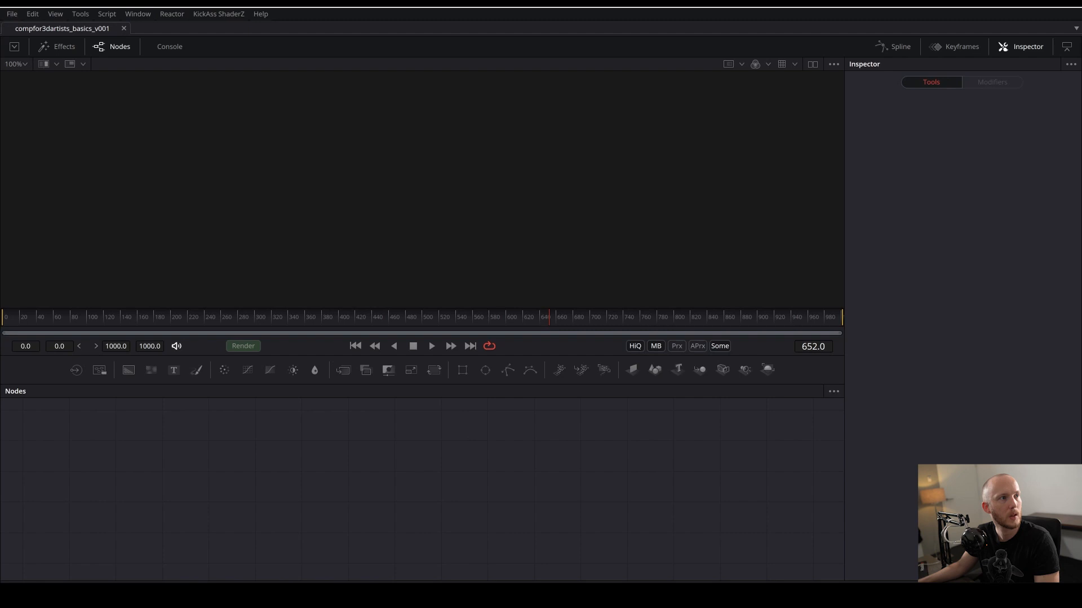
- Bring the Testframe.exr render into the empty Fusion node graph as a loader node
drag(0, 197, 679, 189)
drag(612, 201, 1081, 226)
drag(1081, 417, 395, 461)
drag(586, 467, 559, 489)
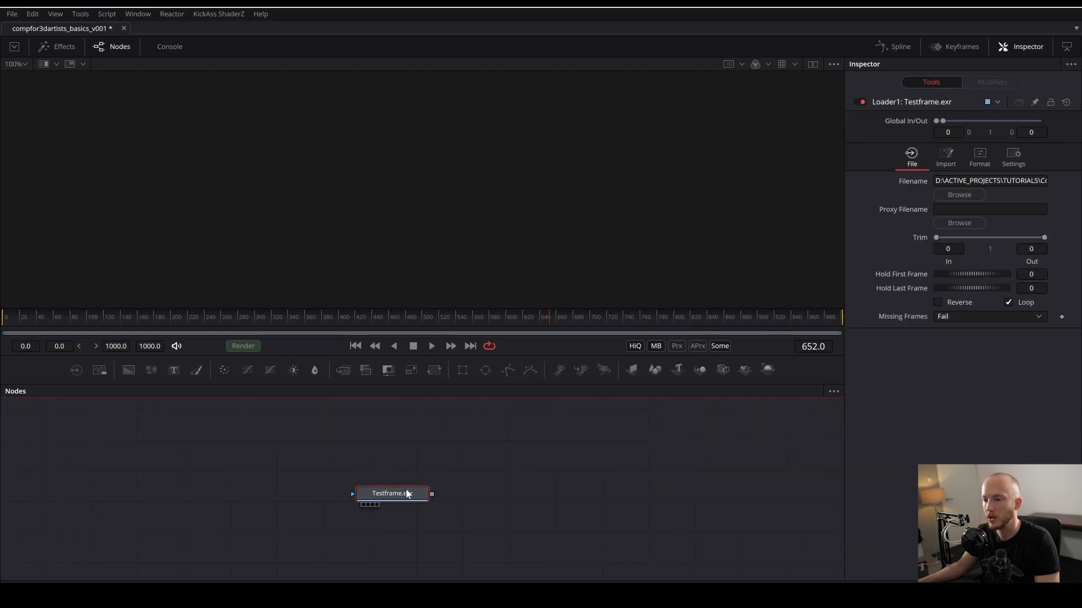
- Show the Testframe.exr loader in the first viewer and reposition the node slightly
key(1)
scroll(449, 183, down, 2)
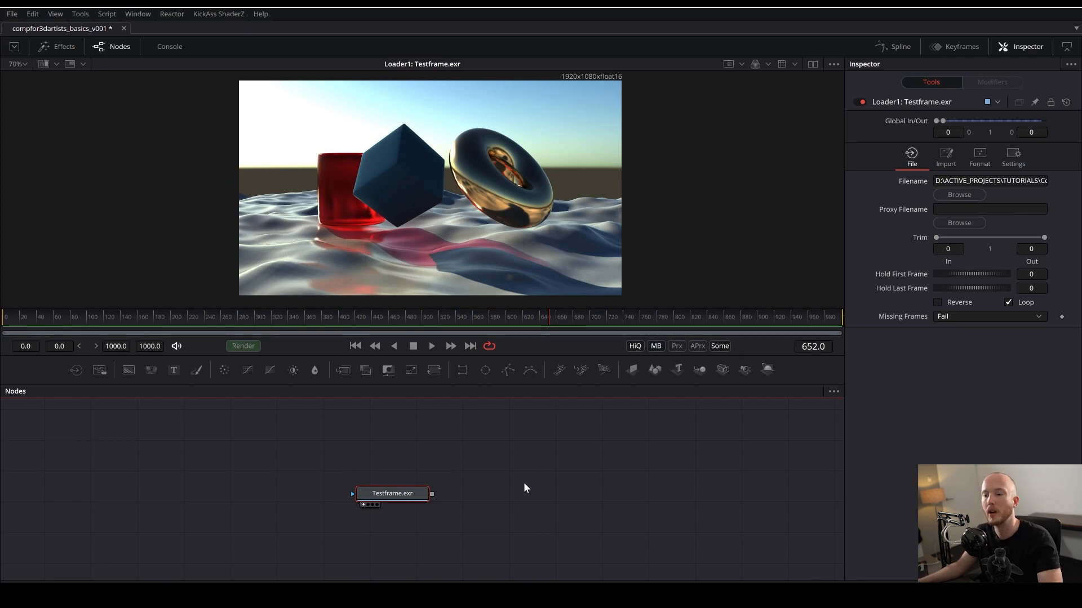
click(528, 446)
drag(409, 494, 434, 486)
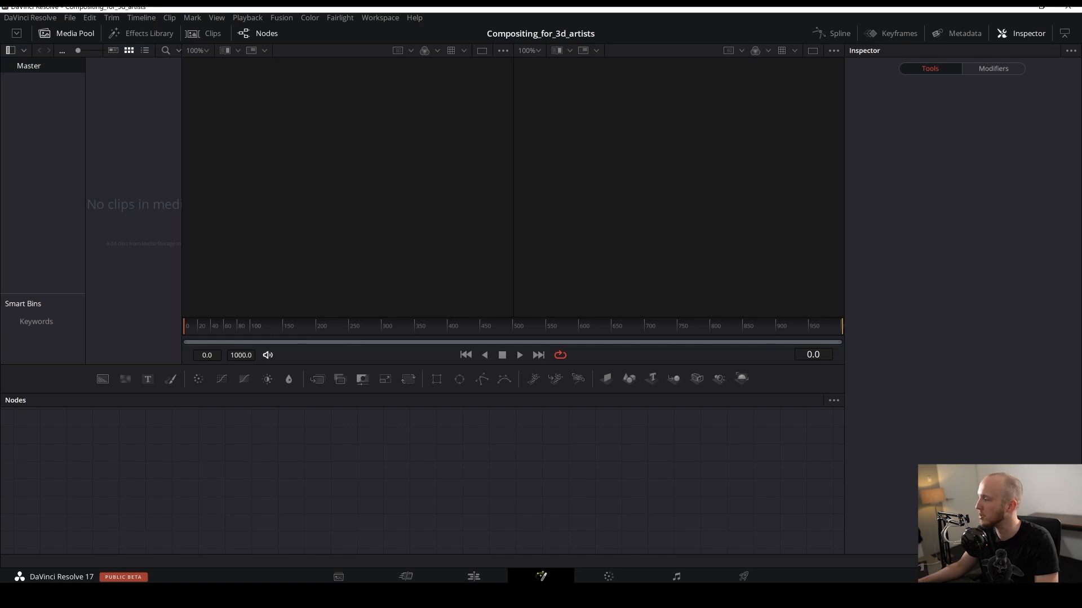
- Switch to DaVinci Resolve's Fusion page and bring Testframe.exr into the node graph, then widen the media pool panel
drag(578, 379, 376, 447)
drag(546, 473, 525, 488)
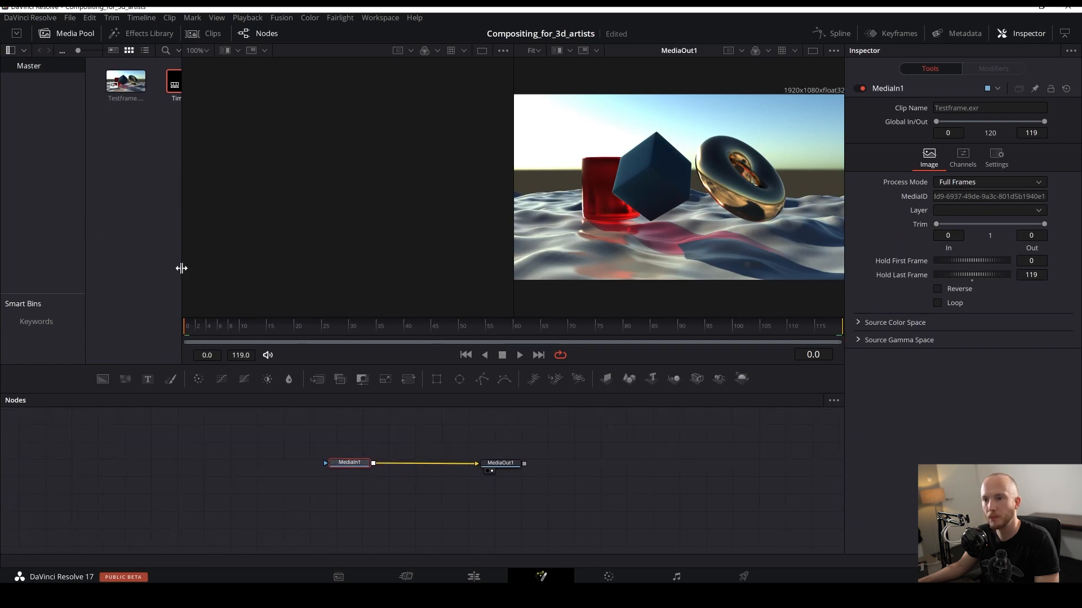
drag(180, 267, 271, 270)
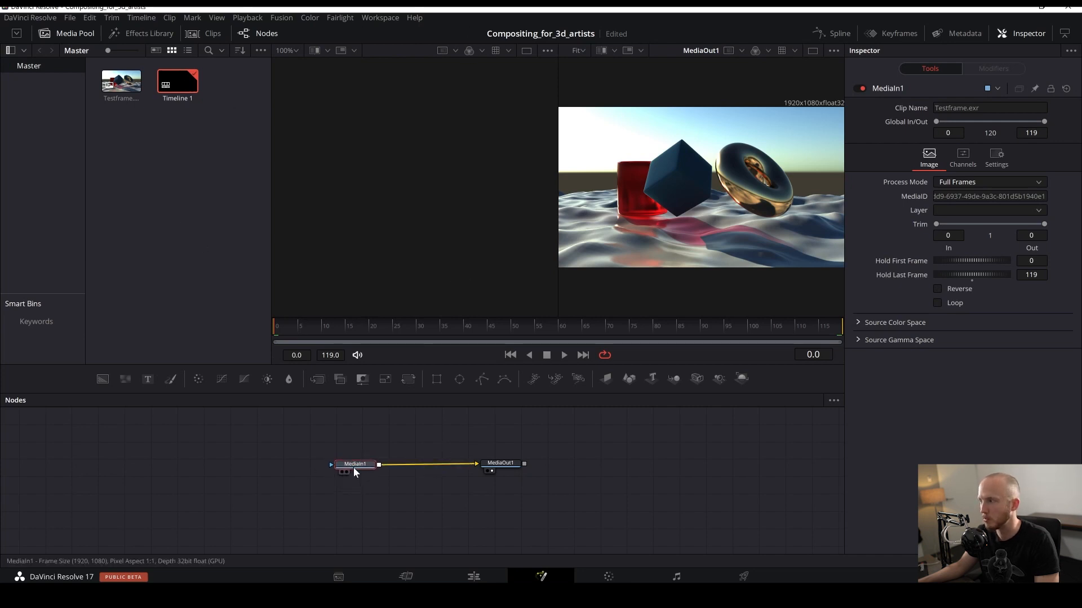
- Rearrange the MediaIn1 and MediaOut1 nodes and keep them connected in the node graph
drag(353, 467, 354, 481)
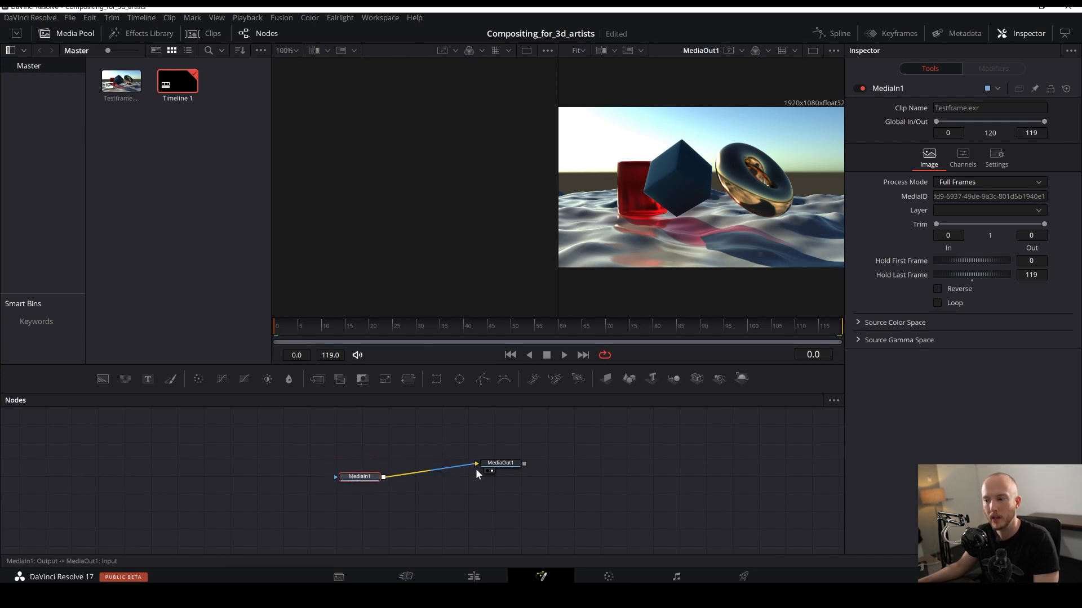
drag(509, 462, 552, 480)
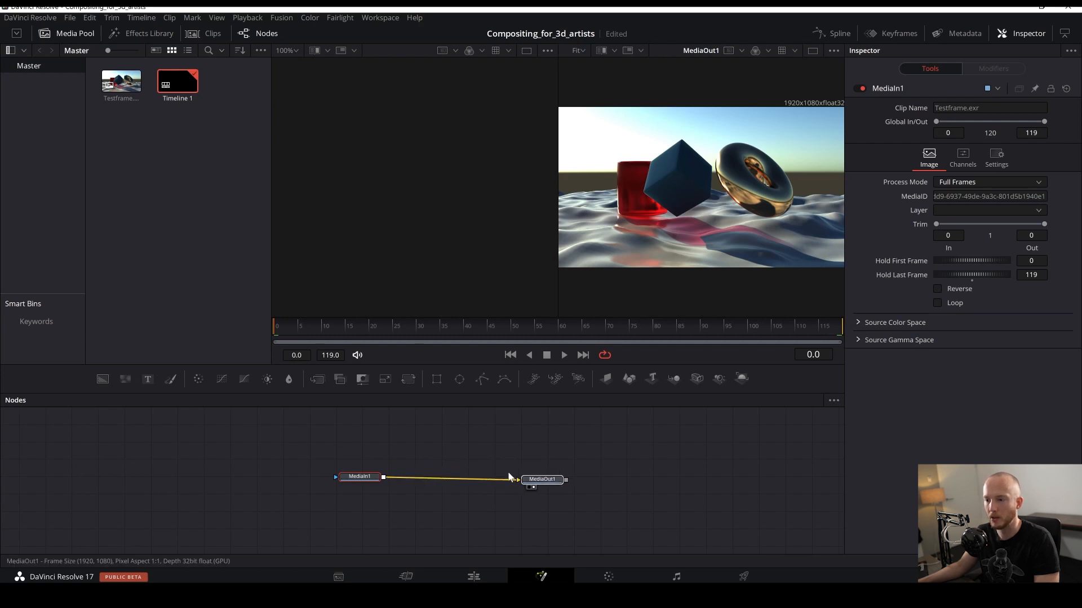
drag(366, 476, 333, 479)
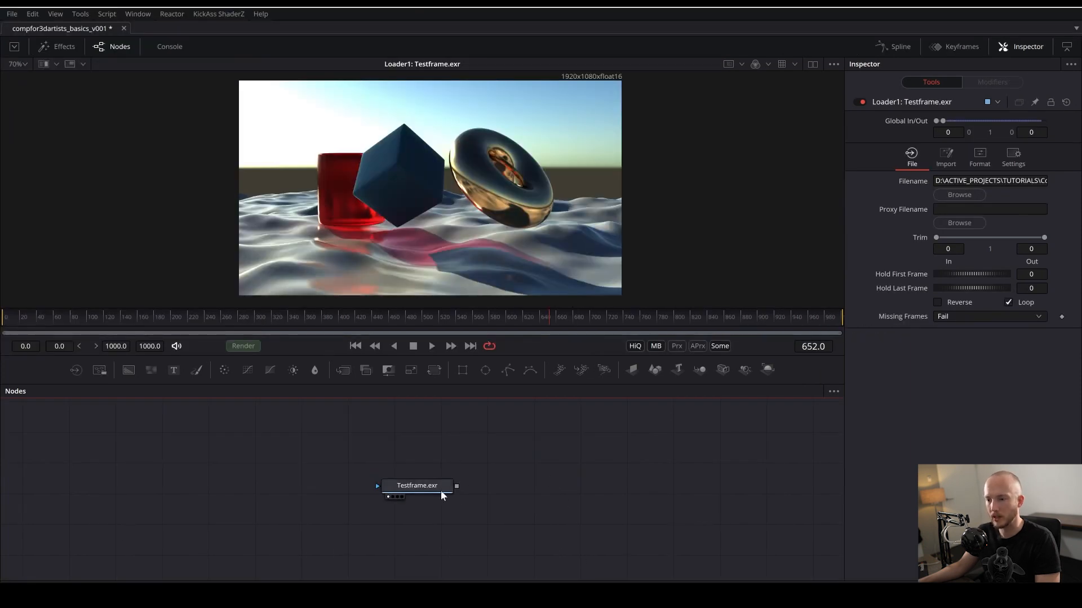
mouse_move(441, 491)
mouse_down()
mouse_move(454, 491)
mouse_move(424, 488)
mouse_up()
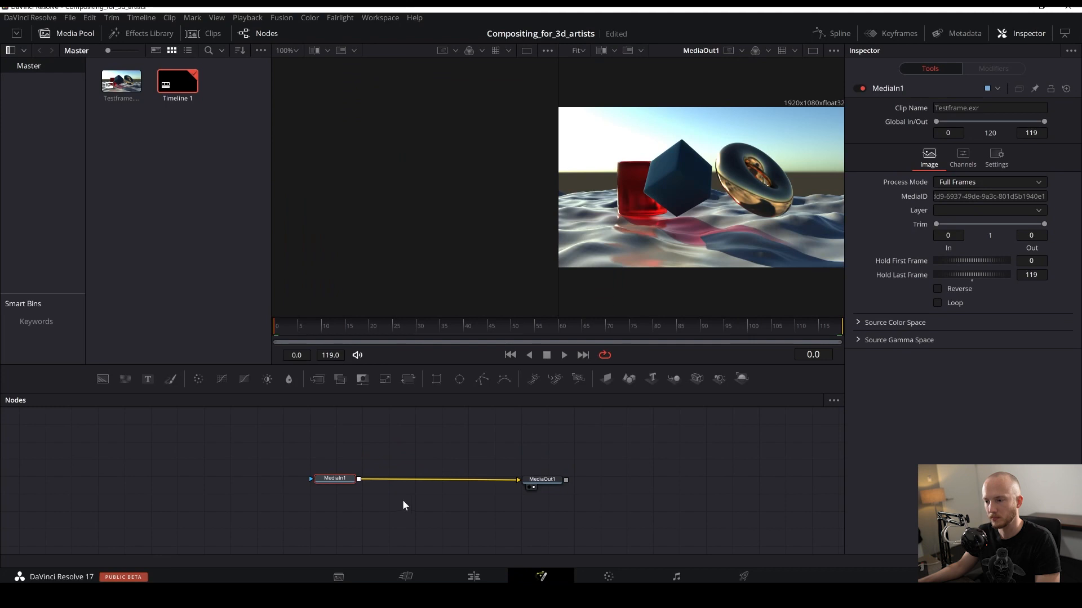
click(415, 509)
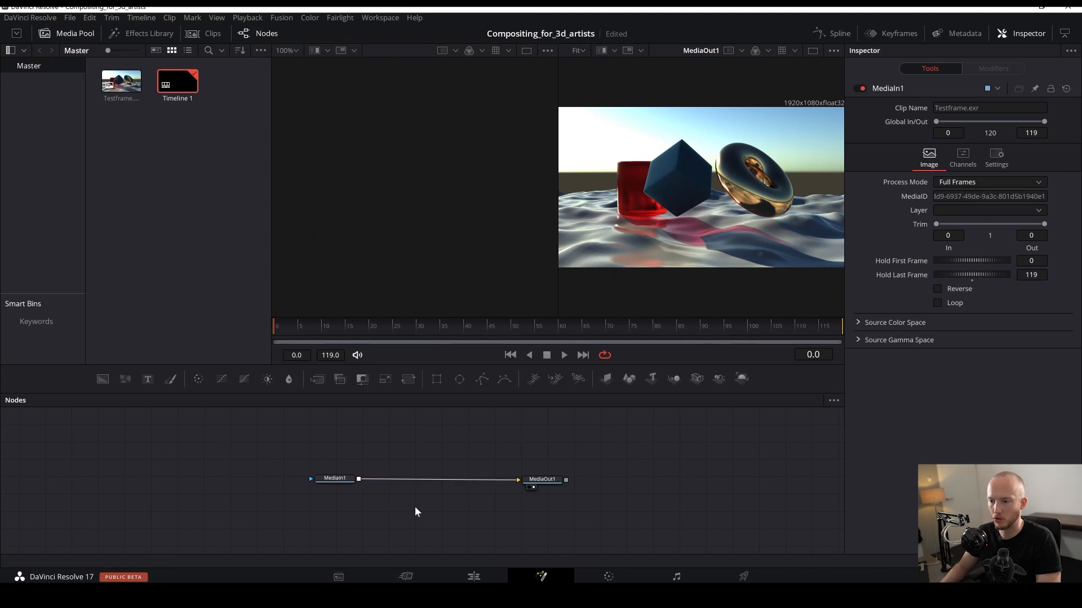
- Add a Loader node through the tool search and load the Testframe file into it
key(shift+space)
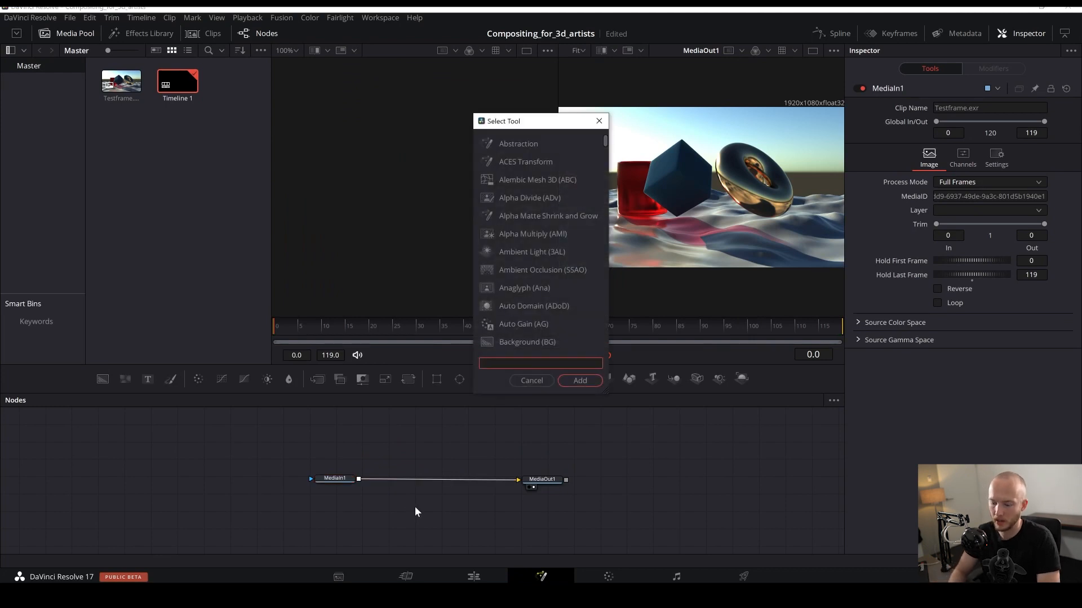
text(loader)
key(Return)
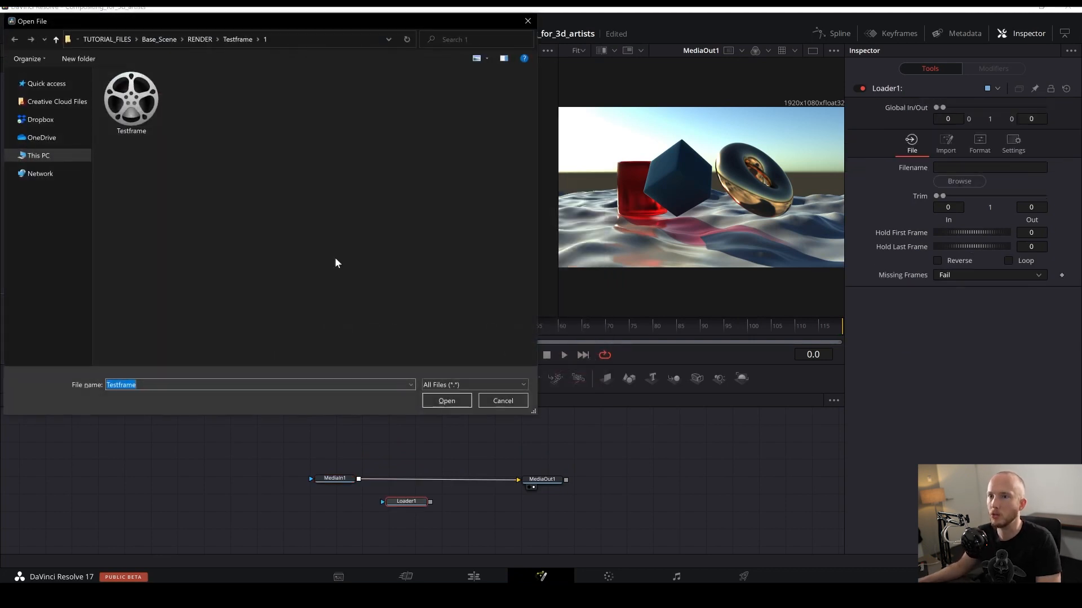
double_click(119, 117)
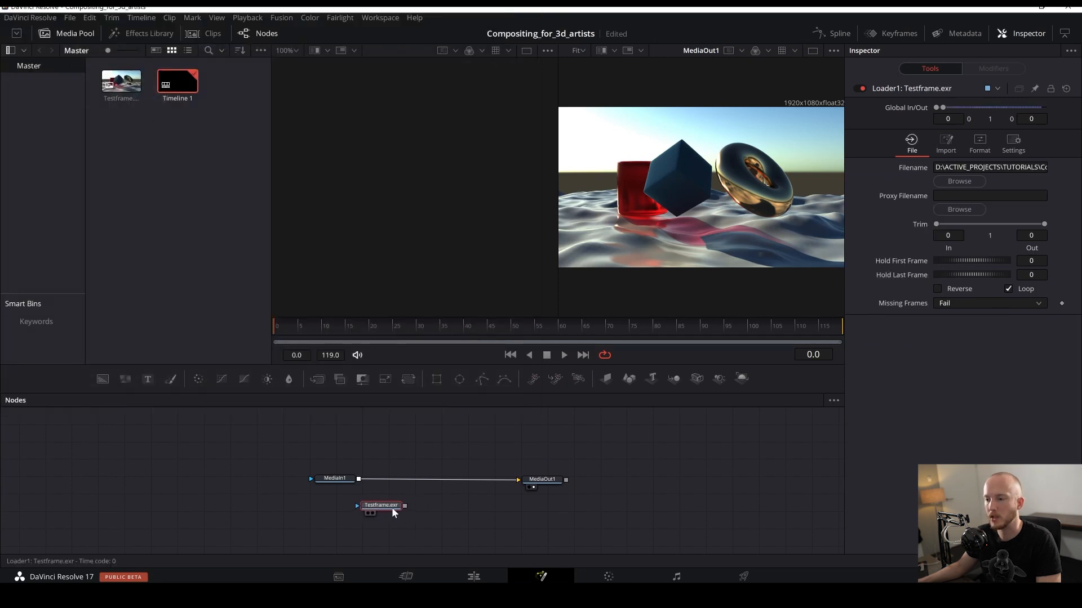
drag(516, 479, 549, 482)
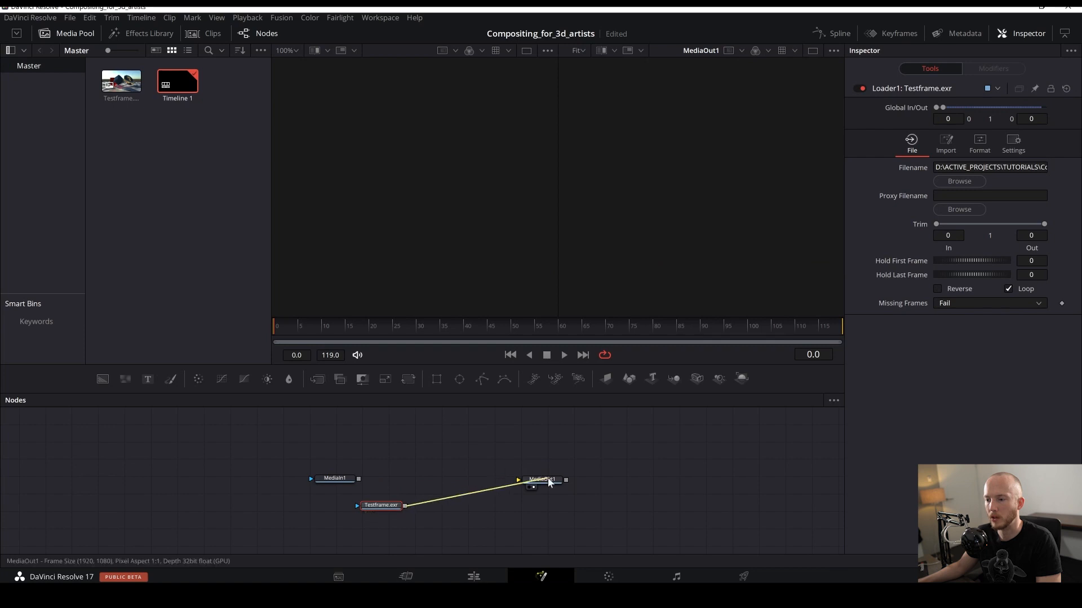
key(ctrl+z)
key(ctrl+z)
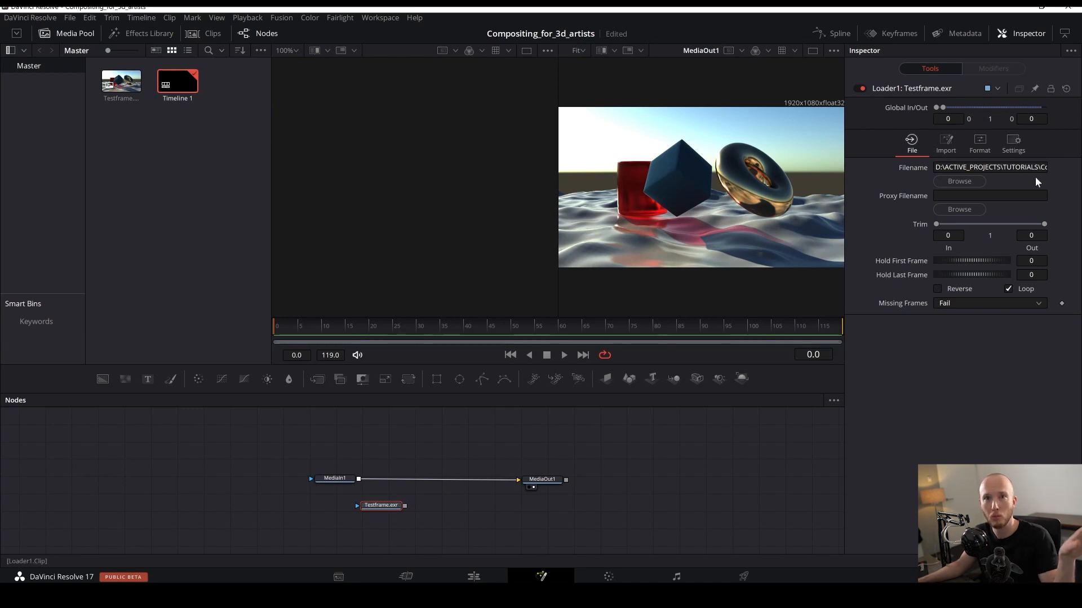
- Move the MediaIn1 and MediaOut1 nodes higher in the node graph
mouse_move(335, 479)
mouse_down()
mouse_move(343, 469)
mouse_move(319, 480)
mouse_move(323, 467)
mouse_up()
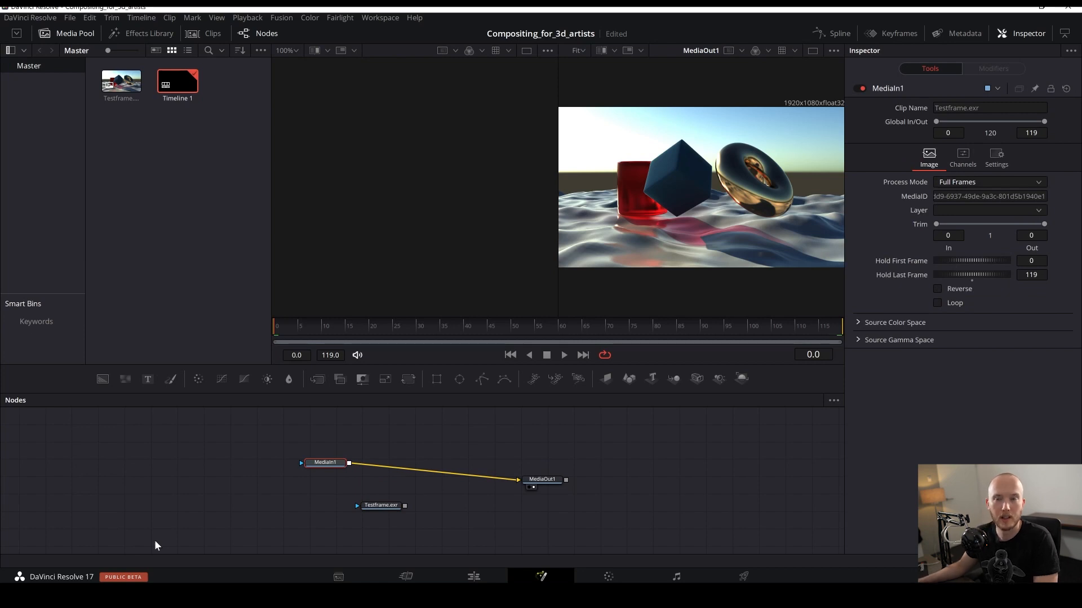
drag(542, 479, 548, 463)
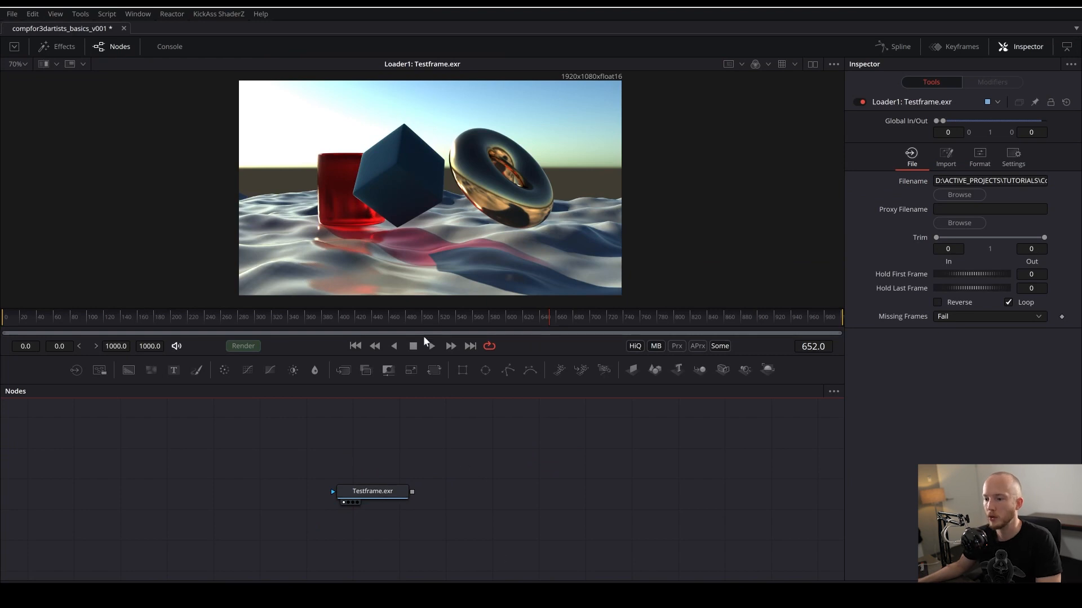
- Back in Fusion, enable the OCIO ColorSpace ViewLUT for the viewer and open its LUT editor
click(782, 66)
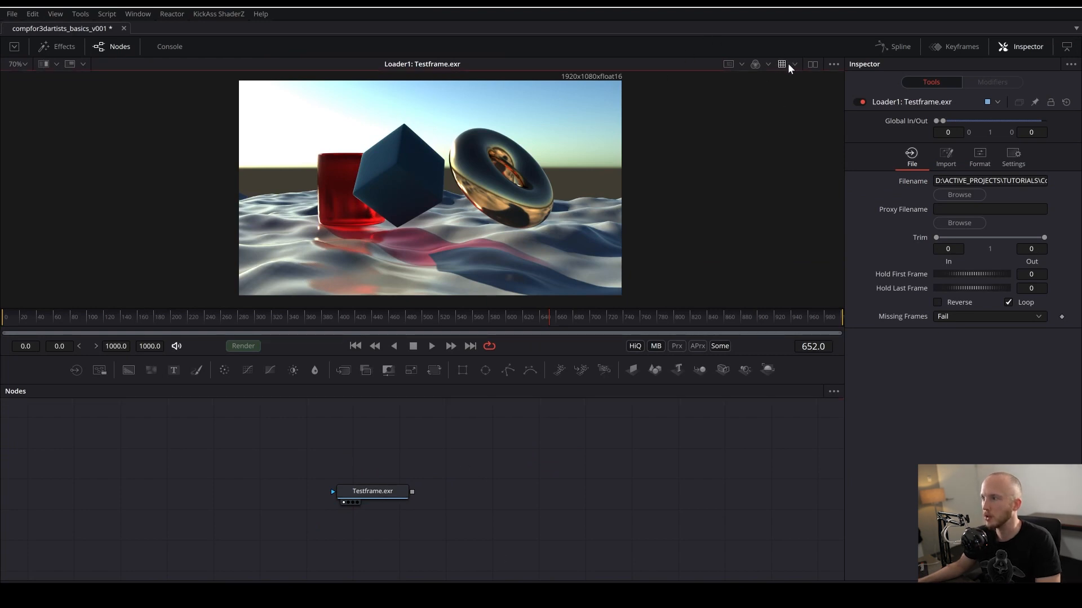
click(793, 66)
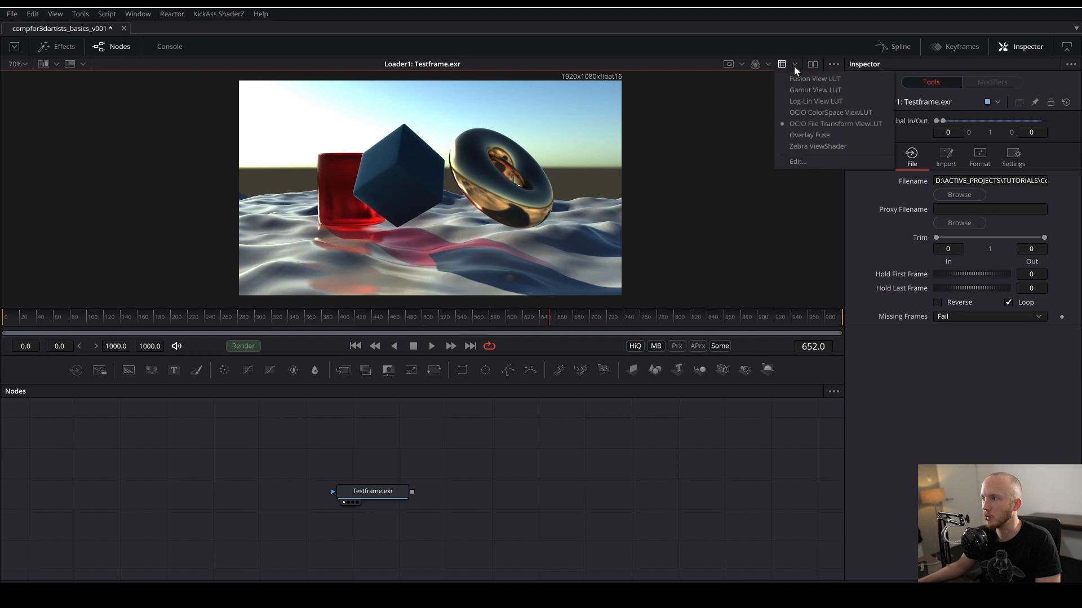
click(818, 113)
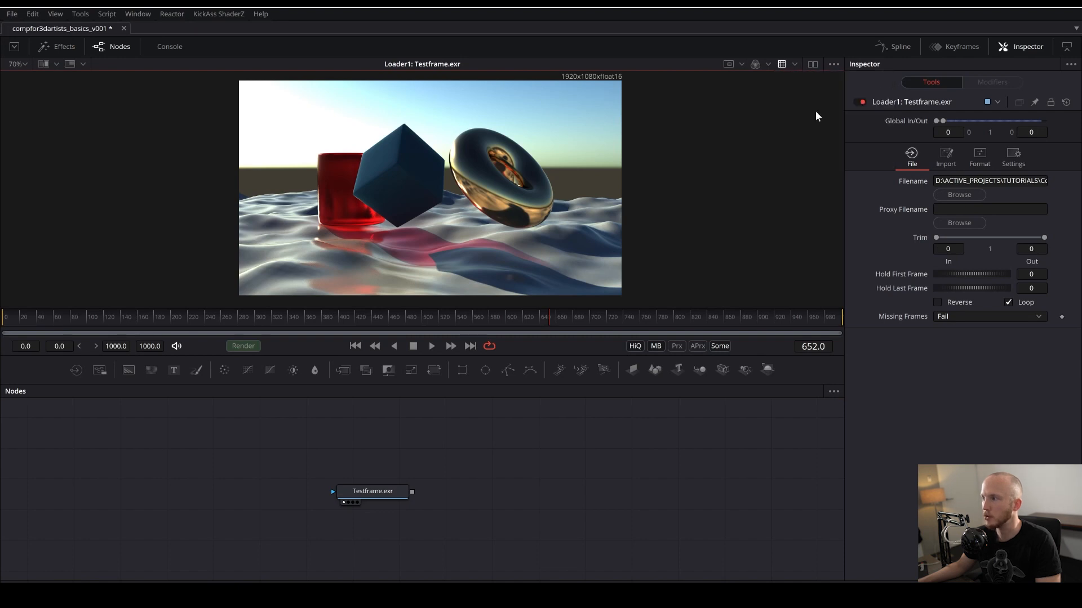
click(795, 66)
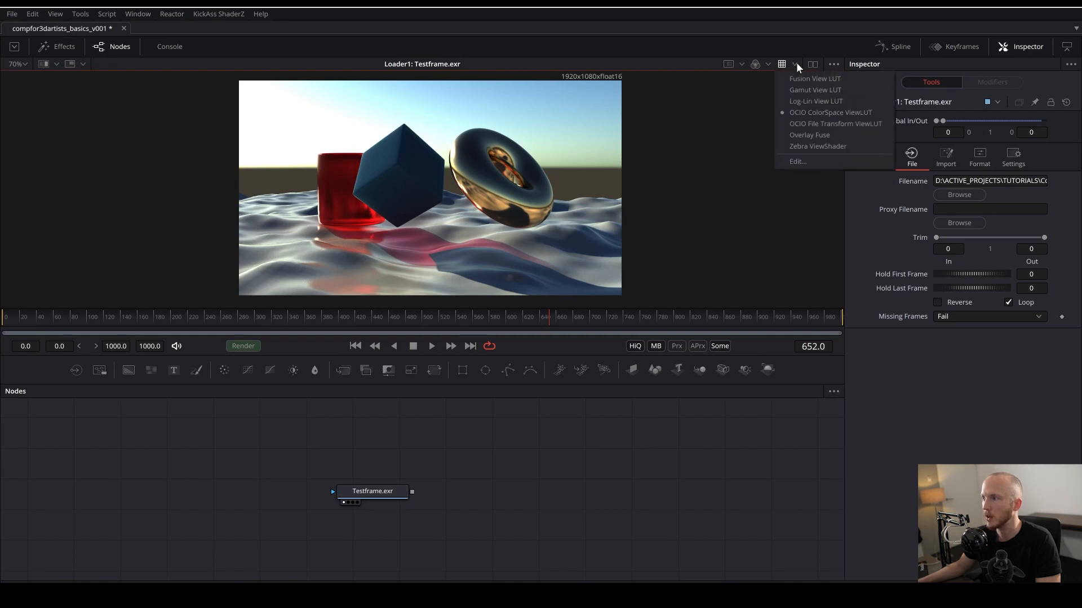
click(794, 162)
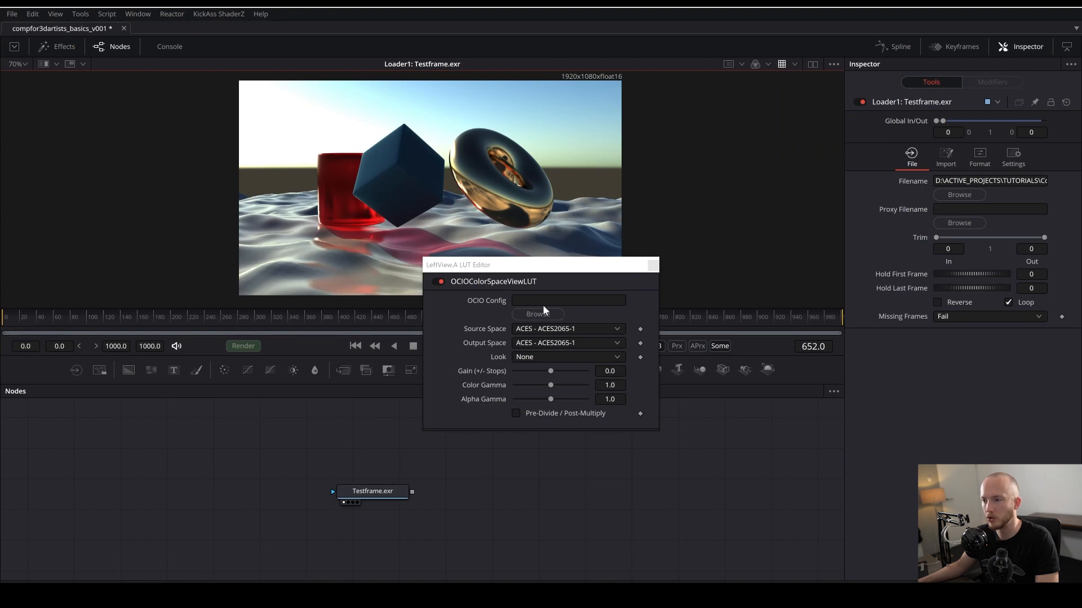
- Set the view LUT's Source Space to ACES - ACEScg and Output Space to Output - Rec.709, then close the editor
click(552, 333)
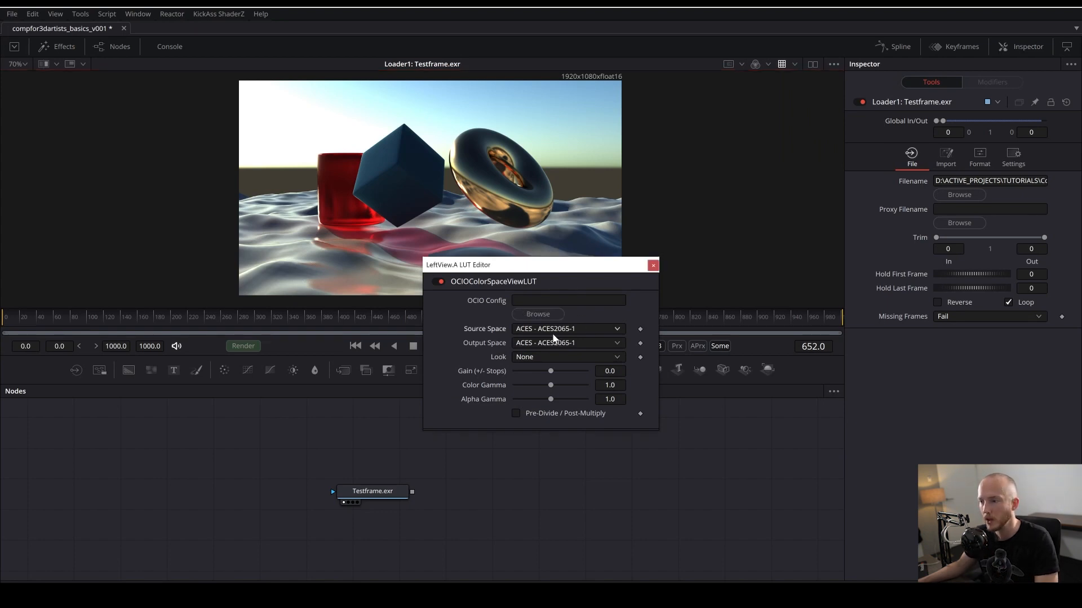
click(550, 333)
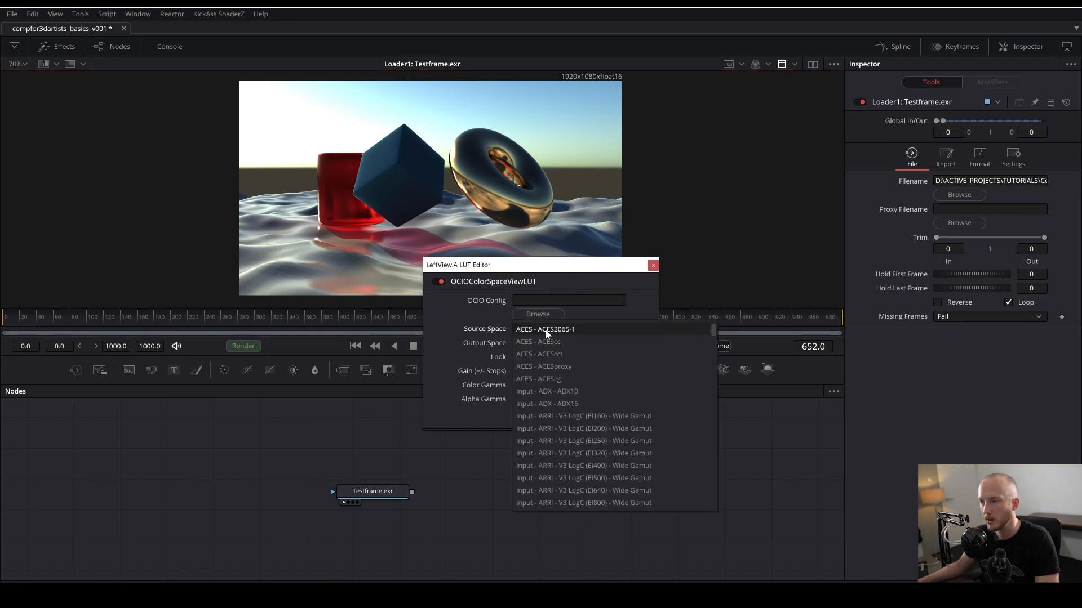
click(566, 378)
click(545, 332)
drag(713, 345, 710, 398)
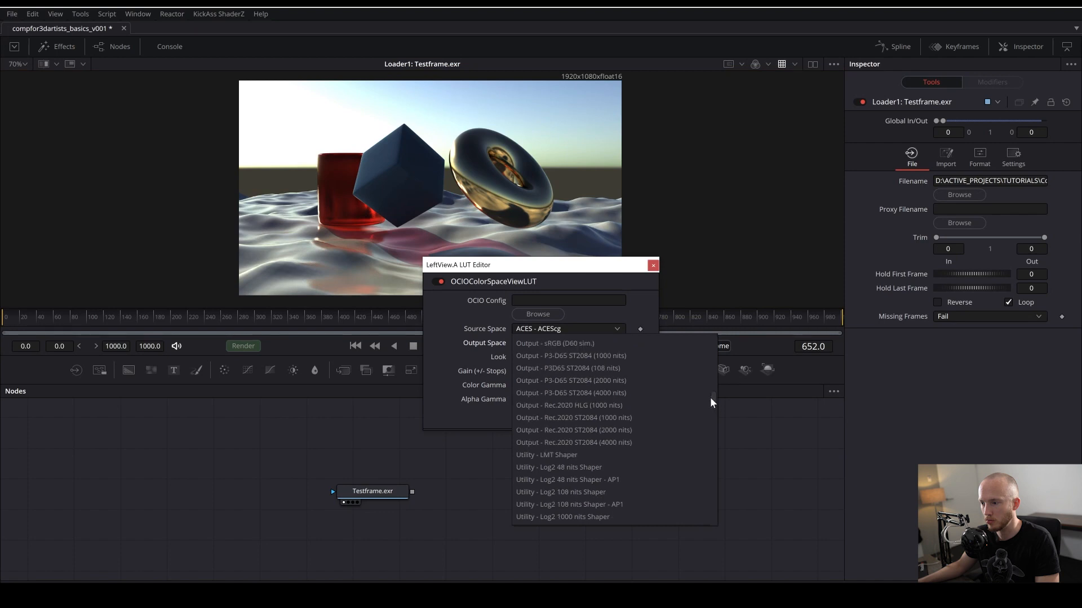
click(555, 355)
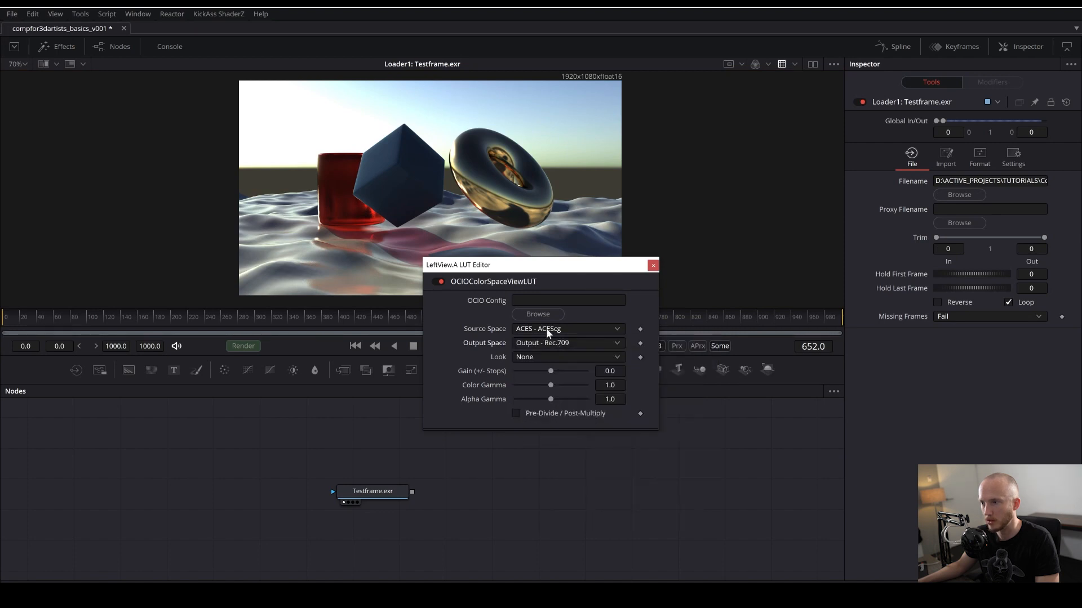
drag(495, 275, 626, 241)
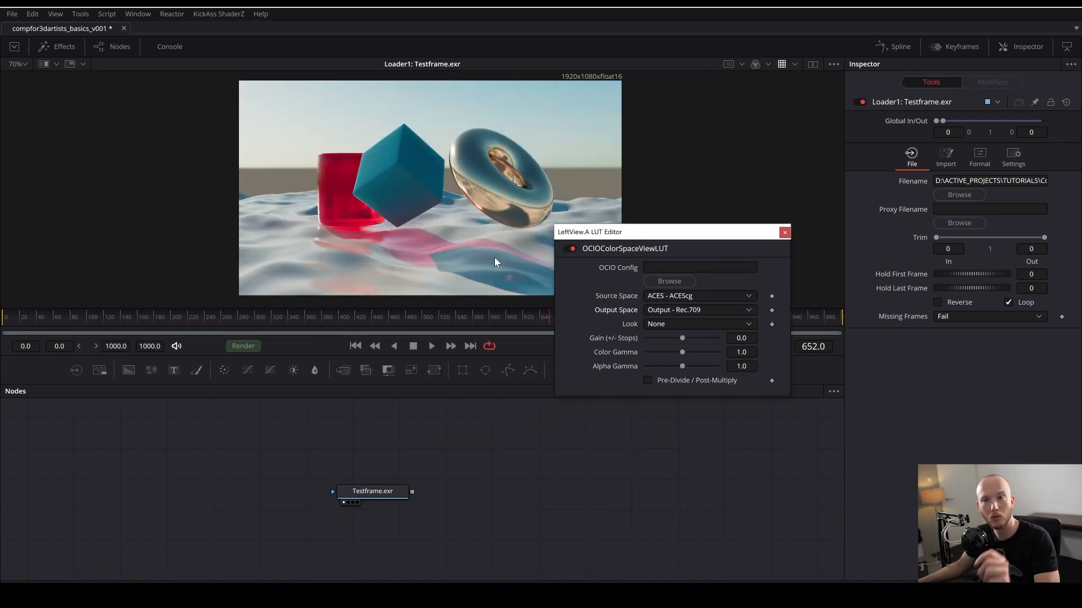
click(784, 233)
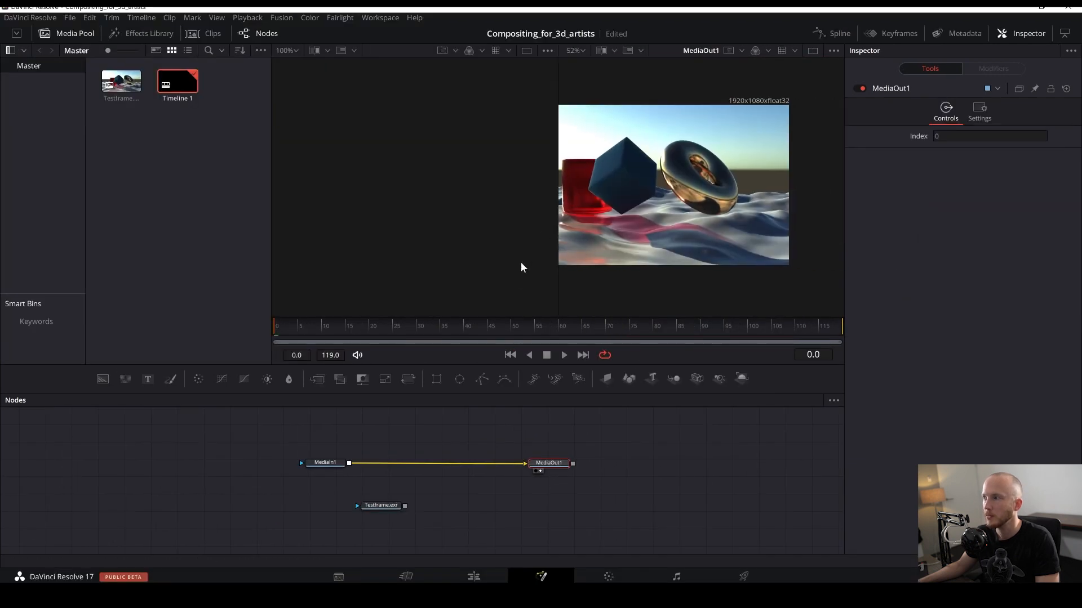
- Collapse the second viewer and the media pool to enlarge the MediaOut1 viewer
drag(556, 277, 470, 275)
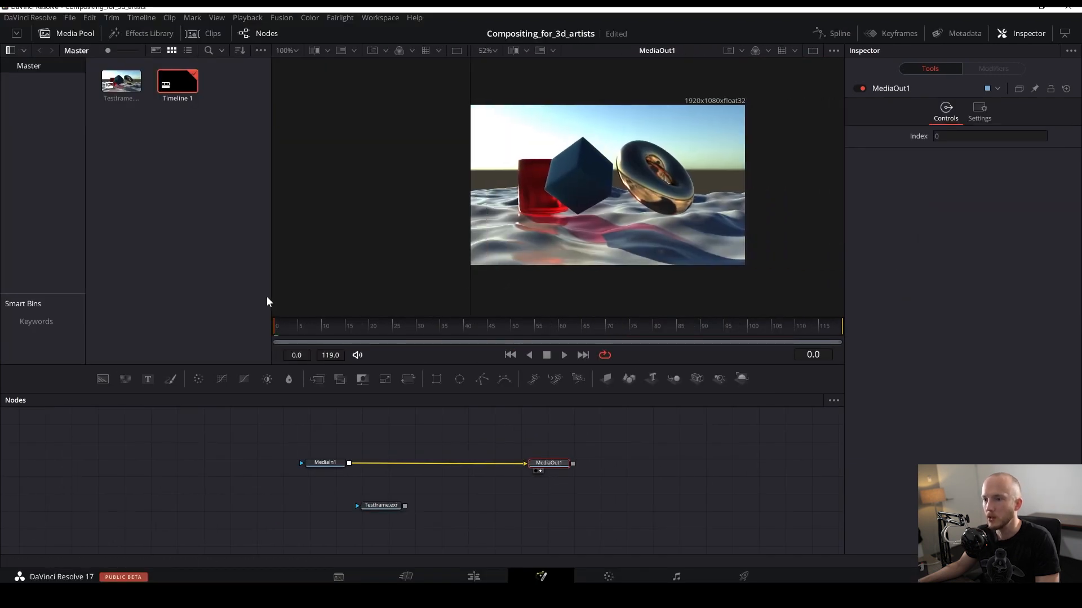
drag(271, 295, 152, 296)
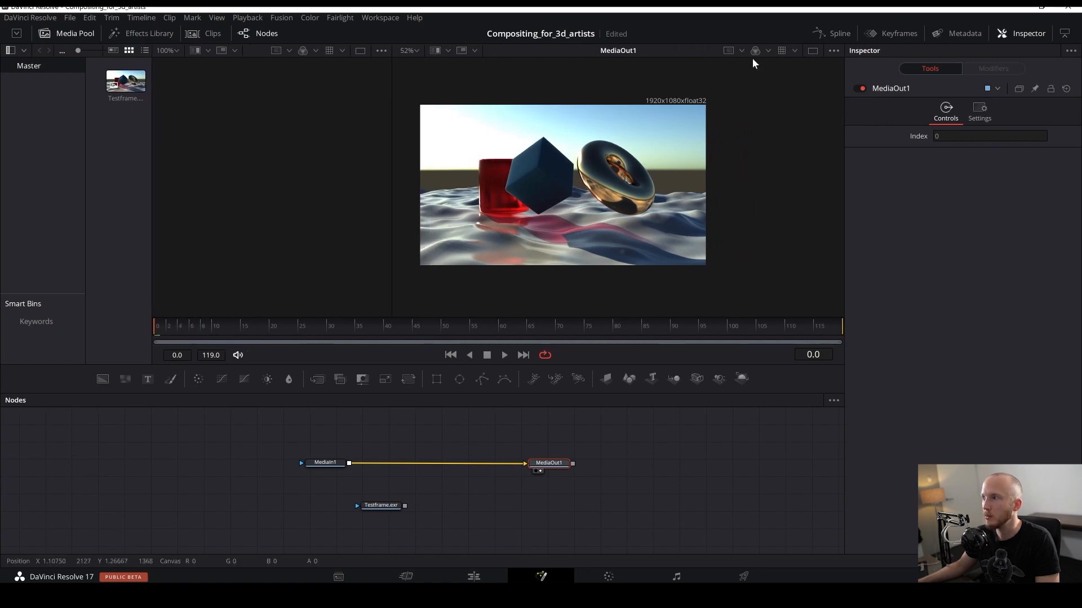
- Enable the OCIO File Transform ViewLUT for the viewer
click(795, 51)
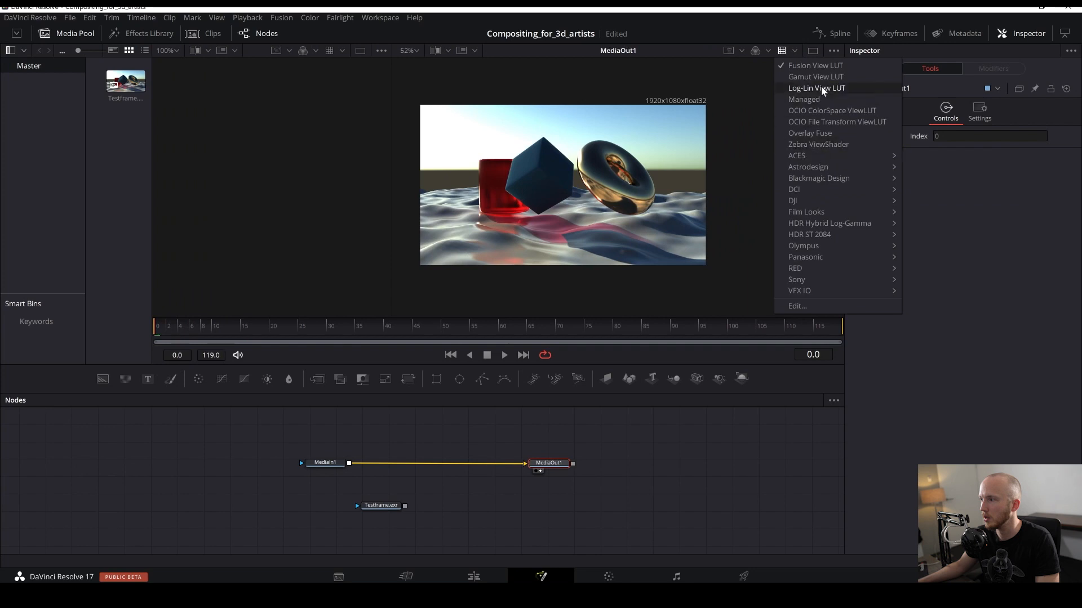
click(616, 231)
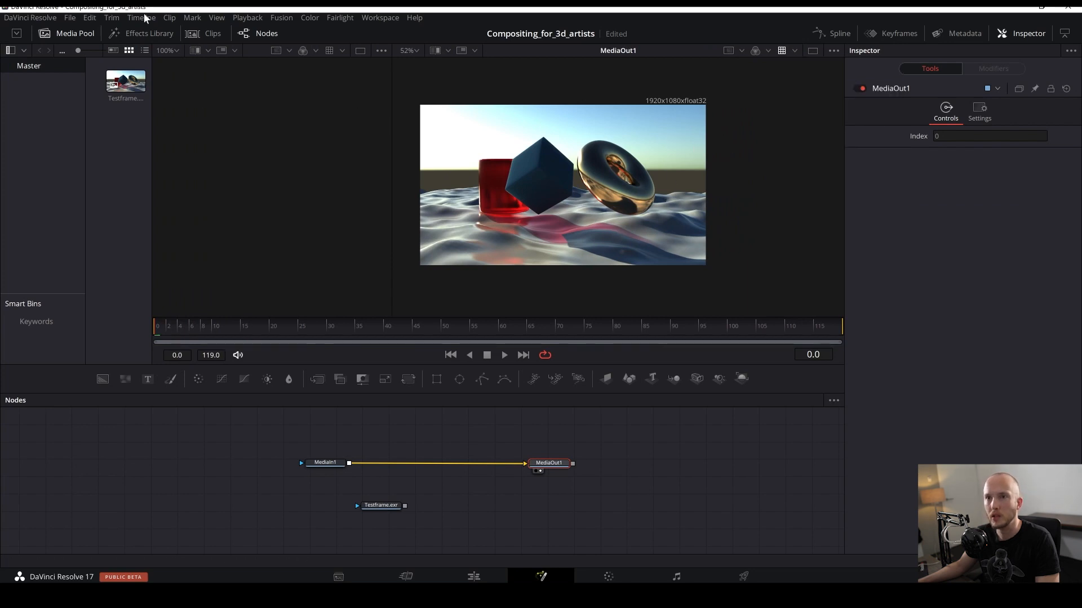
click(794, 51)
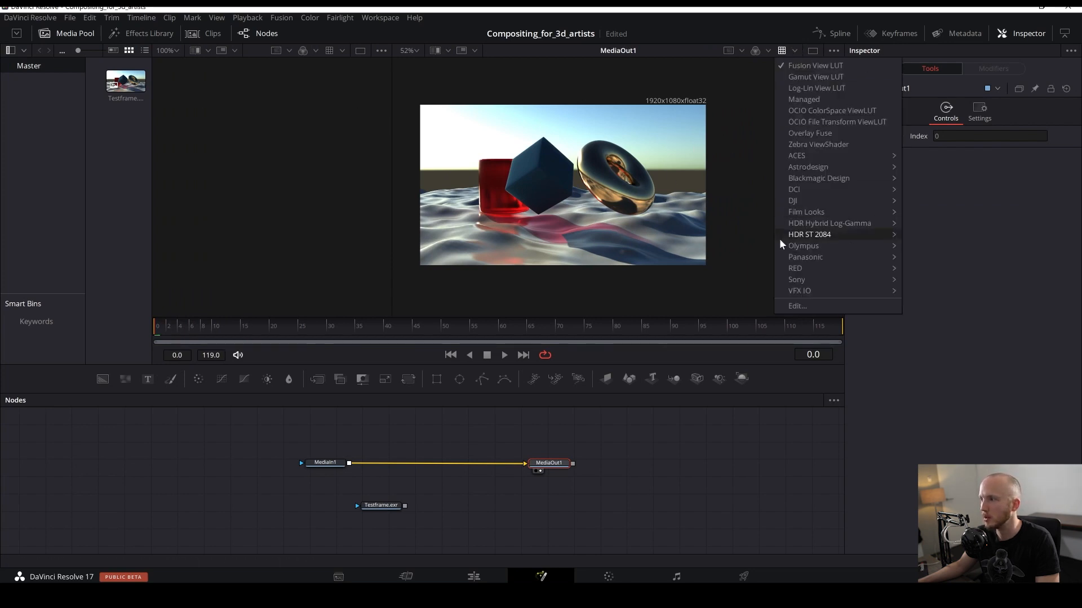
mouse_move(840, 161)
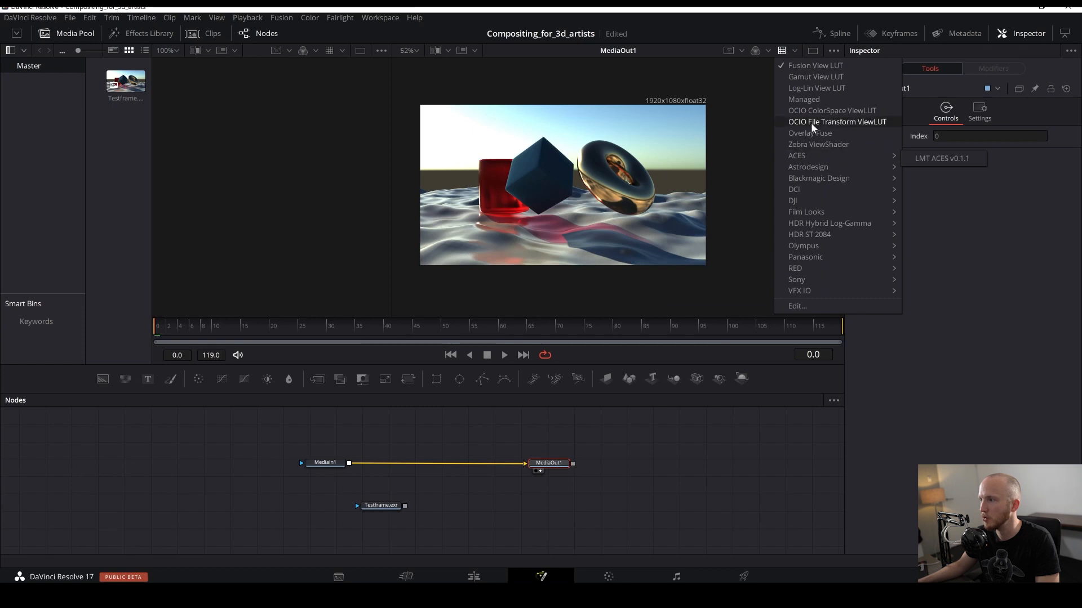
click(838, 122)
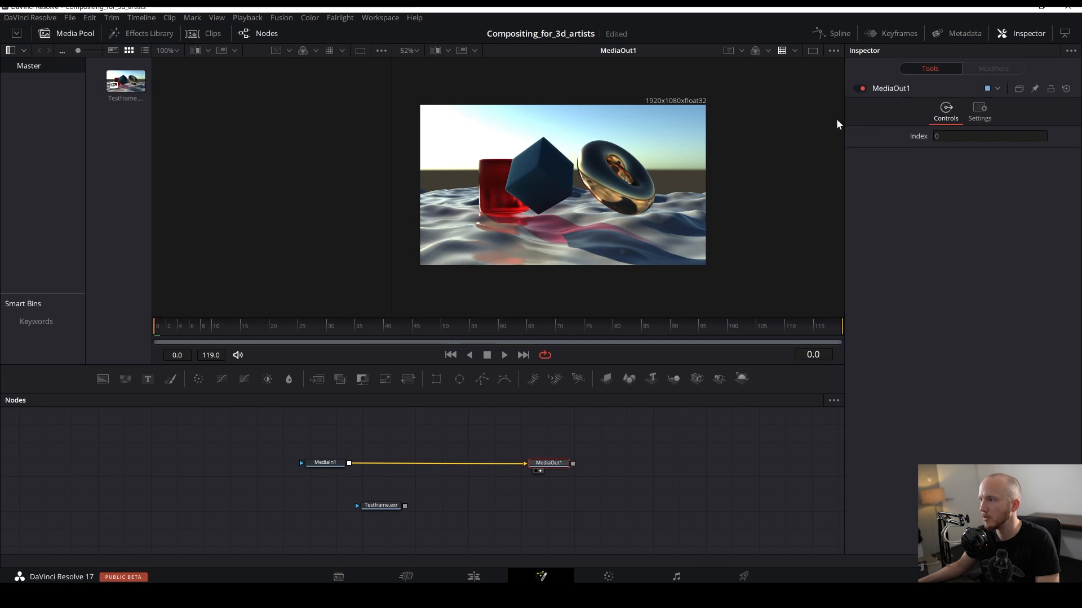
- Open the OCIO File Transform ViewLUT editor for the viewer, then close it again
click(787, 51)
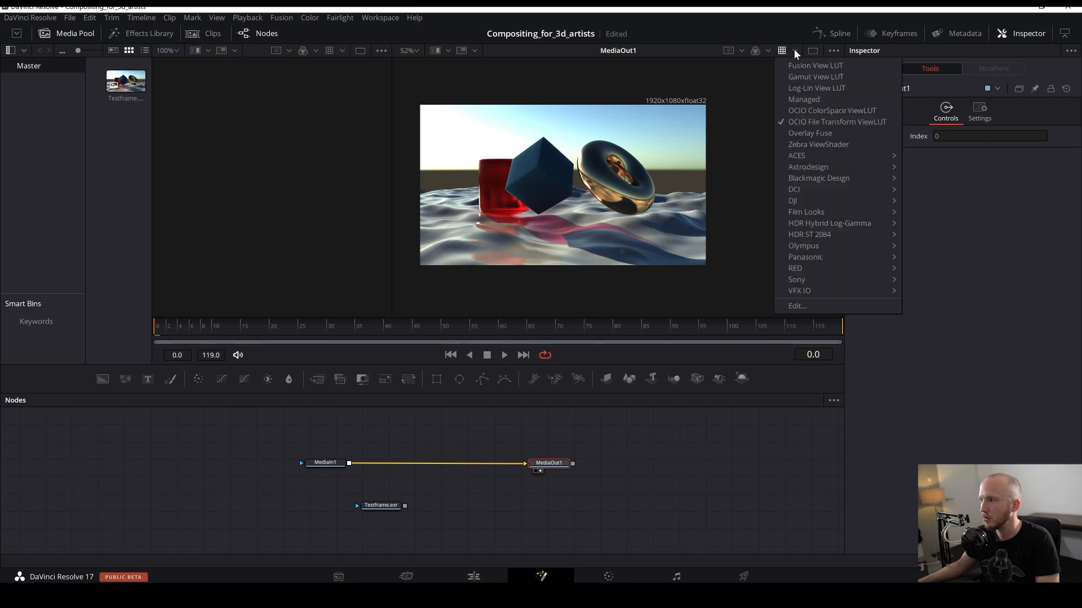
click(810, 305)
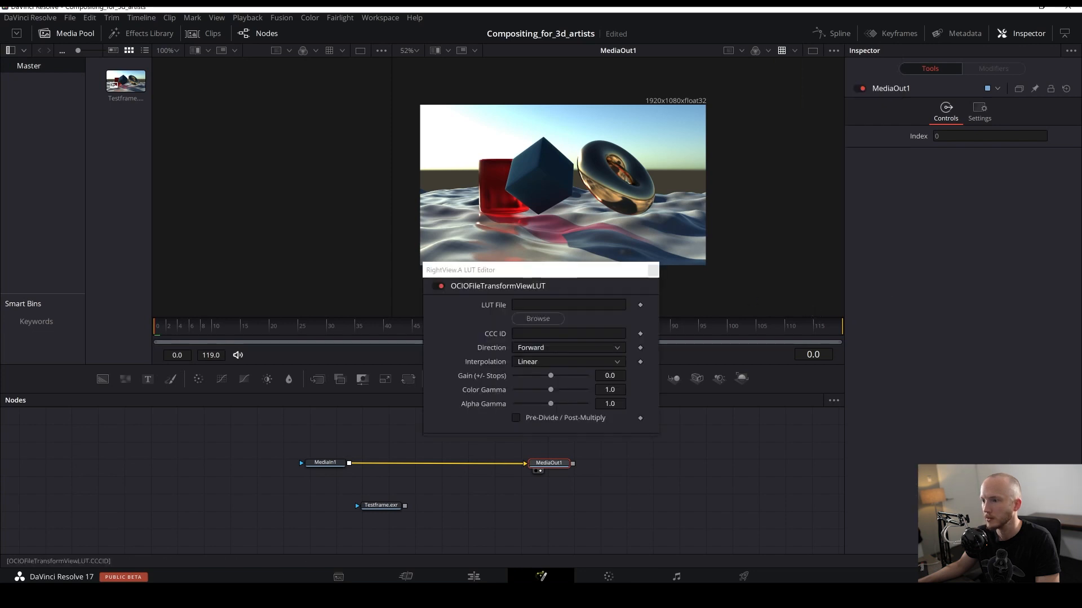
click(653, 271)
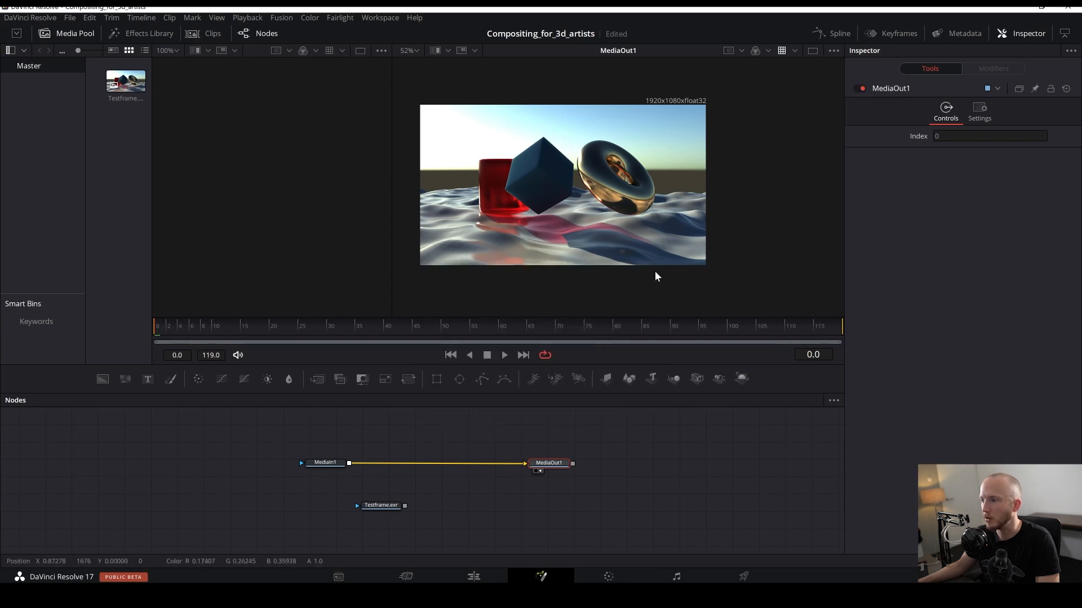
- Switch the viewer's LUT to OCIO ColorSpace ViewLUT and open its LUT editor
click(792, 51)
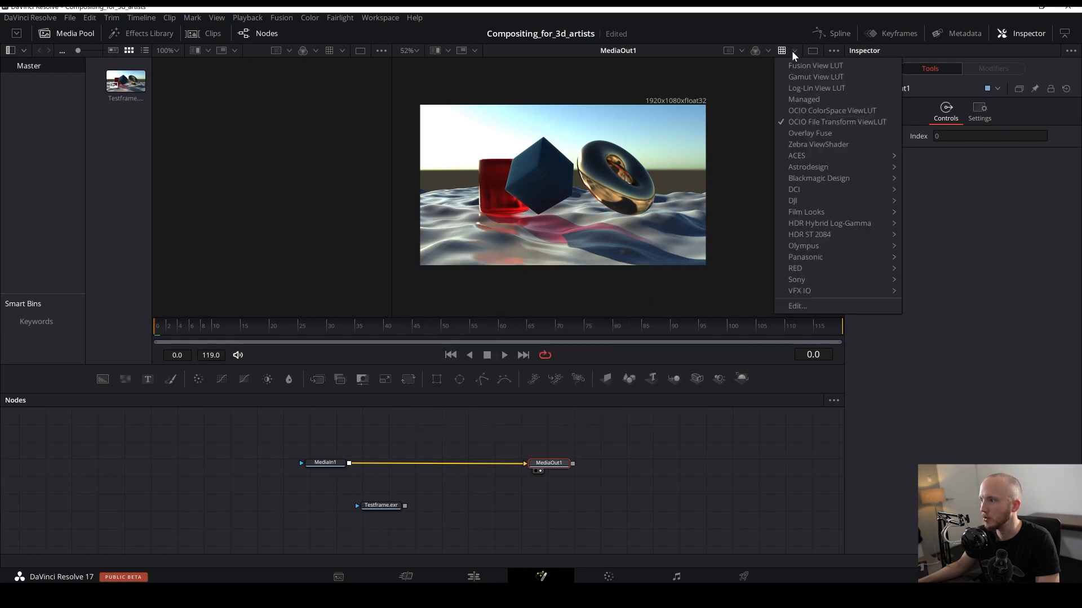
click(828, 112)
click(788, 52)
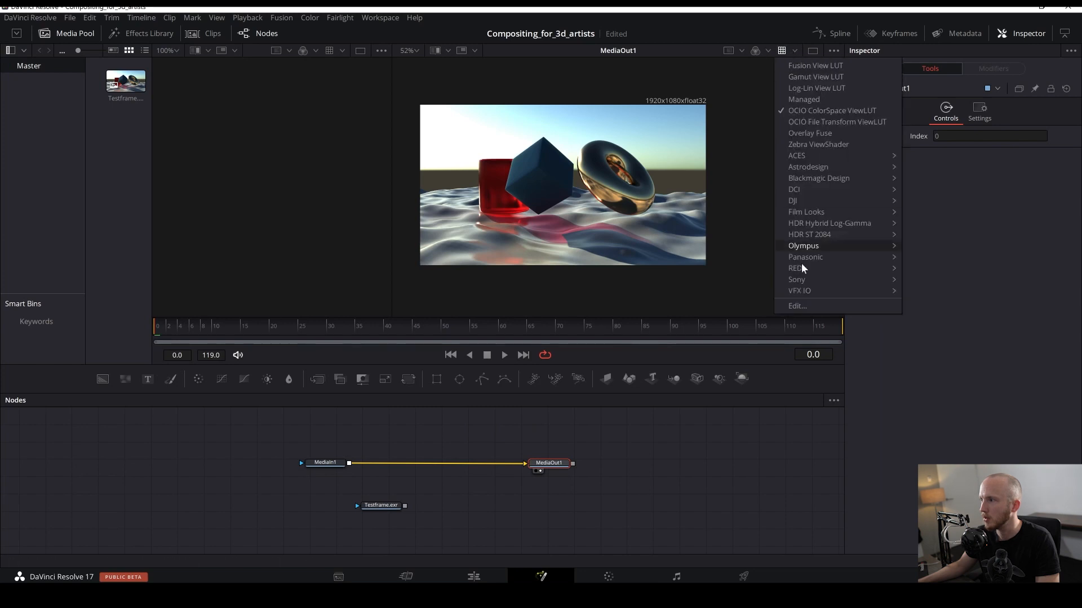
click(828, 315)
- Set the view LUT's Source Space to ACES - ACEScg and Output Space to Output - Rec.709, then close the editor
click(562, 334)
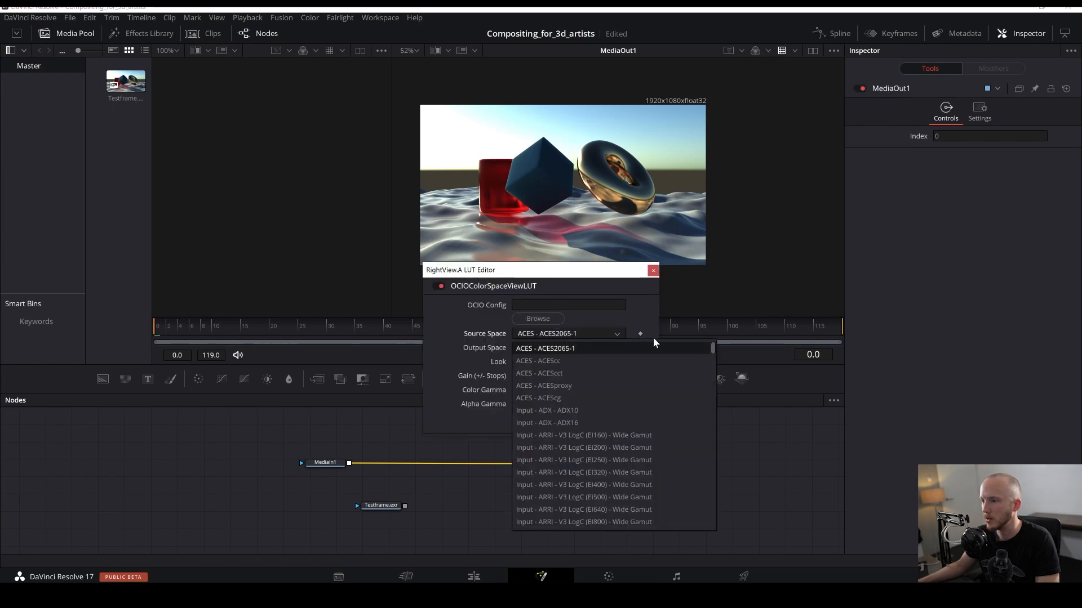
click(568, 389)
click(569, 348)
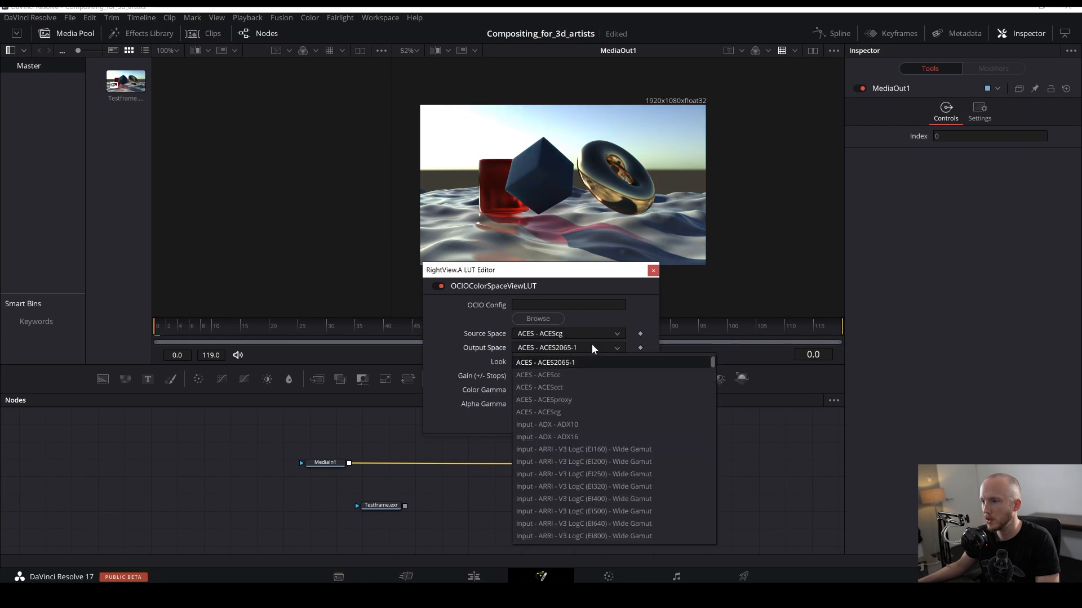
scroll(597, 412, down, 5)
drag(713, 369, 700, 412)
click(591, 536)
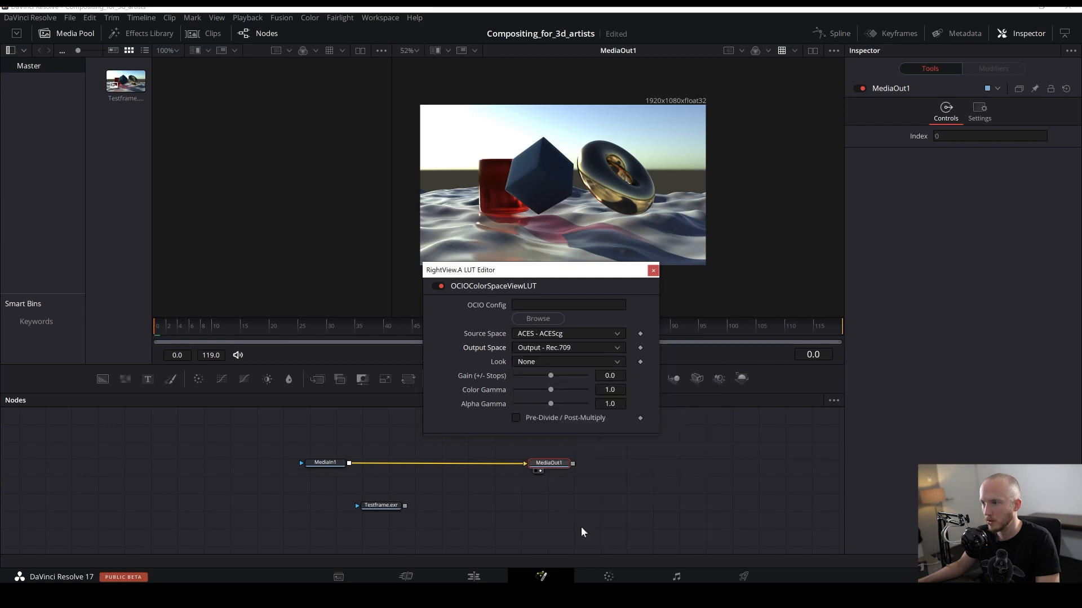
click(653, 271)
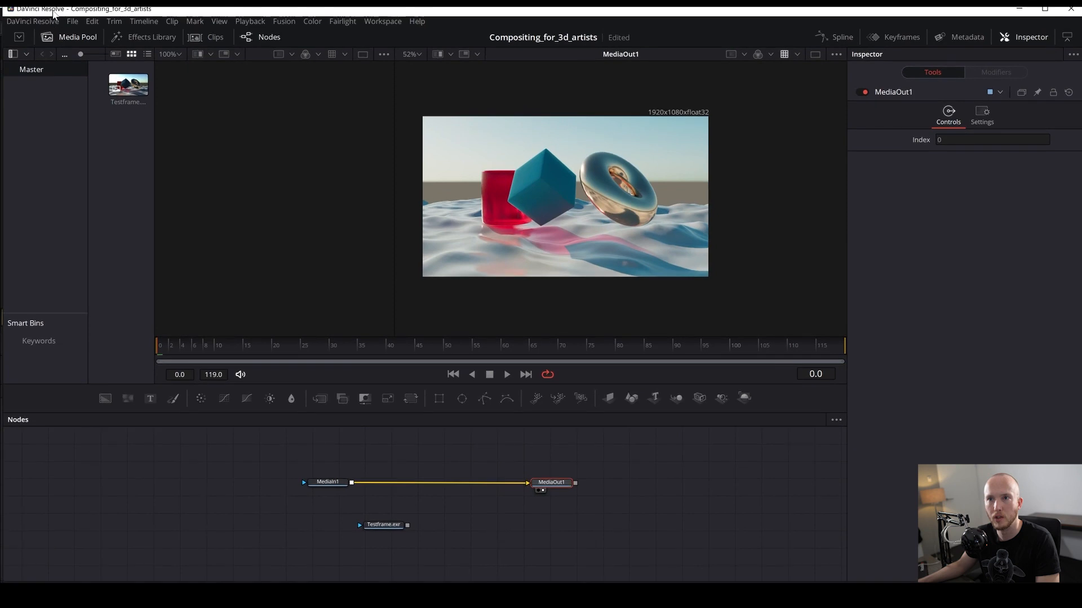
- Open the system Preferences and browse through its pages, then cancel the dialog
click(63, 18)
mouse_move(58, 20)
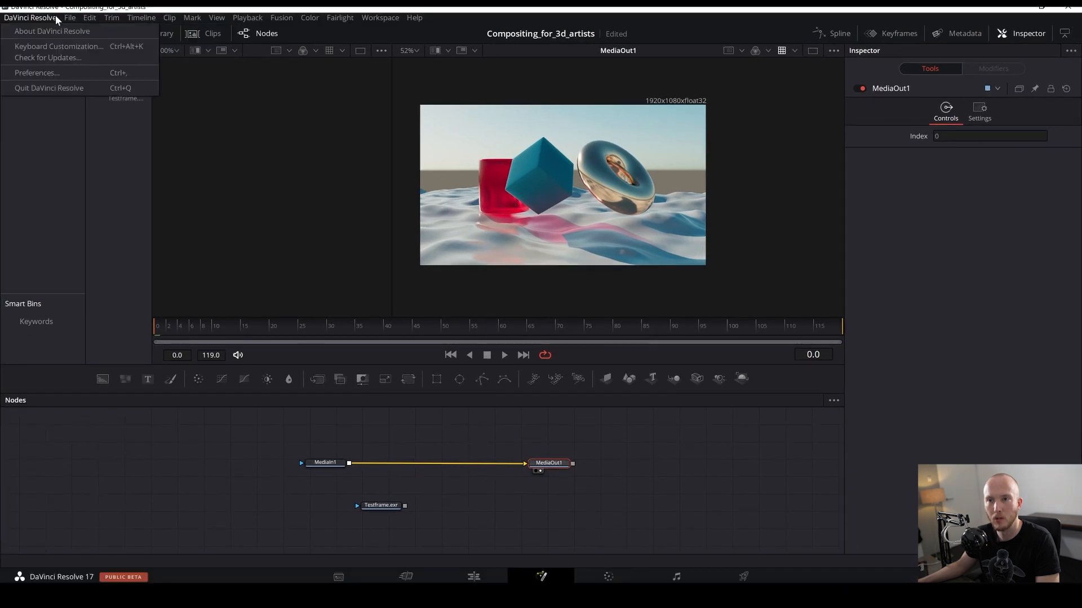
click(54, 73)
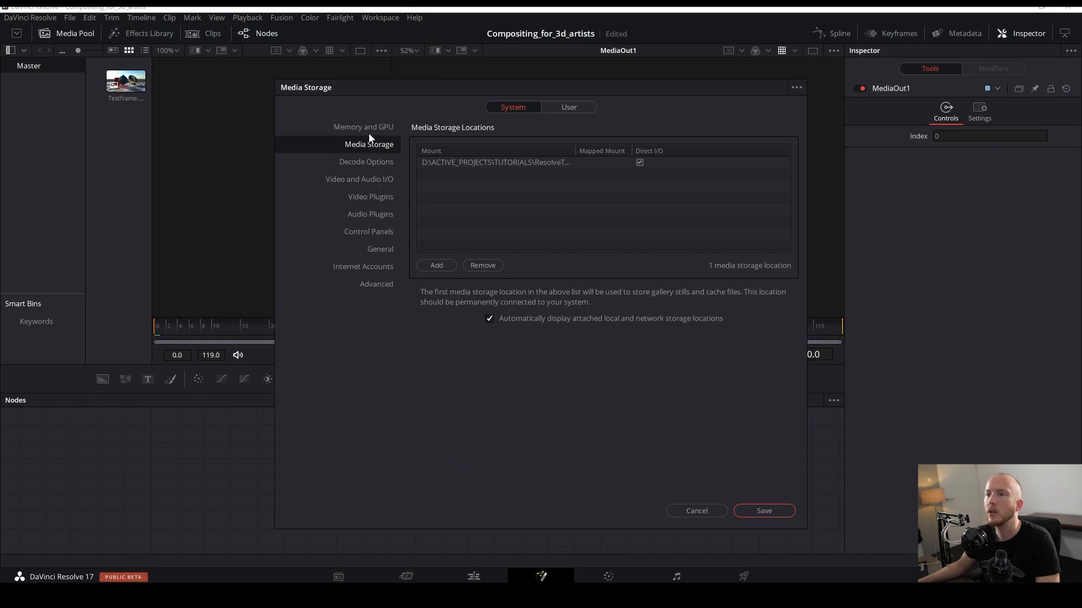
click(359, 213)
click(364, 203)
click(363, 211)
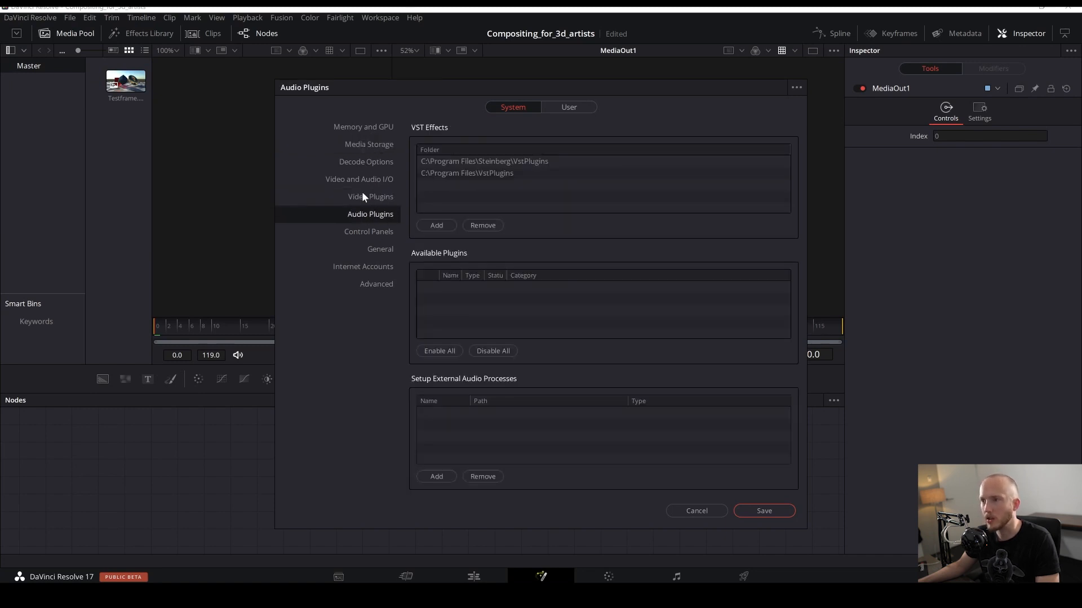
click(365, 180)
click(354, 167)
click(370, 178)
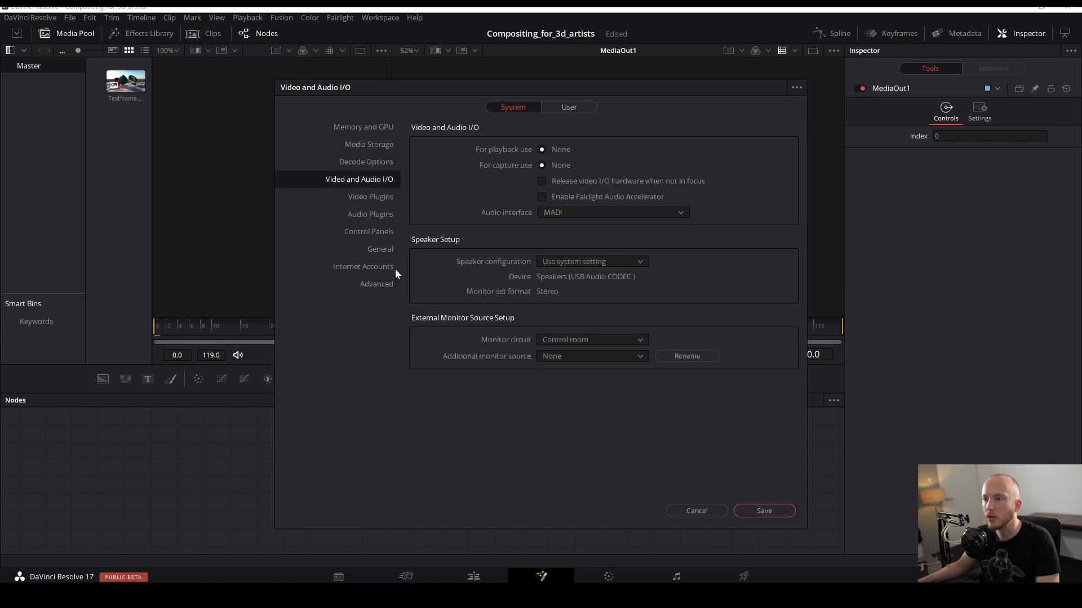
click(369, 214)
click(370, 196)
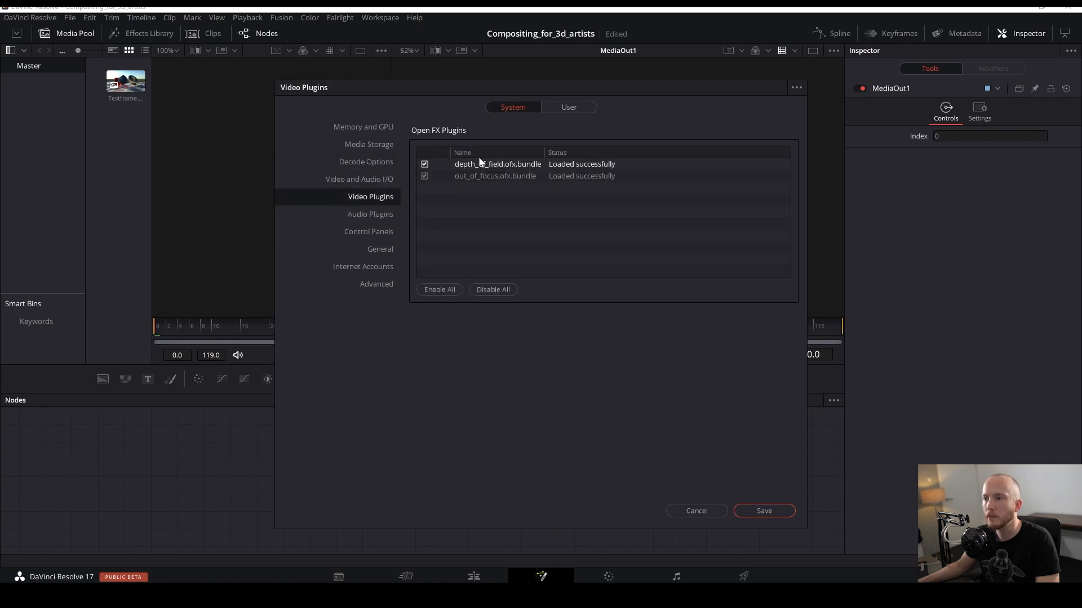
click(698, 509)
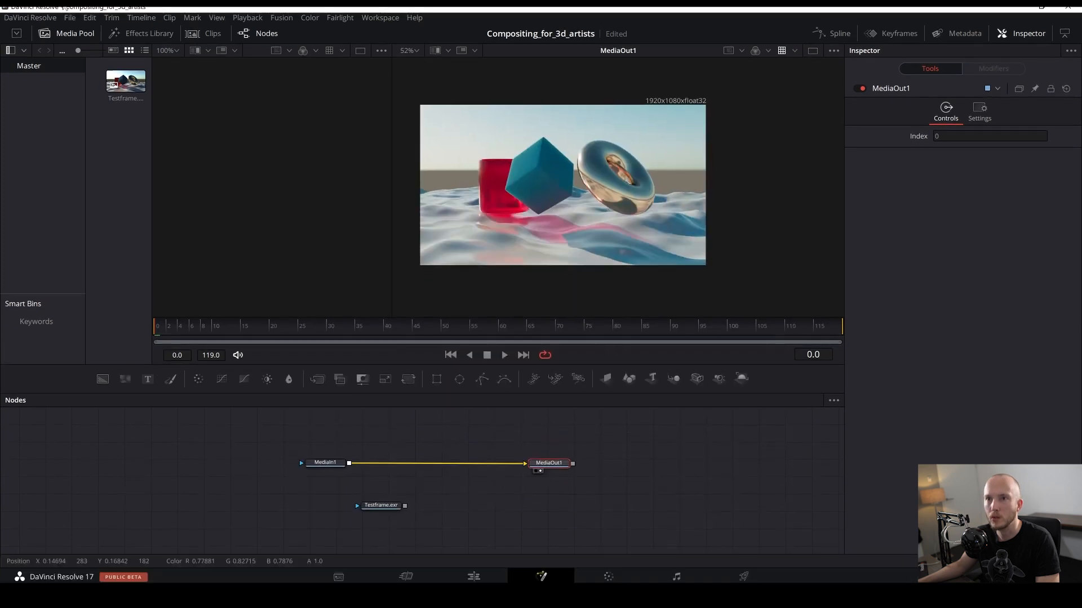
- Open Project Settings' Color Management page and set Color science to ACEScc
click(69, 17)
mouse_move(90, 20)
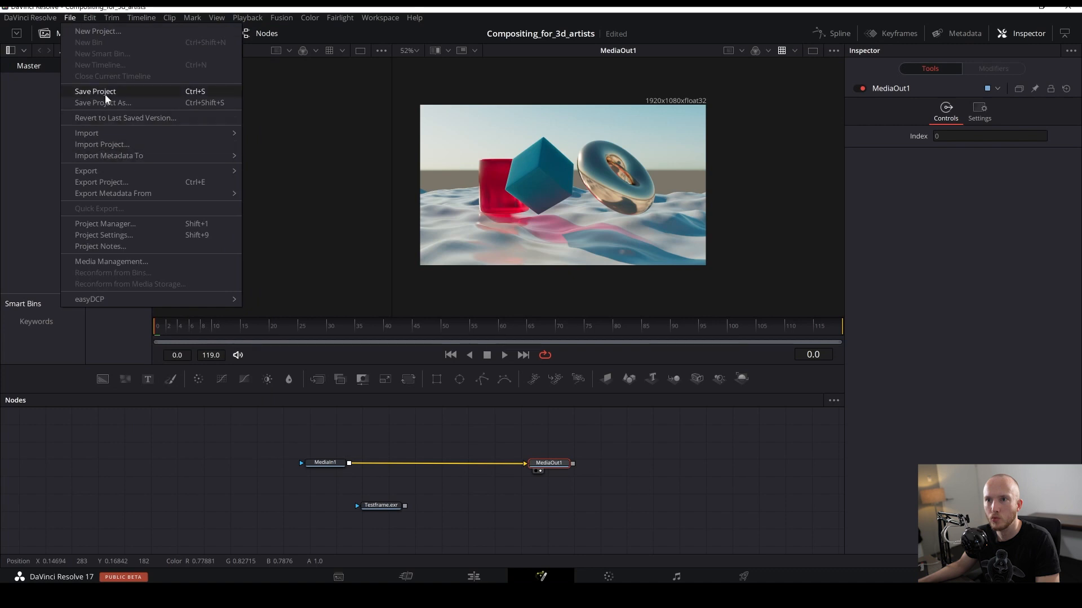
click(111, 235)
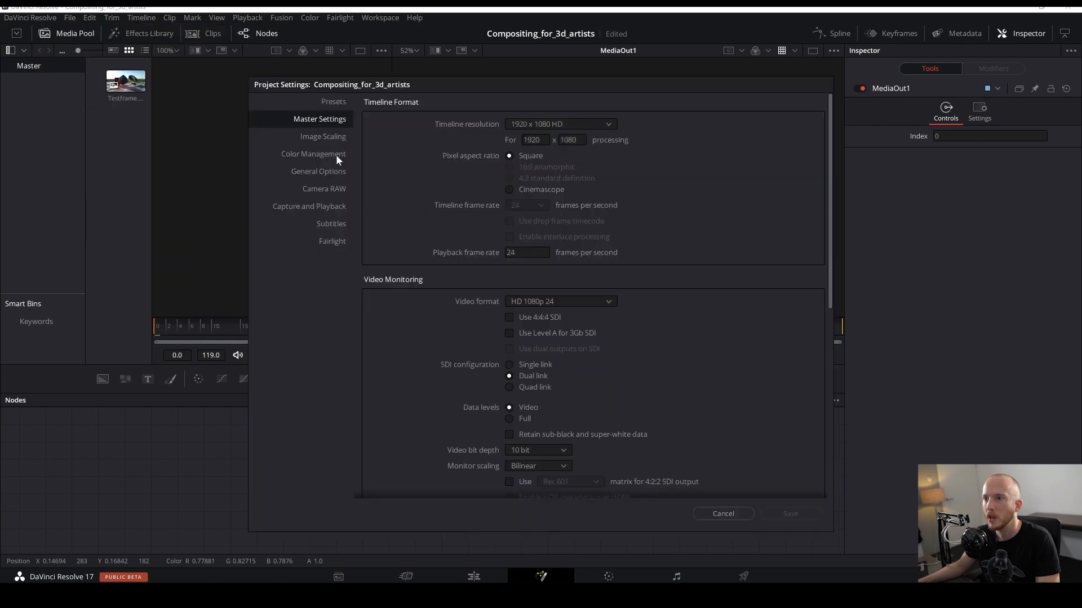
click(334, 154)
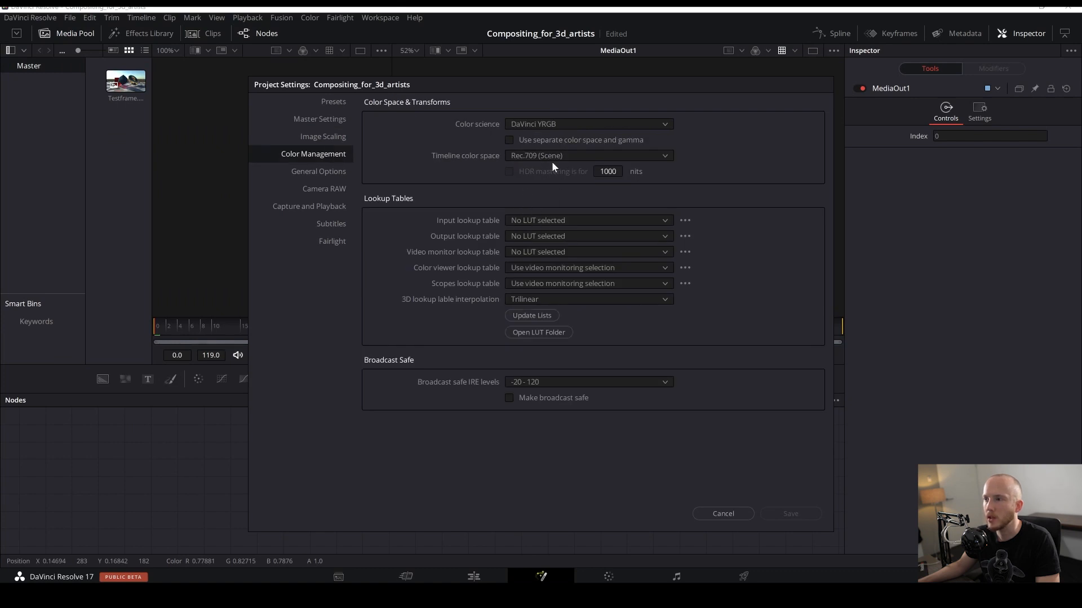
click(540, 128)
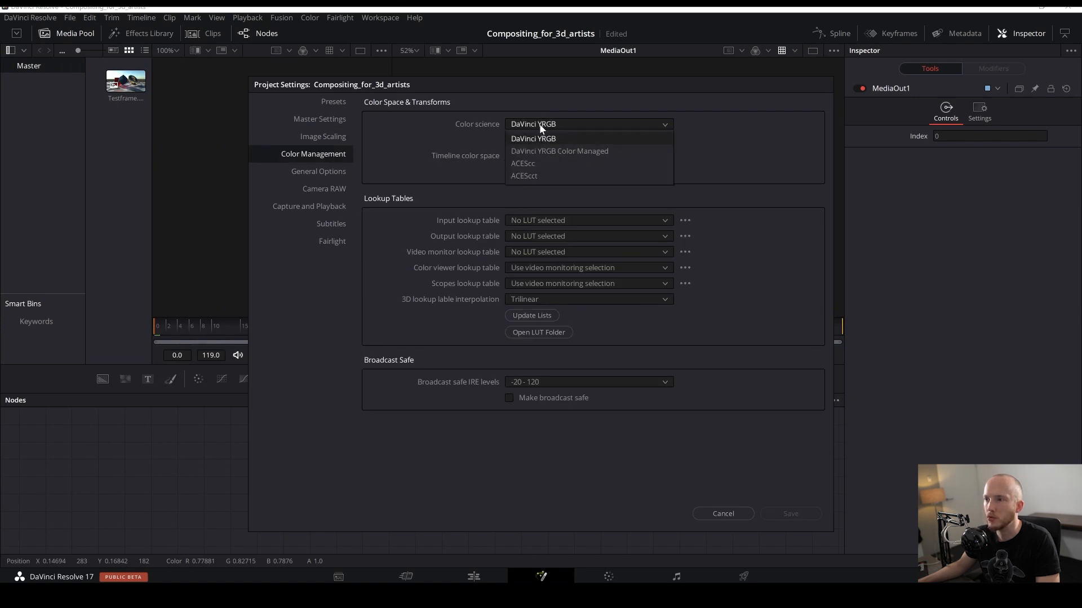
click(528, 163)
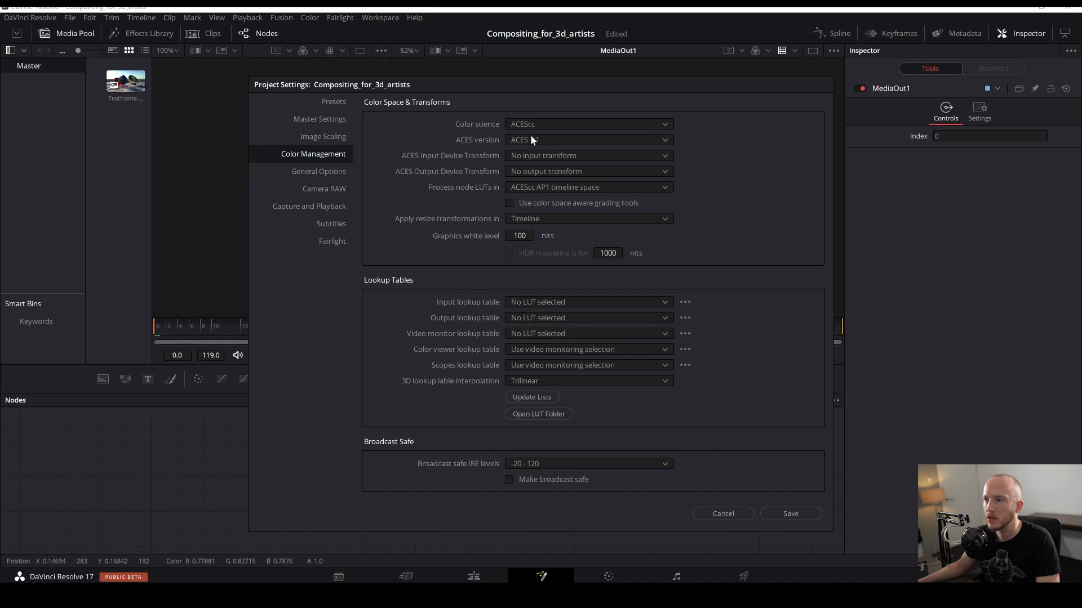
- Set ACES version 1.0.3 and ACES Output Device Transform to Rec.709, then cancel the Project Settings
click(541, 138)
click(537, 153)
click(536, 156)
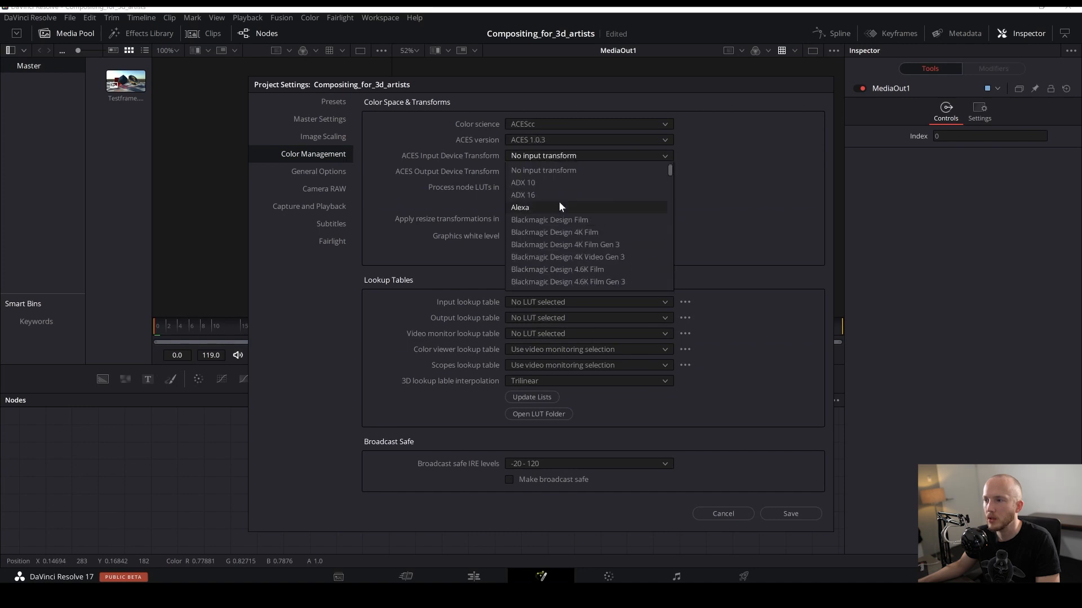
scroll(559, 203, down, 7)
click(430, 186)
click(522, 173)
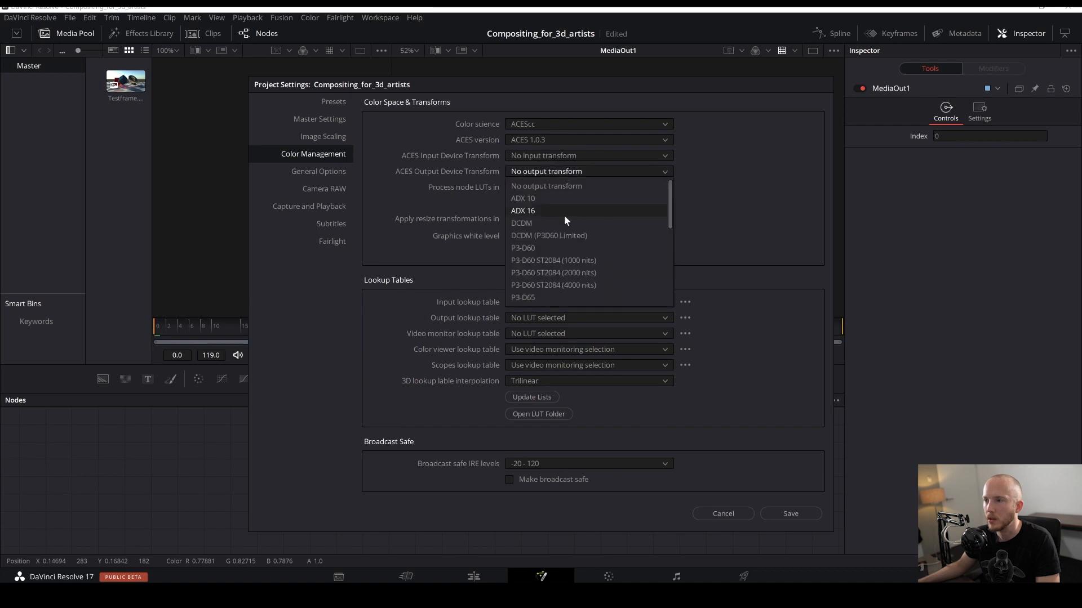
drag(671, 203, 676, 280)
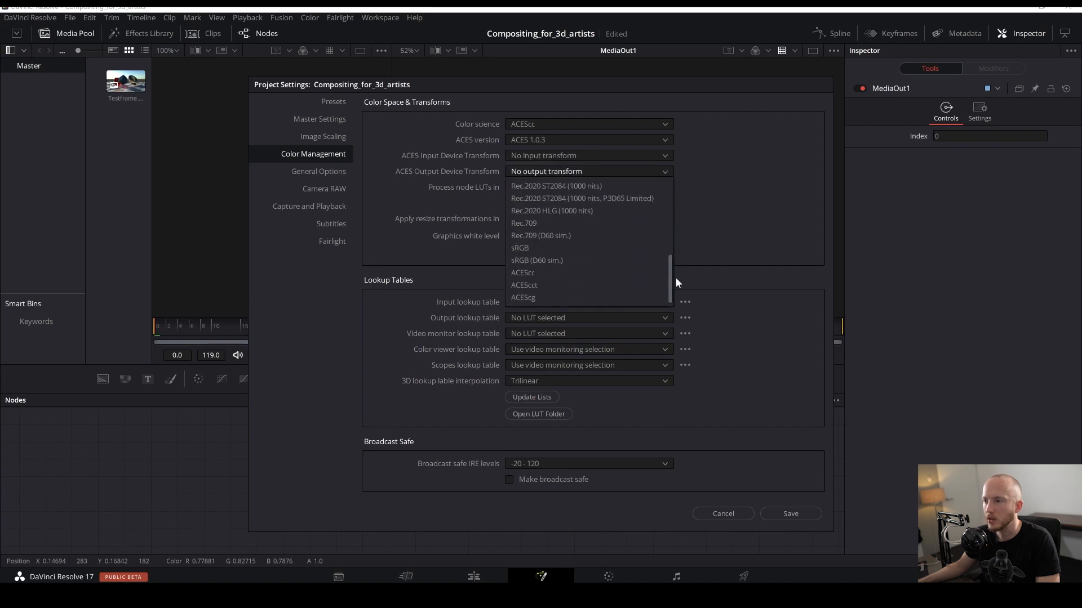
click(553, 232)
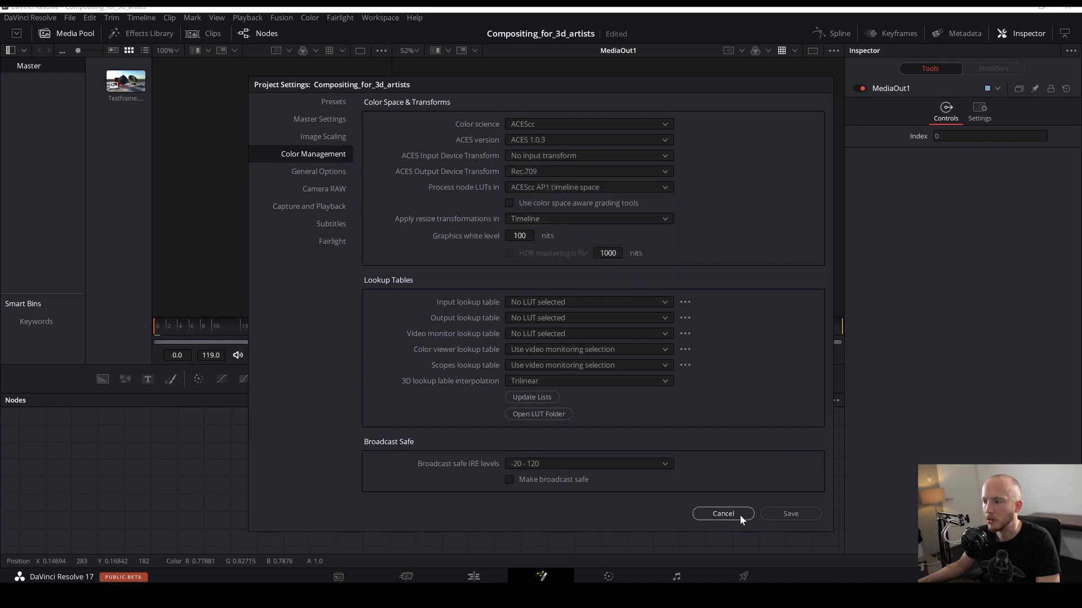
click(725, 512)
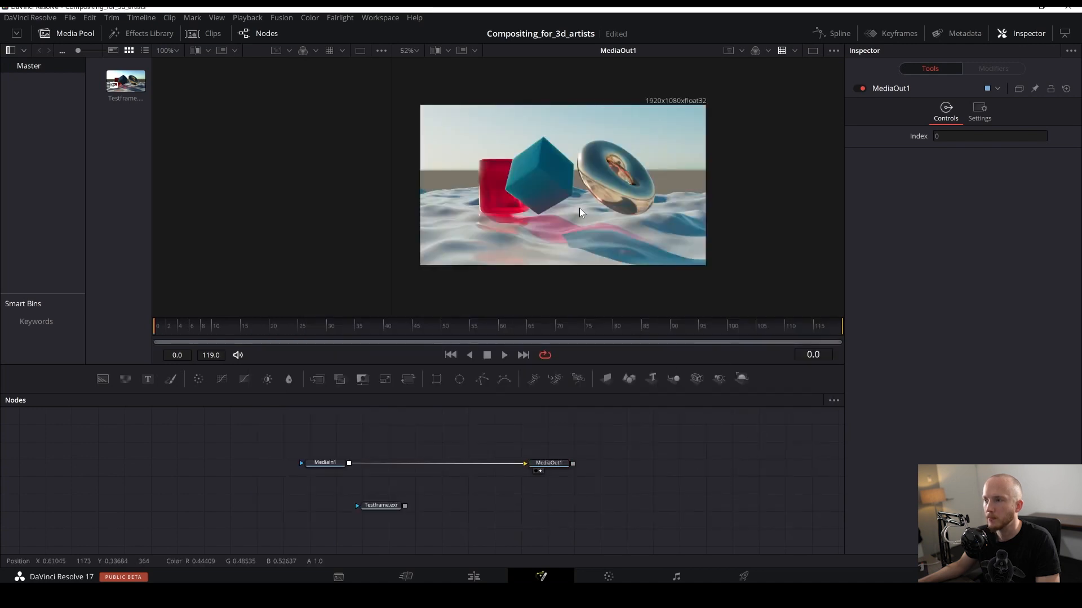
- Toggle the viewer's LUT off and on to compare the render, zooming and panning the image
drag(588, 208, 567, 207)
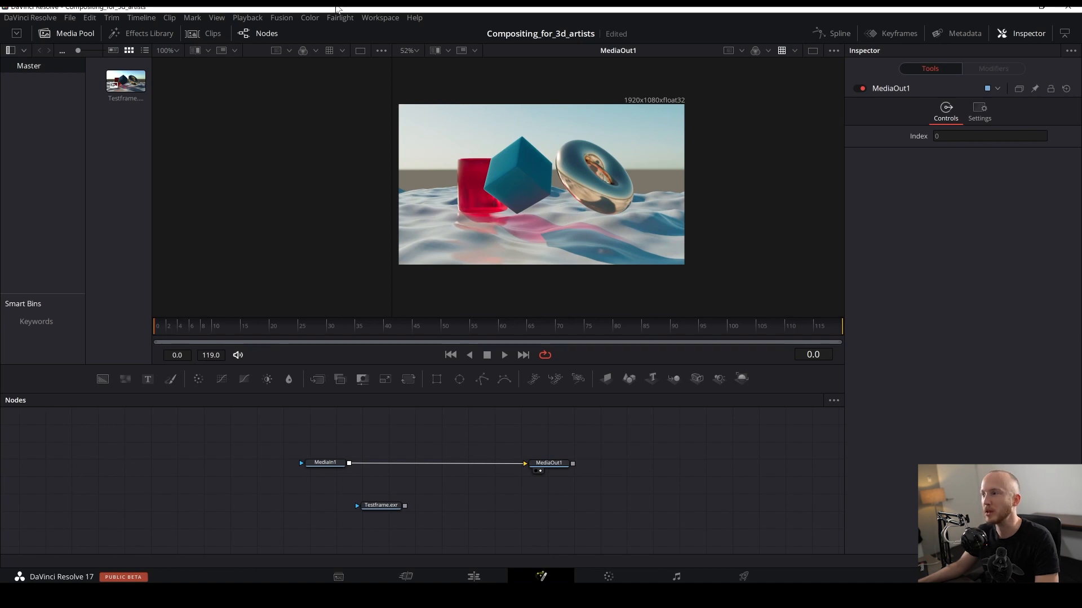
click(783, 50)
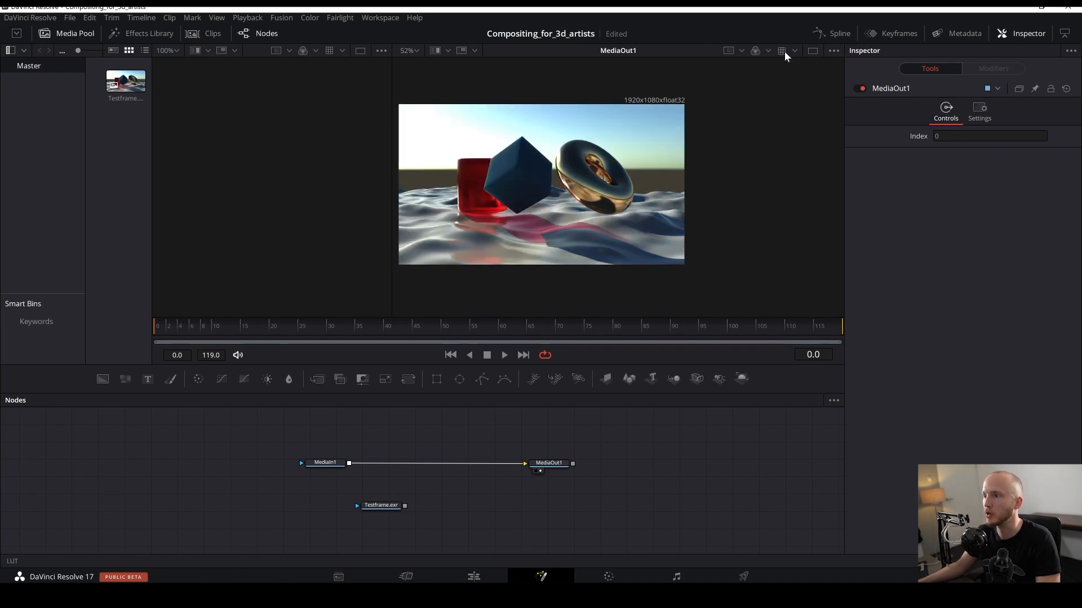
click(783, 50)
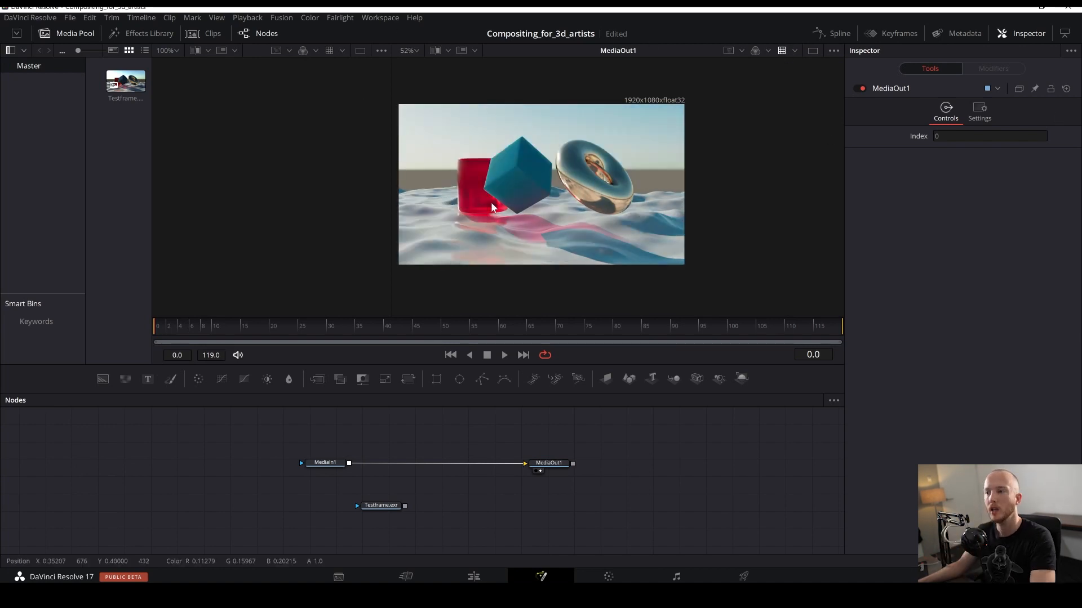
scroll(465, 210, up, 3)
drag(465, 210, 525, 236)
drag(606, 226, 569, 230)
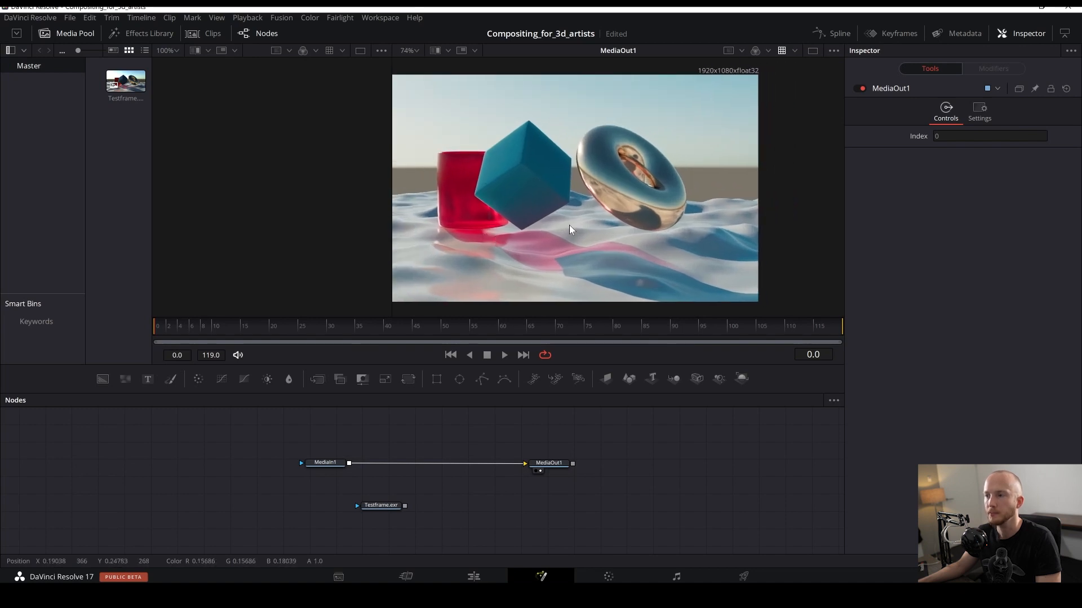
drag(599, 192, 653, 190)
scroll(642, 182, down, 3)
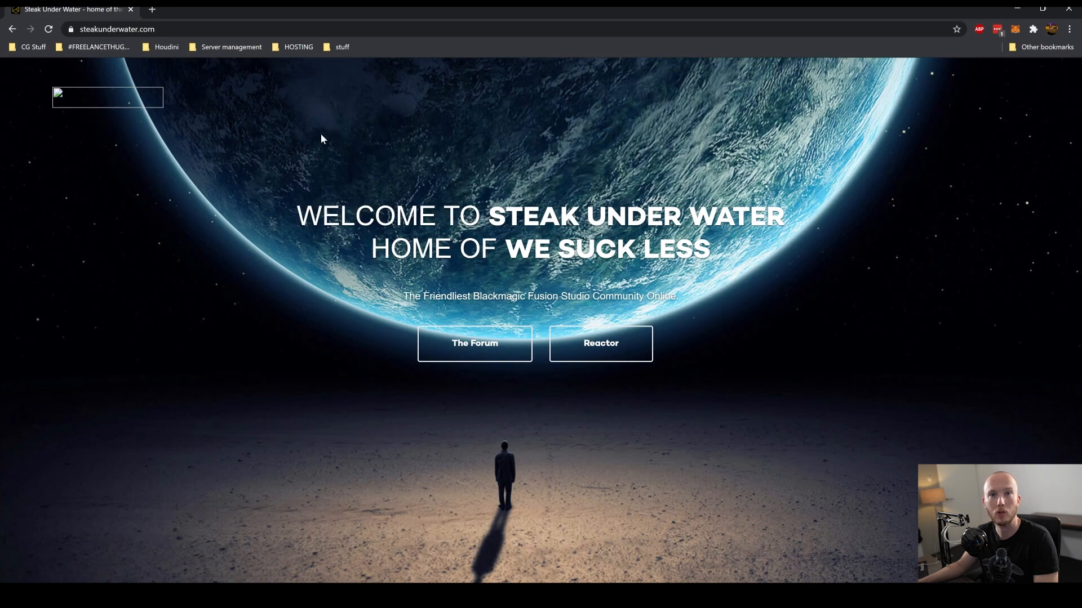
- In the web browser, open the Reactor page on steakunderwater.com and scroll through its description
click(601, 352)
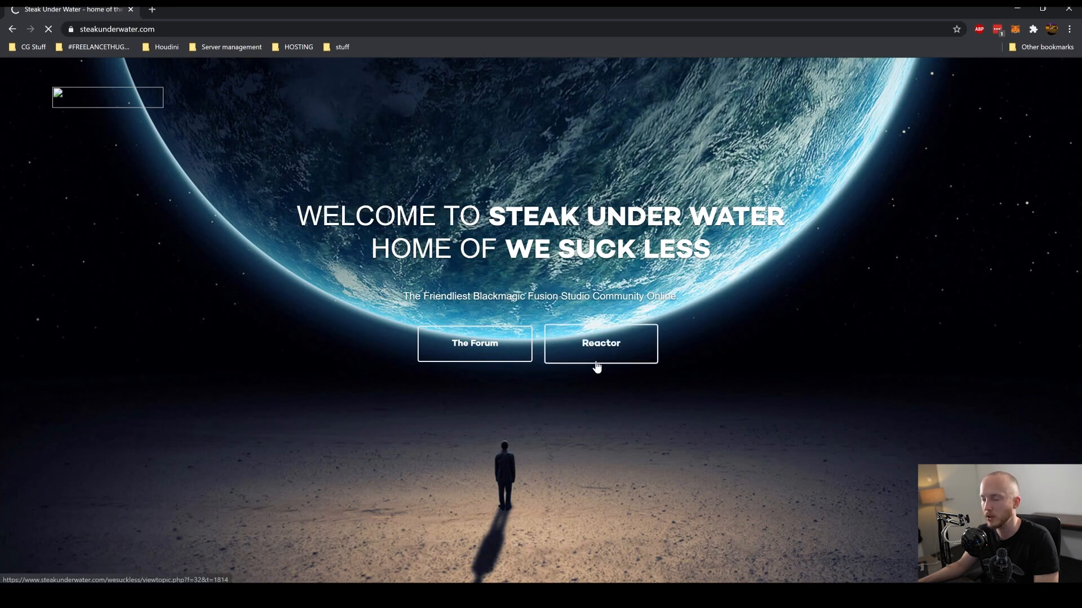
scroll(631, 280, down, 10)
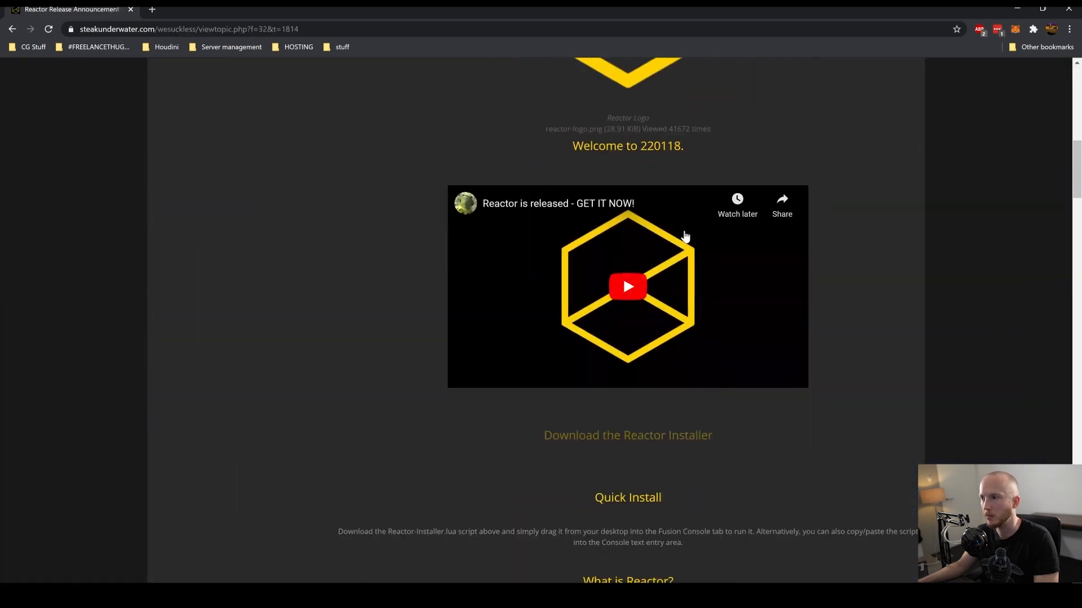
scroll(652, 229, up, 2)
scroll(652, 229, down, 12)
scroll(654, 188, up, 5)
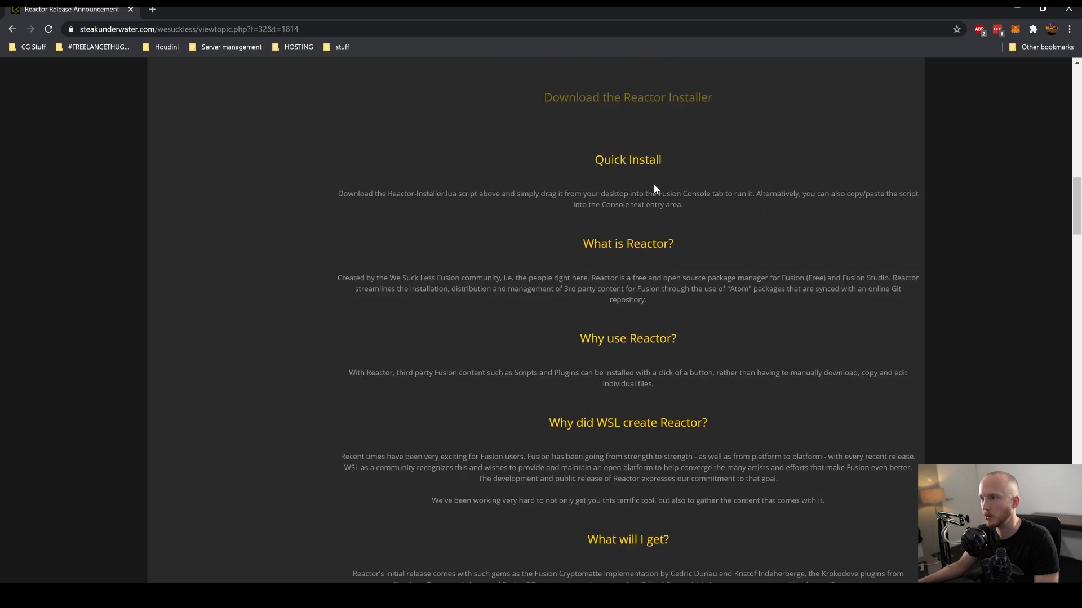
scroll(684, 300, down, 20)
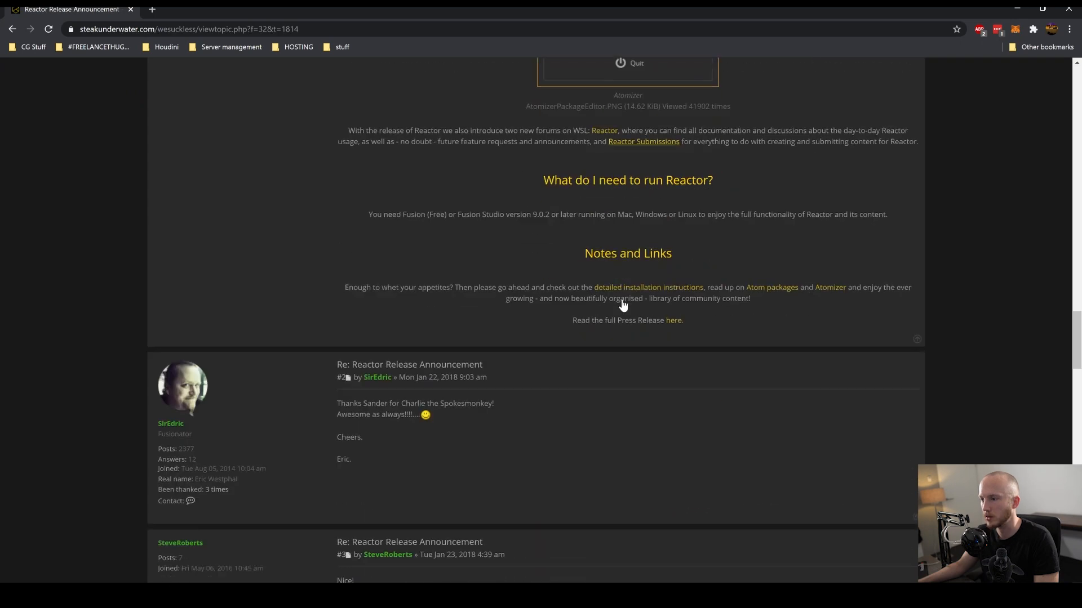
scroll(682, 270, up, 6)
scroll(670, 290, down, 6)
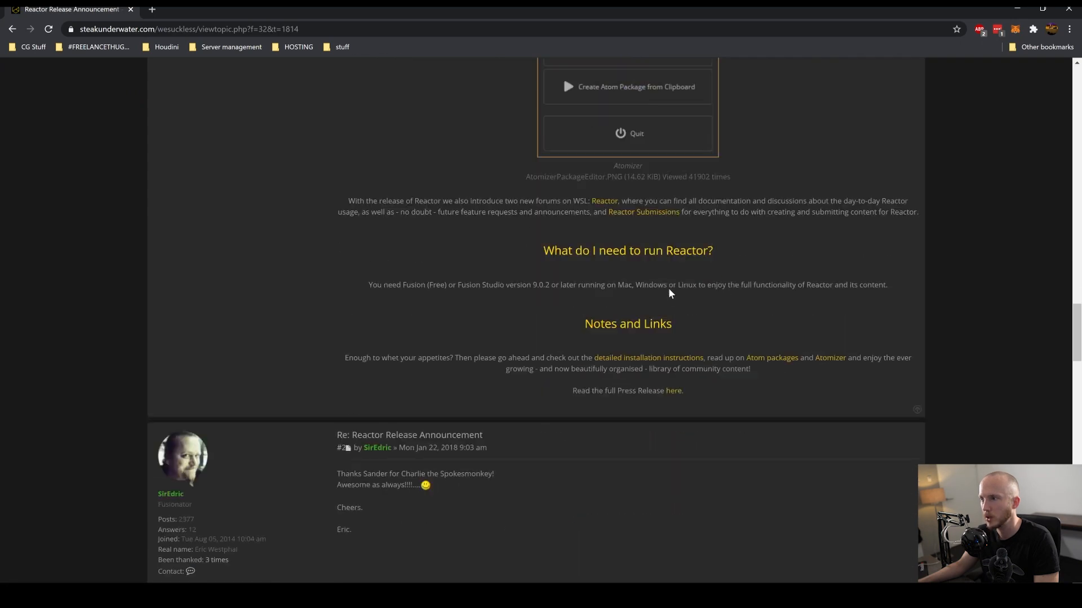
- Follow the Download the Reactor Installer link and scroll to the Reactor-Installer.lua download on the Reactor 3 page
scroll(674, 248, up, 15)
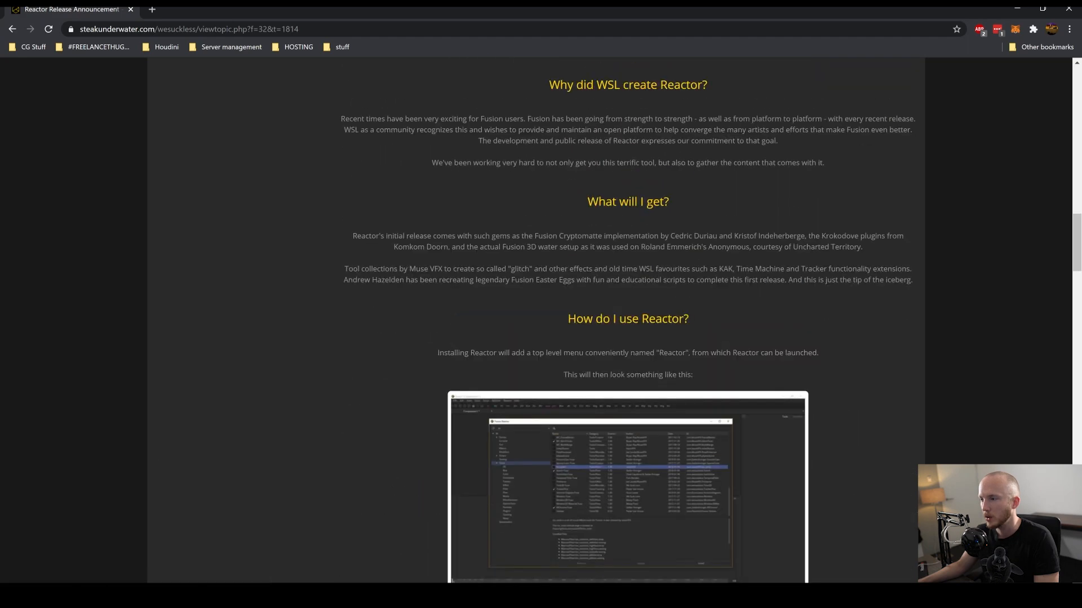
scroll(694, 231, up, 7)
click(620, 383)
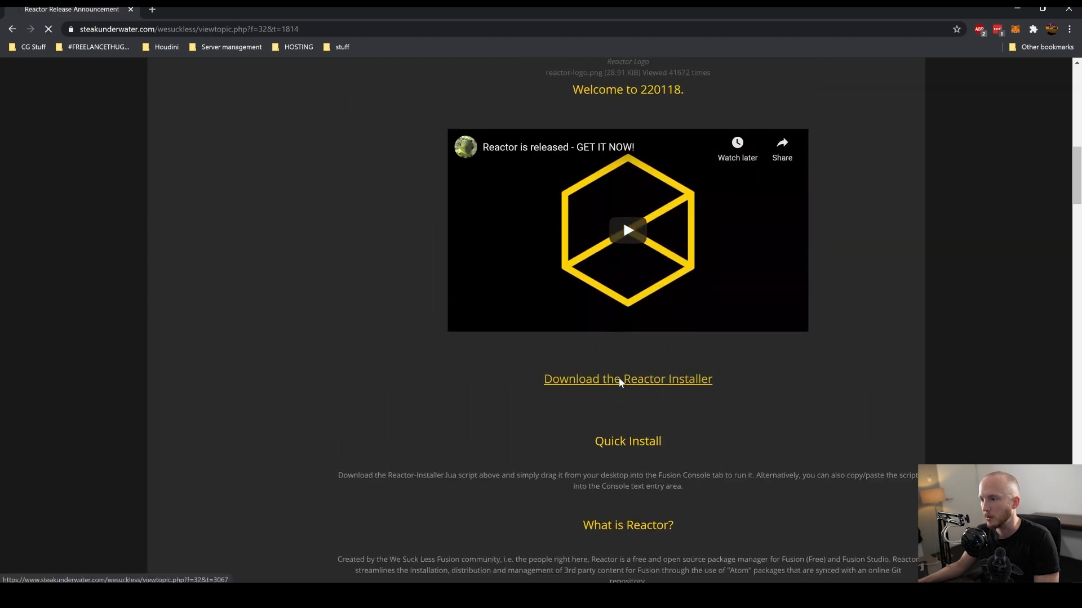
scroll(736, 376, down, 15)
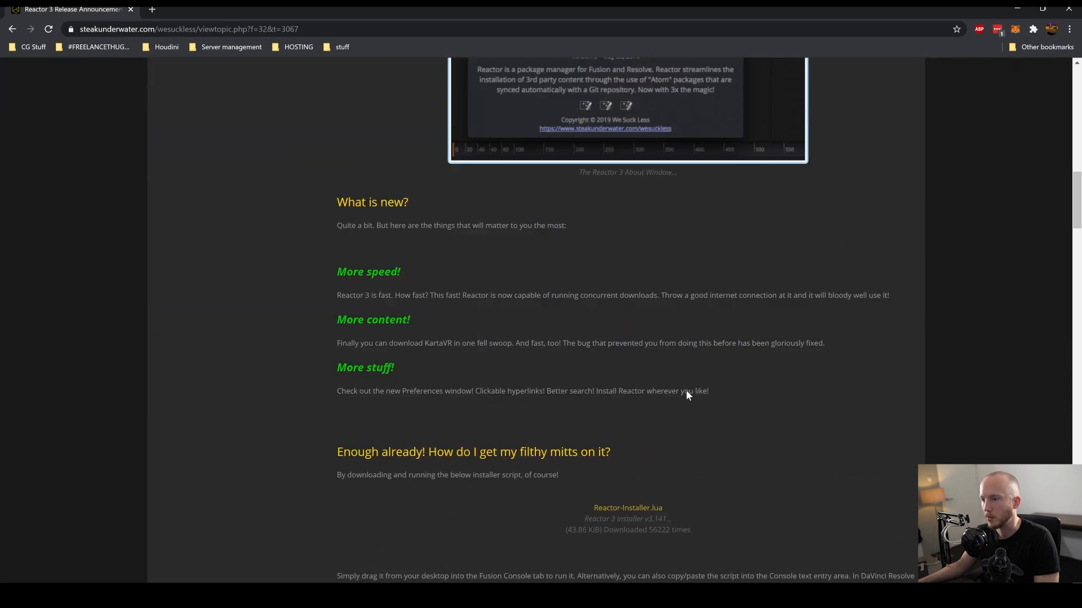
scroll(685, 387, up, 5)
scroll(668, 458, down, 3)
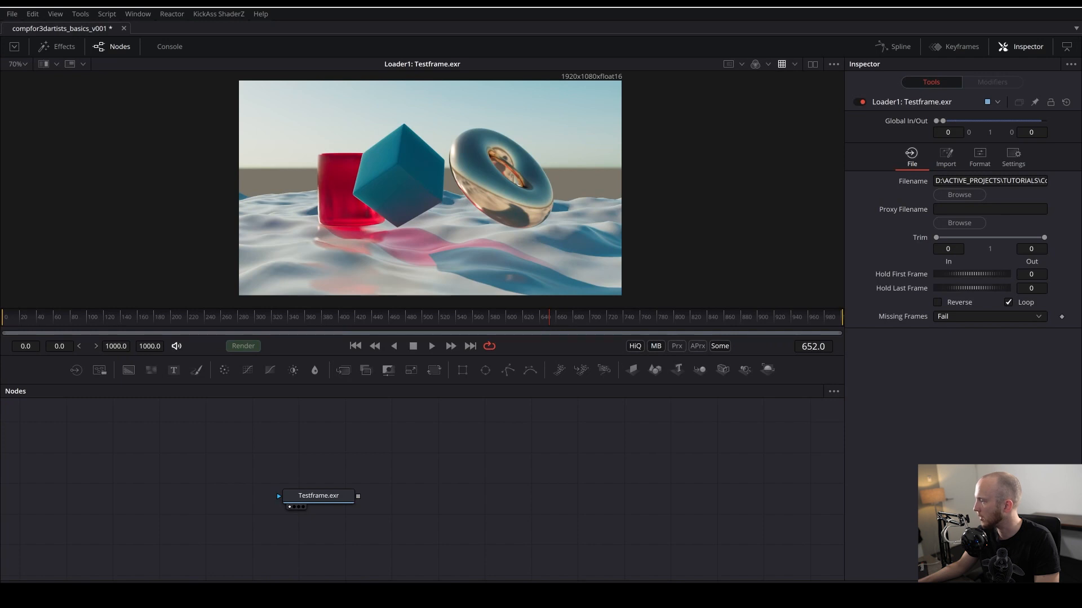
- Drop the Reactor installer script into Fusion and into Resolve's Fusion page, closing the install dialog each time
drag(857, 246, 478, 471)
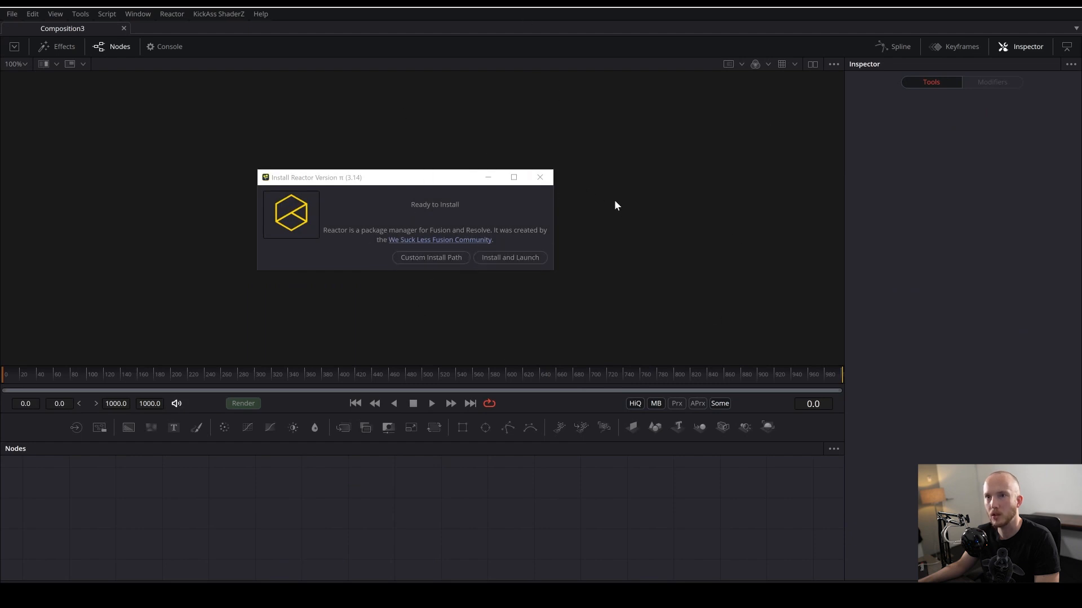
click(540, 177)
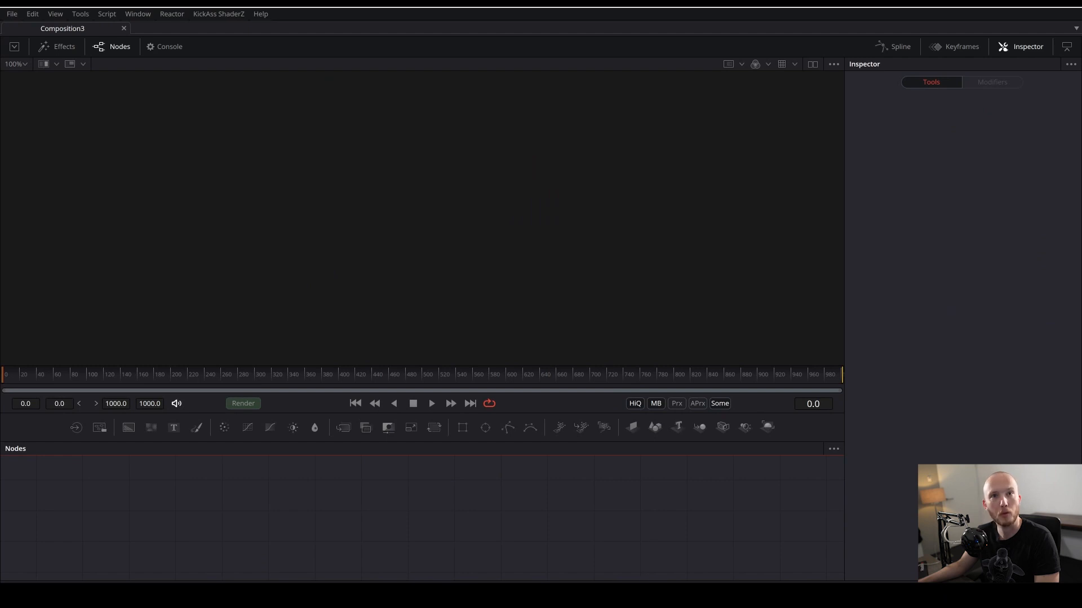
click(732, 595)
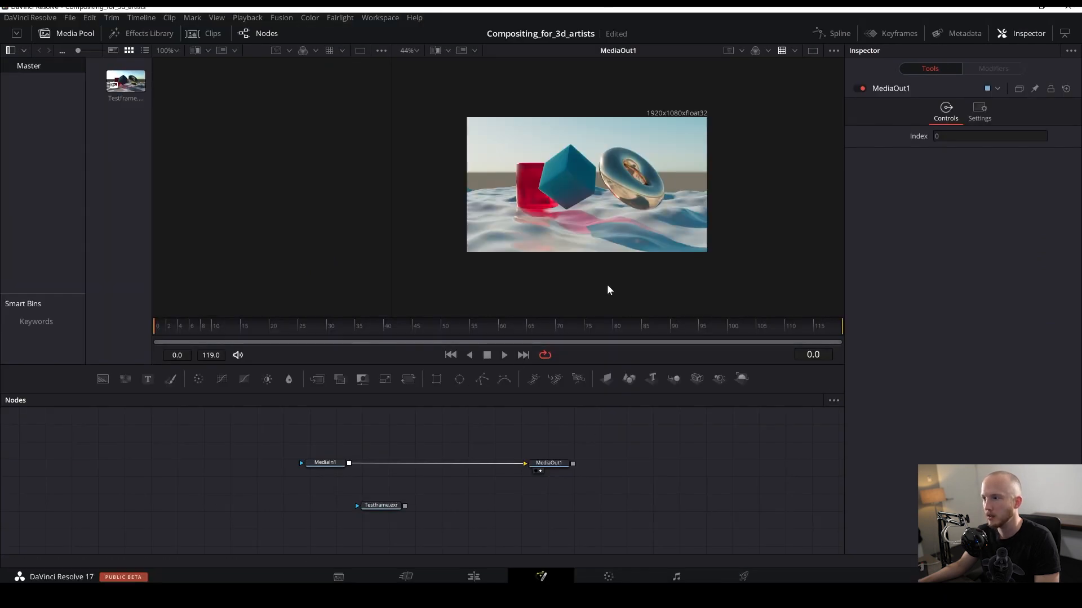
drag(1081, 281, 556, 489)
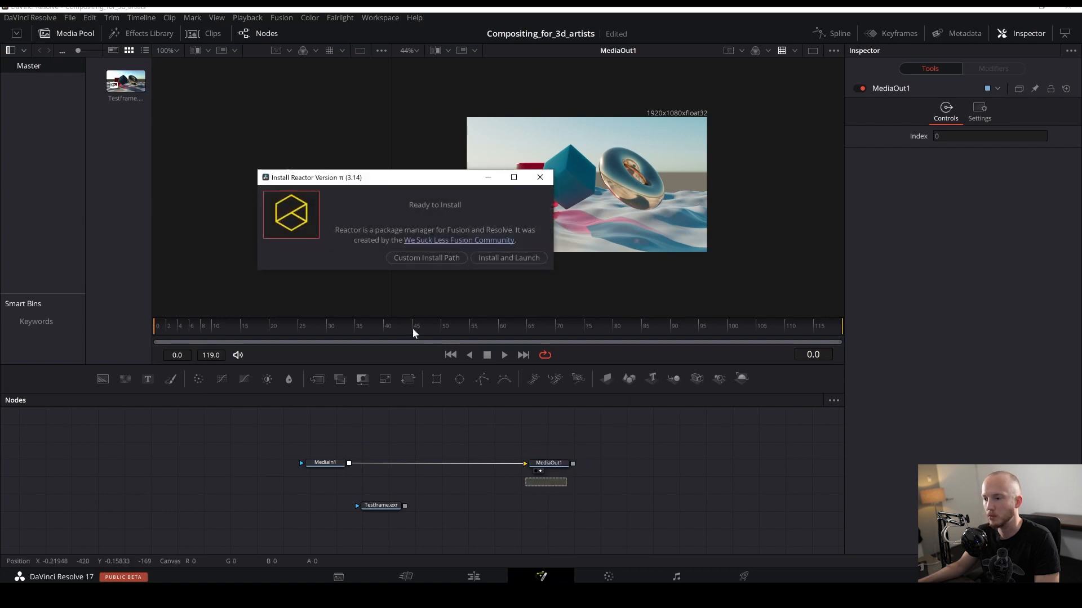
click(540, 177)
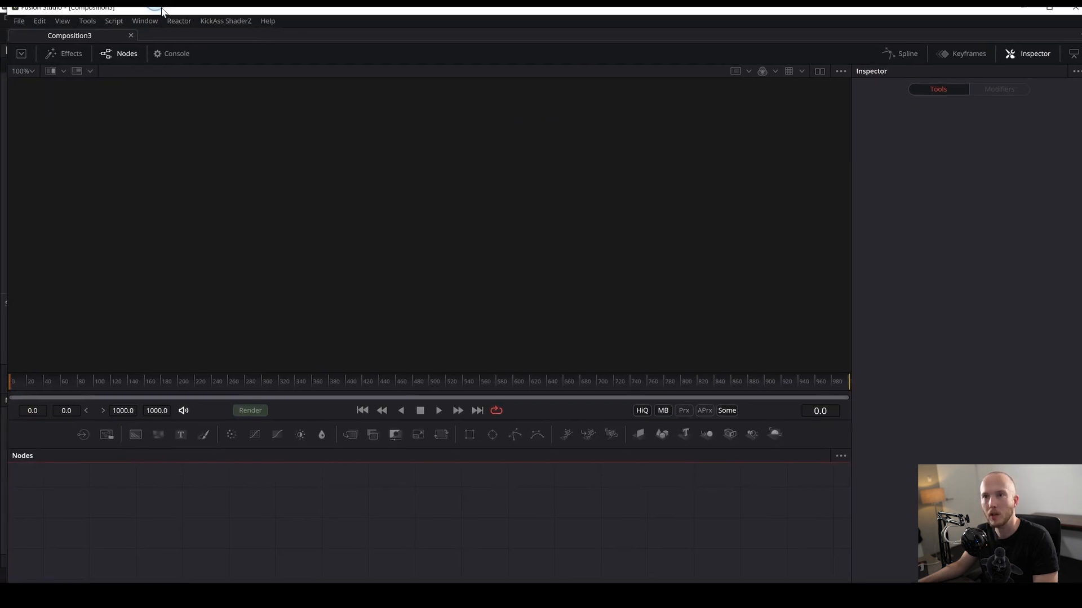
- Open the Reactor package manager in Fusion, and in Resolve through the Workspace scripts' Reactor entry
click(169, 21)
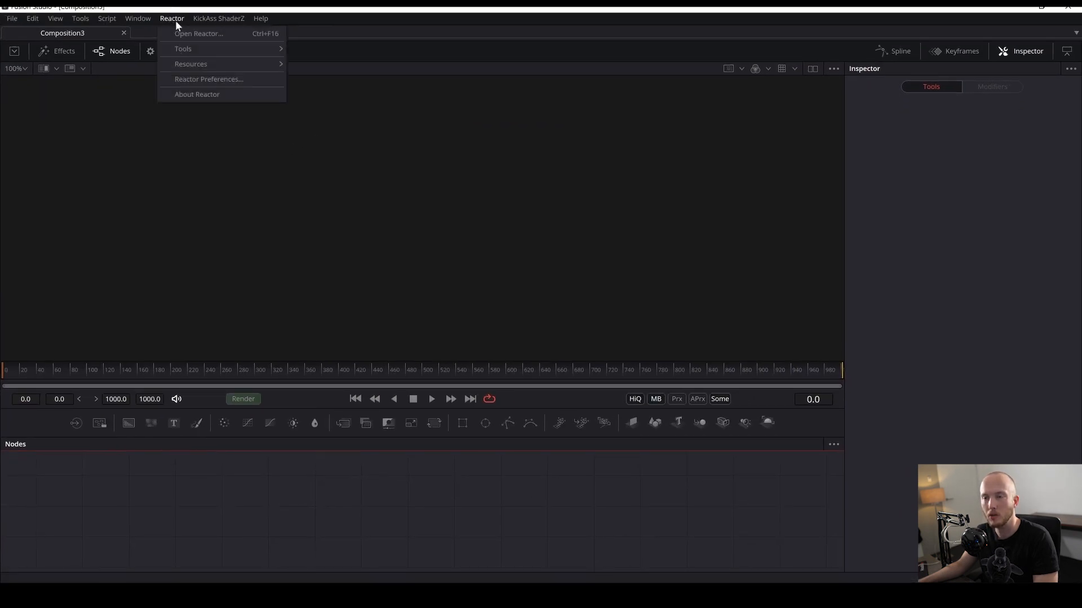
click(190, 32)
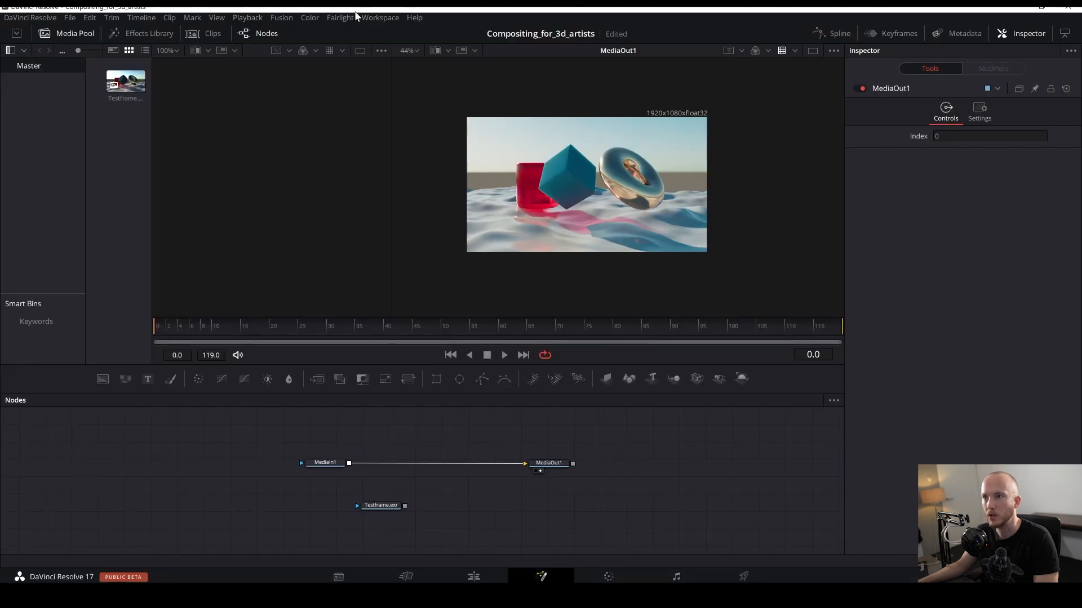
click(369, 18)
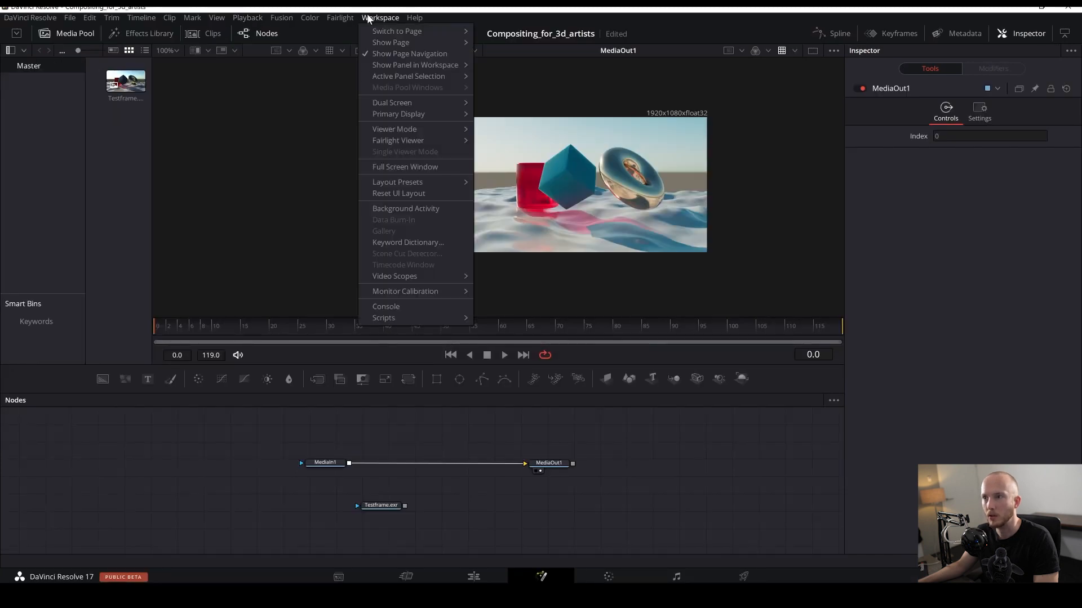
mouse_move(410, 320)
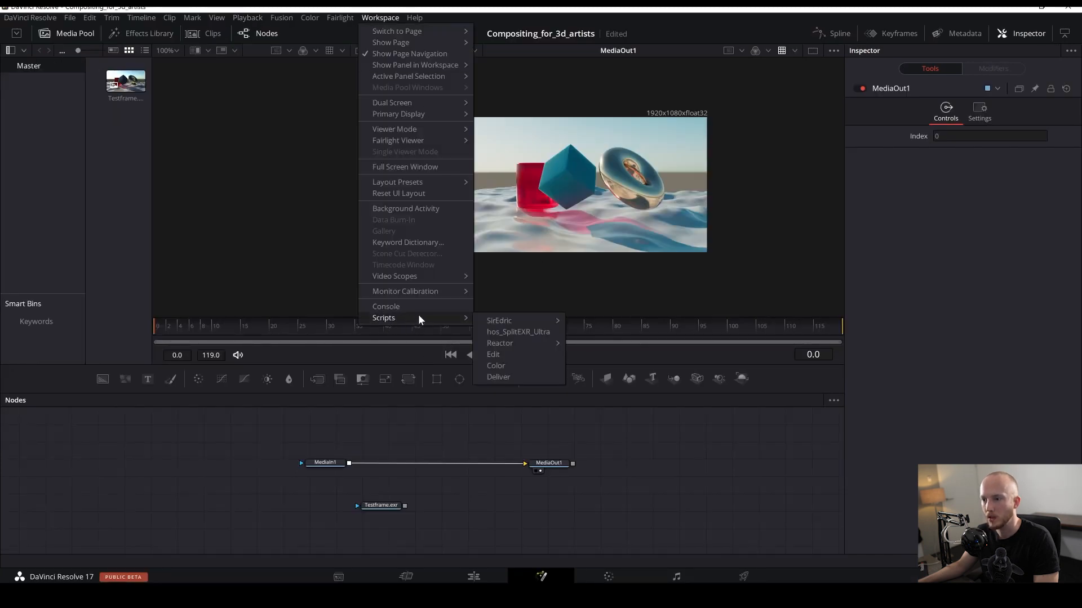
mouse_move(504, 344)
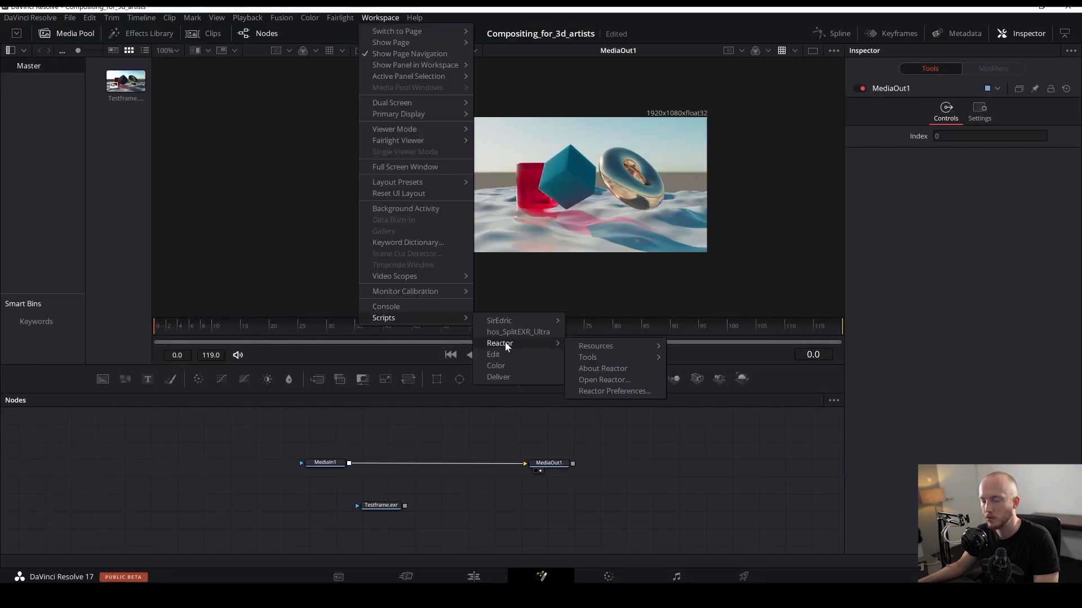
click(600, 381)
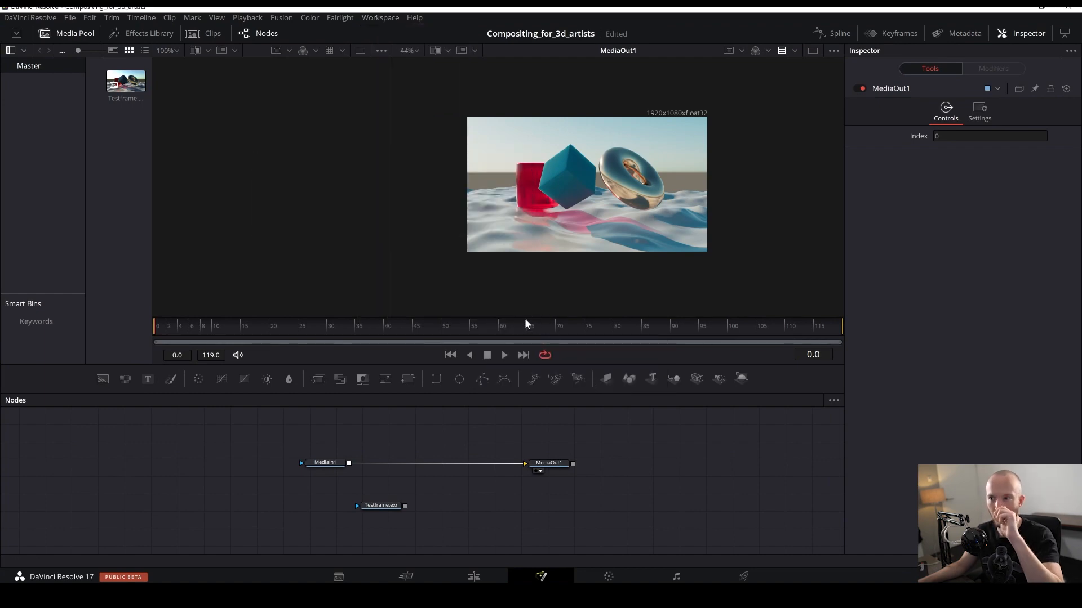
scroll(362, 179, down, 2)
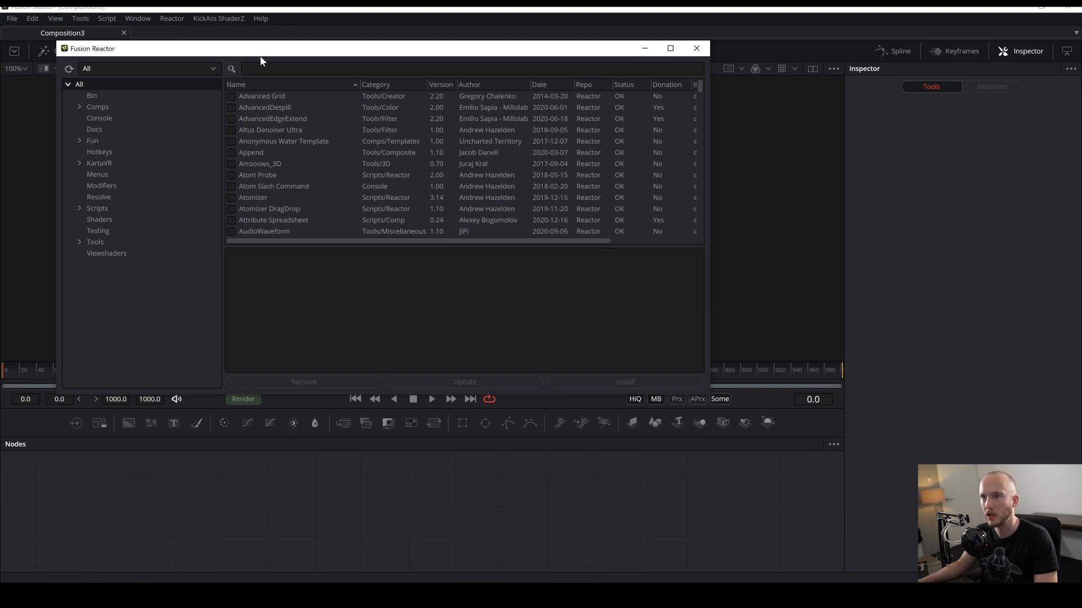
- Search Reactor's packages for "hos" and select hos_SplitEXR_Ultra
drag(276, 51, 427, 210)
click(403, 228)
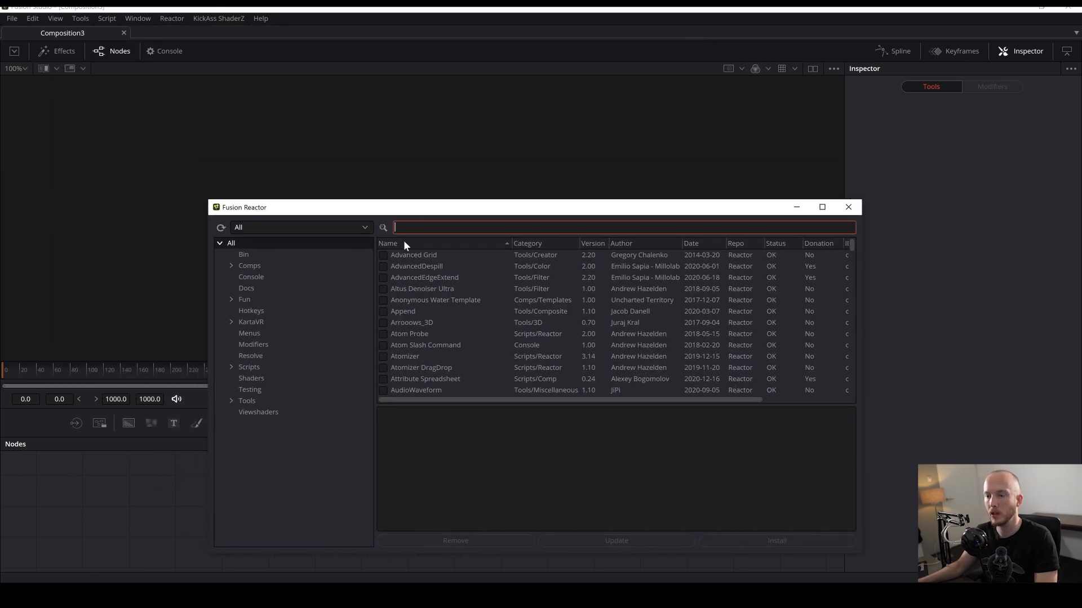
text(hos)
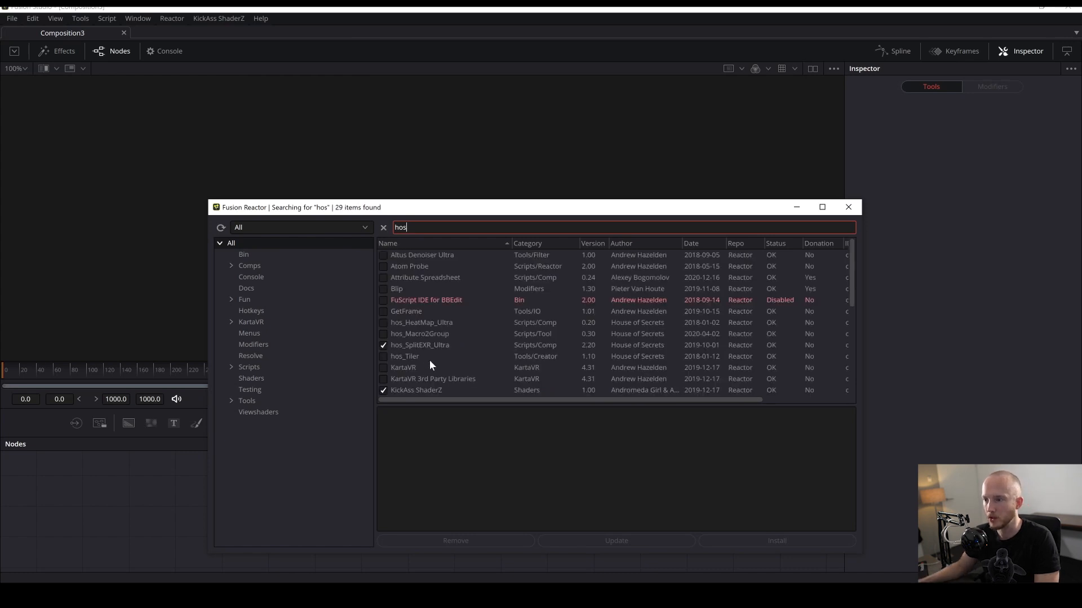
click(456, 346)
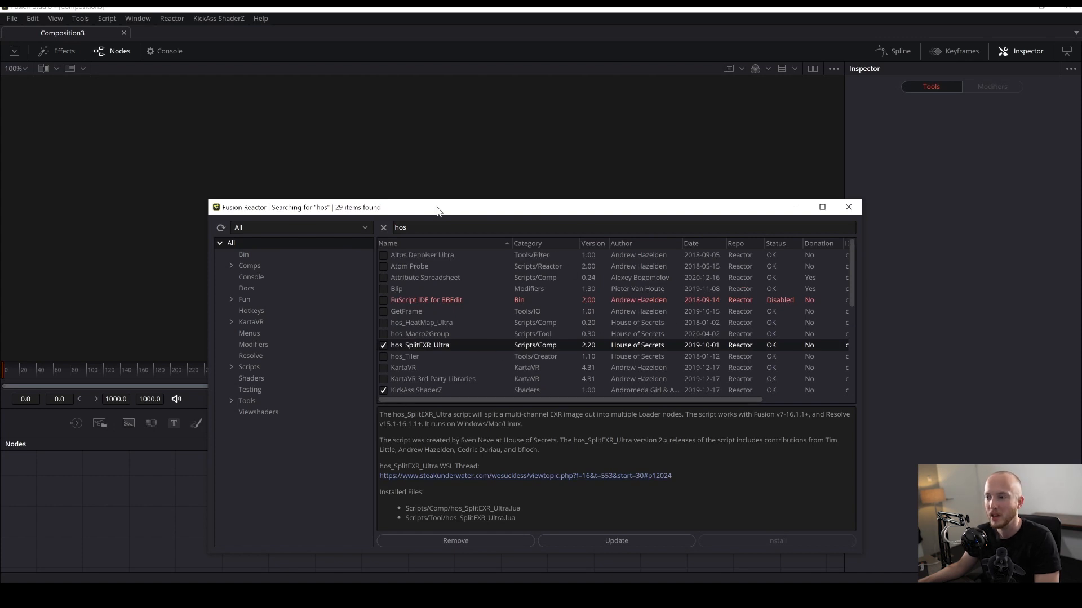
- Compare the hos_Macro2Group and hos_SplitEXR_Ultra package descriptions, then close the Reactor window
drag(439, 211, 470, 170)
click(440, 293)
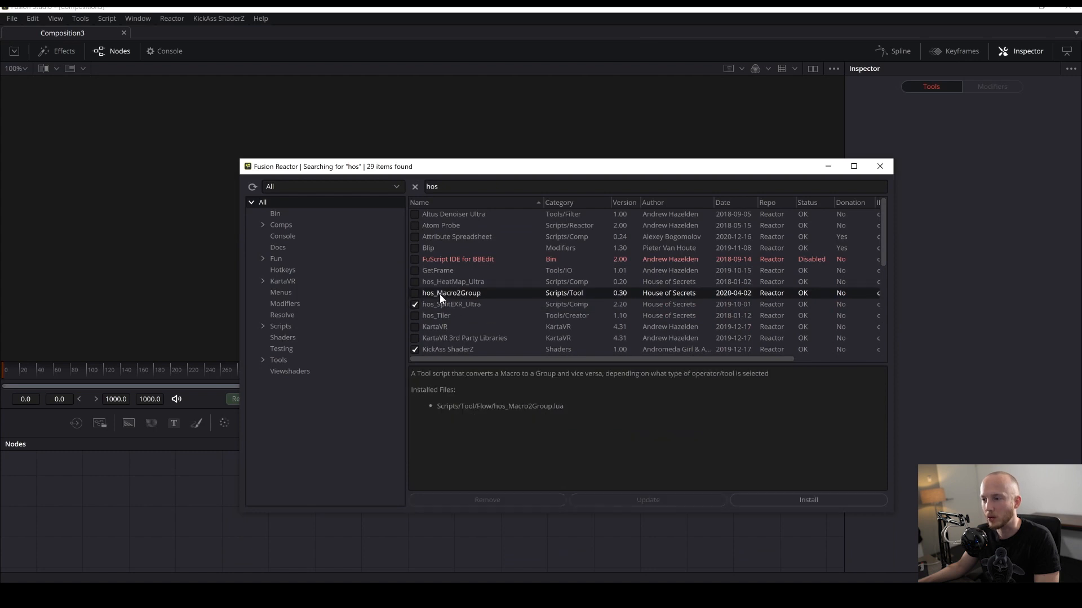
click(434, 304)
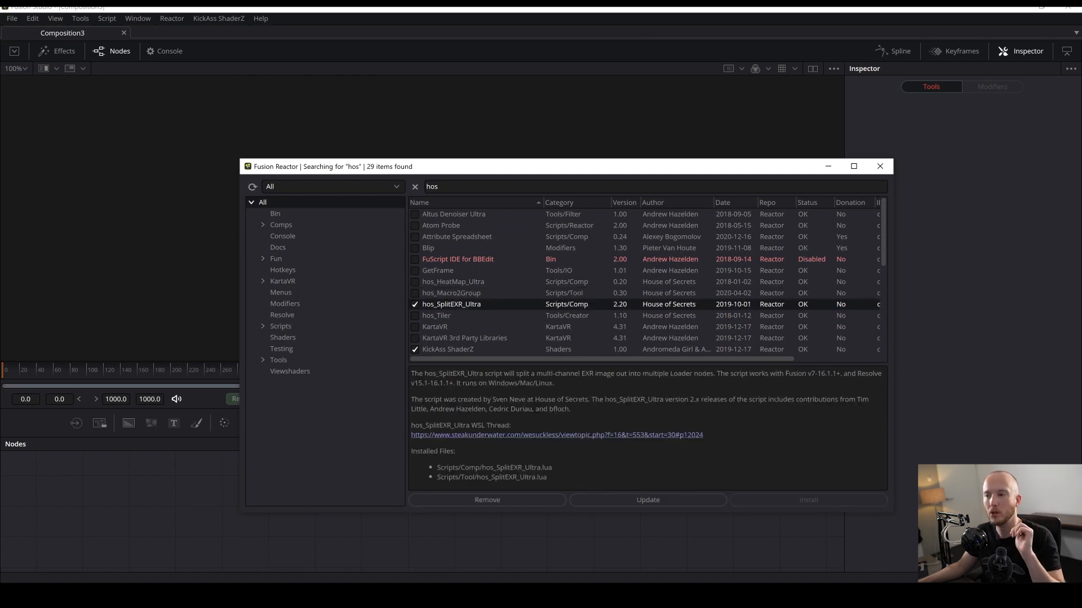
scroll(601, 318, down, 1)
scroll(586, 288, up, 1)
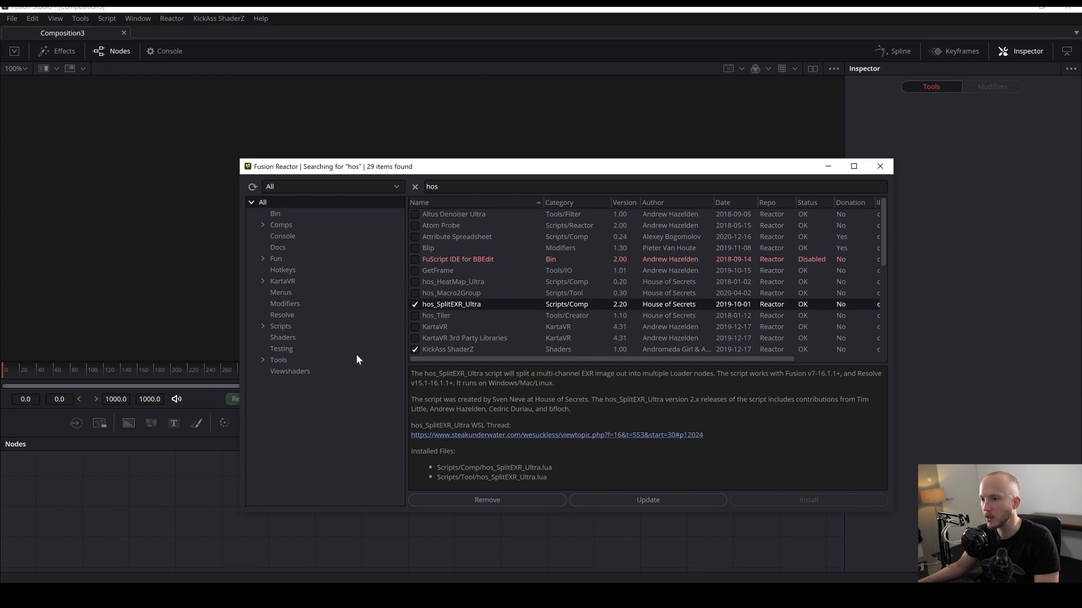
click(886, 162)
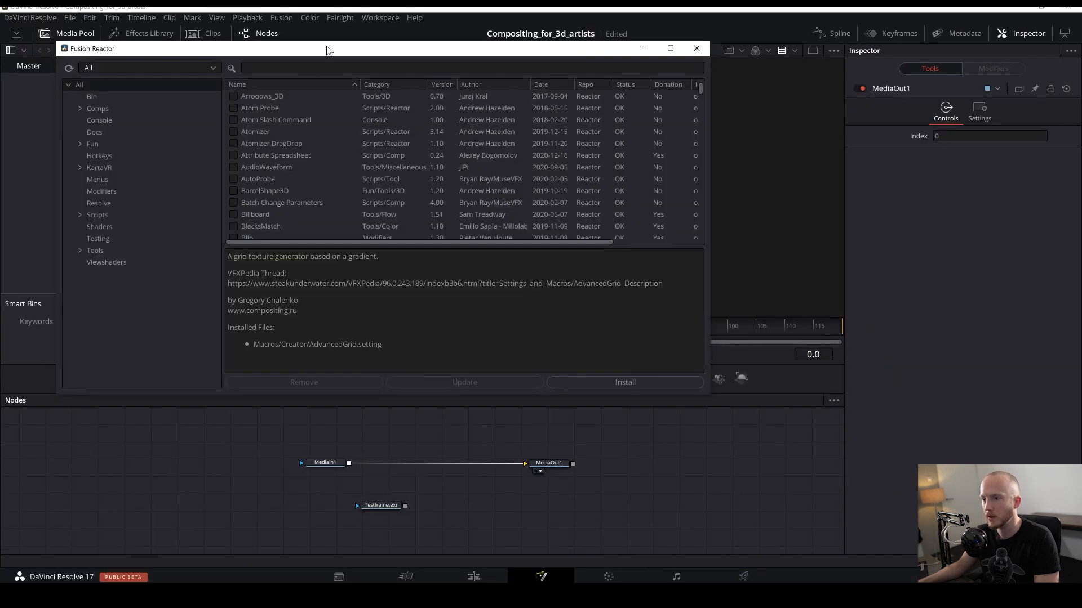
- Search Resolve's Reactor window for "hos"
click(296, 67)
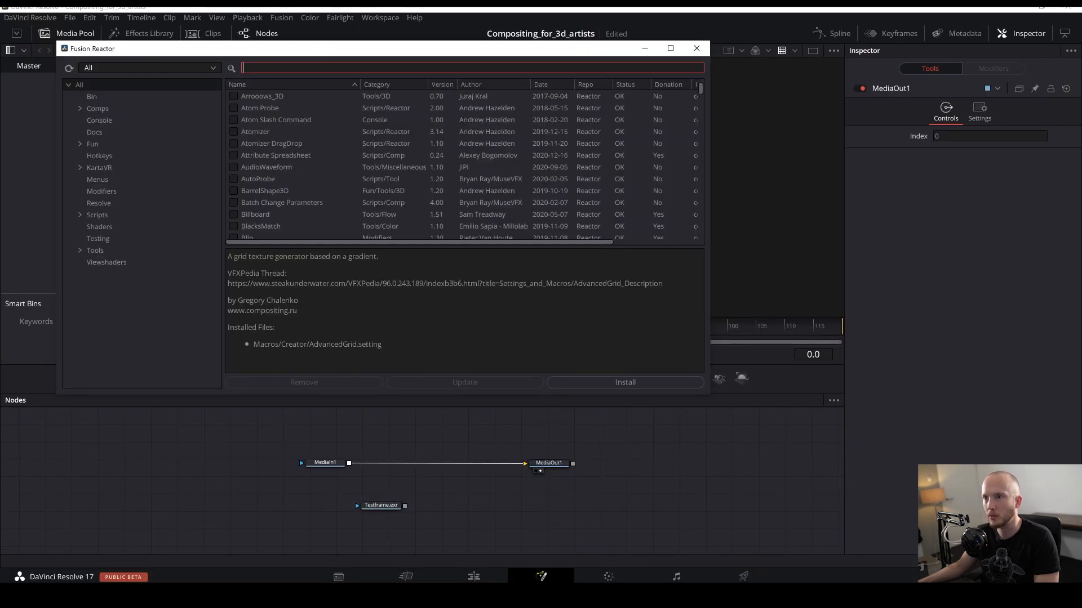
text(hos)
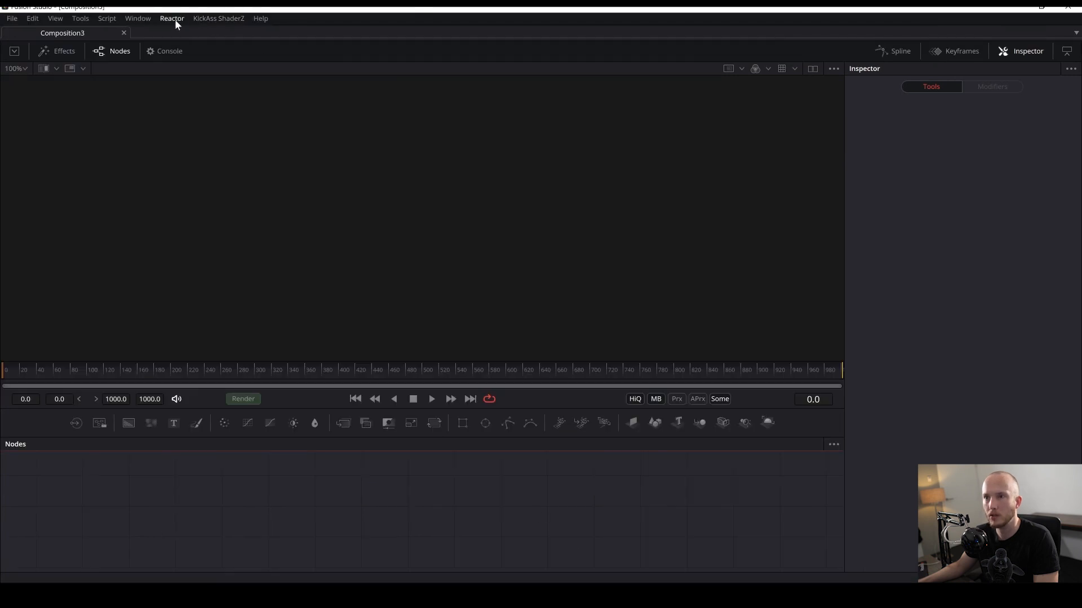
click(172, 19)
click(527, 499)
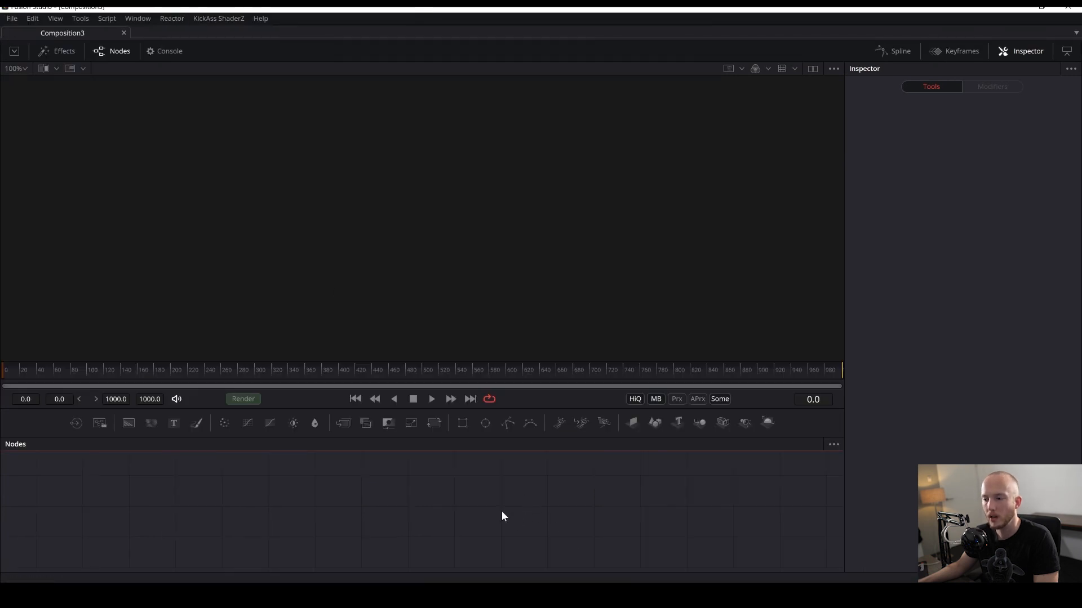
key(shift+space)
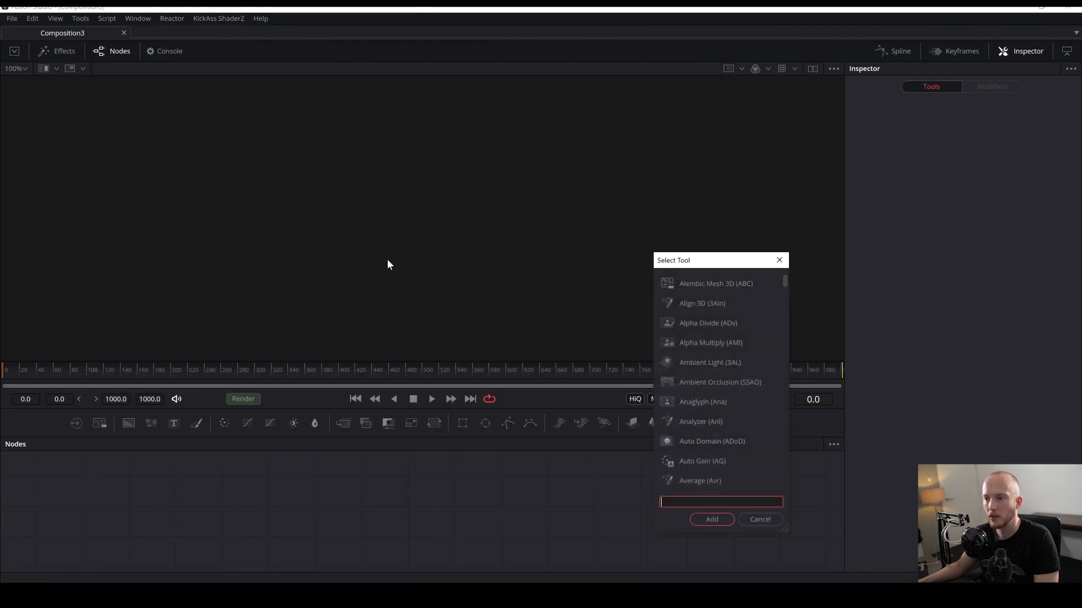
click(779, 260)
- Reopen Reactor in Fusion, search for "hos", select hos_SplitEXR_Ultra, then close Reactor and its installation notice
click(172, 19)
click(181, 35)
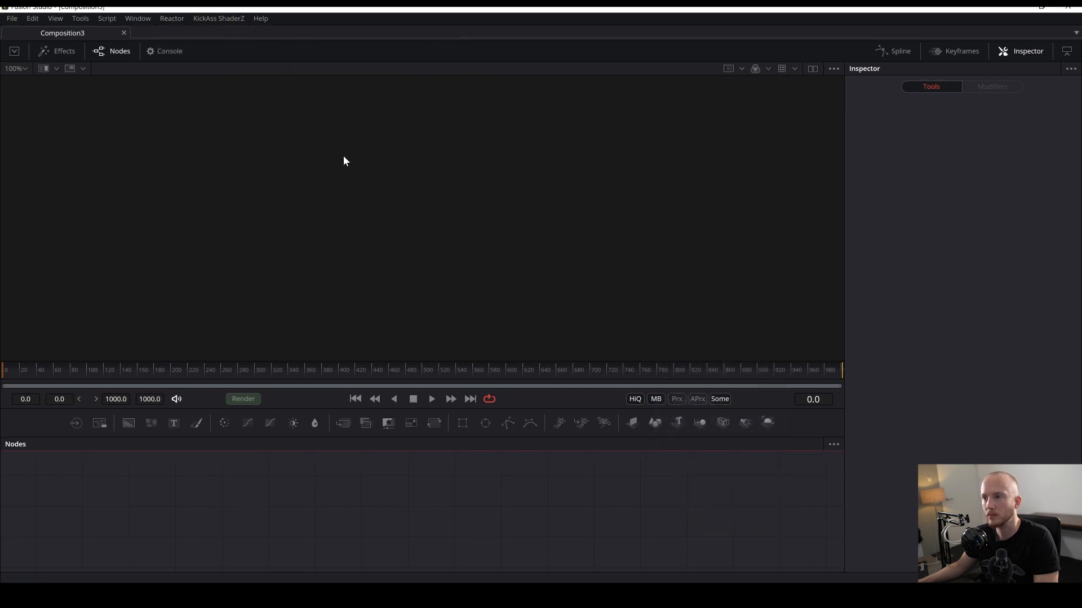
click(326, 69)
text(hos)
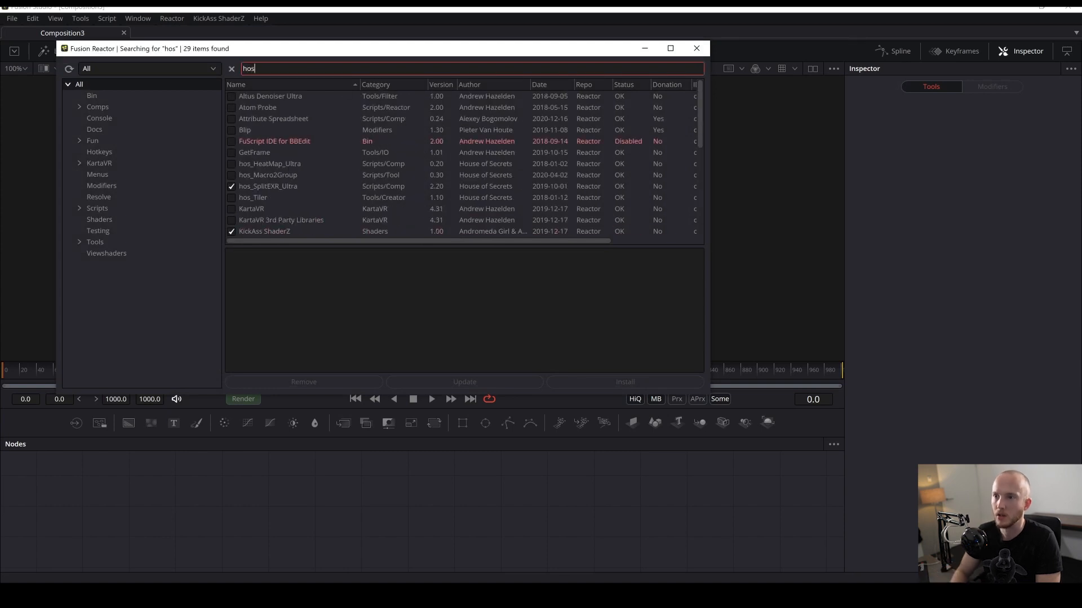
click(293, 184)
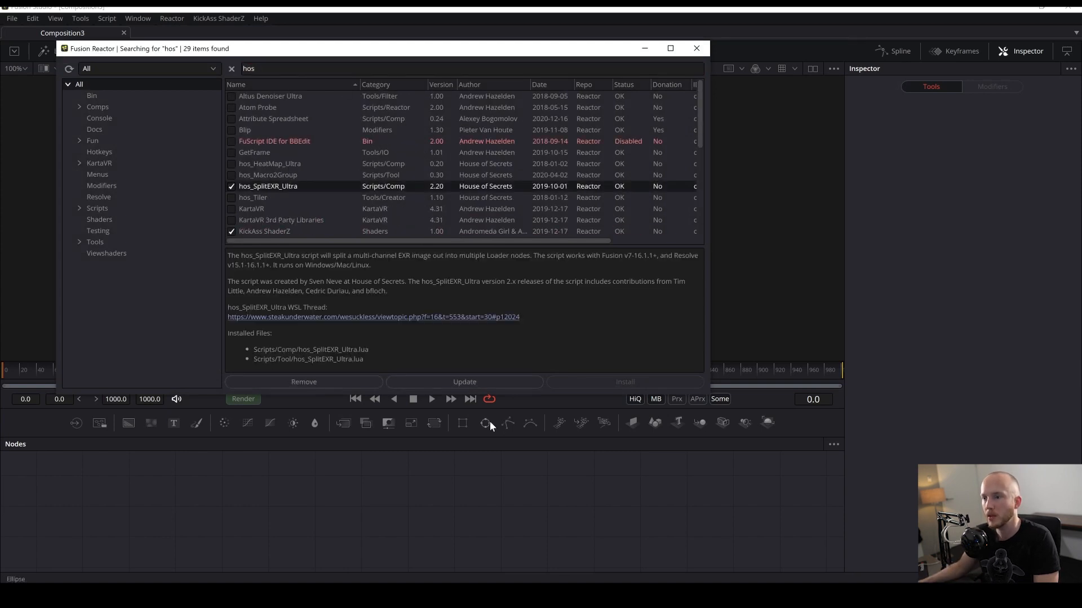
click(291, 386)
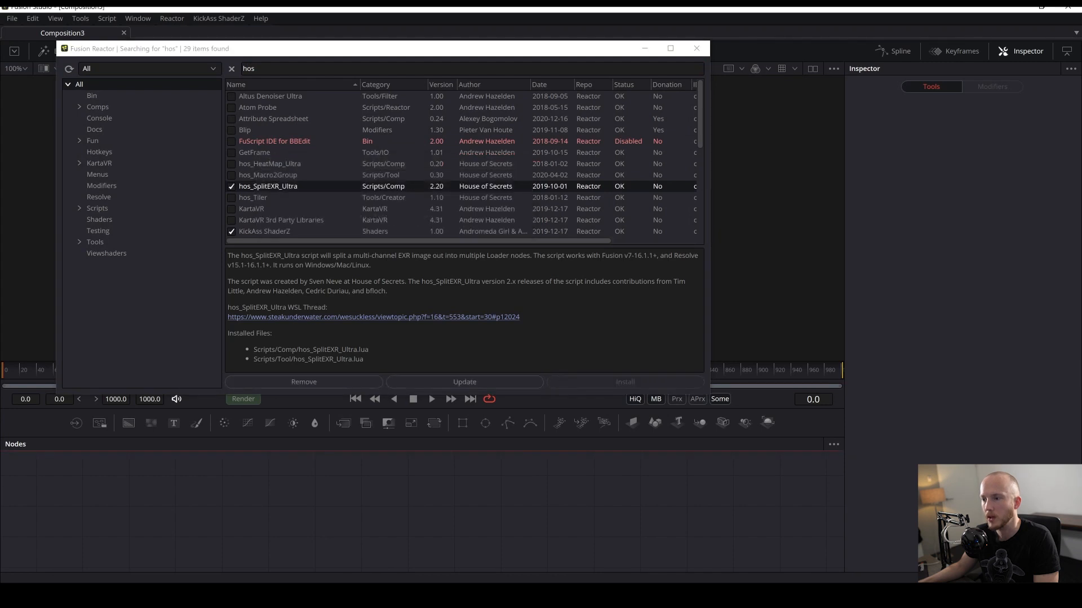
click(697, 48)
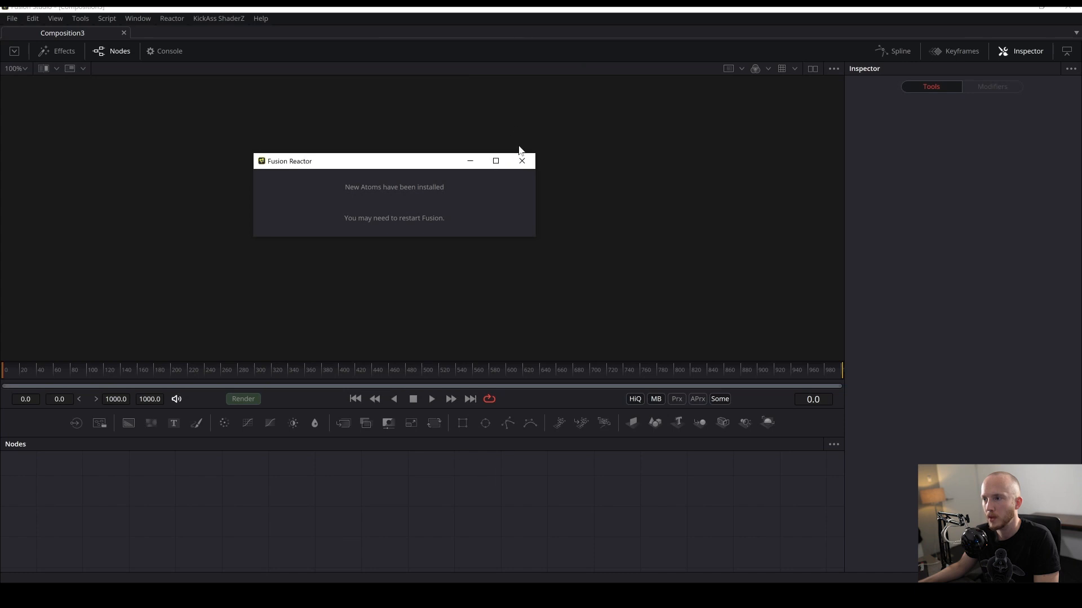
click(522, 161)
- Import Testframe.exr into Fusion's node editor as a Loader
key(shift+space)
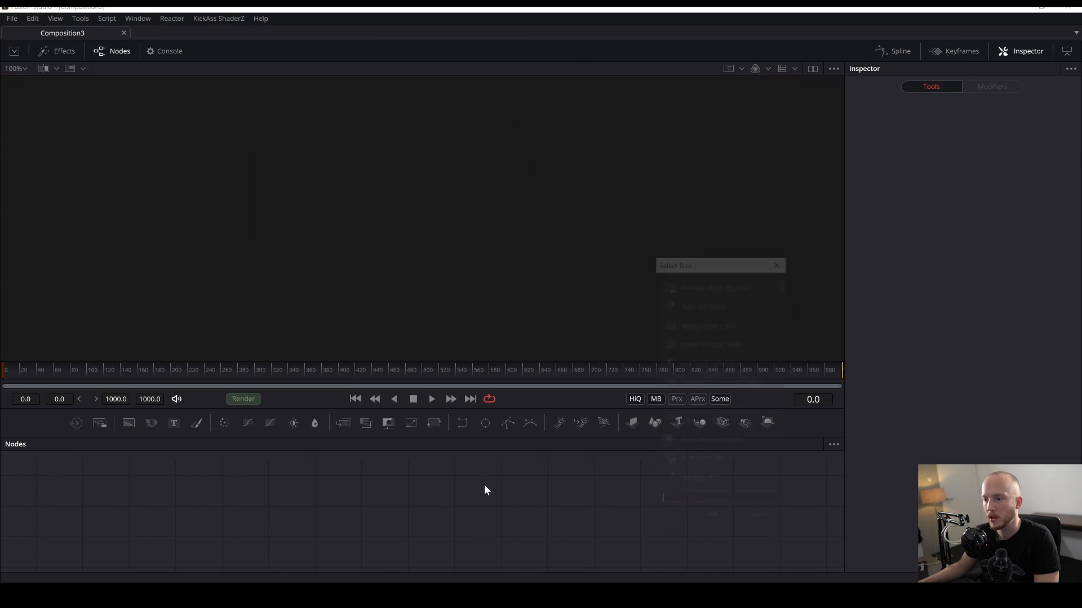
click(776, 265)
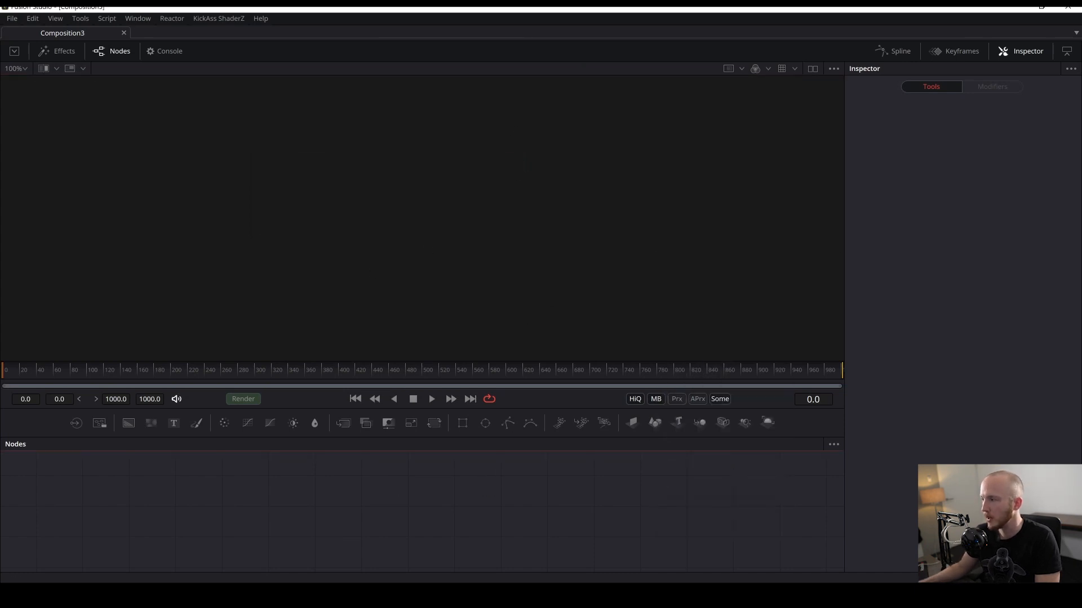
drag(1081, 326, 417, 248)
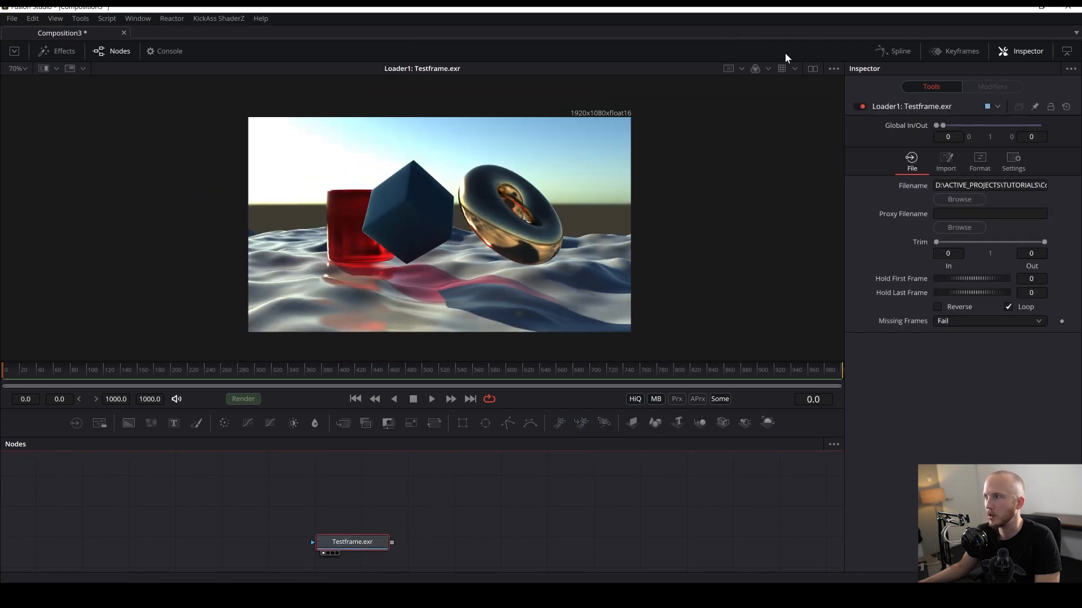
- Switch the viewer's LUT to OCIO ColorSpace View LUT and open its LUT editor
click(794, 69)
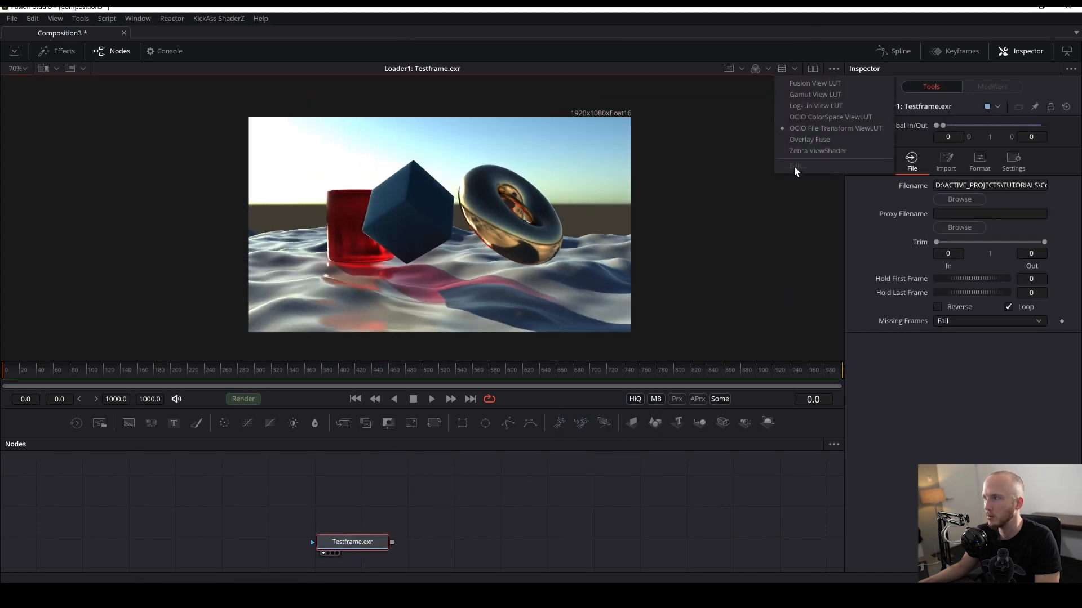
click(814, 118)
click(794, 69)
click(793, 70)
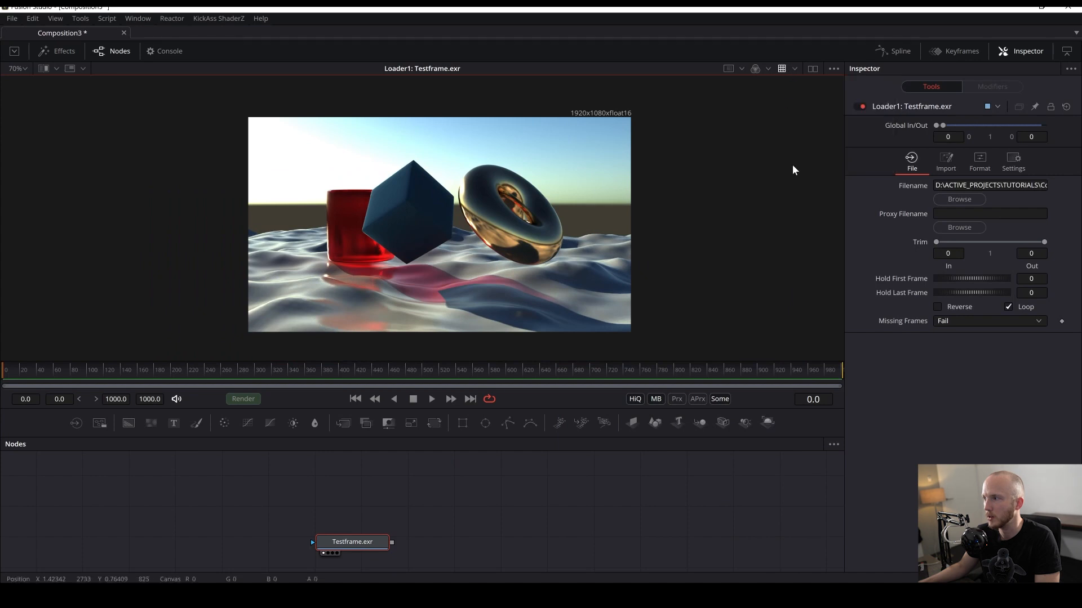
click(794, 69)
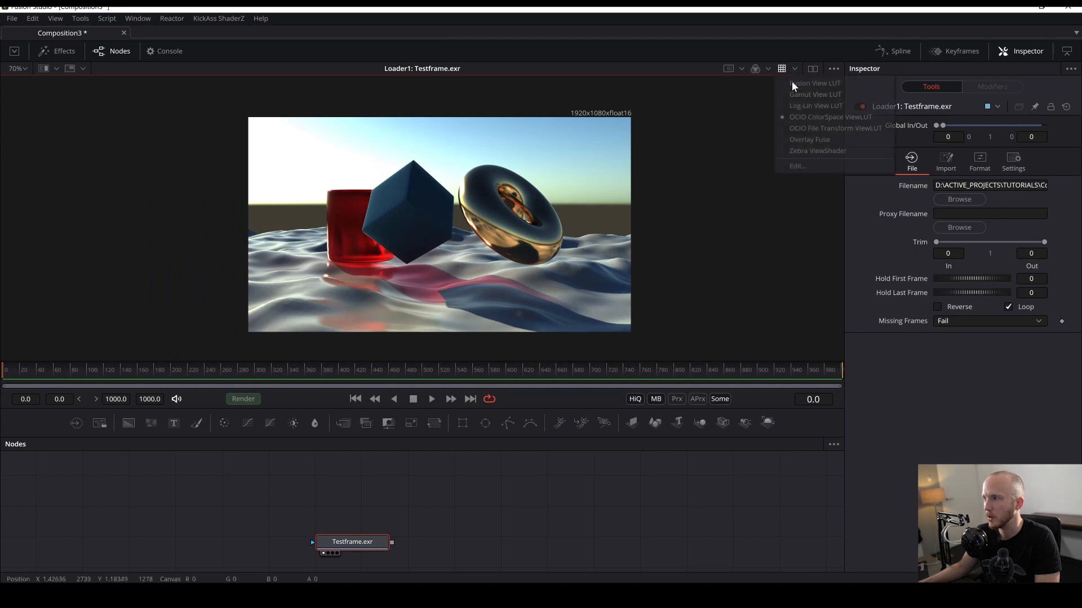
click(796, 166)
- Set the view LUT's source space to ACES - ACEScg and output space to Output - Rec.709, then close the editor
click(540, 326)
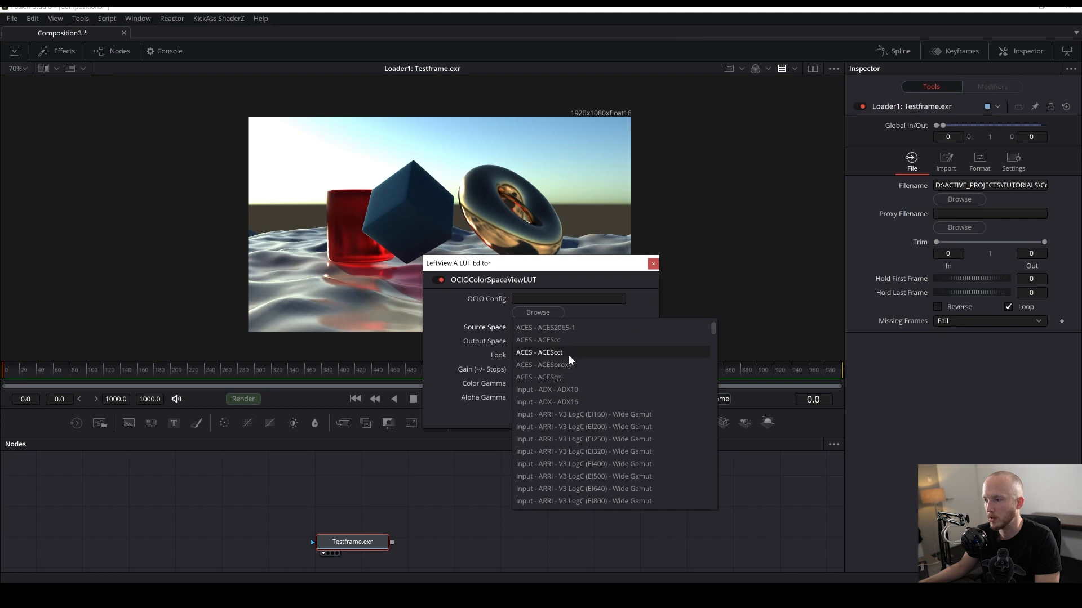
click(558, 377)
click(579, 343)
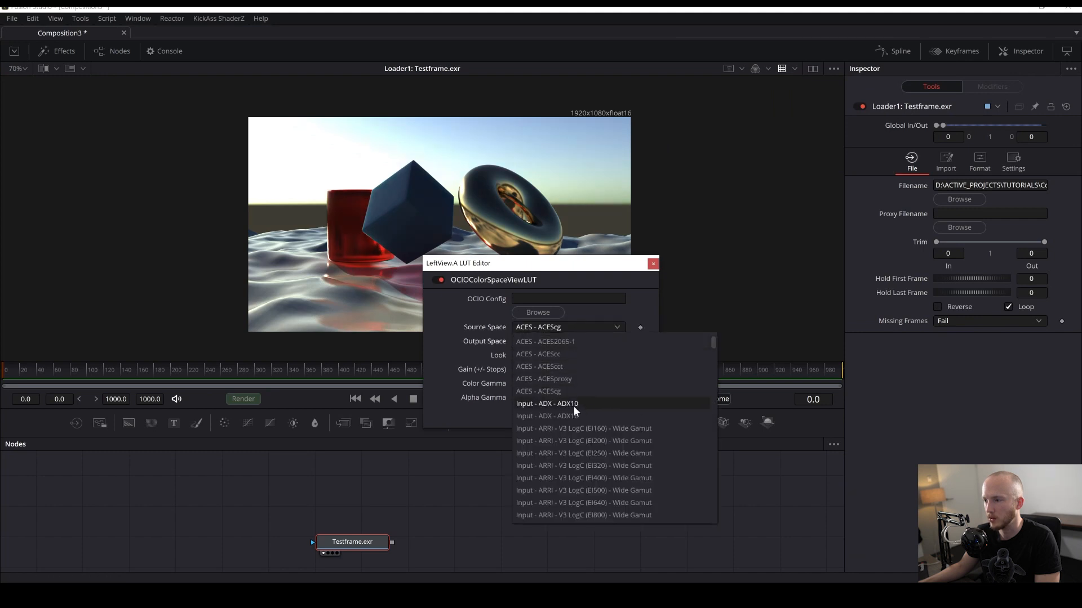
scroll(583, 414, down, 6)
scroll(585, 419, down, 20)
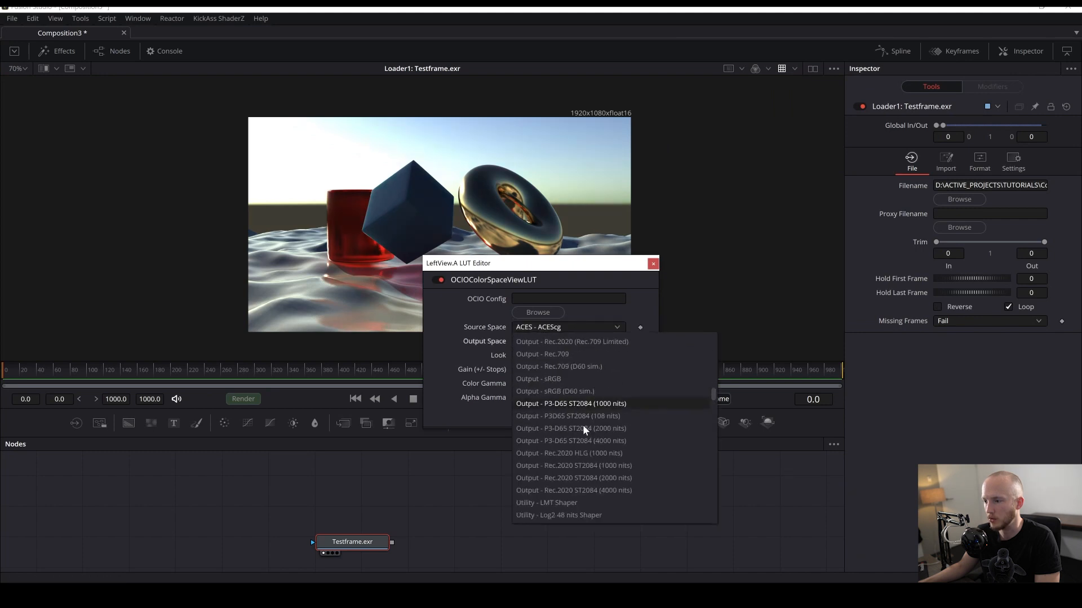
click(563, 354)
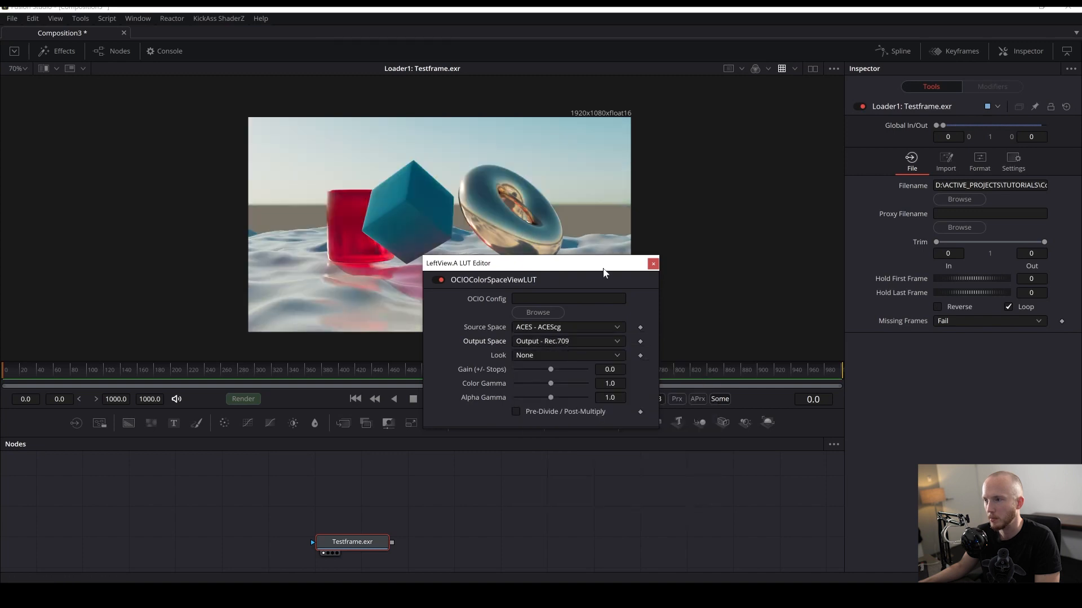
click(653, 264)
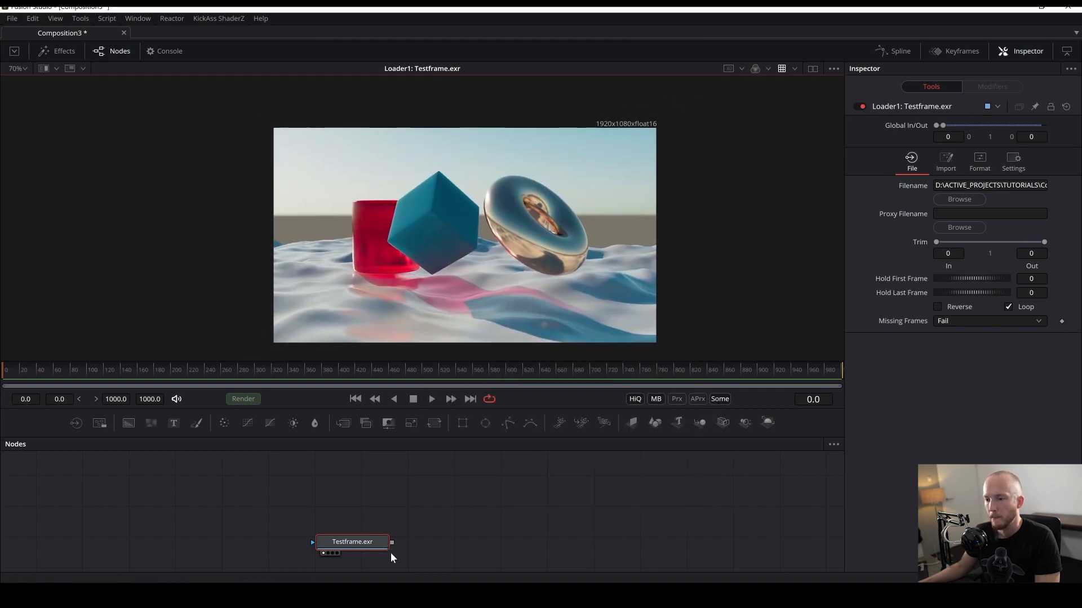
- Run the hos_SplitEXR_Ultra script on the Testframe.exr Loader with its default settings
drag(367, 543, 389, 521)
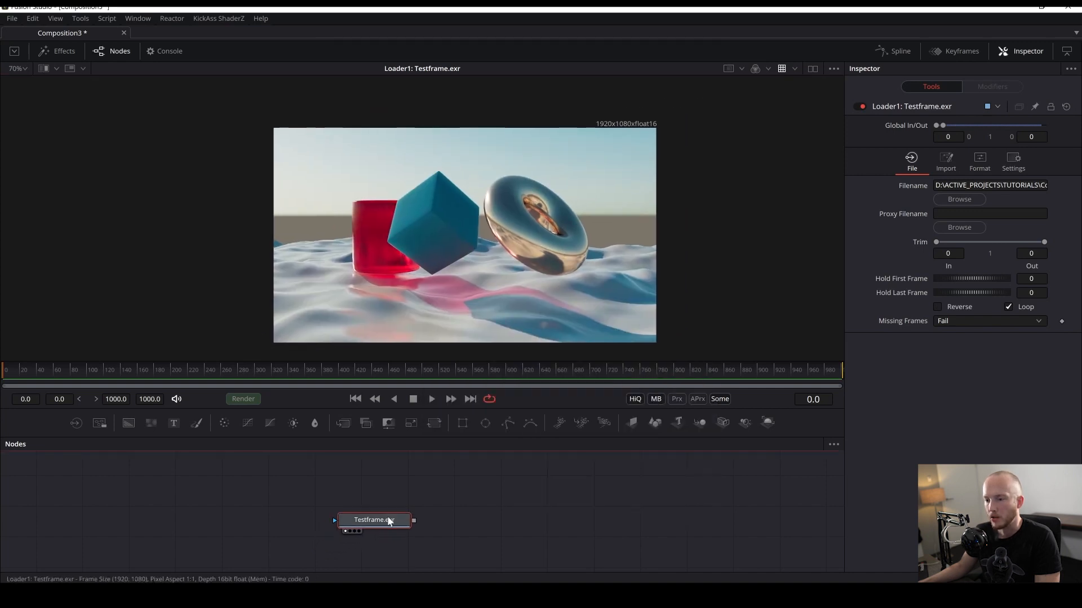
click(108, 19)
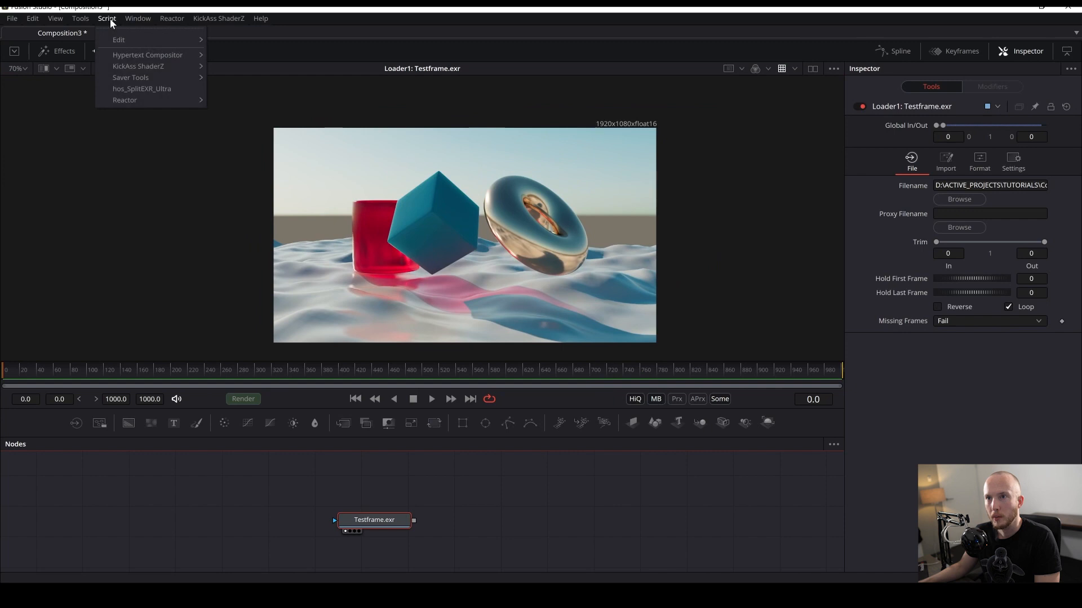
click(145, 89)
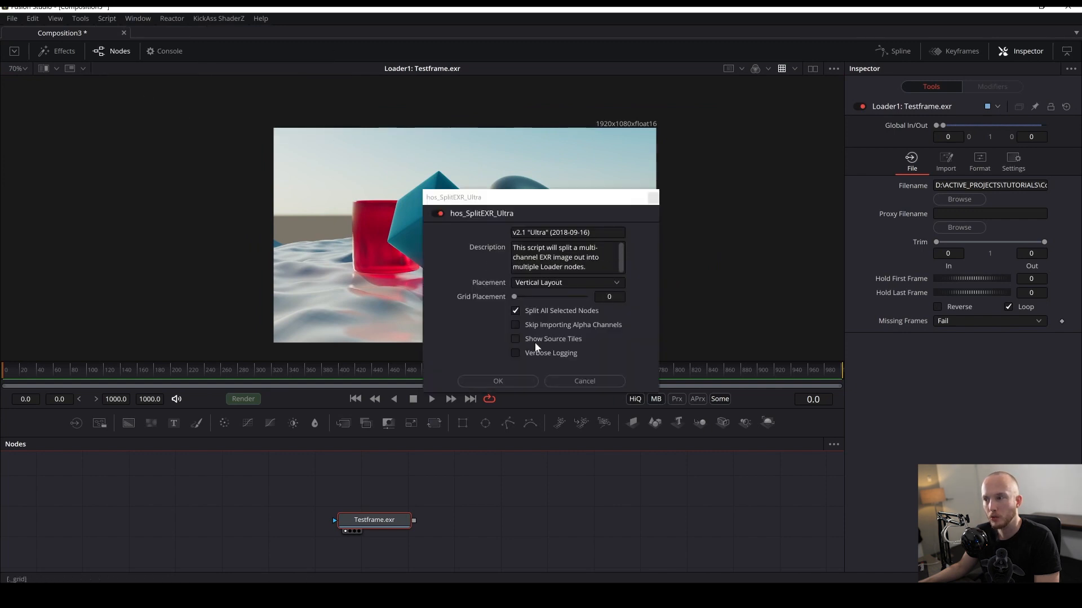
drag(658, 393, 772, 480)
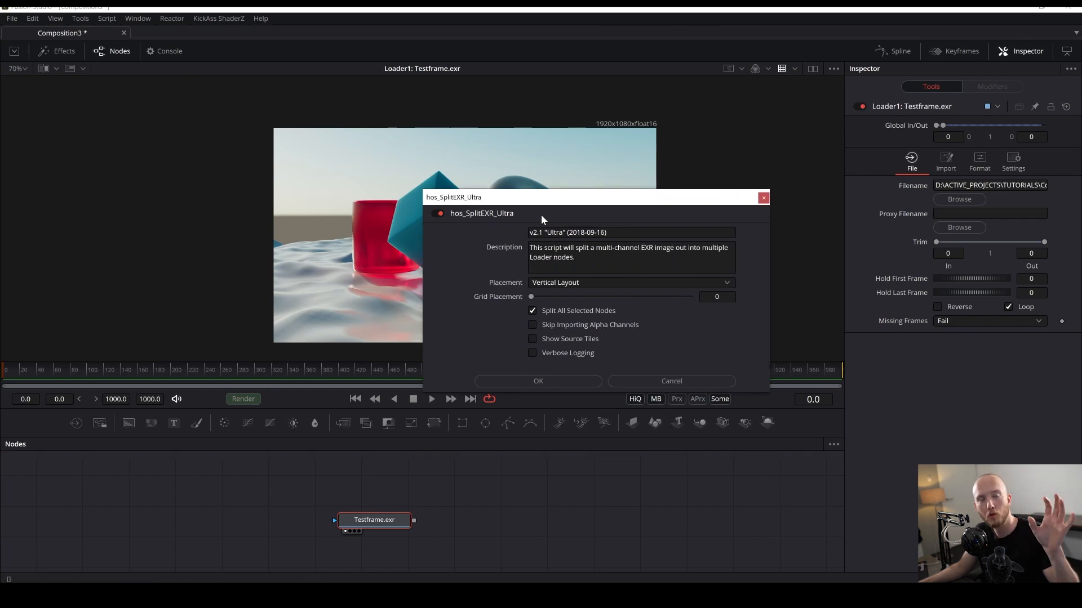
click(572, 381)
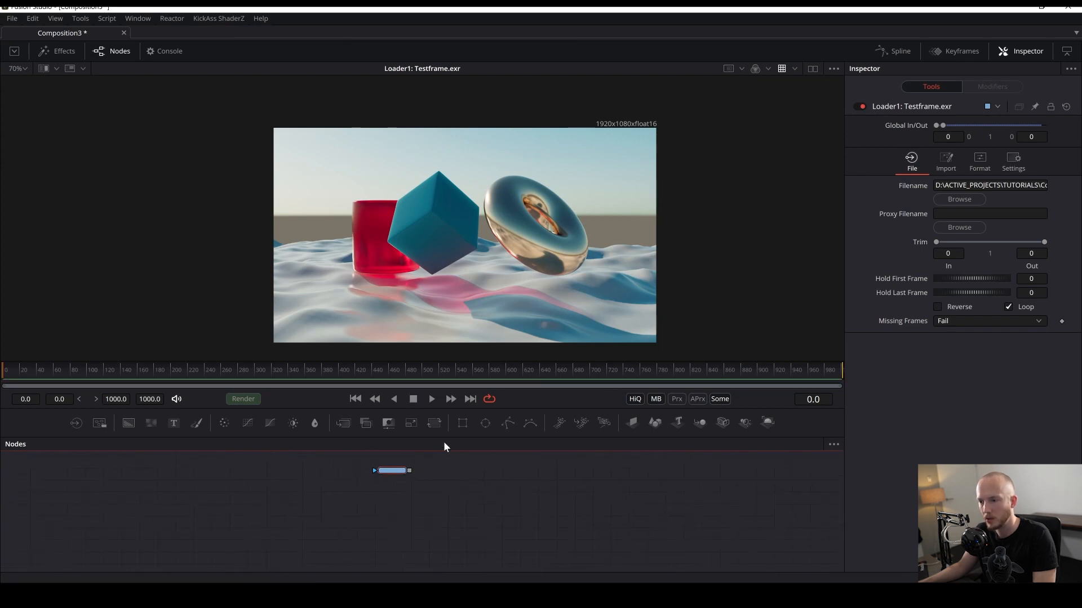
drag(438, 437, 449, 318)
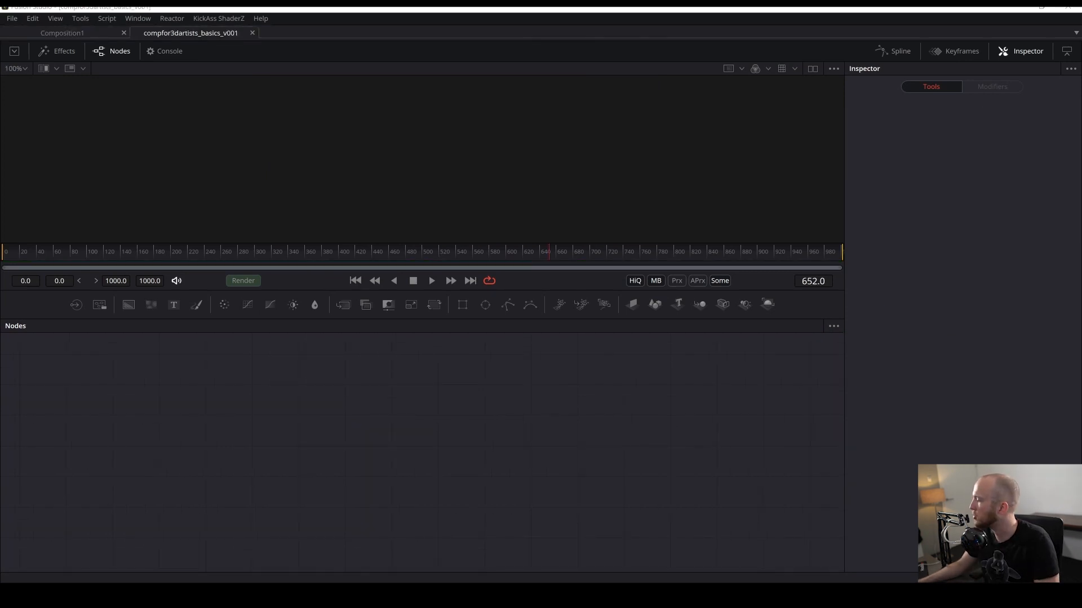
click(11, 18)
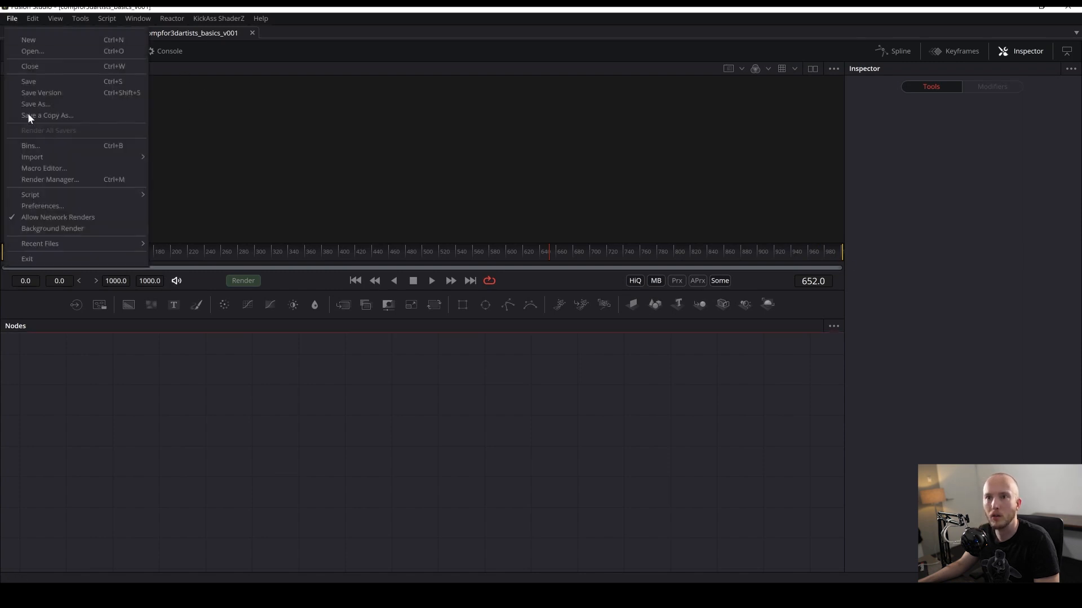
click(600, 545)
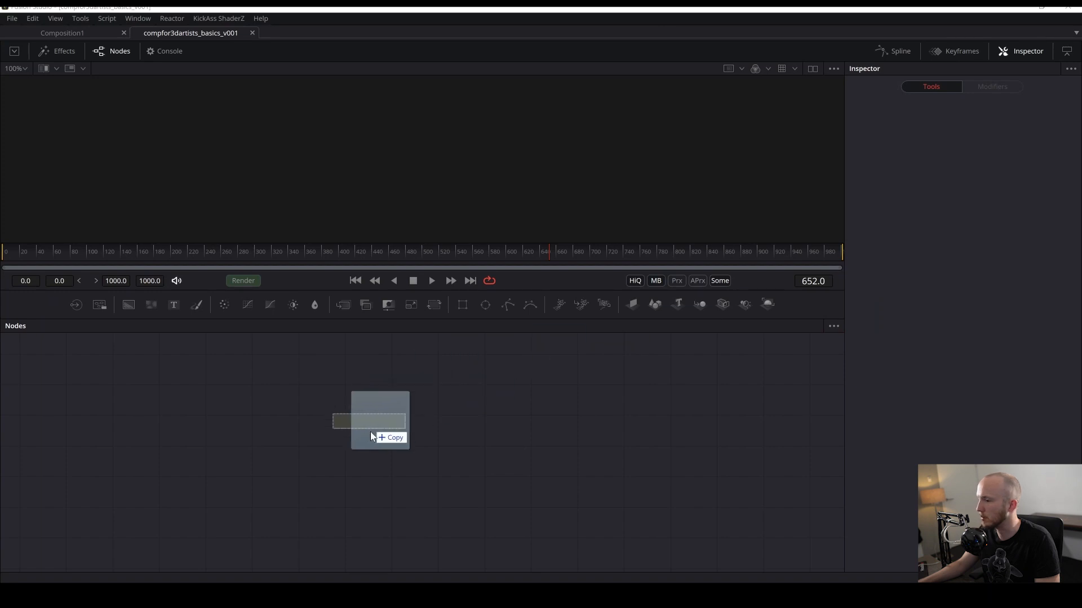
- Import Testframe.exr into the compfor3dartists_basics_v001 node editor and show it in the viewer
drag(370, 432, 374, 437)
key(1)
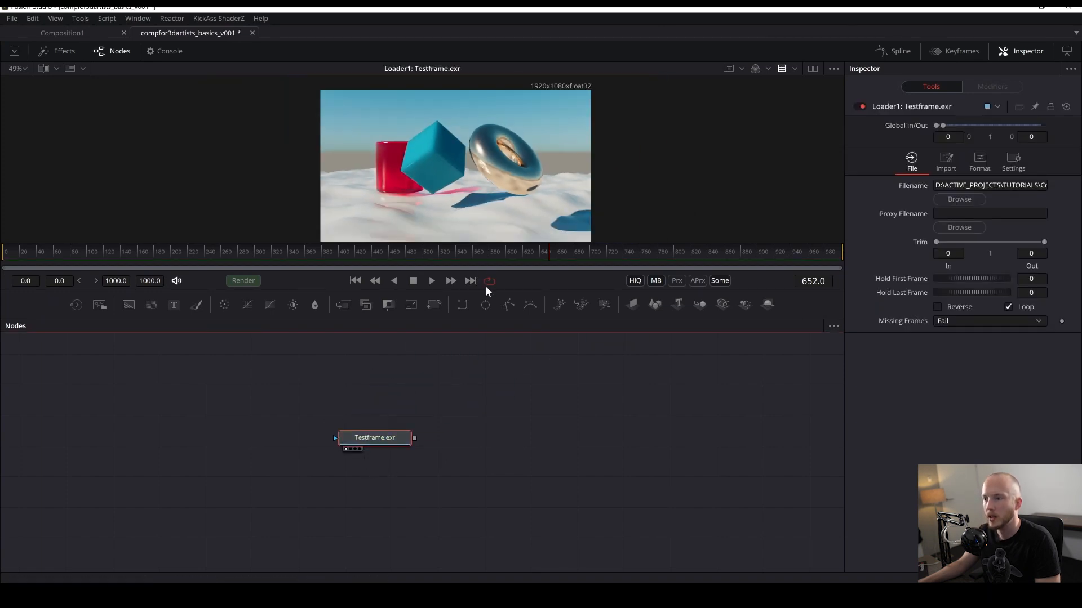
click(486, 285)
drag(493, 291, 498, 318)
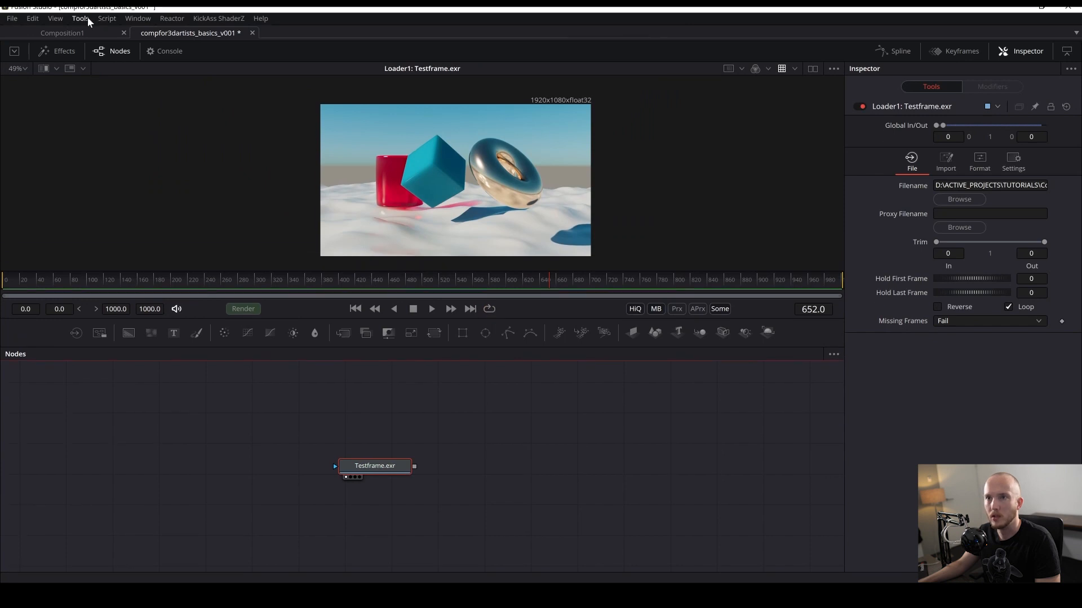
- Split the Testframe.exr Loader into separate pass Loaders with the hos_SplitEXR_Ultra script
click(103, 20)
mouse_move(140, 84)
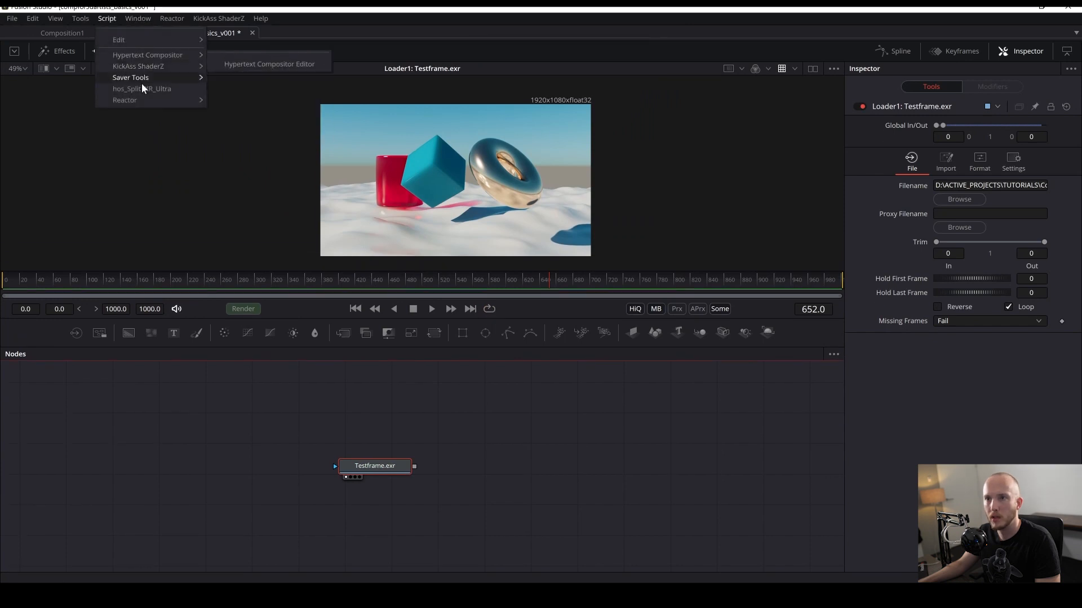
click(237, 61)
click(498, 380)
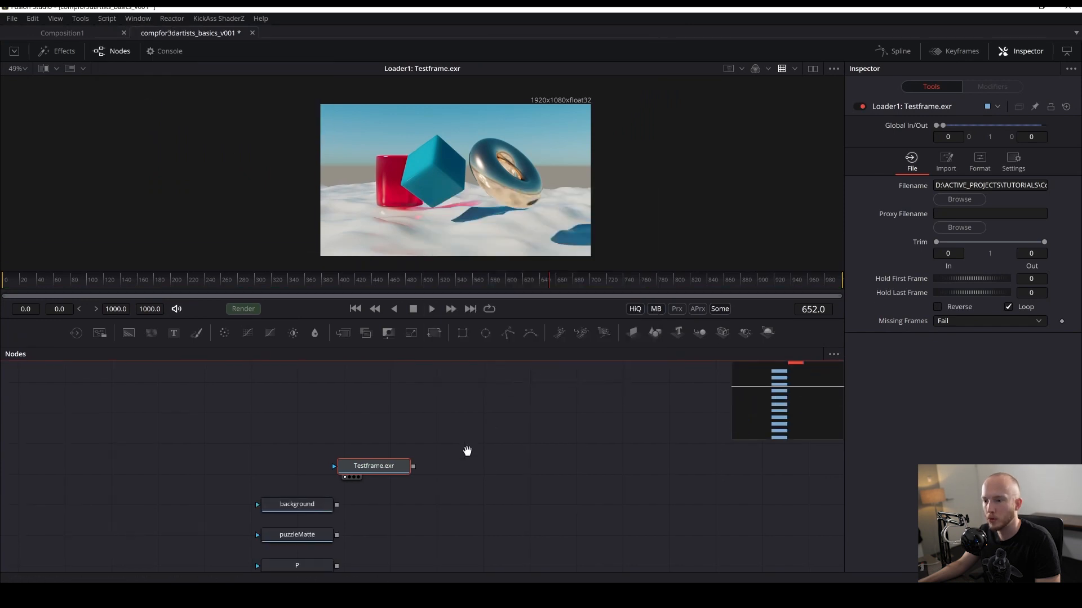
- Arrange the split pass Loaders beside the original Testframe.exr Loader in the node editor
drag(437, 485, 363, 480)
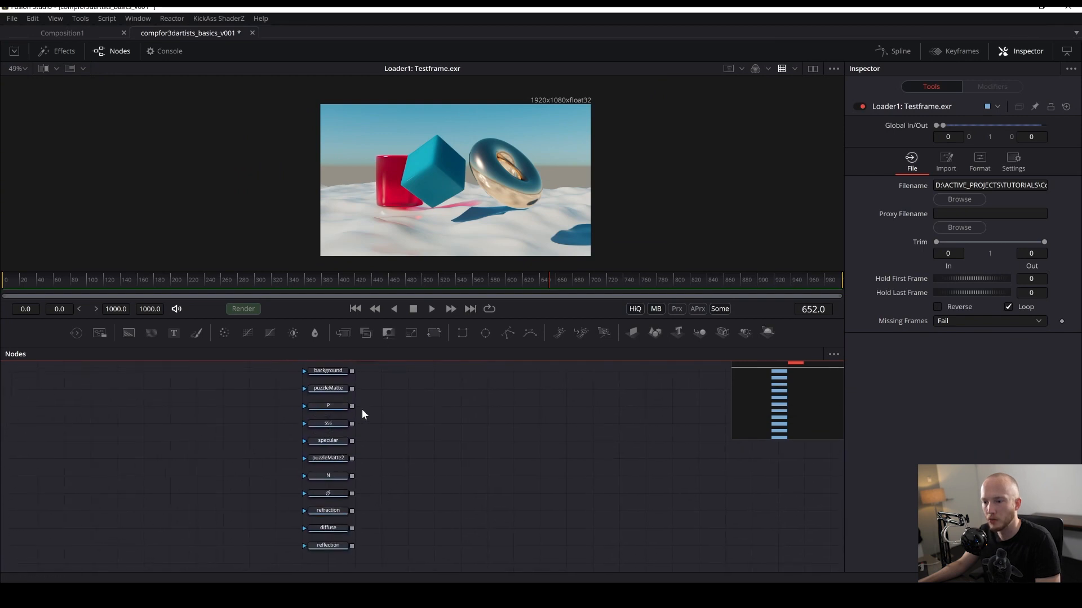
drag(414, 404, 415, 447)
drag(366, 395, 425, 425)
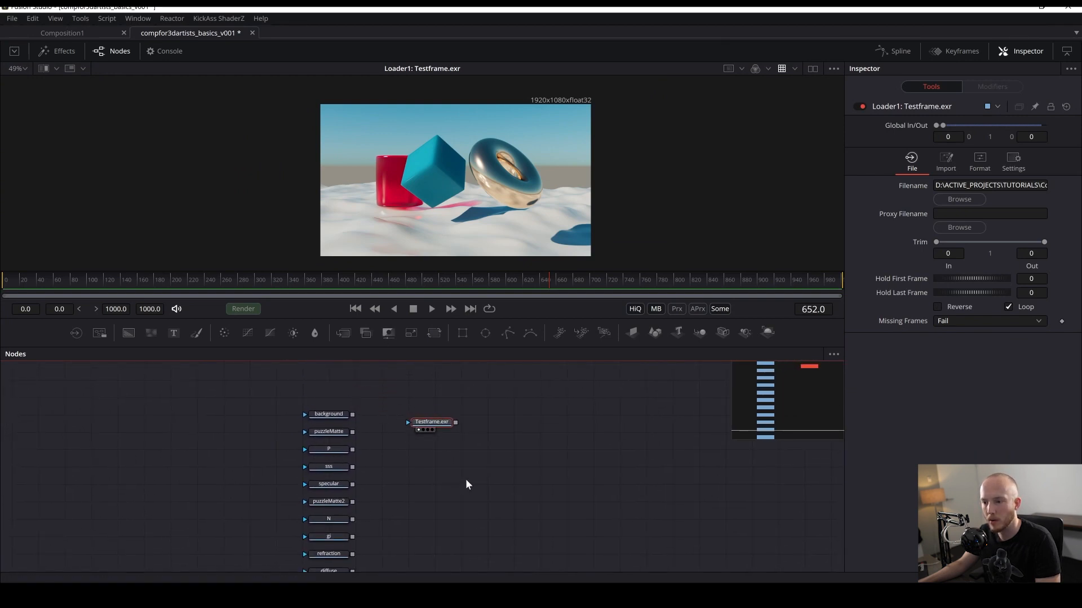
drag(451, 481, 398, 424)
mouse_move(299, 405)
mouse_down()
mouse_move(286, 495)
mouse_move(300, 441)
mouse_move(291, 424)
mouse_up()
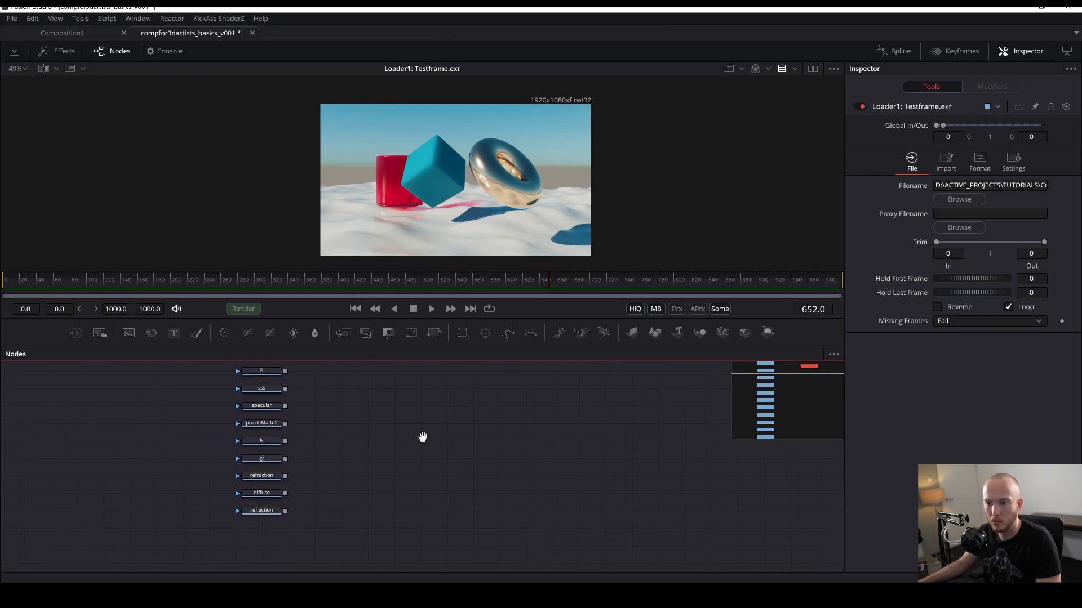
drag(423, 437, 405, 533)
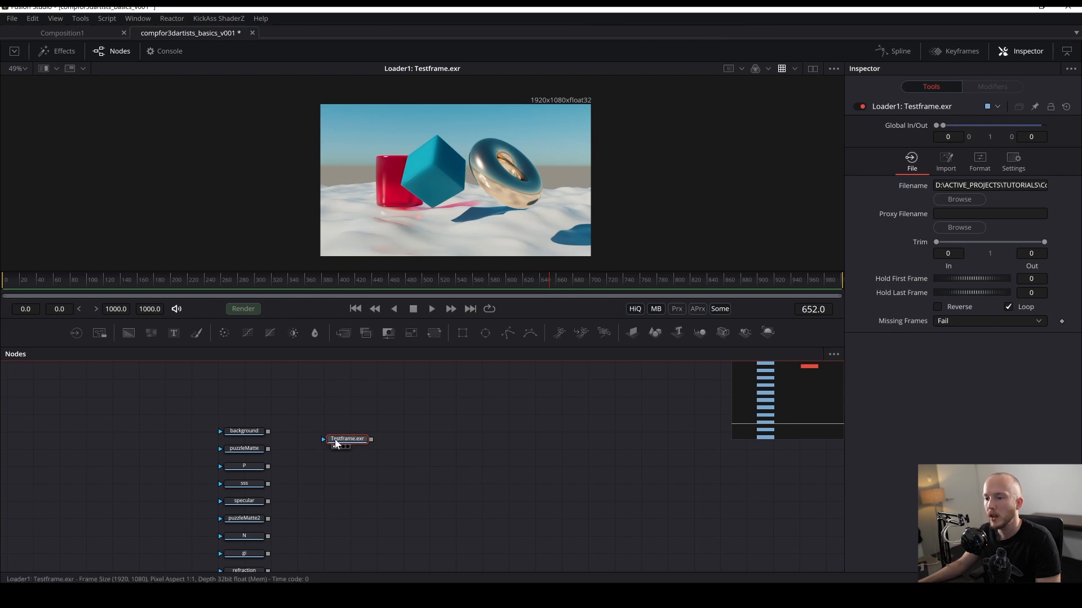
drag(410, 382, 398, 398)
click(398, 397)
drag(353, 453, 437, 375)
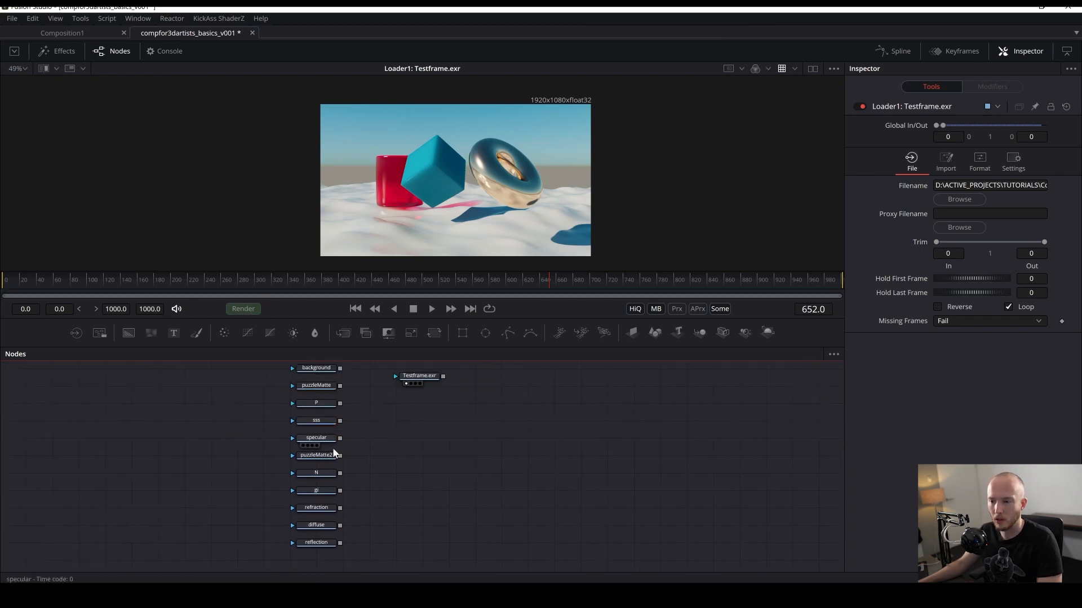
- Preview the specular, puzzleMatte2 and background split passes in the viewer
key(1)
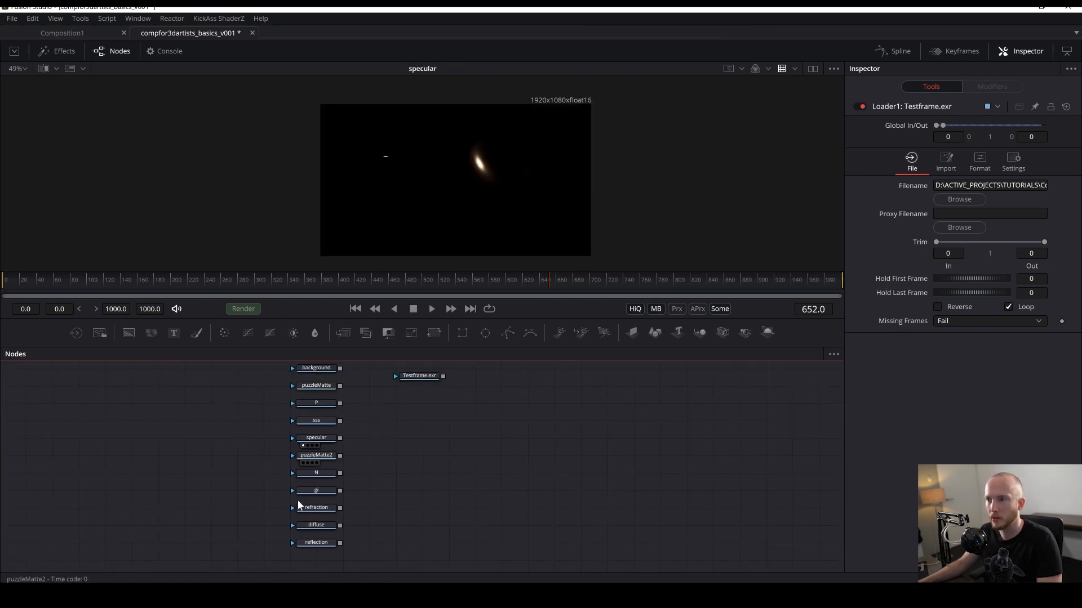
key(1)
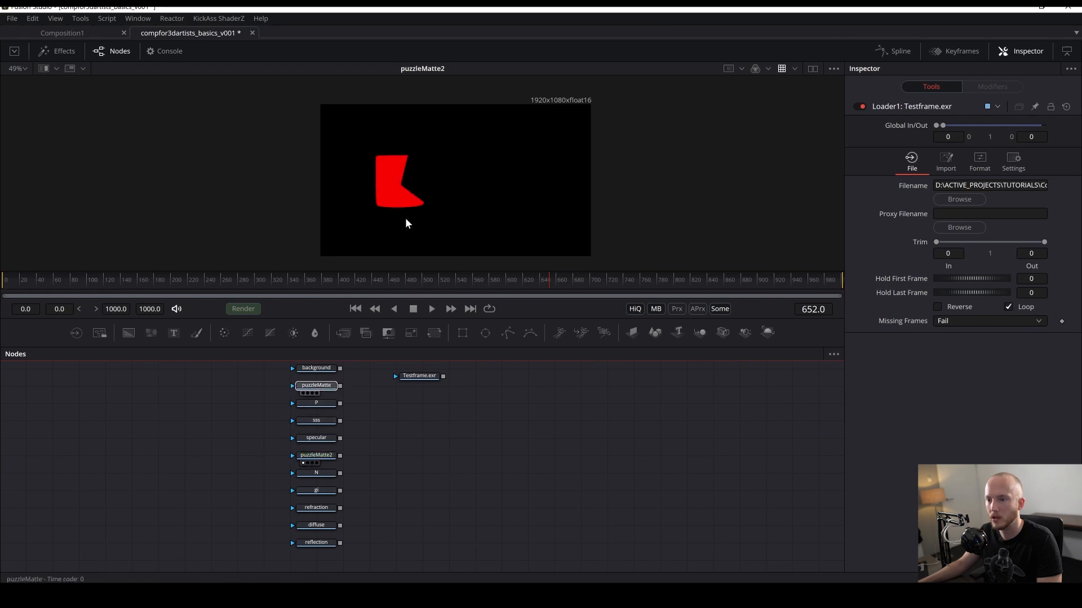
drag(405, 218, 407, 217)
drag(349, 433, 324, 498)
drag(298, 435, 420, 208)
drag(277, 535, 282, 440)
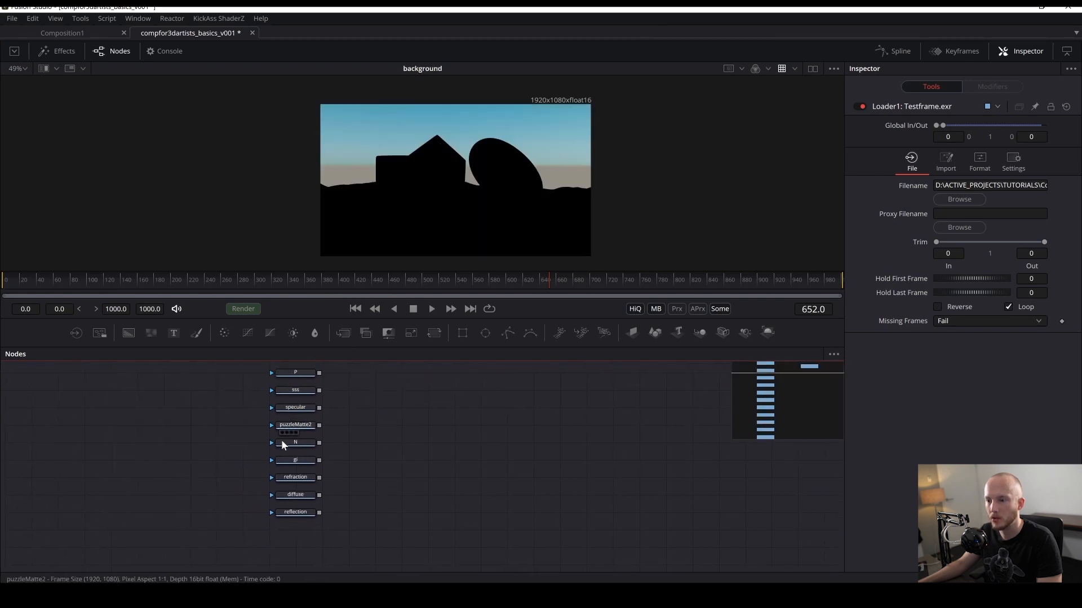
key(1)
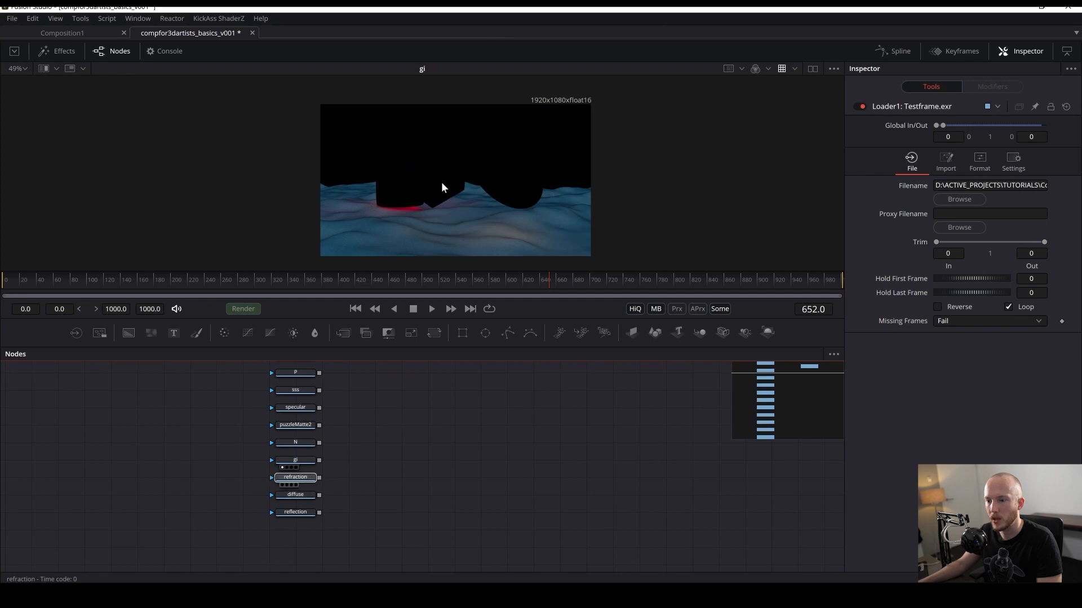
drag(441, 181, 441, 182)
- Preview the gi, background and reflection passes, then view the original Testframe.exr Loader again
drag(316, 415, 301, 489)
drag(281, 411, 405, 195)
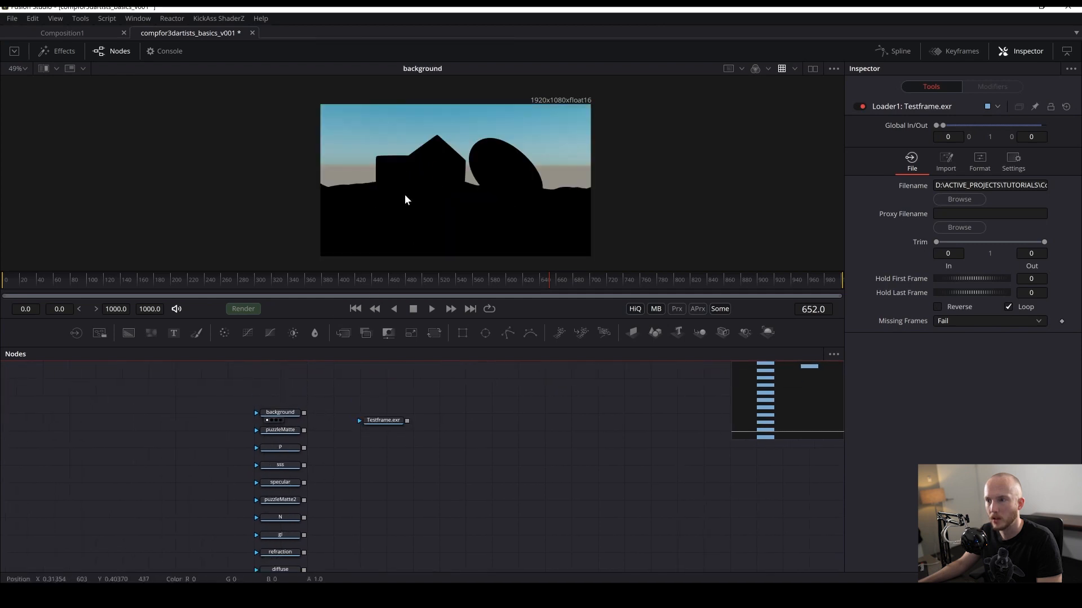
scroll(447, 156, up, 3)
drag(374, 427, 386, 366)
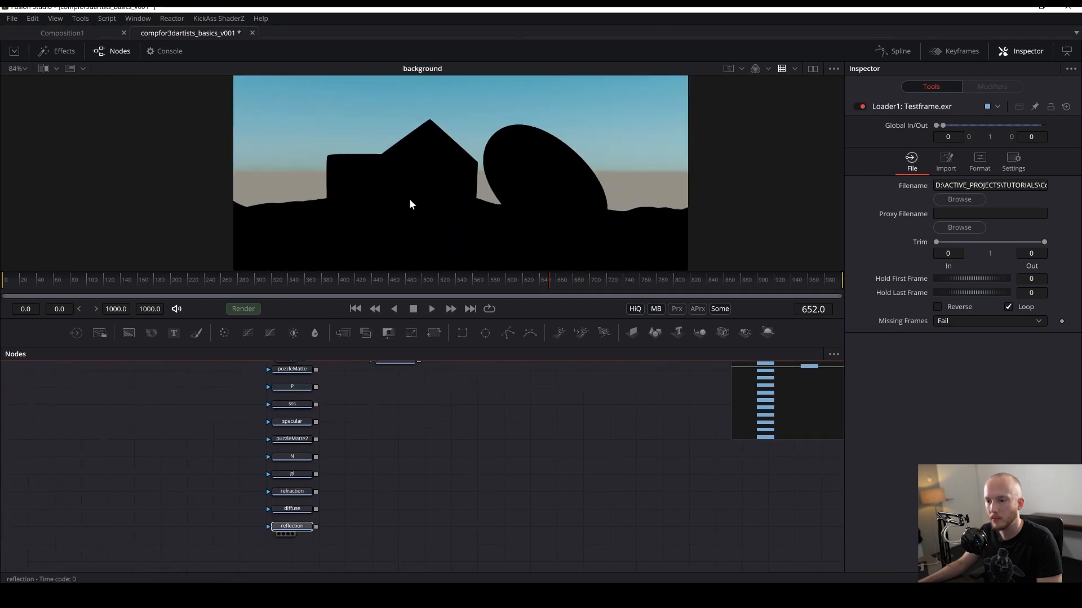
drag(409, 198, 410, 197)
drag(421, 416, 347, 571)
drag(328, 511, 431, 225)
drag(218, 509, 459, 122)
drag(463, 167, 505, 200)
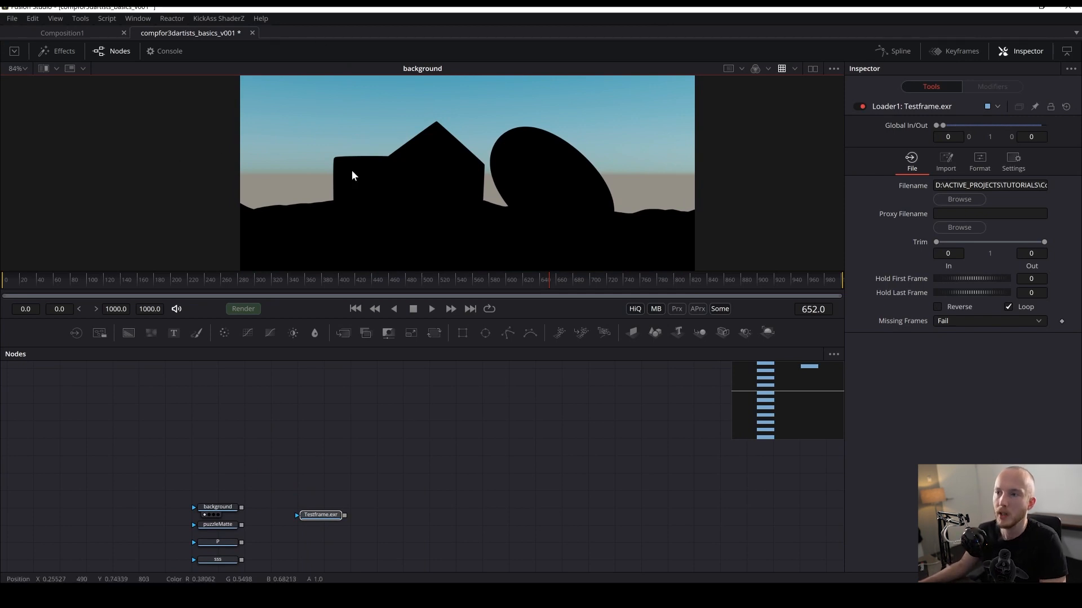
scroll(518, 173, down, 1)
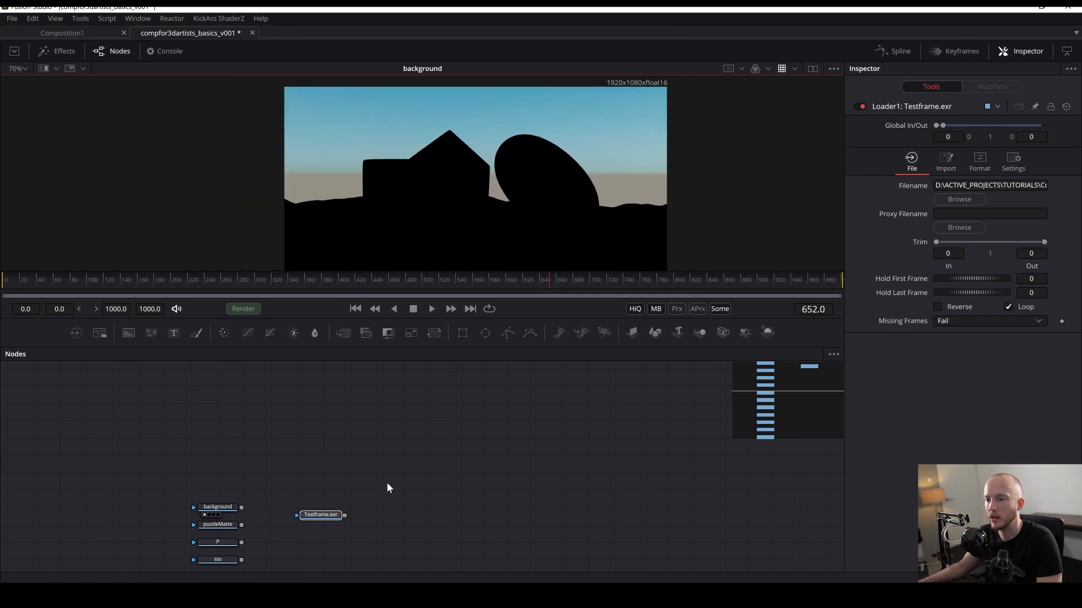
scroll(387, 488, down, 3)
key(1)
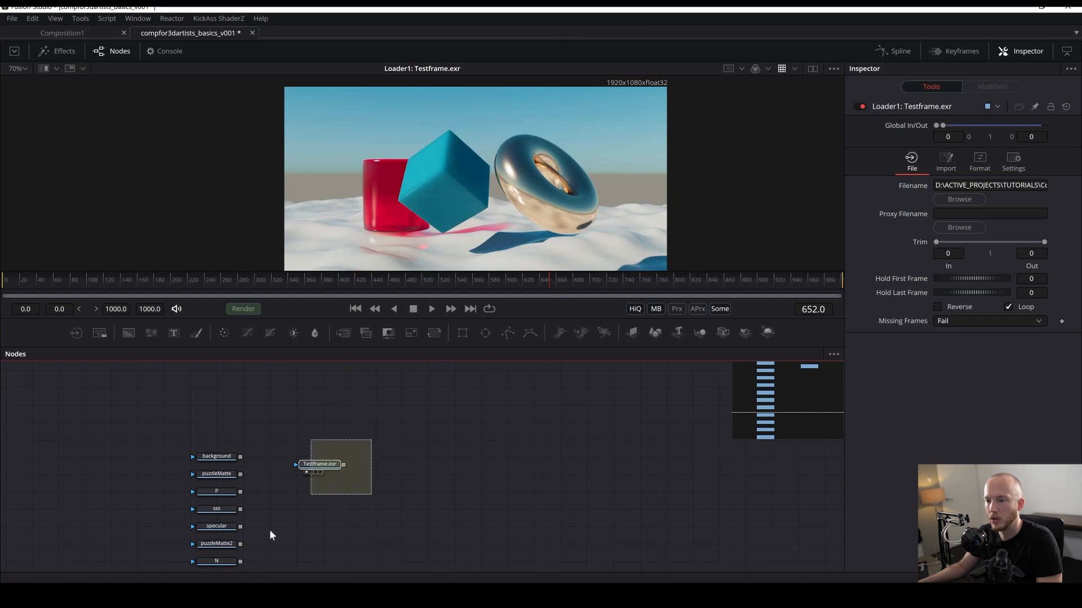
- Duplicate the Testframe.exr Loader and view the copy
key(ctrl+c)
click(406, 437)
key(ctrl+v)
key(1)
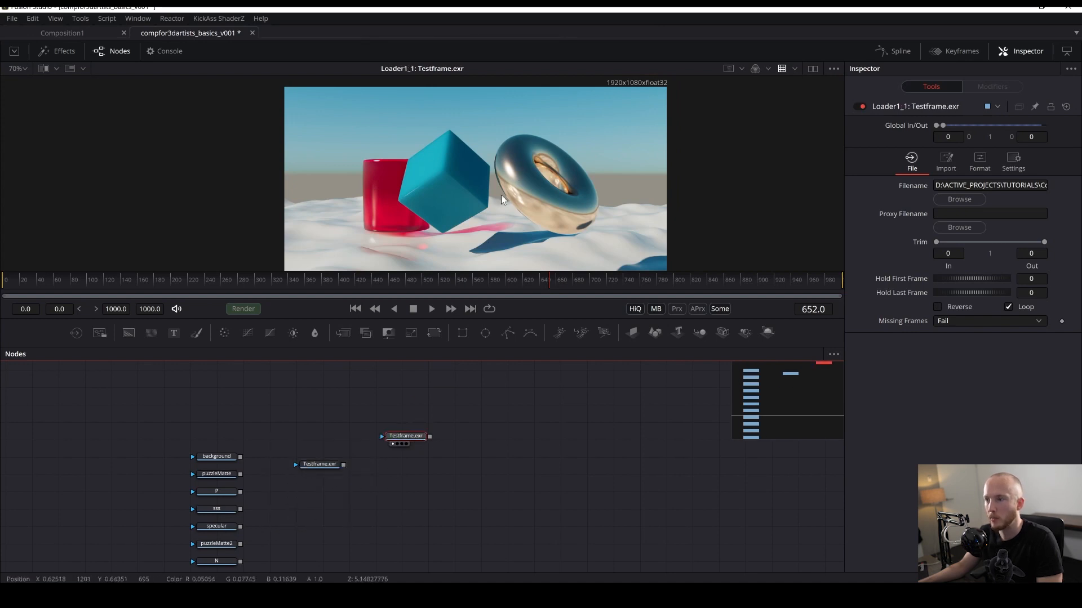
- Map the copied Loader's red, green and blue channels to diffuse.R, diffuse.G and diffuse.B in its Format channel settings
click(980, 160)
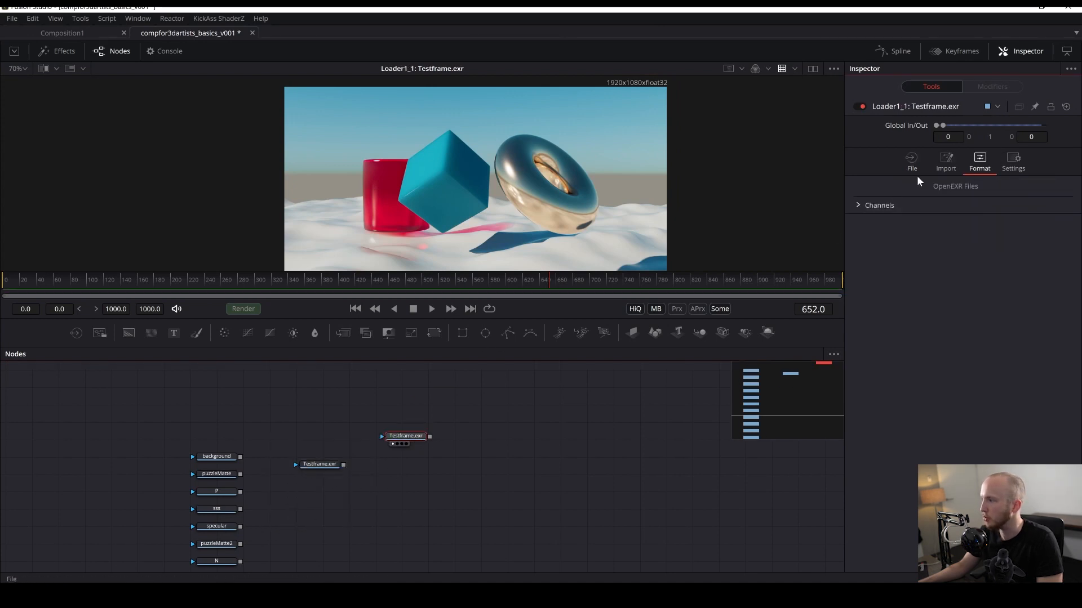
click(858, 207)
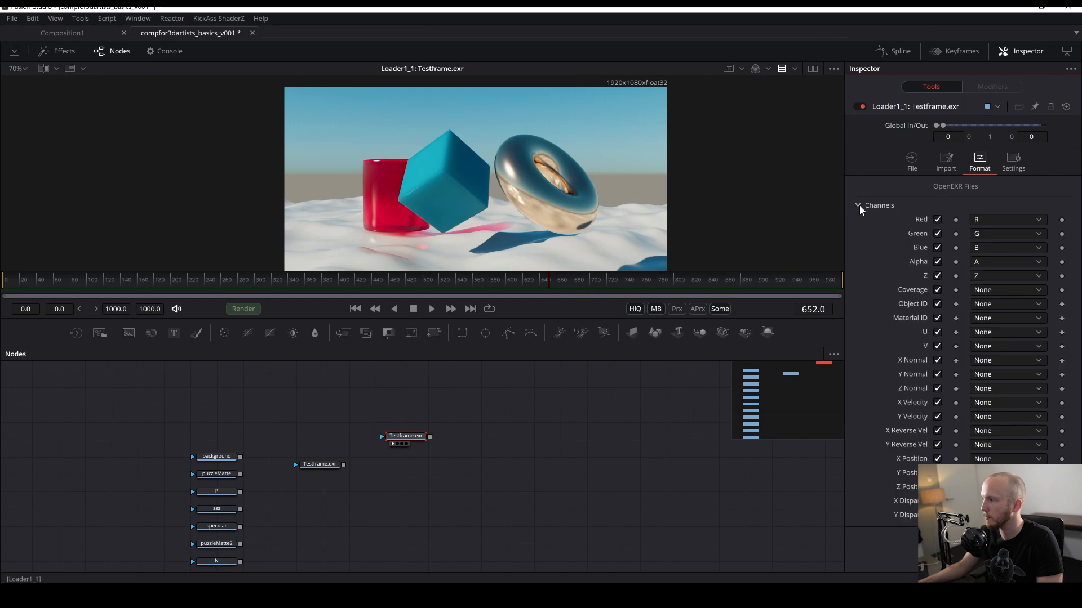
click(990, 217)
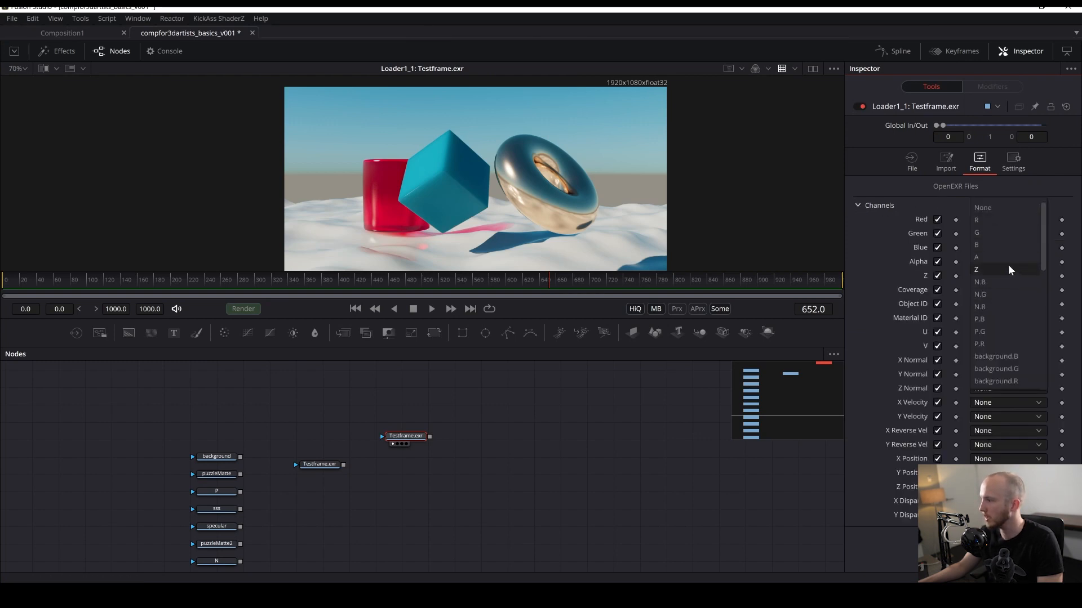
scroll(1008, 270, down, 4)
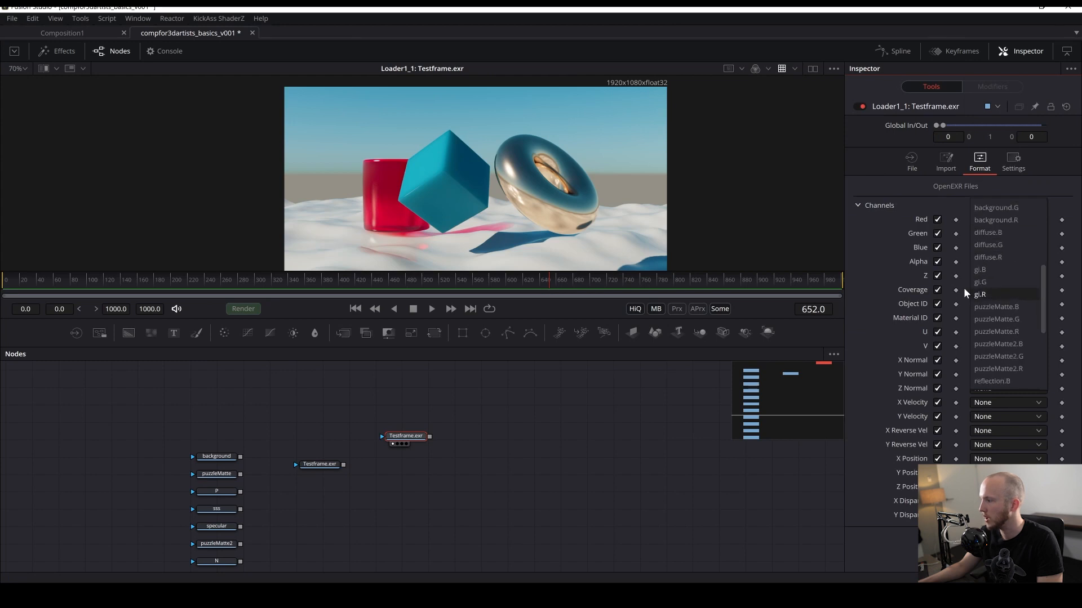
click(994, 258)
click(1000, 232)
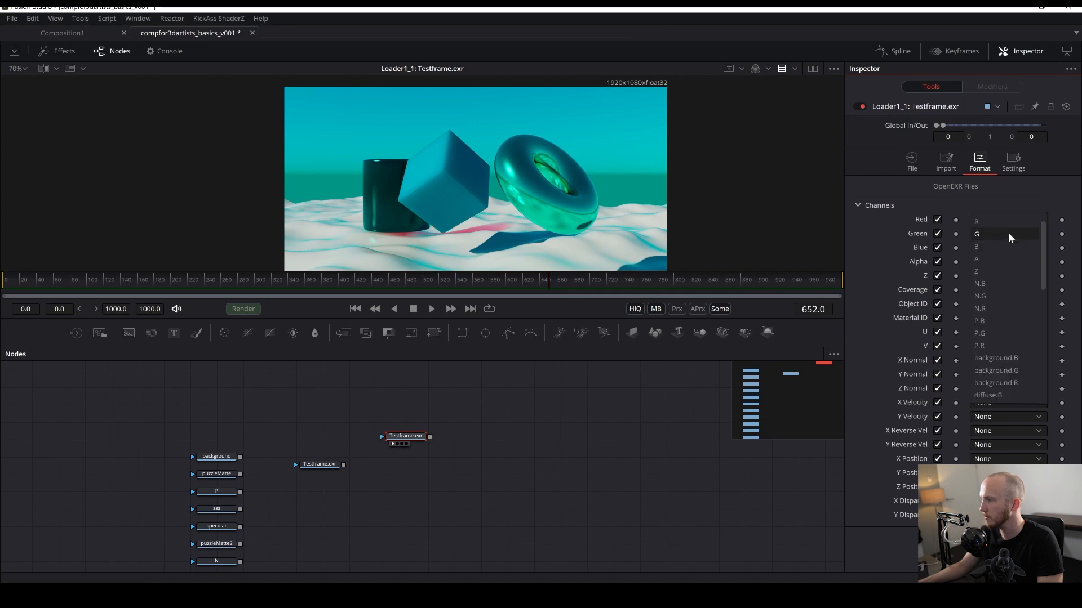
scroll(1009, 270, down, 2)
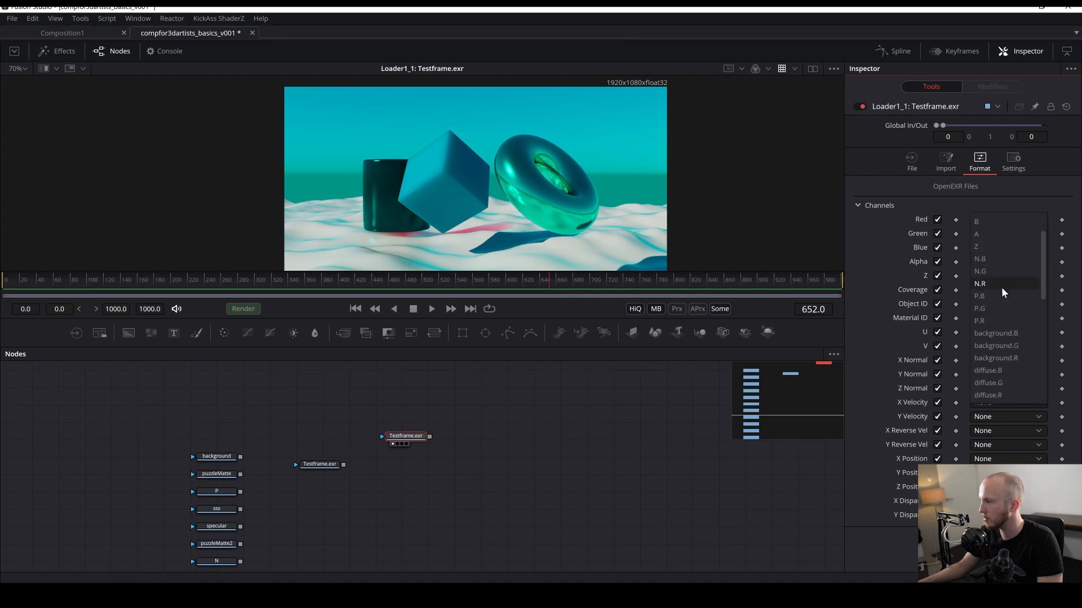
scroll(1005, 307, down, 1)
click(991, 259)
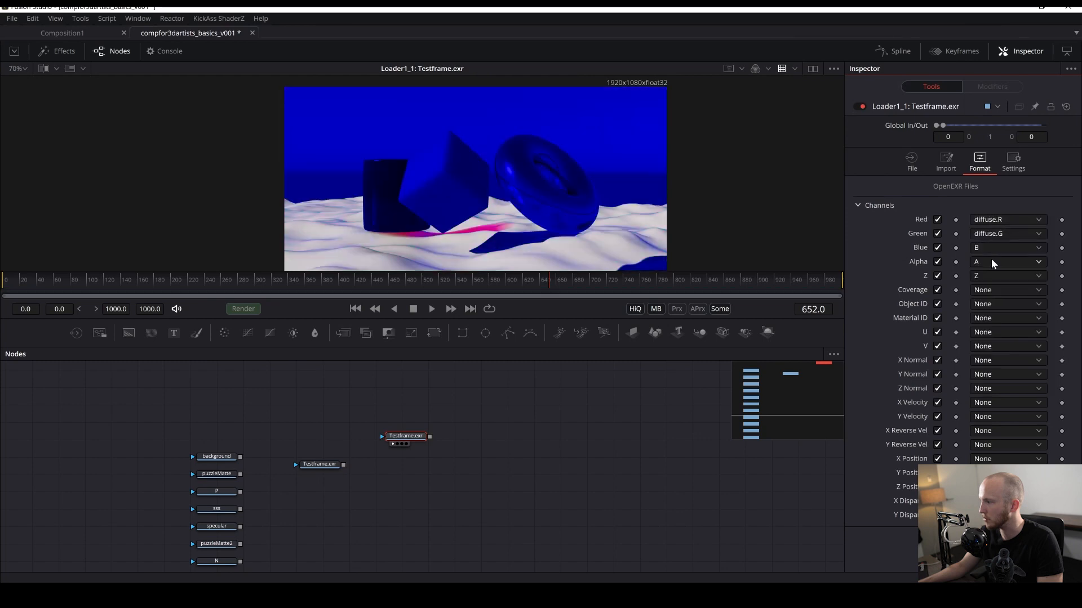
click(990, 248)
scroll(992, 332, down, 1)
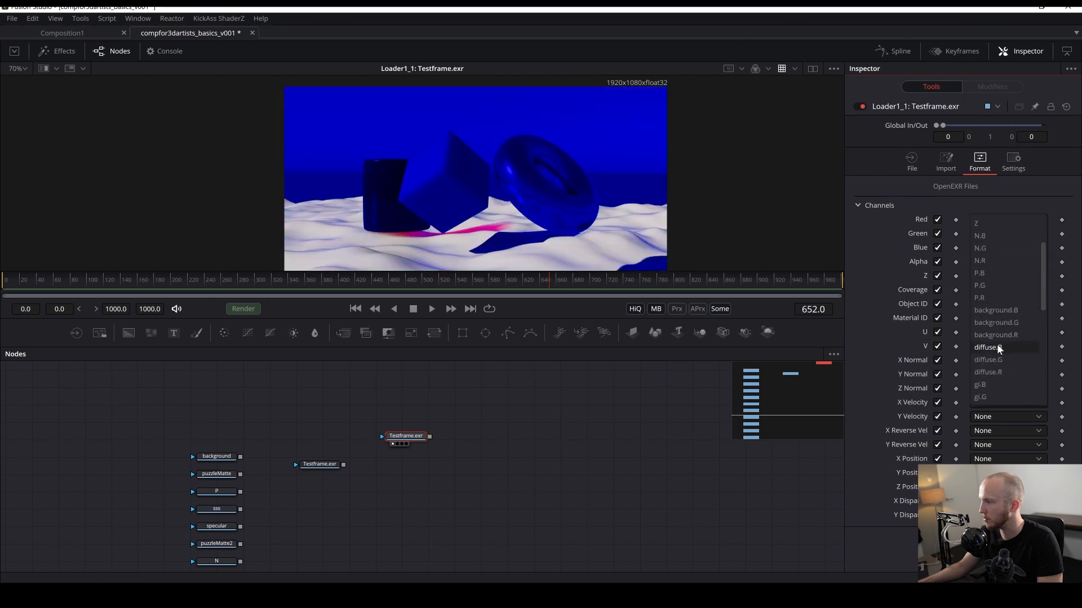
click(996, 347)
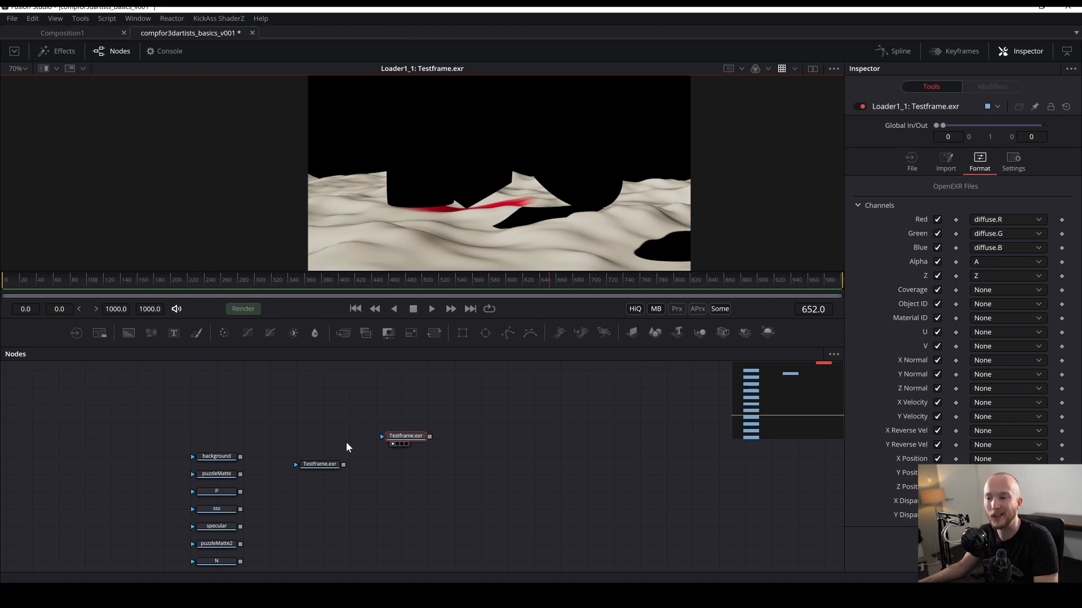
- Close the Reactor window in DaVinci Resolve's Fusion page and select the MediaIn1 node
drag(411, 463, 295, 420)
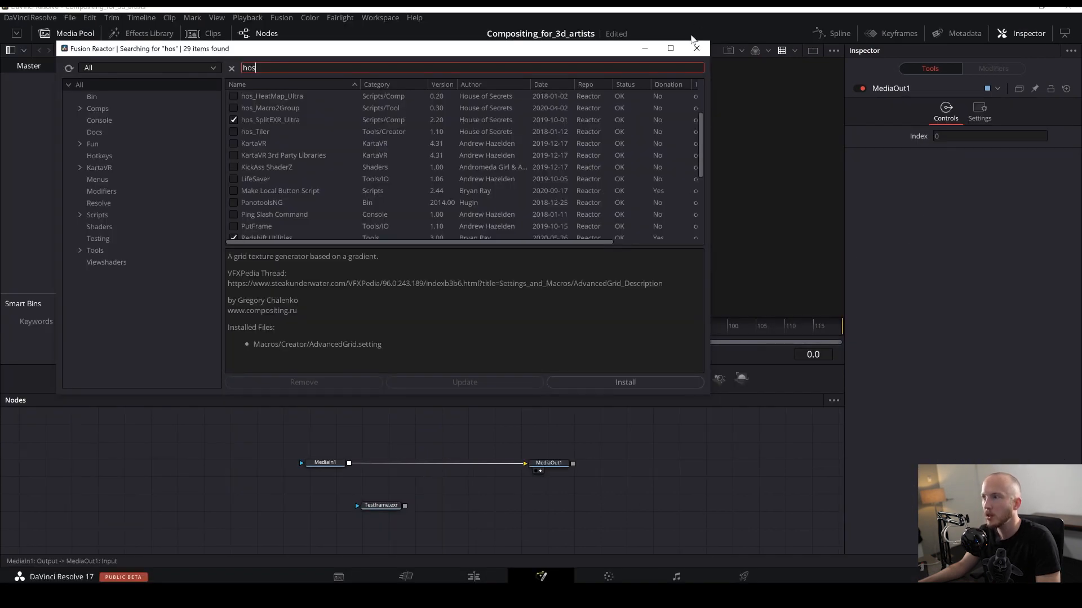
click(696, 48)
click(332, 462)
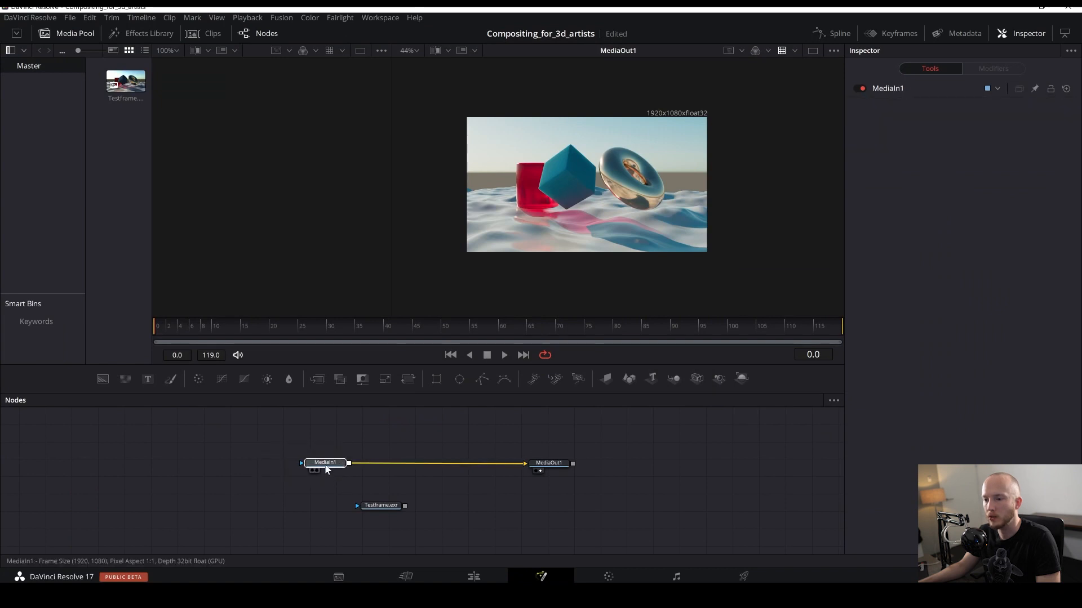
drag(327, 470, 344, 471)
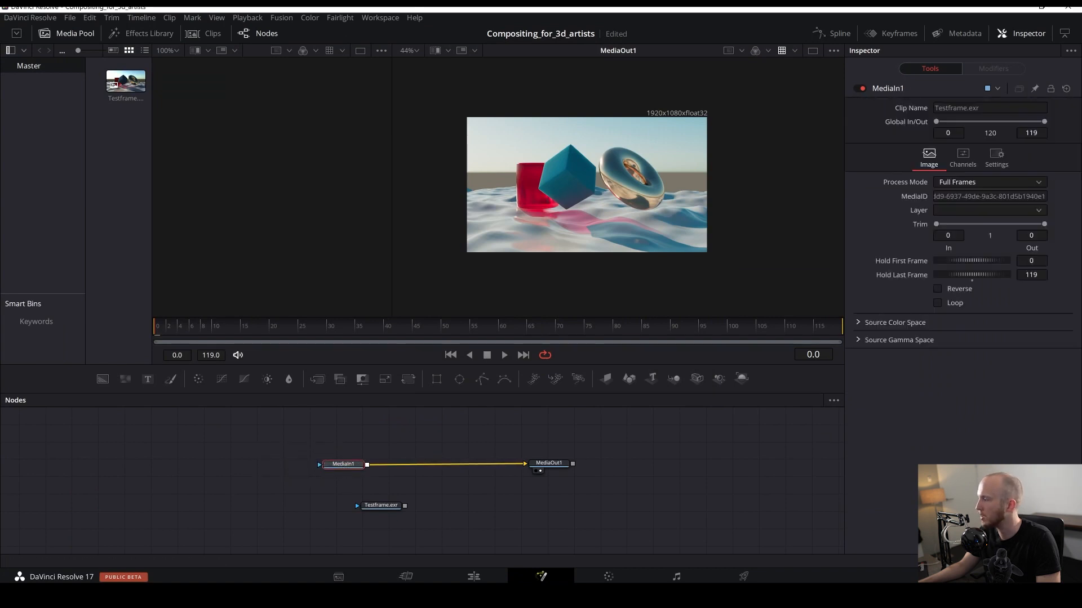
- Replace the MediaIn1 node with a new MediaIn of Testframe.exr and show it in the viewer
drag(618, 409, 427, 427)
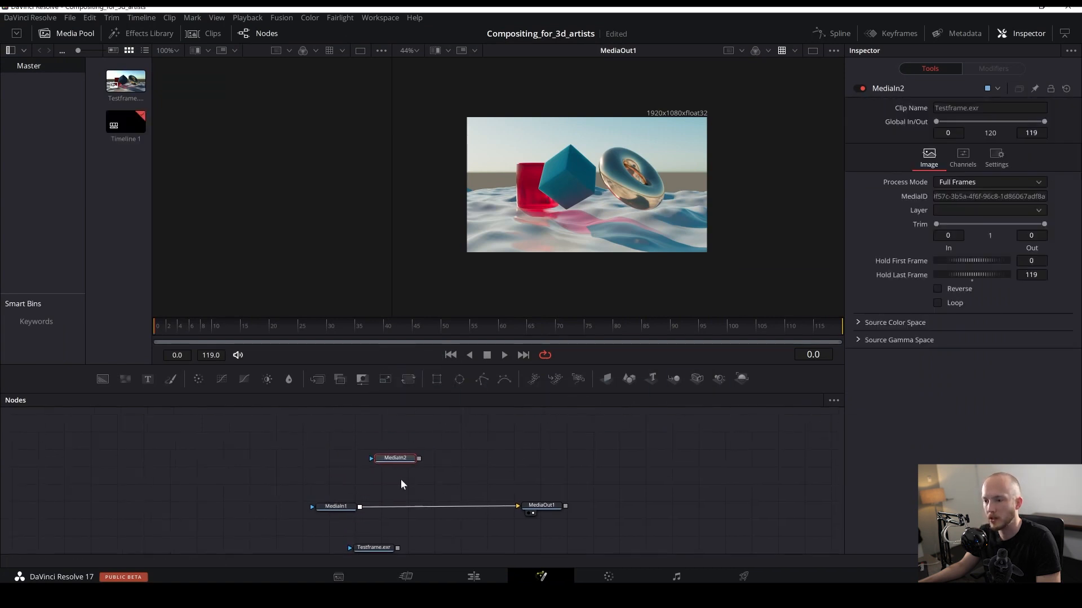
drag(314, 484, 377, 525)
key(Delete)
drag(397, 458, 524, 153)
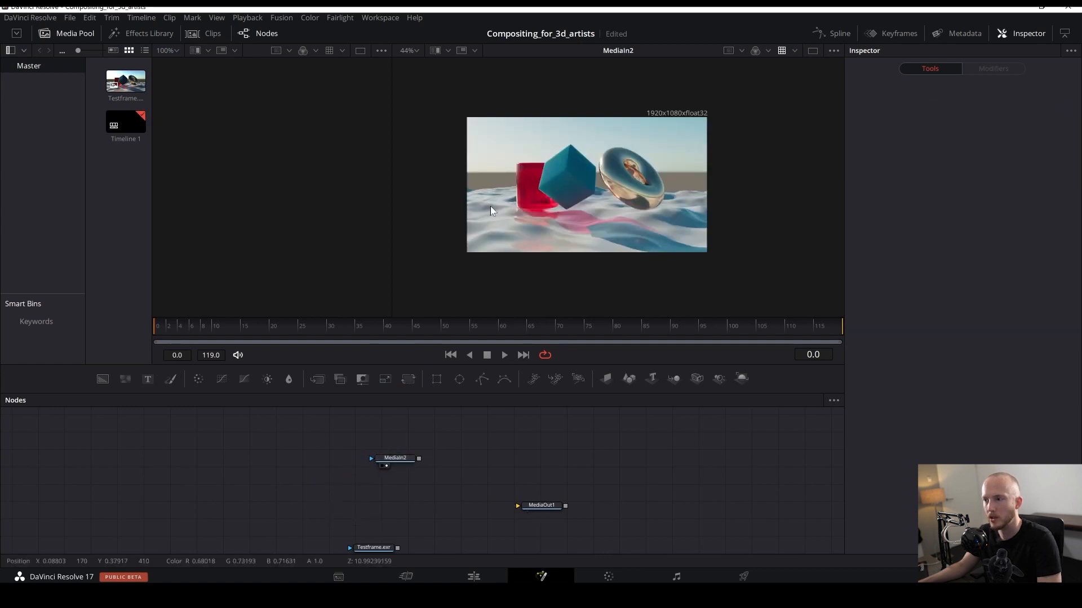
- Try to run the hos_SplitEXR_Ultra script on the selected MediaIn node
scroll(551, 195, up, 2)
click(395, 458)
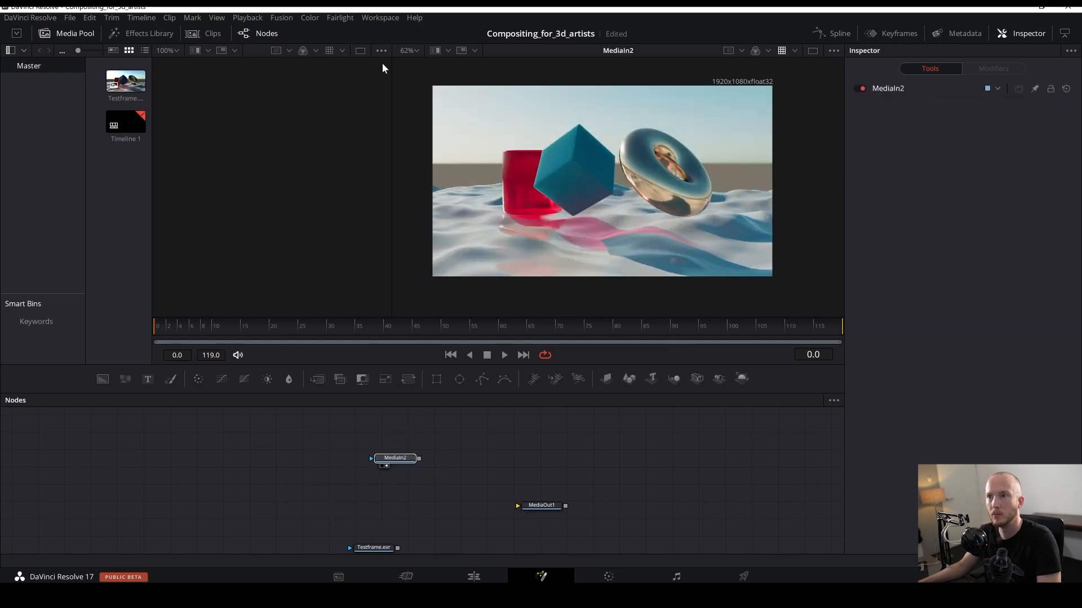
click(371, 19)
mouse_move(442, 318)
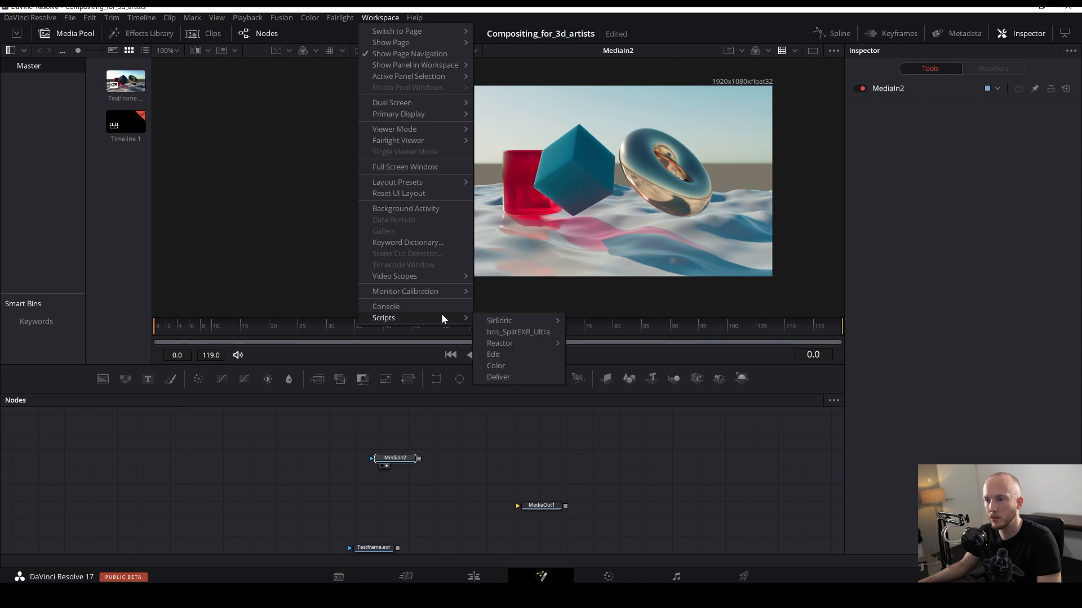
click(538, 332)
click(543, 336)
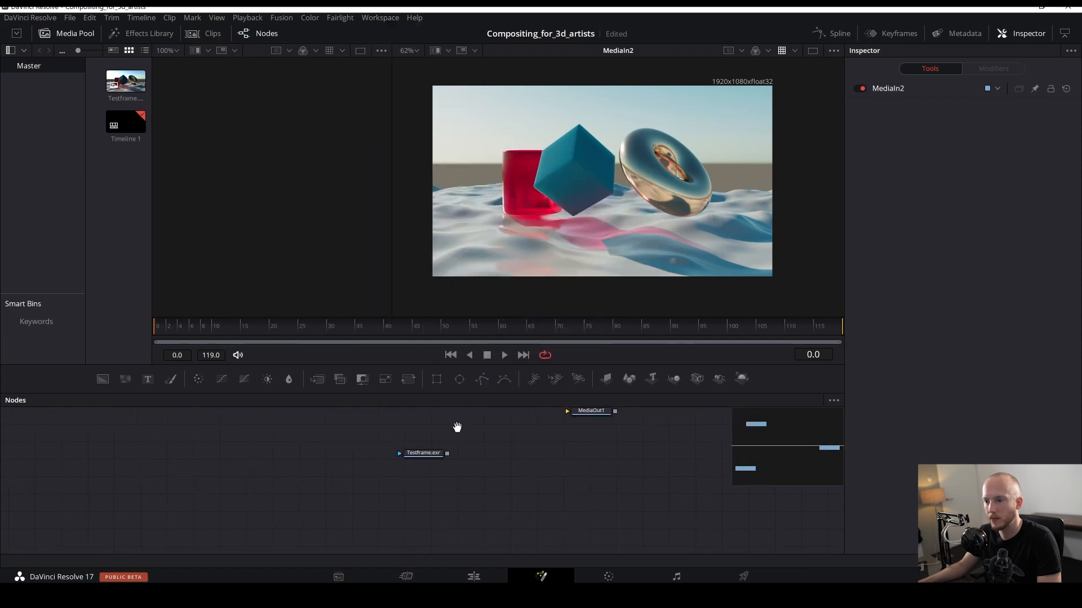
- Select the Testframe.exr Loader and try running the hos_SplitEXR_Ultra script on it
mouse_move(415, 527)
mouse_down()
mouse_move(414, 435)
mouse_move(403, 517)
mouse_up()
drag(369, 485, 419, 442)
drag(380, 536, 348, 523)
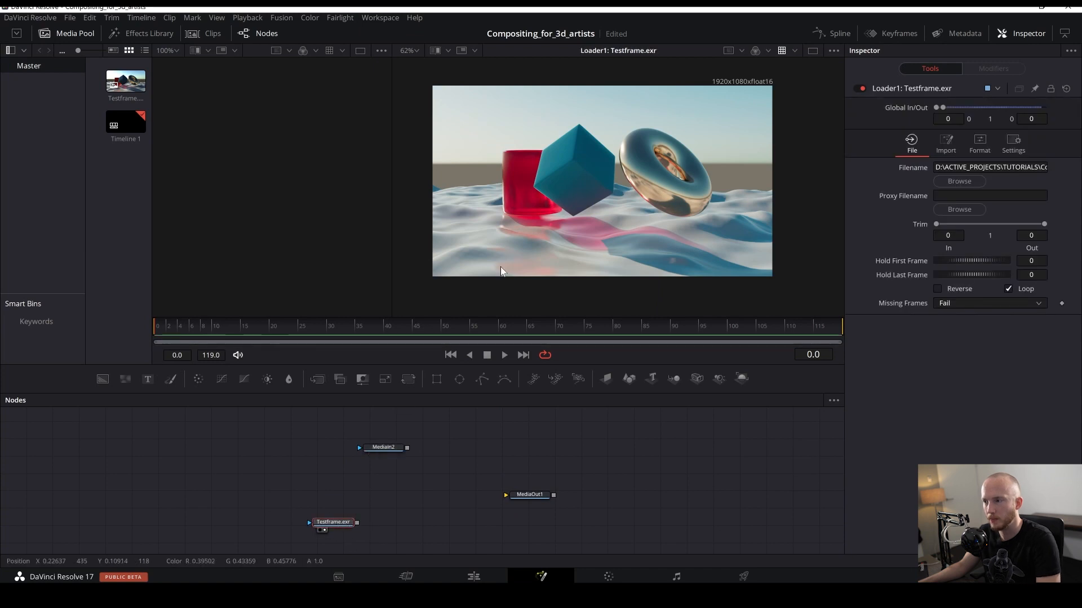
click(379, 18)
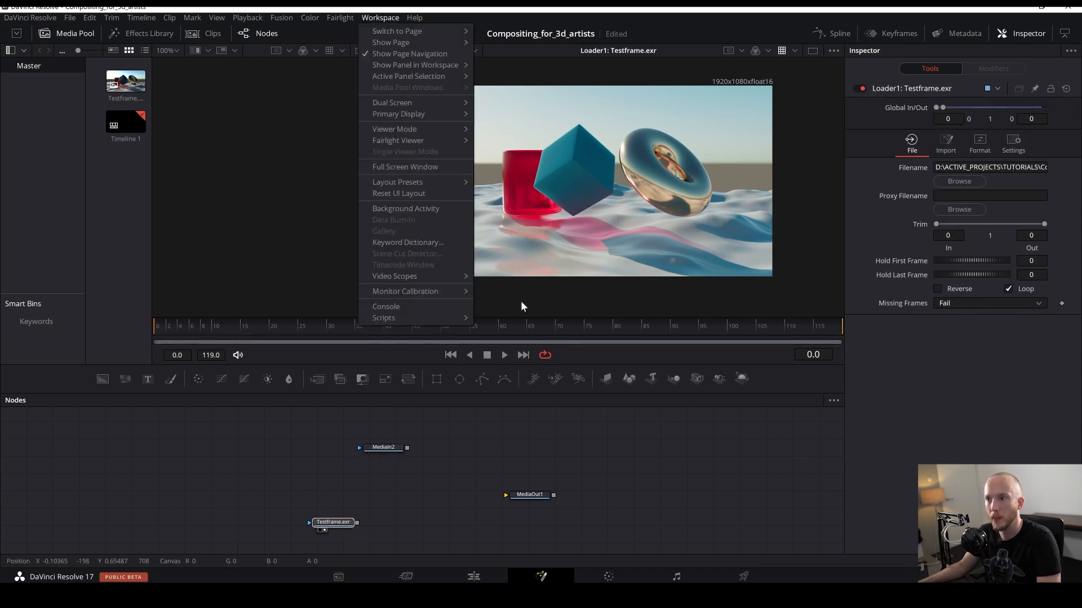
mouse_move(423, 317)
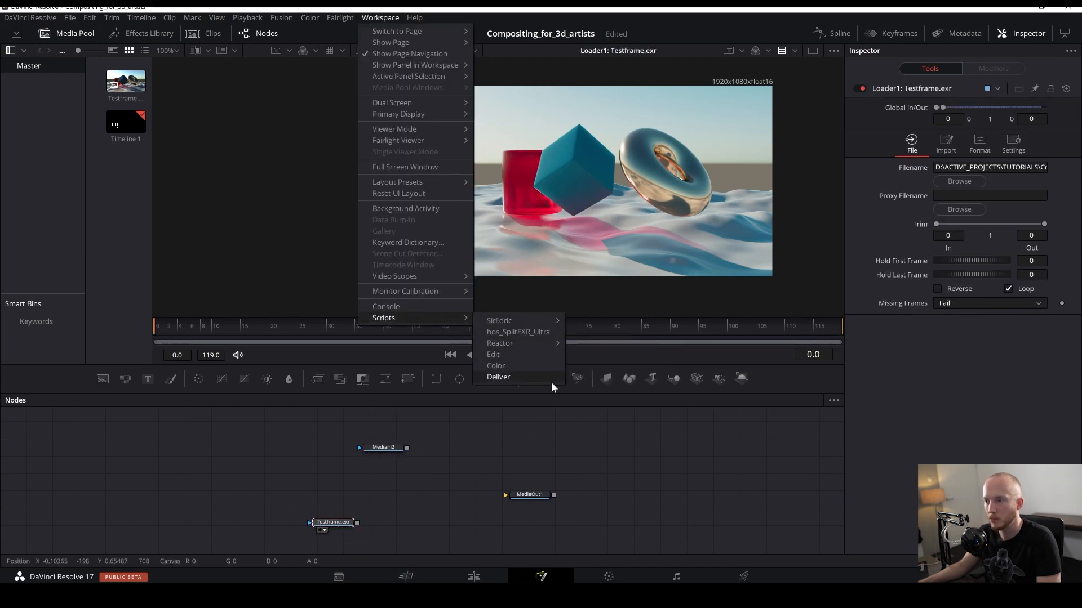
click(535, 334)
click(527, 346)
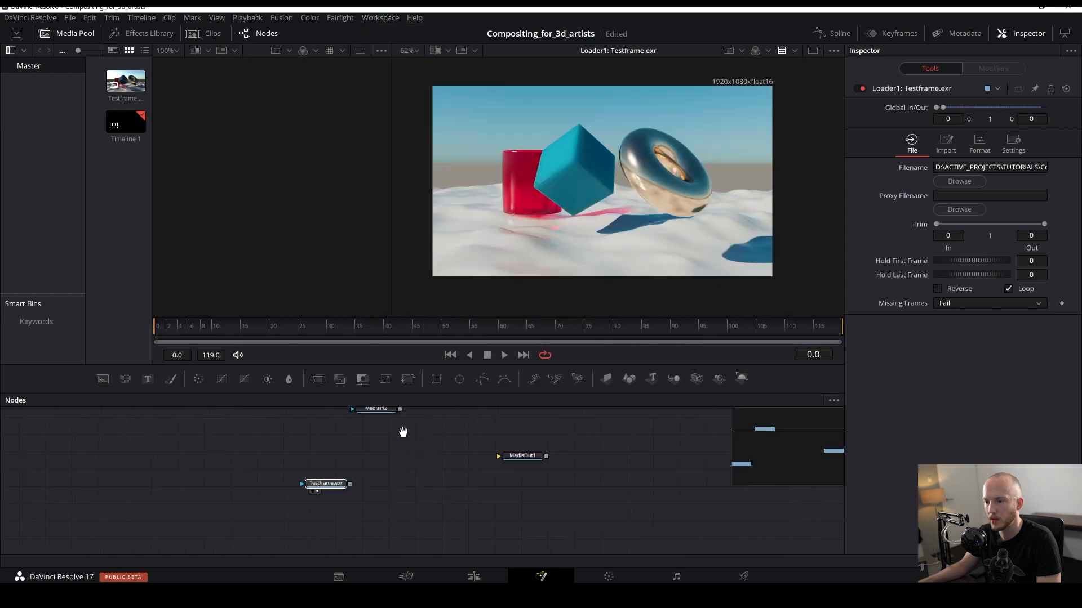
- Delete the Testframe.exr Loader, and add then remove a MediaIn node for the clip
key(Delete)
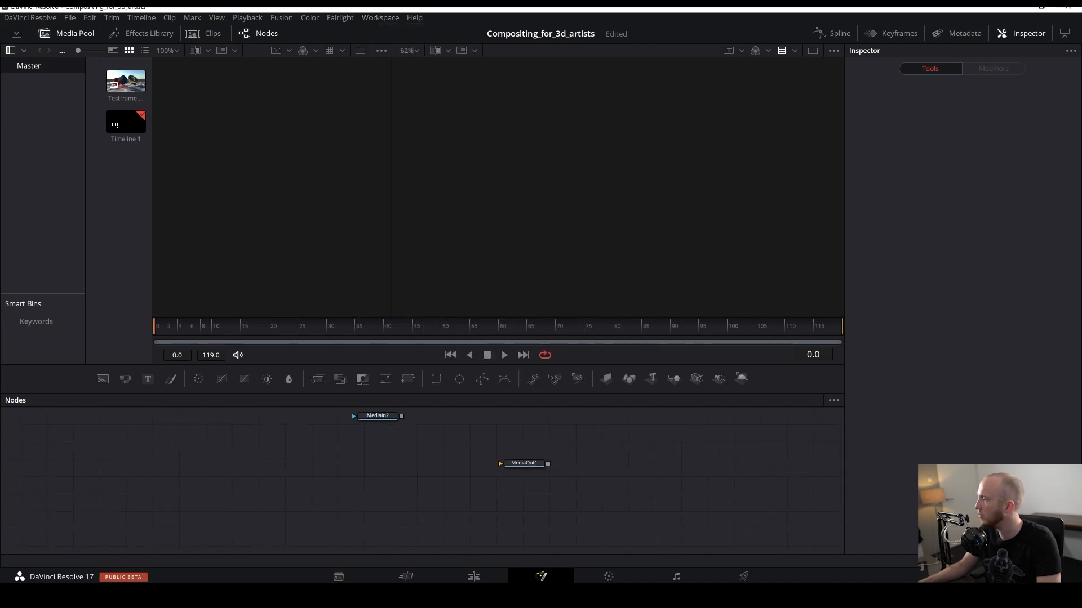
drag(741, 327, 321, 462)
key(2)
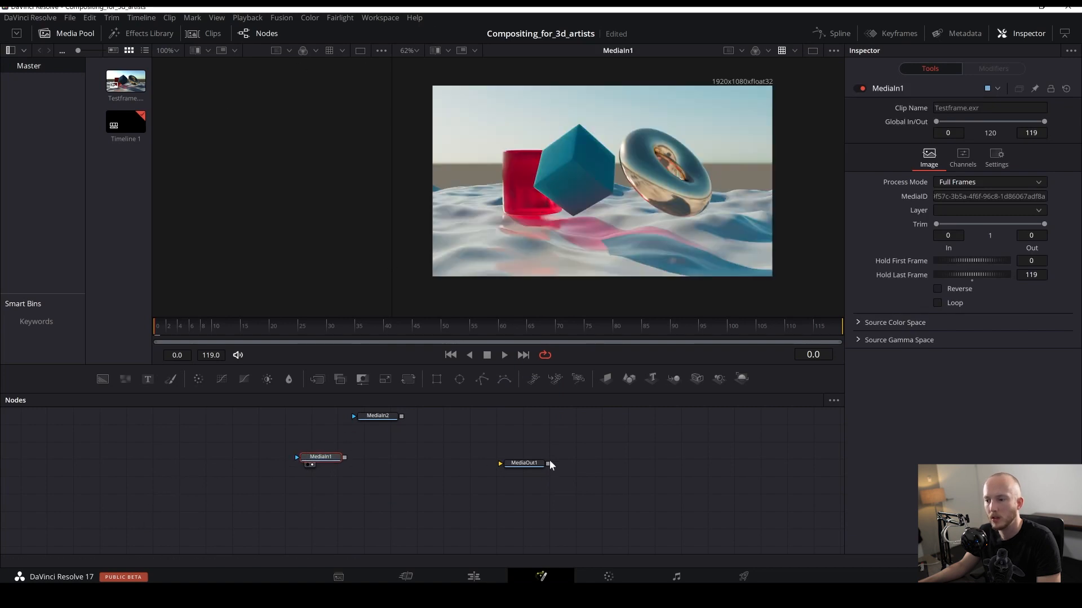
key(Delete)
- Add a Loader node for Testframe.exr from the media pool and view it
key(shift+space)
text(loa)
key(Return)
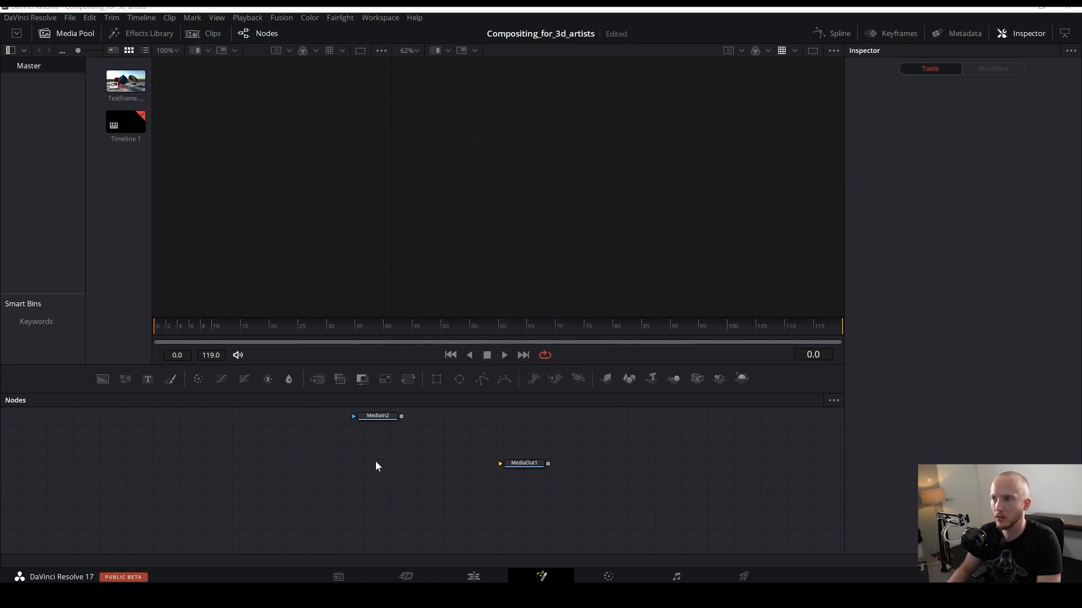
double_click(131, 100)
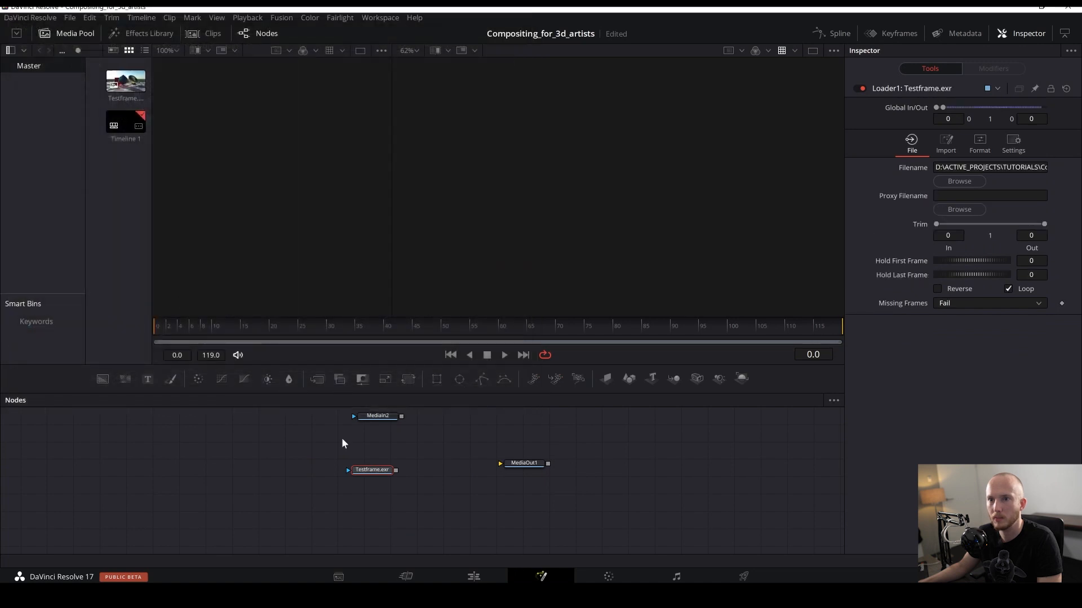
key(2)
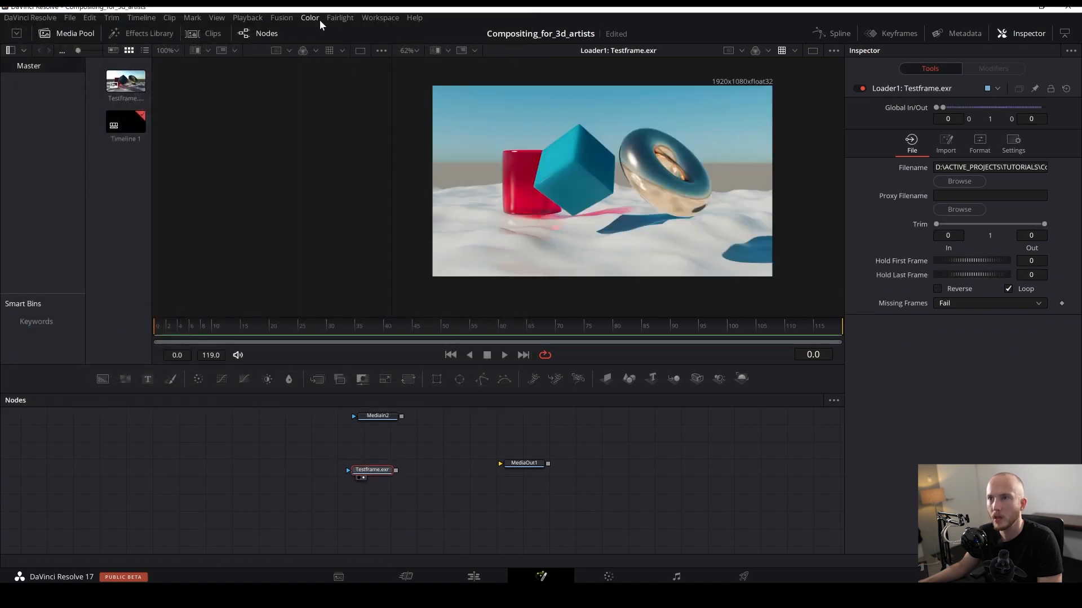
- Run the hos_SplitEXR_Ultra script on the new Loader, accepting the Vertical Layout placement
click(381, 18)
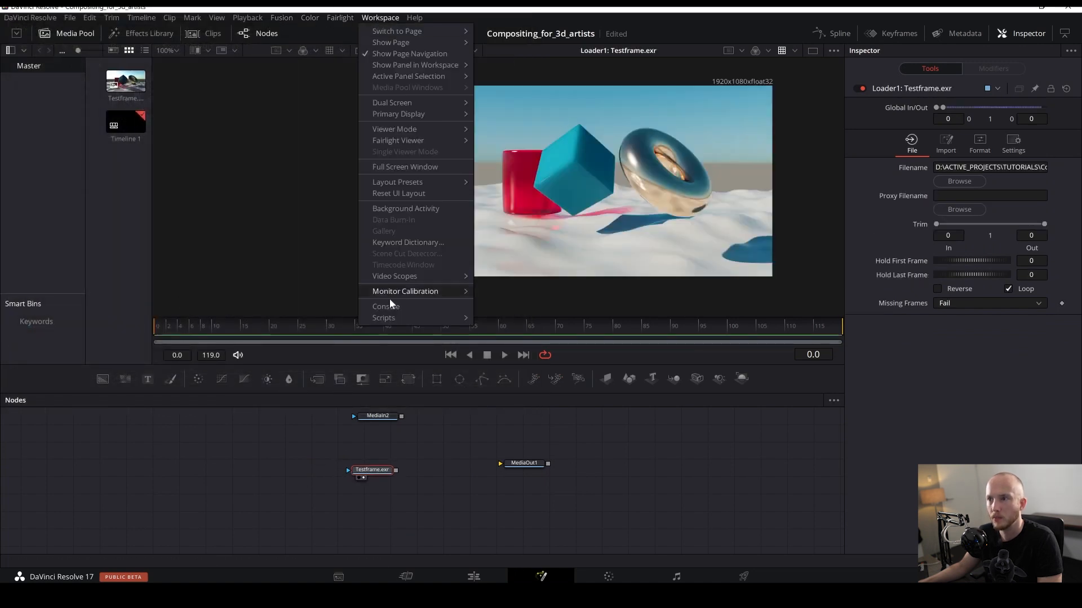
mouse_move(417, 317)
click(518, 332)
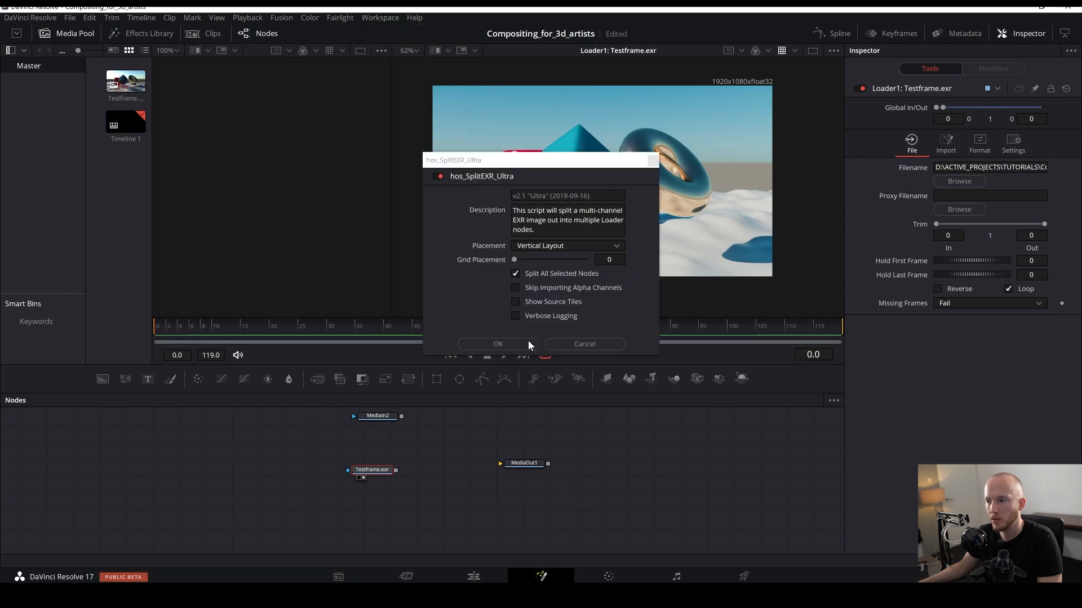
click(502, 344)
drag(365, 561, 329, 607)
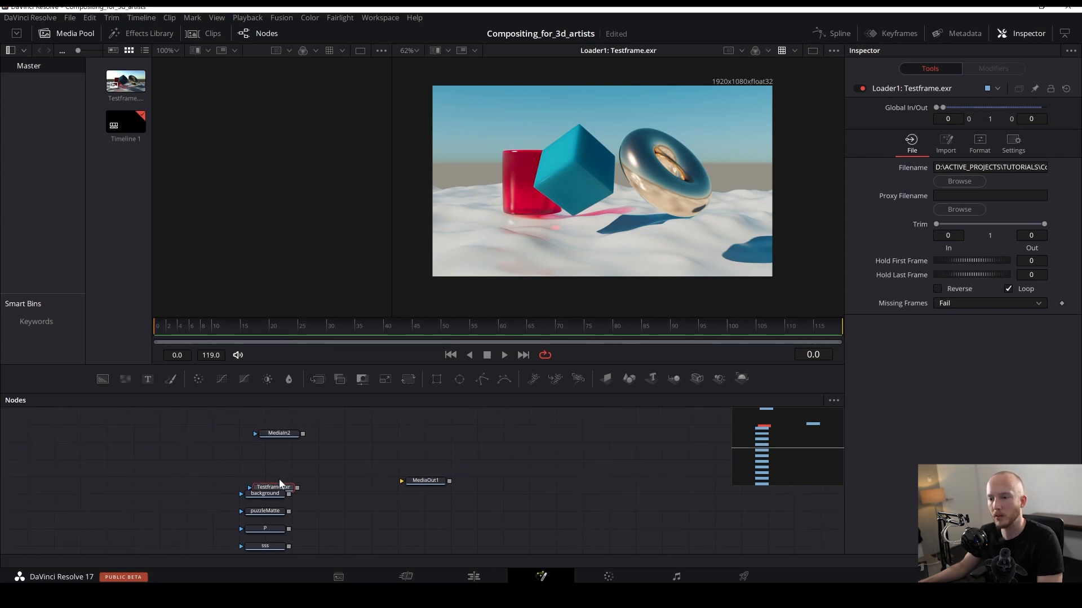
drag(308, 505, 401, 489)
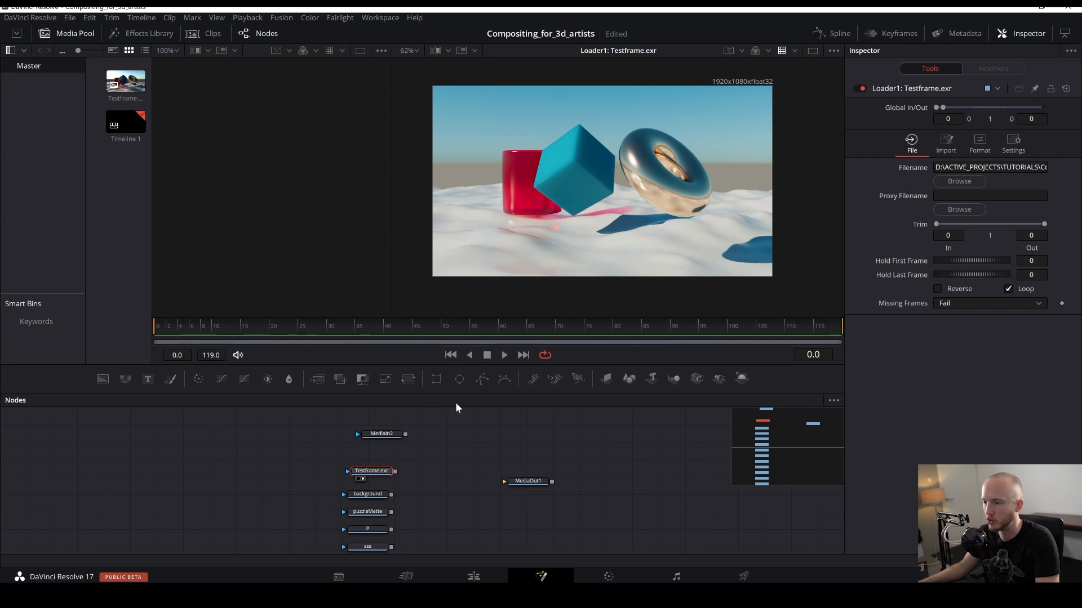
drag(476, 481, 411, 530)
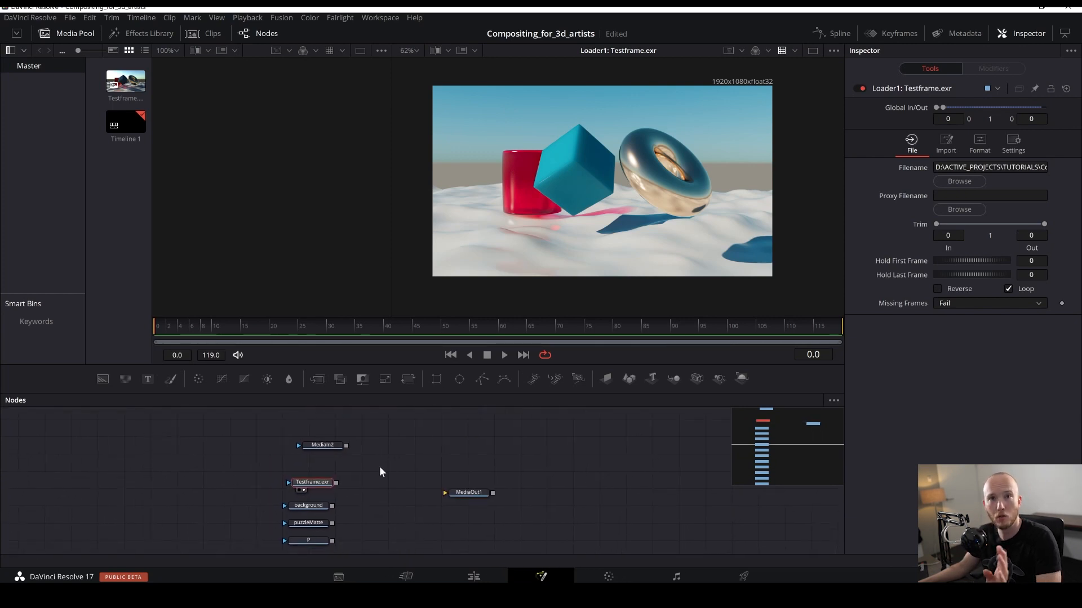
click(604, 510)
drag(604, 510, 572, 509)
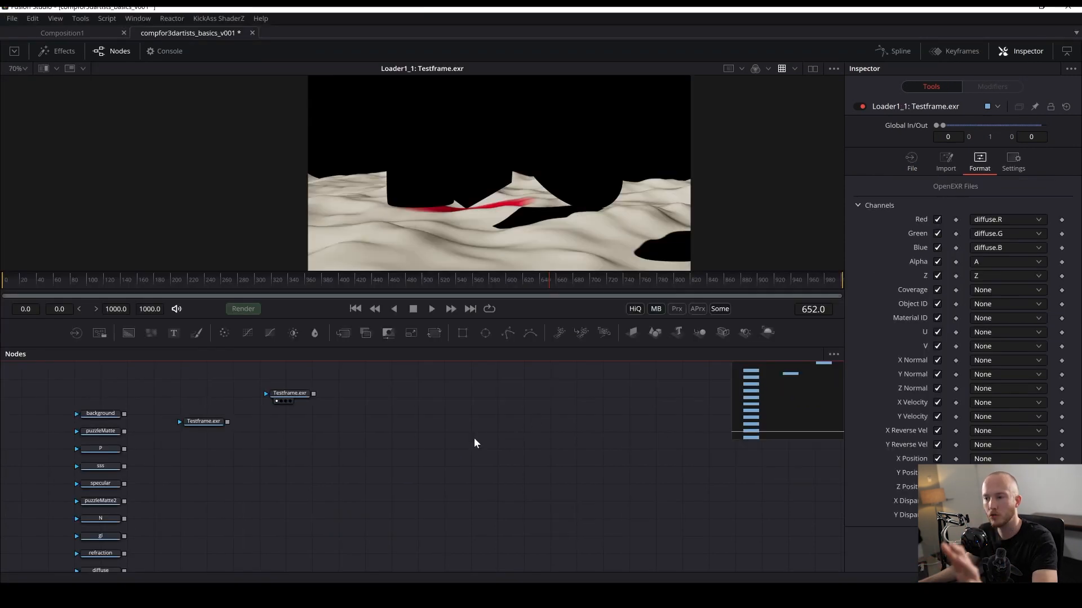
scroll(565, 462, left, 5)
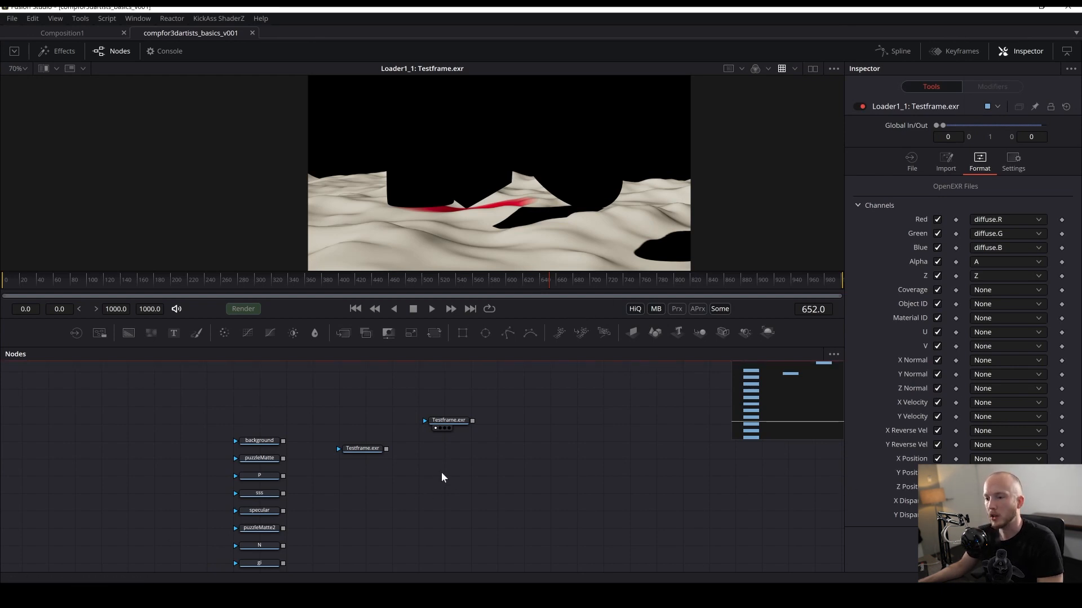
drag(348, 463, 385, 454)
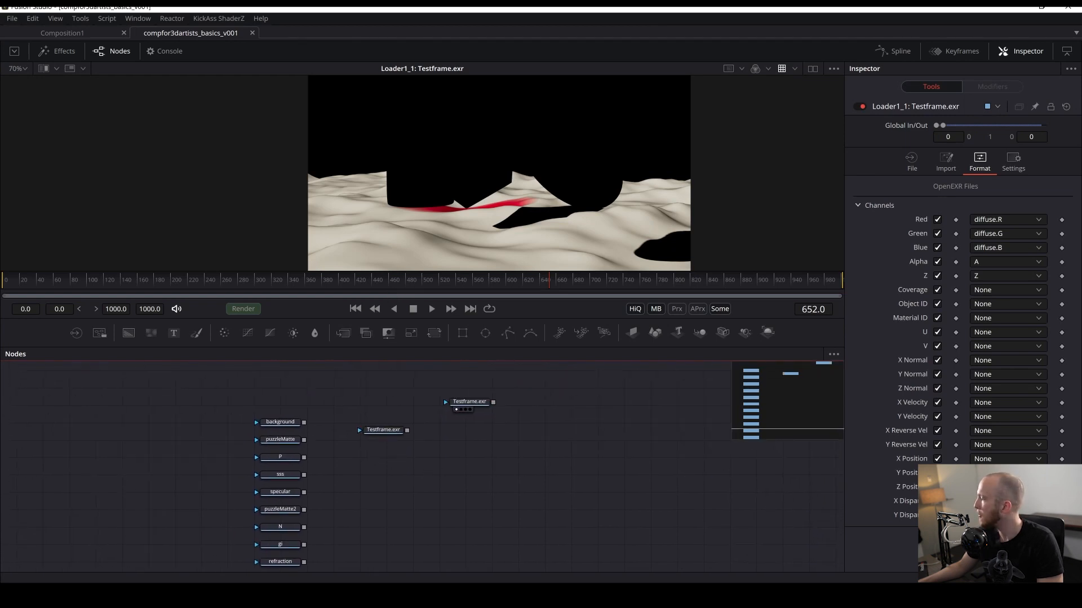
scroll(496, 434, up, 2)
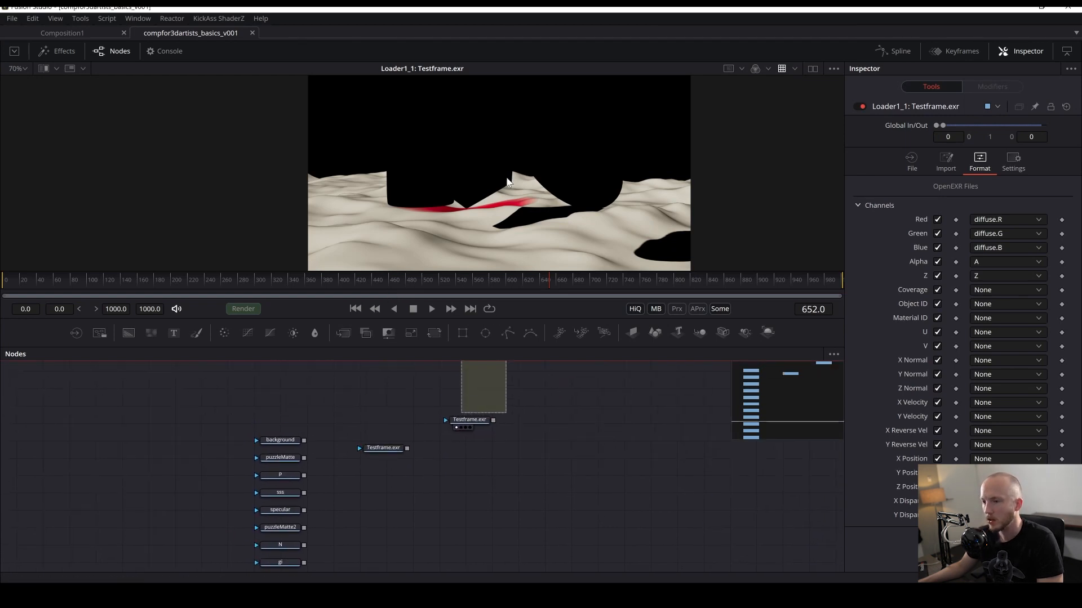
- Delete the duplicate Testframe.exr Loader, move the remaining Loader above the split pass nodes, and save the composition
drag(383, 466, 473, 158)
key(Delete)
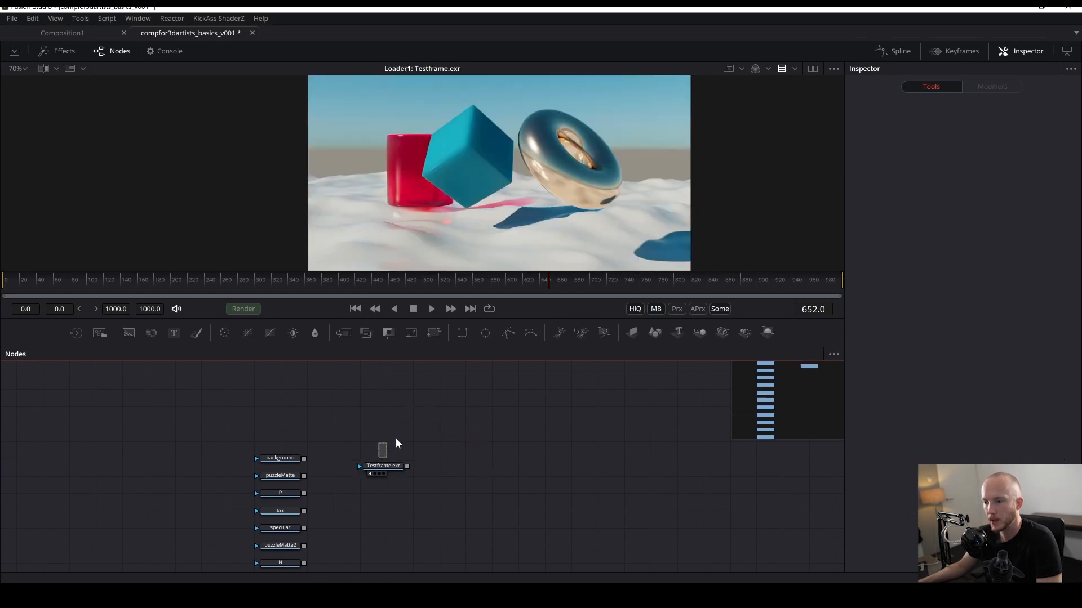
drag(381, 468, 306, 417)
key(ctrl+s)
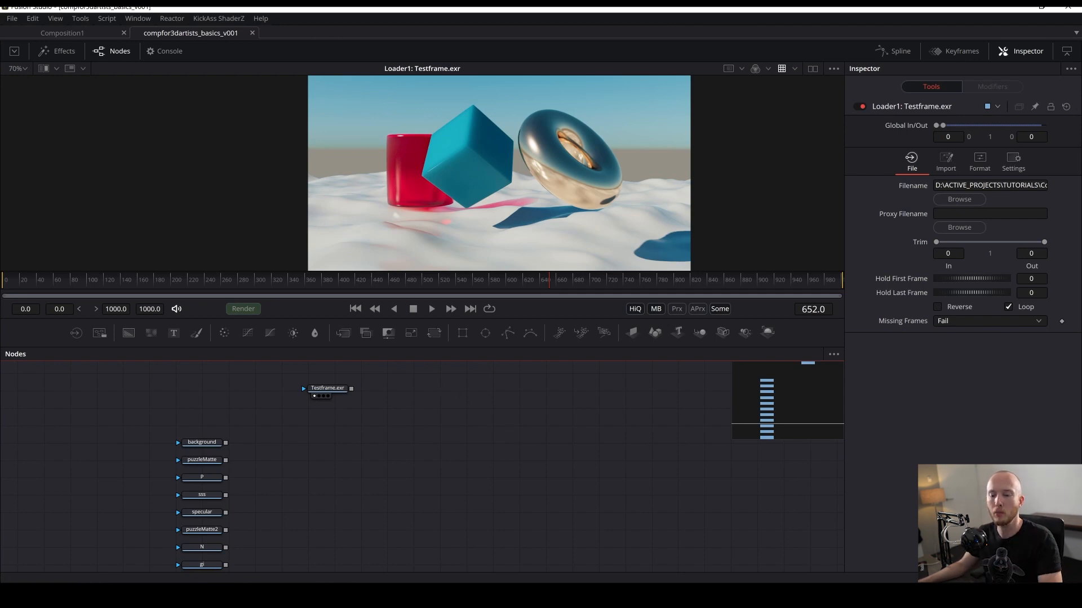
- Pull the diffuse pass Loader out of the split stack and place it on its own beside the other passes
drag(420, 346, 454, 417)
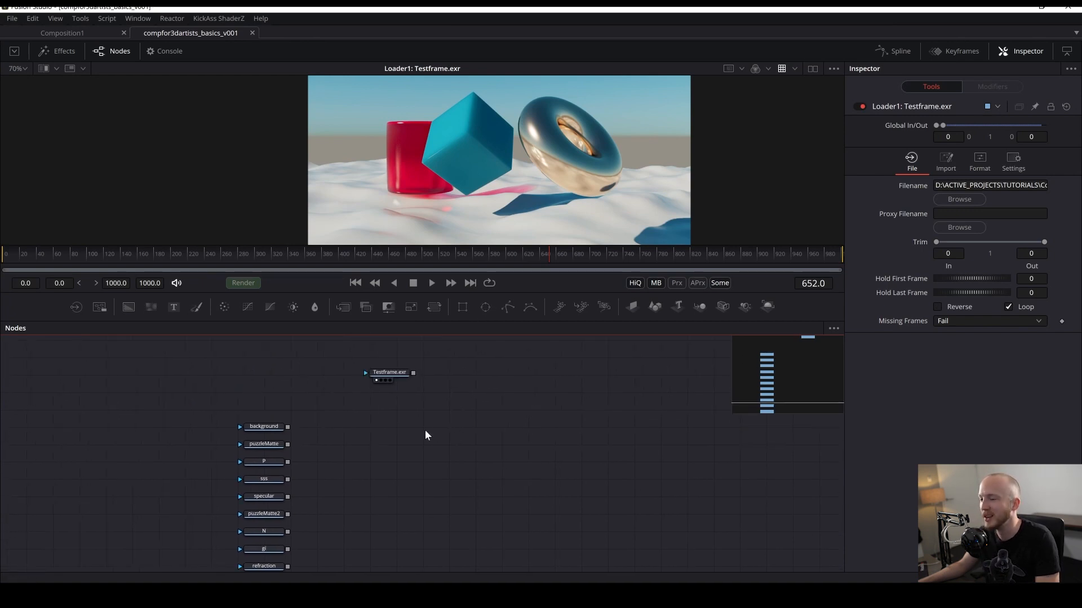
drag(309, 537, 278, 510)
drag(224, 555, 427, 231)
drag(415, 350, 428, 264)
drag(253, 473, 398, 410)
drag(433, 383, 346, 443)
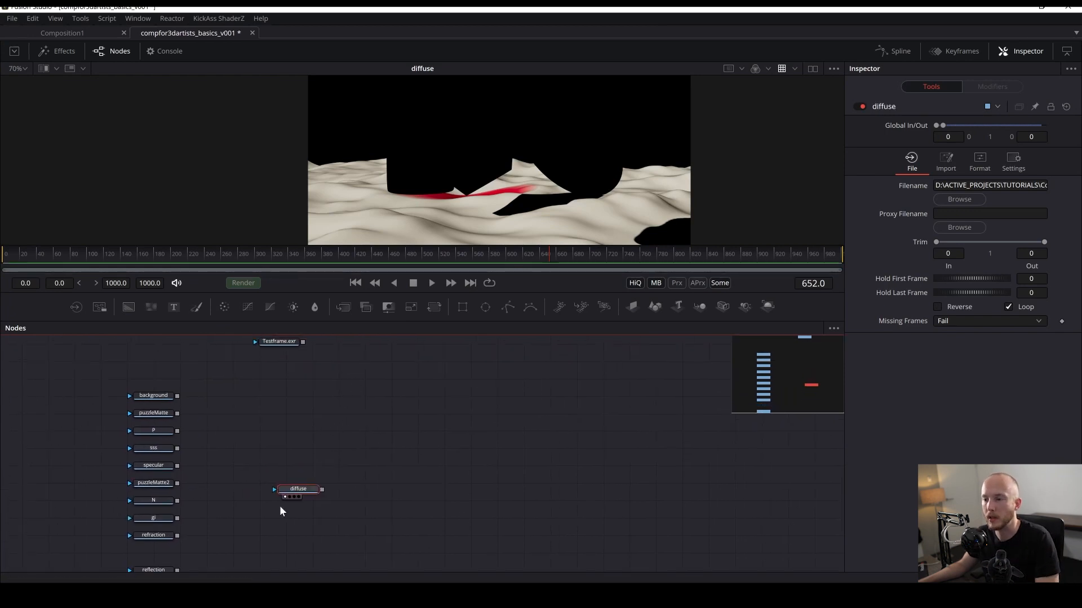
mouse_move(298, 489)
mouse_down()
mouse_move(383, 475)
mouse_move(314, 493)
mouse_up()
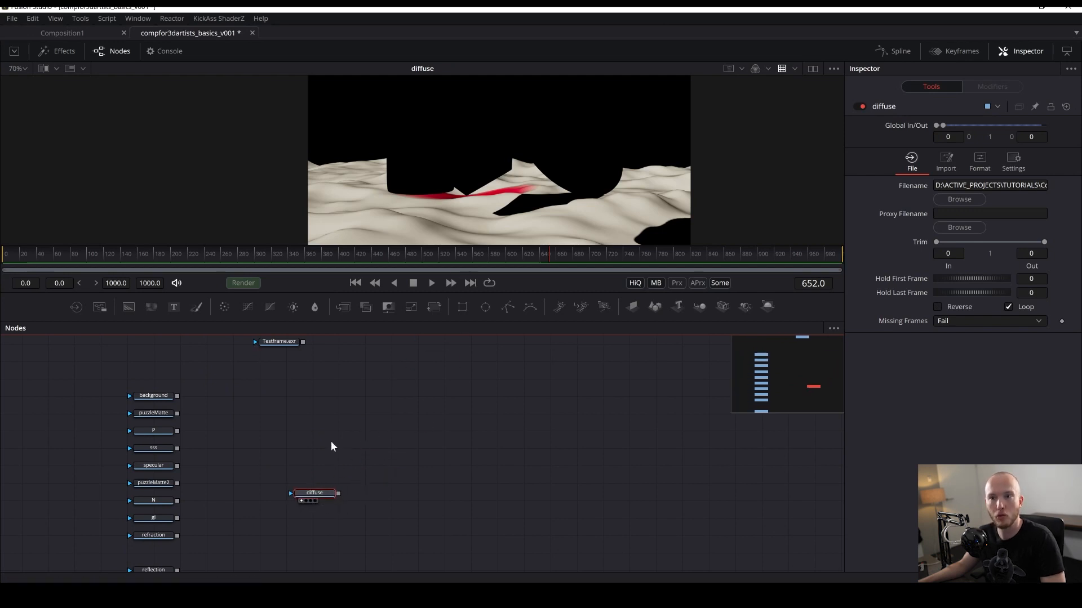
drag(319, 497, 339, 492)
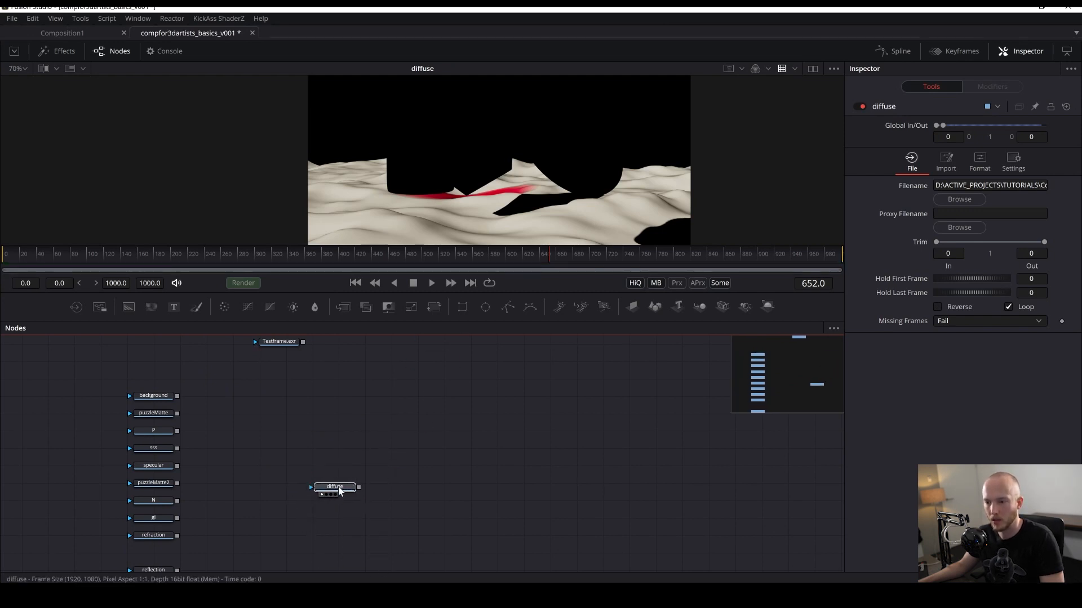
key(shift+space)
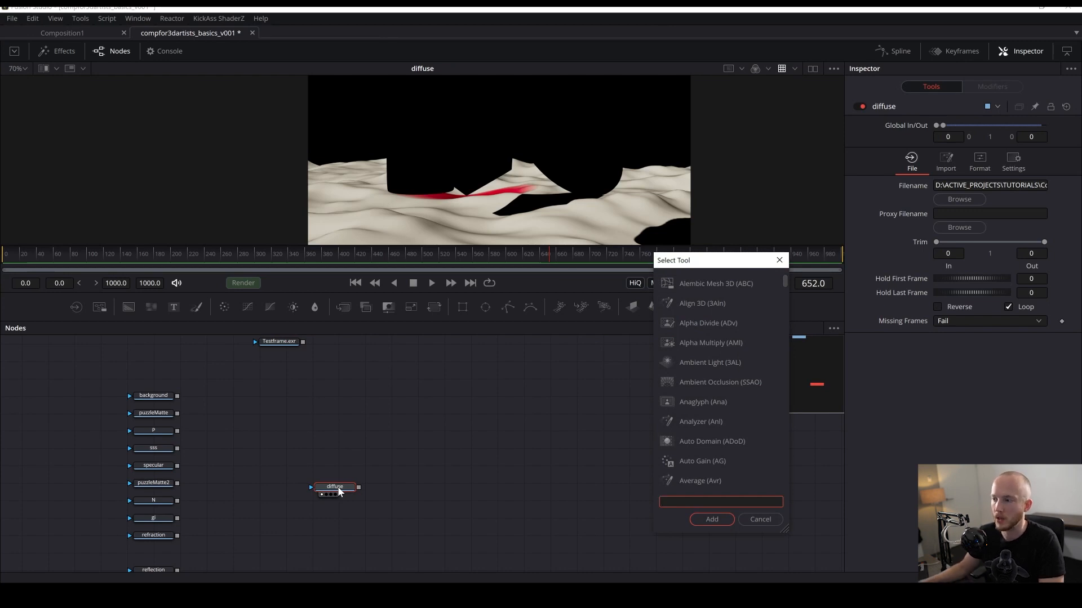
click(778, 260)
right_click(456, 417)
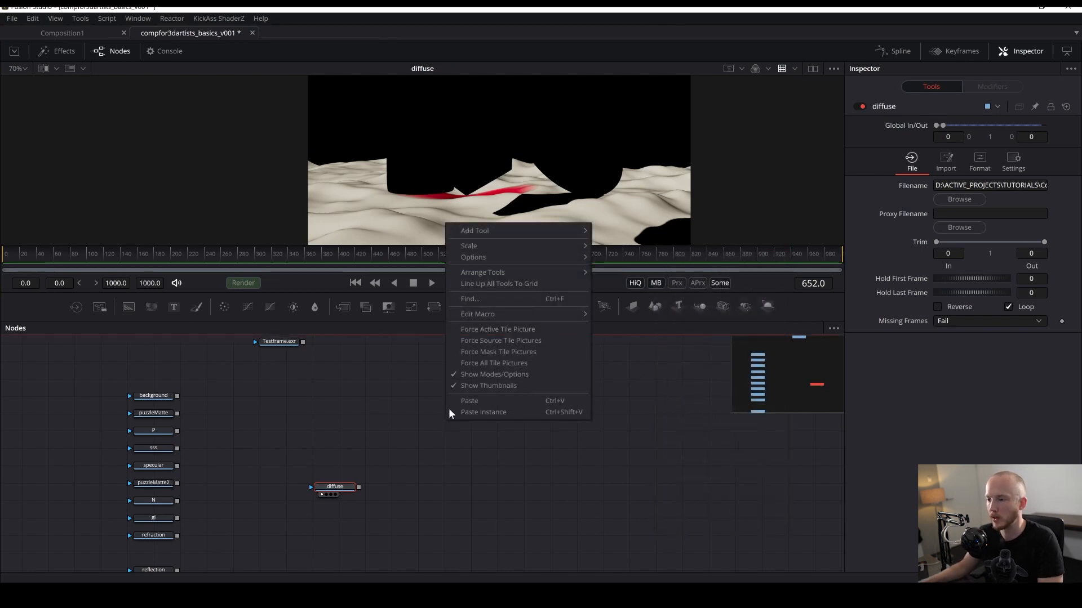
mouse_move(481, 231)
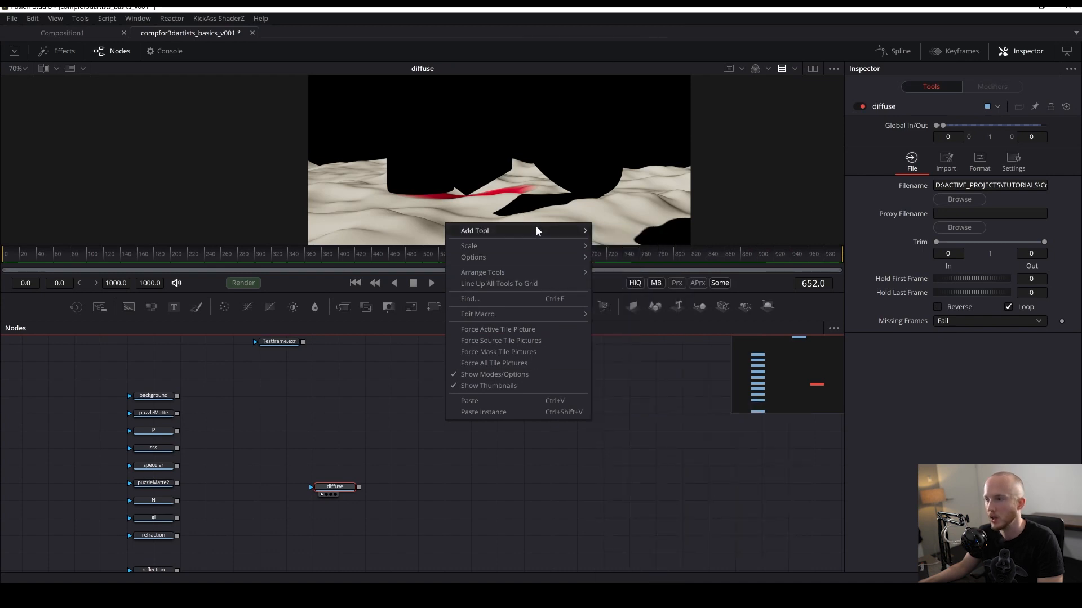
mouse_move(536, 228)
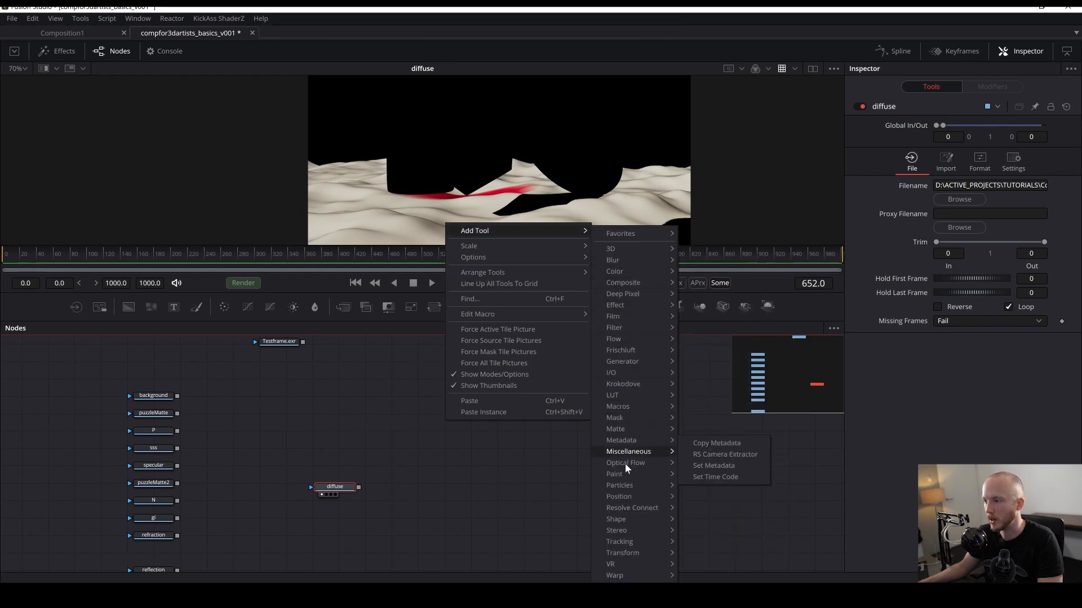
click(447, 475)
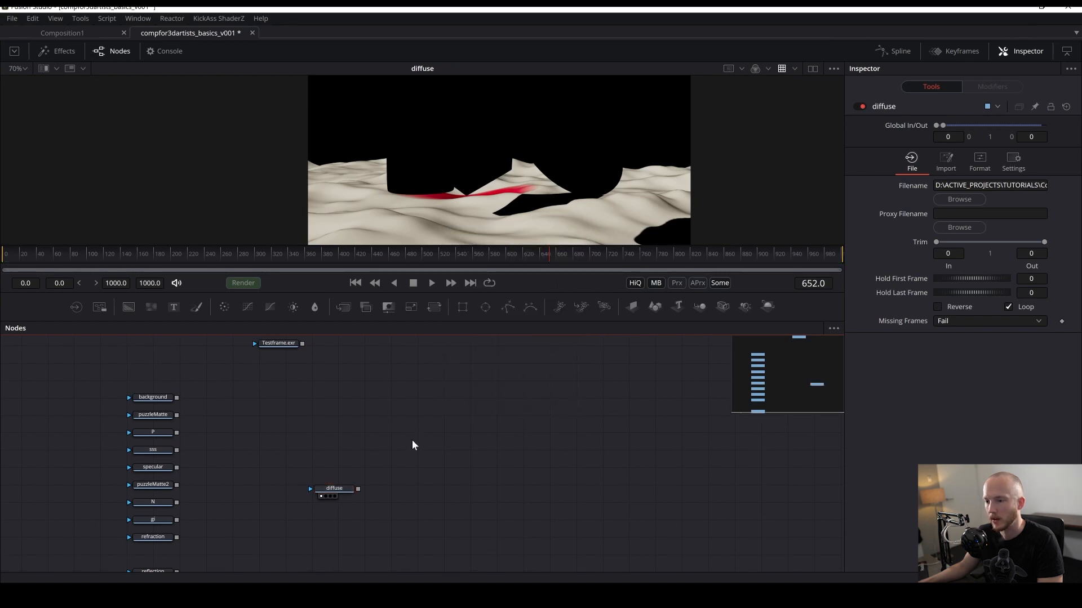
- Search Reactor for Redshift-related tools and read the descriptions of the Redshift packages
drag(411, 441, 302, 437)
drag(244, 472, 236, 467)
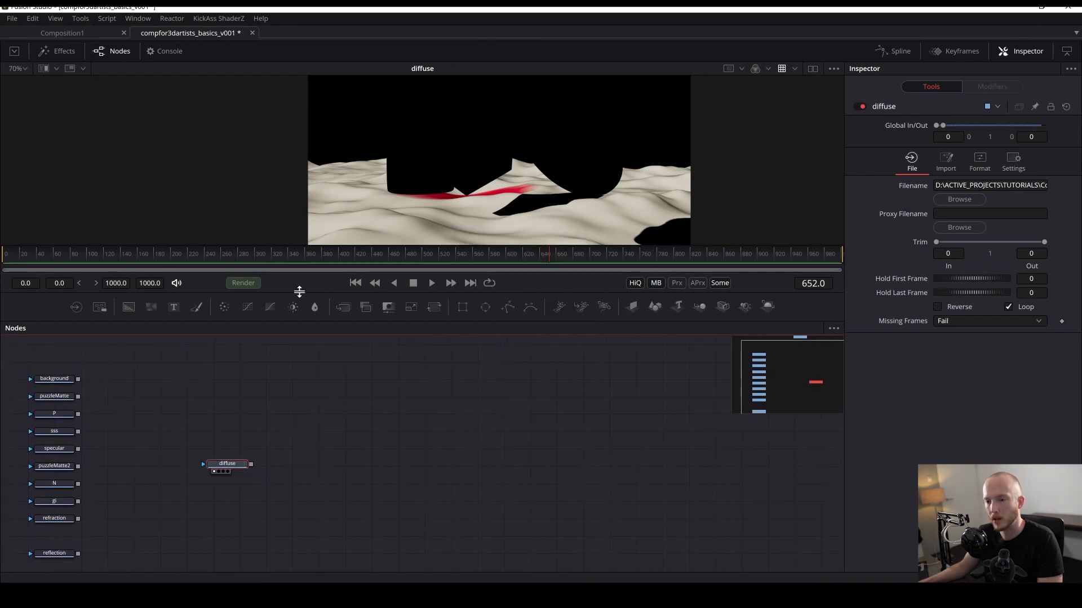
click(172, 18)
click(185, 41)
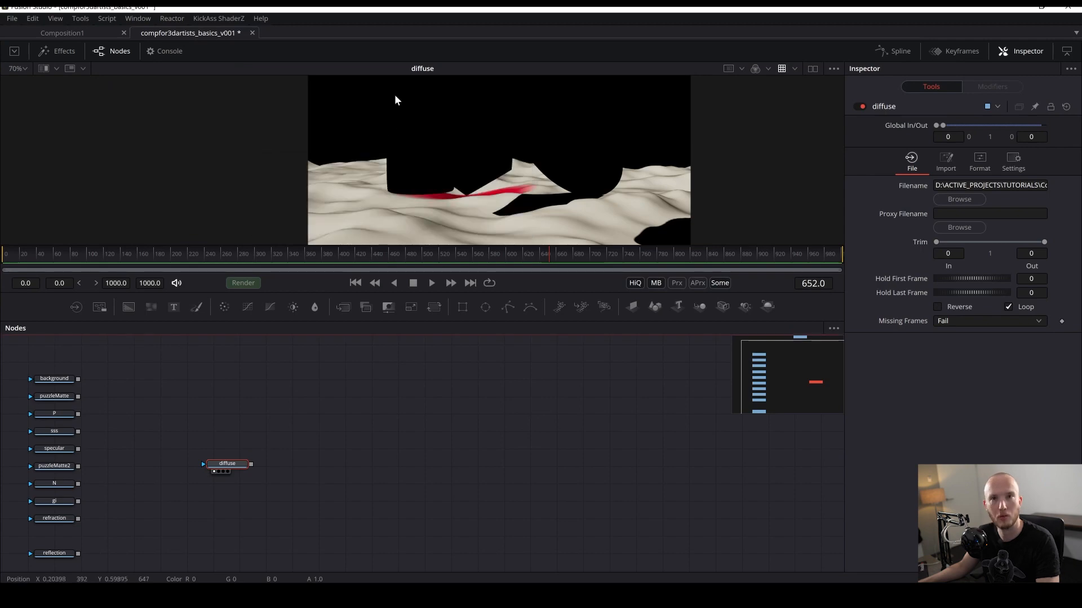
drag(251, 49, 425, 206)
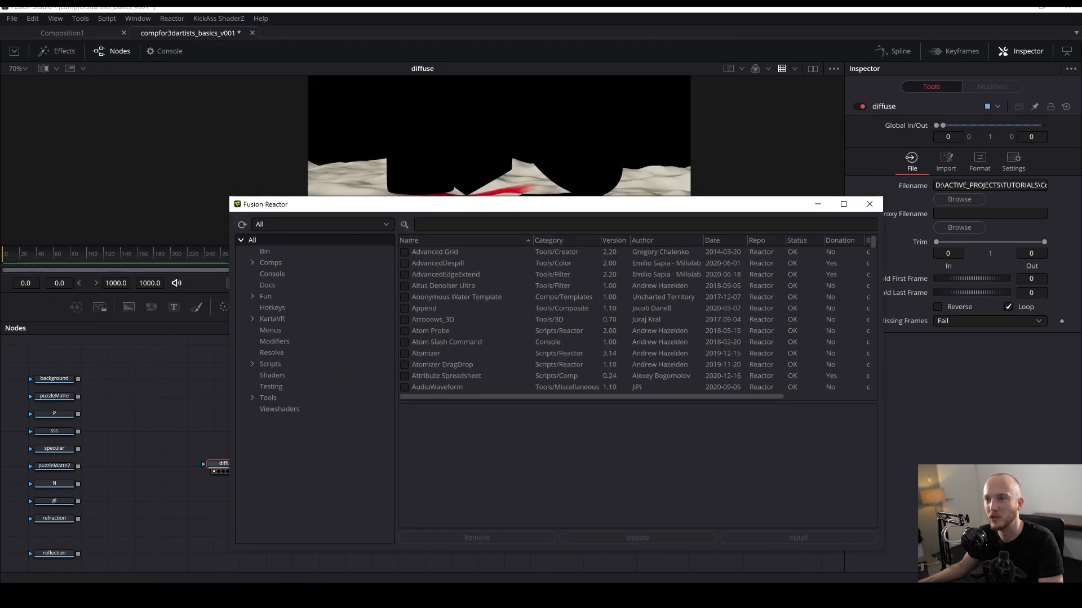
click(425, 222)
text(reds)
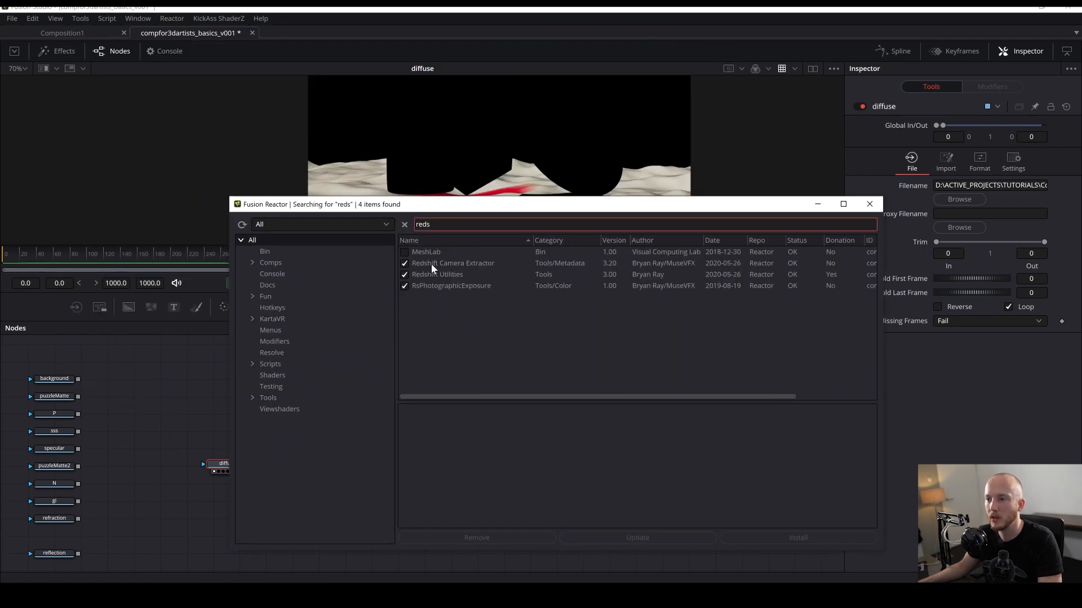
click(419, 263)
click(426, 275)
click(434, 286)
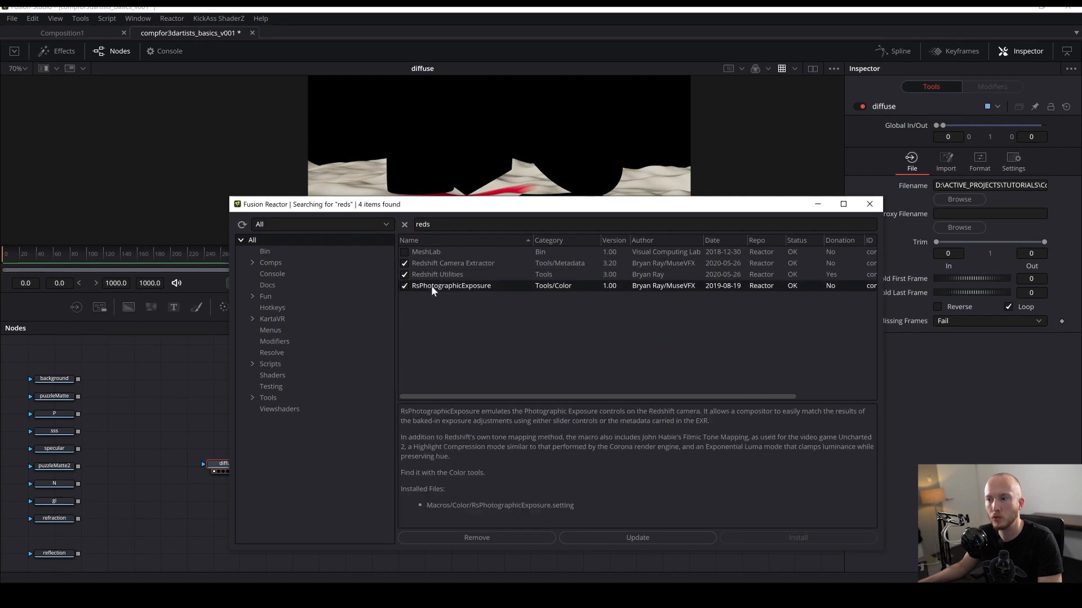
click(429, 275)
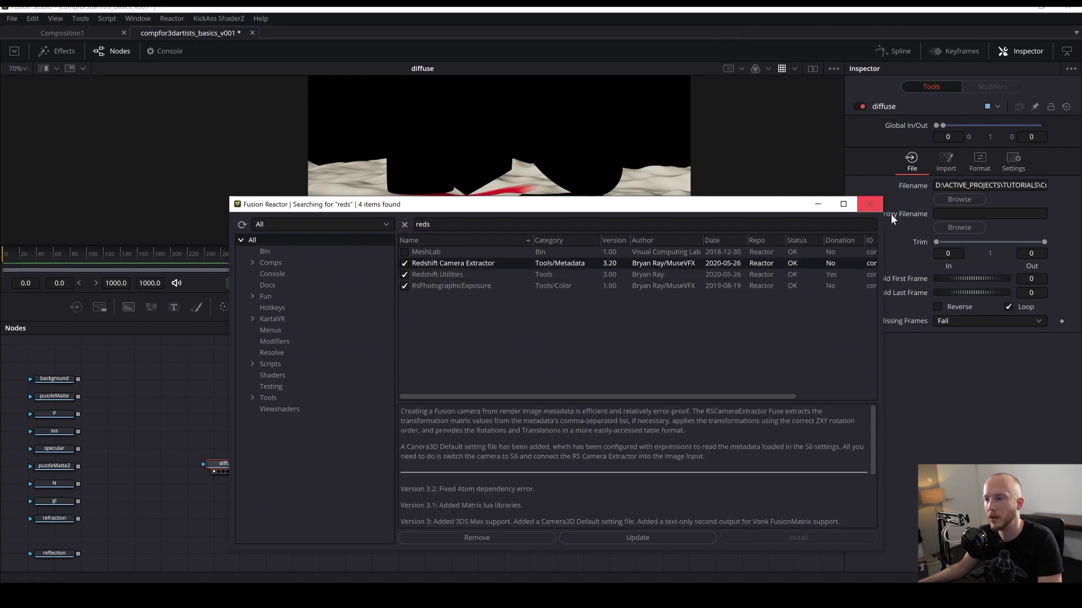
click(870, 204)
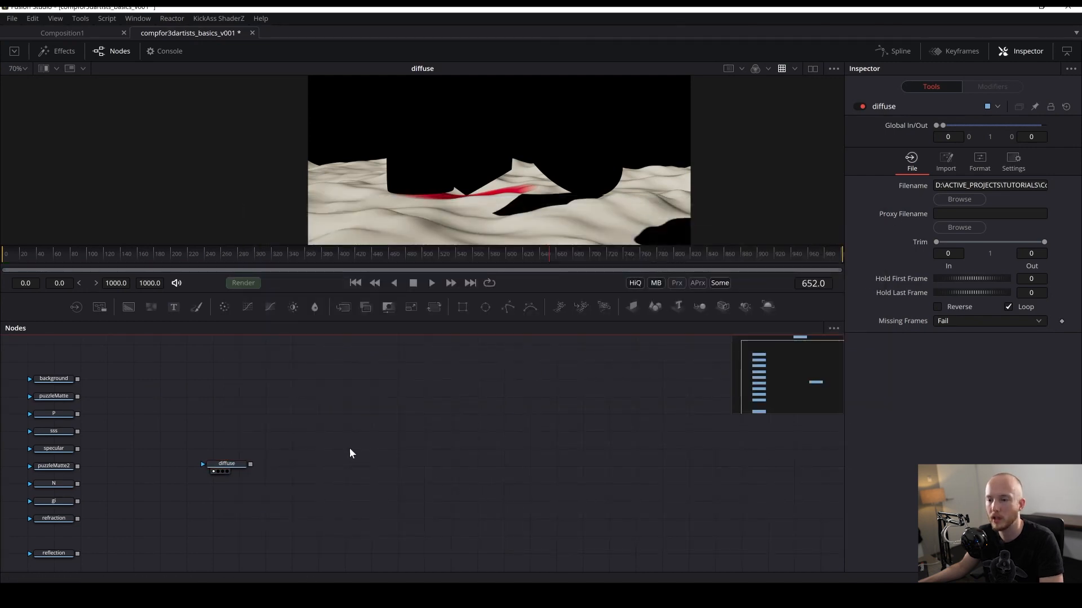
- Add a Channel Booleans node connected after the diffuse Loader, position it, and save
drag(350, 451, 415, 459)
key(ctrl+s)
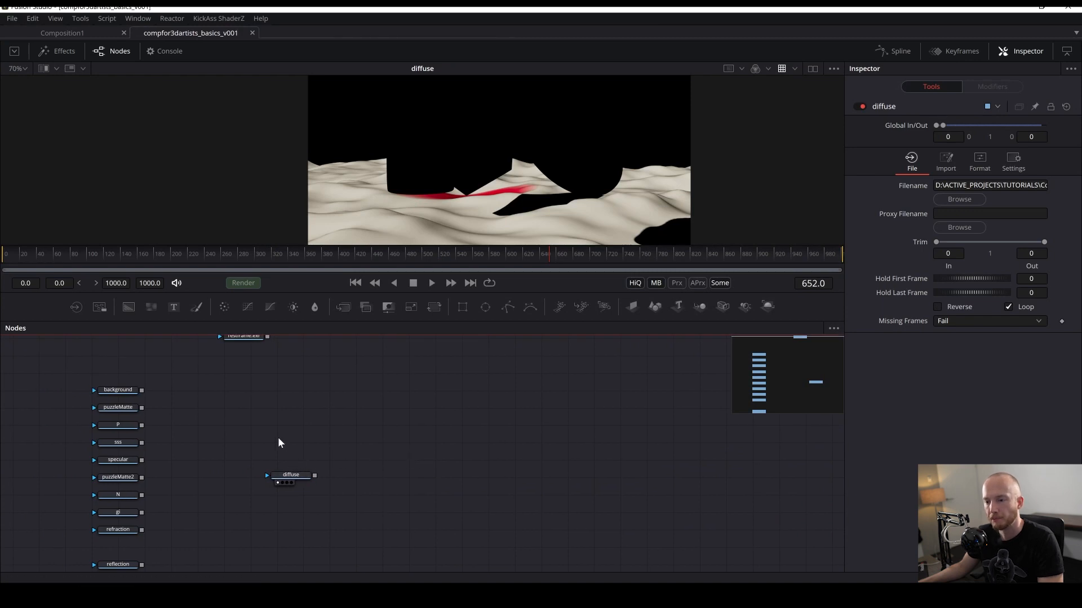
drag(289, 476, 263, 486)
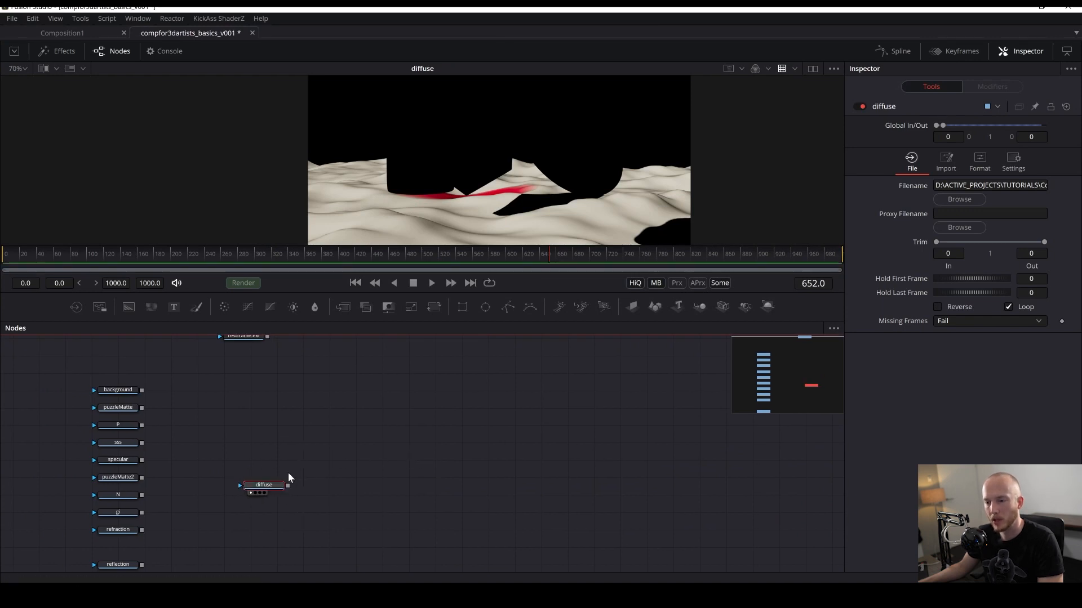
key(shift+space)
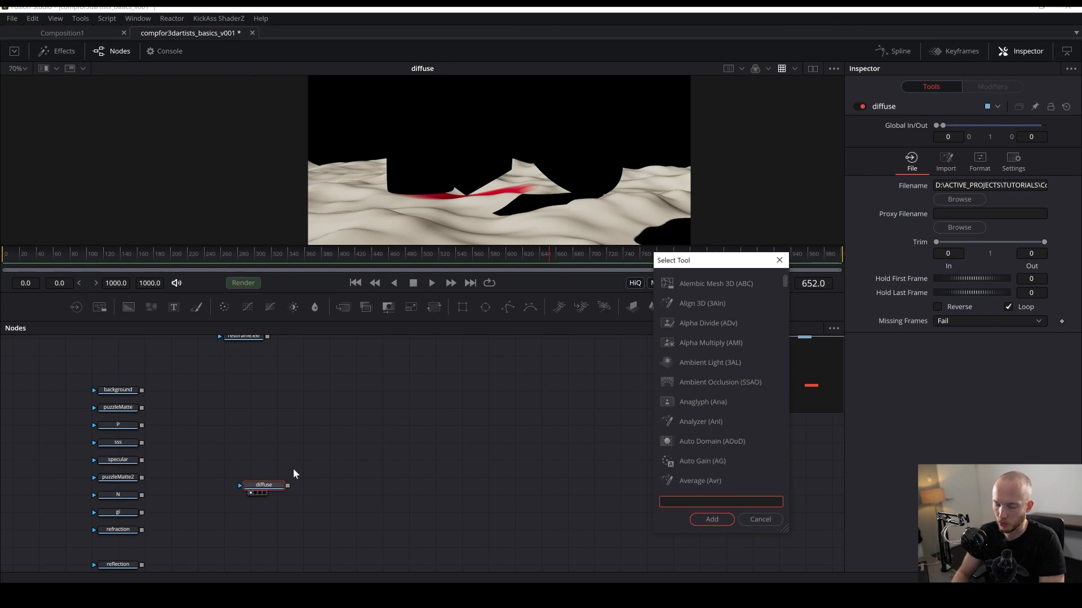
text(boo)
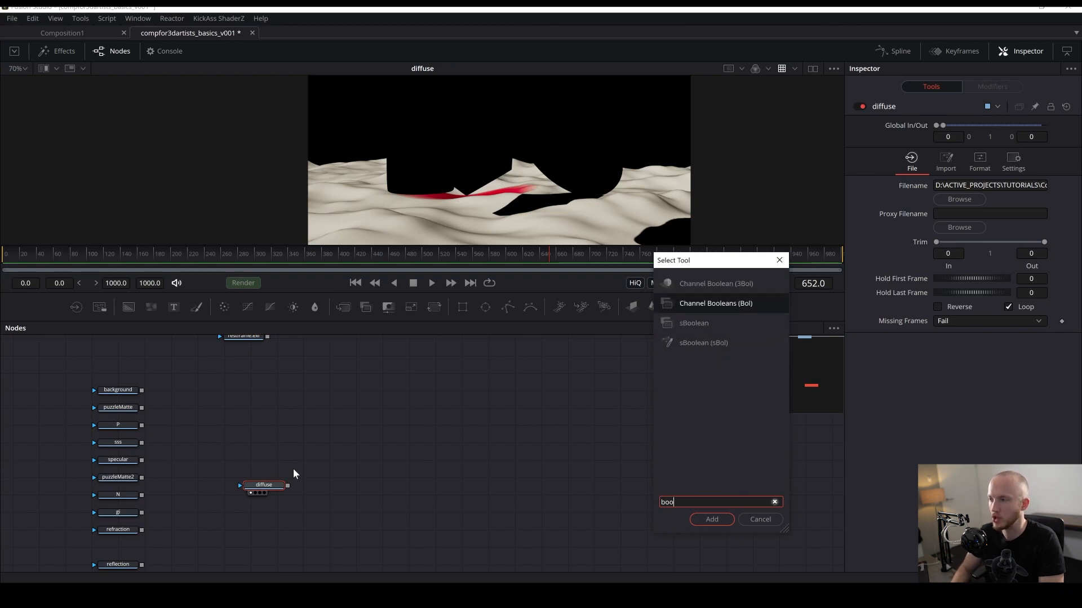
key(Return)
key(ctrl+s)
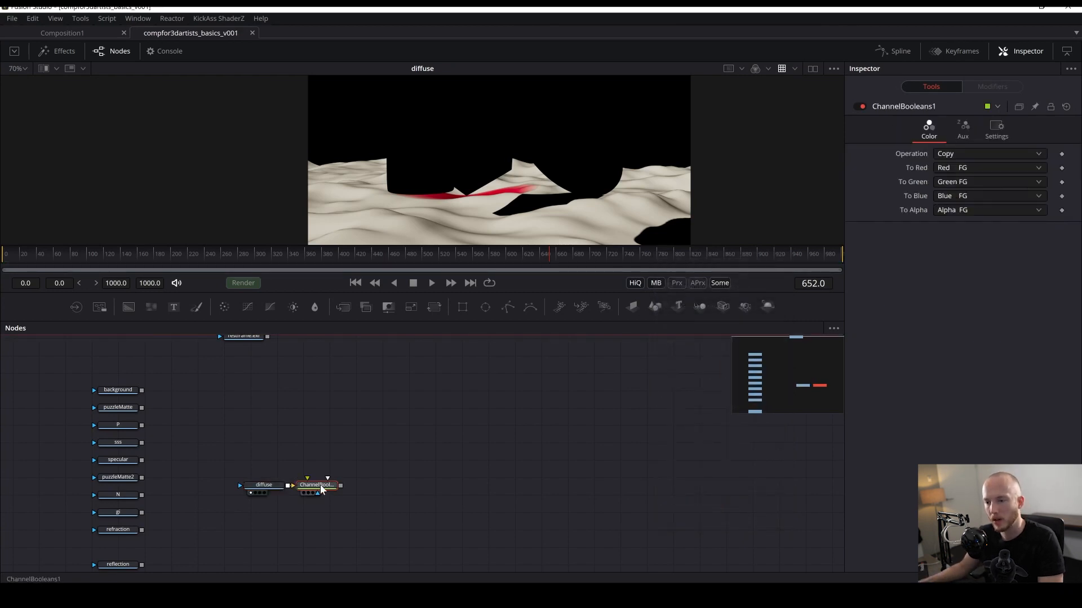
mouse_move(322, 489)
mouse_down()
mouse_move(363, 488)
mouse_move(344, 489)
mouse_up()
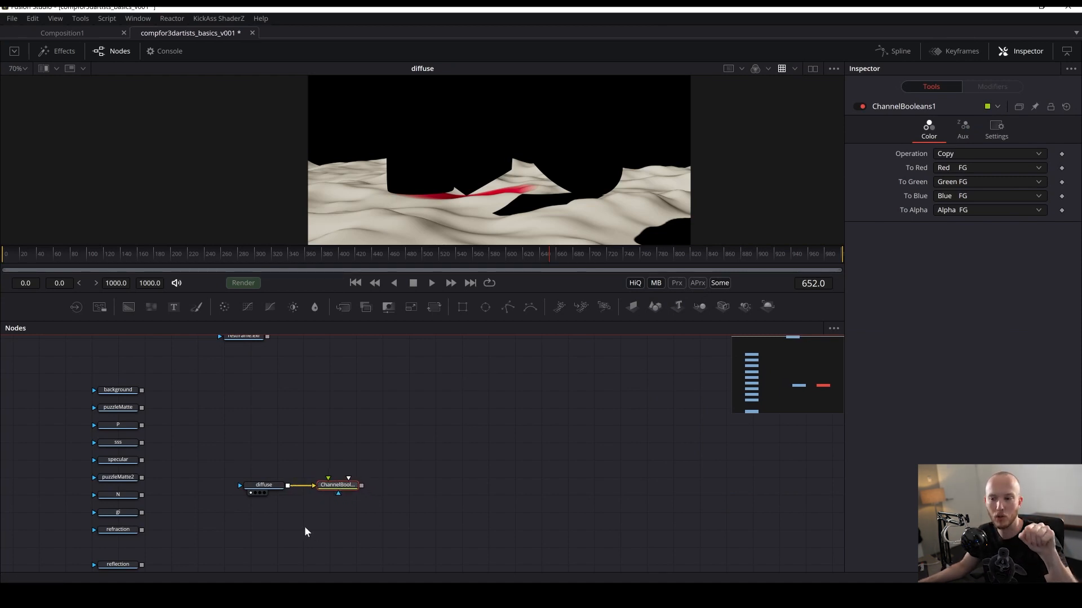
- Switch to the dual viewer and show the Channel Booleans output in the second viewer beside the diffuse pass
click(333, 409)
drag(335, 412, 285, 391)
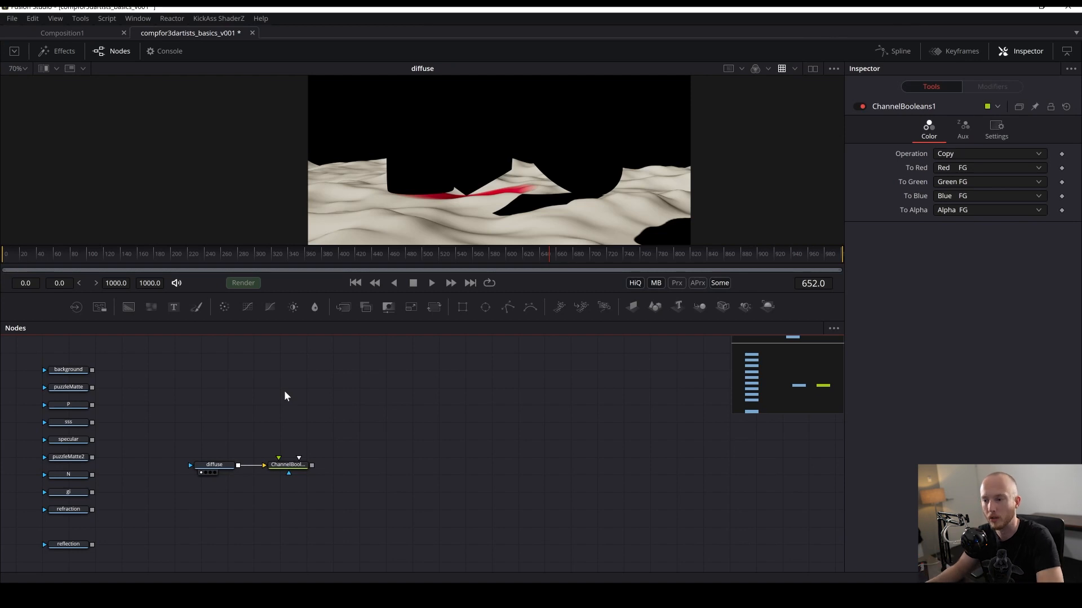
drag(183, 432, 266, 439)
key(ctrl+s)
click(316, 474)
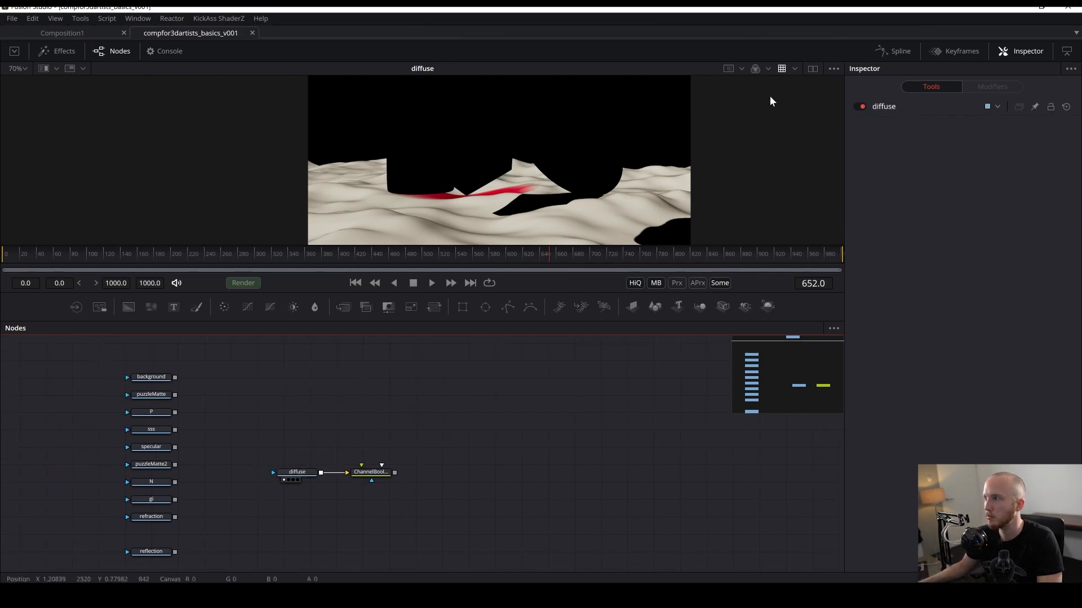
click(812, 68)
drag(445, 429, 431, 451)
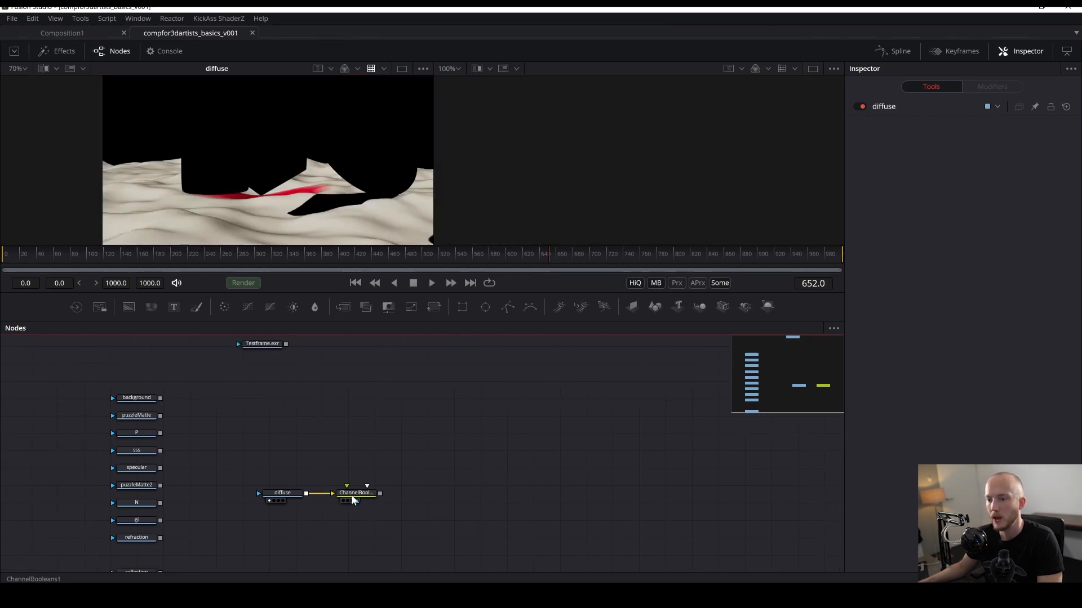
drag(352, 496, 618, 208)
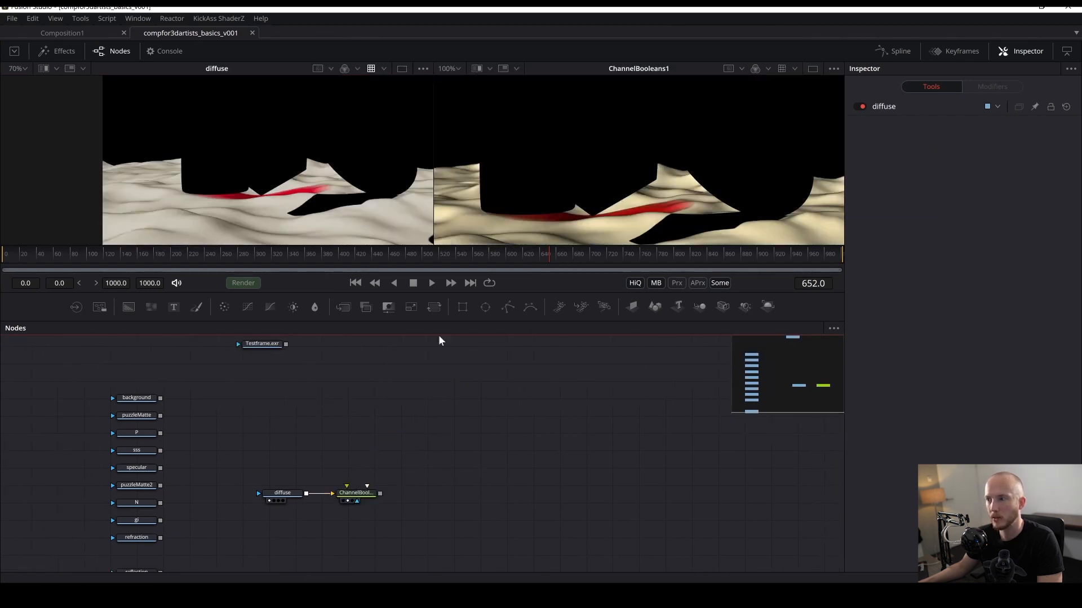
scroll(268, 184, down, 2)
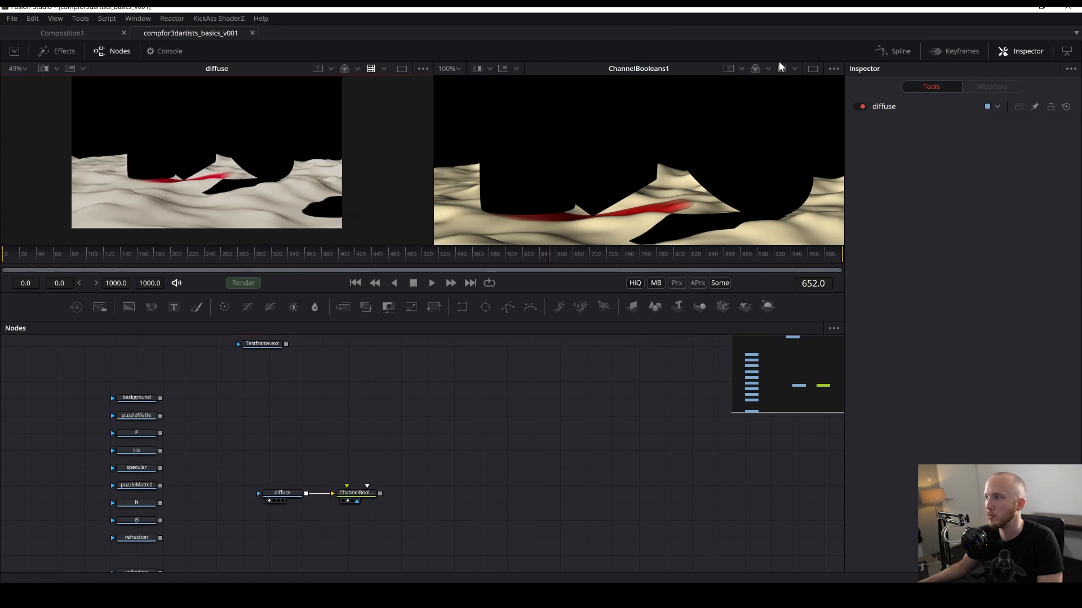
- Apply an OCIO ColorSpace view LUT to the second viewer with source ACES - ACEScg and output Output - Rec.709
click(794, 69)
click(811, 116)
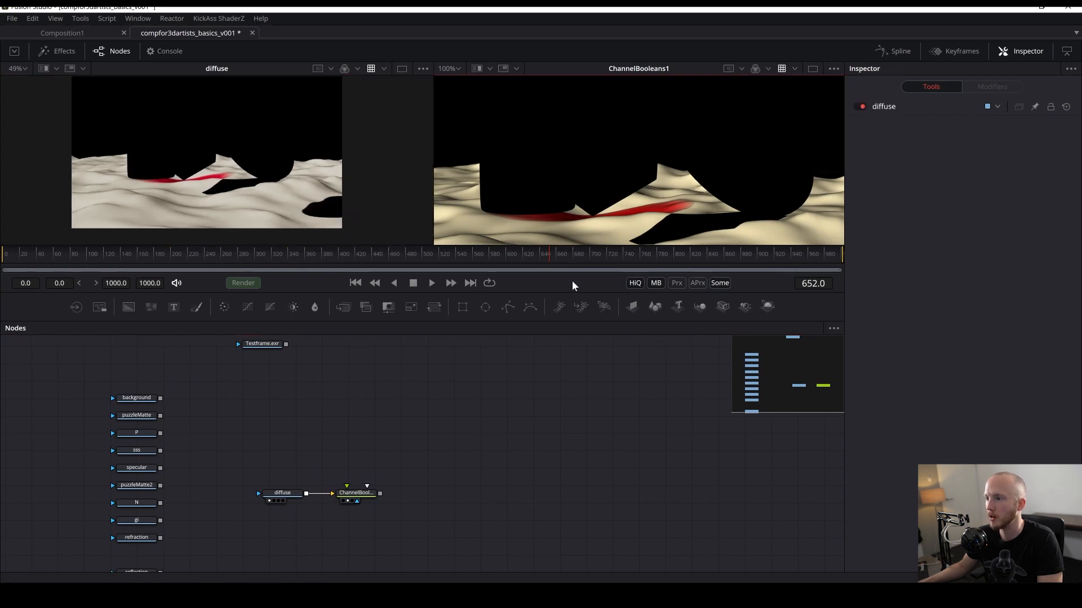
click(794, 70)
click(798, 168)
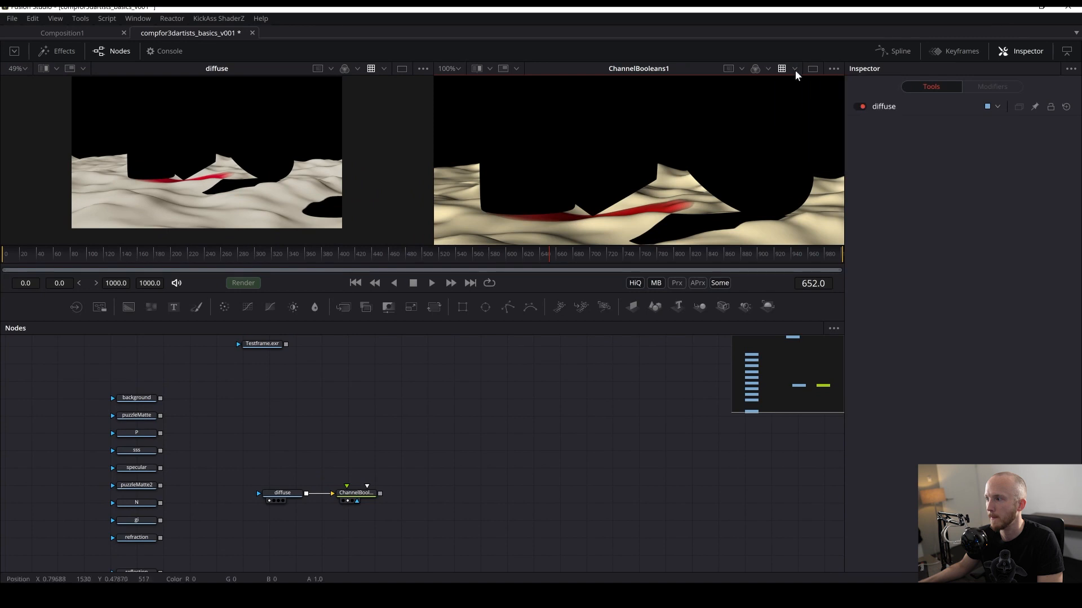
click(795, 70)
click(804, 165)
click(546, 329)
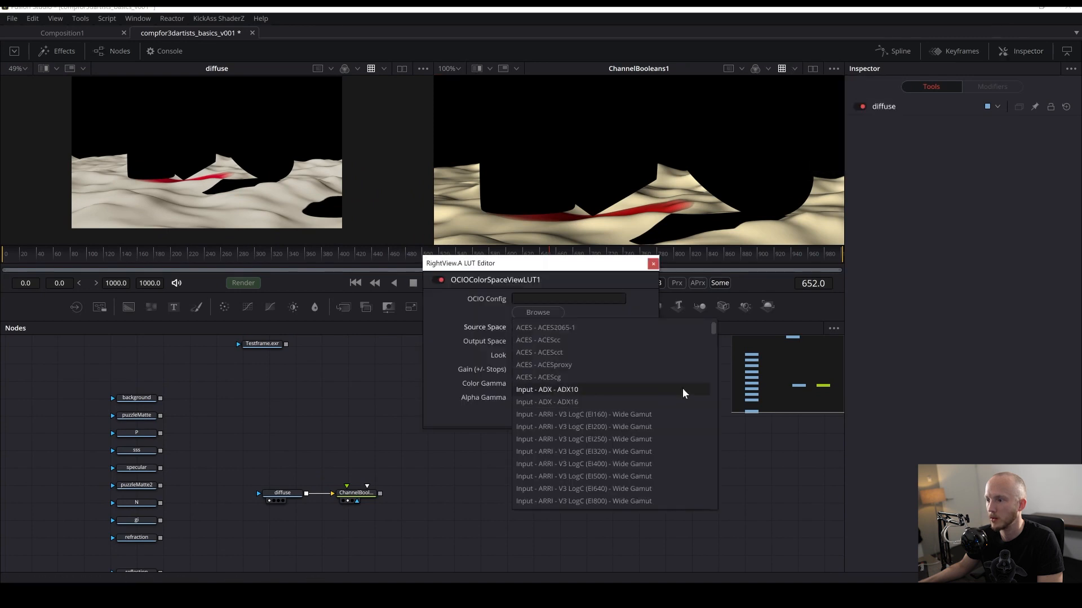
click(557, 377)
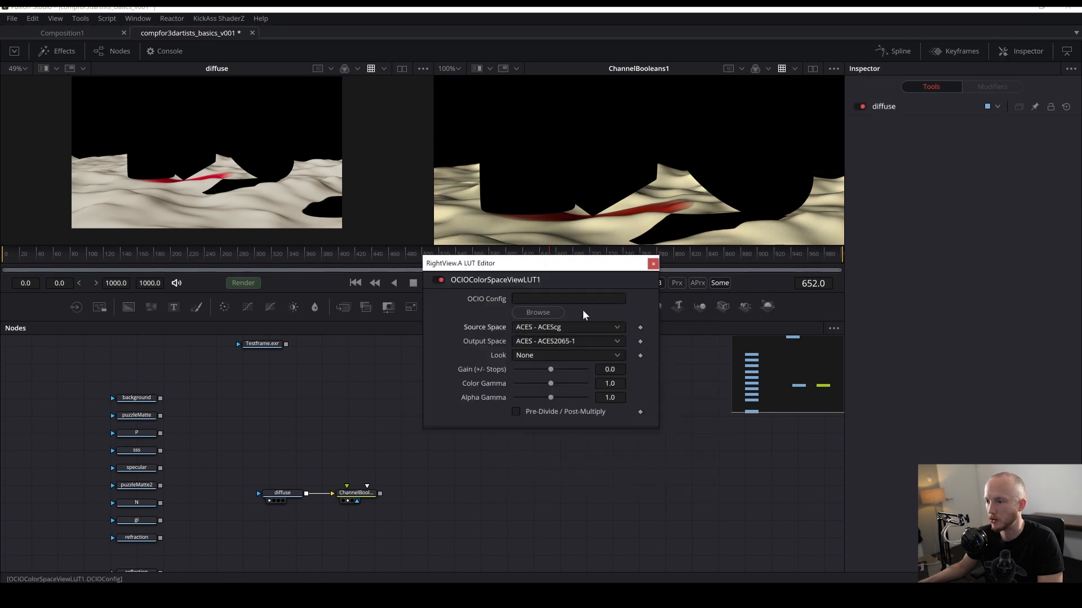
click(567, 342)
drag(716, 345, 708, 392)
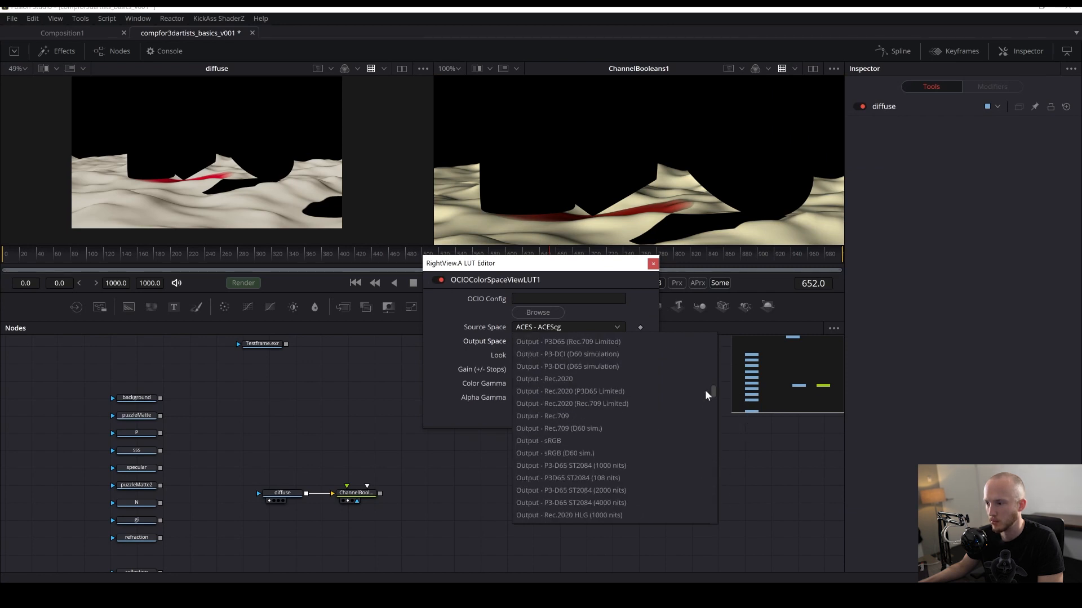
click(564, 422)
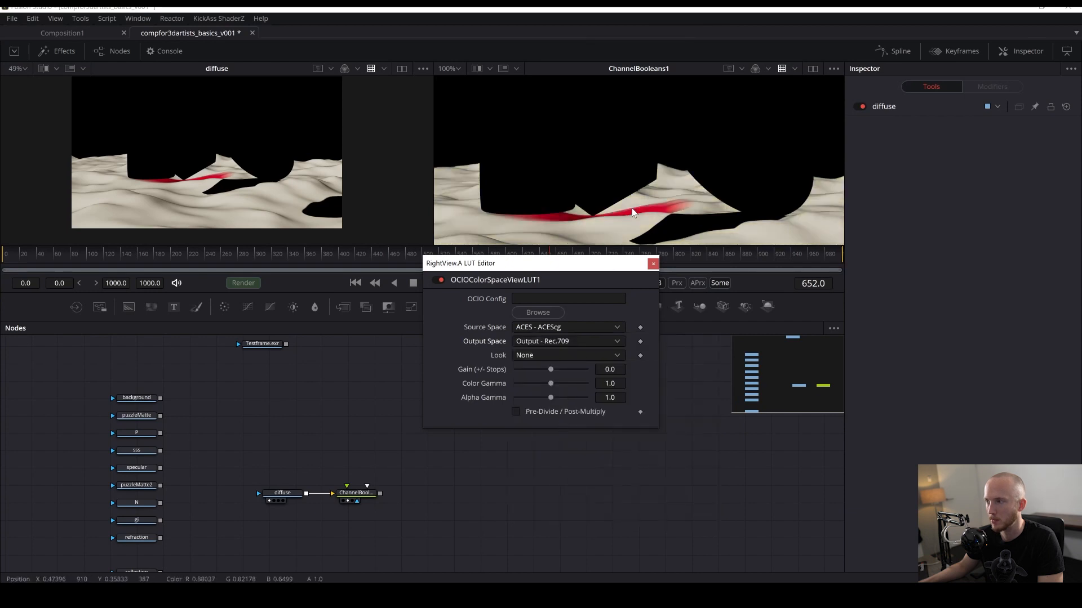
- Close the LUT editor, enlarge the viewer area above the node graph, and save the composition
click(653, 264)
drag(149, 175, 165, 202)
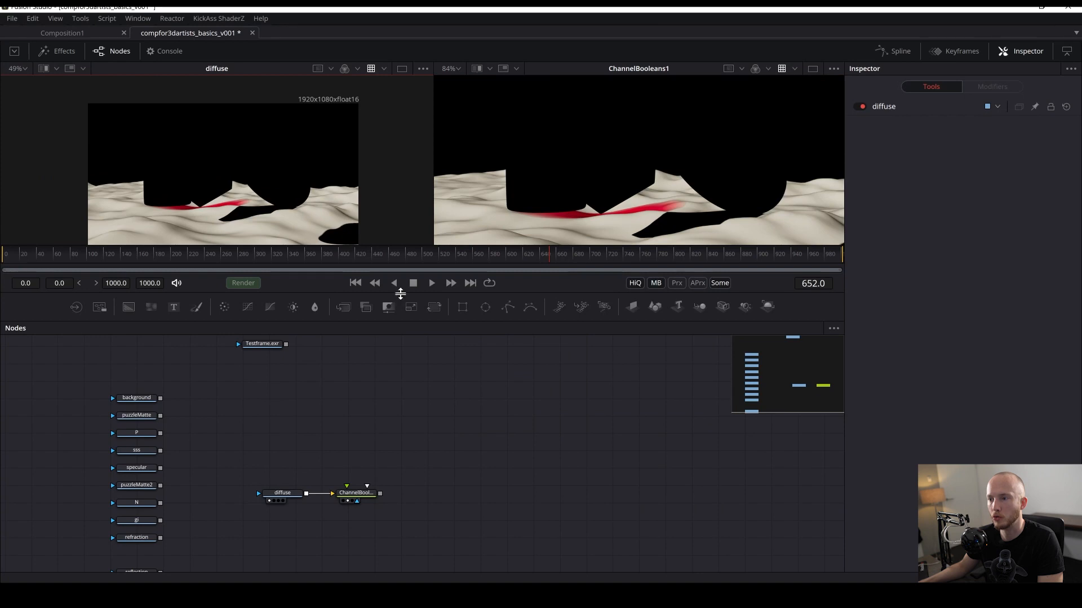
drag(403, 297, 411, 330)
drag(488, 501, 513, 462)
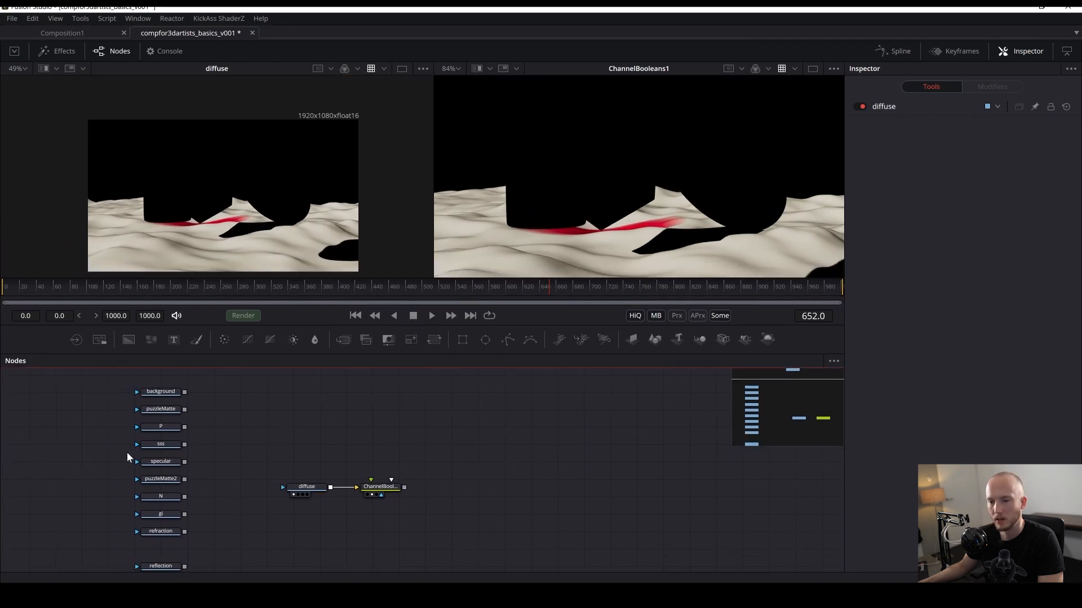
key(ctrl+s)
- Move the specular Loader beside the Channel Booleans node and connect it as the foreground input
drag(159, 466, 356, 447)
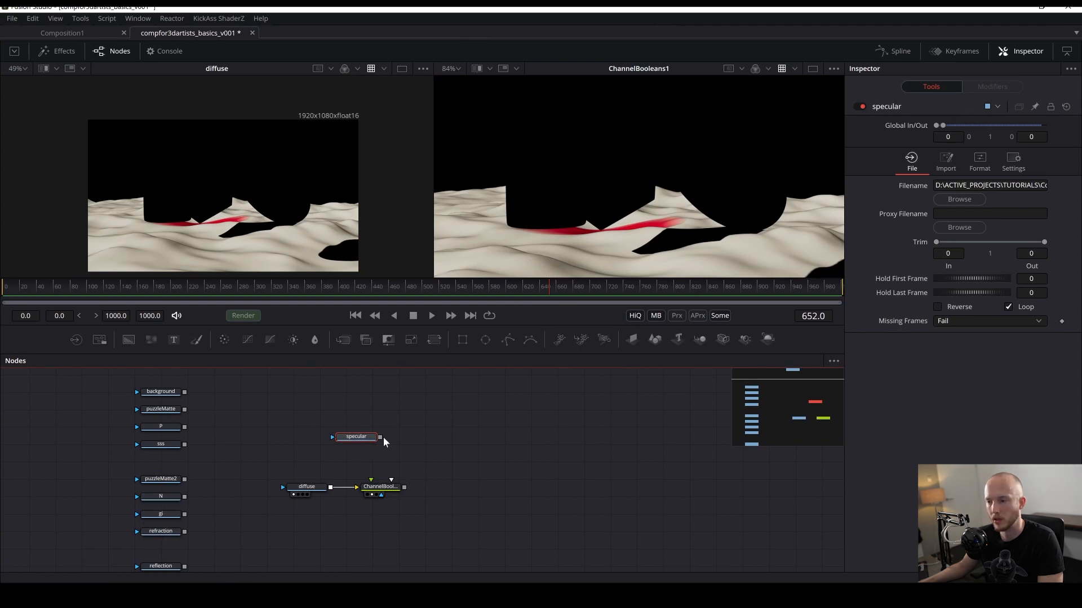
drag(380, 438, 383, 495)
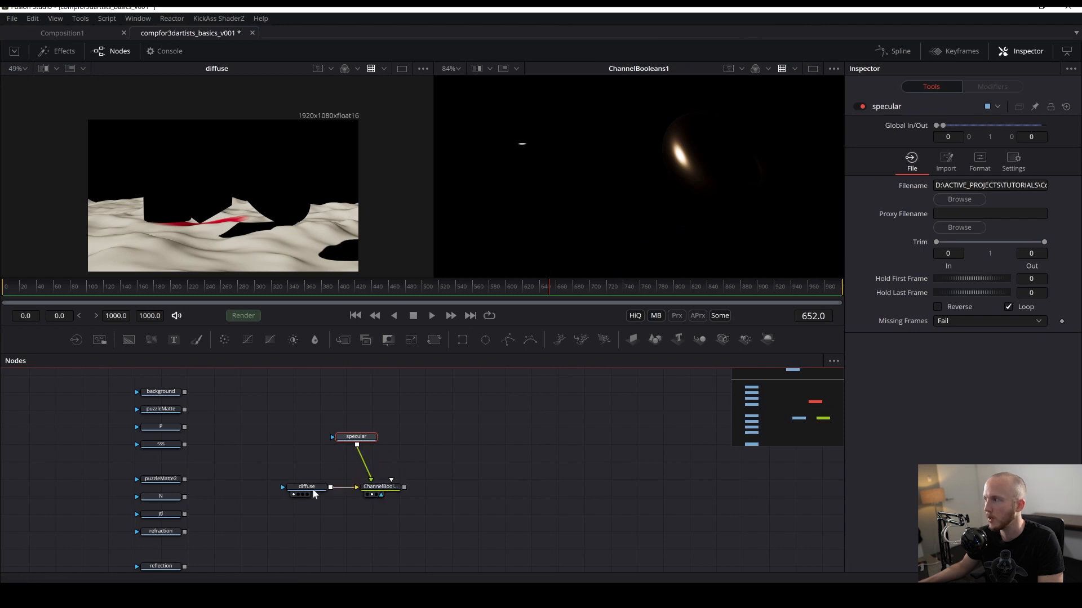
- Set the Channel Booleans operation to Add and its To Alpha channel to Do Nothing
click(382, 484)
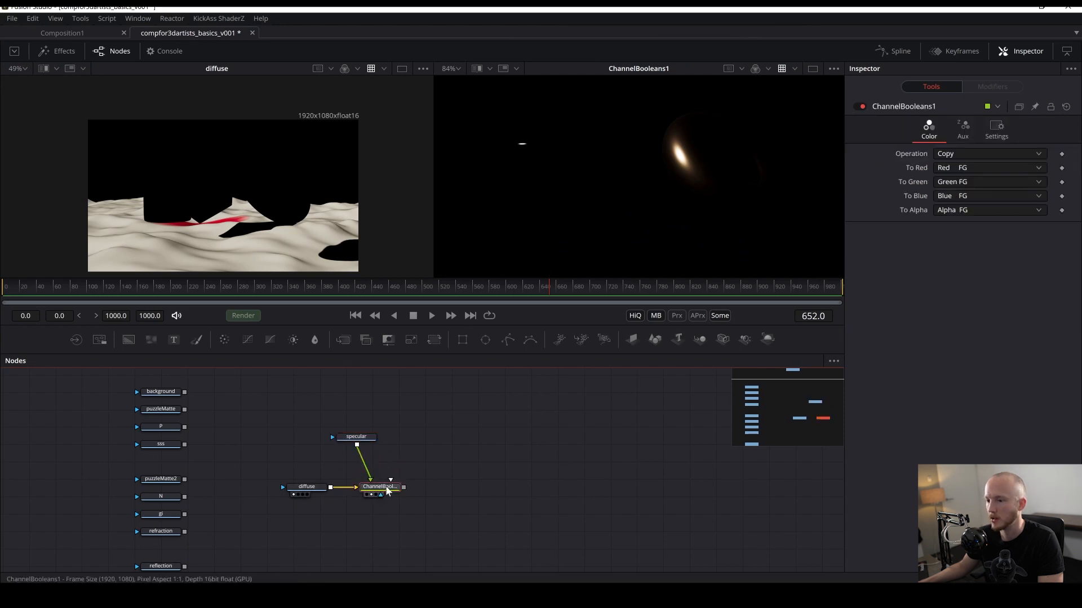
click(980, 154)
click(956, 168)
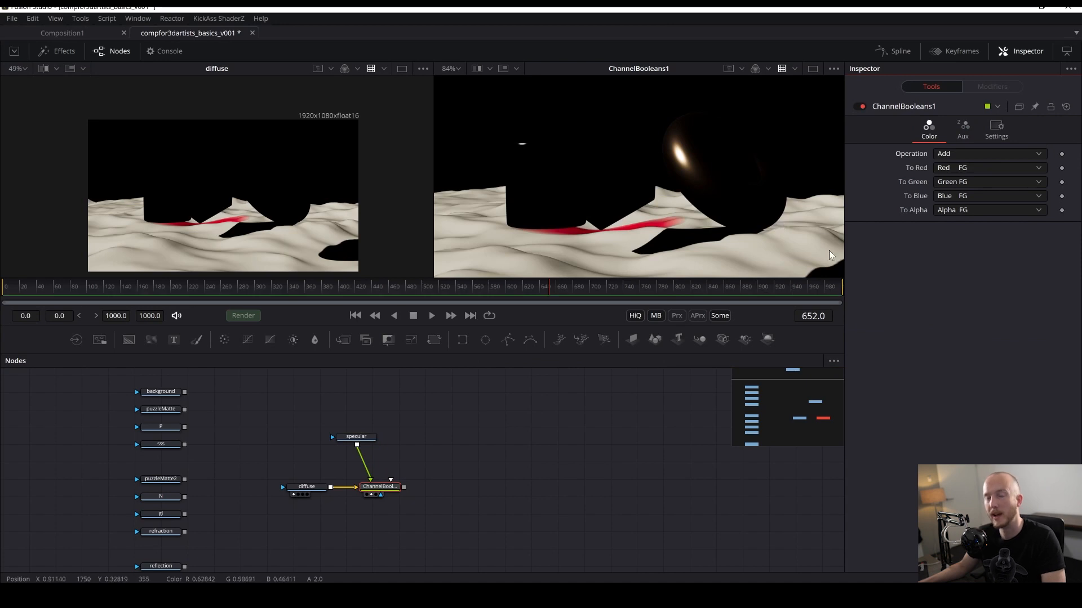
click(957, 210)
click(961, 222)
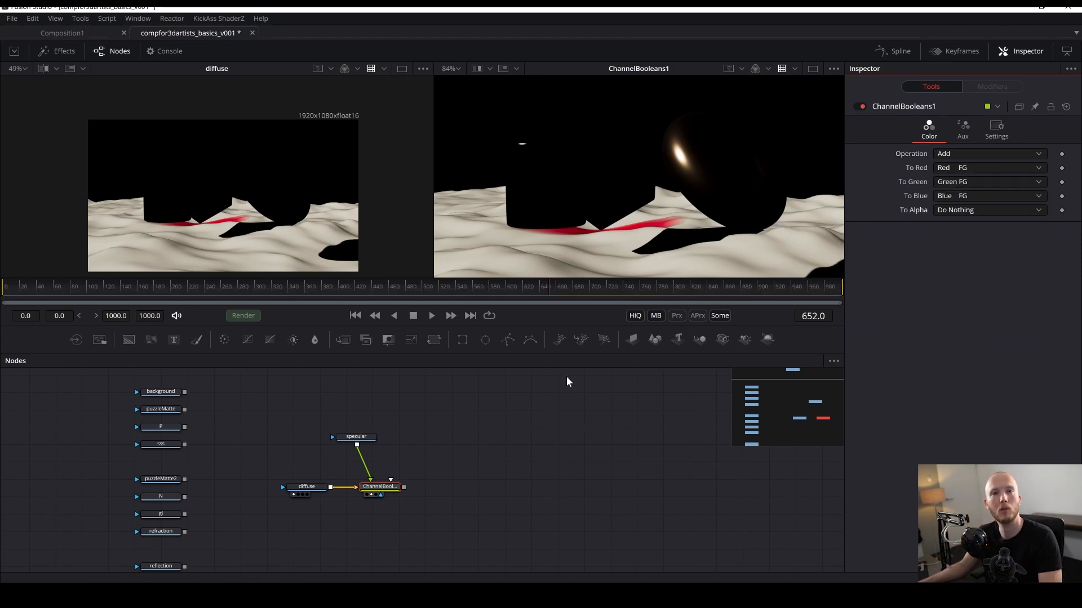
- Show the specular pass in the first viewer
drag(474, 479, 440, 462)
click(409, 446)
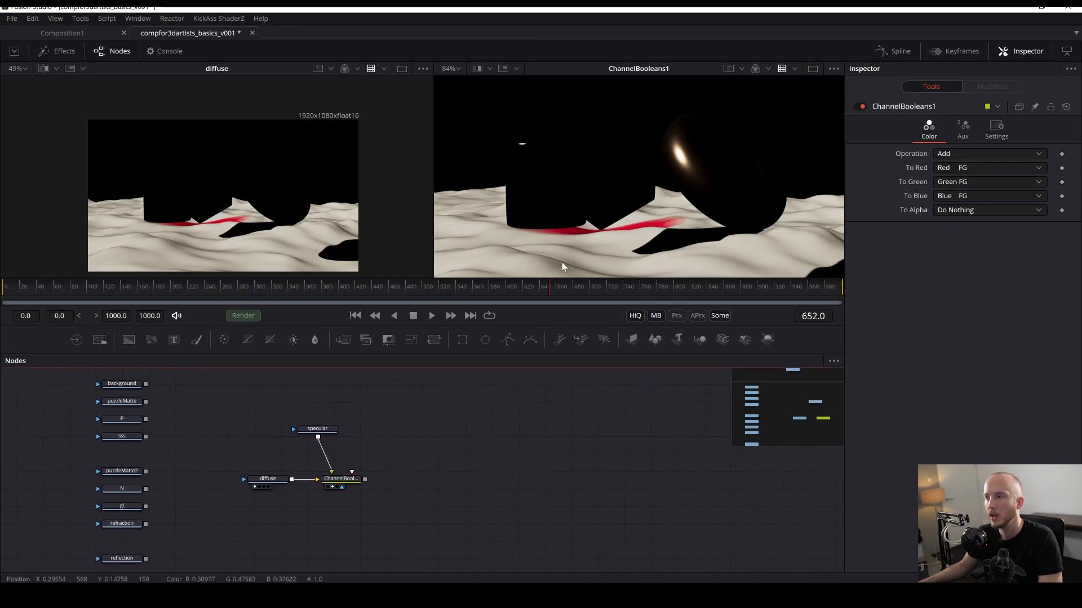
scroll(650, 200, down, 2)
click(322, 430)
key(1)
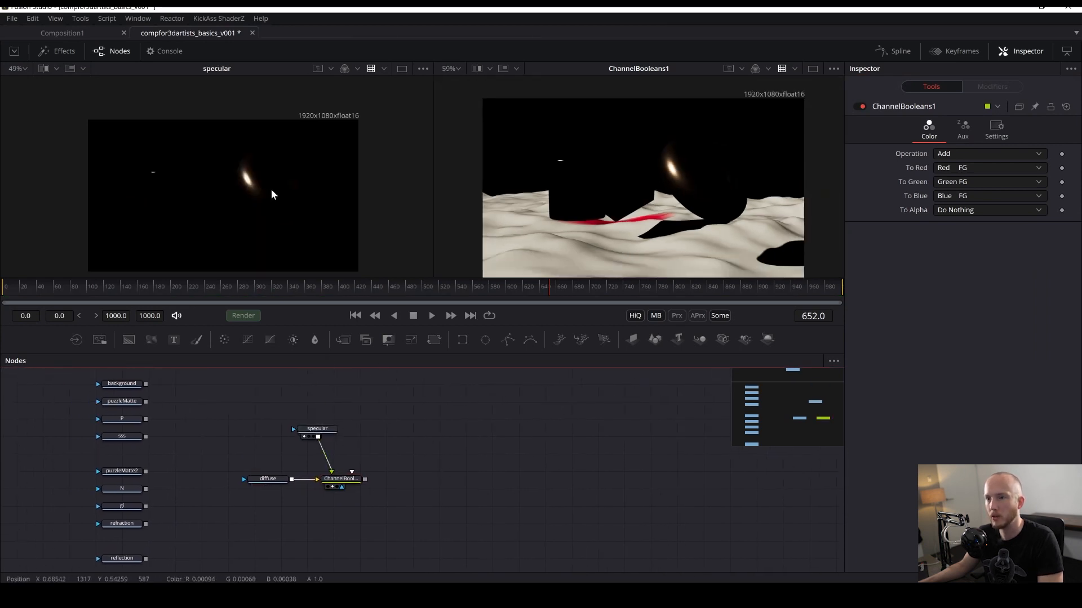
- Display the Channel Booleans output in the second viewer and save the composition
drag(340, 478, 507, 250)
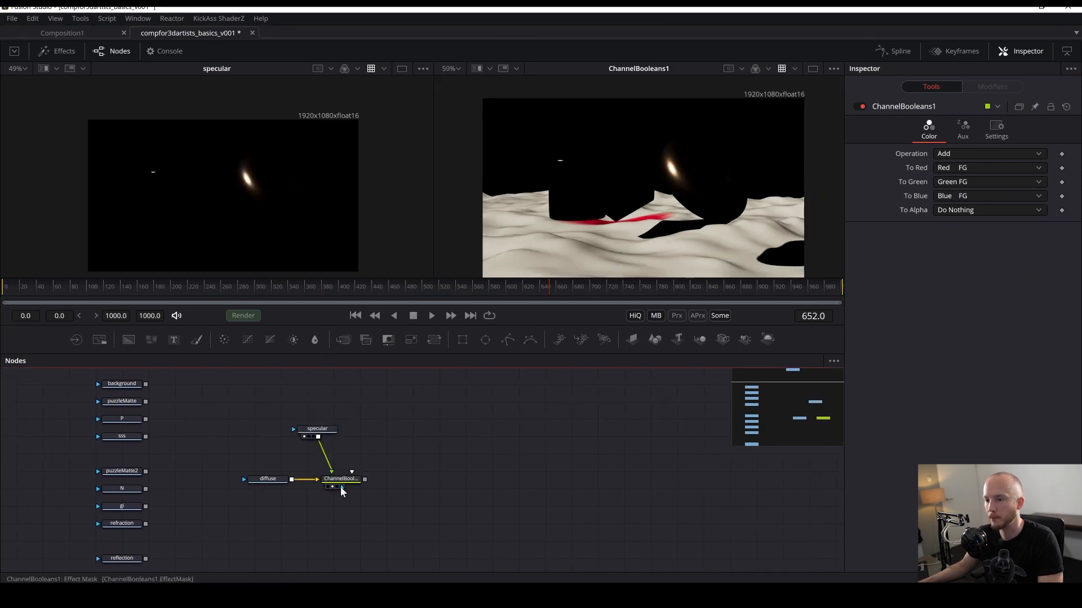
drag(340, 482, 641, 232)
drag(410, 537, 407, 498)
key(ctrl+s)
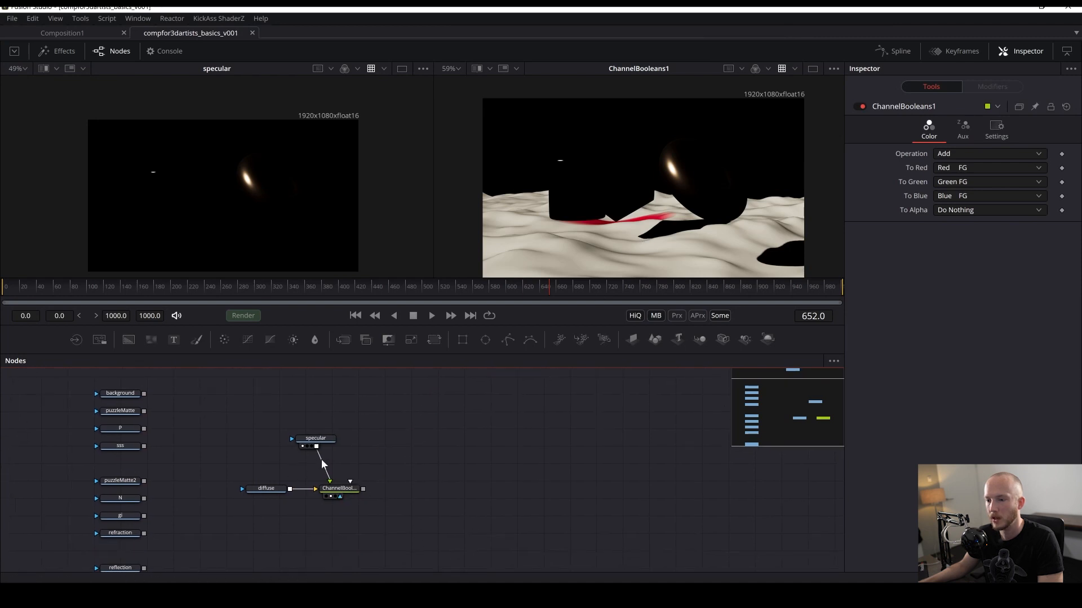
- Duplicate the Channel Booleans node and chain the copy after the first one
click(336, 493)
key(ctrl+c)
key(ctrl+v)
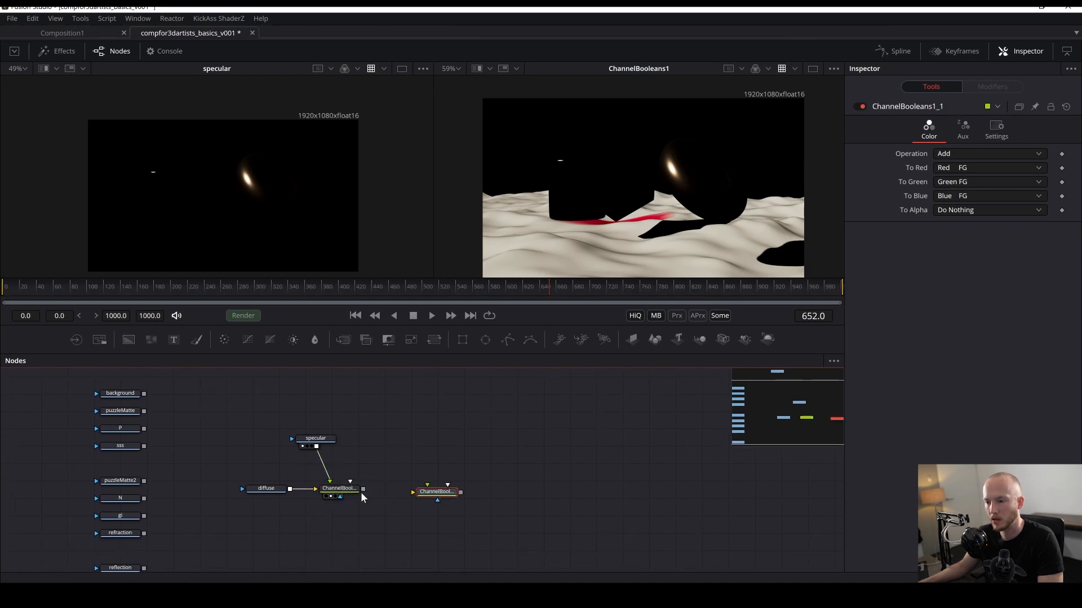
drag(362, 489, 424, 498)
drag(420, 491, 418, 490)
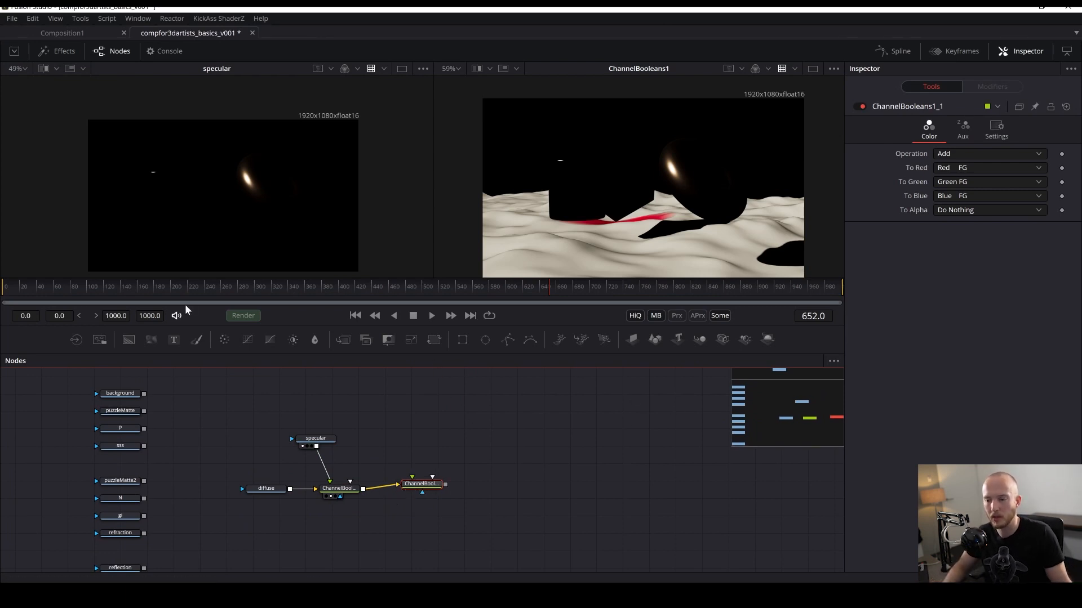
mouse_move(392, 486)
mouse_down()
mouse_move(366, 484)
mouse_move(403, 487)
mouse_up()
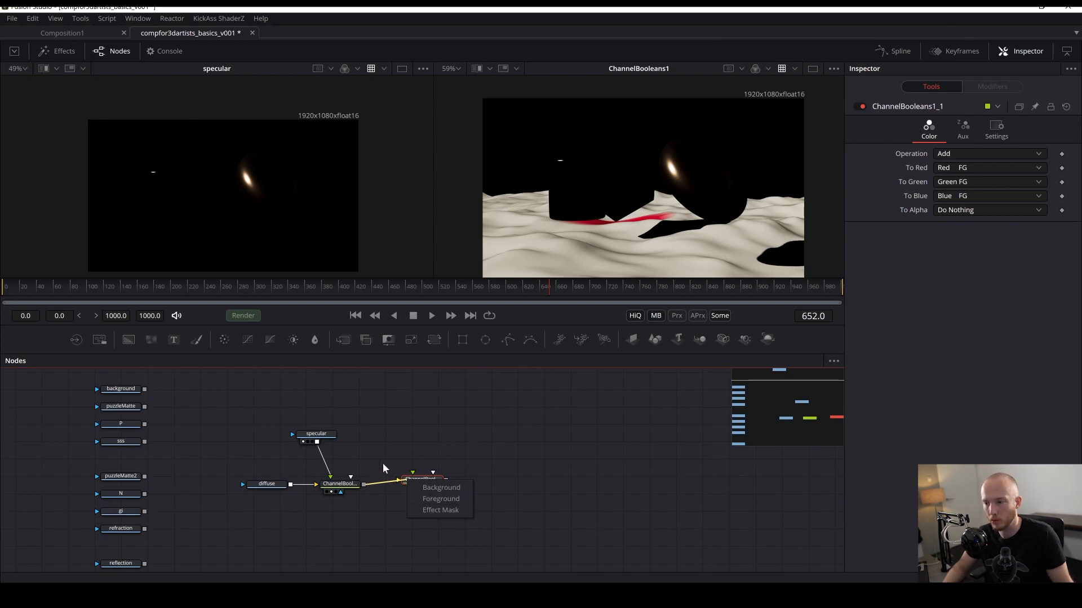
click(437, 499)
- Connect the refraction Loader as the foreground of the second Channel Booleans node, view the result, and save
drag(126, 534, 431, 437)
key(1)
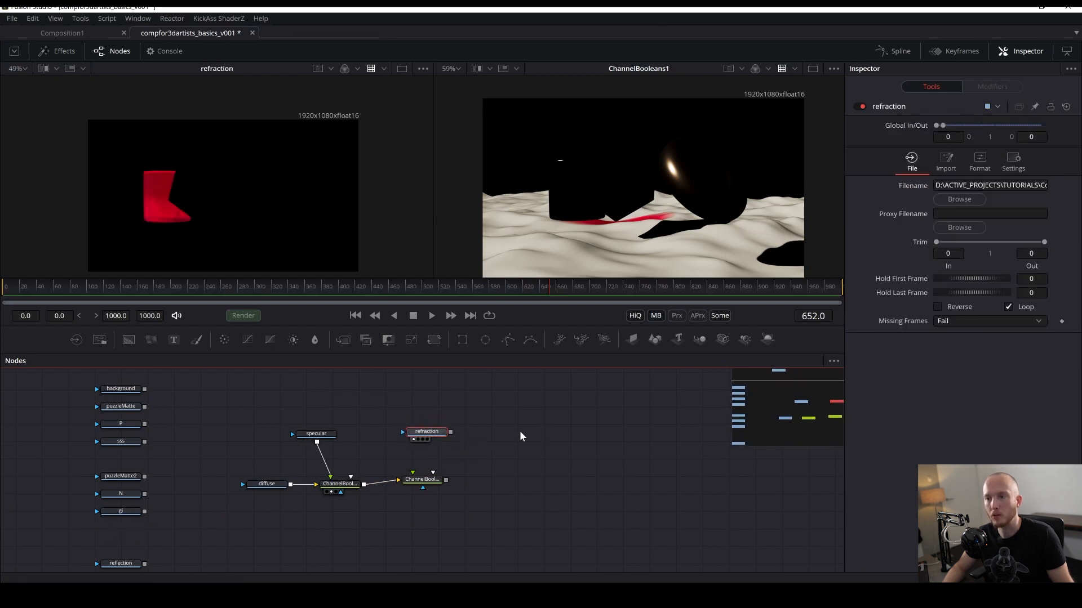
drag(427, 439, 549, 226)
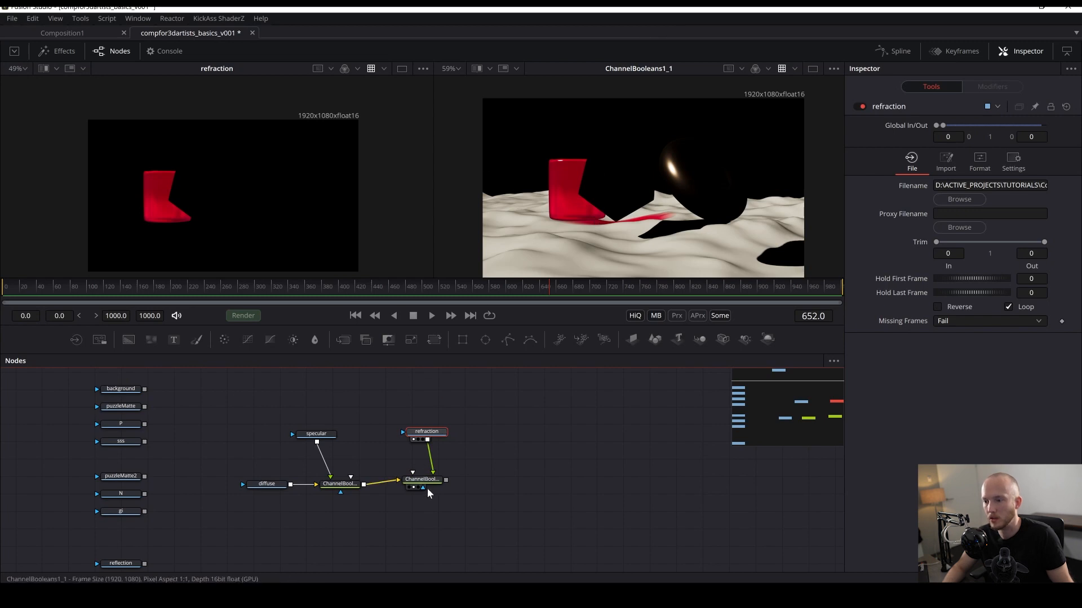
drag(428, 493, 433, 500)
drag(426, 432, 416, 430)
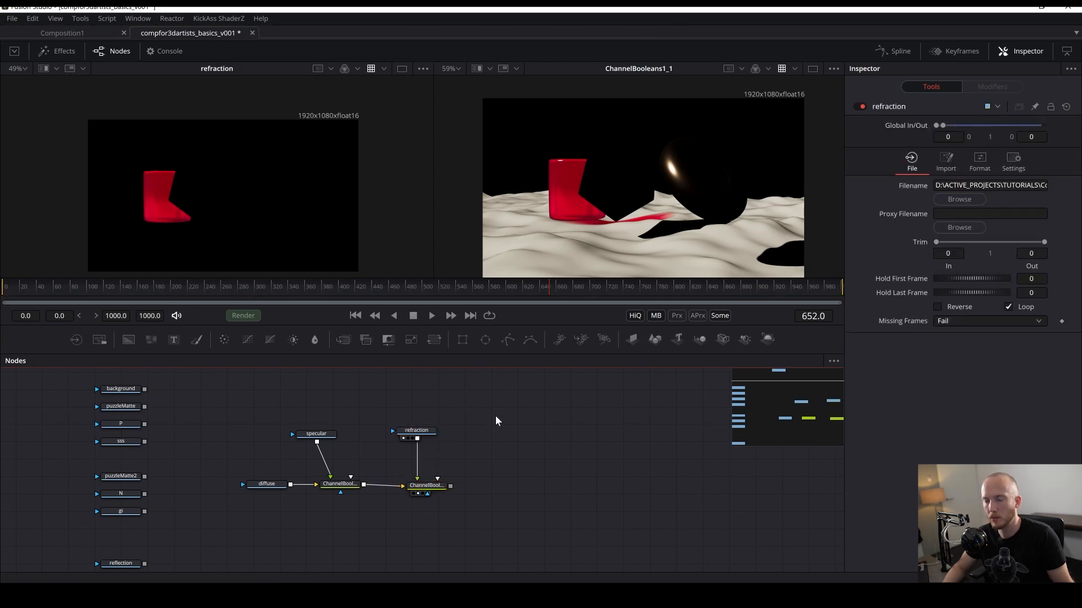
key(ctrl+s)
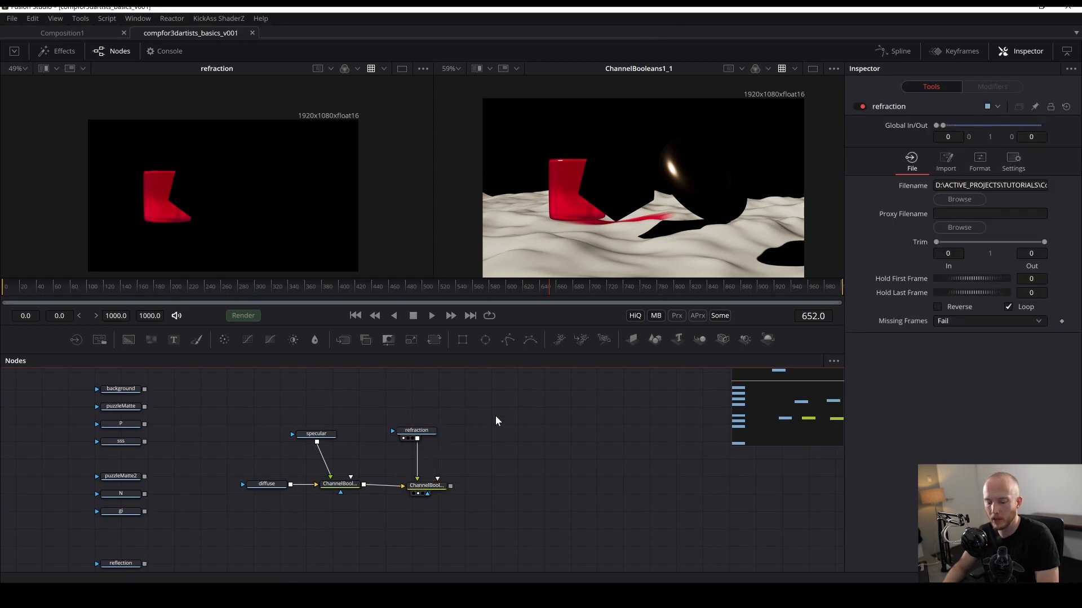
- Arrange the nodes to the grid and tidy the layout of the Channel Booleans chain
right_click(536, 409)
mouse_move(566, 443)
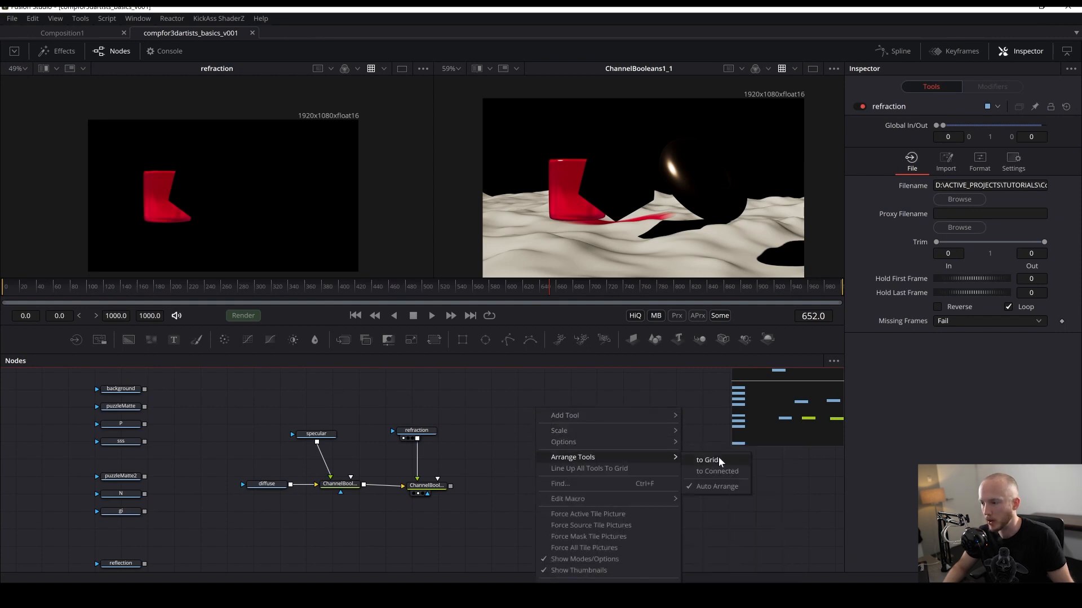
click(708, 461)
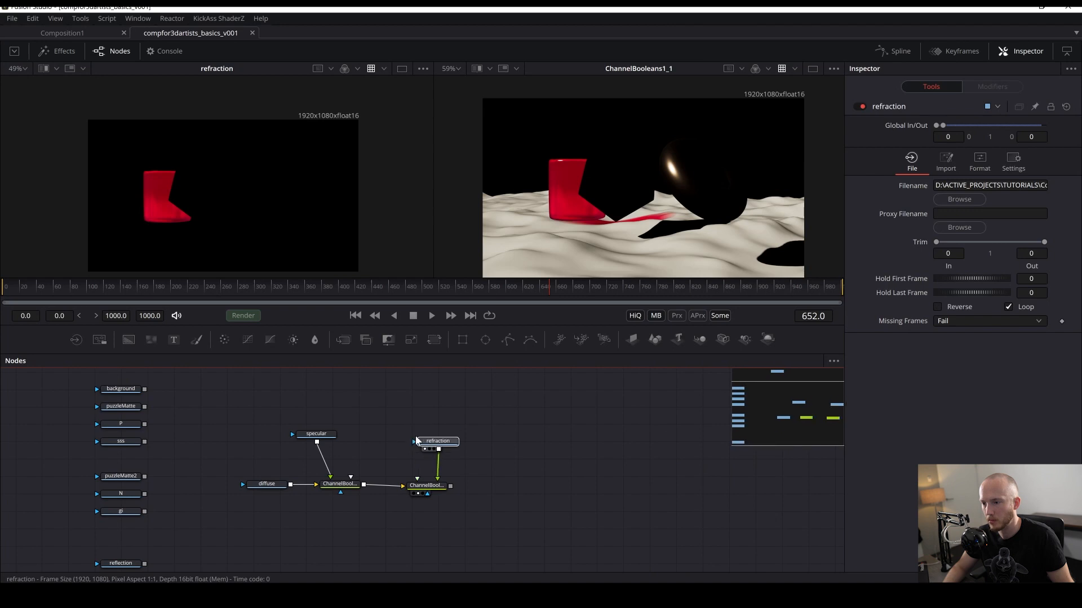
drag(442, 492, 453, 482)
drag(316, 434, 332, 441)
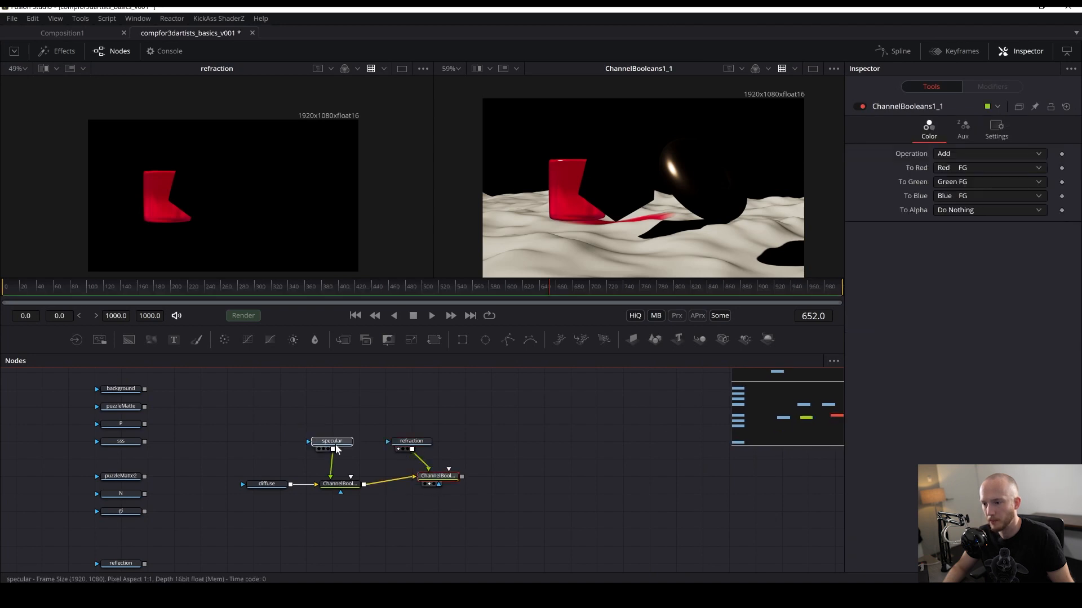
drag(344, 484, 337, 476)
drag(265, 486, 252, 478)
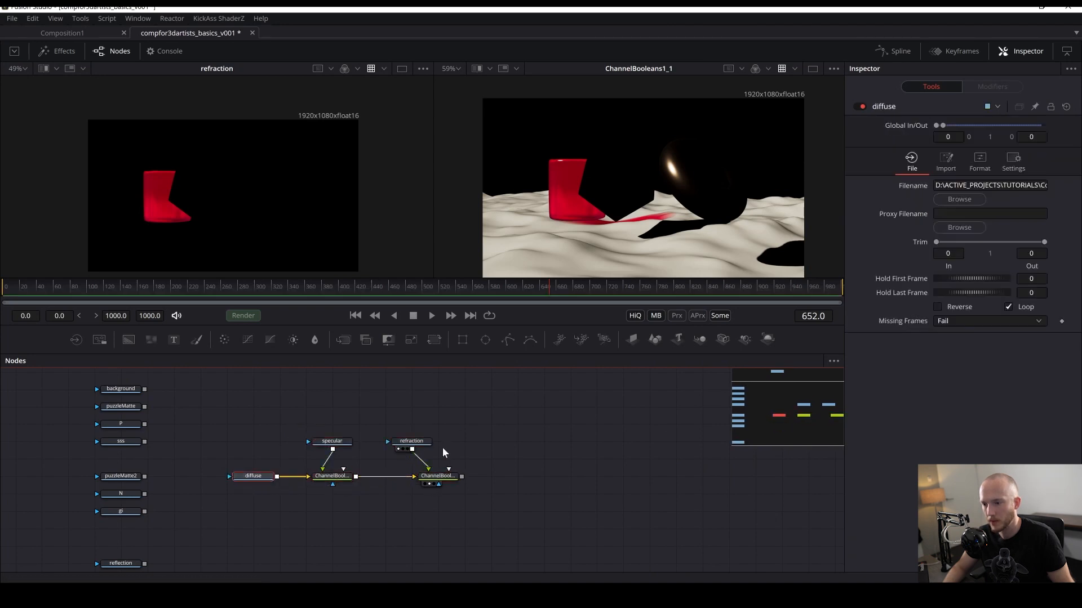
drag(403, 444, 429, 444)
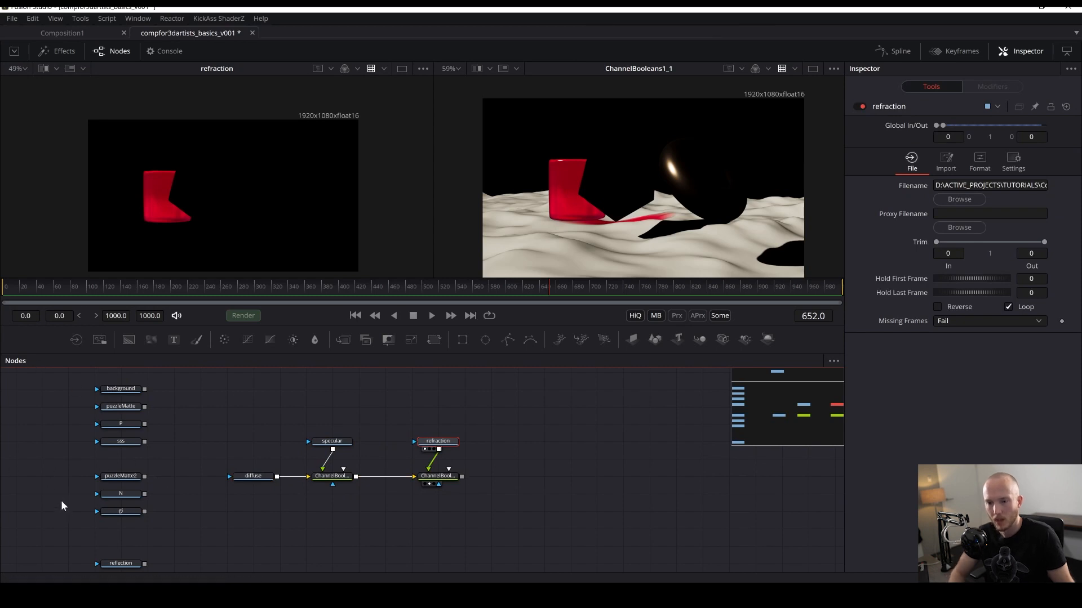
- Paste a third Channel Booleans node after the second and connect the gi Loader as its foreground
click(116, 512)
drag(124, 512, 496, 425)
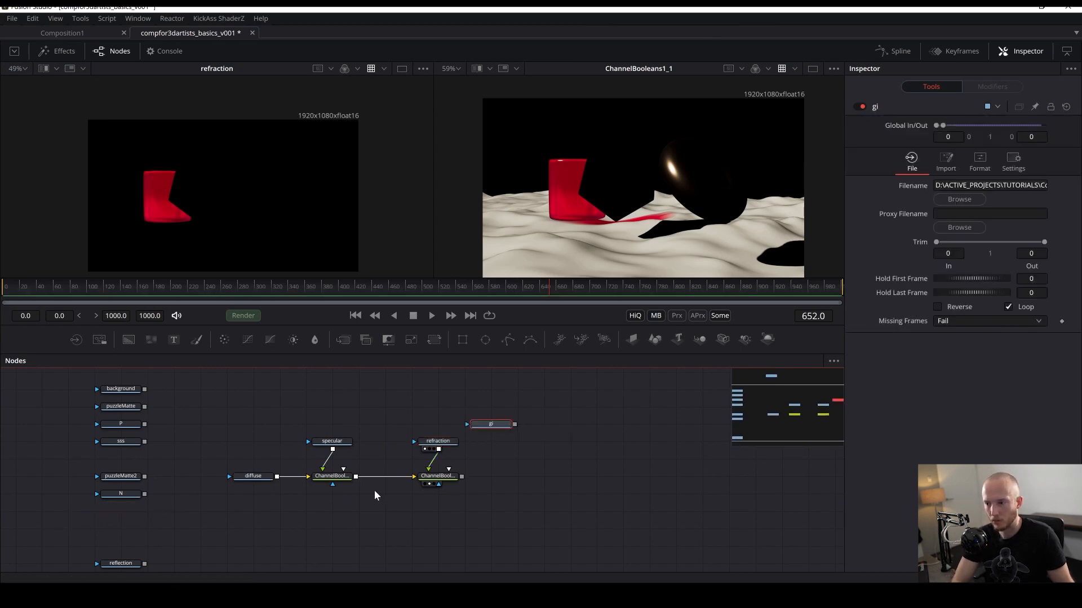
click(437, 477)
key(ctrl+v)
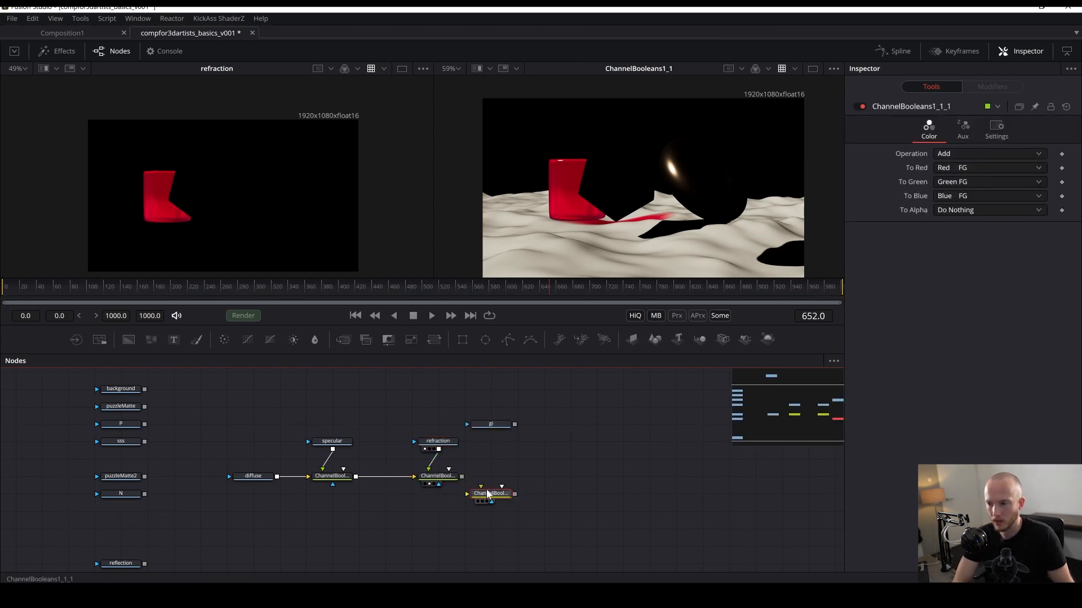
drag(488, 493, 542, 476)
drag(462, 477, 498, 478)
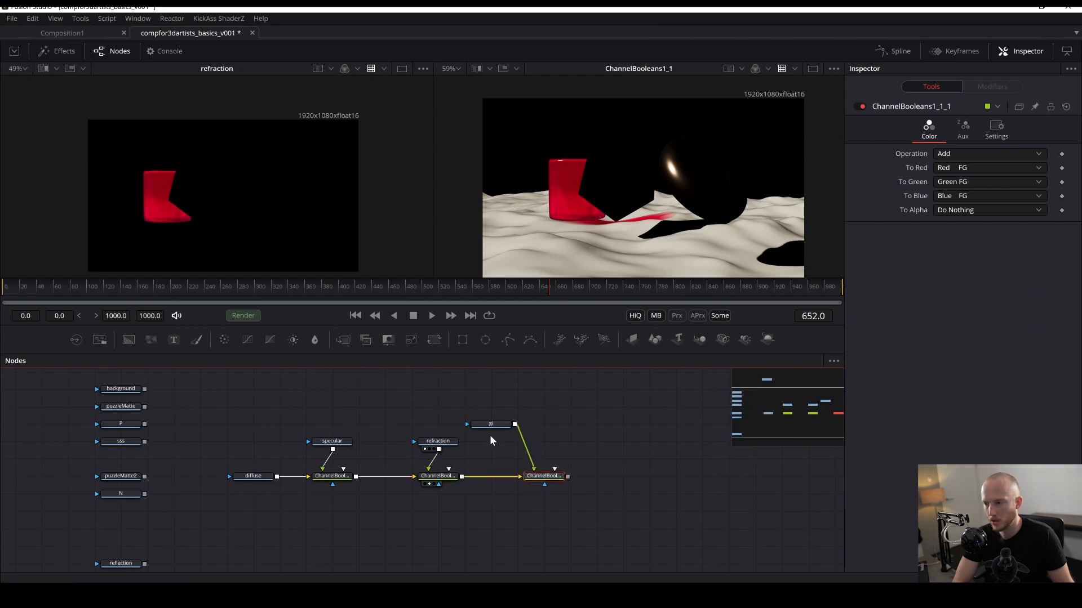
drag(491, 424, 517, 441)
drag(618, 272, 619, 266)
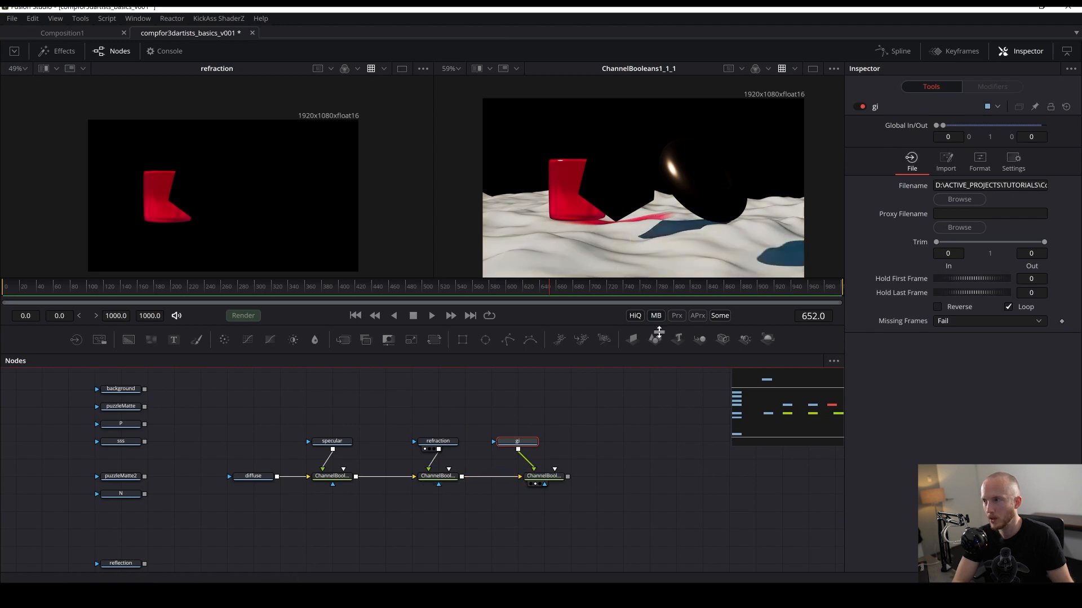
- Add a fourth Channel Booleans node after the gi one and connect the reflection Loader as its foreground
drag(657, 371, 463, 376)
drag(436, 490, 755, 454)
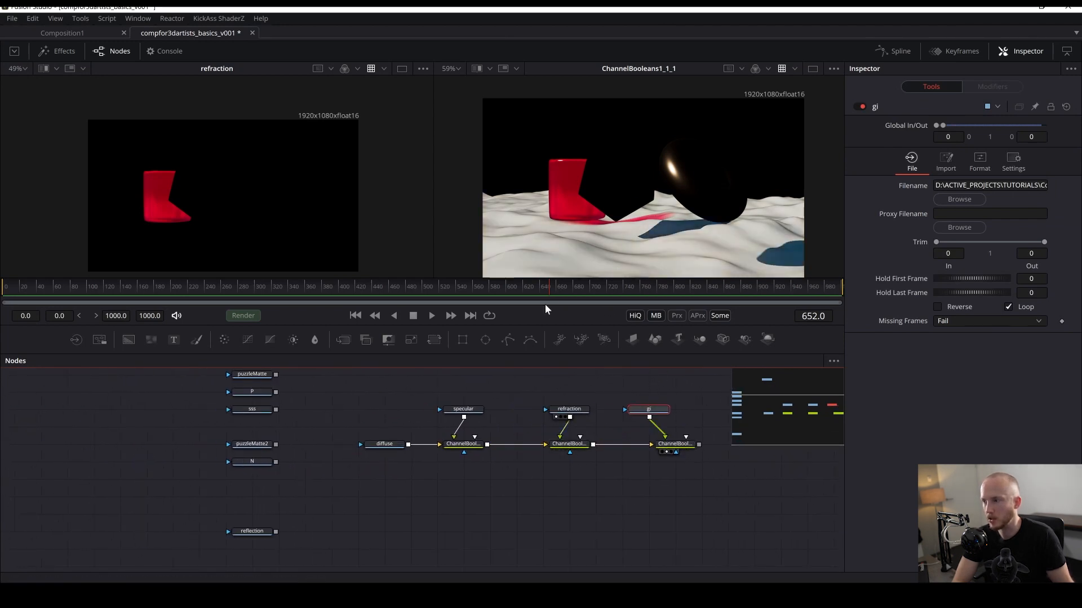
drag(184, 507, 316, 552)
mouse_move(249, 529)
mouse_down()
mouse_move(408, 493)
mouse_move(582, 433)
mouse_move(254, 524)
mouse_up()
drag(228, 527, 267, 543)
drag(265, 542, 635, 384)
drag(710, 445, 355, 502)
key(ctrl+c)
key(ctrl+v)
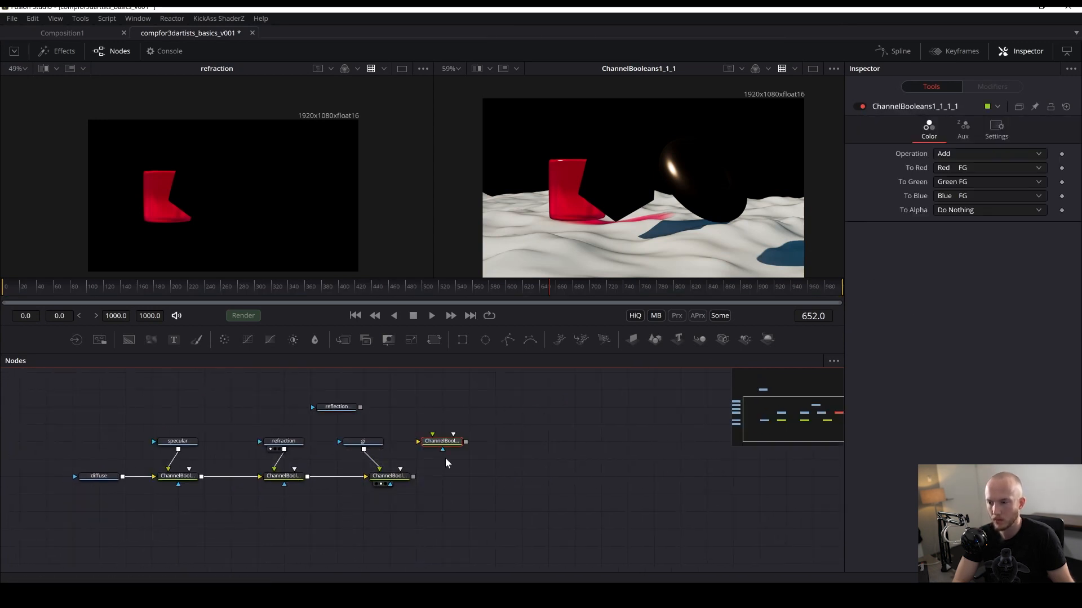
drag(443, 440, 460, 480)
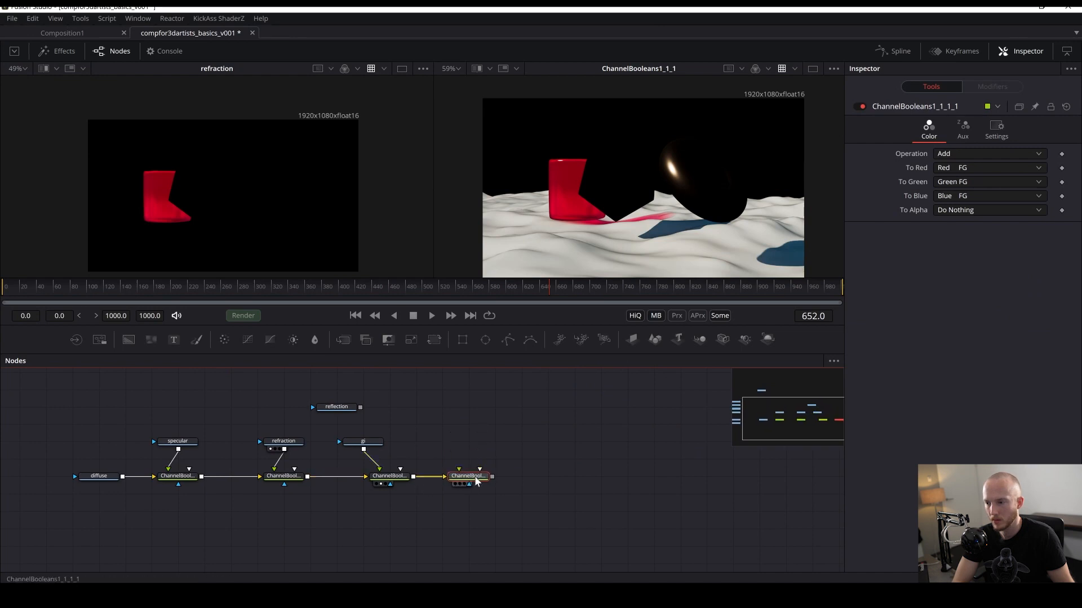
drag(355, 413, 458, 470)
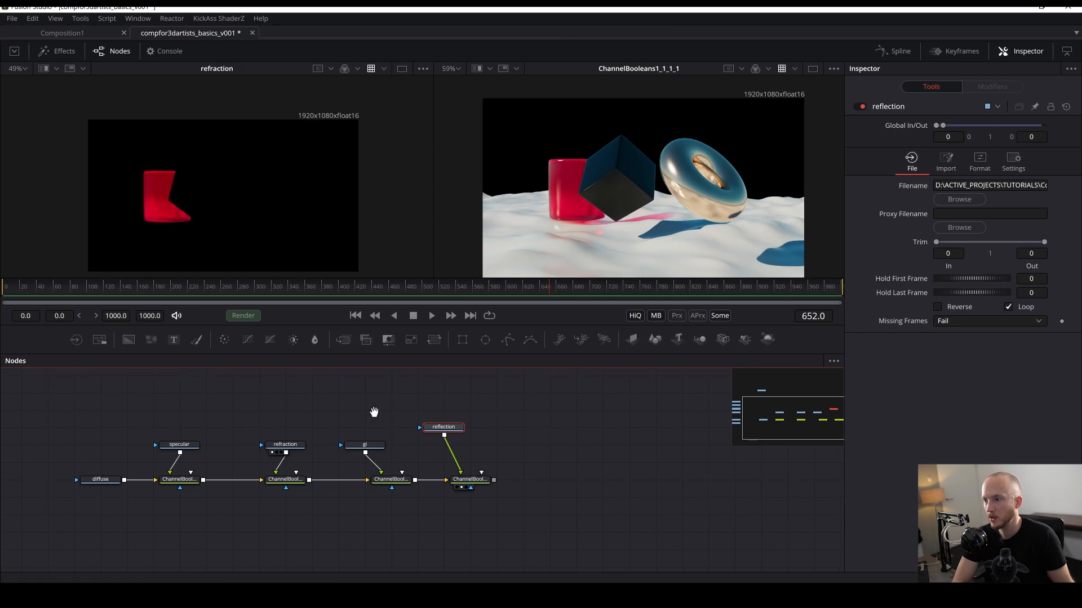
- Move the sss Loader beside the end of the Channel Booleans chain
drag(340, 442, 695, 430)
click(326, 434)
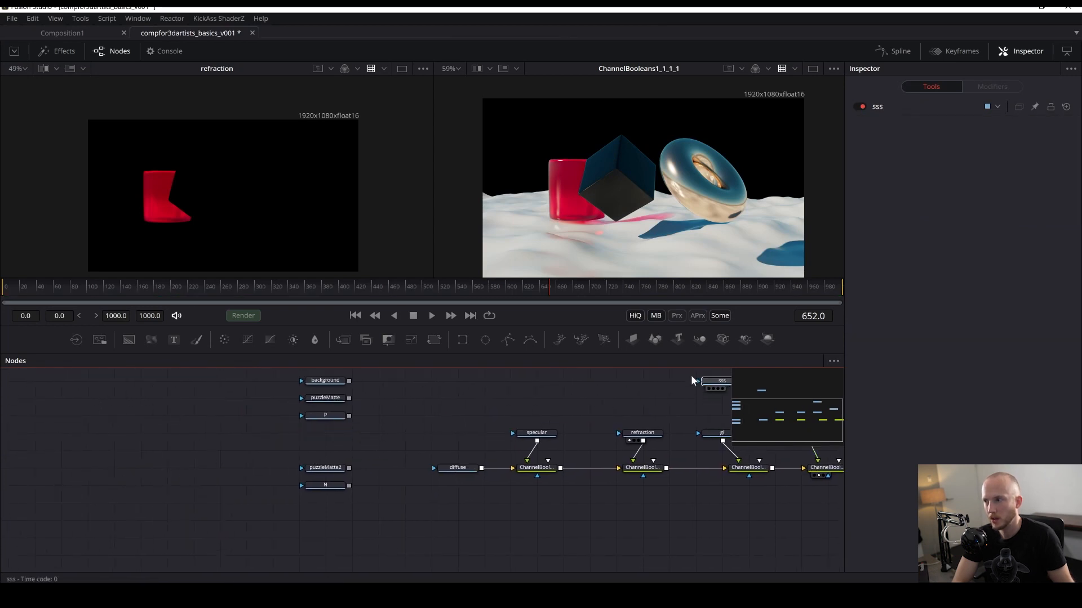
drag(615, 399, 434, 454)
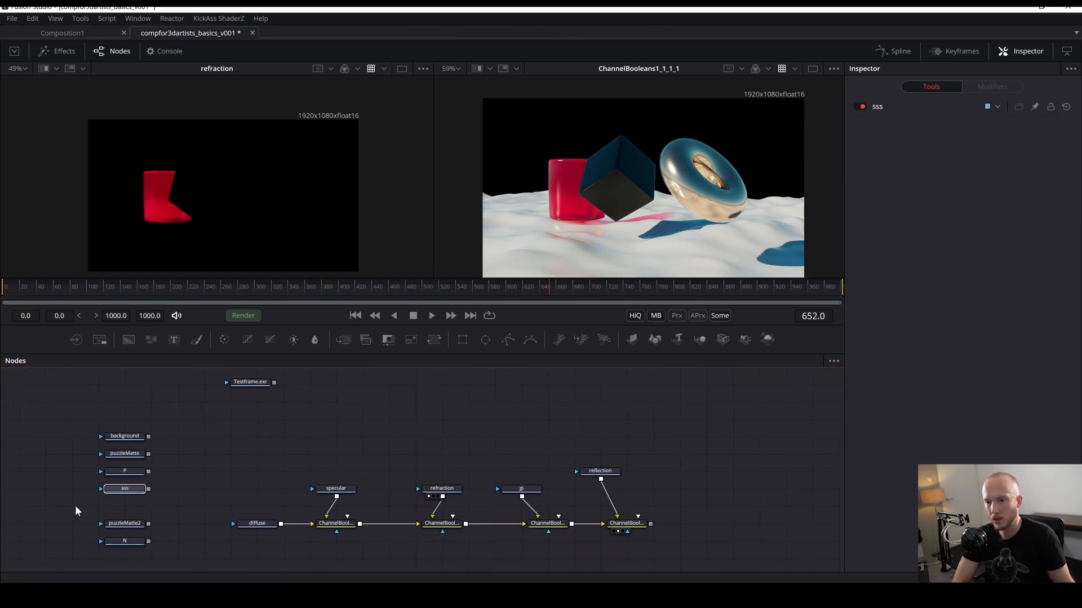
drag(119, 489, 780, 437)
drag(726, 467, 625, 463)
- Paste a fifth Channel Booleans node after the reflection one, connect the sss Loader as its foreground, and save
click(525, 518)
drag(499, 467, 499, 484)
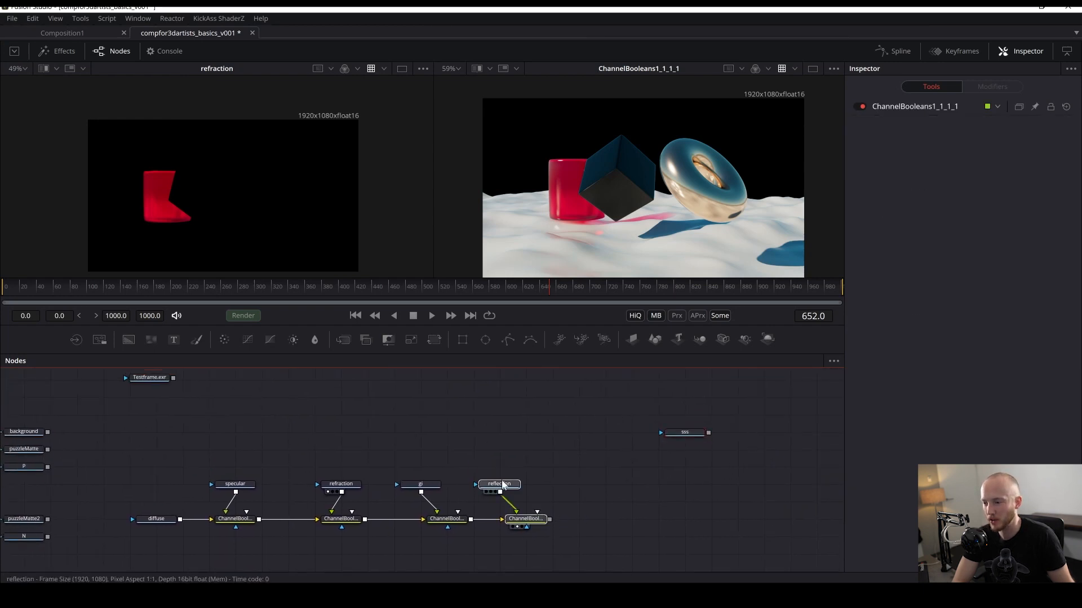
key(ctrl+v)
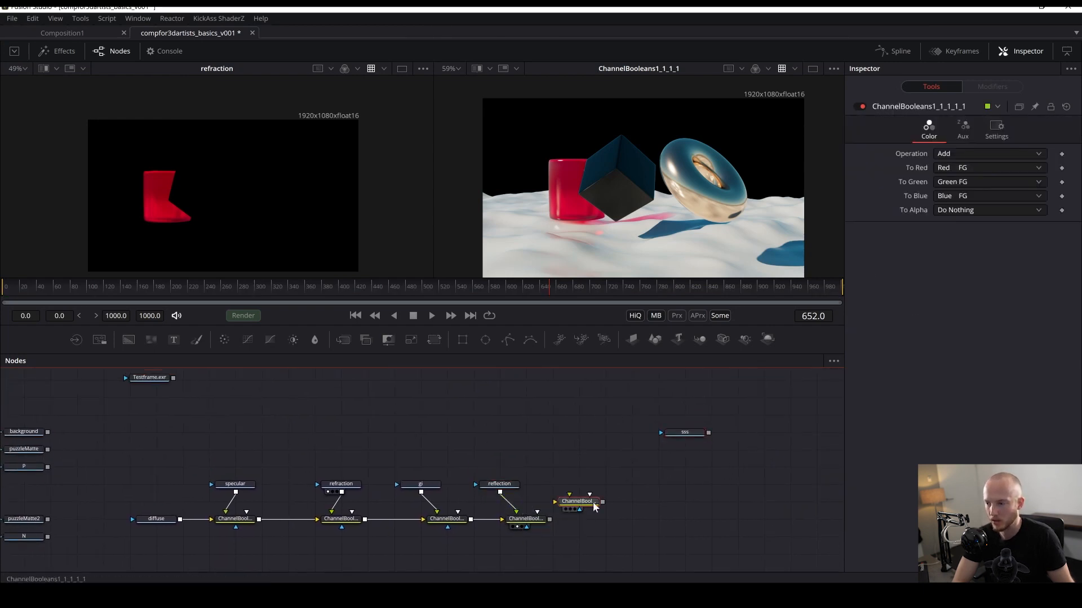
drag(595, 507, 649, 525)
drag(549, 519, 625, 519)
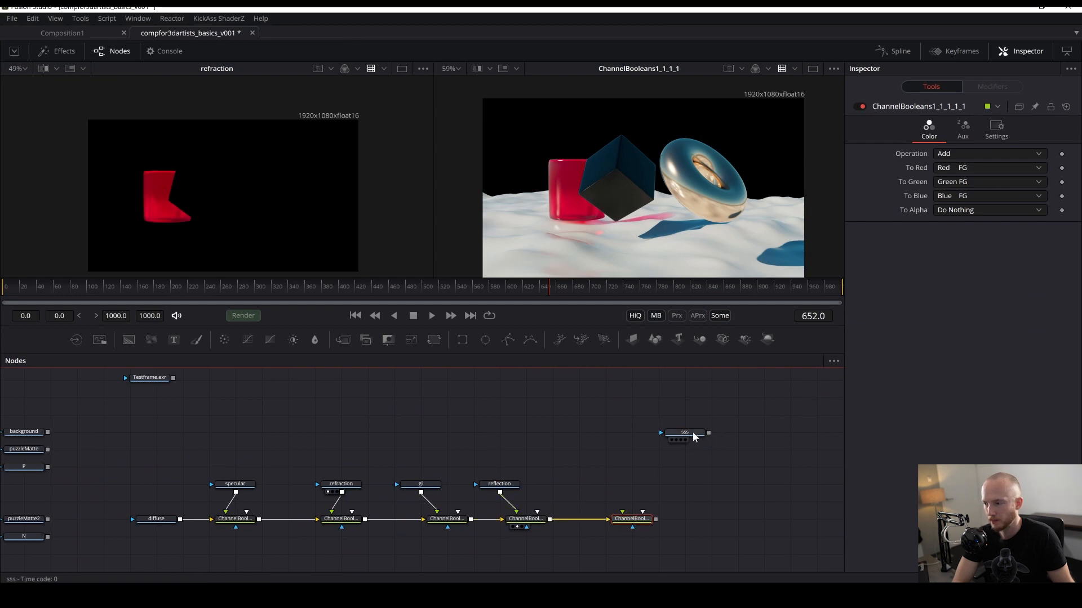
drag(694, 437, 602, 248)
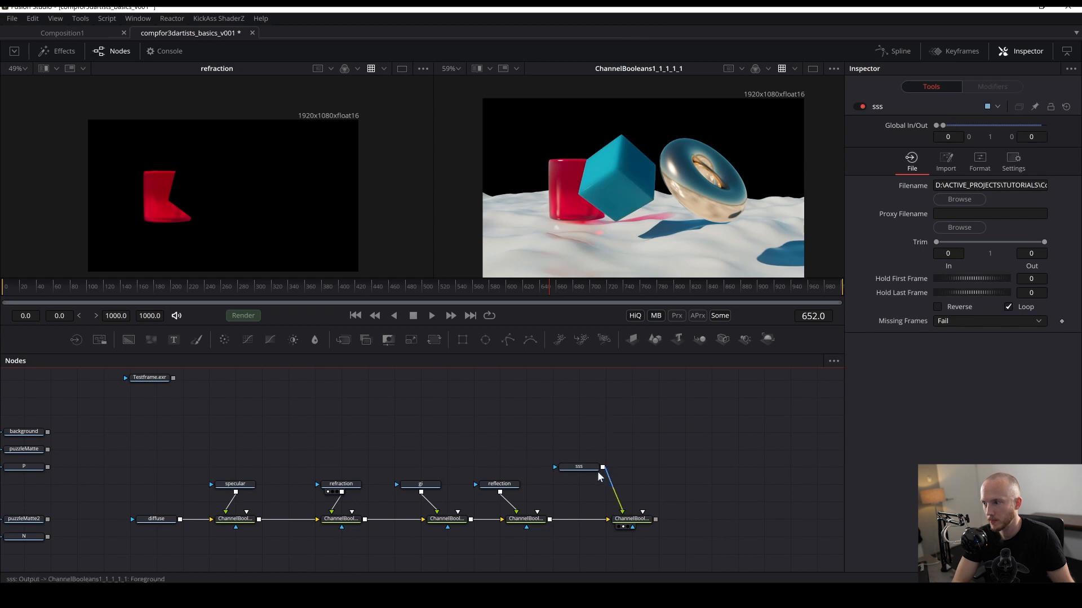
drag(575, 468, 598, 486)
drag(507, 420, 390, 448)
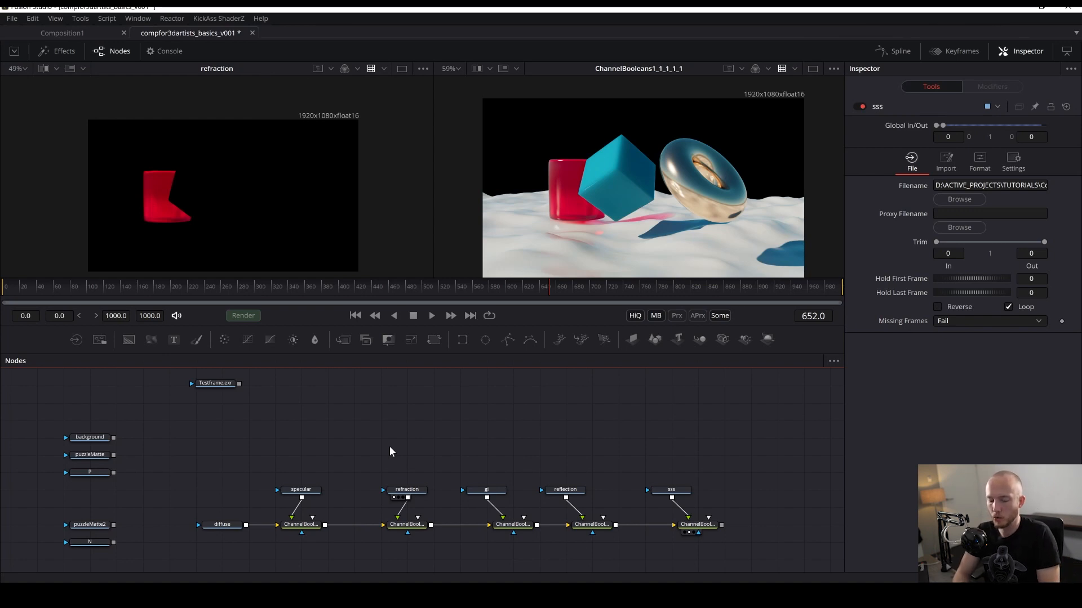
key(ctrl+s)
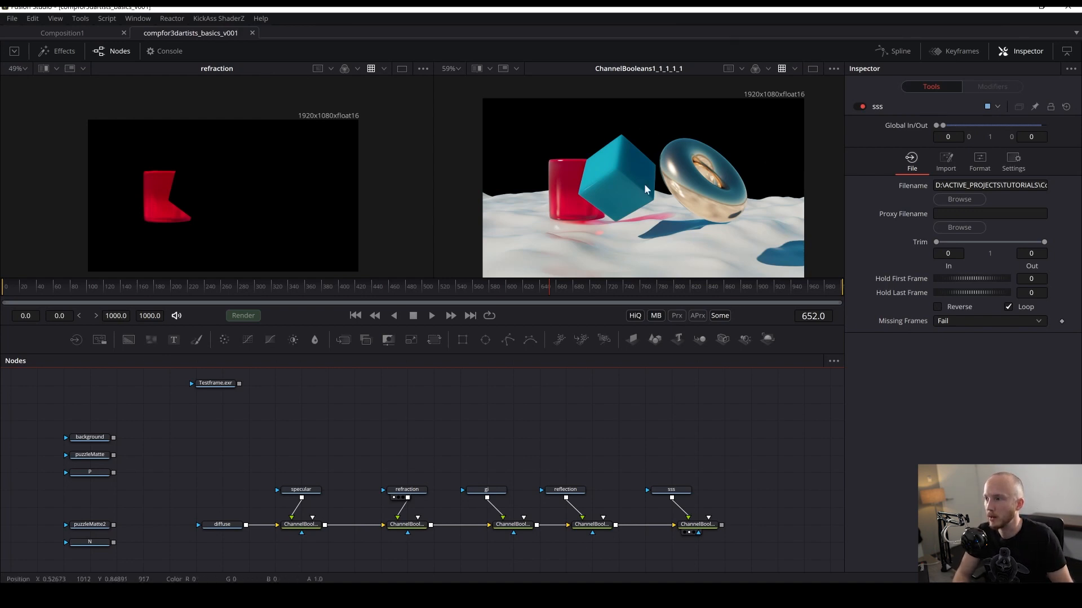
- Paste a sixth Channel Booleans node after the sss one, connect the Testframe.exr Loader as its foreground, and save
drag(205, 383, 477, 404)
drag(639, 434, 824, 437)
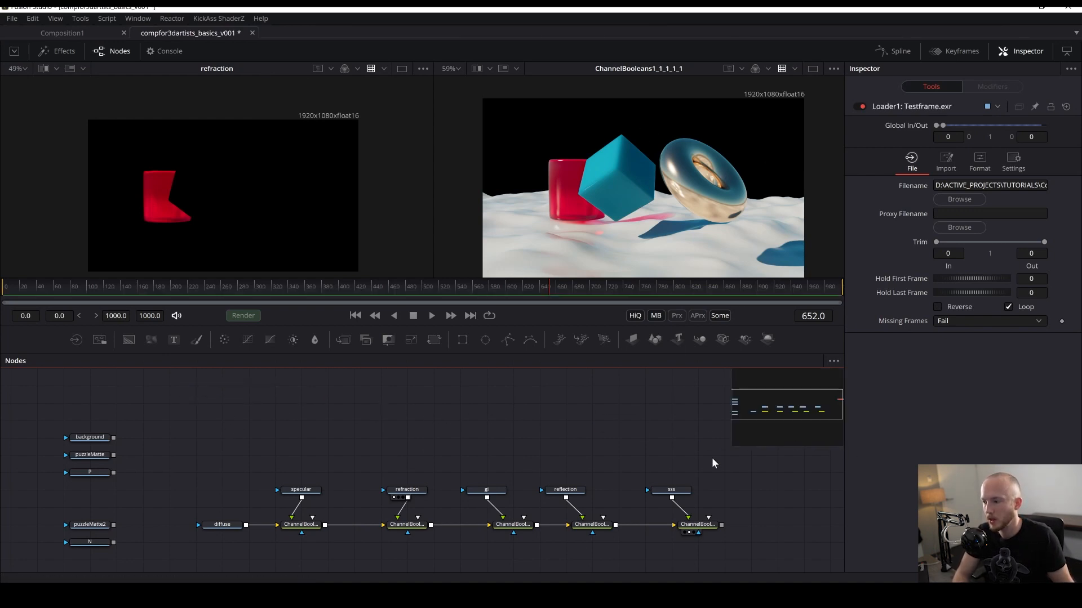
drag(603, 454, 368, 461)
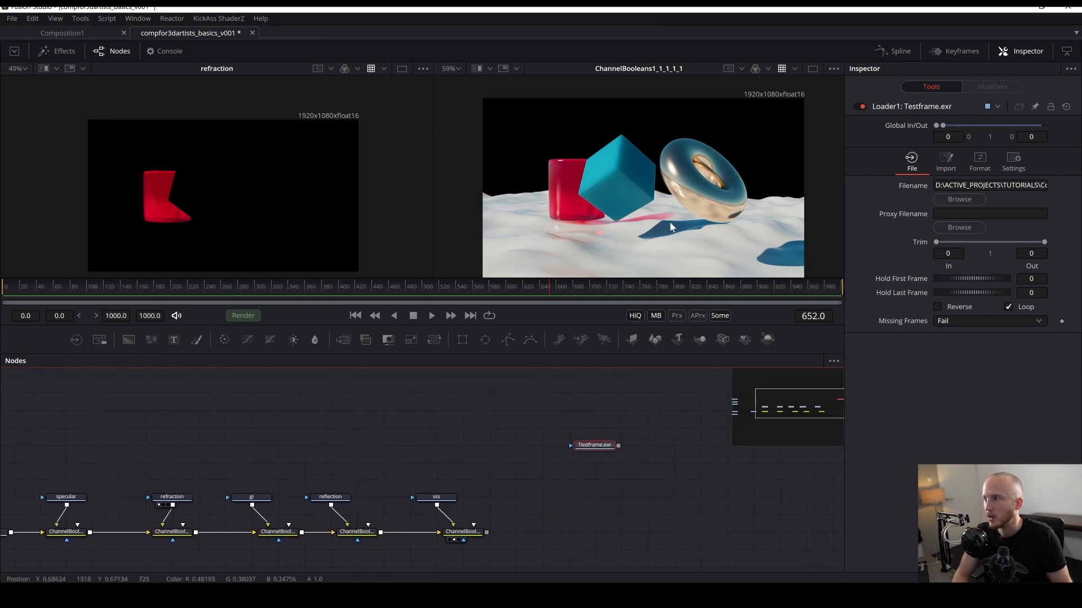
click(474, 532)
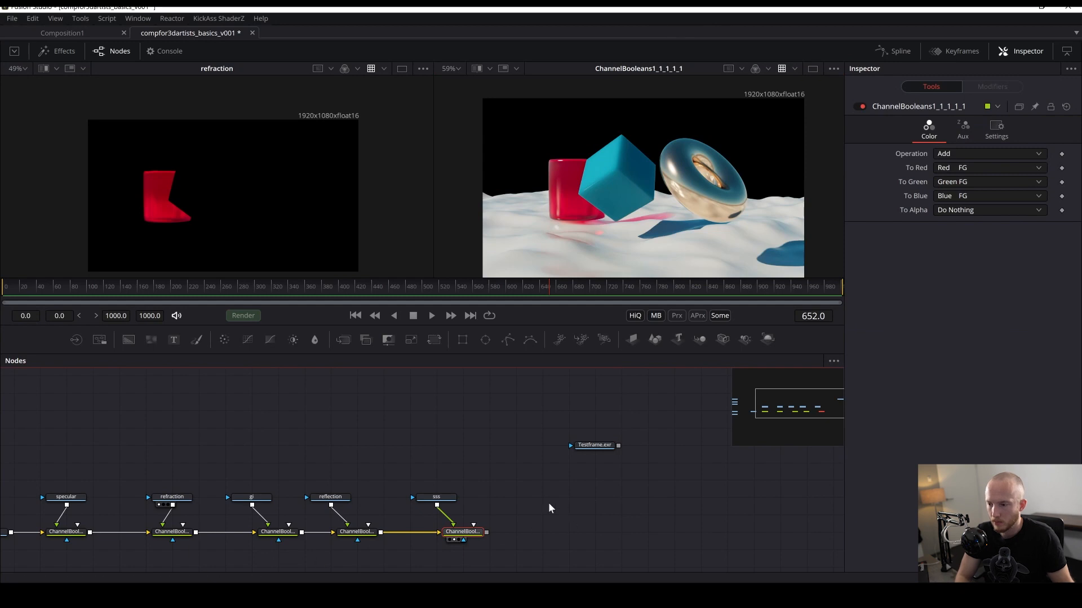
drag(527, 502, 445, 562)
key(super)
key(super)
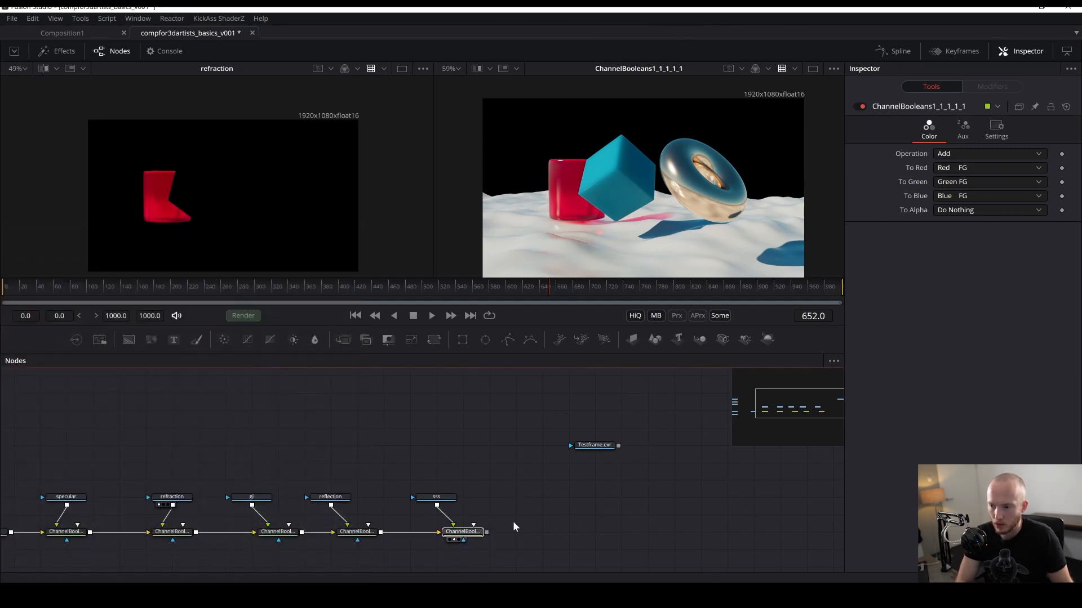
key(ctrl+v)
drag(502, 518, 555, 534)
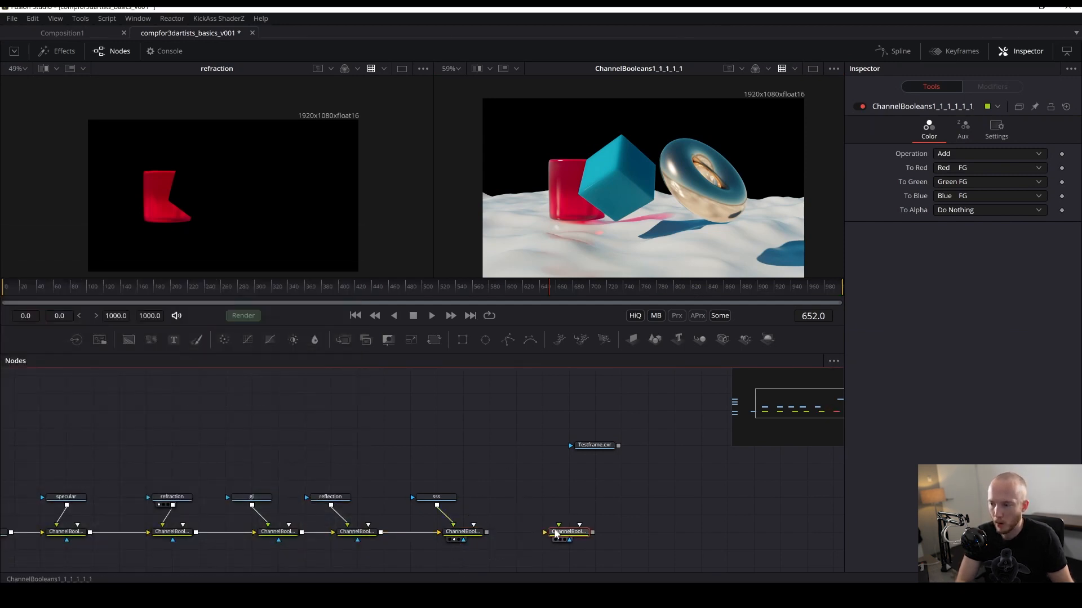
drag(487, 533, 507, 539)
drag(584, 454, 561, 529)
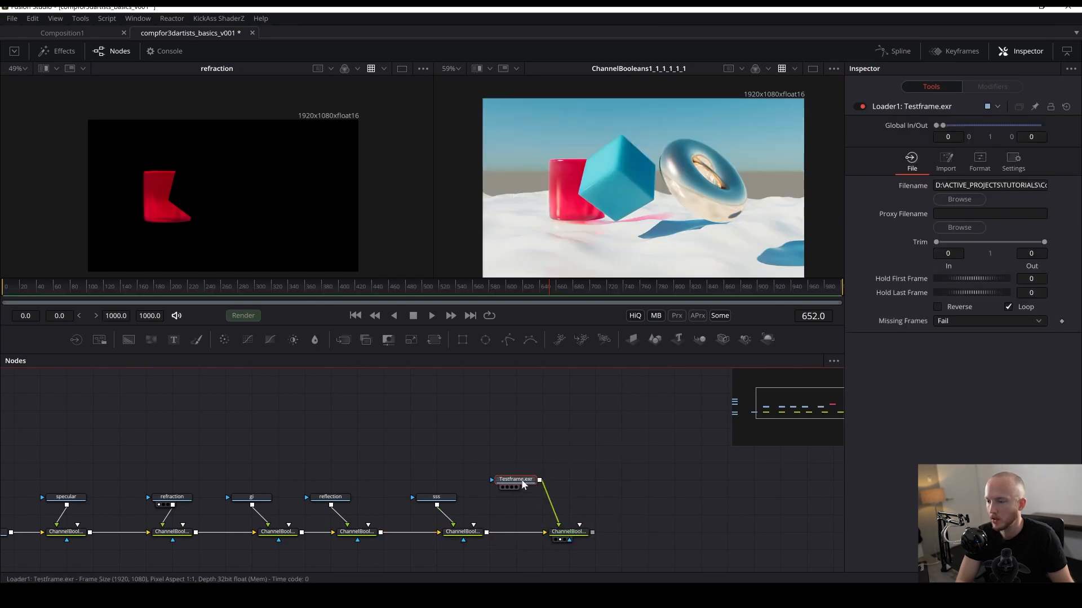
drag(515, 482, 515, 500)
key(ctrl+s)
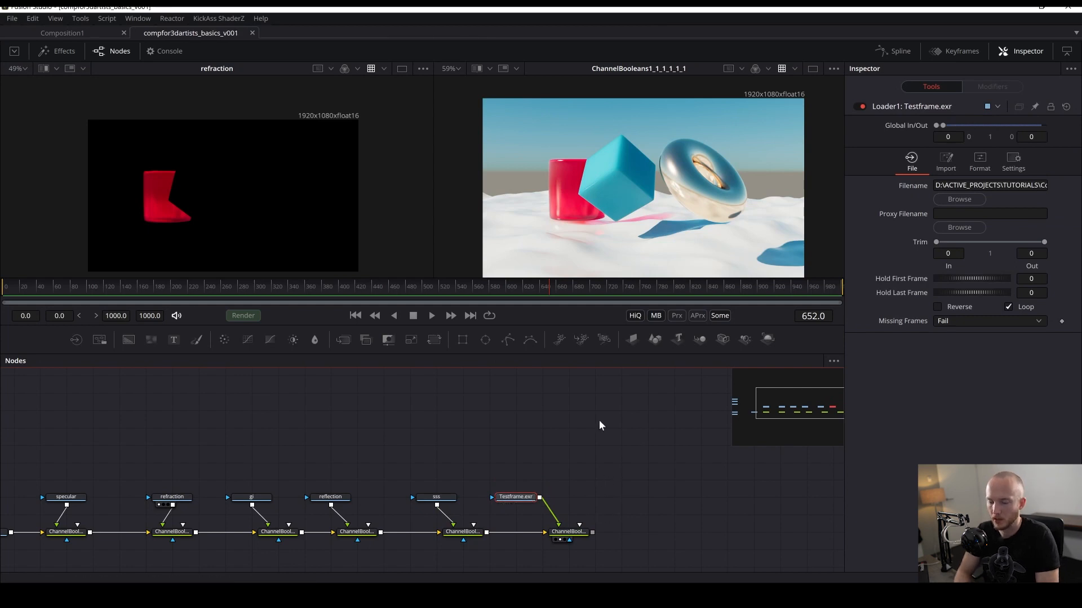
- Compare the Testframe.exr render with the final Channel Booleans result in the two viewers
right_click(458, 270)
drag(265, 472, 512, 458)
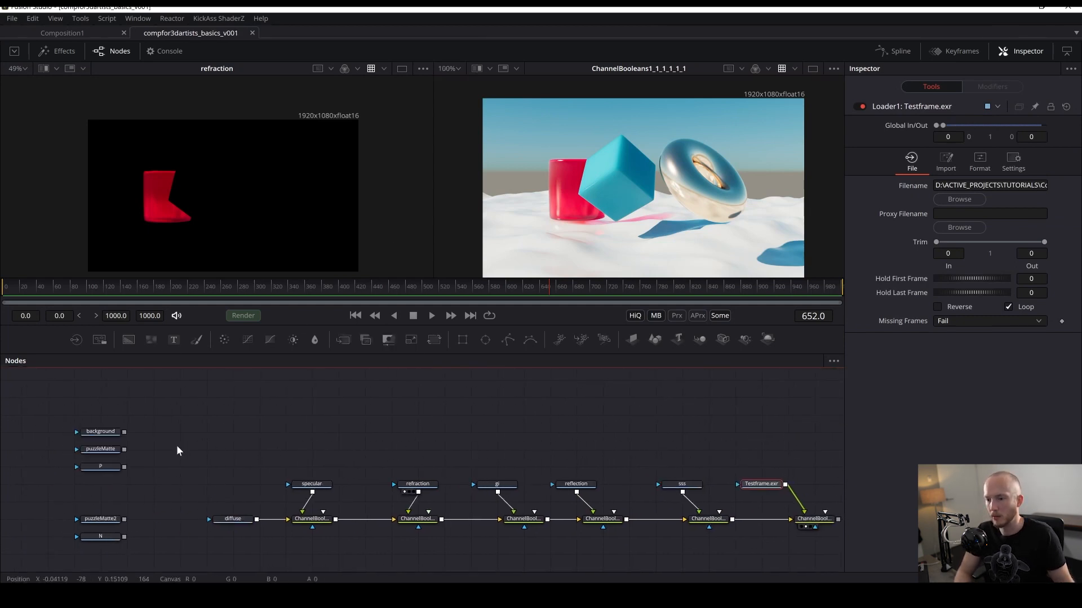
drag(646, 467, 772, 474)
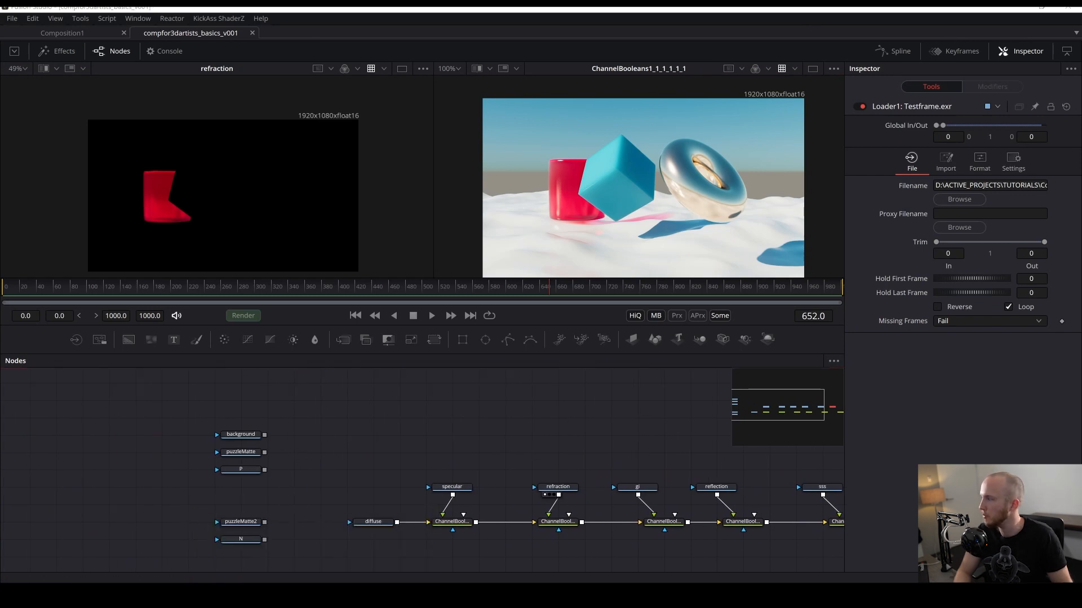
drag(1071, 350, 689, 264)
drag(634, 455, 254, 192)
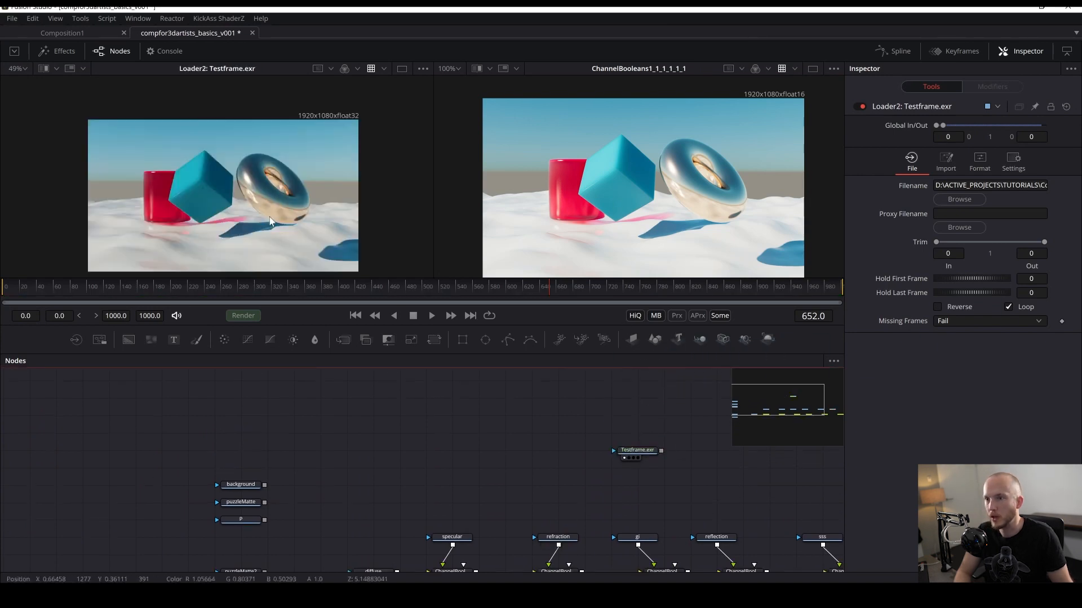
drag(374, 196, 389, 190)
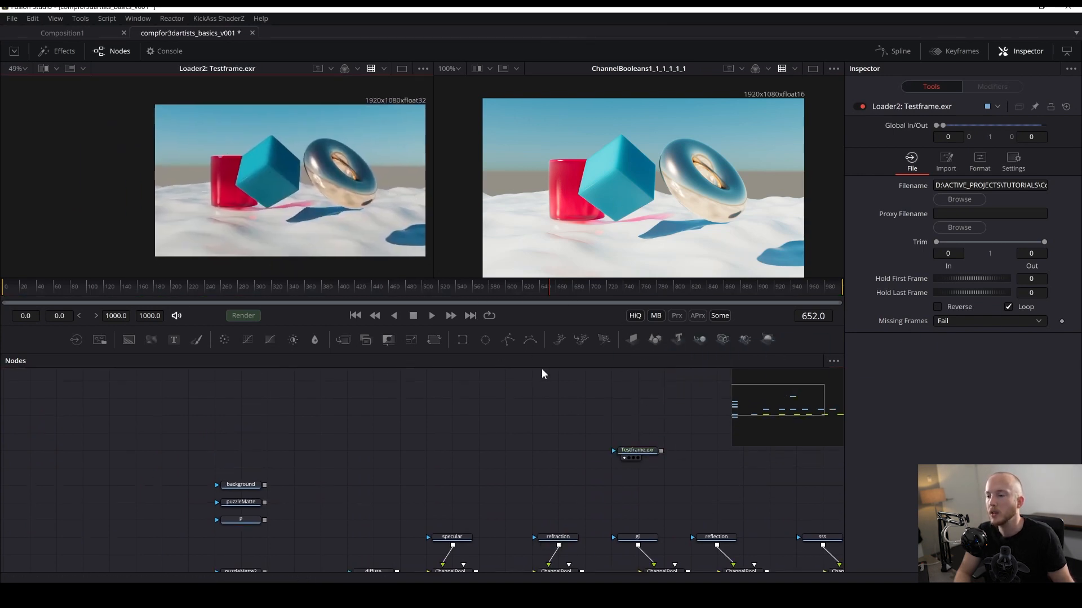
drag(512, 405, 330, 378)
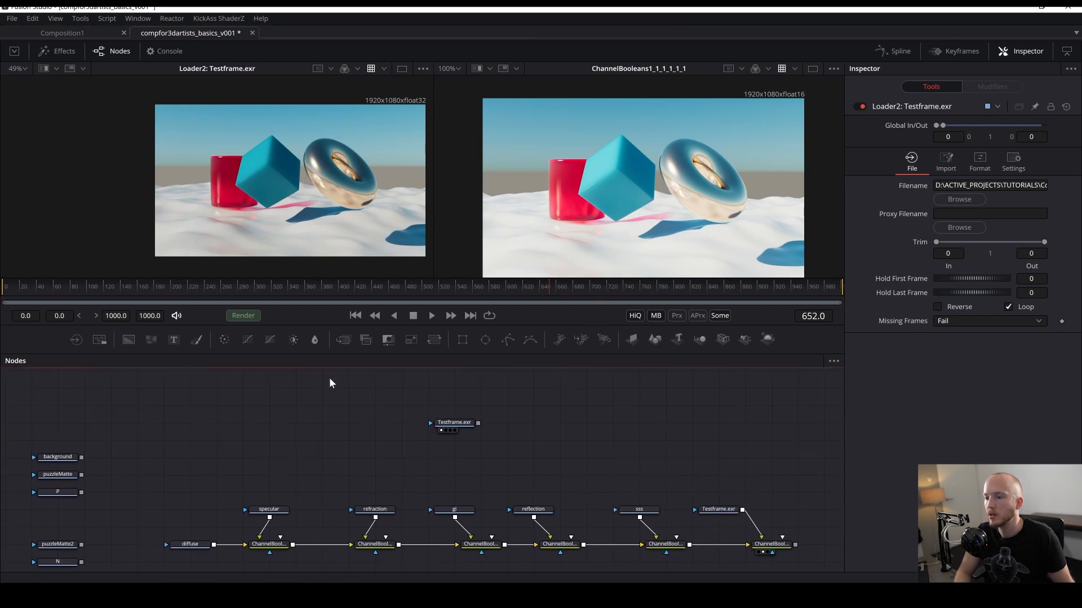
drag(440, 425, 571, 260)
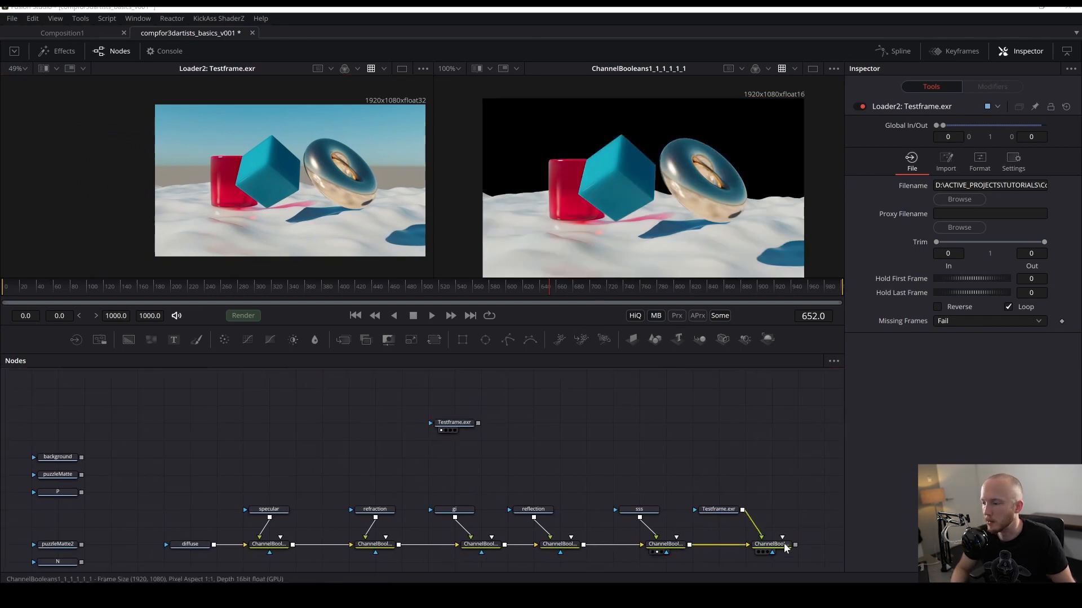
drag(784, 545, 612, 207)
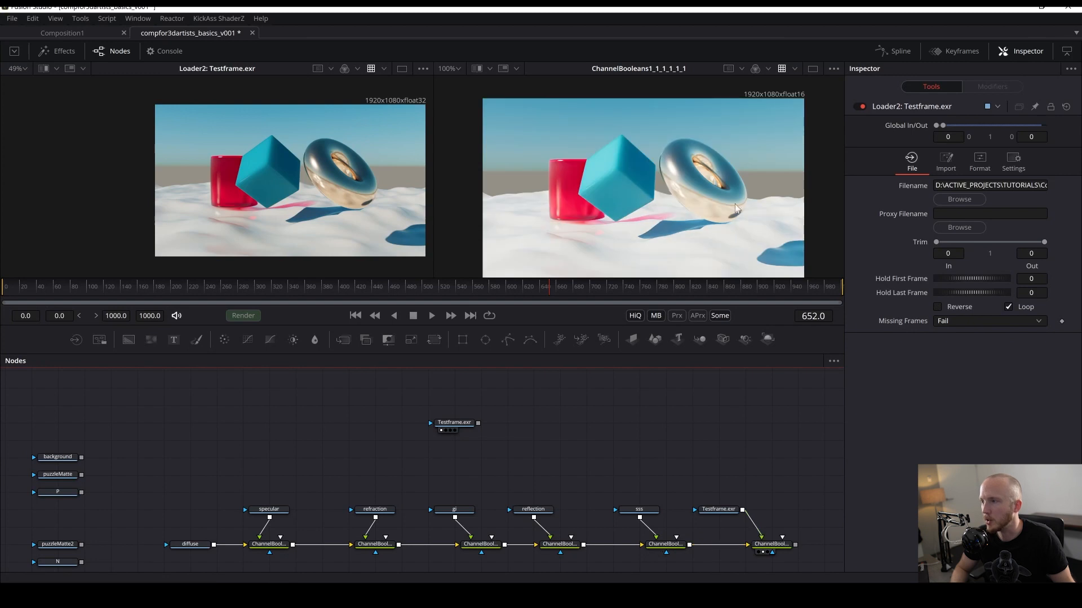
drag(798, 506, 592, 474)
key(ctrl+s)
key(ctrl+s)
drag(508, 471, 599, 208)
- Delete the Testframe.exr Loader feeding the last Channel Booleans node
drag(478, 421, 583, 488)
drag(584, 438, 595, 492)
key(Delete)
- Connect the background Loader as the foreground of the last Channel Booleans node, view the result, and save
drag(196, 483, 463, 426)
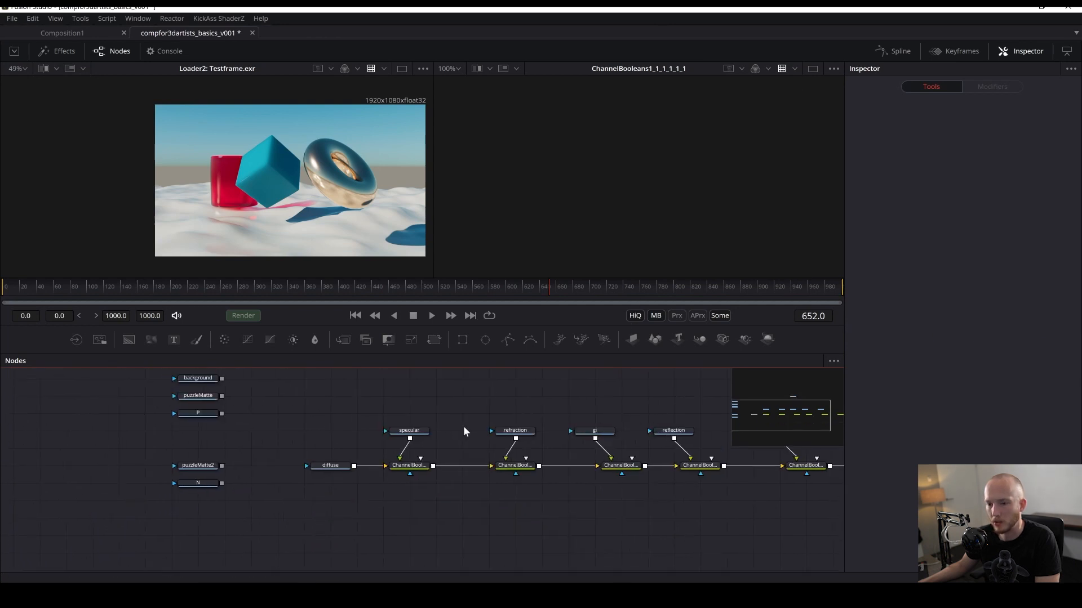
drag(393, 445, 431, 466)
click(244, 399)
drag(375, 396, 183, 468)
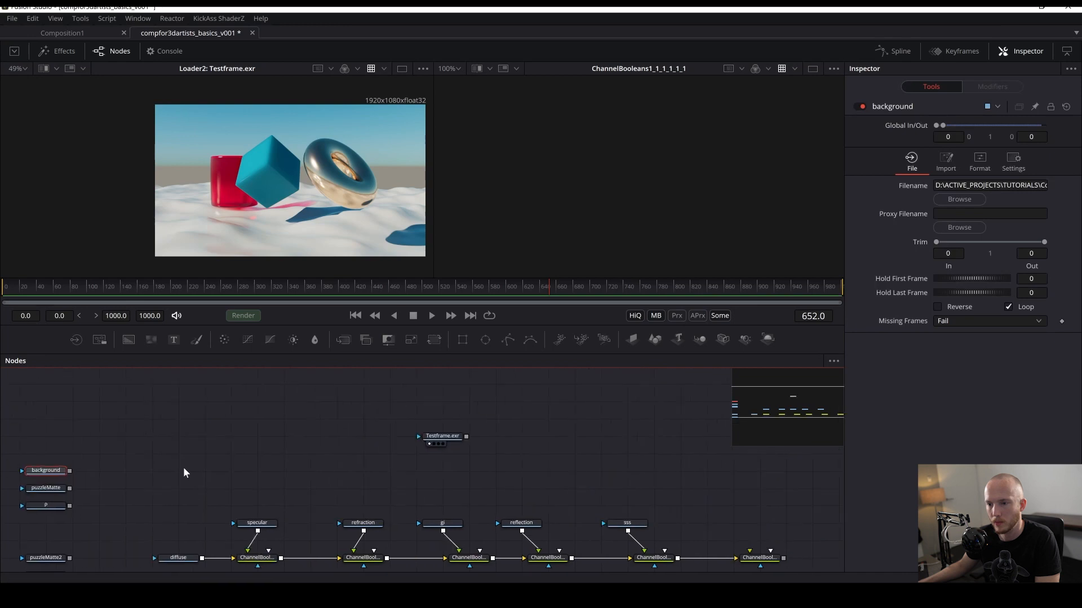
scroll(184, 468, down, 2)
drag(77, 472, 558, 515)
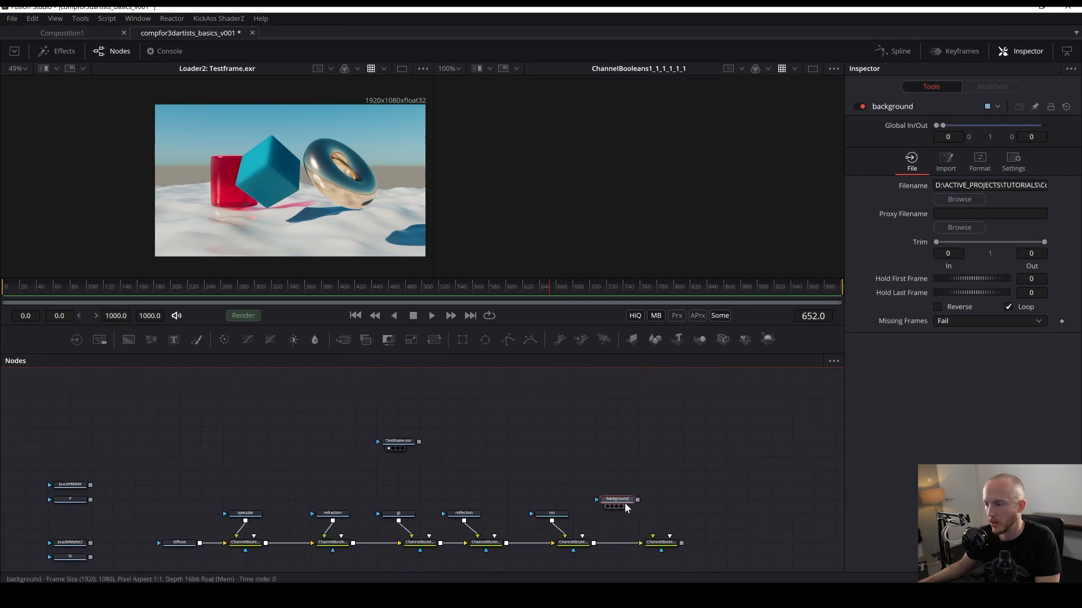
drag(637, 500, 658, 546)
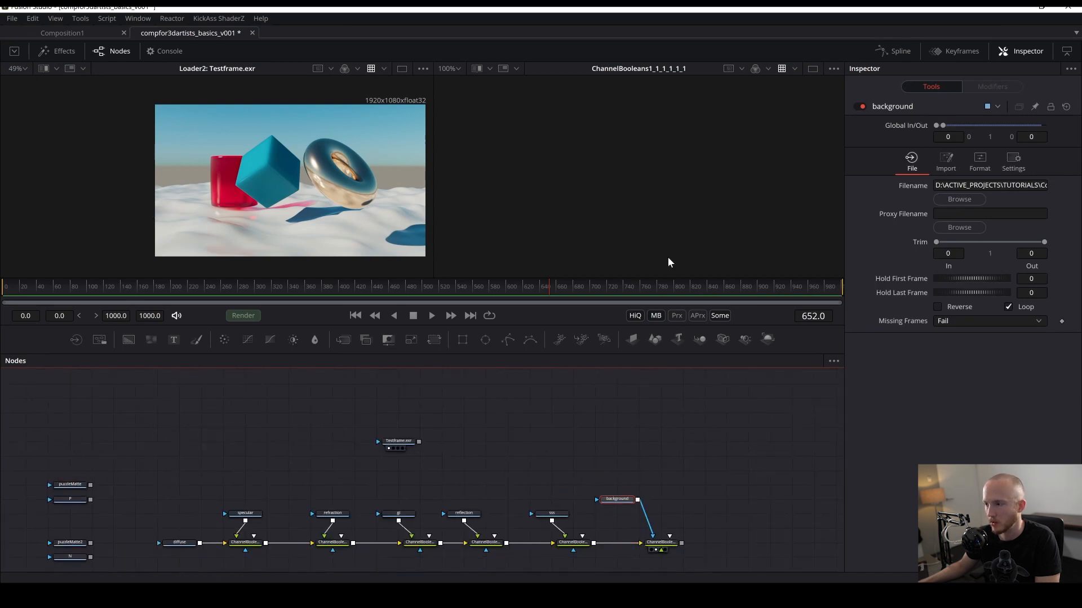
scroll(672, 473, up, 3)
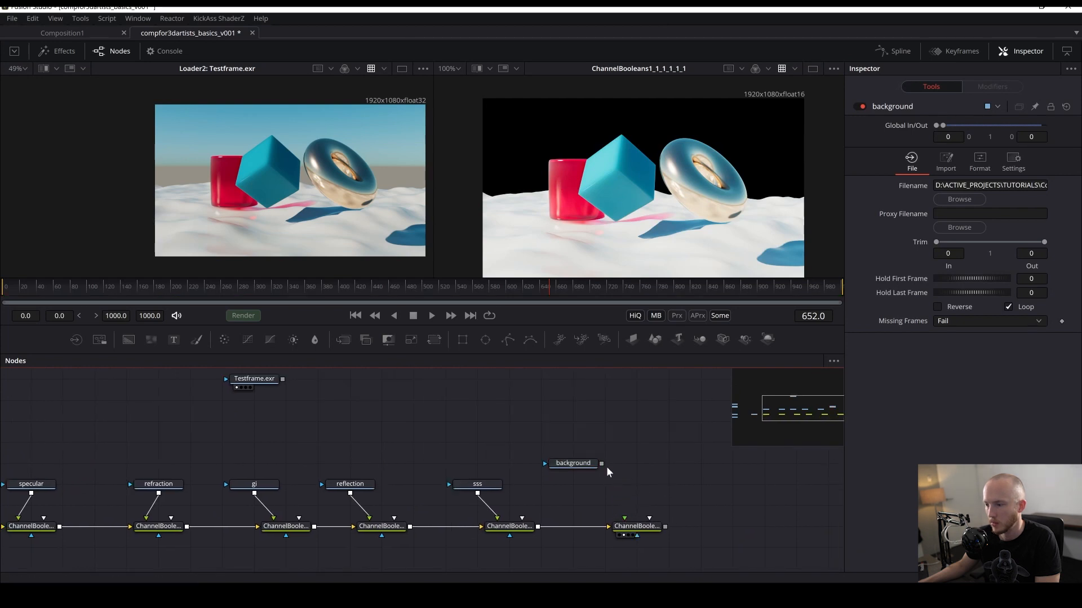
drag(603, 465, 624, 521)
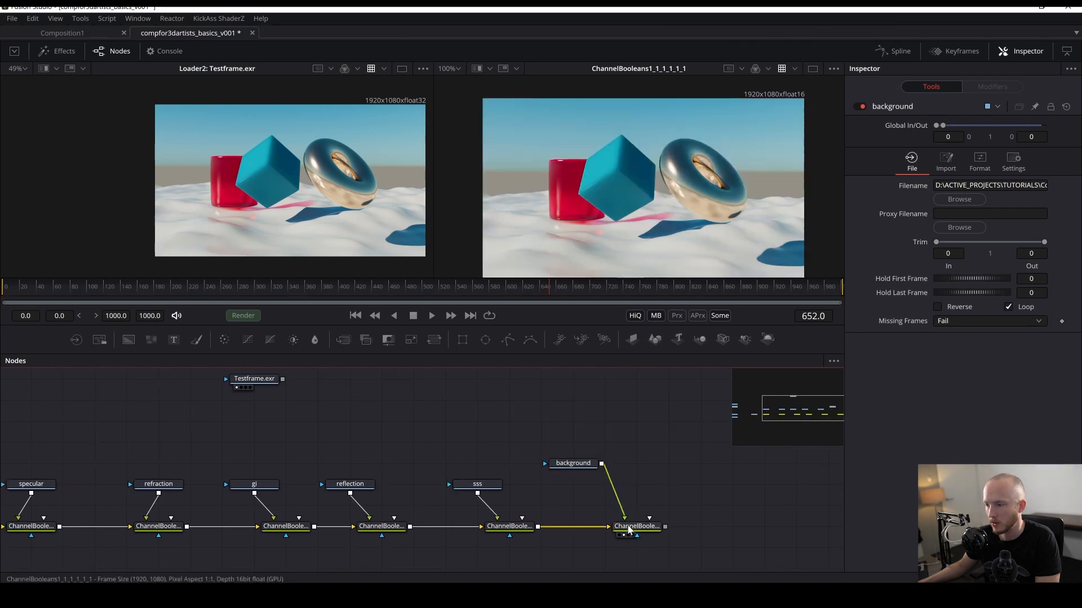
drag(488, 522, 576, 177)
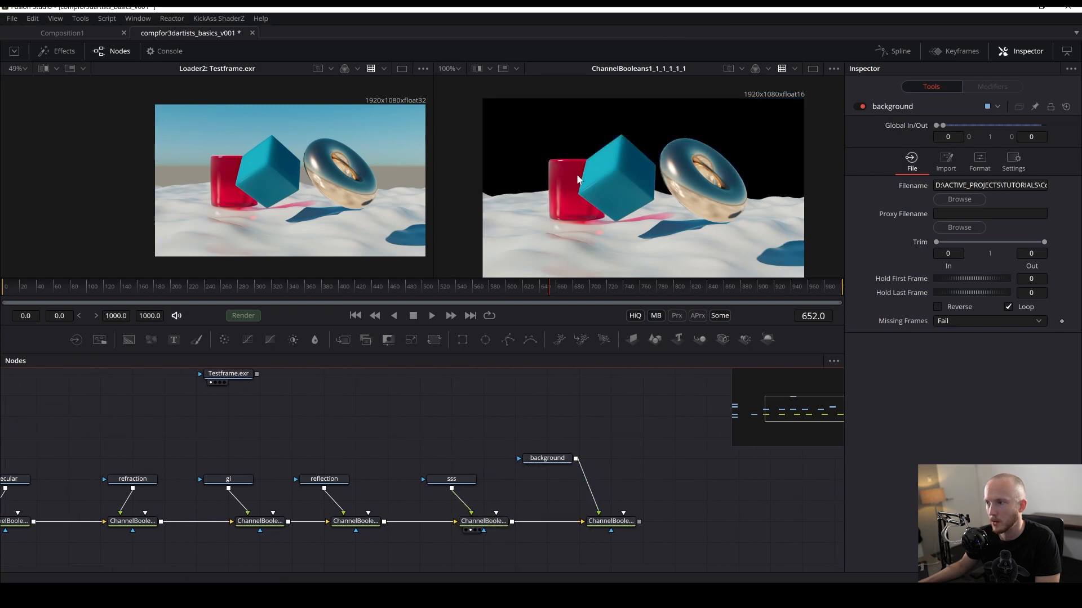
drag(597, 523, 630, 162)
key(ctrl+s)
- Show the final Channel Booleans node in the first viewer alongside the second viewer
drag(662, 537, 713, 550)
drag(294, 415, 369, 473)
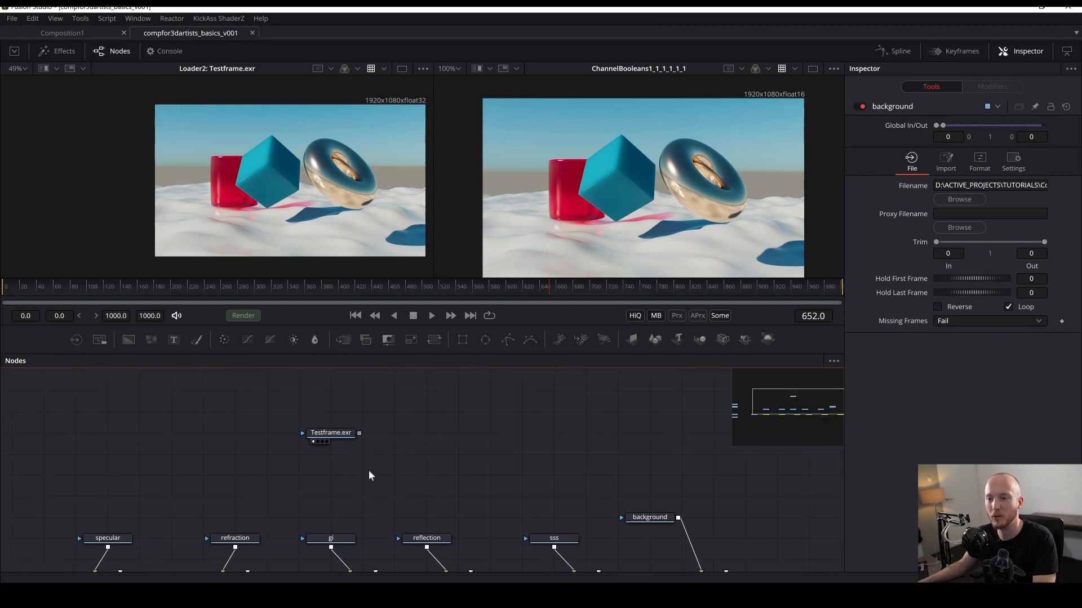
drag(546, 420, 469, 389)
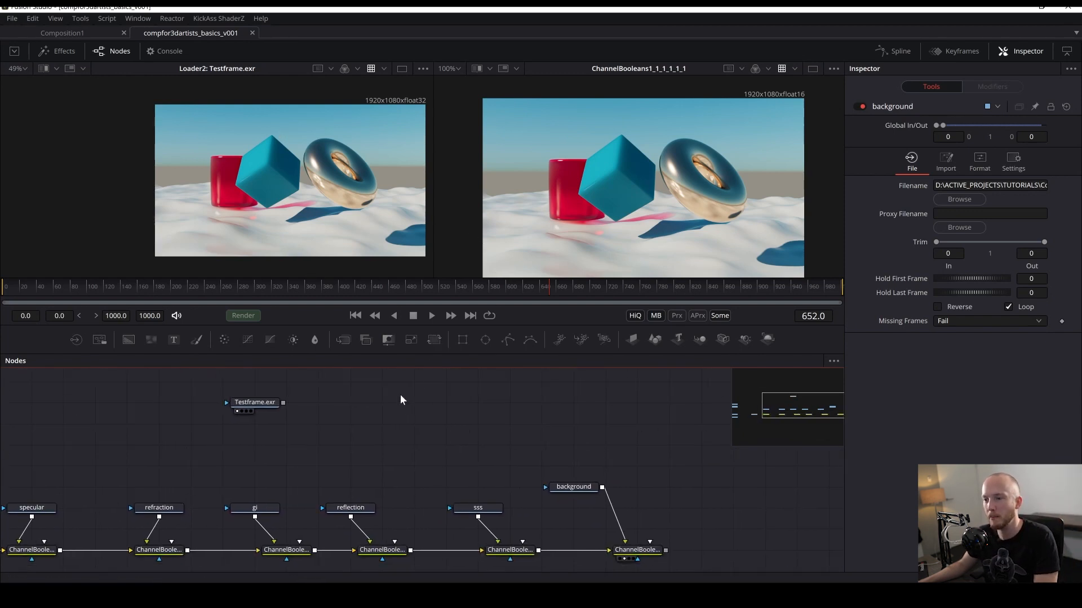
drag(400, 400, 270, 446)
drag(138, 449, 637, 333)
scroll(532, 404, down, 2)
key(ctrl+s)
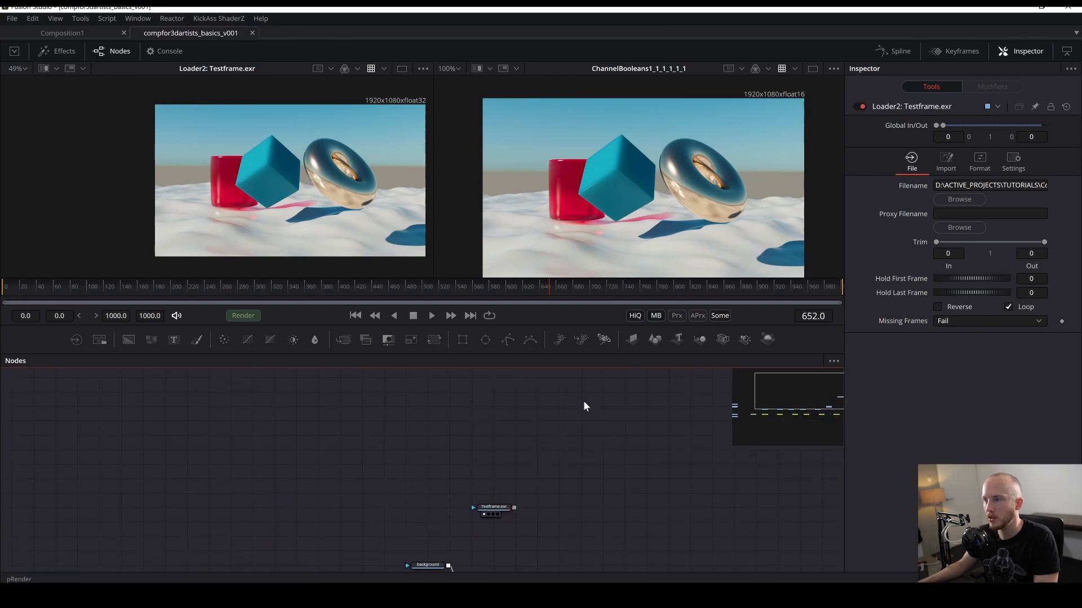
drag(553, 507, 580, 376)
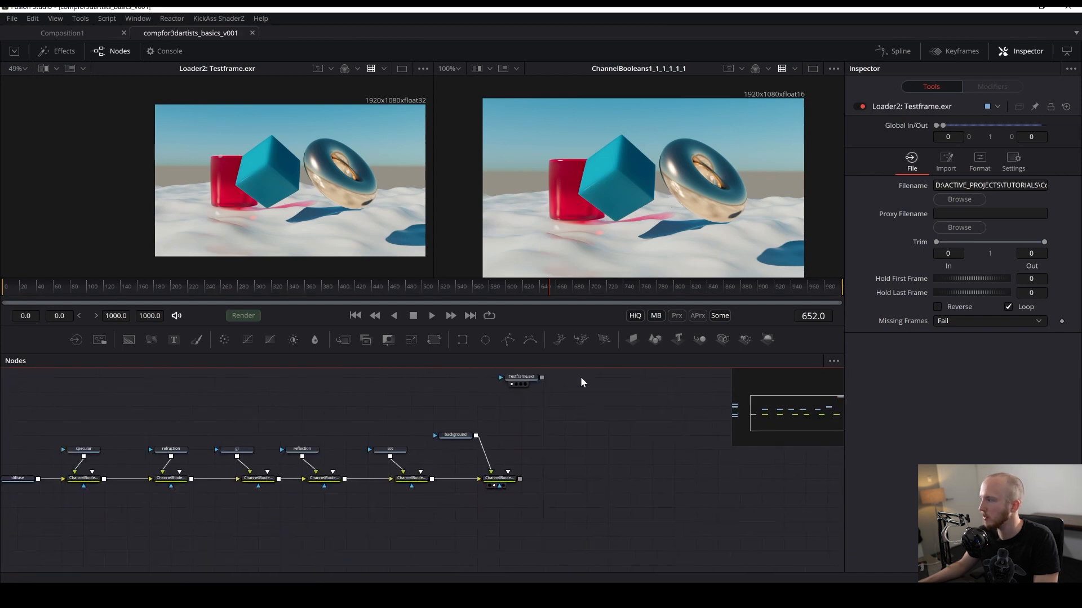
click(487, 486)
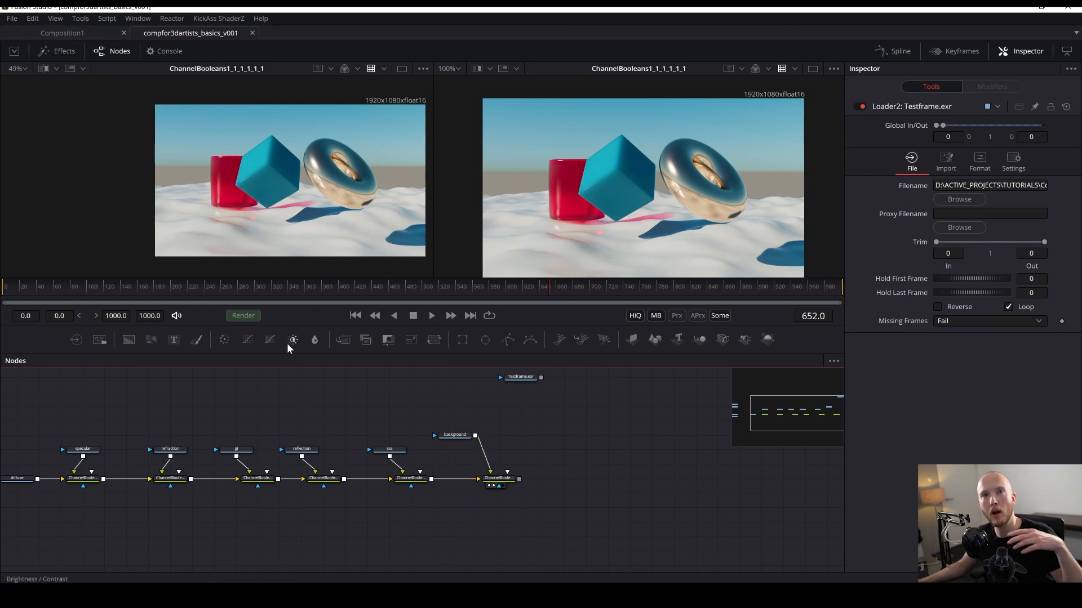
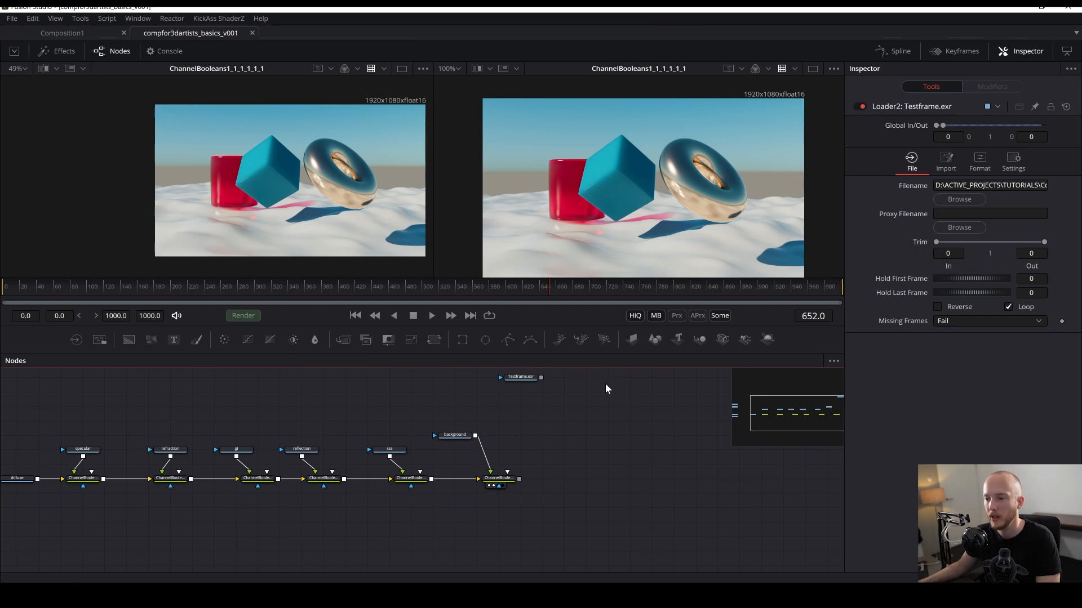
- Rearrange the node tree, moving the specular Loader up above its Channel Booleans node
drag(451, 436, 482, 444)
drag(614, 496, 638, 481)
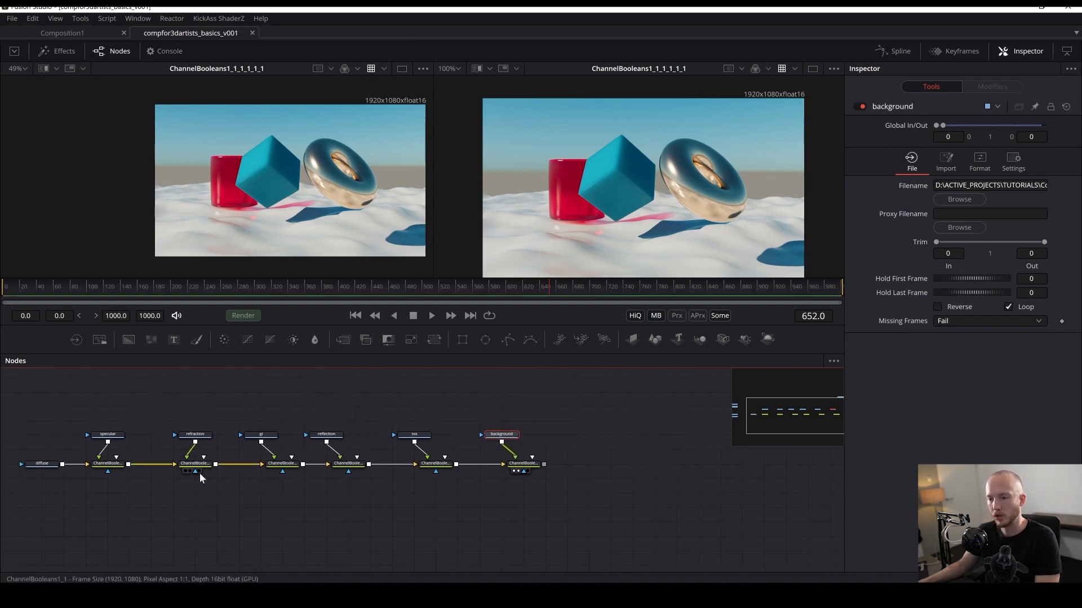
click(254, 557)
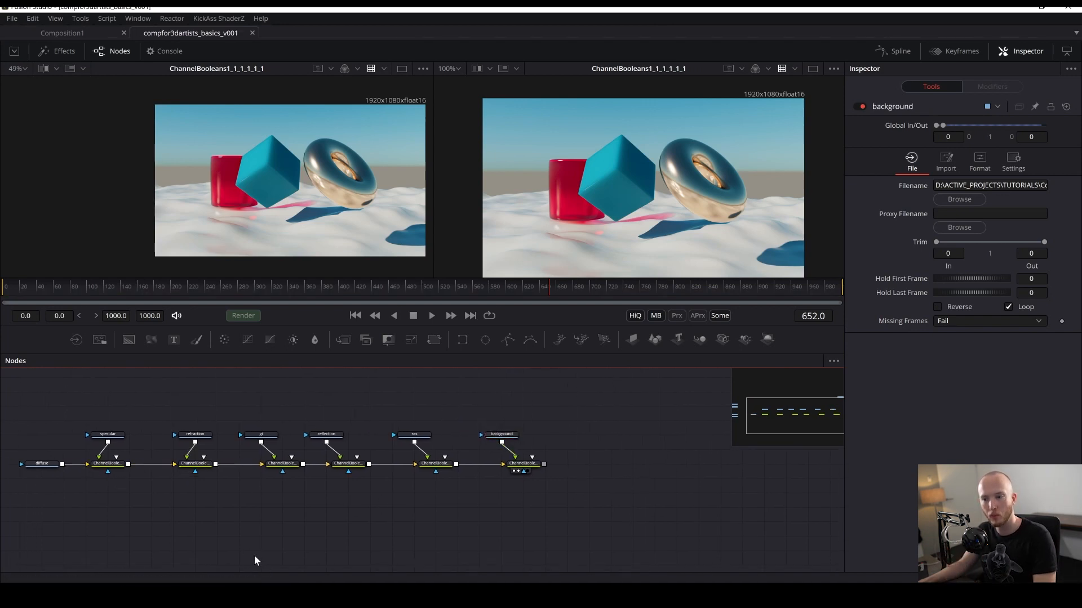
drag(211, 525, 321, 560)
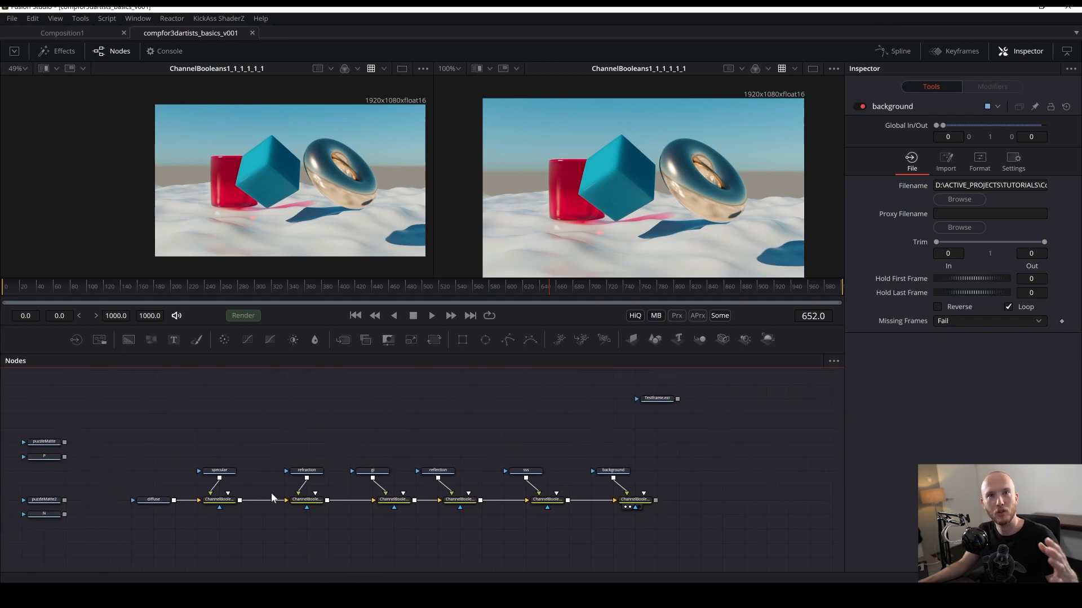
mouse_move(429, 477)
mouse_down()
mouse_move(346, 455)
mouse_move(437, 450)
mouse_move(433, 459)
mouse_move(366, 431)
mouse_move(354, 391)
mouse_up()
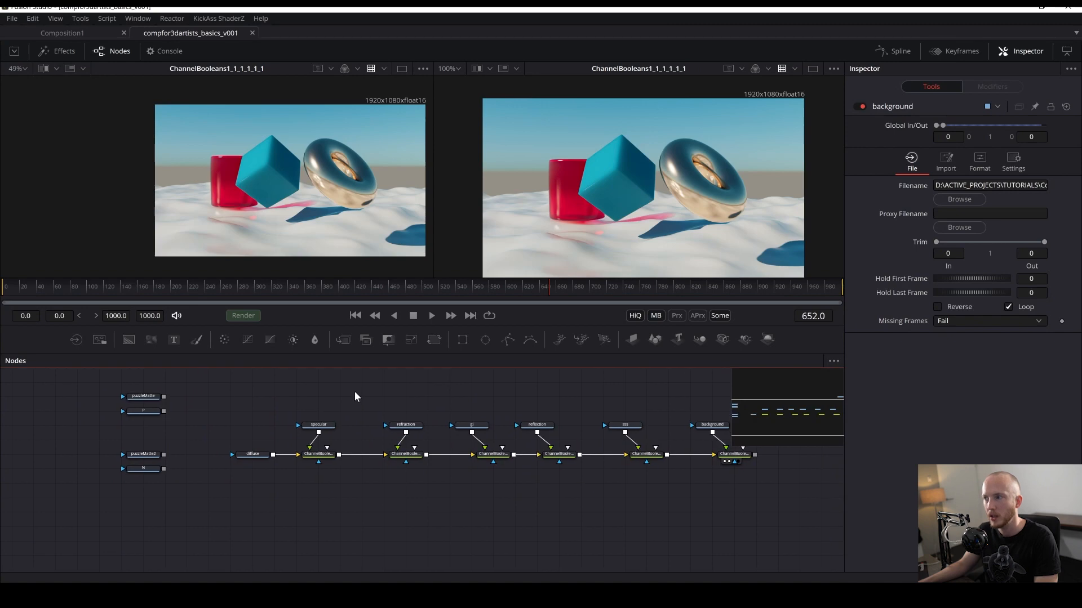
scroll(354, 391, up, 2)
drag(300, 439, 300, 396)
scroll(673, 159, up, 2)
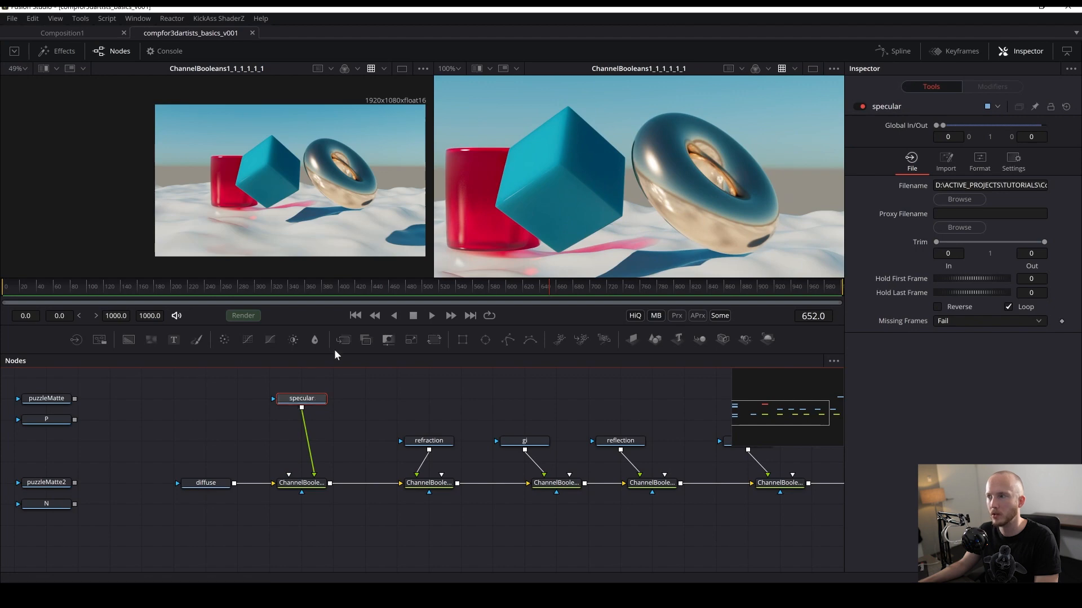
- Insert a Brightness / Contrast node after the specular Loader and set its Gain to 5.0
key(shift+space)
text(boo)
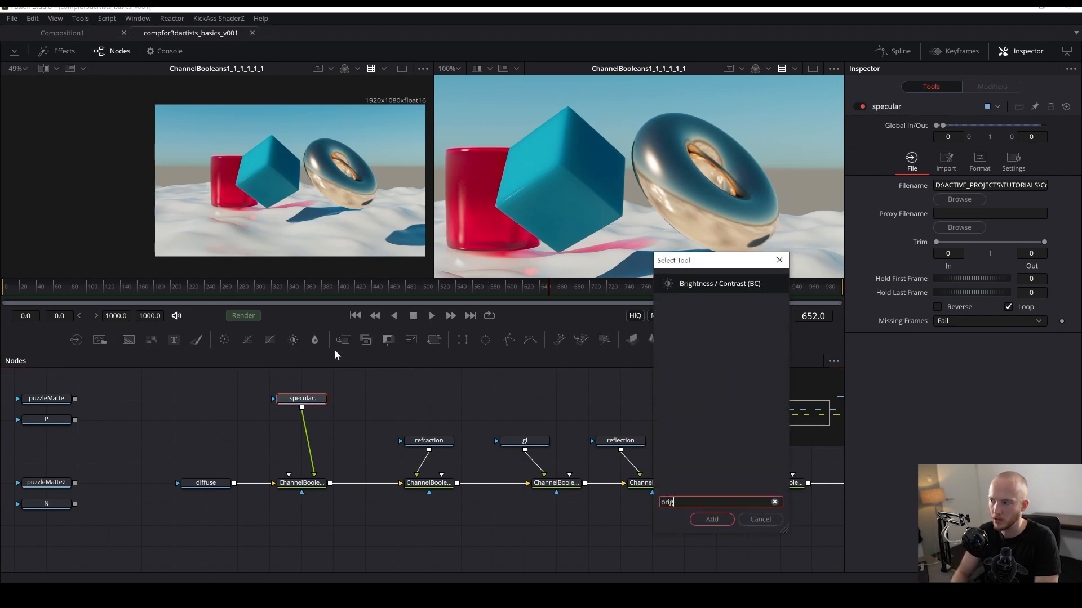
key(Return)
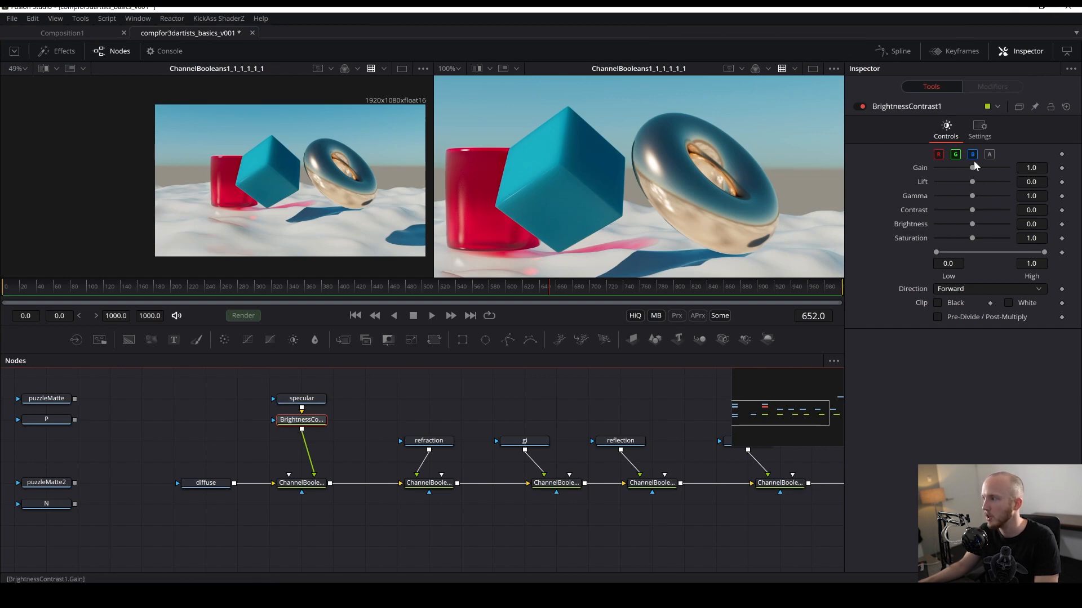
drag(972, 164, 1017, 201)
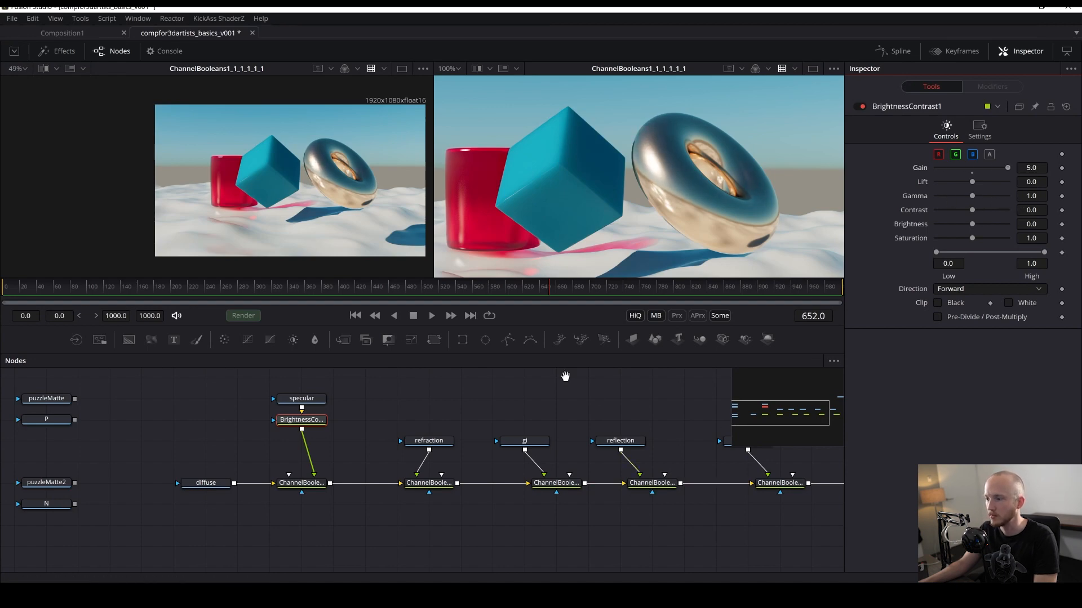
- Show the sss Loader in the first viewer, fit it to the view, and move the sss Loader up
drag(566, 379, 433, 419)
drag(614, 481, 293, 192)
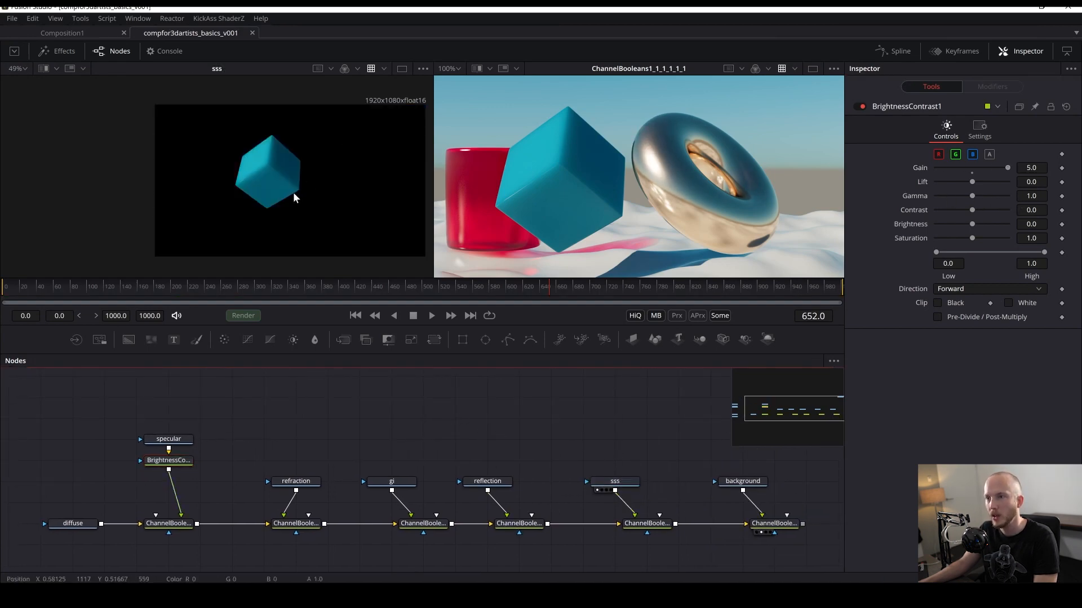
key(ctrl+f)
drag(614, 481, 614, 439)
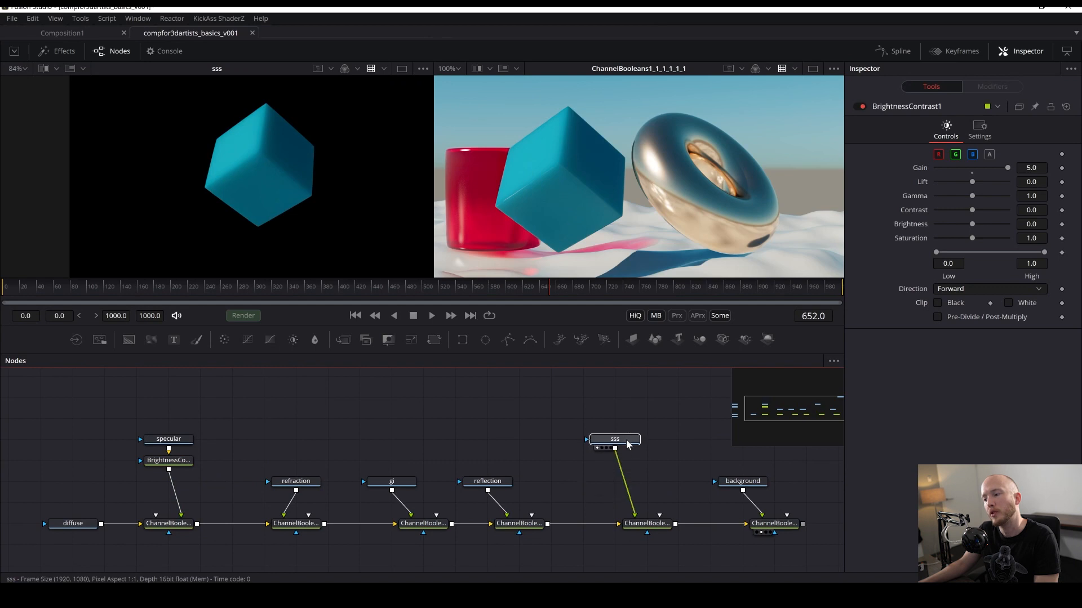
- Insert a Color Corrector after the sss Loader, shift its master color wheel toward orange, and save
key(shift+space)
text(color)
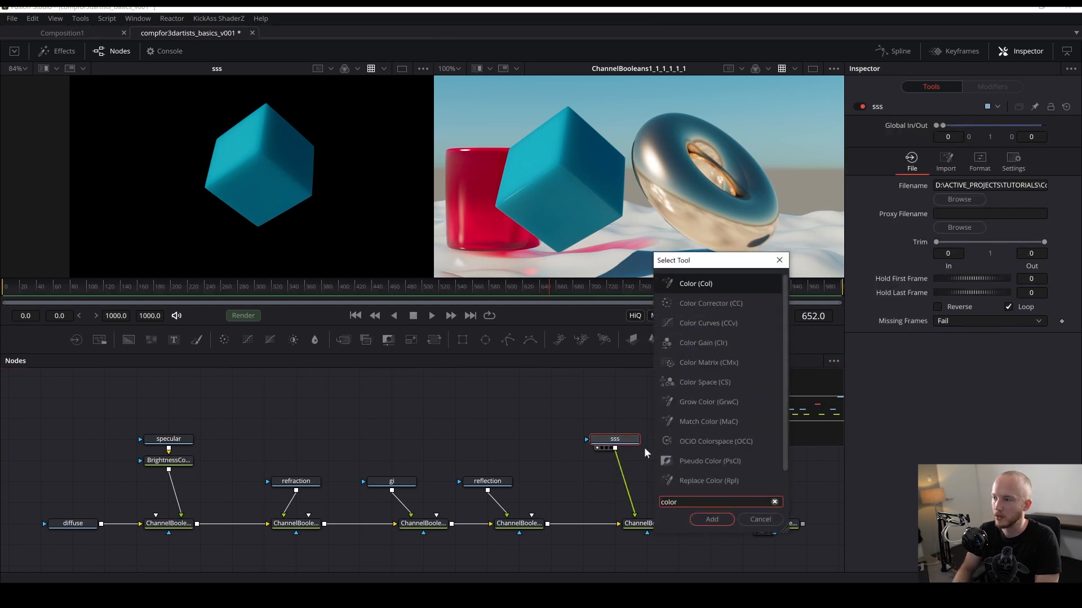
key(Down)
key(Return)
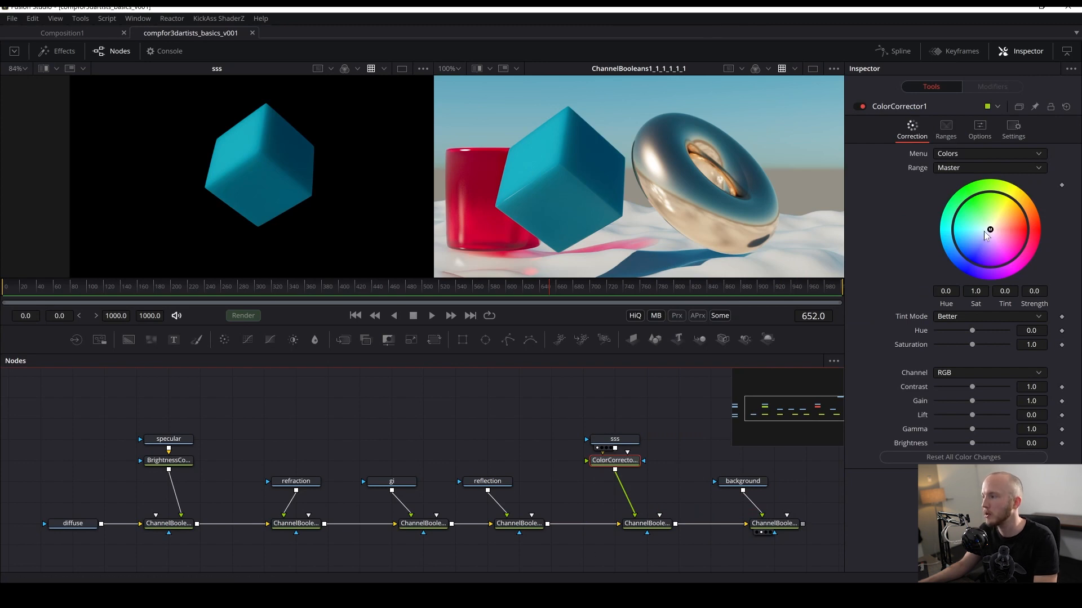
drag(991, 230, 1031, 216)
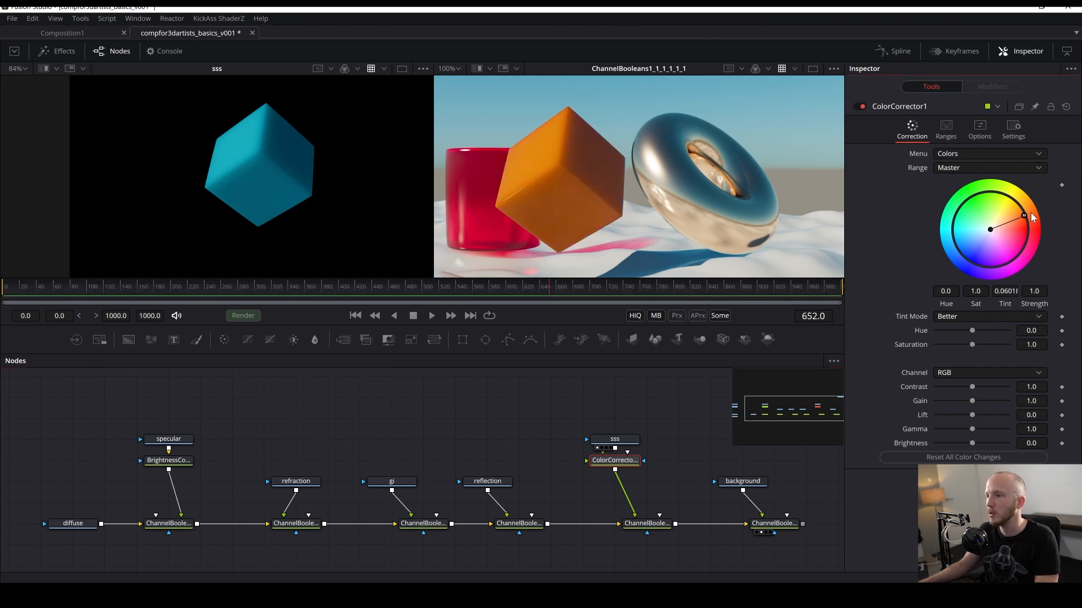
drag(603, 186, 580, 196)
key(ctrl+s)
- Move the sss Loader higher, show the reflection Loader in the second viewer, and save
scroll(593, 219, down, 3)
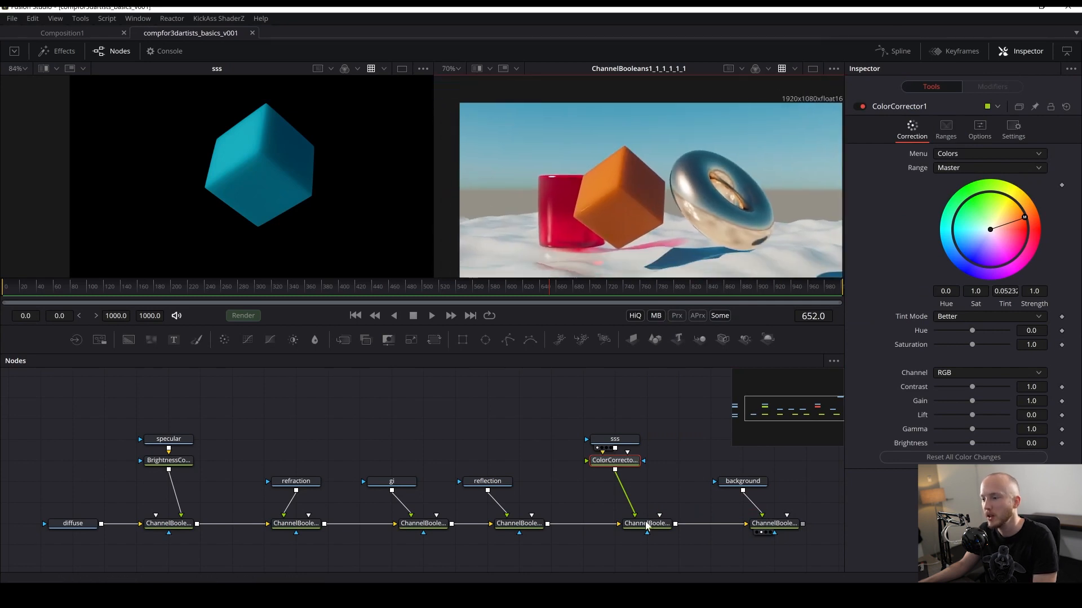
drag(610, 439, 611, 418)
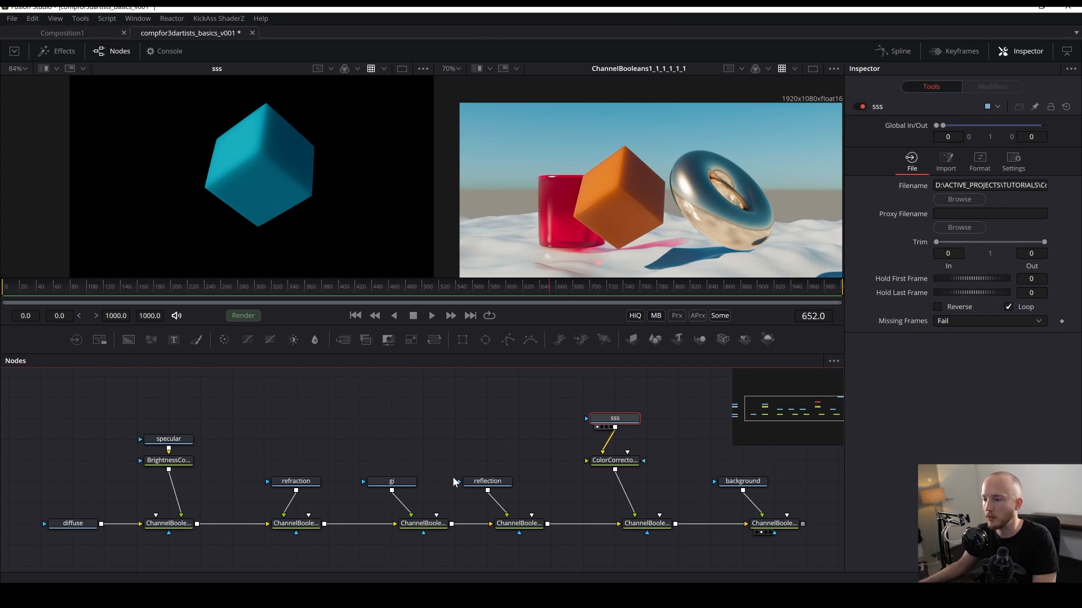
drag(479, 481, 569, 199)
scroll(569, 199, up, 2)
key(ctrl+s)
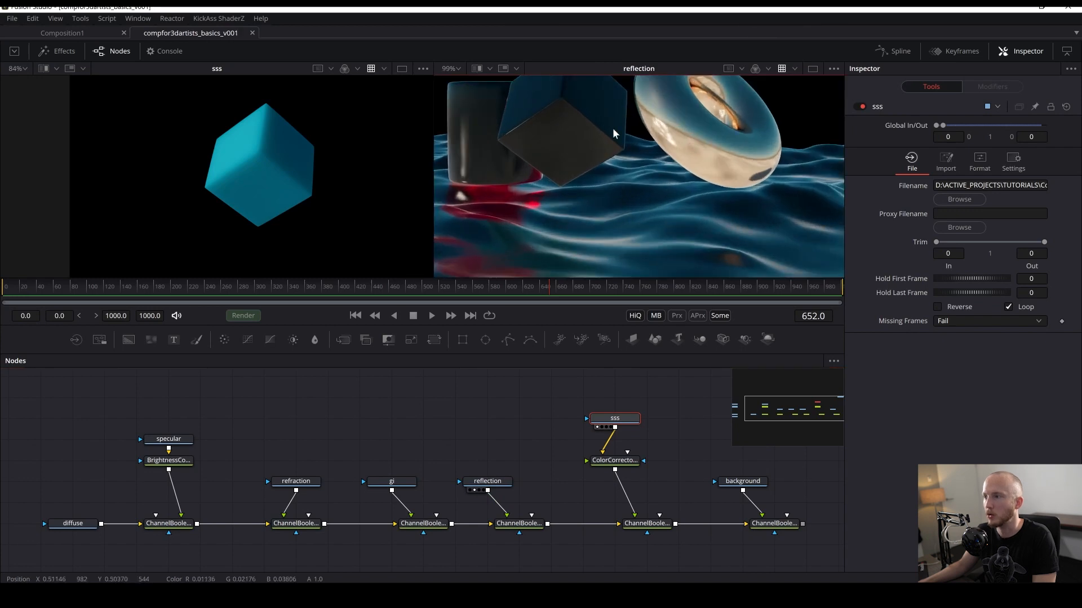
- Tidy the sss branch nodes, show the reflection Channel Booleans node in the second viewer, and save
drag(613, 129, 583, 137)
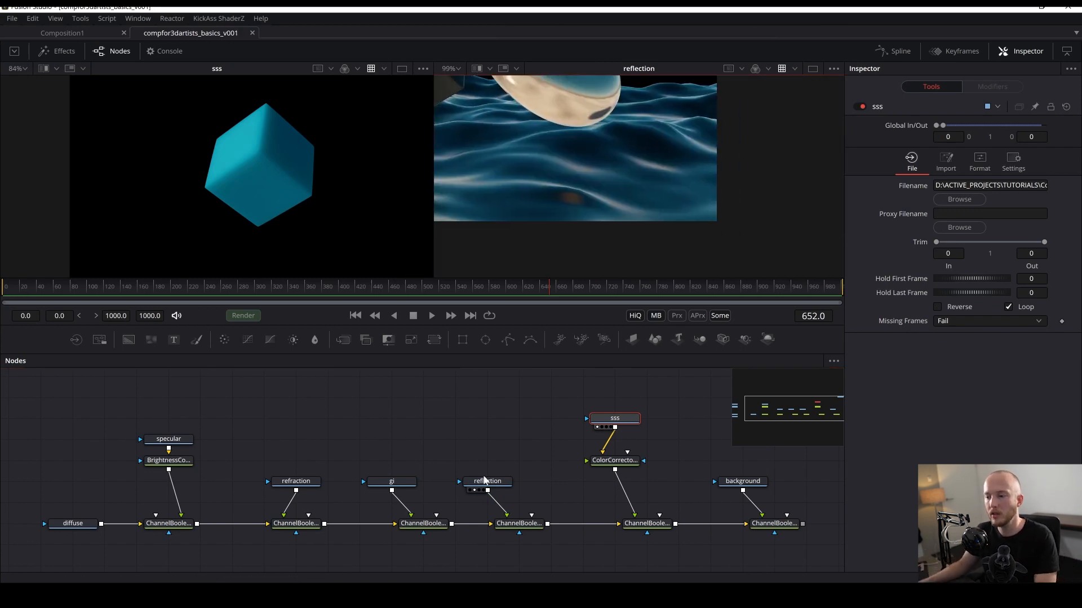
mouse_move(485, 480)
mouse_down()
mouse_move(484, 439)
mouse_move(485, 479)
mouse_up()
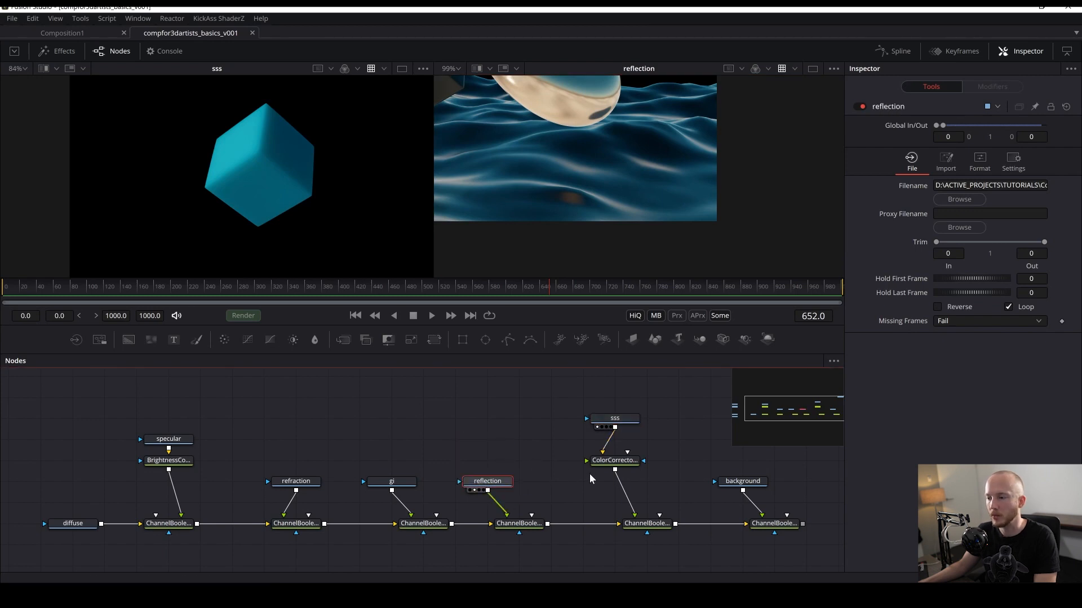
mouse_move(610, 460)
mouse_down()
mouse_move(610, 500)
mouse_move(608, 481)
mouse_up()
drag(547, 439, 524, 453)
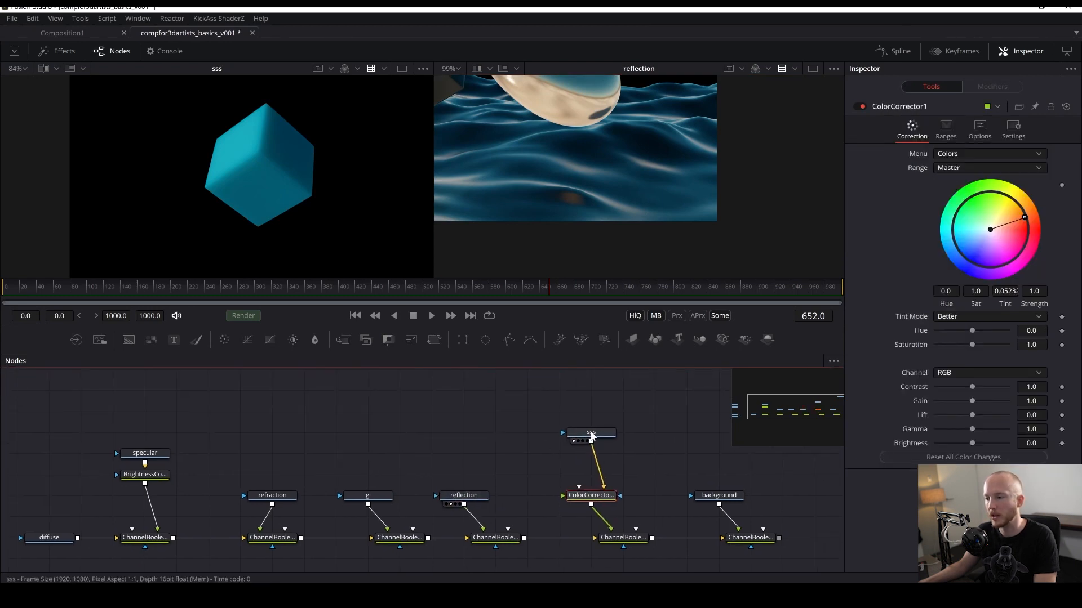
drag(591, 436, 592, 457)
click(488, 546)
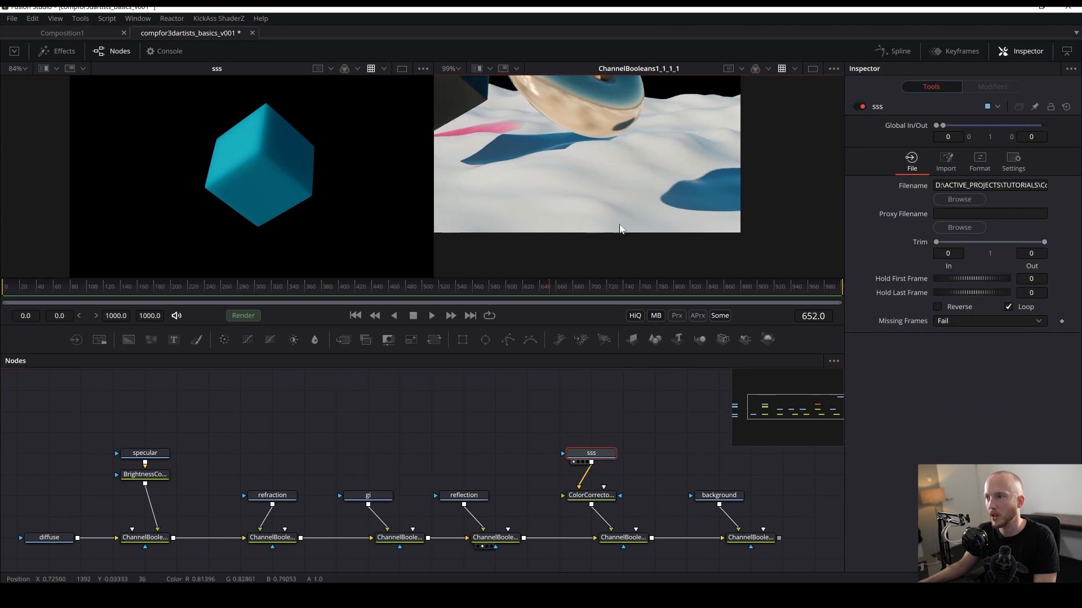
drag(620, 225, 662, 226)
click(738, 546)
key(ctrl+s)
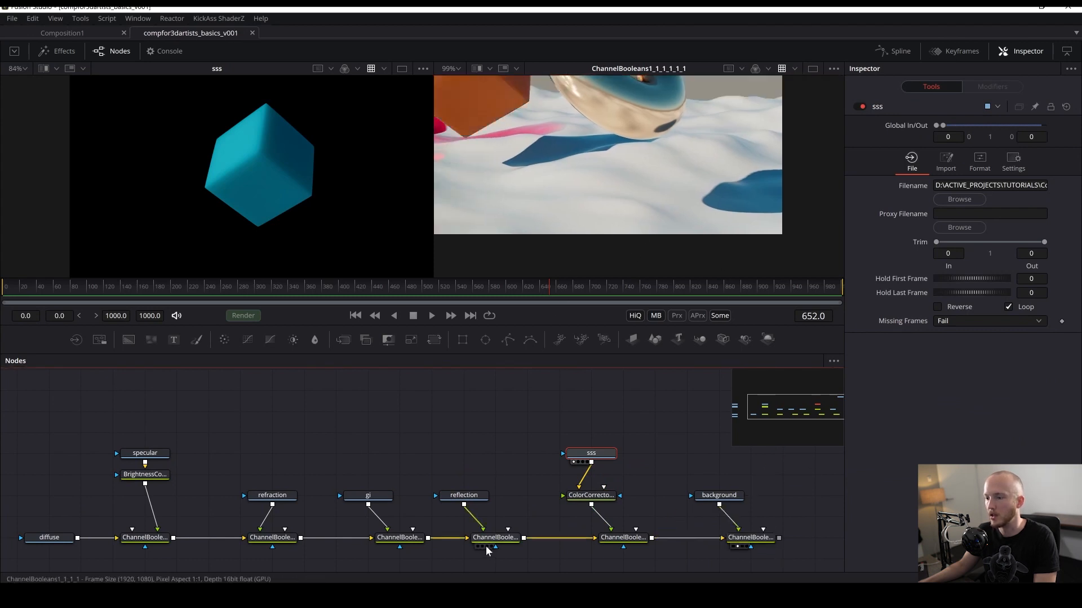
- Open the reflection Channel Booleans node's Settings and try adjusting its Blend slider
click(487, 539)
key(ctrl+f)
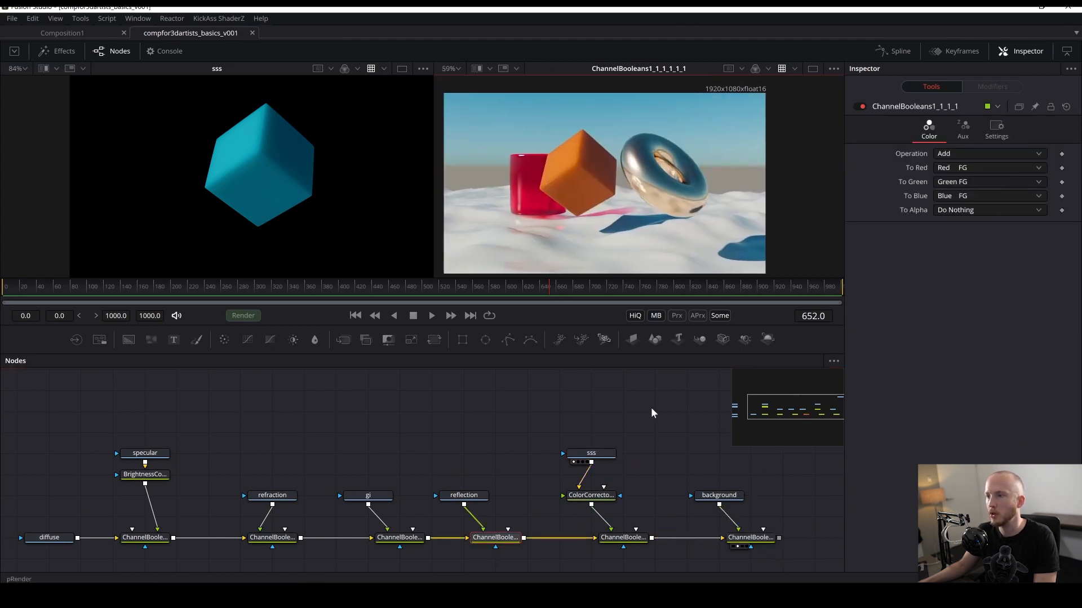
click(523, 501)
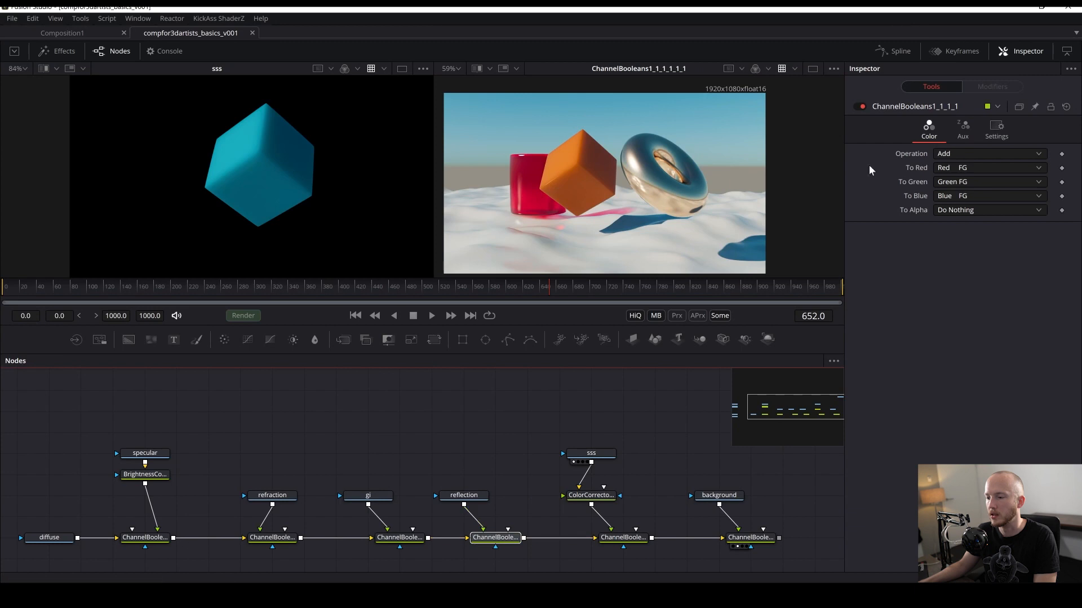
click(994, 135)
drag(1009, 168, 845, 171)
drag(935, 167, 1076, 197)
click(472, 457)
drag(473, 456, 450, 437)
key(ctrl+s)
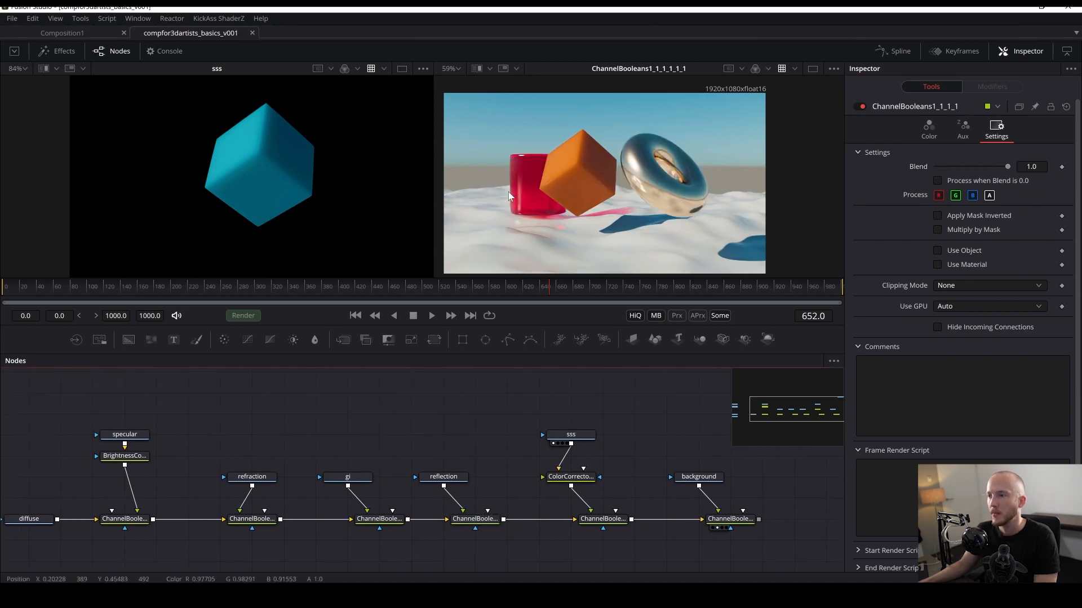
- Show the puzzleMatte Loader in the first viewer
scroll(508, 191, up, 2)
drag(528, 391, 487, 386)
drag(744, 154, 640, 142)
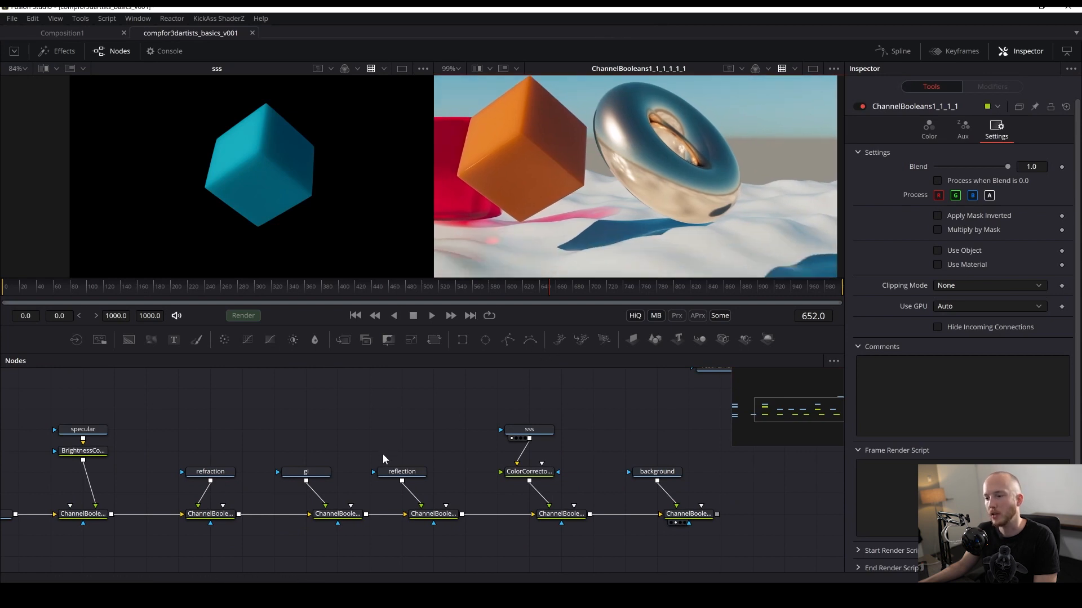
drag(406, 473, 420, 494)
drag(366, 460, 573, 404)
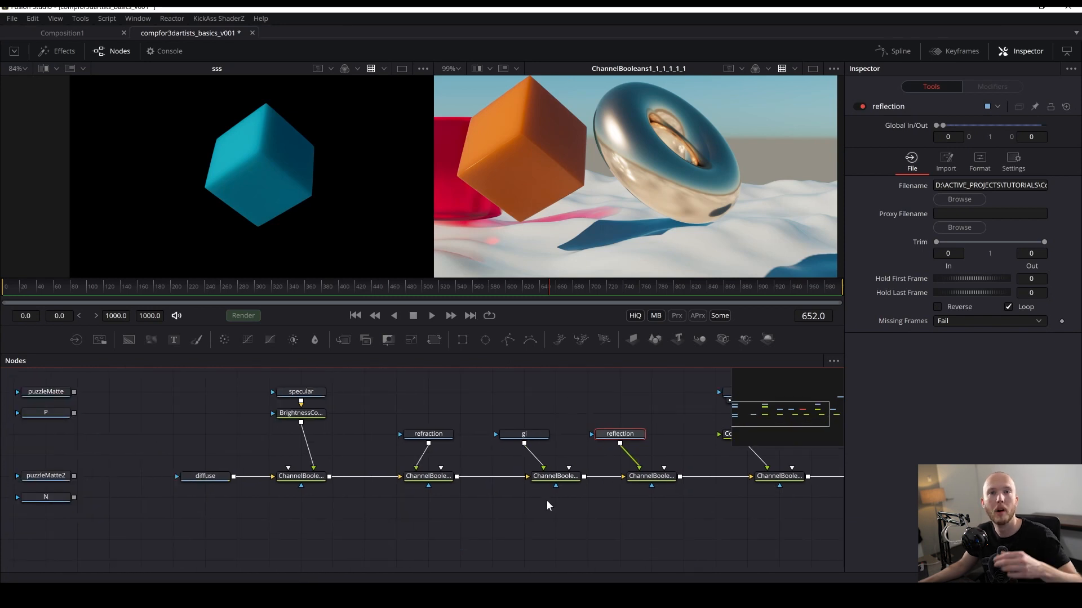
drag(110, 451, 241, 491)
click(171, 437)
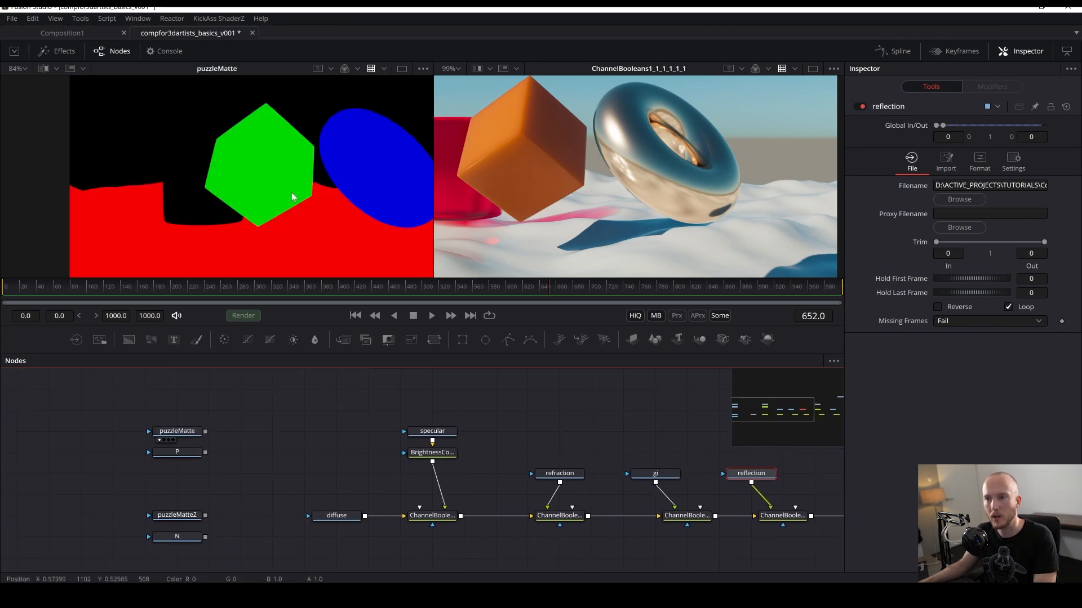
- Paste a copy of the puzzleMatte Loader beside the reflection Loader and move the reflection Loader up
mouse_move(169, 437)
mouse_down()
mouse_move(200, 416)
mouse_move(165, 419)
mouse_up()
drag(547, 432, 440, 412)
key(ctrl+v)
drag(484, 477, 519, 396)
drag(519, 521, 517, 532)
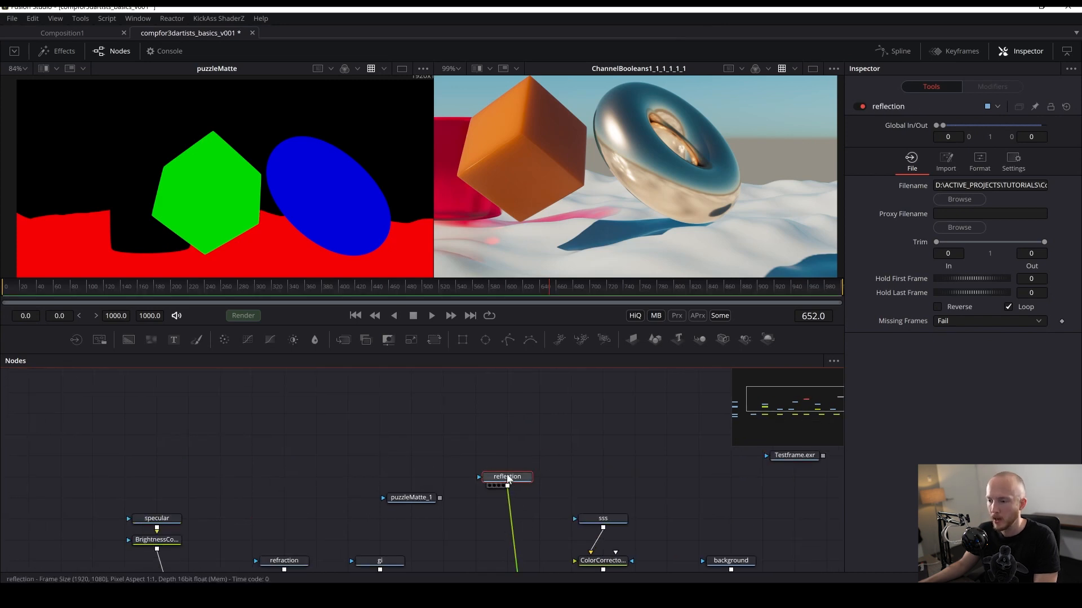
- Insert a Color Corrector after the reflection Loader and save
key(shift+space)
text(color)
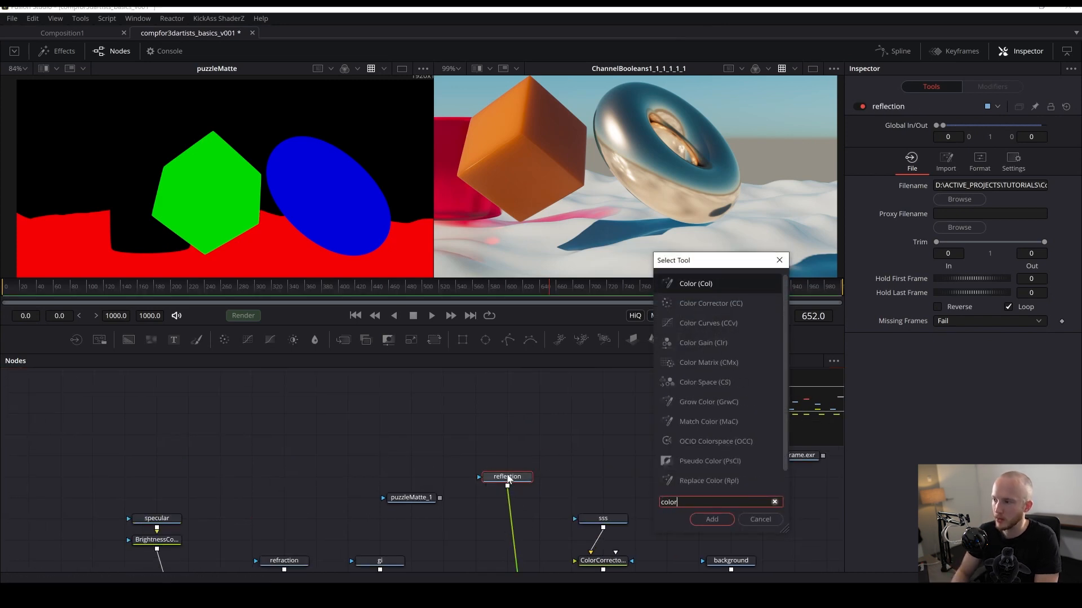
key(Down)
key(Return)
key(ctrl+s)
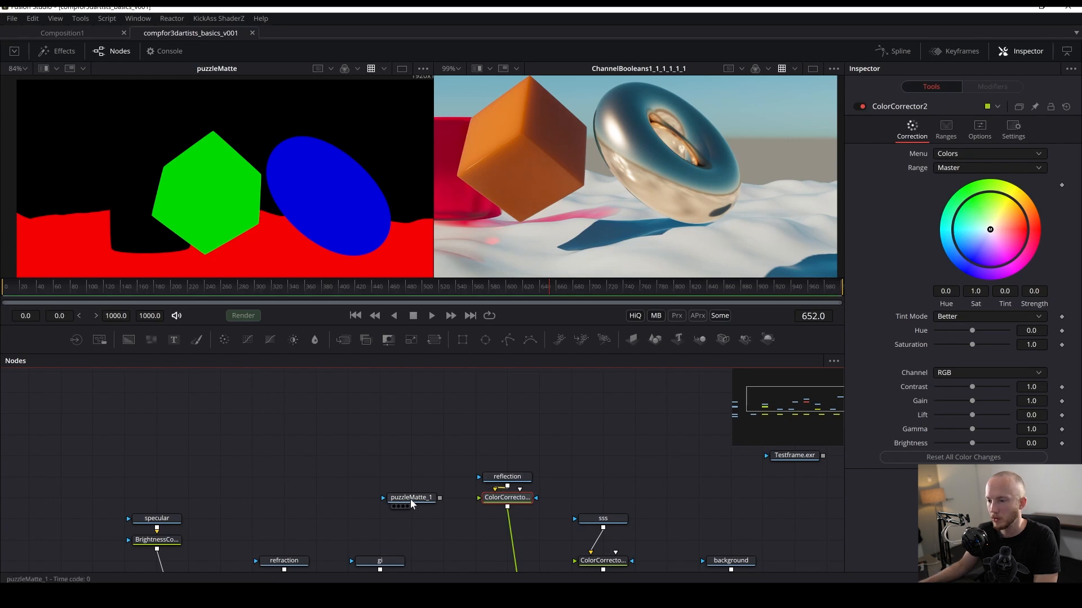
- Connect puzzleMatte_1 as the reflection Color Corrector's mask and set its mask Channel to Blue
drag(432, 500, 515, 452)
click(535, 533)
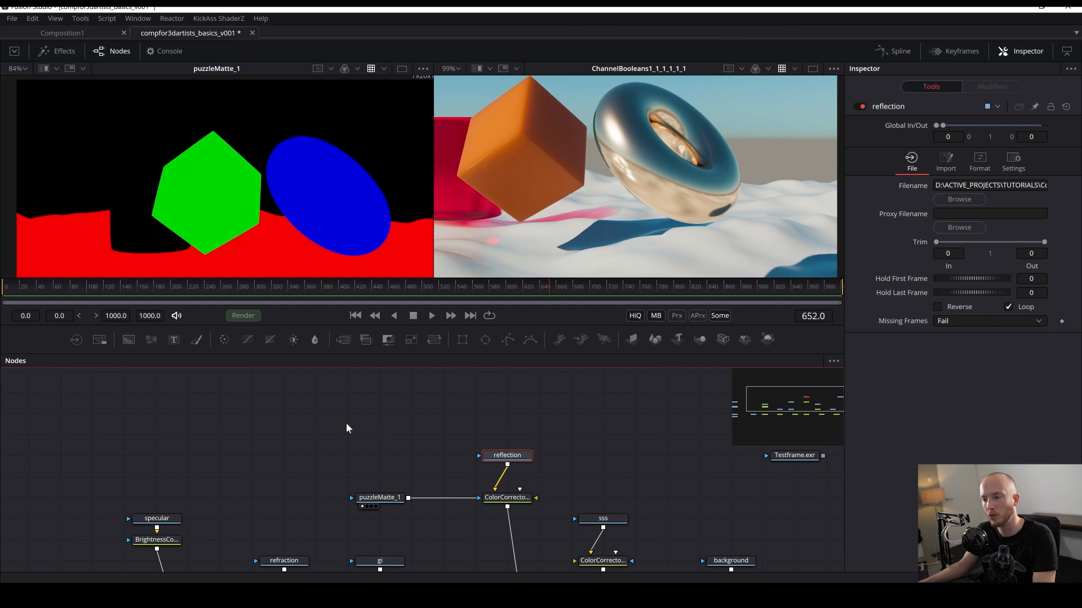
drag(400, 449, 388, 441)
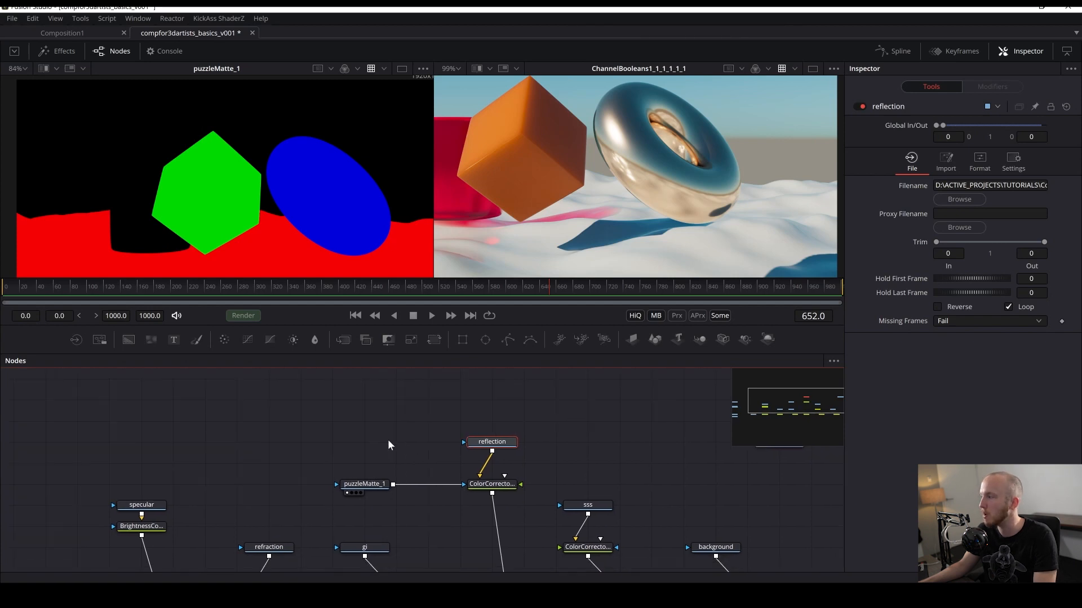
click(474, 484)
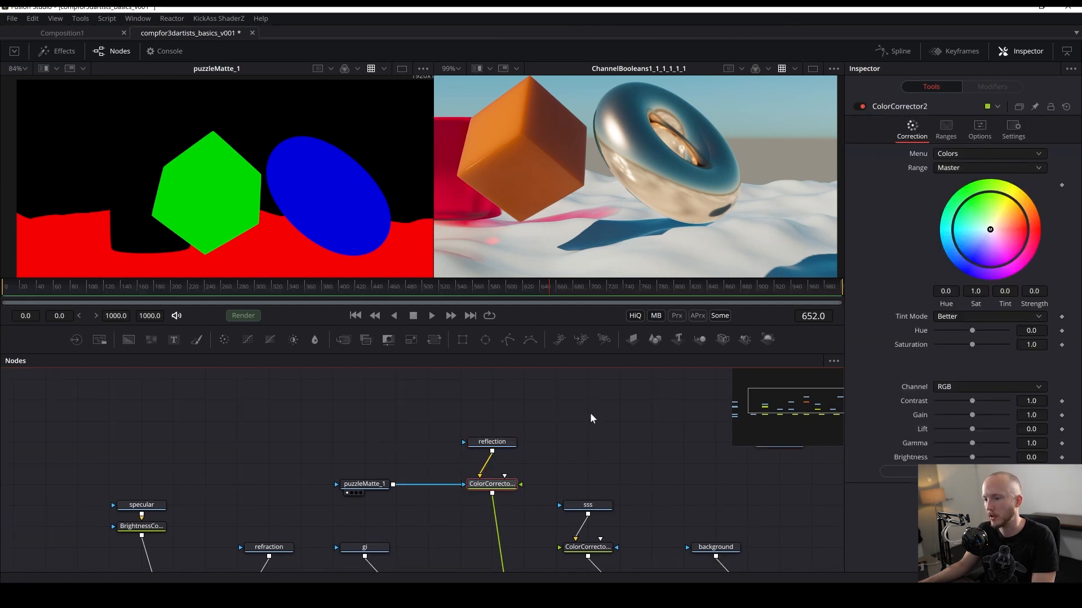
click(1012, 130)
click(946, 252)
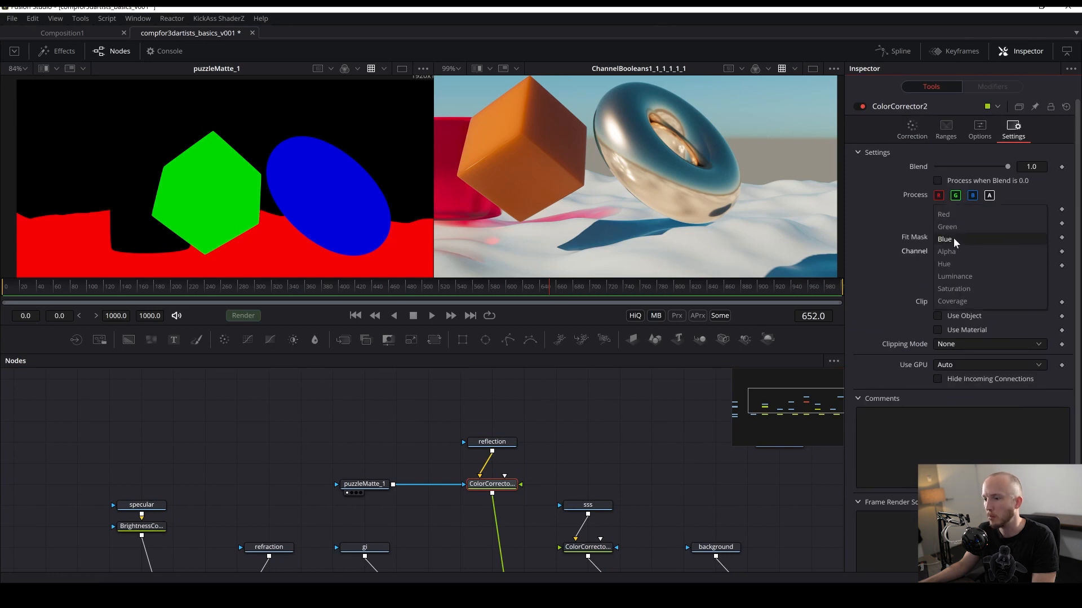
click(956, 240)
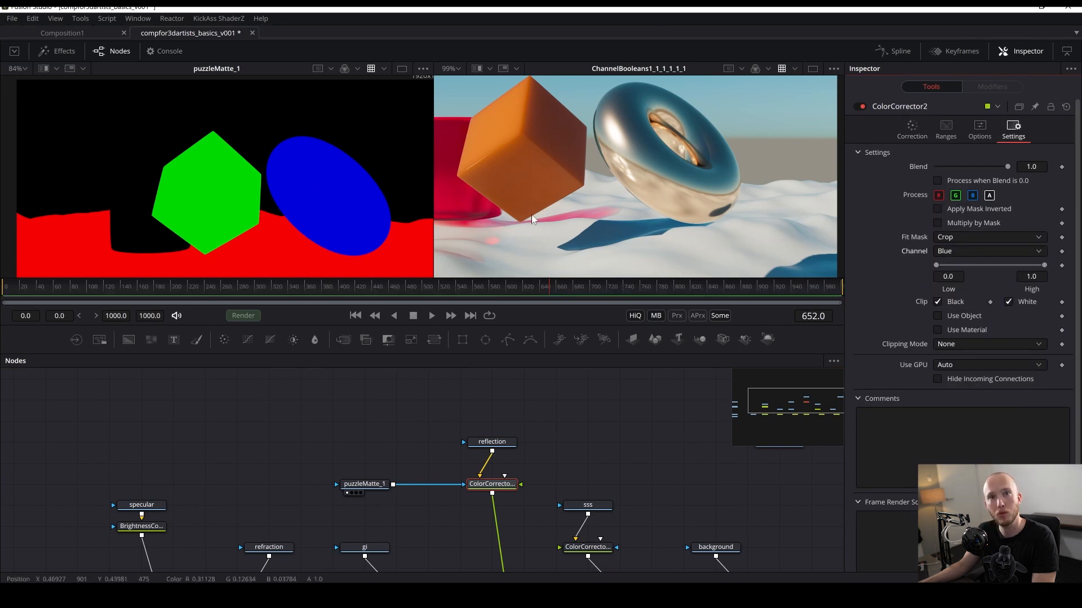
- Try shifting the reflection Color Corrector's color wheel toward blue, then undo the change
drag(583, 450, 569, 404)
key(ctrl+s)
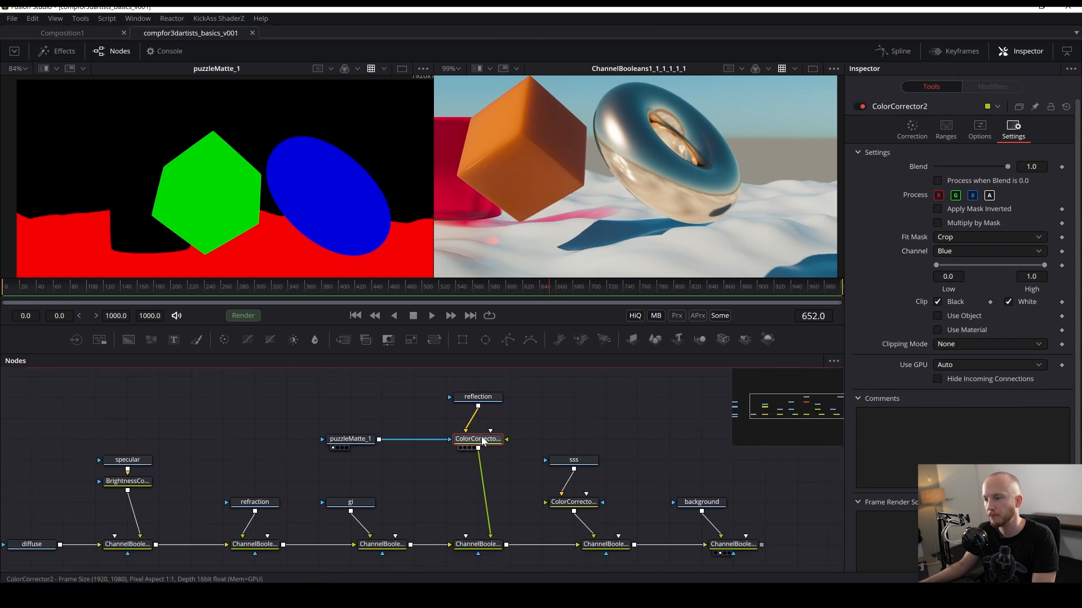
click(908, 132)
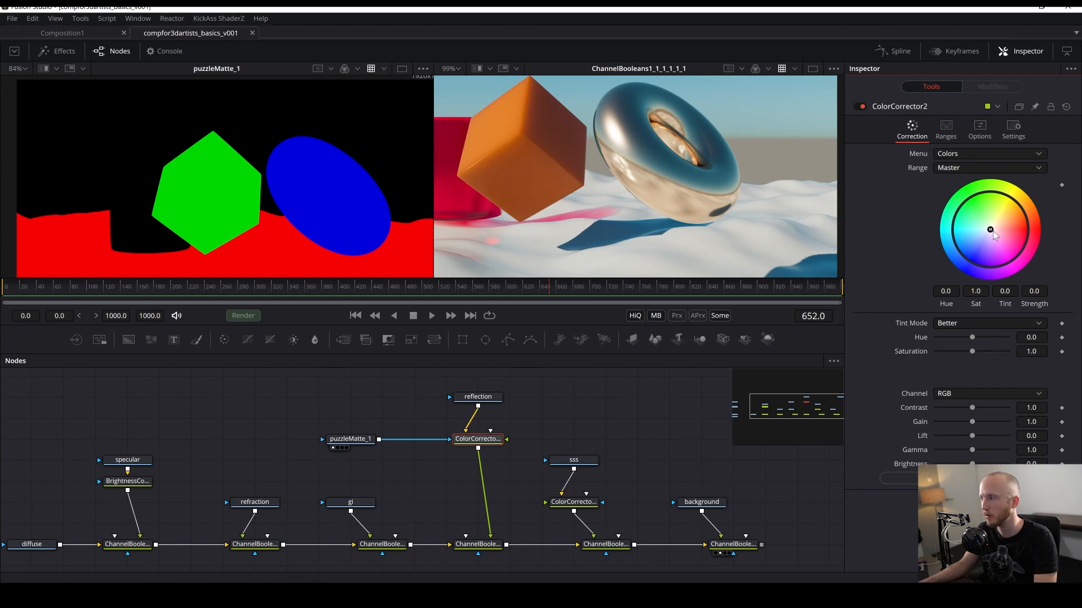
drag(992, 231, 970, 260)
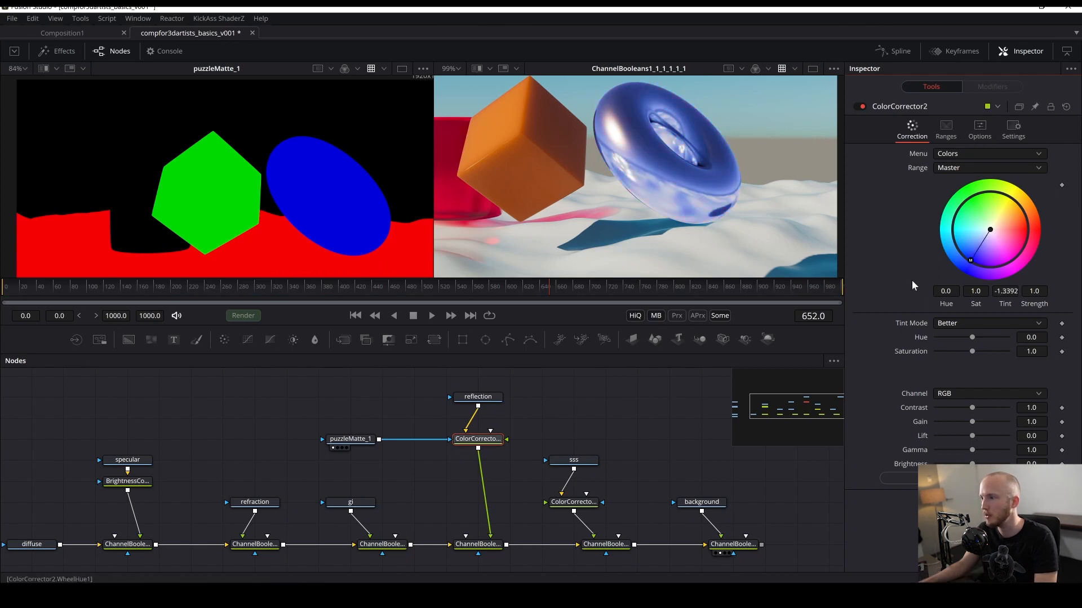
drag(912, 281, 812, 248)
key(ctrl+z)
drag(644, 170, 646, 183)
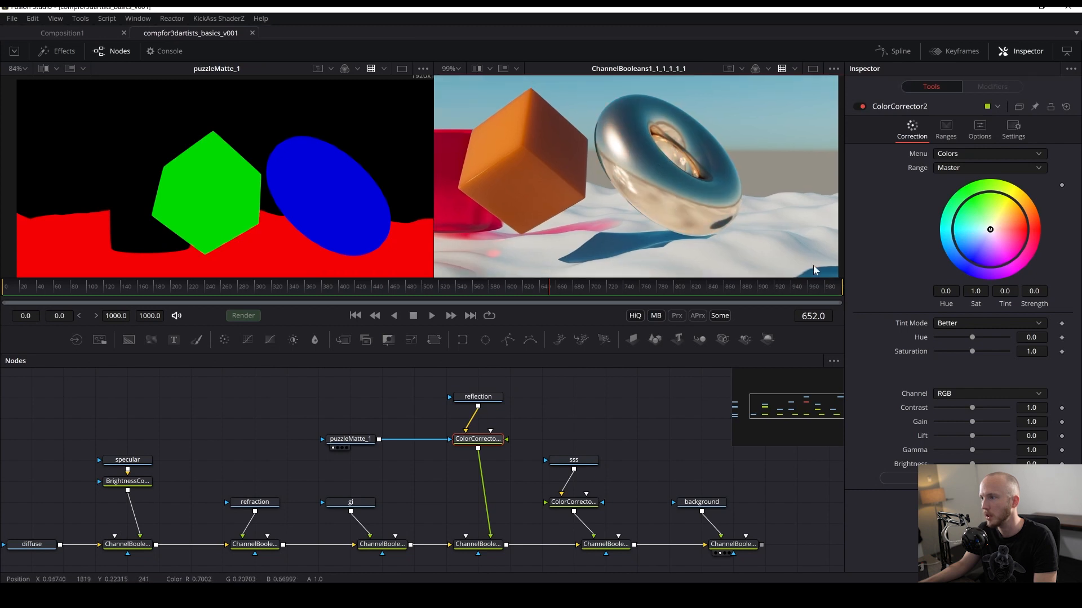
- Set the reflection Color Corrector's Gain to 0.75
mouse_move(969, 422)
mouse_down()
mouse_move(914, 420)
mouse_move(1010, 427)
mouse_move(945, 418)
mouse_move(983, 421)
mouse_up()
key(ctrl+f)
scroll(614, 175, up, 2)
click(972, 427)
click(969, 427)
drag(677, 481, 564, 456)
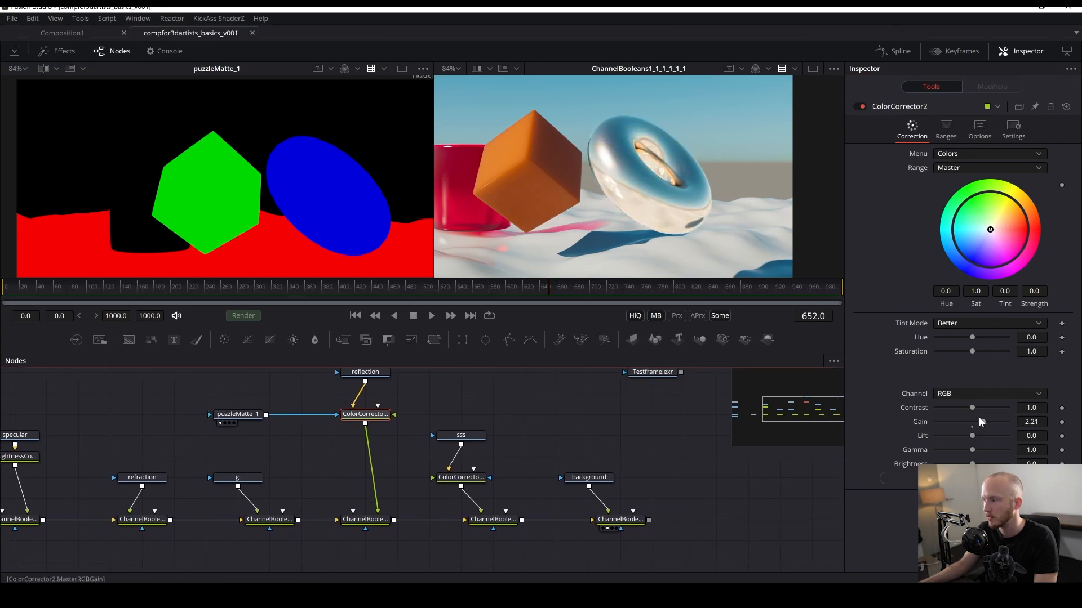
drag(981, 422, 968, 430)
scroll(620, 157, down, 3)
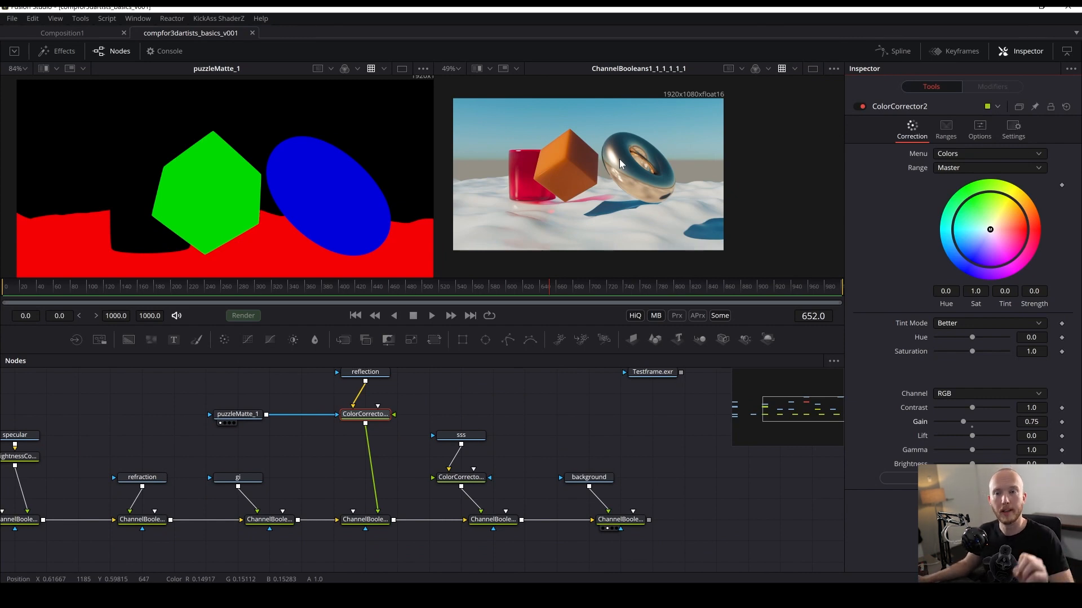
- Inspect the graded render in the viewer and show the background Loader in the second viewer
drag(692, 428, 519, 401)
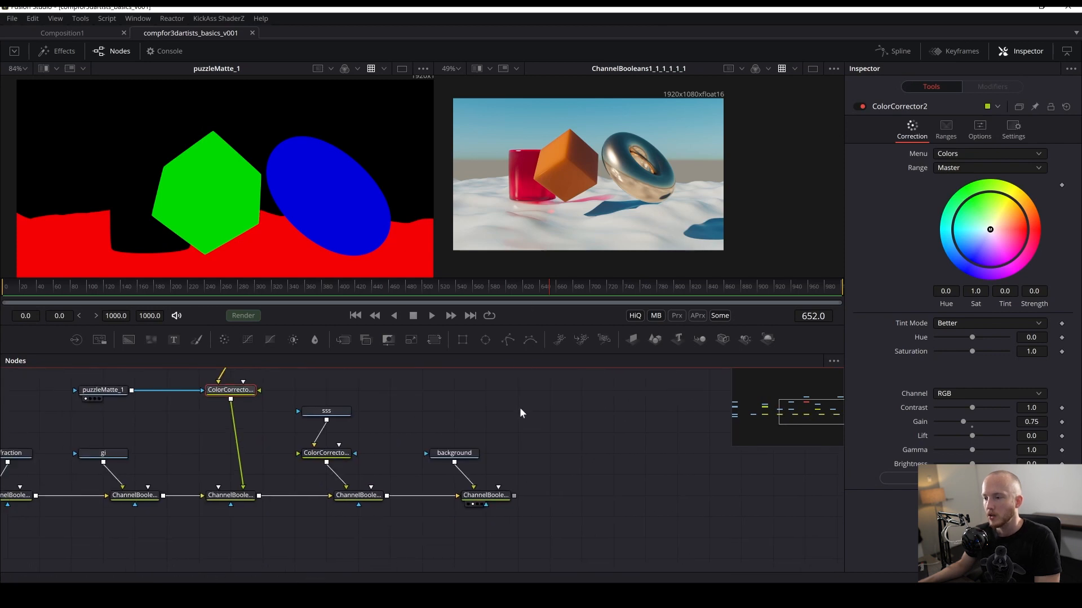
scroll(594, 201, up, 3)
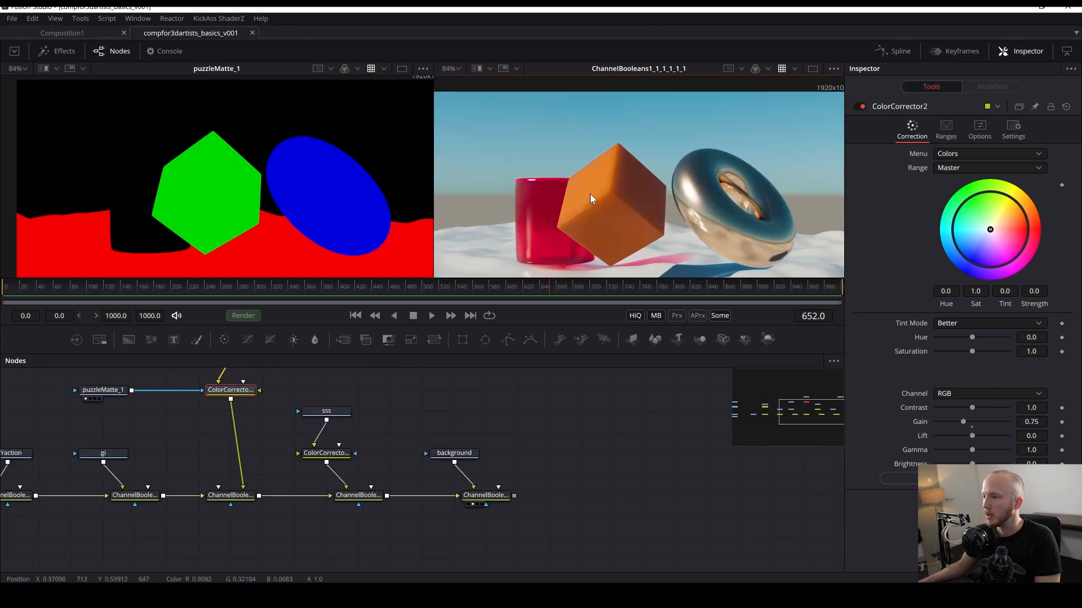
drag(674, 225, 595, 202)
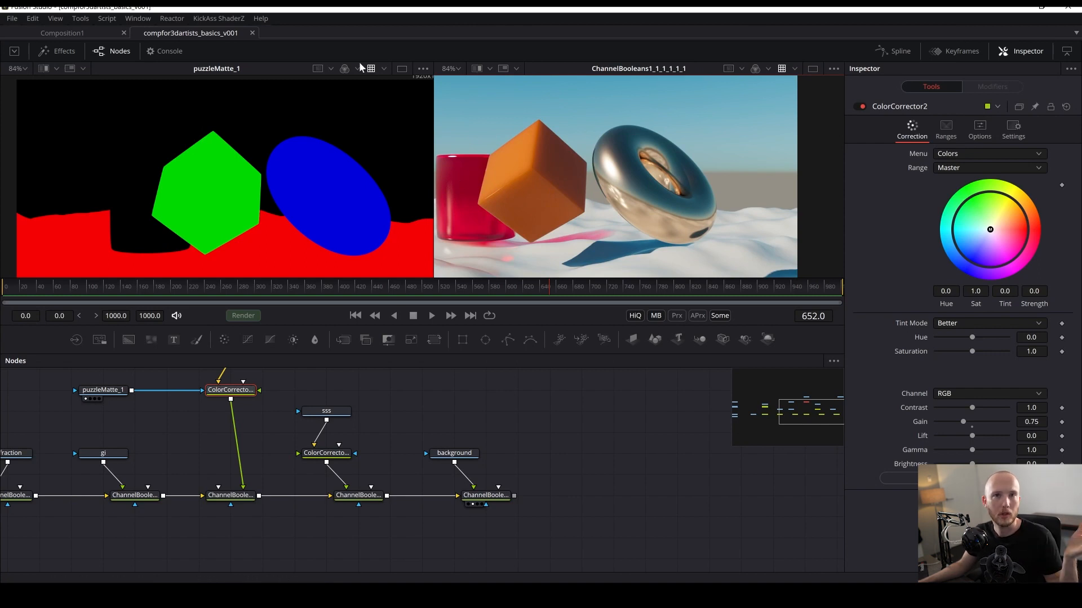
drag(593, 170, 554, 162)
drag(685, 252, 729, 208)
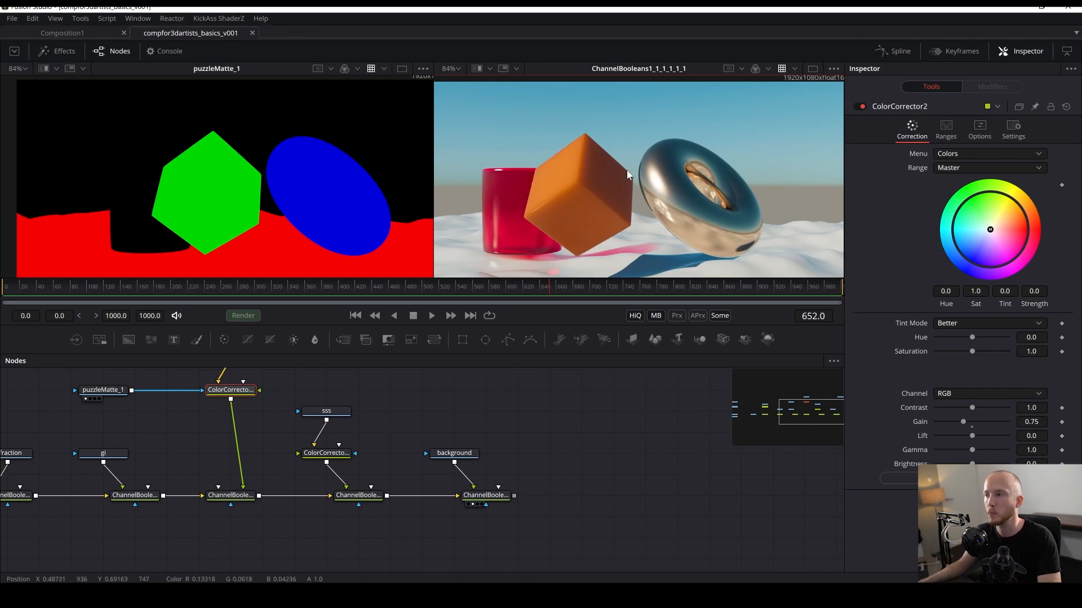
scroll(699, 175, down, 4)
drag(322, 435, 646, 169)
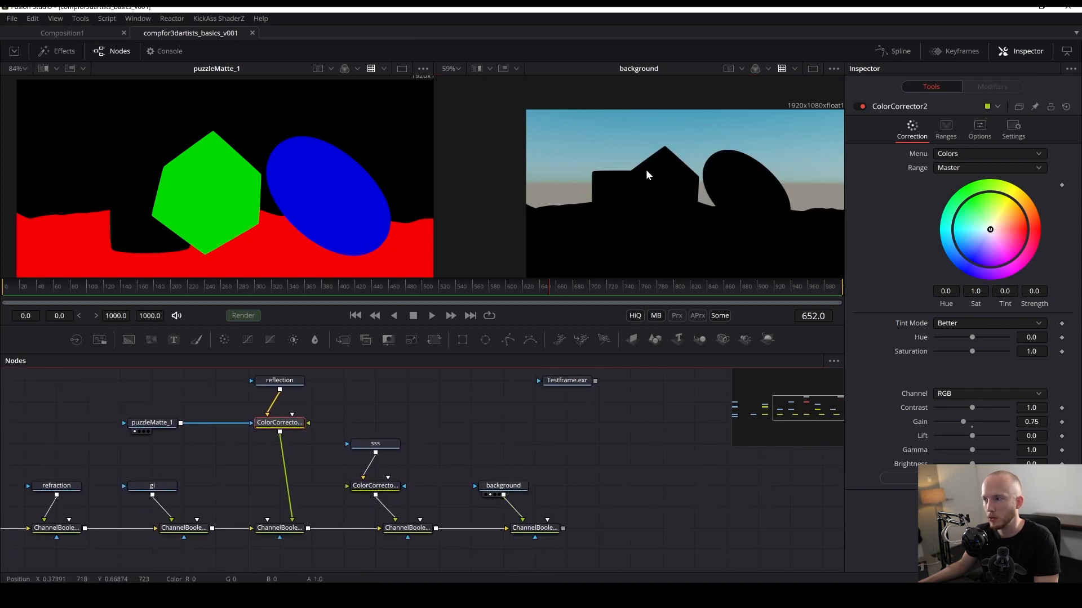
scroll(622, 113, up, 3)
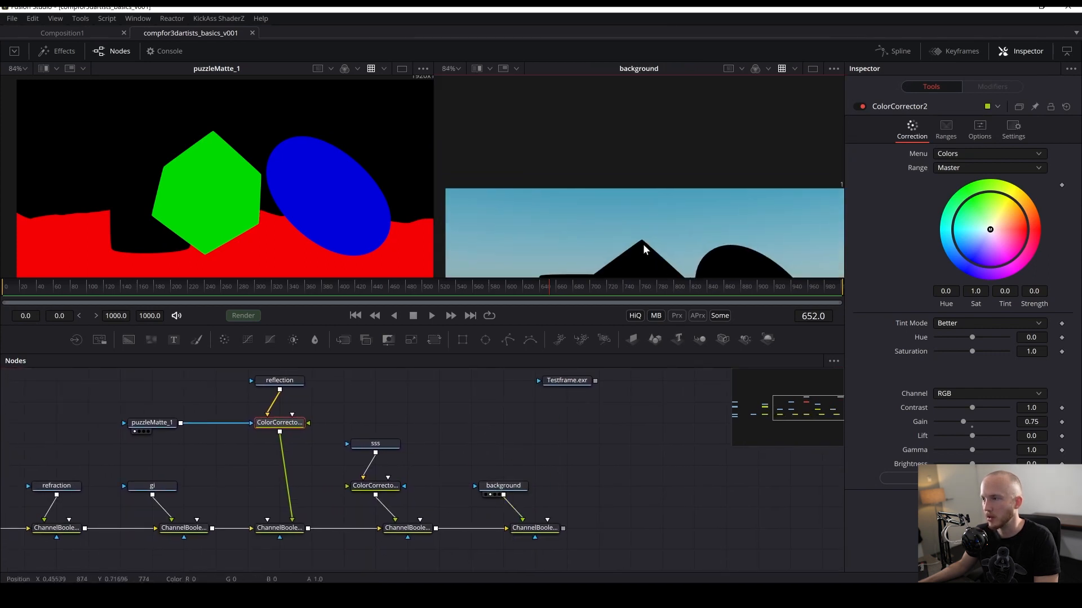
- Examine the background pass's alpha channel and the puzzleMatte Loaders in the viewers
key(a)
drag(672, 207, 618, 225)
key(c)
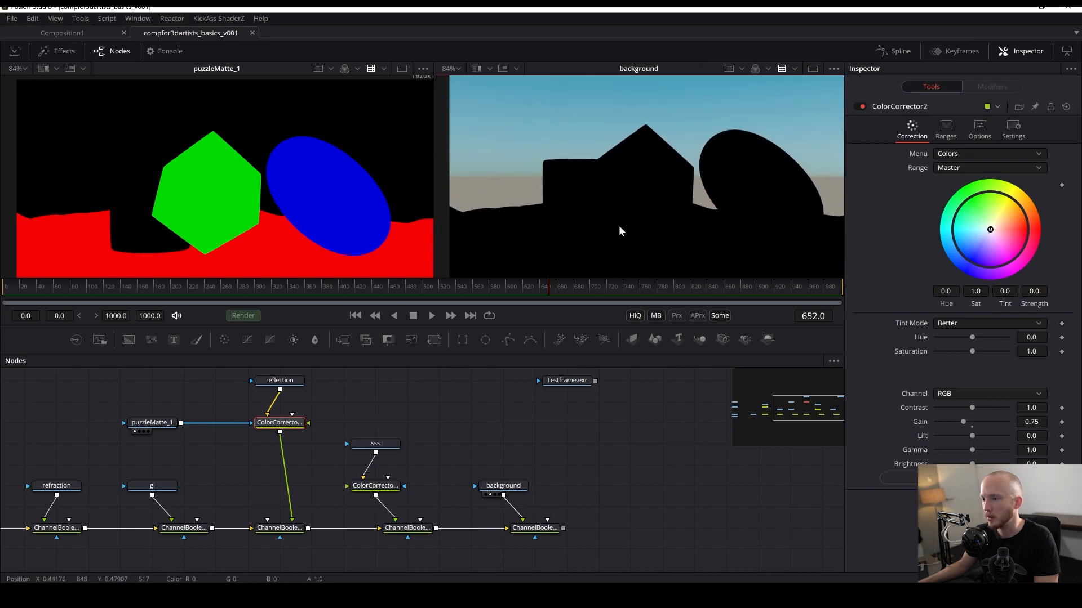
scroll(467, 434, left, 5)
scroll(428, 446, left, 5)
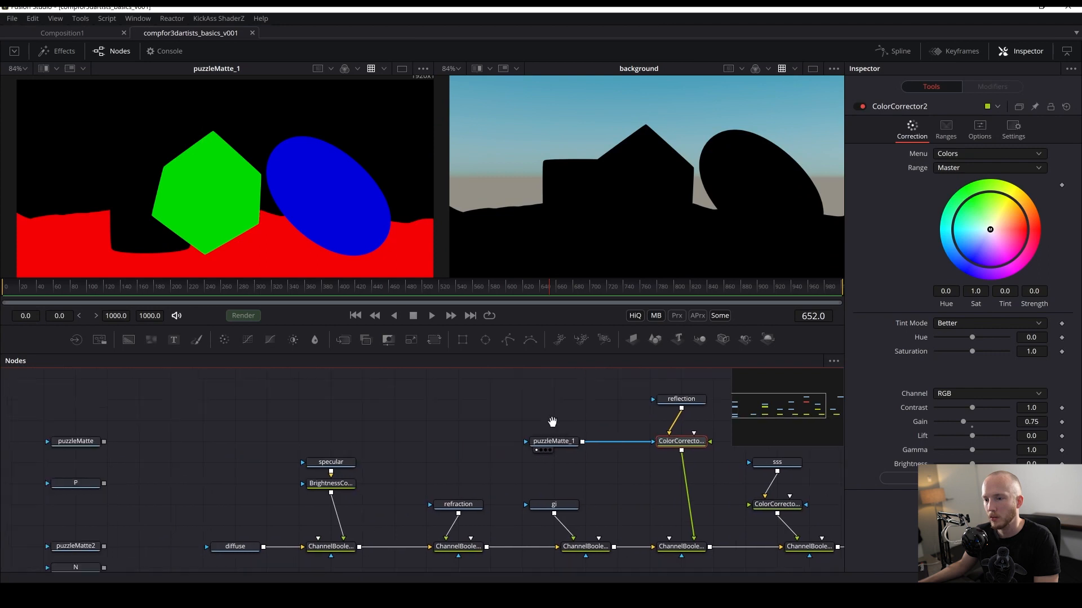
scroll(592, 370, down, 2)
key(1)
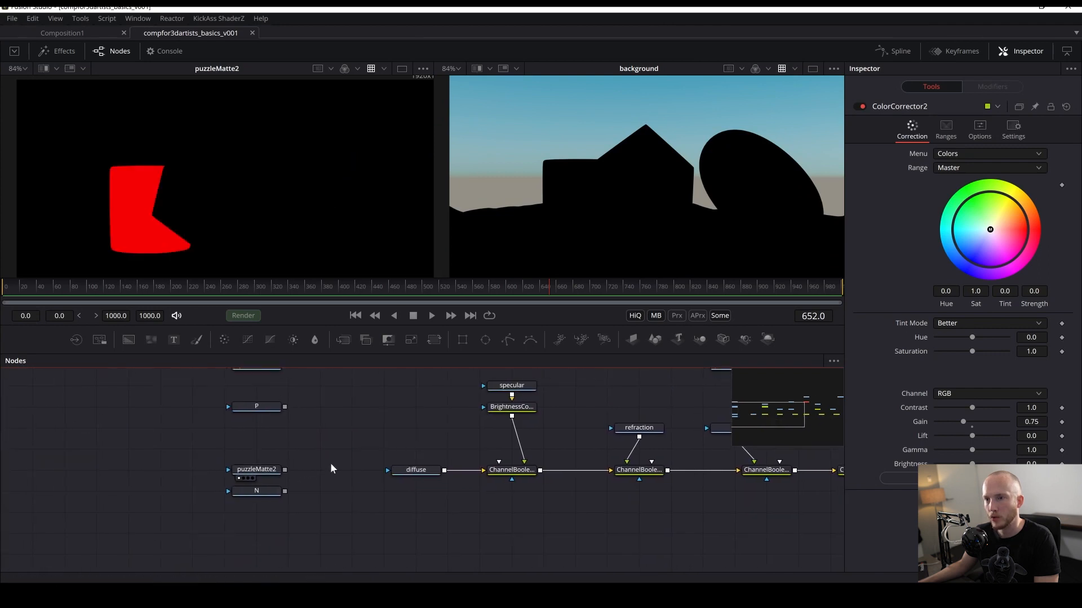
scroll(304, 460, right, 1)
scroll(329, 420, up, 3)
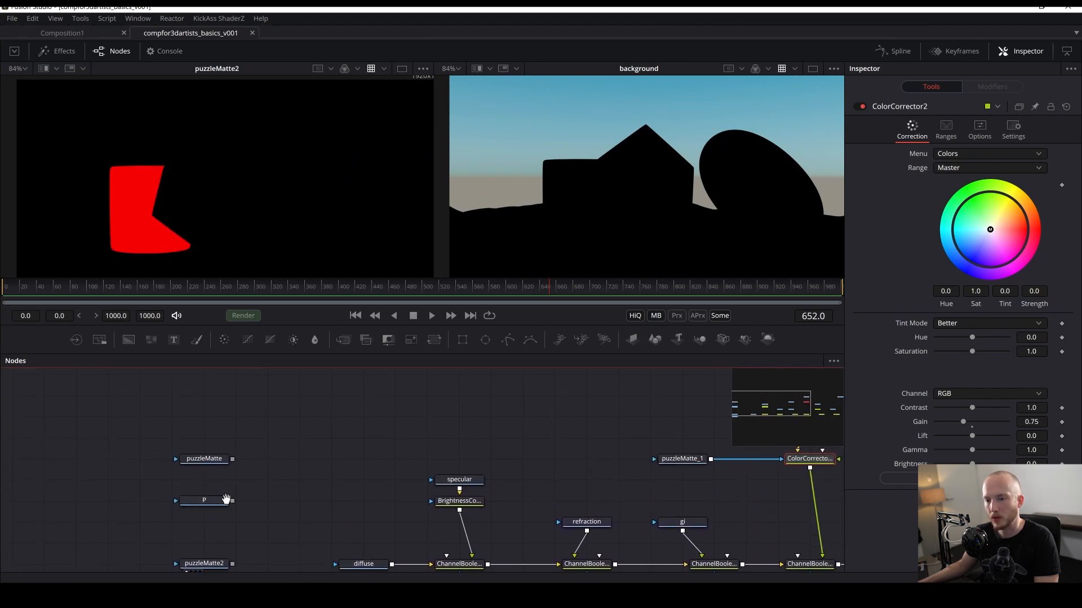
scroll(225, 500, right, 1)
key(1)
scroll(167, 390, down, 3)
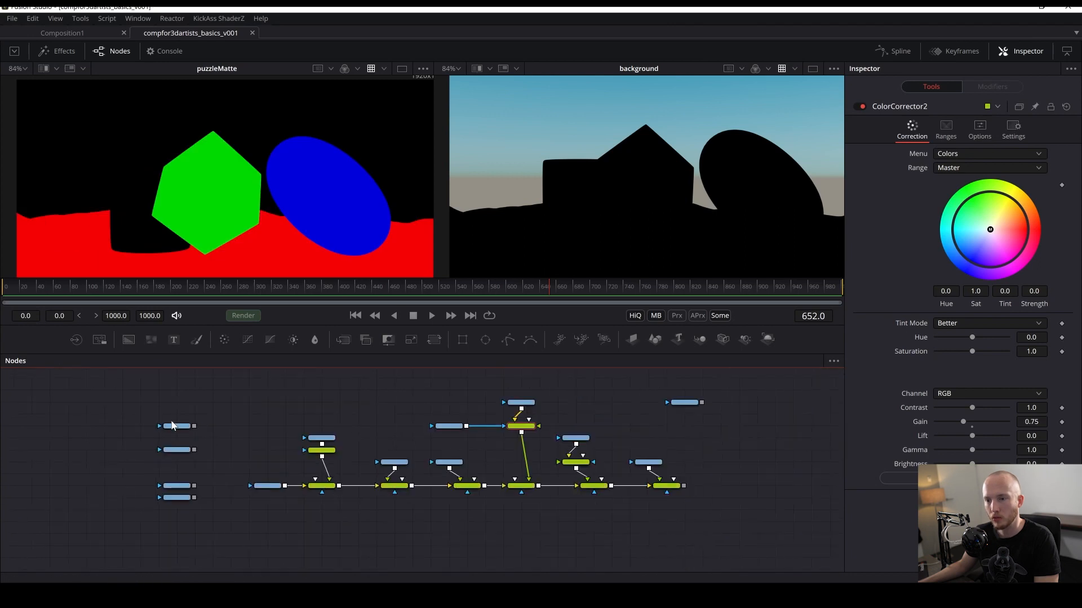
- Move the original puzzleMatte Loader up beside the Testframe.exr Loader and save
drag(171, 424, 256, 152)
key(ctrl+s)
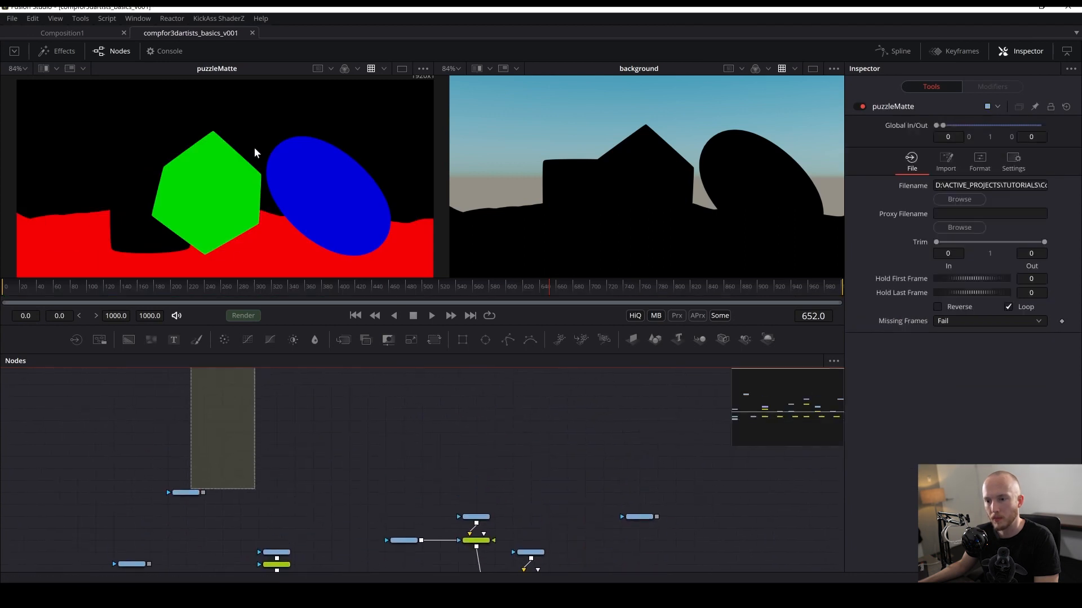
drag(194, 507, 108, 405)
mouse_move(181, 230)
mouse_down()
mouse_move(219, 212)
mouse_move(164, 242)
mouse_up()
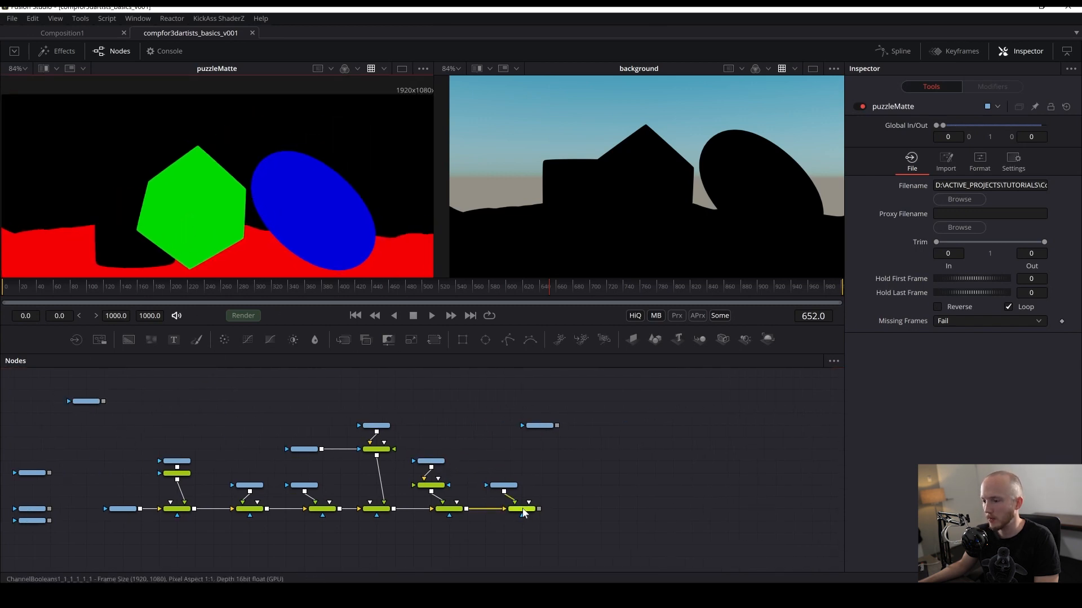
scroll(443, 500, up, 2)
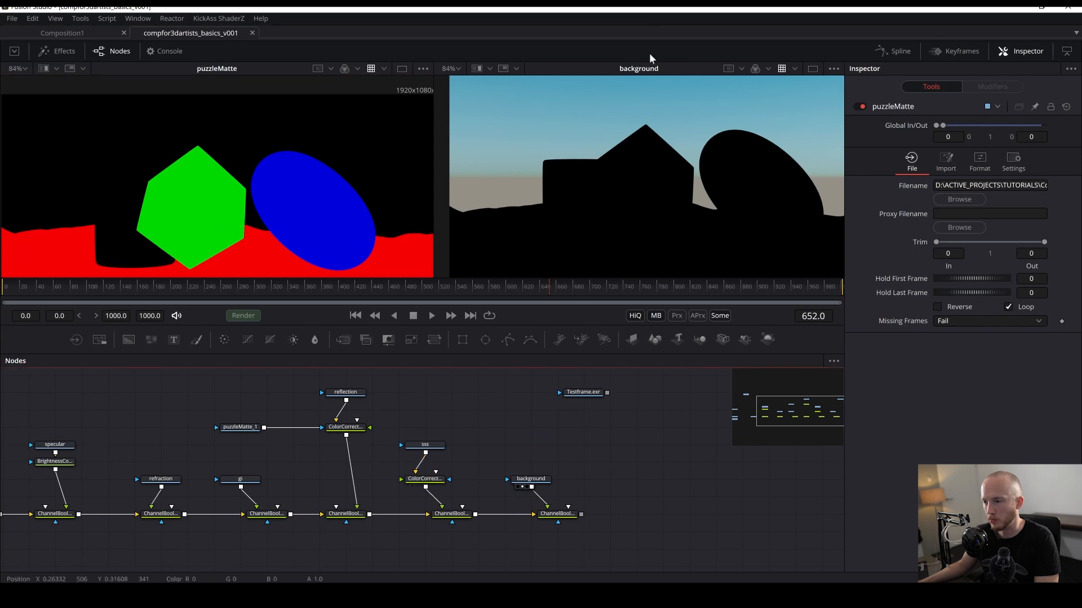
drag(79, 479, 465, 482)
drag(316, 457, 643, 437)
scroll(333, 408, up, 5)
key(ctrl+s)
drag(642, 437, 475, 478)
scroll(490, 493, down, 4)
scroll(490, 493, right, 2)
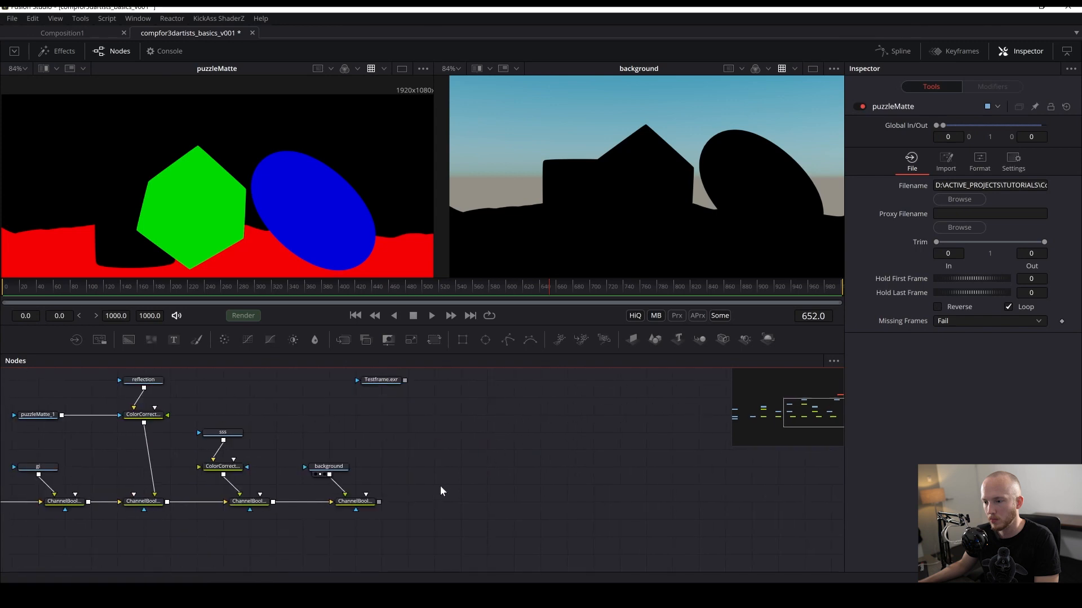
- Add a Background tool below the Testframe.exr Loader and save
click(361, 502)
key(ctrl+s)
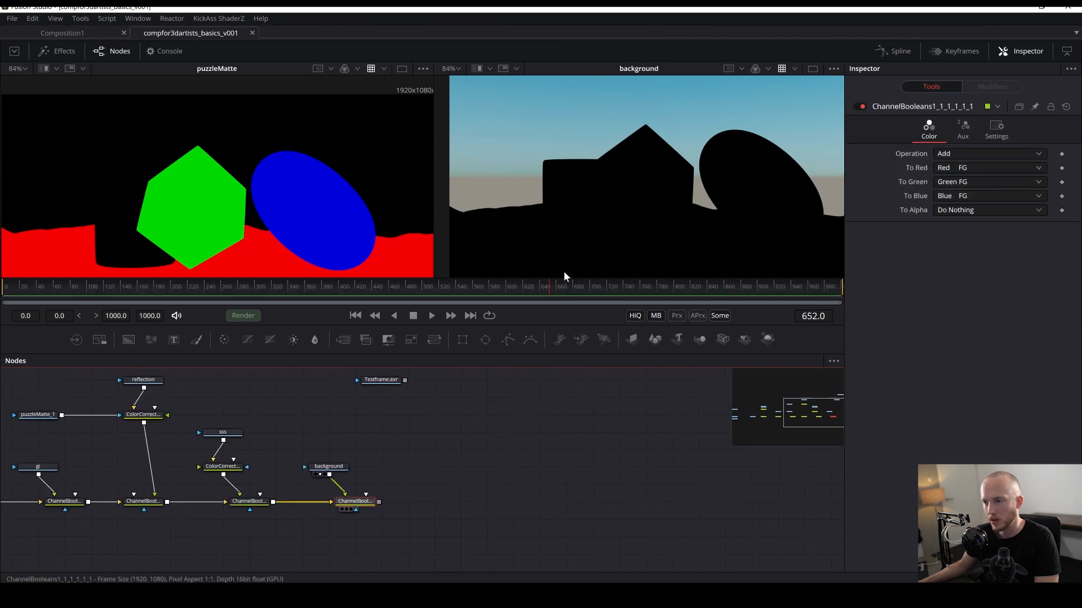
drag(356, 503, 330, 502)
scroll(425, 474, up, 3)
scroll(424, 474, left, 1)
key(shift+space)
text(ba)
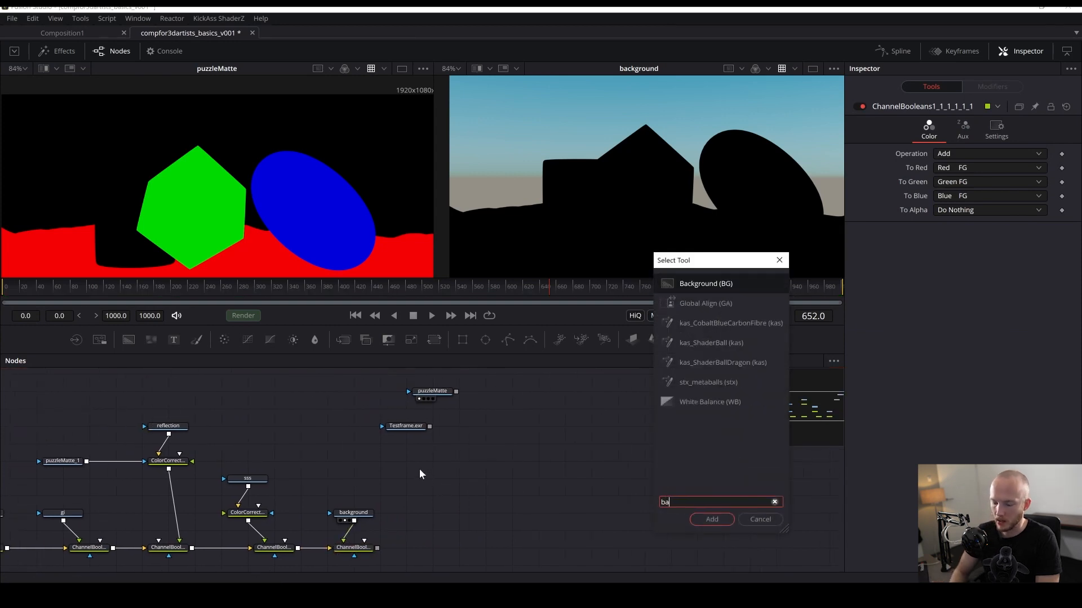
key(Return)
key(ctrl+s)
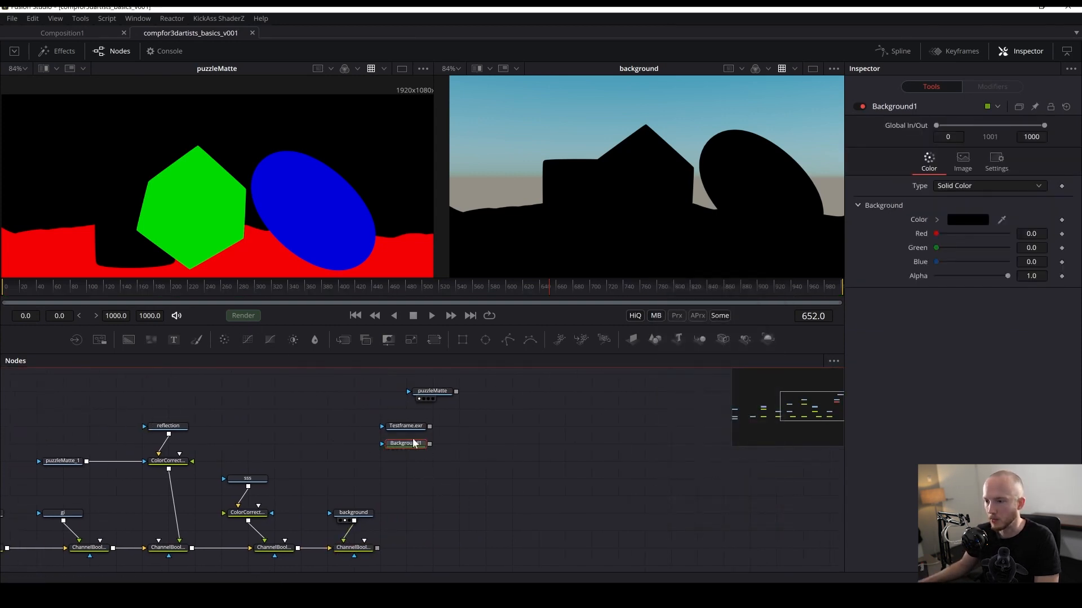
- Set Background1's color to white and show it in the second viewer
key(2)
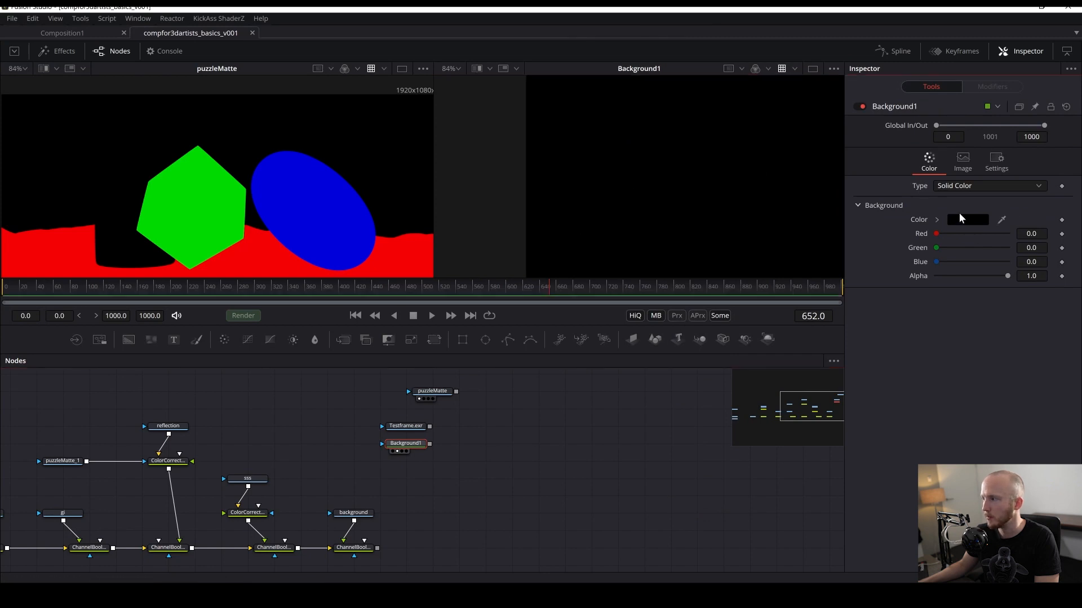
click(966, 220)
drag(612, 258, 518, 334)
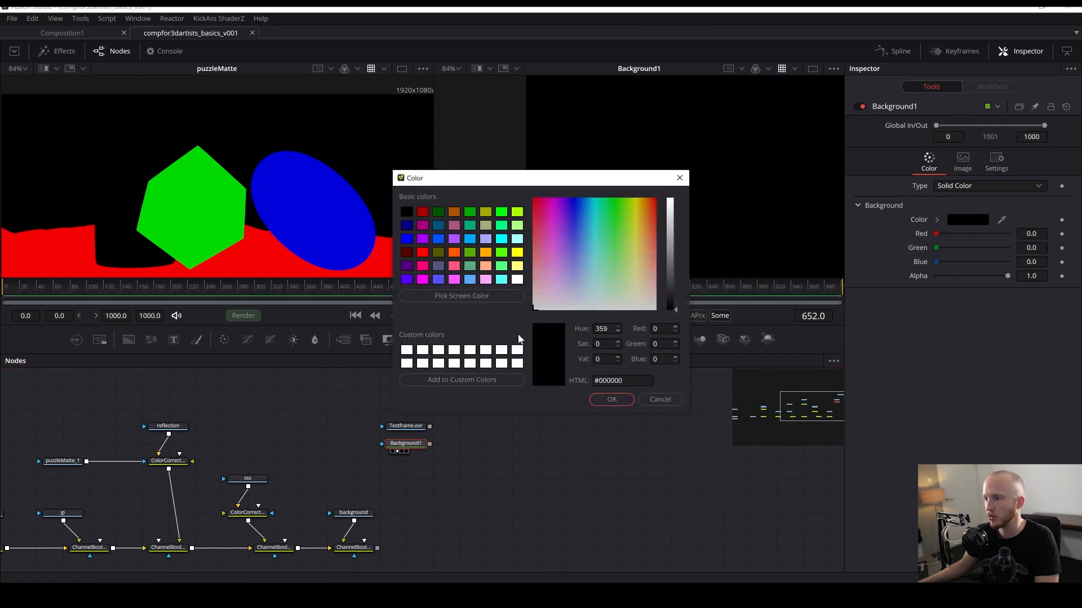
click(405, 351)
click(612, 401)
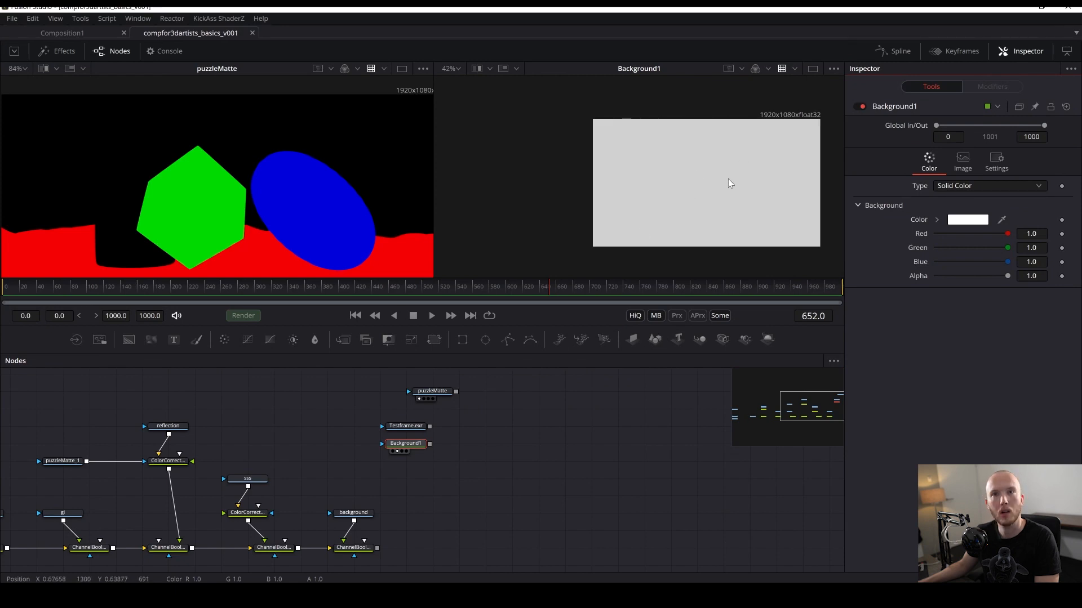
- Add a Channel Booleans tool after Background1
key(shift+space)
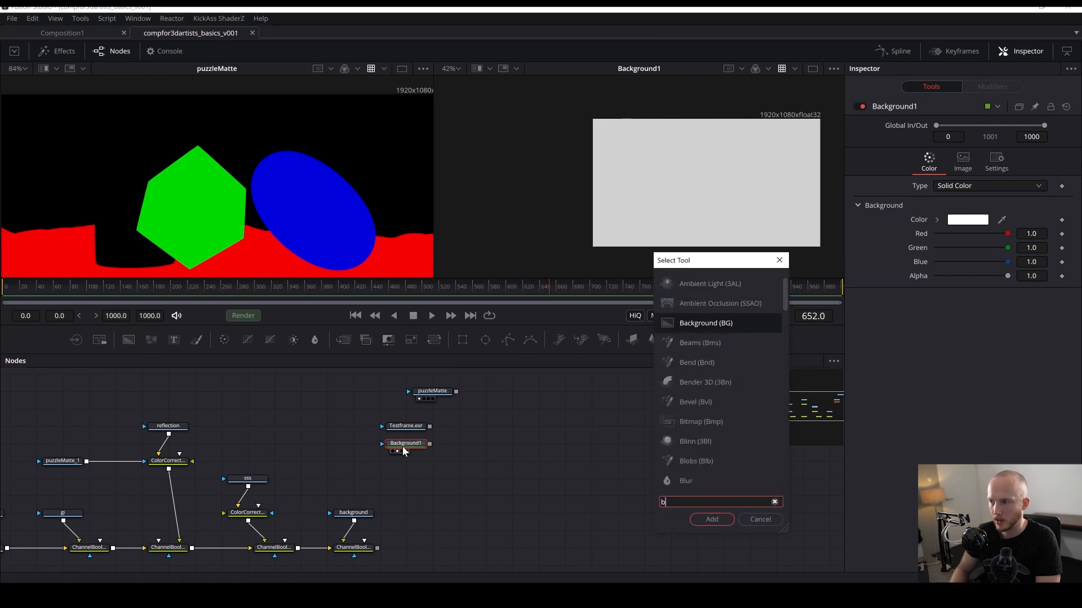
text(bool)
key(Return)
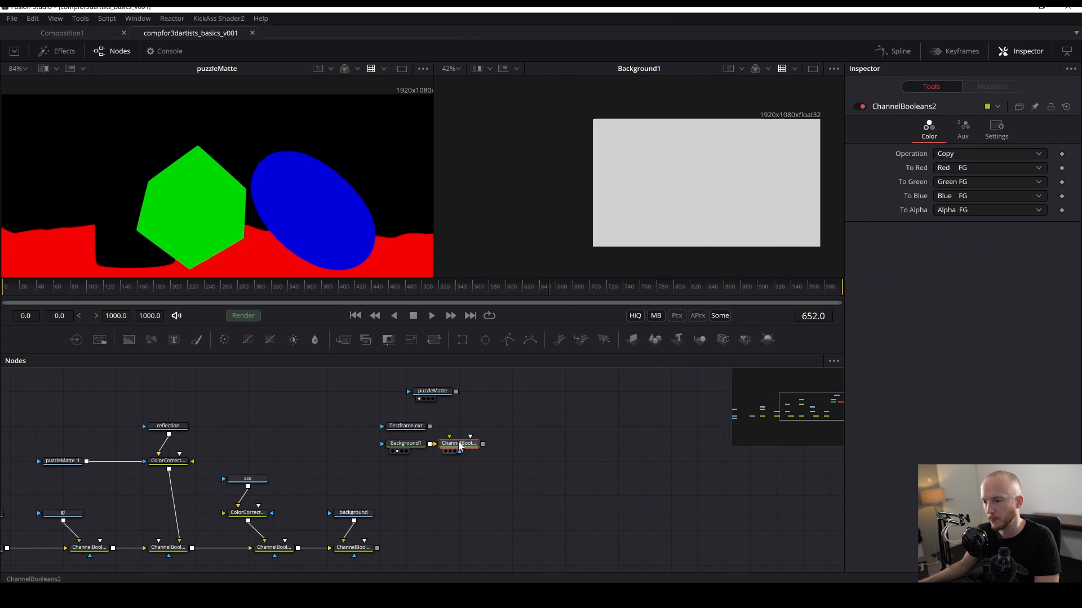
drag(410, 428, 225, 406)
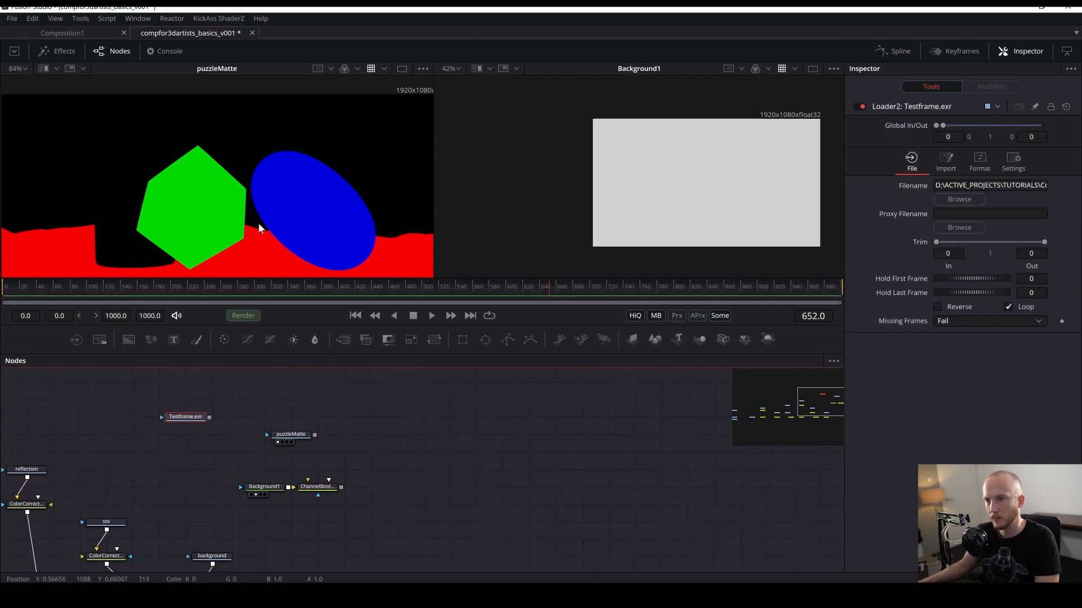
drag(286, 220, 262, 169)
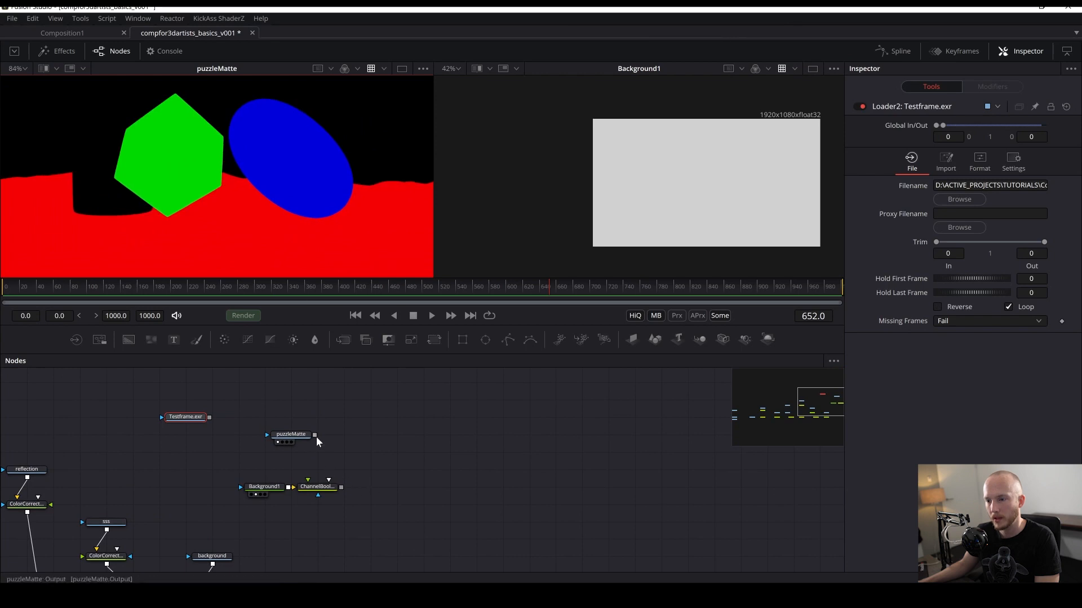
- Connect the puzzleMatte Loader to ChannelBooleans2 as its effect mask and view ChannelBooleans2 in the first viewer
drag(314, 434, 317, 494)
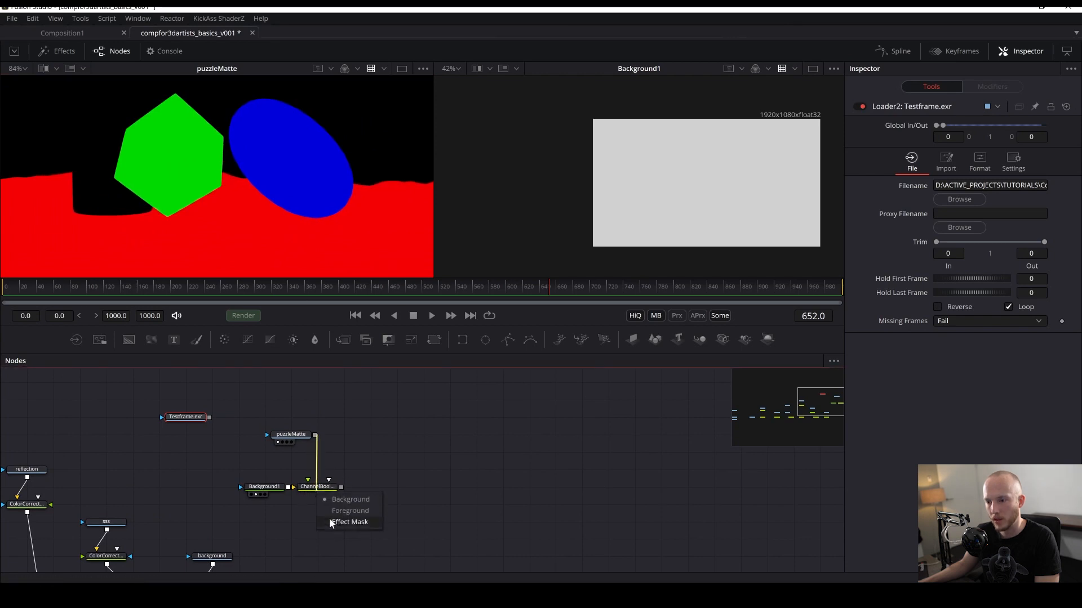
click(315, 441)
drag(315, 435, 273, 130)
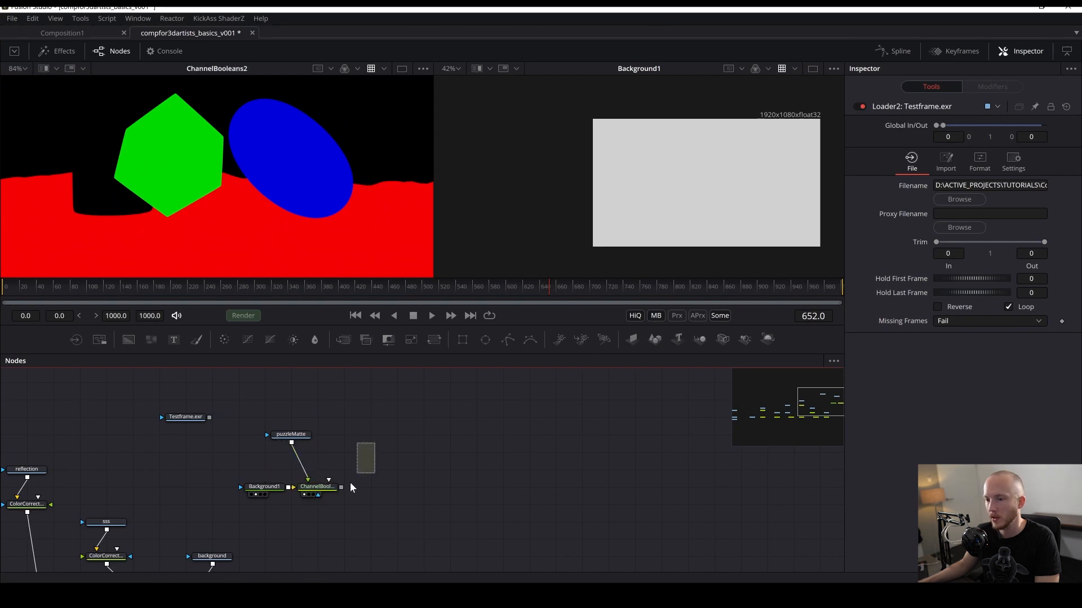
click(319, 486)
click(994, 131)
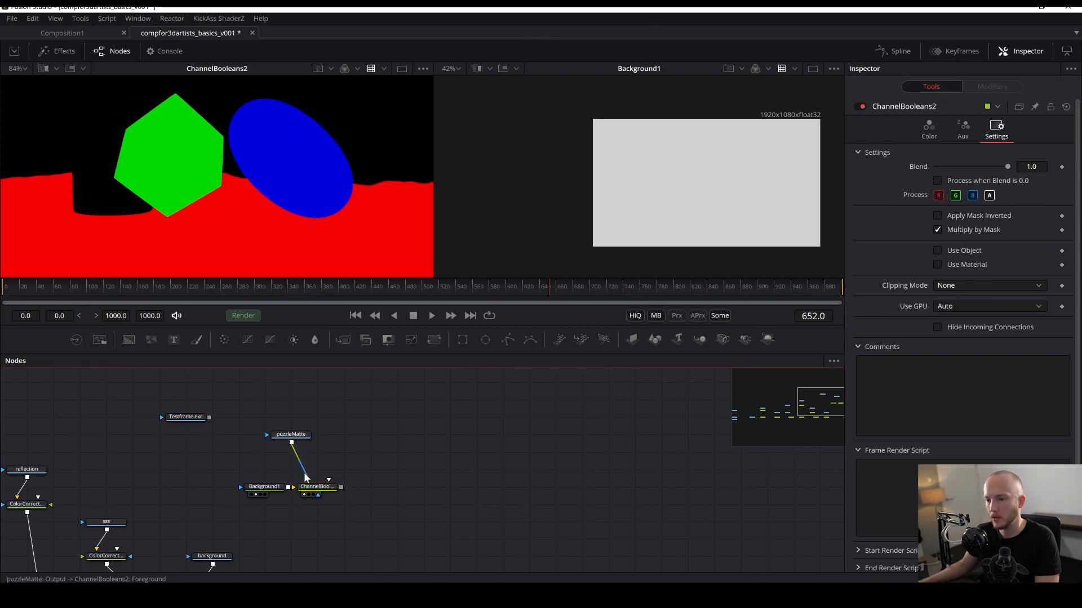
drag(306, 478, 293, 445)
drag(304, 506, 313, 485)
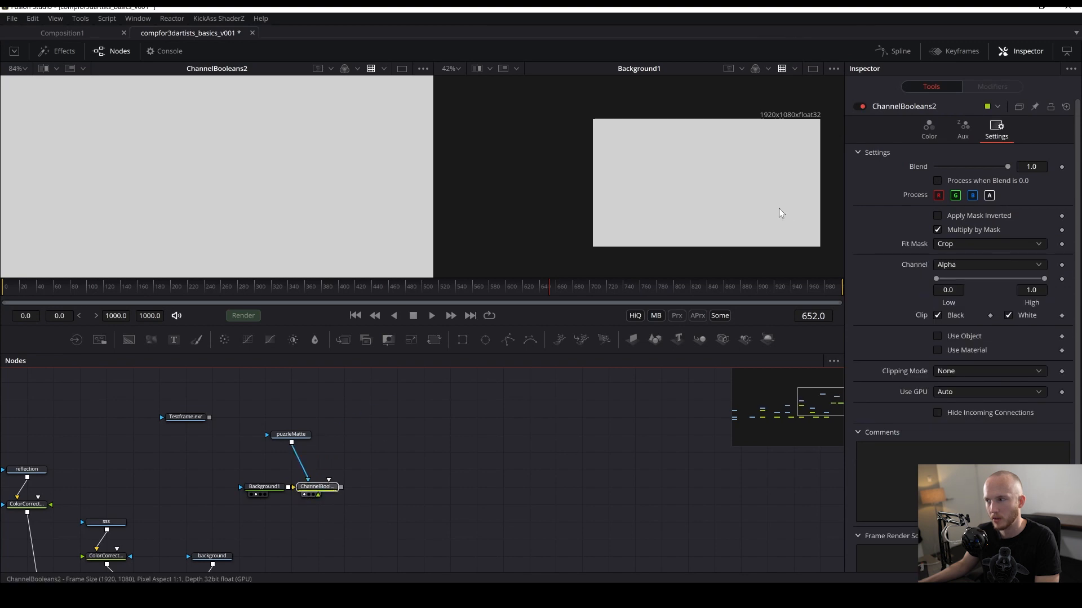
- Set ChannelBooleans2's effect mask channel to Red
drag(779, 209, 783, 209)
click(977, 216)
click(976, 216)
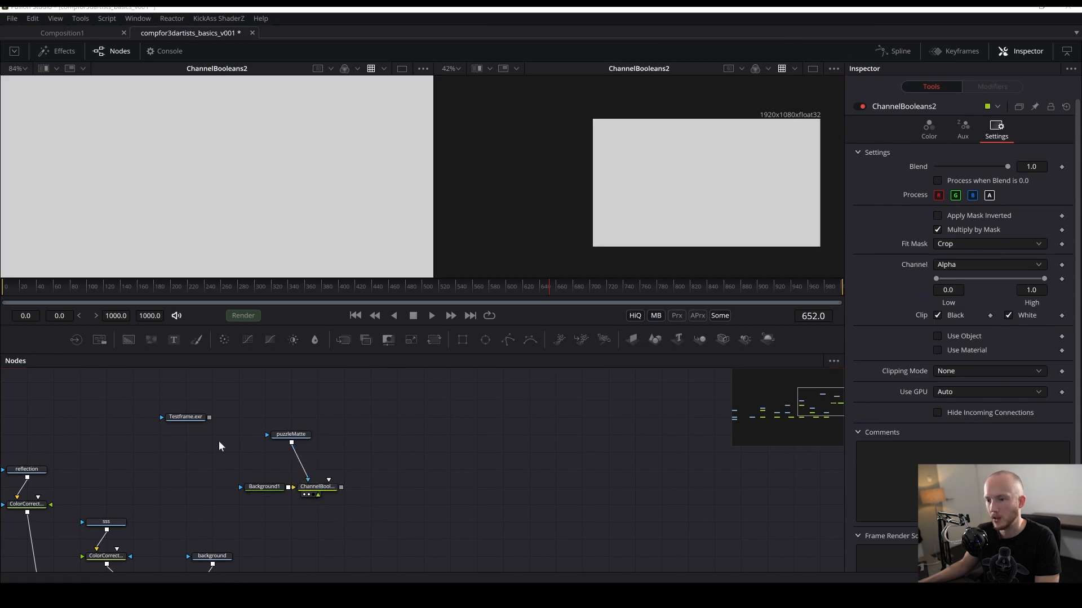
drag(292, 435, 291, 243)
drag(319, 487, 389, 244)
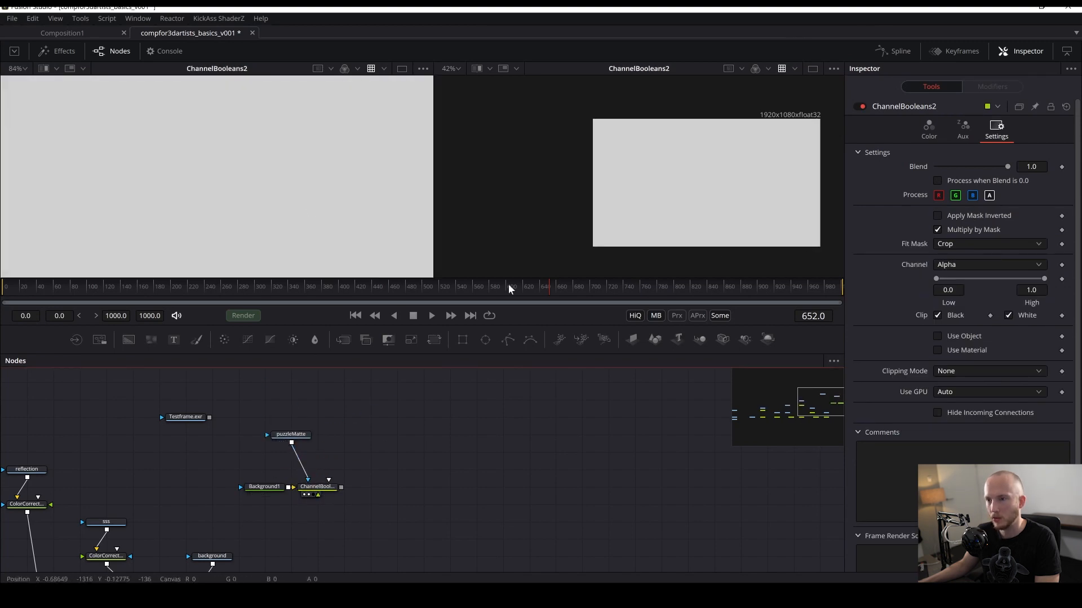
click(966, 265)
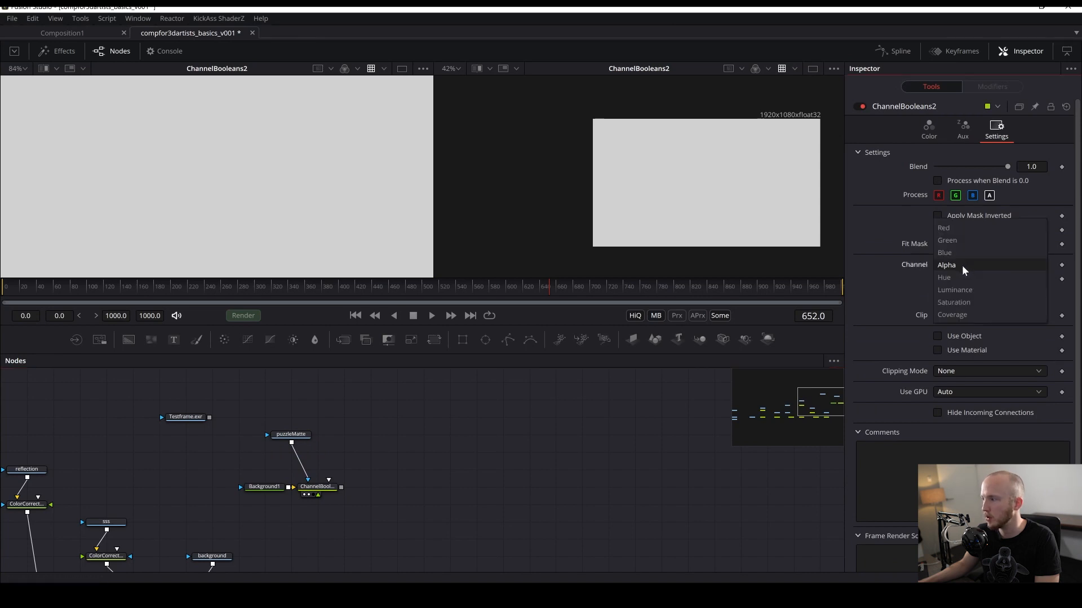
click(957, 225)
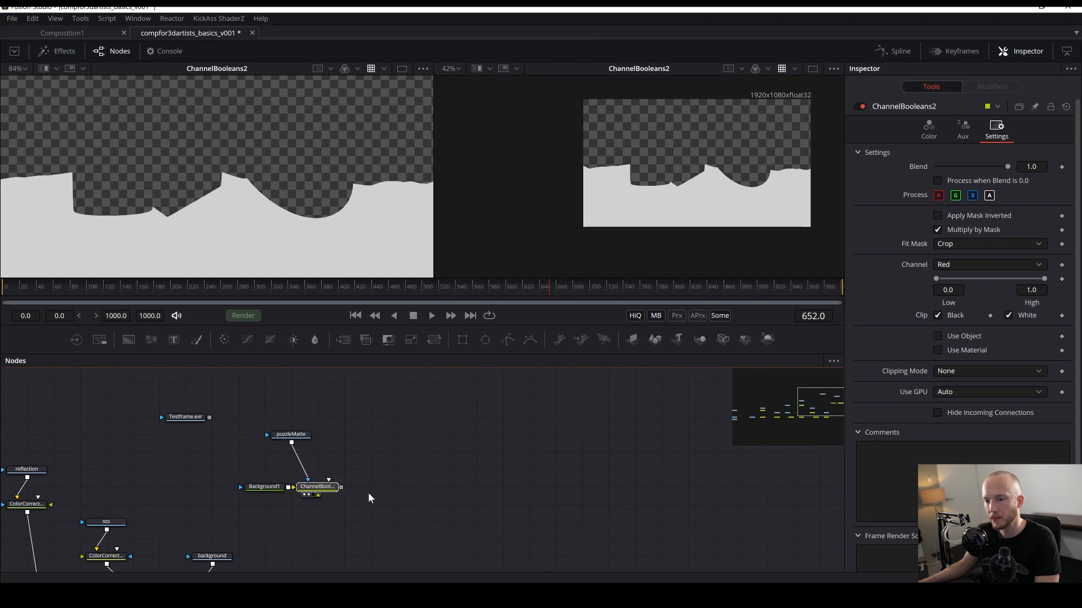
- Paste a copy of the Channel Booleans tool, viewing the copy in the second viewer and puzzleMatte in the first
key(ctrl+v)
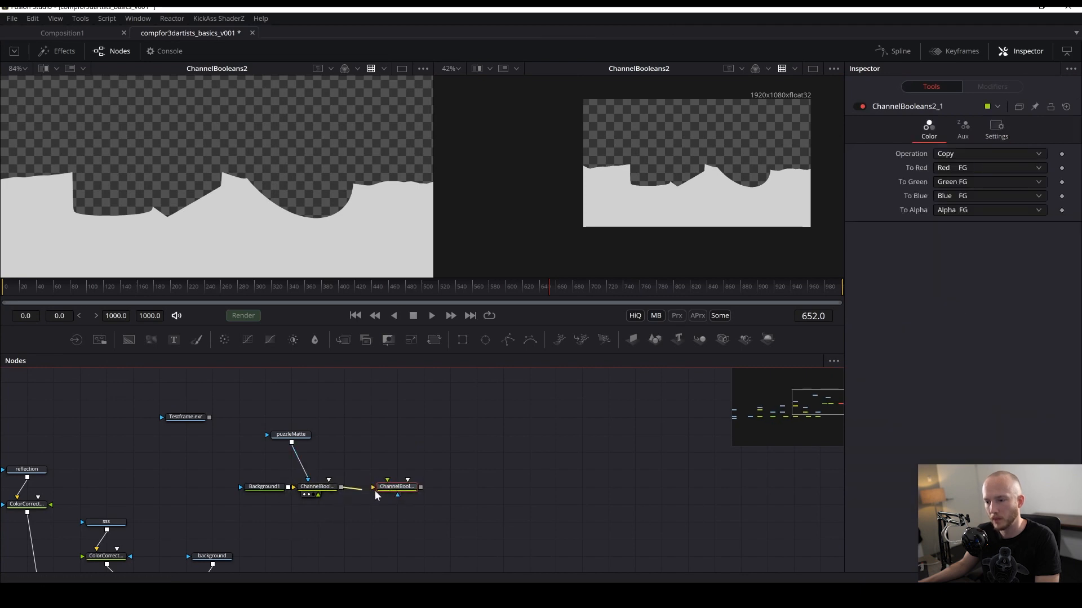
key(2)
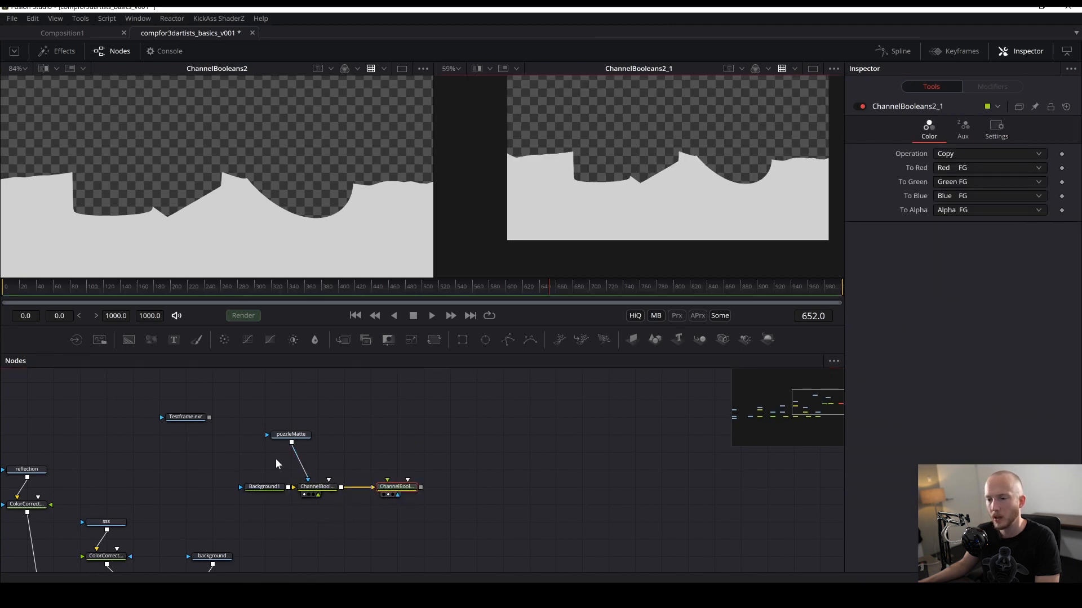
key(1)
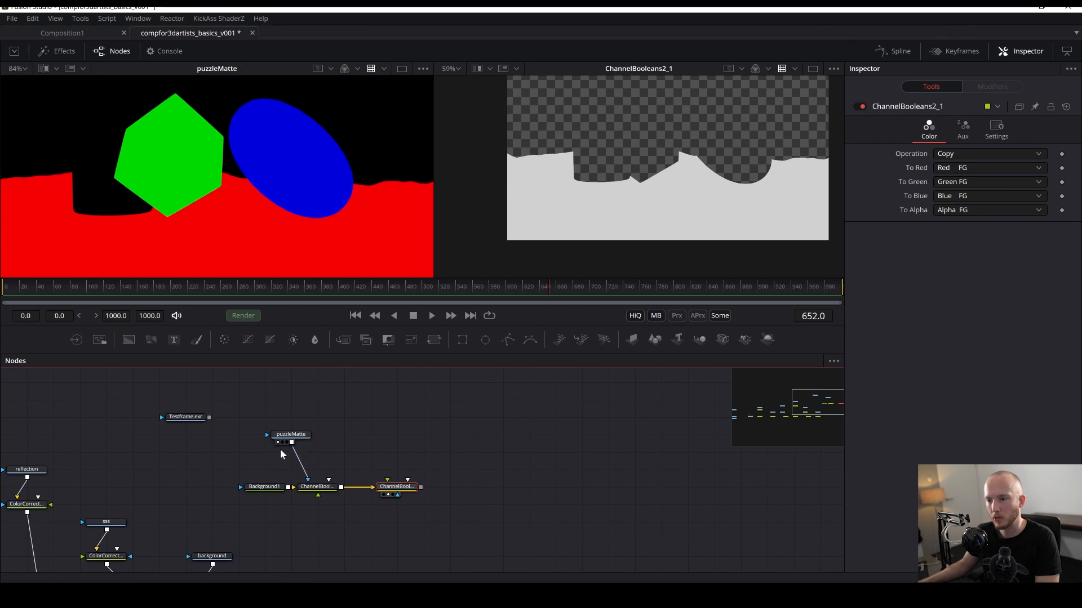
- Connect the puzzleMatte Loader to ChannelBooleans2_1 as its effect mask
drag(293, 442, 390, 491)
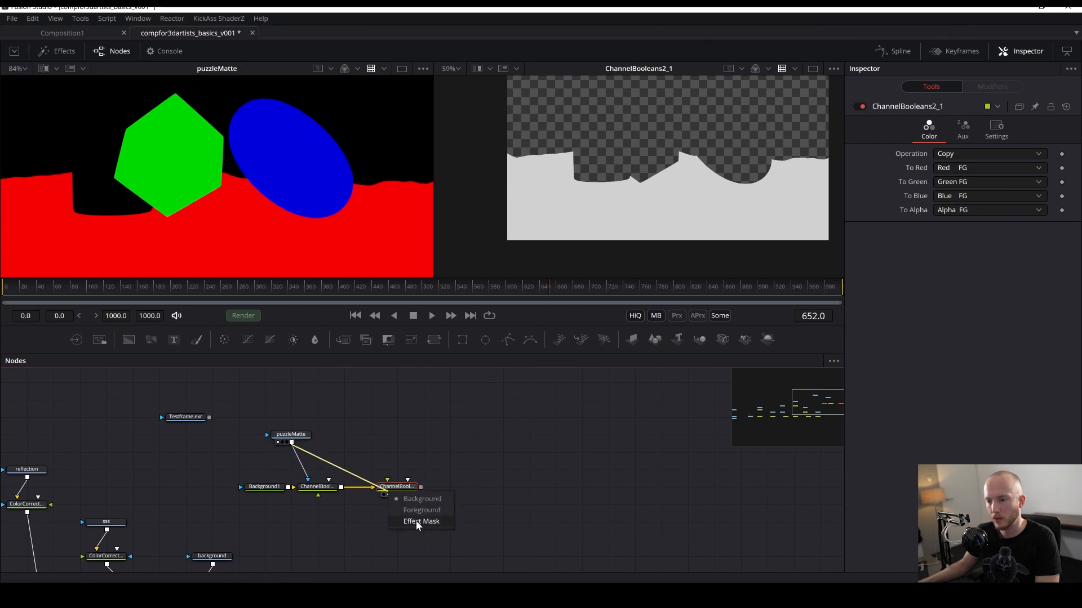
click(417, 521)
drag(495, 441, 398, 551)
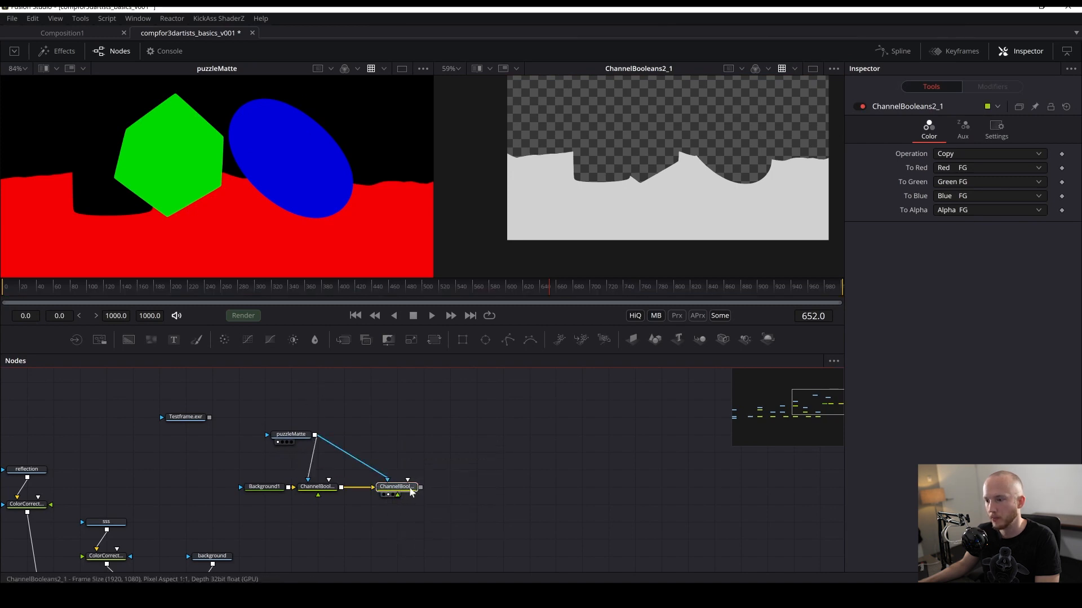
- Set ChannelBooleans2_1's effect mask channel to Green
click(996, 130)
click(971, 261)
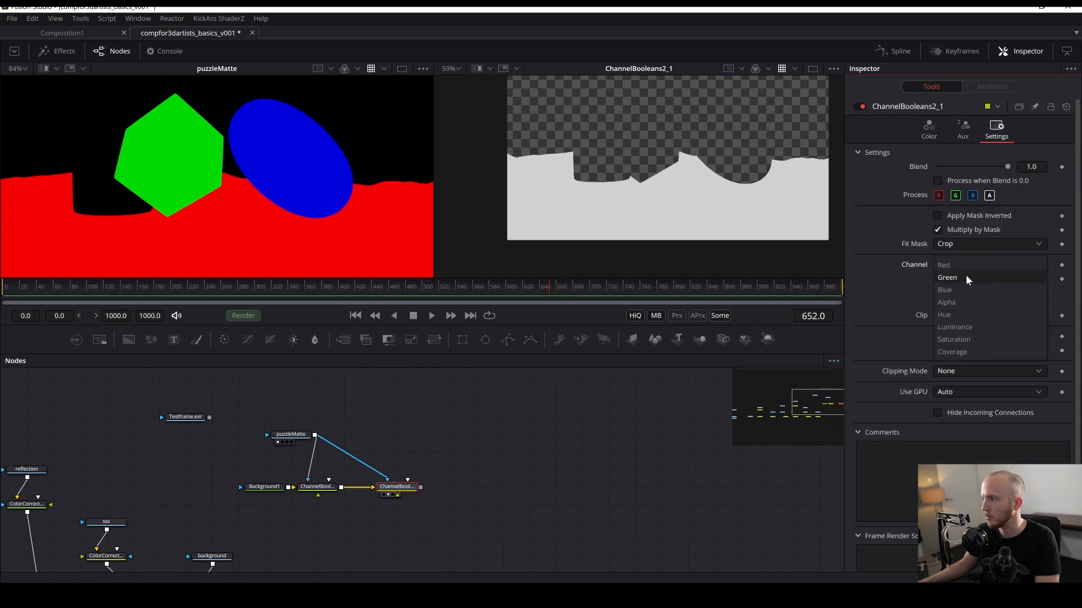
click(969, 277)
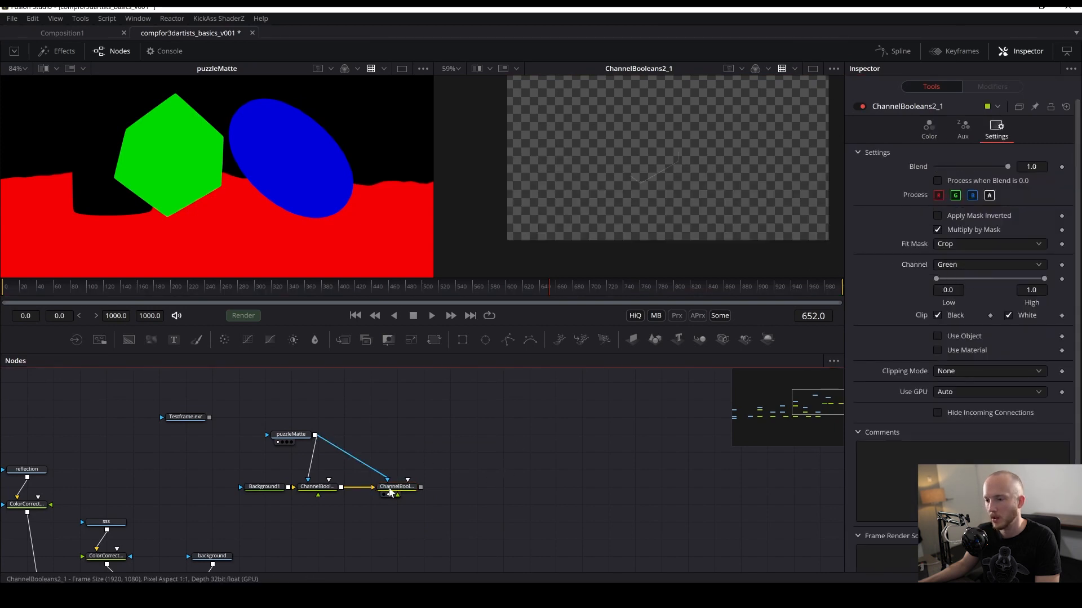
- Rewire ChannelBooleans2_1 to take Background1 as input and puzzleMatte as its effect mask
drag(395, 487, 294, 521)
click(295, 437)
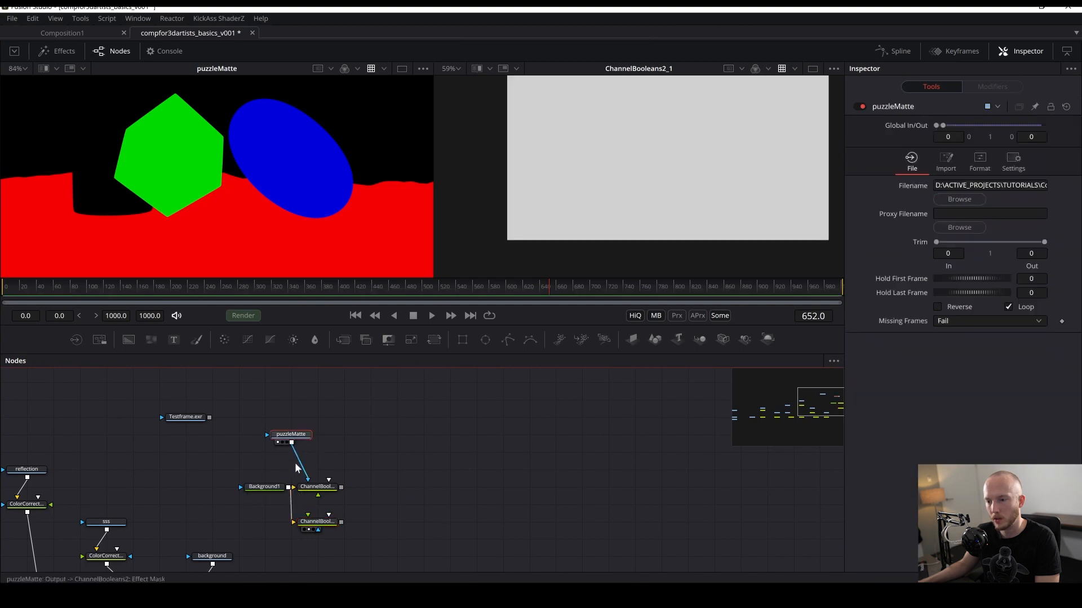
right_click(314, 521)
key(Escape)
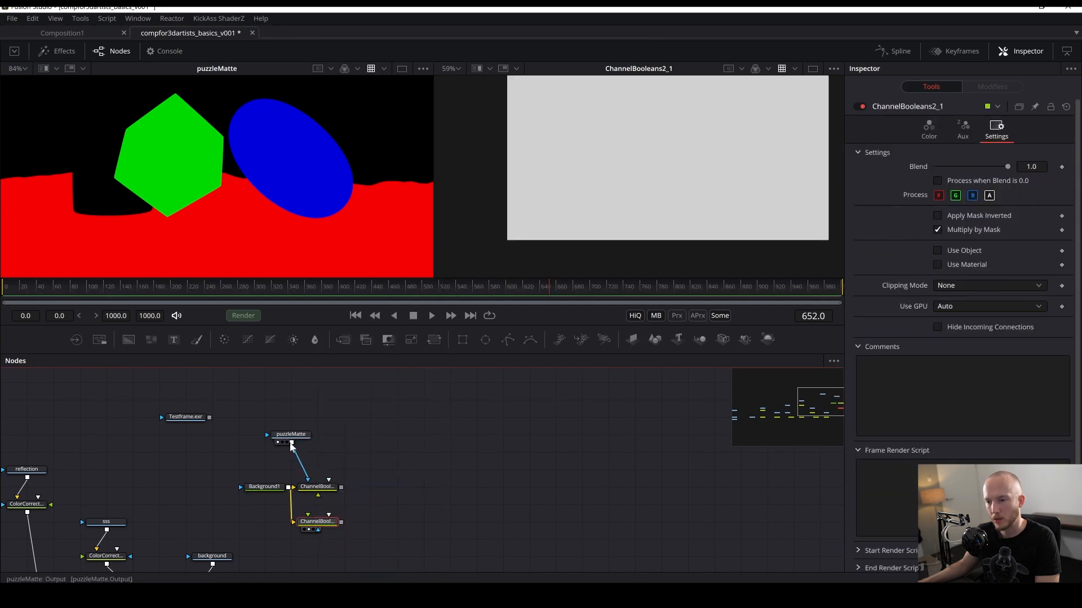
drag(292, 445, 325, 528)
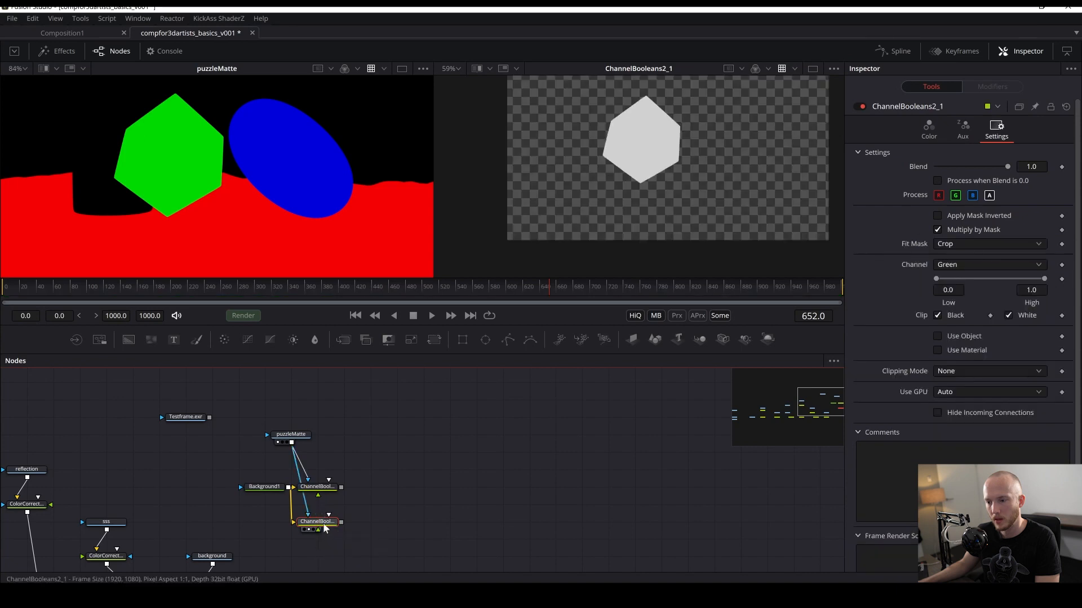
- Reposition both Channel Booleans nodes to the right of Background1
drag(403, 442, 316, 550)
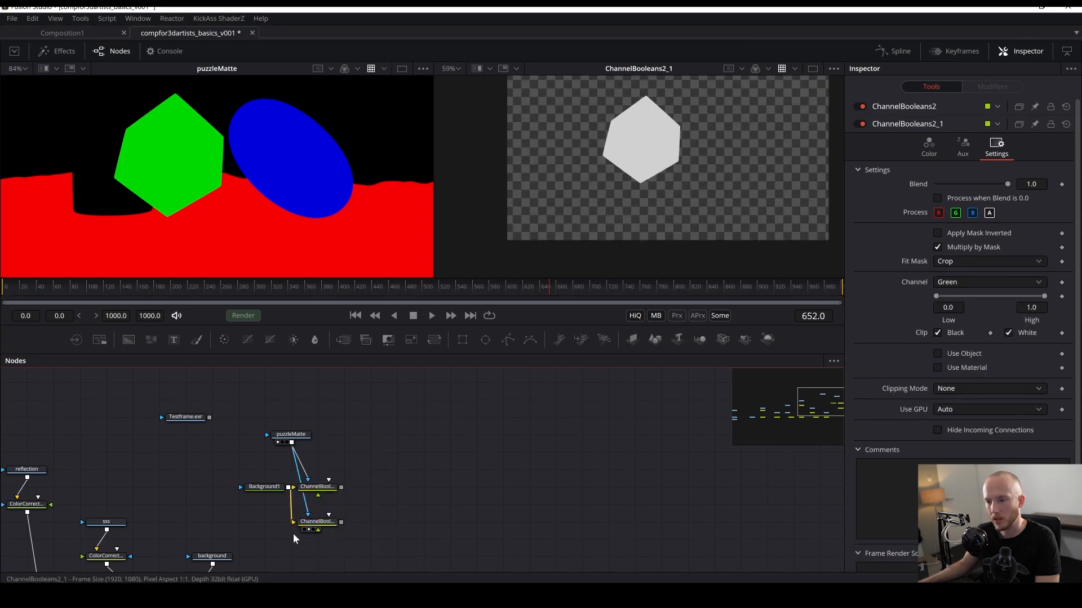
drag(382, 449, 405, 489)
click(404, 488)
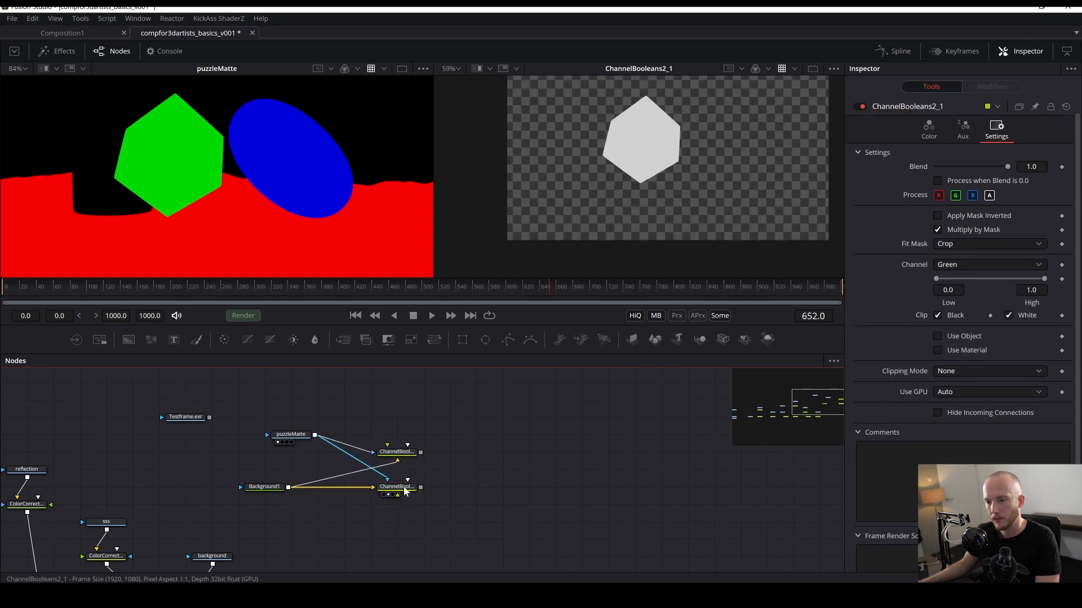
- Copy ChannelBooleans2_1 and paste a third Channel Booleans node below it
key(ctrl+c)
key(ctrl+v)
drag(405, 542, 405, 525)
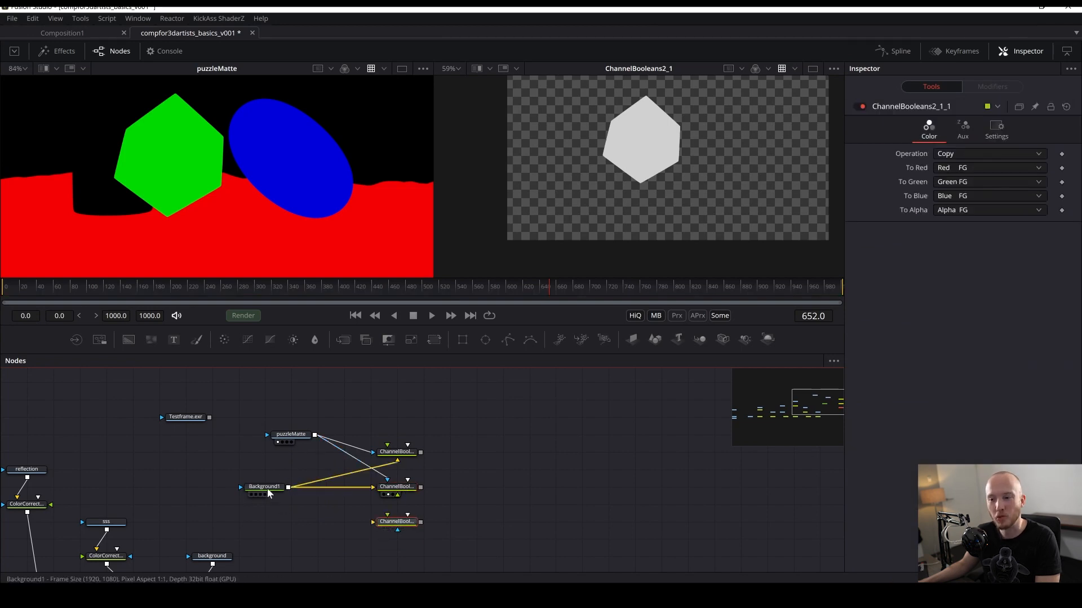
- Connect Background1 to the new Channel Booleans node and puzzleMatte as its effect mask
drag(287, 488, 374, 522)
drag(290, 434, 388, 521)
click(293, 416)
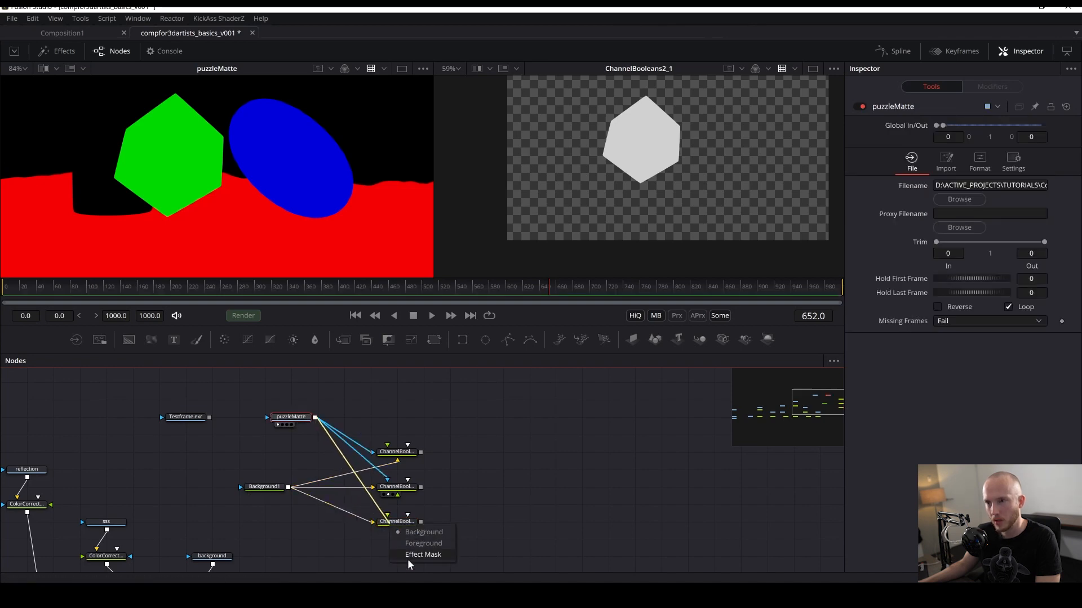
click(410, 558)
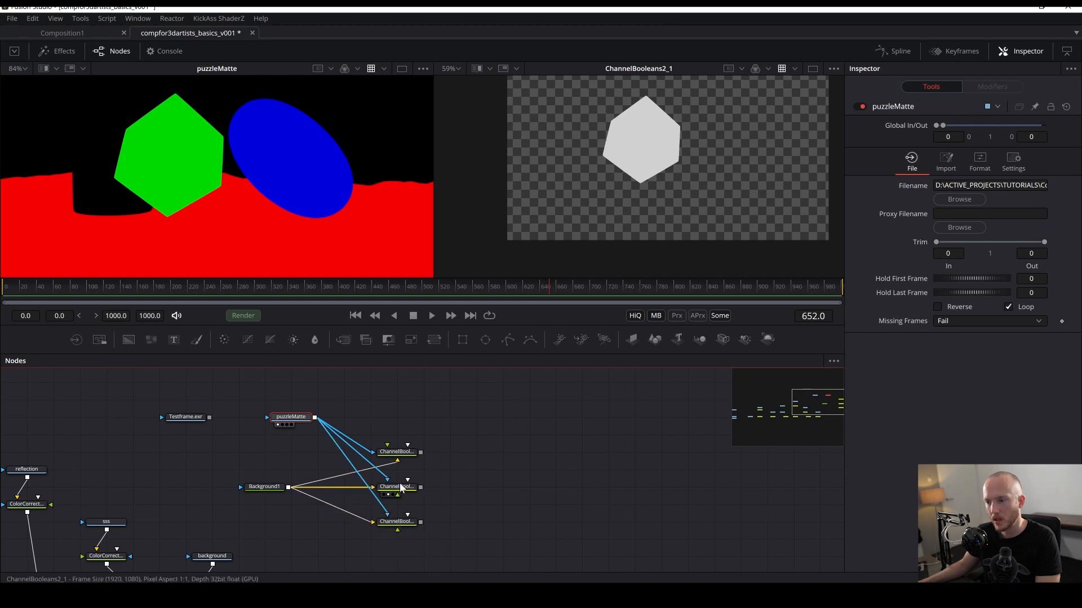
- Set the new node's effect mask channel to Blue and view it in the second viewer
click(384, 524)
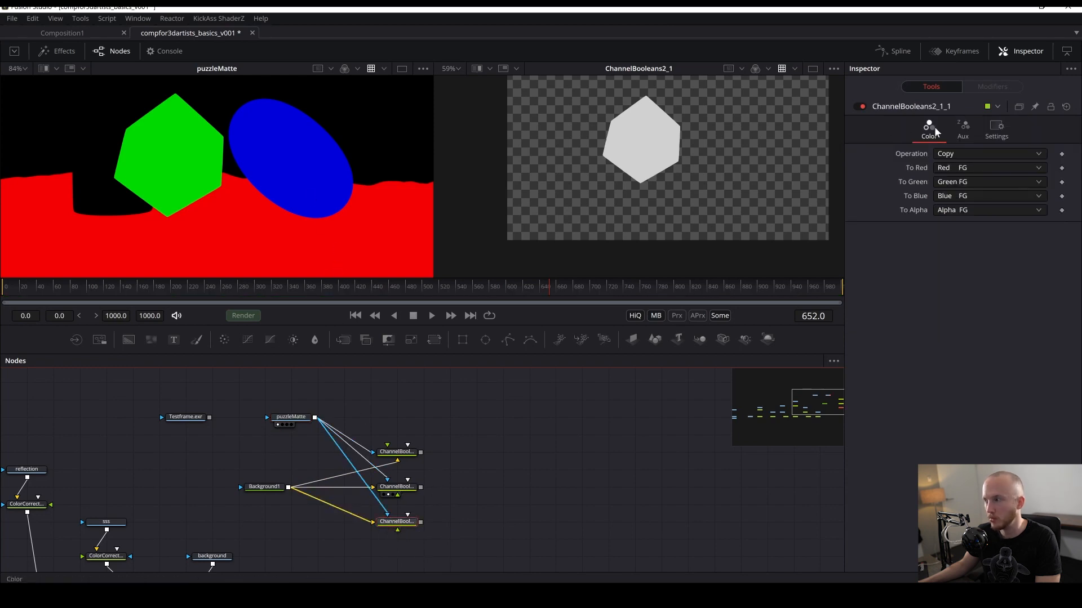
click(995, 129)
click(962, 265)
click(952, 277)
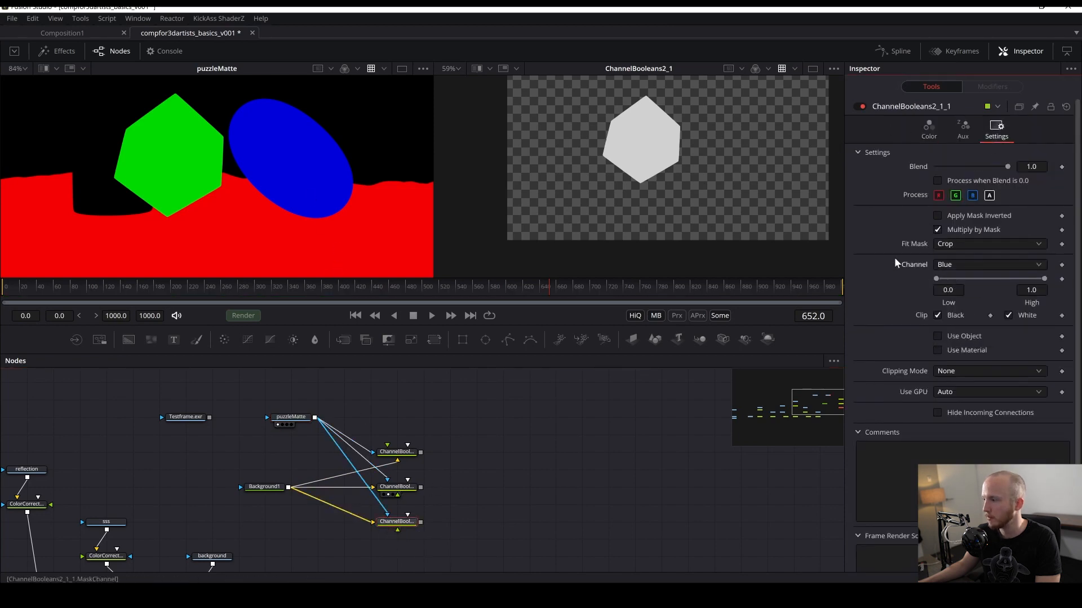
click(401, 525)
key(2)
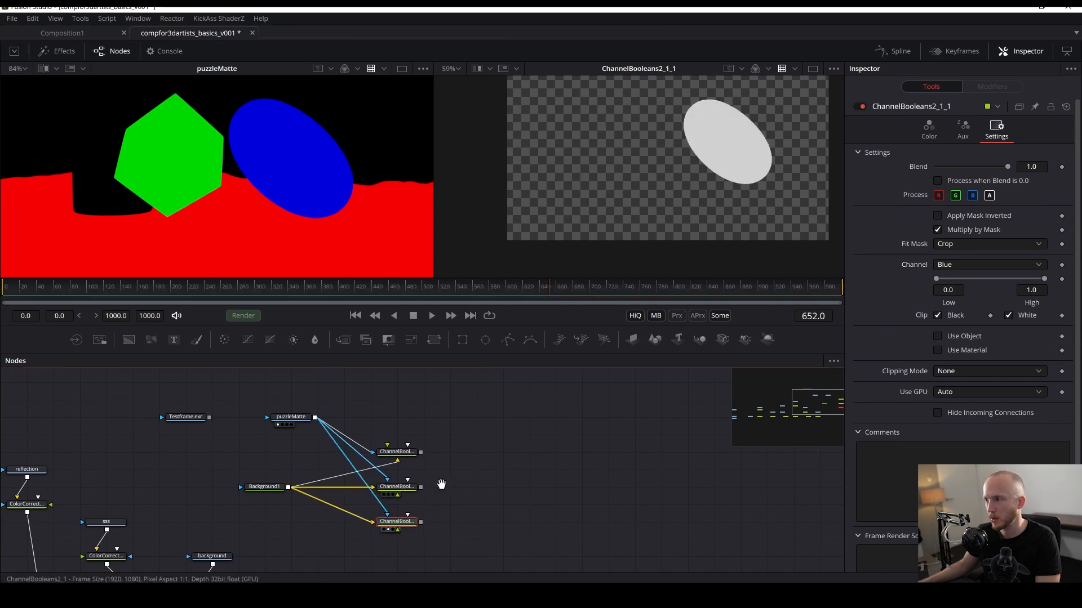
- Copy the puzzleMatte2 Loader, paste it above the mask nodes, and view it in the first viewer
drag(441, 485, 701, 442)
drag(512, 445, 640, 439)
drag(295, 485, 503, 400)
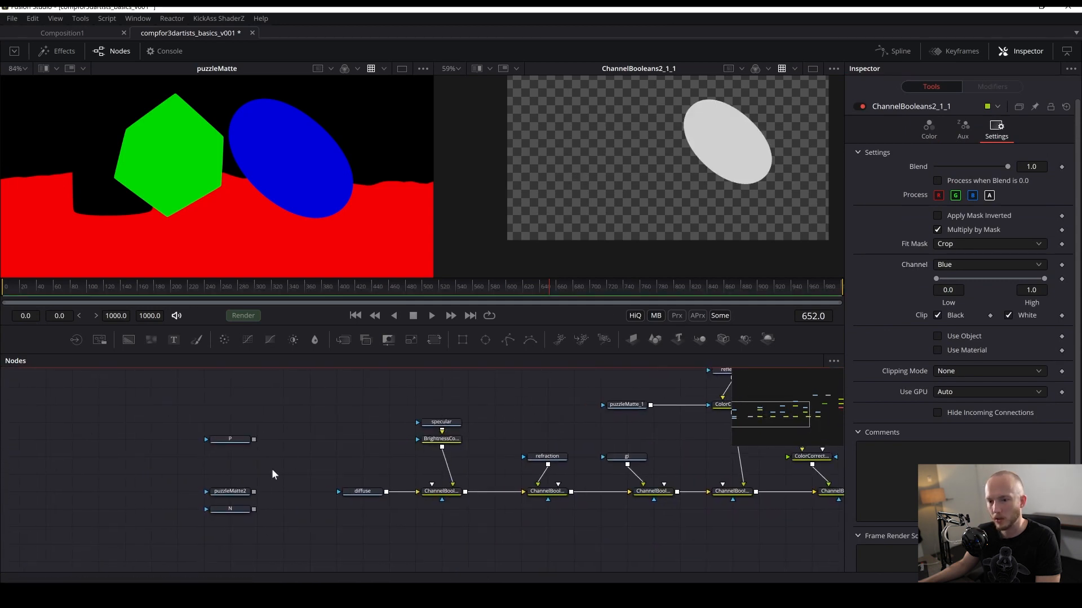
click(238, 494)
drag(110, 478, 78, 479)
drag(648, 379, 198, 437)
drag(563, 489, 445, 560)
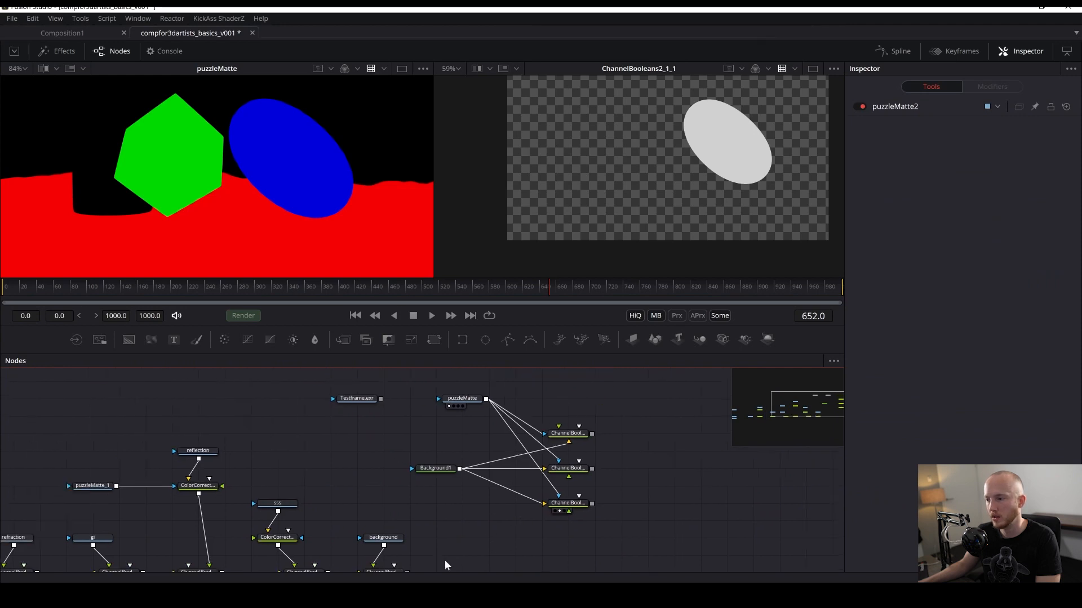
click(467, 411)
key(ctrl+v)
drag(470, 415, 195, 167)
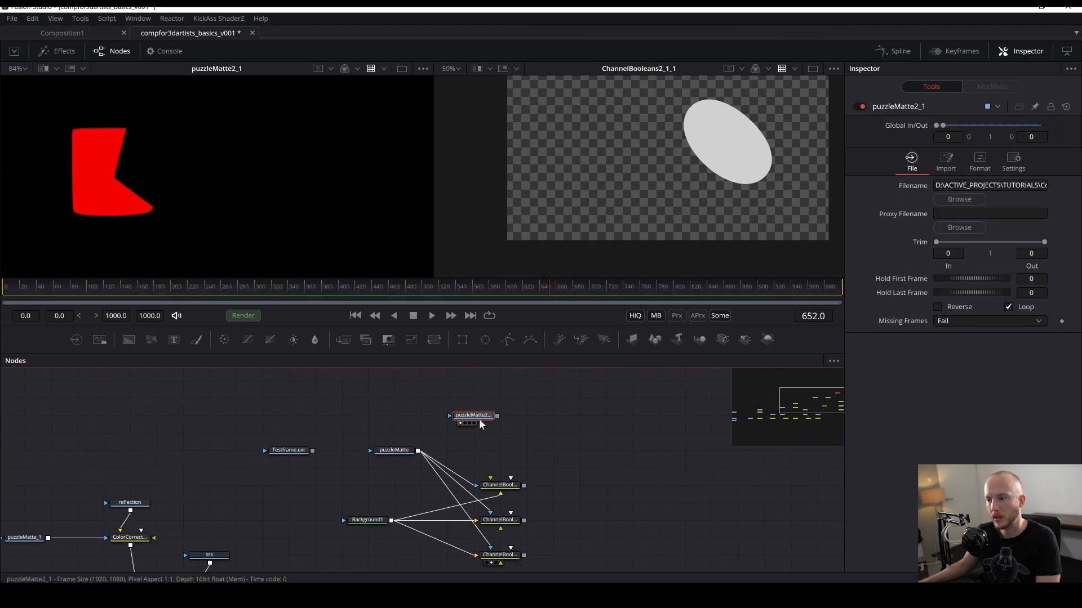
- Paste another Channel Booleans copy to the right of puzzleMatte2_1
drag(429, 419, 395, 418)
drag(521, 459, 512, 426)
key(ctrl+c)
click(490, 457)
key(ctrl+v)
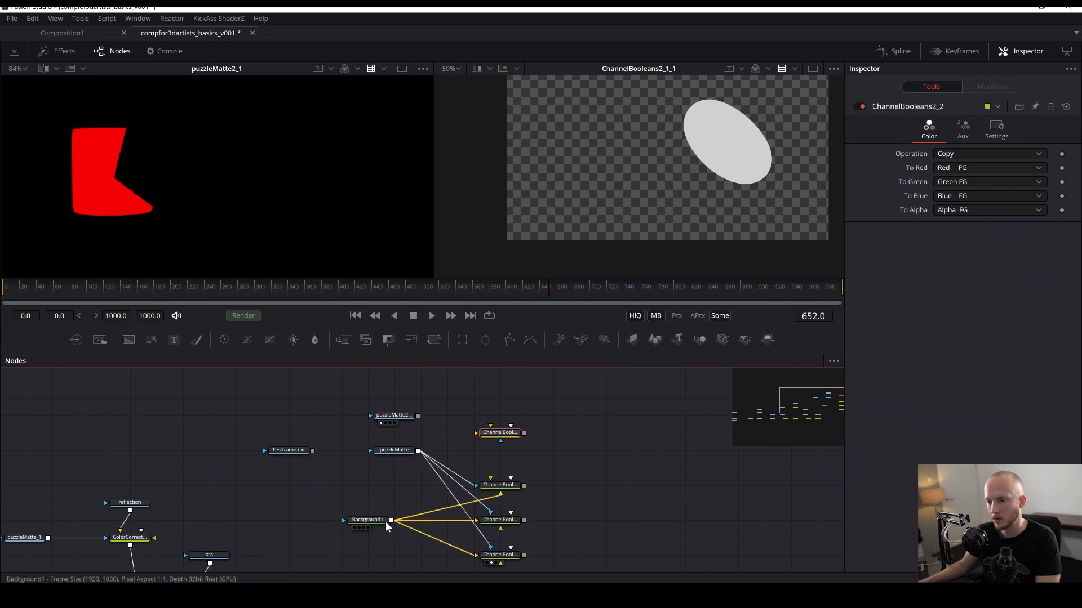
- Connect Background1 to ChannelBooleans2_2 and puzzleMatte2_1 as its effect mask
drag(395, 521, 476, 433)
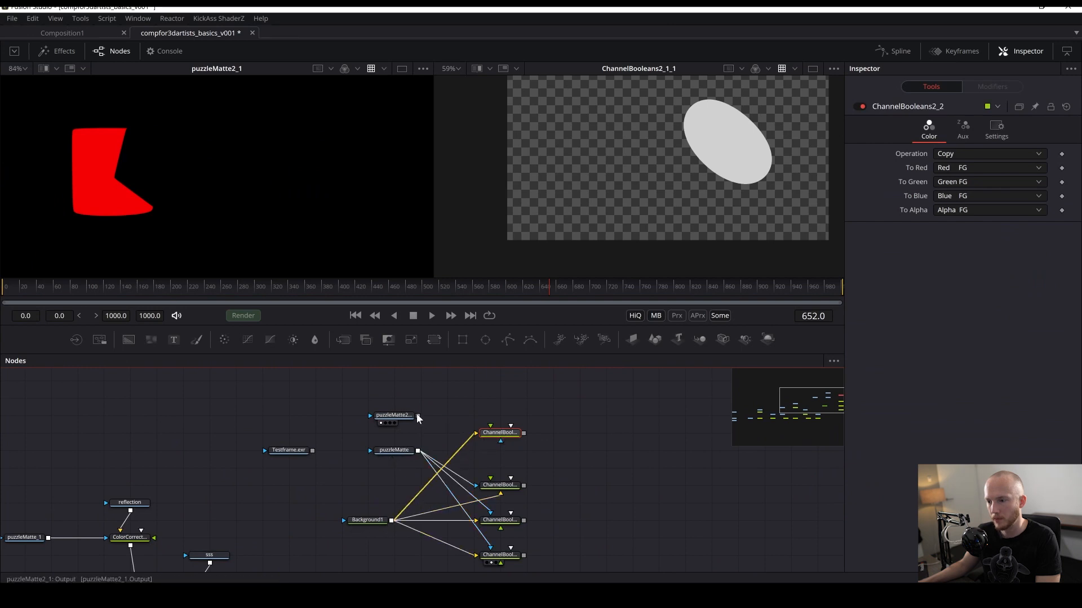
drag(418, 415, 494, 436)
click(512, 467)
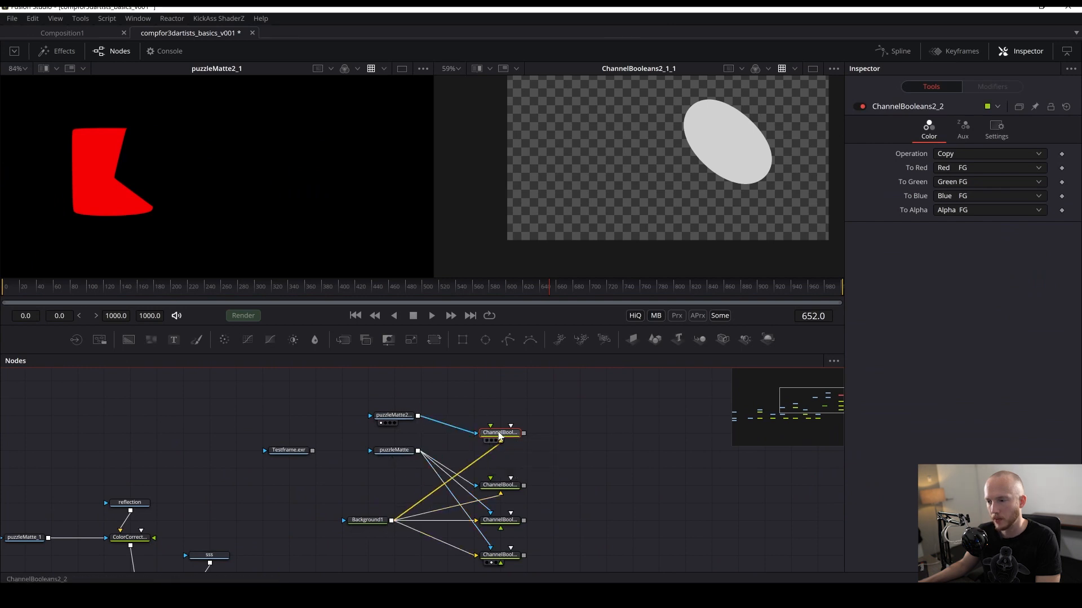
- View ChannelBooleans2_2 in the second viewer
drag(576, 465, 621, 364)
drag(614, 92, 559, 112)
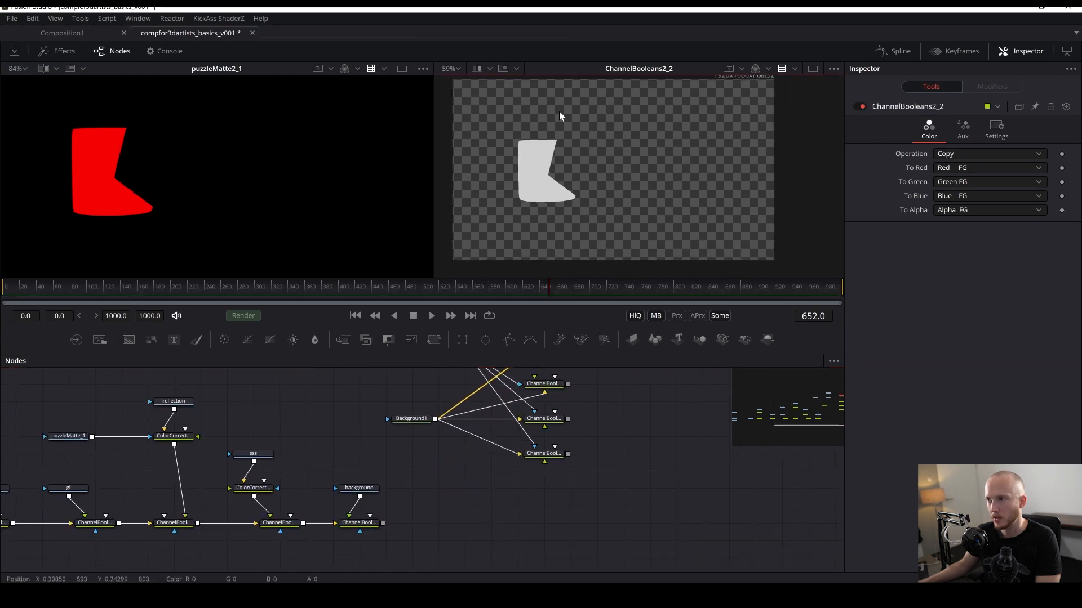
drag(634, 422, 585, 498)
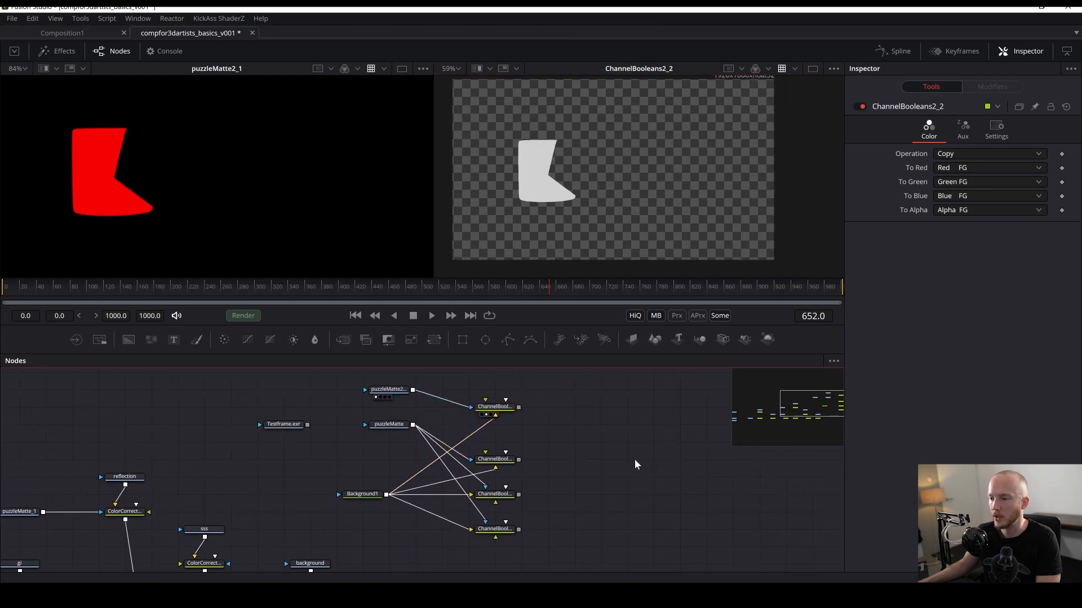
- Try to add a Channel Booleans tool through the tool search
key(shift+space)
text(boo)
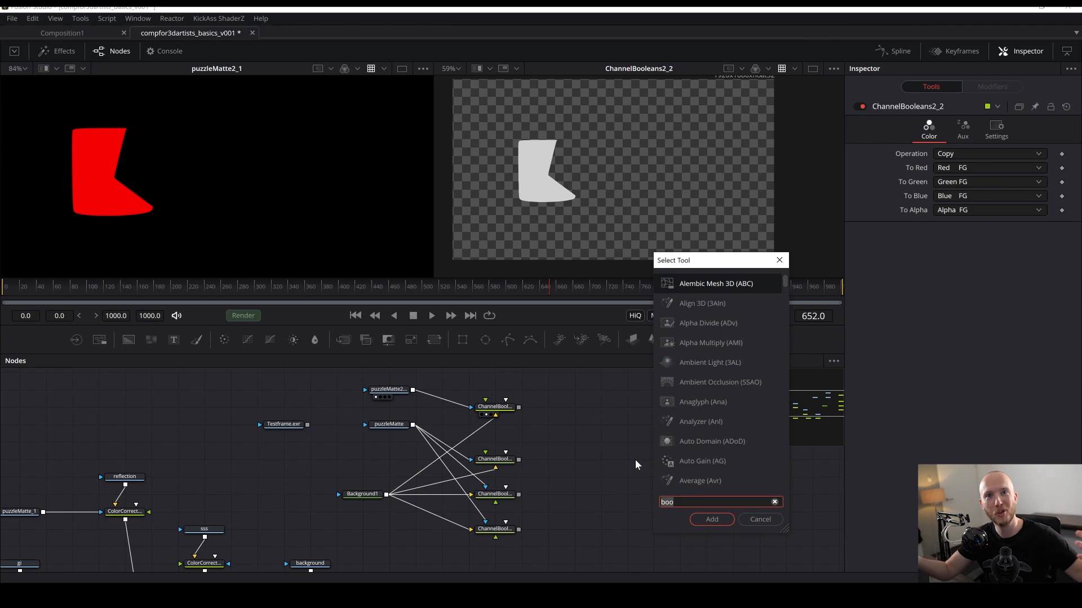
key(Return)
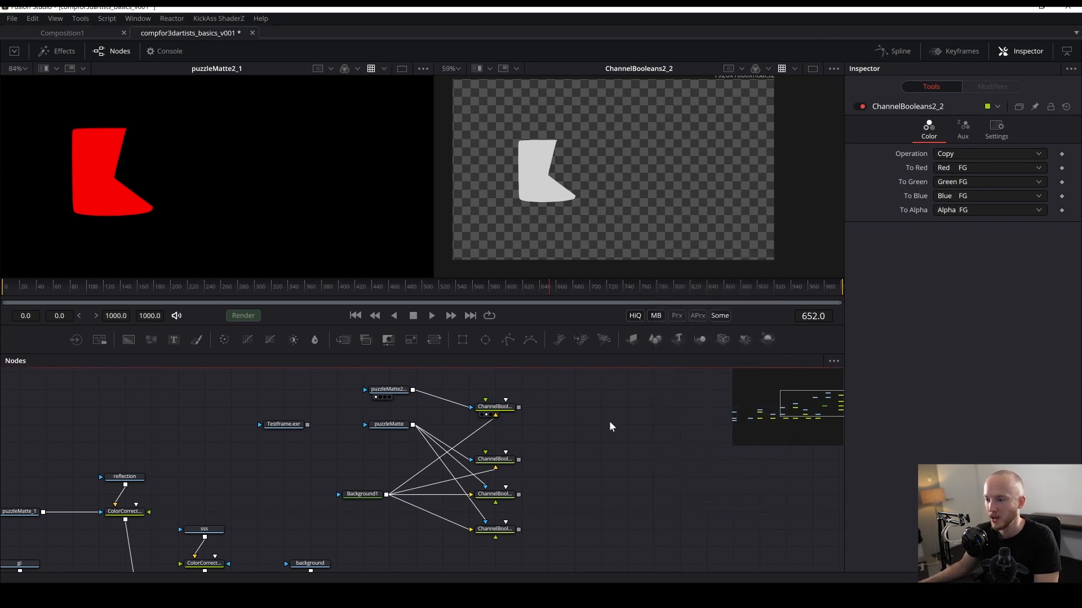
drag(610, 422, 605, 424)
- Add a Merge tool and connect the blue-mask Channel Booleans output into it
click(499, 532)
key(shift+space)
text(mer)
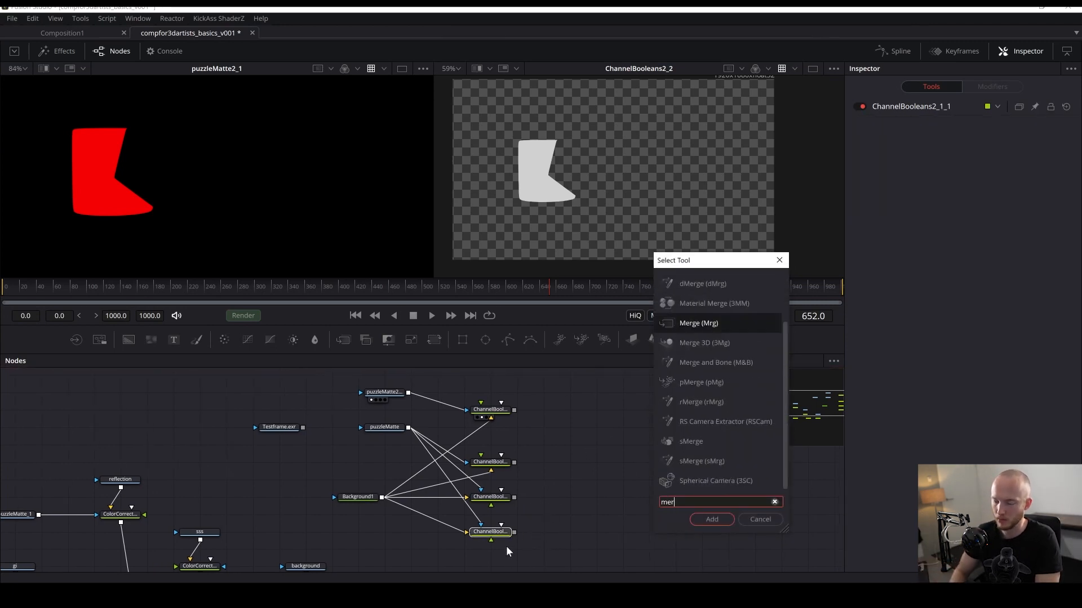
key(Return)
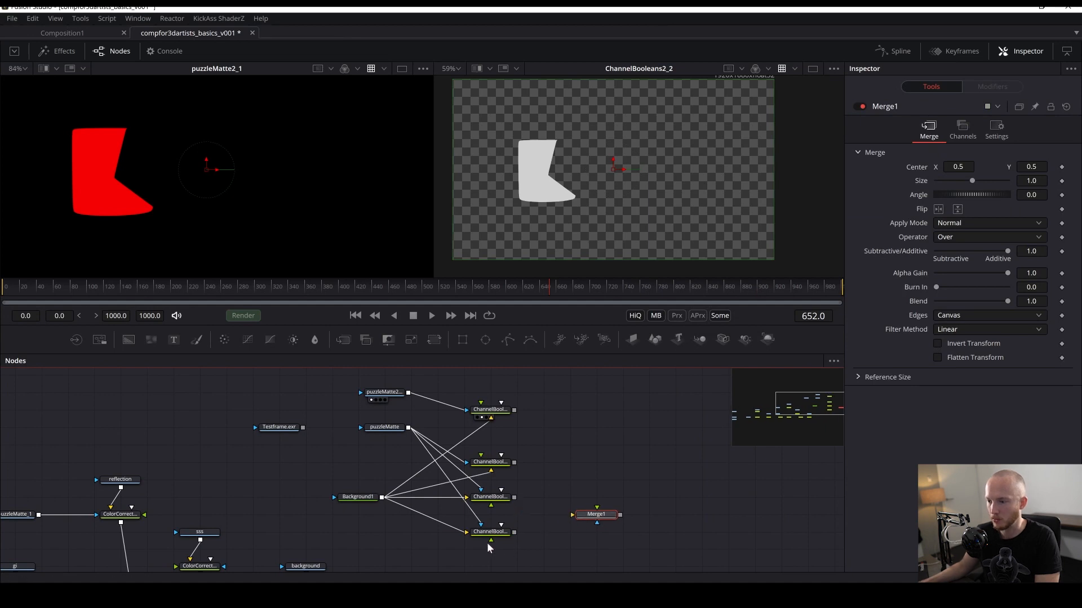
drag(514, 532, 592, 523)
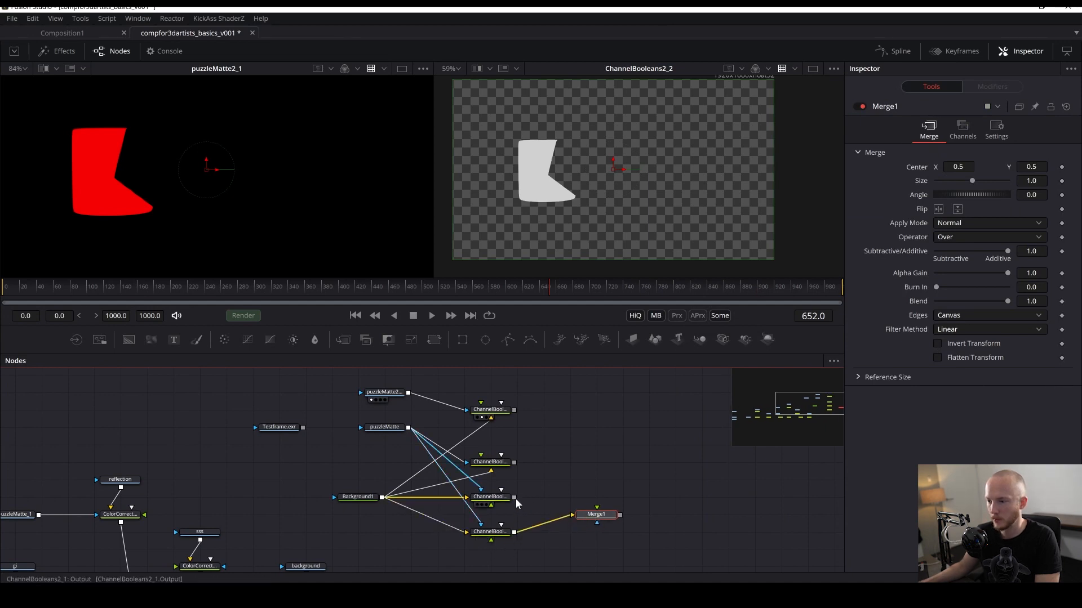
- Paste a second Merge after Merge1 and connect the next Channel Booleans mask into it
drag(514, 498, 629, 480)
key(ctrl+v)
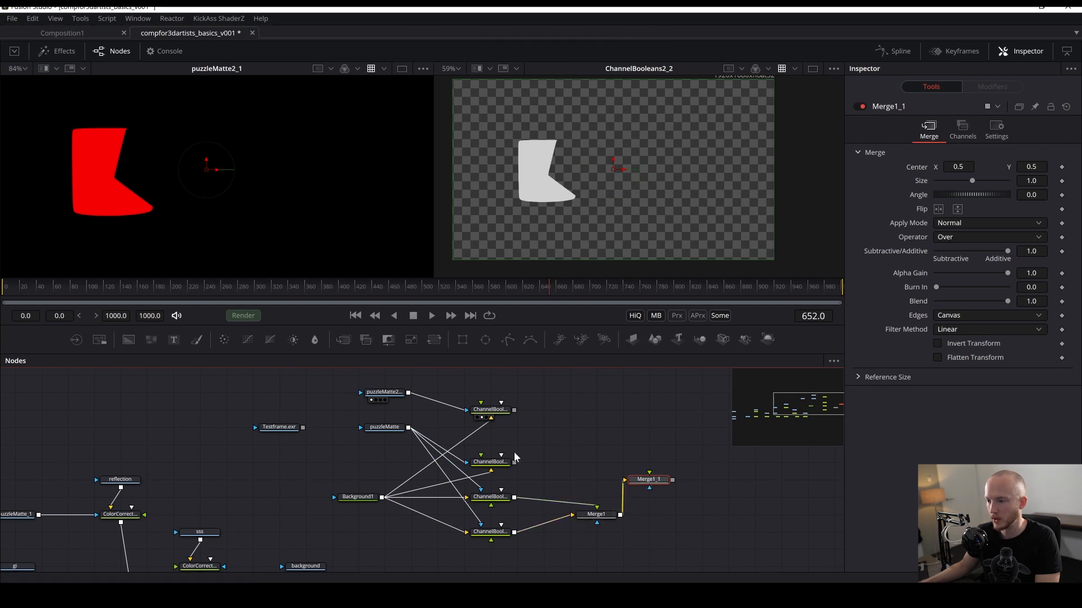
drag(515, 463, 609, 474)
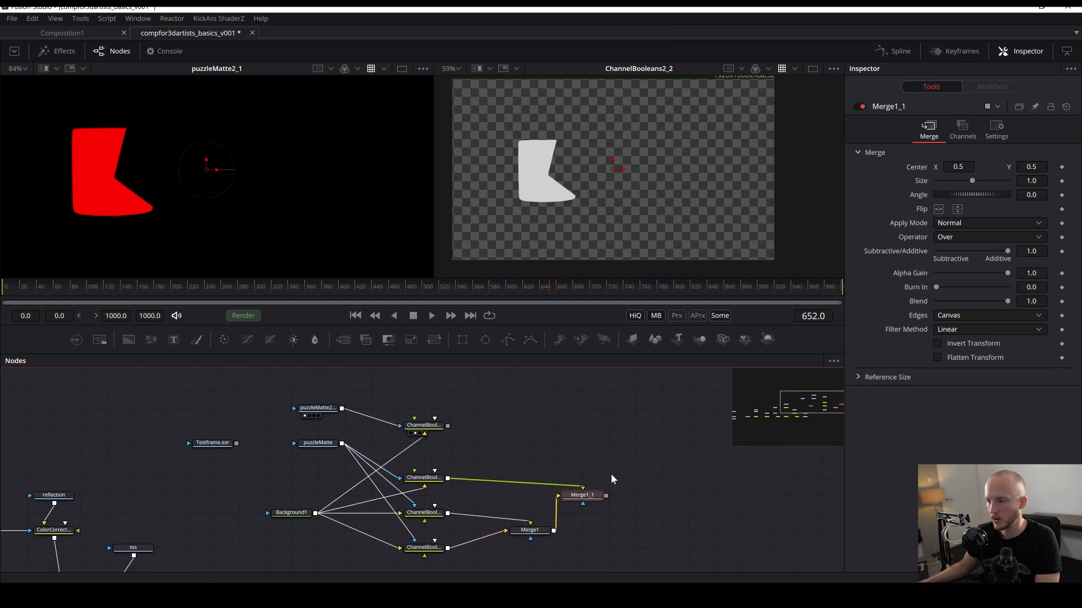
- Add a third Merge combining Merge1_1 with the top Channel Booleans mask and view it in the second viewer
click(595, 440)
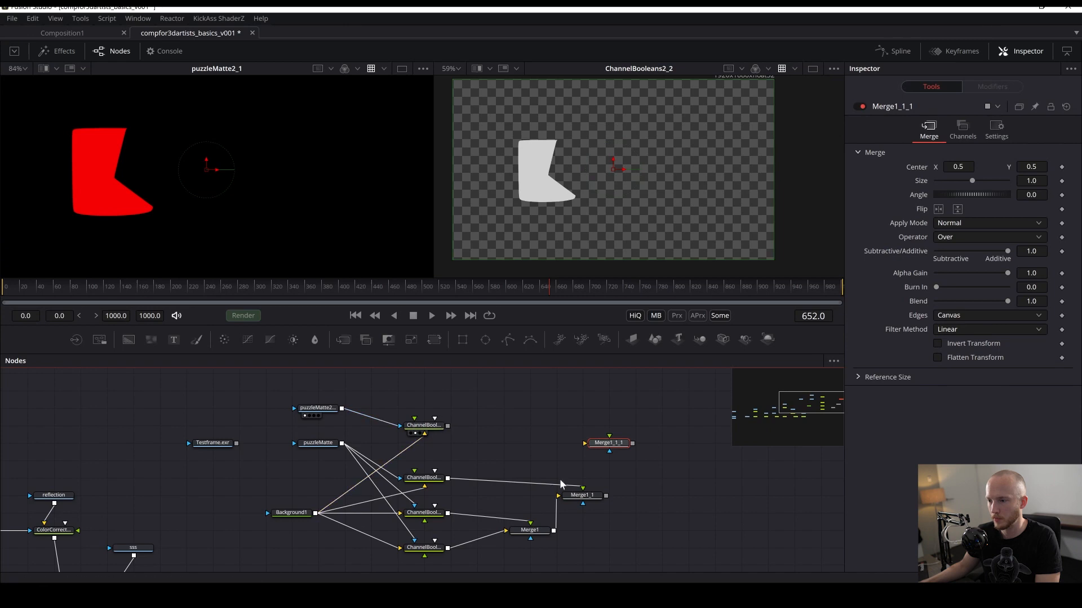
drag(606, 495, 605, 451)
drag(447, 425, 586, 442)
key(2)
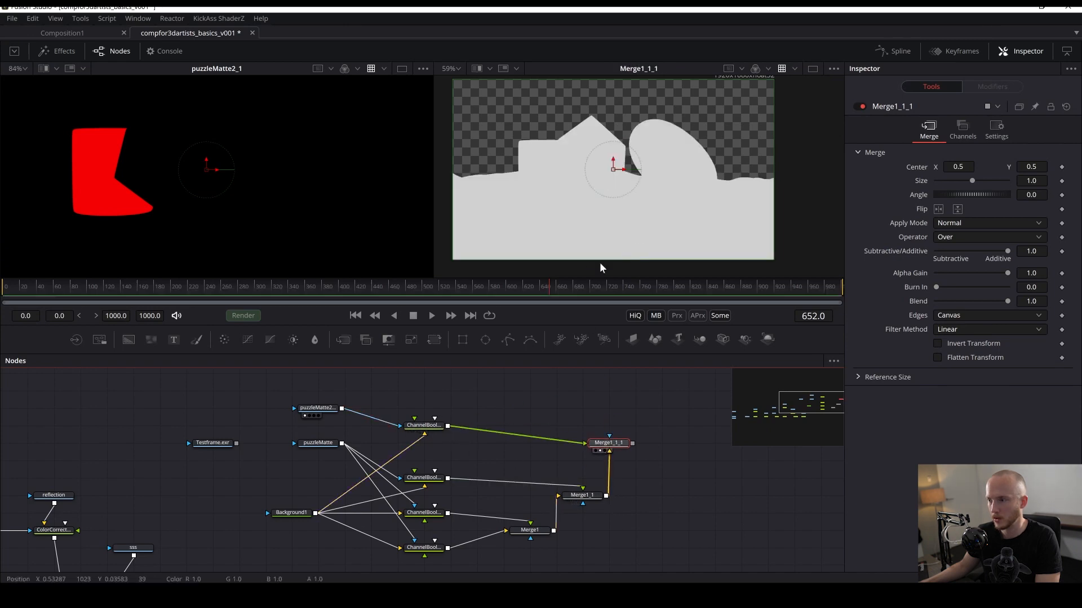
- Compare the intermediate and final Merge mask results in the second viewer
click(675, 496)
mouse_move(592, 525)
mouse_down()
mouse_move(622, 422)
mouse_move(605, 511)
mouse_up()
key(2)
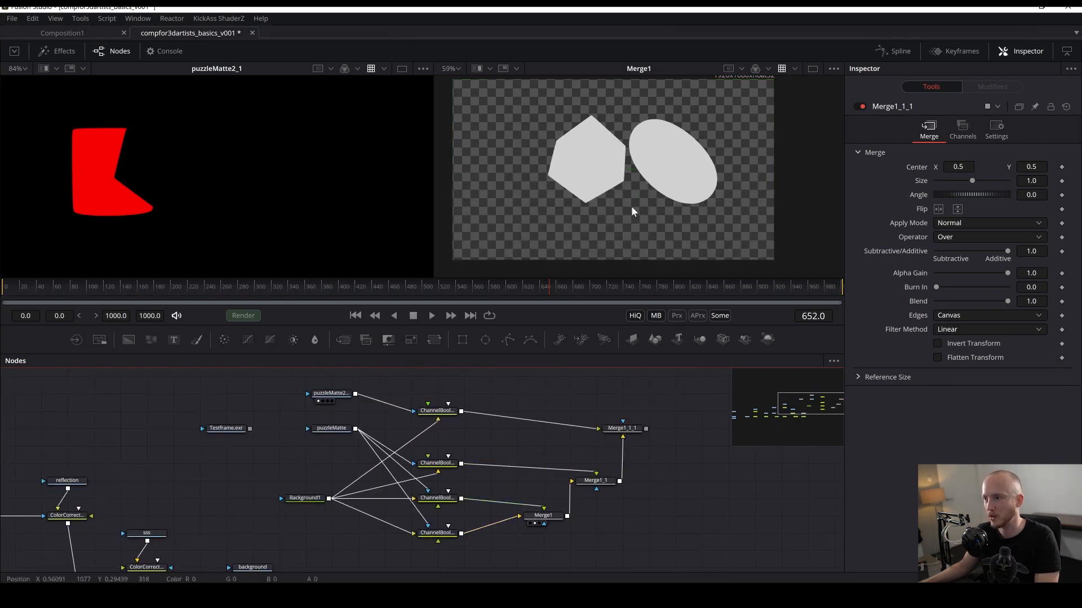
scroll(606, 456, up, 2)
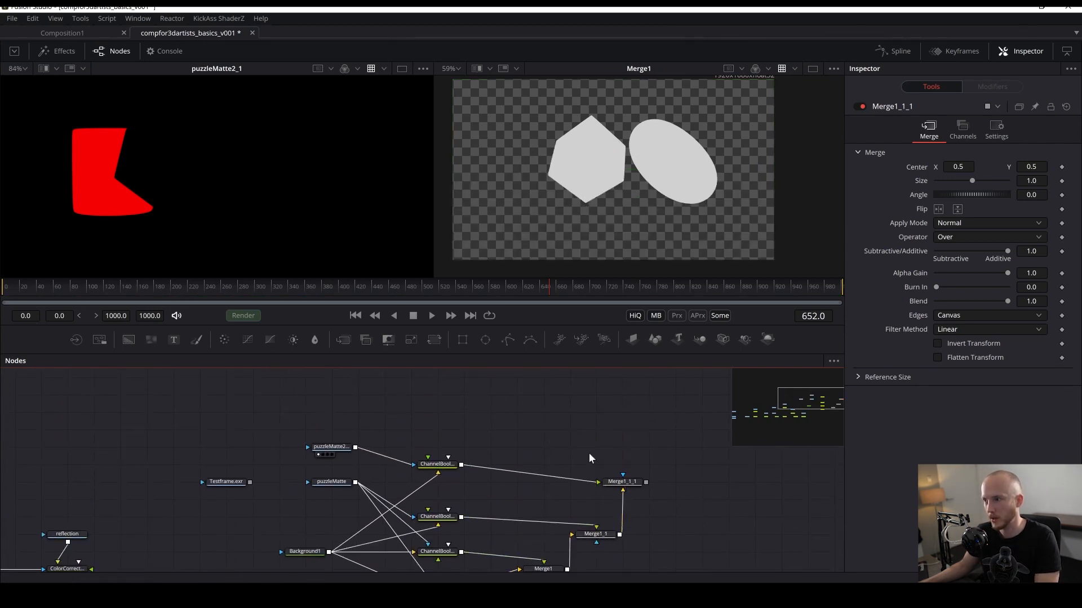
drag(593, 534, 623, 185)
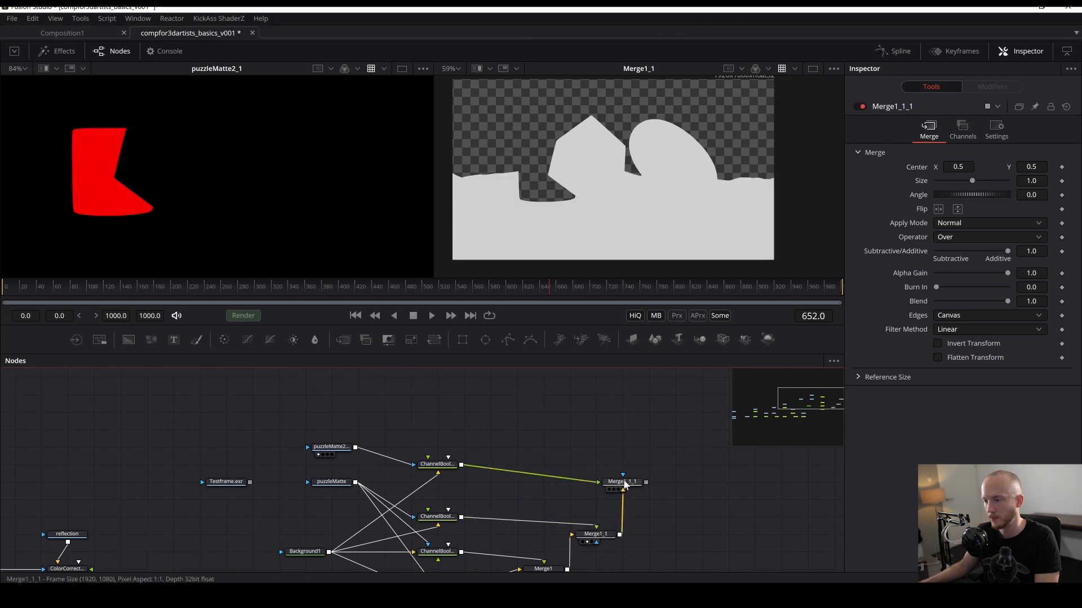
drag(625, 483, 651, 202)
drag(676, 526, 694, 446)
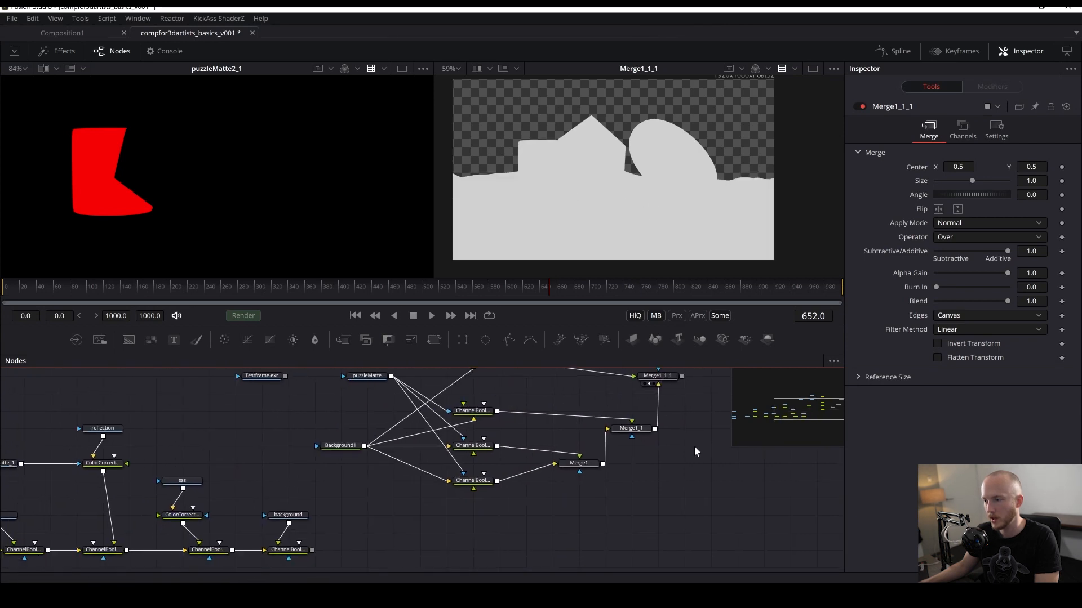
scroll(696, 446, down, 1)
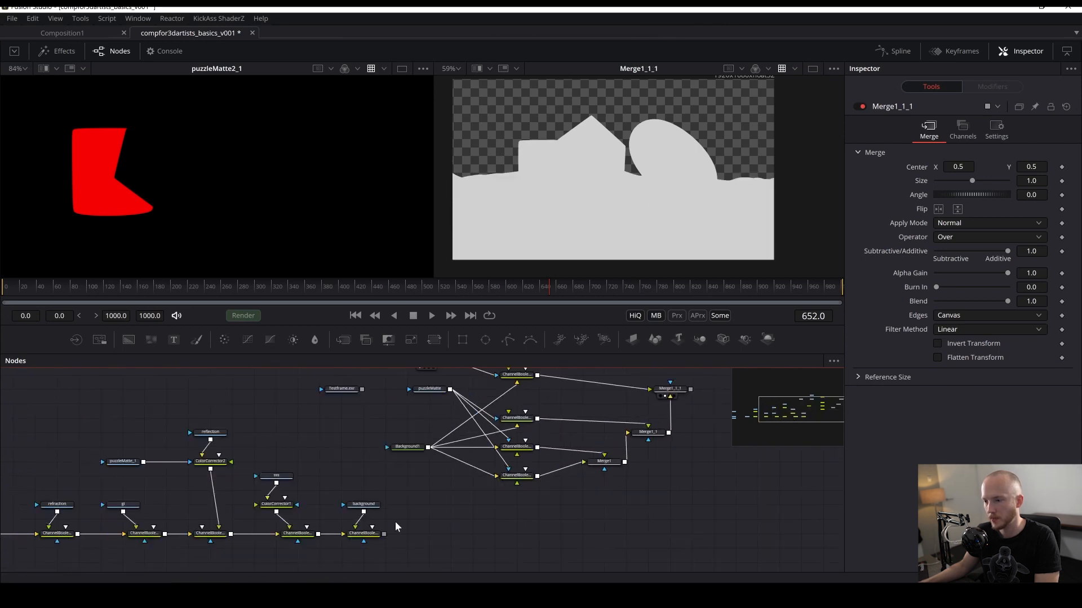
- Disconnect the background plate from the last Channel Booleans in the beauty chain and set its operation to Copy
click(358, 534)
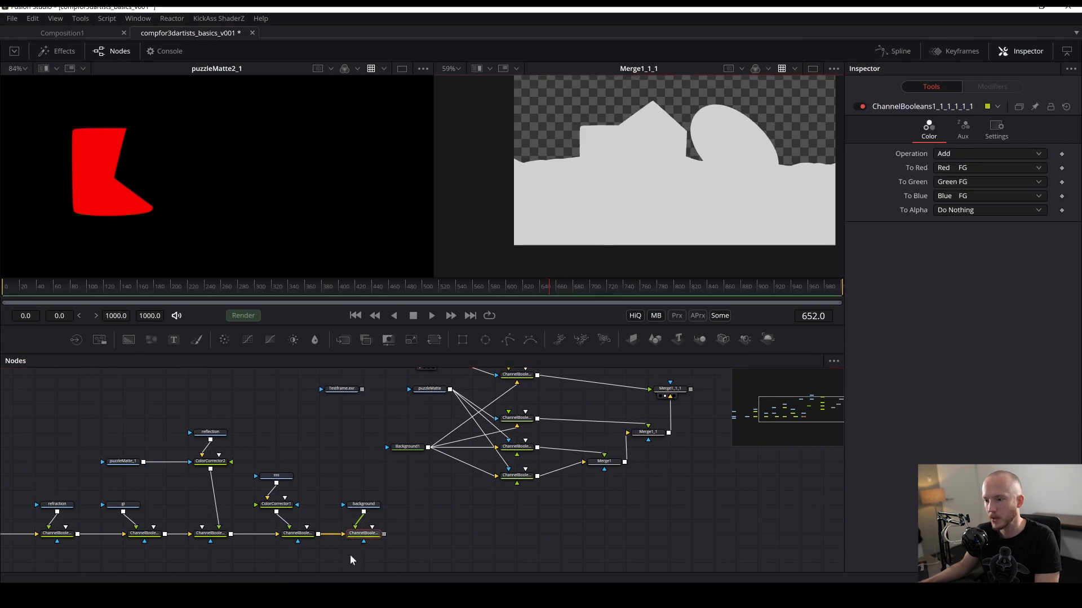
click(363, 504)
drag(360, 534, 653, 176)
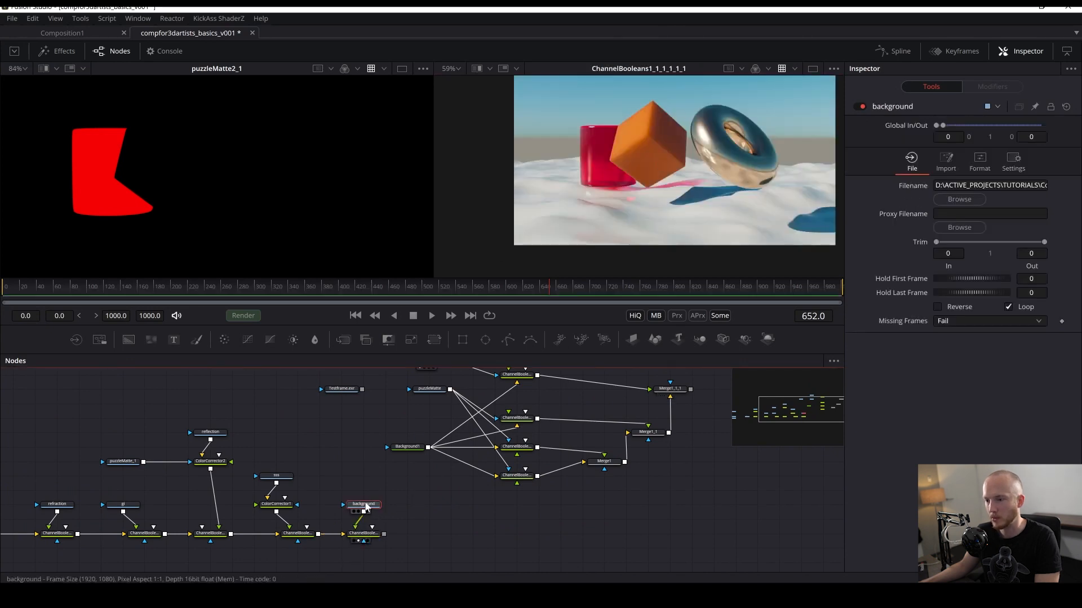
drag(364, 504, 363, 461)
mouse_move(363, 541)
mouse_down()
mouse_move(407, 527)
mouse_move(385, 543)
mouse_up()
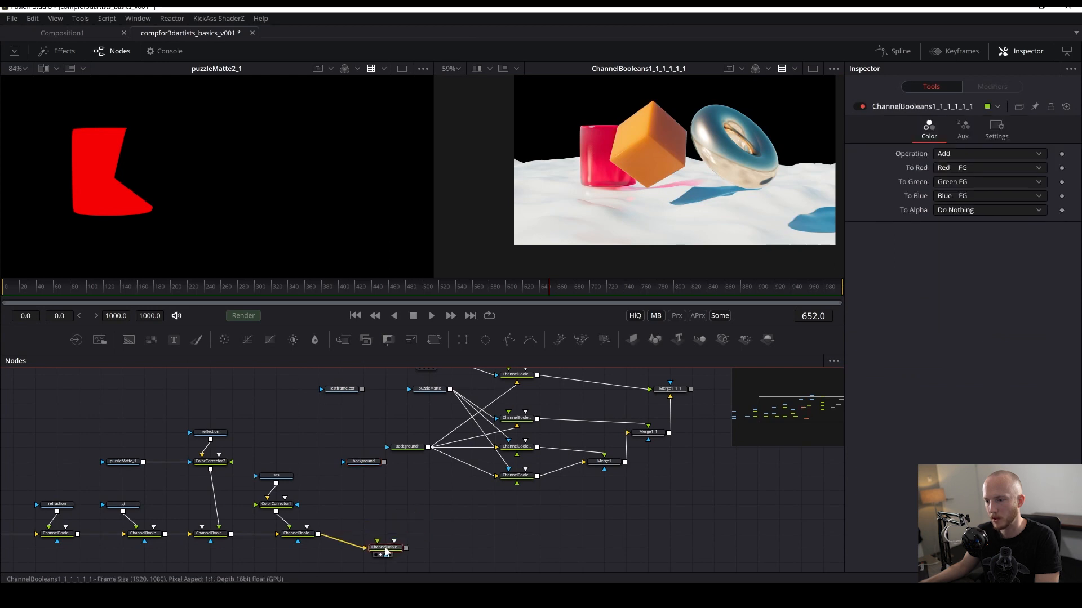
click(944, 157)
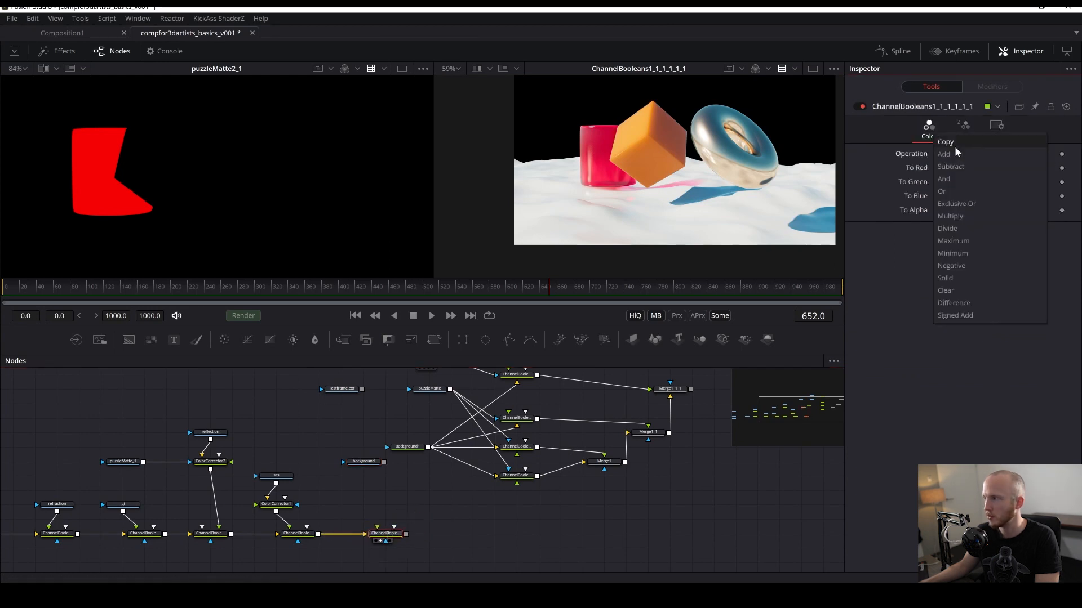
click(954, 146)
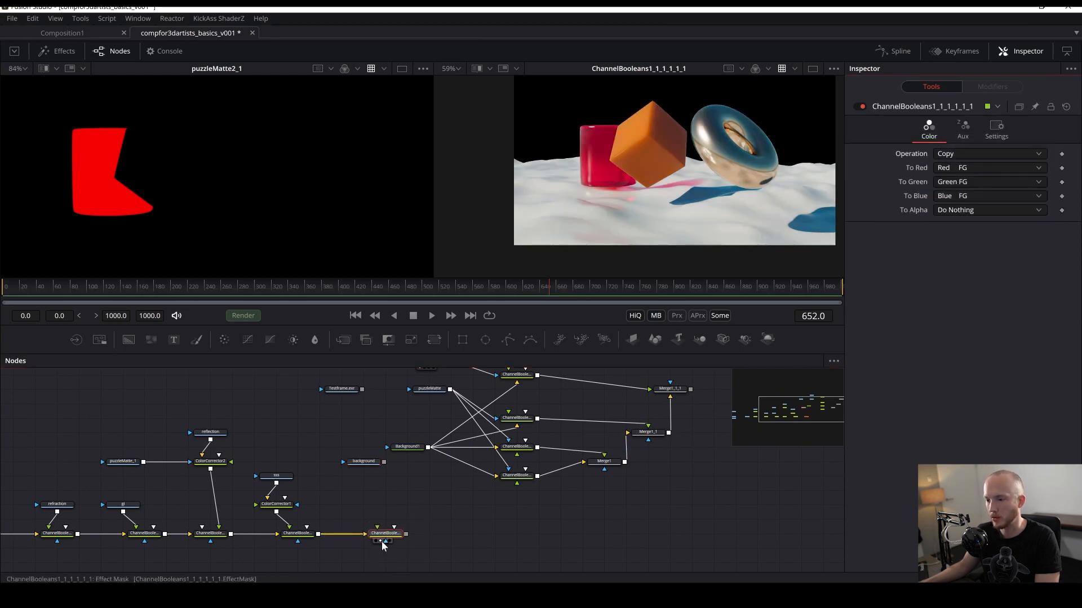
- Connect the combined mask Merge as that Channel Booleans' effect mask, using the Luminance channel and Multiply by Mask
drag(690, 389, 386, 538)
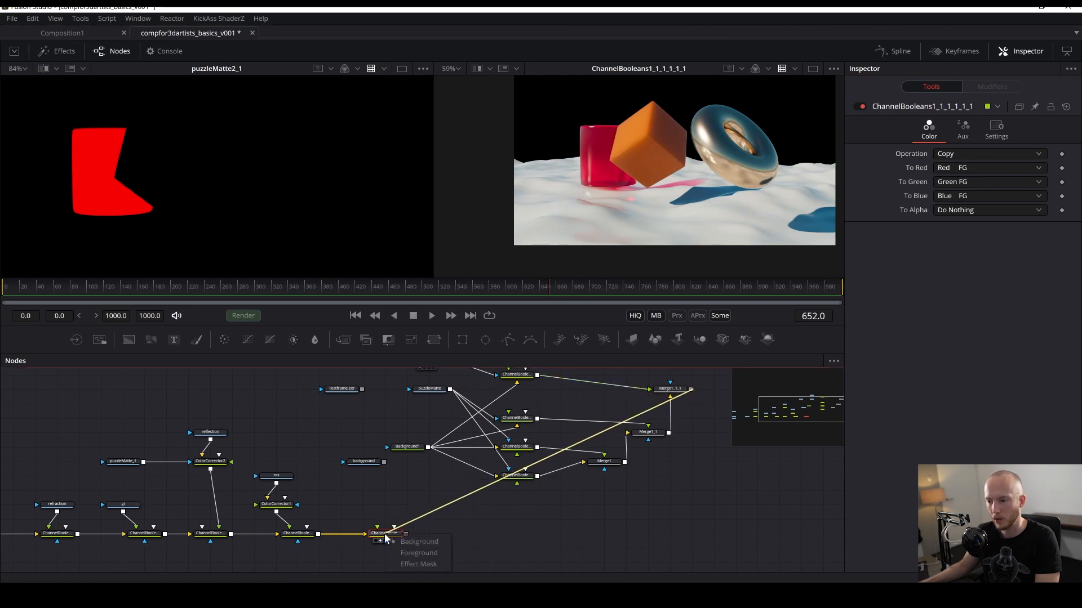
click(417, 563)
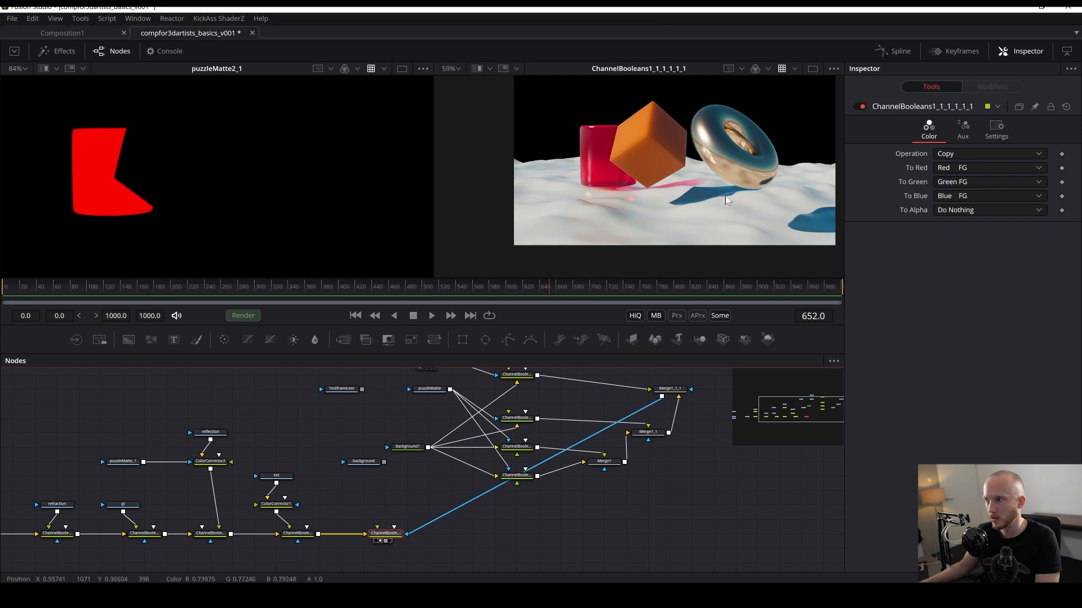
click(989, 135)
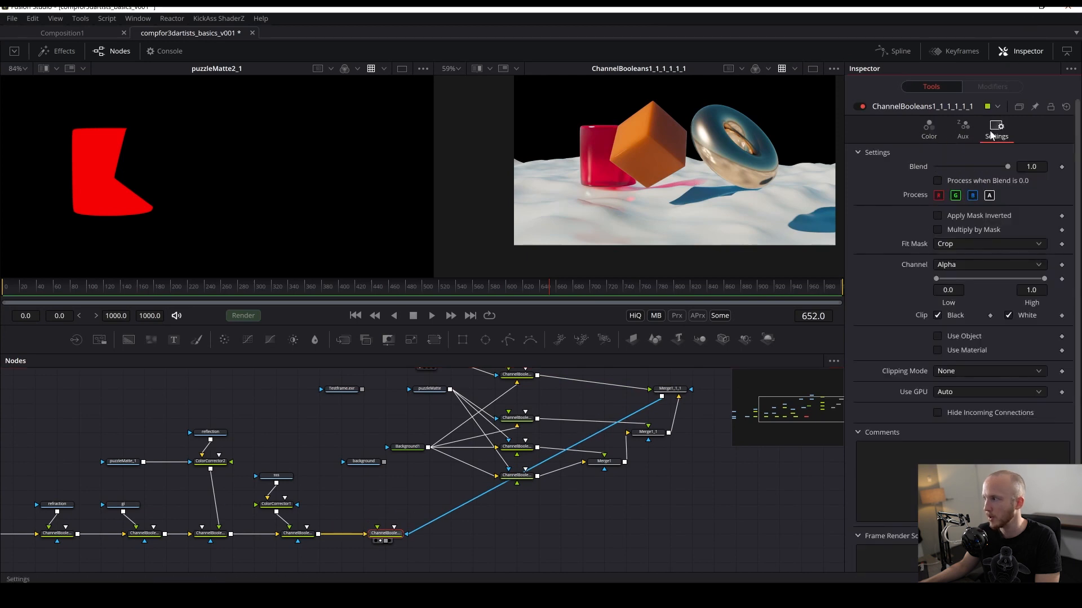
click(945, 267)
click(958, 285)
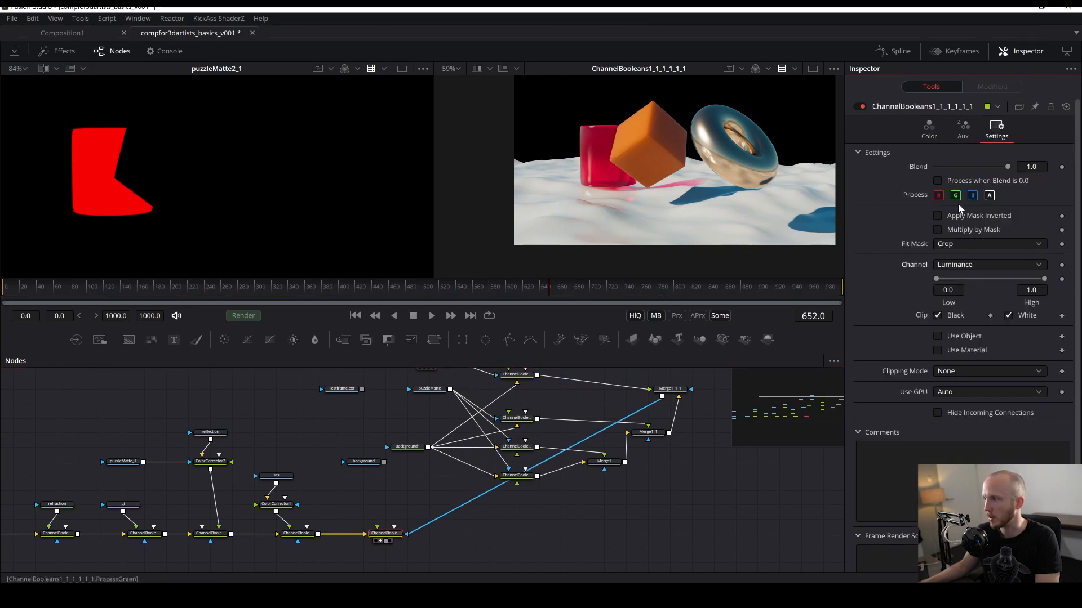
click(937, 230)
drag(719, 198, 678, 217)
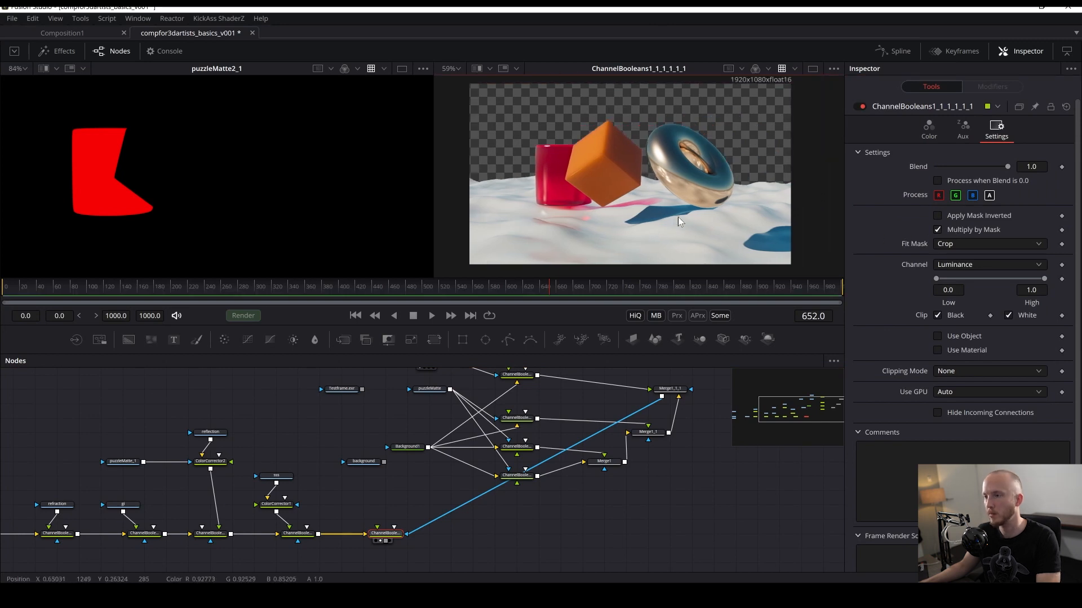
- Move the background loader away from the mask nodes
drag(445, 417, 412, 508)
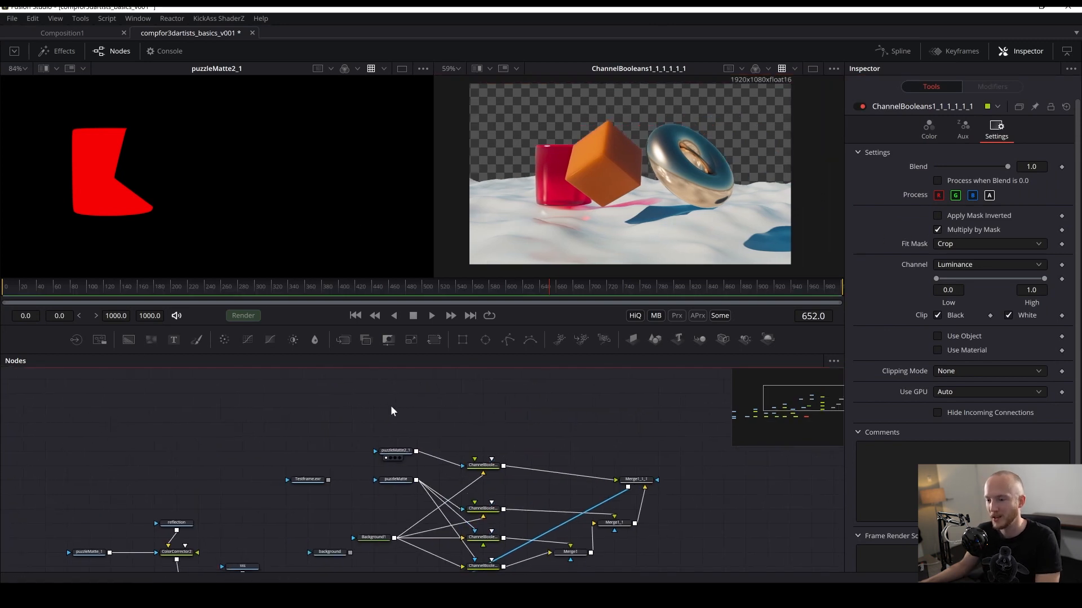
mouse_move(304, 454)
mouse_down()
mouse_move(338, 555)
mouse_move(290, 454)
mouse_up()
drag(294, 508, 203, 451)
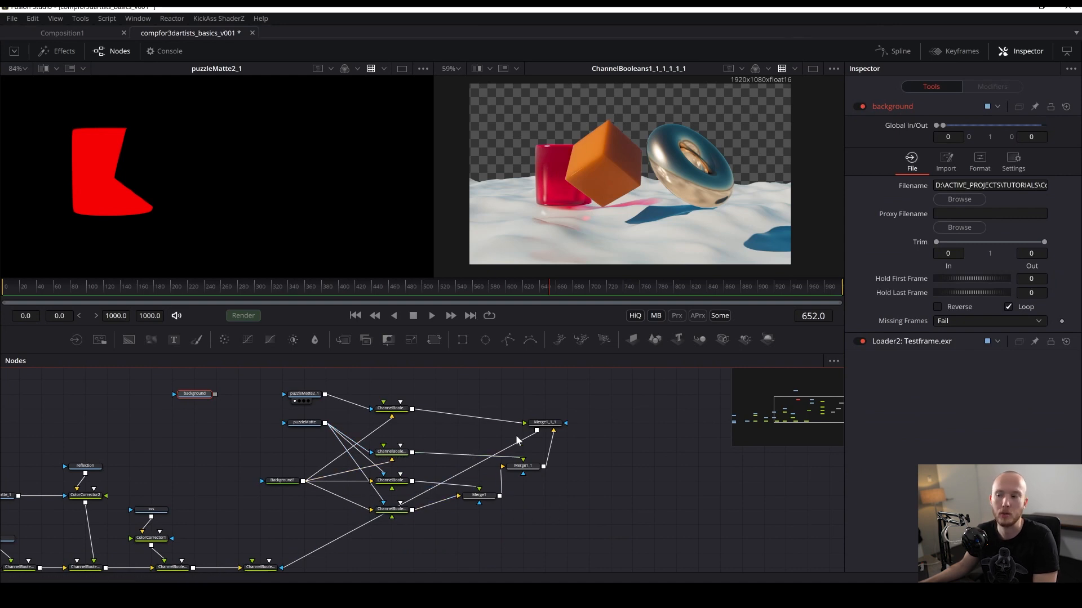
- Group all the puzzleMatte mask nodes together
drag(590, 375, 261, 534)
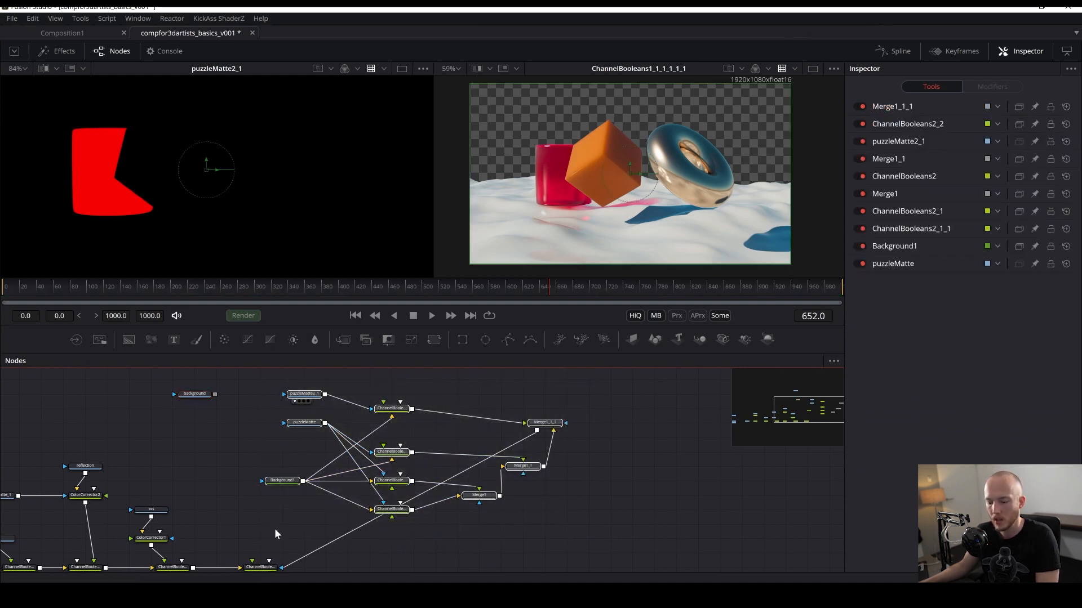
key(ctrl+g)
drag(411, 394, 288, 494)
double_click(289, 493)
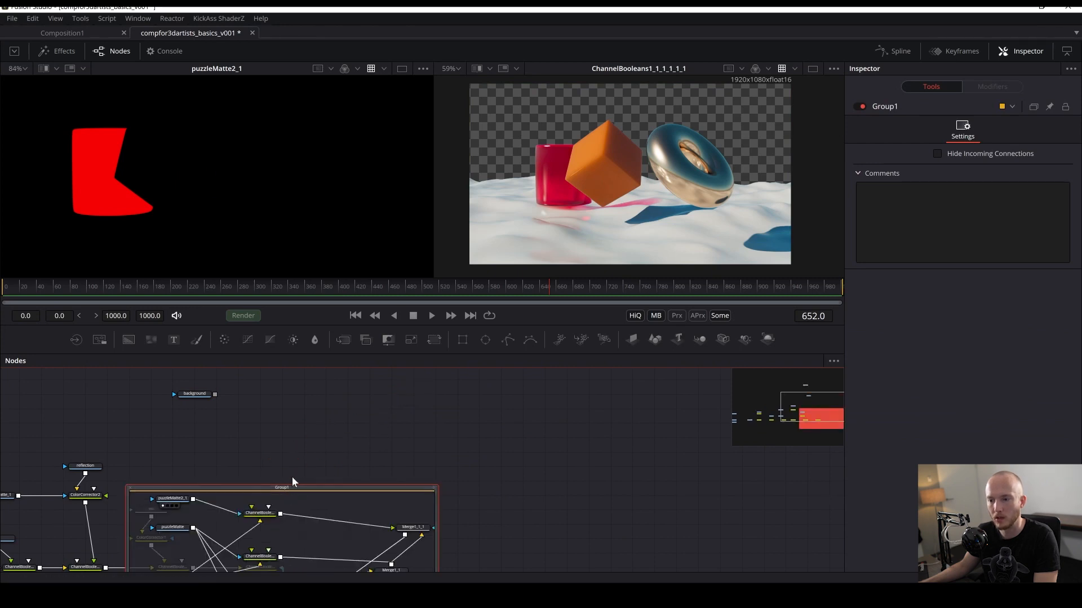
double_click(290, 485)
- Rename the group to matte and save the composition
key(F2)
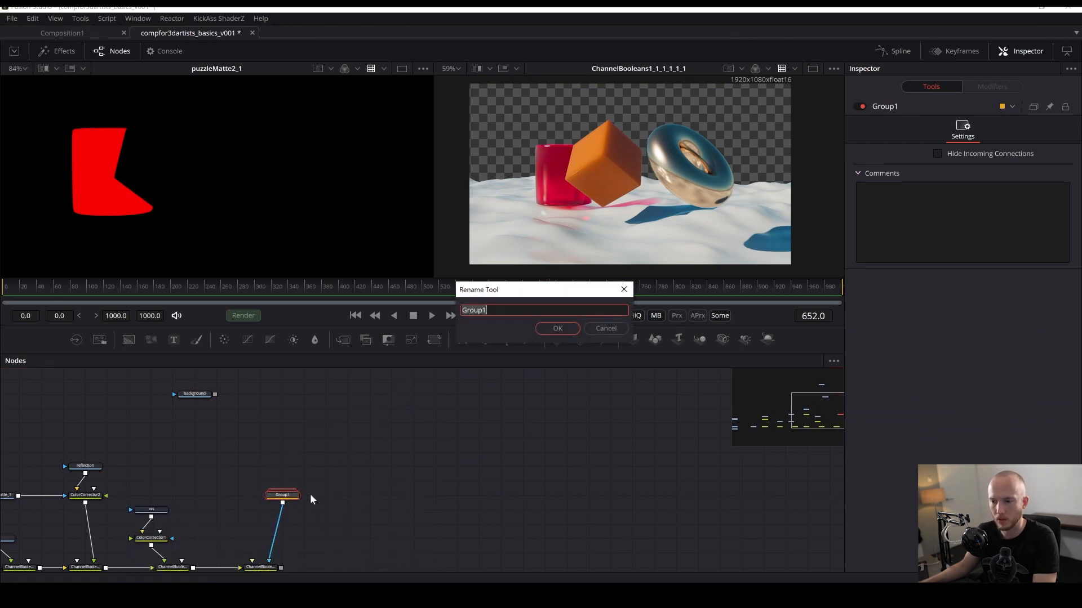
text(matte)
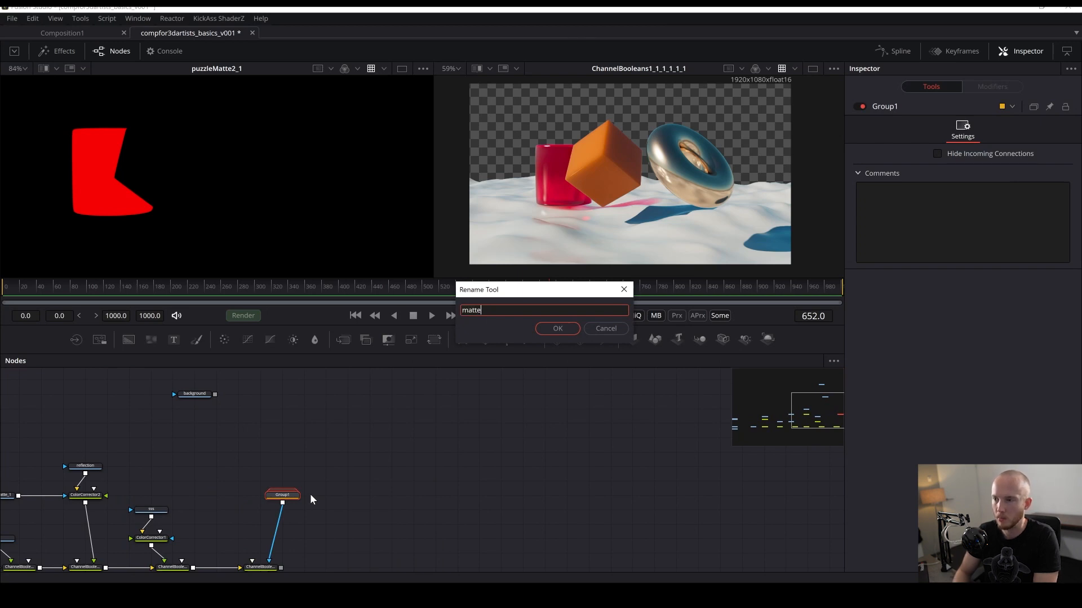
key(Return)
key(ctrl+s)
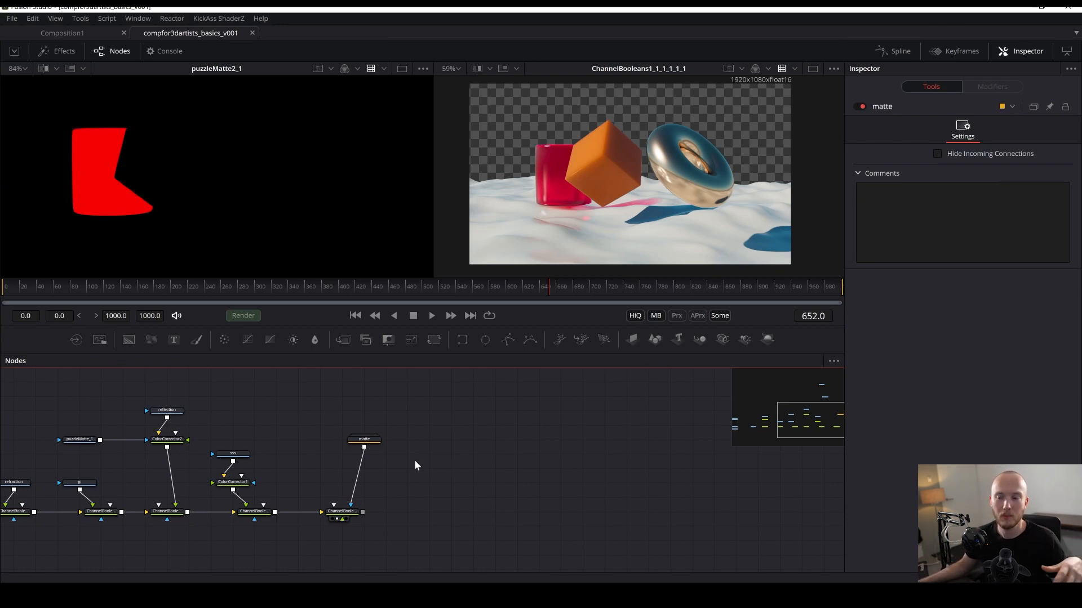
- Inspect the final composite's alpha and colour channels up close in the second viewer
drag(415, 492, 460, 468)
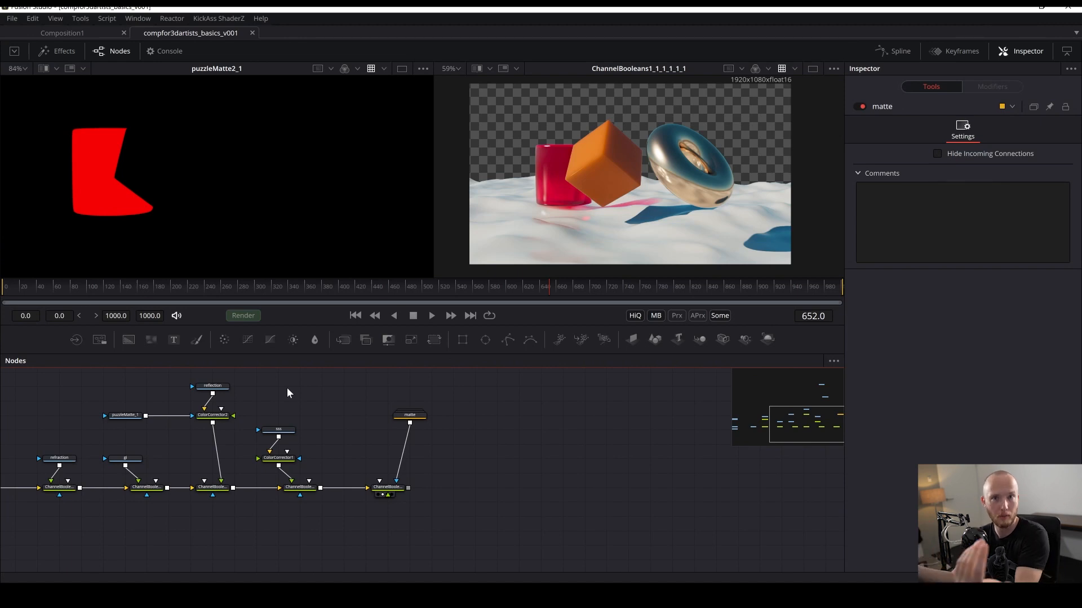
drag(448, 438, 508, 444)
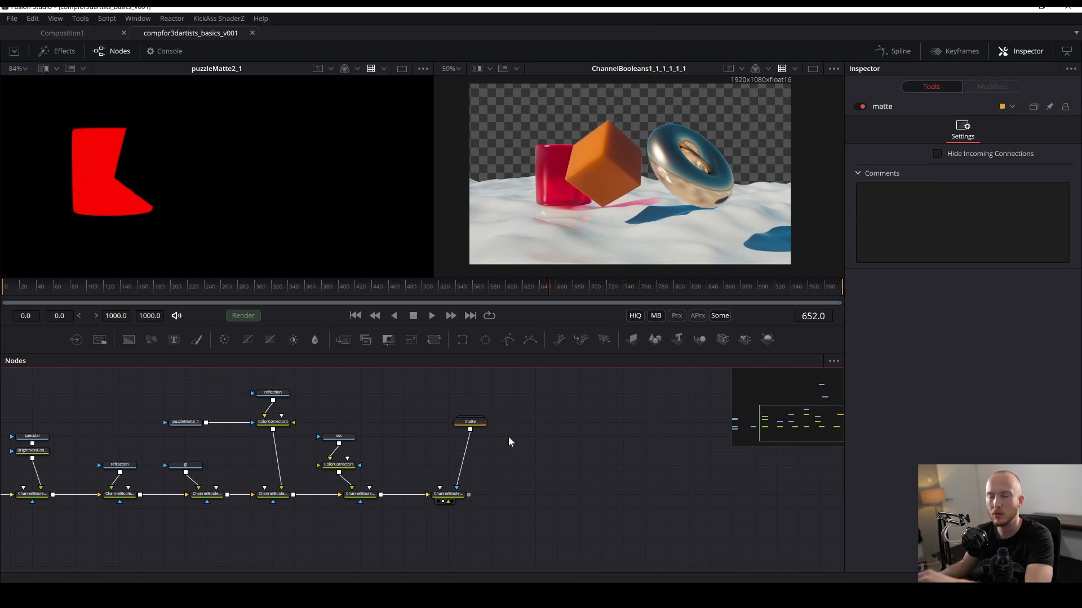
drag(612, 160, 572, 169)
key(a)
key(a)
key(a)
scroll(625, 186, up, 5)
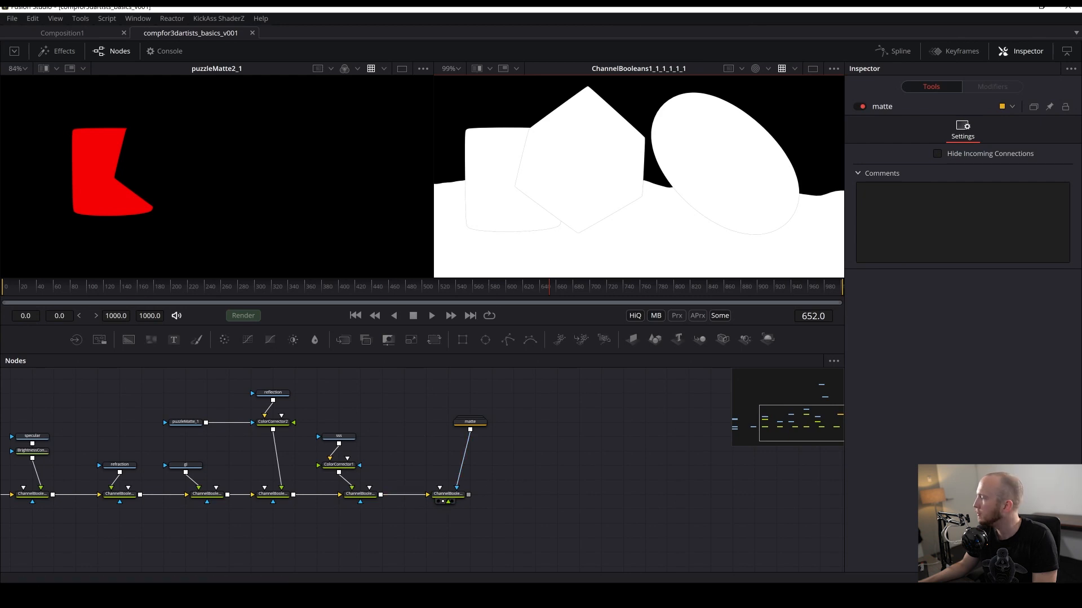
key(a)
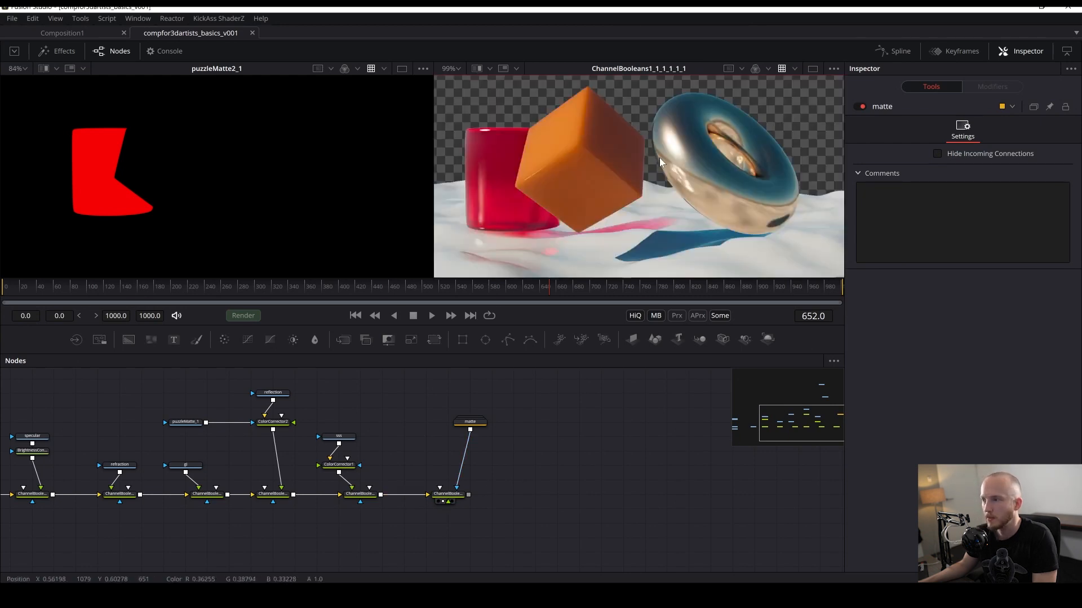
scroll(648, 191, up, 4)
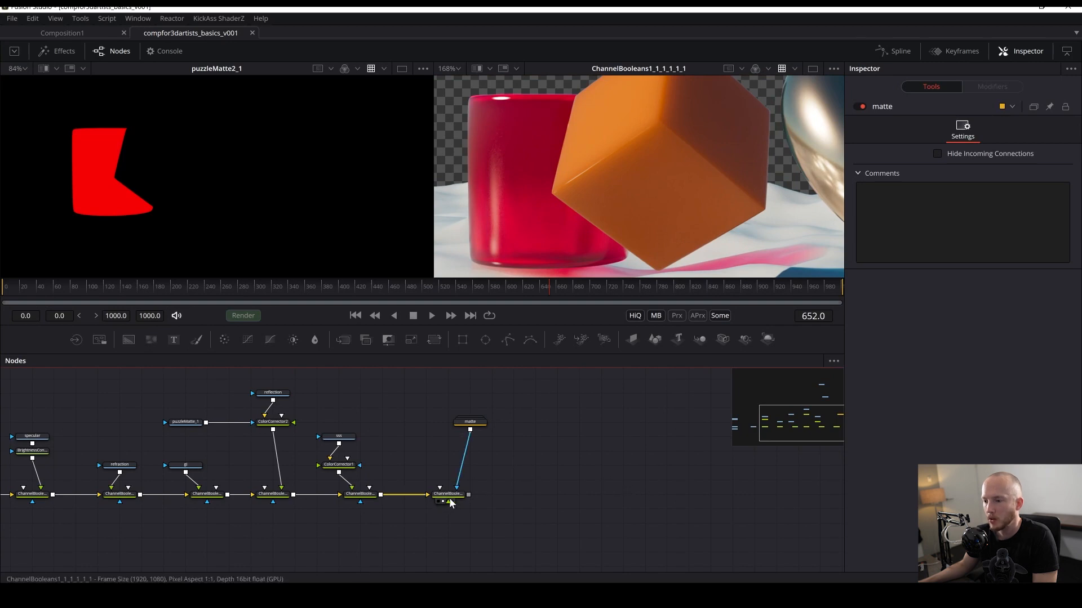
- Try the Add operation on the final Channel Booleans and revert it to Copy
drag(448, 494, 470, 494)
click(917, 130)
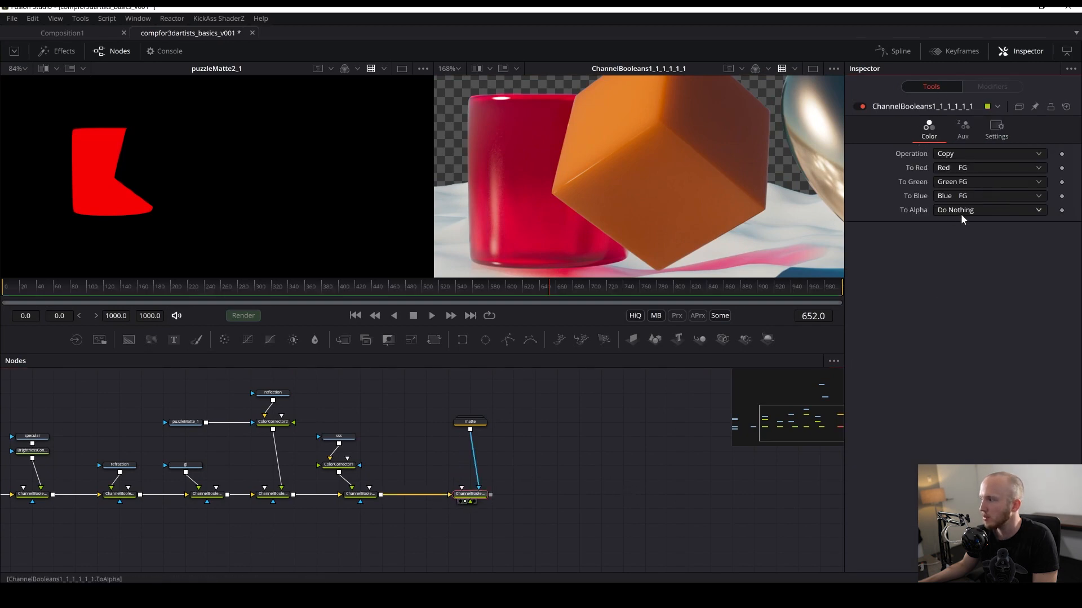
click(952, 153)
click(959, 157)
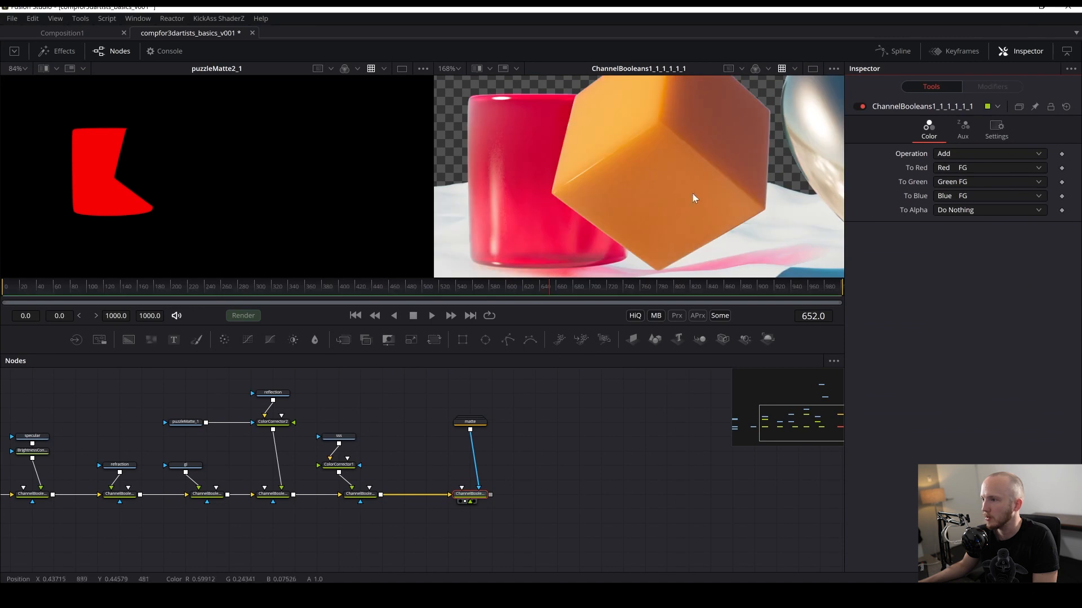
key(ctrl+s)
- Import the DSC_####.JPG sky photo sequence as a new loader, show it in the second viewer, and save the composition
scroll(687, 204, down, 3)
drag(626, 408, 549, 388)
drag(600, 209, 640, 210)
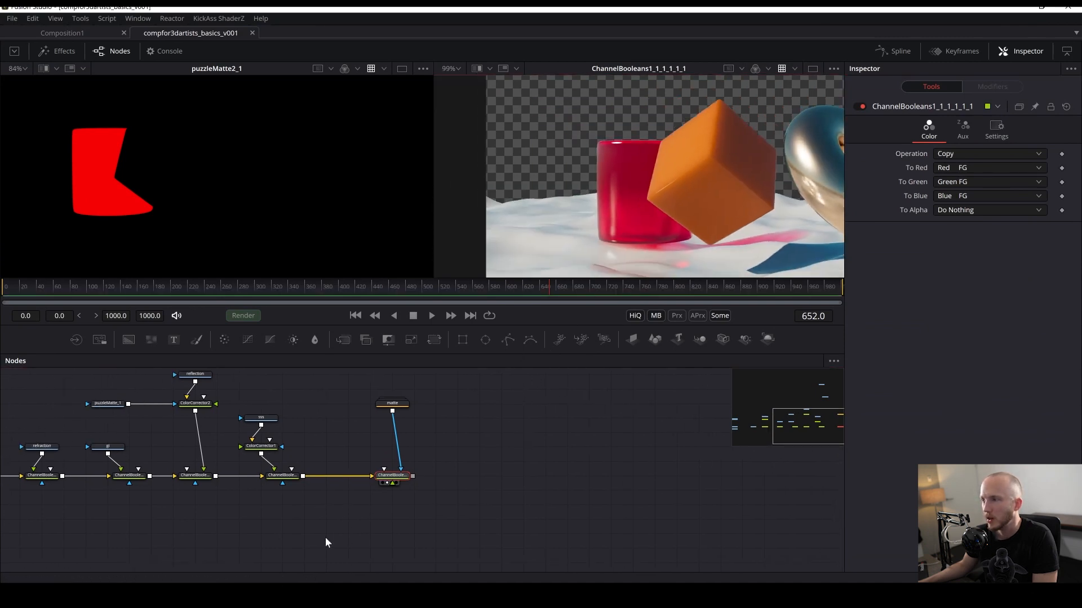
click(316, 593)
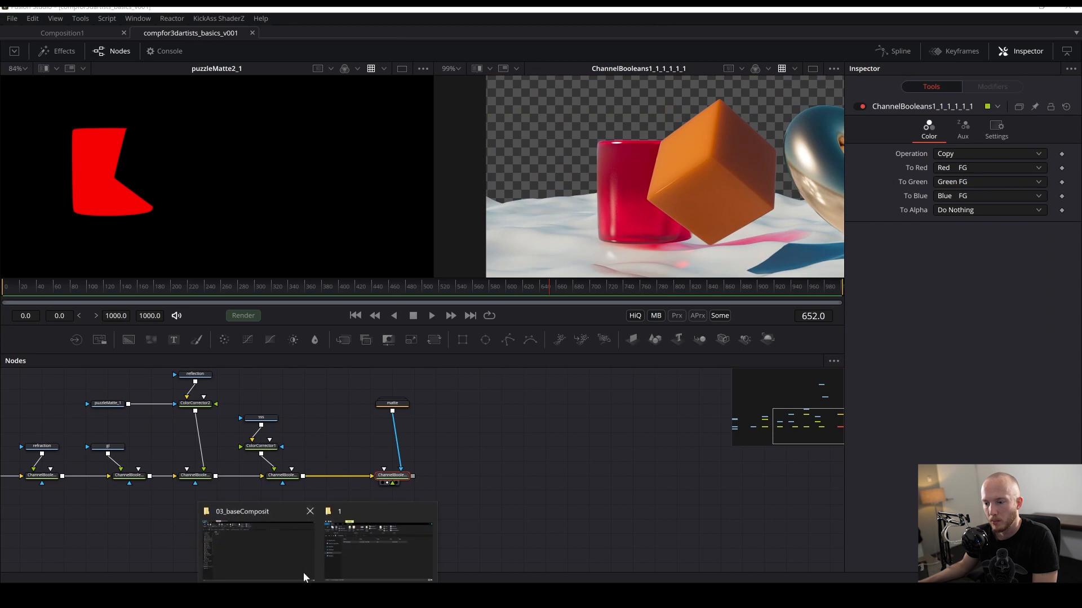
click(377, 548)
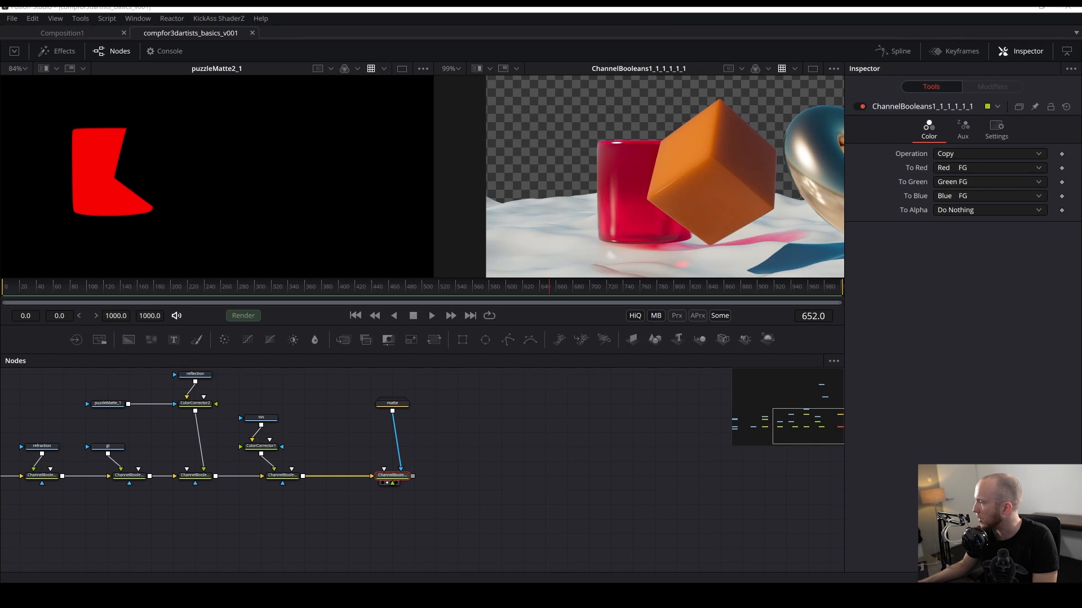
drag(1076, 355, 478, 505)
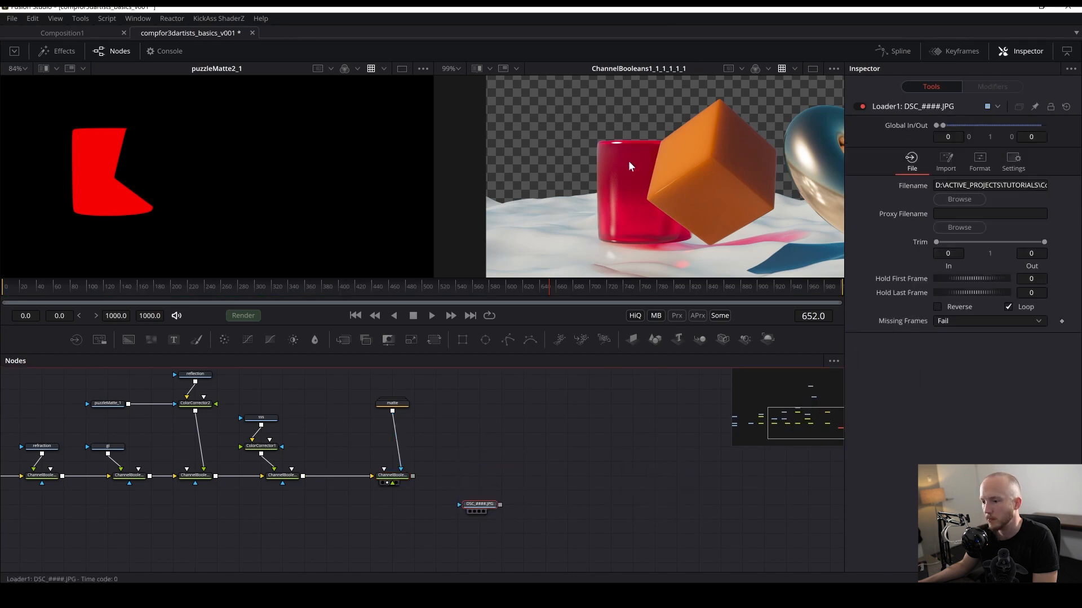
key(2)
scroll(619, 180, down, 8)
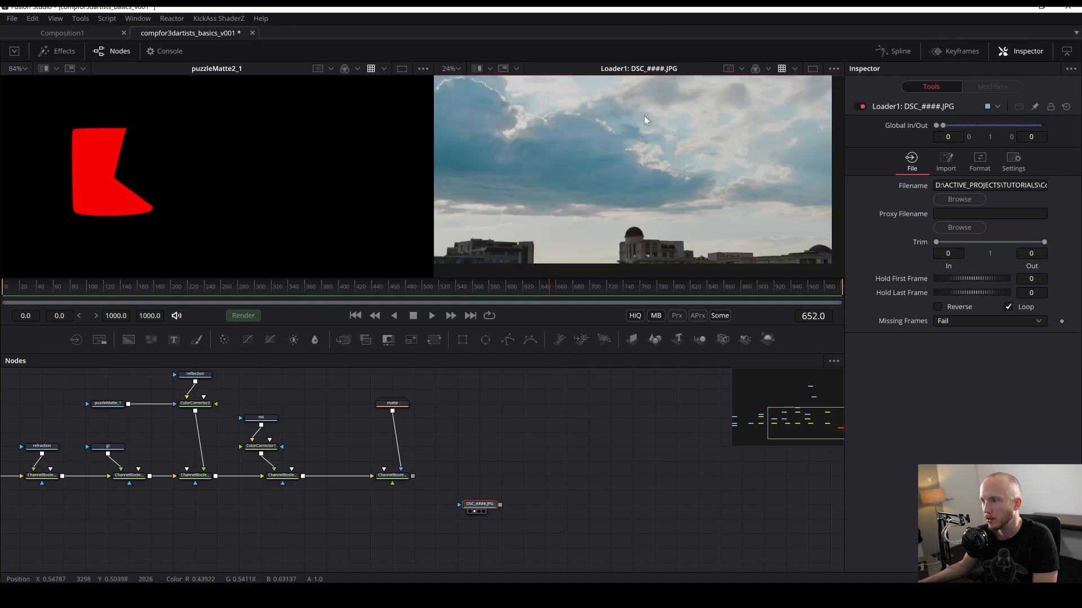
key(ctrl+s)
drag(653, 137, 605, 161)
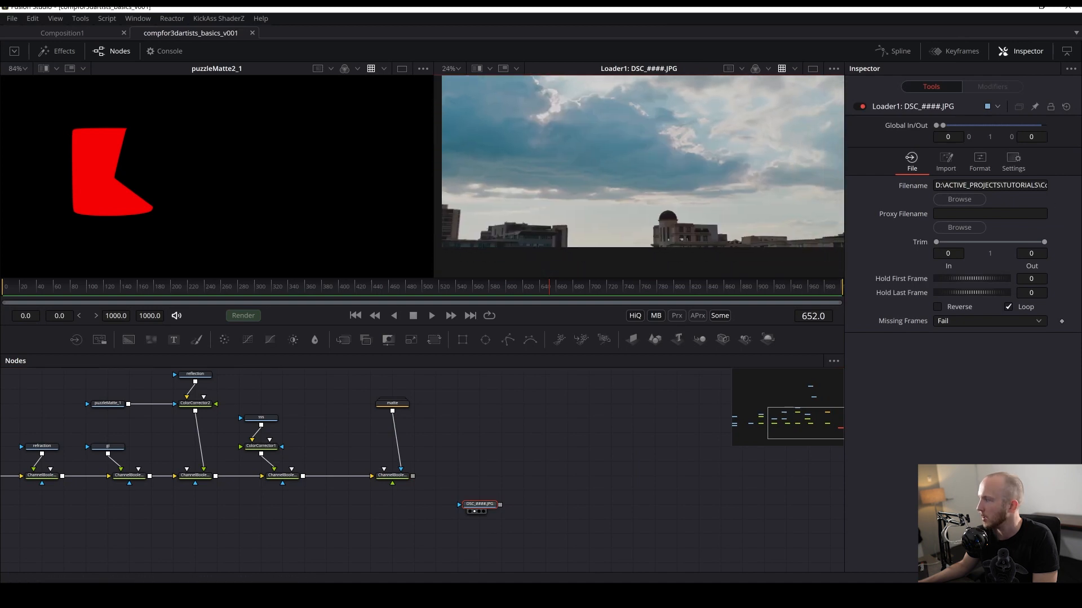
- Preview the sky photo in an external image viewer and inspect it in the second viewer
double_click(1076, 355)
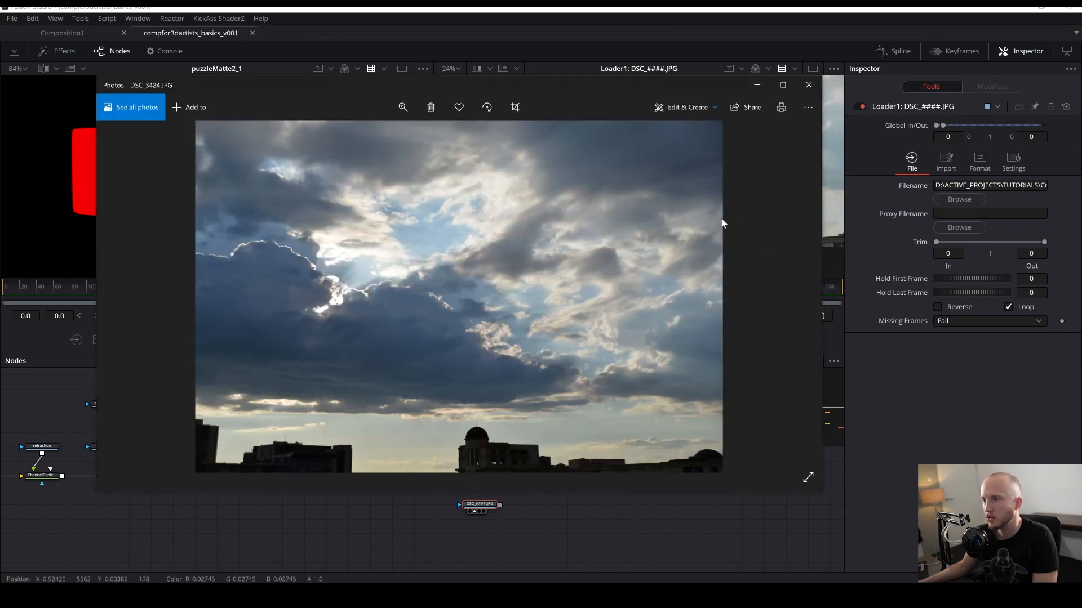
key(Escape)
drag(668, 239, 656, 236)
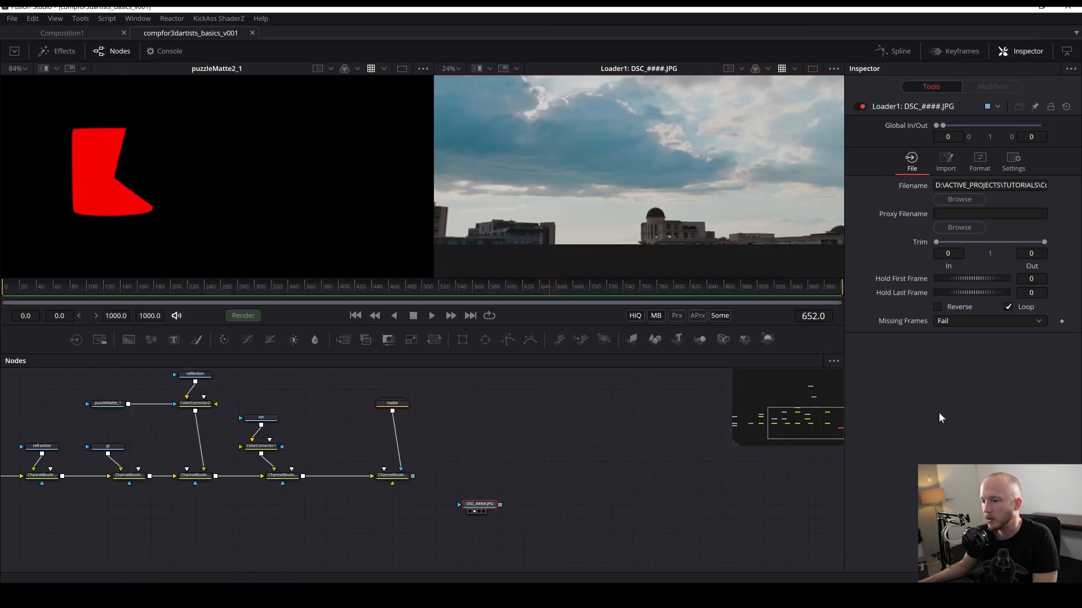
key(alt+Tab)
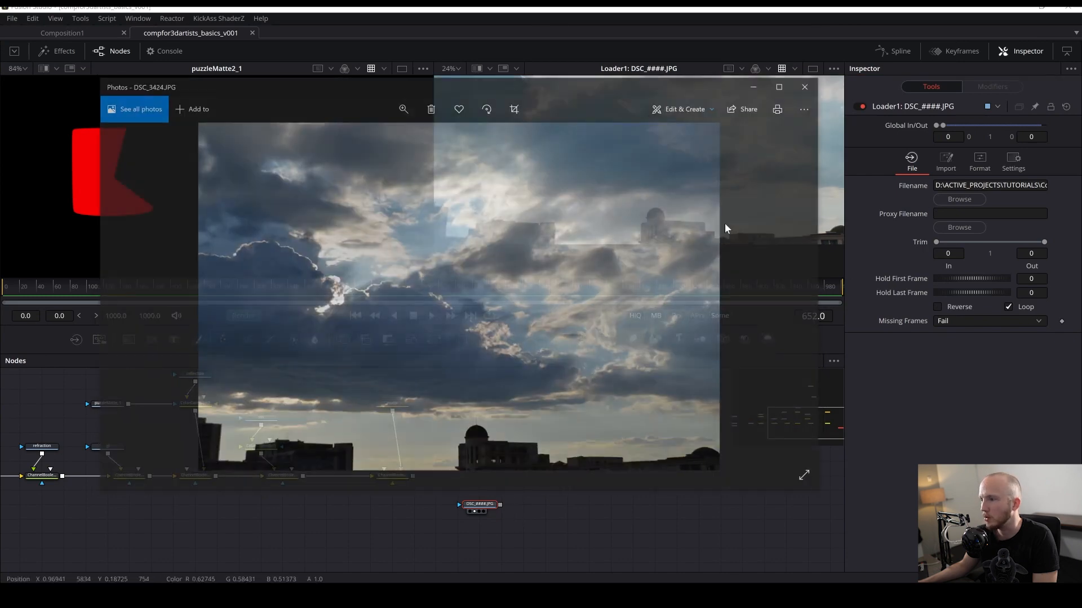
click(962, 404)
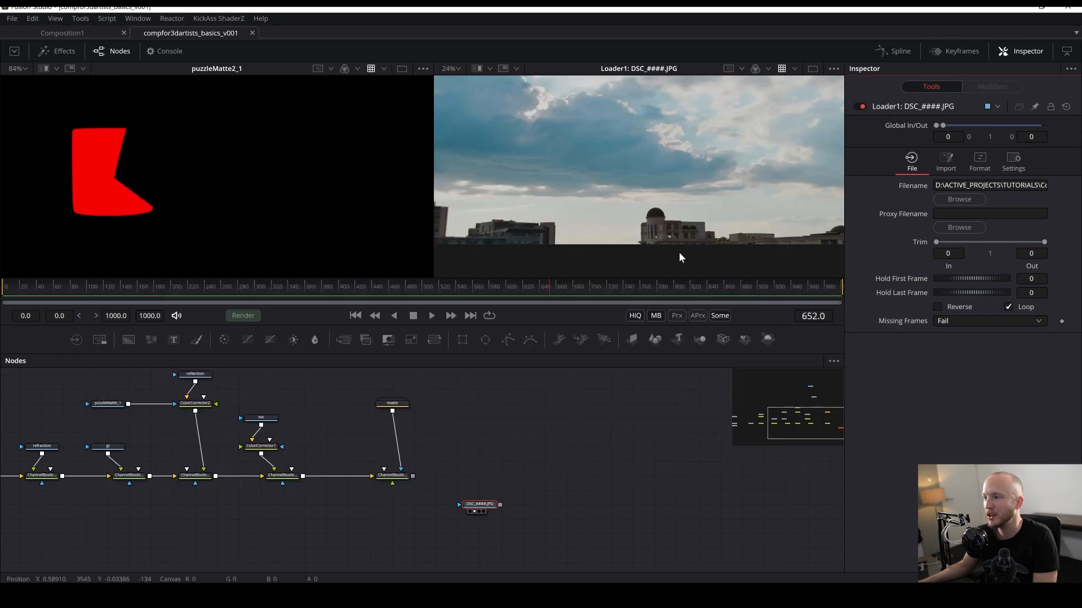
drag(678, 252, 653, 269)
drag(593, 230, 573, 244)
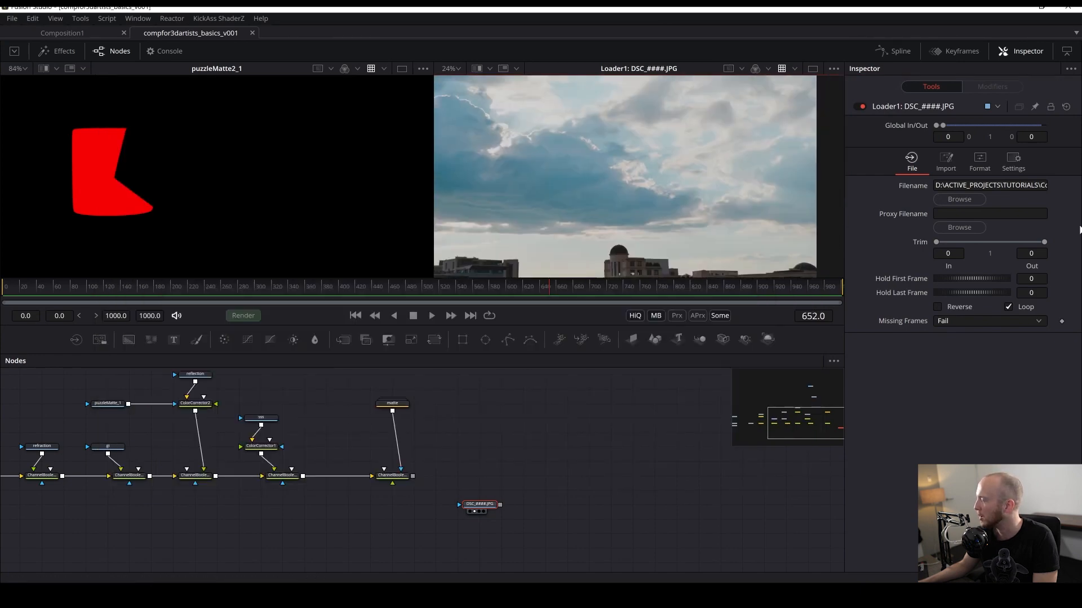
drag(521, 472, 543, 466)
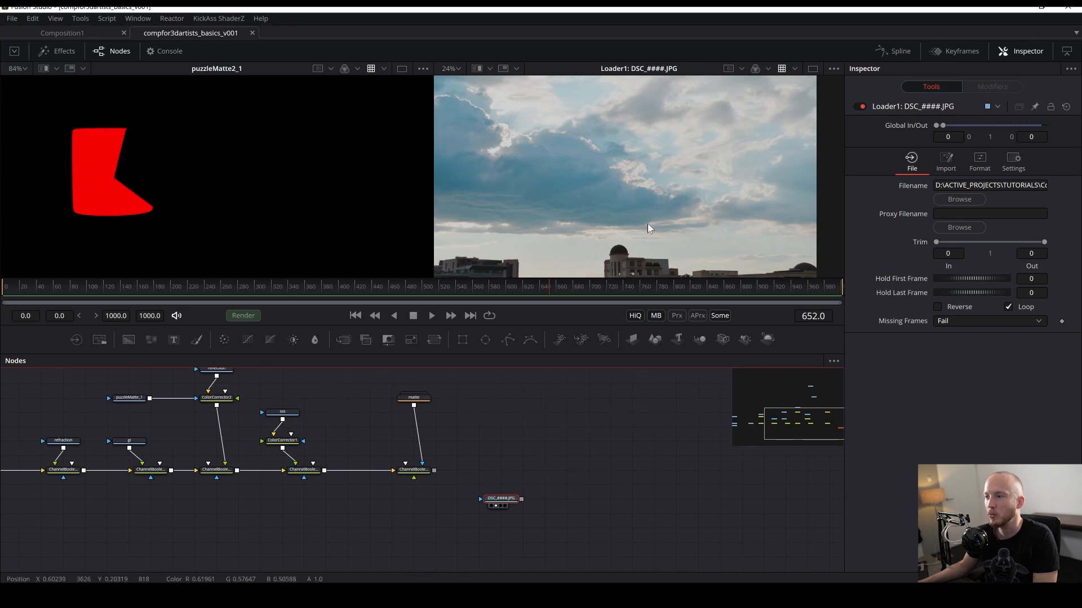
scroll(647, 225, down, 3)
mouse_move(591, 164)
mouse_down()
mouse_move(589, 241)
mouse_move(577, 155)
mouse_up()
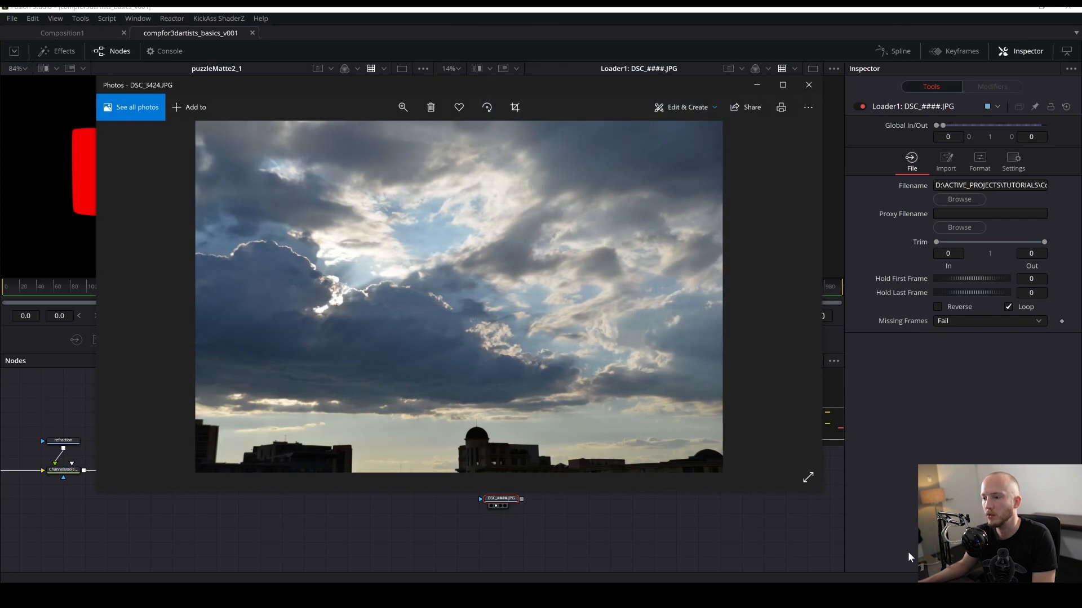
click(909, 554)
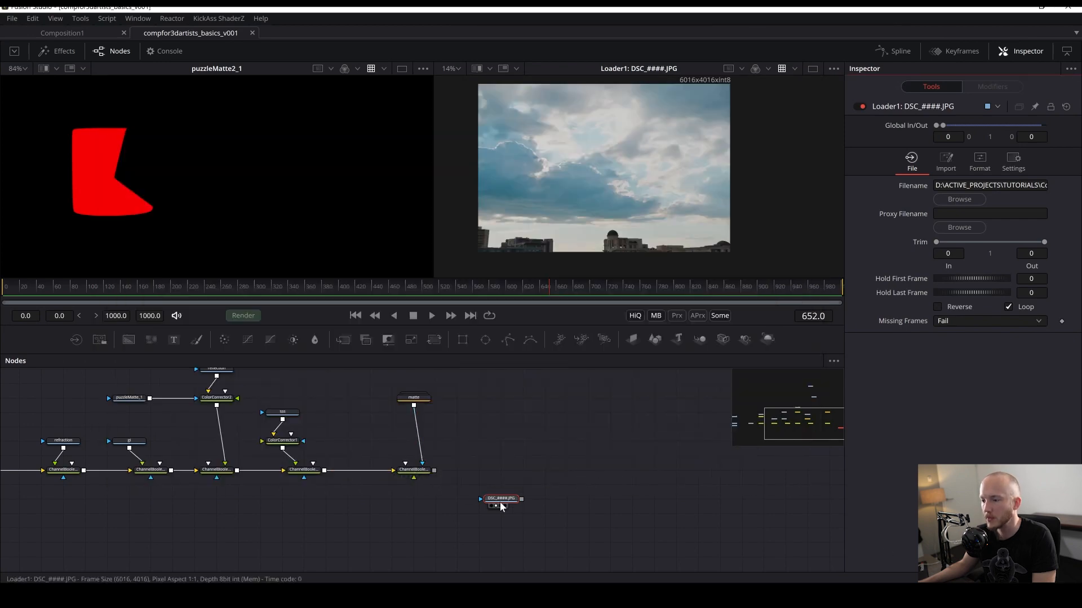
- Add a Merge node placing the final composite over the sky loader as the background
drag(501, 506, 502, 550)
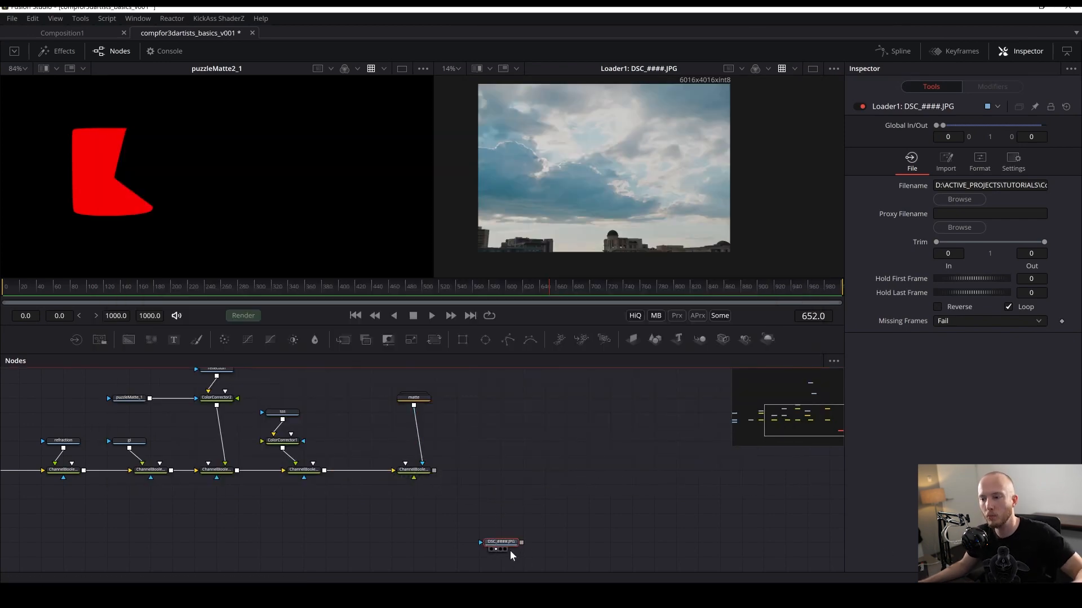
click(404, 471)
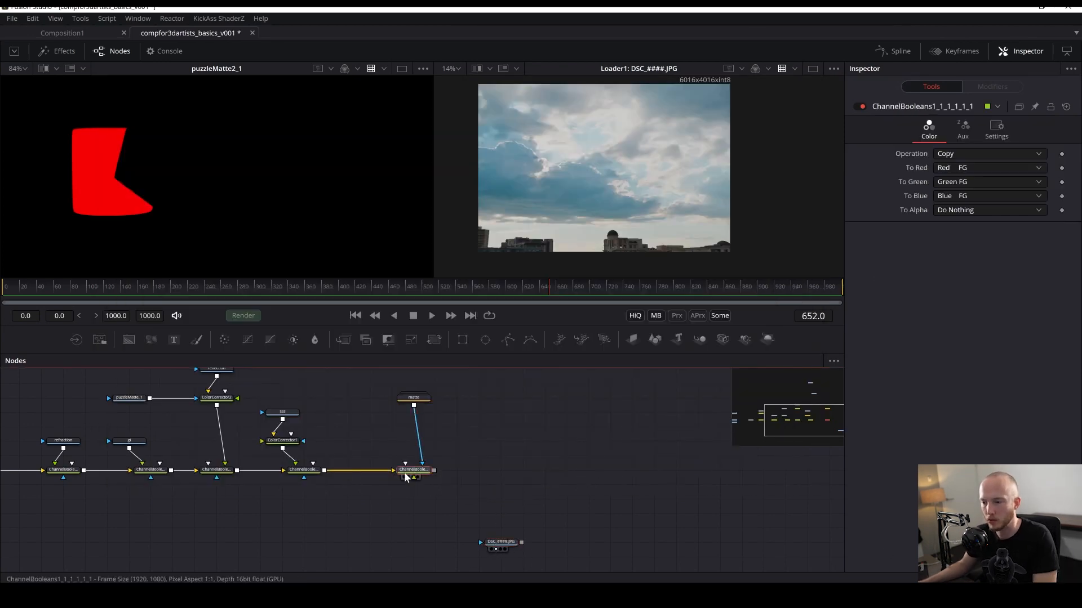
click(509, 545)
key(shift+space)
text(merge)
key(Return)
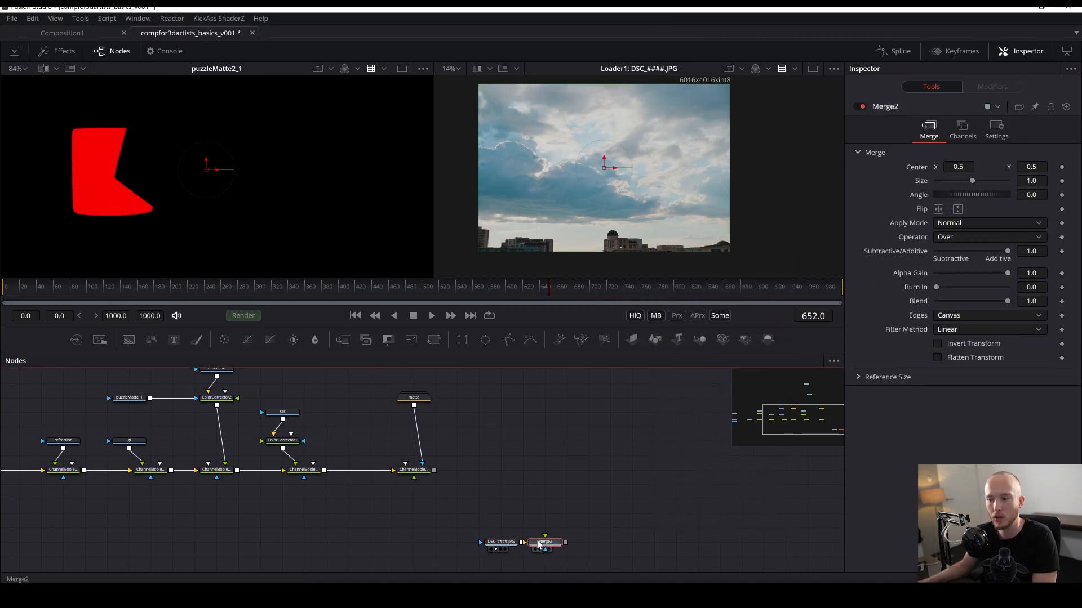
drag(539, 546, 497, 471)
drag(620, 233, 621, 232)
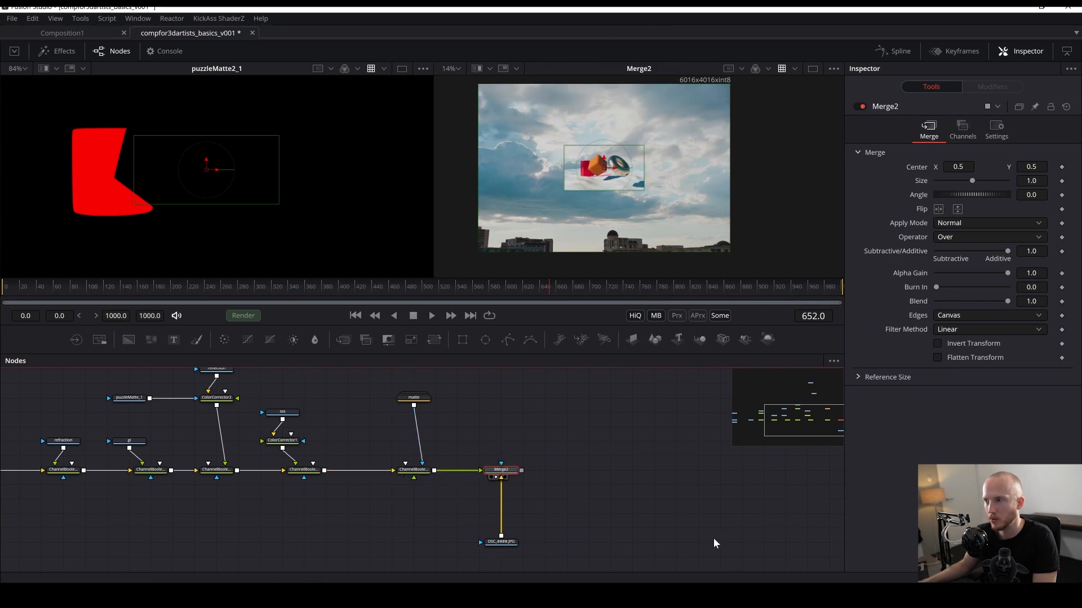
- Insert a Crop node between the sky loader and the Merge background input, then save
click(522, 431)
click(496, 472)
drag(526, 505, 553, 463)
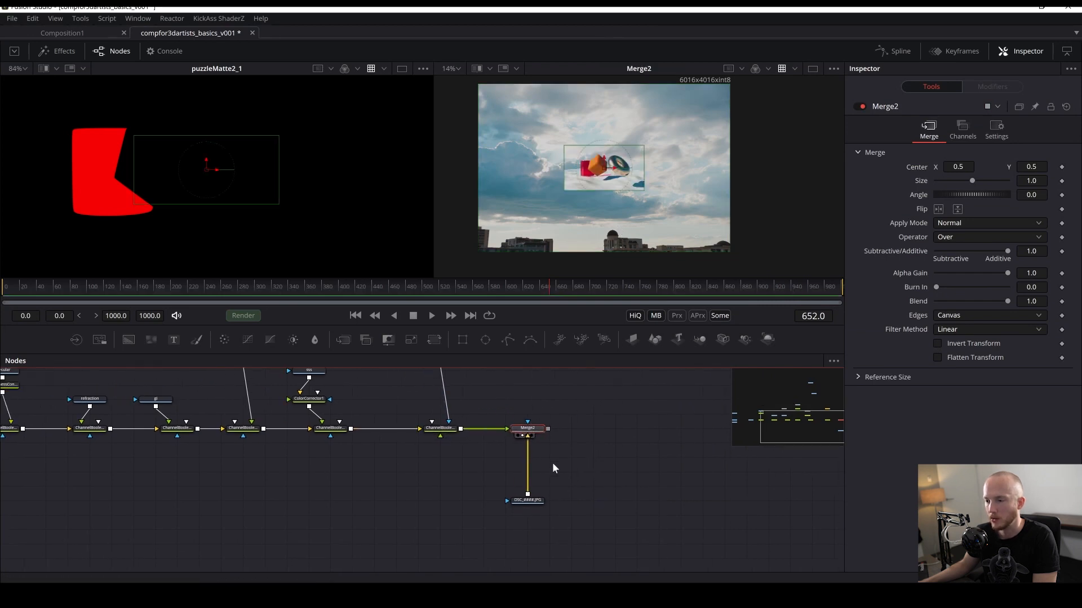
click(526, 502)
key(shift+space)
text(cr)
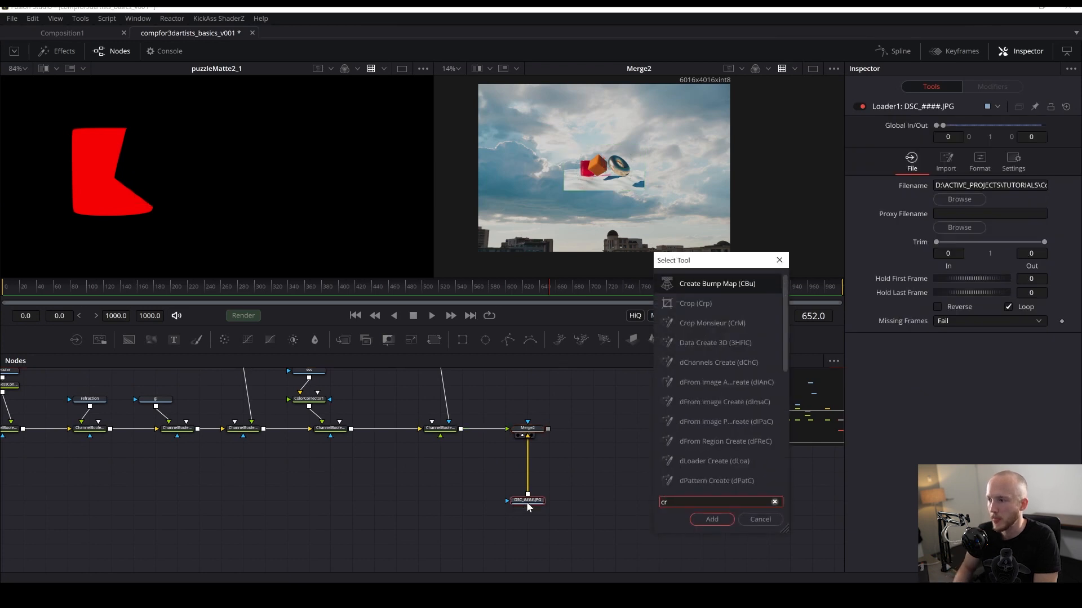
key(Down)
key(Return)
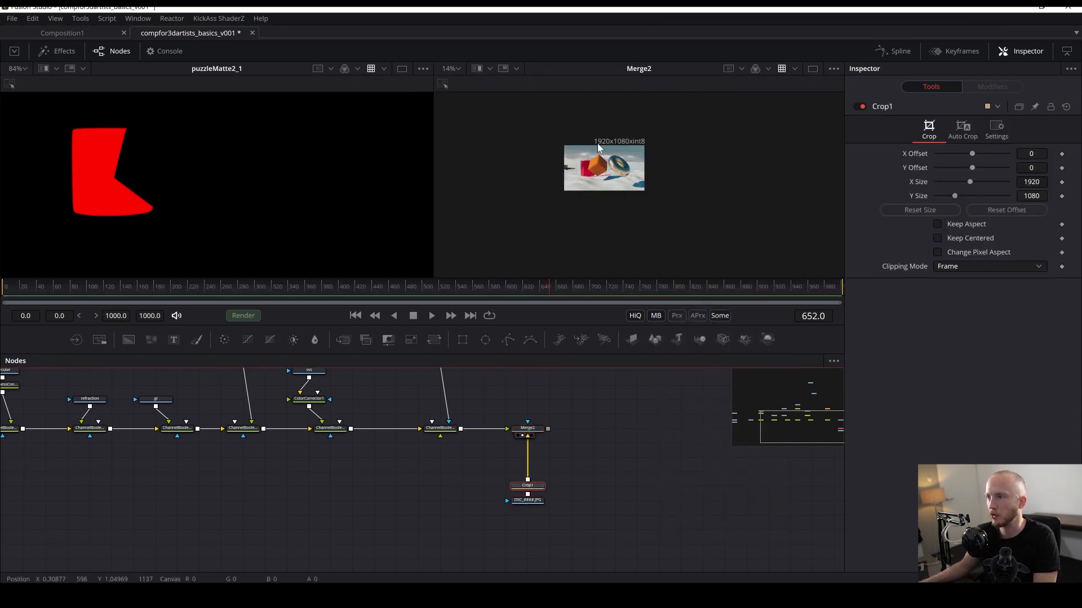
scroll(600, 150, up, 4)
key(ctrl+s)
drag(673, 180, 610, 161)
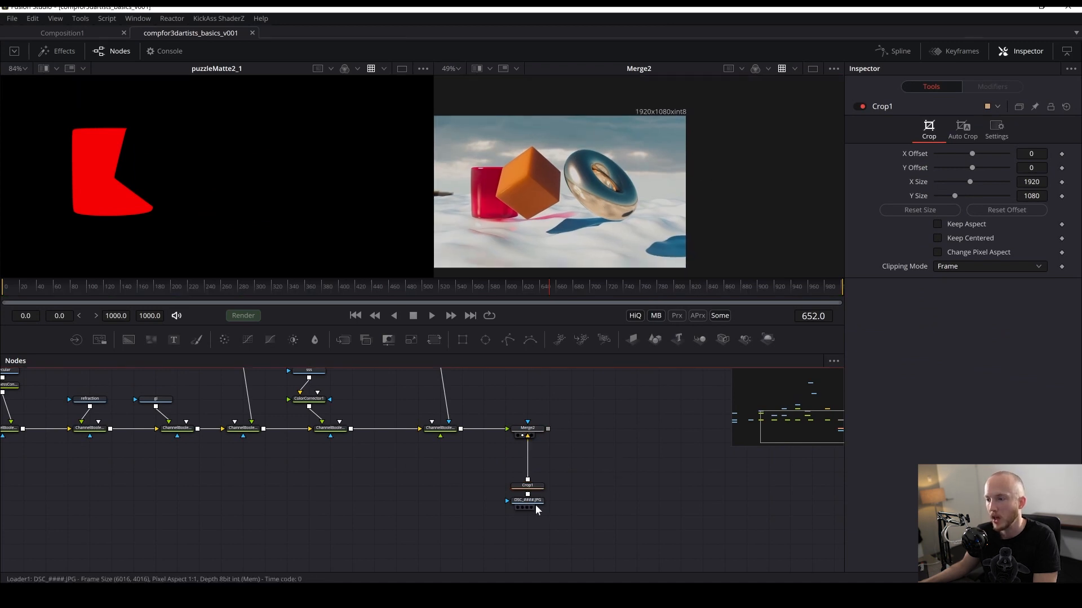
- Move the sky loader down, view it in the first viewer, and save the composition
drag(535, 501, 539, 542)
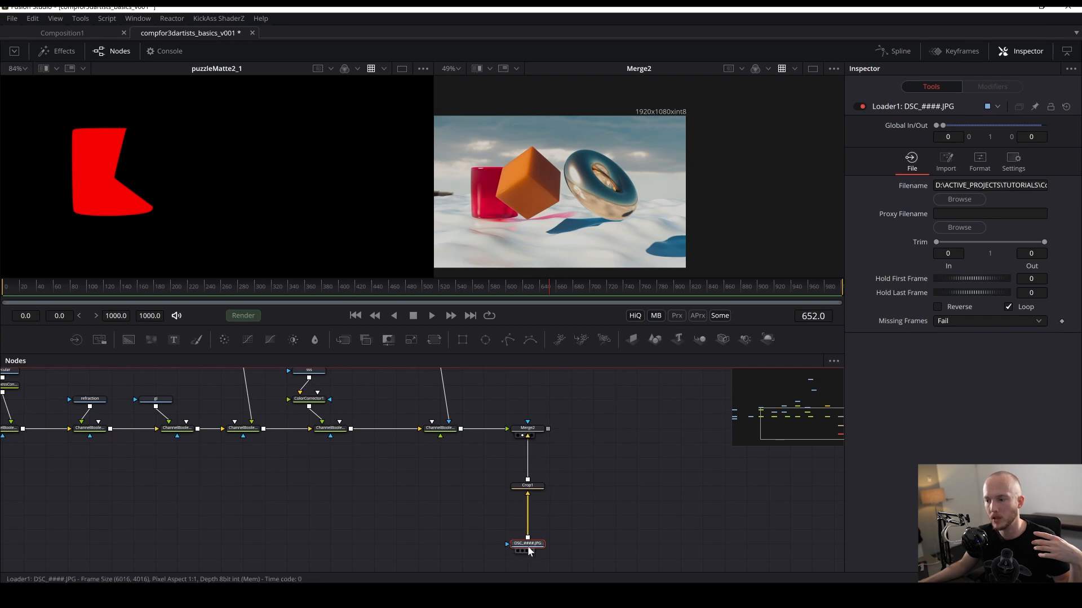
key(1)
scroll(252, 205, down, 3)
key(ctrl+s)
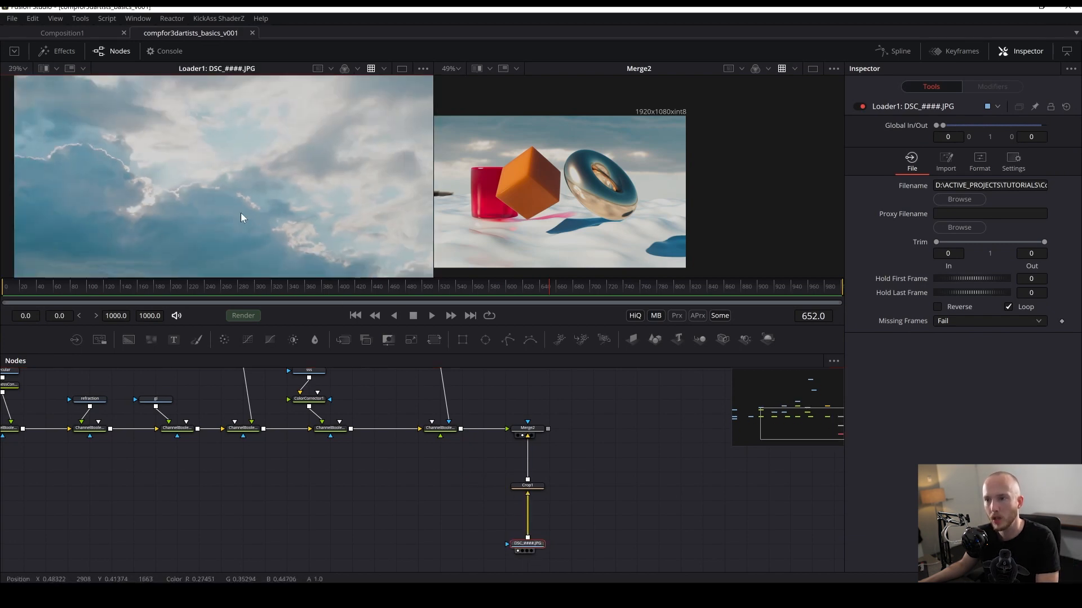
drag(241, 213, 233, 186)
scroll(308, 238, down, 3)
scroll(266, 226, up, 2)
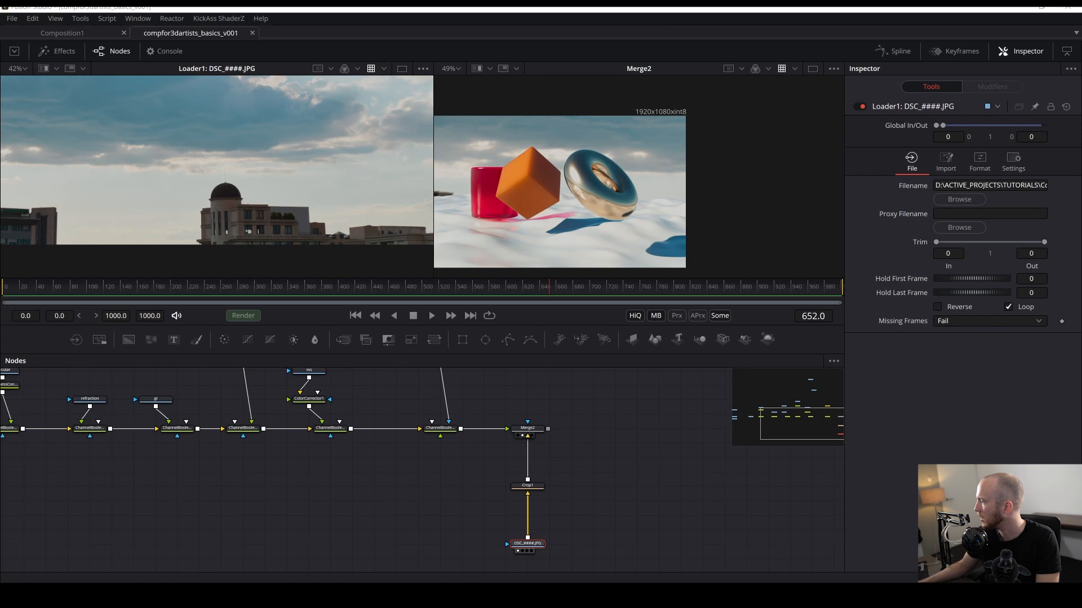
- Try importing other image sequences from the file browser as additional loaders
drag(1079, 383, 617, 485)
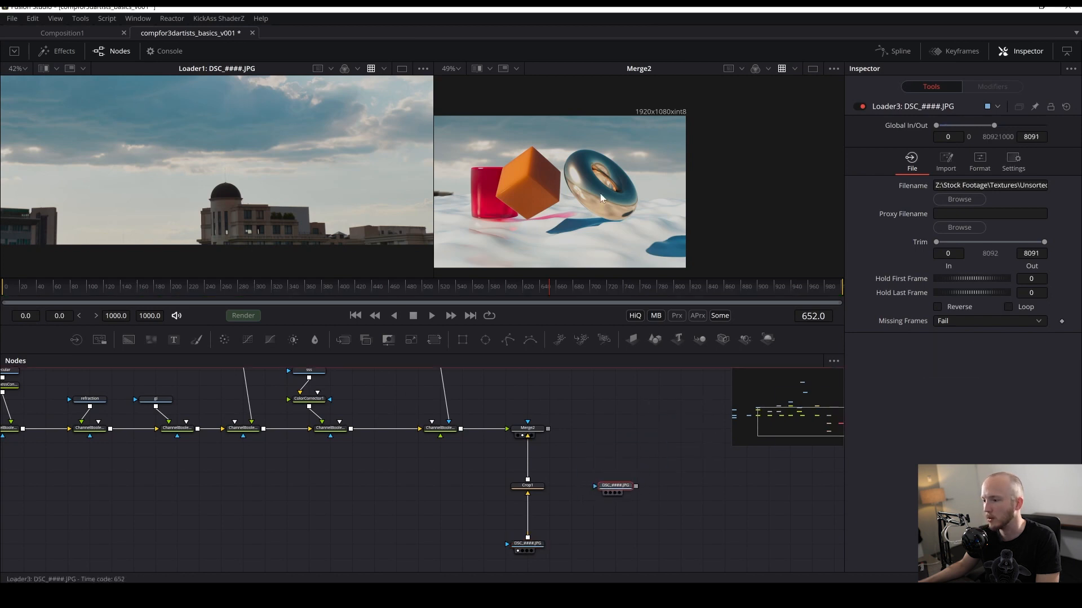
key(Delete)
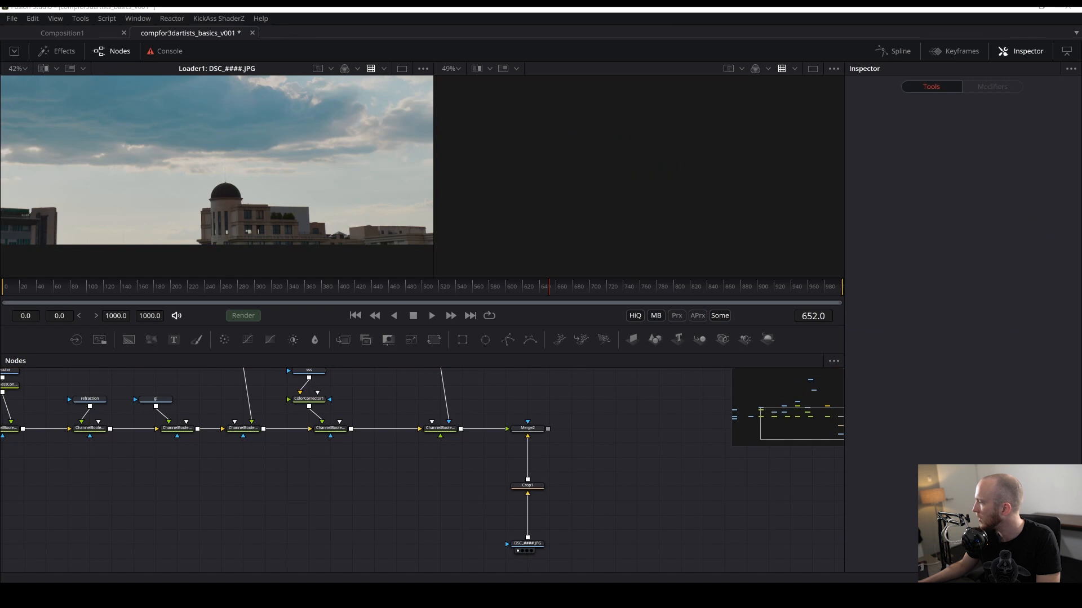
drag(1081, 263, 664, 96)
drag(536, 549, 637, 286)
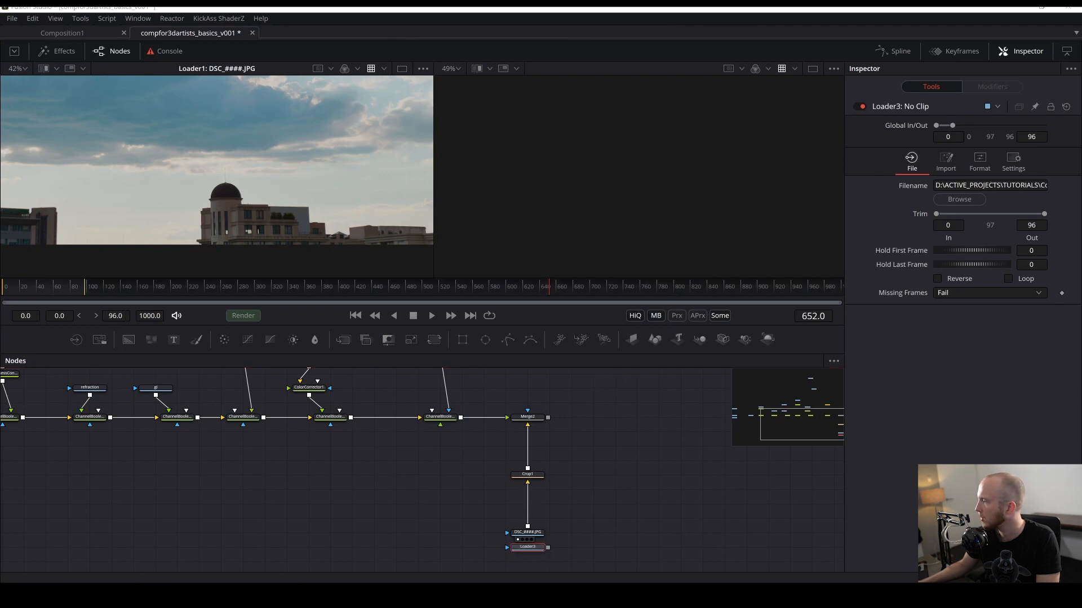
drag(1081, 378, 630, 237)
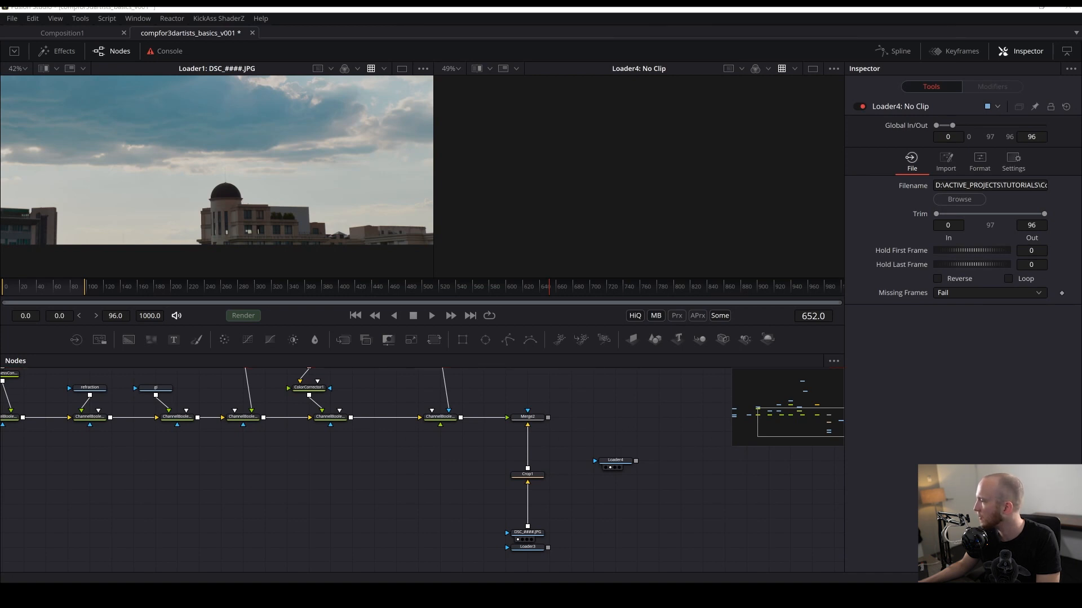
- Import the sunset DSC_####.JPG sequence as a loader, delete the two empty loaders, and save
drag(1081, 315, 676, 195)
drag(645, 518, 593, 448)
key(Delete)
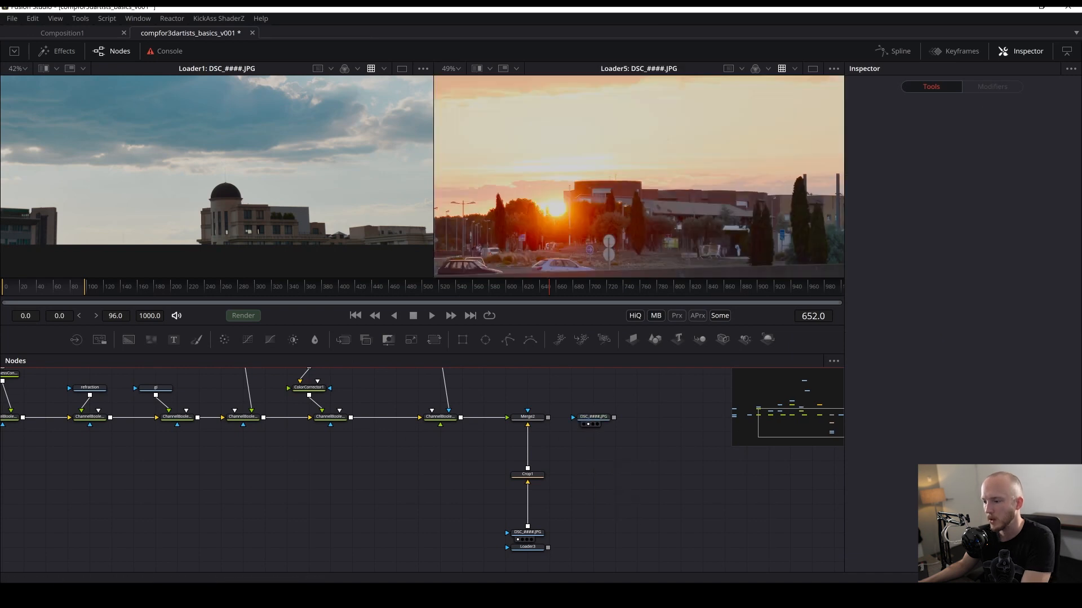
click(527, 547)
key(Delete)
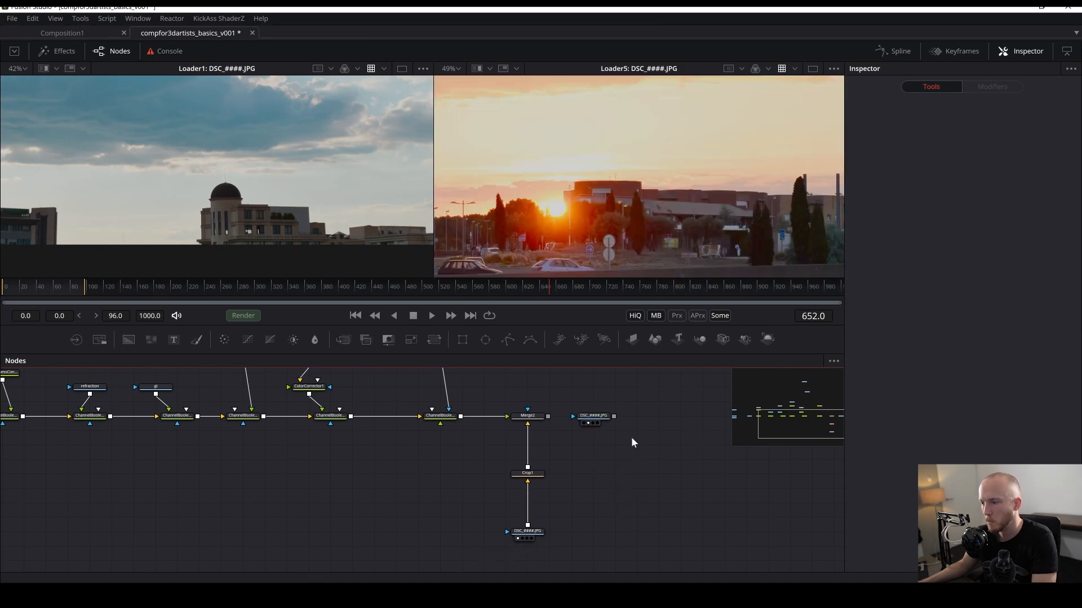
key(ctrl+s)
- Connect the sunset loader to the Crop node in place of the sky loader
scroll(578, 221, down, 2)
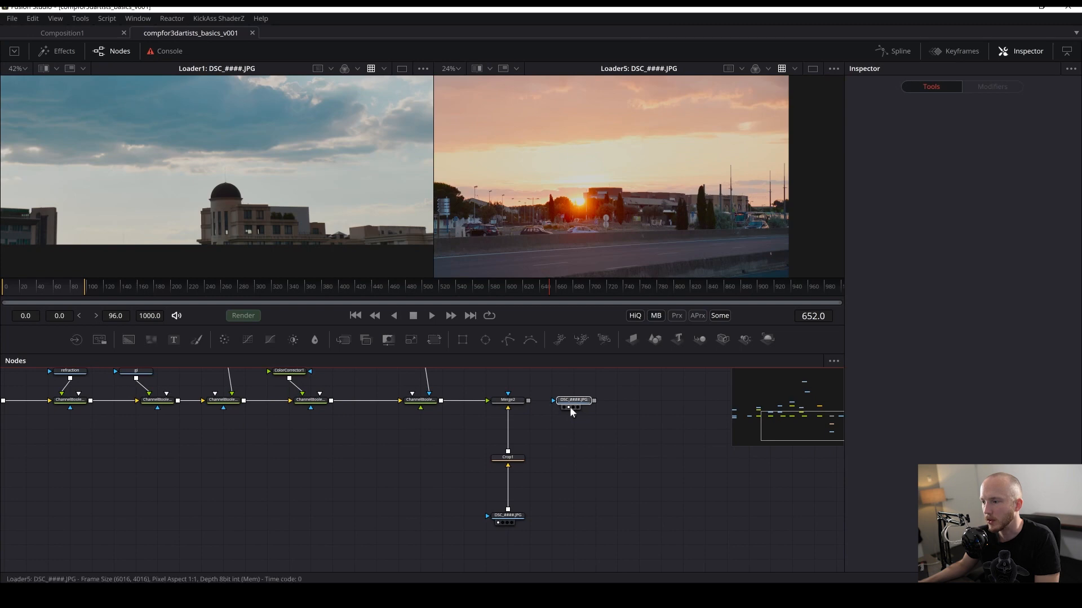
key(alt+Tab)
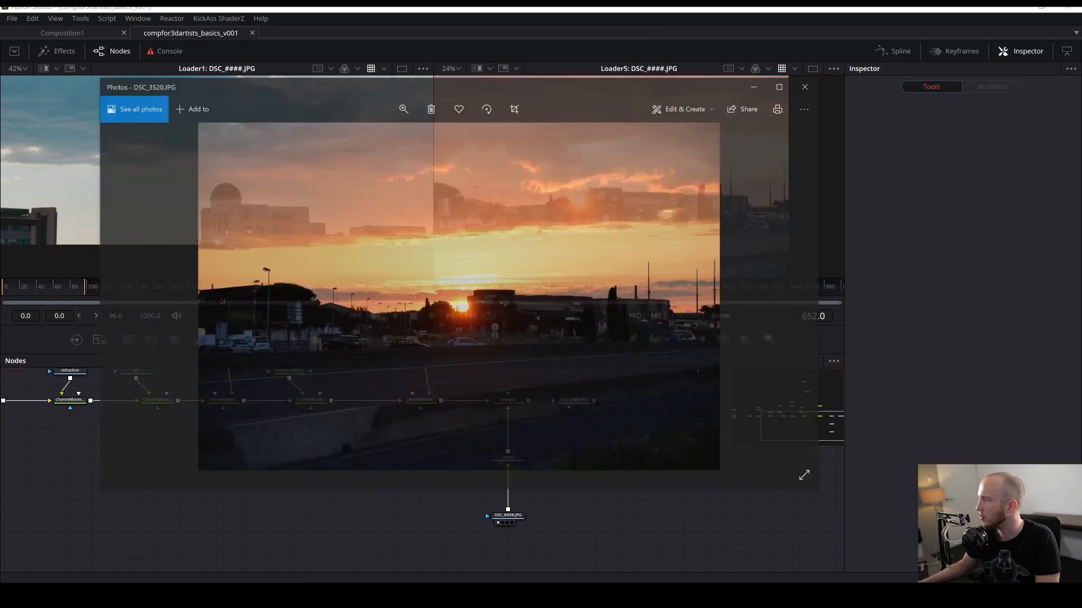
click(928, 377)
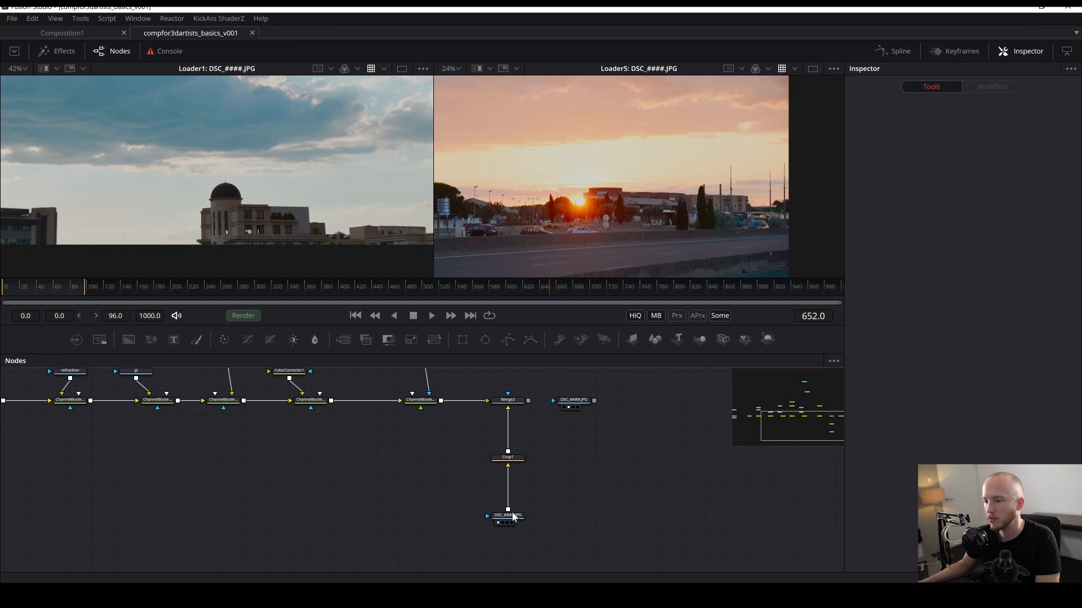
drag(508, 515, 596, 515)
drag(574, 400, 508, 530)
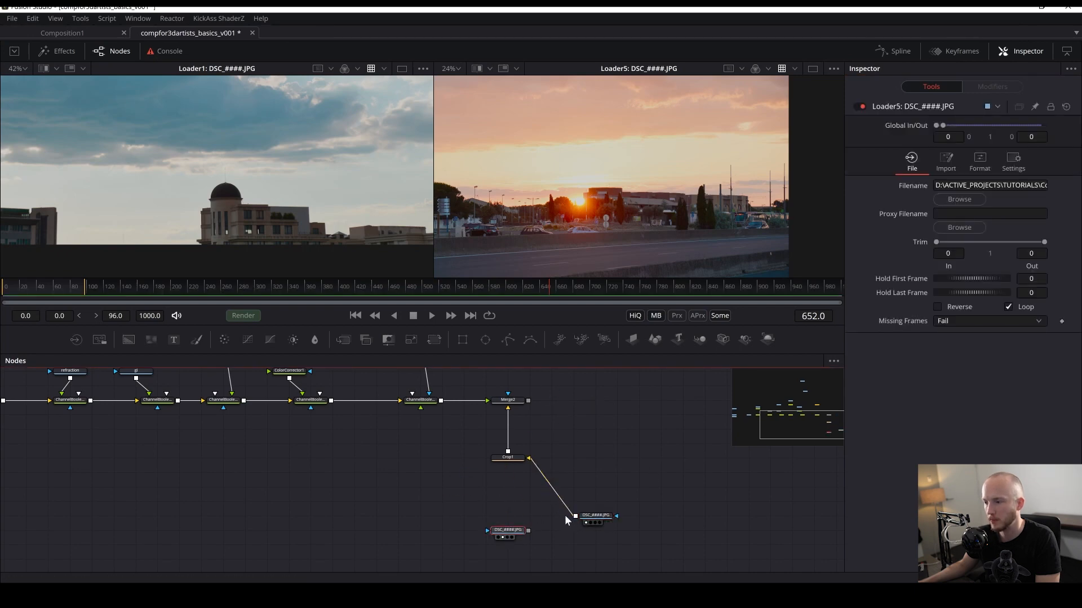
- Reconnect the Crop node's input from the sky loader to the sunset loader, undoing a stray drag
drag(532, 462, 544, 469)
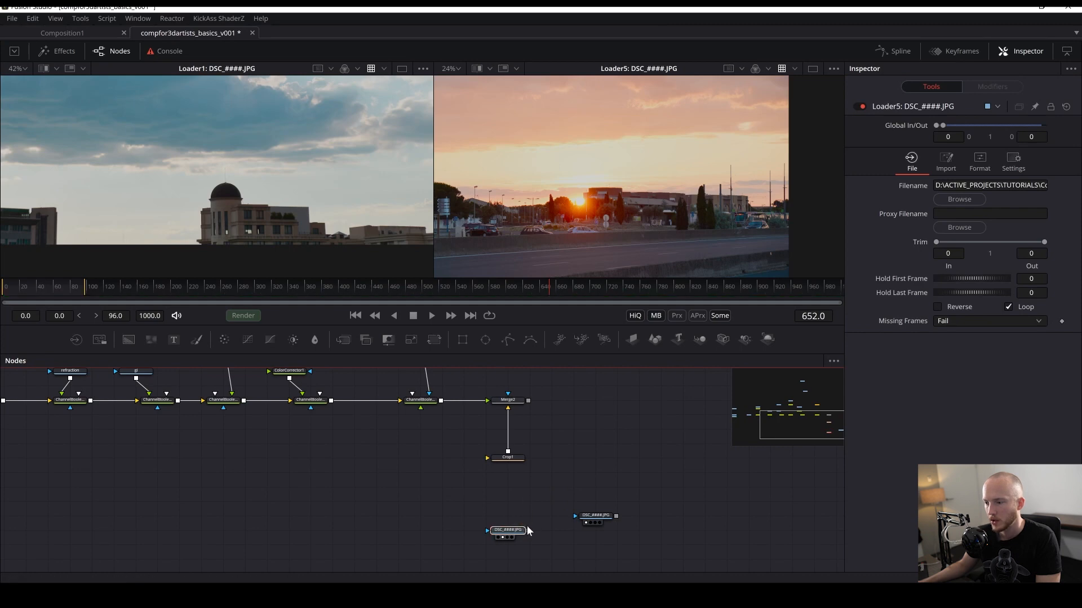
drag(528, 530, 507, 468)
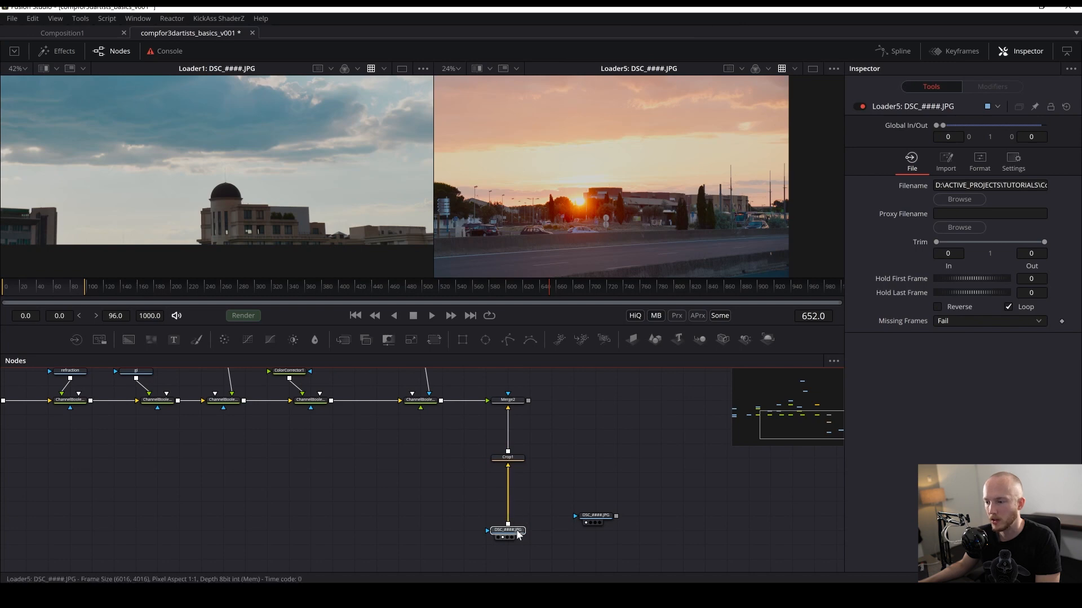
drag(517, 532, 385, 372)
key(ctrl+z)
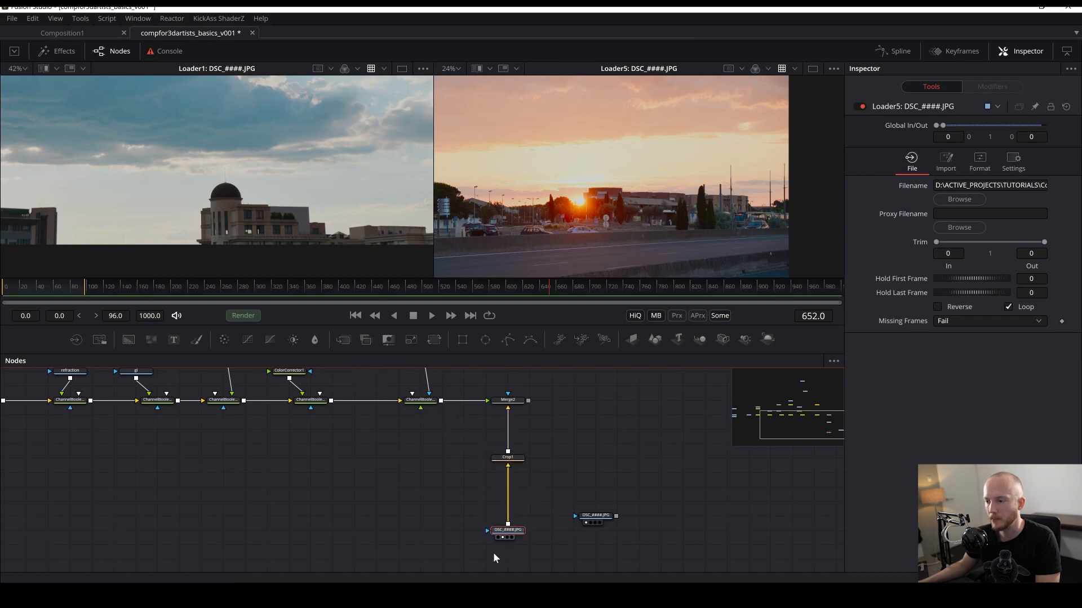
- Insert an OCIO Colorspace node after the sunset loader and save the composition
key(shift+space)
text(crocio)
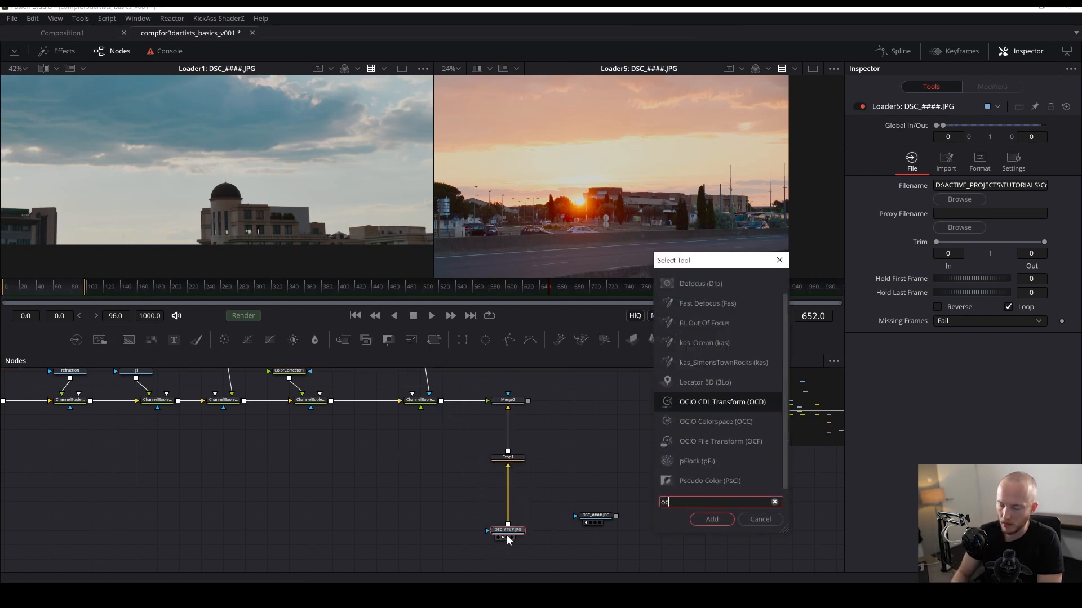
key(Down)
key(Return)
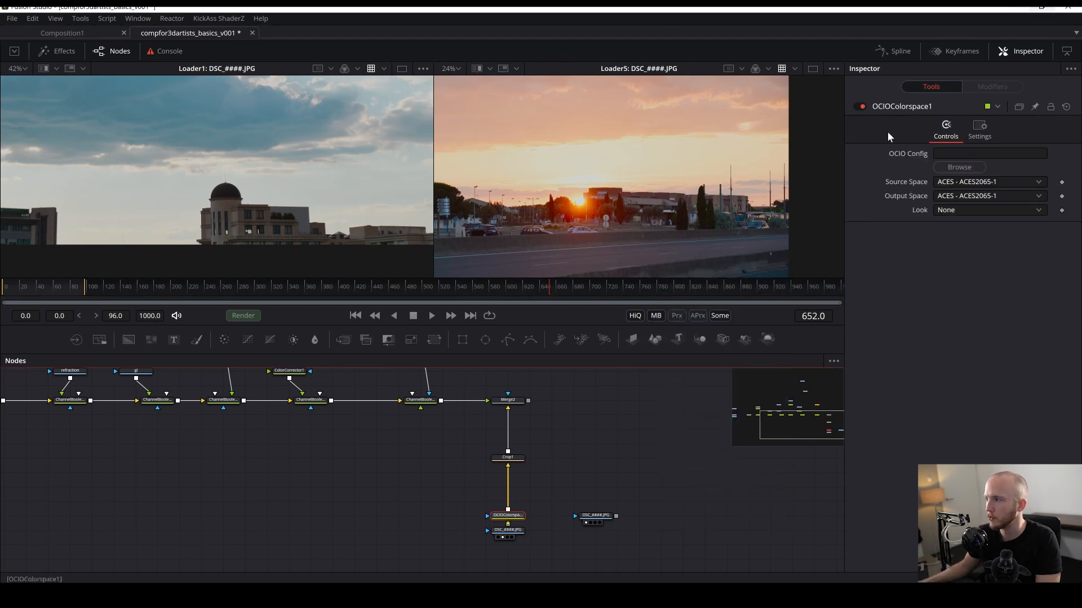
key(ctrl+s)
- Set the OCIO Colorspace Source Space to Output - sRGB and Output Space to ACES - ACEScg
click(965, 181)
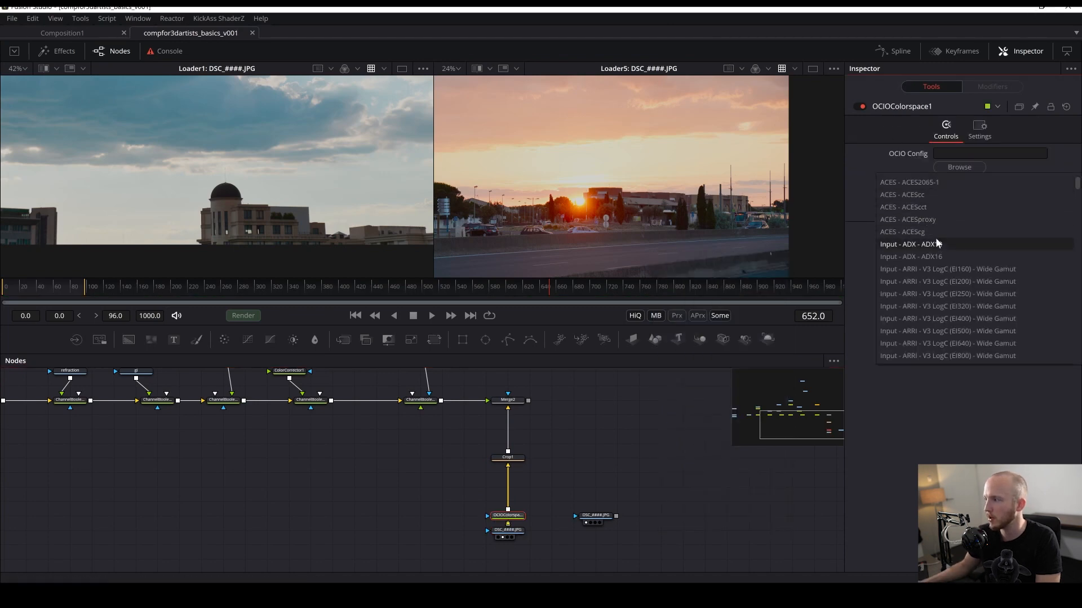
click(840, 258)
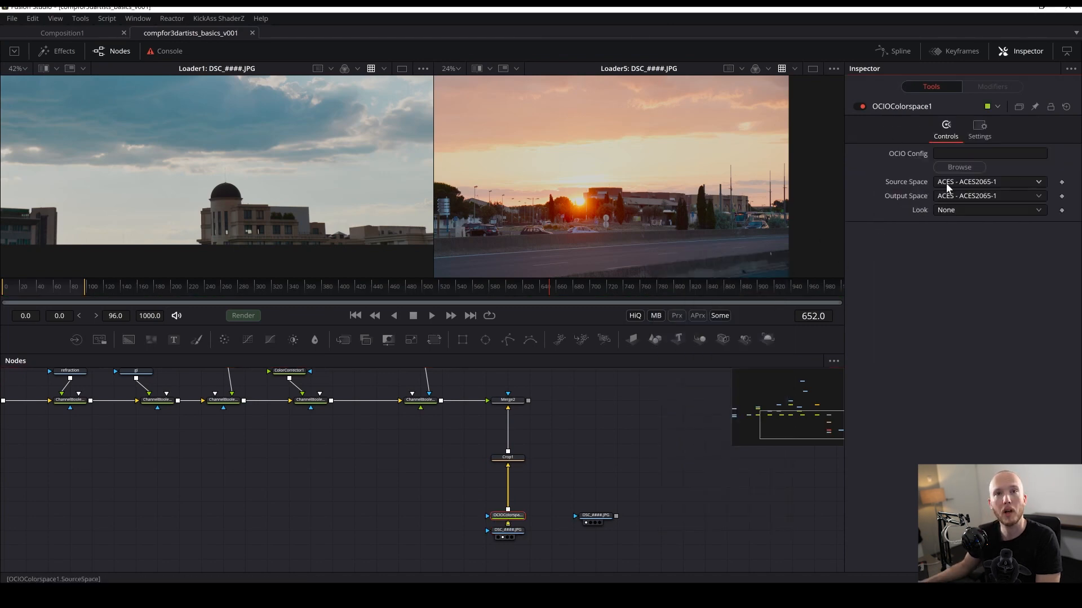
click(946, 184)
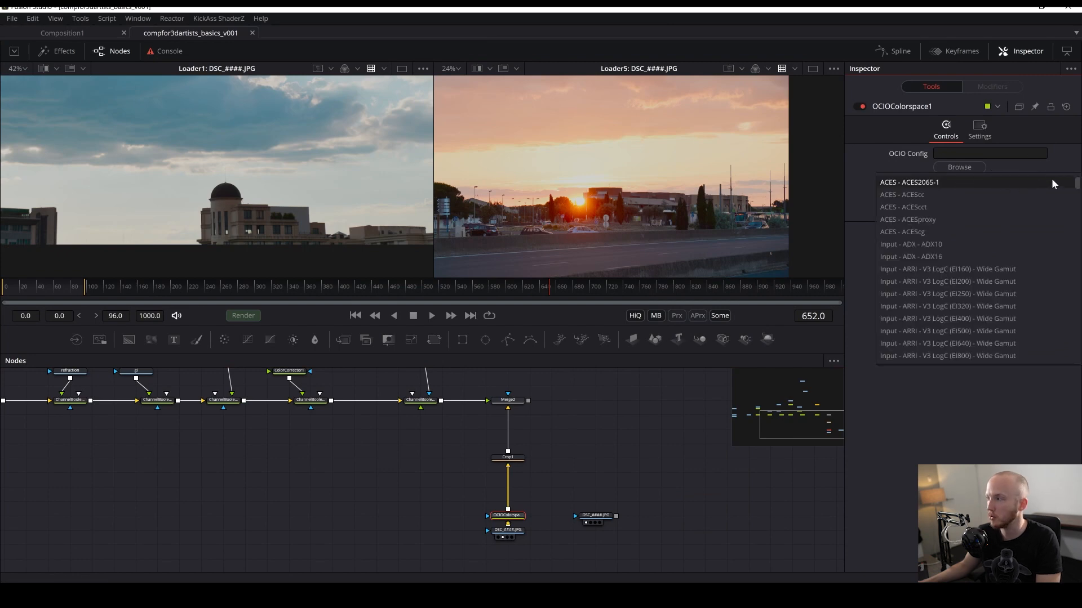
drag(1076, 183, 1076, 253)
mouse_move(1078, 244)
mouse_down()
mouse_move(1079, 268)
mouse_move(1080, 216)
mouse_move(1077, 228)
mouse_up()
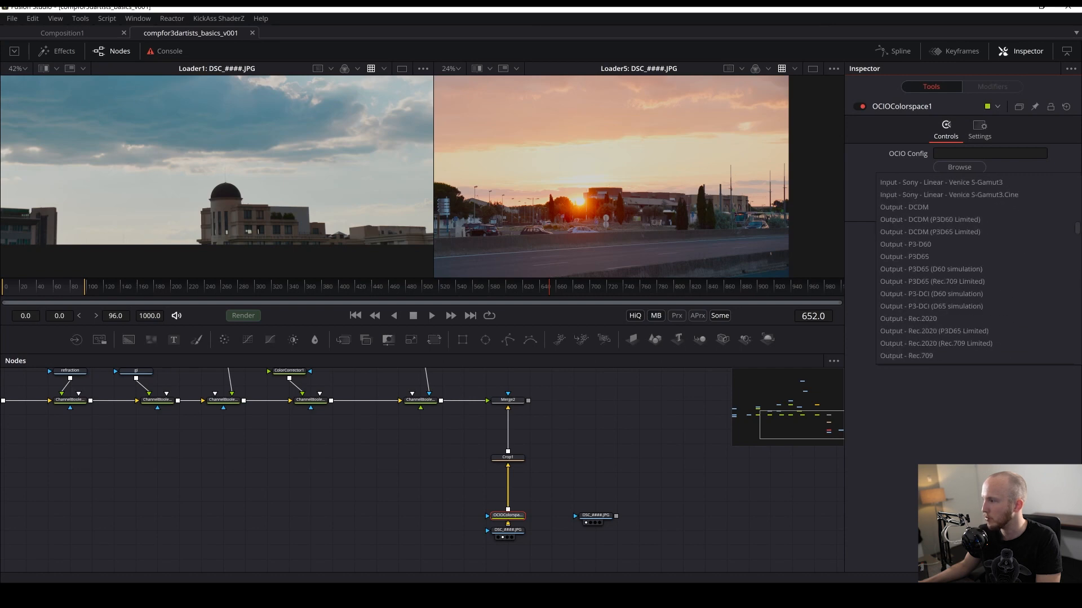
scroll(928, 343, down, 2)
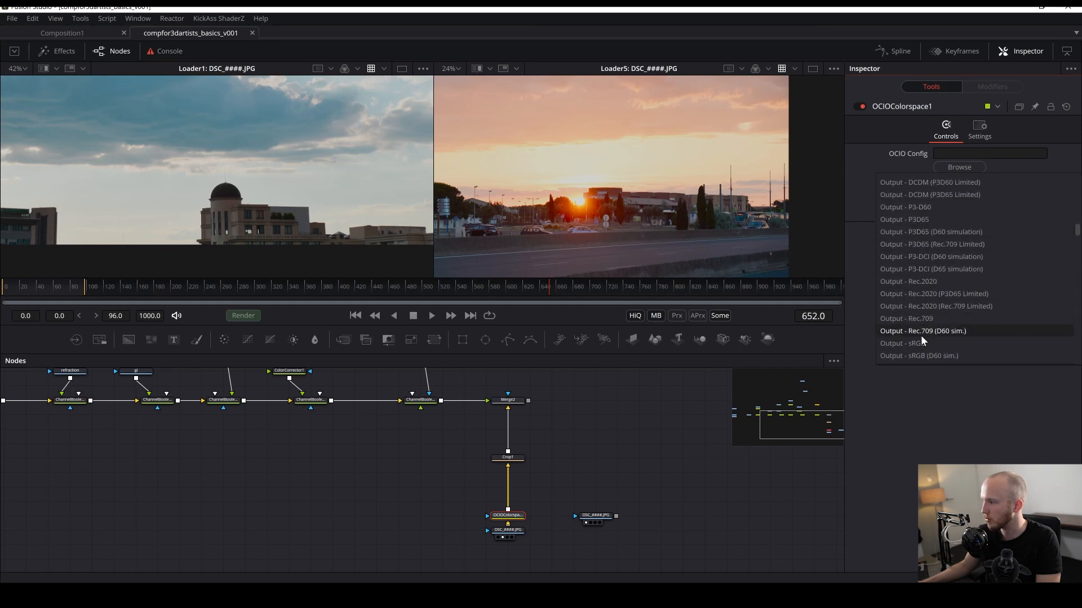
click(924, 338)
click(974, 184)
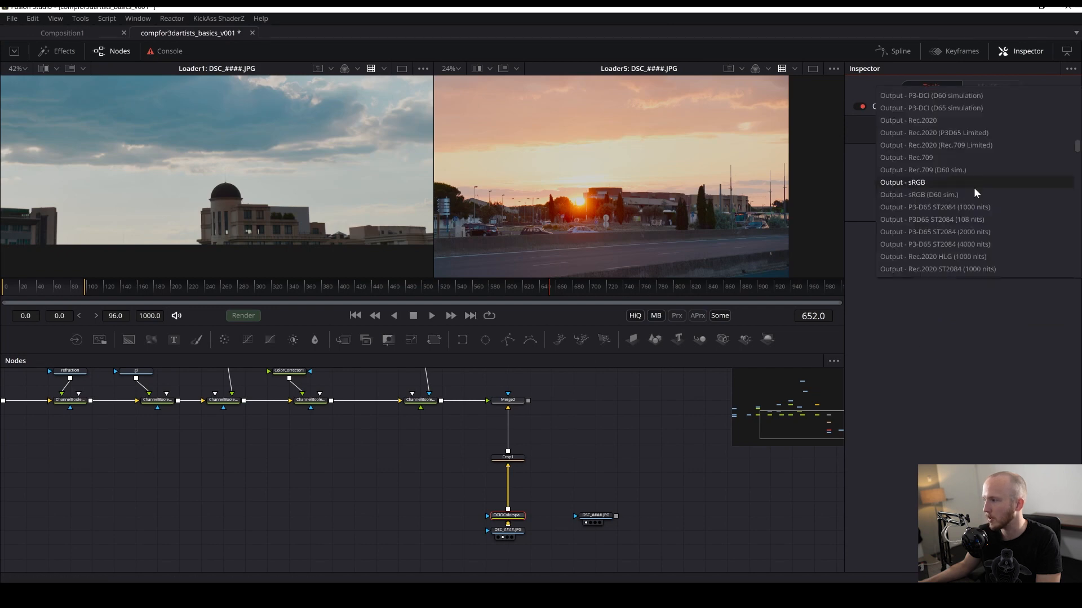
click(870, 267)
click(962, 198)
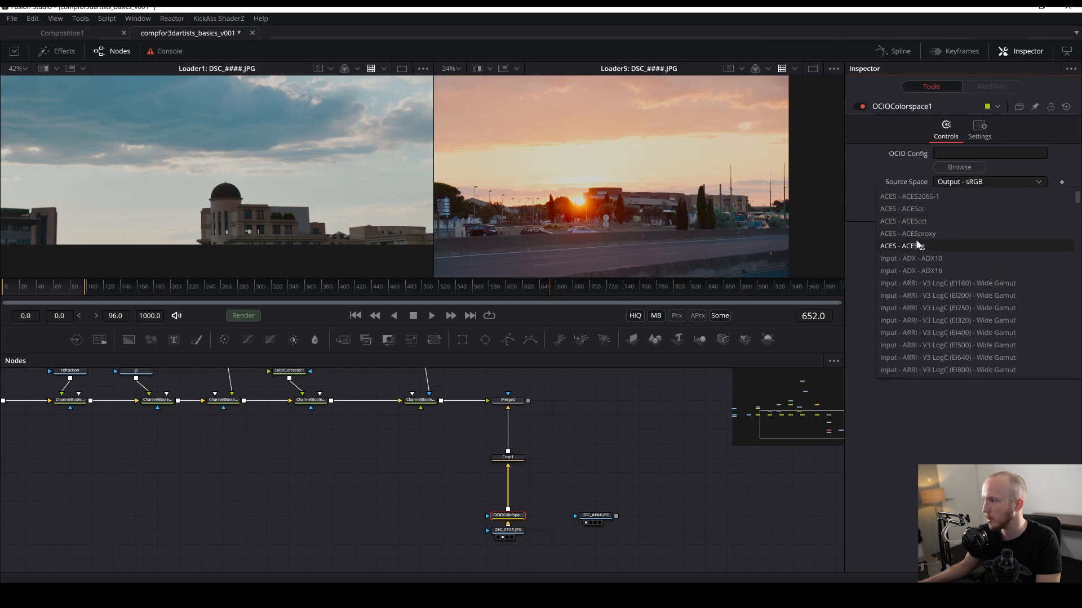
scroll(884, 279, down, 1)
click(869, 283)
click(967, 199)
click(917, 244)
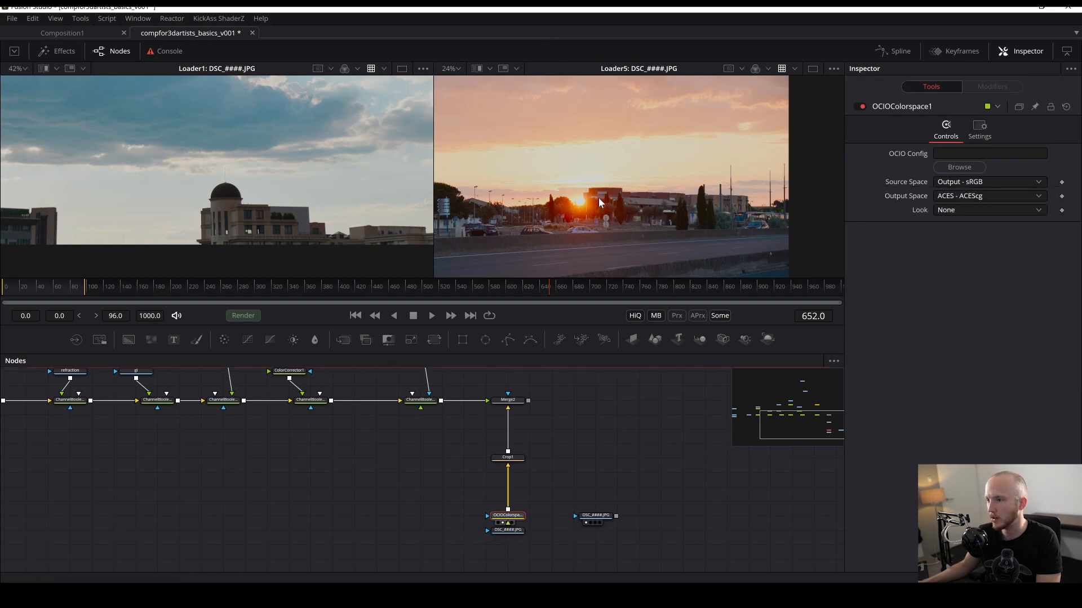
- Move the sunset loader below the OCIO Colorspace node and save the composition
drag(568, 214, 604, 208)
click(503, 523)
click(502, 533)
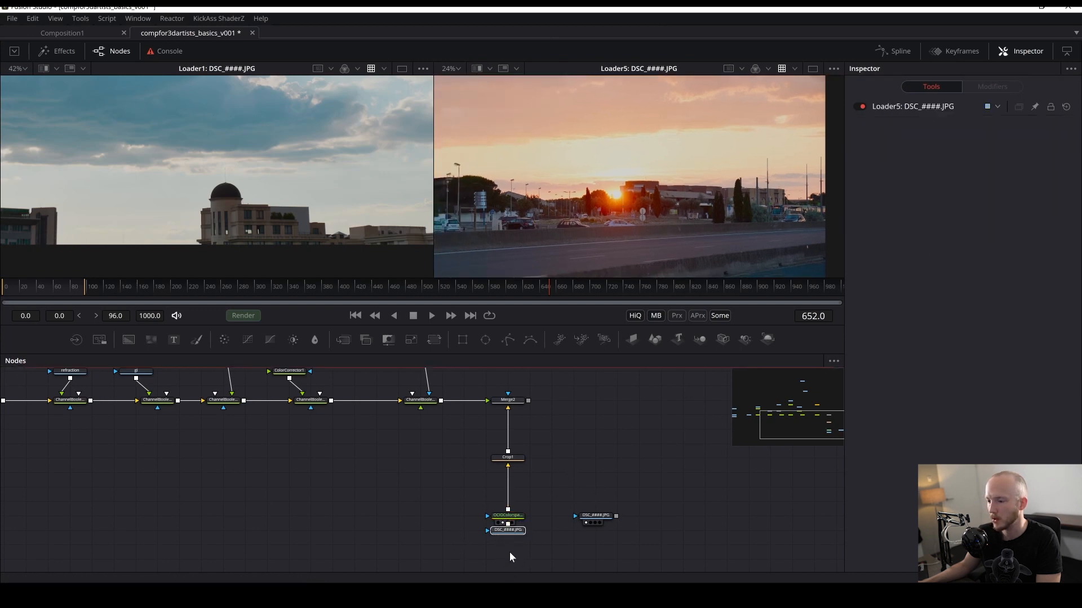
drag(516, 528, 517, 560)
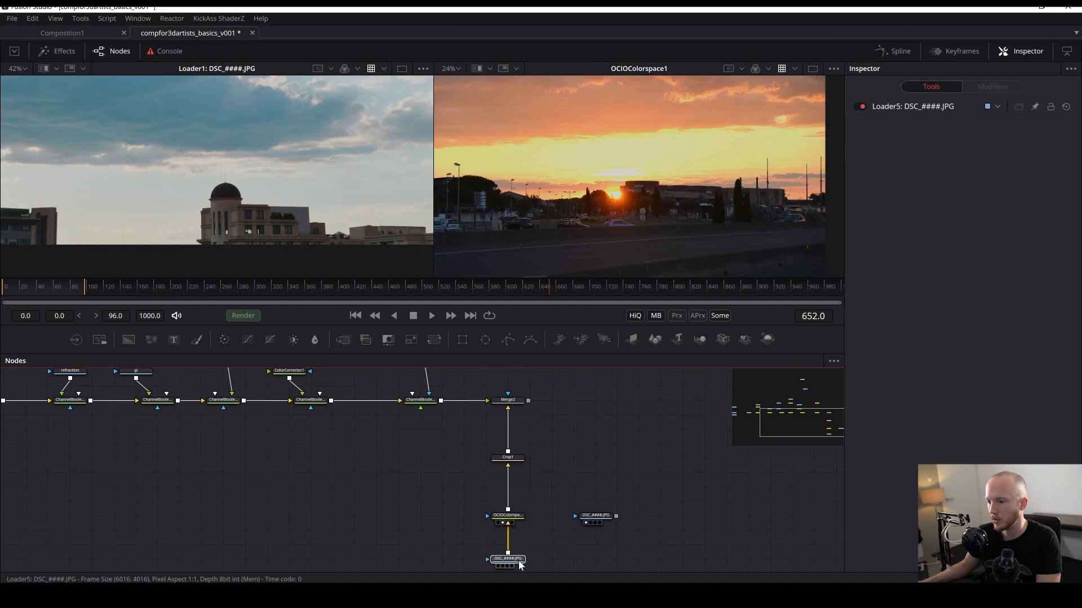
scroll(518, 560, down, 1)
scroll(578, 187, down, 1)
key(ctrl+s)
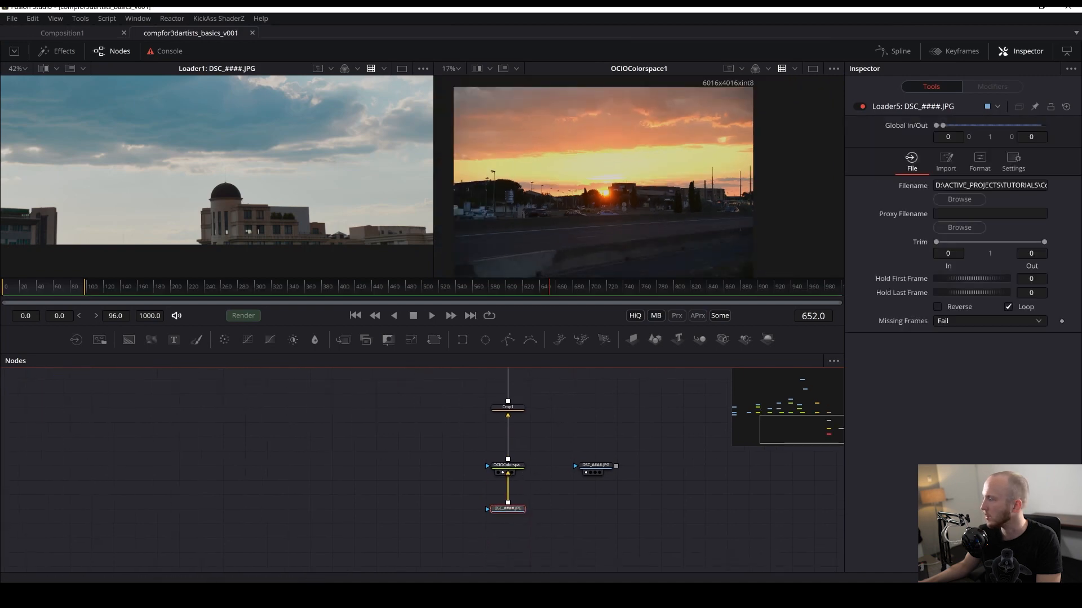
- Compare the converted sunset image in the viewer against the original photo in the Photos app
key(alt+Tab)
click(892, 432)
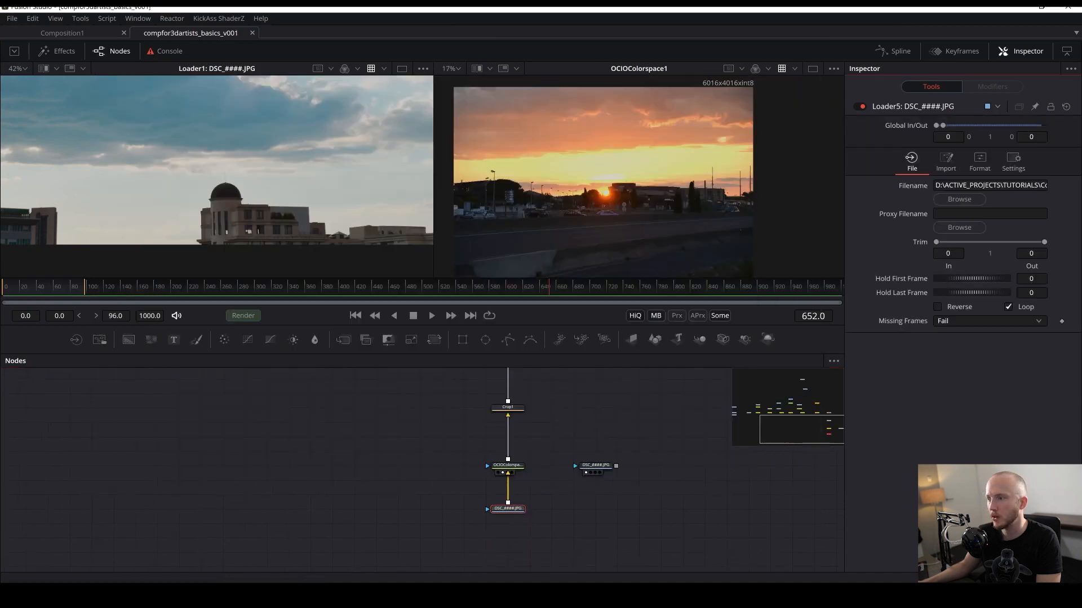
scroll(632, 200, up, 3)
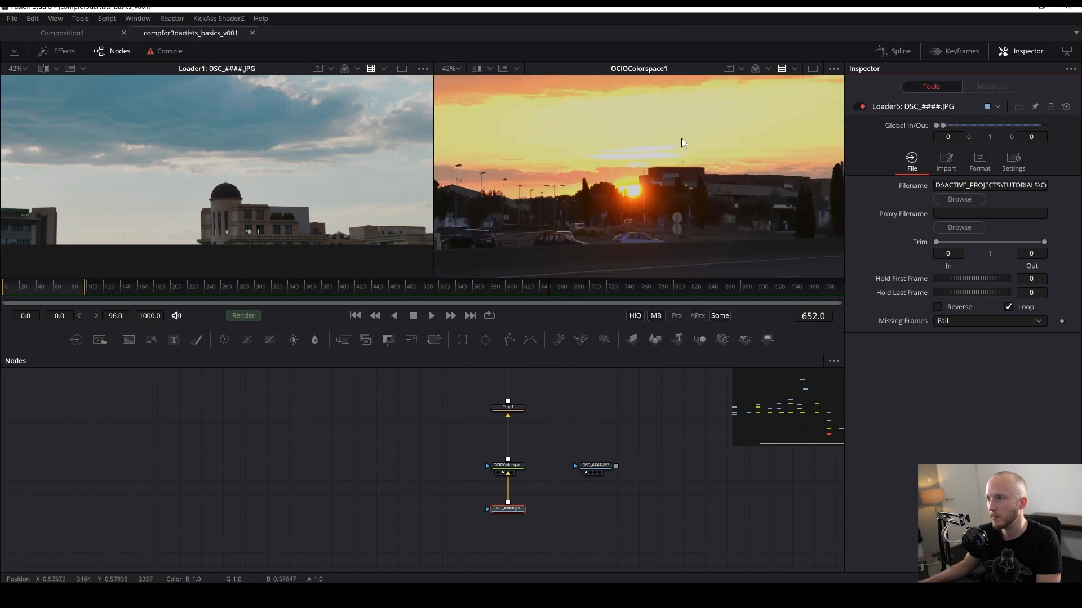
key(alt+Tab)
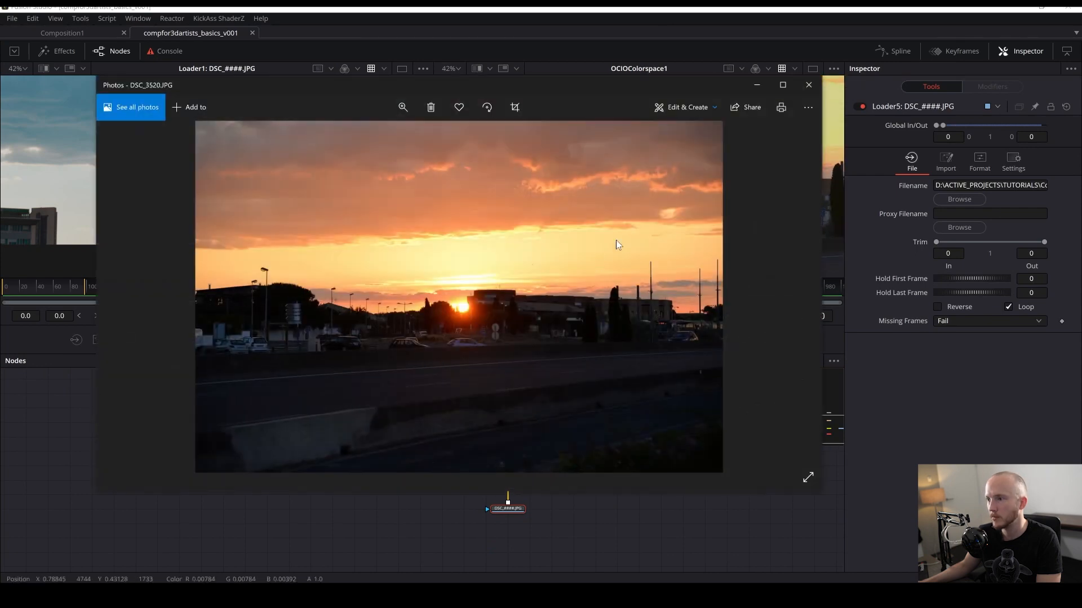
key(alt+Tab)
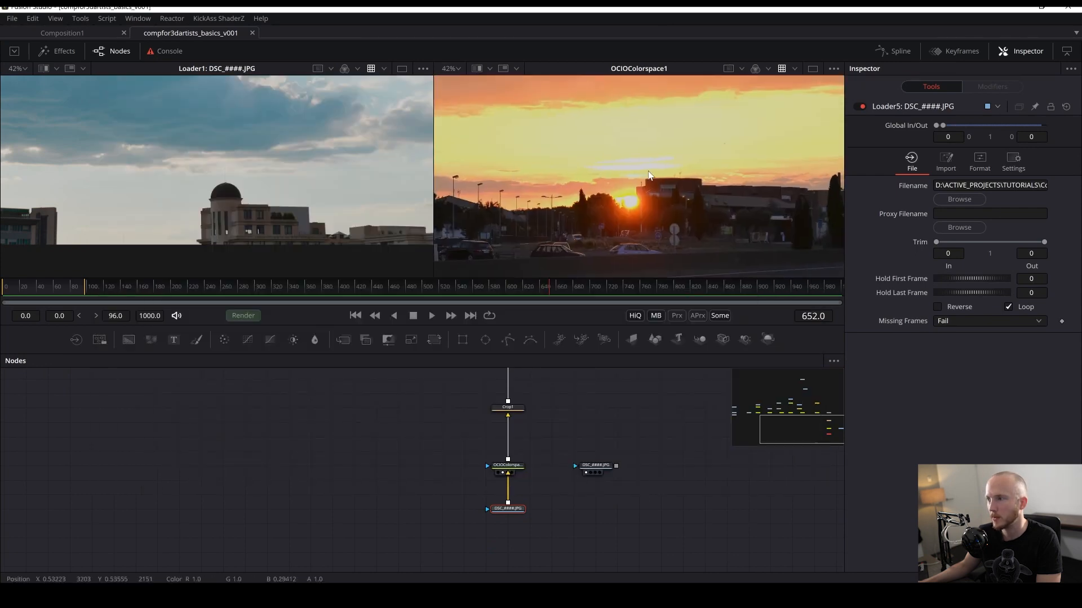
scroll(648, 174, up, 4)
drag(635, 192, 587, 184)
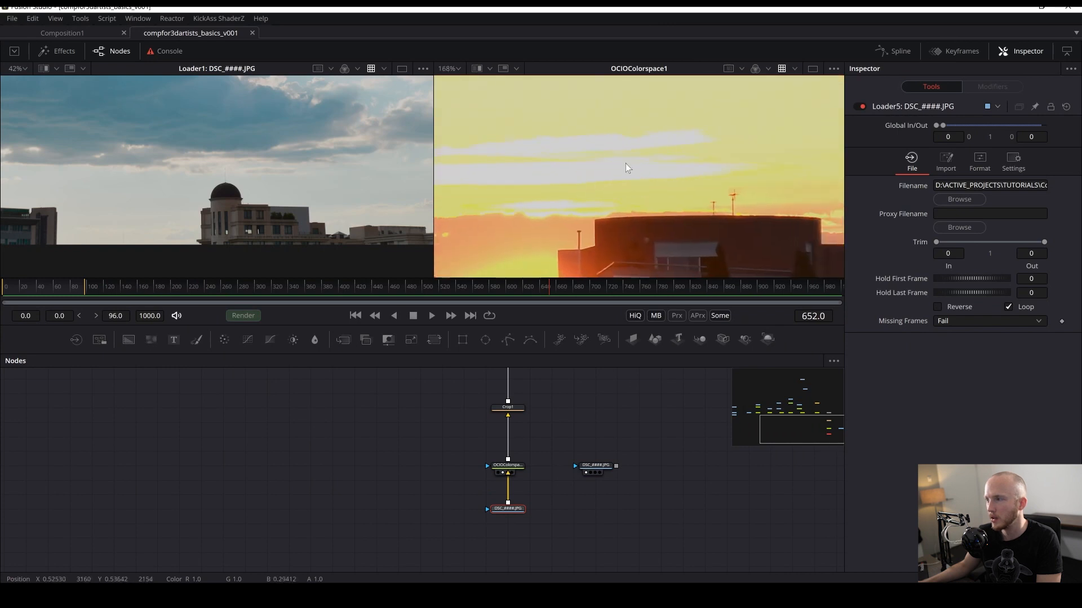
click(781, 69)
click(782, 69)
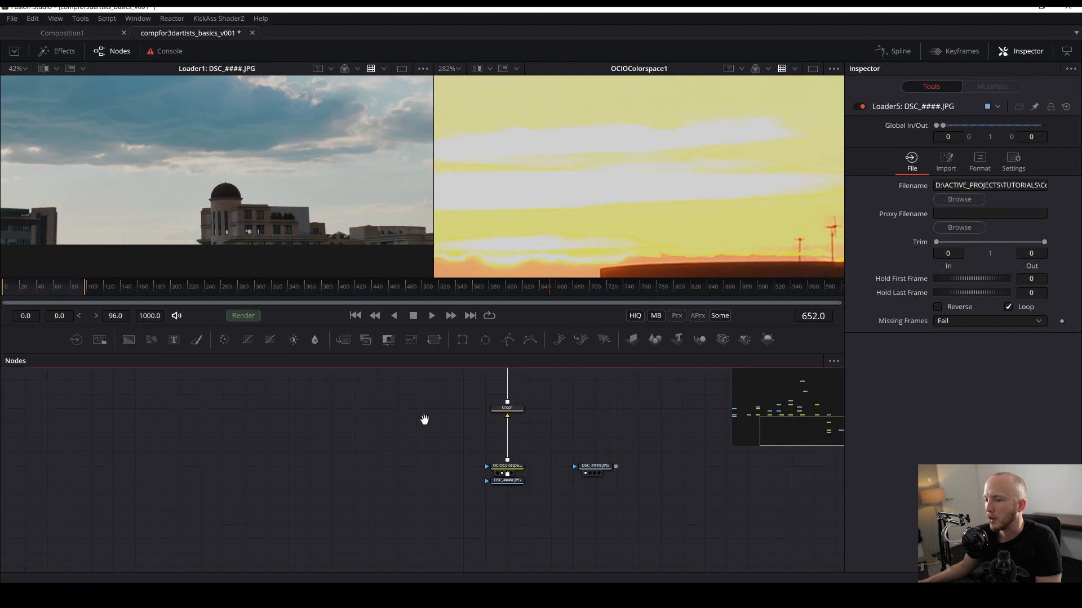
drag(425, 420, 404, 425)
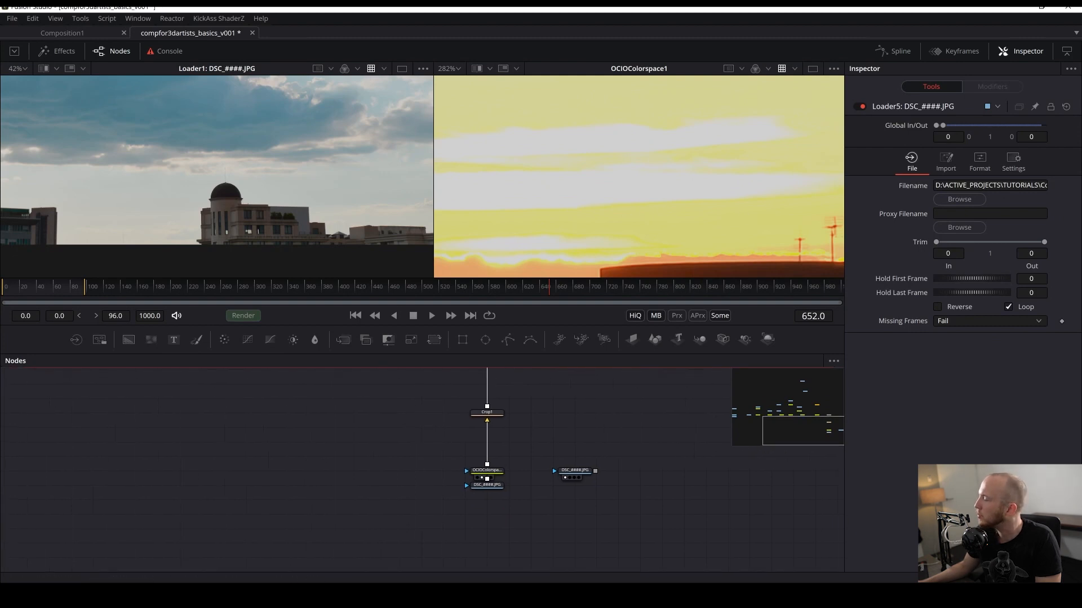
key(alt+Tab)
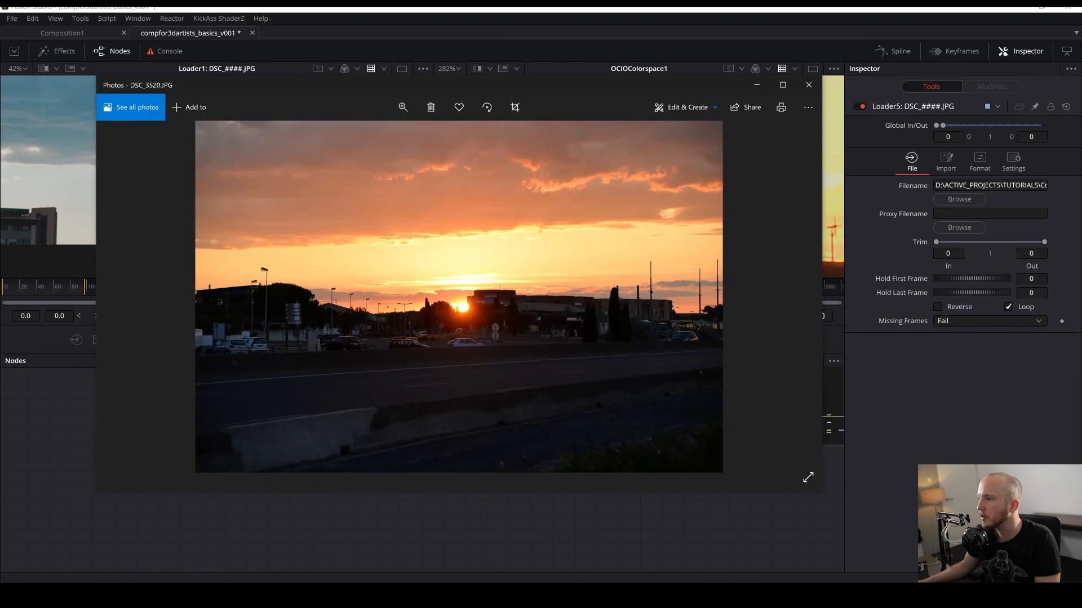
key(alt+Tab)
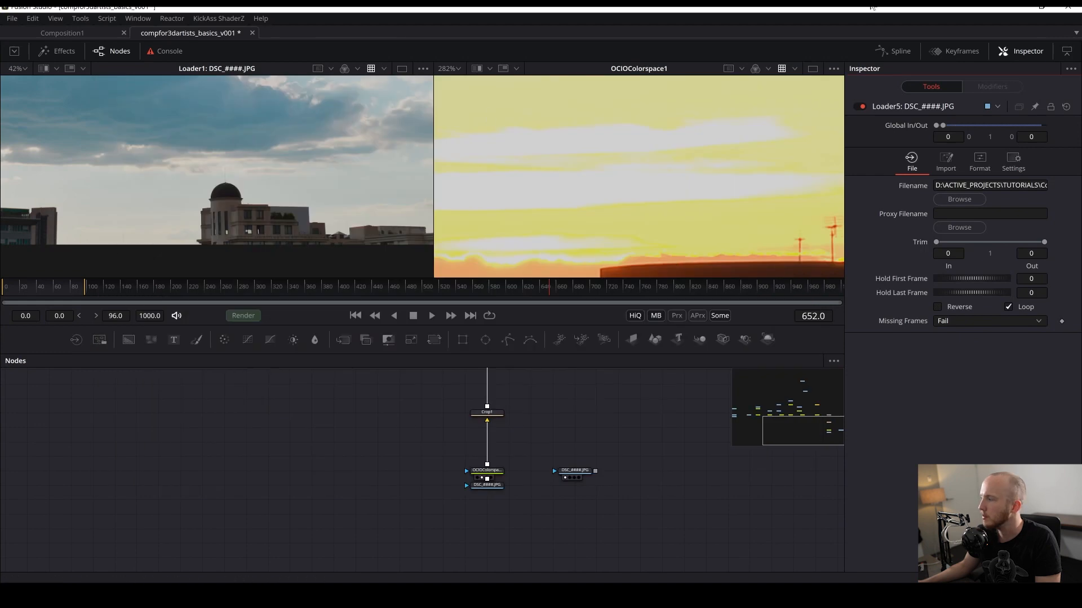
- Set the sunset loader's import Process Mode to Full Frames and Depth to float16
click(494, 486)
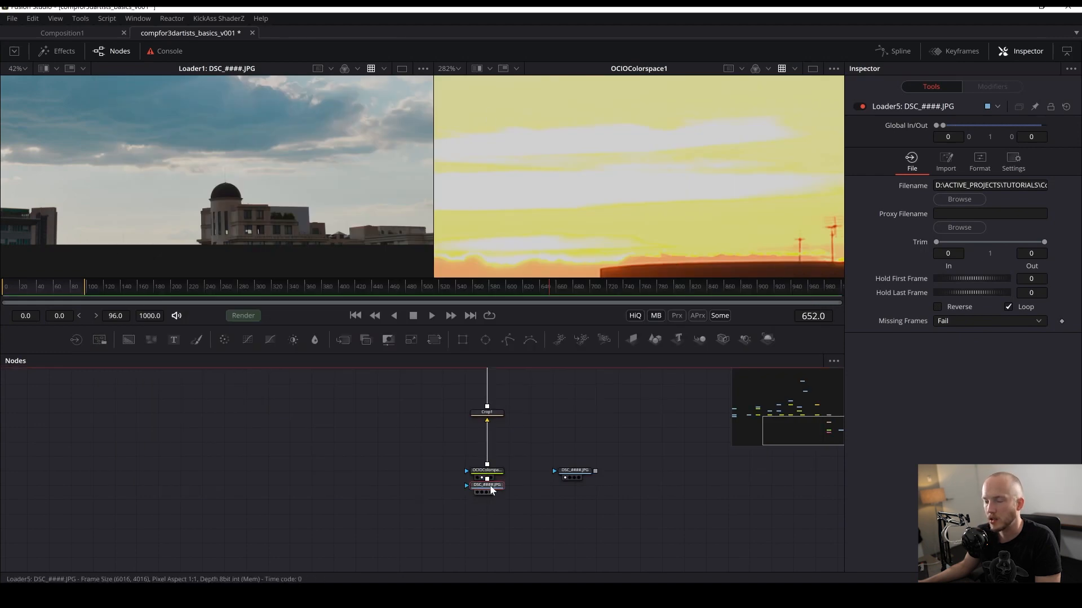
click(980, 162)
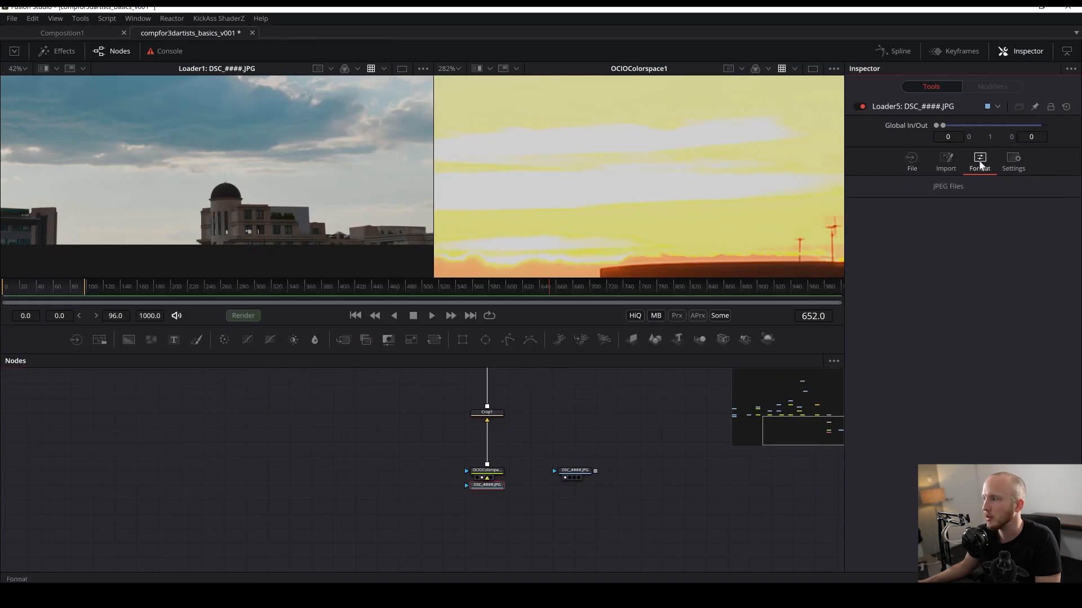
click(947, 163)
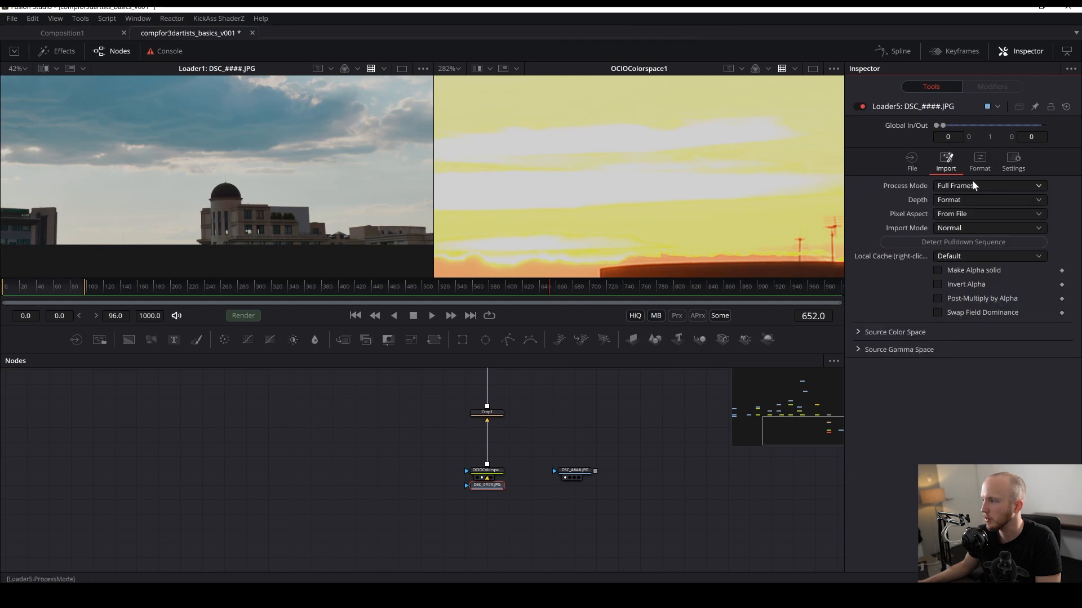
click(972, 183)
click(917, 185)
click(951, 201)
click(894, 216)
click(961, 204)
click(945, 252)
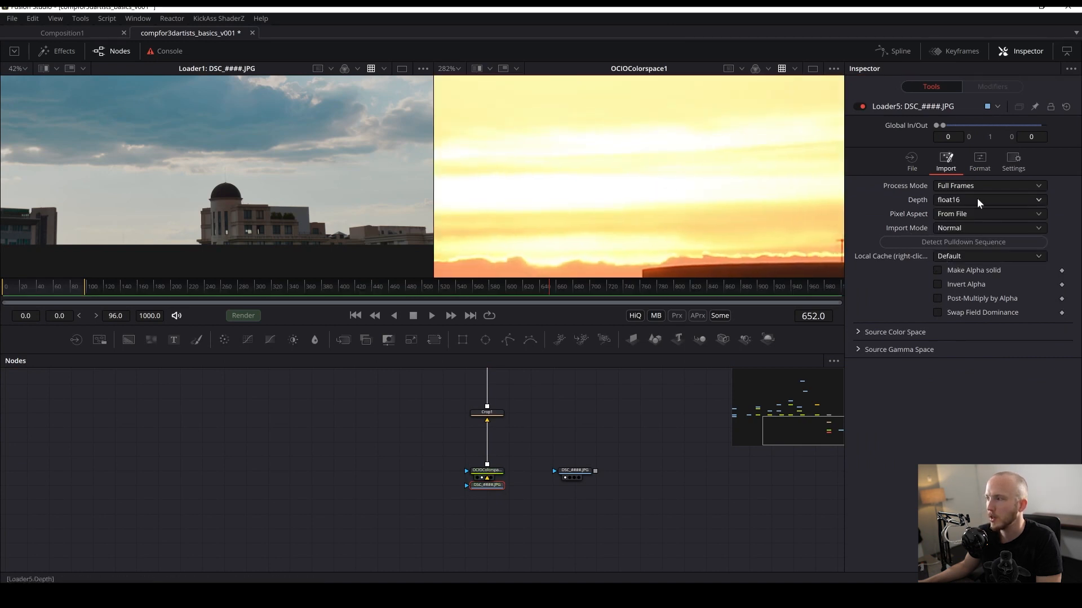
click(983, 200)
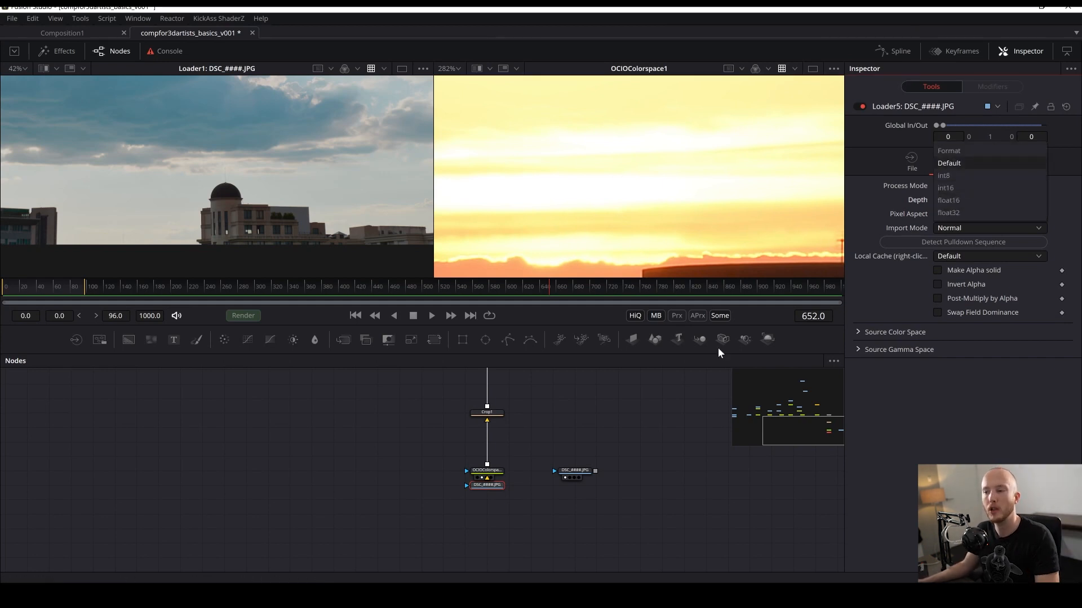
- Delete the unused sky loader, view the Merge in the second viewer, and save the composition
drag(608, 416, 565, 469)
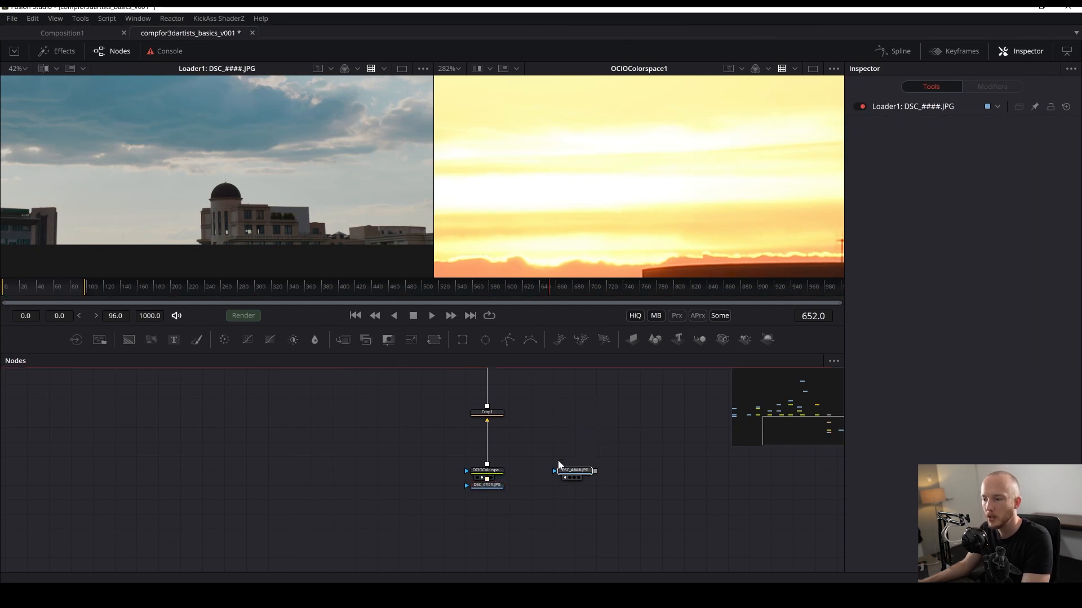
key(Delete)
drag(539, 419, 537, 464)
drag(484, 532, 495, 542)
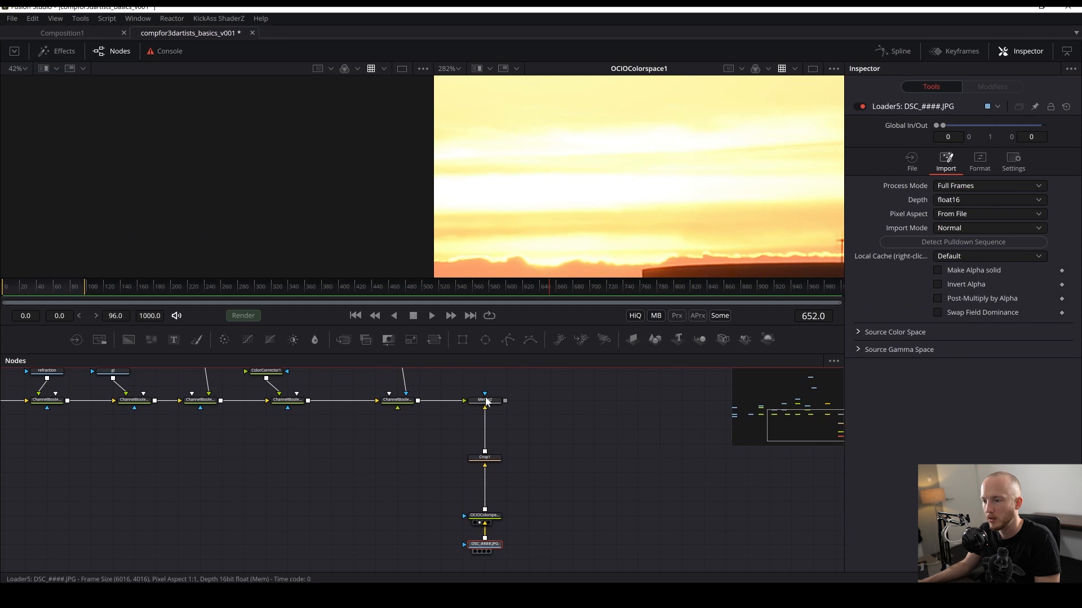
key(2)
scroll(611, 202, down, 2)
key(ctrl+s)
- View the Crop node's output in the second viewer
scroll(611, 206, down, 4)
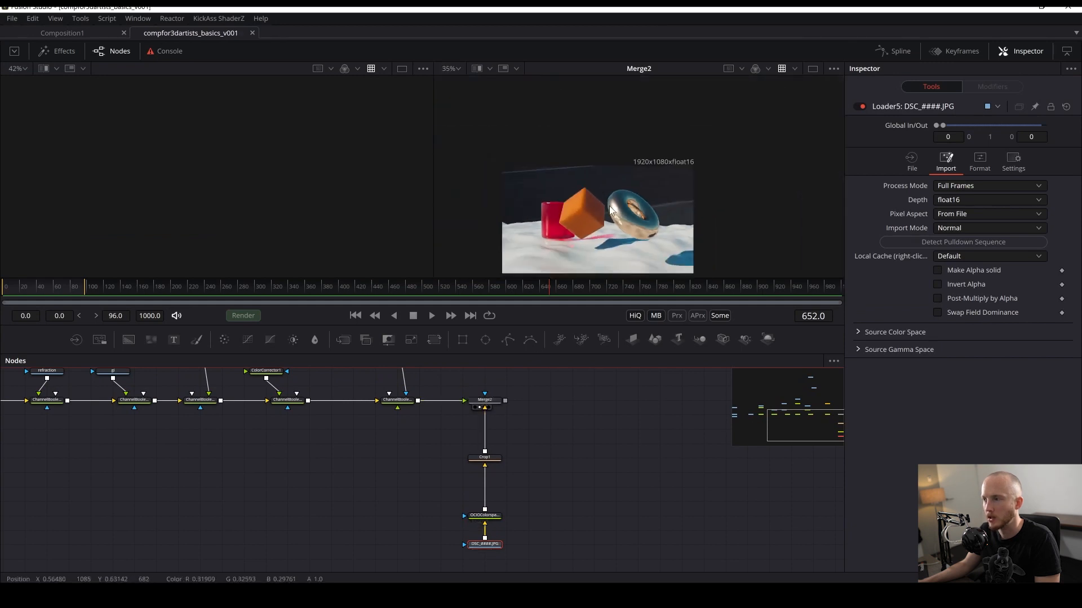
scroll(611, 207, down, 1)
click(485, 457)
key(2)
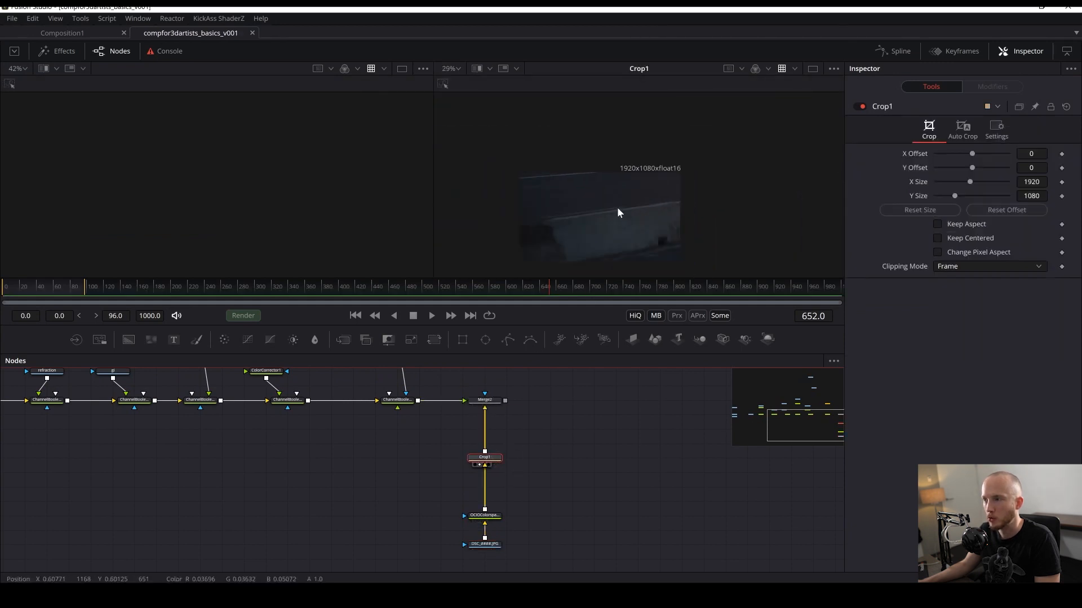
drag(617, 207, 643, 168)
drag(437, 441, 526, 474)
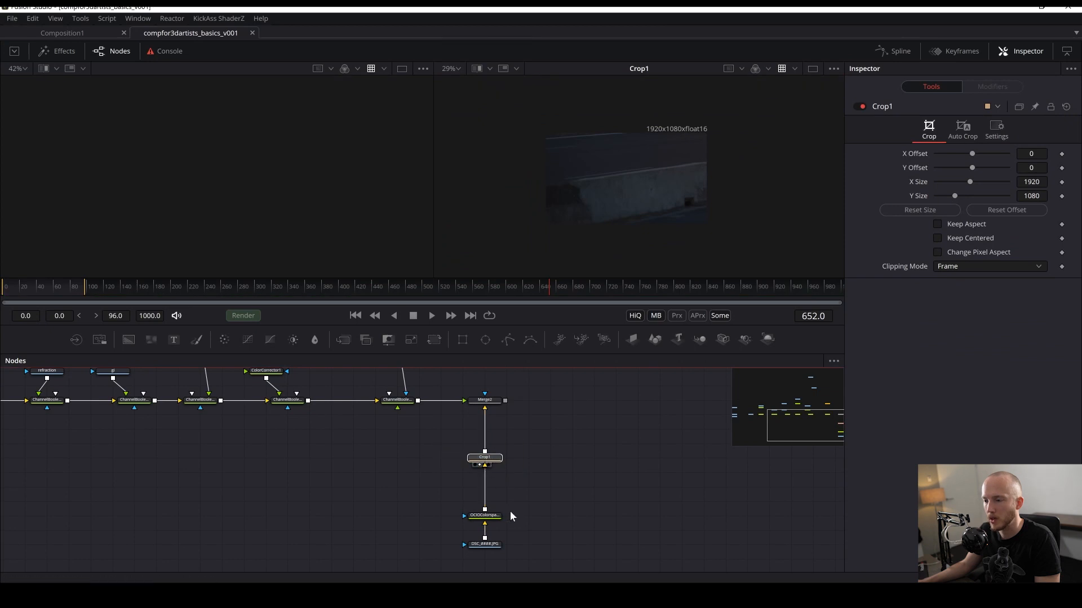
- Add a Transform node and insert it between the colour-space node and the Crop node
key(shift+space)
text(trans)
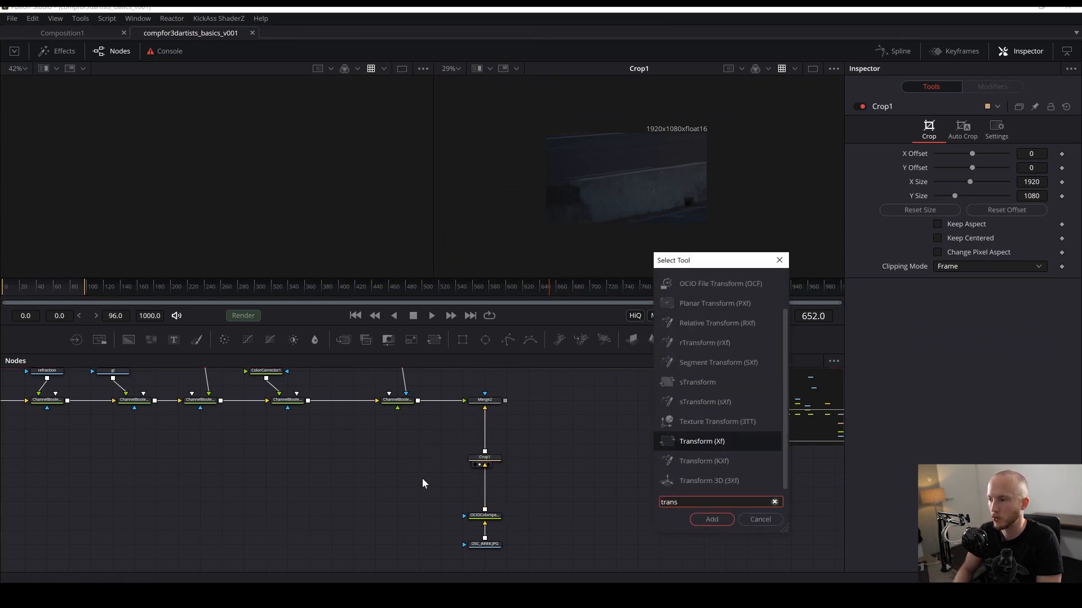
key(Down)
key(Return)
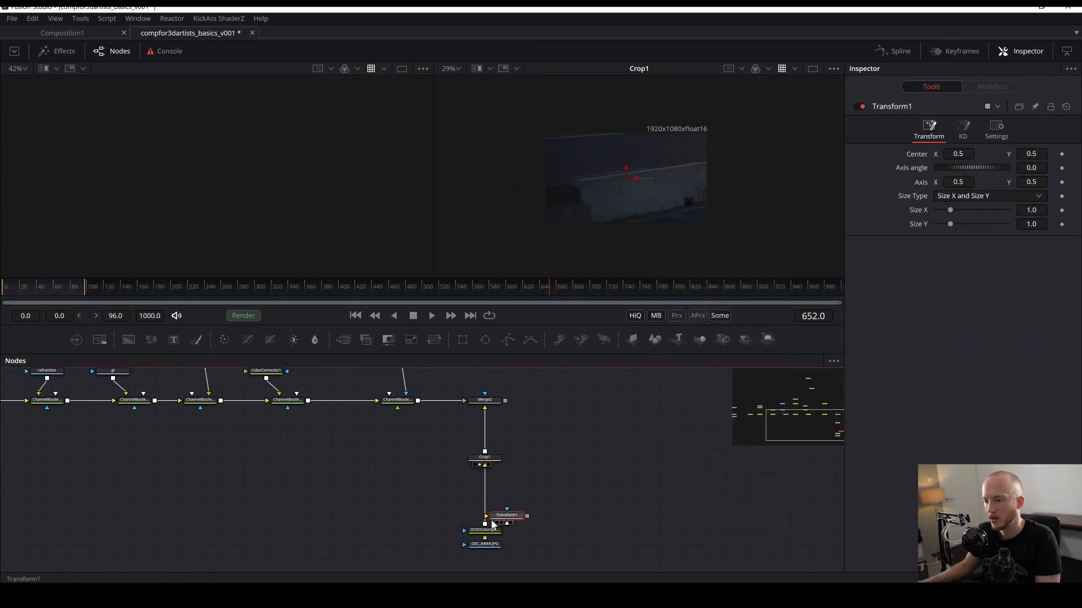
drag(504, 515, 482, 500)
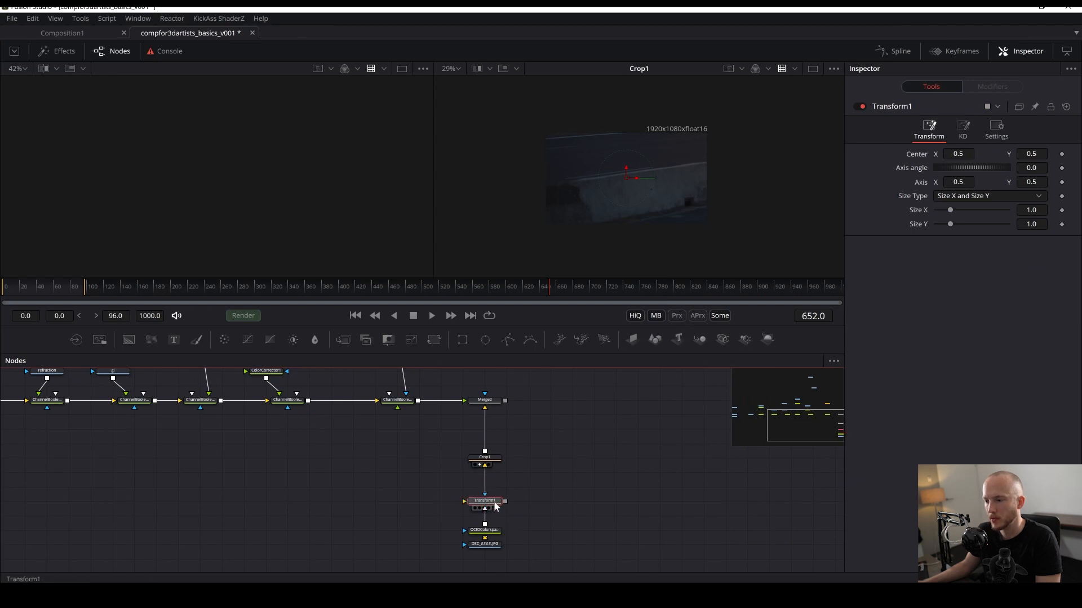
- Shift the Transform's center in the viewer and view the Merge output in the second viewer
scroll(617, 133, down, 2)
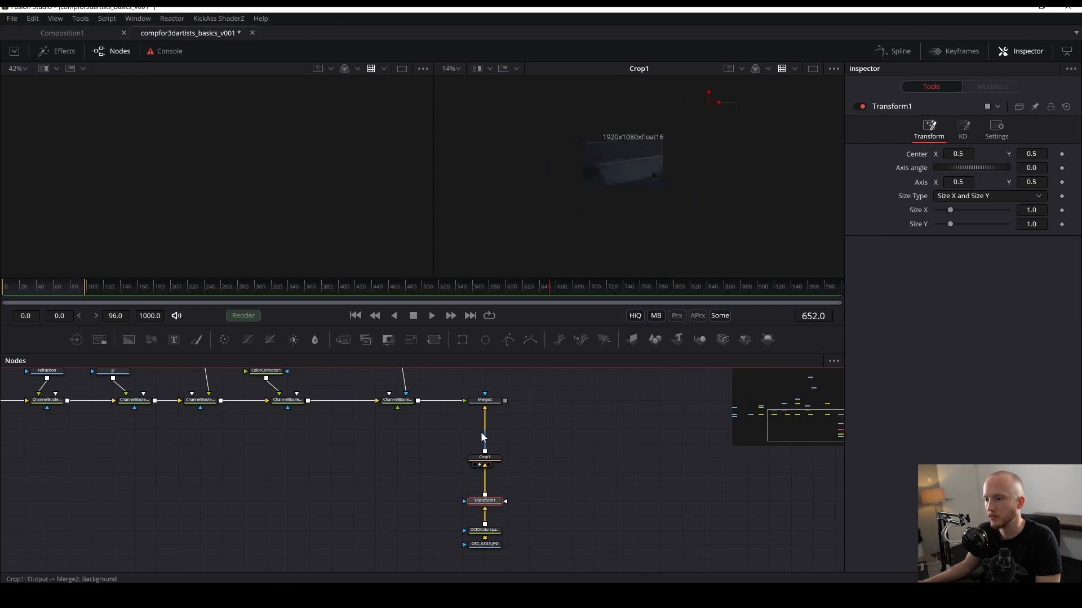
drag(648, 182, 620, 259)
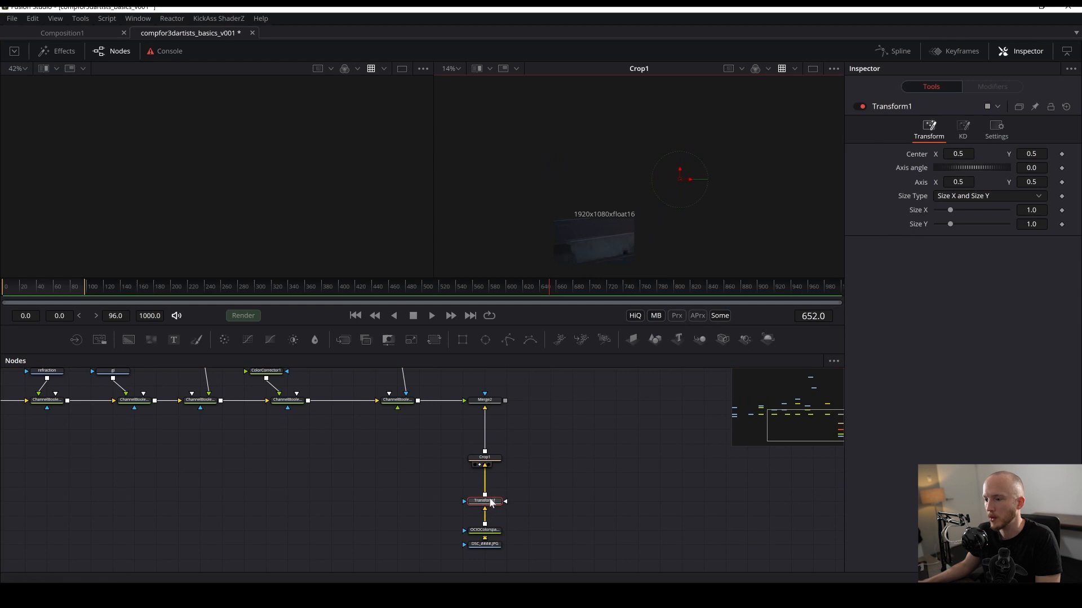
drag(489, 500, 637, 196)
key(ctrl+z)
drag(488, 401, 581, 267)
scroll(597, 231, up, 3)
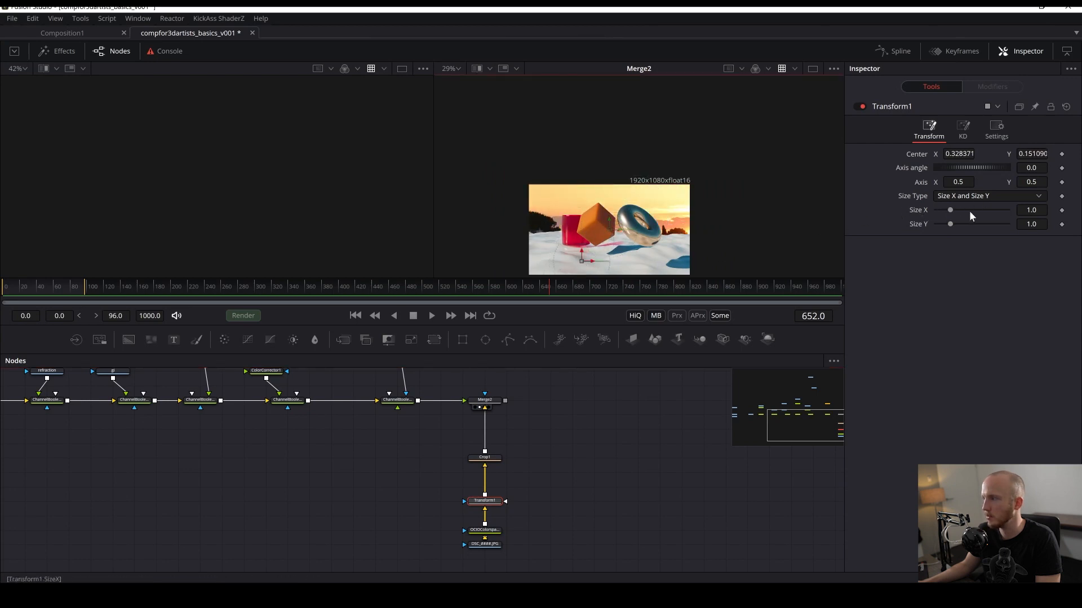
- Switch the Transform's size type to Size and Aspect and scale the background plate to about 0.748
click(965, 194)
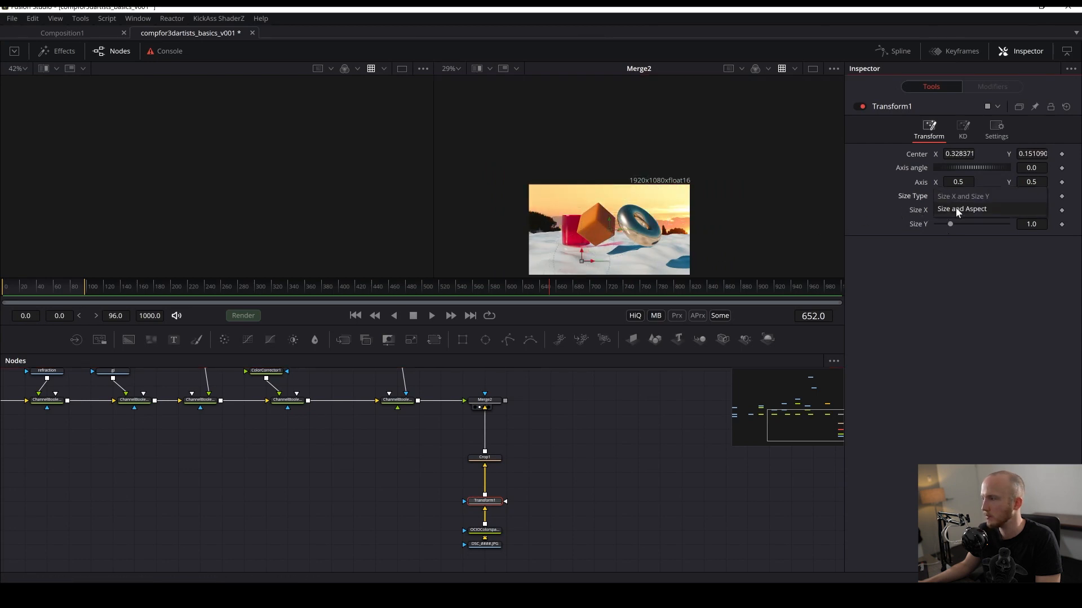
click(957, 209)
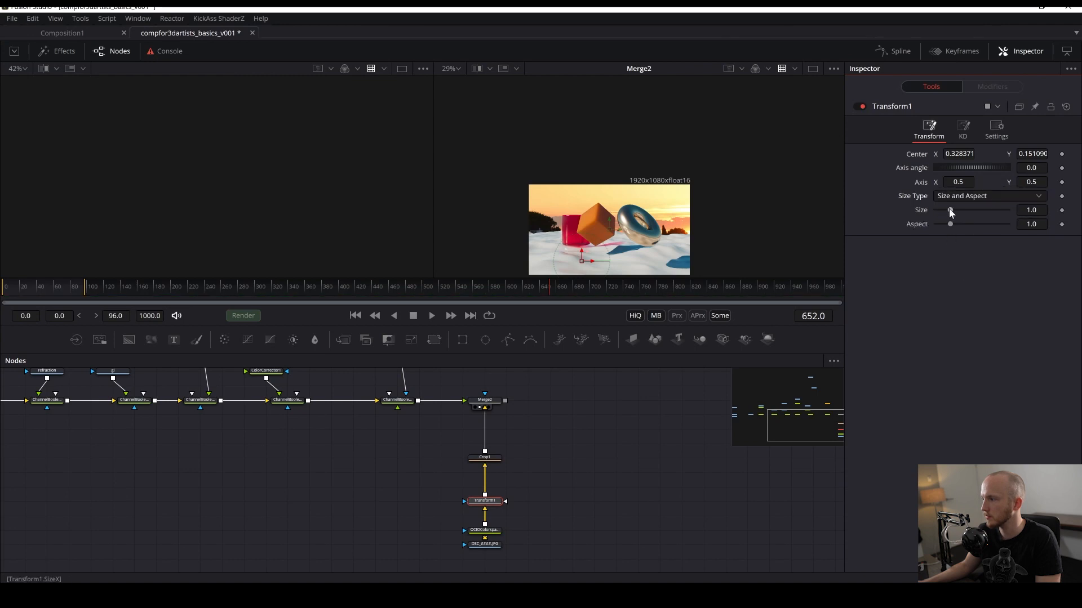
drag(948, 210, 940, 208)
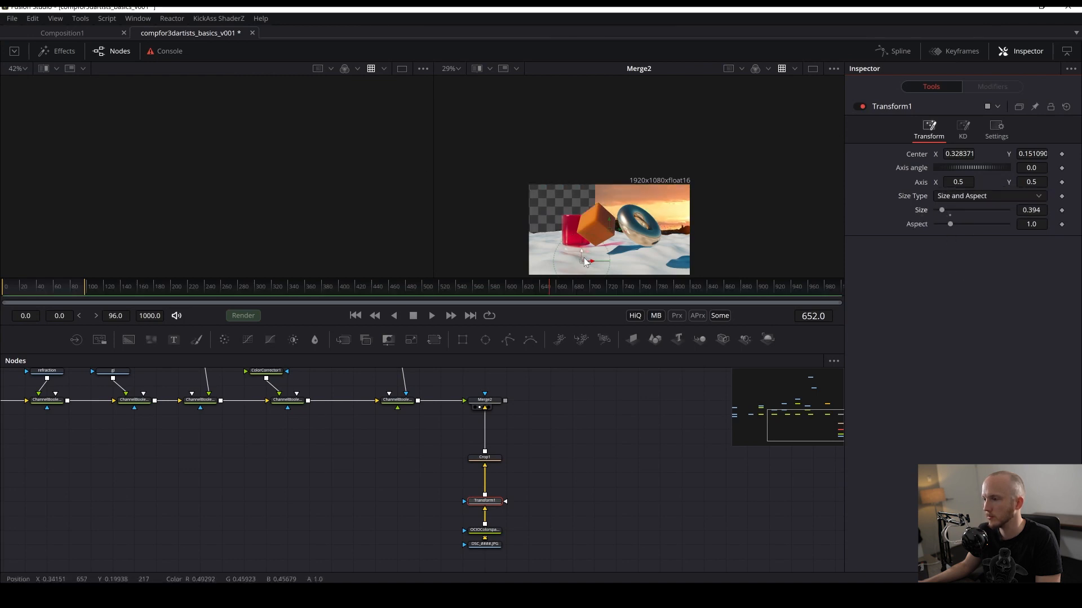
drag(584, 262, 558, 268)
drag(941, 210, 948, 209)
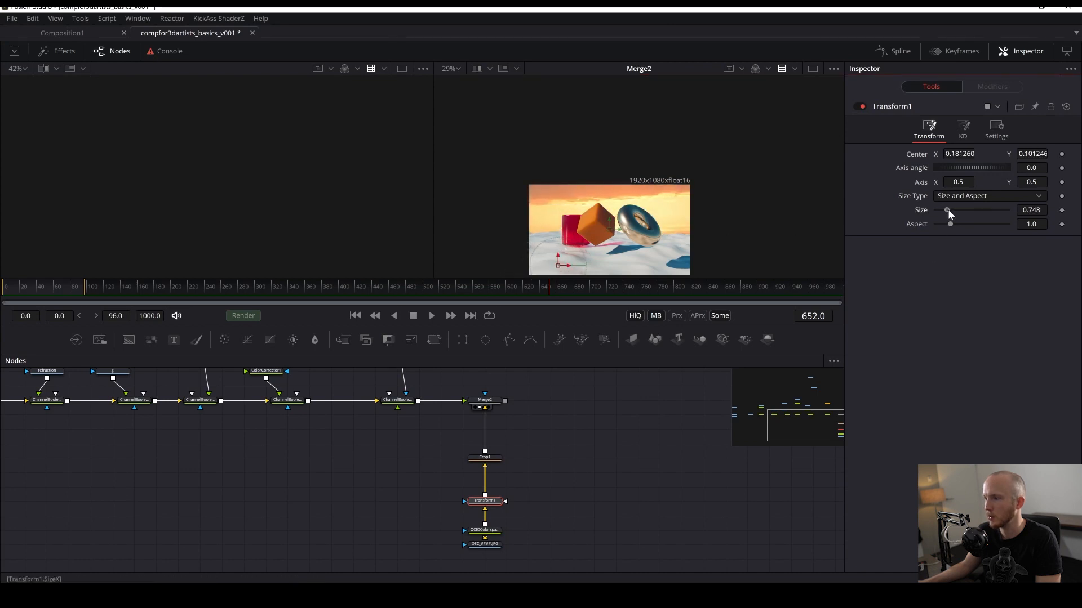
- Reposition the background plate's center behind the render and save the composition
drag(685, 192, 699, 83)
drag(553, 163, 603, 148)
click(571, 401)
scroll(657, 176, up, 4)
key(ctrl+s)
click(590, 461)
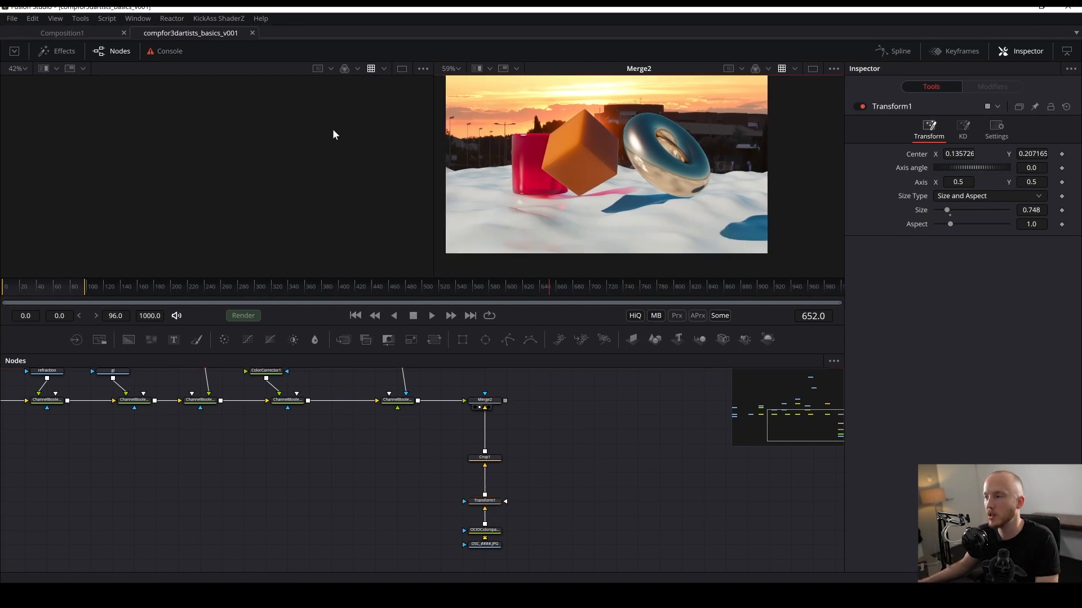
- Zoom into and inspect the composite in the viewer
drag(575, 413, 506, 457)
scroll(683, 169, up, 3)
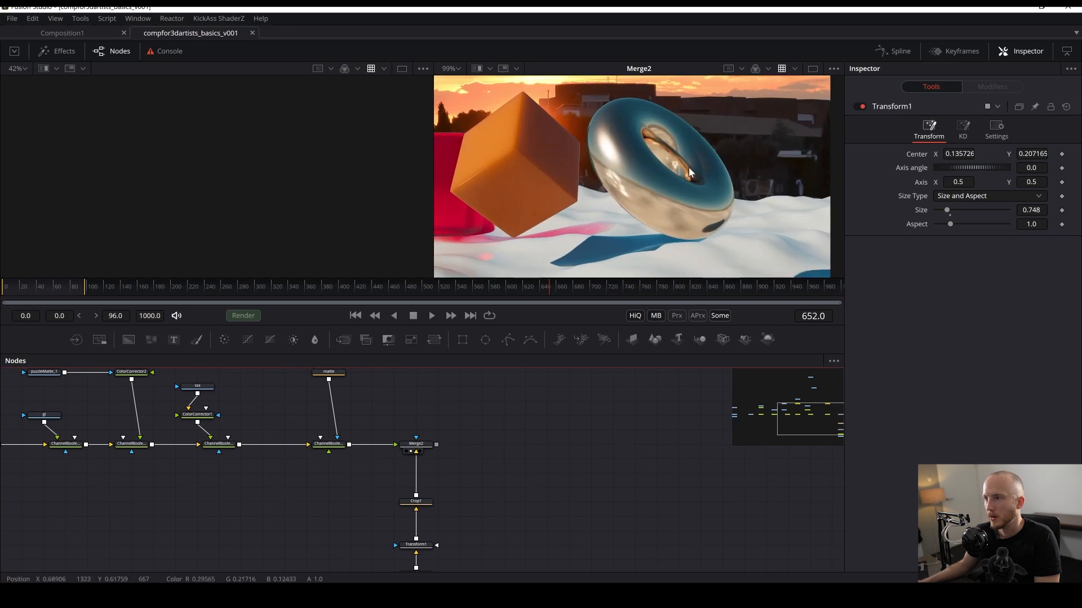
scroll(726, 190, down, 5)
drag(688, 169, 547, 192)
scroll(648, 212, up, 4)
drag(806, 130, 765, 144)
drag(479, 216, 613, 211)
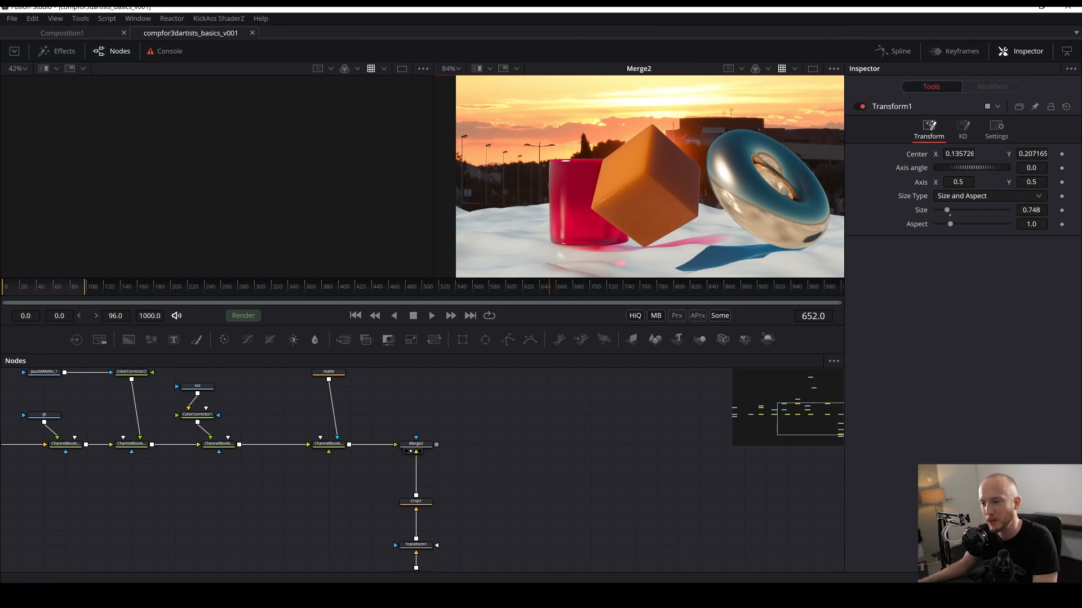
drag(477, 521, 527, 454)
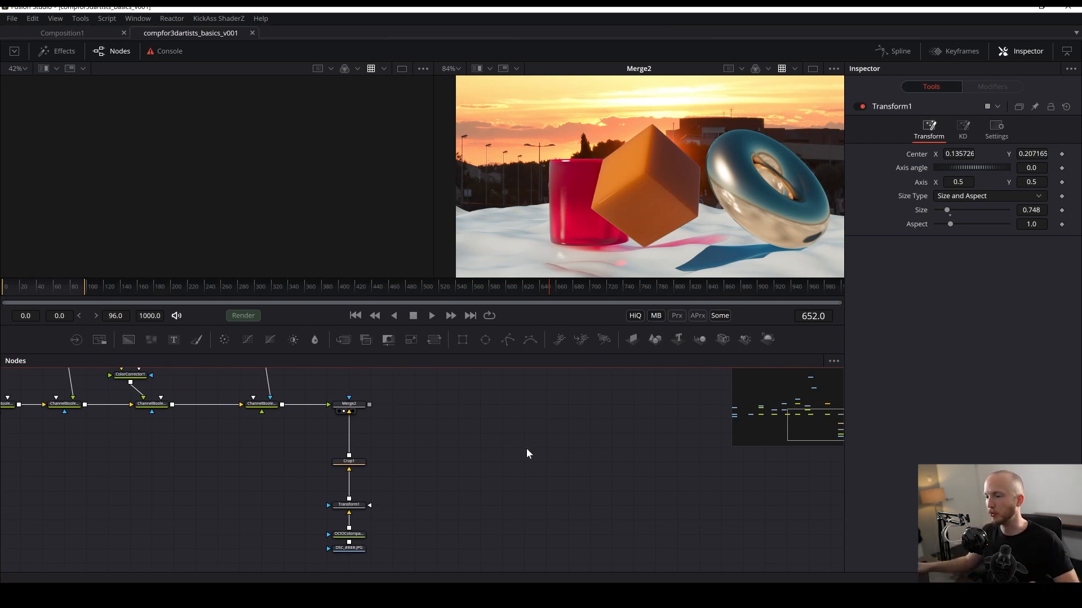
drag(121, 479, 774, 524)
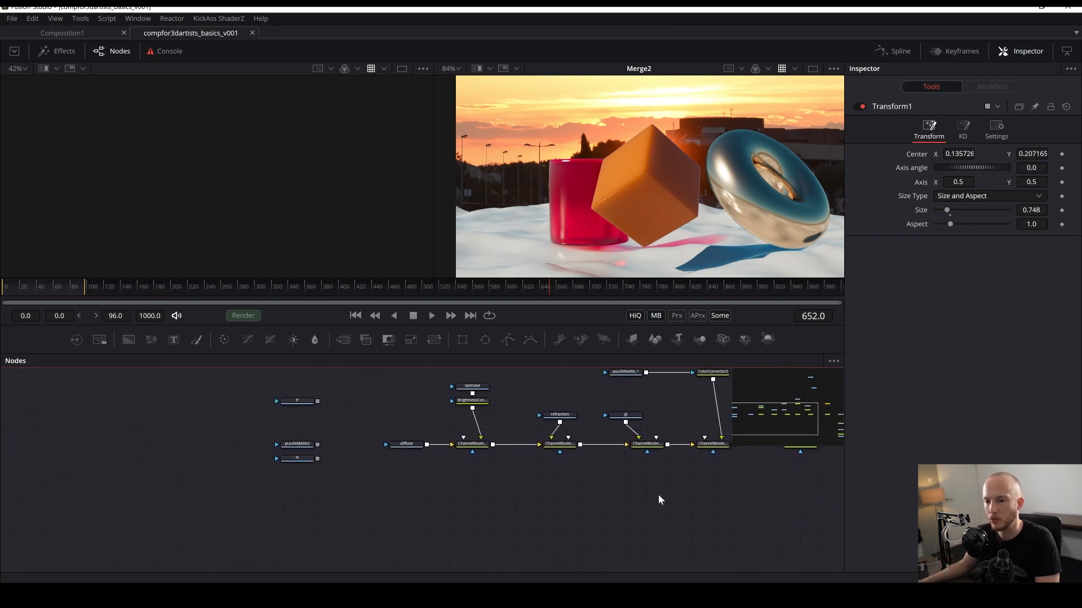
drag(441, 490, 365, 539)
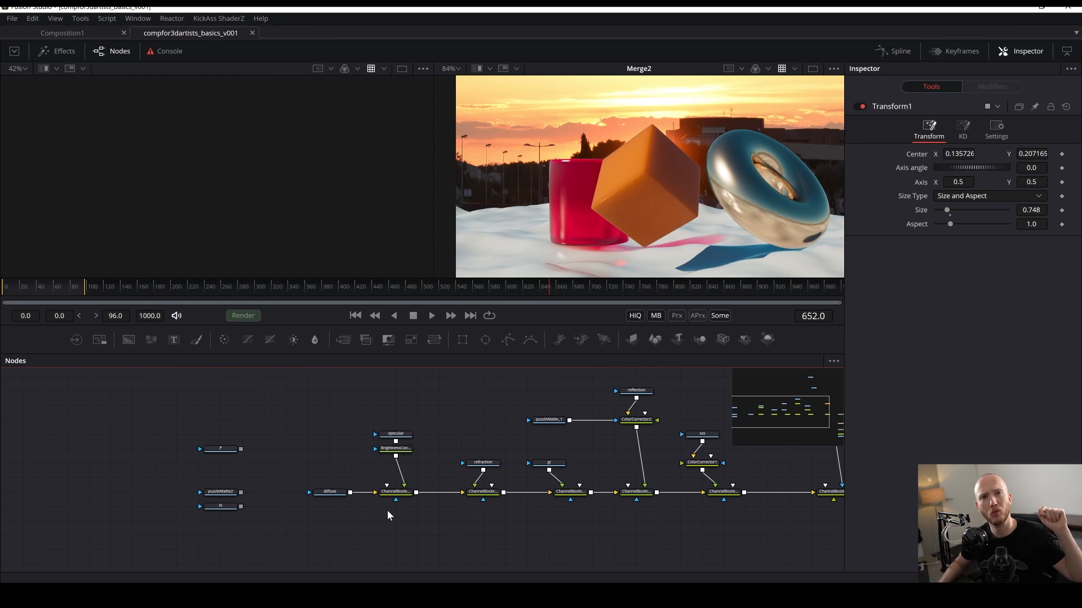
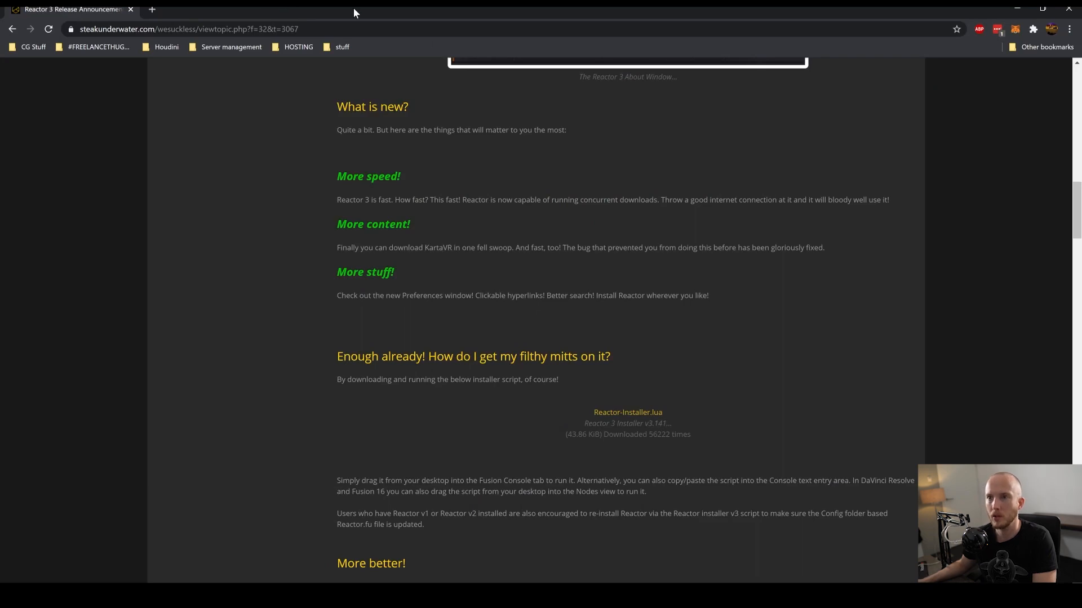
- Open the frischluft Lenscare page in a web browser, browse its plugin downloads list, then return to Fusion
key(ctrl+t)
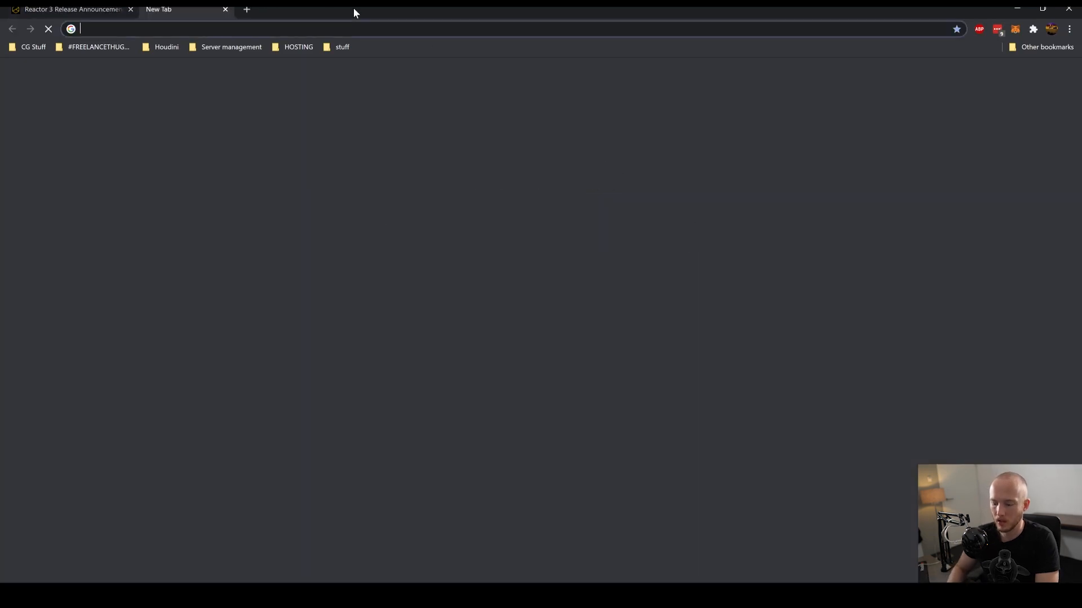
text(frischluft.com/lenscare/)
key(Right)
key(Return)
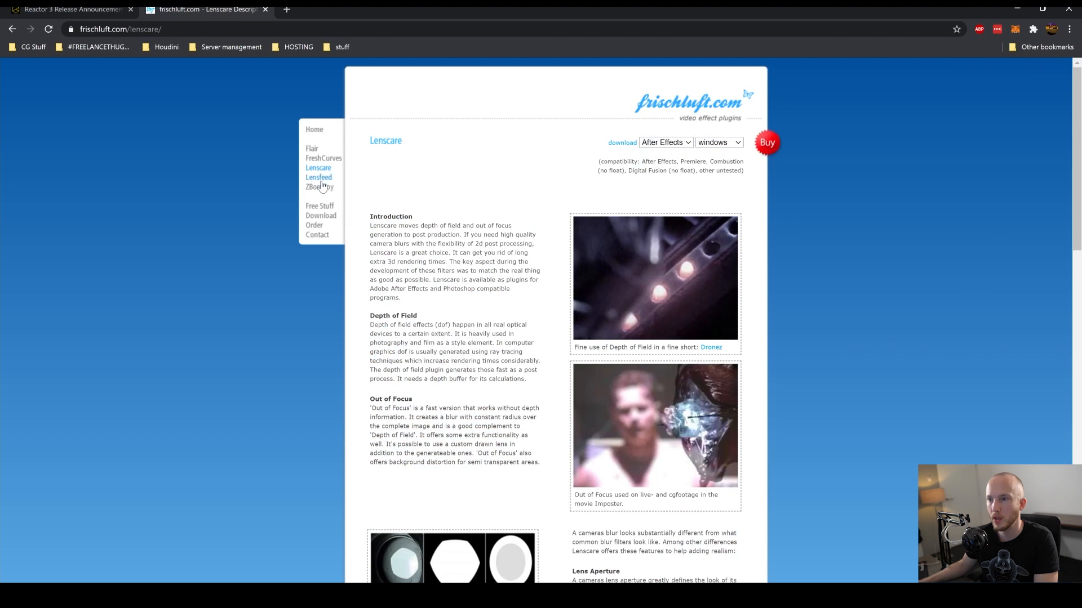
click(320, 217)
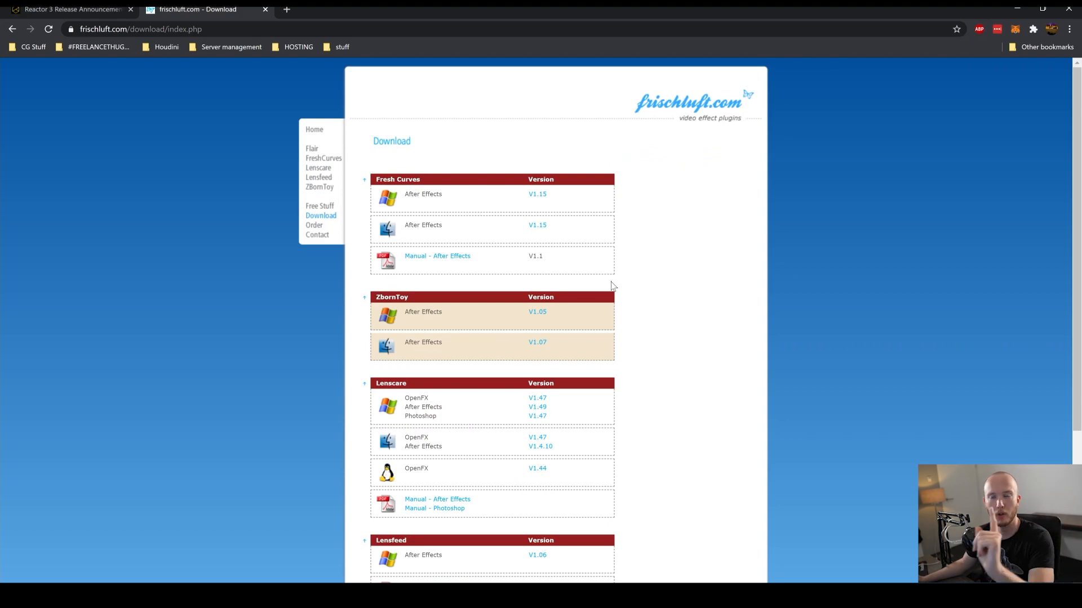
scroll(640, 286, up, 3)
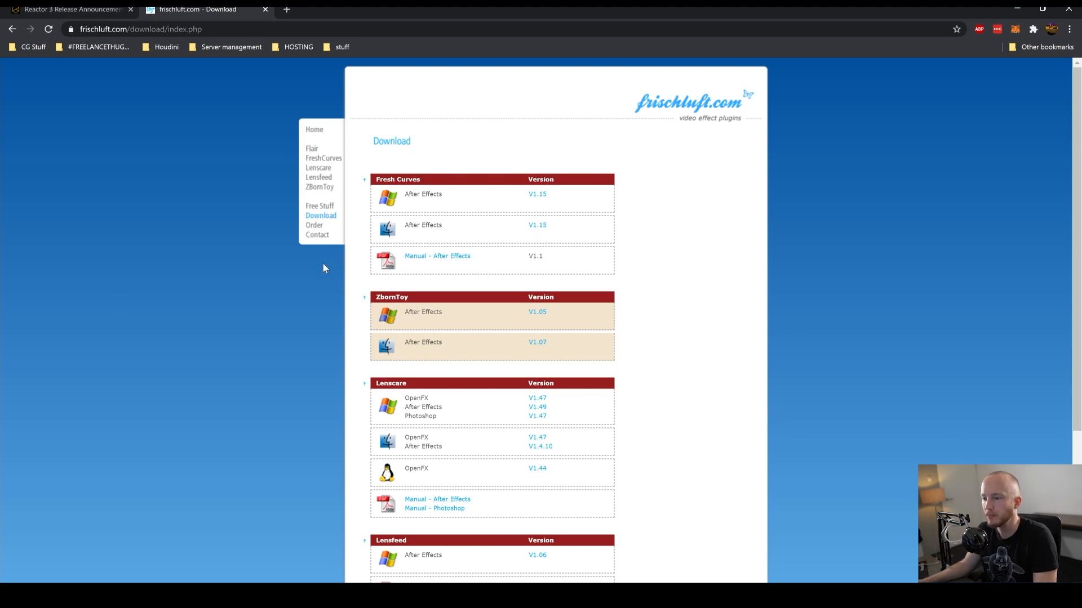
scroll(999, 133, down, 3)
click(1017, 9)
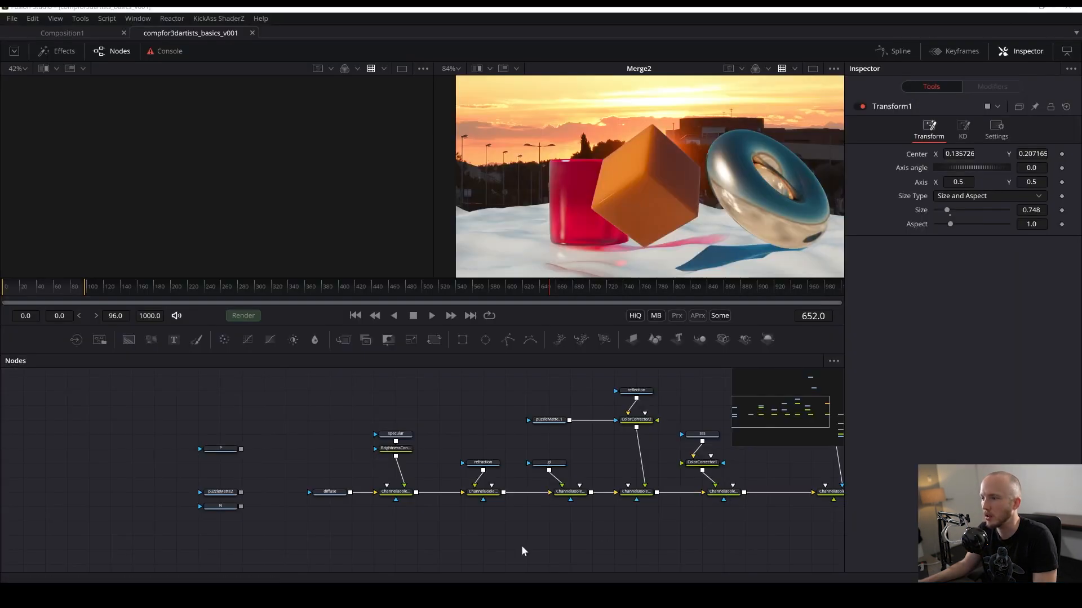
- Copy the Testframe.exr loader and paste a duplicate next to the end of the composite chain
drag(566, 539, 308, 519)
drag(479, 524, 406, 536)
drag(567, 492, 703, 495)
drag(50, 400, 358, 450)
drag(251, 463, 206, 431)
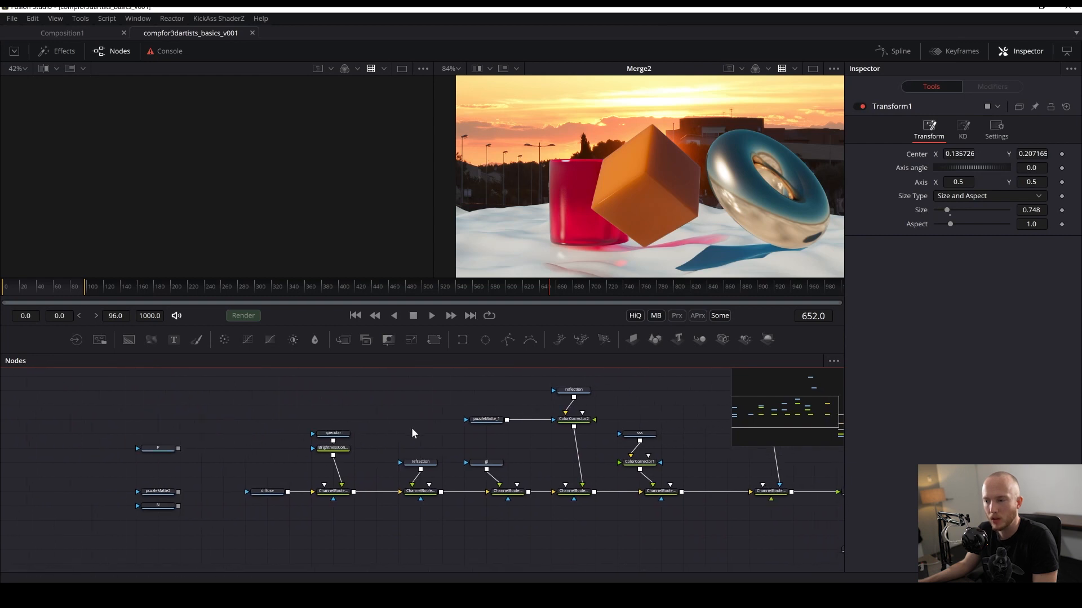
drag(411, 431, 144, 549)
drag(466, 455, 299, 480)
drag(266, 437, 350, 465)
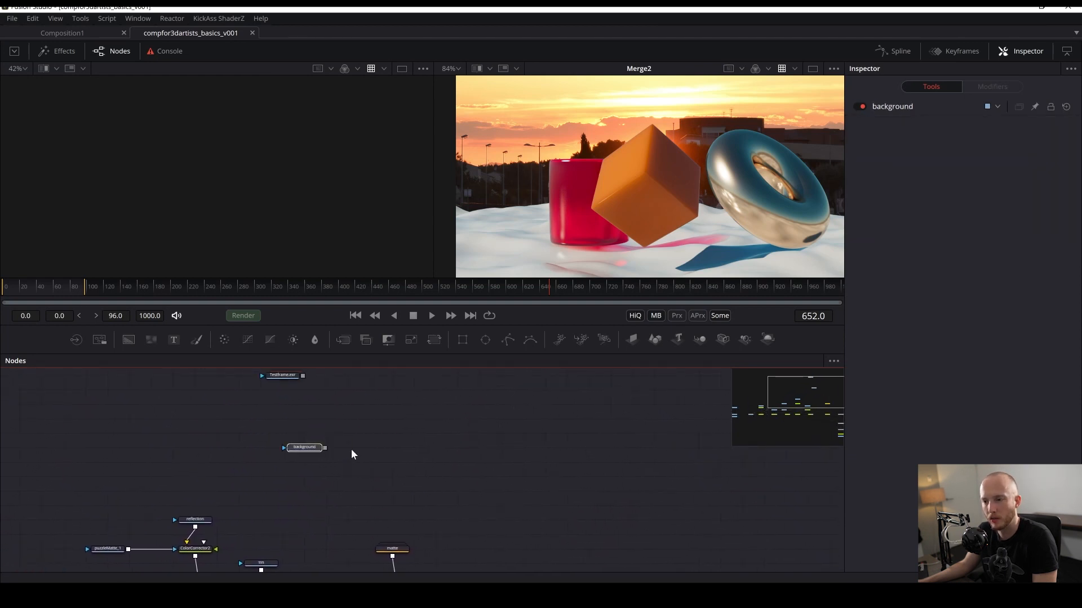
drag(292, 383, 276, 375)
key(ctrl+c)
drag(457, 483, 621, 214)
key(ctrl+v)
drag(593, 412, 569, 417)
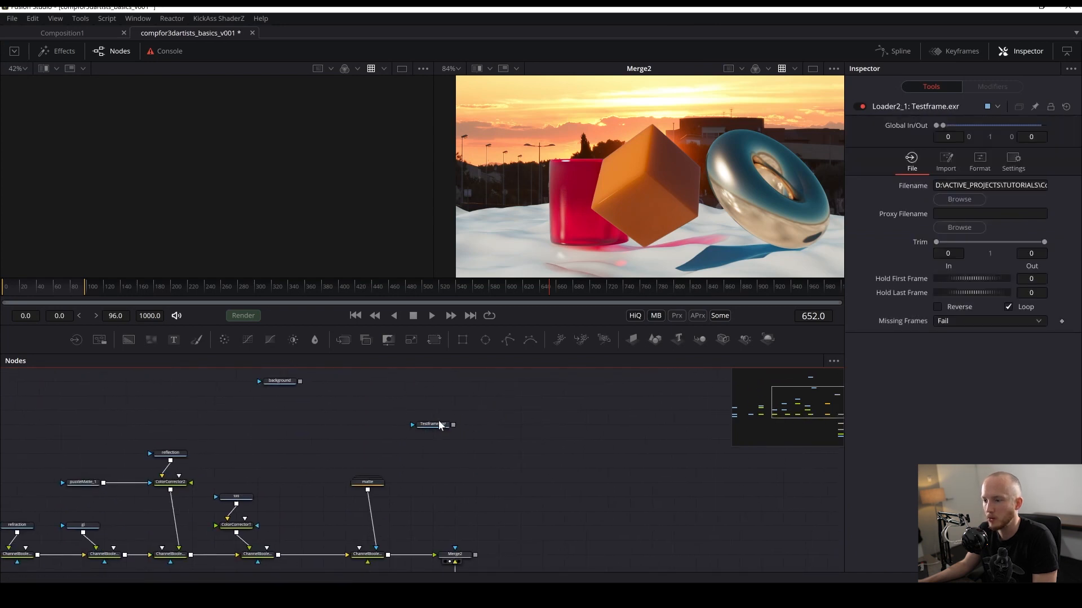
- View the pasted loader in the second viewer, position it above Merge2 and save the composition
drag(442, 427, 623, 266)
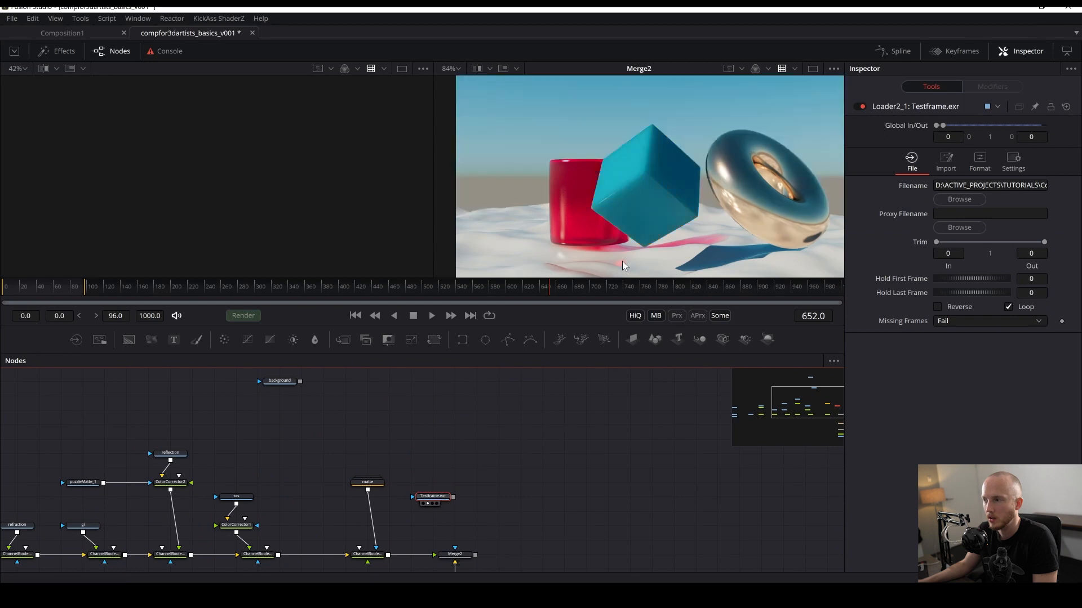
drag(541, 513, 549, 460)
key(ctrl+s)
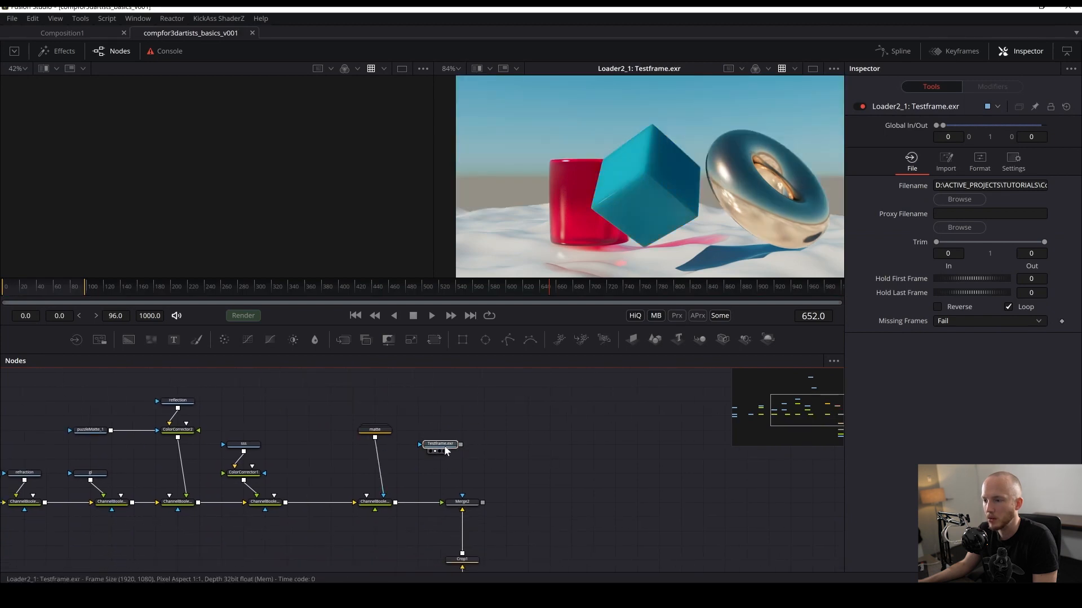
drag(445, 451, 489, 428)
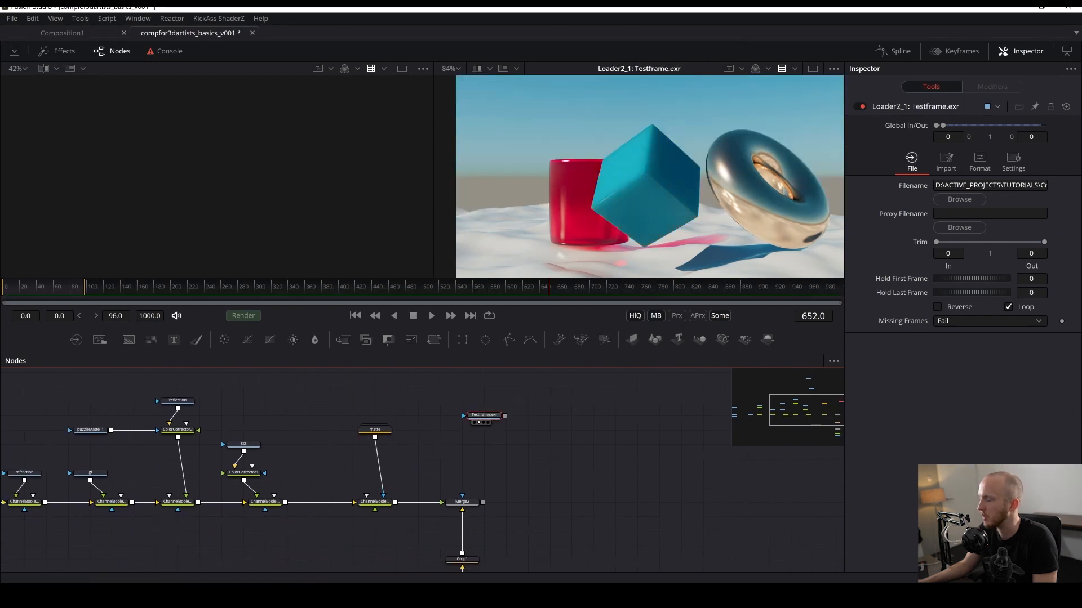
- In the pasted loader's format channels, map Red, Green and Blue all to the Z channel
click(970, 163)
click(955, 161)
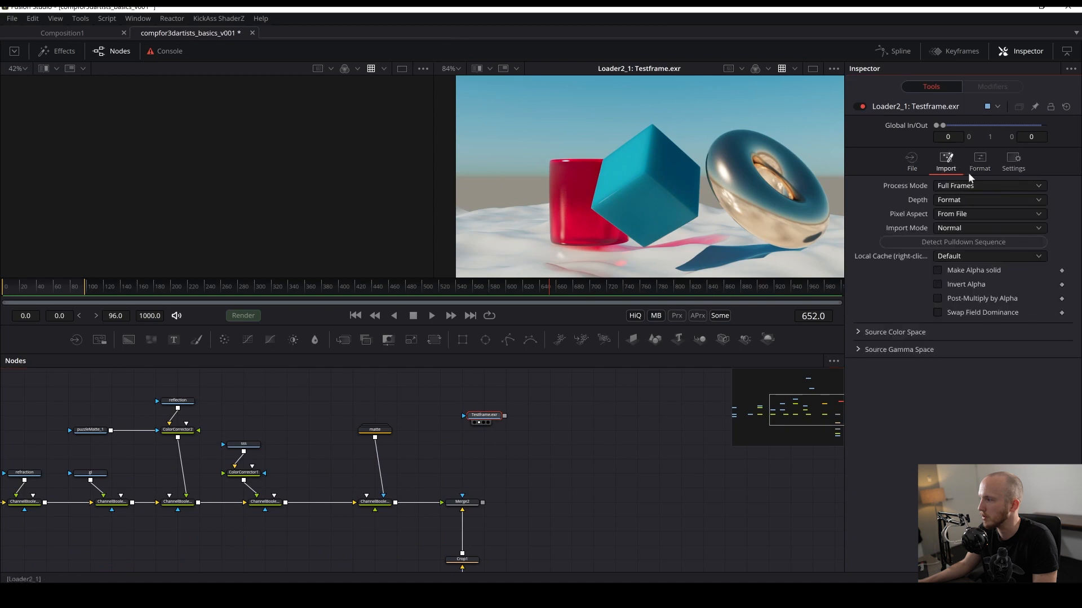
click(968, 168)
click(857, 206)
click(975, 221)
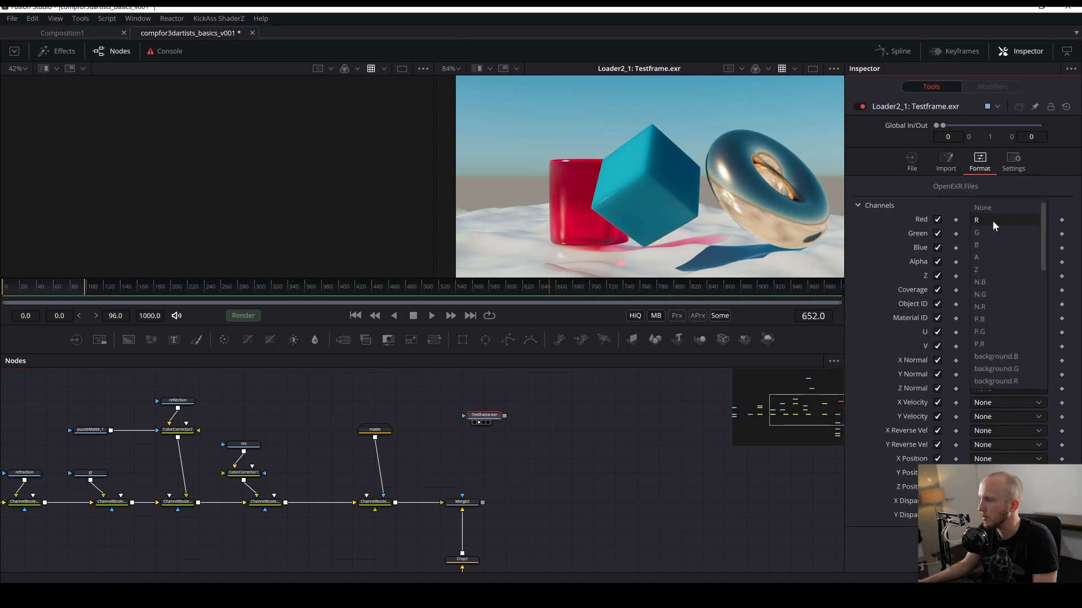
click(979, 269)
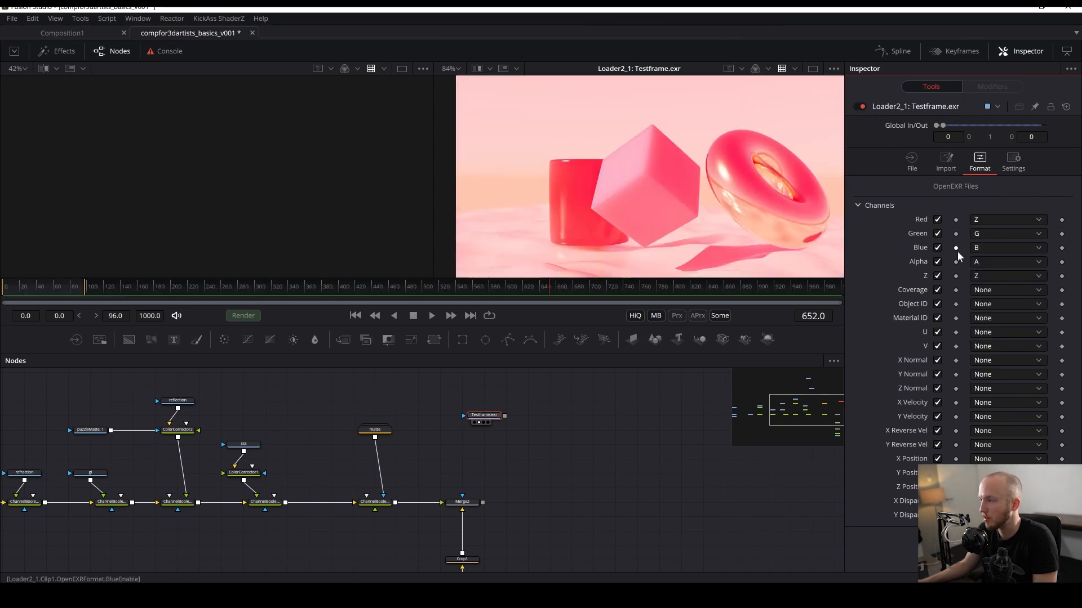
click(986, 232)
click(979, 269)
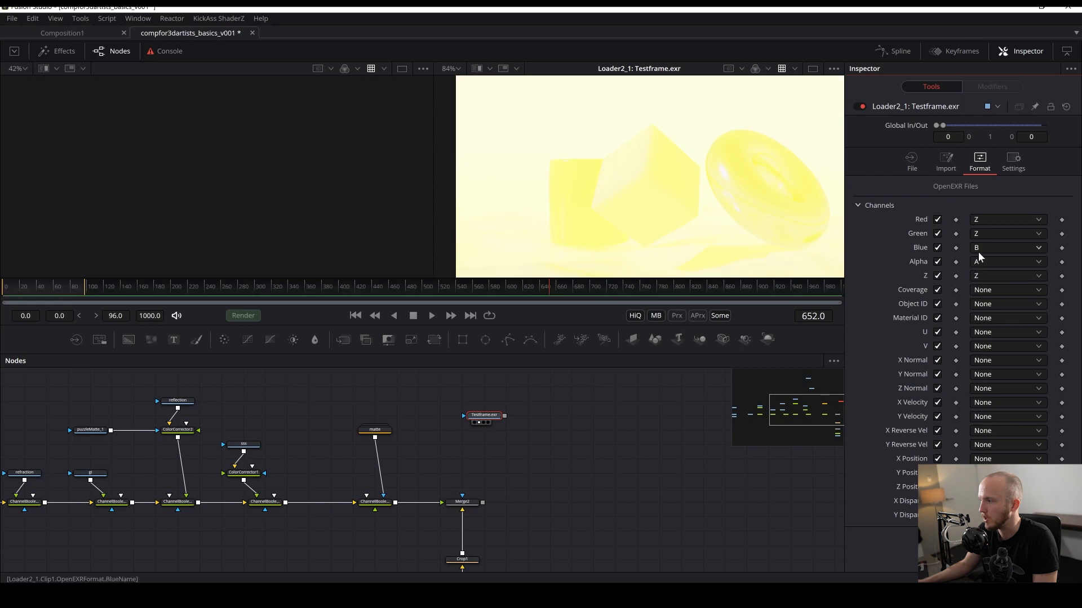
click(978, 252)
click(979, 280)
- Add a Brightness Contrast node after the depth loader and view it in the second viewer
scroll(610, 176, down, 2)
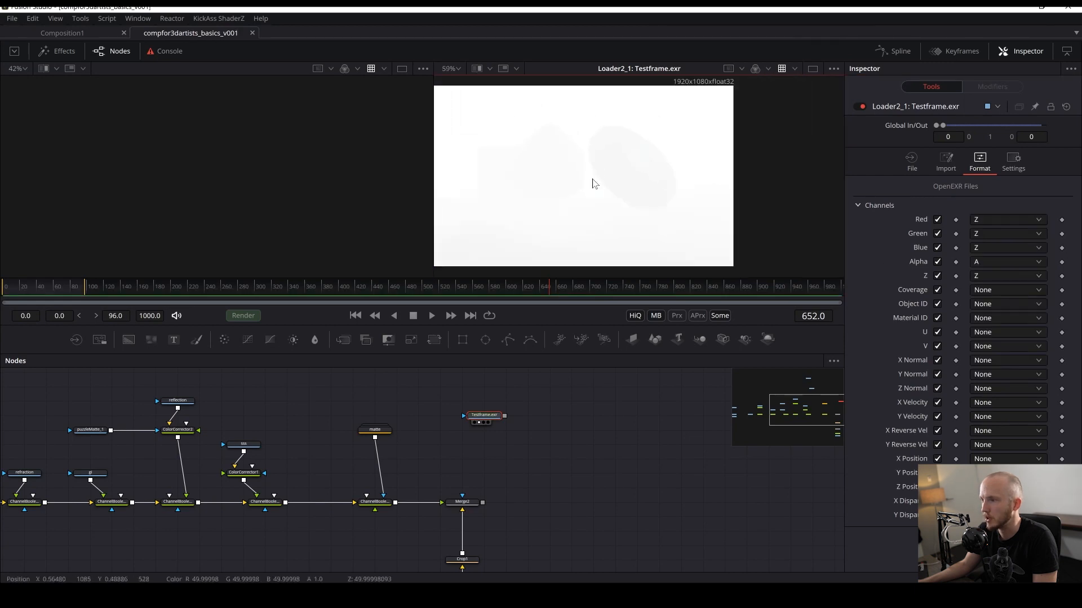
drag(548, 154, 614, 151)
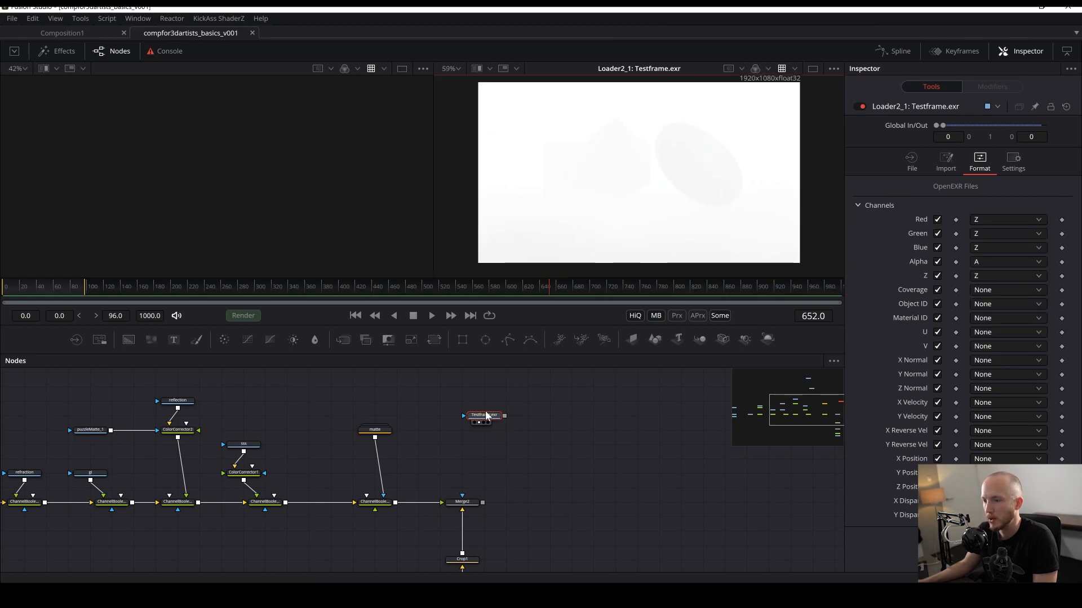
key(shift+space)
text(b)
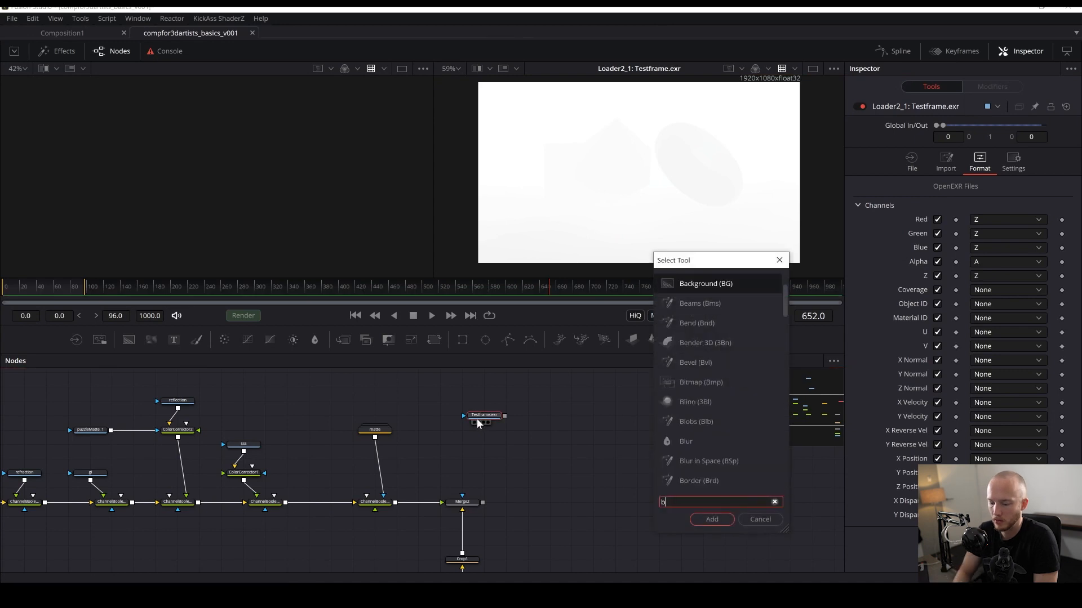
text(c)
key(Return)
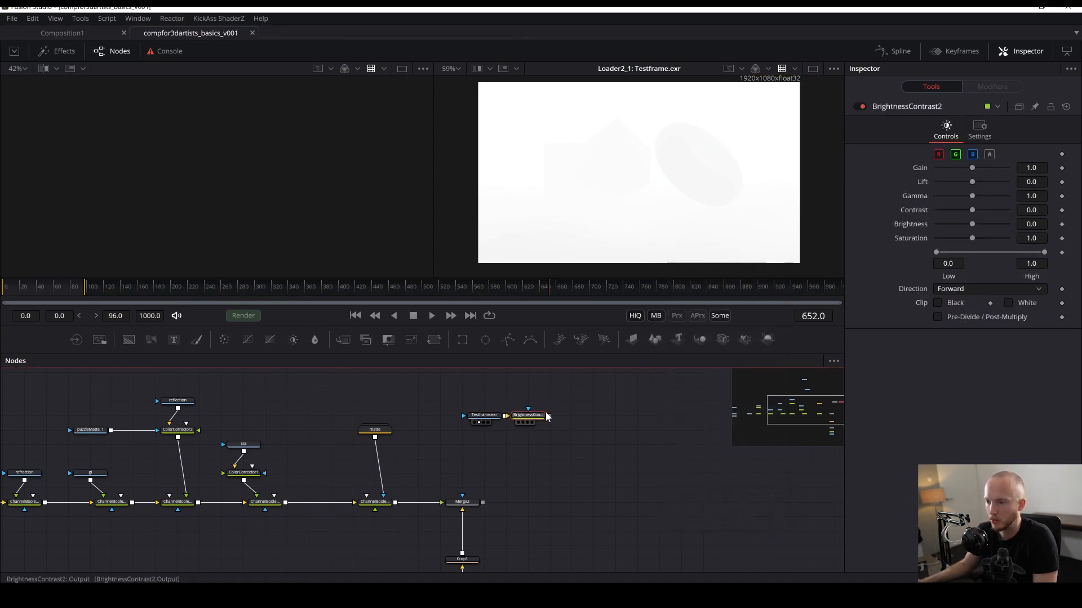
key(2)
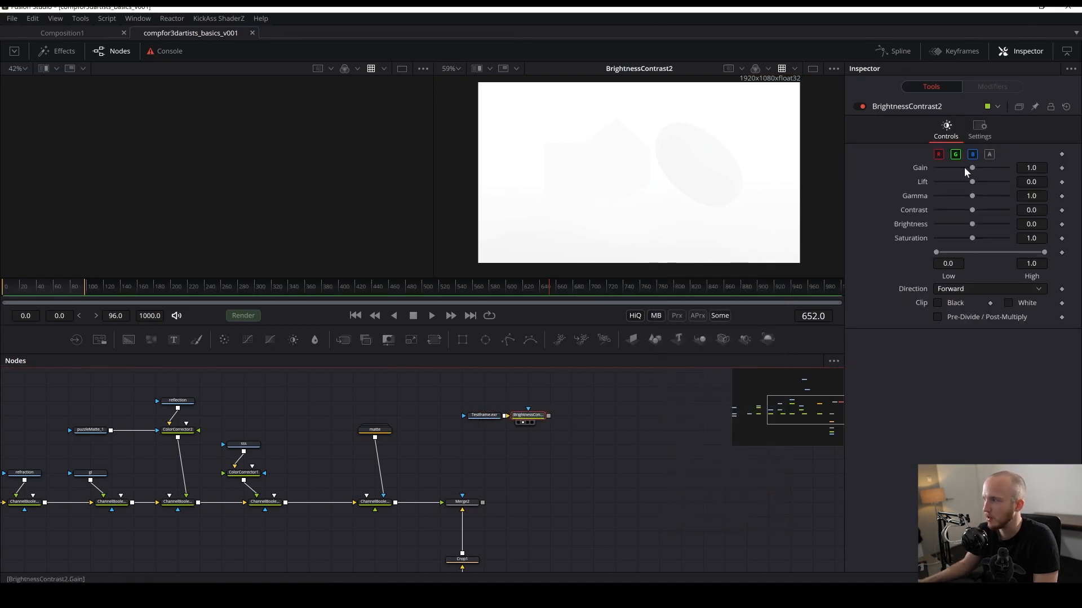
- Lower the depth grade's Gain to about 0.06 and raise Contrast to 0.71
drag(965, 167, 942, 168)
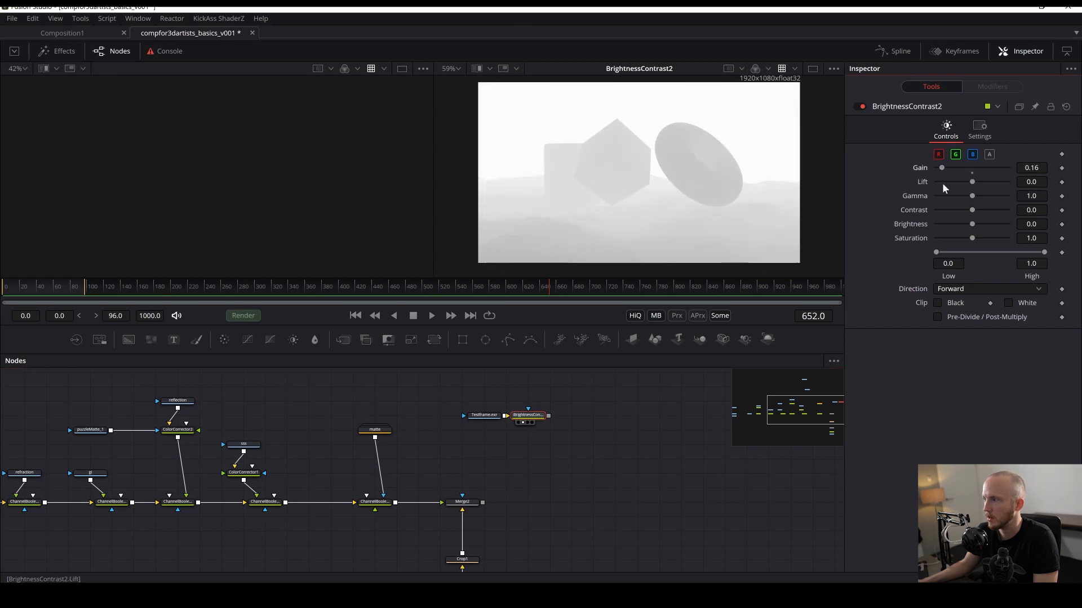
drag(976, 210, 996, 210)
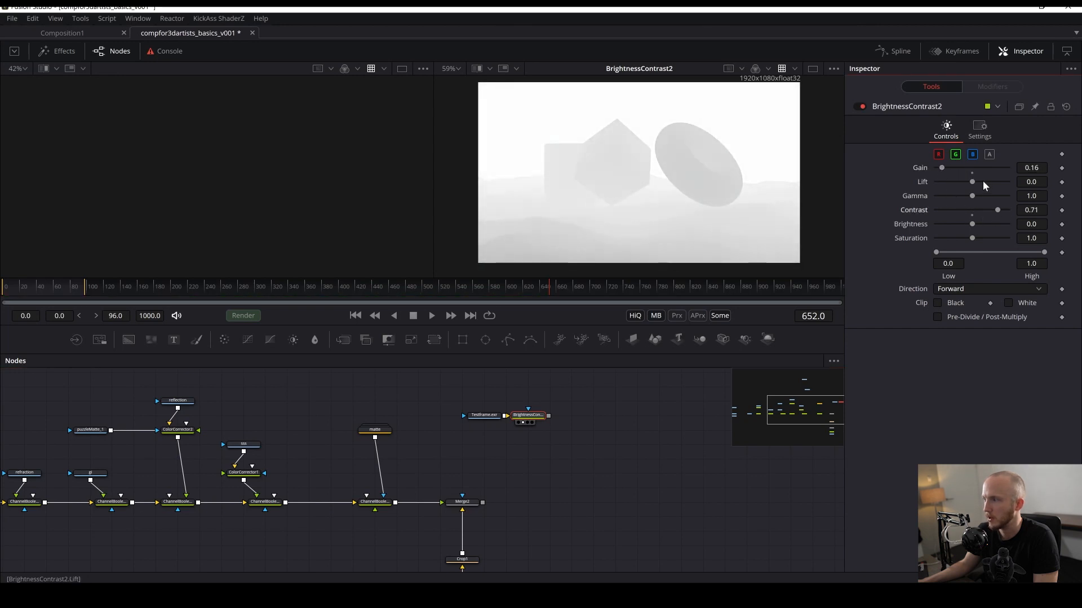
drag(939, 167, 938, 170)
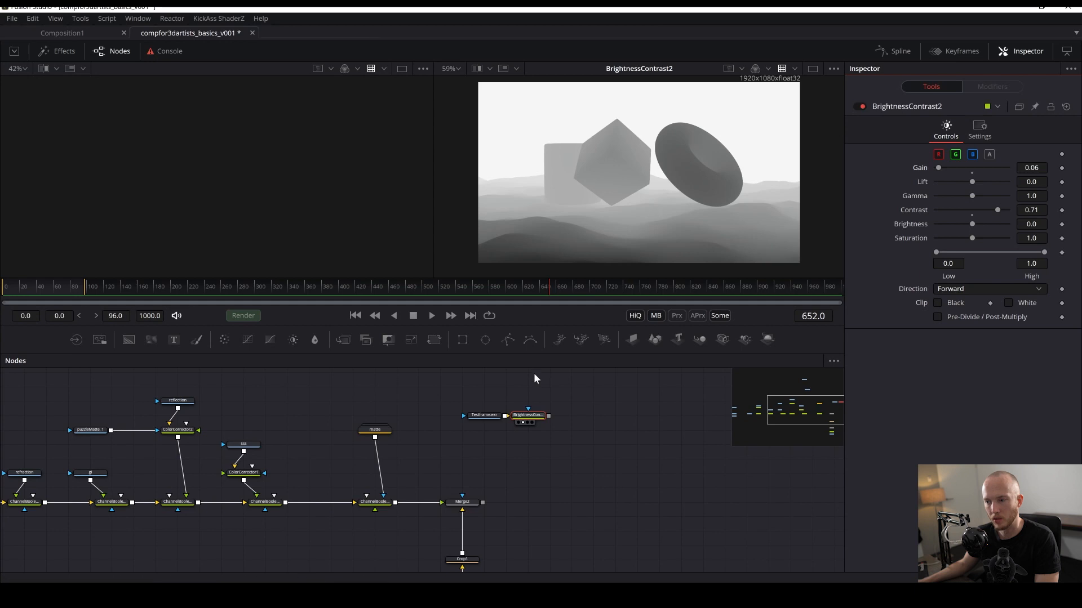
- Set the Brightness Contrast Gain to 0.02
drag(472, 549, 438, 575)
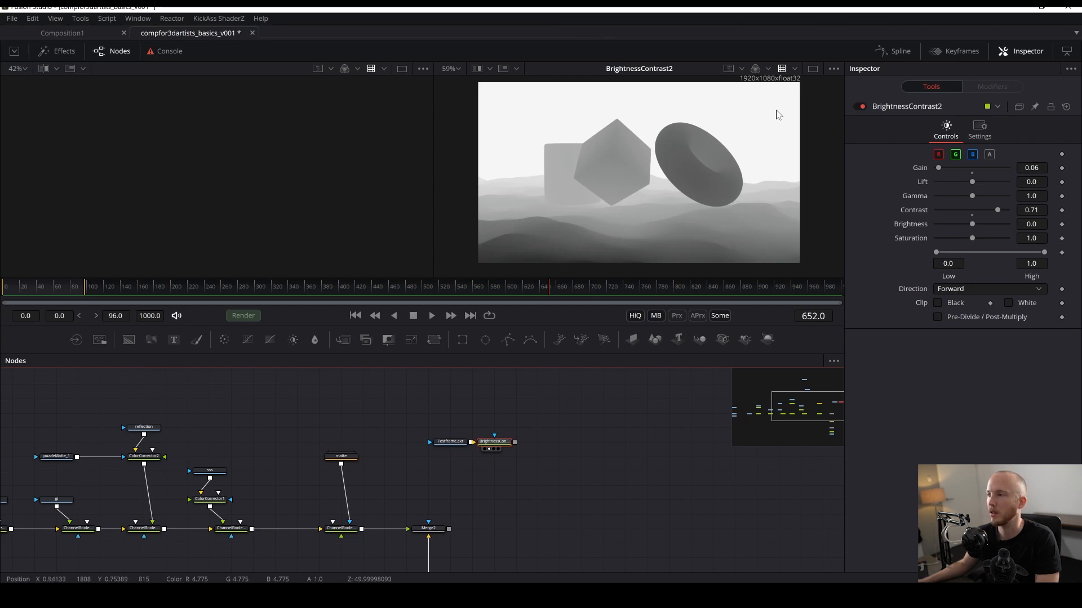
drag(587, 259, 599, 244)
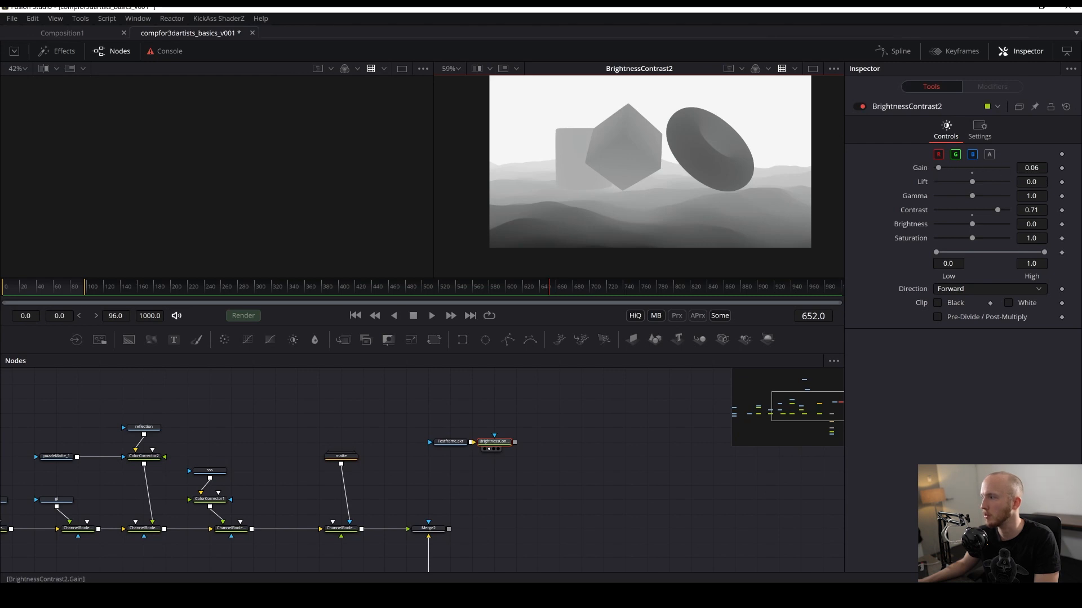
click(1037, 168)
key(BackSpace)
text(2)
key(Tab)
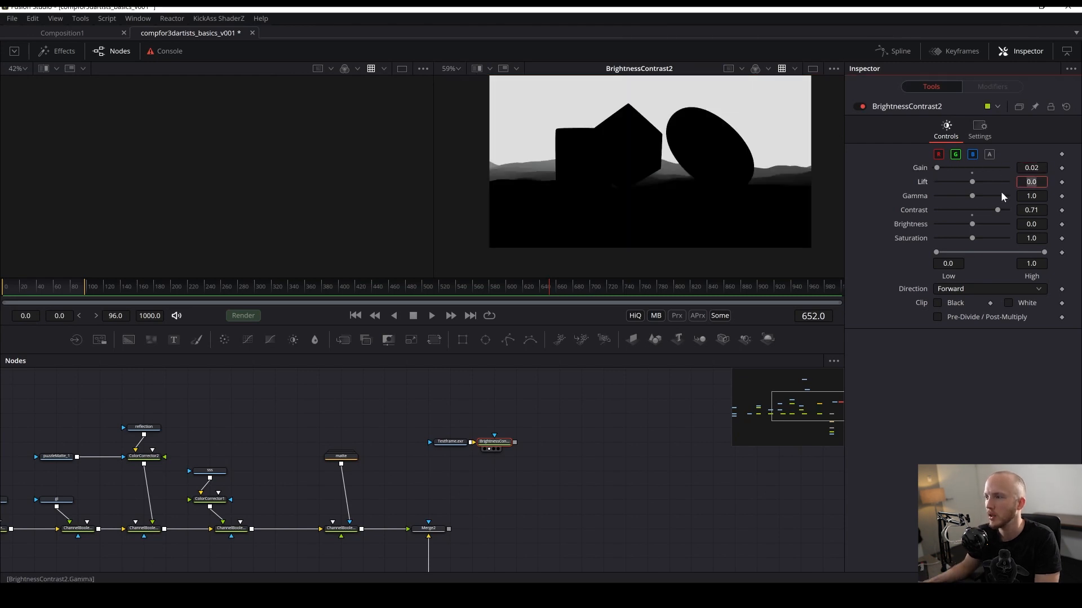
- Set the Brightness Contrast Gain to 0.055 and save the composition
click(1043, 163)
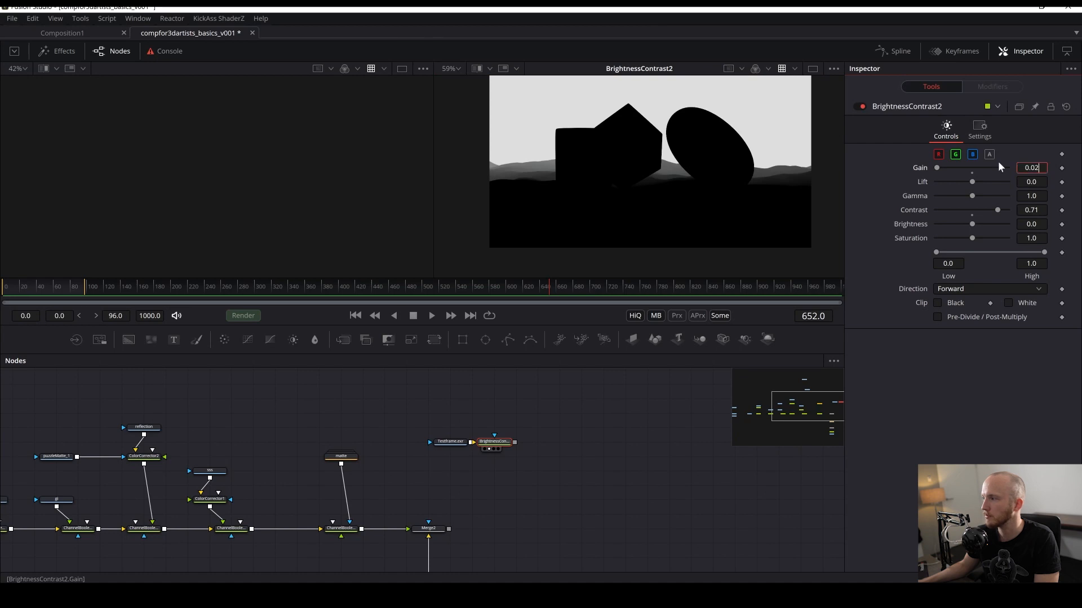
key(BackSpace)
text(5)
key(Tab)
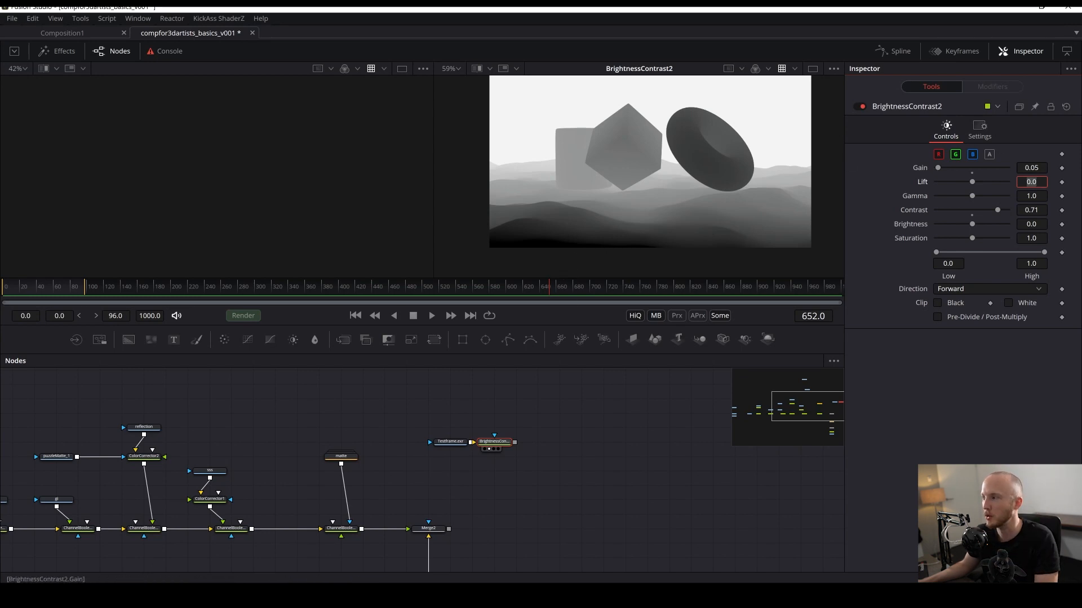
click(1038, 168)
text(5)
key(Tab)
key(ctrl+s)
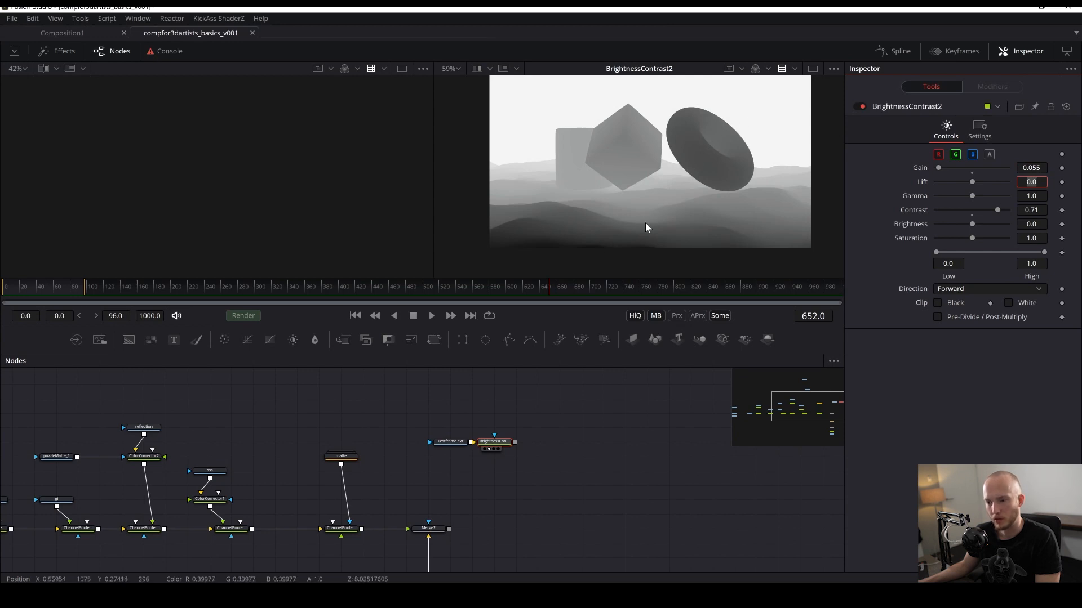
- Add a Depth Blur node after Merge2 in the main chain
mouse_move(576, 464)
mouse_down()
mouse_move(606, 384)
mouse_move(539, 471)
mouse_move(586, 448)
mouse_up()
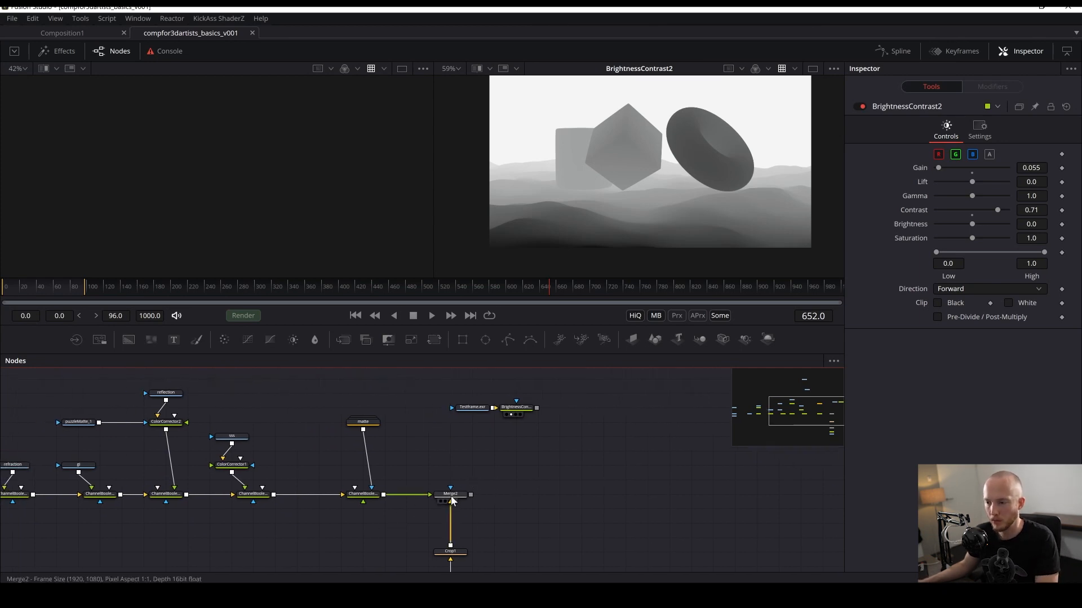
click(451, 498)
key(shift+space)
text(deo)
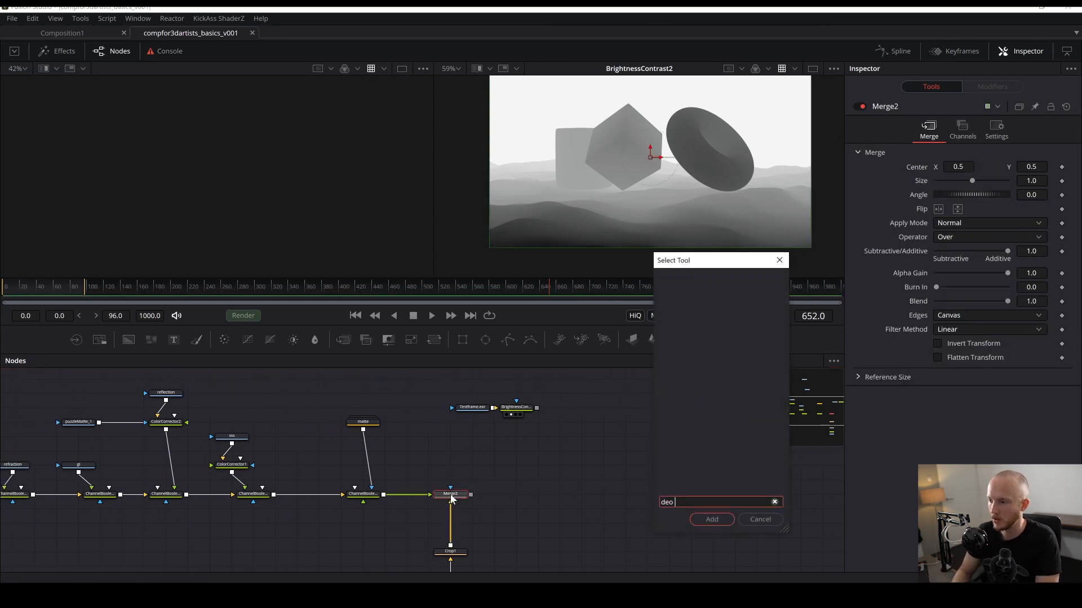
key(BackSpace)
text(pt)
key(Return)
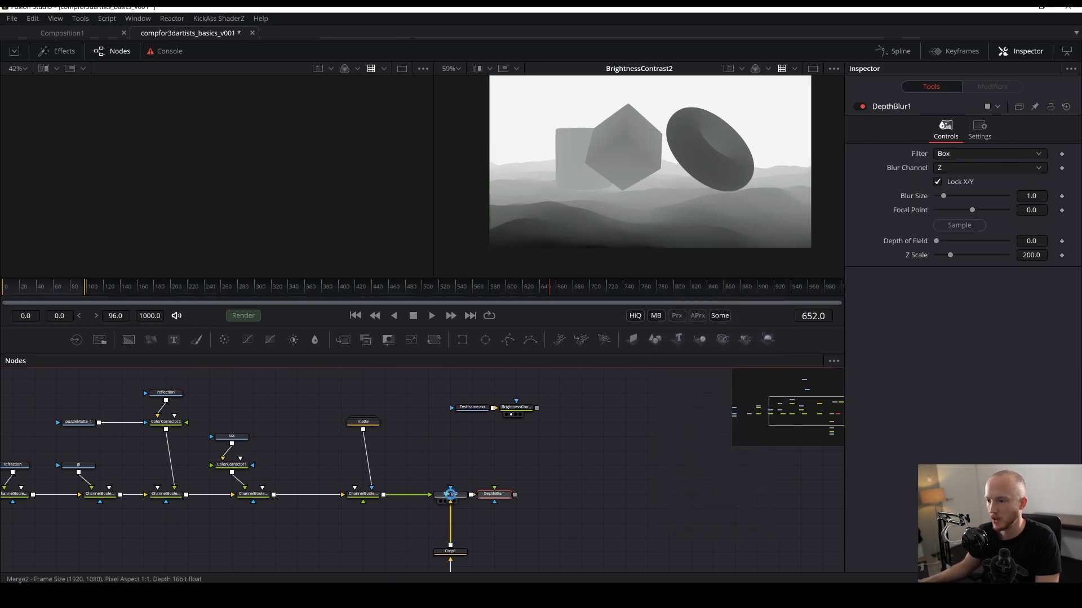
drag(451, 496, 550, 496)
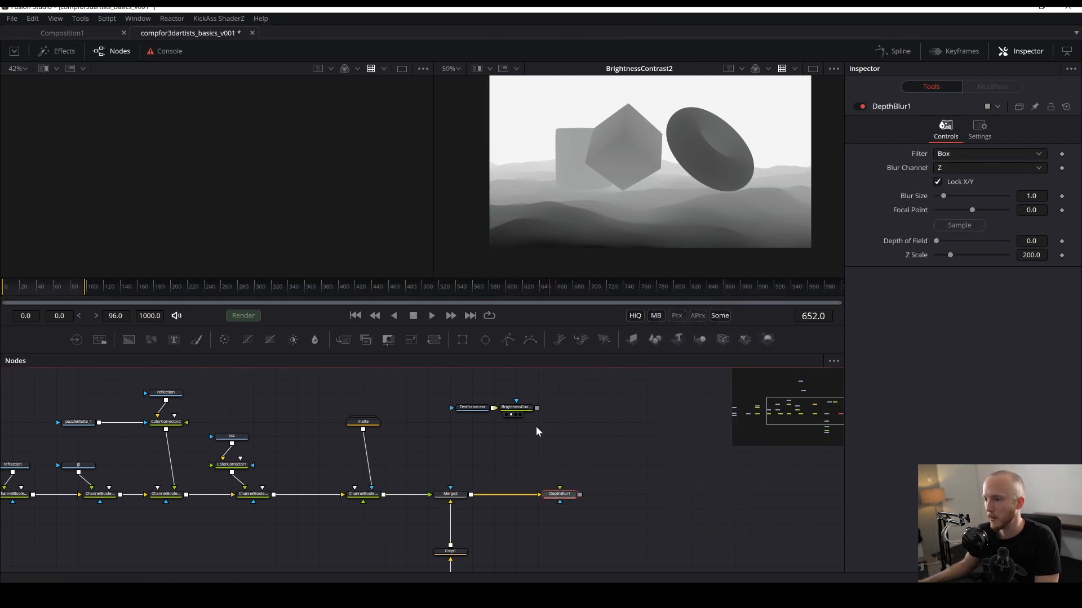
- Connect the graded depth output to the Depth Blur, view the Depth Blur result and save
drag(537, 408, 563, 501)
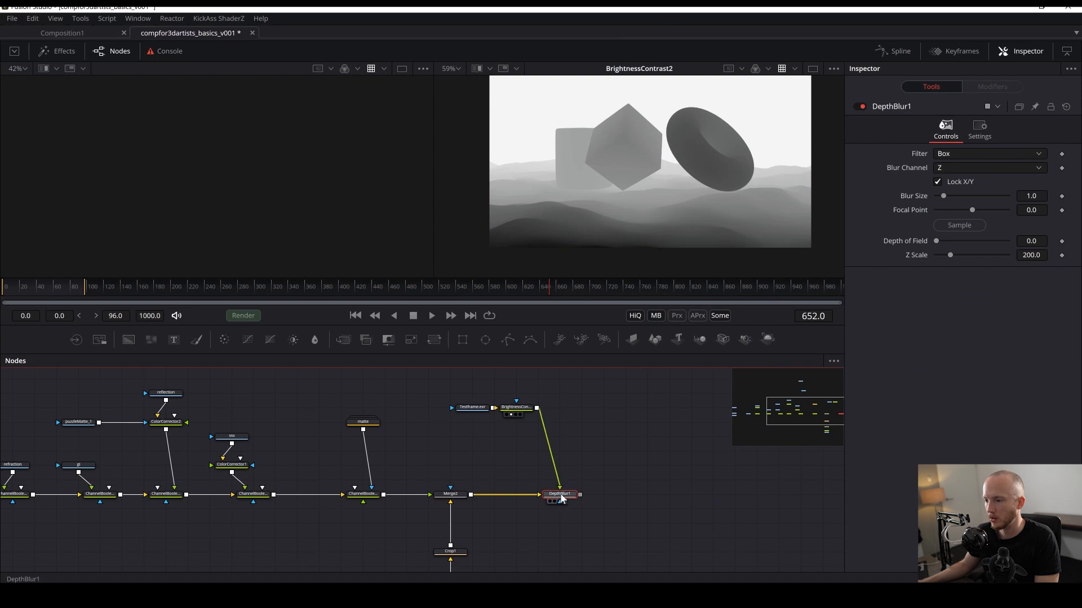
key(2)
scroll(652, 187, up, 5)
key(ctrl+s)
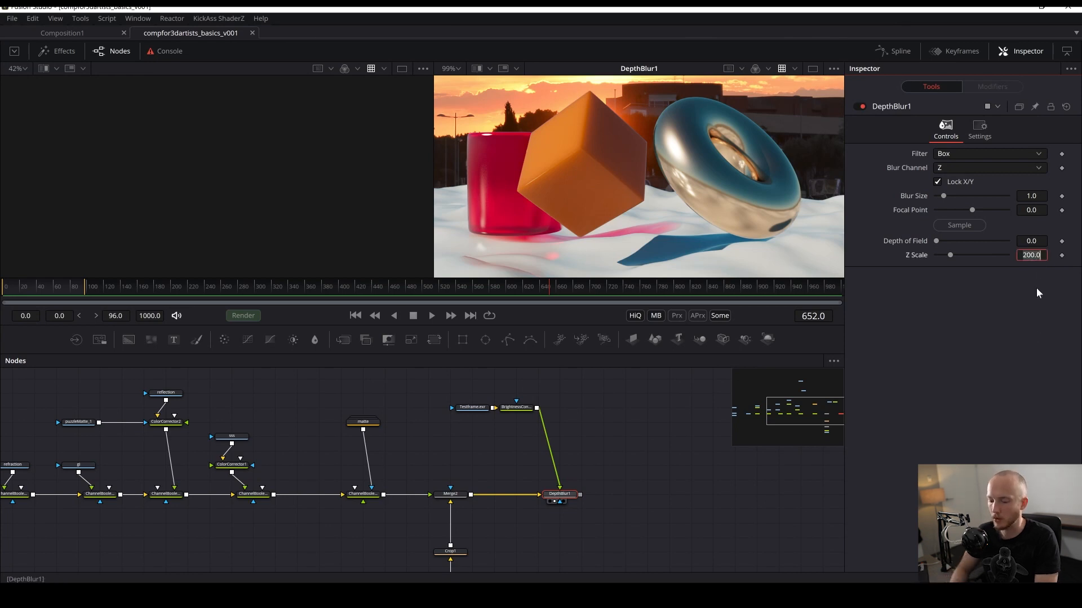
- Set the Depth Blur Z Scale to 4.4
text(4.4)
key(Tab)
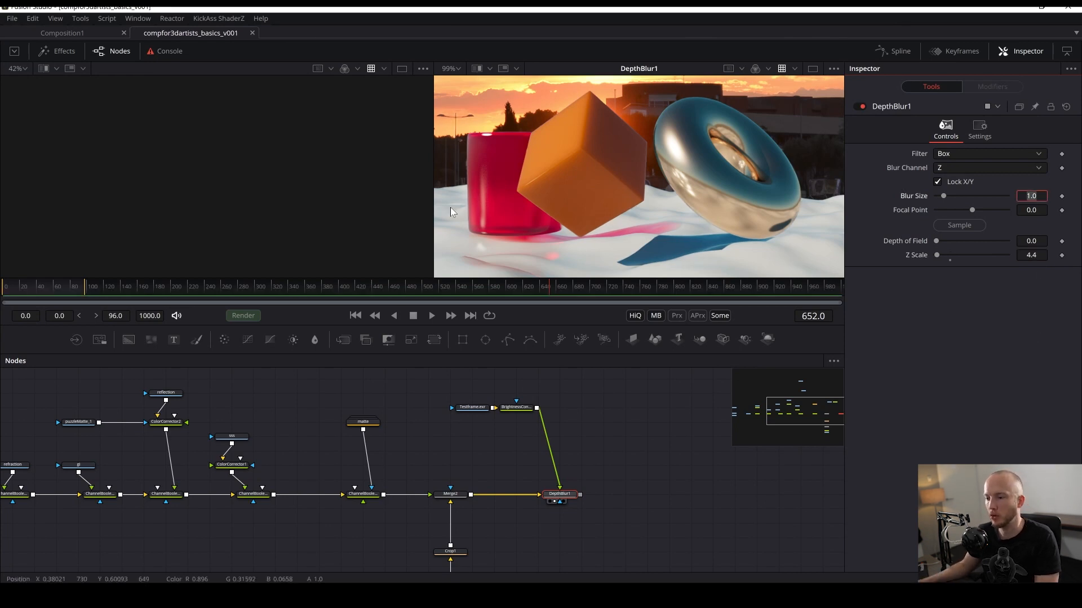
- Compare the graded depth pass with the Depth Blur result and check the Blur Channel options
click(511, 414)
scroll(605, 202, down, 2)
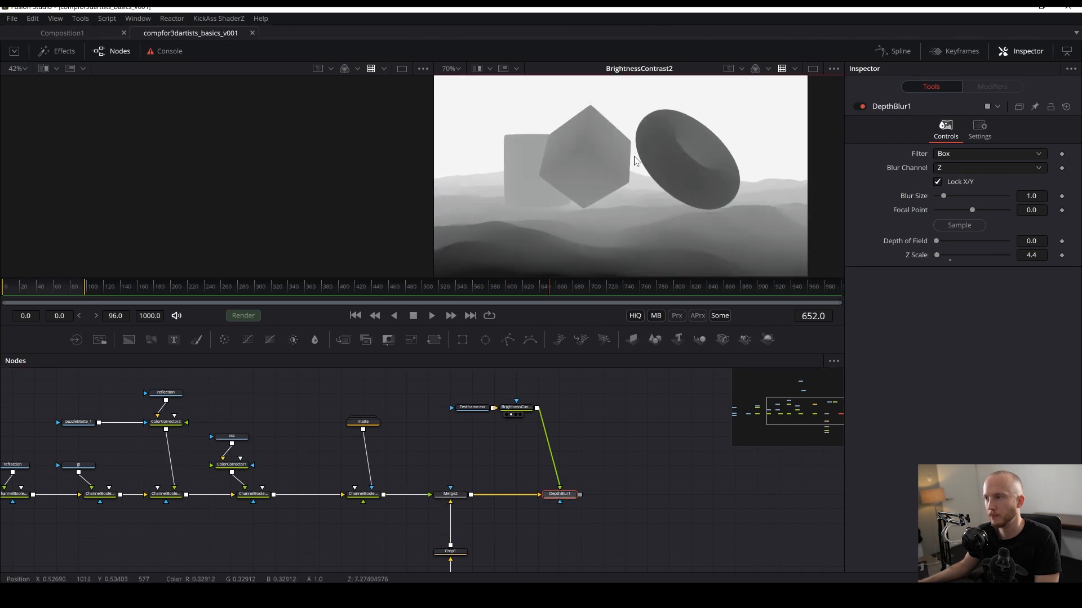
click(557, 502)
scroll(654, 202, up, 2)
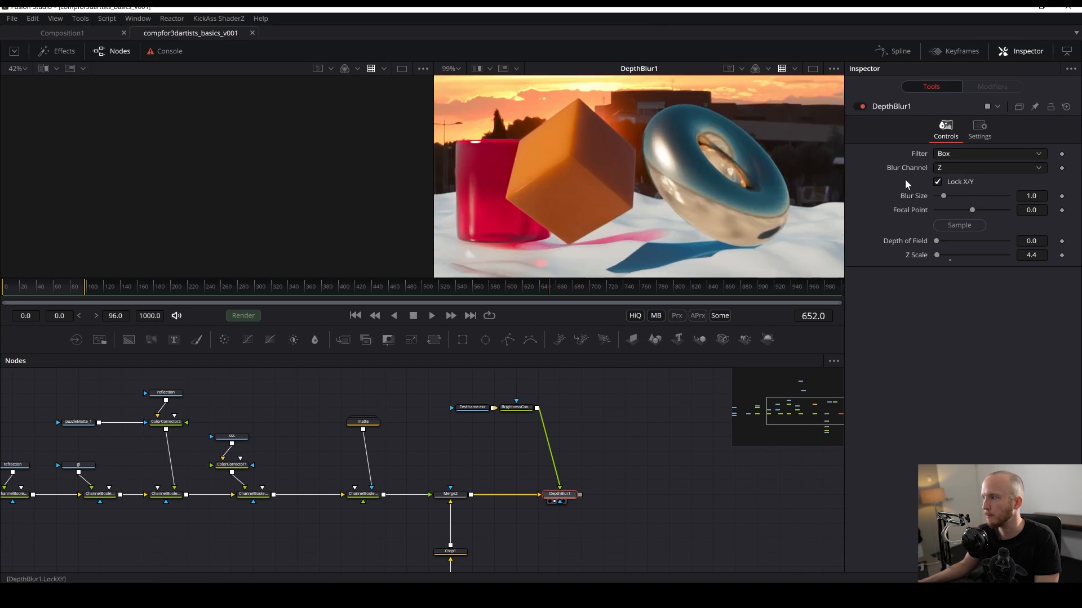
click(940, 169)
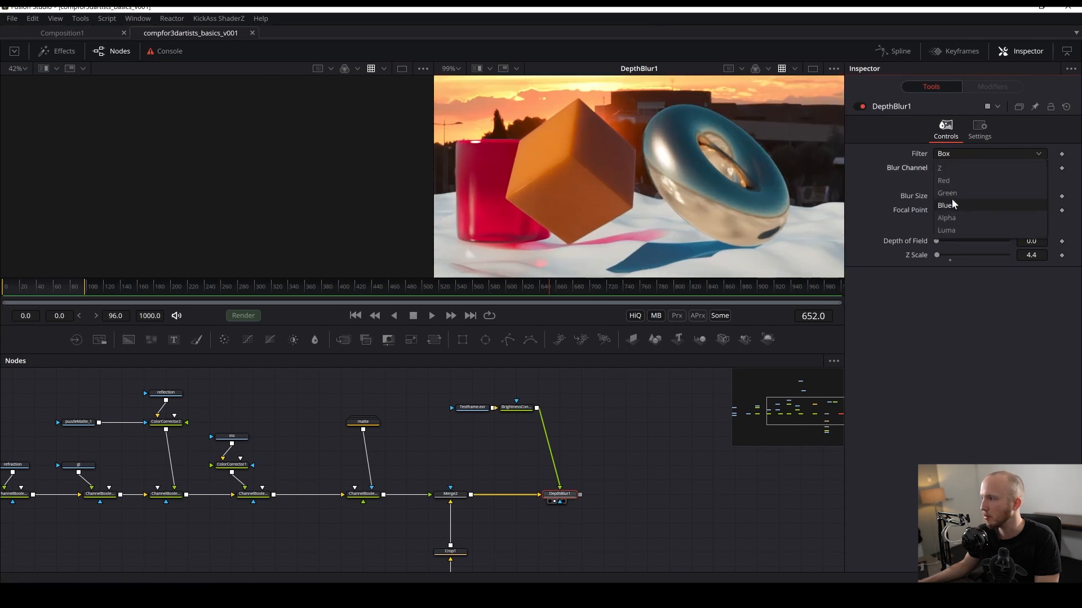
click(878, 163)
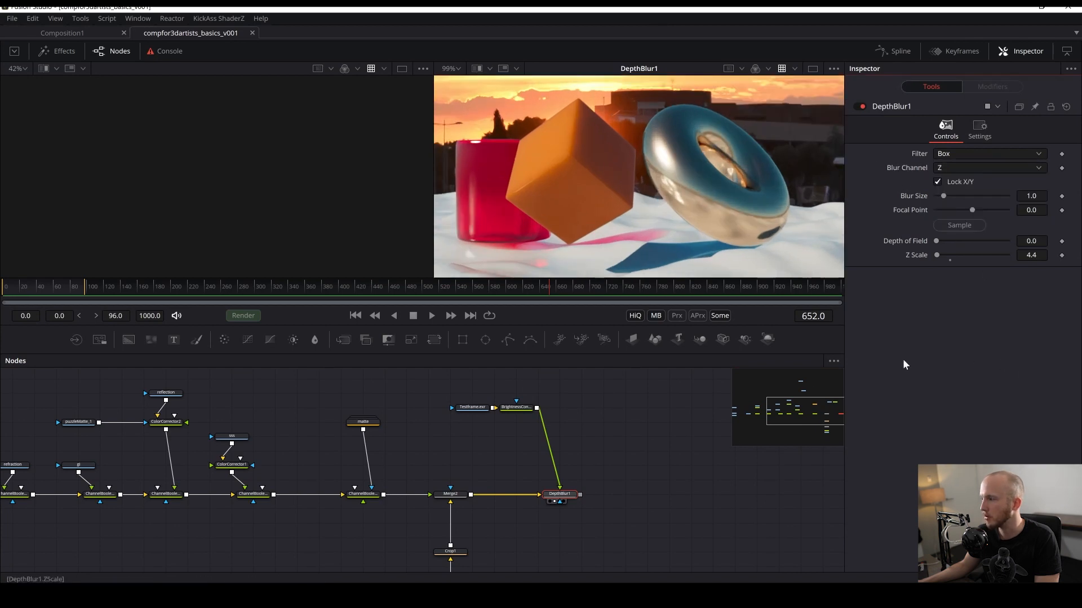
drag(629, 458, 624, 444)
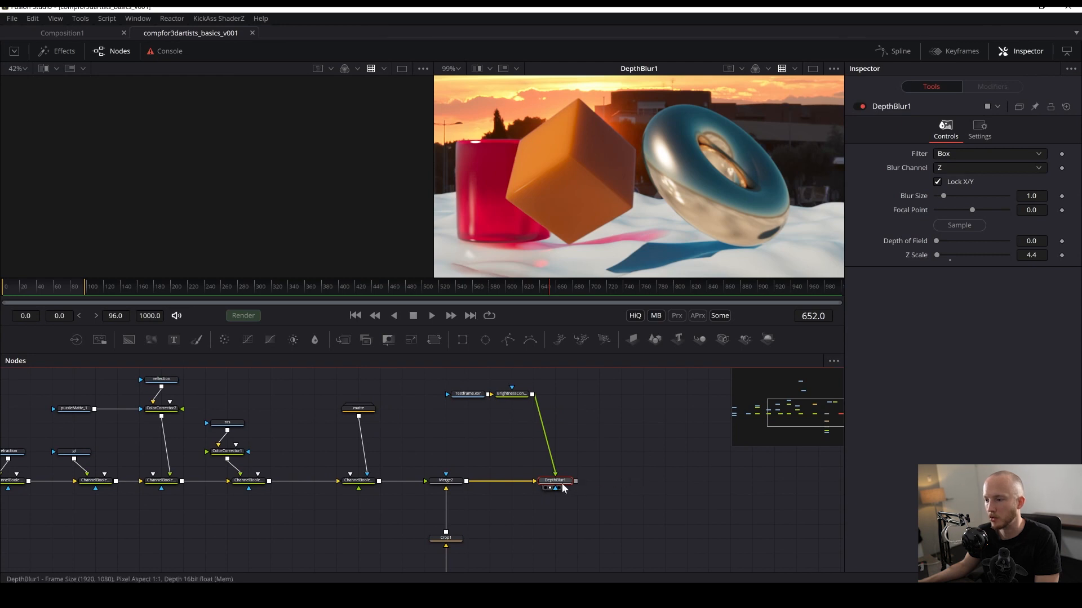
- Pull the Depth Blur node out of the main chain and save the composition
shift+drag(563, 483, 606, 469)
key(ctrl+s)
- Insert a Channel Booleans node after Merge2 in the main chain
click(446, 481)
key(2)
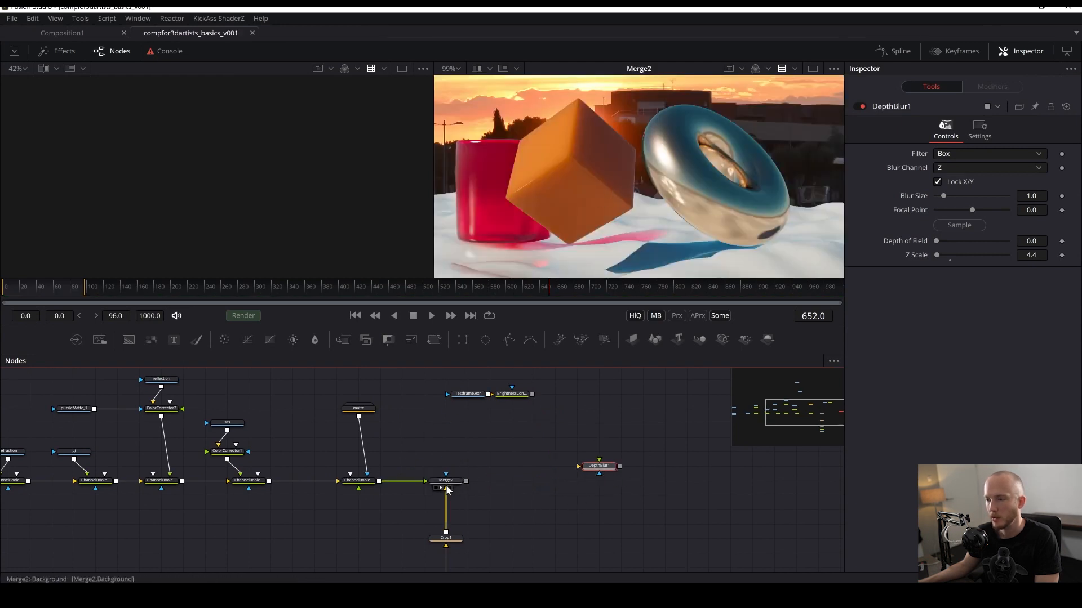
key(shift+space)
text(dept)
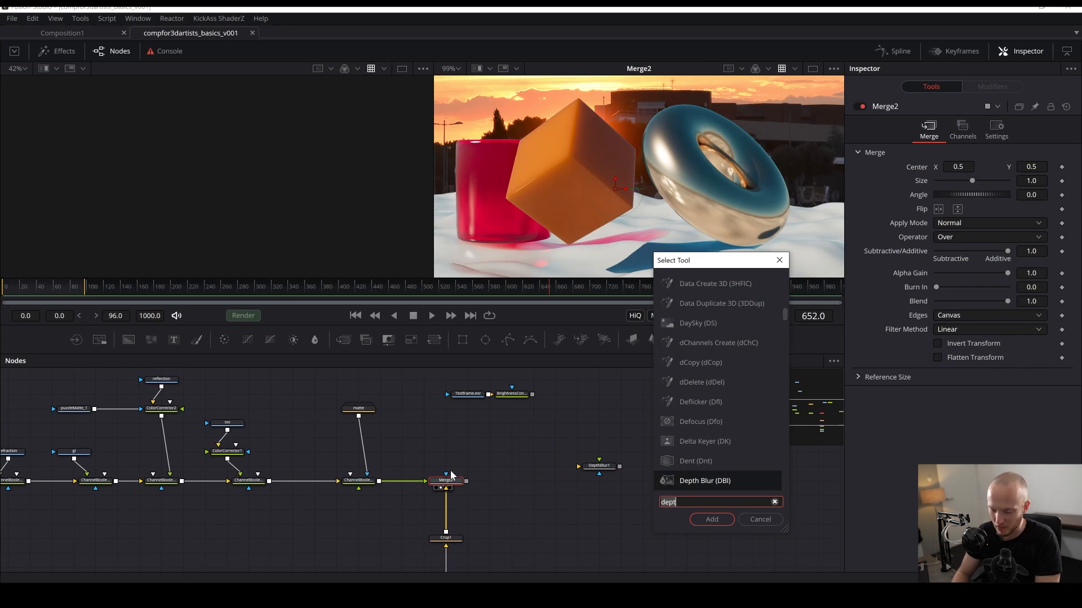
key(BackSpace)
key(BackSpace)
key(BackSpace)
key(BackSpace)
text(boo)
key(Down)
key(Return)
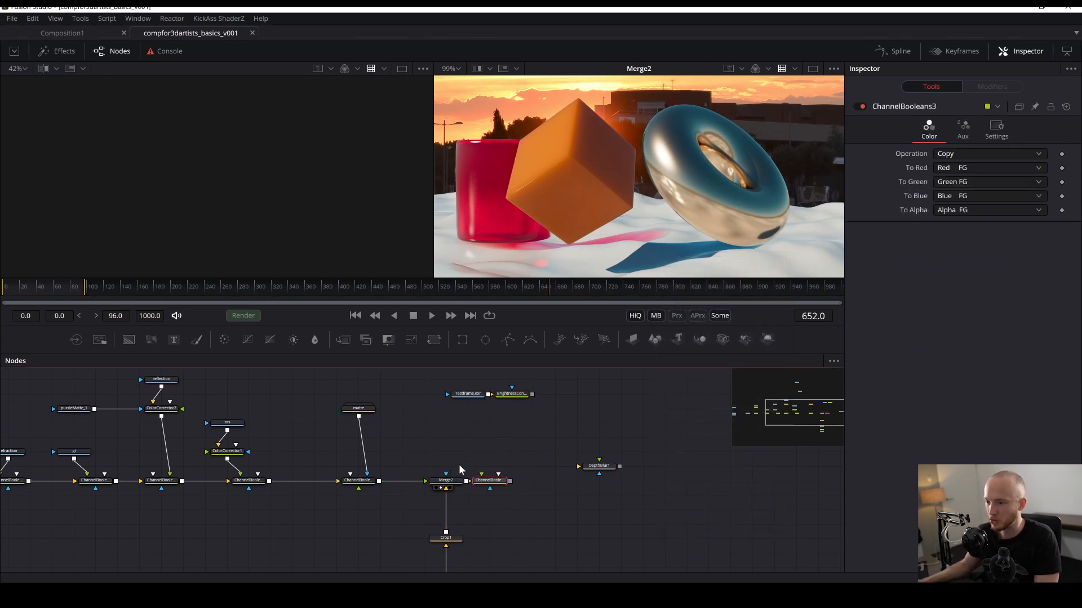
drag(488, 481, 533, 482)
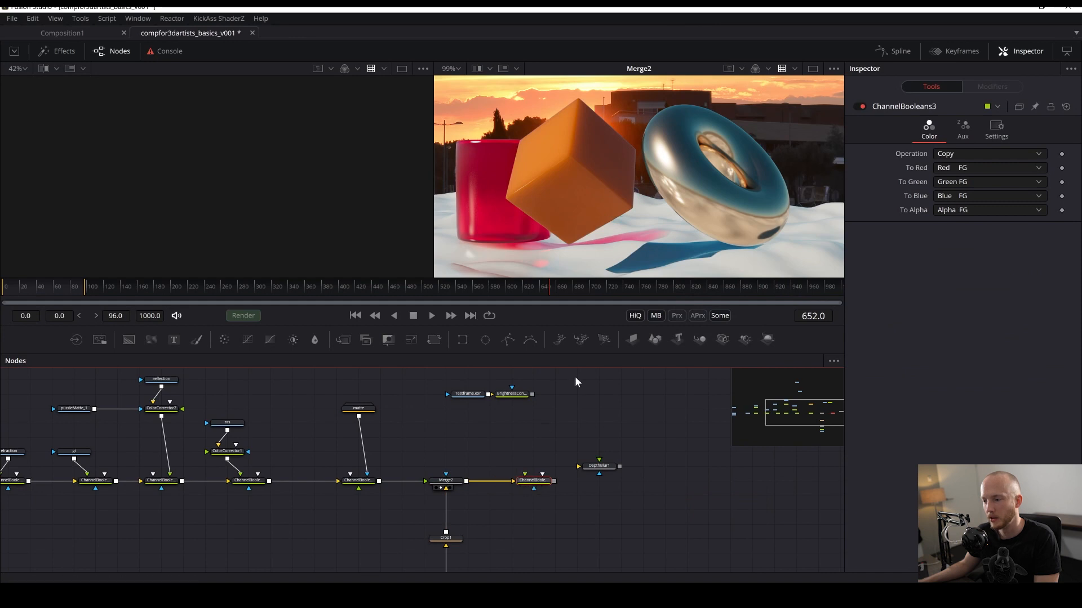
- Connect the graded depth output to the Channel Booleans node, view its result and save
drag(531, 394, 530, 485)
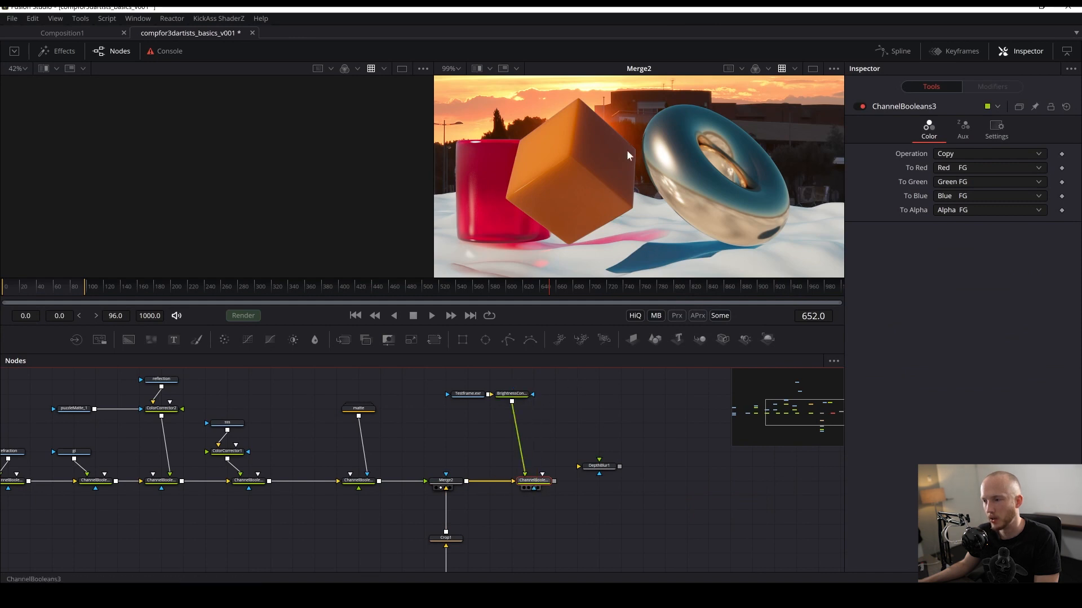
key(2)
key(ctrl+s)
- Keep the Channel Booleans operation on Copy and set To Red, To Green and To Blue to Do Nothing, then save
click(940, 154)
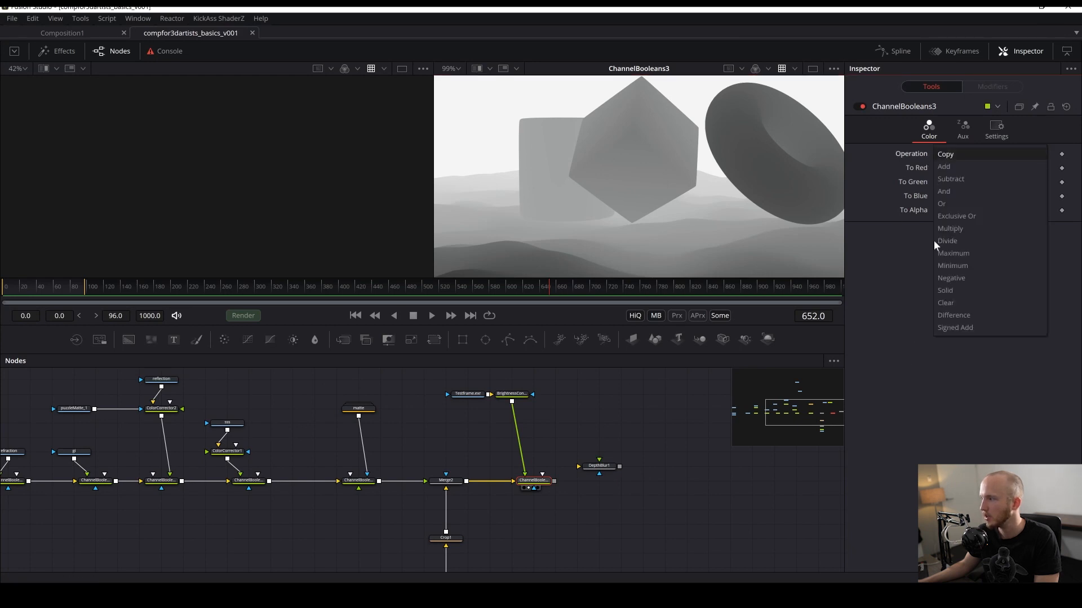
click(945, 154)
click(958, 168)
click(961, 220)
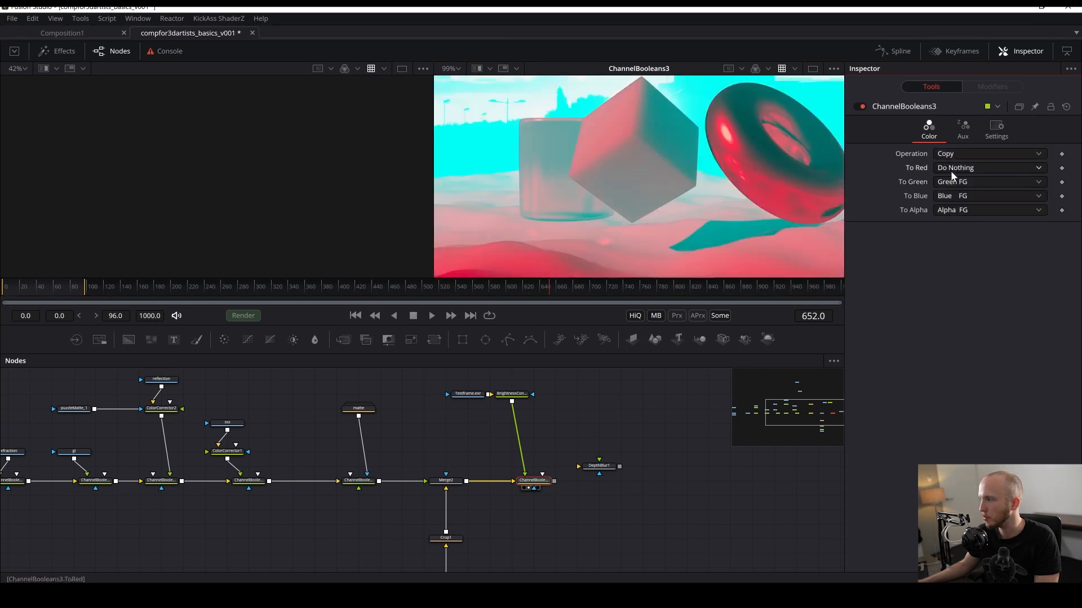
click(949, 181)
click(958, 220)
click(958, 196)
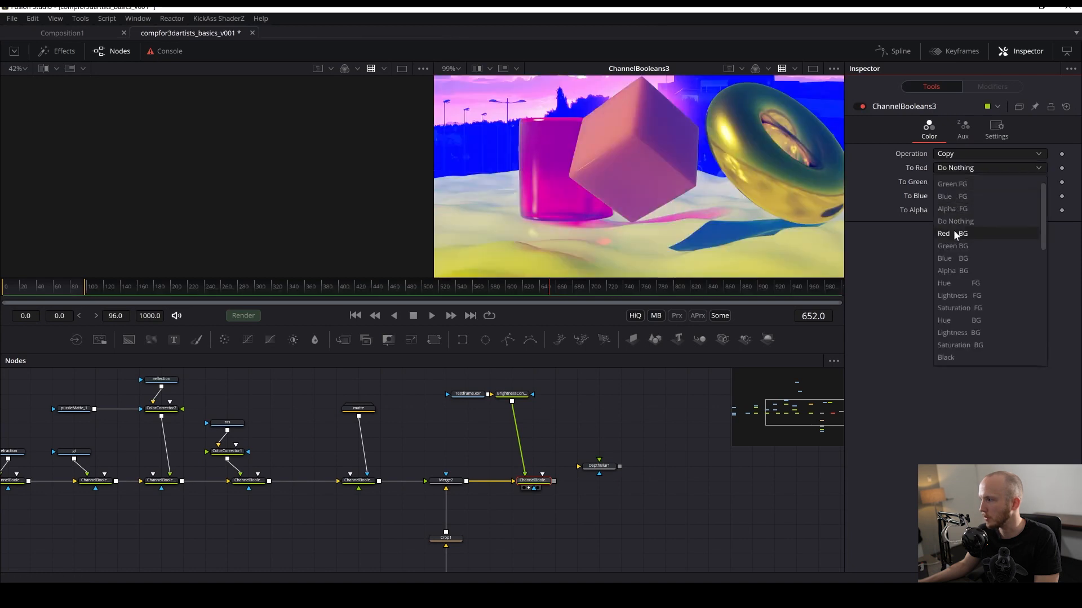
click(958, 220)
key(ctrl+f)
key(ctrl+s)
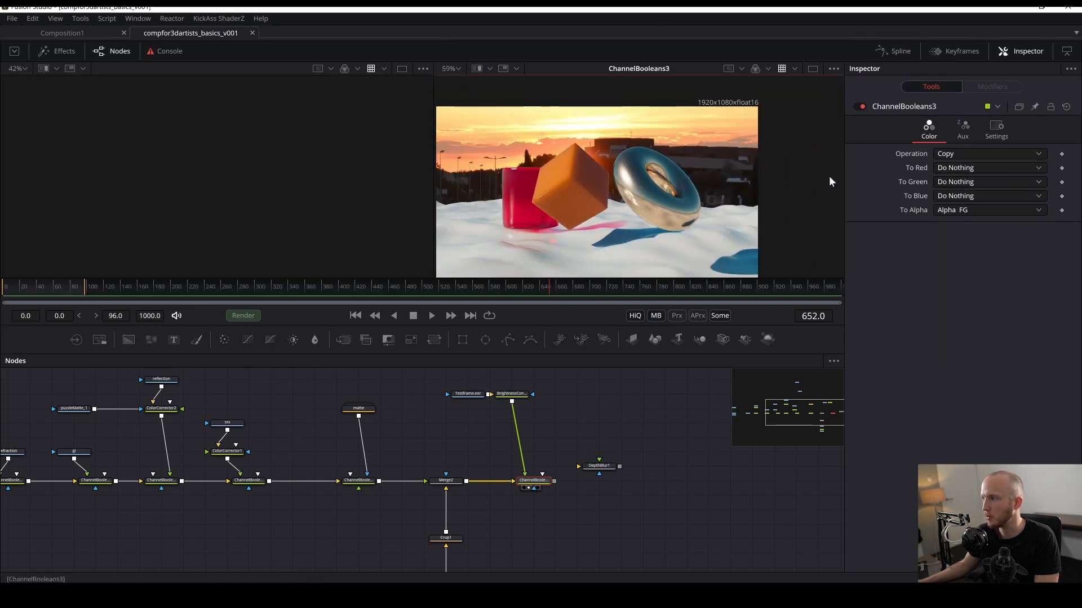
- Display the graded depth pass in the viewer and move the Depth Blur node aside
click(574, 438)
scroll(575, 438, down, 2)
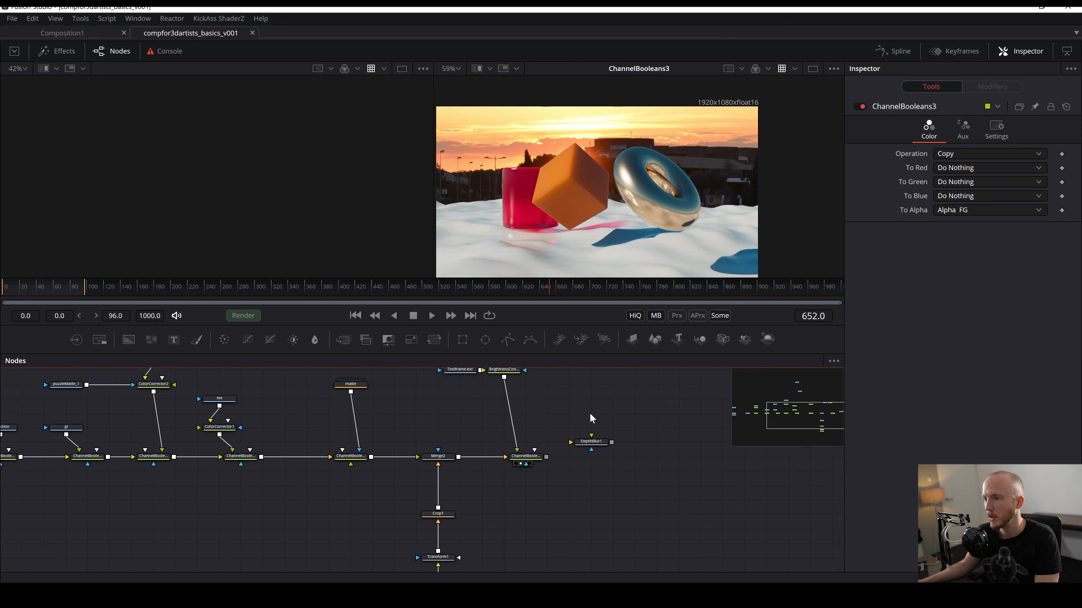
drag(574, 418, 539, 462)
drag(465, 415, 558, 253)
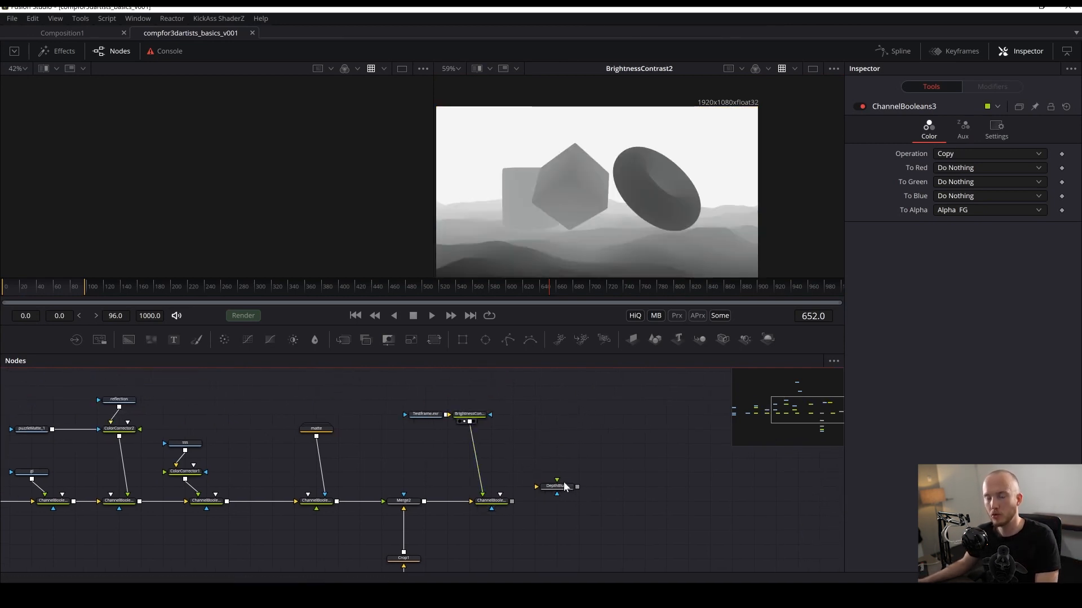
drag(556, 445, 607, 452)
click(540, 507)
scroll(538, 501, down, 1)
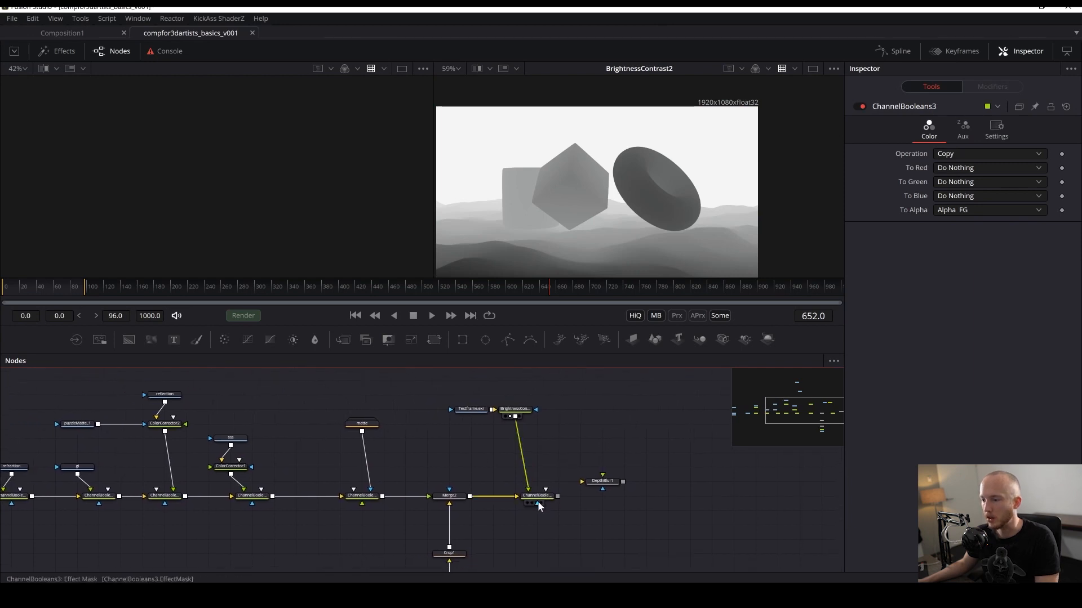
- Enable extra channels on the Channel Booleans node, set To Z Buffer to Lightness FG, and save
click(964, 128)
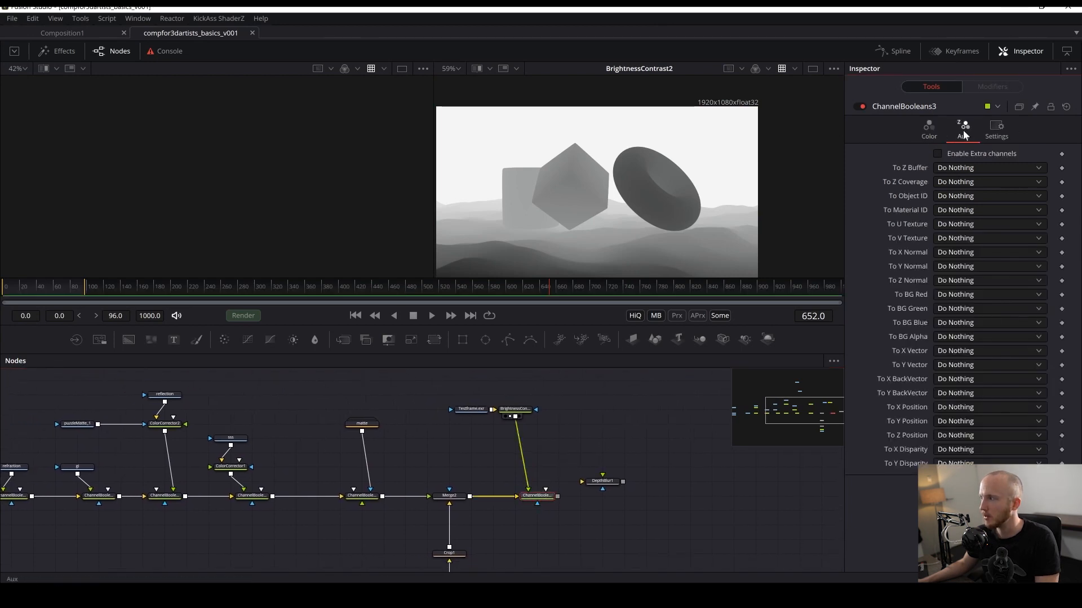
click(543, 497)
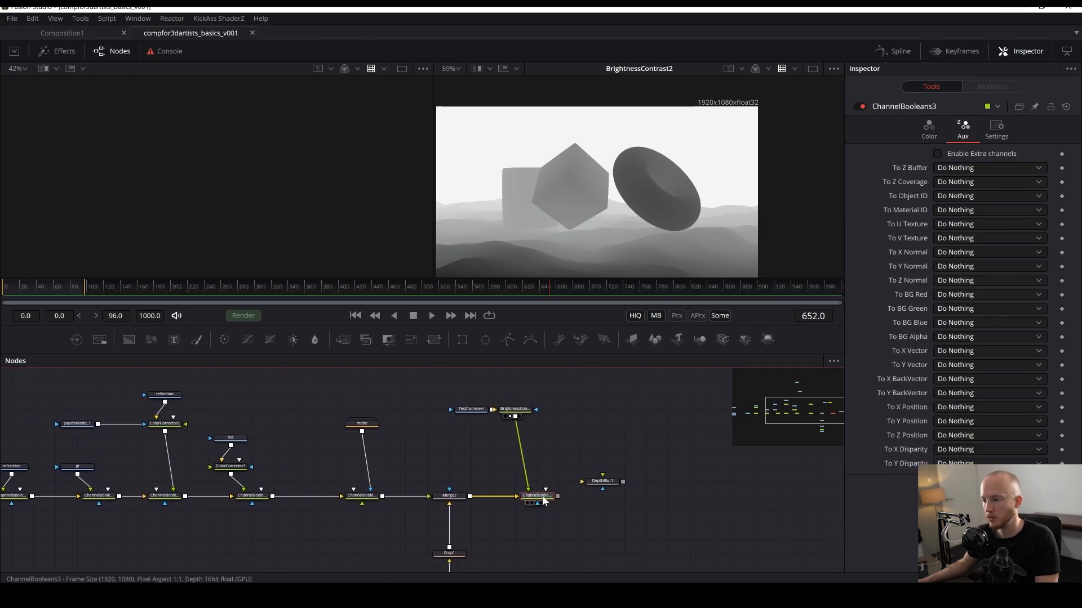
click(936, 153)
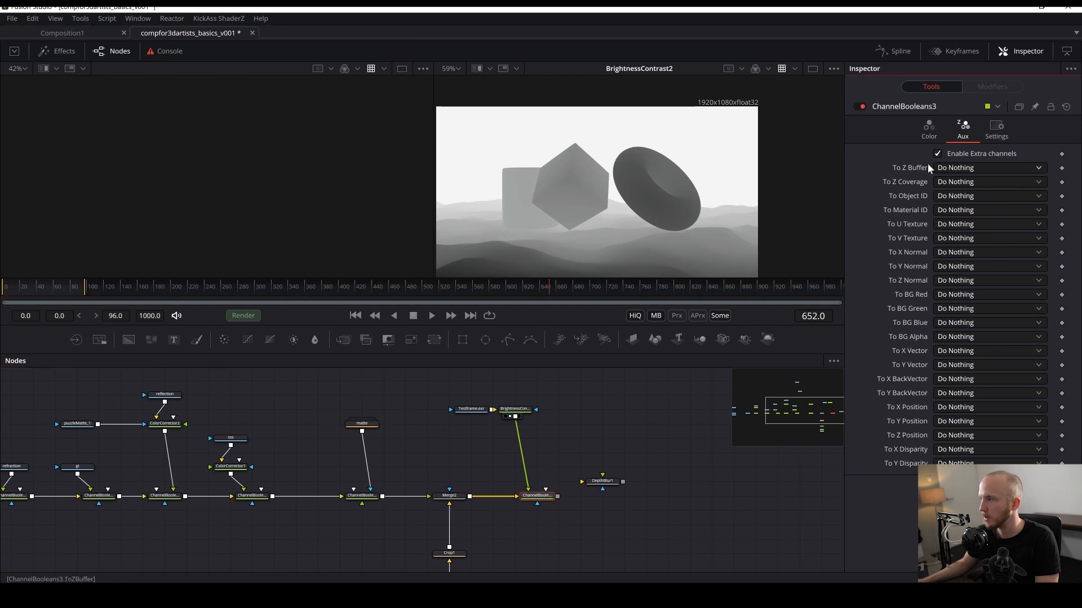
click(944, 169)
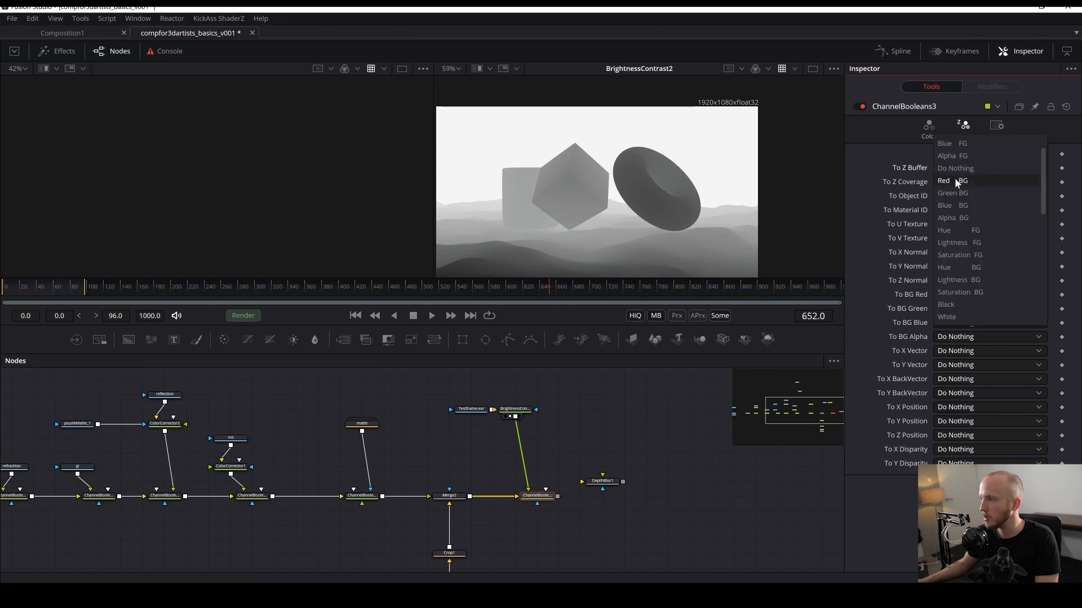
click(592, 438)
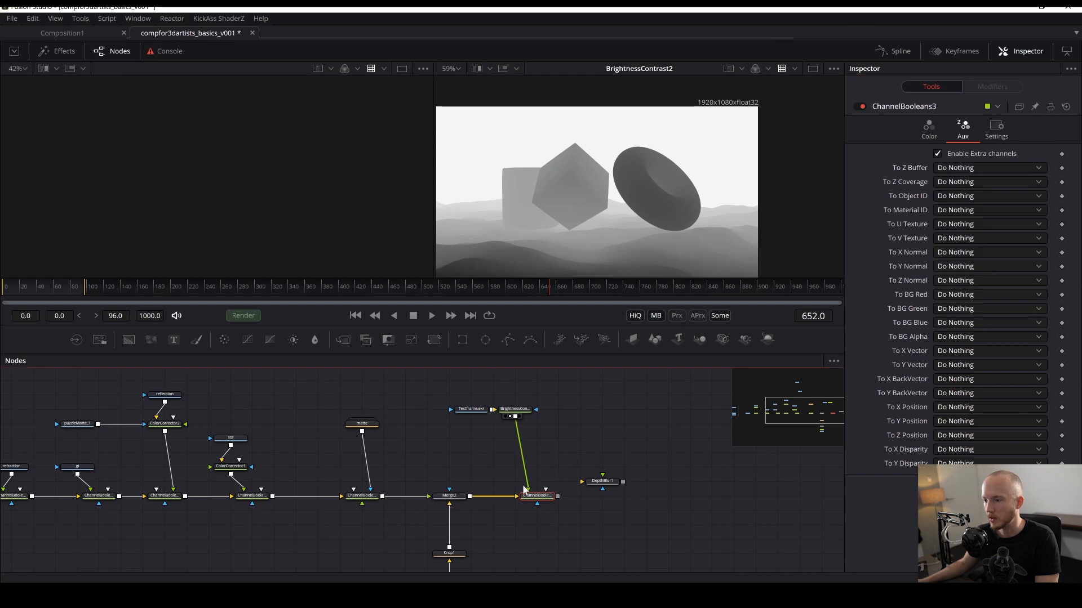
click(962, 167)
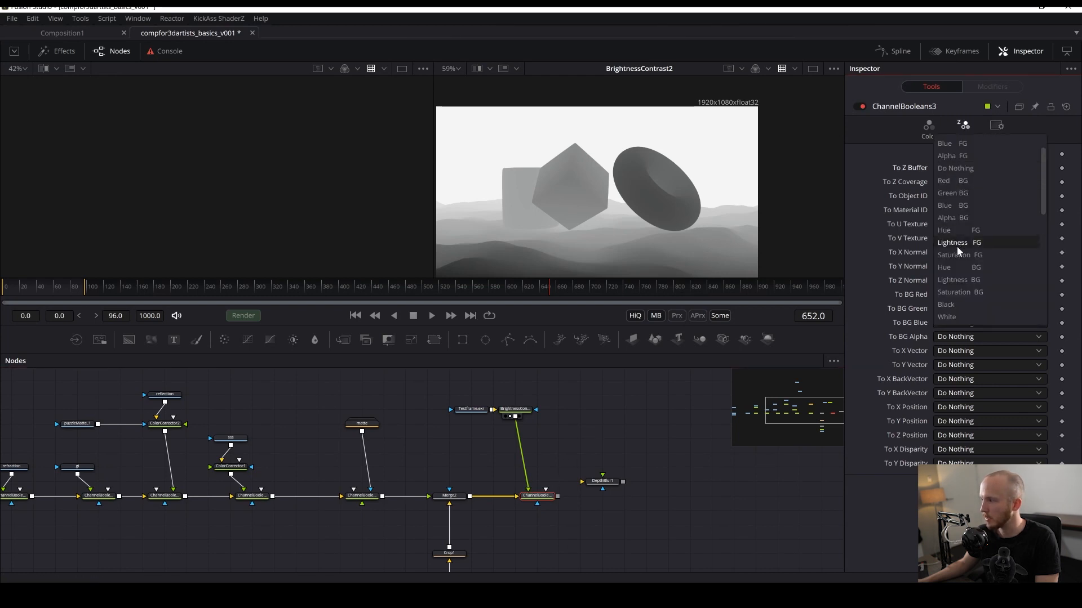
click(956, 245)
scroll(565, 428, down, 2)
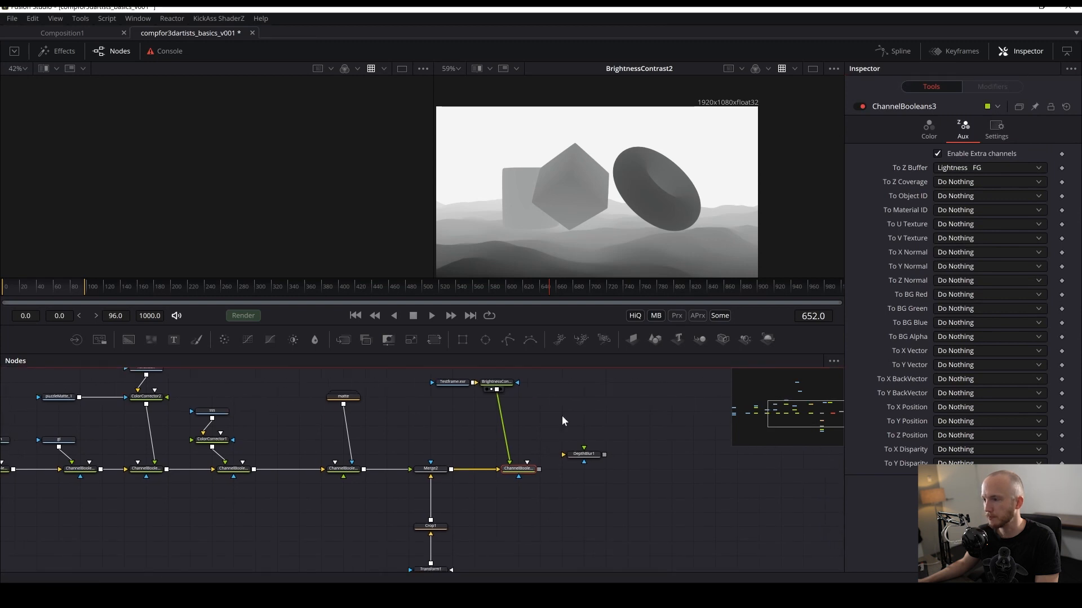
key(ctrl+s)
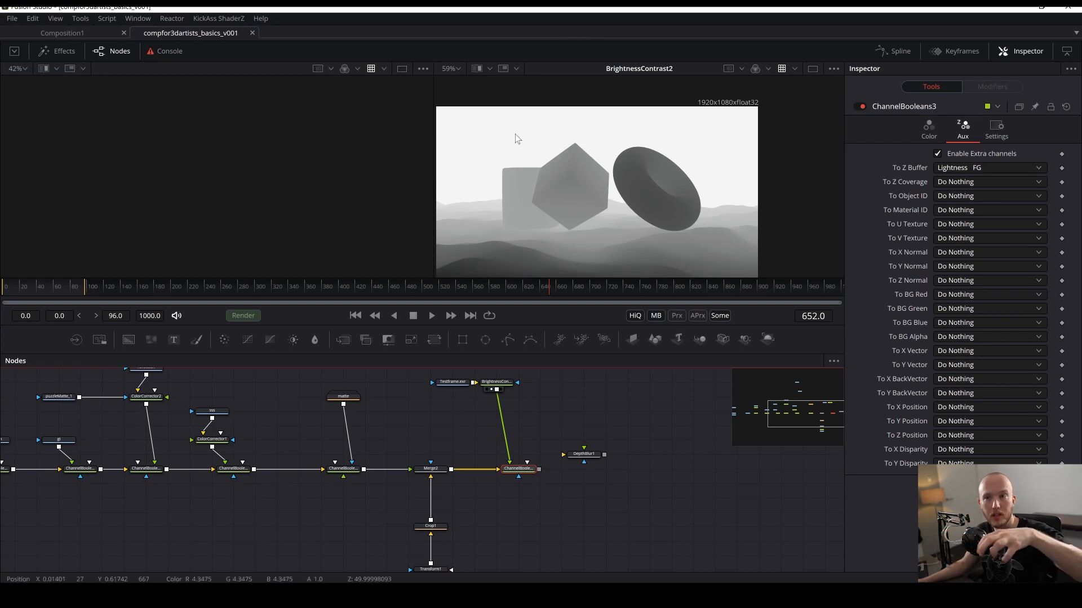
- Switch the viewer to the Z channel and inspect the depth values
click(767, 68)
click(755, 157)
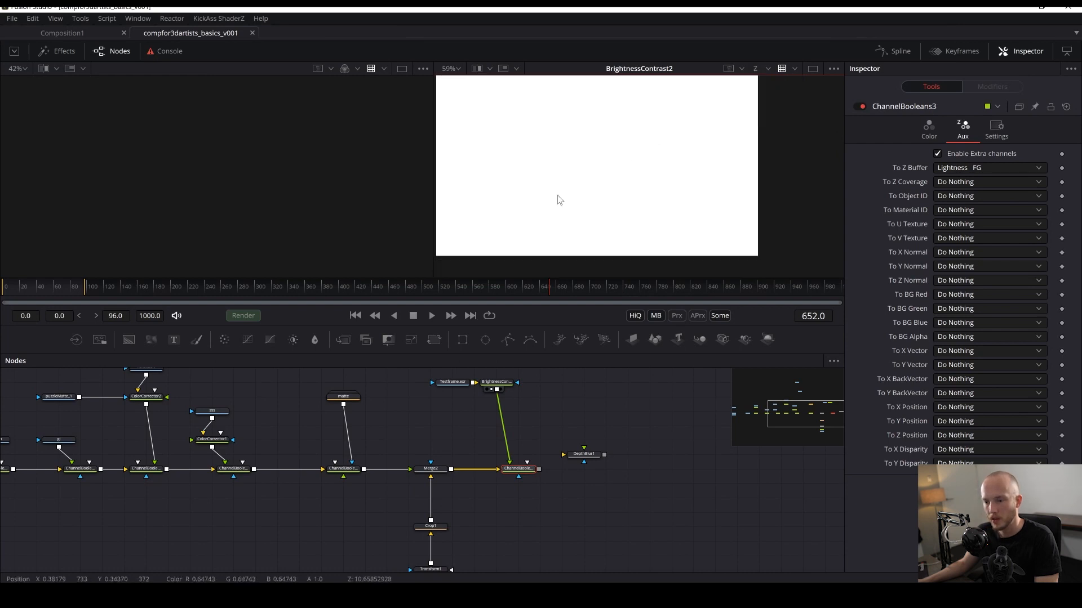
drag(504, 187, 510, 151)
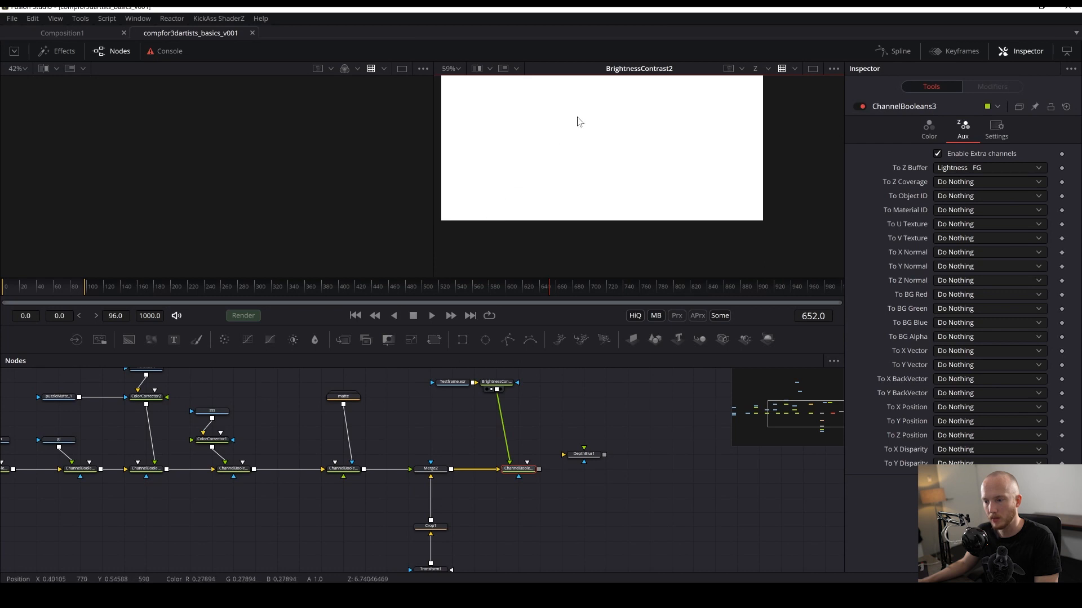
drag(600, 107, 560, 173)
drag(551, 234, 563, 208)
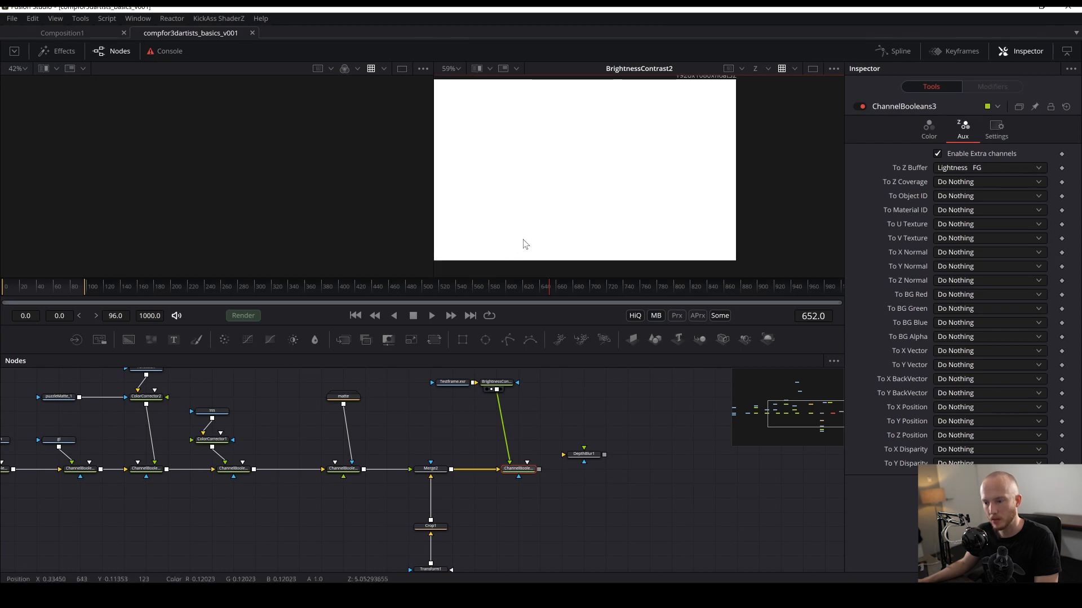
- Try setting the Channel Booleans operation to Add and save
click(929, 130)
click(952, 154)
click(945, 167)
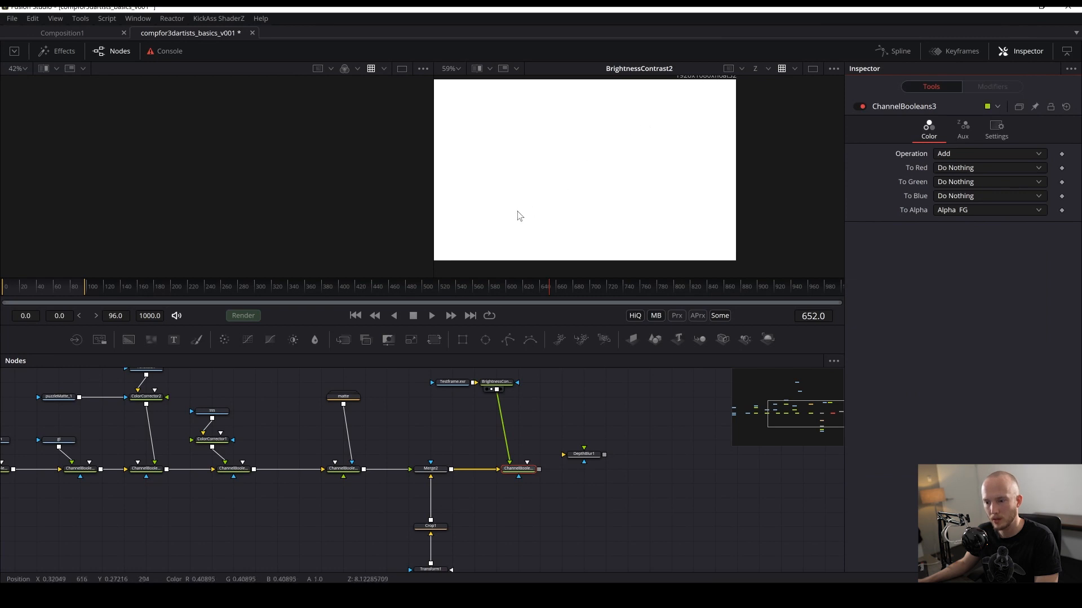
key(ctrl+s)
- Switch the viewer back to color and review the Channel Booleans result and its aux channel settings
click(963, 129)
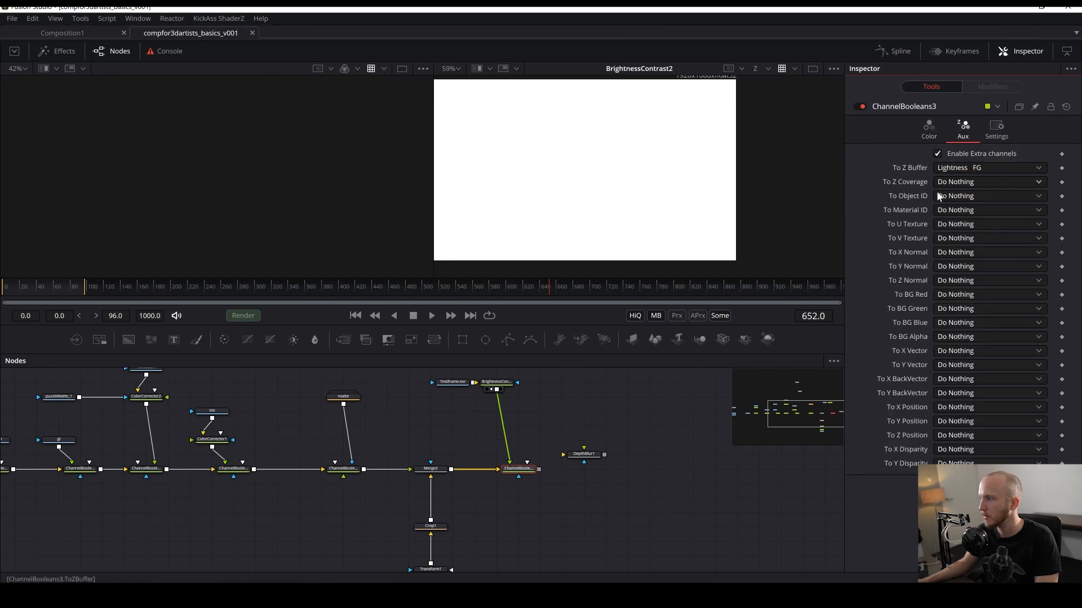
click(928, 128)
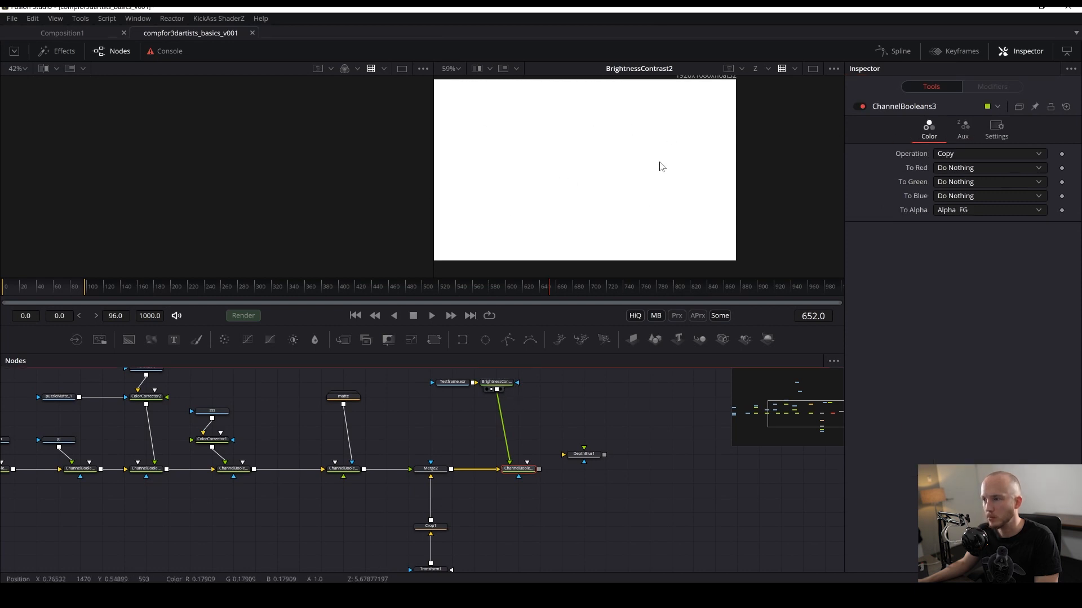
click(756, 69)
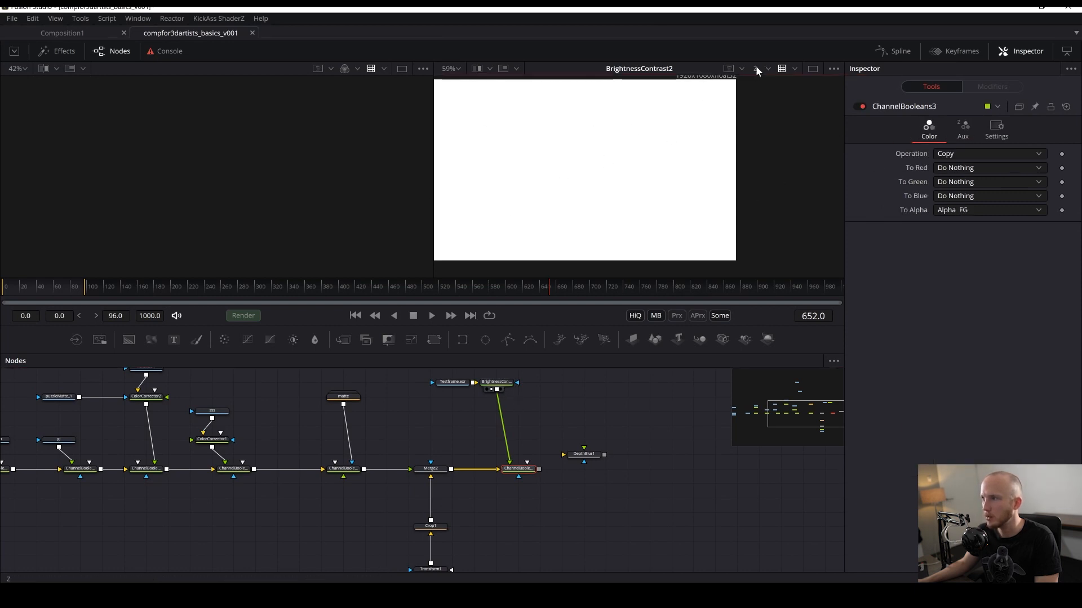
key(2)
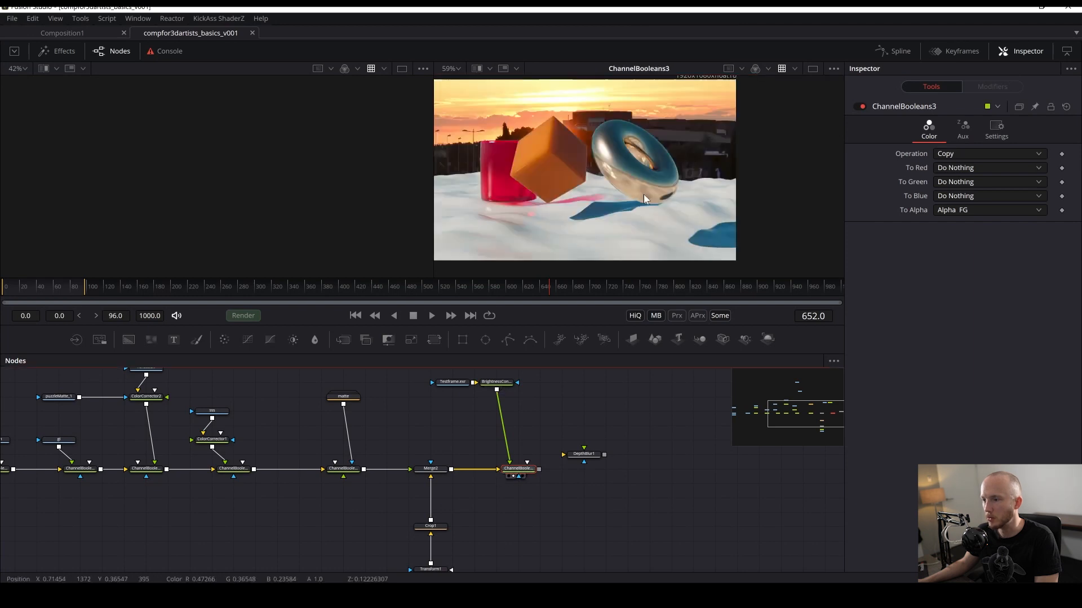
click(963, 129)
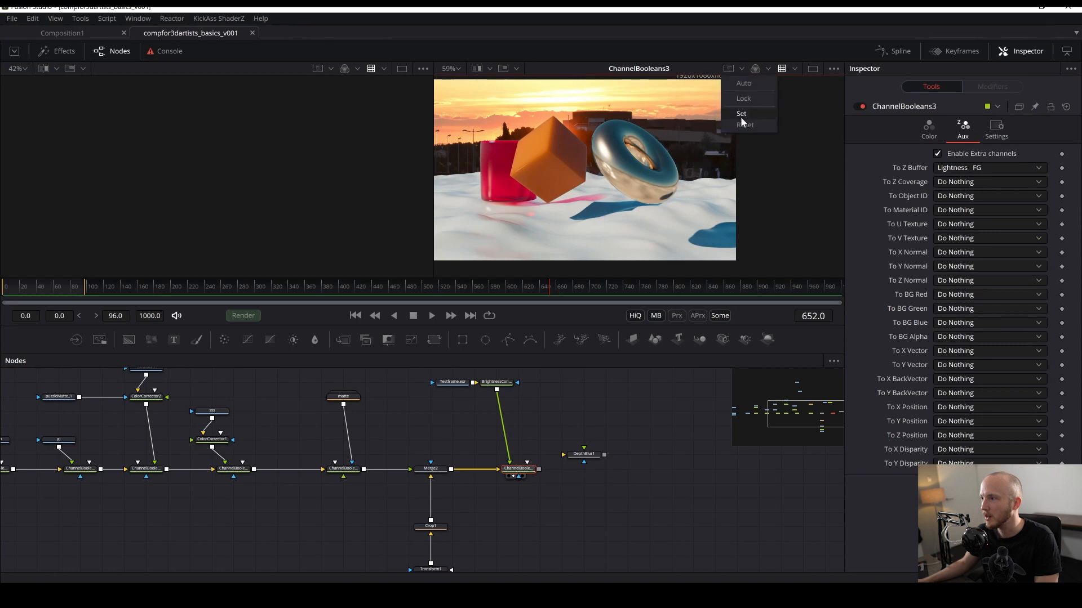
- Switch the viewer to the Z channel and inspect the Brightness Contrast and Channel Booleans depth outputs
click(768, 68)
click(768, 153)
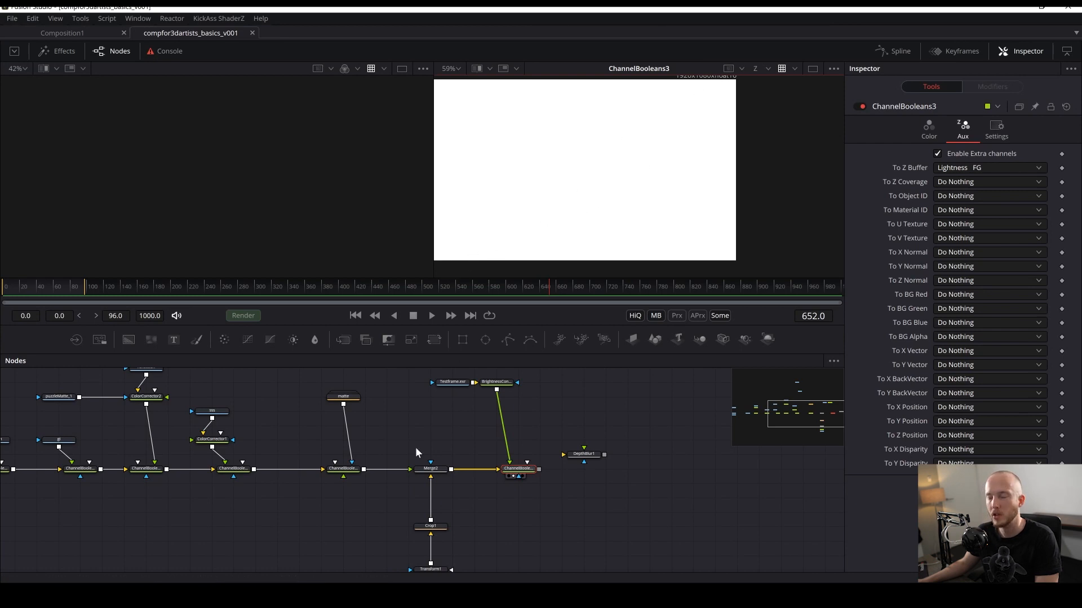
click(497, 388)
drag(504, 436, 486, 420)
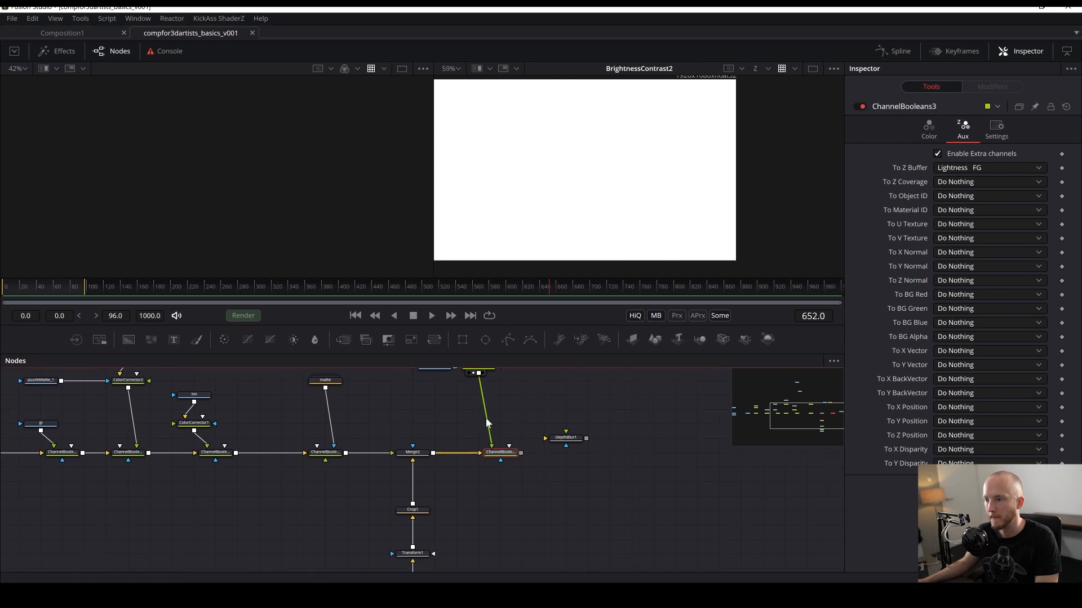
click(500, 460)
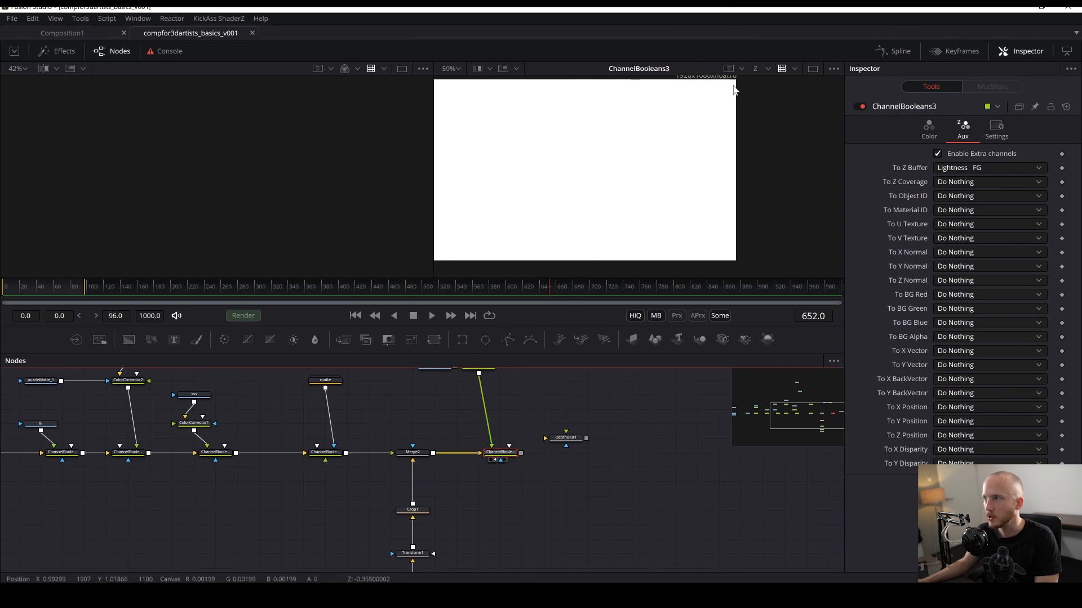
- Connect the Depth Blur node to the Channel Booleans output, view it, and save
drag(549, 438, 588, 456)
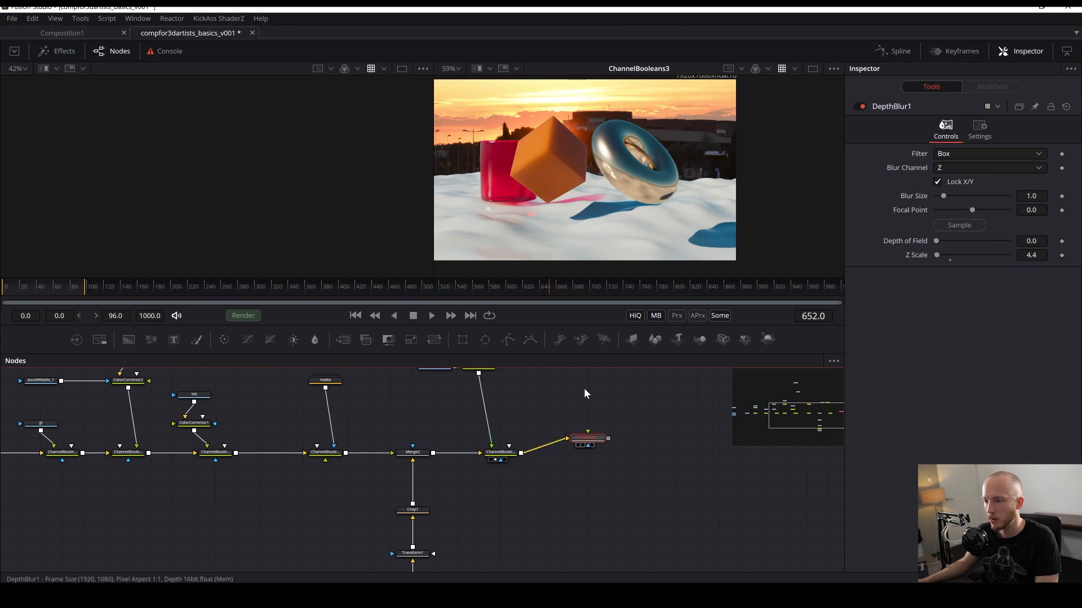
drag(584, 389, 626, 214)
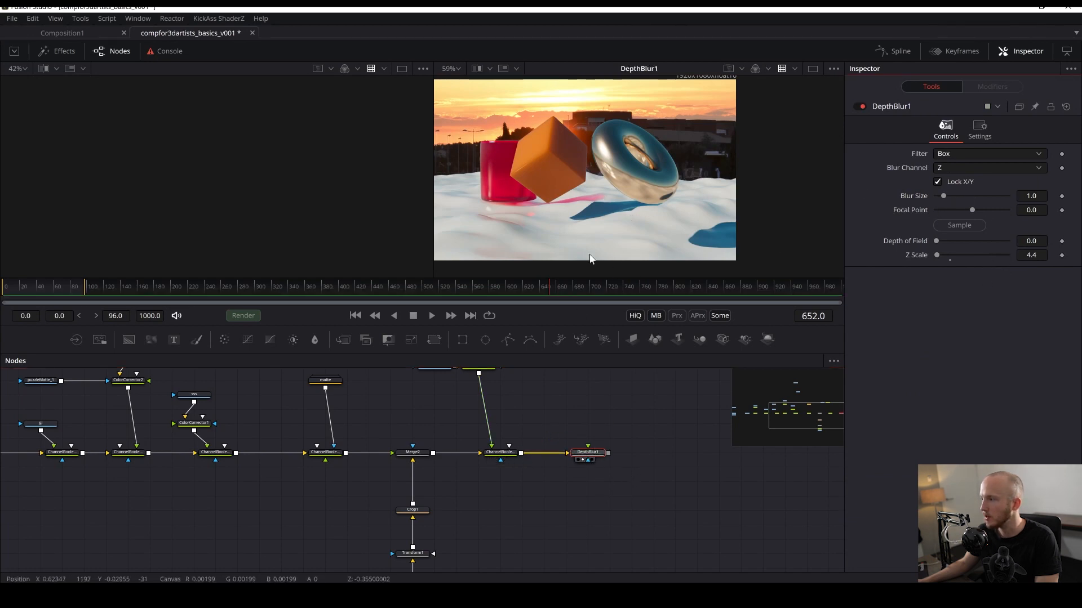
scroll(508, 205, up, 2)
key(ctrl+s)
- Set the Depth Blur's Blur Size to 10 and sample its focal point from the image, saving each change
drag(942, 196, 1008, 196)
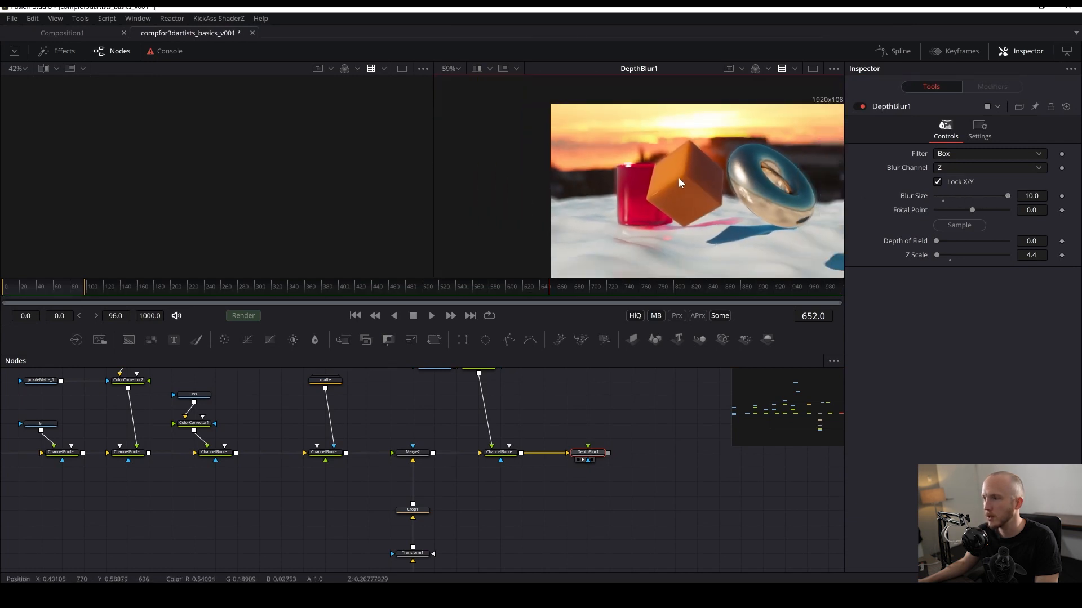
key(ctrl+s)
scroll(670, 177, up, 2)
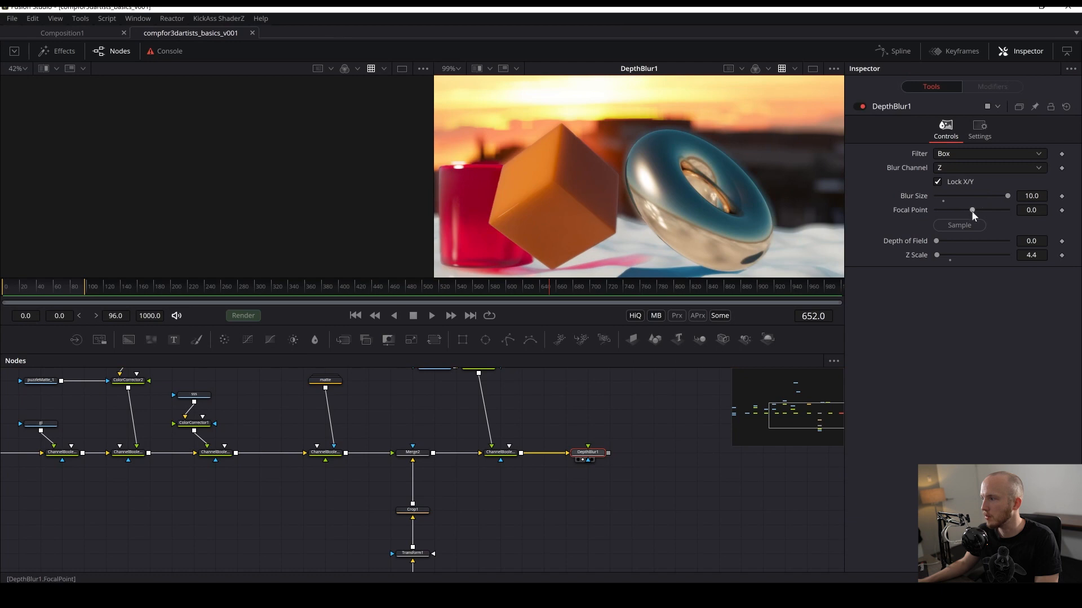
drag(971, 211, 656, 199)
key(ctrl+s)
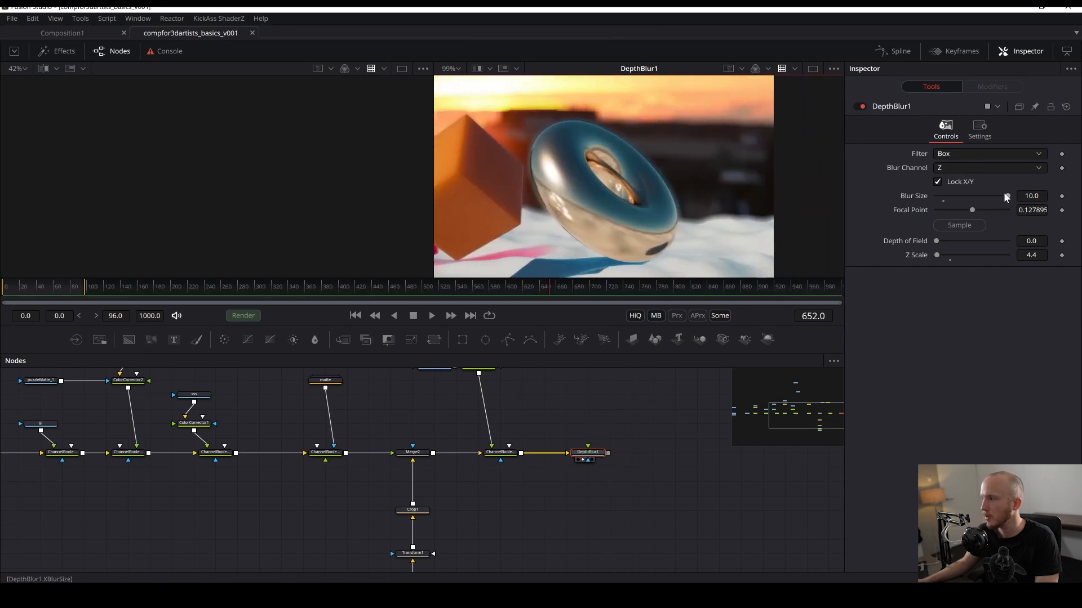
- Set the Depth Blur filter to Super Soften and resample the focal point on the cube, then save
click(965, 153)
click(957, 179)
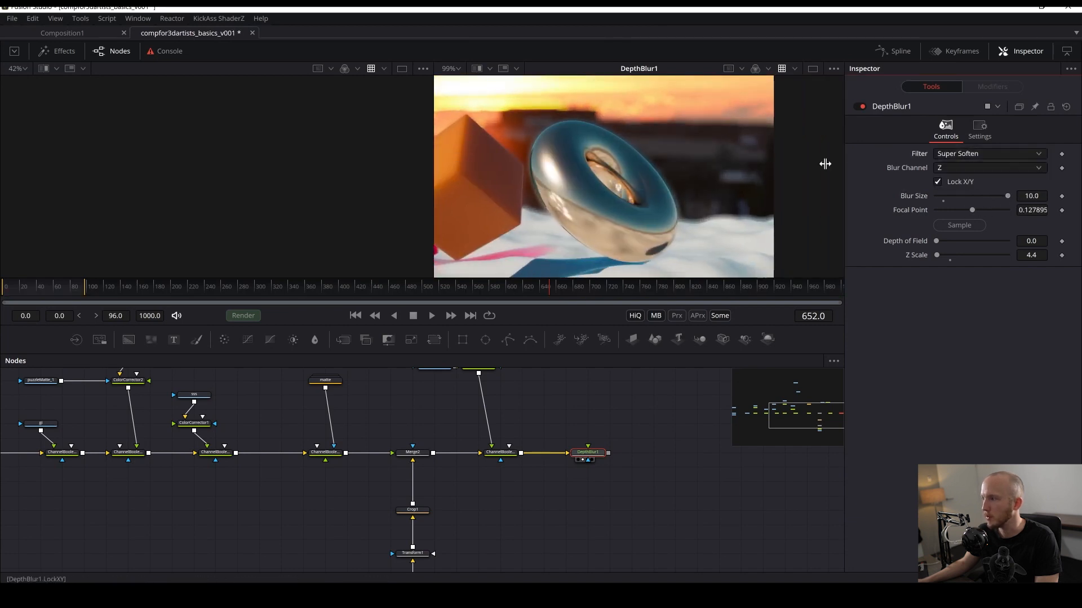
drag(559, 129, 722, 128)
drag(959, 225, 550, 246)
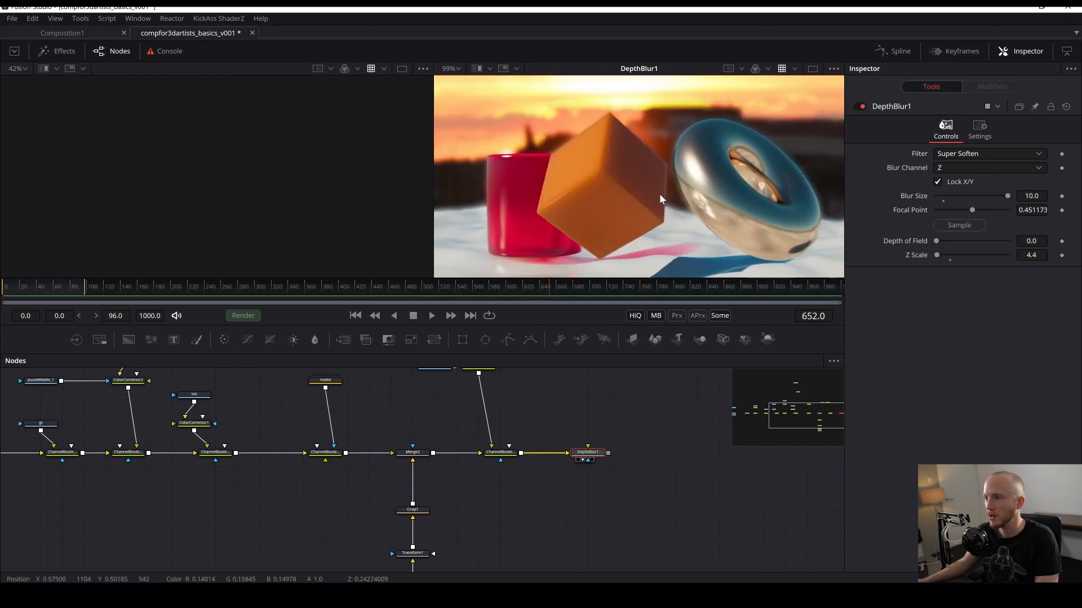
scroll(728, 188, up, 4)
key(ctrl+s)
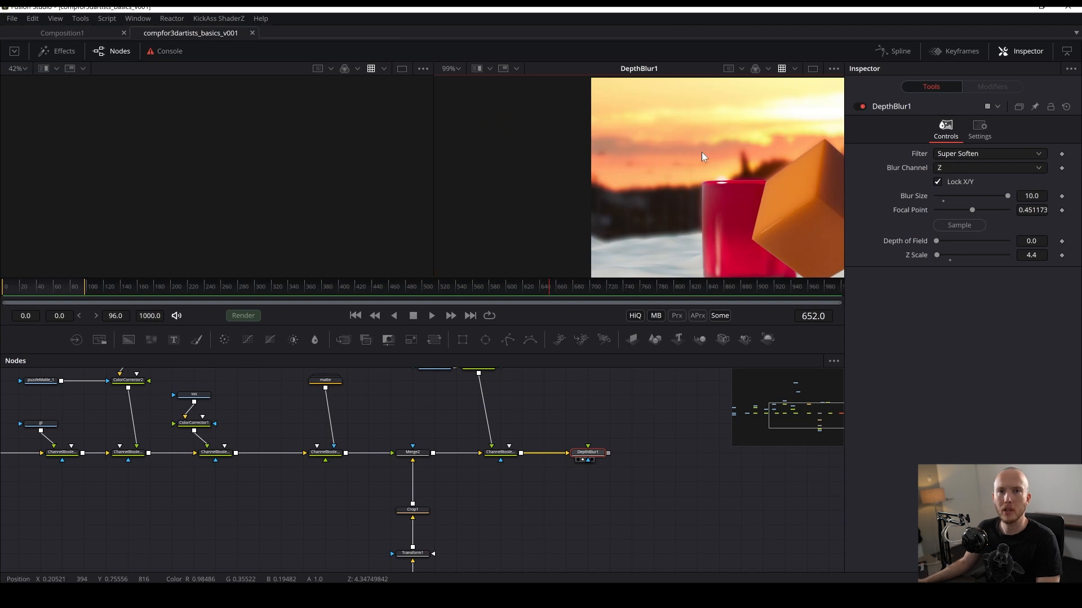
- Inspect the depth-of-field result across the image in the viewer
drag(621, 486, 563, 461)
click(516, 464)
scroll(711, 168, down, 4)
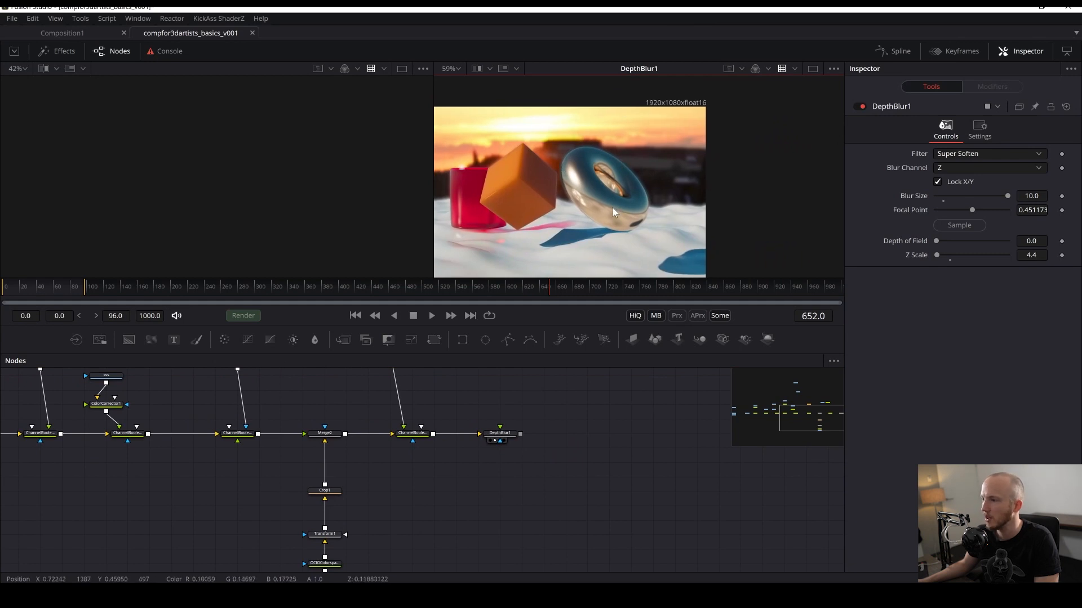
scroll(620, 163, up, 4)
drag(541, 189, 608, 194)
drag(741, 157, 657, 295)
drag(701, 243, 653, 170)
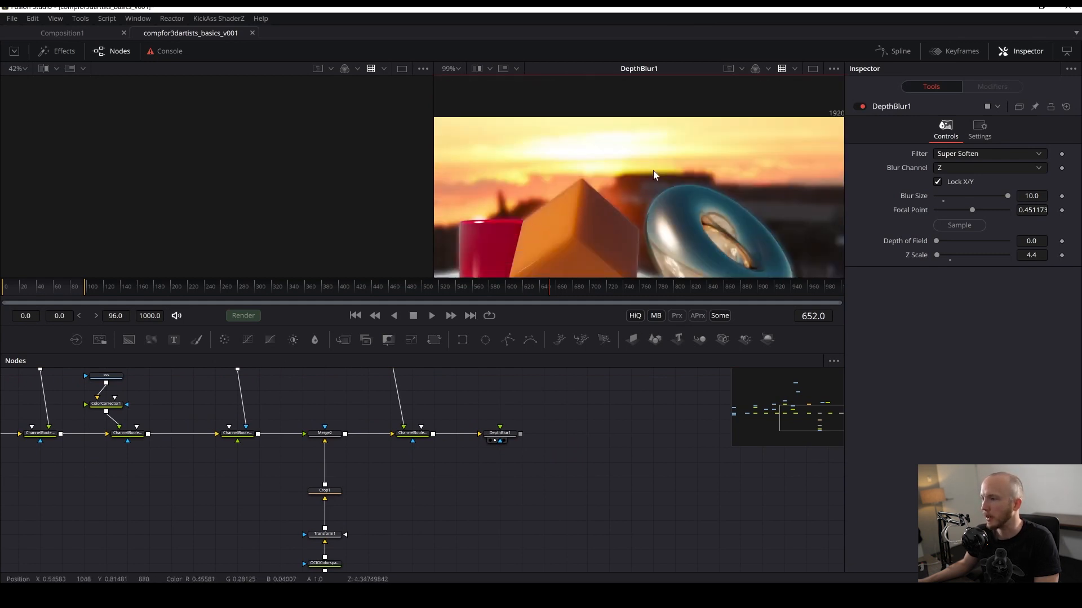
- Try a Blur Size of 55 and resampling the Depth Blur focal point with Z as blur channel
click(501, 437)
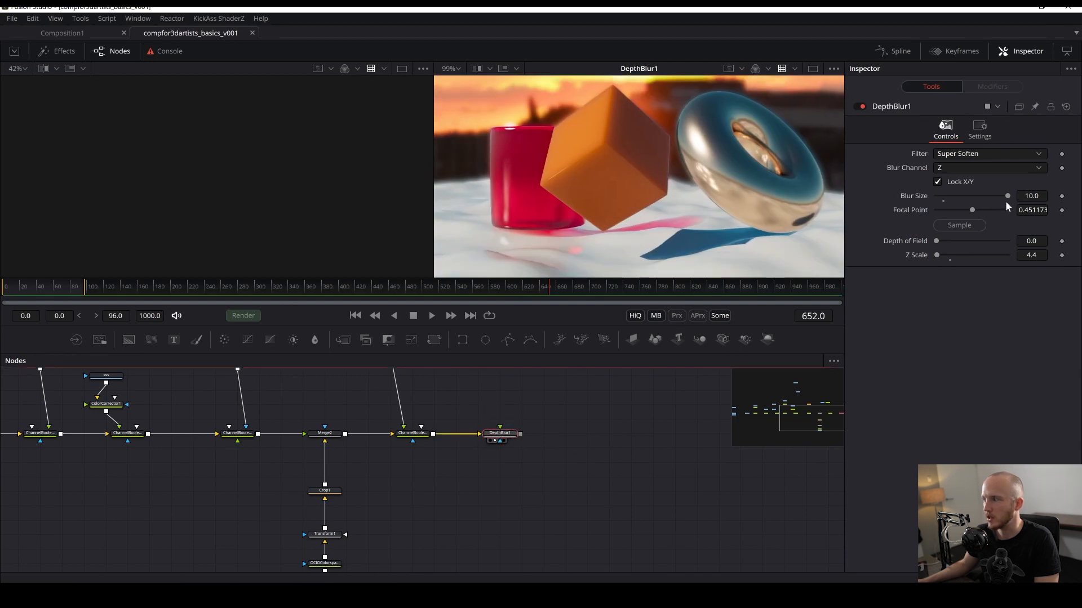
click(961, 166)
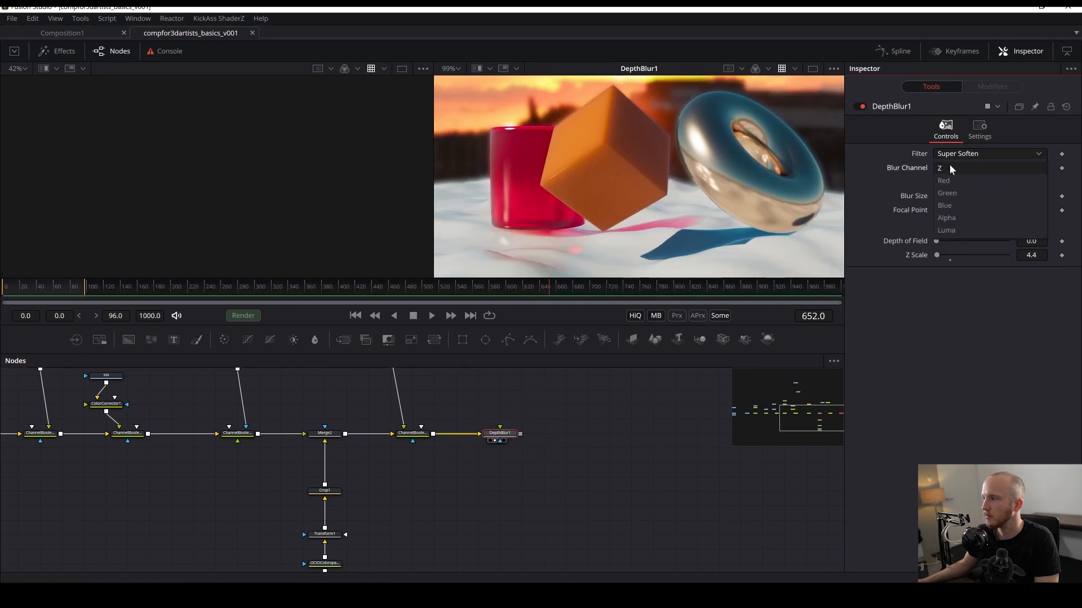
click(948, 167)
drag(949, 227, 565, 135)
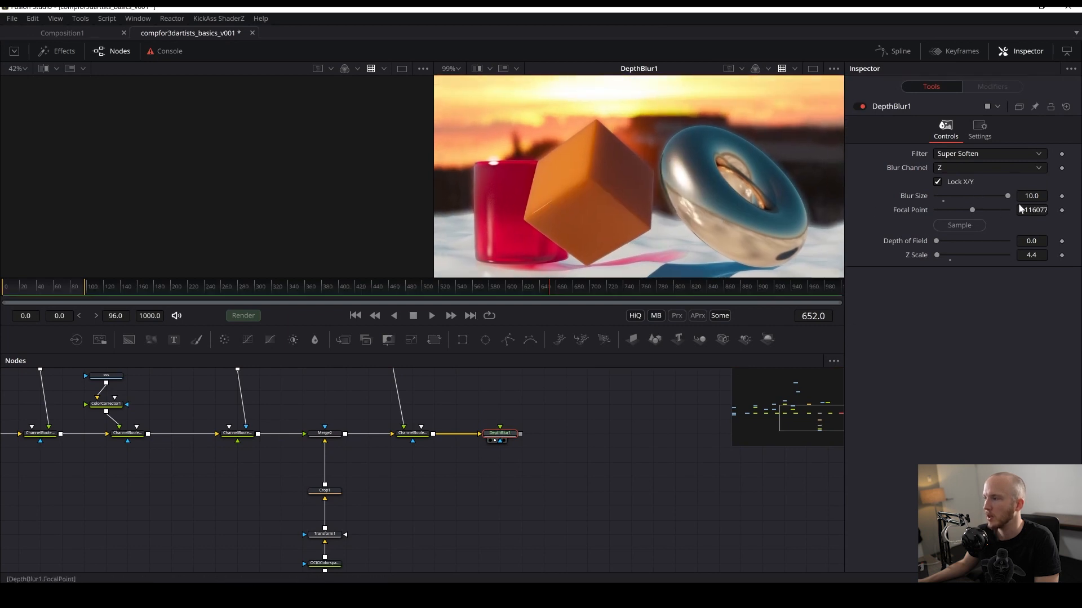
click(1030, 196)
text(55)
key(Return)
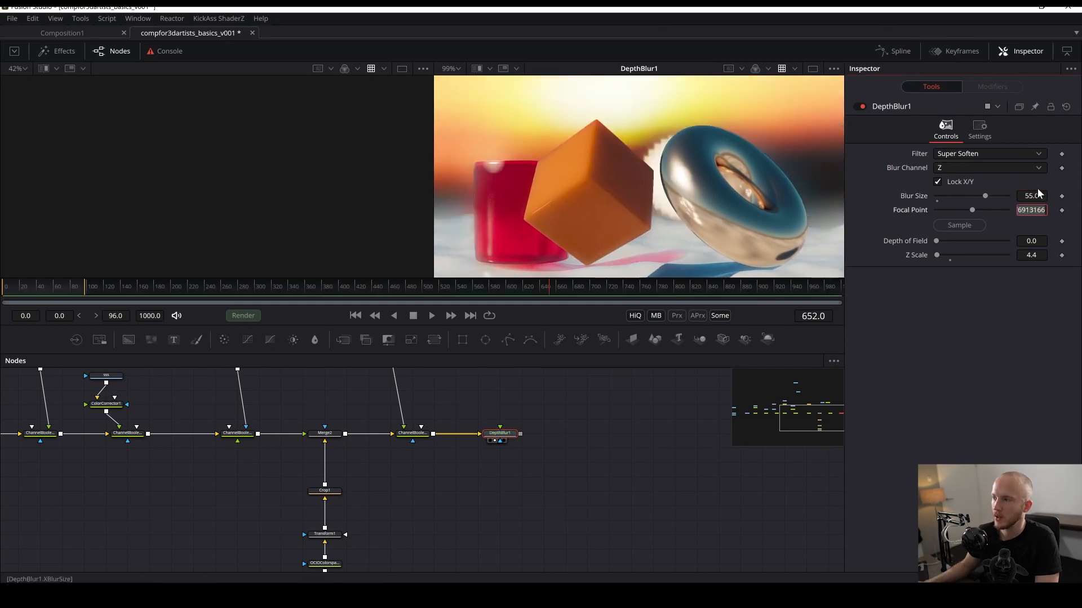
drag(975, 224, 691, 194)
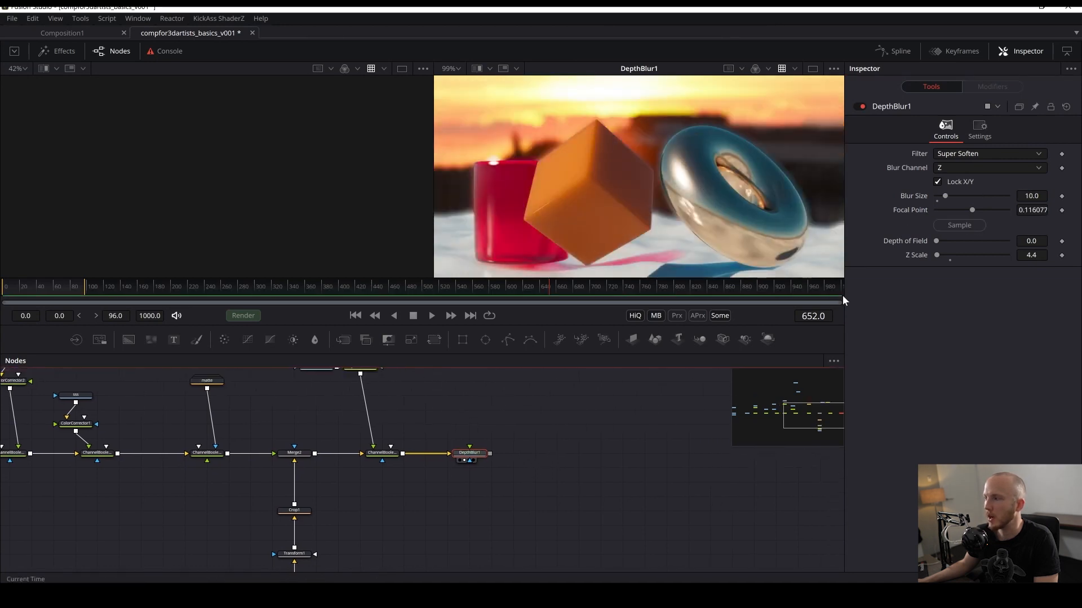
key(ctrl+s)
click(439, 504)
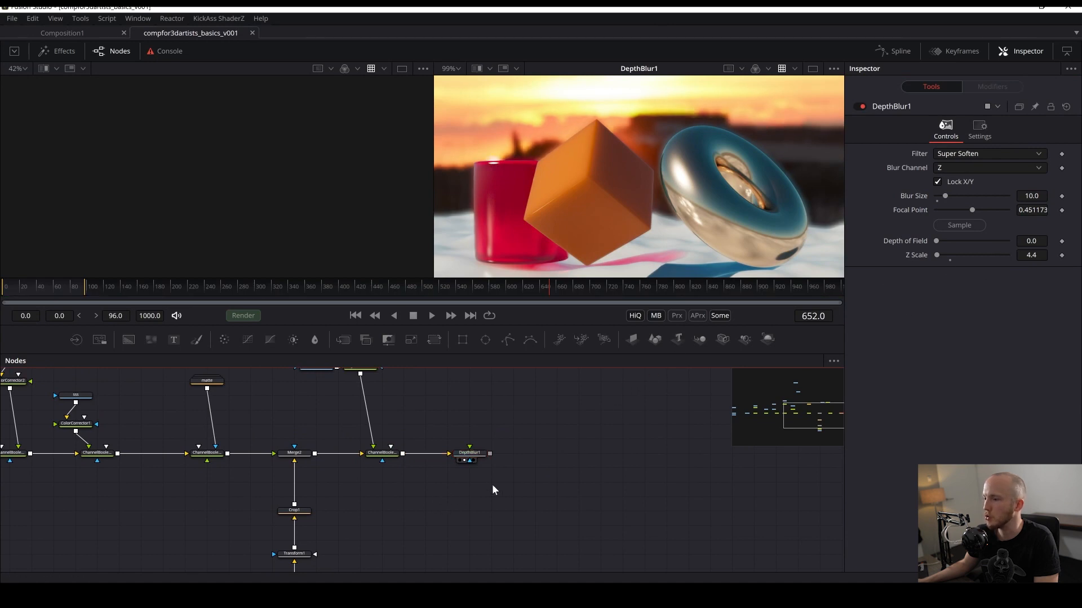
- Set the Depth Blur's Z Scale to 2
click(1036, 255)
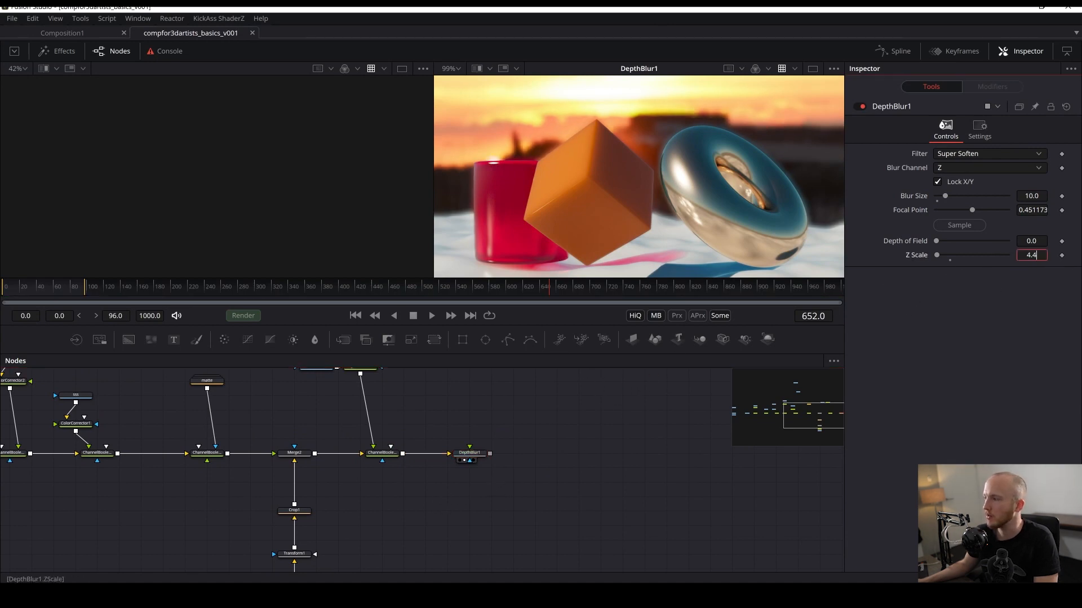
key(Return)
- Disconnect the Depth Blur node from the chain and move it aside
drag(617, 413, 716, 356)
scroll(686, 224, down, 3)
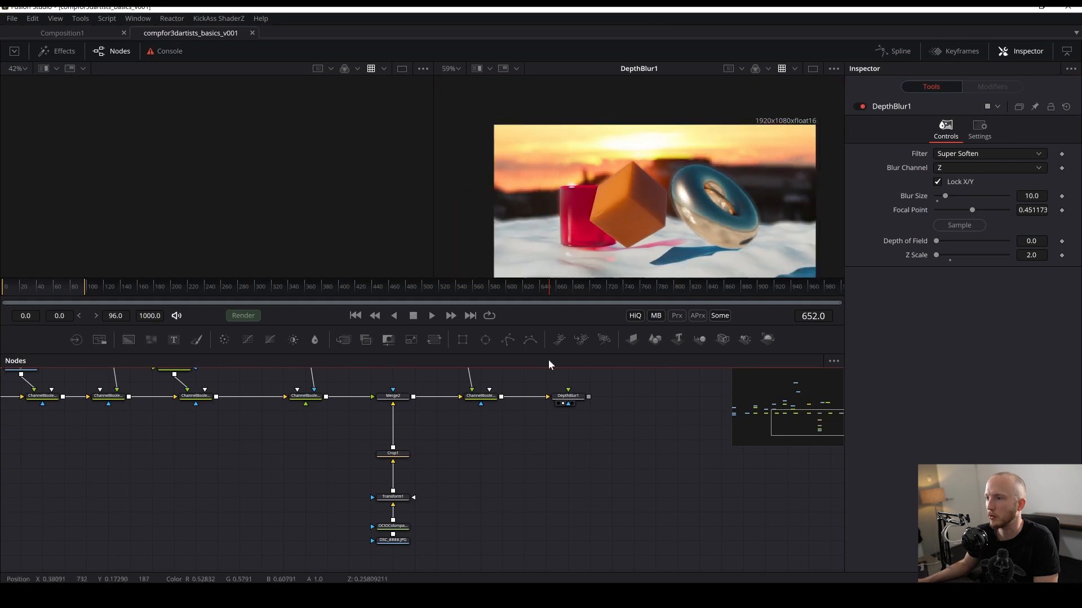
drag(561, 399, 584, 442)
drag(548, 420, 489, 504)
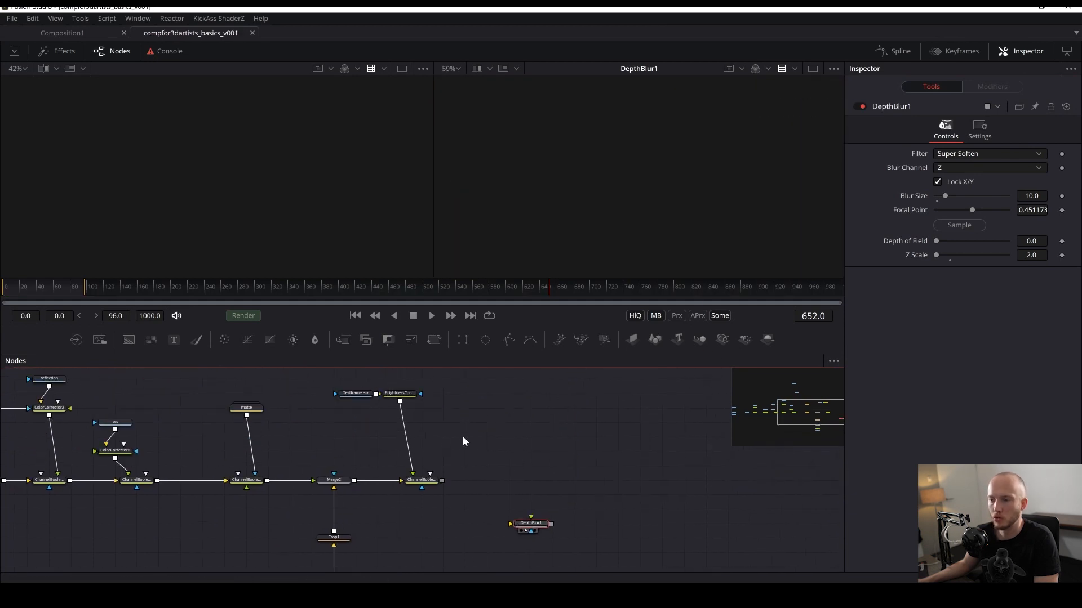
- Add a VariBlur node after the Channel Booleans node, view it, and save
click(431, 486)
key(shift+space)
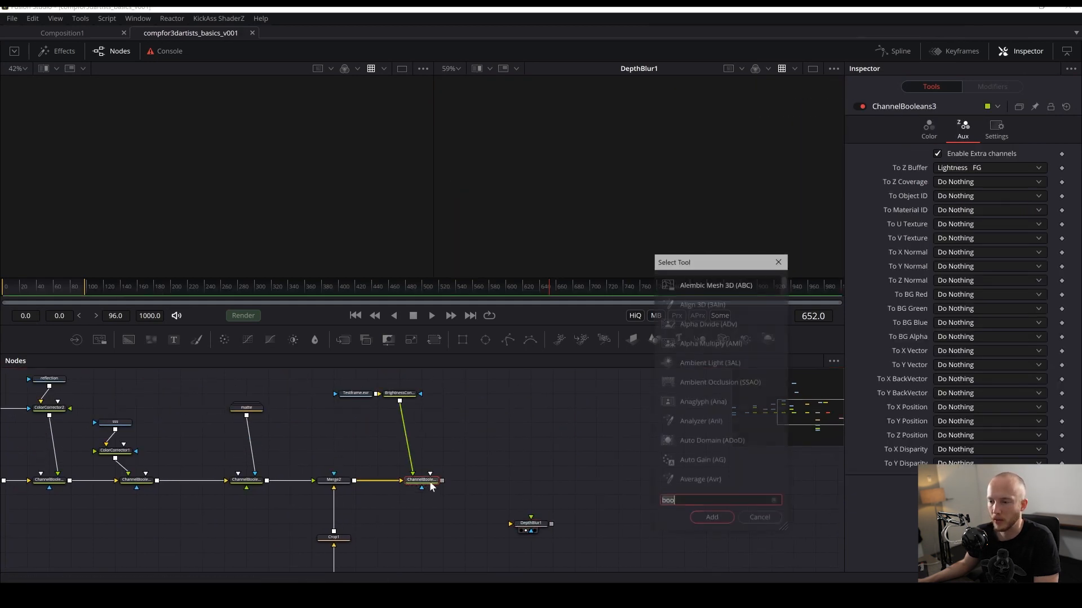
text(vari)
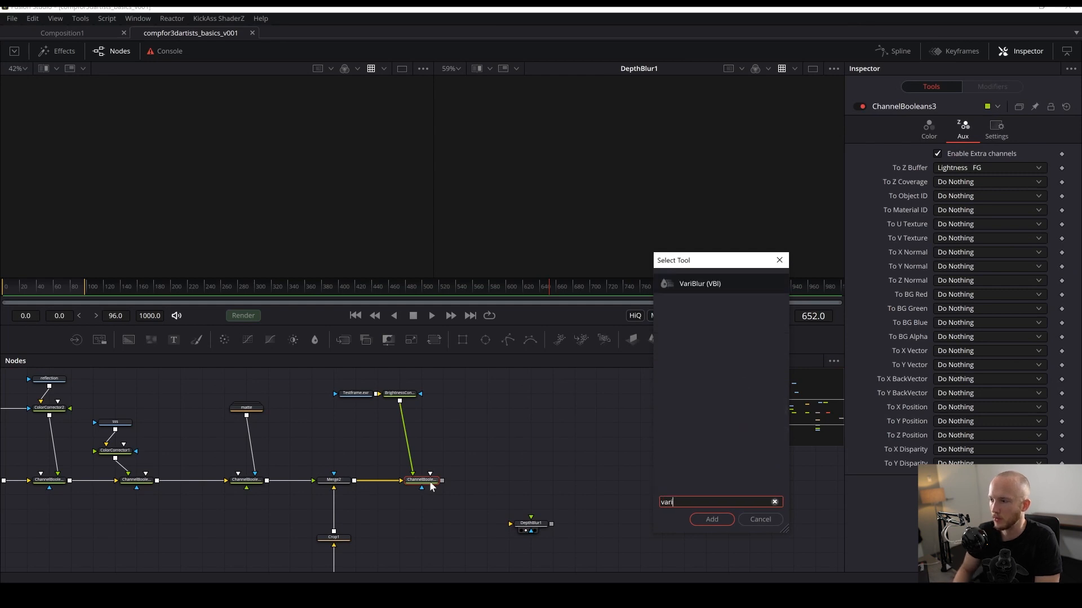
key(Return)
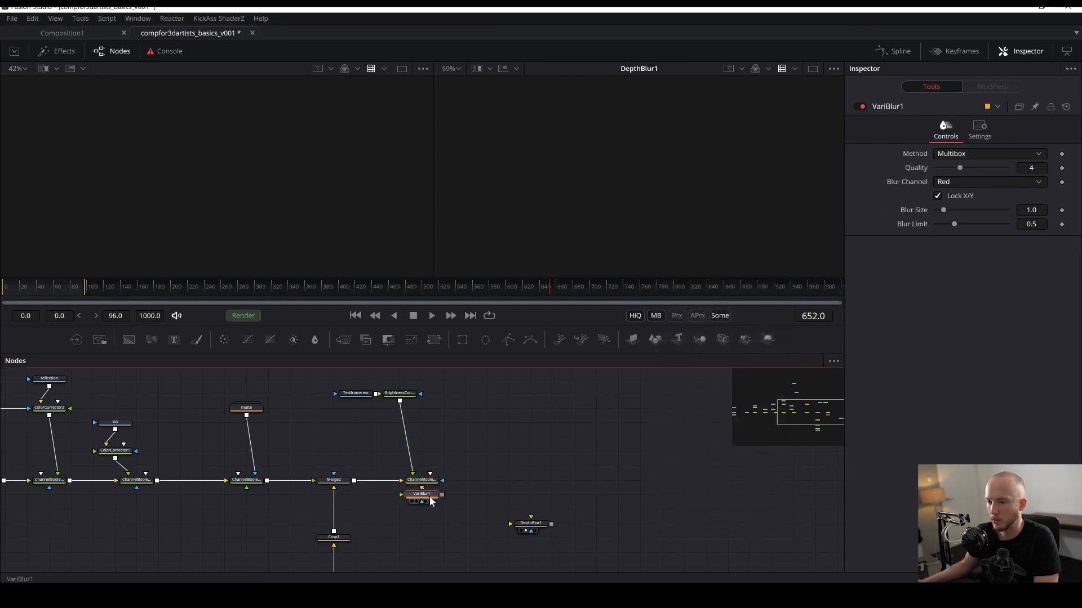
drag(431, 499, 675, 166)
key(ctrl+s)
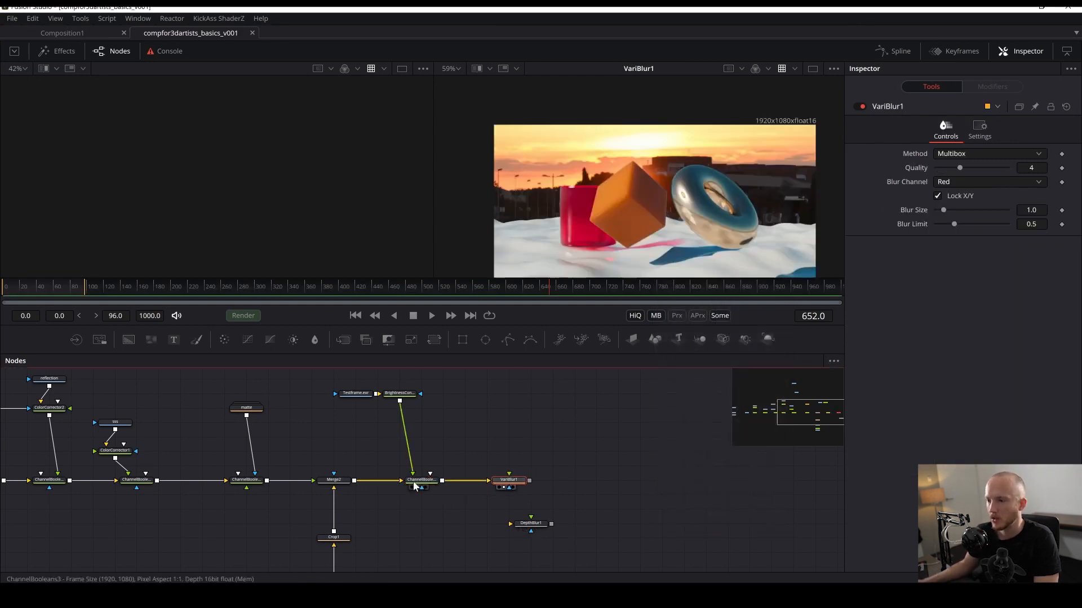
- Set the VariBlur method to Defocus and save
click(982, 156)
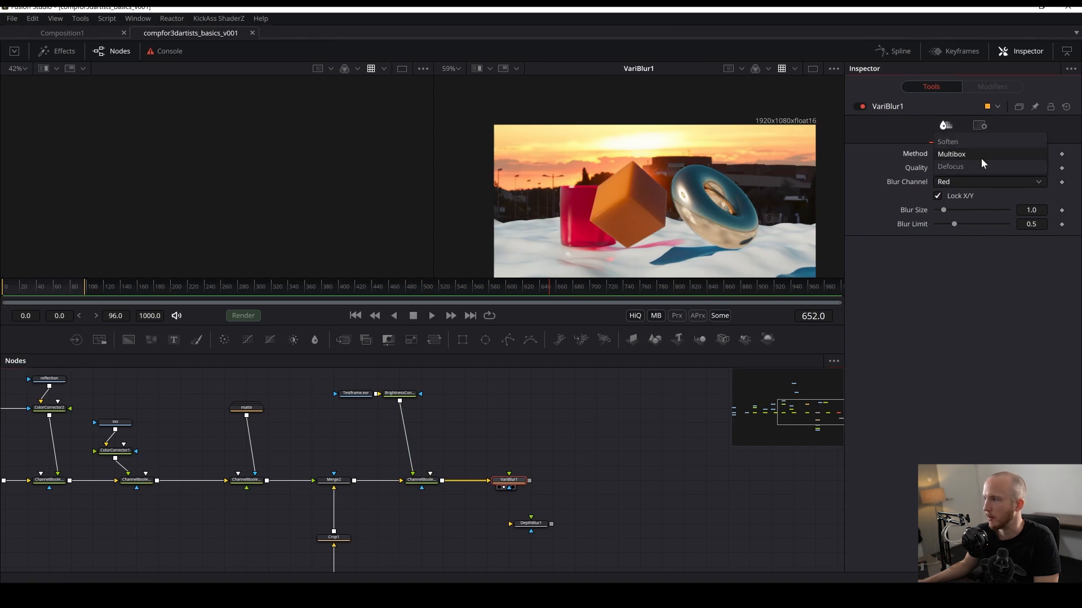
click(961, 165)
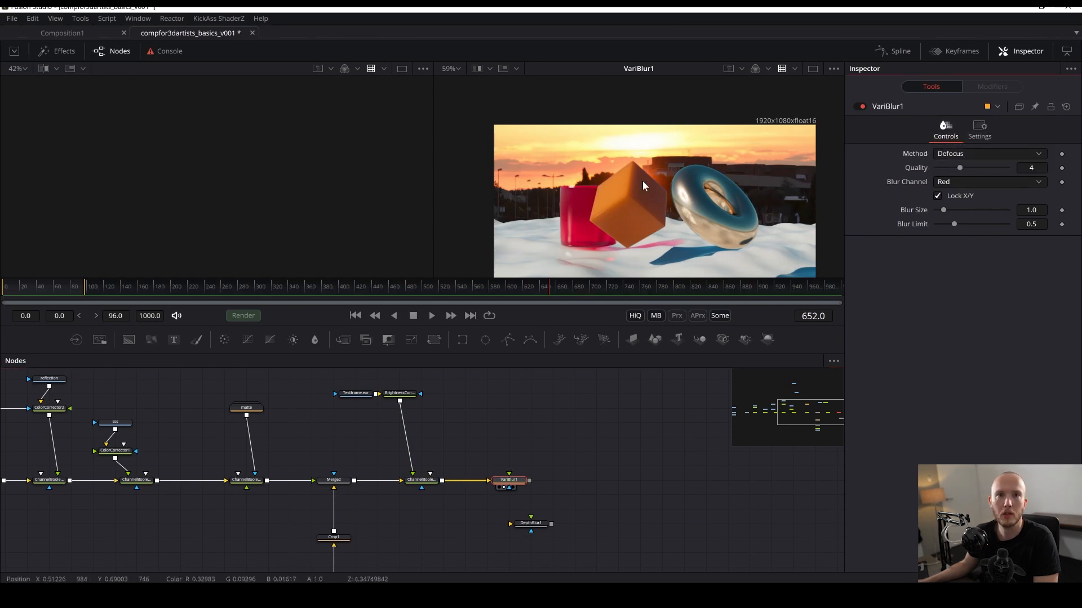
scroll(642, 180, up, 3)
key(ctrl+s)
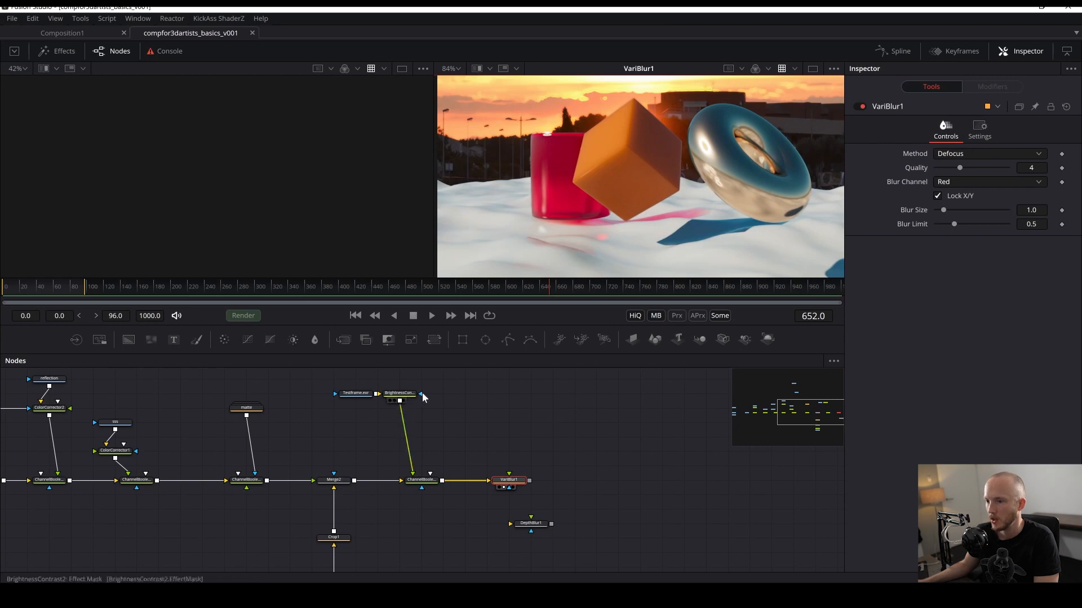
- Connect the graded Z pass from Brightness Contrast to the VariBlur's blur input and save
drag(401, 405, 508, 479)
scroll(588, 238, up, 3)
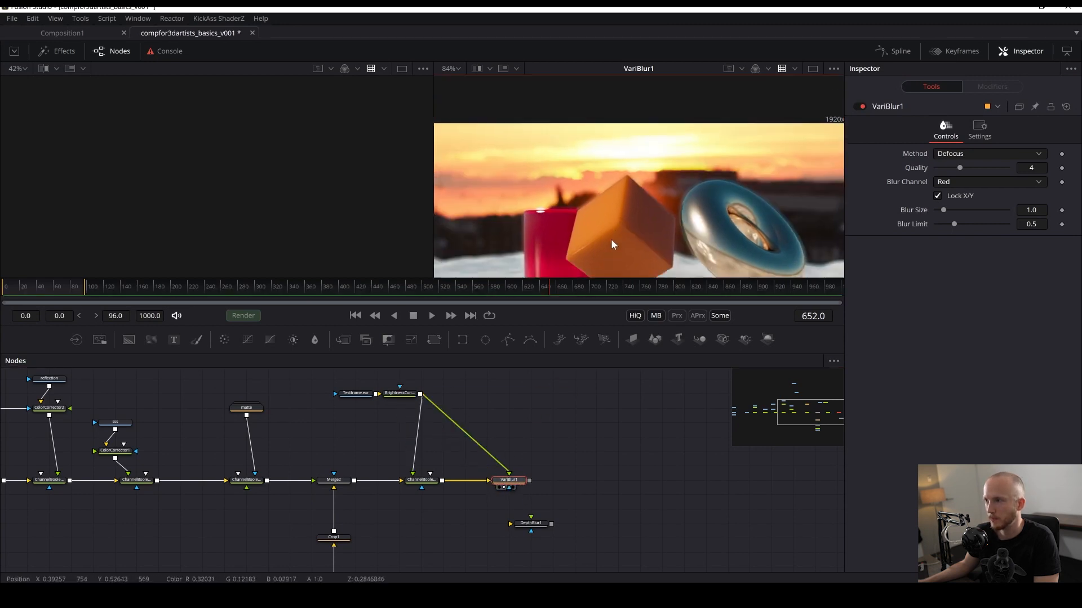
key(ctrl+s)
- Set the VariBlur blur channel to Luma and save
click(946, 184)
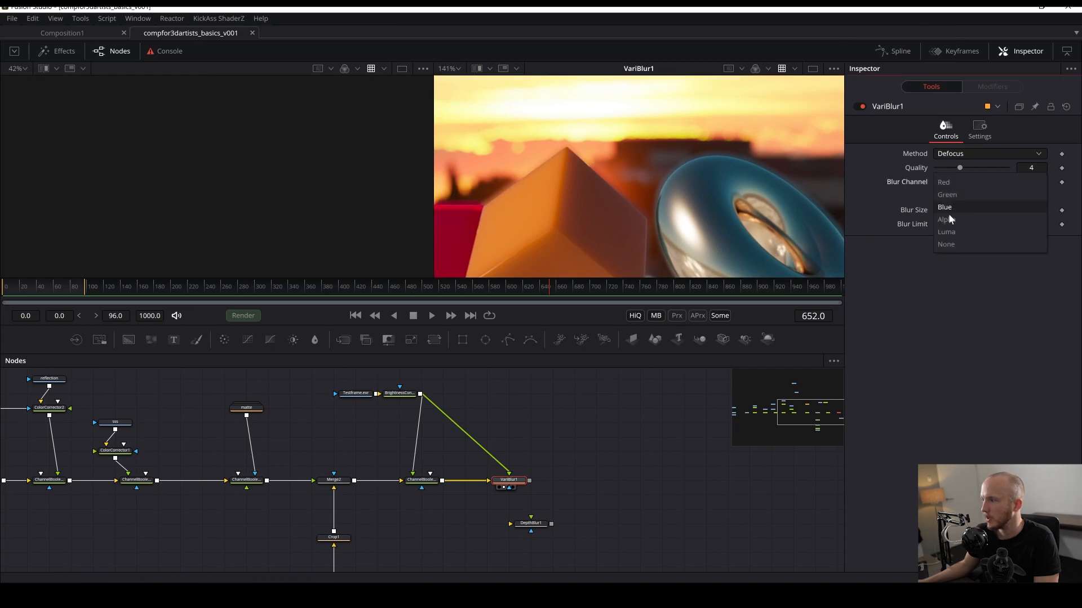
click(950, 236)
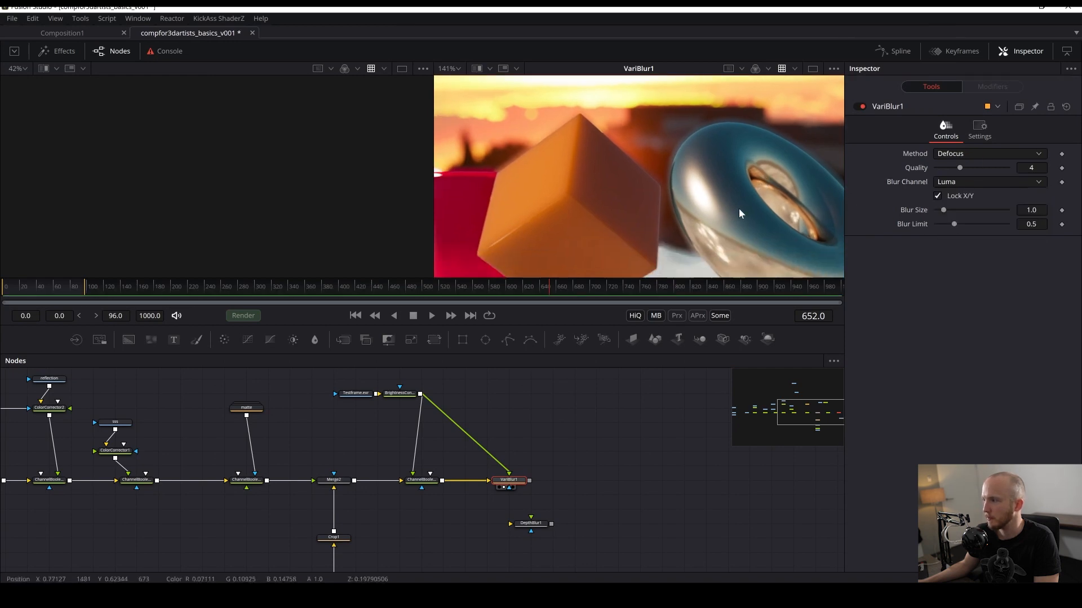
scroll(739, 209, down, 3)
key(ctrl+s)
- Set the VariBlur's Blur Size to about 2.13 and Quality to 5
mouse_move(941, 212)
mouse_down()
mouse_move(966, 211)
mouse_move(951, 217)
mouse_up()
drag(675, 154, 700, 133)
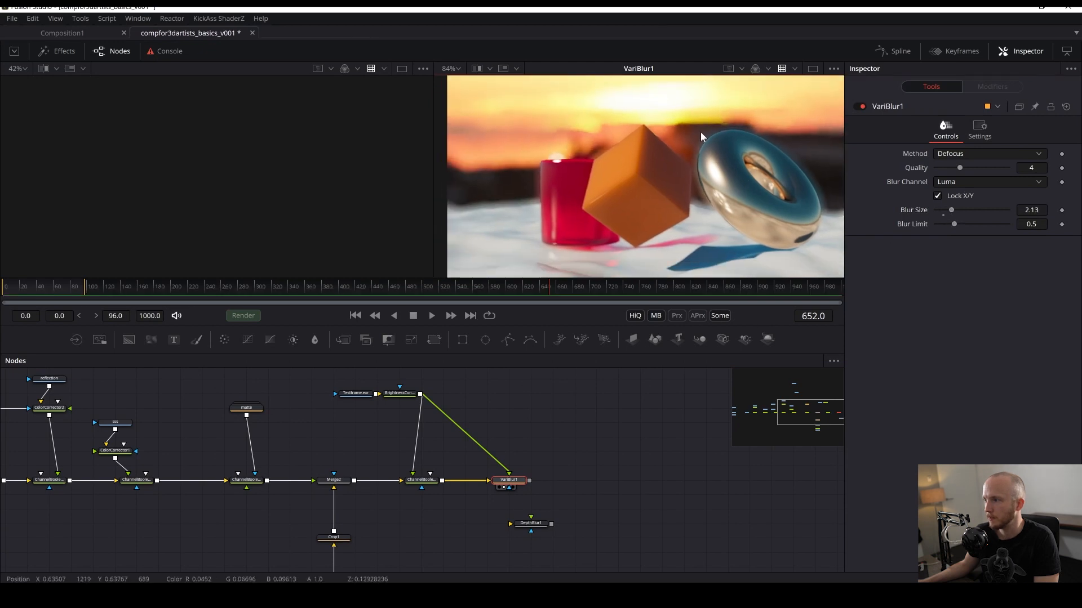
key(ctrl+s)
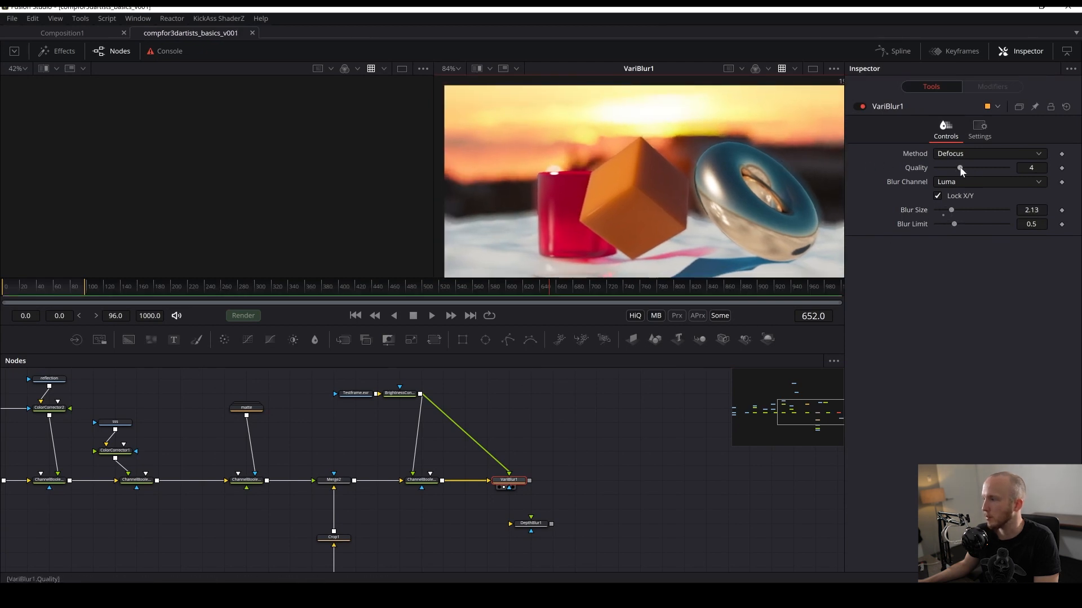
drag(961, 169, 972, 166)
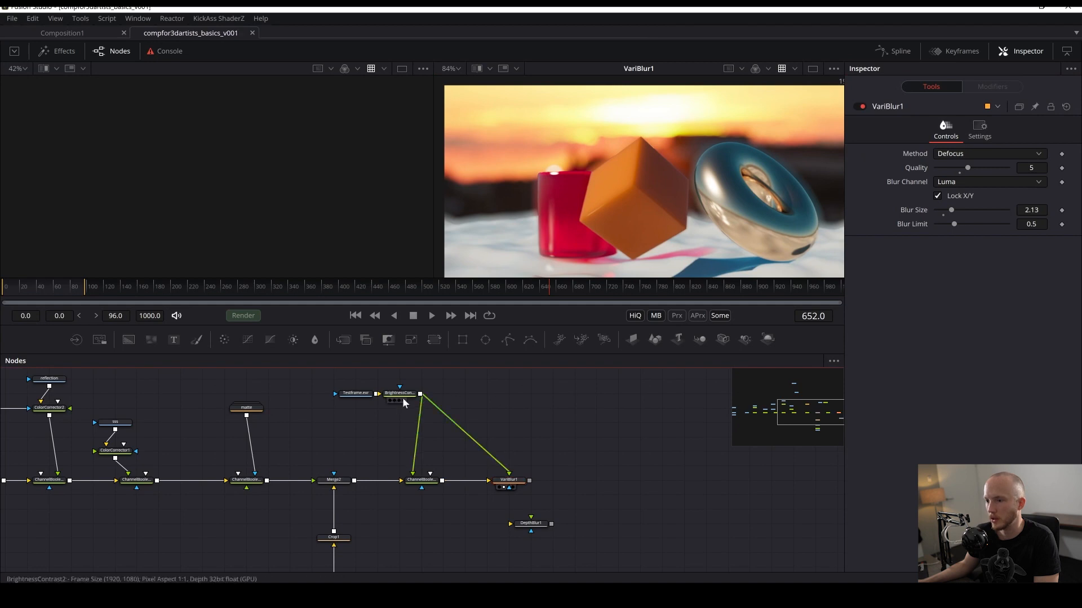
- Compare the graded Z pass with the VariBlur result, undo a stray gain nudge, and save
click(403, 401)
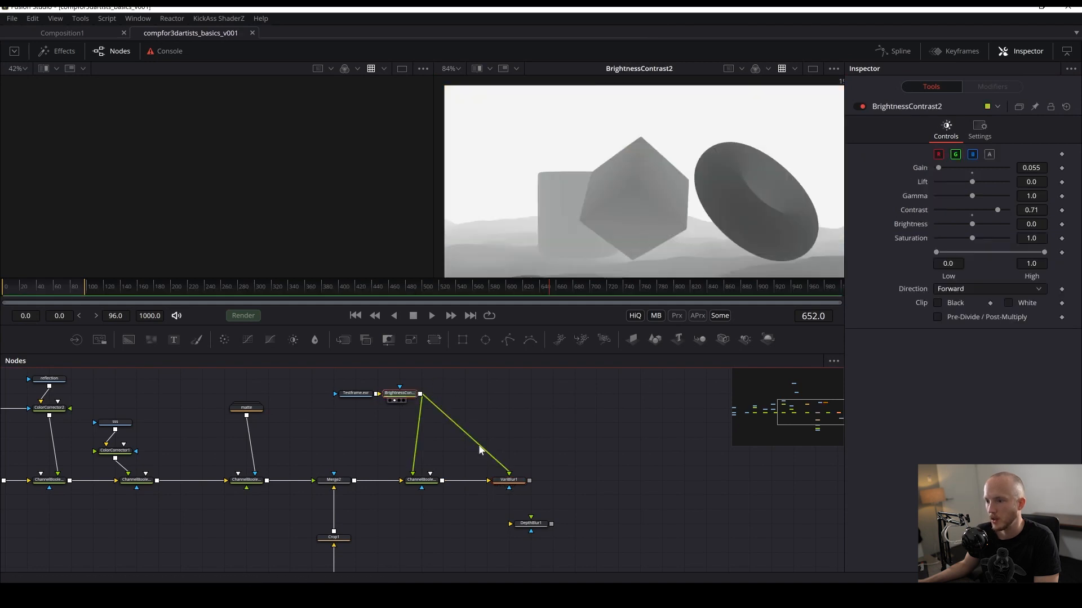
click(508, 487)
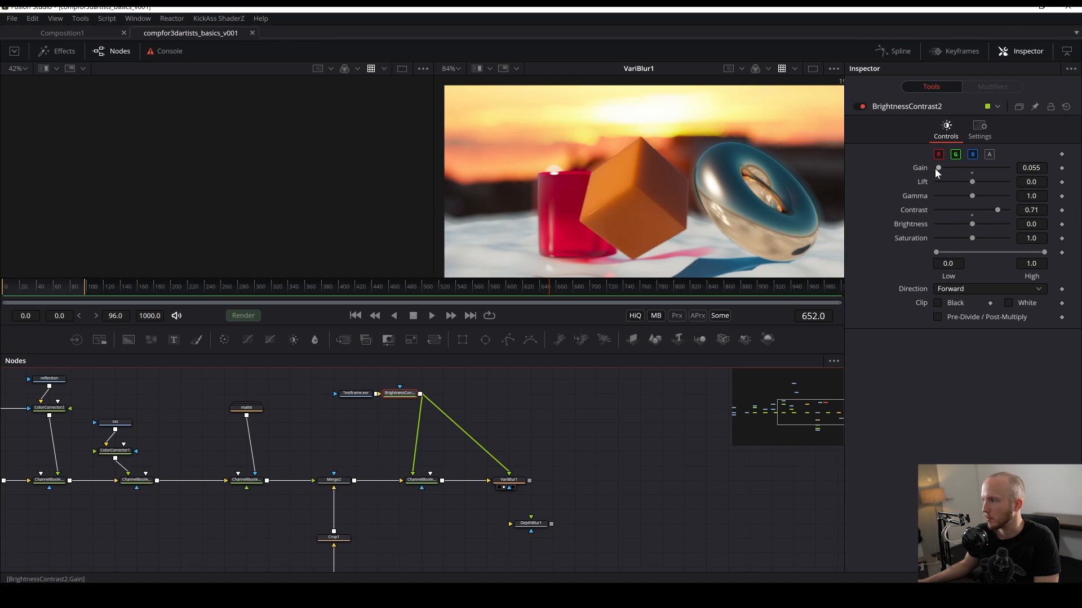
mouse_move(934, 168)
mouse_down()
mouse_move(958, 168)
mouse_move(933, 166)
mouse_move(945, 168)
mouse_up()
scroll(623, 135, up, 3)
key(ctrl+z)
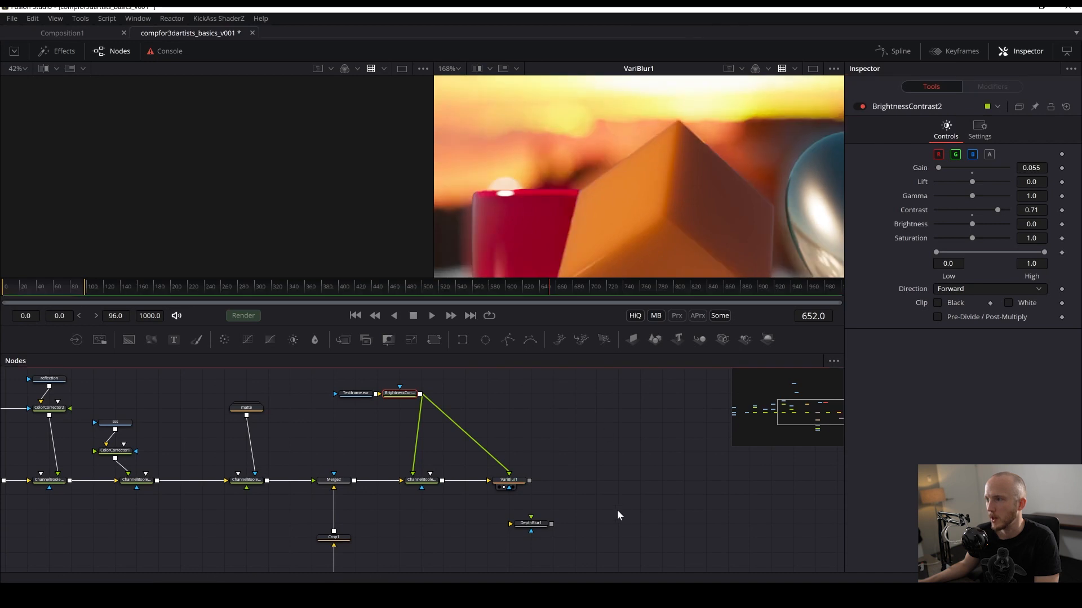
click(617, 511)
scroll(533, 126, down, 3)
key(ctrl+s)
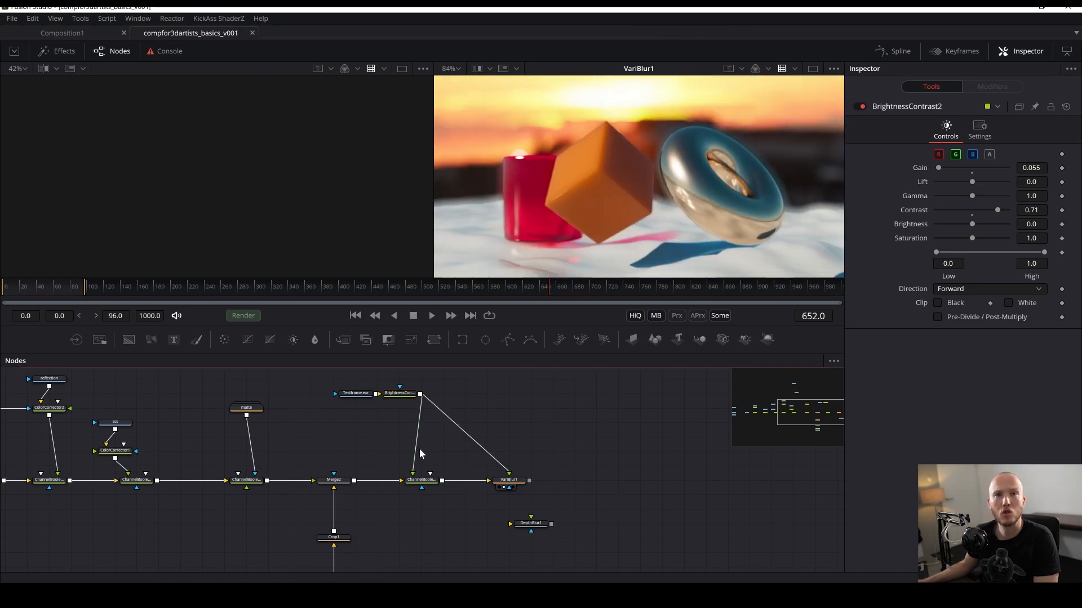
- Move the VariBlur node up level with the Brightness Contrast node
drag(514, 479, 535, 394)
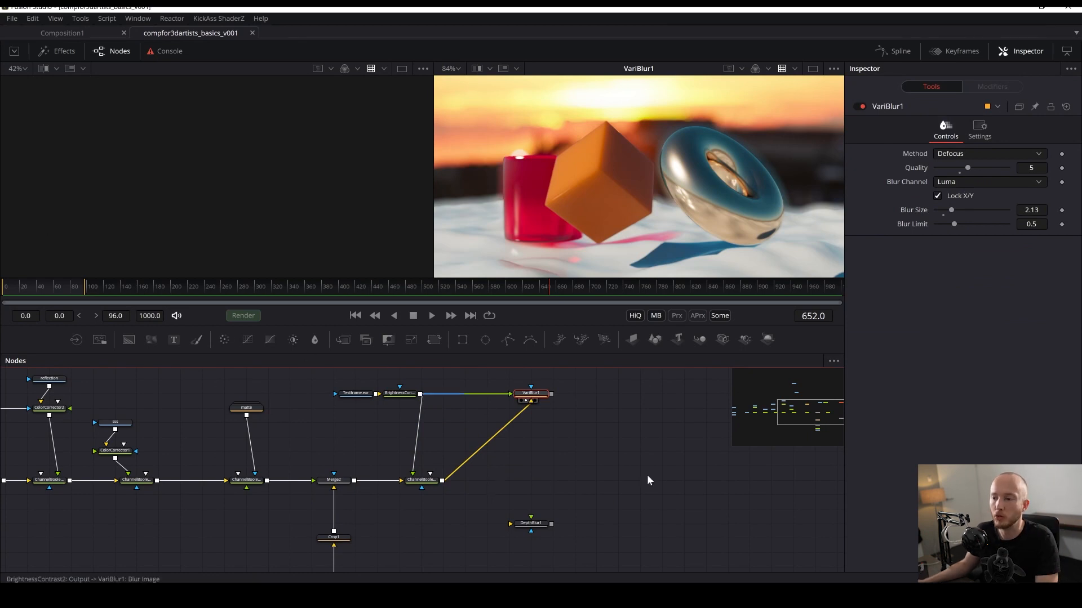
drag(505, 426, 565, 465)
key(ctrl+z)
- Add an FLDepthOfField node to the flow
key(shift+space)
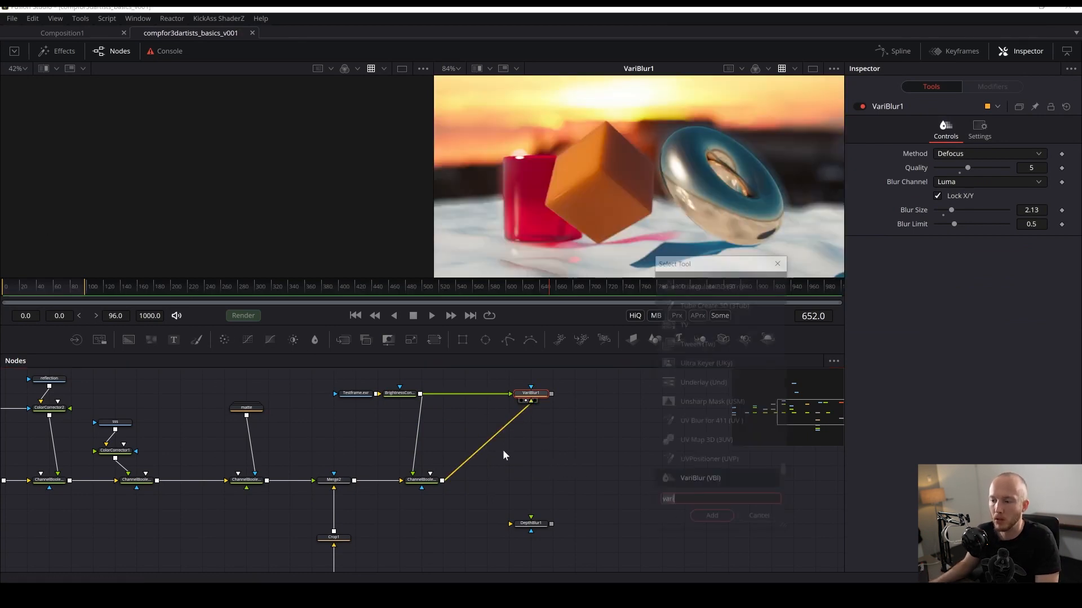
text(fld)
key(Return)
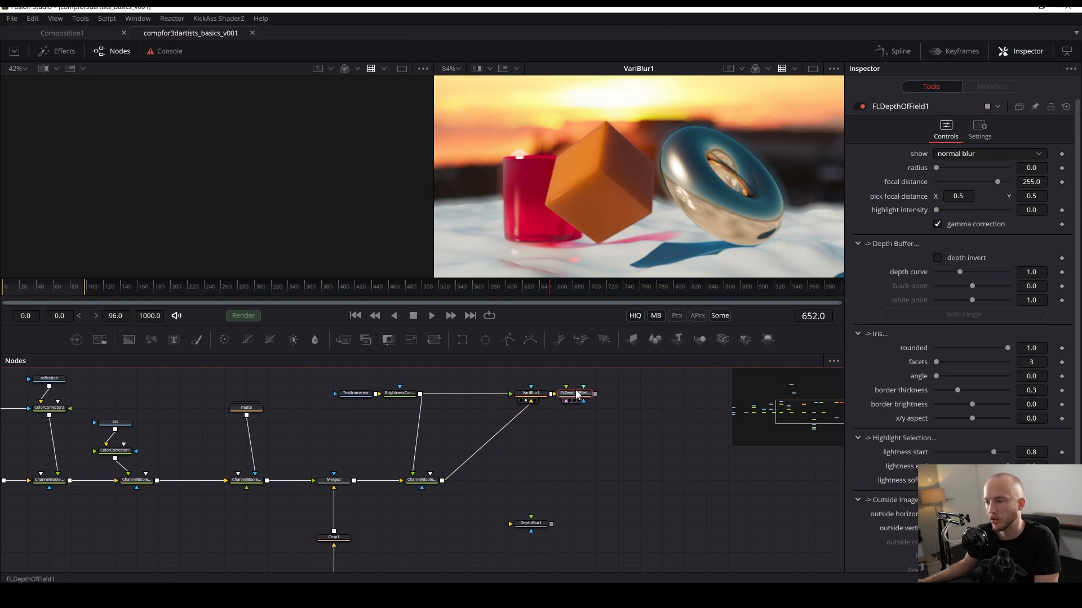
- Rearrange the nodes, placing the FLDepthOfField node below and the Channel Booleans node between, and save
drag(576, 388, 538, 475)
drag(569, 399, 482, 497)
drag(421, 480, 464, 437)
key(ctrl+s)
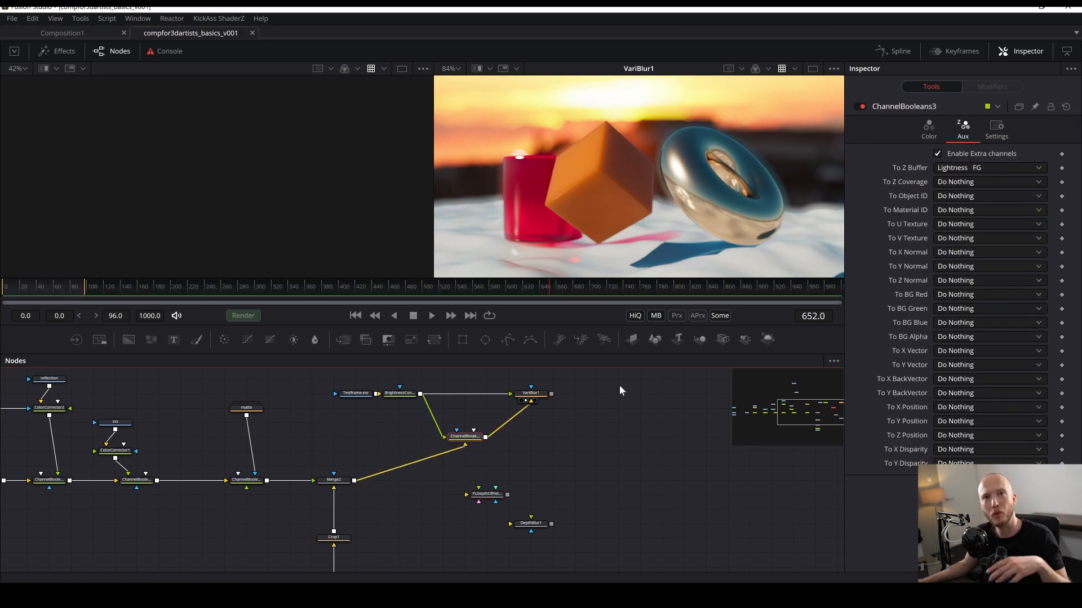
- Connect the Merge2 output into the FLDepthOfField node's main input
scroll(569, 402, down, 2)
drag(569, 402, 583, 405)
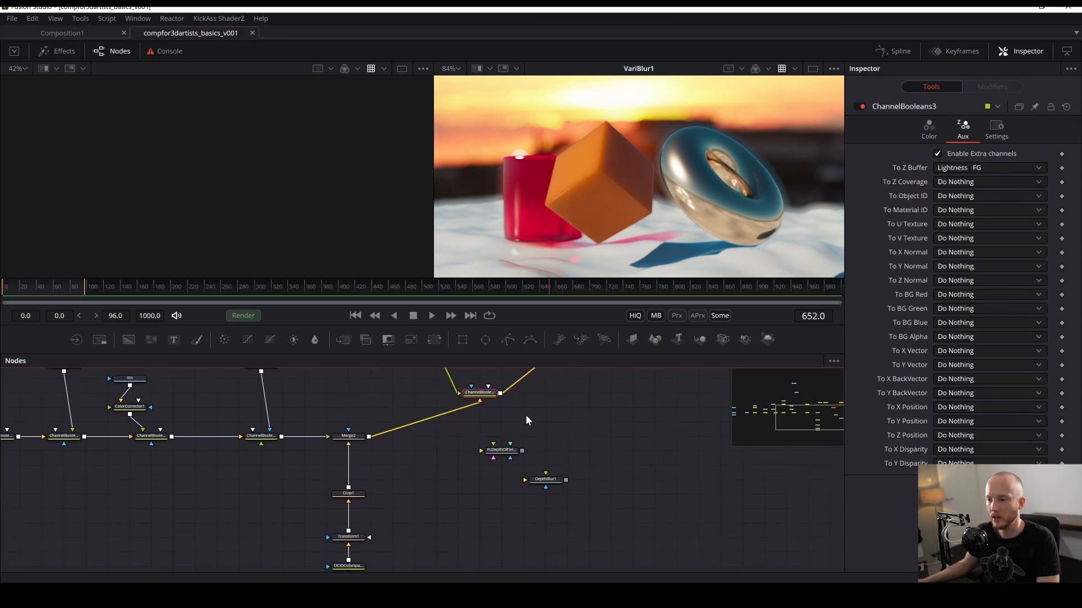
click(501, 450)
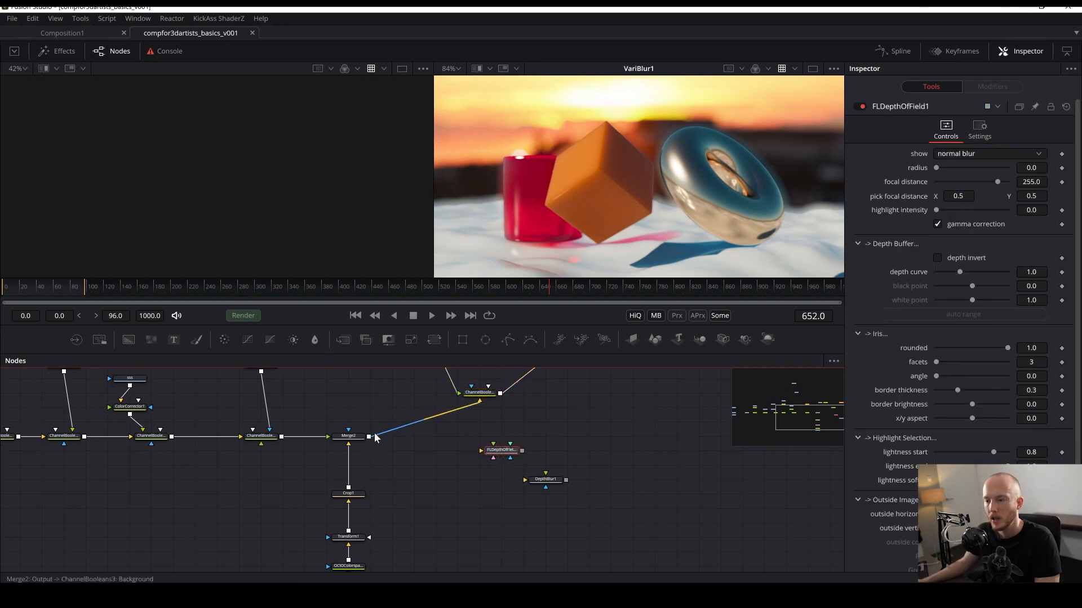
drag(368, 437, 487, 453)
drag(432, 431, 366, 498)
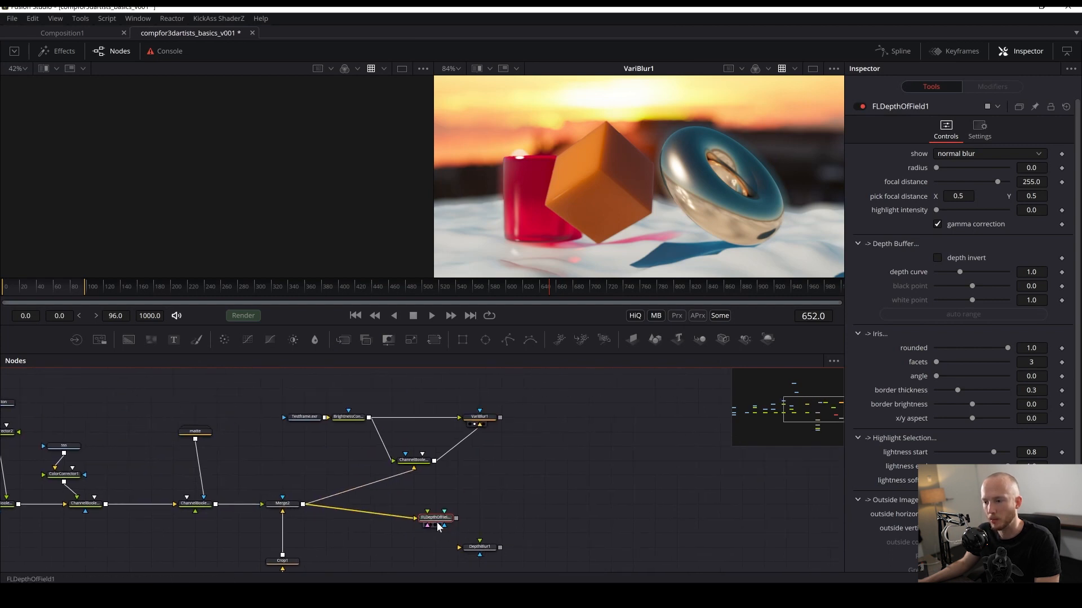
- View the FLDepthOfField result, connect the Brightness Contrast Z pass to its depth input, and save
drag(436, 525, 597, 237)
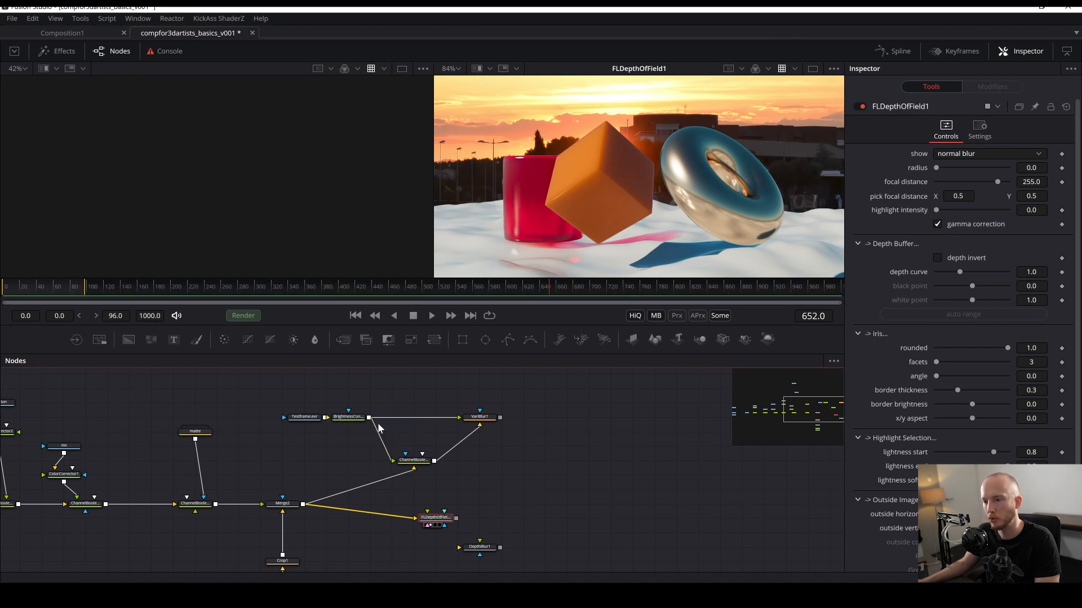
drag(426, 462, 520, 447)
drag(369, 417, 436, 519)
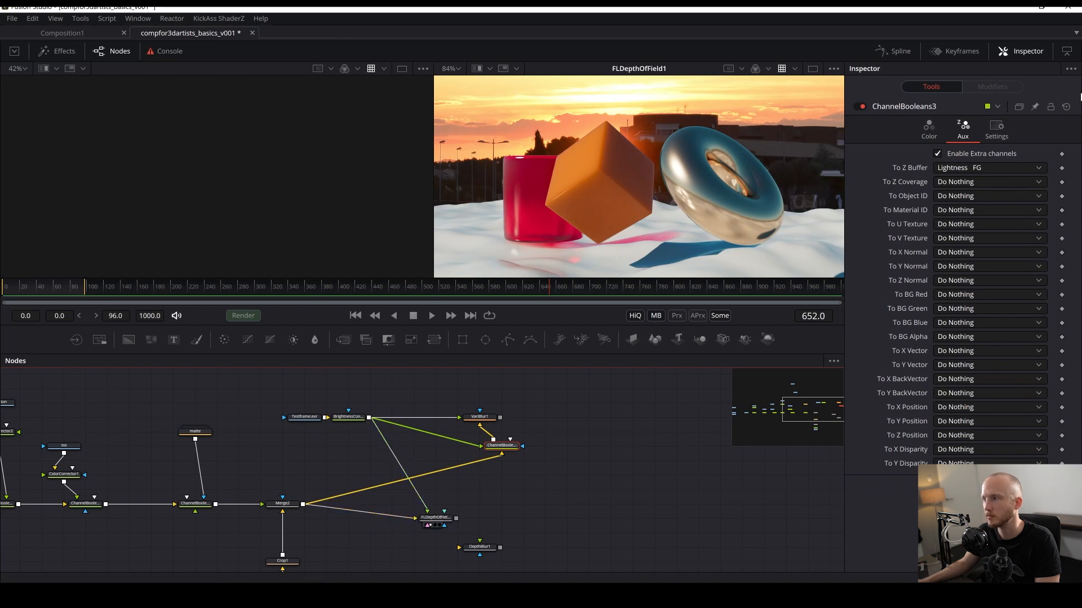
click(924, 130)
click(435, 517)
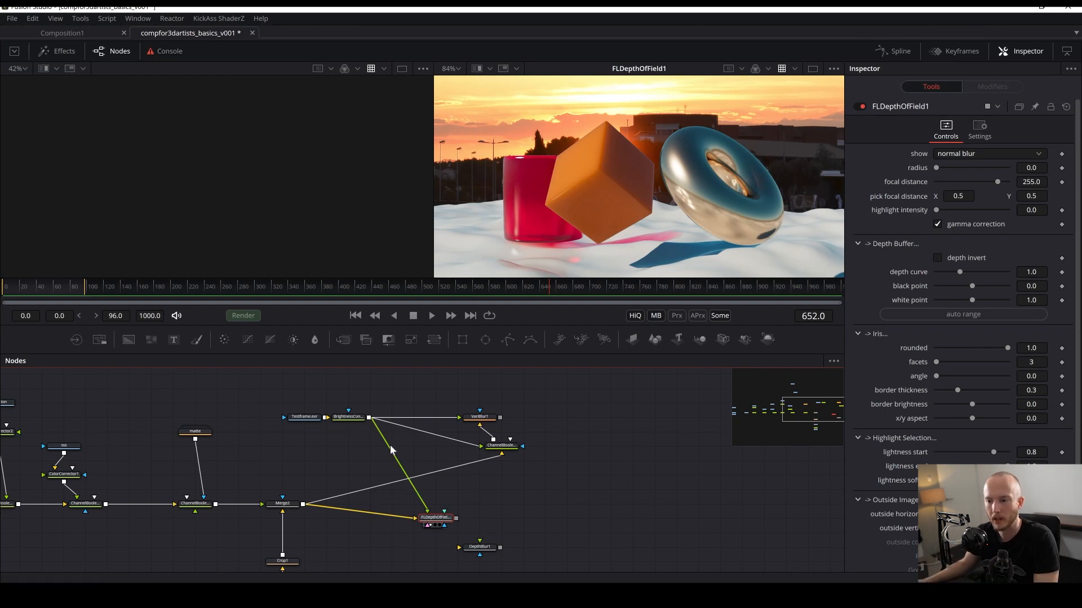
click(352, 424)
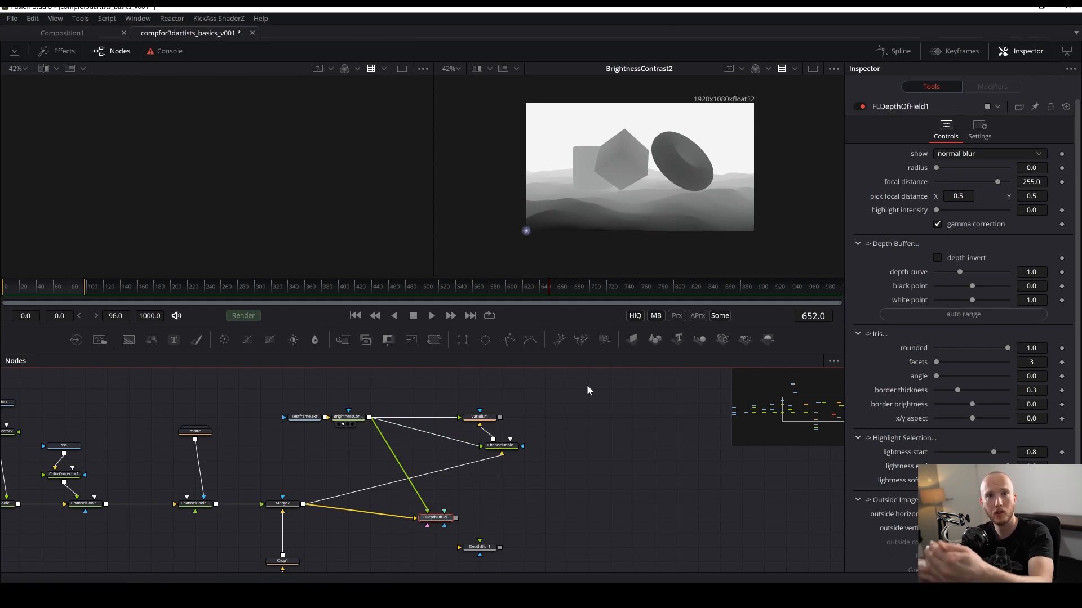
click(439, 525)
scroll(649, 186, up, 4)
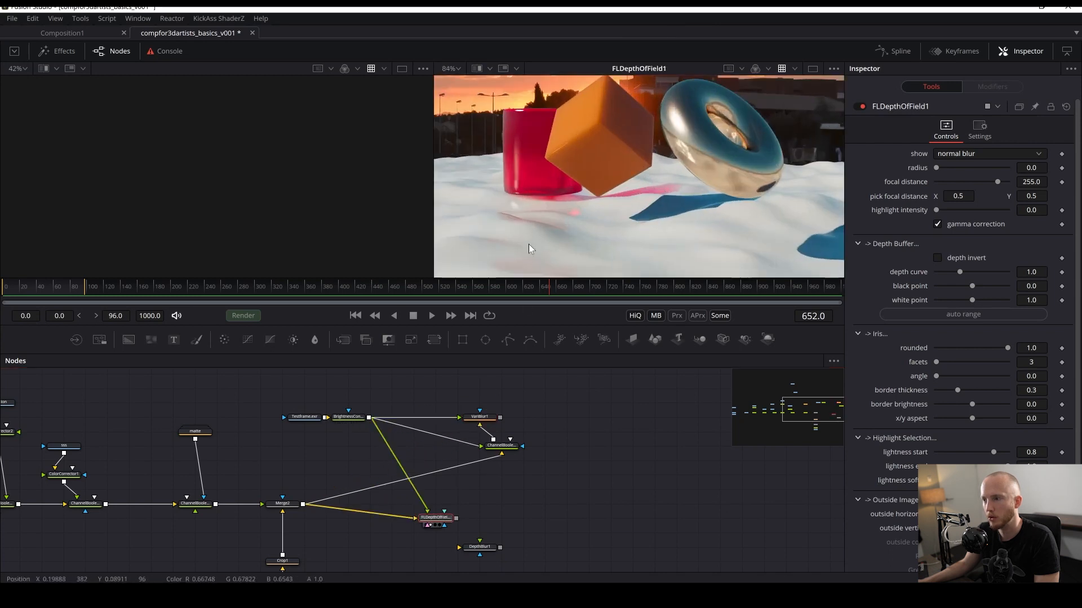
key(ctrl+s)
- Enable depth invert on FLDepthOfField, auto-range the depth buffer, and save
click(938, 258)
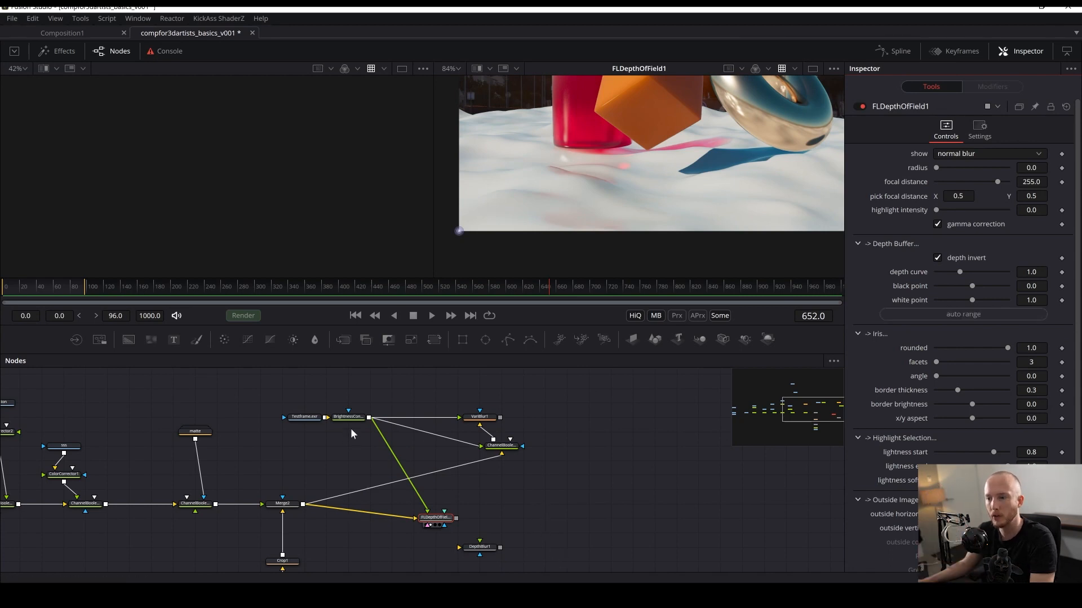
drag(350, 416, 347, 438)
scroll(434, 441, up, 2)
scroll(476, 382, down, 2)
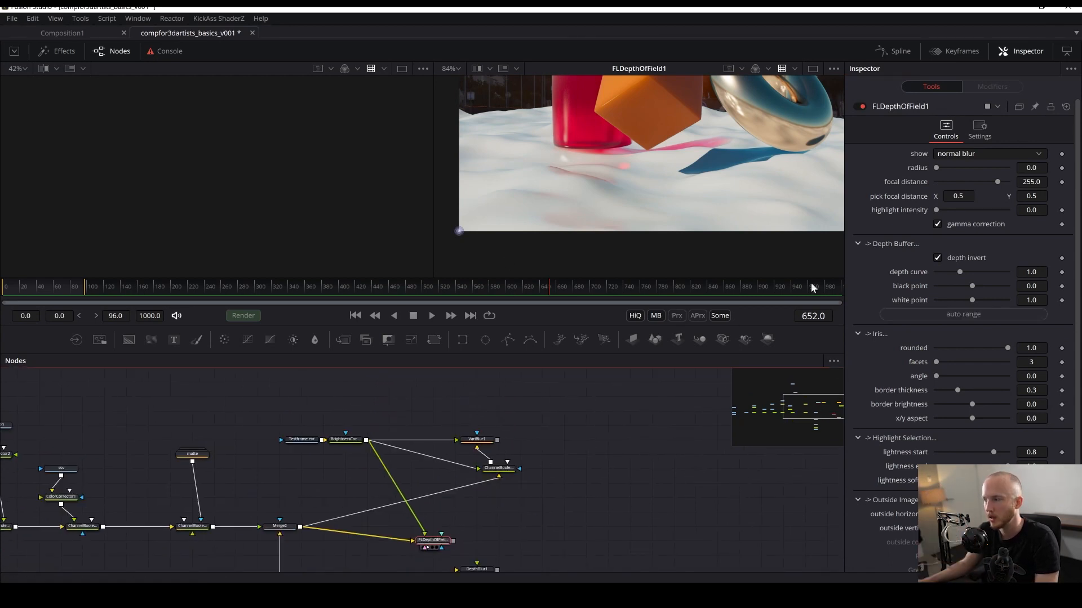
click(967, 316)
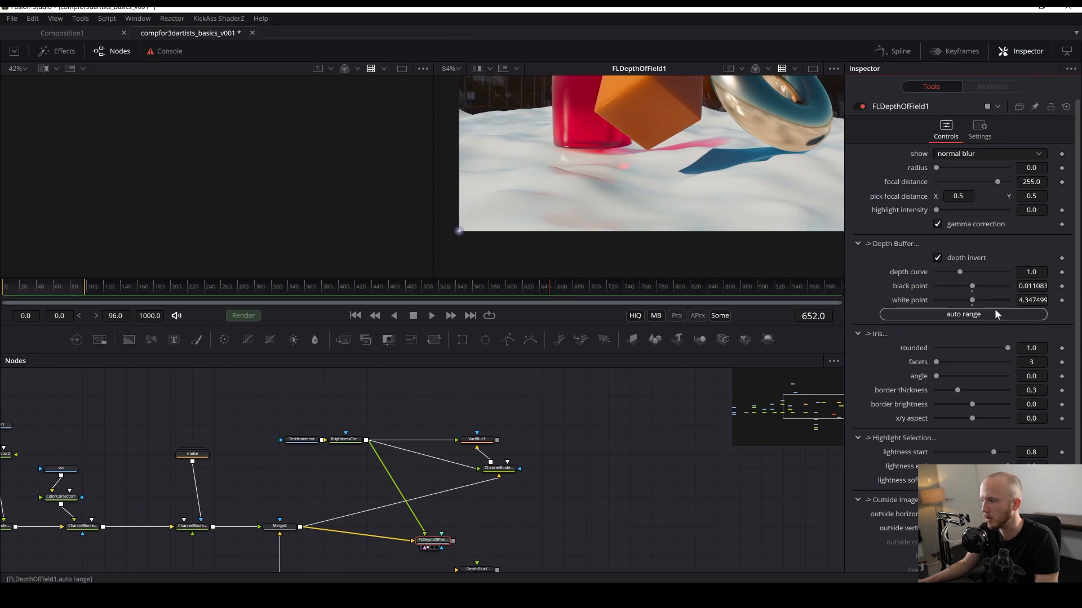
drag(477, 508, 549, 432)
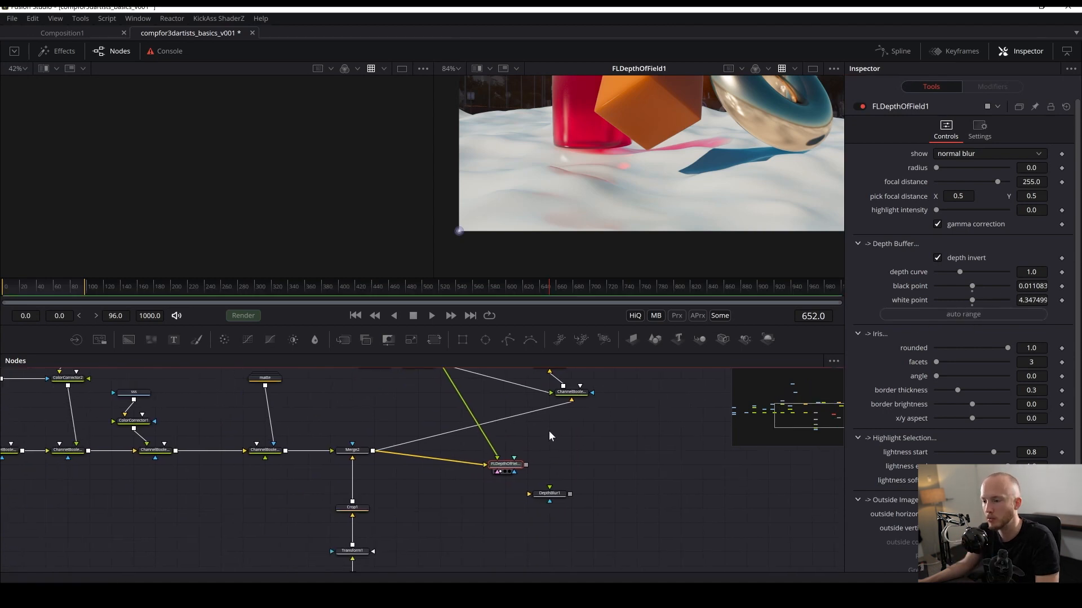
key(ctrl+s)
- Pick the focal point on the orange cube and set the blur radius to about 76.4, then save
drag(665, 132, 617, 219)
scroll(498, 248, down, 2)
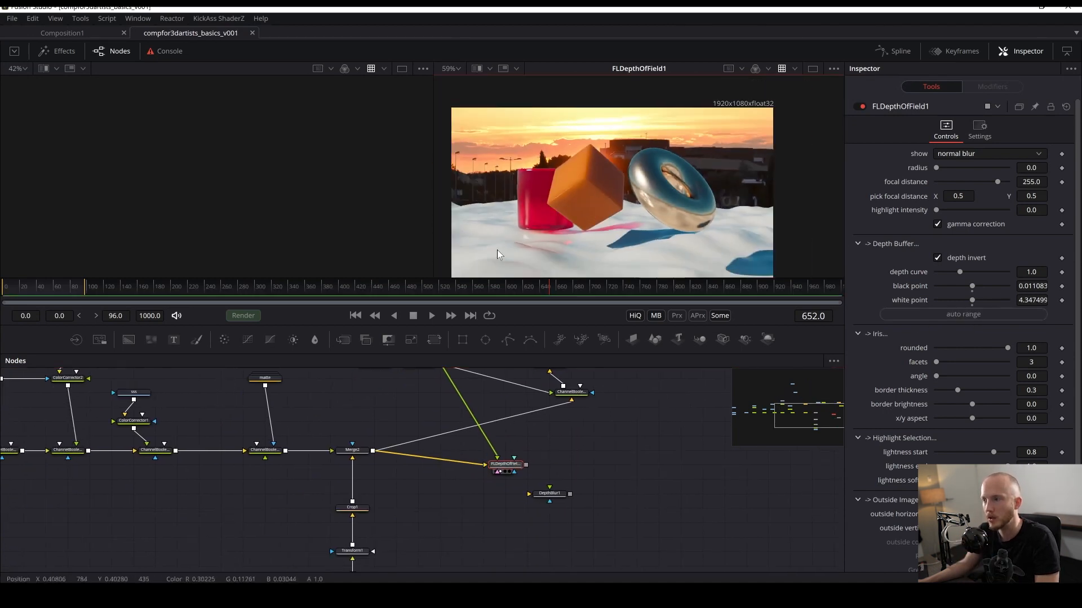
drag(487, 231, 516, 196)
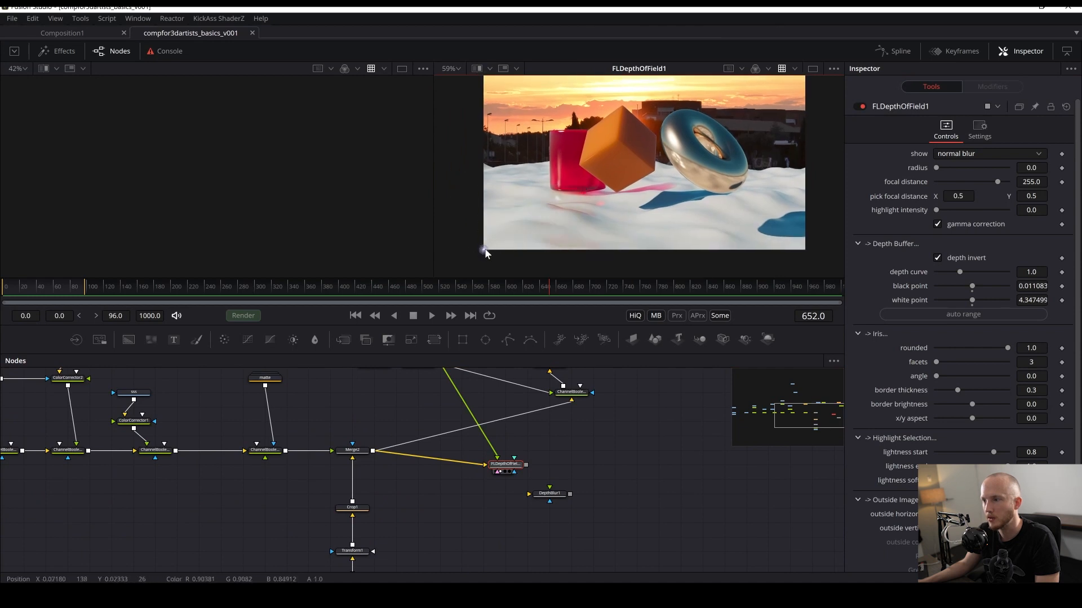
drag(483, 250, 627, 144)
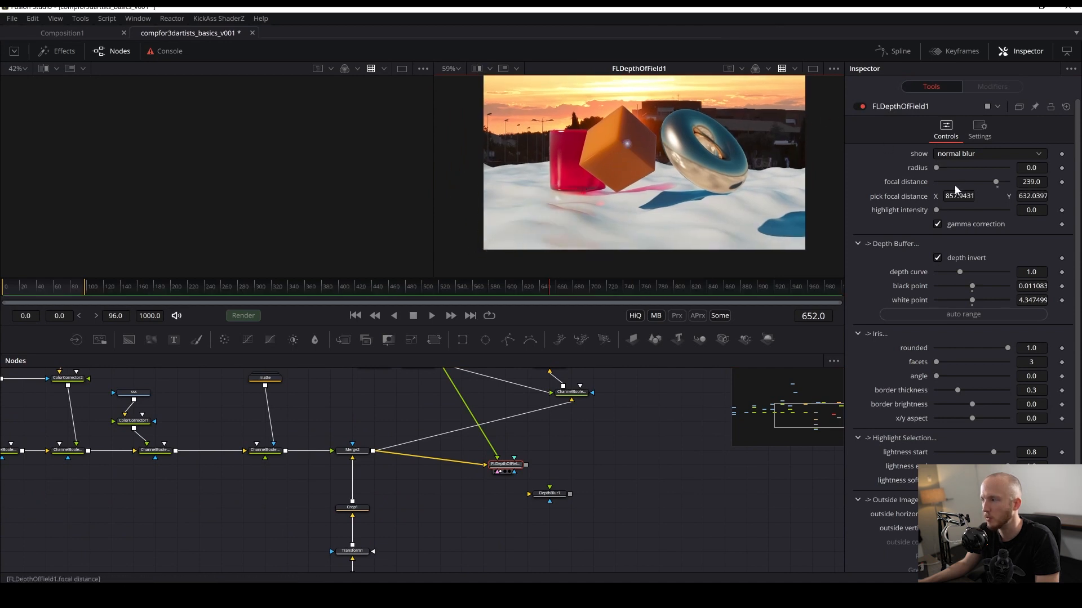
drag(941, 167, 986, 167)
scroll(606, 127, up, 3)
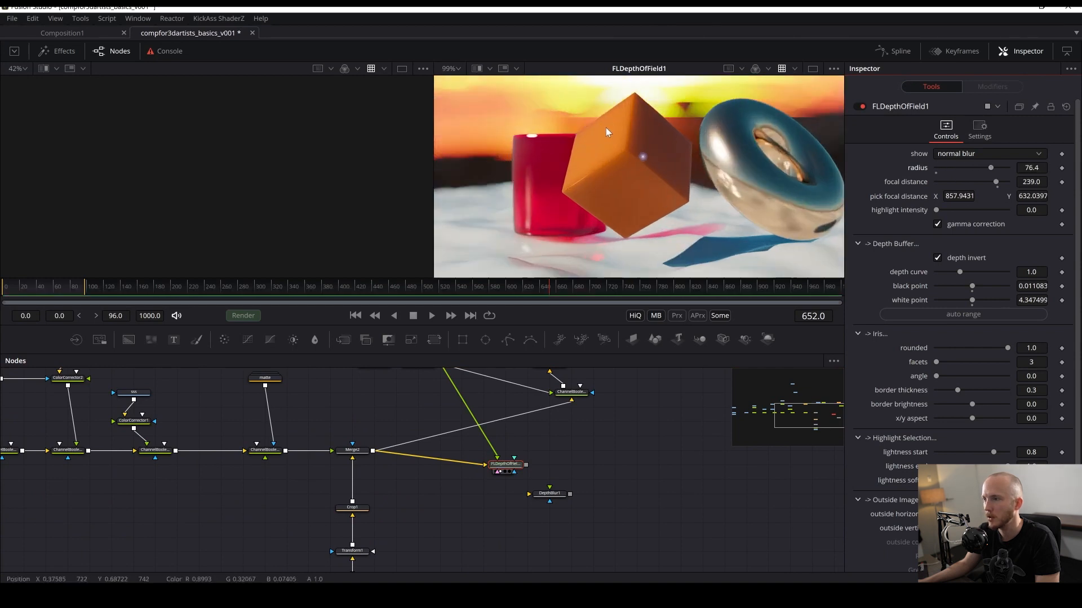
key(ctrl+s)
- Reduce the blur radius to about 22.8 and move the focal pick point onto the red cup
scroll(631, 164, down, 2)
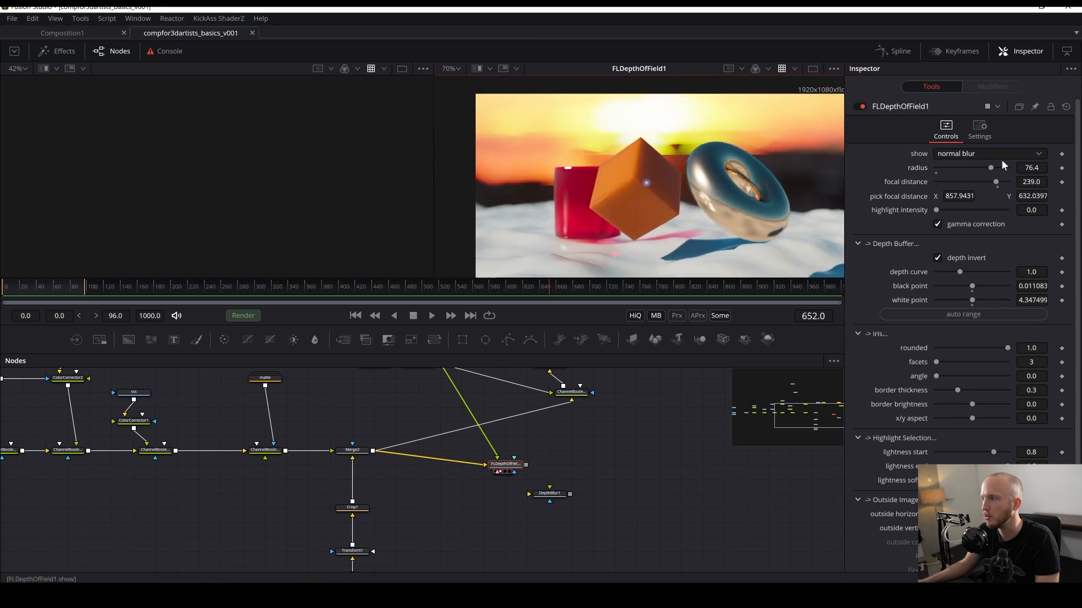
drag(985, 168, 975, 167)
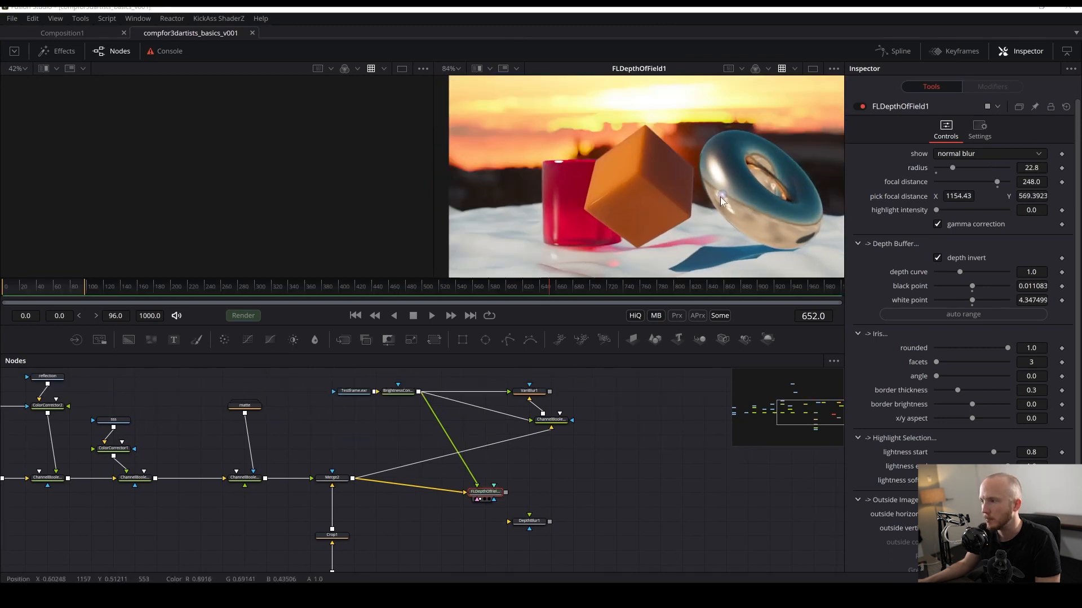
drag(720, 198, 551, 199)
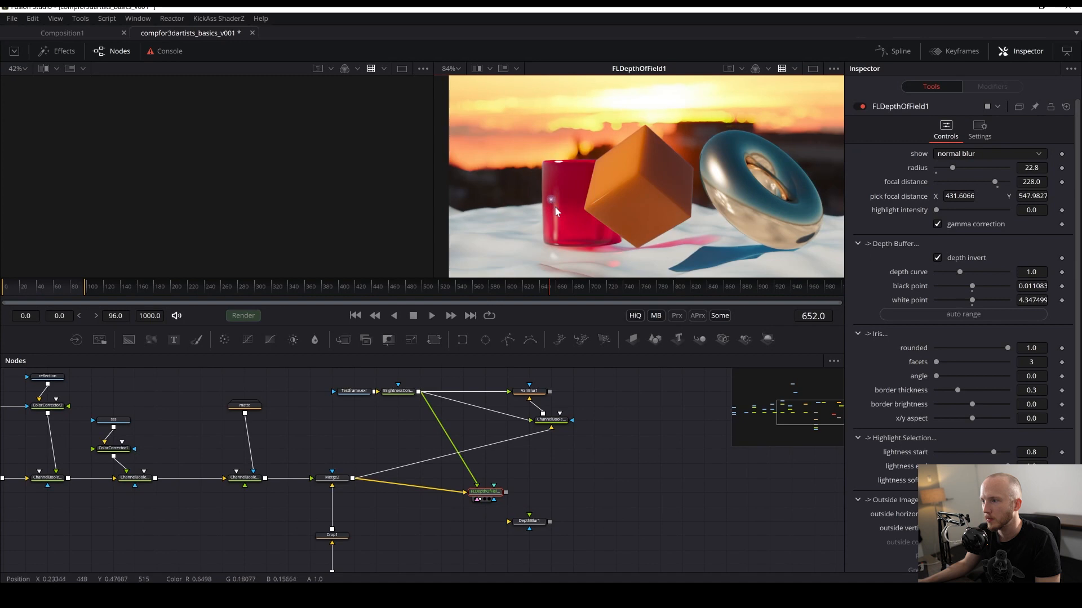
- View the Brightness Contrast Z pass and set its Contrast to 1.0
click(398, 391)
key(2)
scroll(668, 187, up, 2)
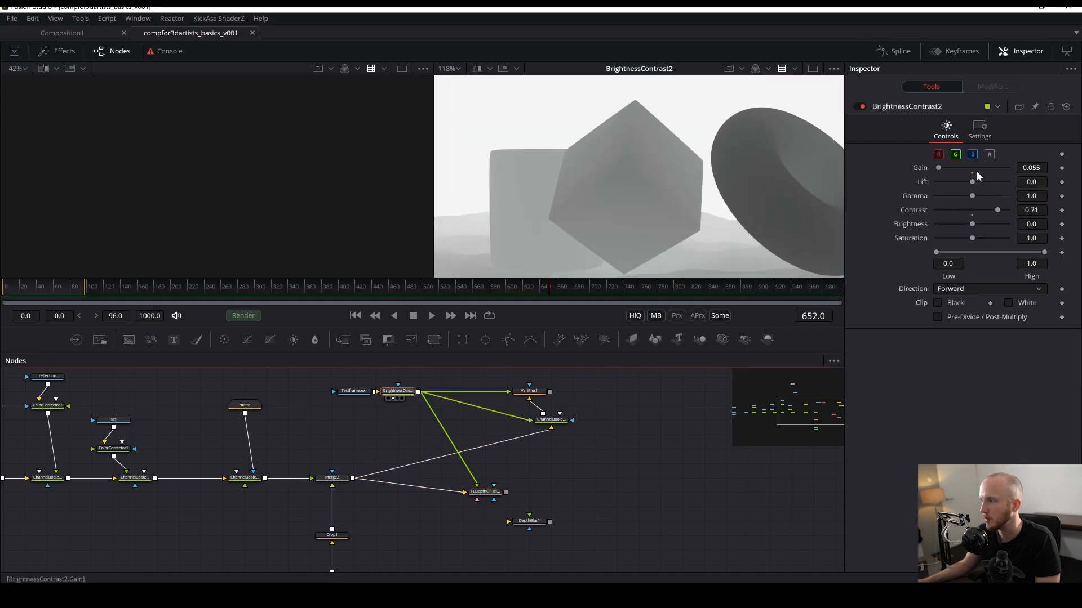
drag(1000, 210, 1016, 215)
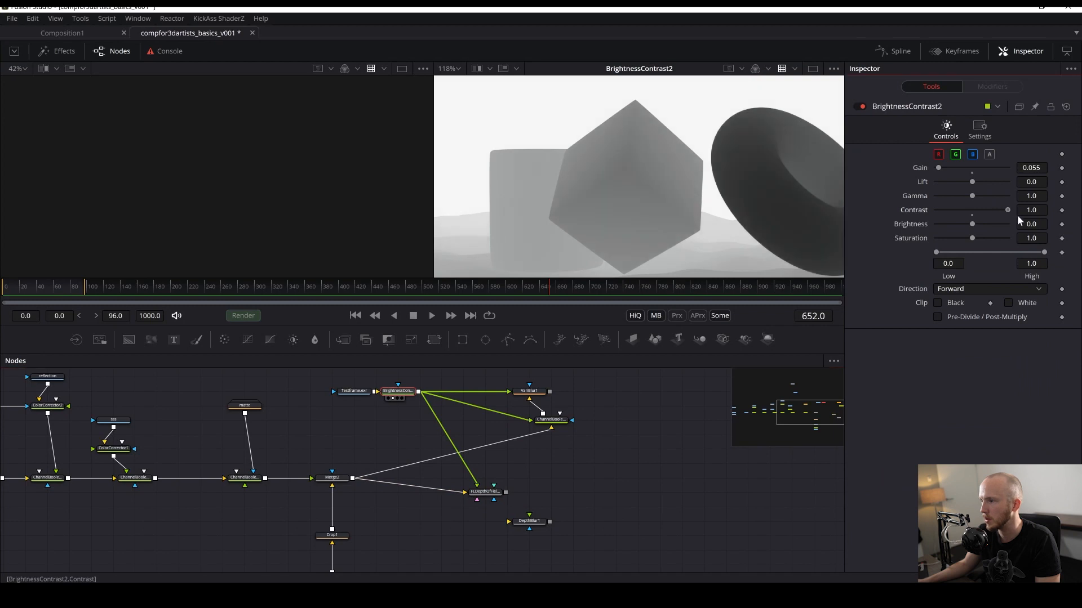
- Set the Brightness Contrast Gain to 0.038
drag(939, 169, 935, 167)
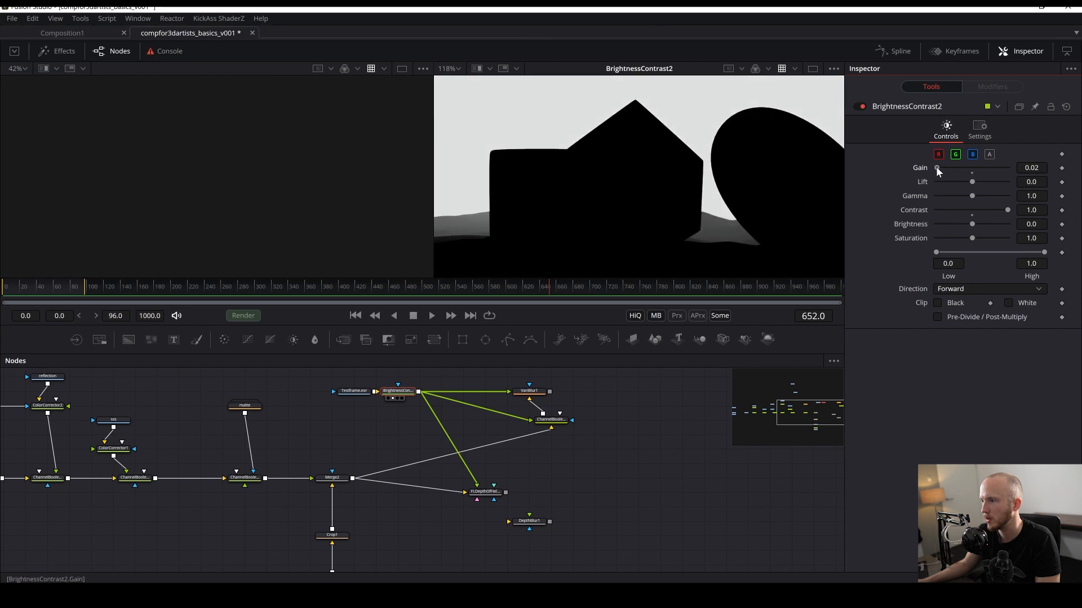
text(5)
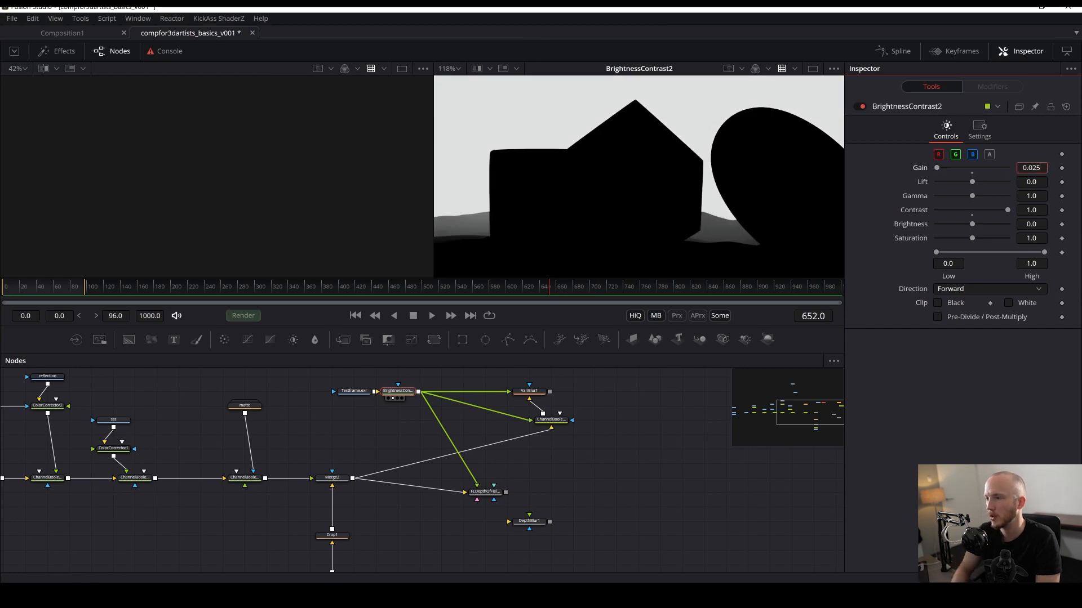
key(Tab)
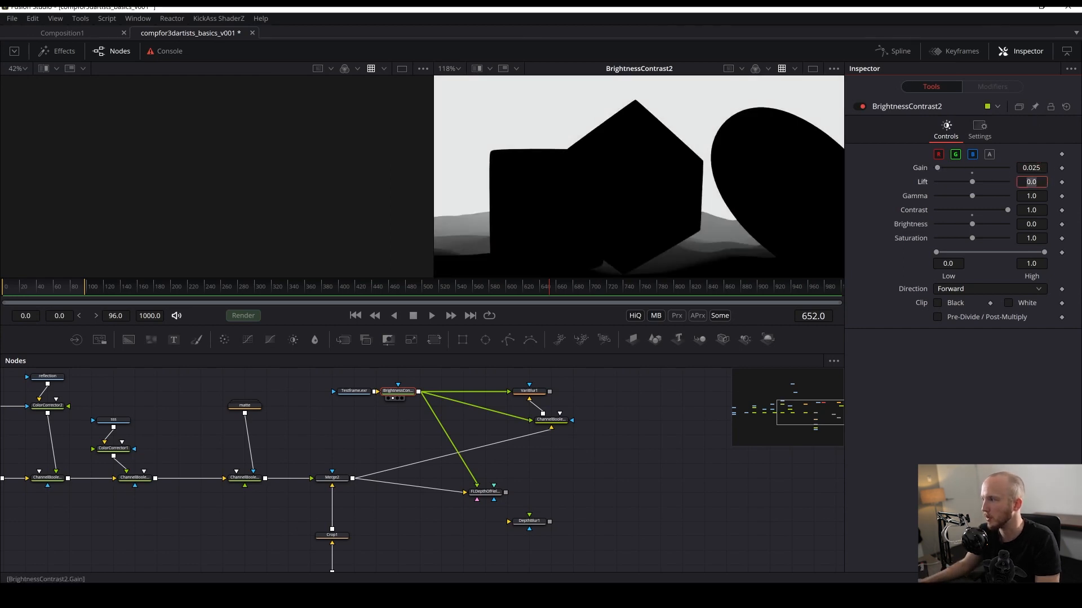
click(1040, 168)
key(BackSpace)
key(BackSpace)
text(3)
key(Tab)
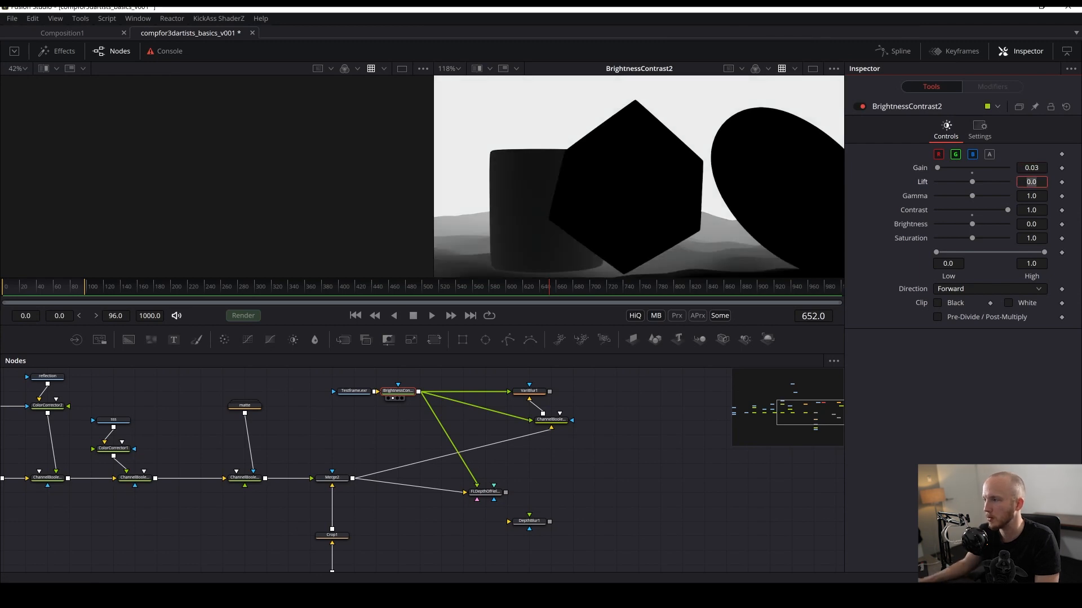
click(1040, 168)
text(8)
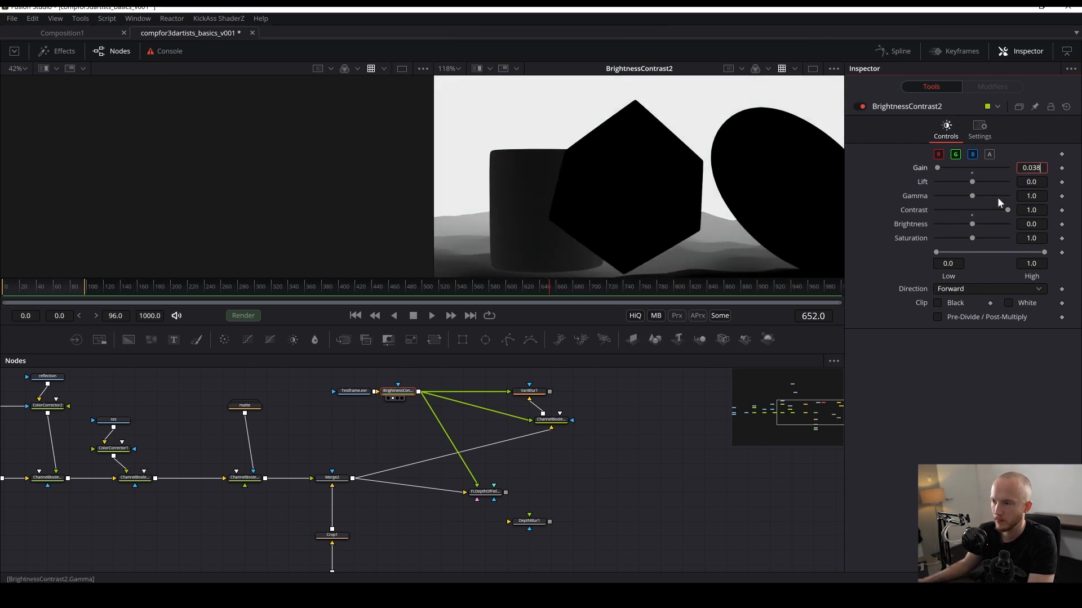
key(Tab)
click(653, 500)
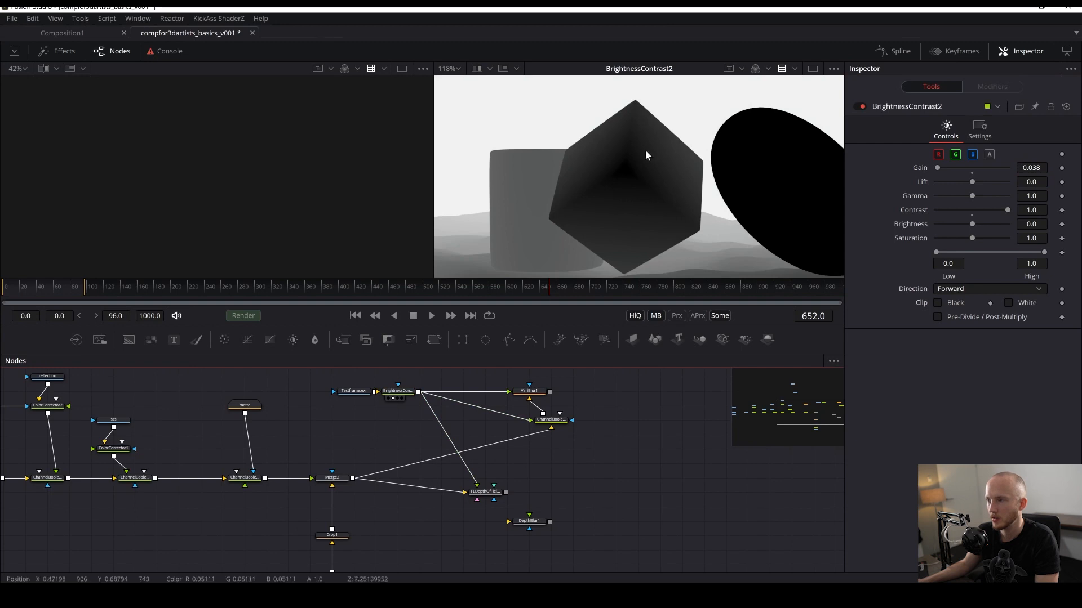
- Display the FLDepthOfField result in the second viewer and auto-range its depth buffer black and white points
key(ctrl+s)
click(485, 492)
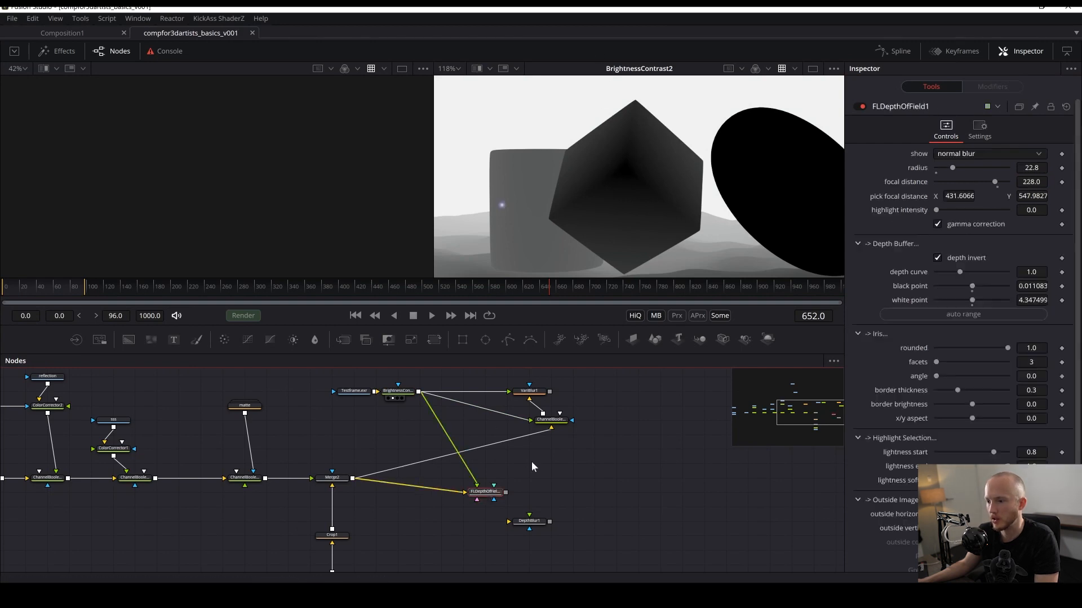
click(964, 318)
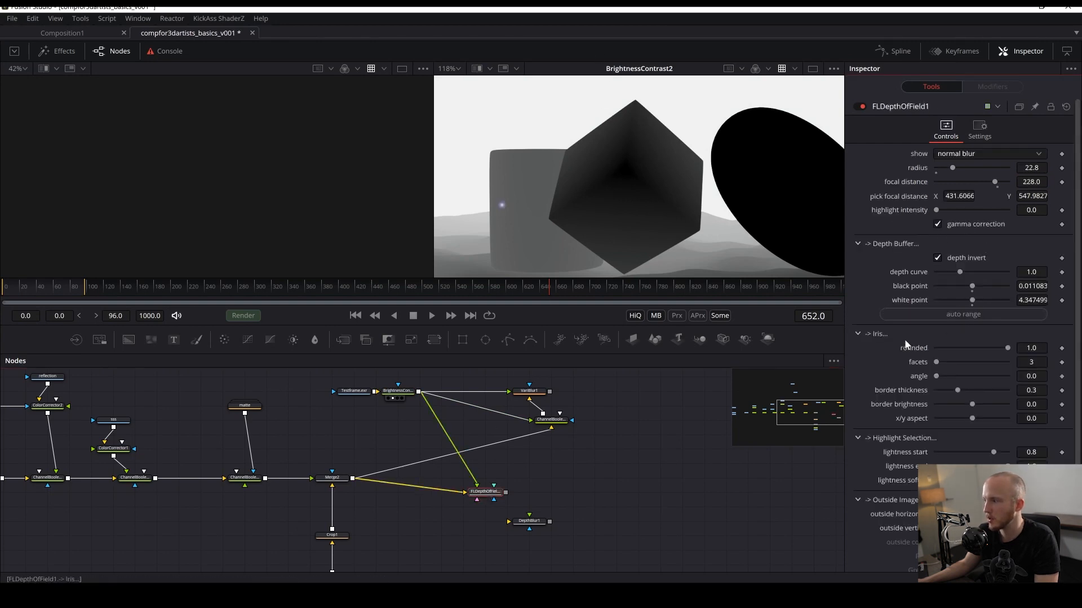
key(2)
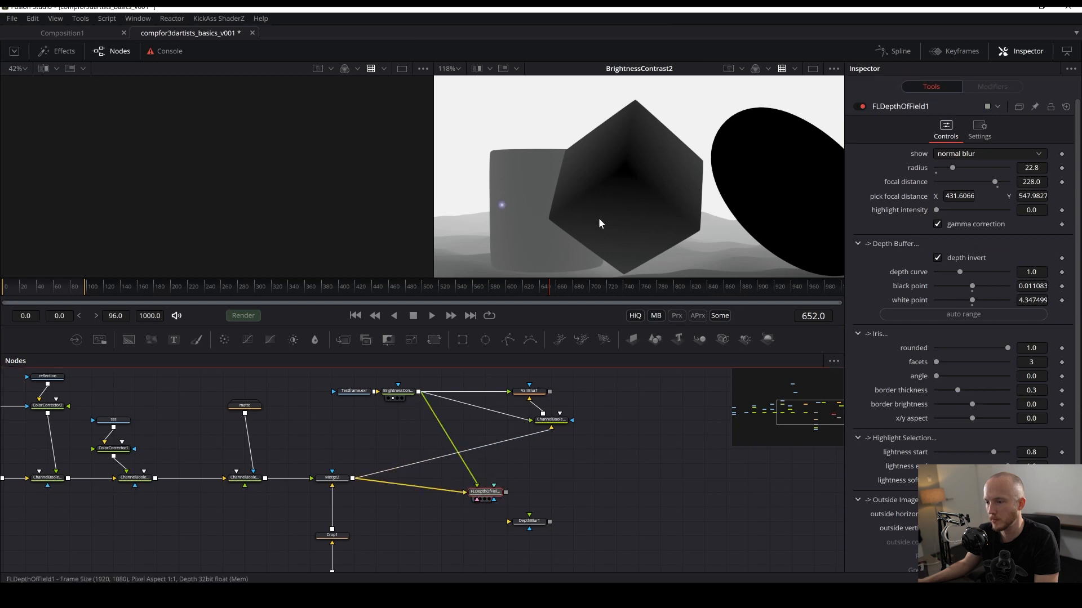
click(968, 315)
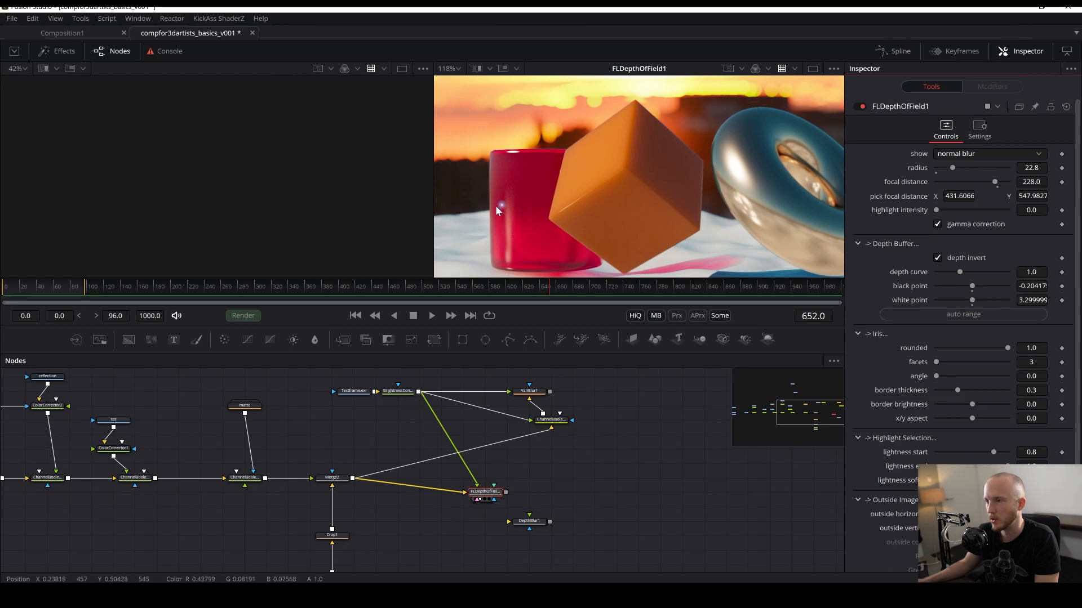
- Move the focal pick point onto the silver torus and raise the blur radius to about 58.3
drag(498, 205, 735, 177)
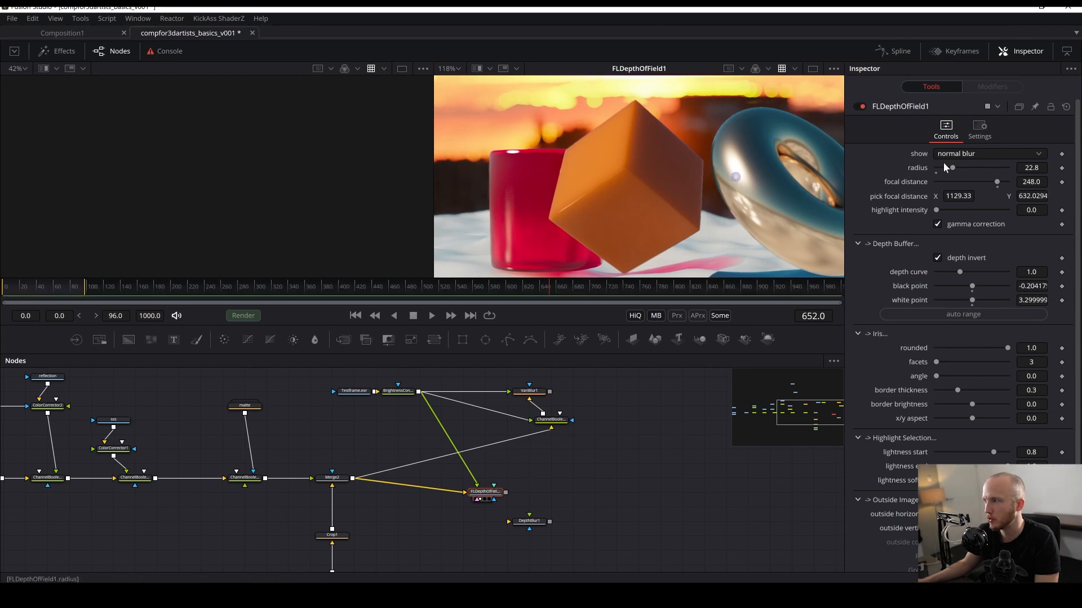
drag(943, 163, 966, 168)
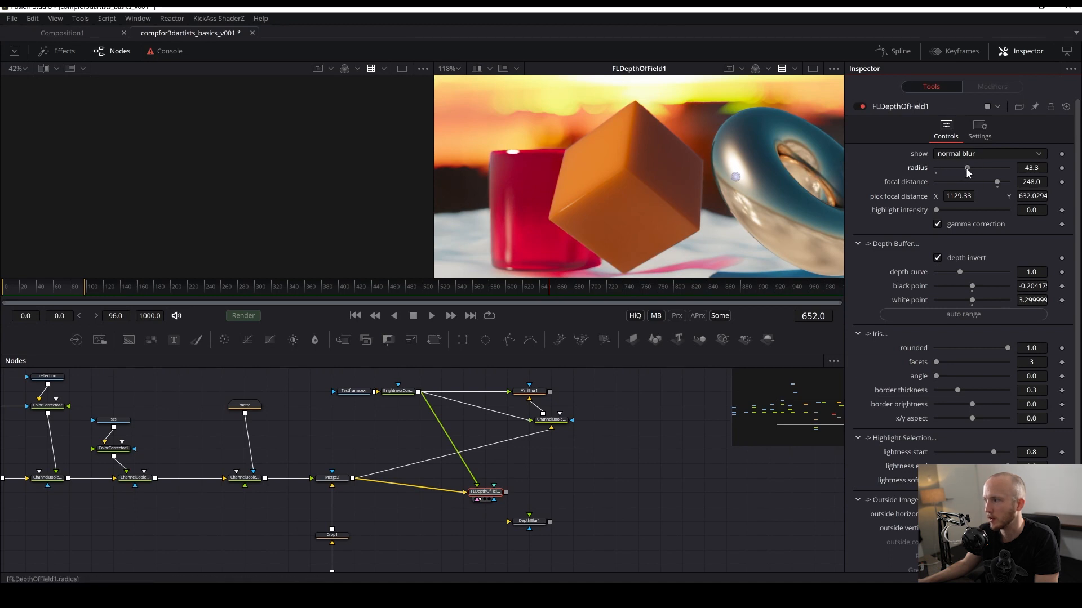
drag(966, 167, 978, 168)
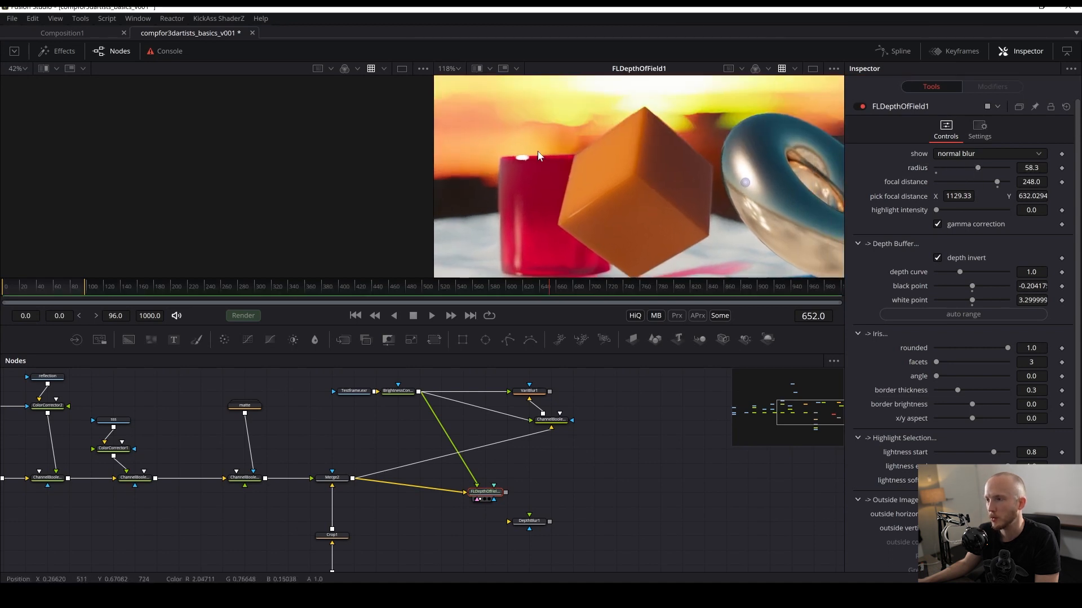
- Reposition the focal pick point on the torus's front edge and save the comp
scroll(524, 158, up, 3)
scroll(616, 190, down, 2)
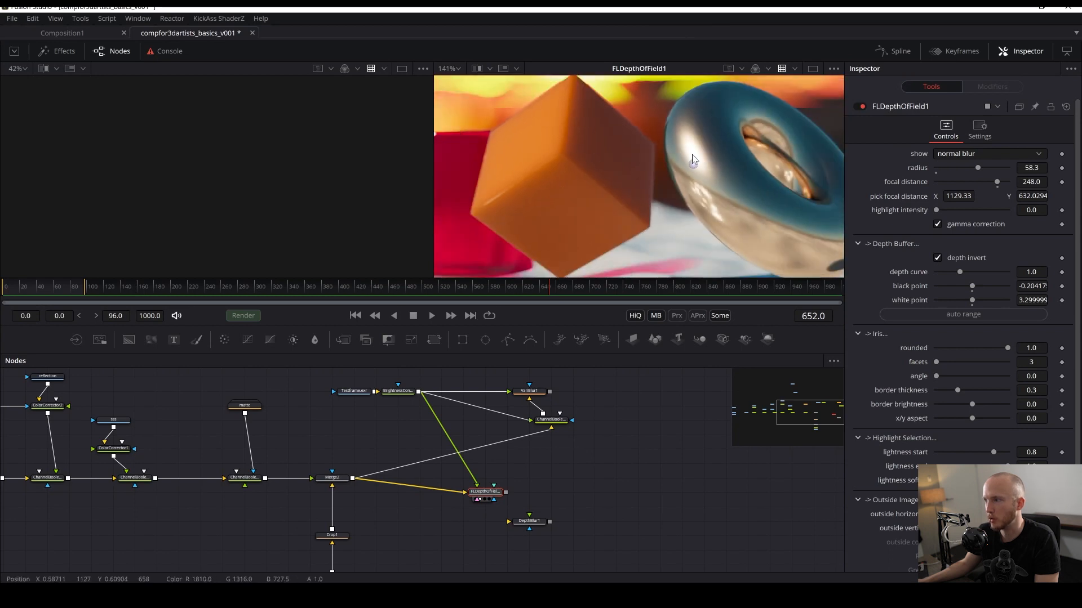
drag(691, 165, 457, 150)
drag(526, 180, 705, 175)
scroll(640, 155, down, 3)
scroll(646, 155, up, 3)
scroll(541, 179, down, 1)
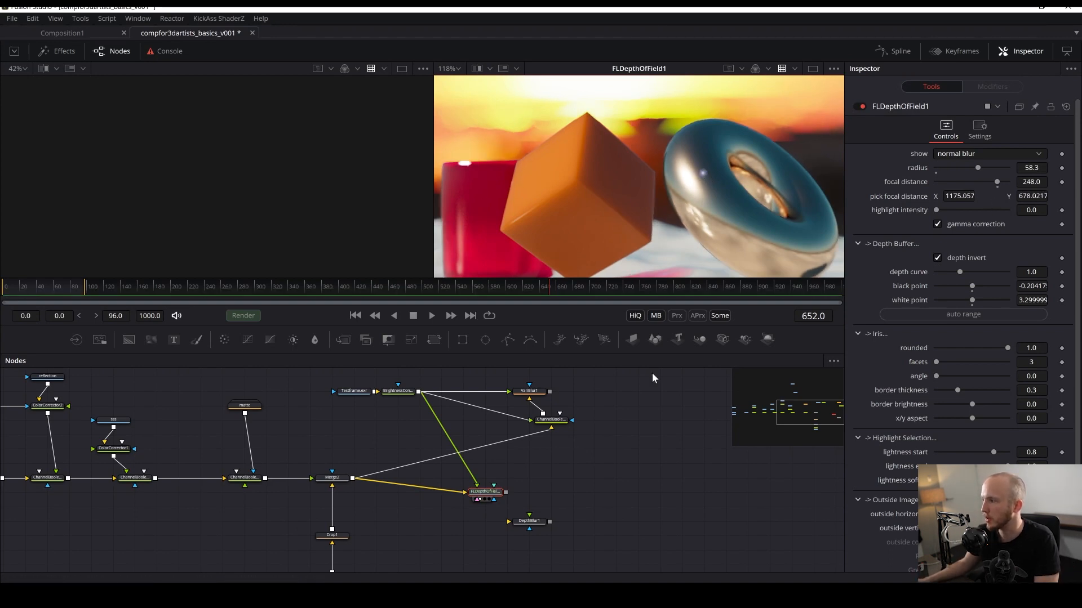
key(ctrl+s)
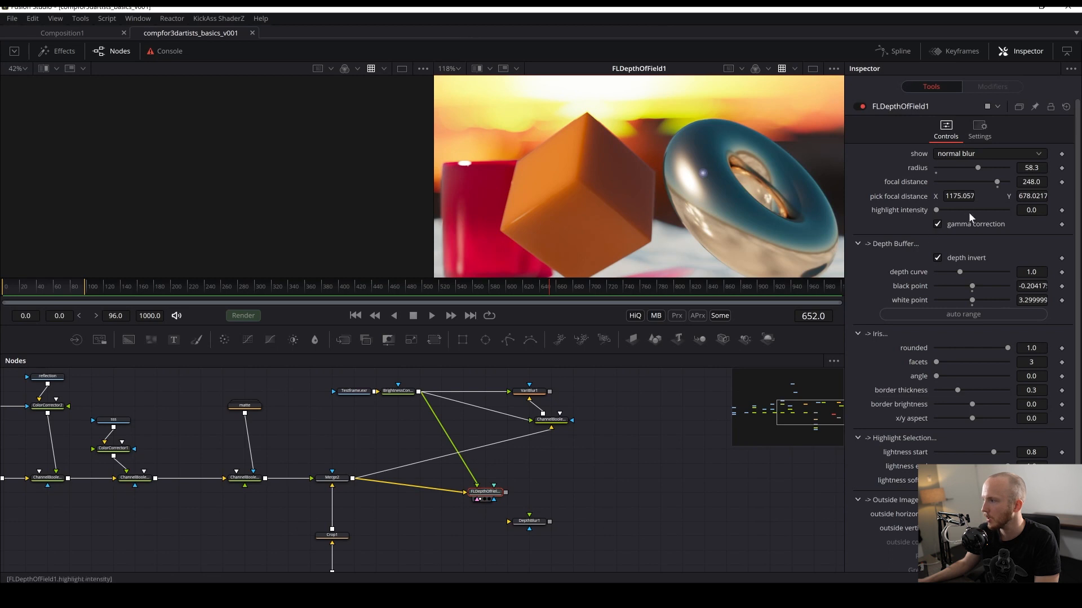
- Animate the focal distance and keyframe the focus on the red cup at the first frame
right_click(995, 180)
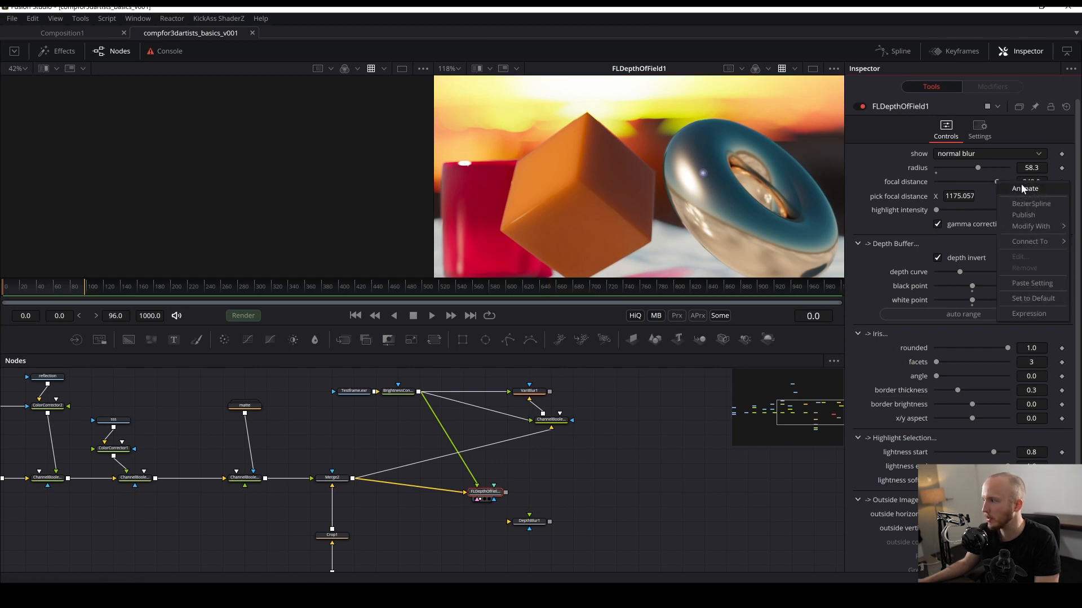
click(1014, 188)
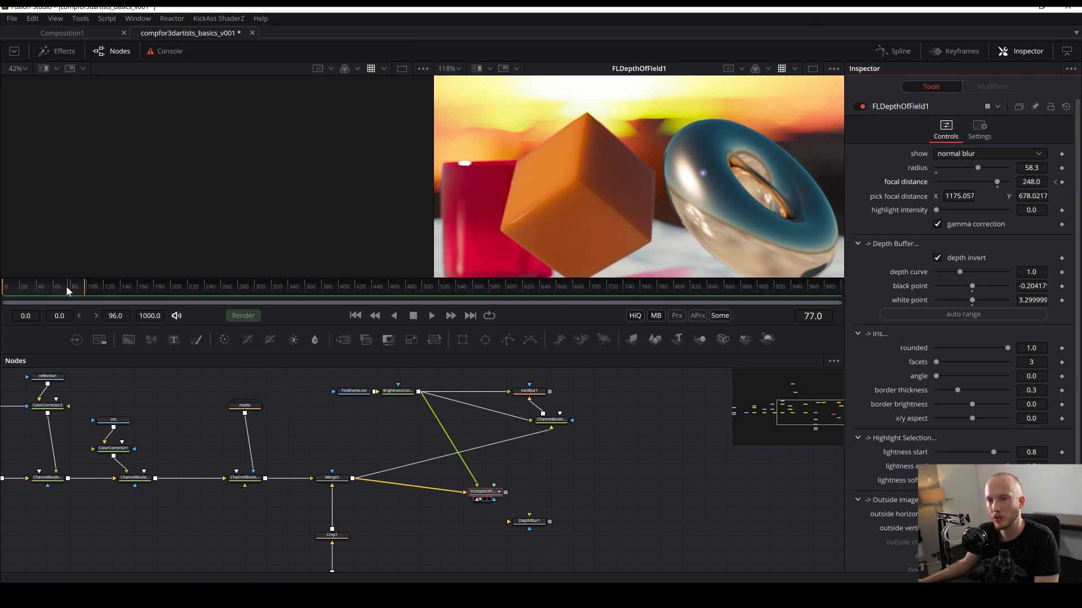
drag(703, 173, 466, 208)
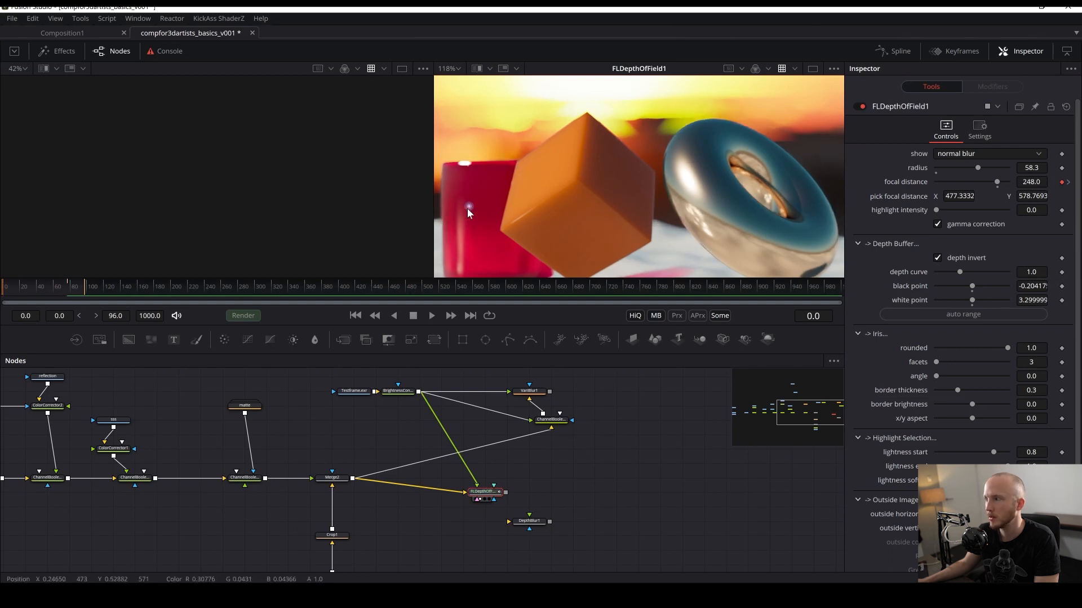
mouse_move(467, 209)
mouse_down()
mouse_move(696, 184)
mouse_move(686, 187)
mouse_up()
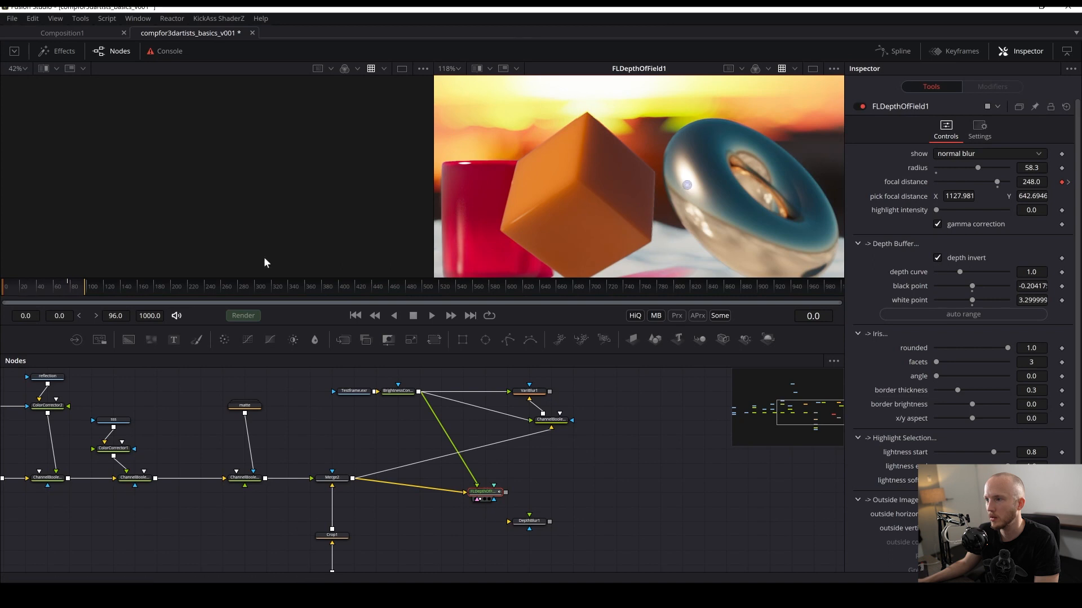
drag(32, 289, 2, 289)
drag(685, 186, 494, 204)
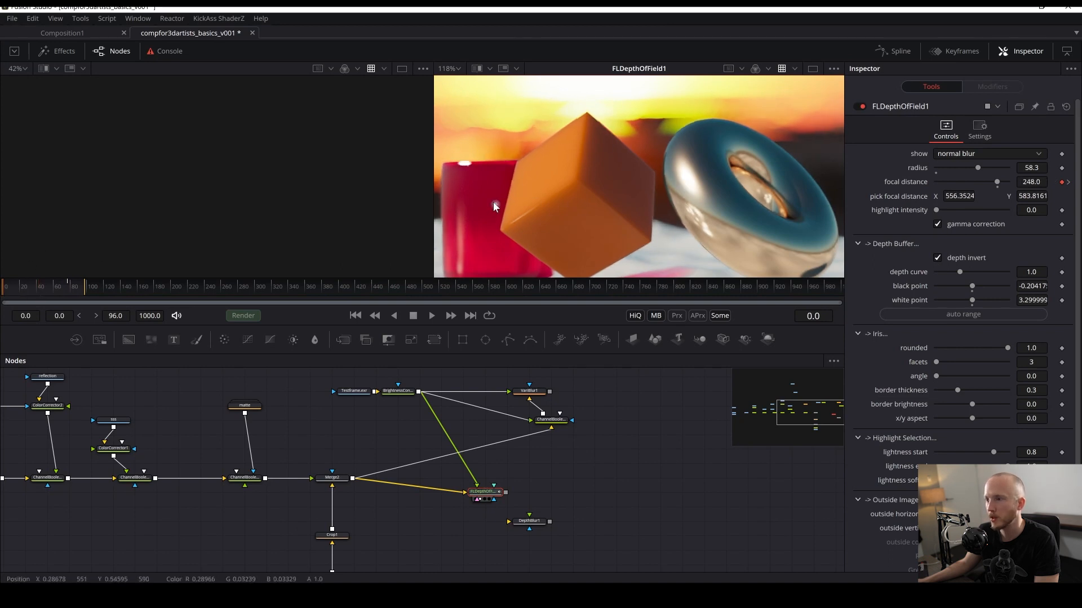
- Keyframe the focal pick on the torus at about frame 41, scrub through the focus pull, and save
click(38, 288)
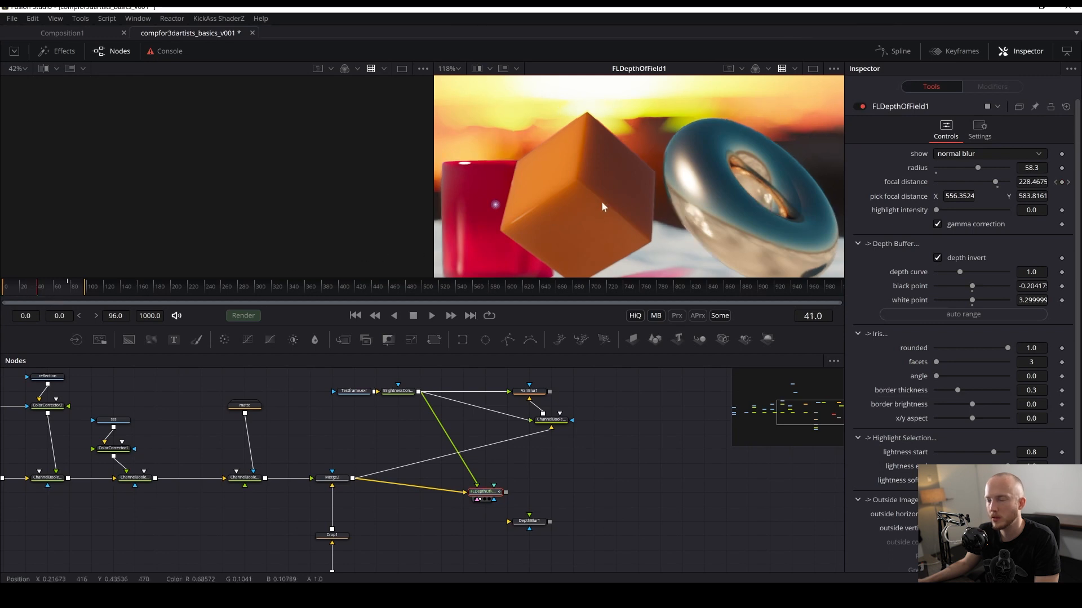
click(42, 284)
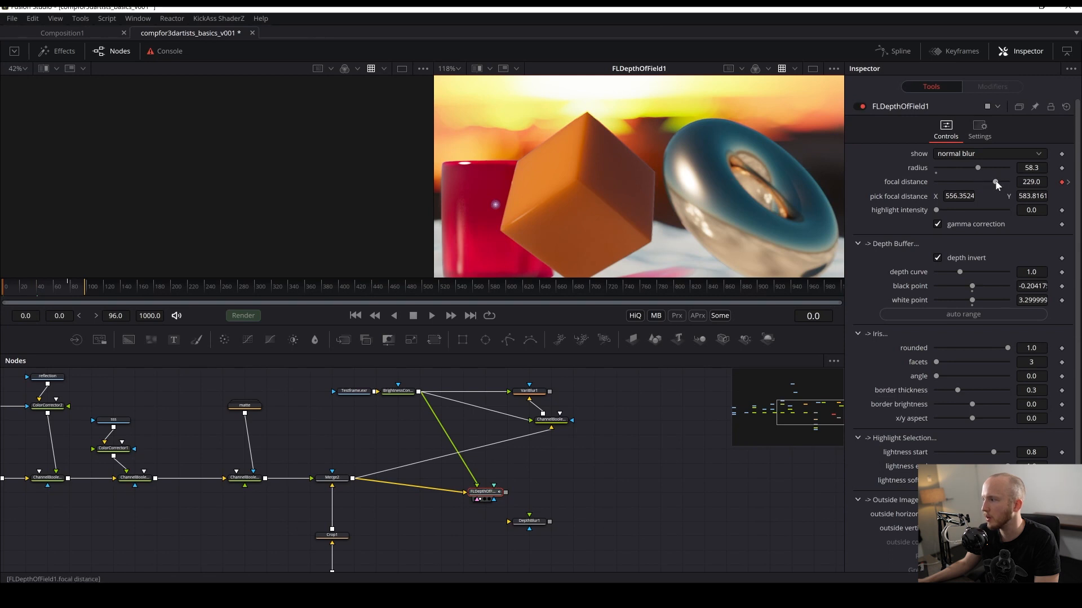
drag(495, 204, 686, 190)
drag(26, 296, 56, 290)
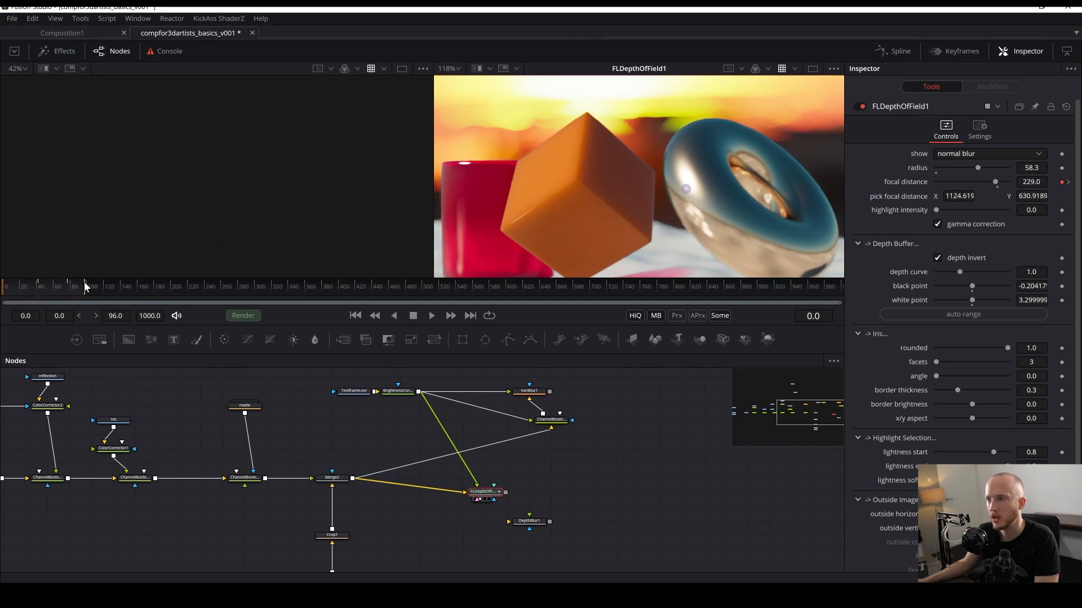
click(43, 287)
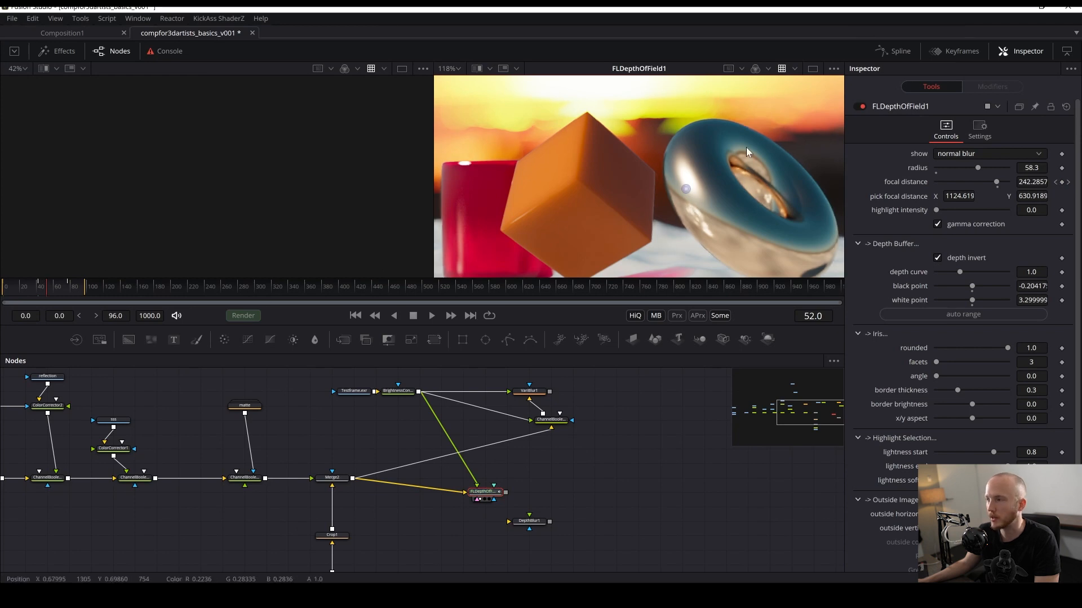
scroll(746, 147, down, 4)
scroll(699, 152, up, 4)
key(ctrl+s)
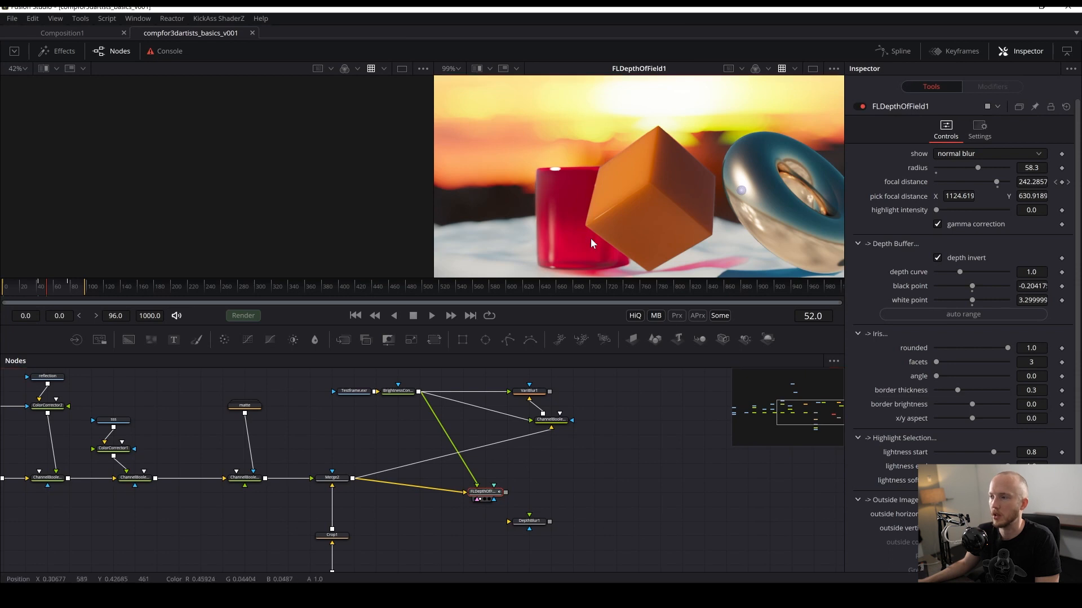
- Move the FLDepthOfField node into line with Merge2 and save
scroll(591, 101, down, 5)
scroll(577, 164, up, 5)
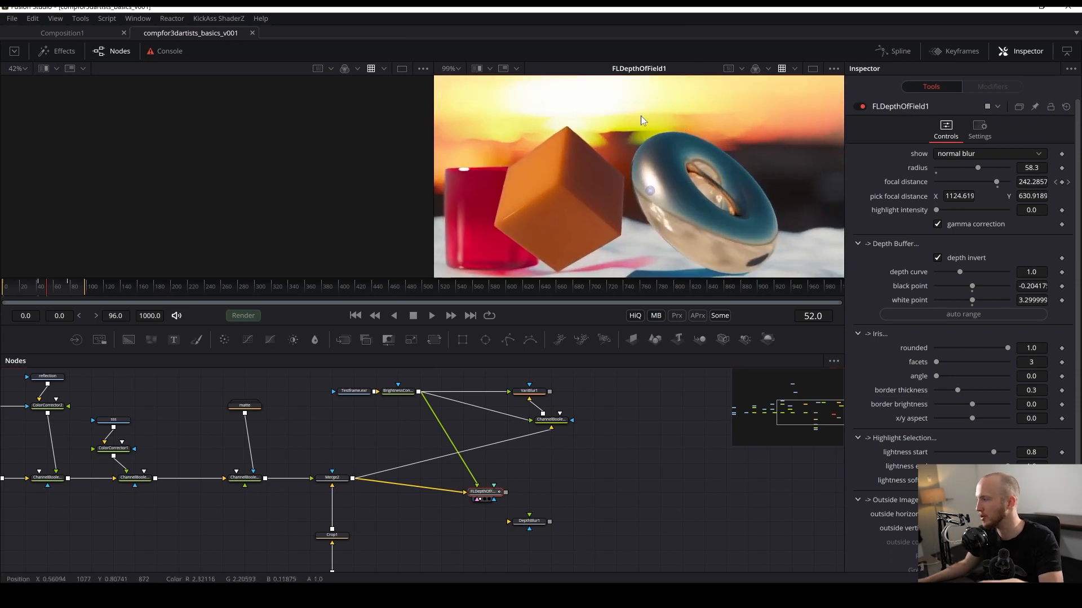
drag(540, 180, 583, 146)
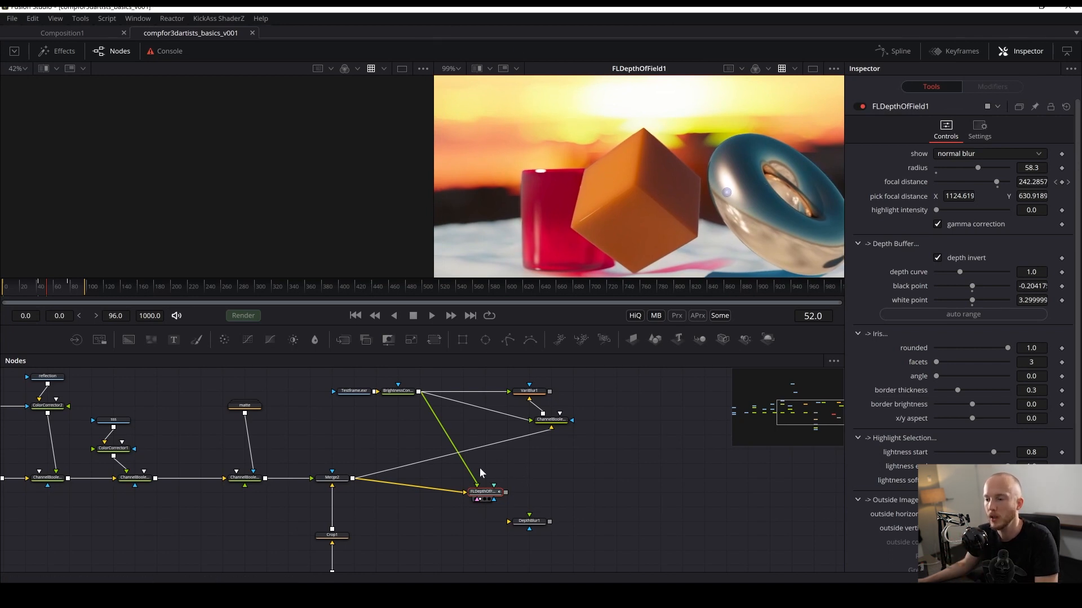
drag(482, 491, 503, 478)
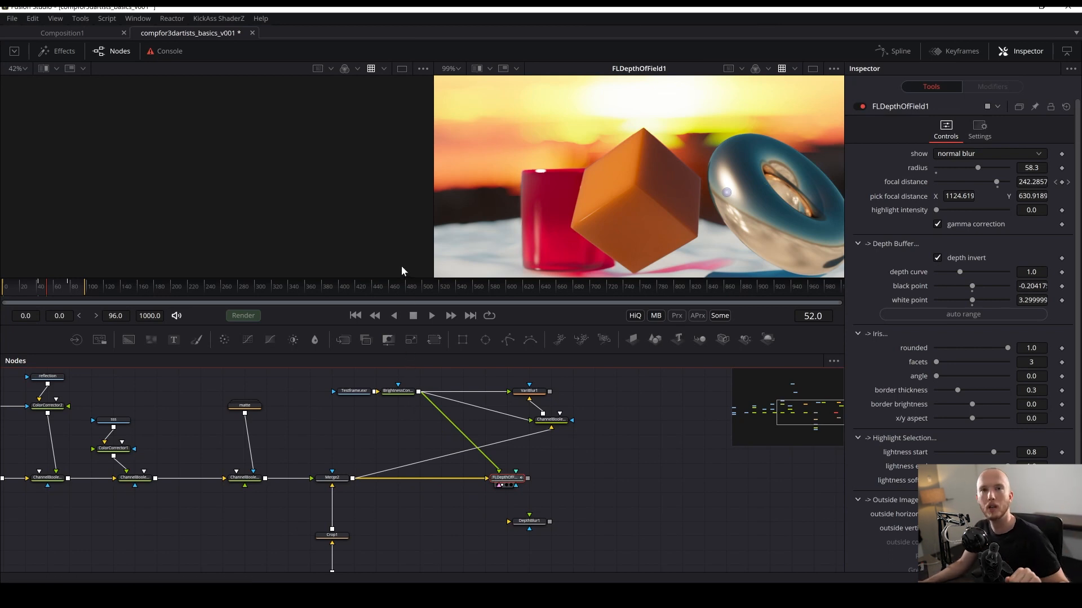
key(ctrl+s)
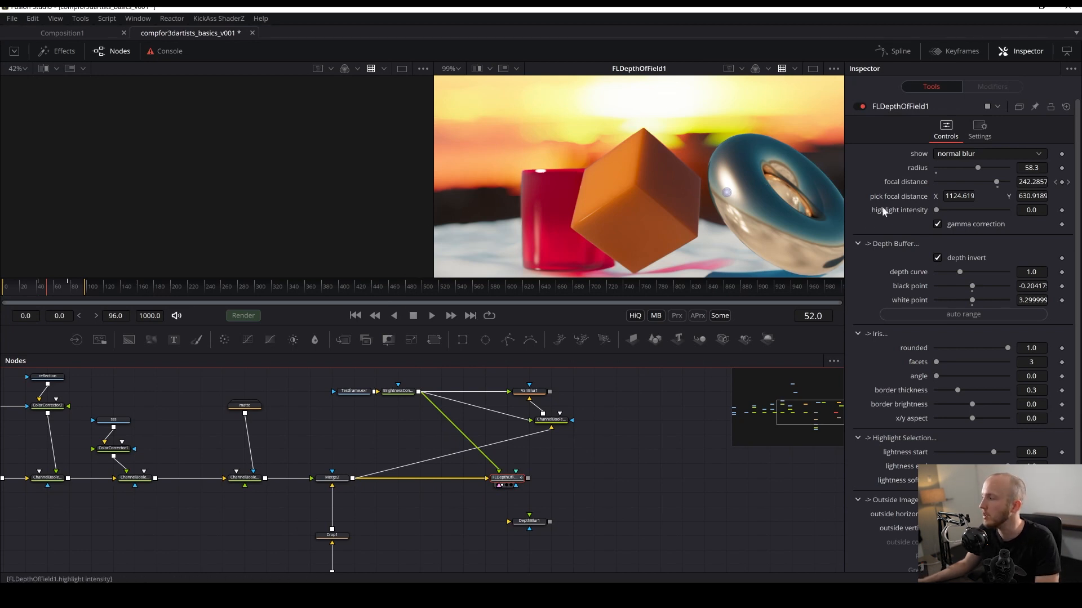
- Tidy the node flow and delete the unused blur nodes
scroll(699, 256, down, 3)
drag(692, 258, 642, 233)
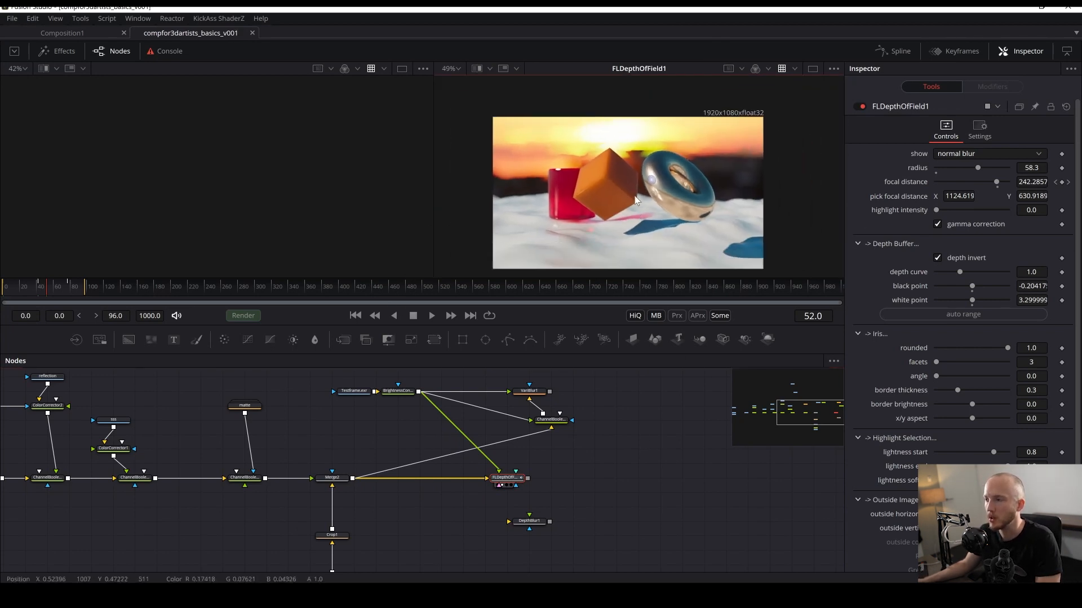
scroll(638, 211, up, 3)
click(643, 487)
drag(644, 488, 602, 486)
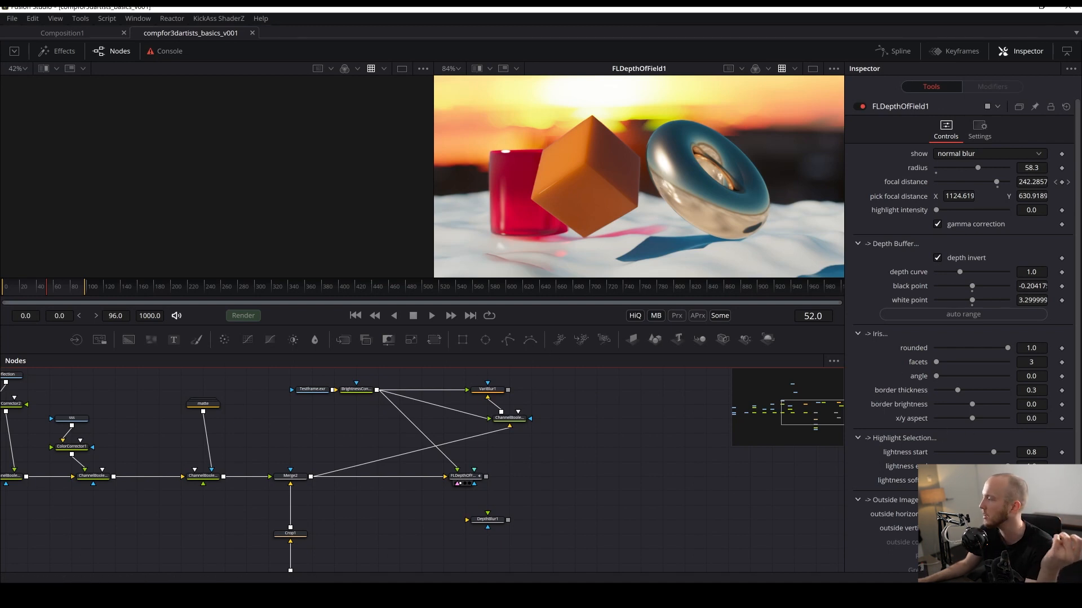
click(787, 416)
drag(615, 469, 655, 482)
scroll(610, 463, down, 2)
drag(624, 372, 645, 443)
drag(408, 387, 600, 394)
drag(588, 507, 544, 493)
key(ctrl+s)
key(Delete)
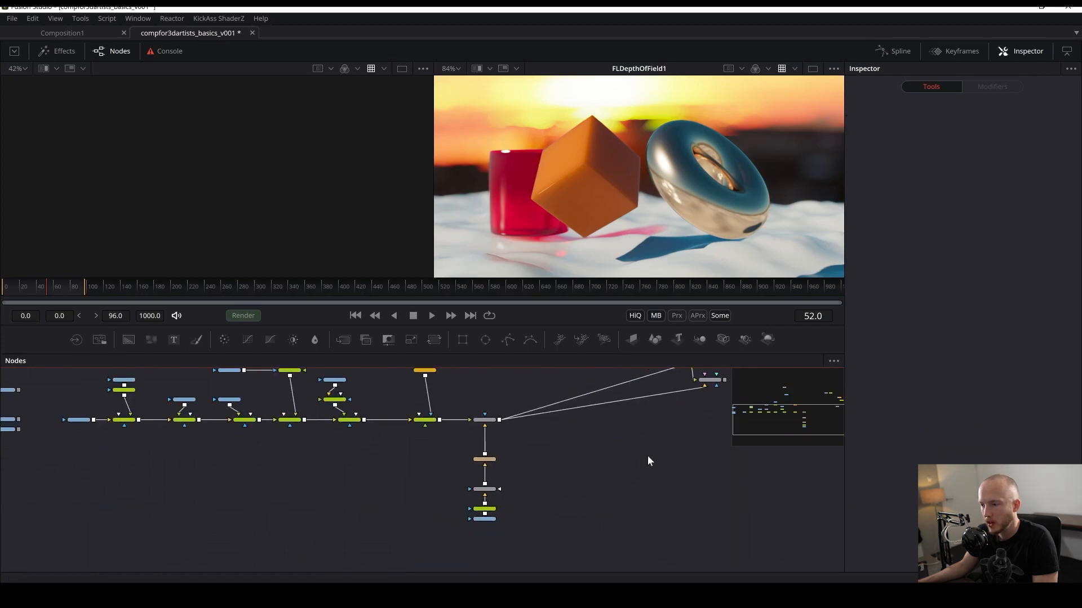
- Locate the N normal pass loader in the flow and view it in the first viewer
drag(686, 397, 662, 418)
key(ctrl+s)
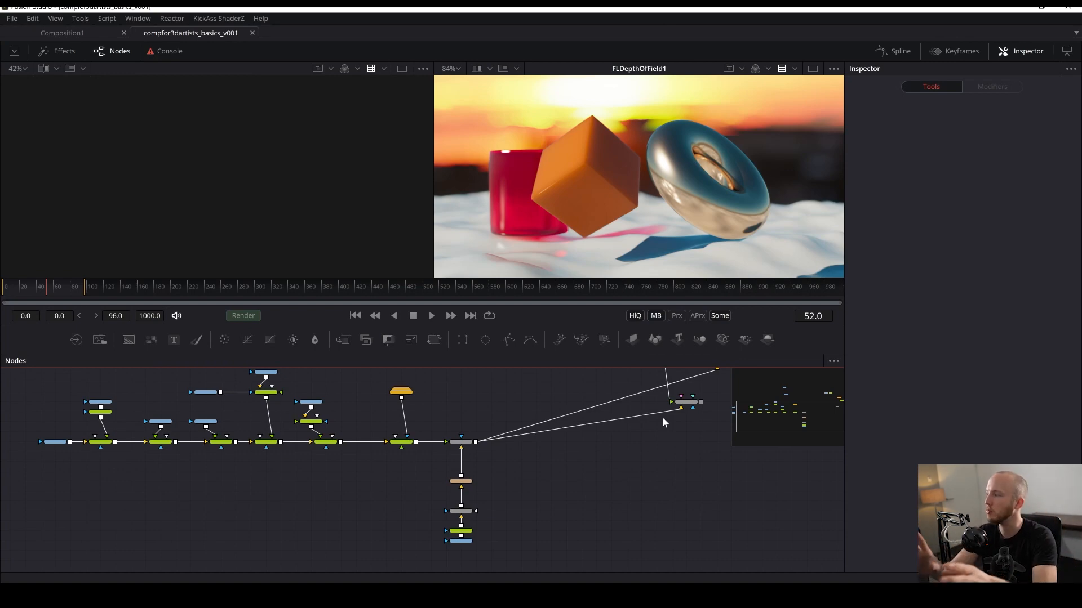
drag(528, 437, 577, 503)
drag(511, 492, 509, 454)
scroll(497, 441, up, 4)
drag(533, 401, 716, 396)
drag(555, 507, 867, 451)
drag(462, 489, 408, 497)
drag(266, 472, 319, 493)
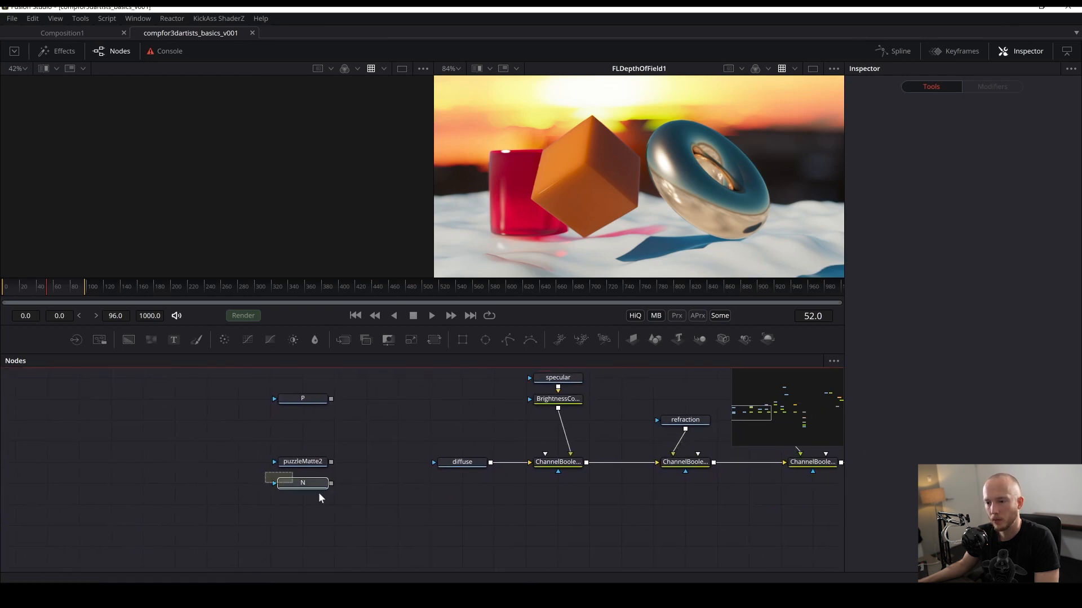
key(1)
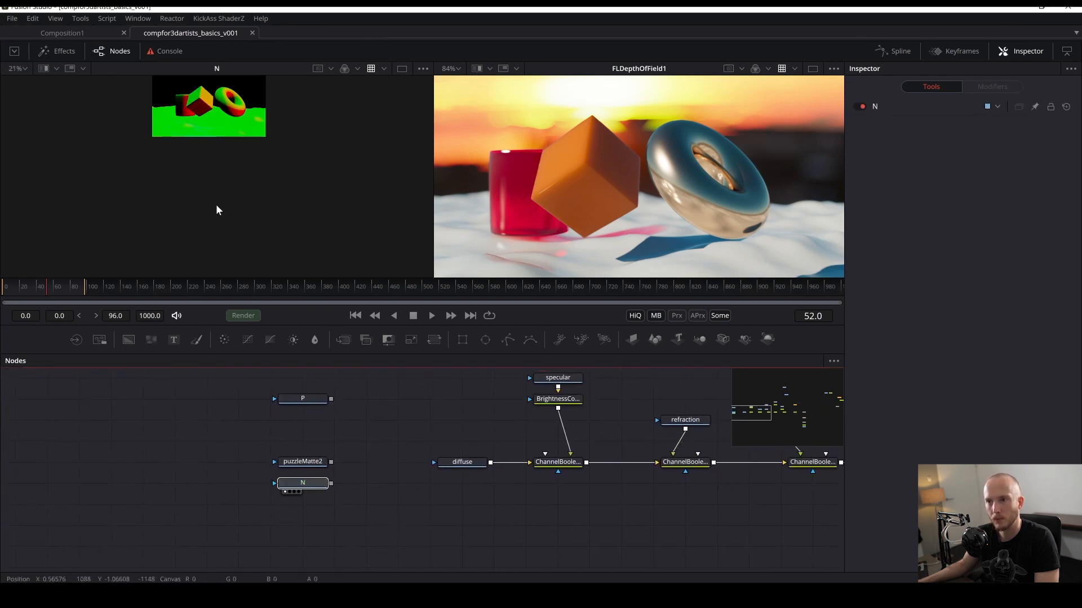
- Paste a copy of the N normal pass loader beside Merge2 and save the comp
drag(236, 209, 306, 240)
drag(265, 211, 185, 248)
scroll(193, 179, up, 8)
drag(209, 192, 234, 225)
drag(209, 496, 342, 475)
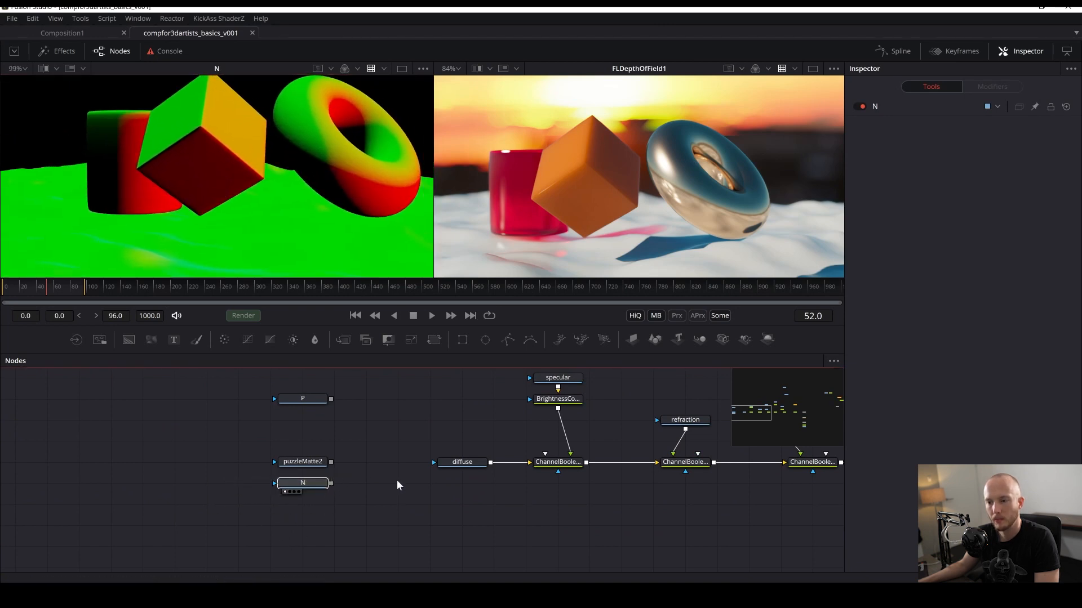
drag(570, 451, 176, 497)
drag(575, 468, 282, 468)
drag(658, 454, 388, 454)
drag(633, 421, 502, 425)
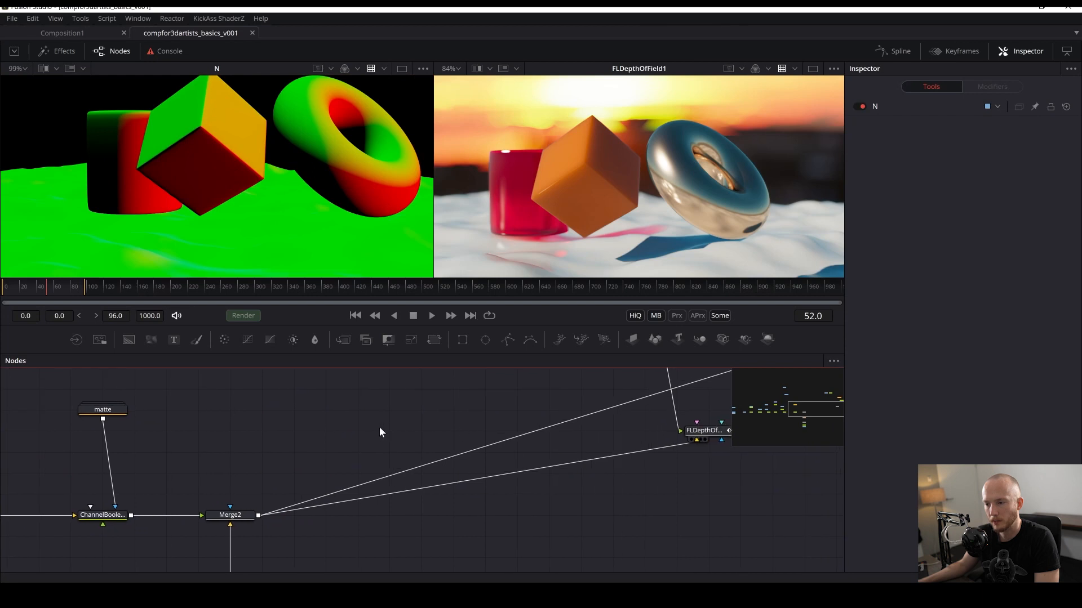
drag(434, 490, 512, 437)
key(ctrl+v)
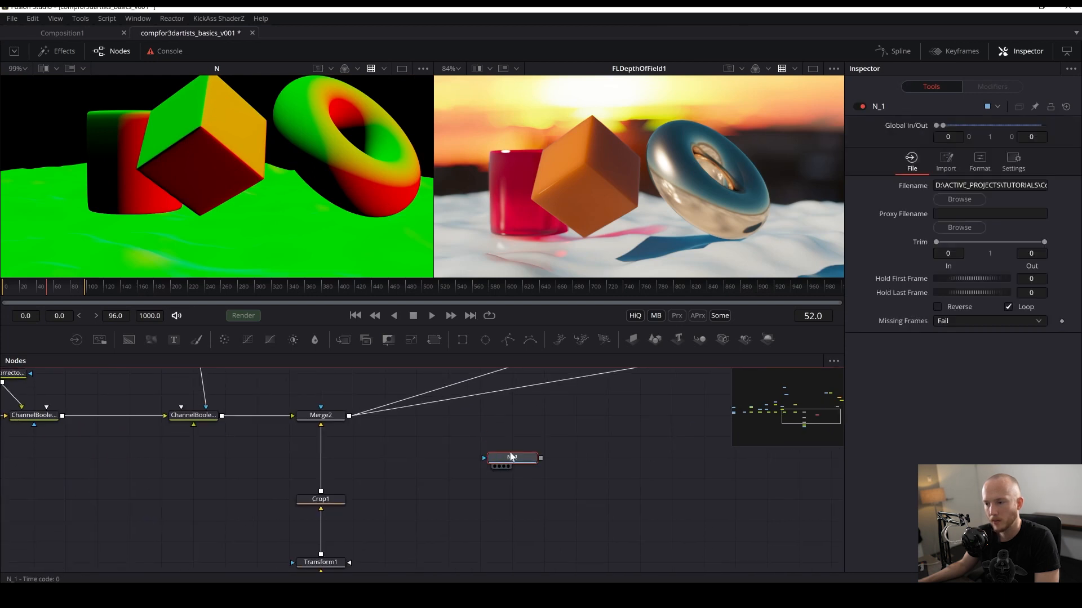
ctrl+scroll(316, 189, down, 2)
key(ctrl+s)
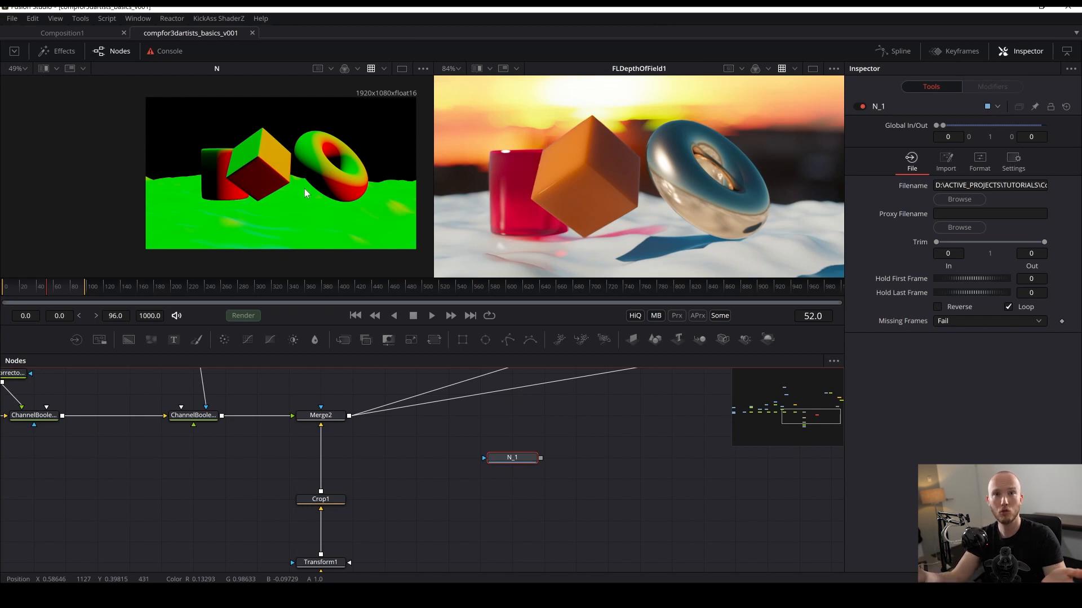
drag(328, 179, 240, 197)
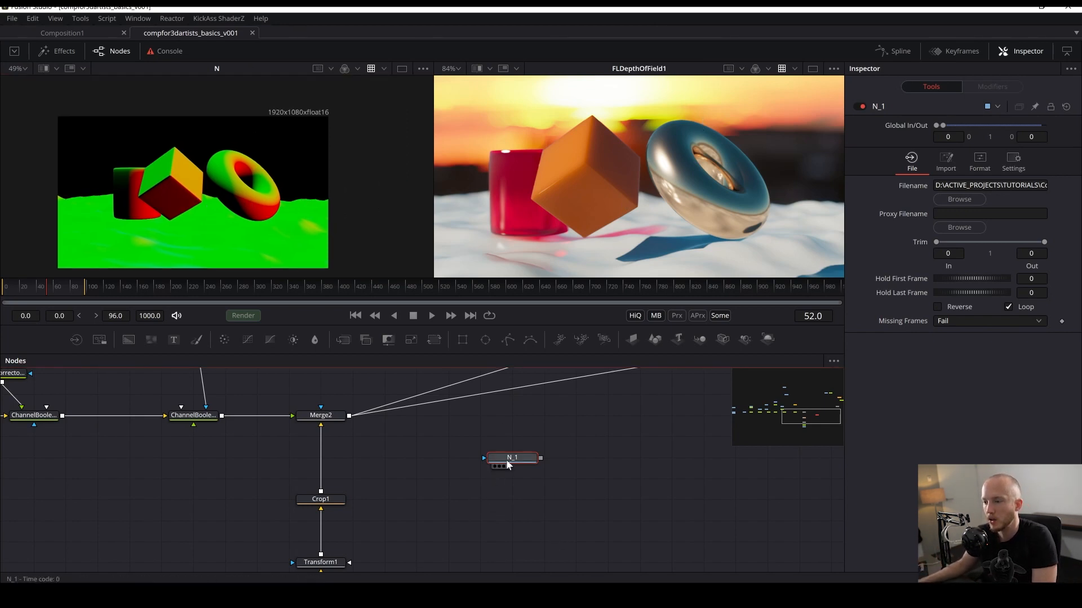
- View the N_1 normal pass loader in the second viewer
drag(506, 461, 565, 125)
drag(630, 409, 544, 402)
drag(419, 469, 439, 571)
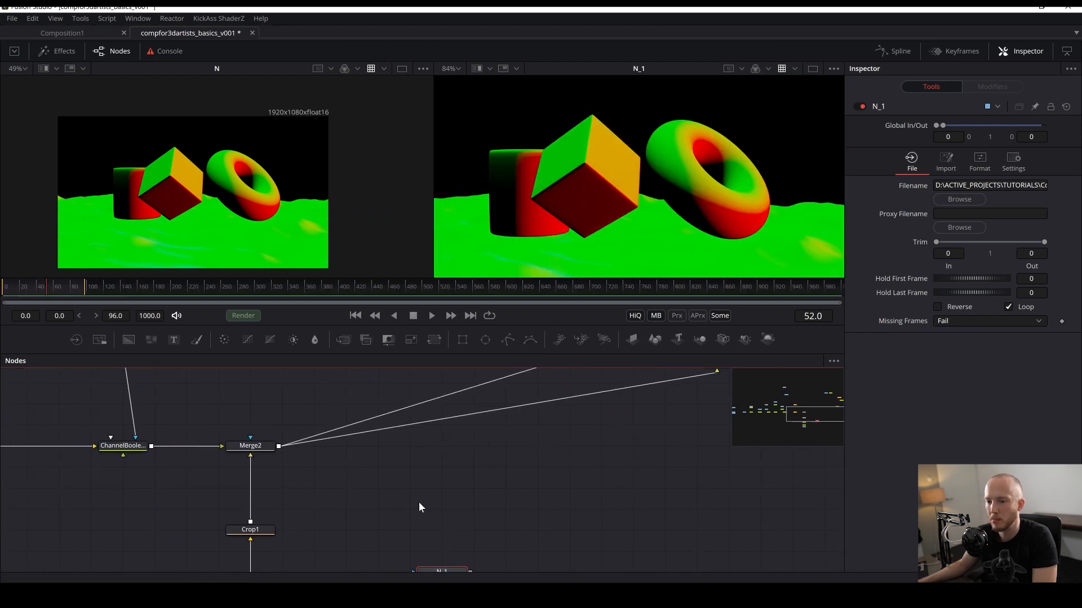
- Add a Channel Booleans node, connect Merge2's output into it, and save the comp
click(420, 516)
key(shift+space)
text(bool)
key(Return)
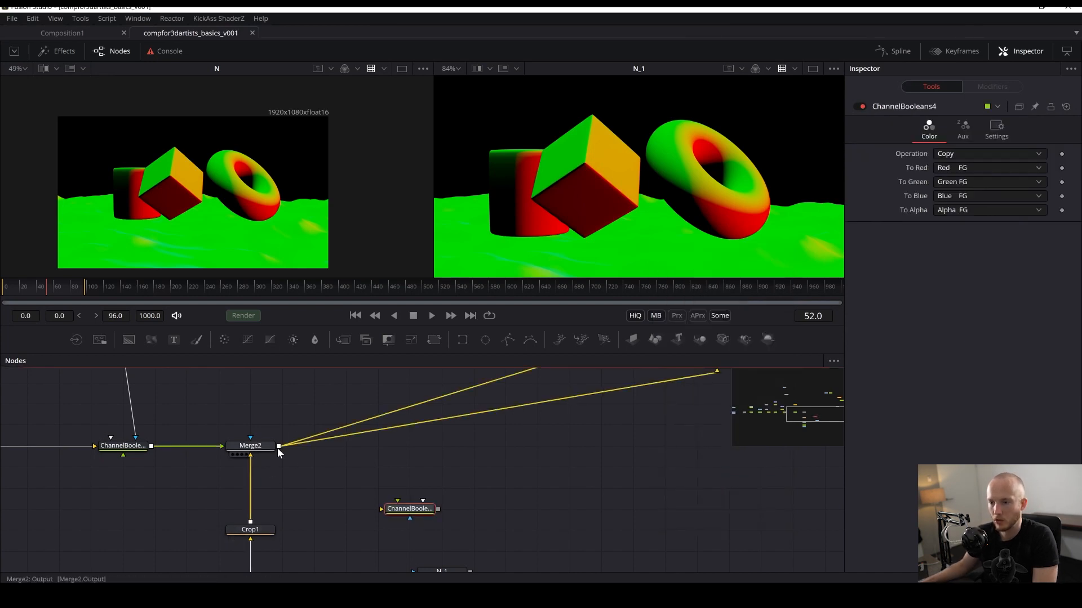
drag(278, 446, 436, 497)
scroll(514, 456, down, 1)
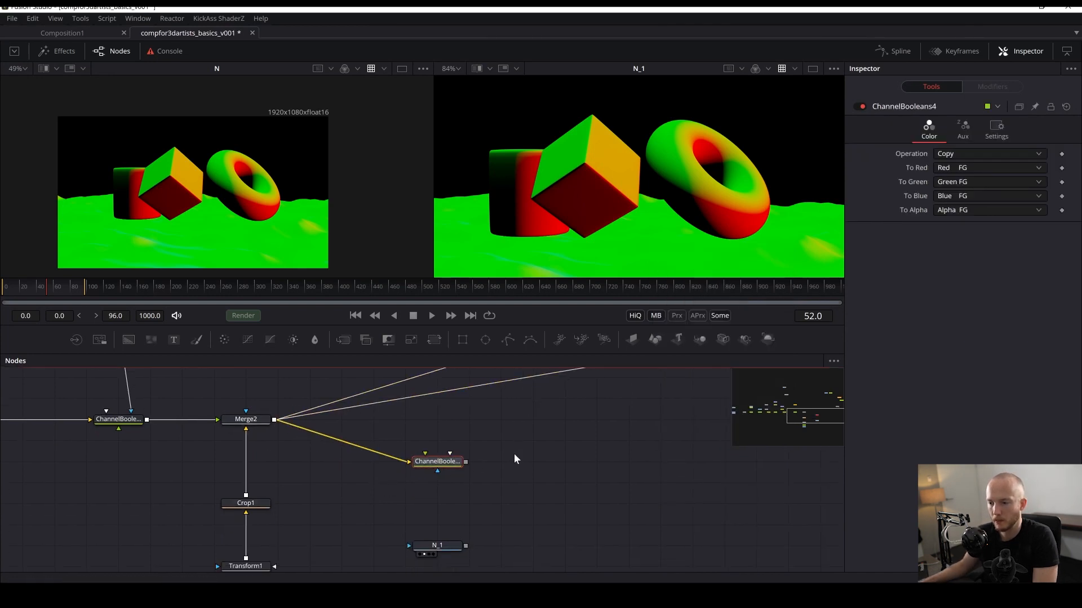
key(ctrl+s)
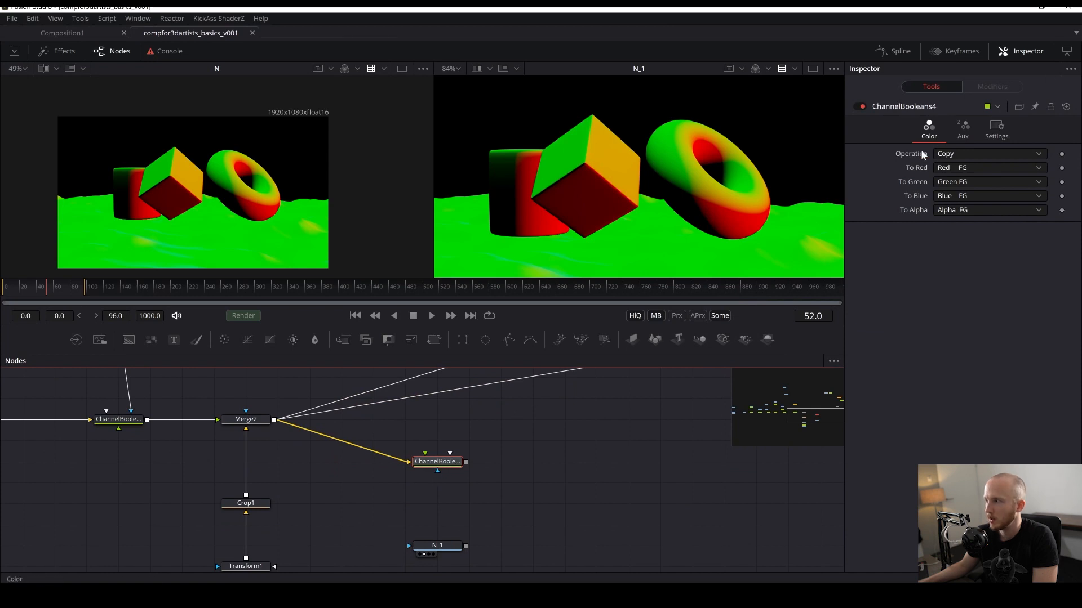
- Set the Channel Booleans node's To Alpha channel to Do Nothing
click(950, 215)
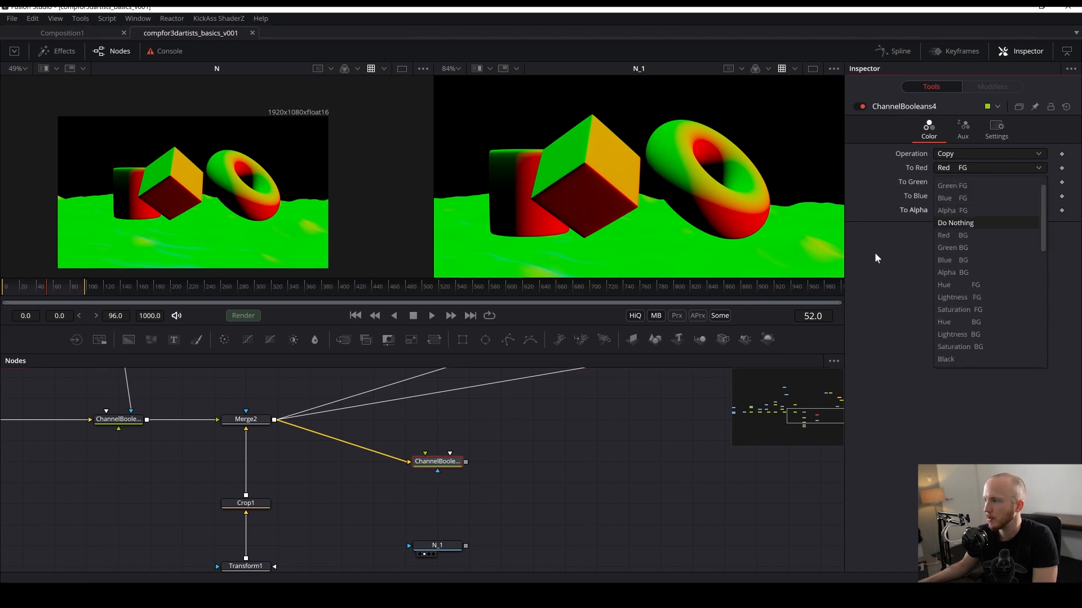
click(965, 224)
scroll(580, 471, right, 1)
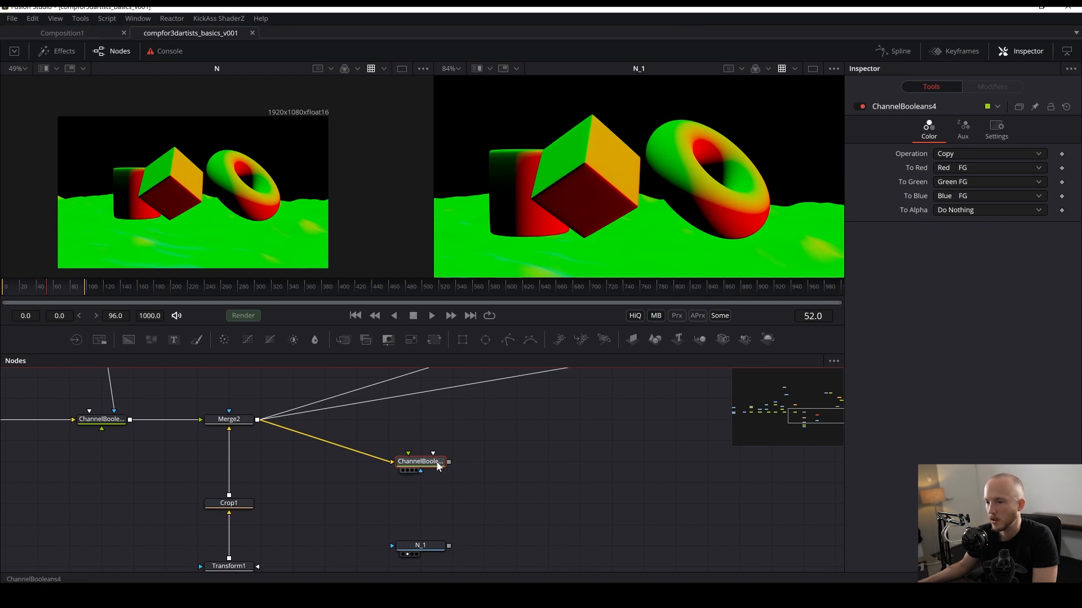
- View the Channel Booleans node in the second viewer and connect N_1 into its foreground input
key(2)
drag(439, 466, 466, 440)
drag(254, 394, 590, 226)
click(433, 444)
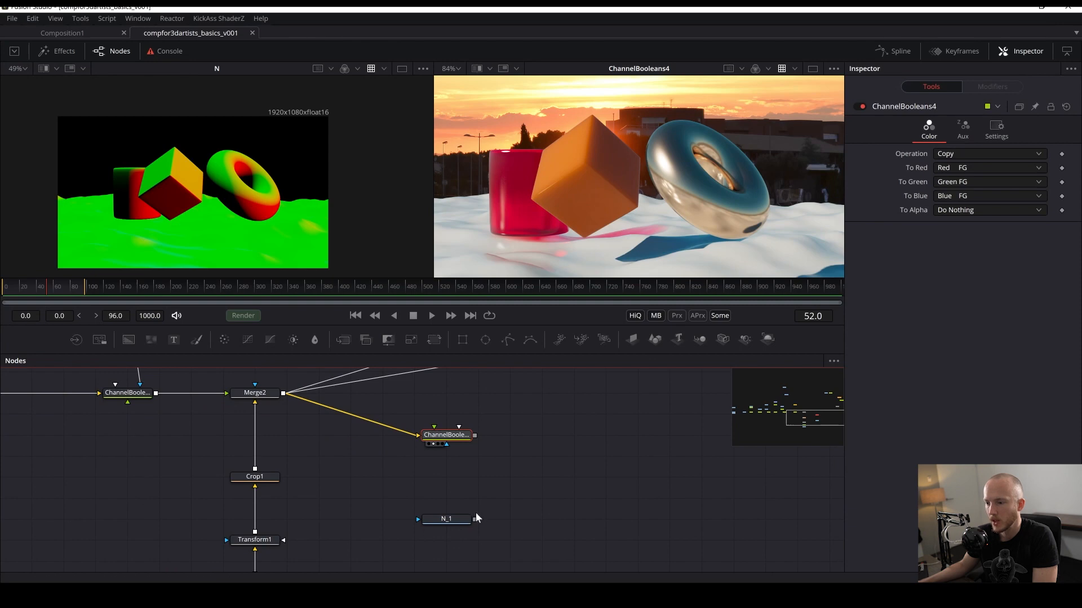
drag(475, 518, 446, 444)
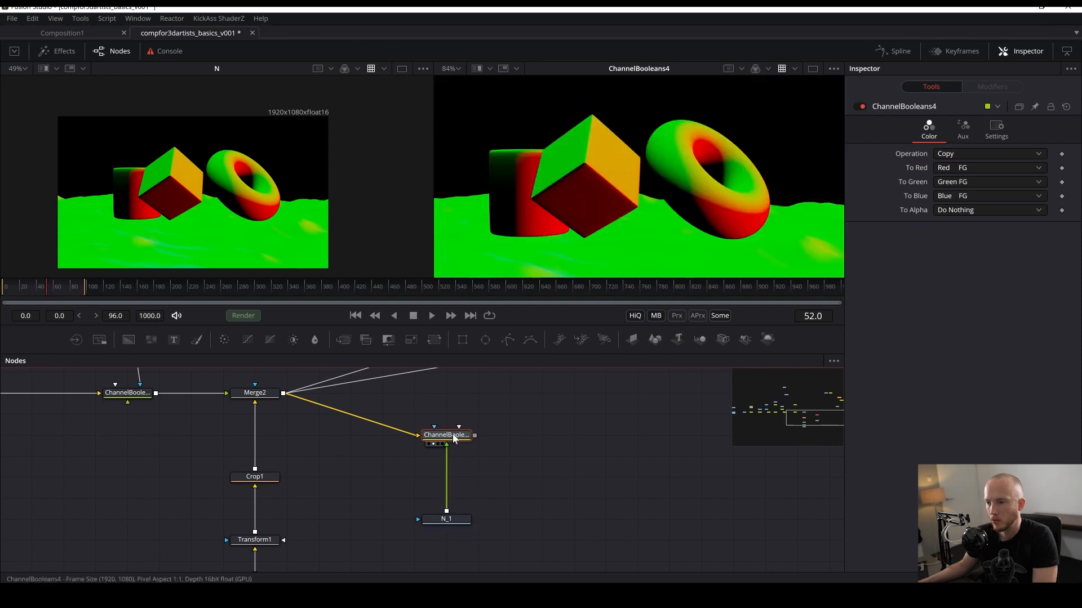
- Set the Channel Booleans To Red, To Green and To Blue channels to Do Nothing, then save
click(966, 181)
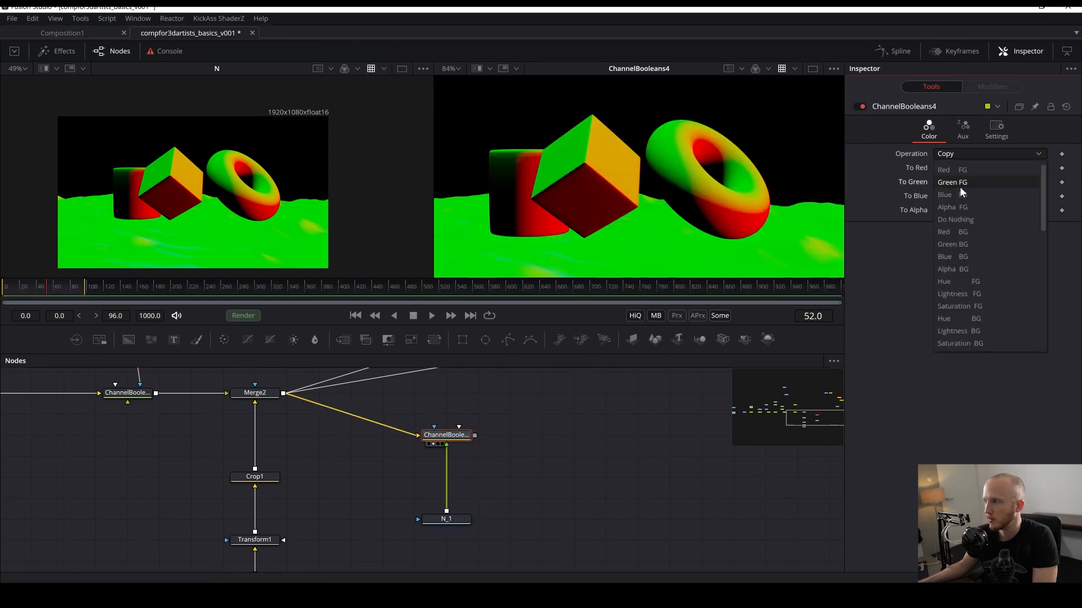
click(966, 219)
click(951, 195)
click(951, 221)
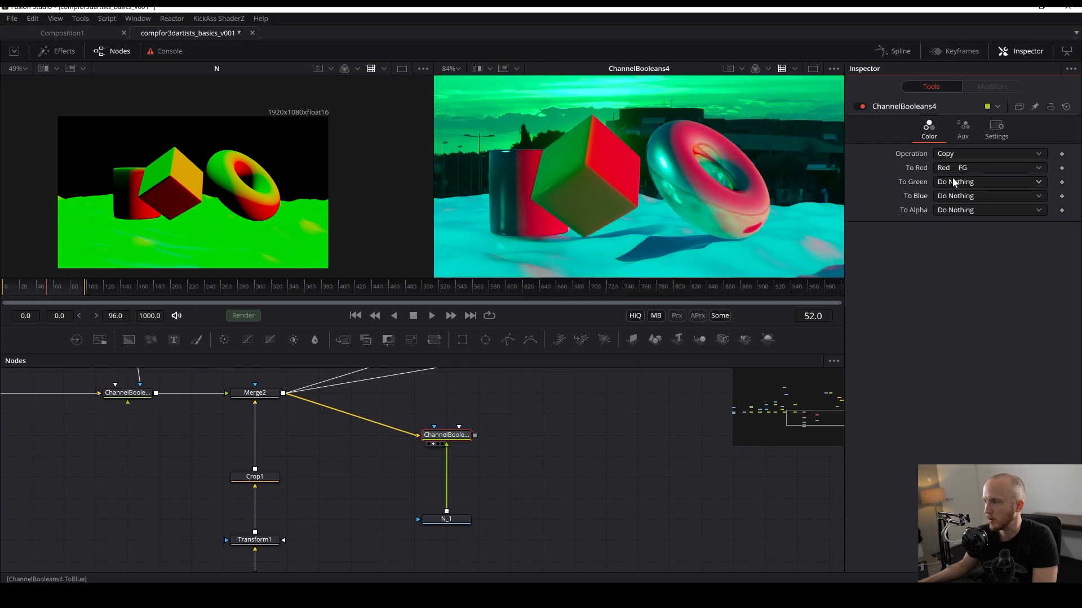
click(954, 168)
click(960, 218)
key(ctrl+f)
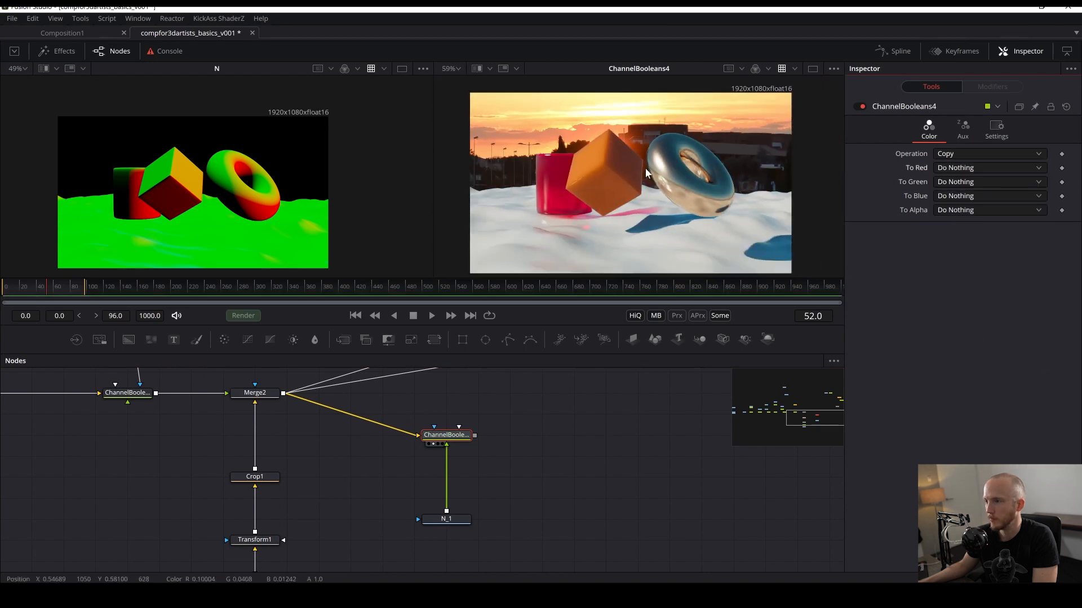
key(ctrl+s)
- Enable Extra channels in the Channel Booleans node's Aux settings
drag(452, 446, 449, 421)
key(ctrl+z)
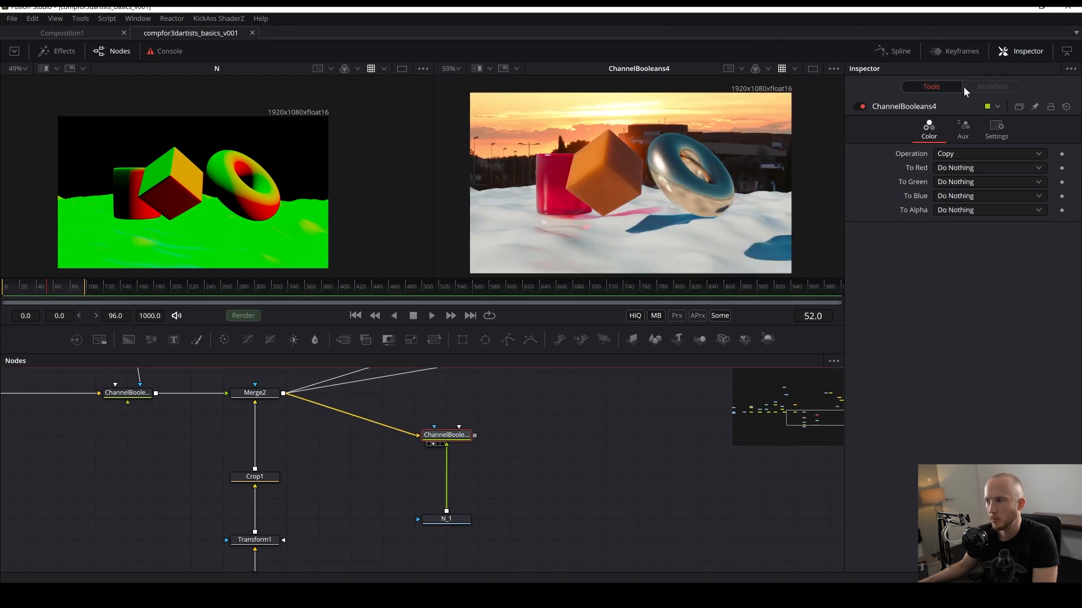
click(963, 129)
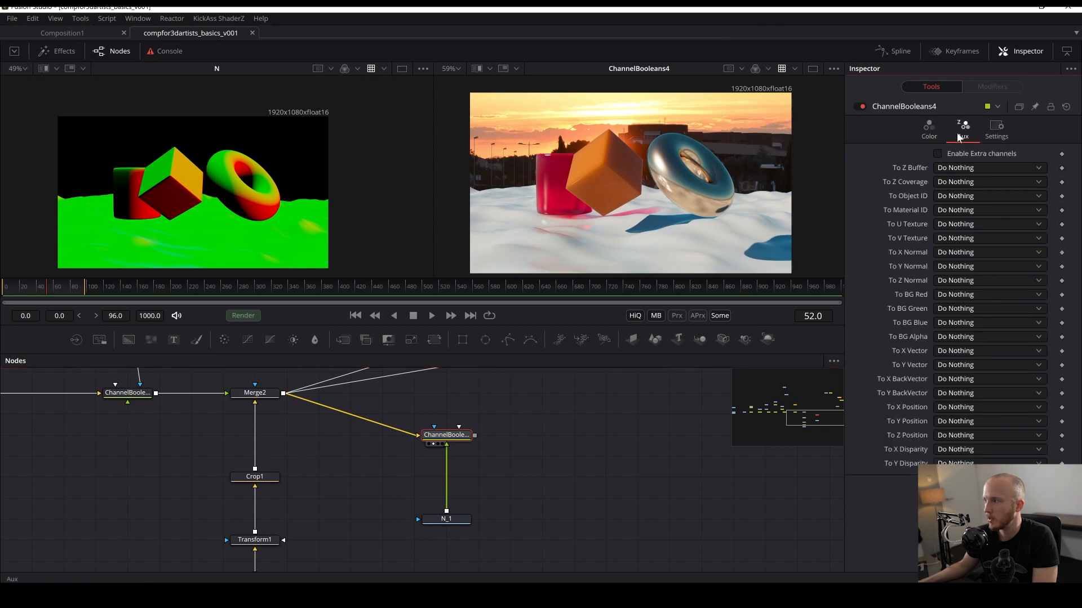
click(975, 156)
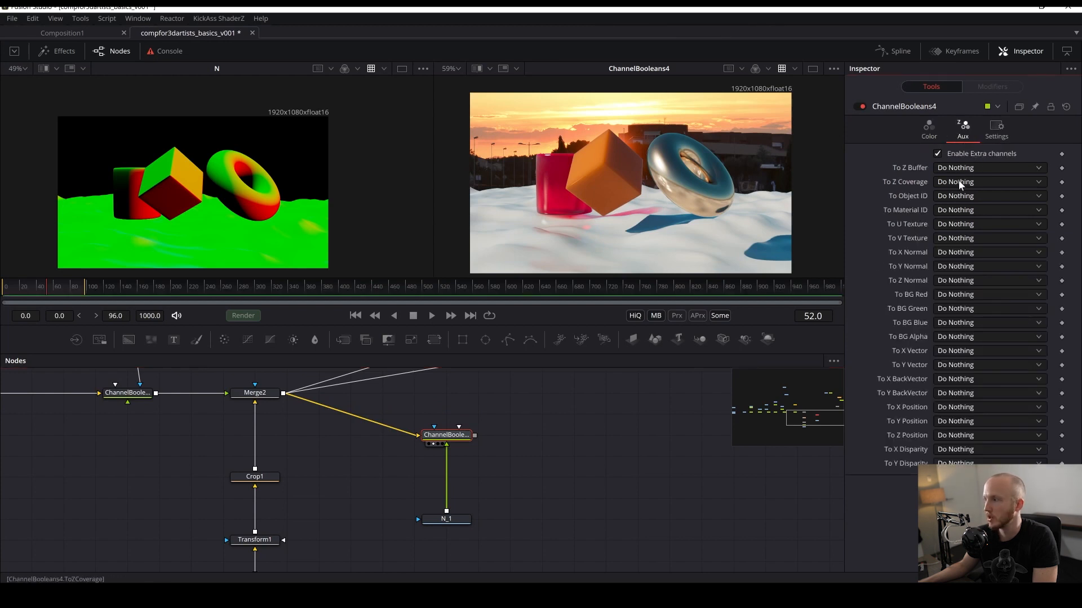
- Map To X Normal to Red FG, To Y Normal to Green FG and To Z Normal to Blue FG, then save
click(955, 251)
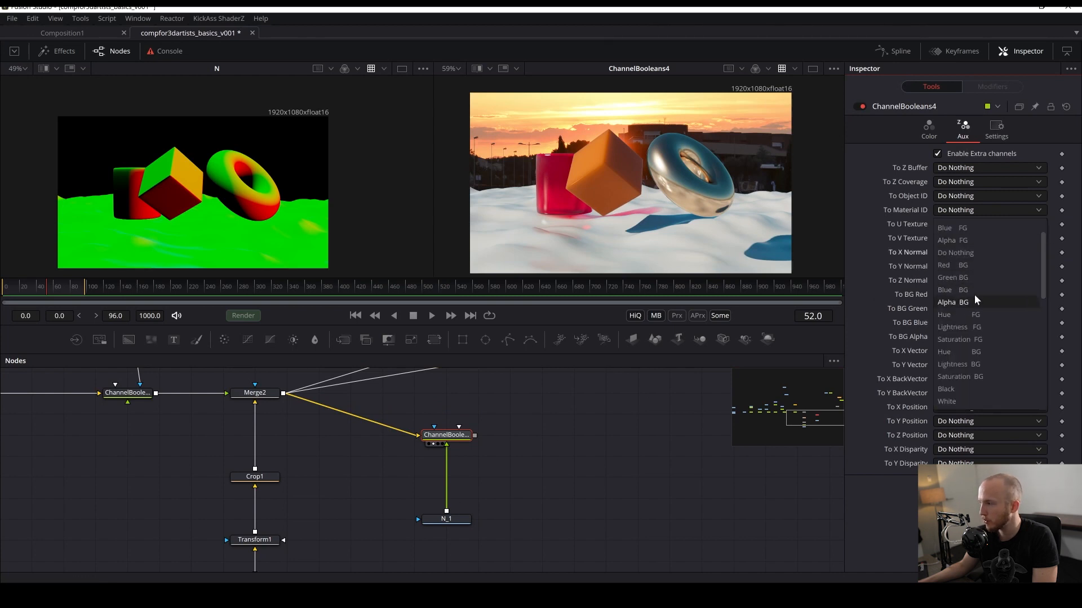
drag(1042, 273, 1029, 255)
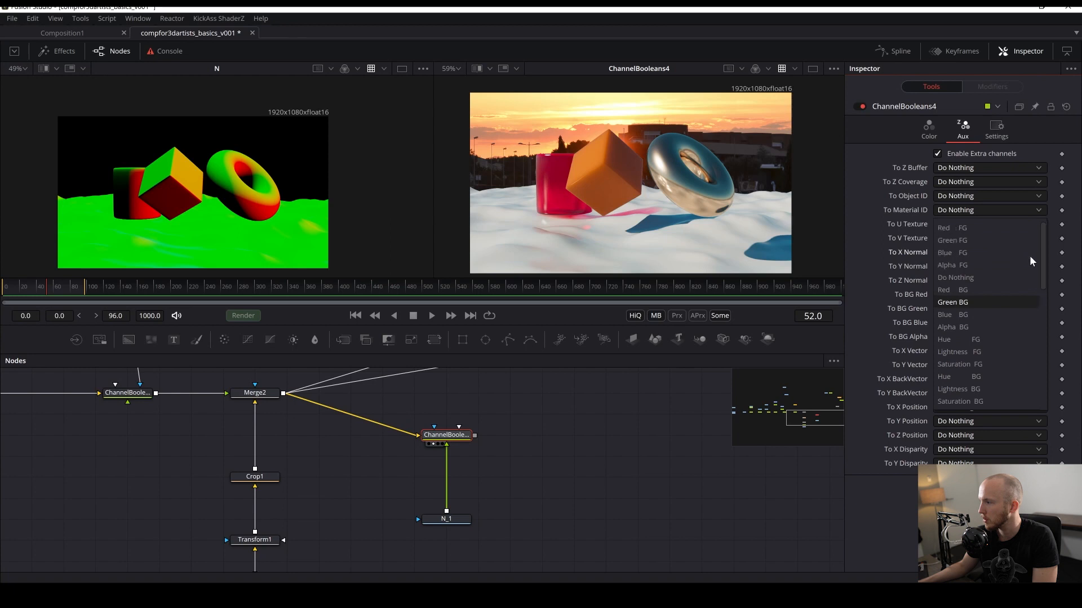
click(967, 228)
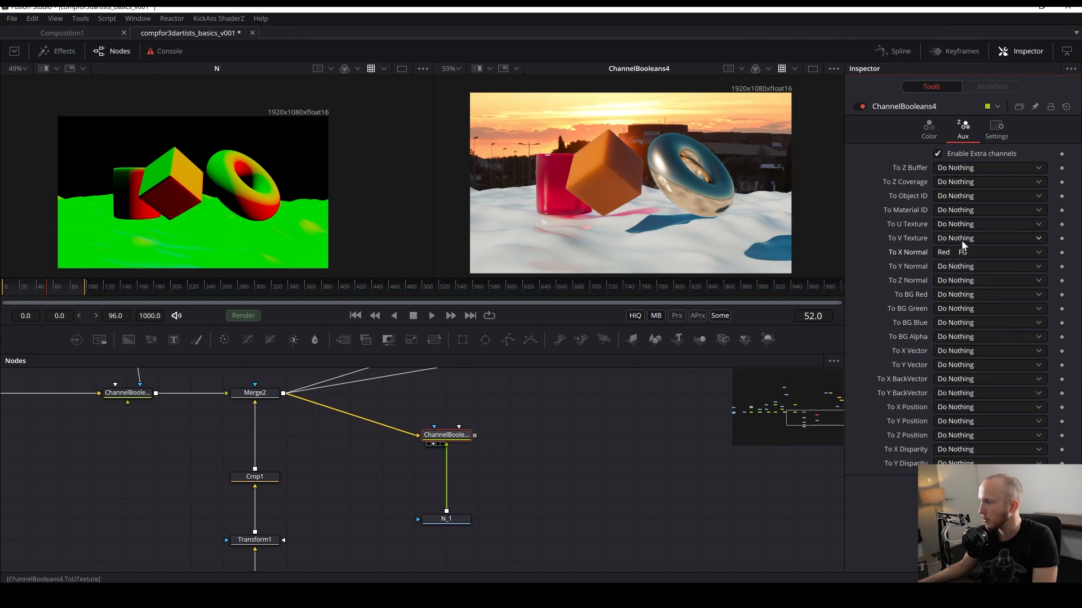
click(965, 268)
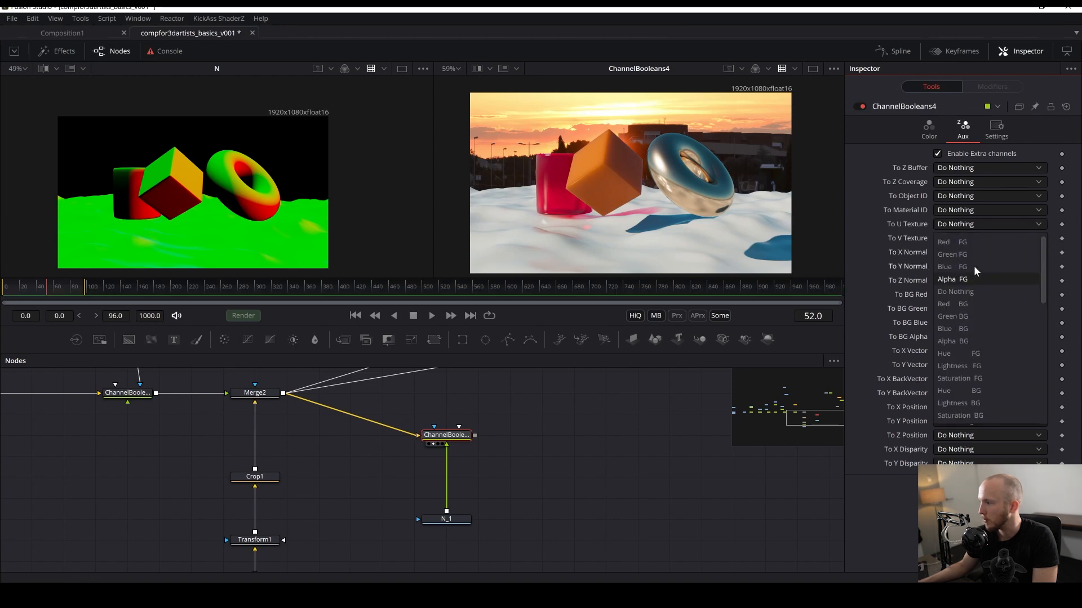
click(958, 254)
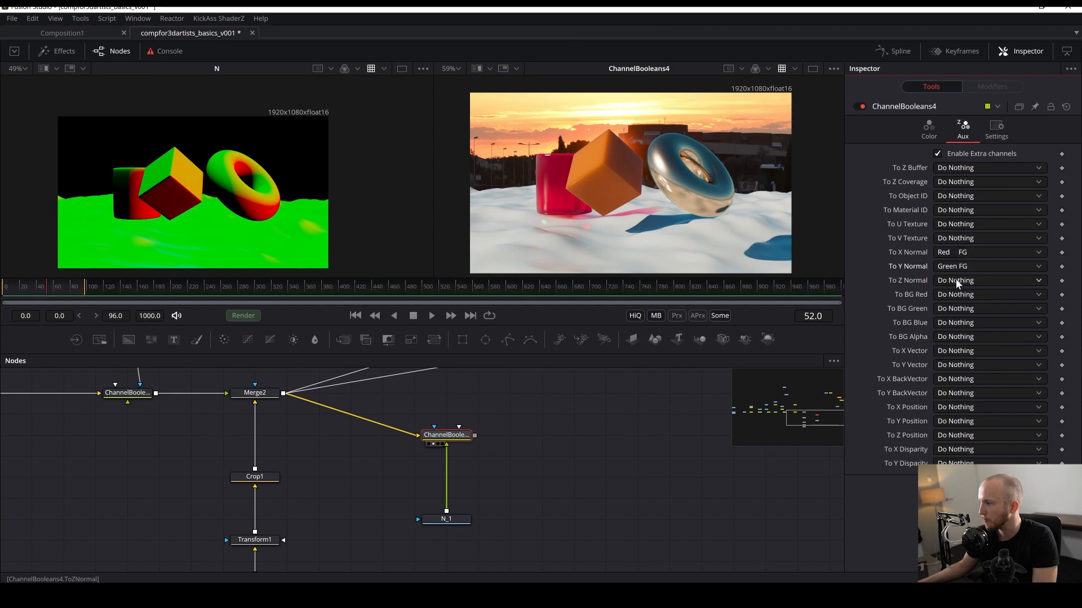
click(955, 279)
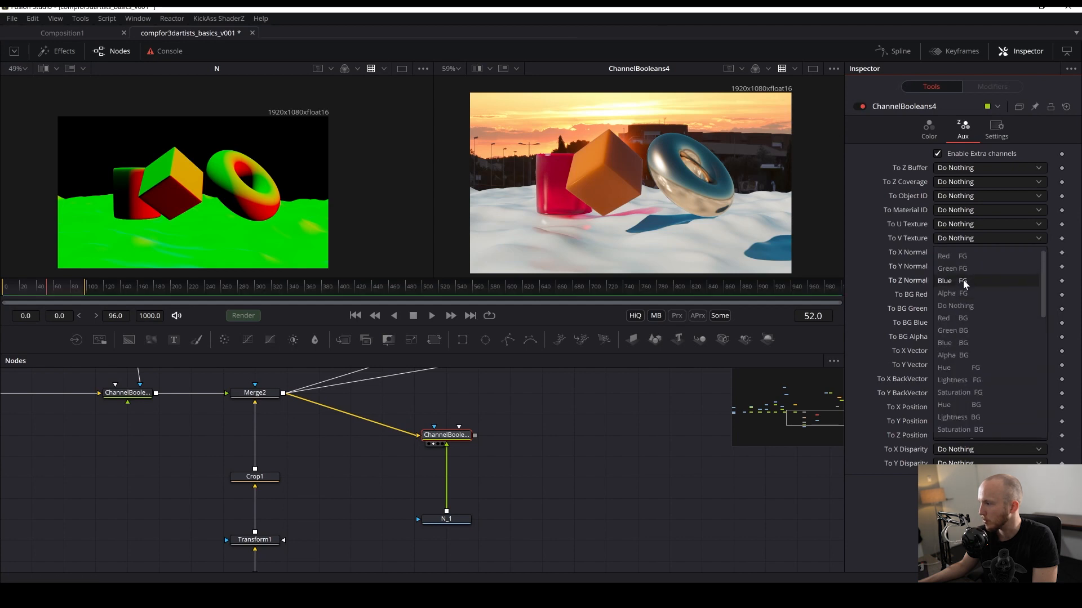
click(962, 279)
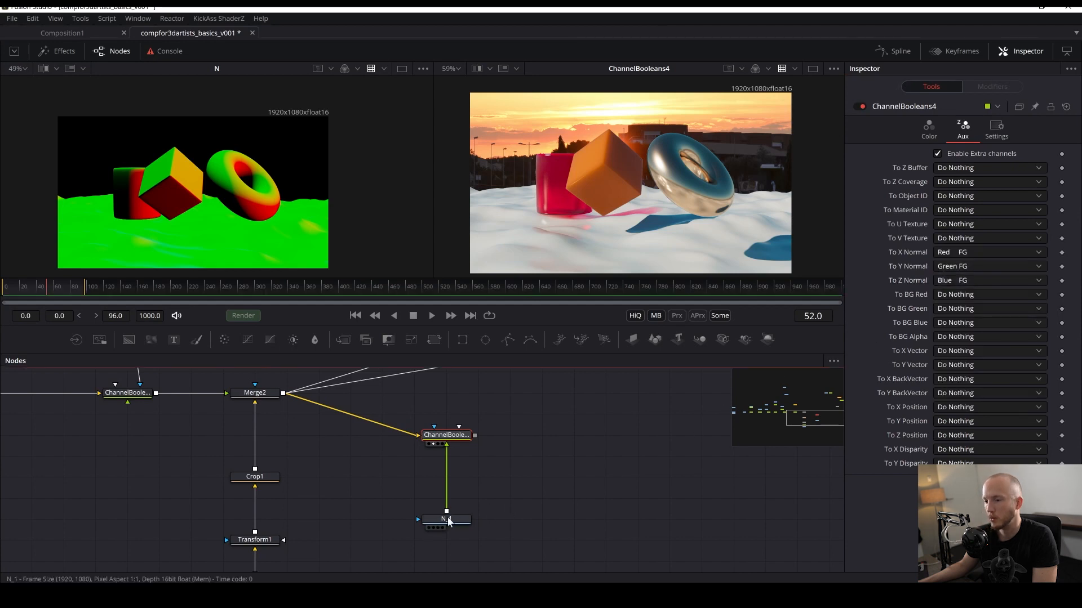
key(ctrl+s)
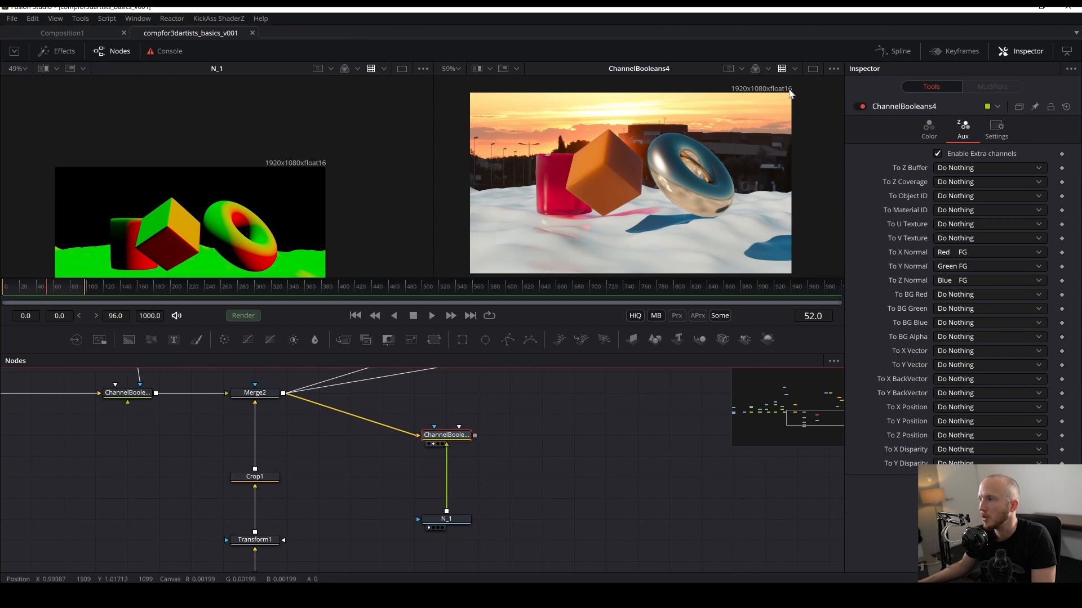
- Inspect the NormX, NormY, NormZ and Normals channels of the Channel Booleans output in the second viewer
click(767, 69)
click(766, 169)
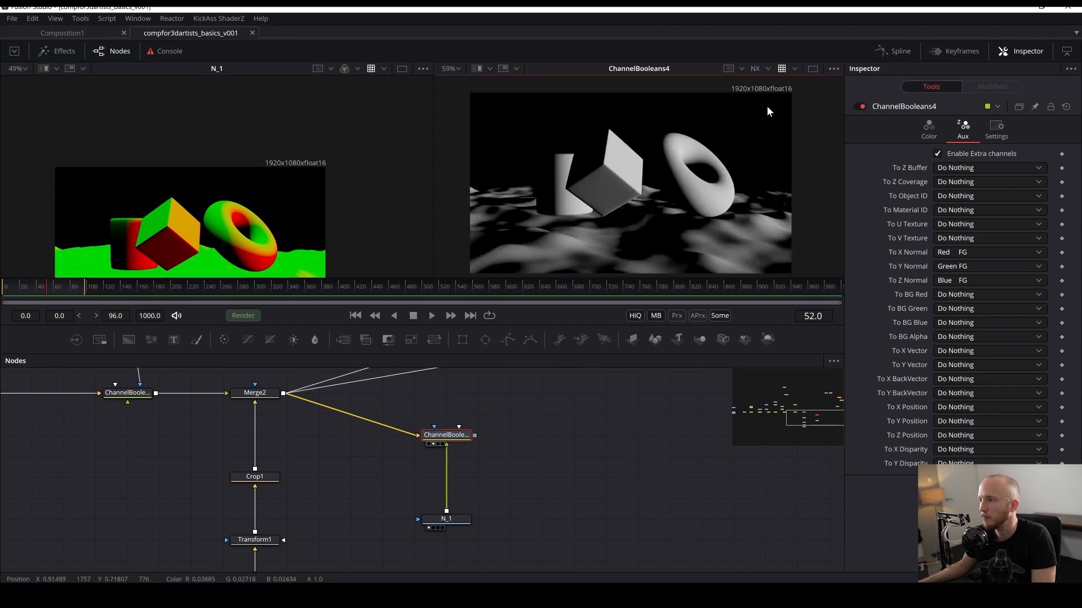
click(768, 66)
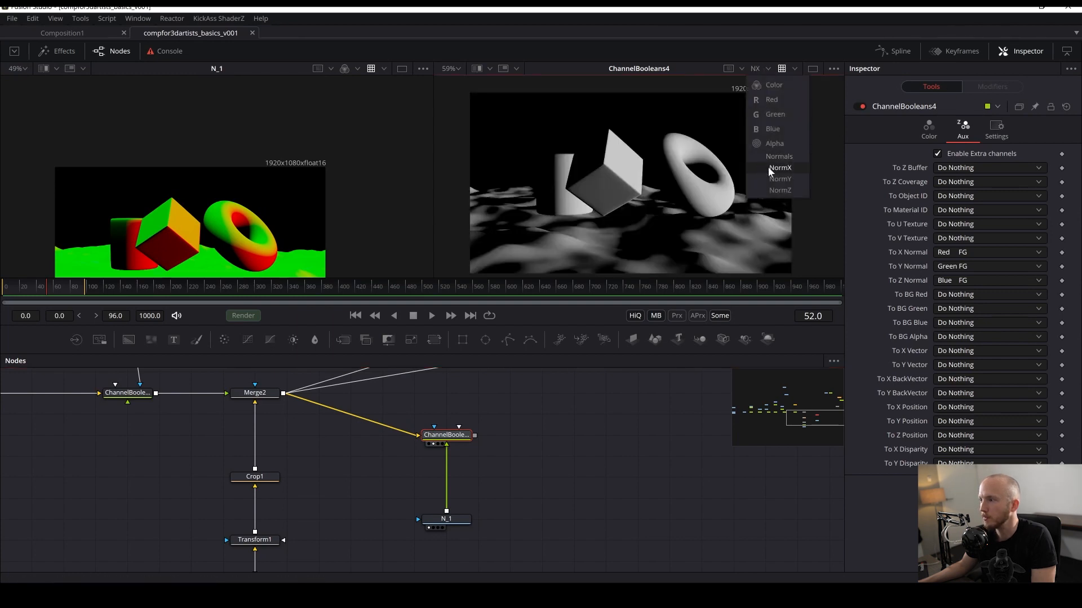
click(776, 174)
click(767, 68)
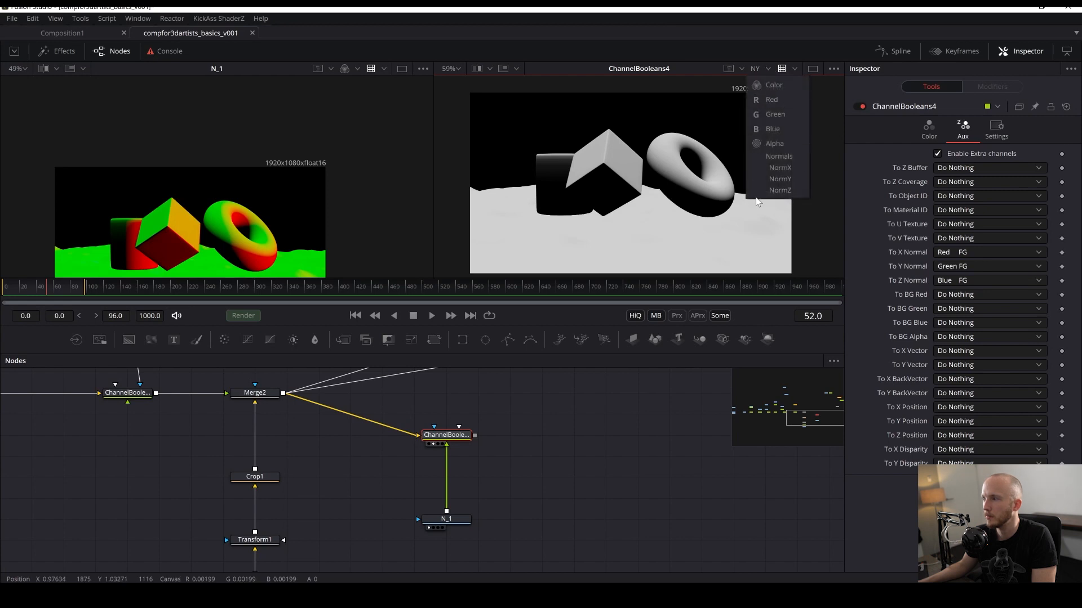
click(766, 201)
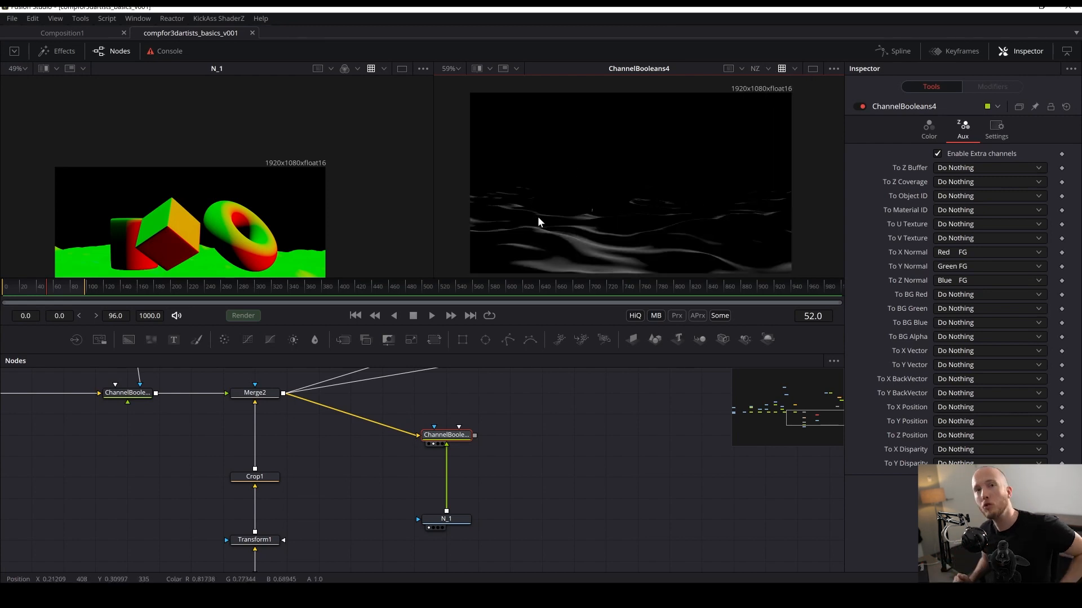
click(766, 67)
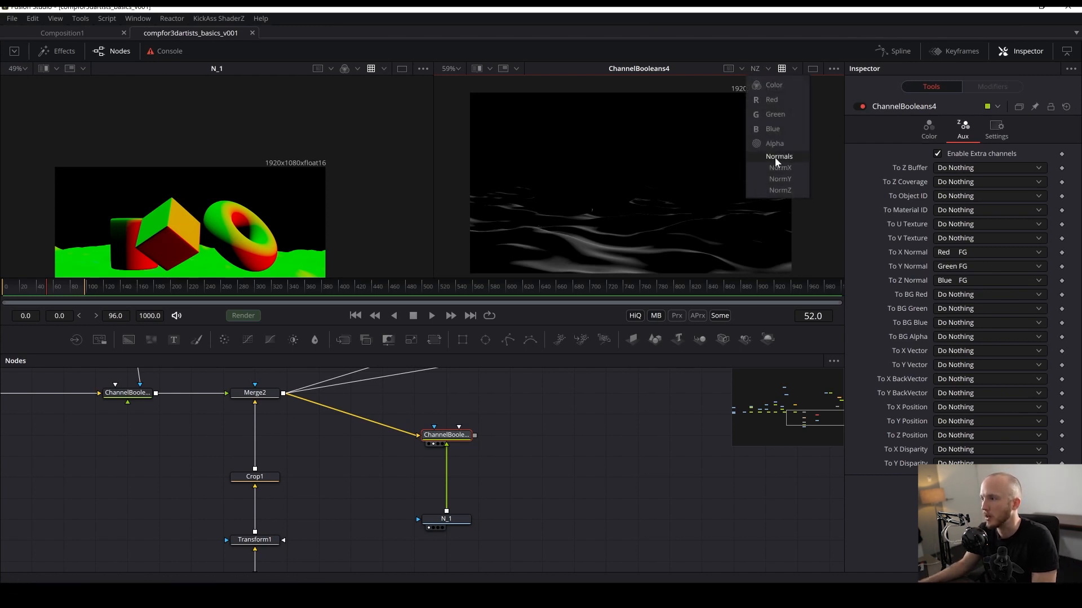
click(777, 157)
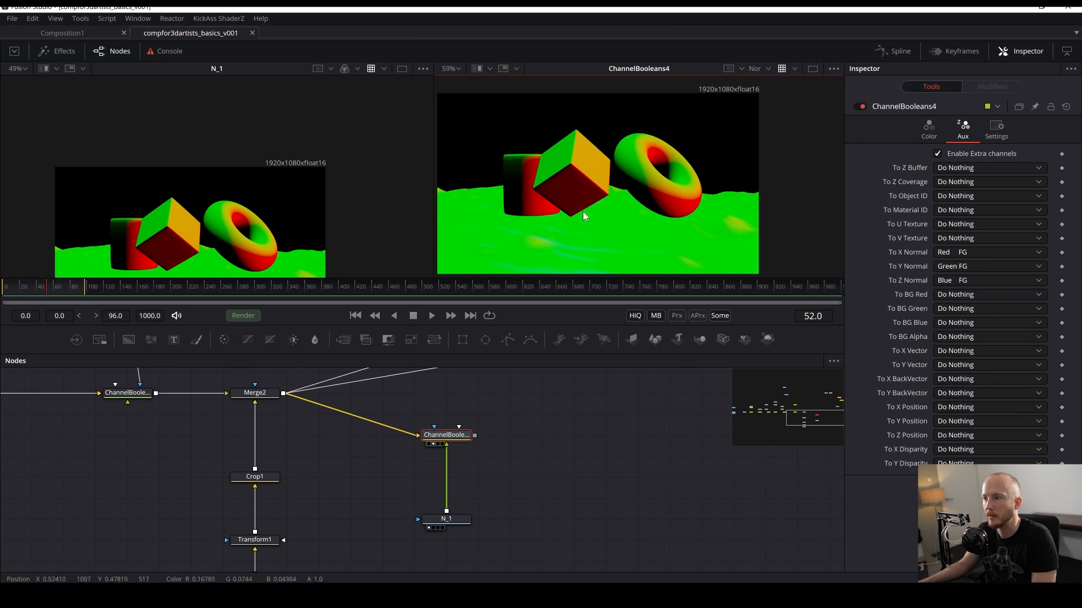
- Add a Shader node to the flow next to the Channel Booleans node
click(519, 459)
drag(518, 457, 507, 460)
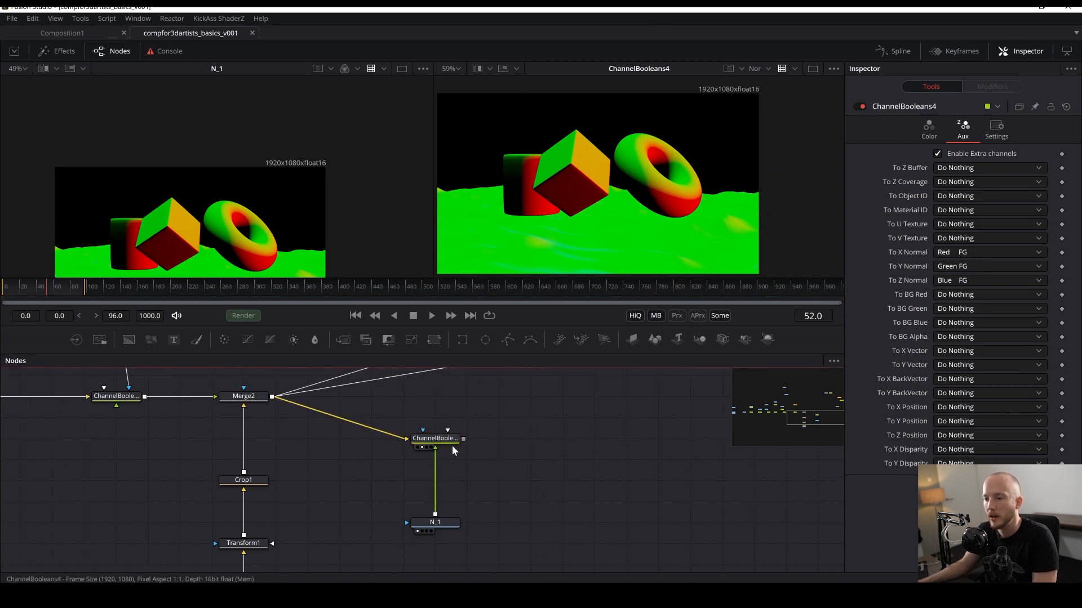
drag(449, 440, 405, 536)
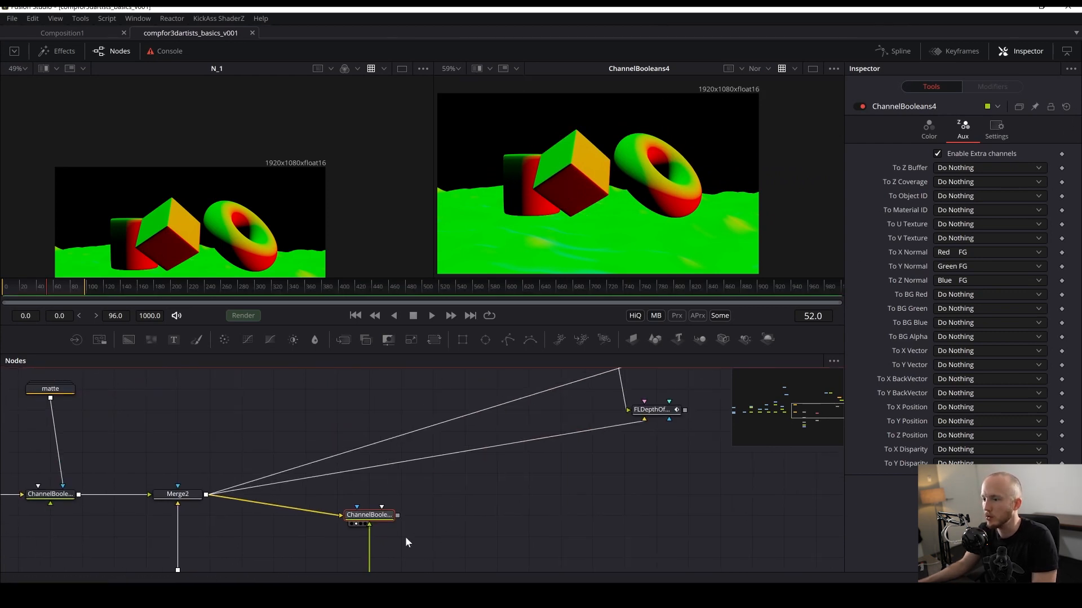
key(shift+space)
text(ahde)
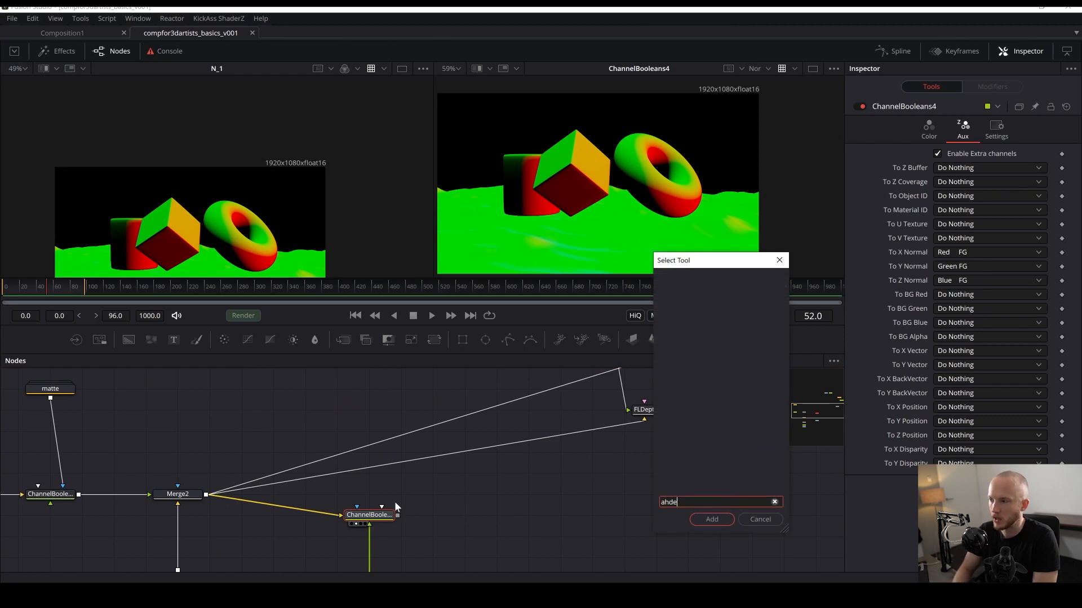
key(BackSpace)
key(BackSpace)
key(BackSpace)
key(BackSpace)
text(shad)
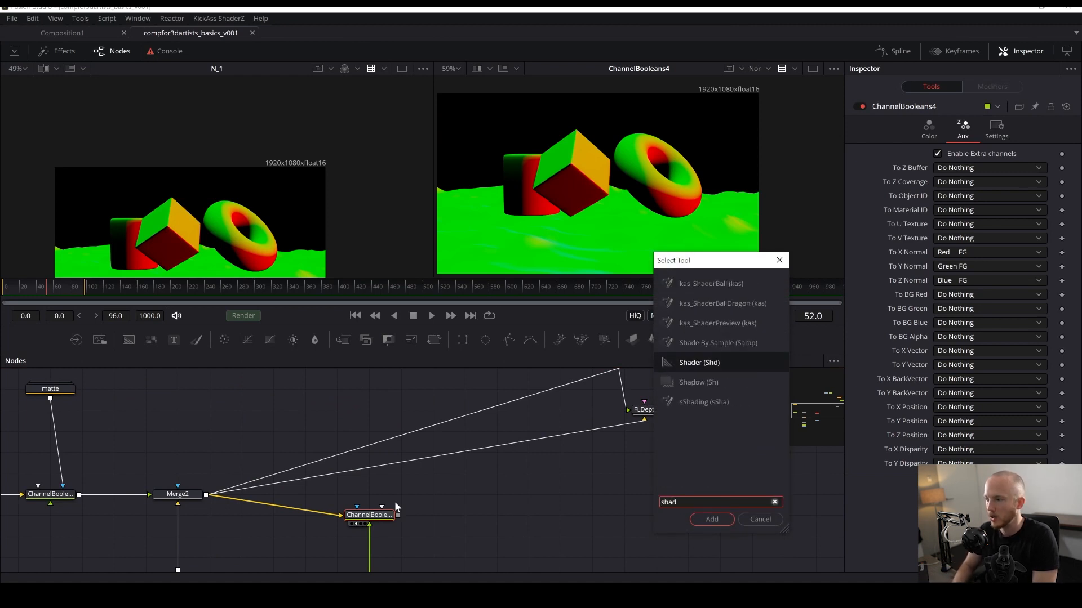
key(Down)
key(Down)
key(Up)
key(Up)
key(Return)
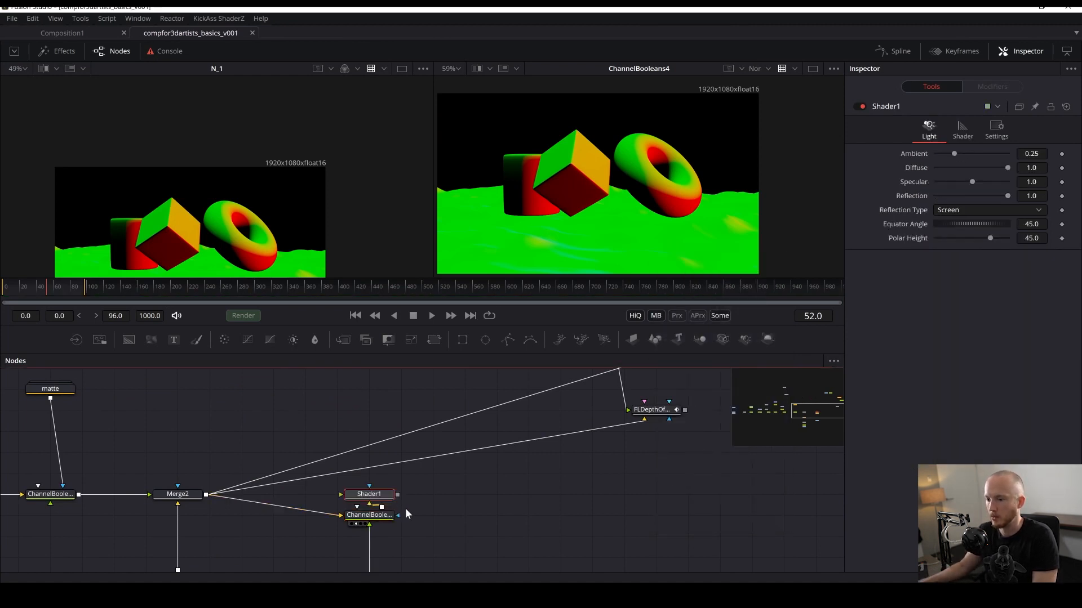
- Insert Shader1 after the Channel Booleans node and view it in the second viewer
drag(375, 496, 471, 516)
key(2)
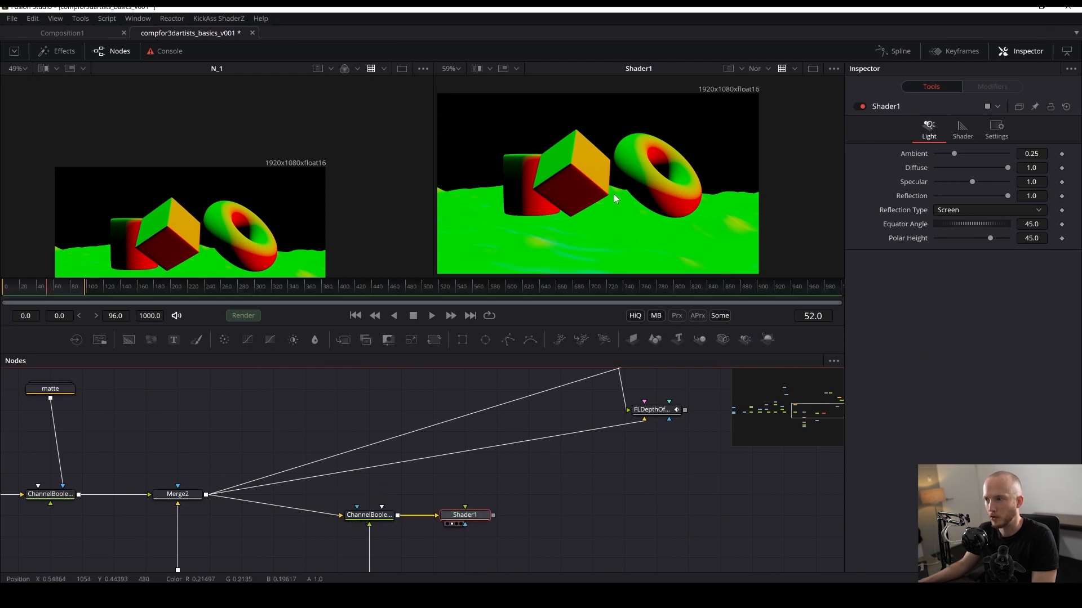
drag(614, 194, 628, 119)
click(901, 193)
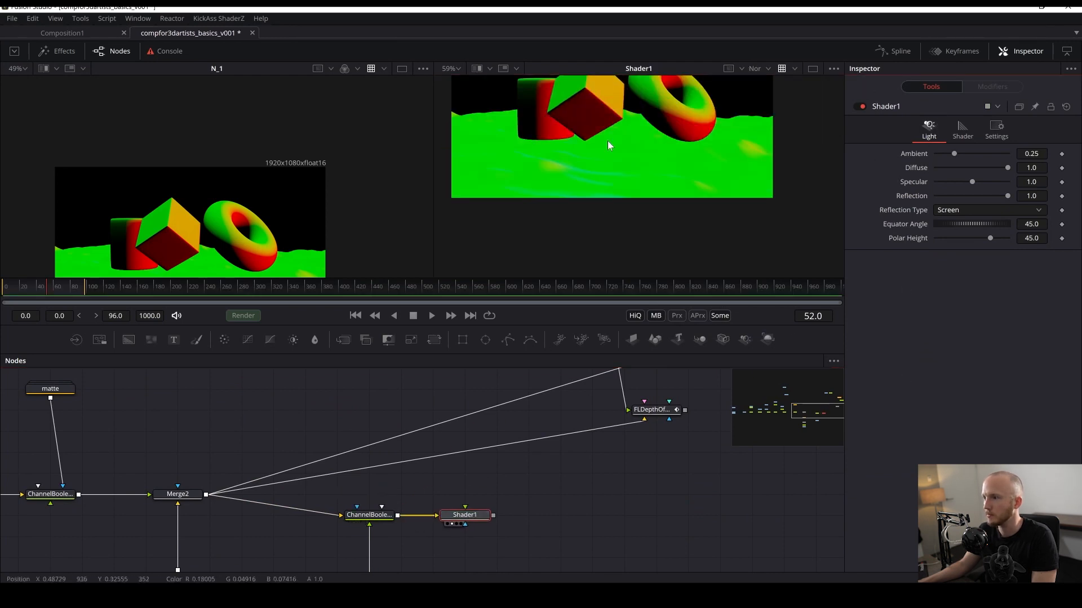
- Set Shader1's Ambient and Diffuse to 0, Specular to 2.0, Equator Angle to 97.2 and Polar Height to -12.7
key(ctrl+f)
key(ctrl+s)
click(756, 68)
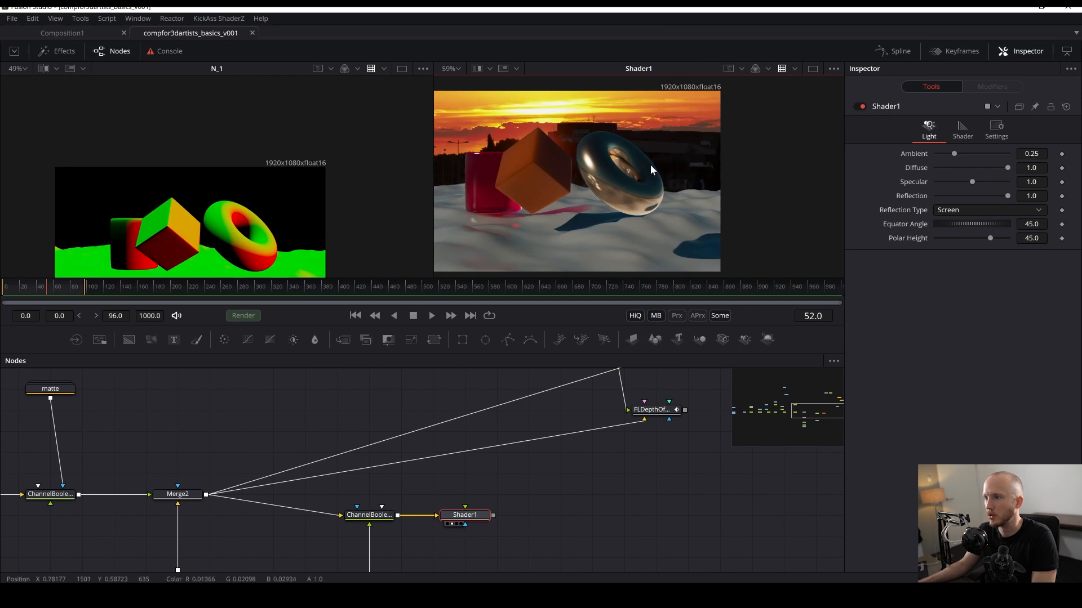
scroll(566, 185, up, 4)
drag(433, 234, 298, 225)
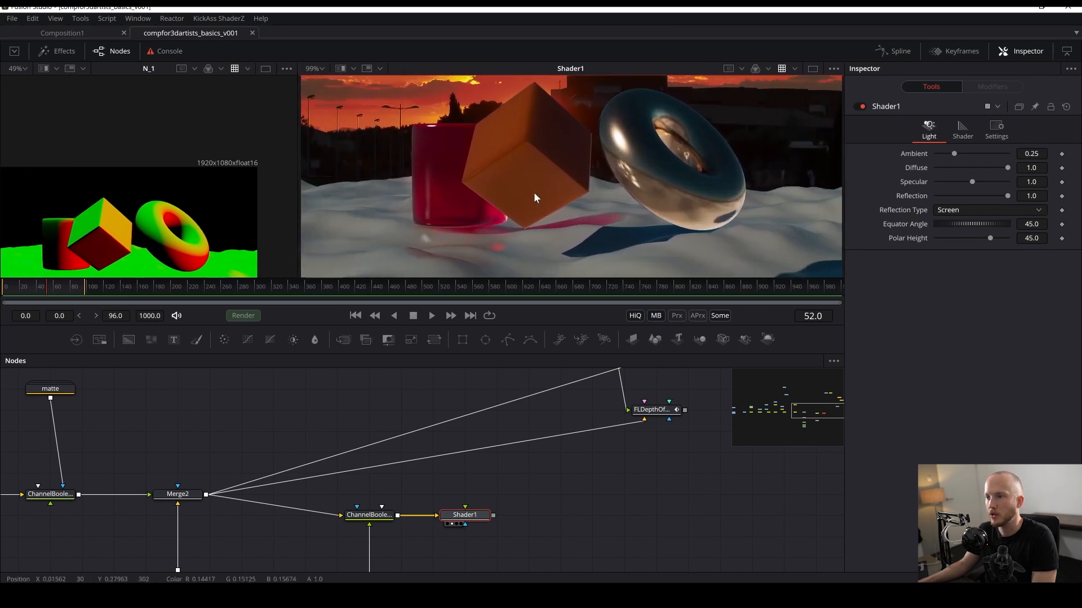
scroll(481, 204, down, 4)
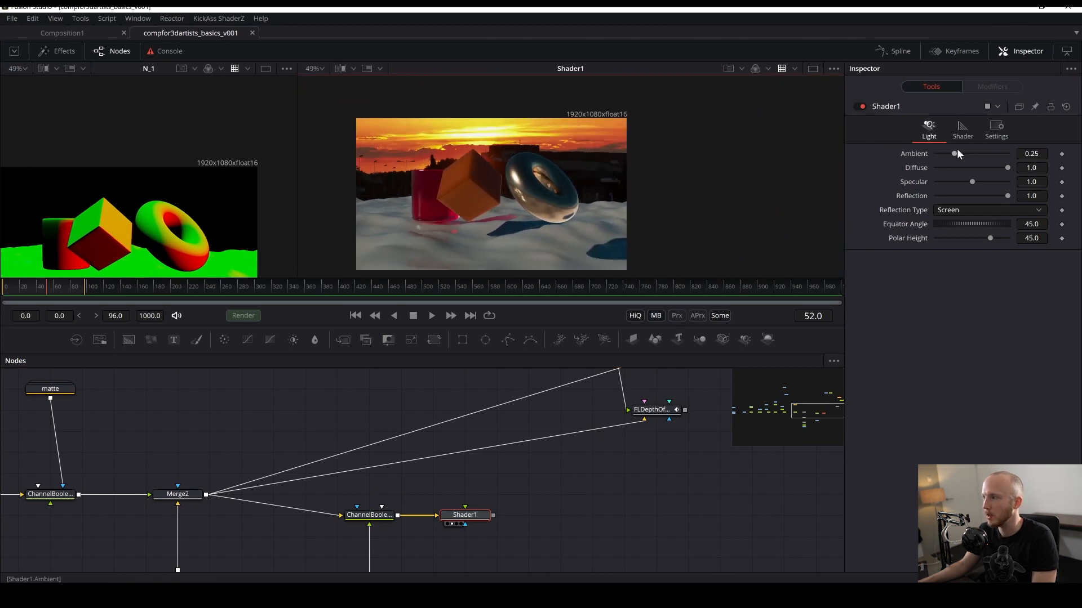
drag(957, 149, 865, 171)
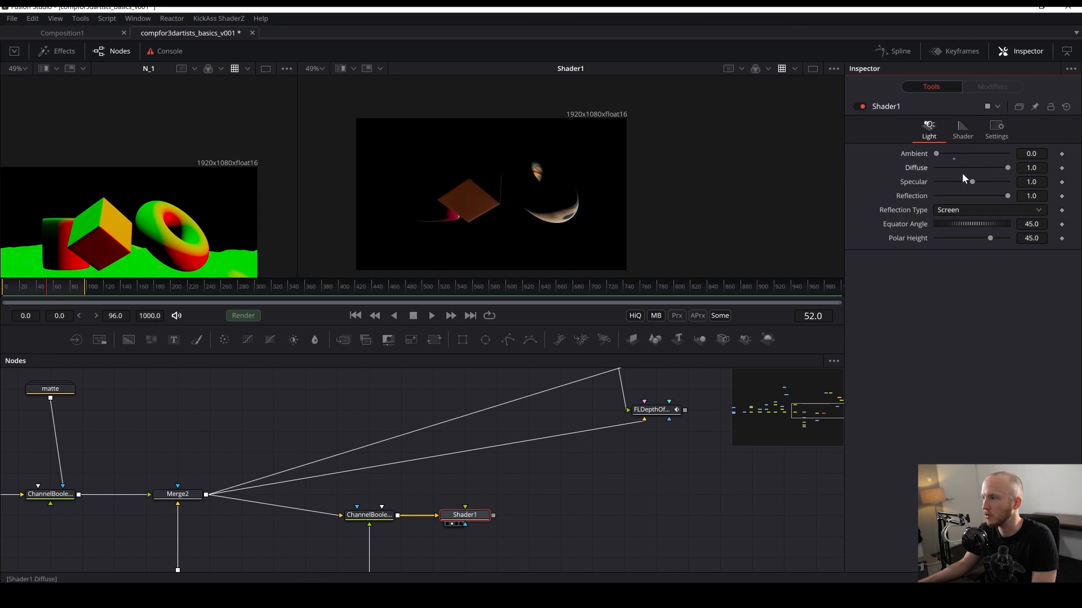
drag(1008, 169, 987, 164)
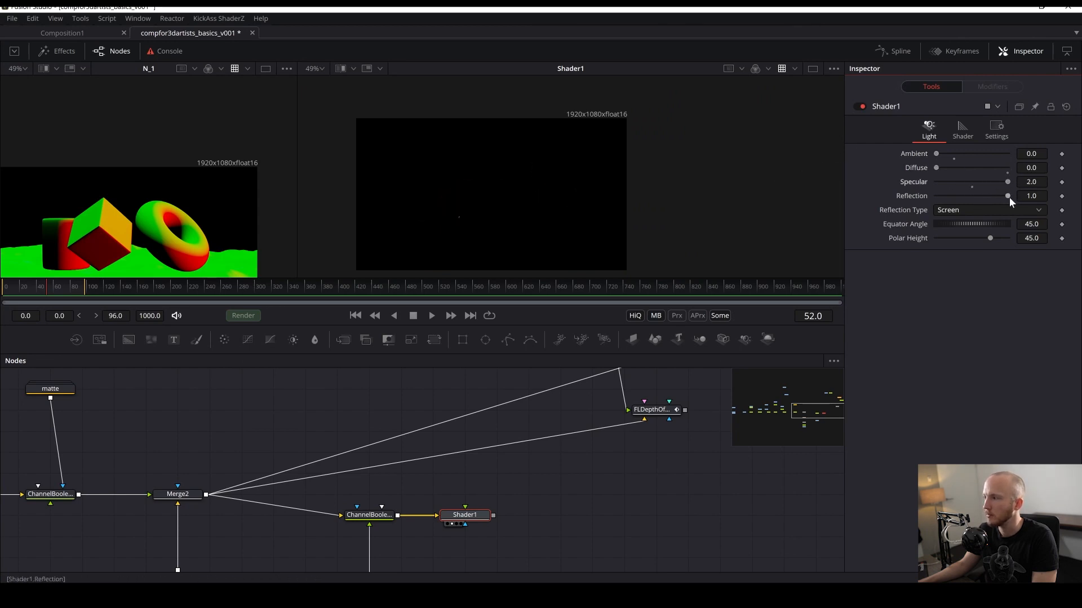
mouse_move(989, 238)
mouse_down()
mouse_move(961, 236)
mouse_move(979, 242)
mouse_move(968, 241)
mouse_up()
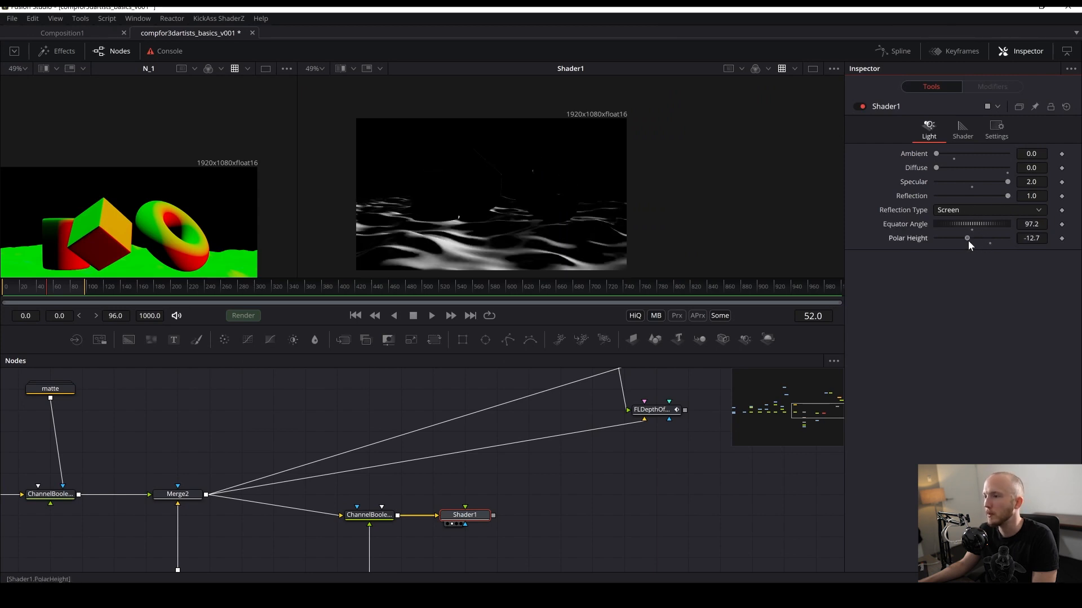
- Compare the Channel Booleans output and its Z normal channel with the Shader1 output in the second viewer
drag(497, 213, 516, 175)
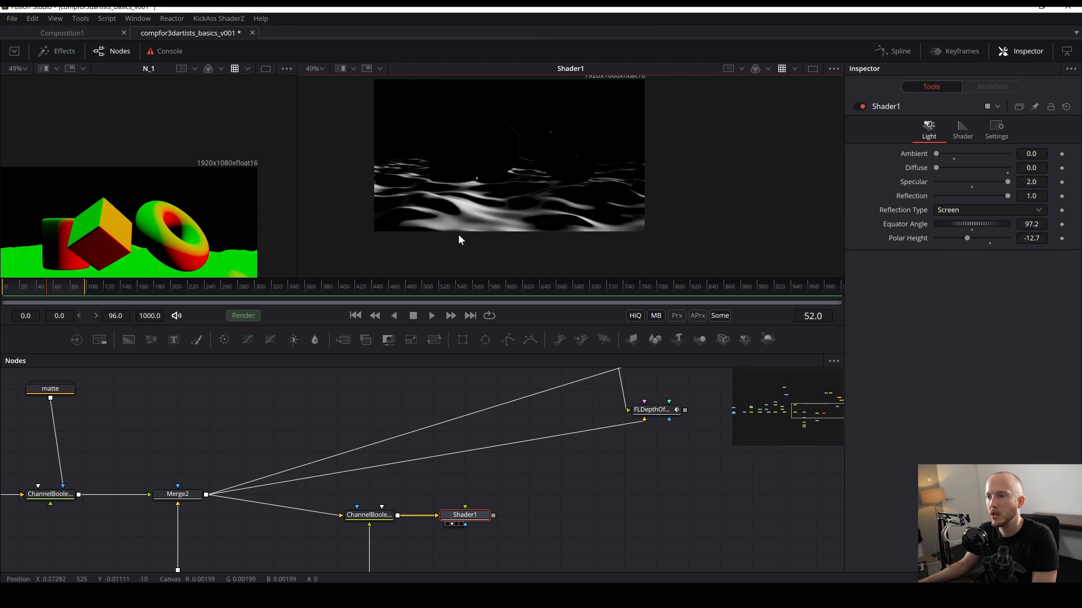
click(356, 524)
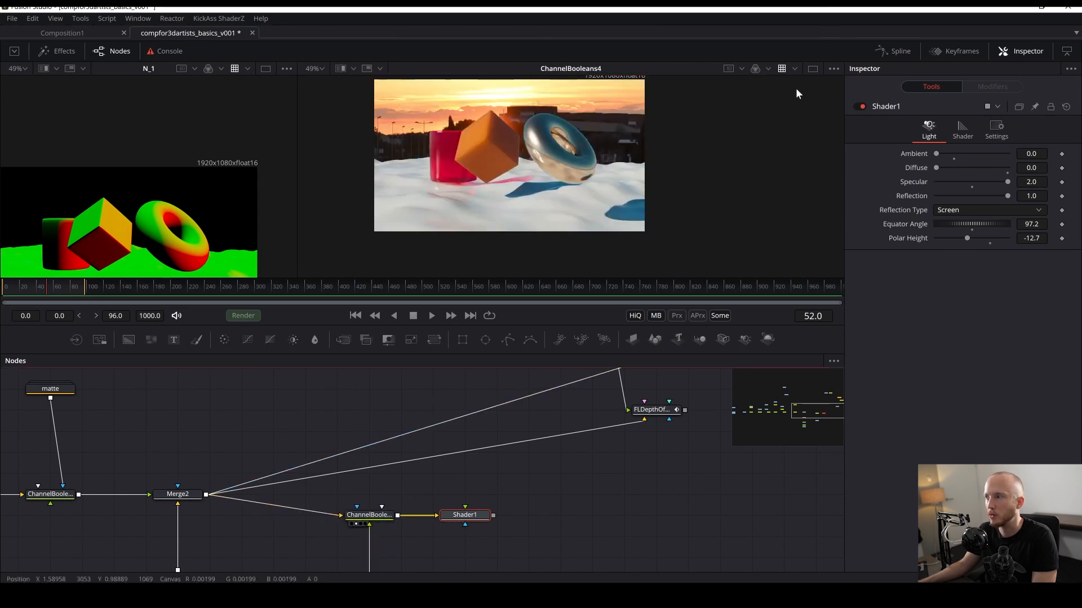
click(755, 69)
click(778, 191)
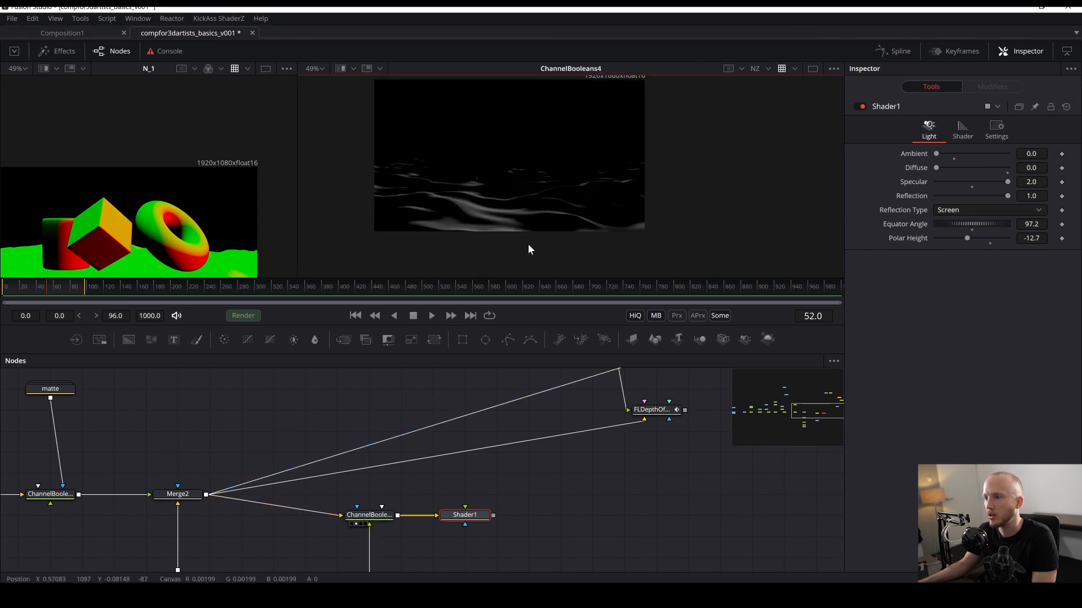
click(756, 68)
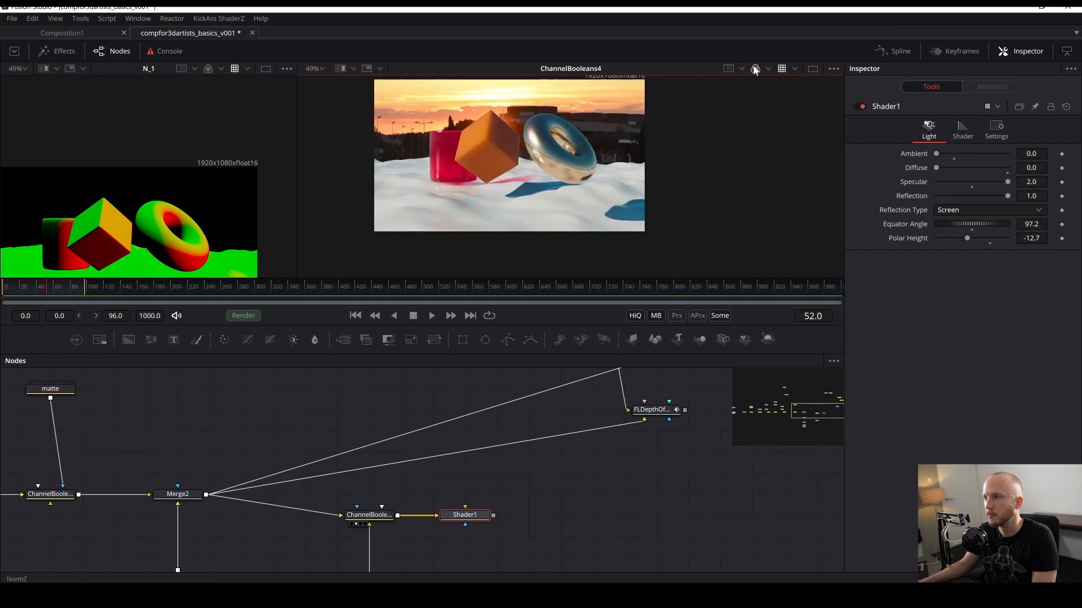
click(452, 524)
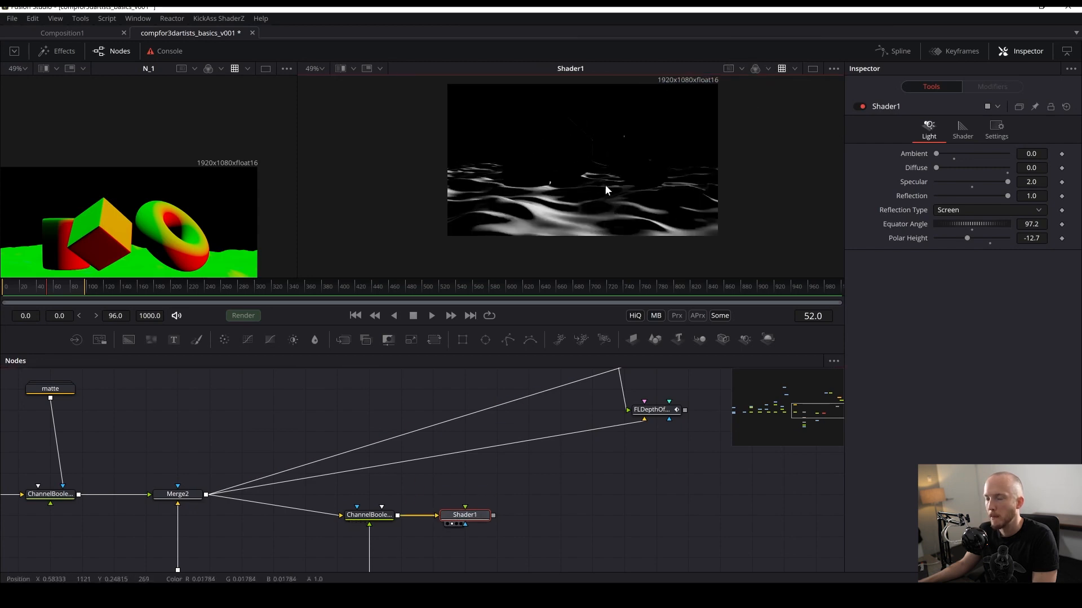
- Set Shader1's Reflection to 0, Equator Angle to 162.4 and Polar Height to 21.4, then save
scroll(585, 197, up, 3)
drag(840, 252, 834, 200)
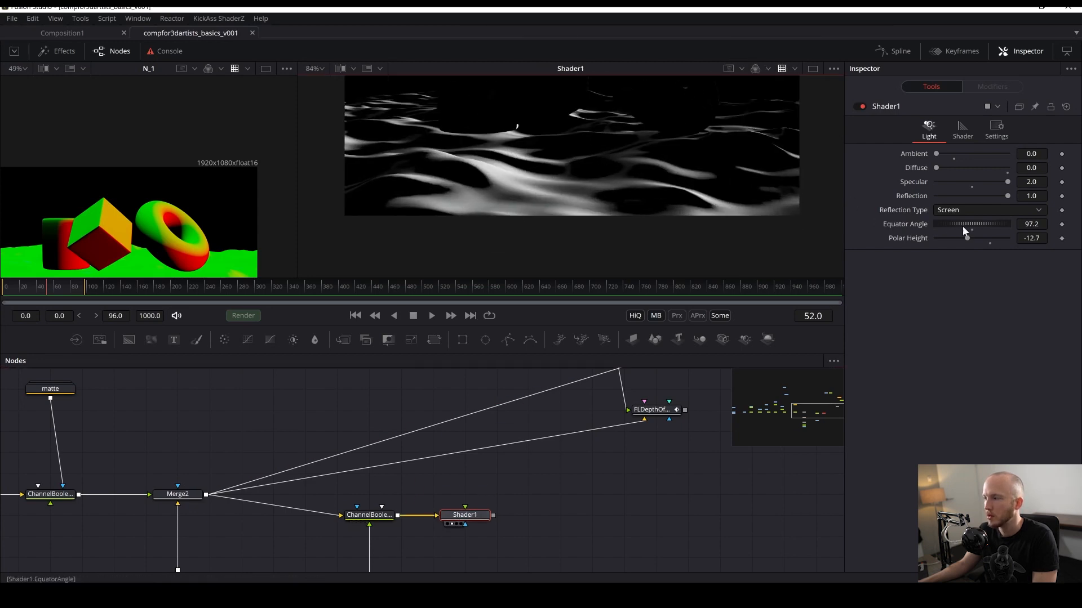
drag(935, 154, 794, 195)
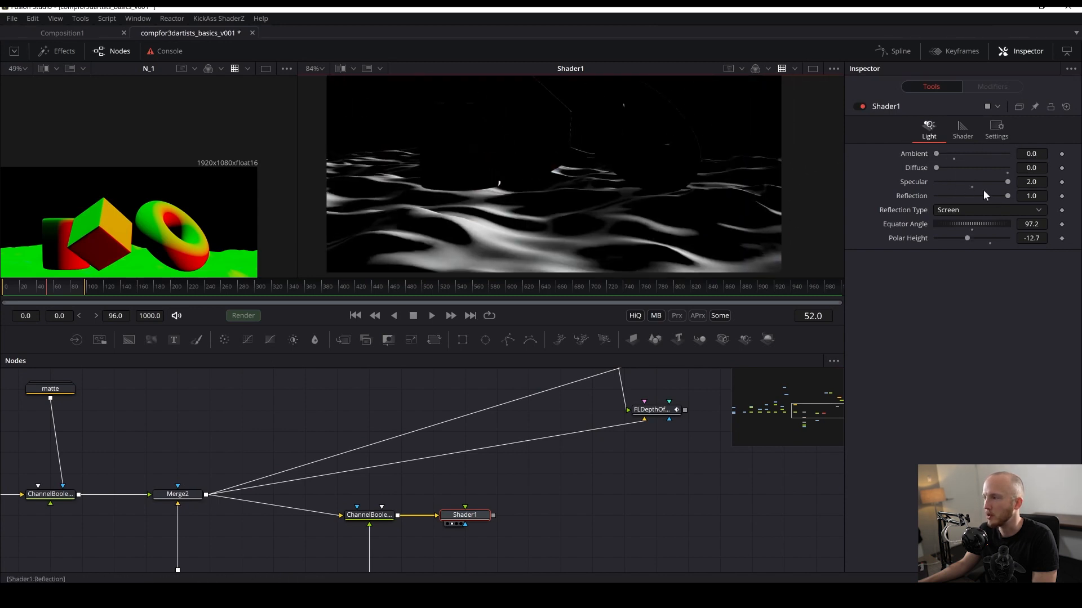
drag(1010, 192, 823, 202)
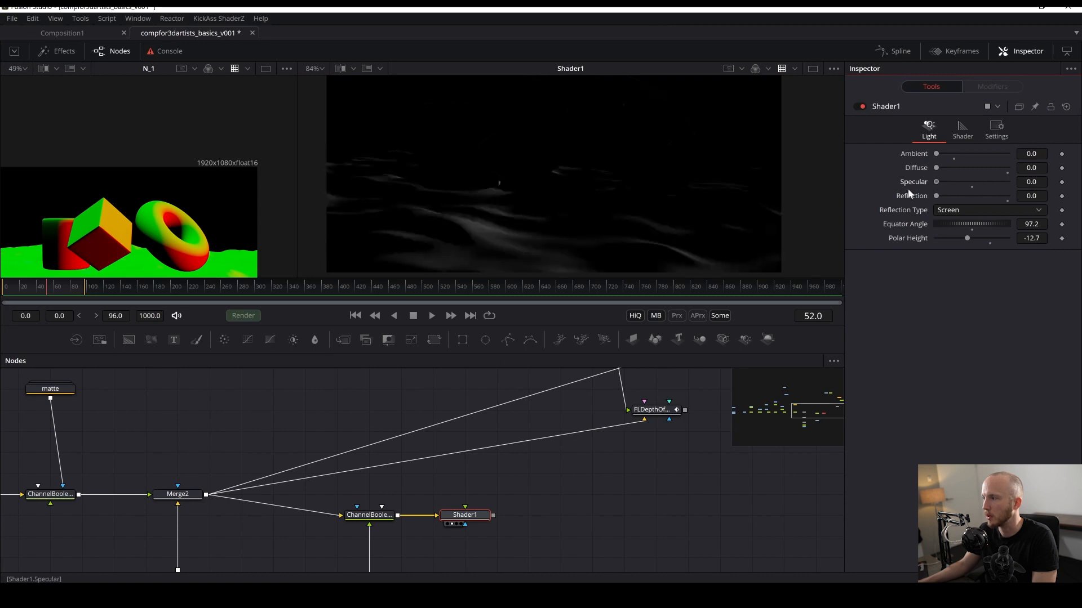
scroll(568, 261, down, 1)
scroll(567, 261, down, 1)
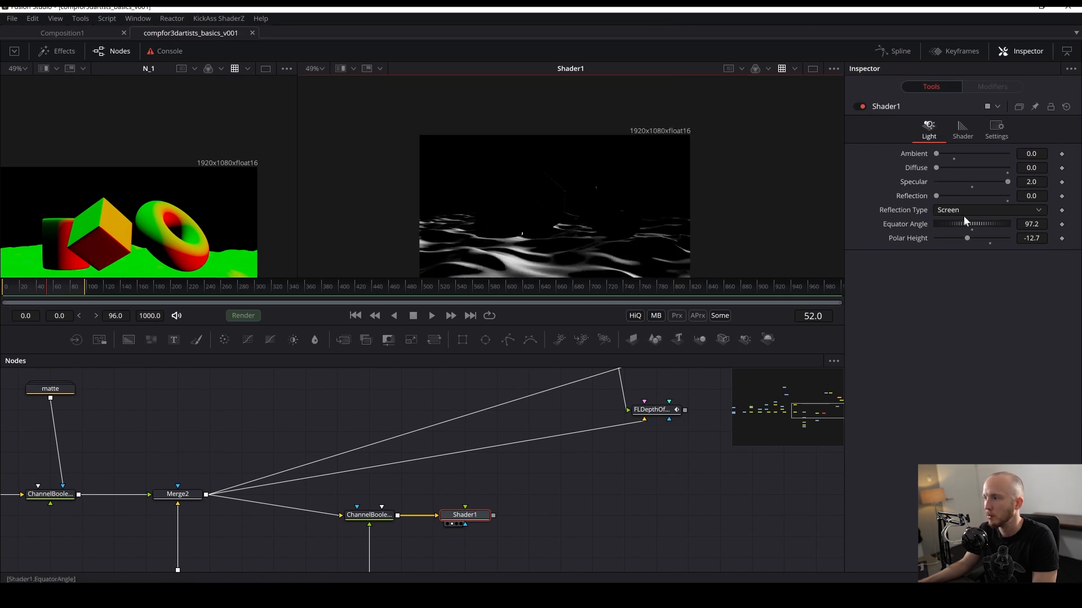
mouse_move(965, 224)
mouse_down()
mouse_move(1014, 241)
mouse_move(947, 252)
mouse_move(1015, 246)
mouse_move(969, 246)
mouse_move(980, 232)
mouse_move(939, 236)
mouse_move(986, 230)
mouse_move(956, 230)
mouse_move(972, 232)
mouse_up()
key(ctrl+s)
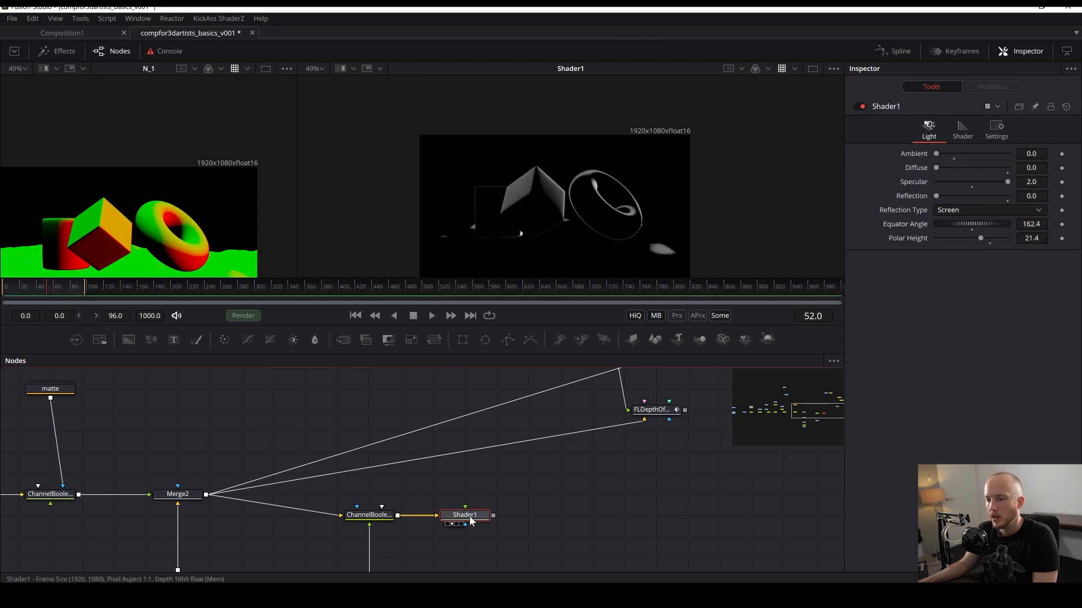
- Rearrange the Channel Booleans and Shader1 nodes in the flow and save
drag(352, 492, 462, 443)
drag(380, 470, 448, 490)
click(549, 502)
key(ctrl+s)
drag(442, 541, 424, 605)
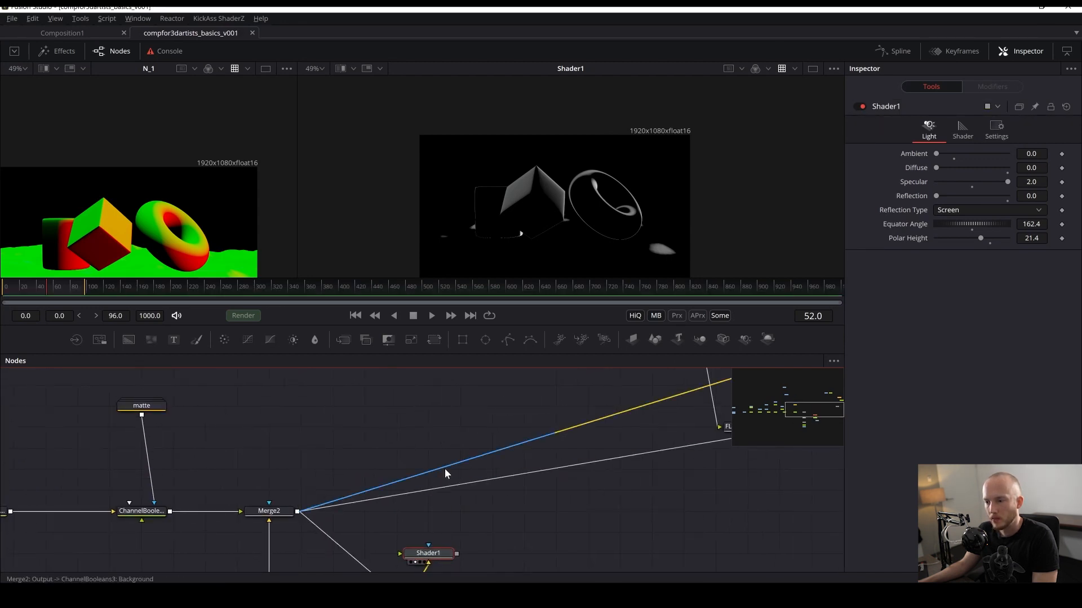
- Add pipe routers to the two connections running from Merge2 to the depth-of-field node, then save
drag(445, 468, 398, 385)
drag(470, 483, 409, 416)
drag(456, 442, 450, 469)
drag(397, 444, 393, 398)
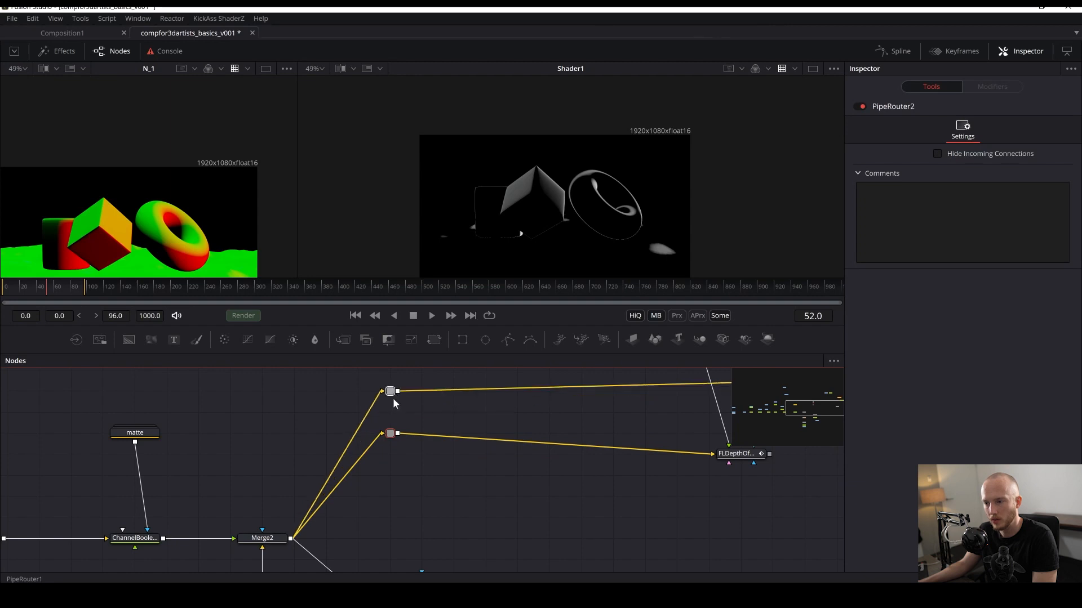
drag(446, 516, 450, 450)
key(ctrl+s)
- Add a Color Corrector node, feed Merge2's output into it and view it in the second viewer
key(shift+space)
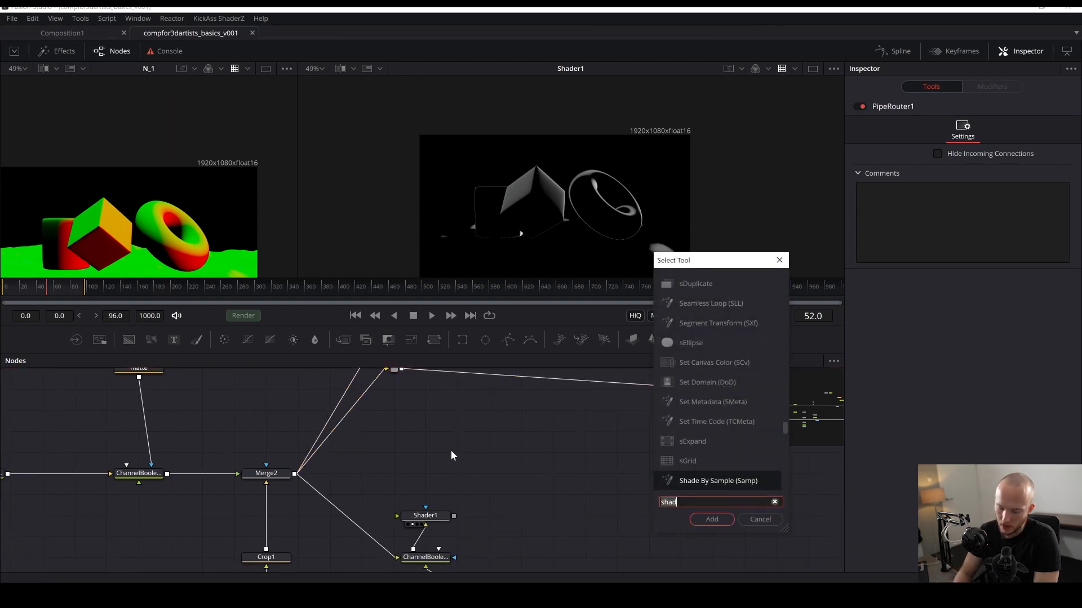
text(color)
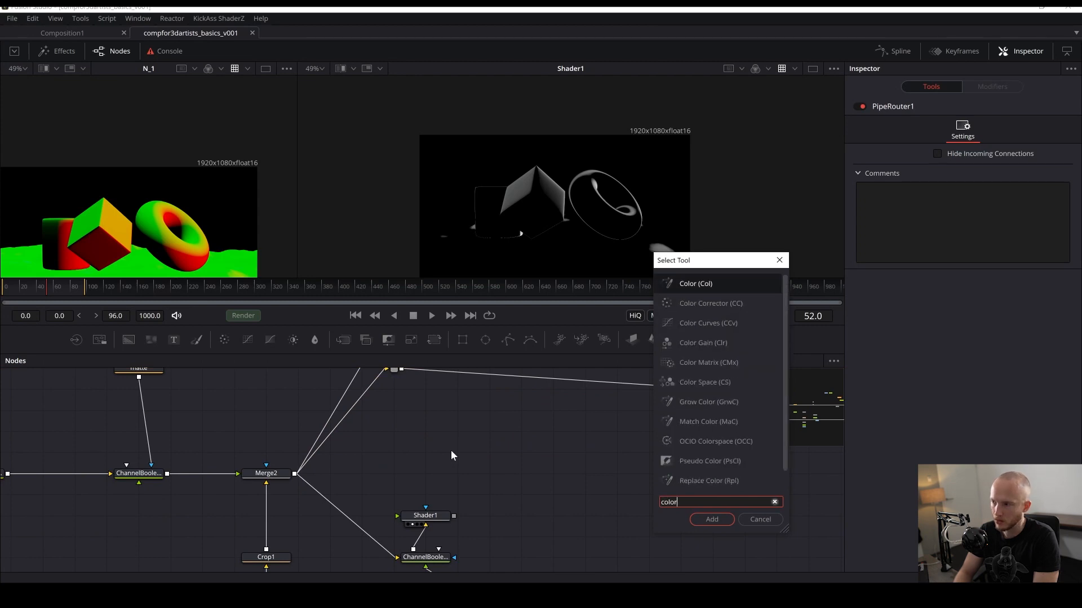
key(Return)
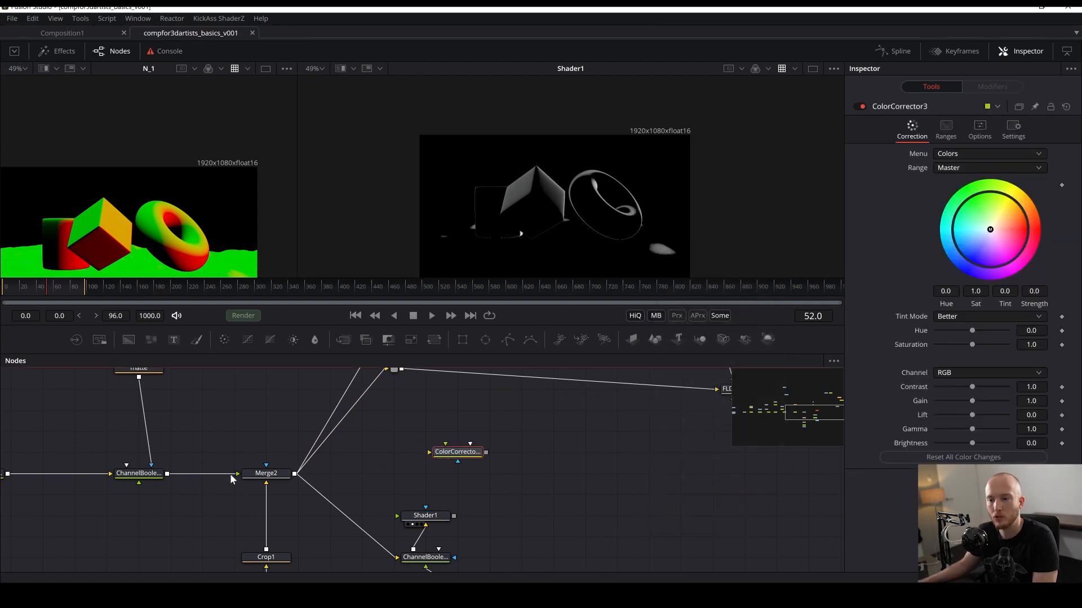
drag(295, 474, 462, 453)
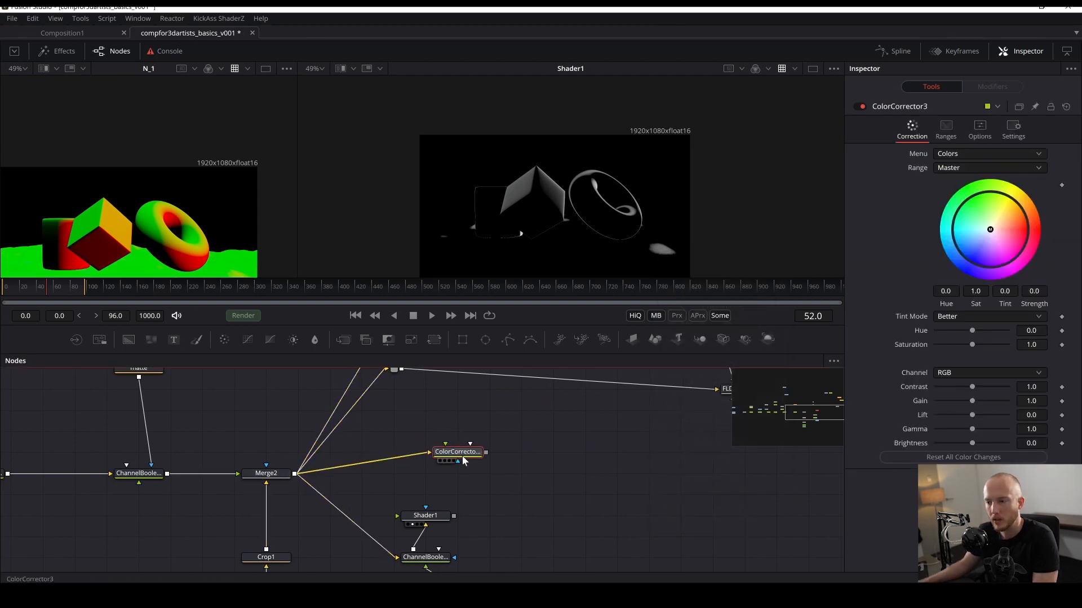
key(2)
- Connect Shader1's output to the Color Corrector's effect mask input
scroll(505, 451, down, 2)
drag(458, 403, 427, 425)
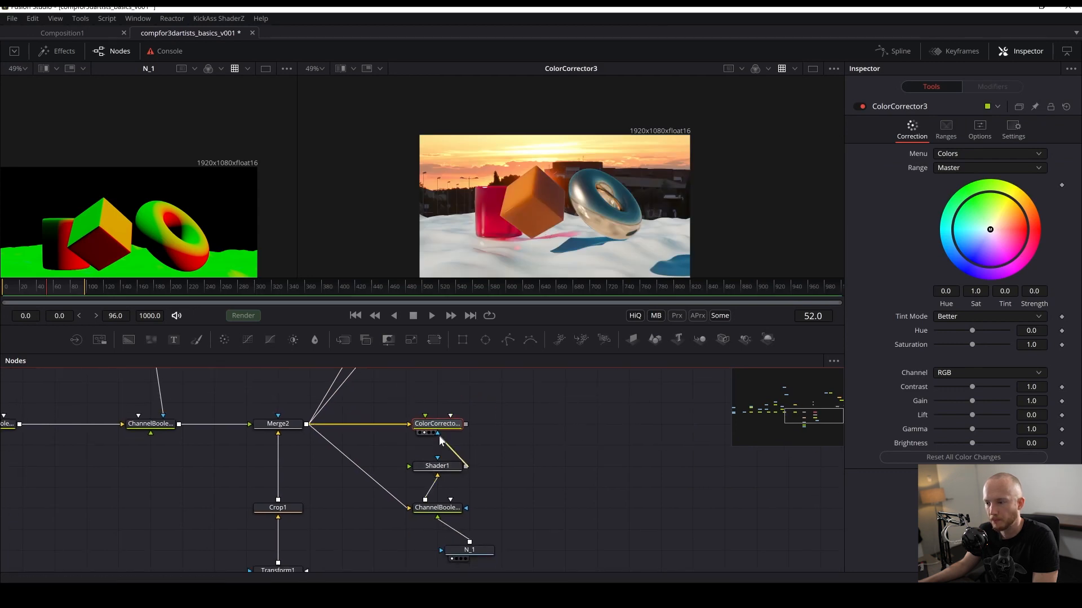
drag(465, 467, 440, 424)
click(457, 445)
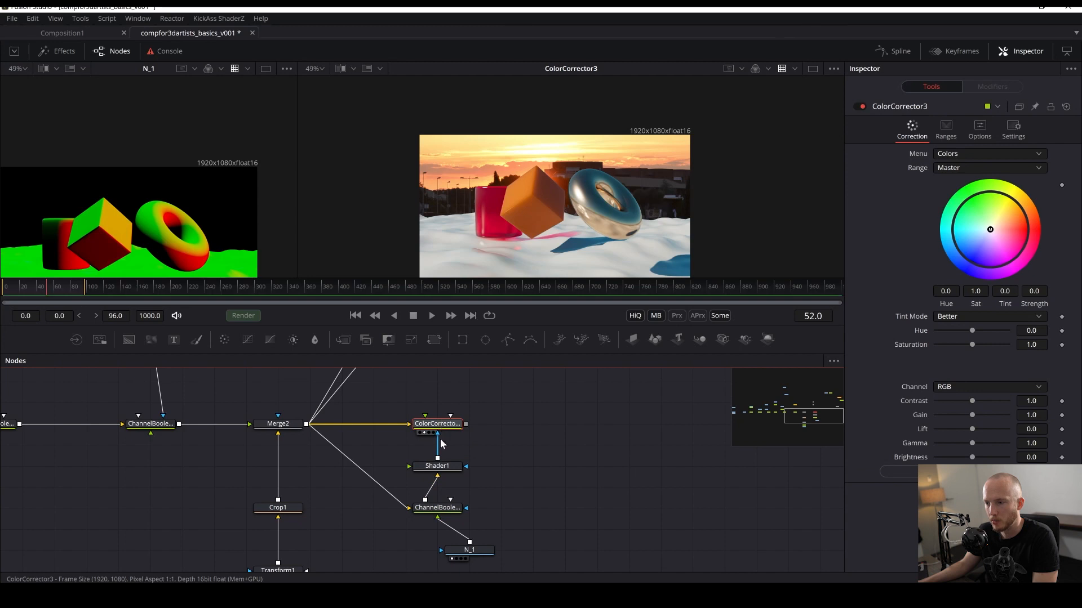
- Set the Color Corrector's mask channel to Luminance in its settings
click(1012, 127)
click(950, 247)
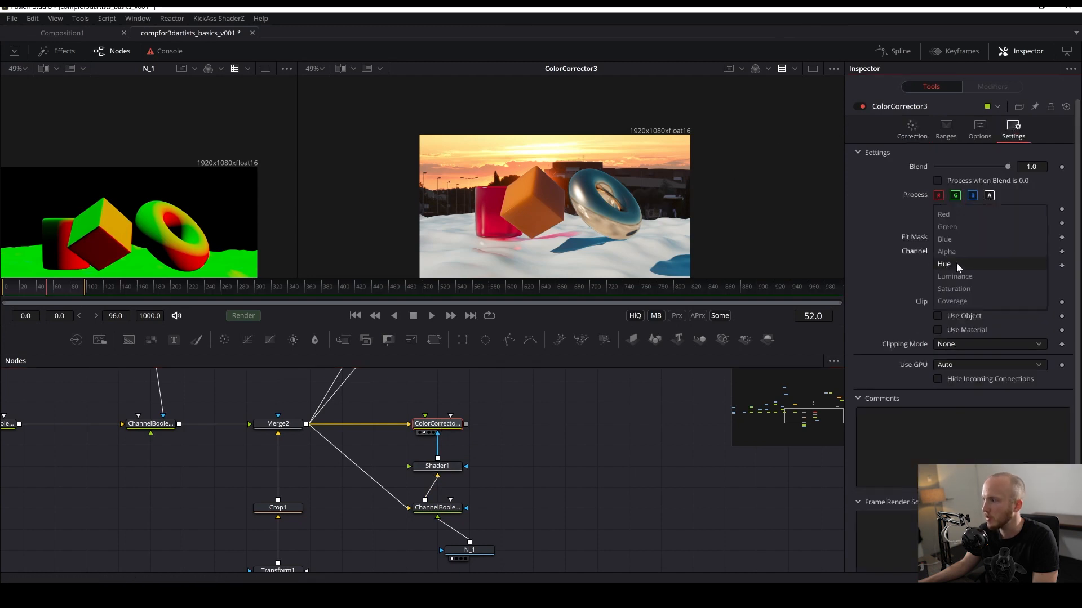
click(962, 275)
click(912, 134)
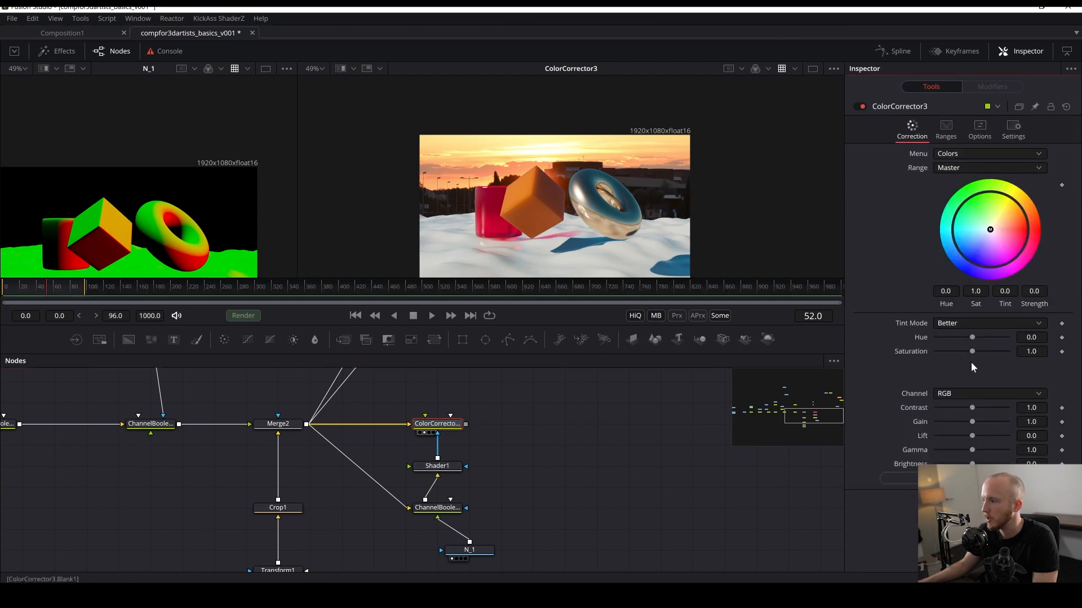
- Set the Color Corrector's Gain to 5.0 and save
drag(971, 423, 1012, 420)
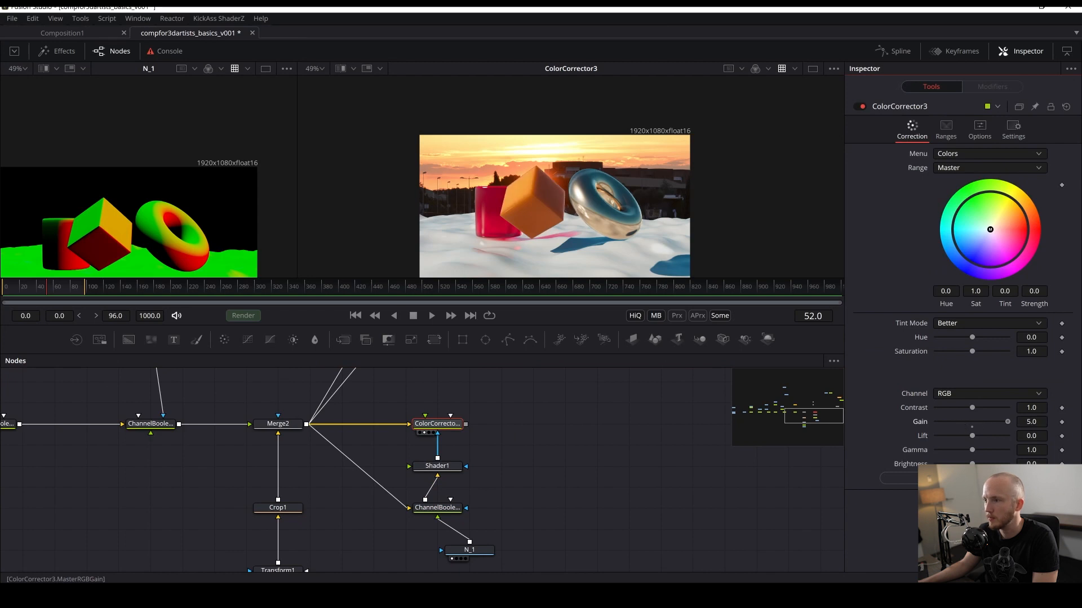
key(ctrl+f)
key(ctrl+s)
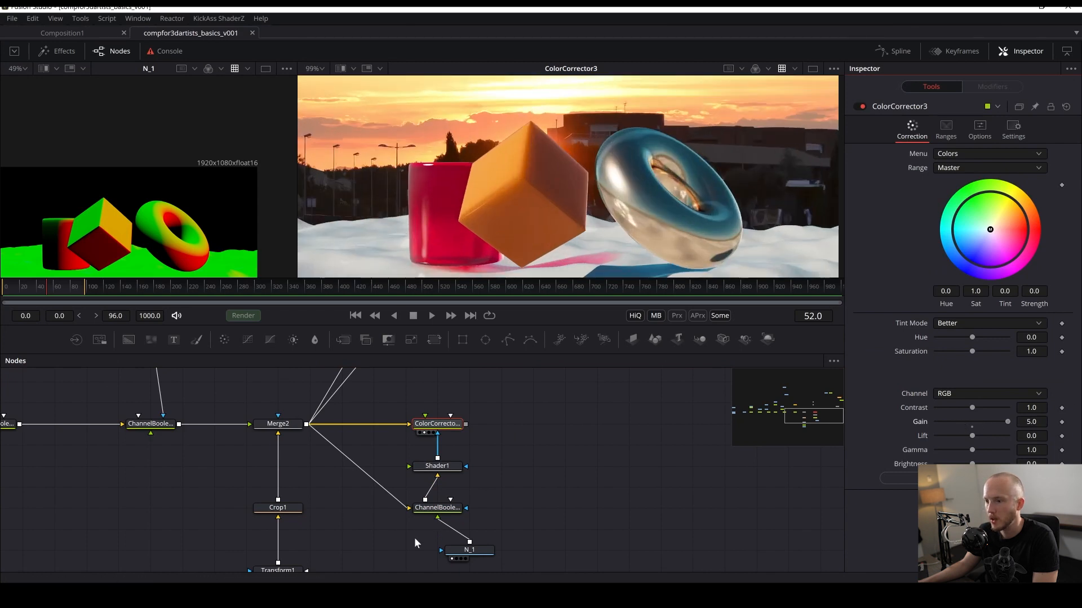
- Set Shader1's Equator Angle to 123.3
click(442, 464)
drag(985, 226, 967, 239)
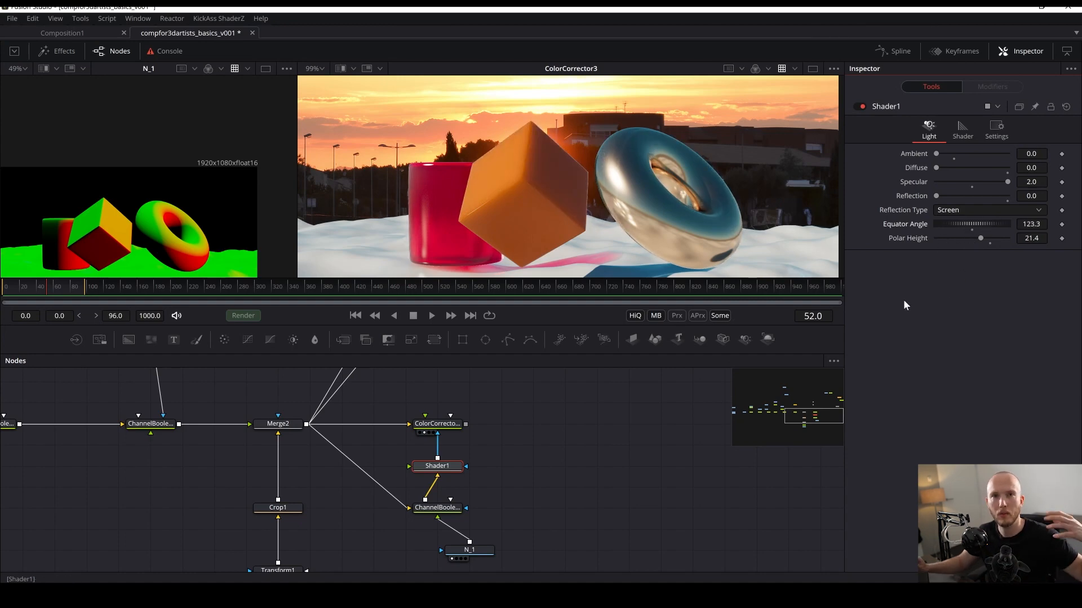
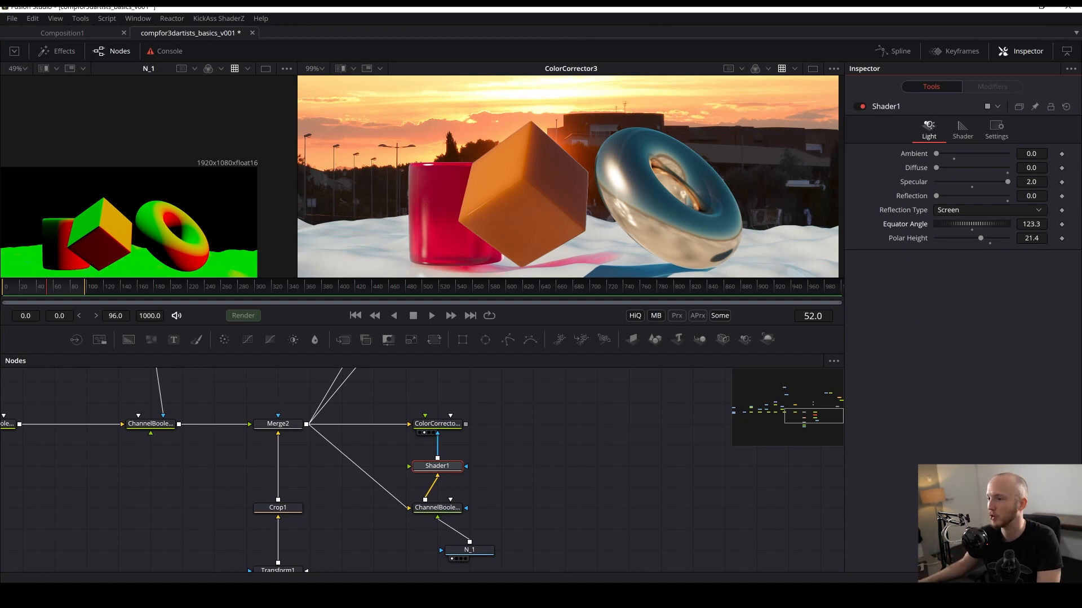
- Set the Color Corrector's Gain to 10
click(620, 387)
key(ctrl+s)
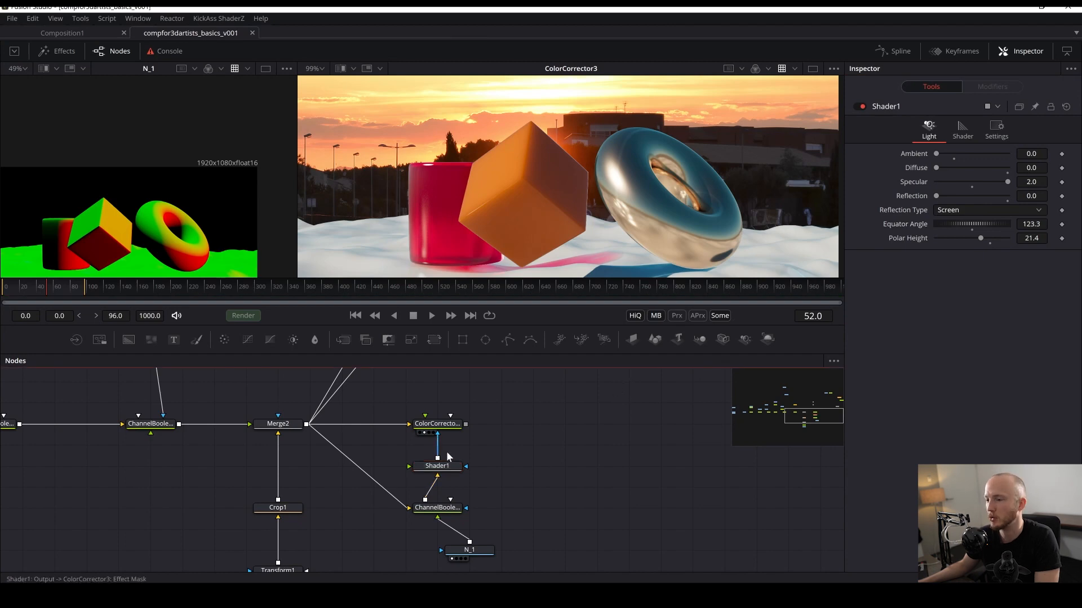
click(434, 430)
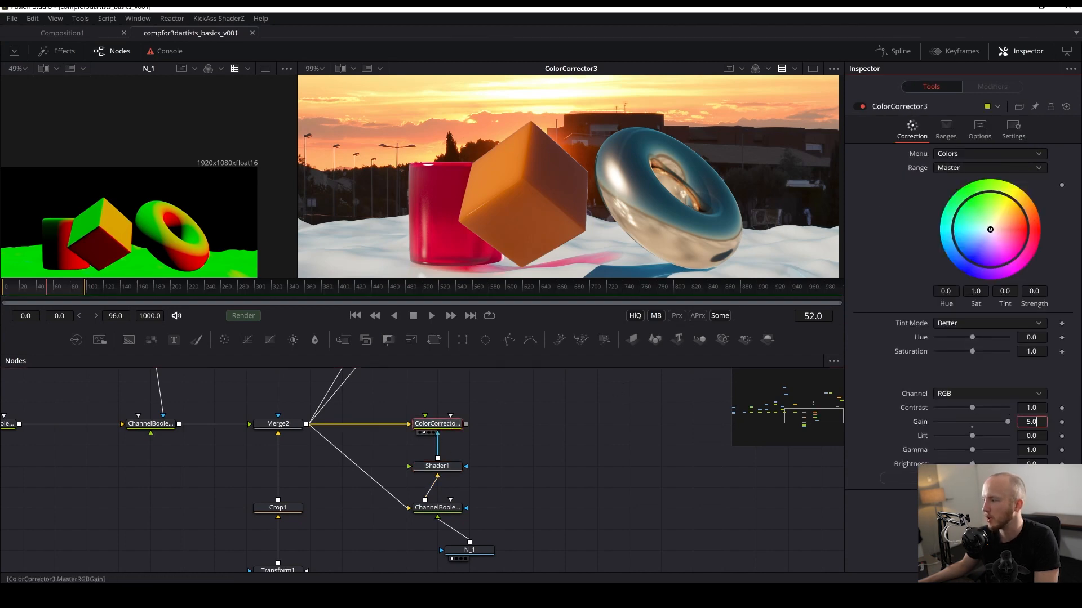
click(1031, 421)
text(10)
key(Return)
click(600, 501)
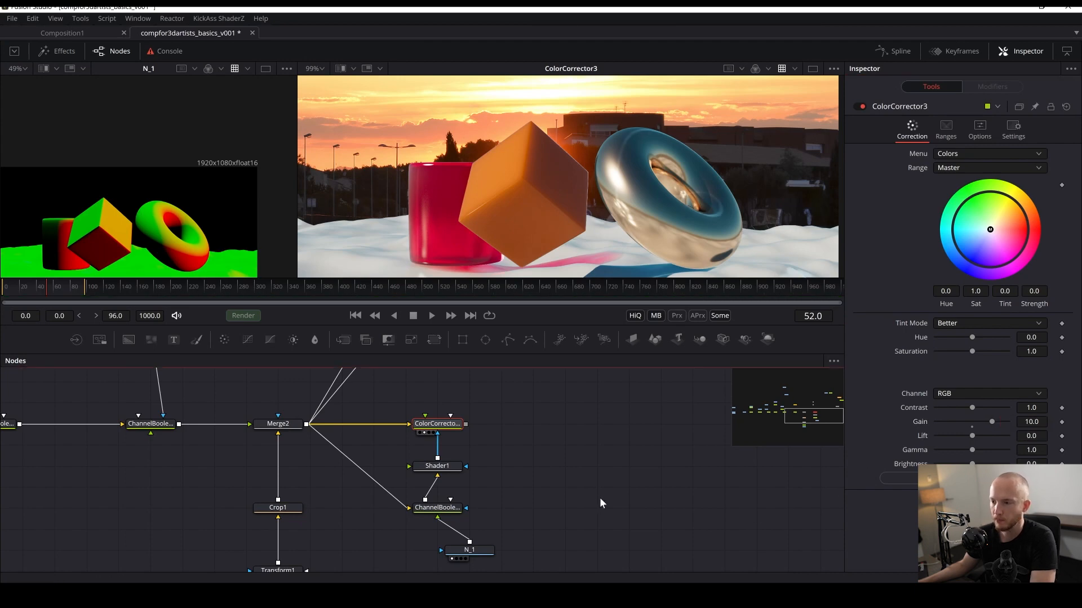
- Set Shader1's Equator Angle to about 172.9 and save the composition
scroll(567, 227, down, 4)
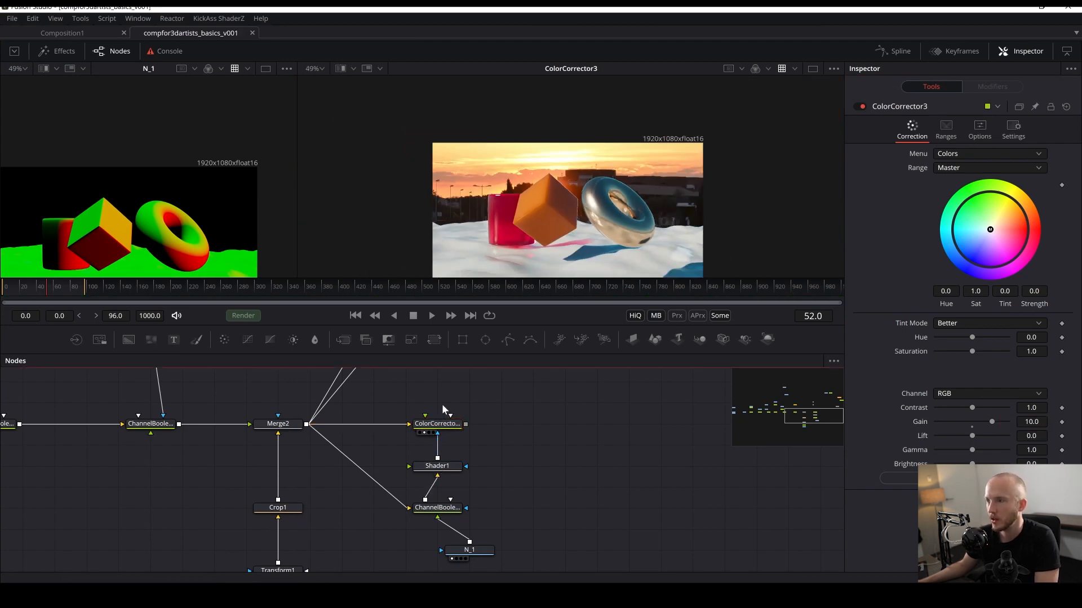
click(442, 466)
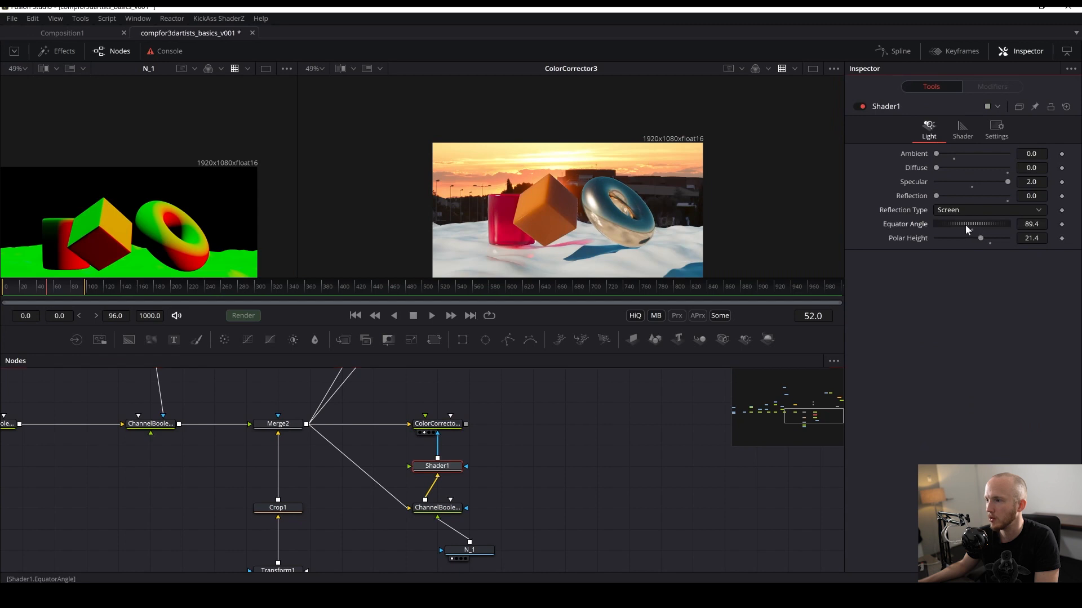
drag(965, 225, 982, 226)
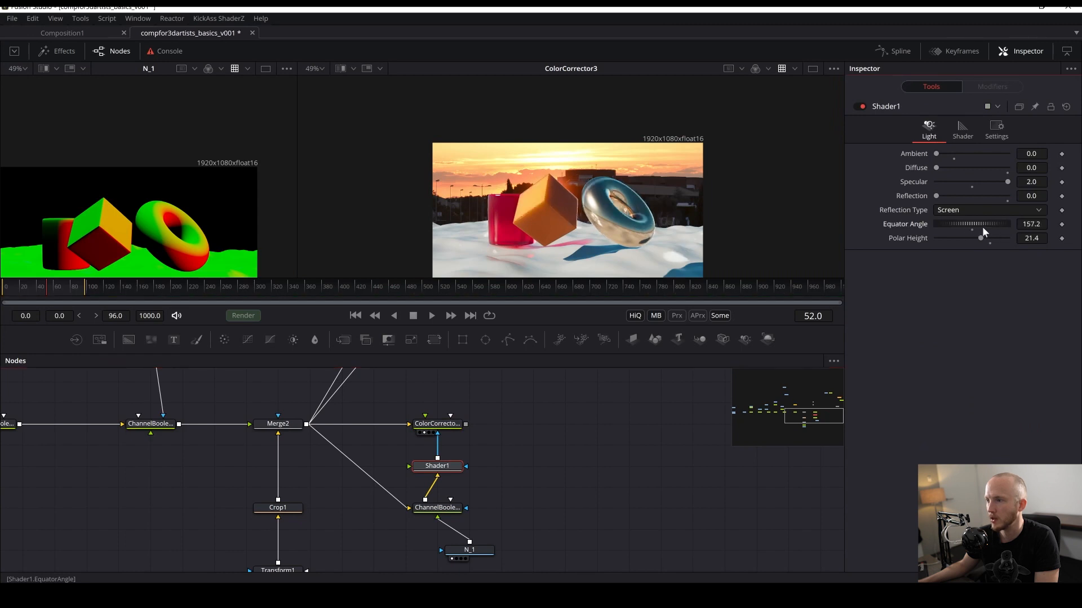
click(569, 479)
drag(563, 478, 579, 479)
key(ctrl+s)
- Load Shader1's output into the viewer
drag(445, 469, 583, 143)
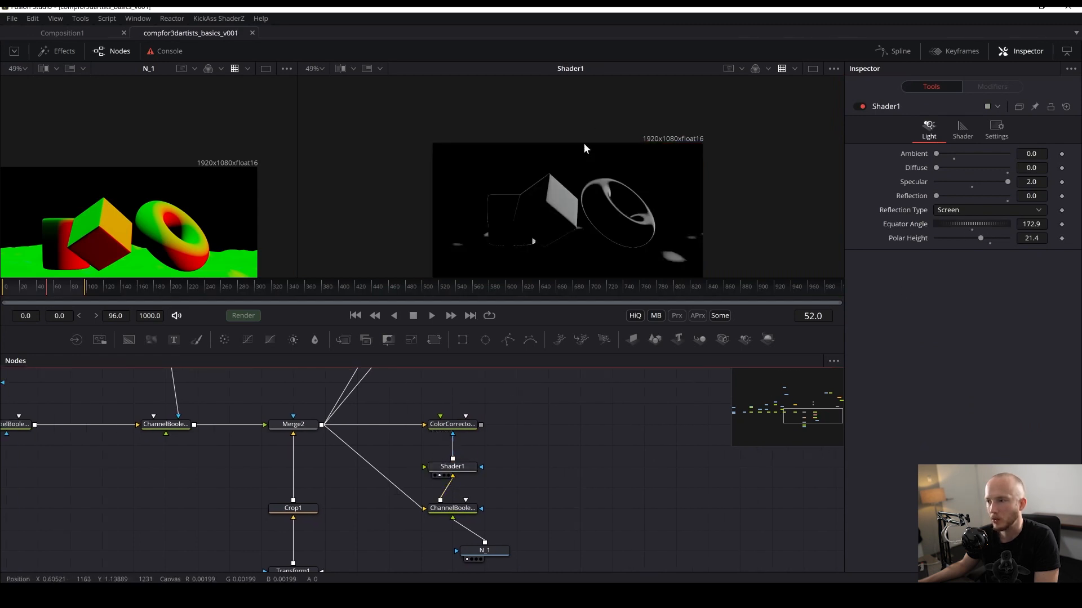
drag(360, 396, 377, 441)
scroll(389, 450, up, 4)
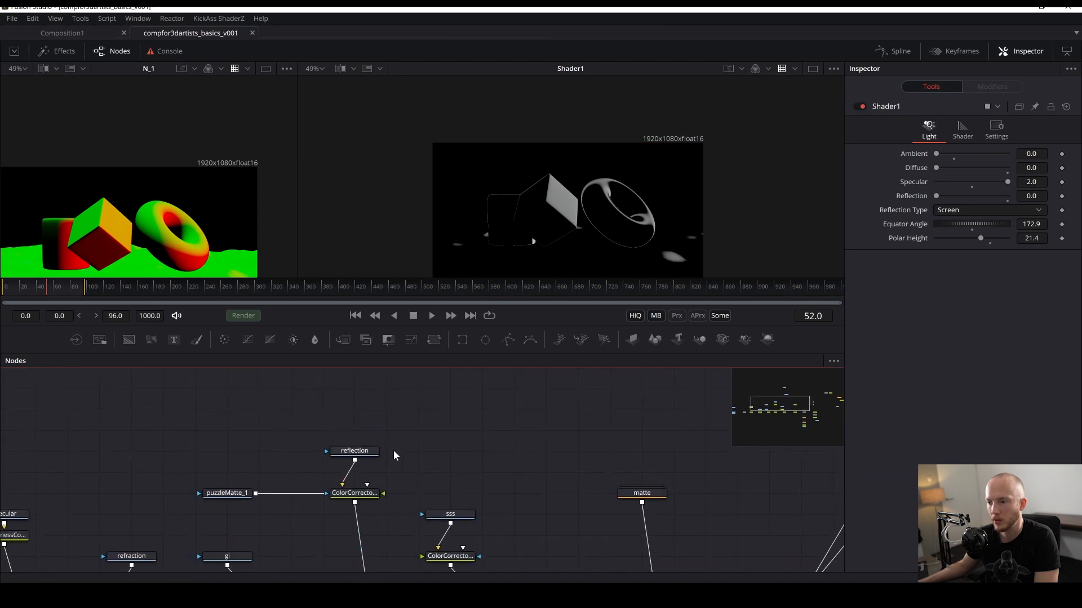
- Paste a copy of the puzzleMatte node and connect it to Shader1's effect mask input
drag(210, 451, 233, 504)
drag(465, 485, 139, 387)
key(ctrl+v)
drag(566, 478, 569, 237)
mouse_move(571, 474)
mouse_down()
mouse_move(438, 483)
mouse_move(445, 507)
mouse_move(424, 475)
mouse_move(551, 271)
mouse_up()
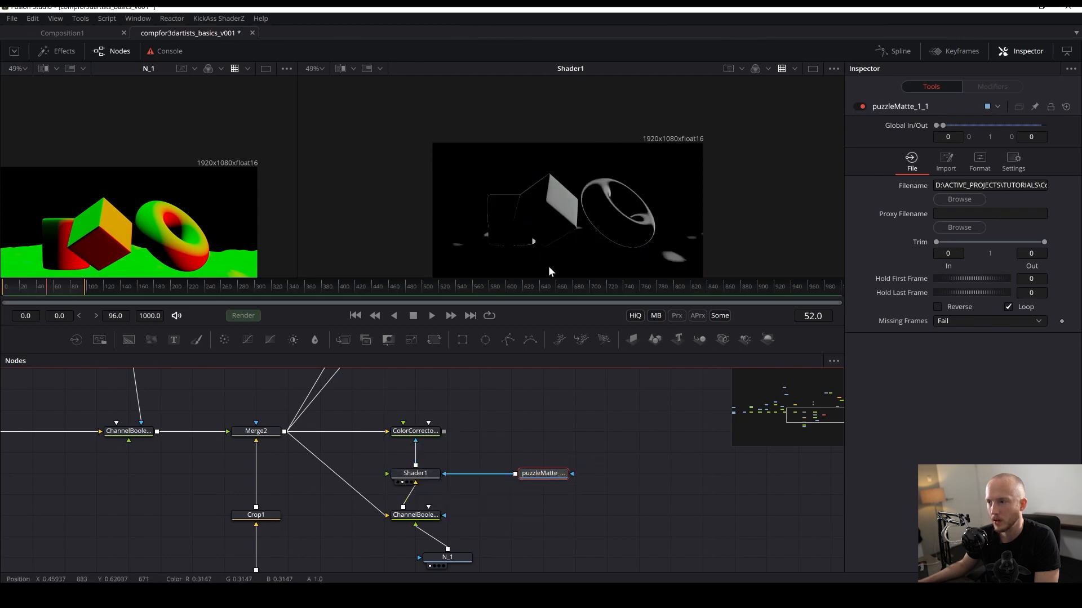
- View the puzzleMatte copy and set Shader1's mask channel to Blue
click(411, 478)
click(996, 130)
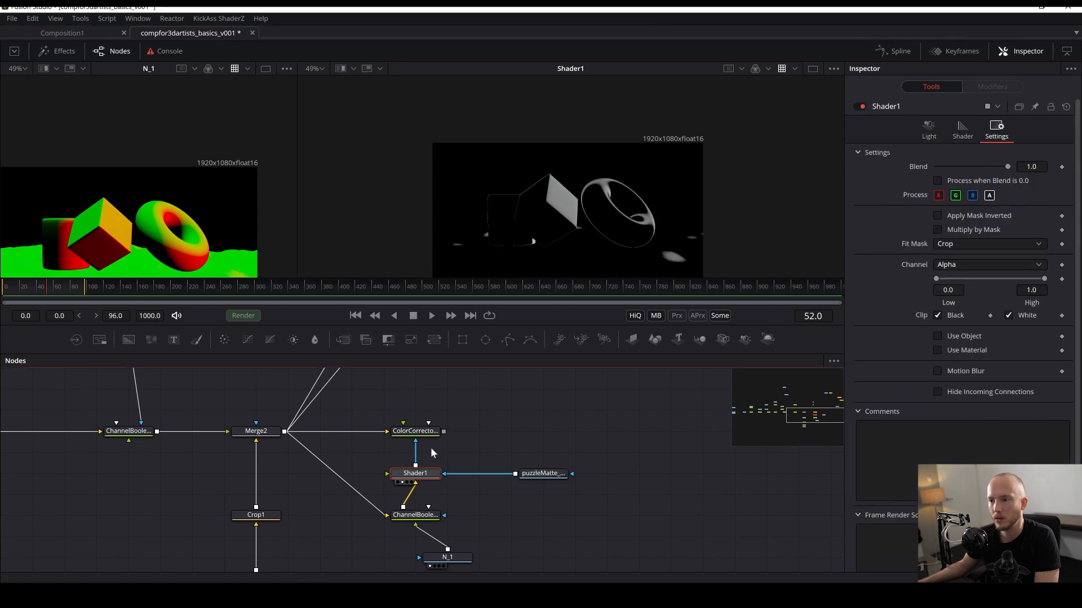
drag(213, 267, 236, 167)
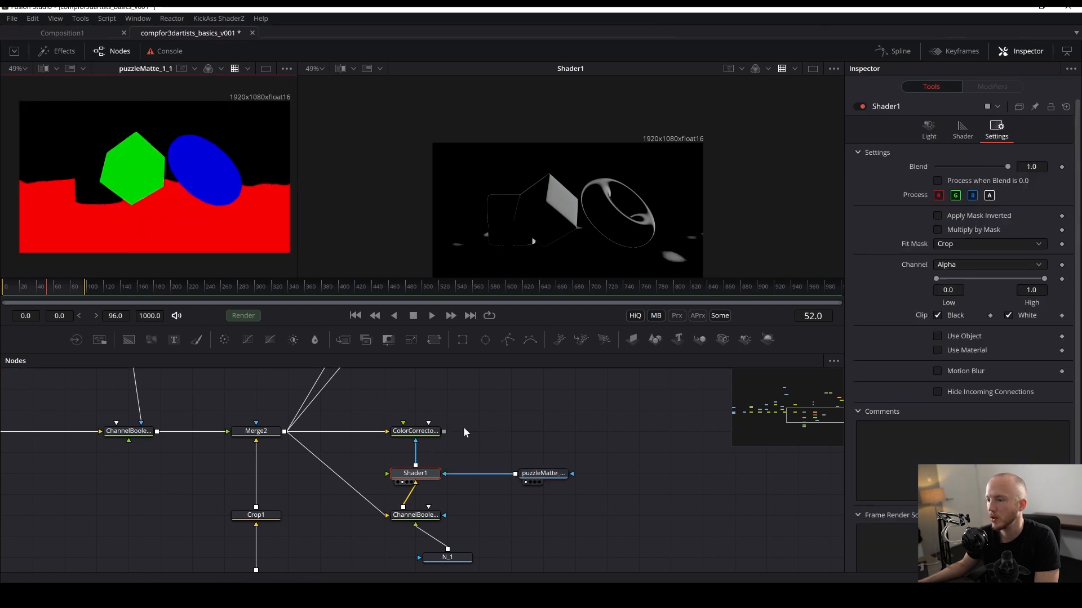
click(951, 265)
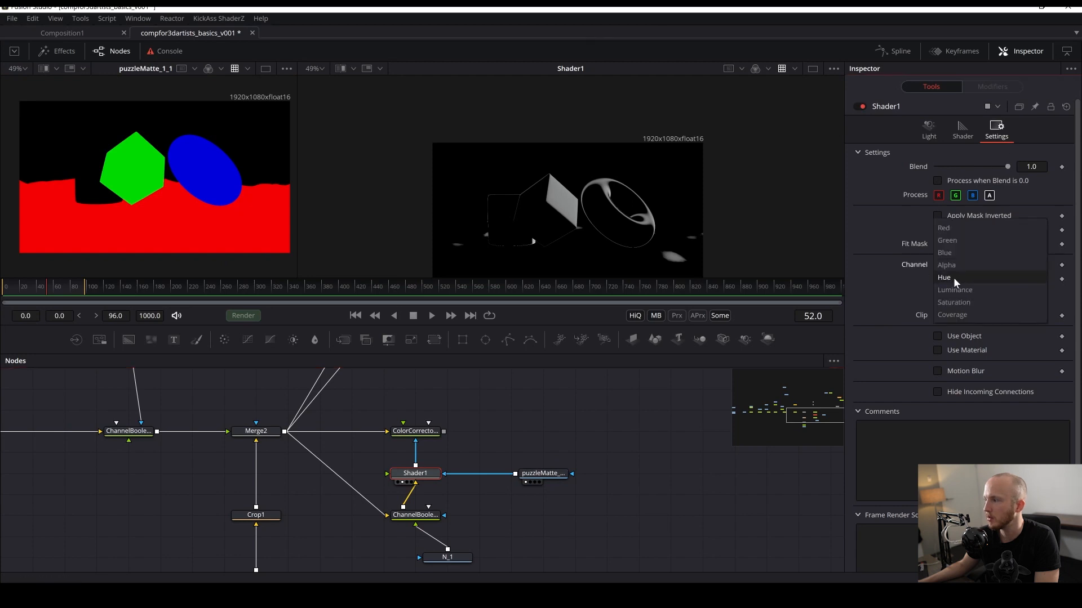
click(949, 253)
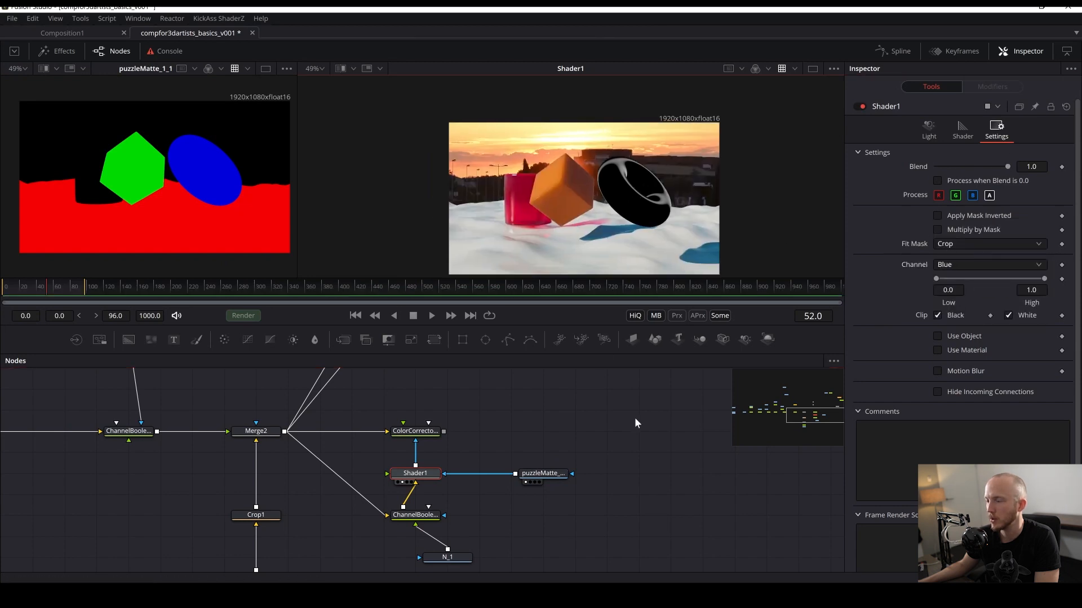
key(ctrl+s)
- Enable Multiply by Mask in Shader1's settings
click(412, 441)
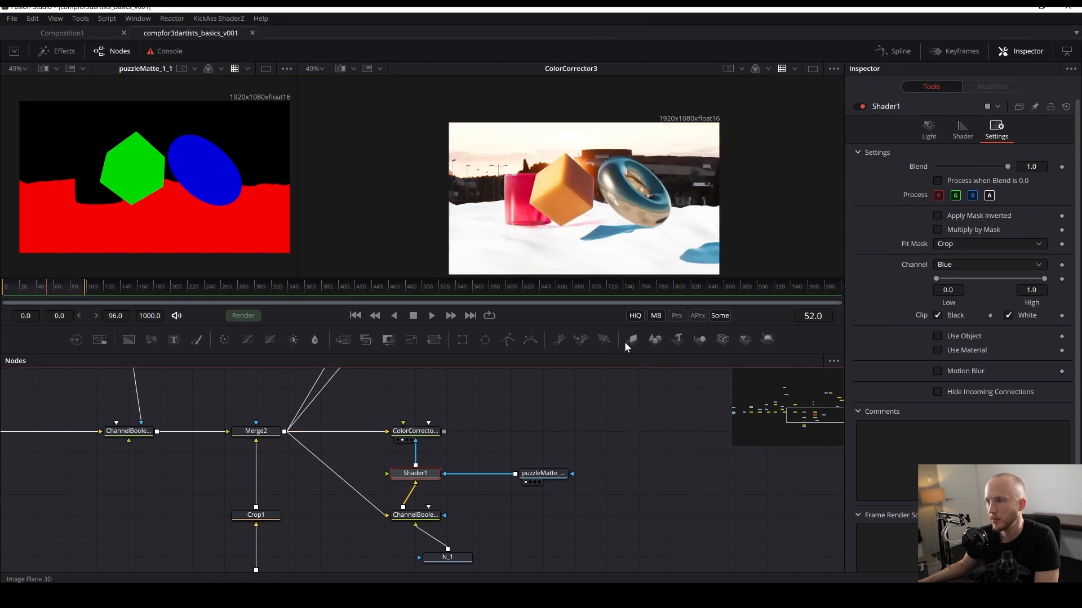
scroll(602, 229, up, 3)
click(411, 433)
drag(463, 427, 482, 462)
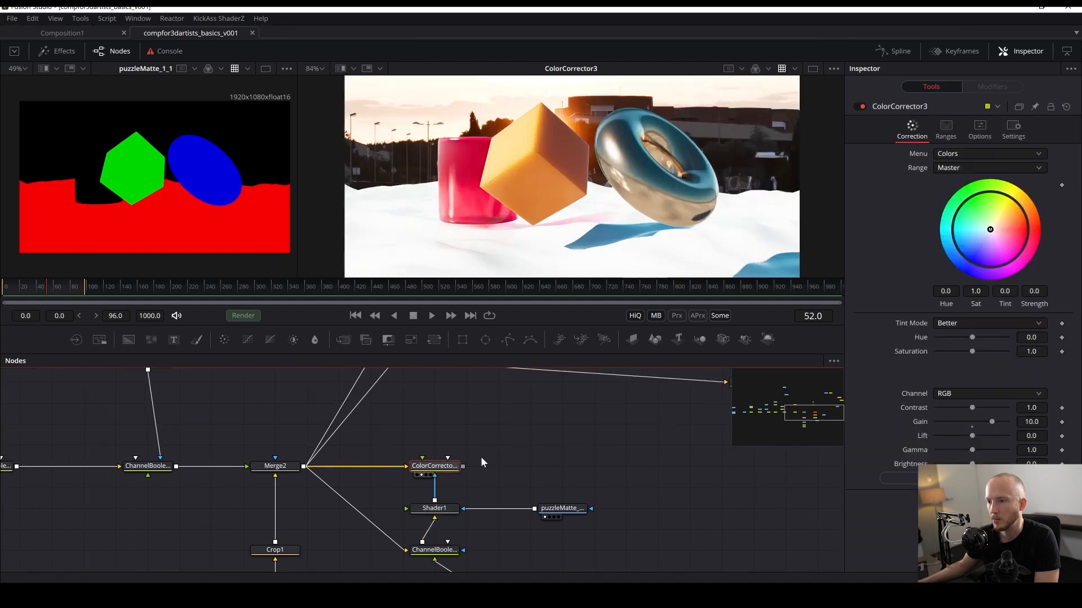
click(421, 517)
click(431, 509)
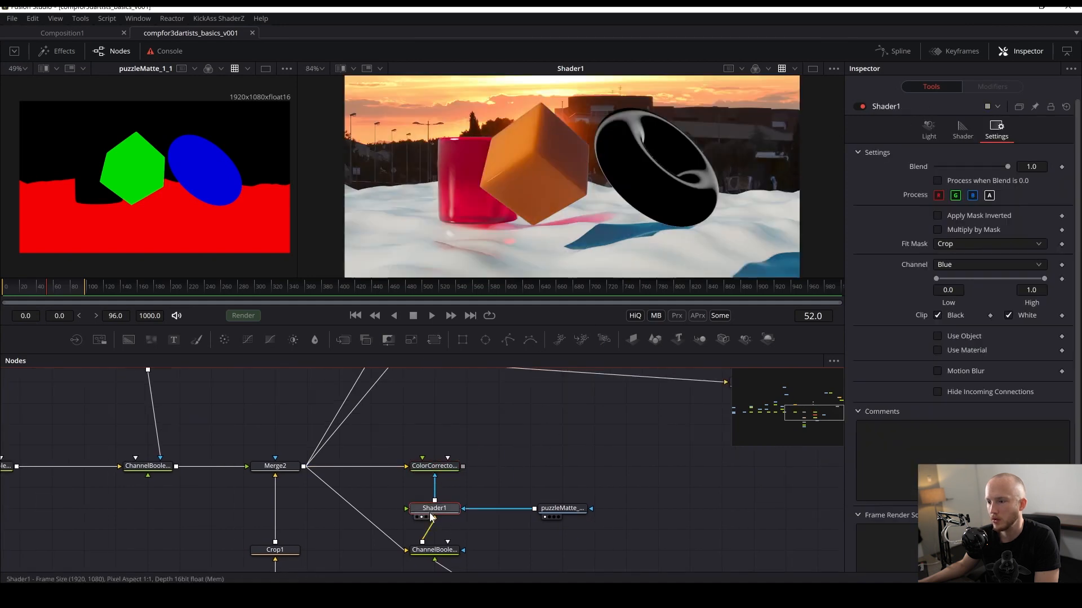
click(937, 230)
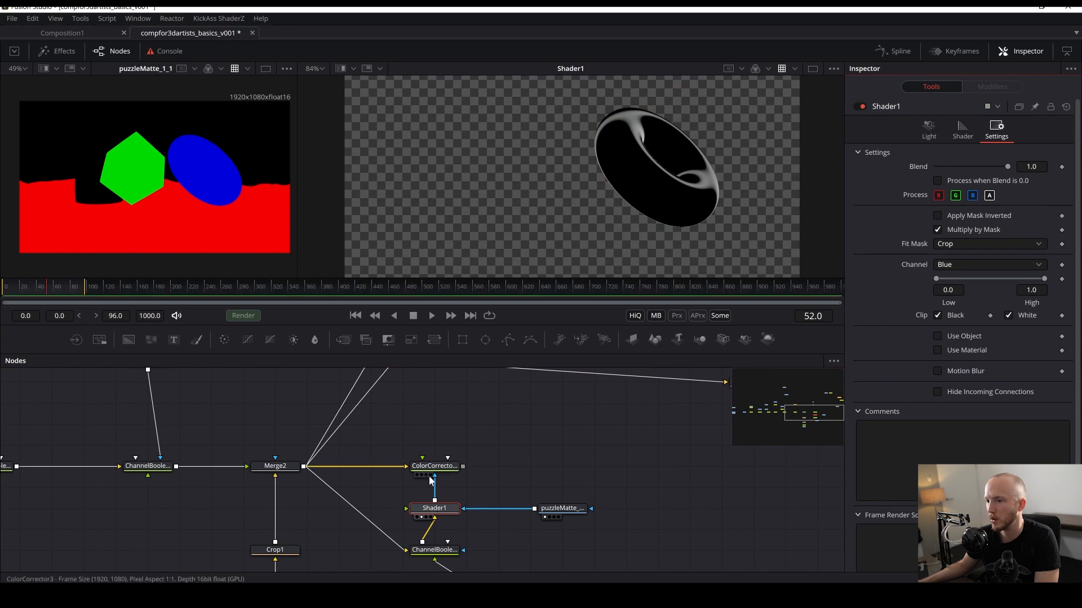
- Set Shader1's Equator Angle to about 170.3
drag(616, 191, 551, 185)
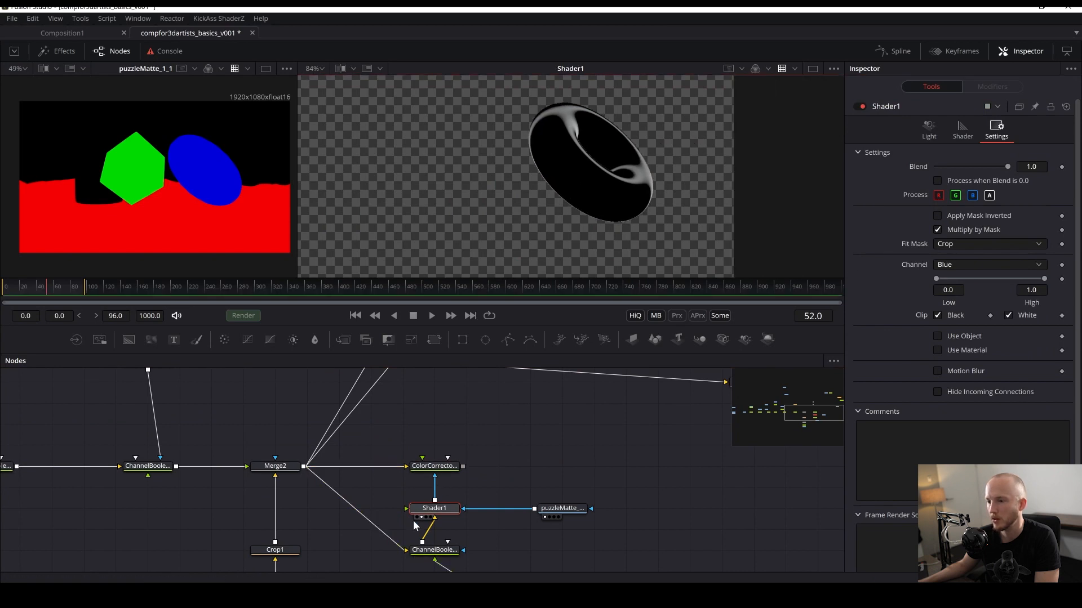
click(422, 475)
click(434, 467)
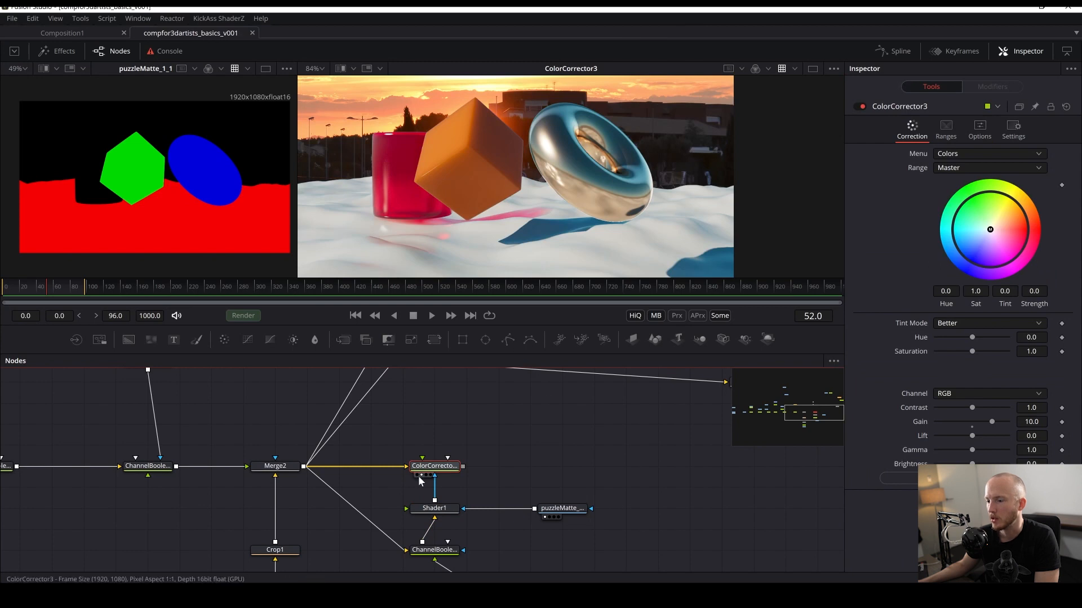
click(434, 508)
click(929, 130)
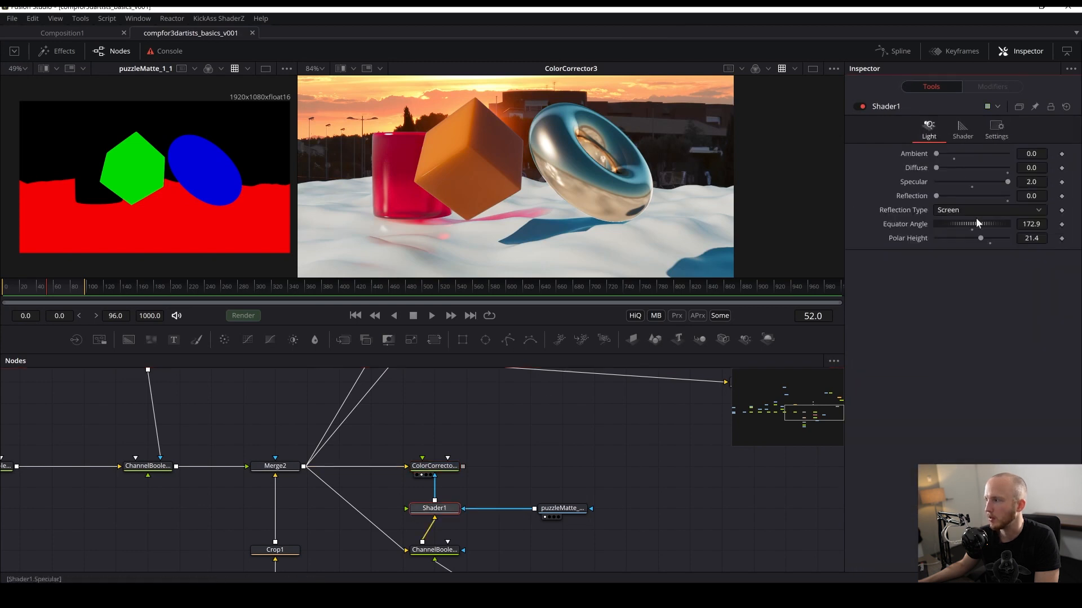
mouse_move(959, 221)
mouse_down()
mouse_move(950, 236)
mouse_move(973, 236)
mouse_move(955, 233)
mouse_up()
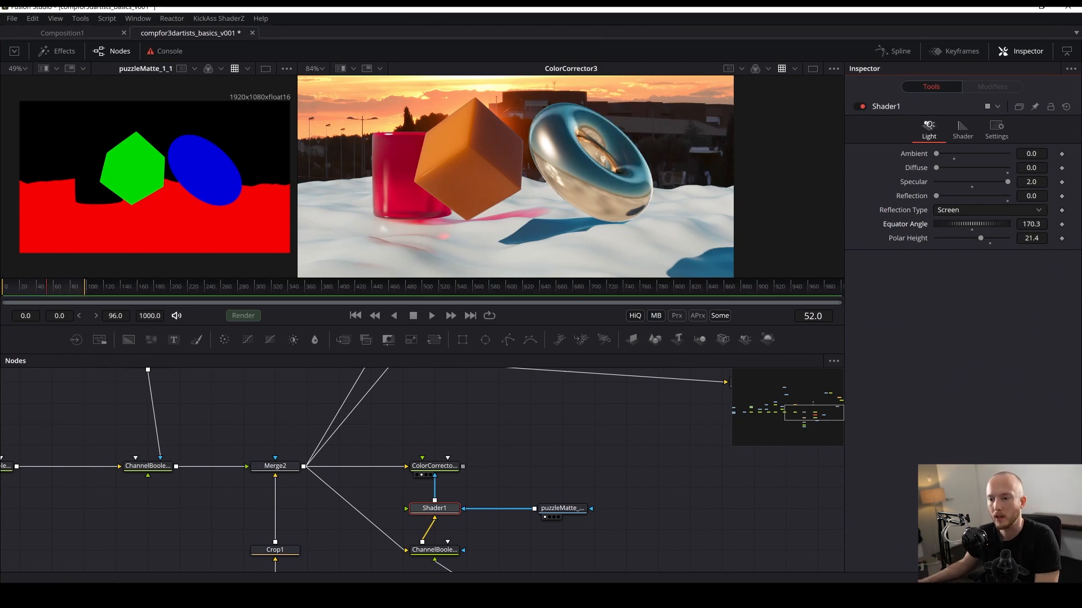
drag(109, 460, 233, 564)
scroll(332, 469, down, 4)
key(ctrl+s)
click(271, 471)
scroll(378, 482, up, 5)
drag(491, 458, 388, 452)
click(410, 536)
scroll(688, 502, down, 3)
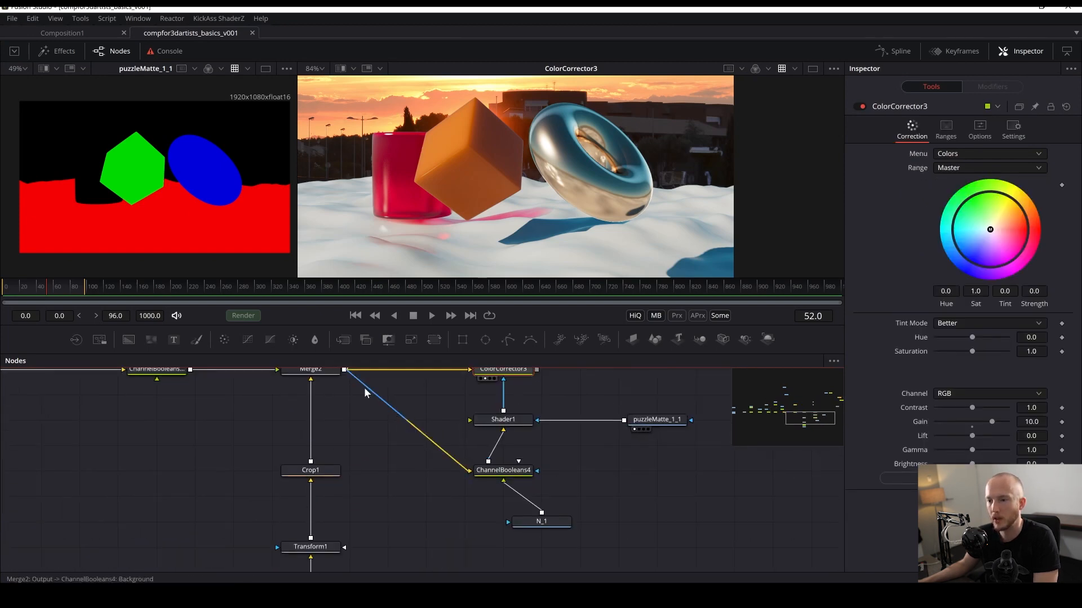
- Set the Color Corrector's Blend to 0.0 and save
scroll(323, 446, up, 3)
click(321, 444)
drag(594, 427, 525, 460)
click(440, 477)
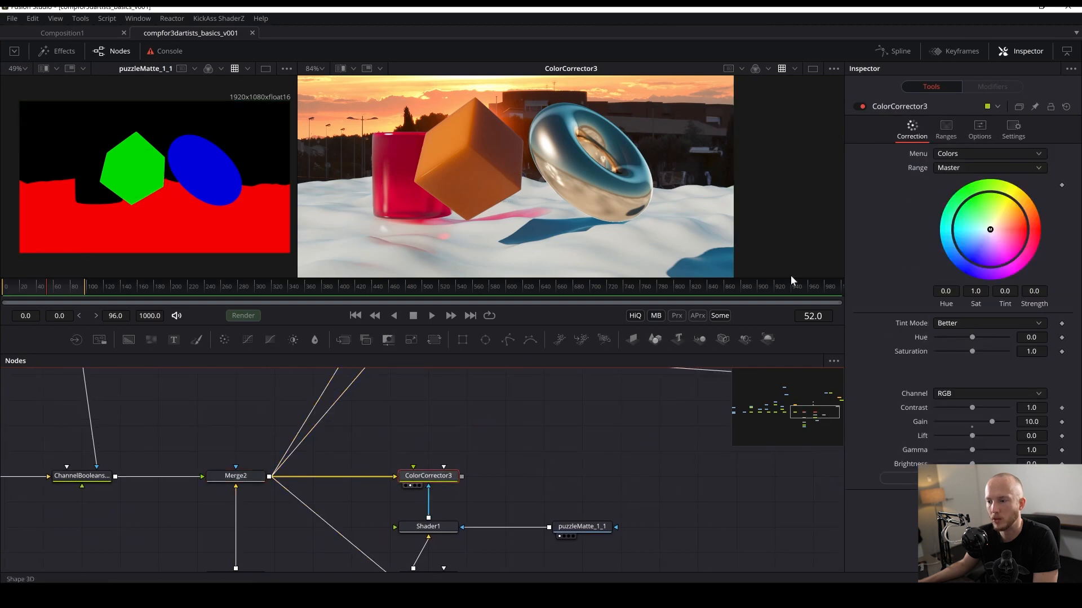
click(1013, 129)
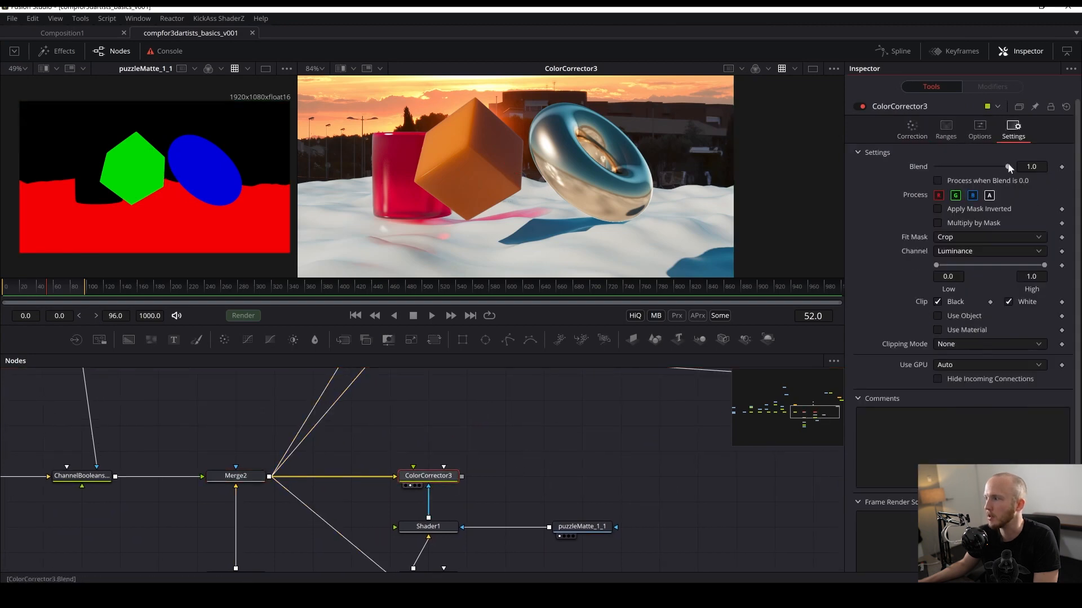
drag(1008, 167, 802, 217)
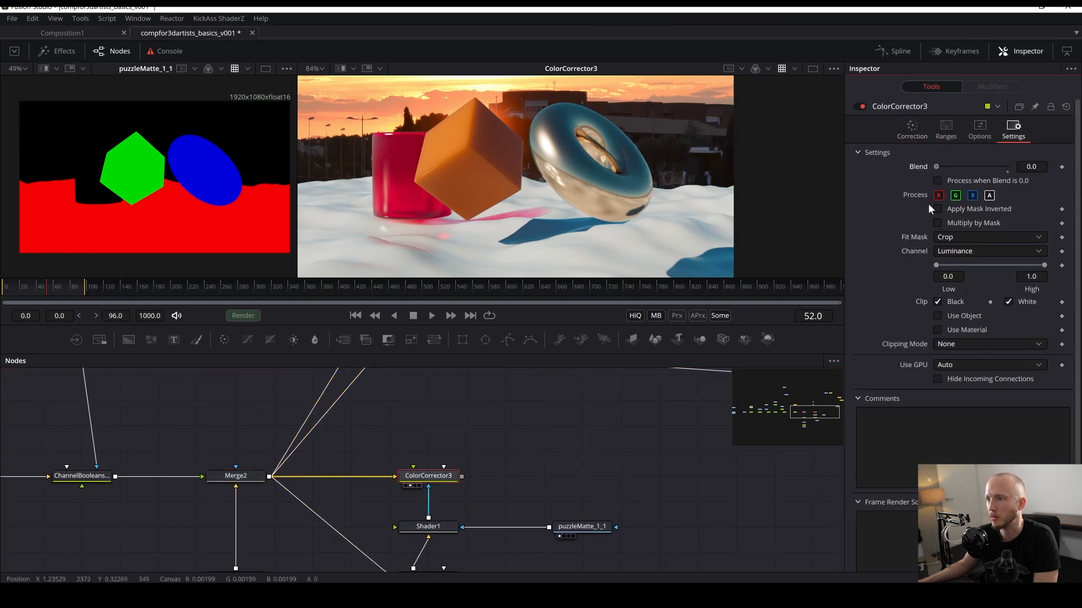
drag(928, 204, 819, 197)
key(ctrl+s)
- Connect the Color Corrector's output to the FLDepthOfField node's input
scroll(409, 510, down, 2)
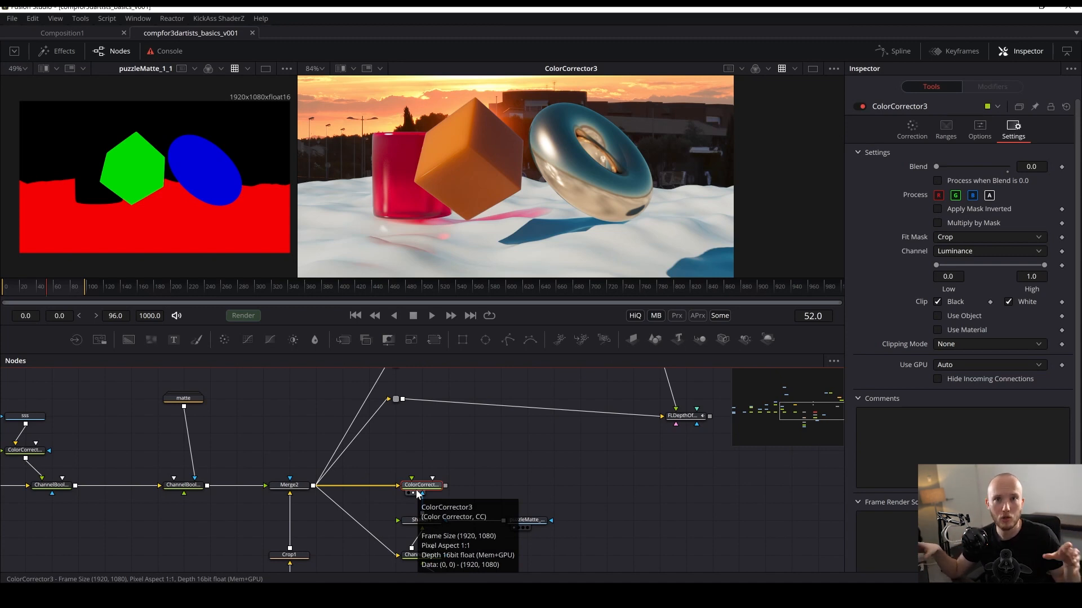
drag(657, 433, 569, 450)
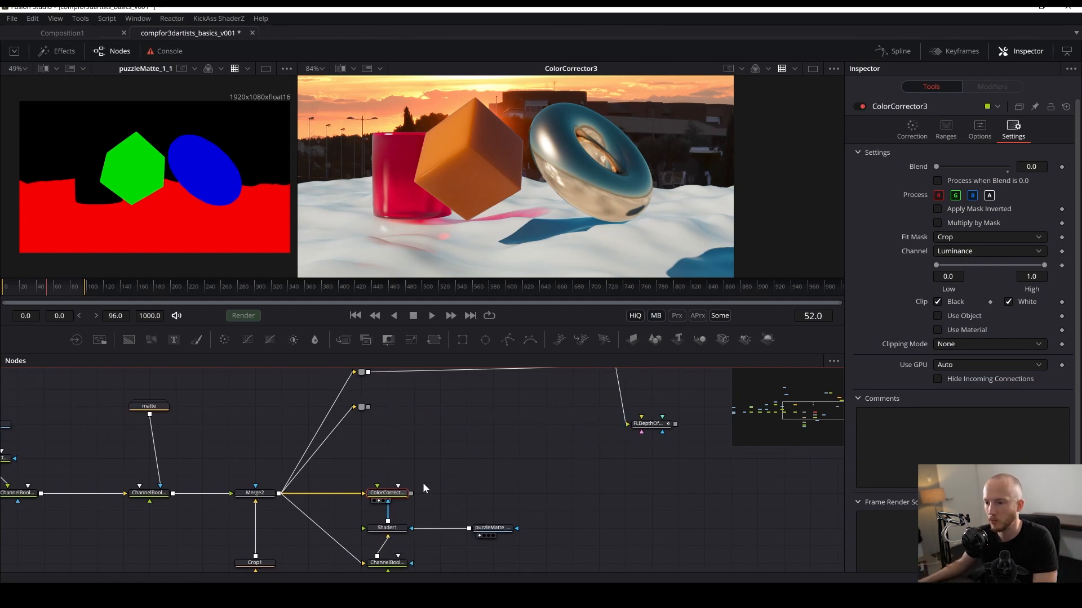
drag(412, 493, 641, 432)
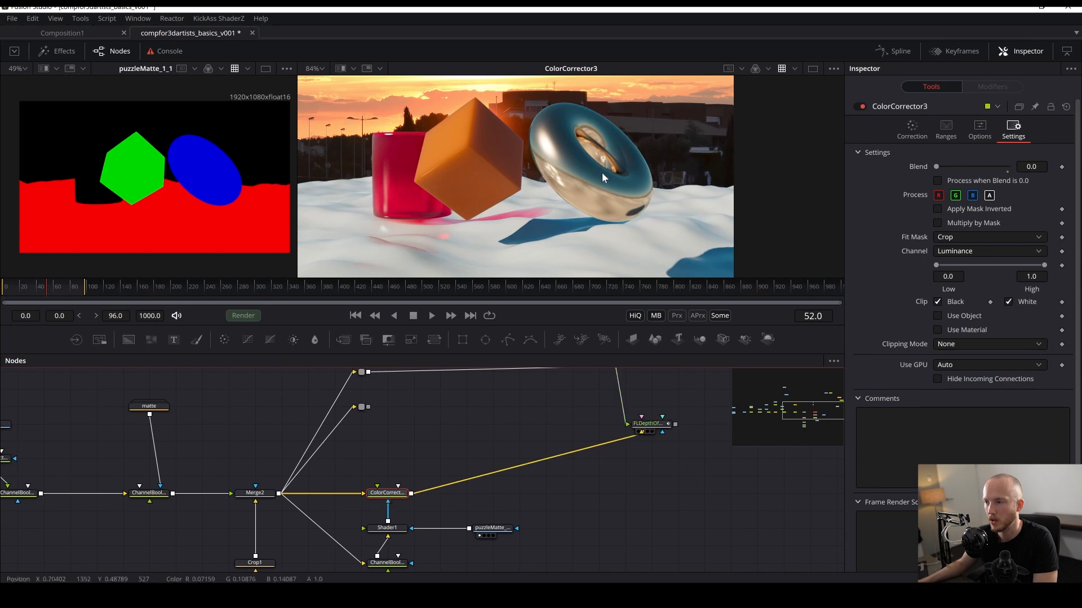
click(534, 390)
key(ctrl+s)
scroll(648, 141, down, 1)
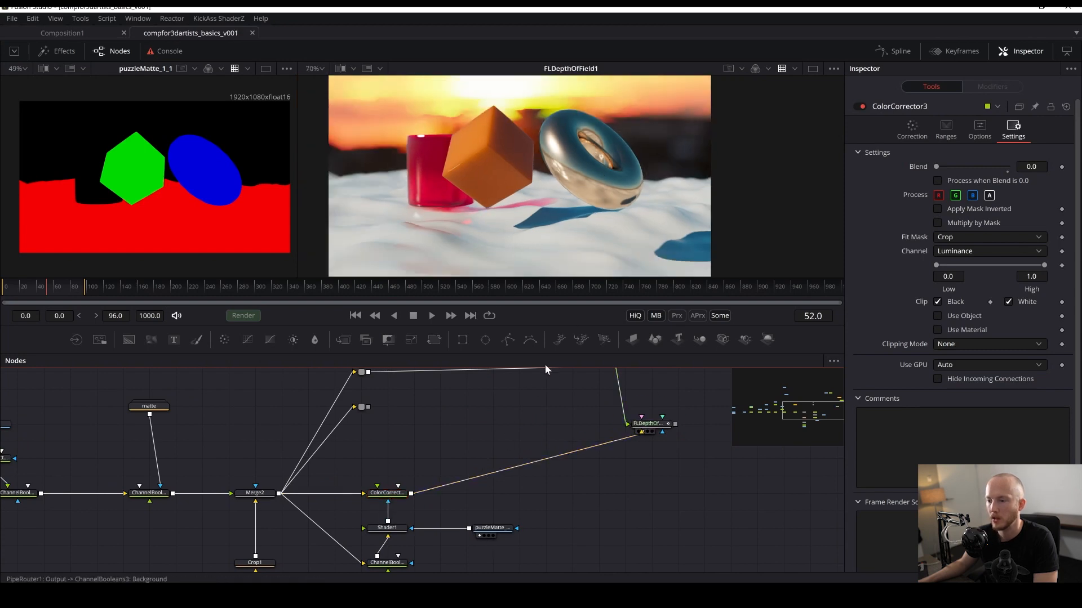
- Set Shader1's Equator Angle to about 225.1
drag(465, 481, 454, 463)
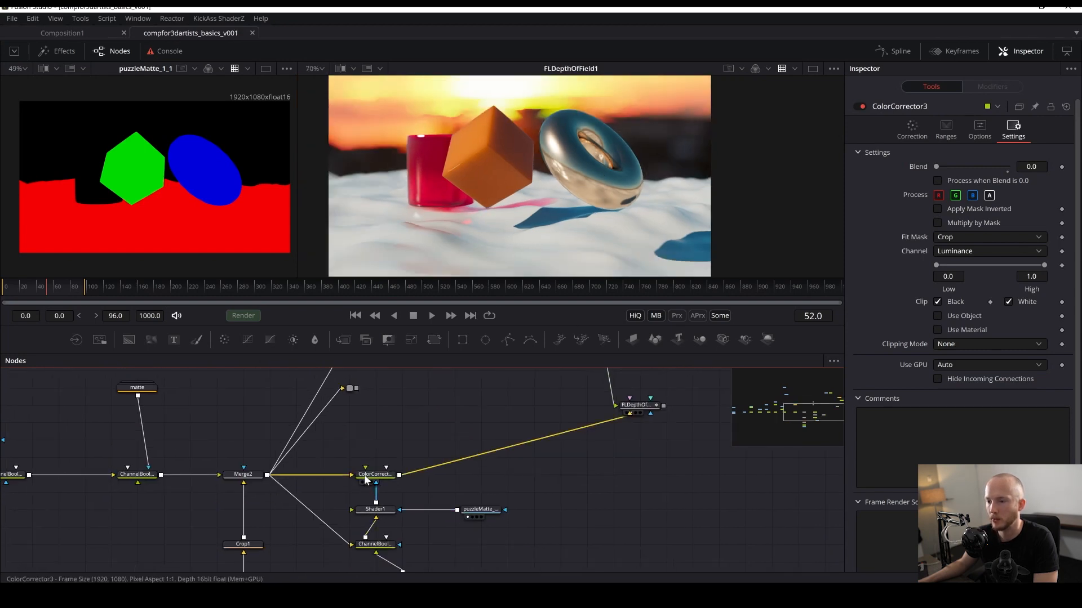
click(375, 509)
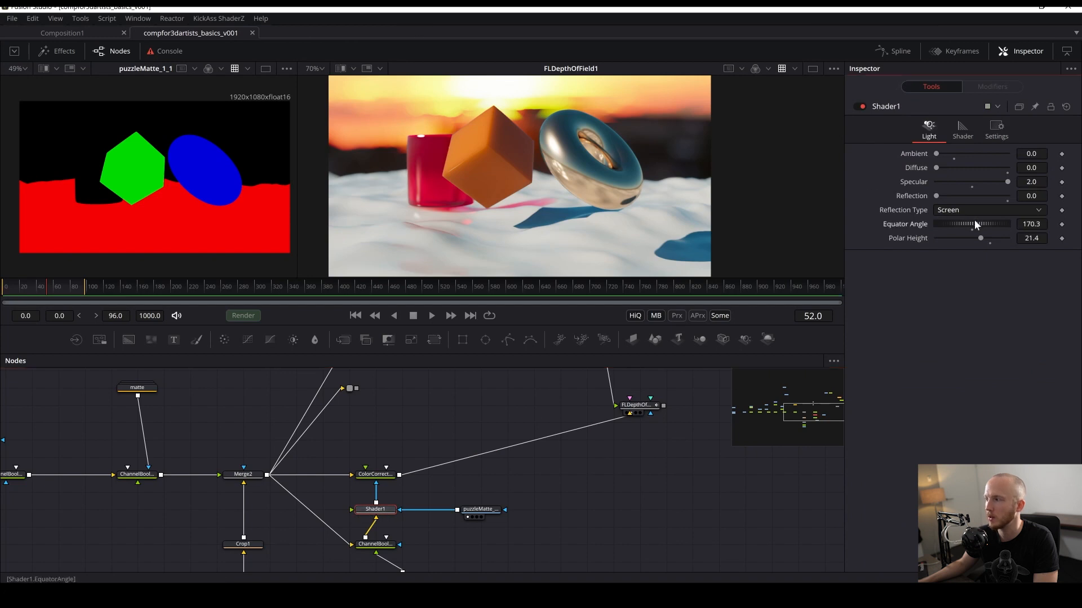
mouse_move(974, 223)
mouse_down()
mouse_move(961, 223)
mouse_move(980, 226)
mouse_up()
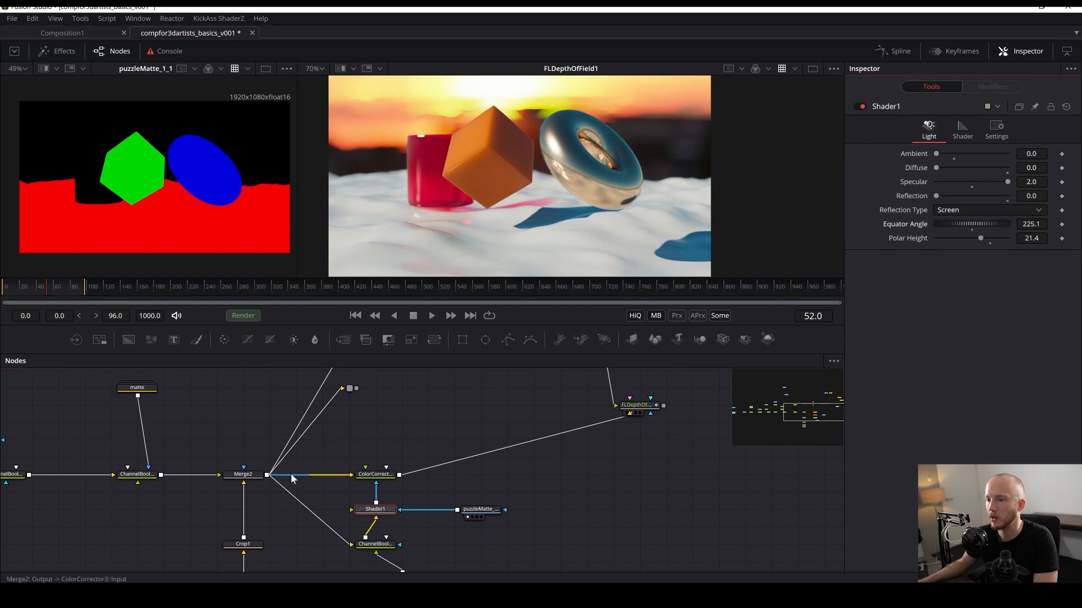
- Move the FLDepthOfField node and reconnect its inputs from the Color Corrector and the upstream depth branch
drag(519, 412, 503, 461)
drag(603, 446, 571, 475)
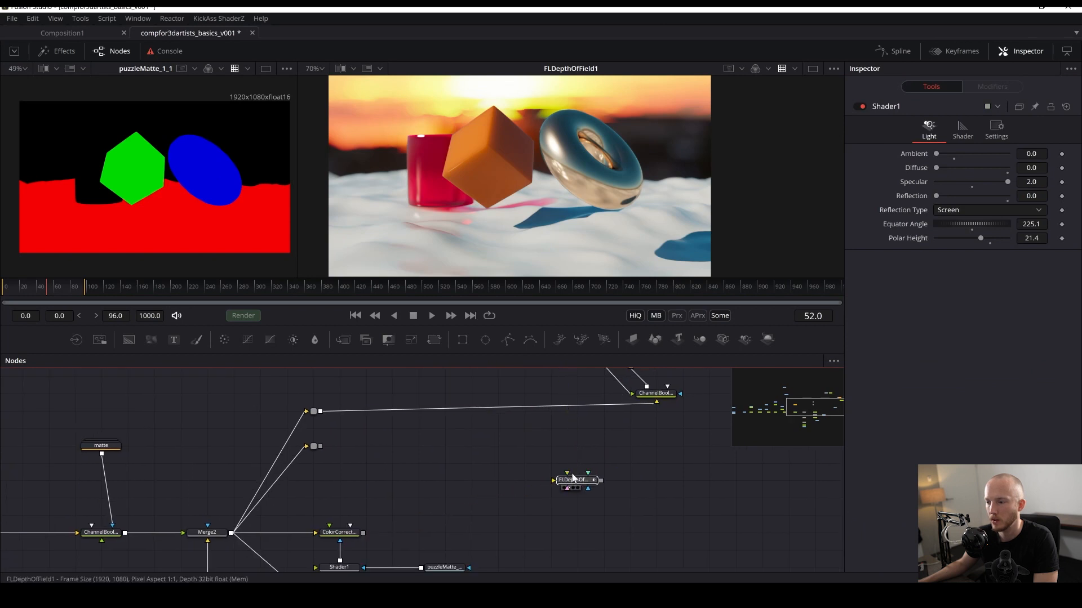
drag(363, 533, 554, 480)
drag(587, 451, 541, 510)
drag(500, 399, 519, 539)
scroll(494, 422, down, 1)
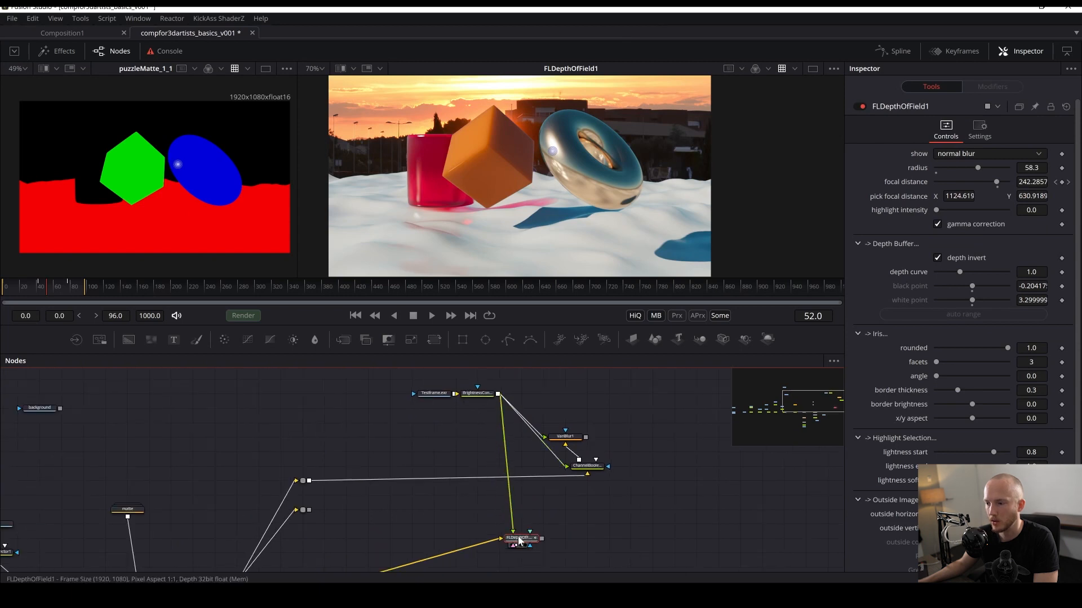
drag(454, 516, 478, 414)
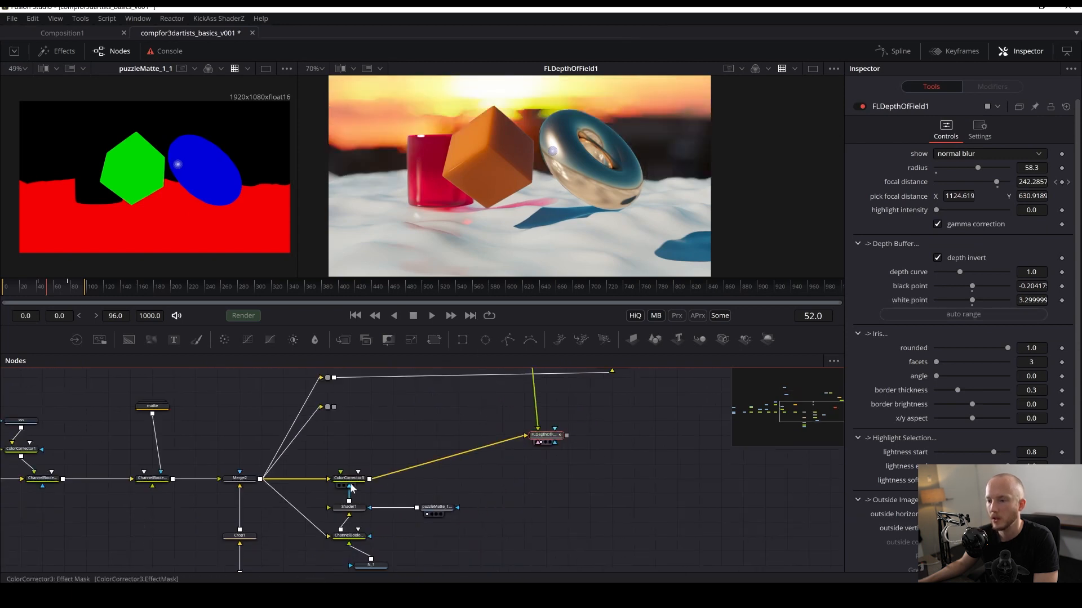
- Restore the Color Corrector's Blend to 1.0, view the FLDepthOfField result, and save
click(344, 486)
click(348, 478)
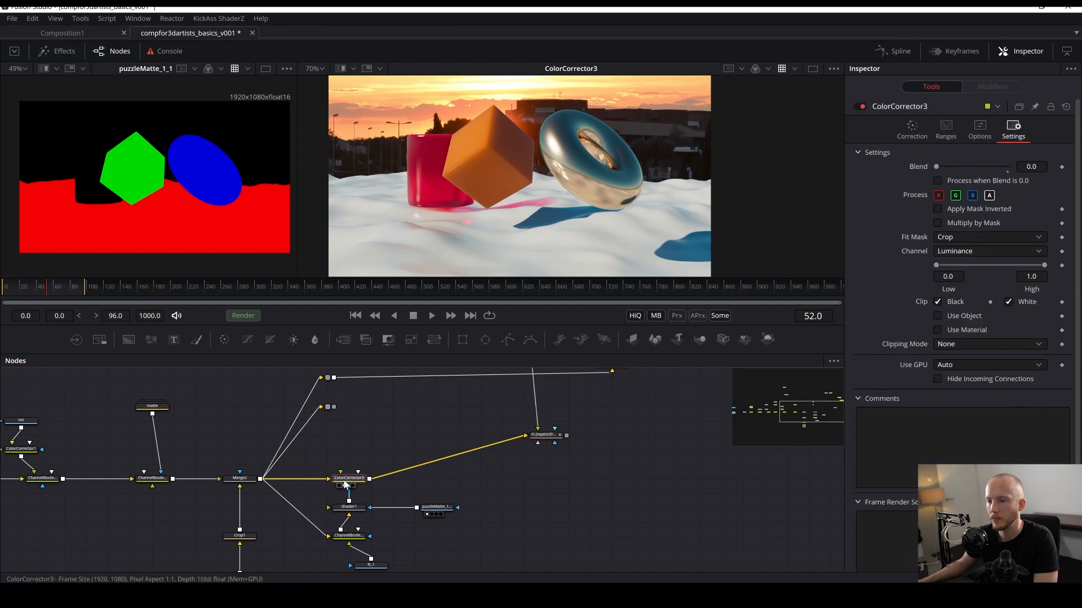
key(ctrl+s)
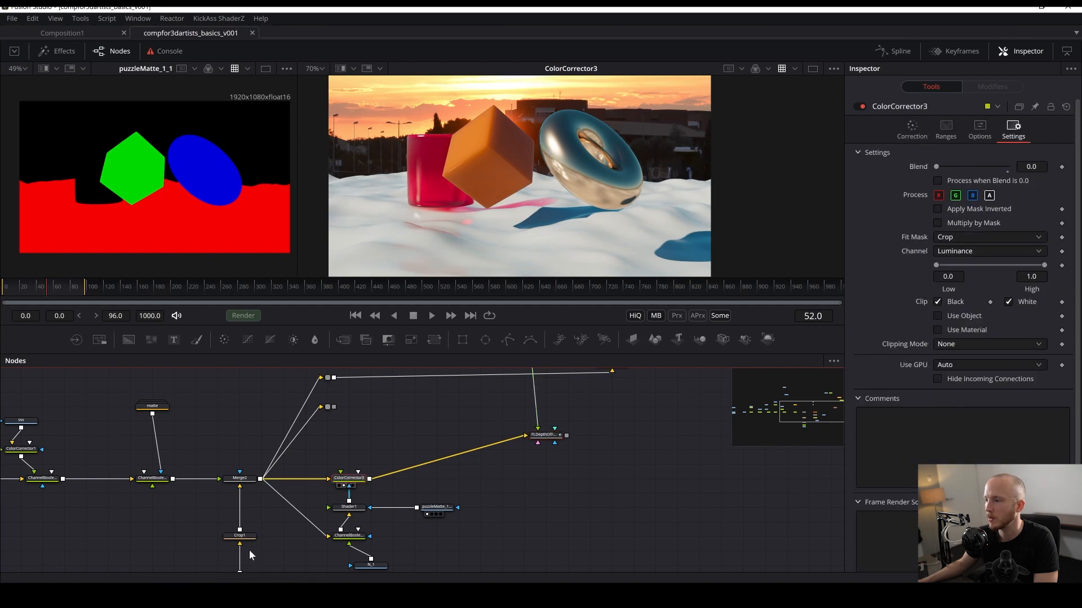
click(348, 514)
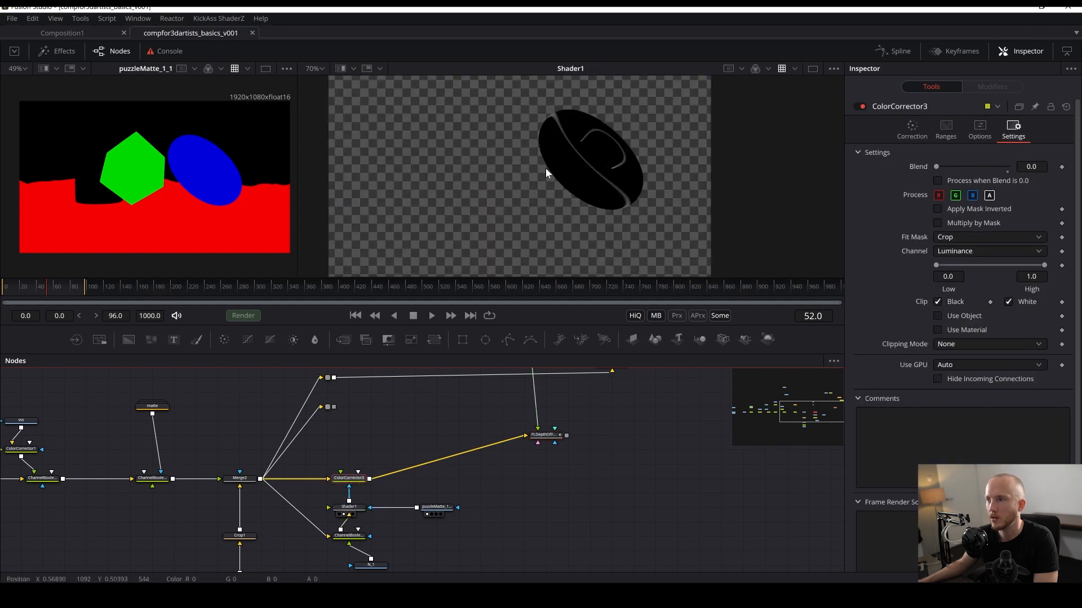
click(346, 485)
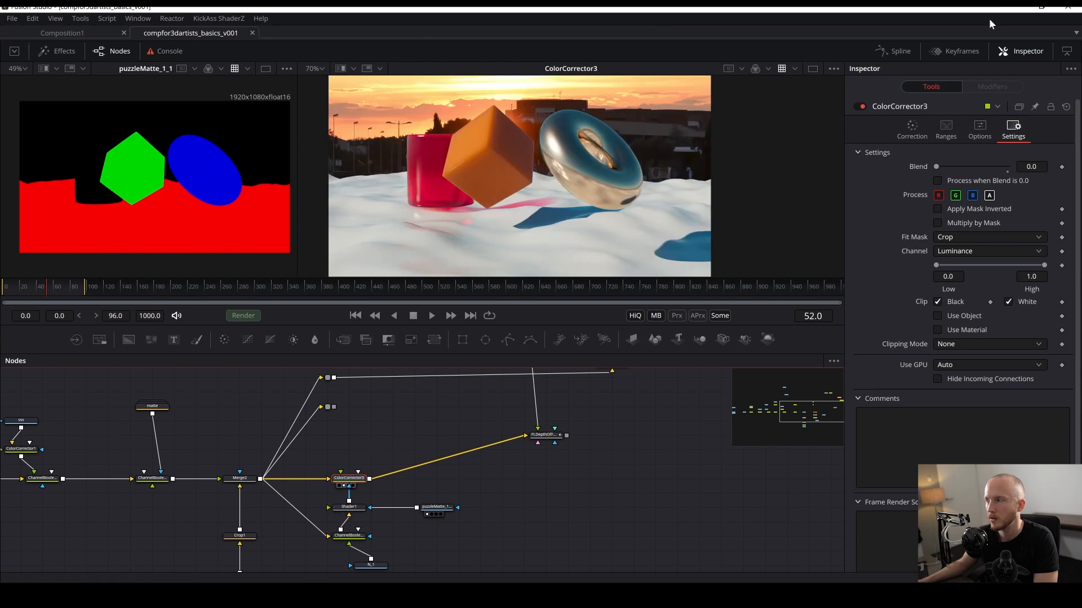
double_click(935, 167)
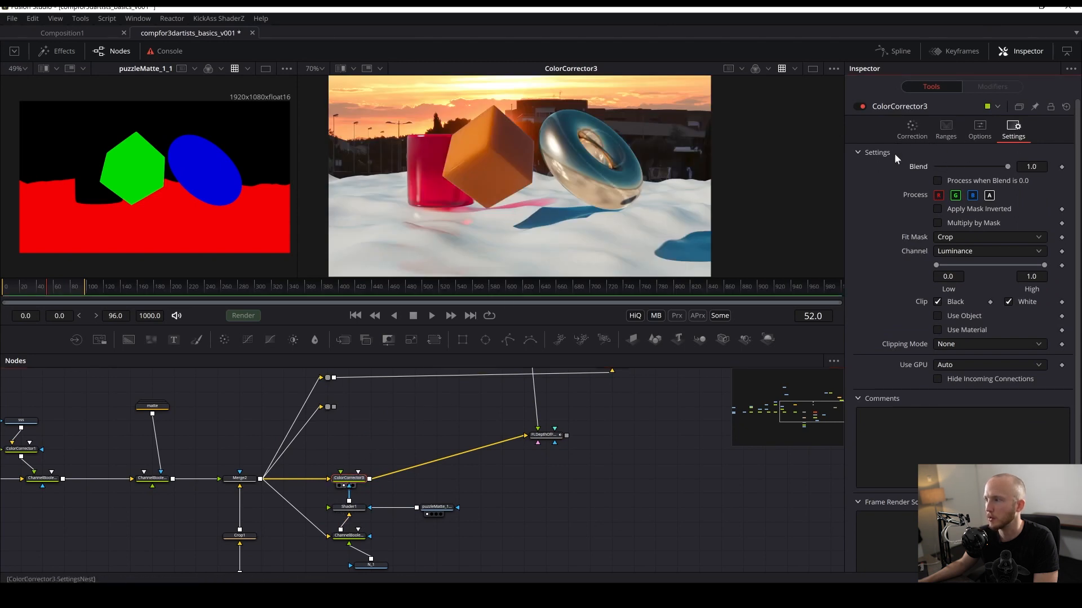
drag(548, 430, 593, 184)
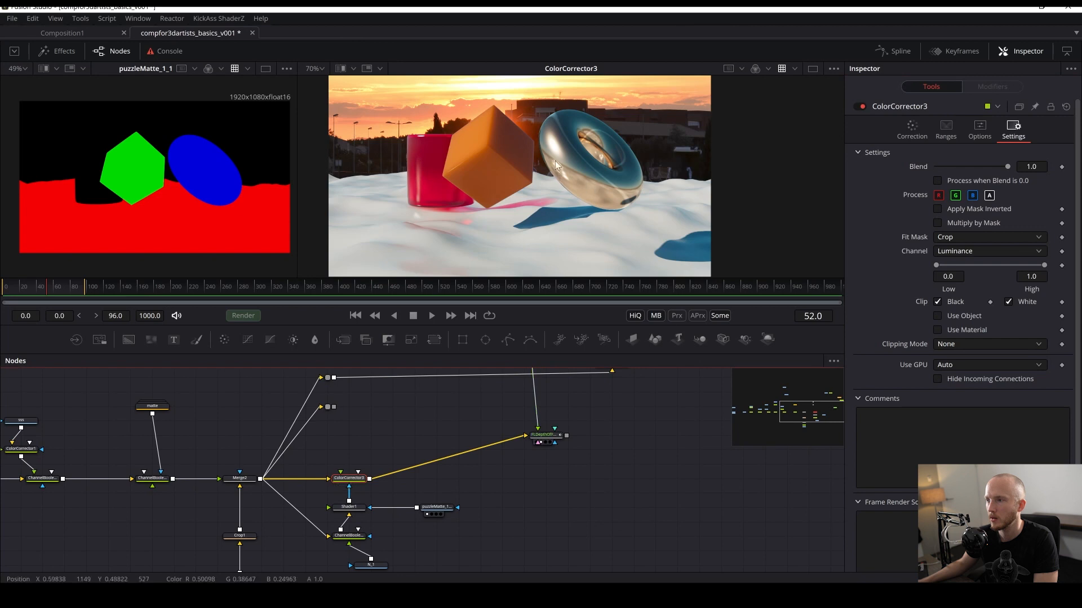
key(ctrl+s)
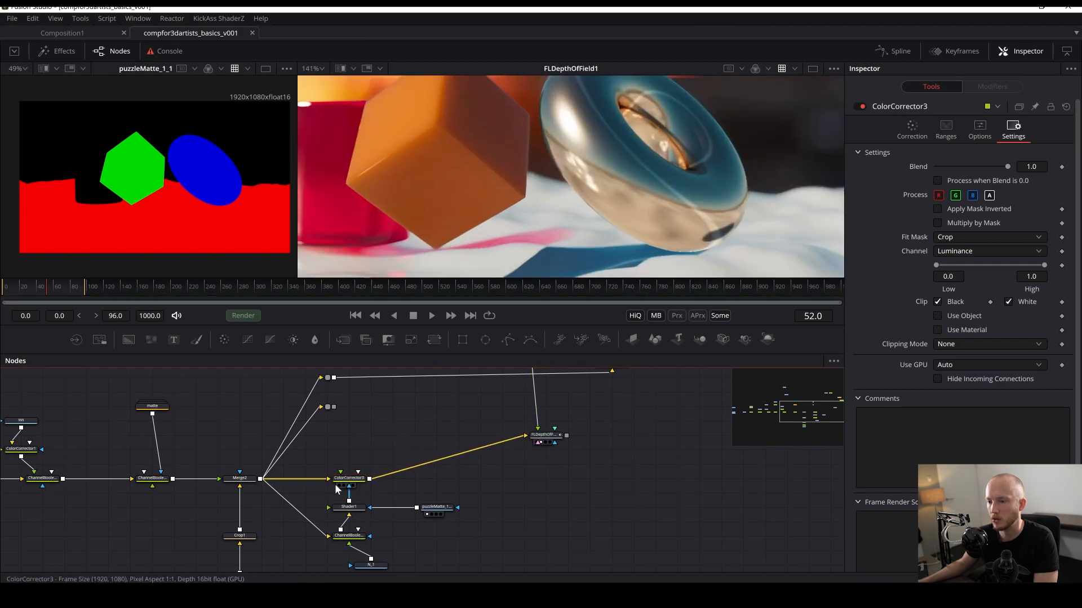
- Set Shader1's Equator Angle to about 183.4 and save
click(348, 507)
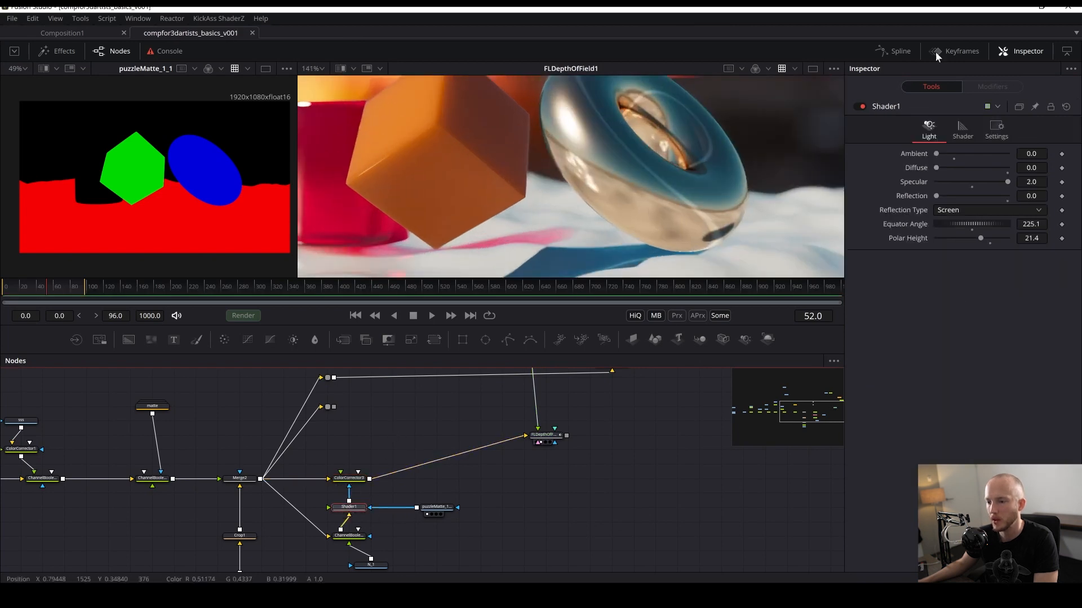
drag(964, 223, 973, 226)
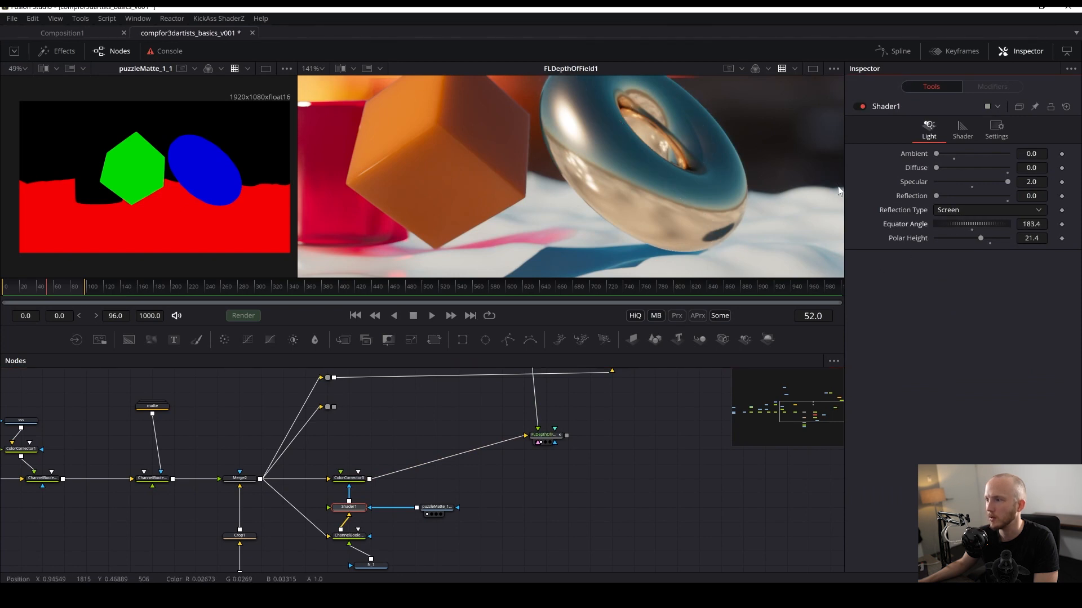
drag(636, 152, 627, 211)
scroll(627, 212, down, 3)
key(ctrl+s)
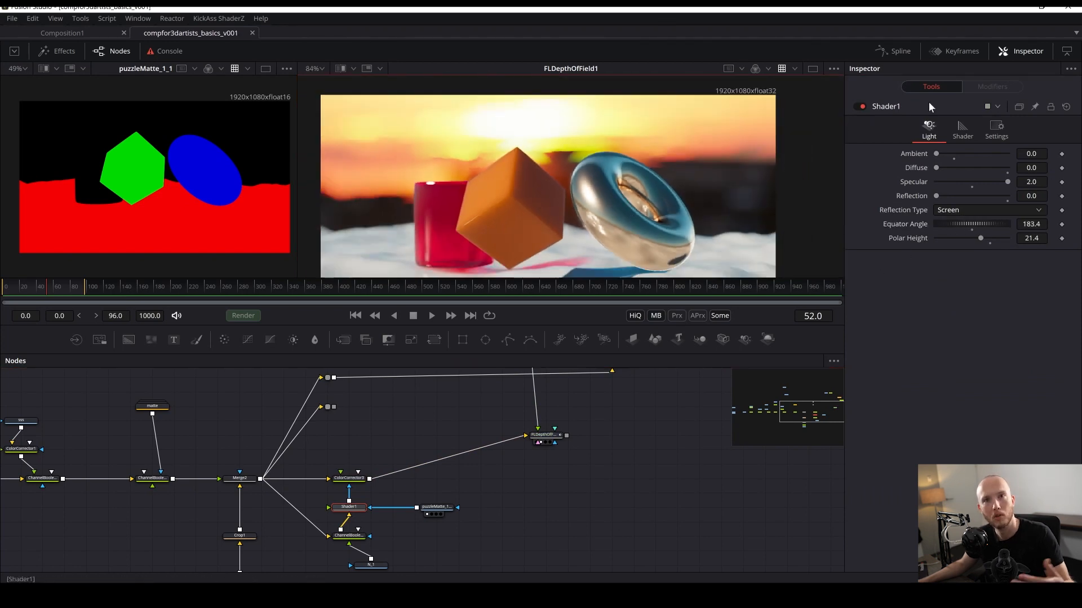
- Pan through the node graph and view the position pass in the first viewer
click(551, 482)
drag(566, 474, 643, 496)
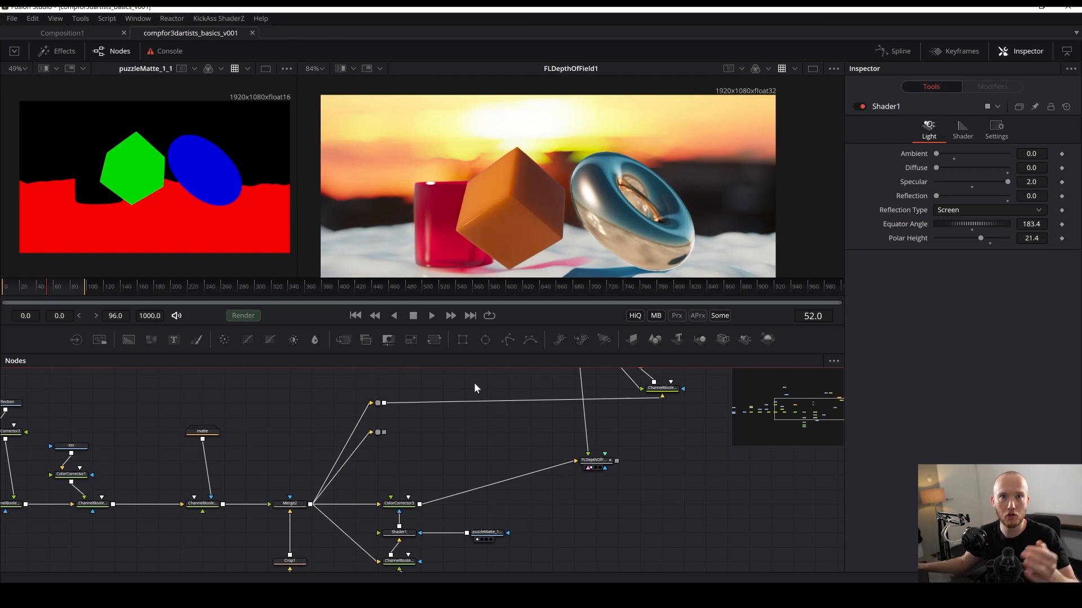
drag(41, 516, 451, 486)
drag(12, 554, 307, 562)
key(1)
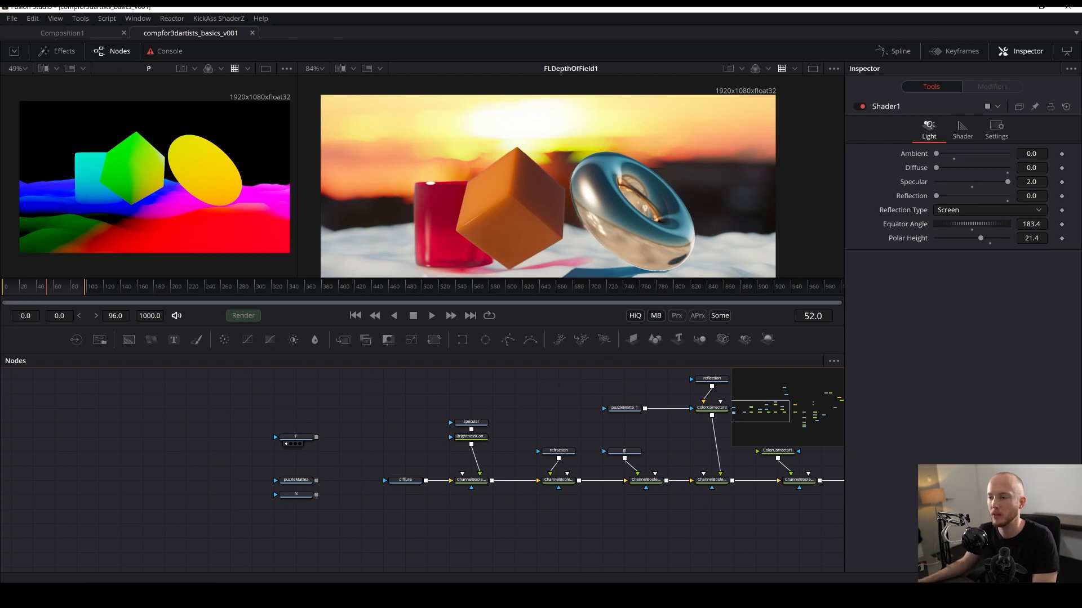
drag(63, 454, 1, 449)
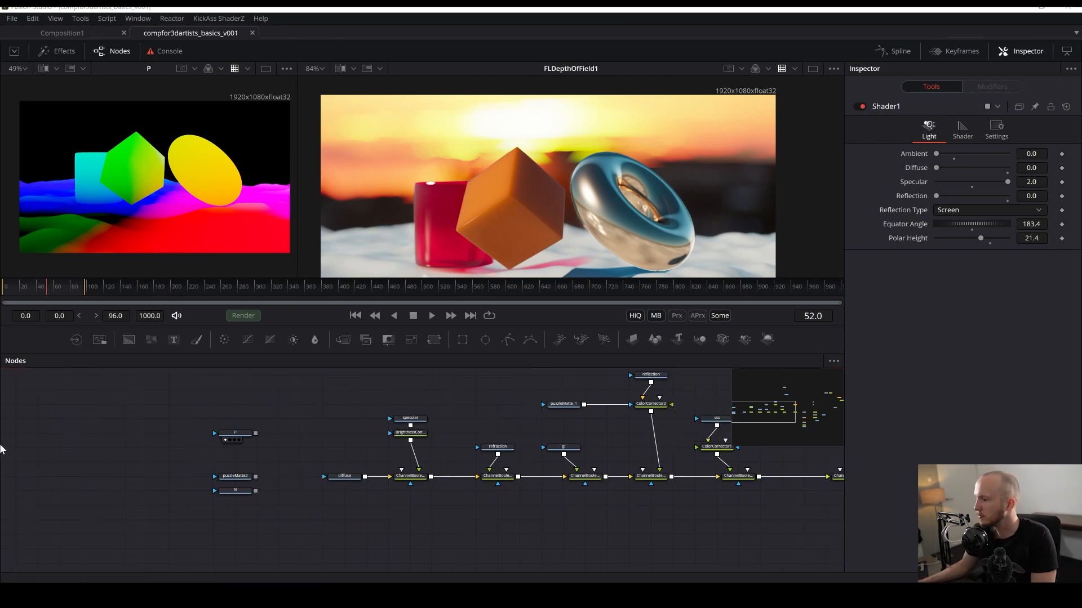
drag(712, 519, 367, 529)
drag(780, 460, 391, 478)
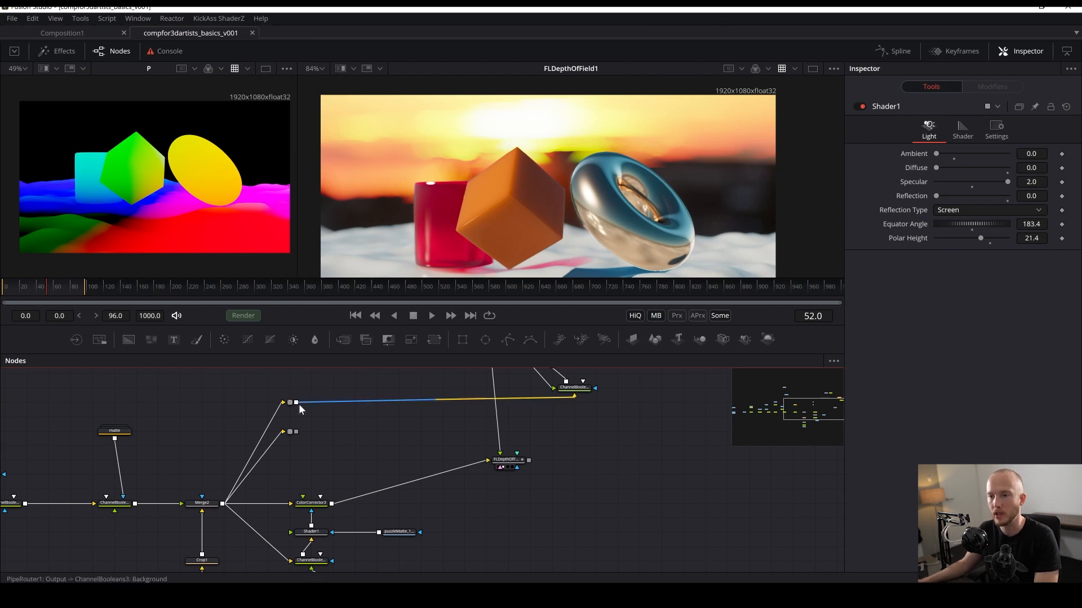
mouse_move(206, 239)
mouse_down()
mouse_move(232, 239)
mouse_move(199, 235)
mouse_up()
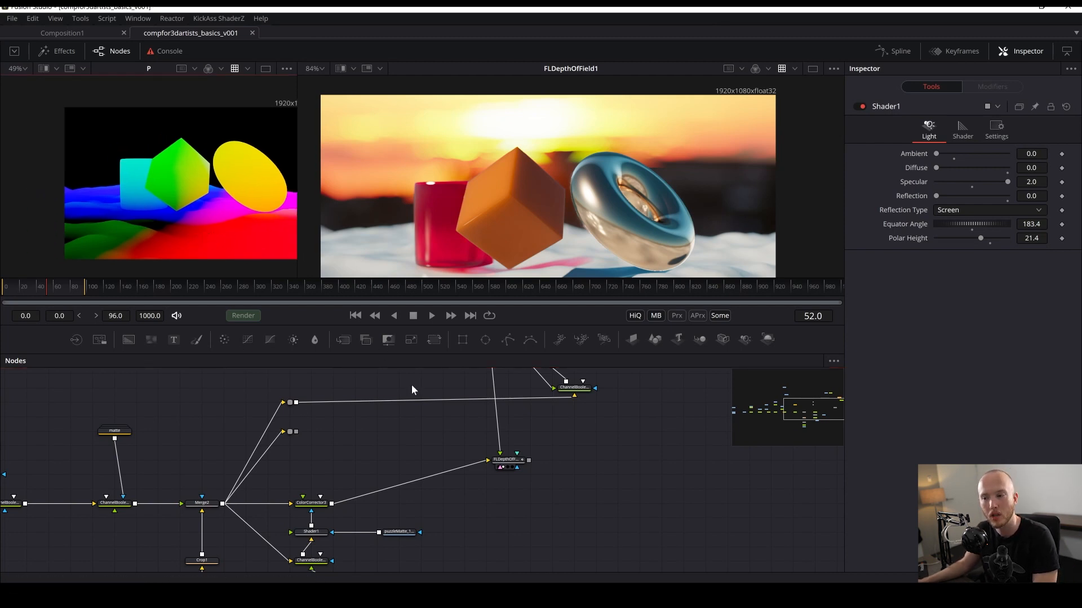
- Pan the node graph down to the Merge, Shader and Crop branch
drag(490, 526, 402, 506)
drag(421, 470, 388, 493)
drag(224, 515, 210, 488)
drag(461, 311, 589, 170)
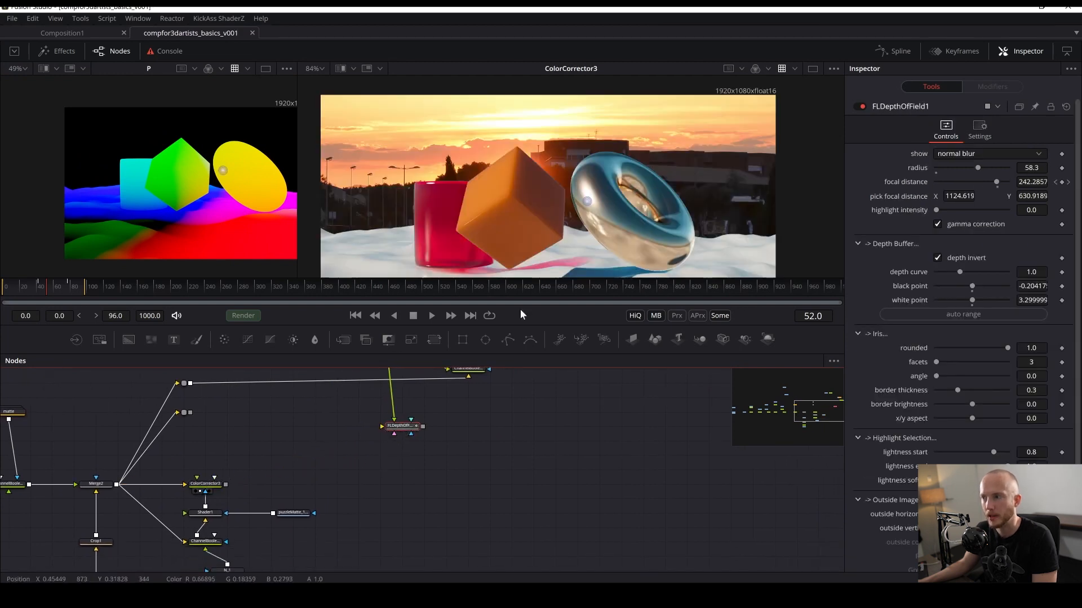
scroll(522, 258, down, 3)
click(521, 257)
scroll(512, 245, up, 2)
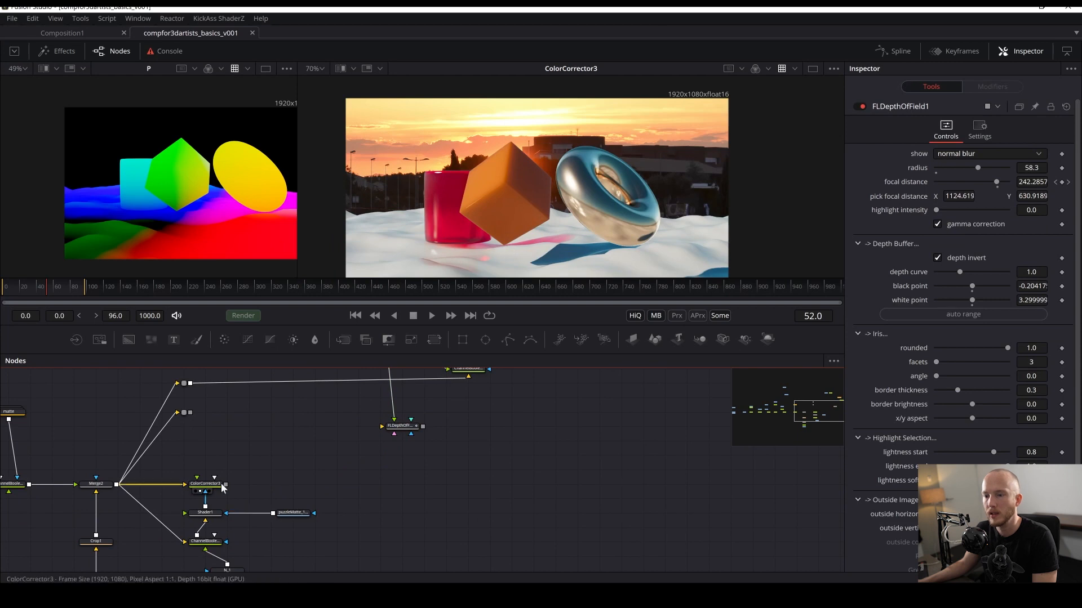
drag(227, 485, 389, 474)
drag(274, 475, 461, 422)
drag(244, 489, 165, 445)
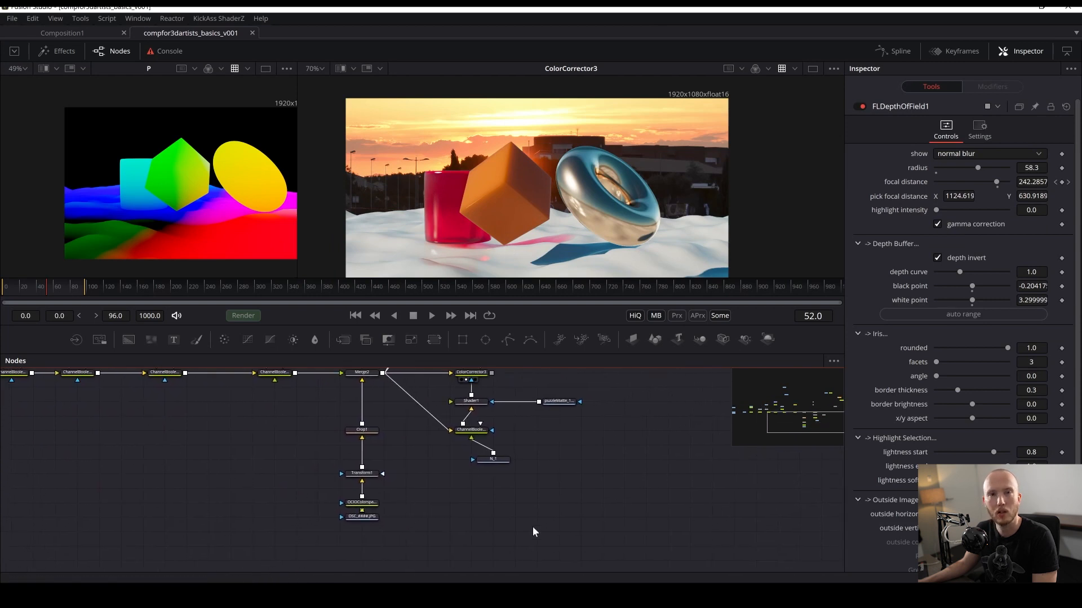
- Select the Color Corrector, Shader, matte, Channel Booleans and N_1 nodes and move them together, then save
scroll(428, 558, down, 3)
drag(374, 517, 361, 472)
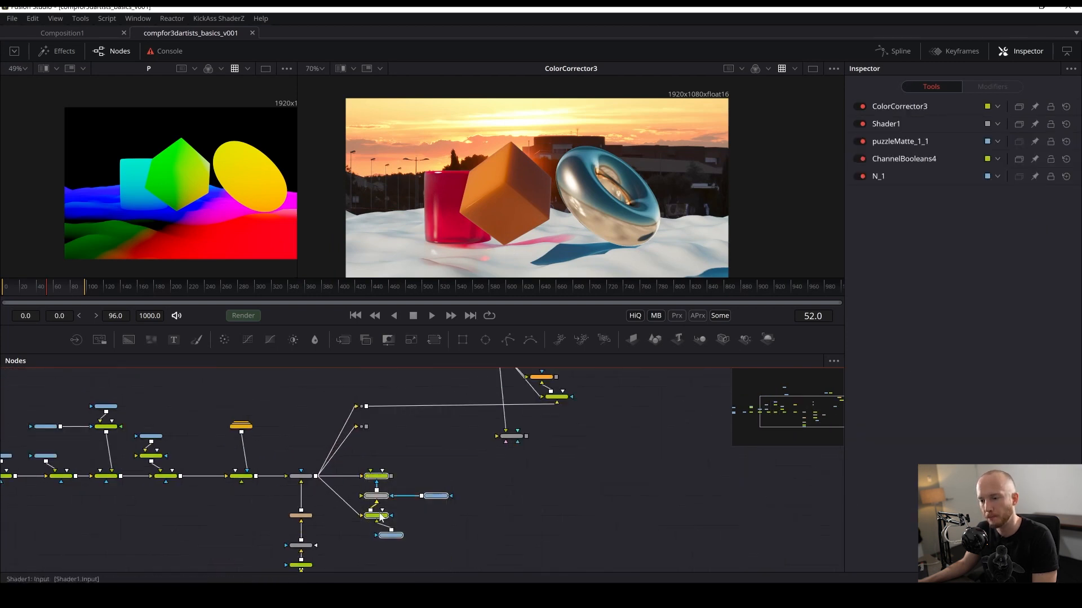
drag(388, 540, 432, 509)
scroll(429, 410, up, 4)
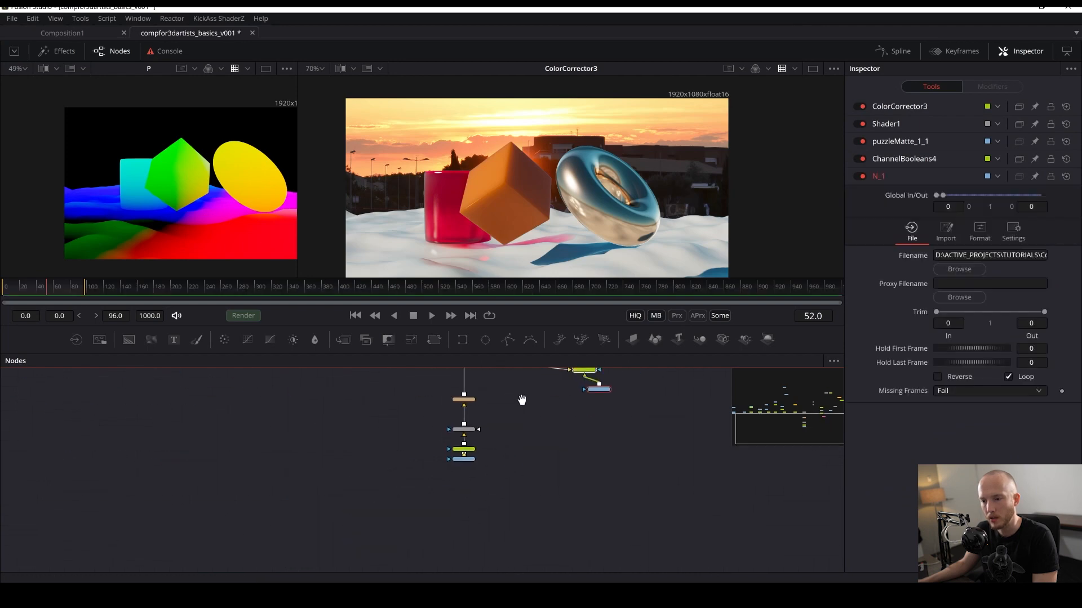
key(ctrl+s)
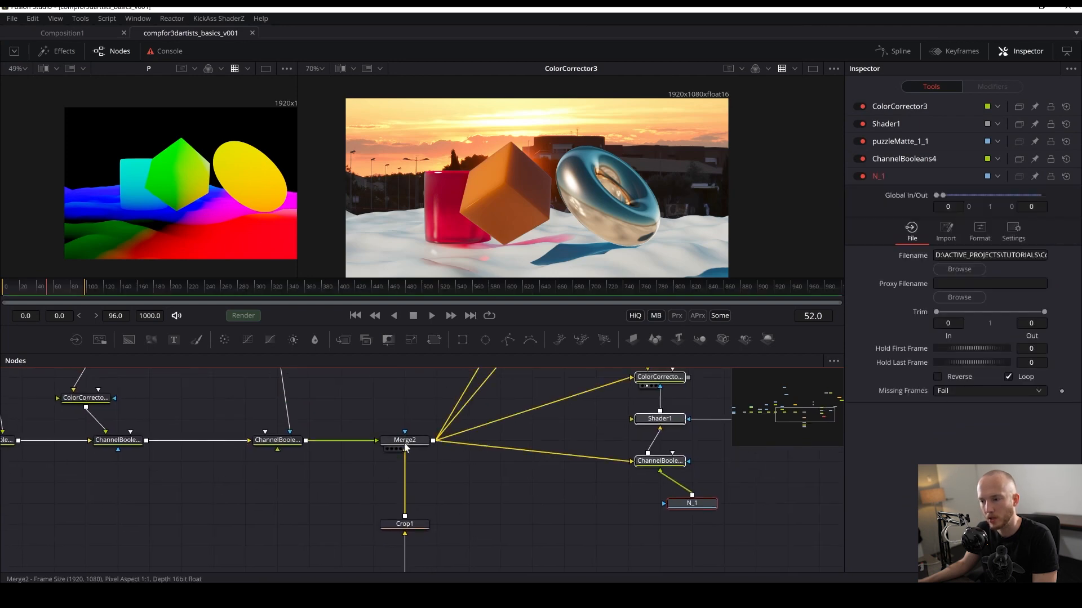
- Select the upstream node chain and shift it to spread out the node tree, then save
scroll(349, 490, down, 4)
scroll(349, 498, down, 2)
drag(500, 386, 345, 520)
scroll(335, 468, up, 4)
drag(335, 465, 652, 477)
click(450, 511)
drag(330, 501, 429, 487)
key(ctrl+s)
- View and select the final Channel Booleans node in the main viewer
scroll(430, 487, up, 3)
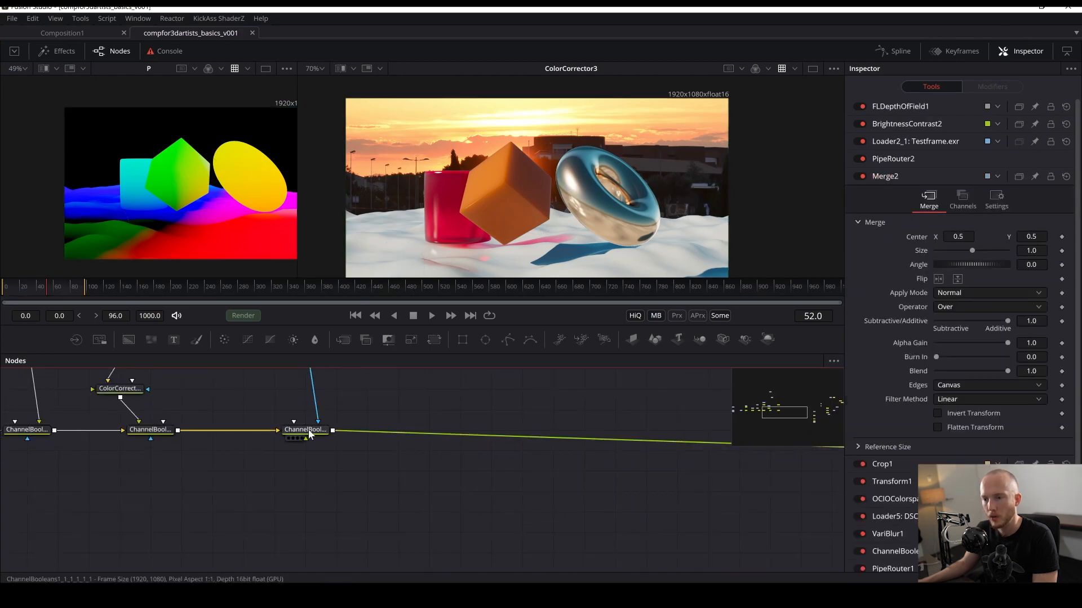
click(293, 439)
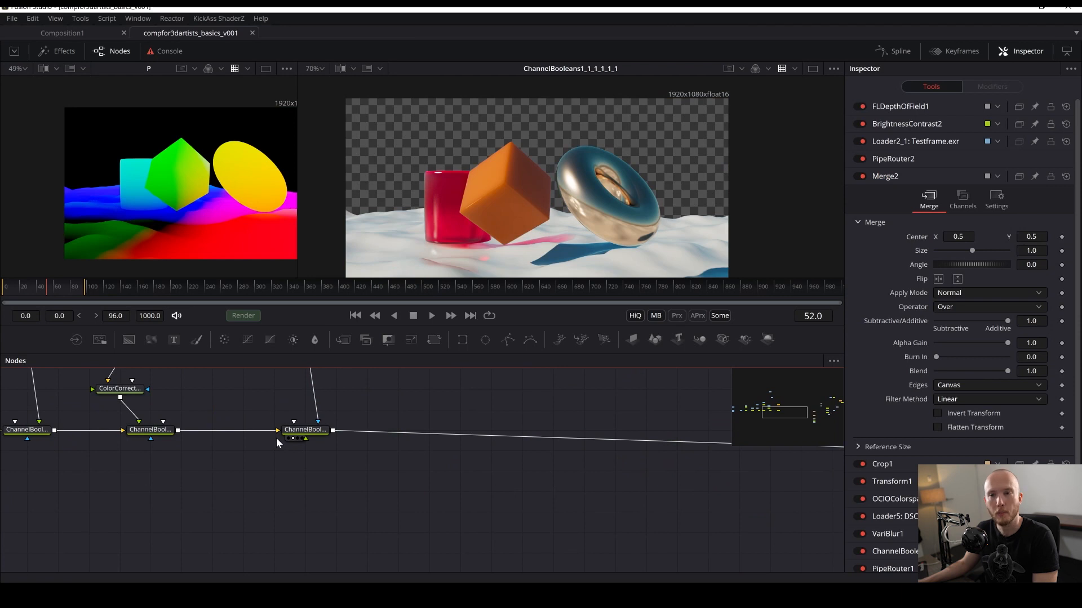
click(302, 429)
key(shift+space)
text(color)
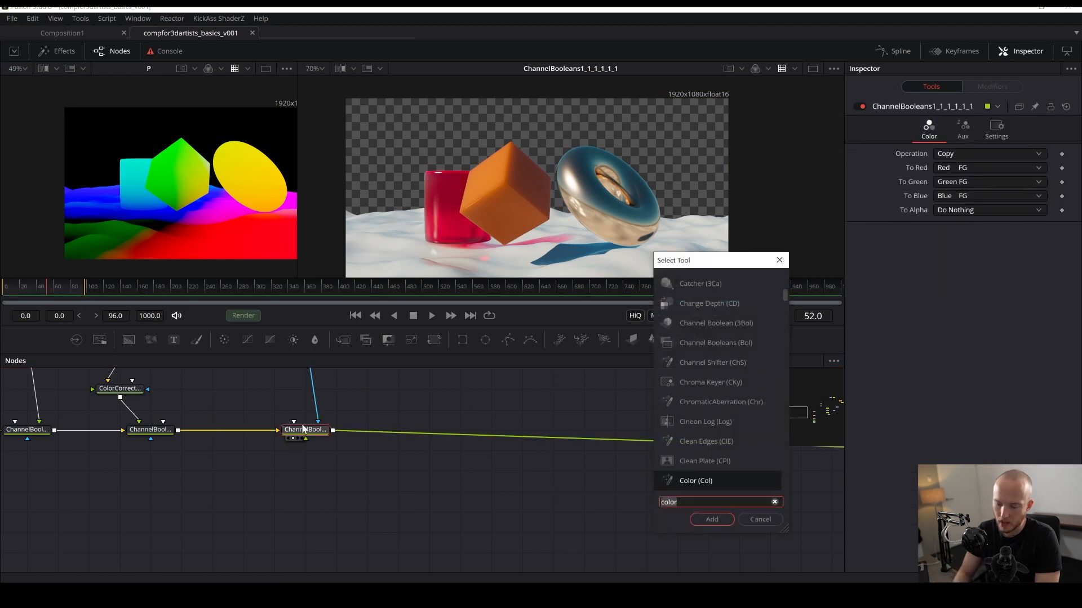
key(BackSpace)
key(BackSpace)
key(BackSpace)
key(BackSpace)
key(BackSpace)
text(ima)
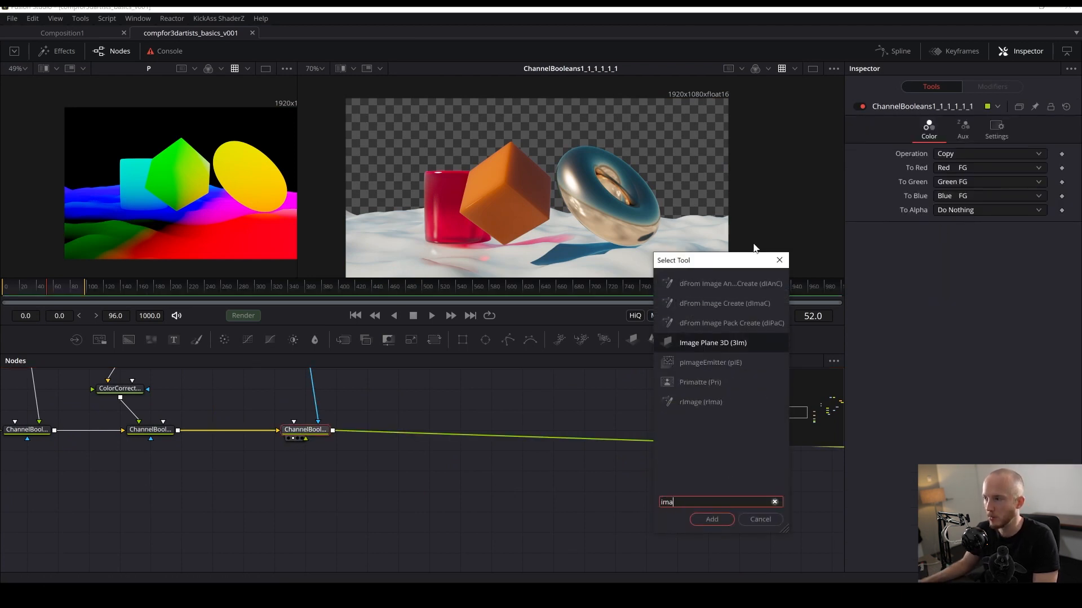
click(779, 260)
right_click(550, 454)
mouse_move(643, 259)
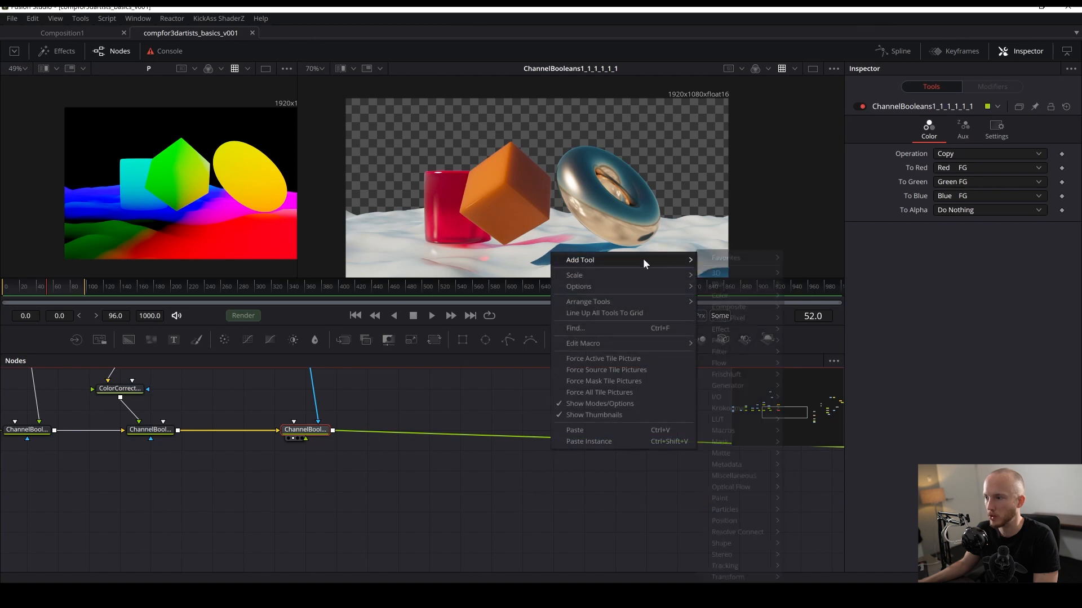
mouse_move(709, 273)
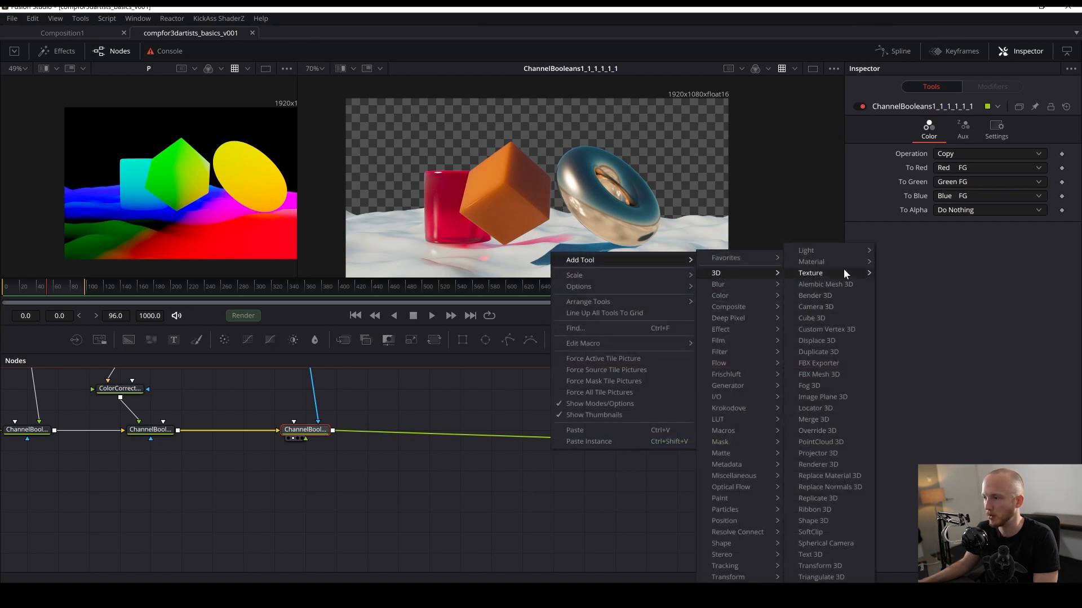
click(553, 456)
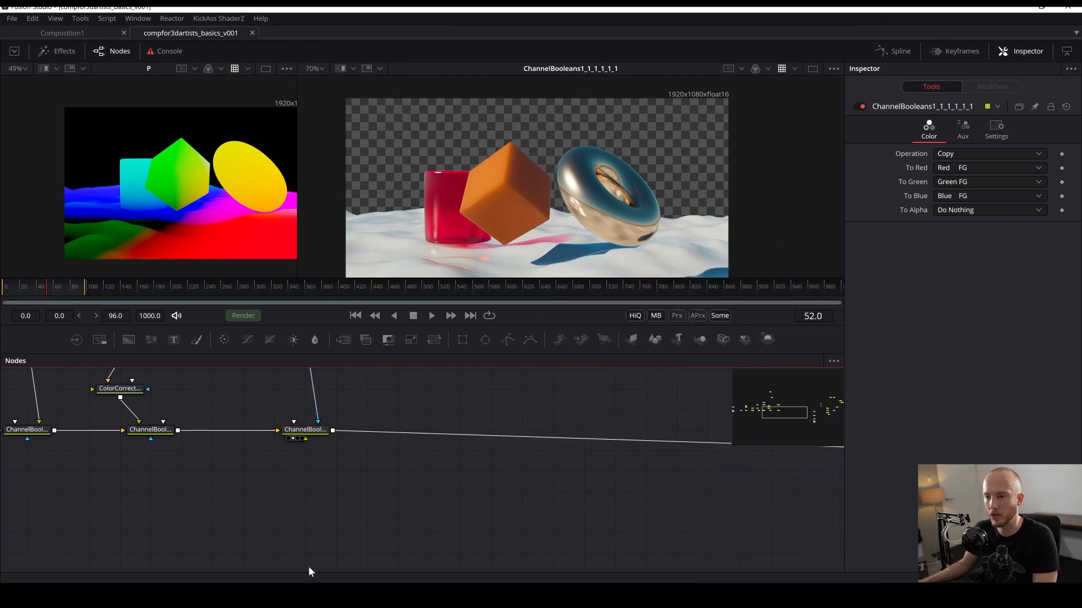
- Add an Image Plane 3D node connected after the final Channel Booleans node
key(shift+space)
text(imag)
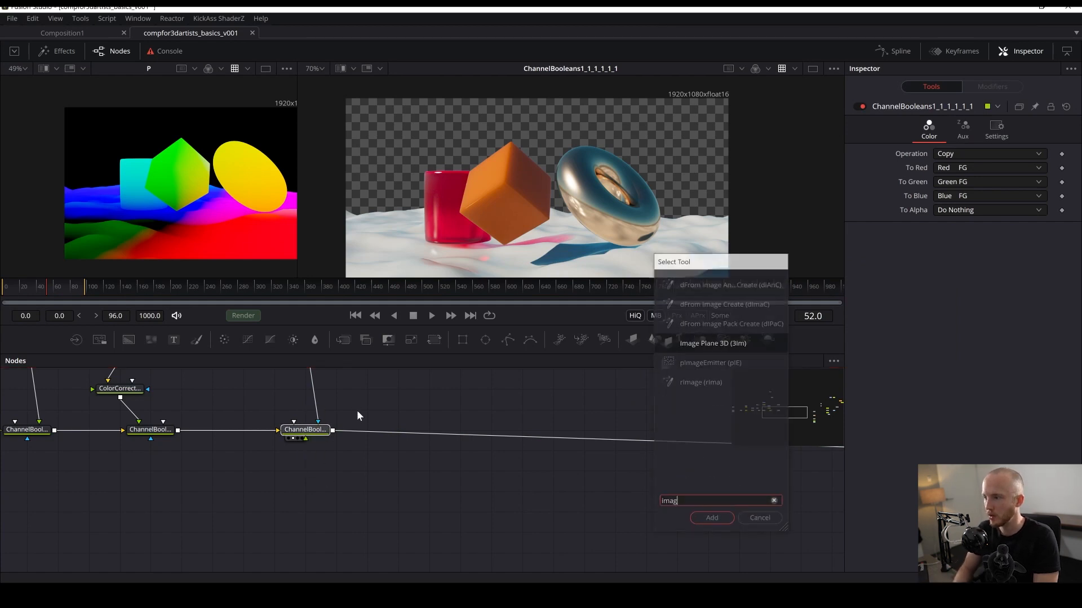
key(Return)
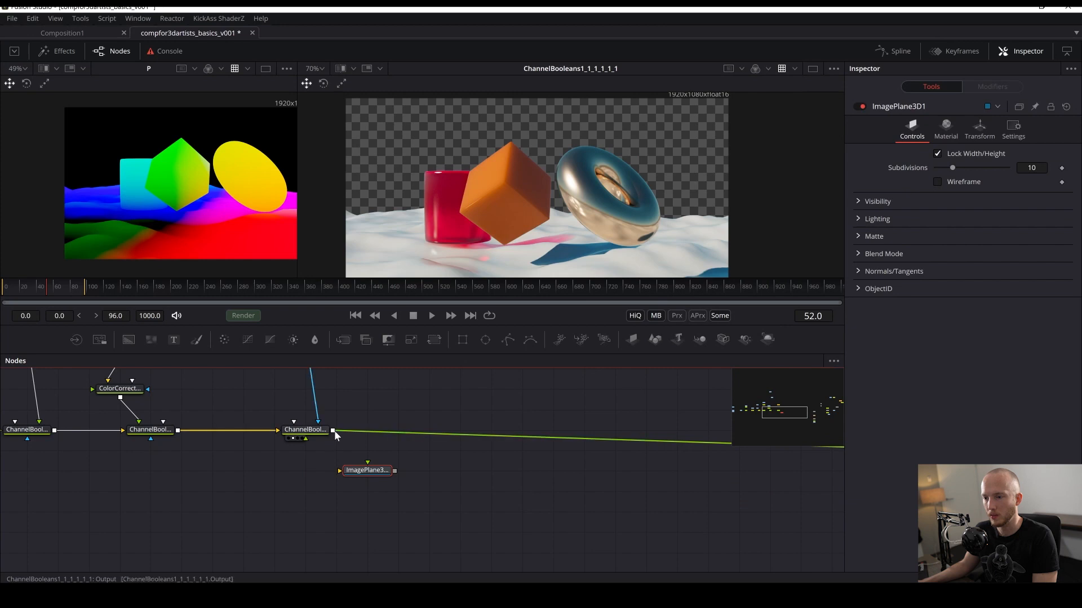
drag(333, 431, 413, 458)
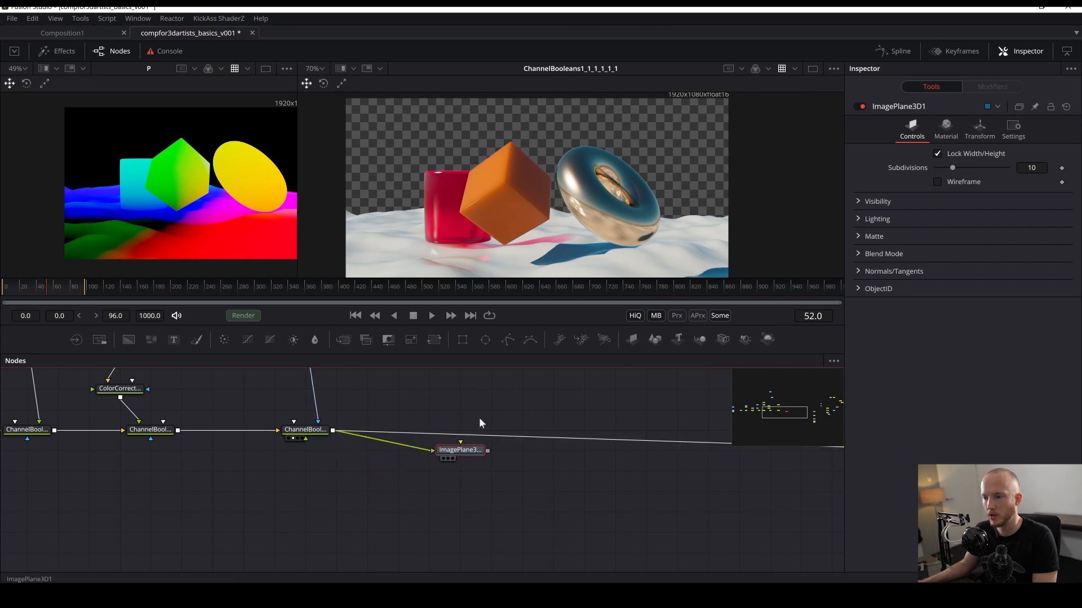
key(ctrl+z)
- View the image plane in the 3D viewer and the Channel Booleans output in the first viewer, then save
key(2)
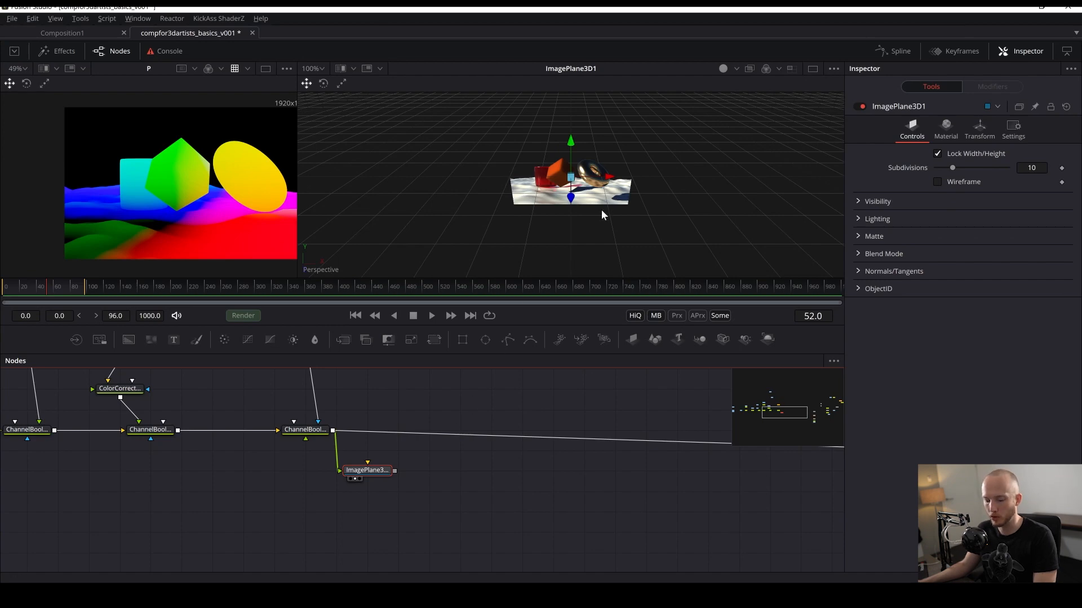
drag(602, 213, 562, 172)
key(ctrl+s)
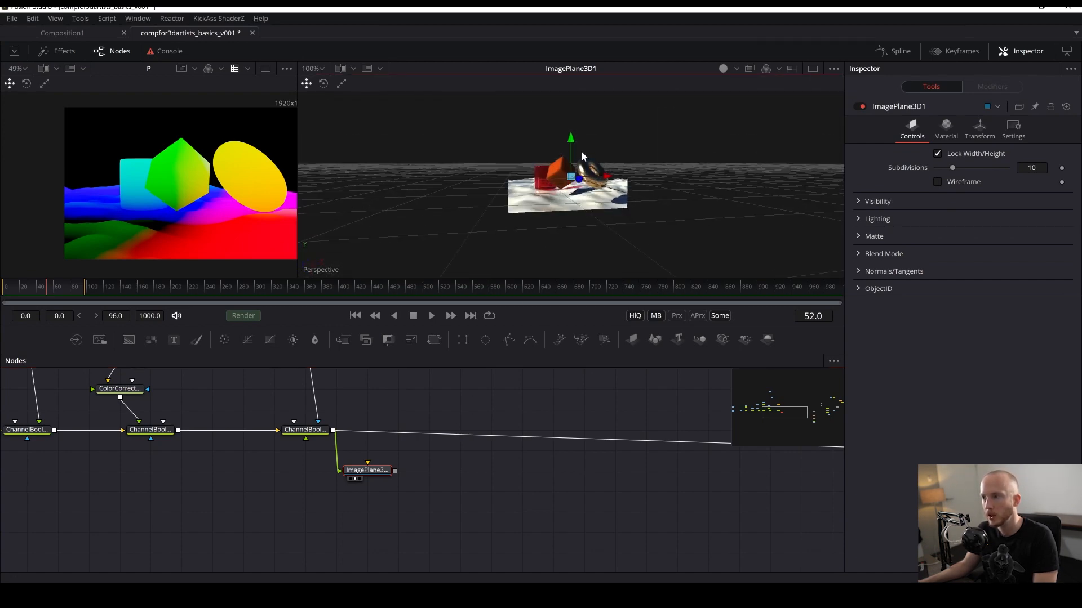
scroll(487, 185, up, 4)
drag(315, 433, 194, 247)
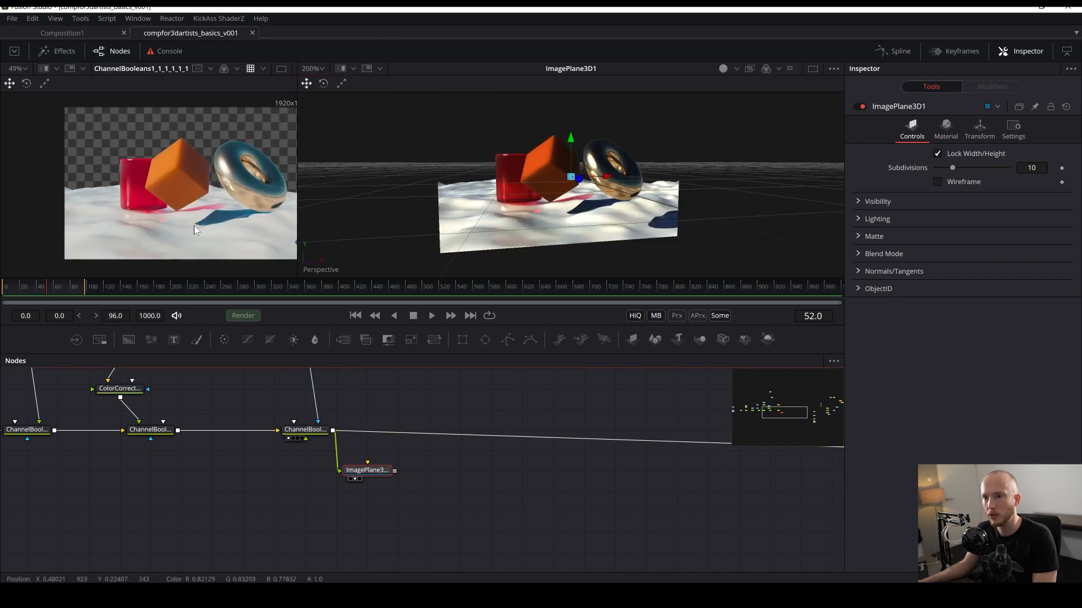
scroll(195, 218, up, 4)
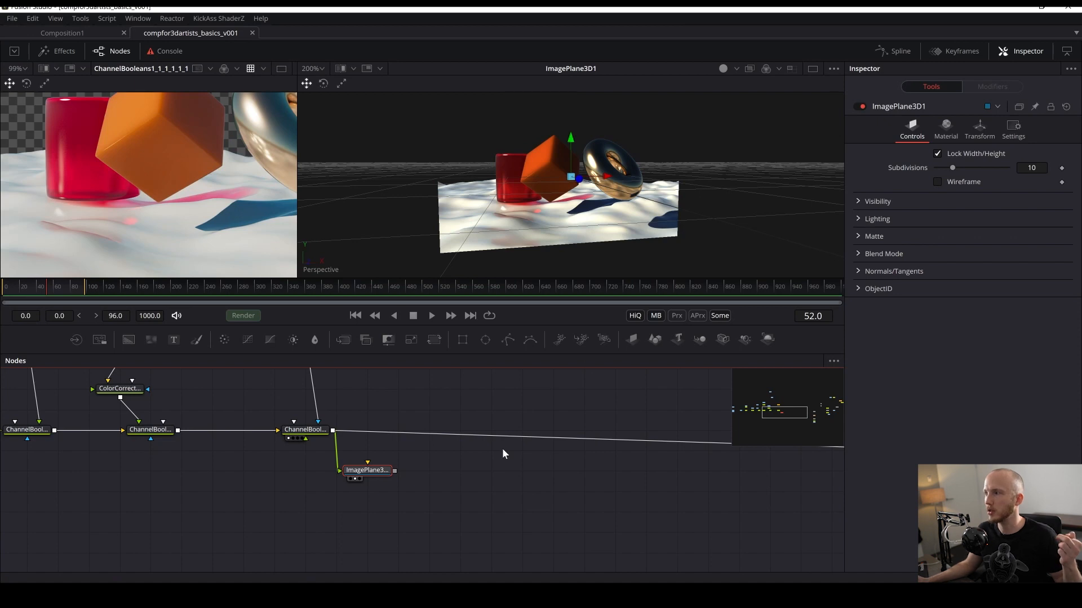
- Move the Image Plane 3D node lower and away from the final Channel Booleans node
click(833, 68)
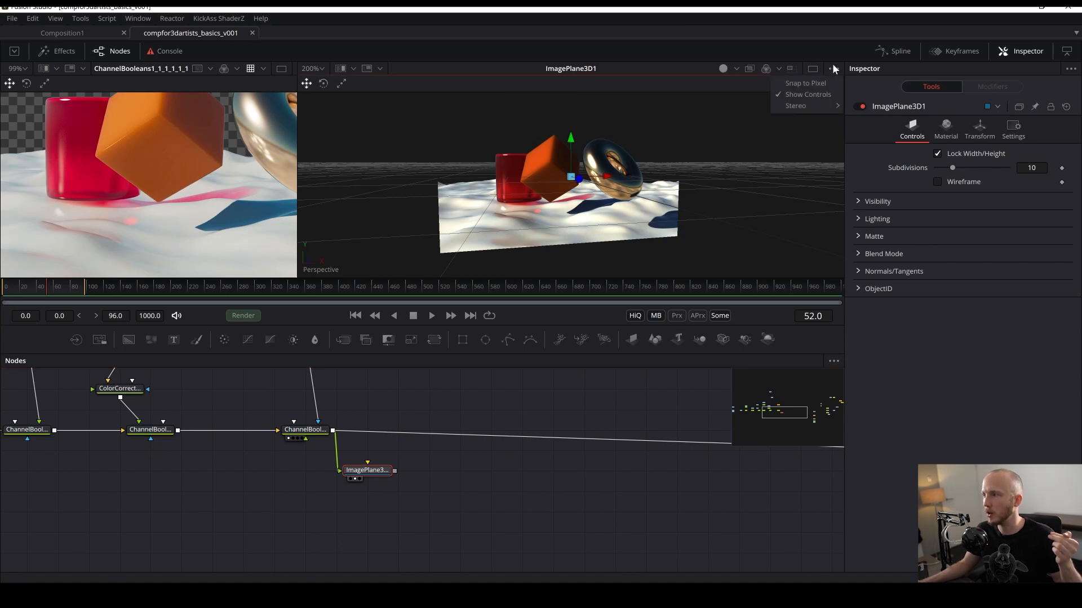
click(803, 176)
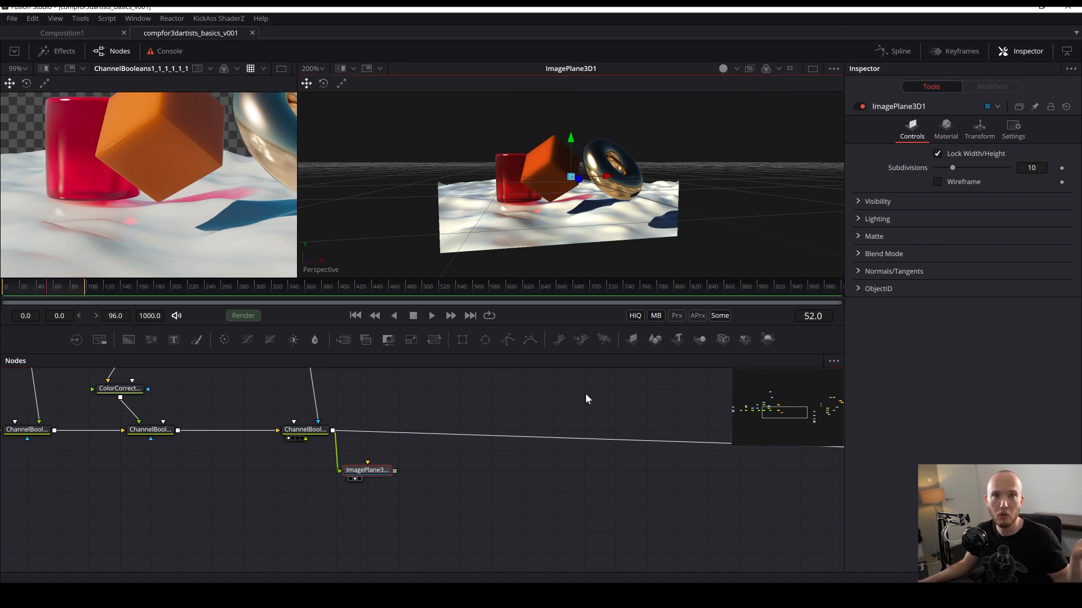
drag(376, 470, 467, 521)
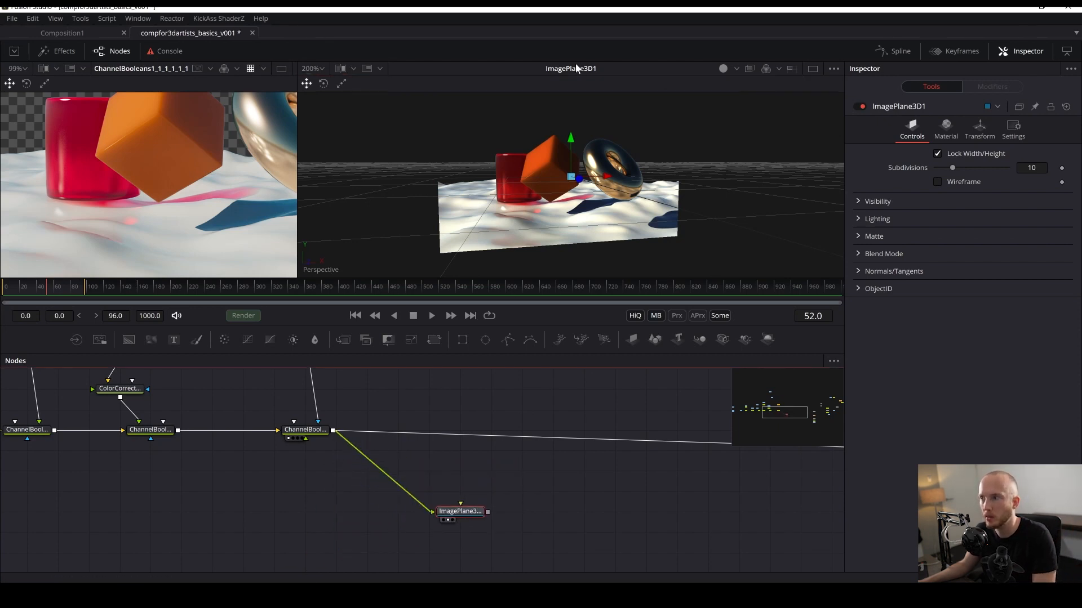
click(338, 492)
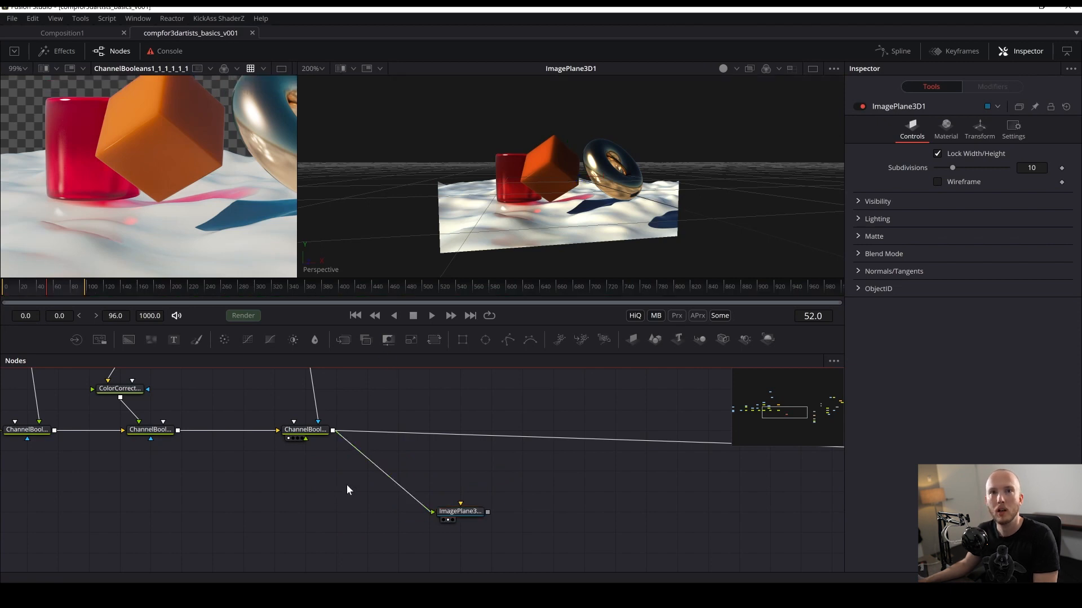
- Add a Gamut node and insert it between the final Channel Booleans node and the Image Plane 3D node
key(shift+space)
text(gamut)
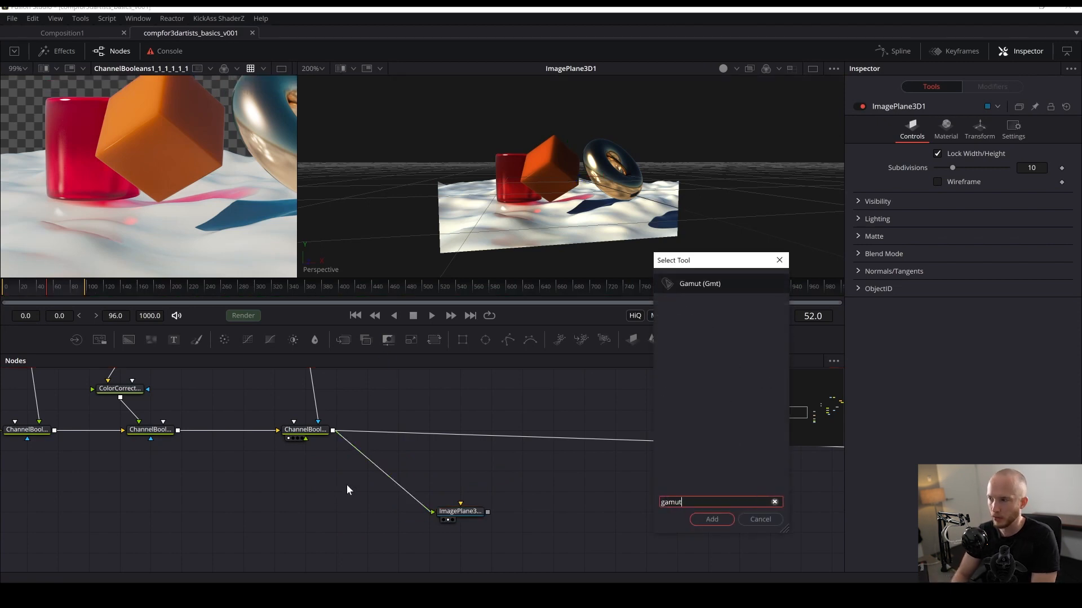
key(Return)
drag(331, 486, 374, 471)
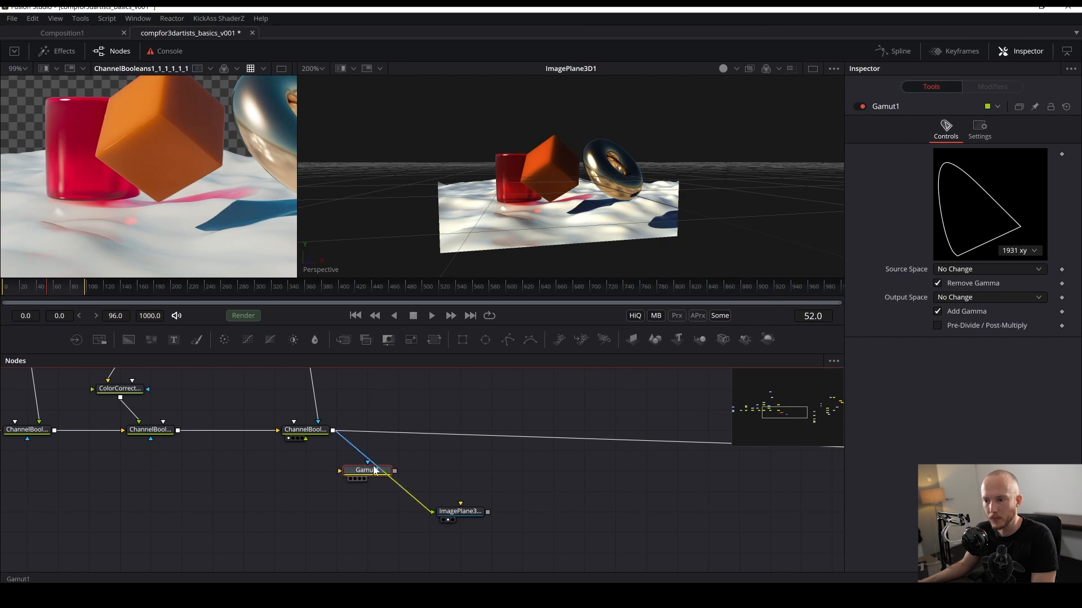
- Copy an existing OCIO Colorspace node from the comp and paste a duplicate near the Gamut node
drag(246, 478, 94, 475)
drag(688, 478, 384, 442)
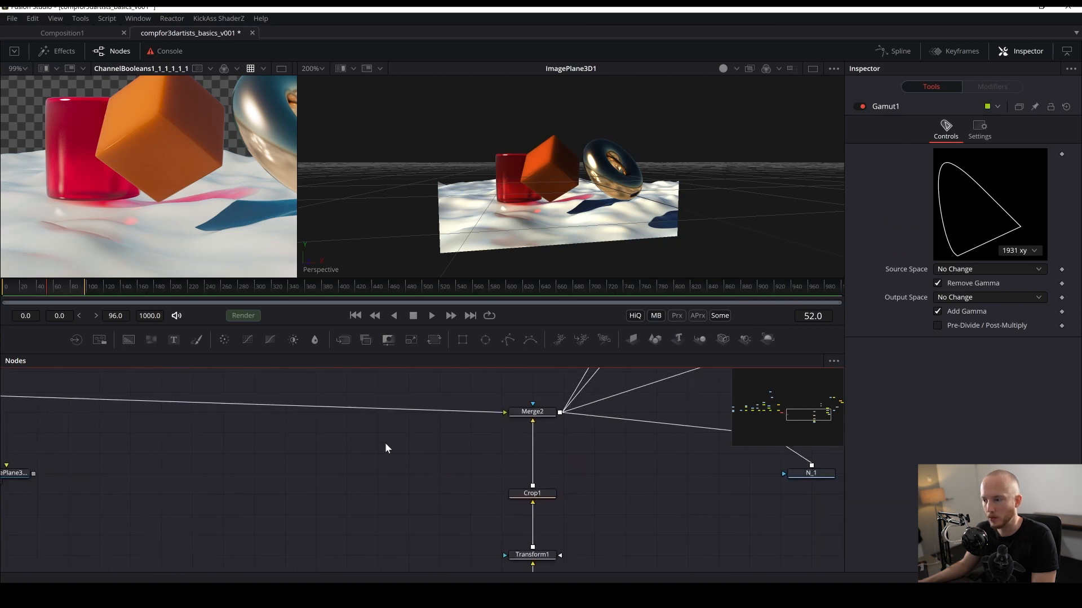
drag(608, 550, 566, 396)
click(494, 444)
key(ctrl+c)
drag(81, 441, 650, 586)
click(407, 477)
key(ctrl+v)
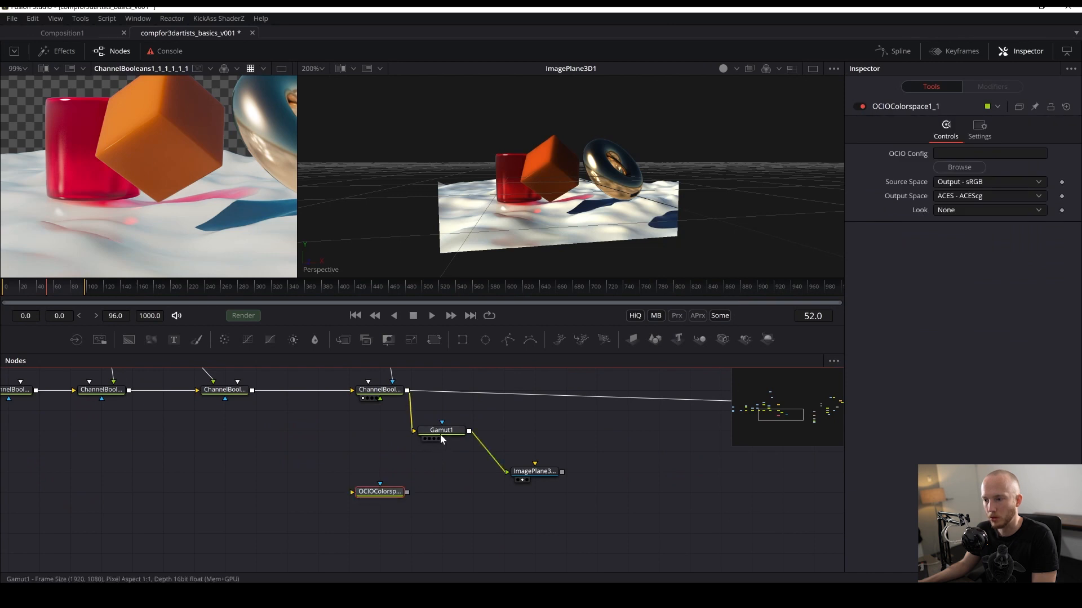
- Replace the Gamut node with the pasted OCIO Colorspace node in the chain feeding the Image Plane 3D
mouse_move(442, 435)
mouse_down()
mouse_move(350, 454)
mouse_move(462, 432)
mouse_up()
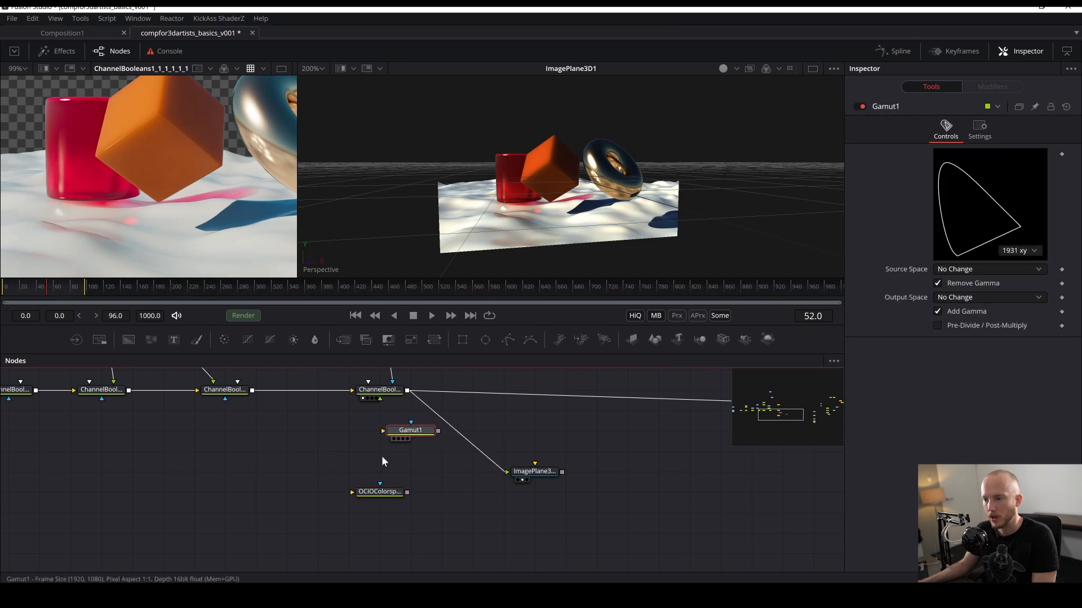
key(ctrl+z)
drag(393, 490, 456, 428)
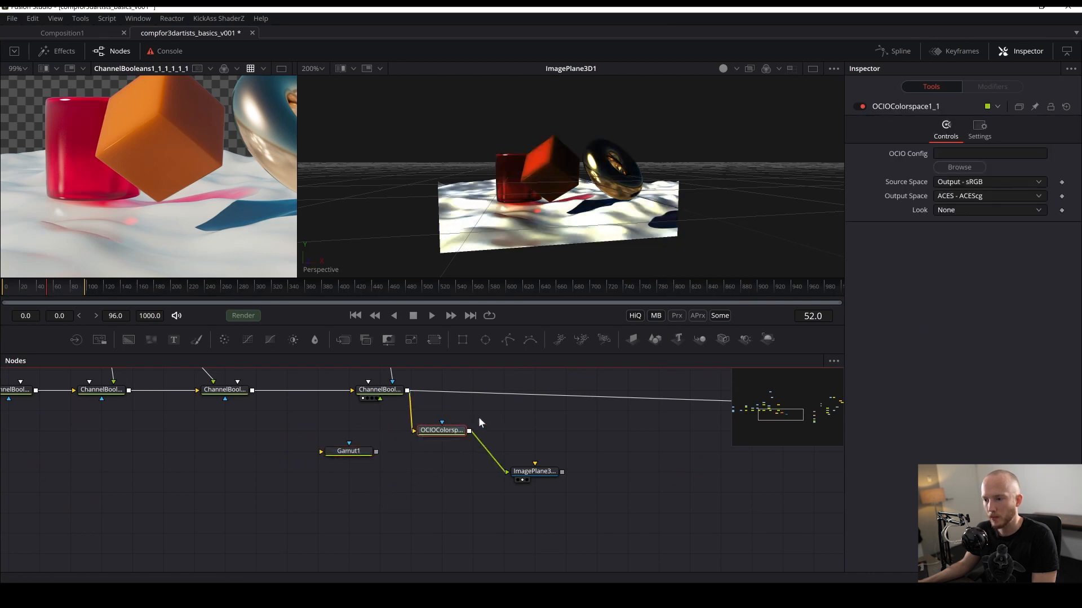
- Set the OCIO Colorspace node's source space to ACES - ACEScg and output space to Output - Rec.709, then save
click(961, 180)
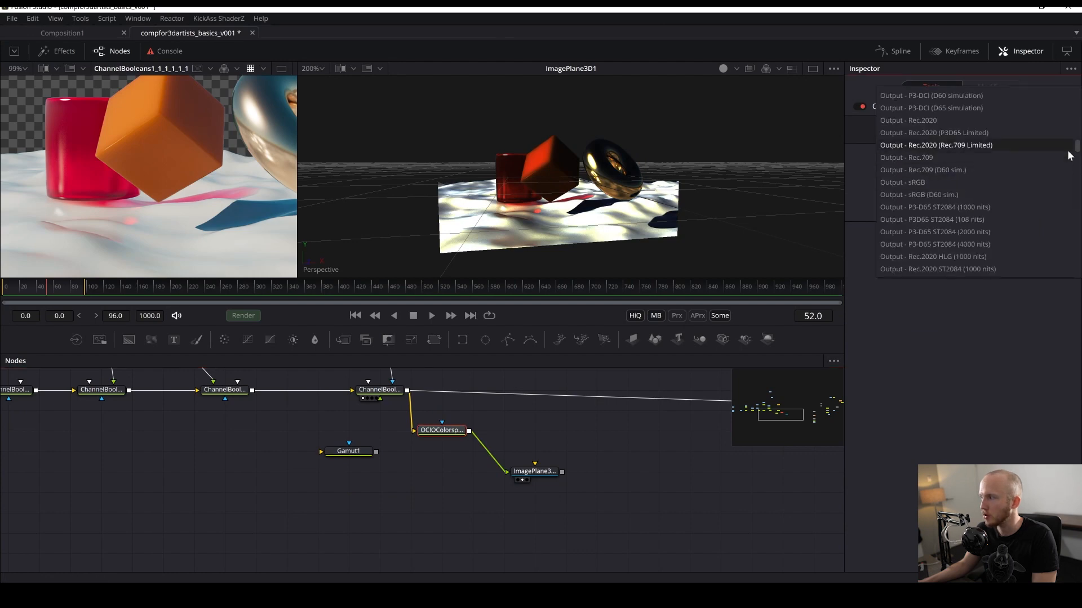
scroll(958, 169, up, 5)
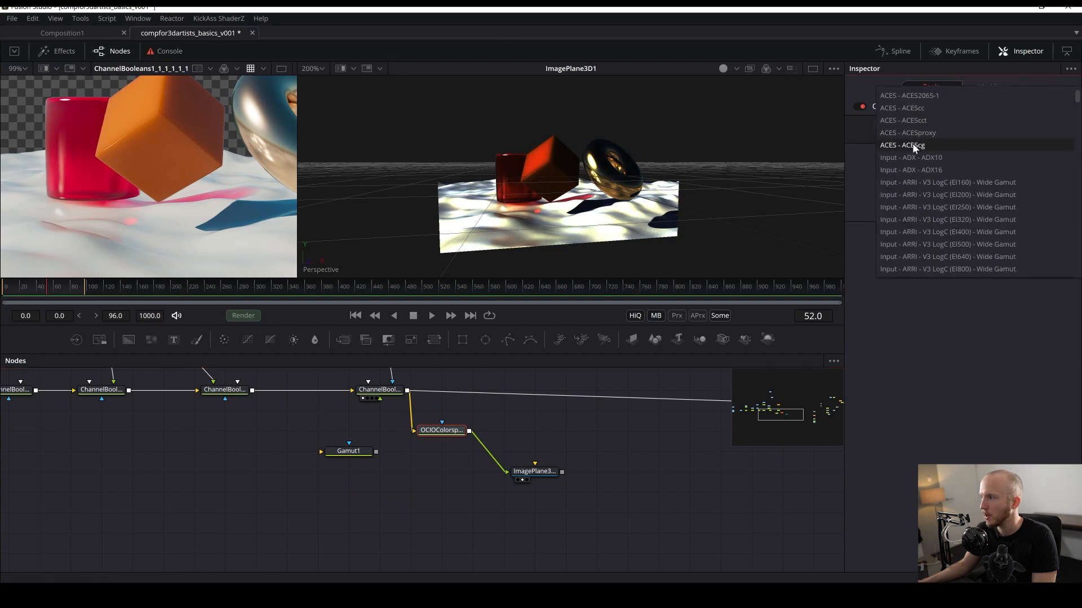
click(911, 144)
click(960, 197)
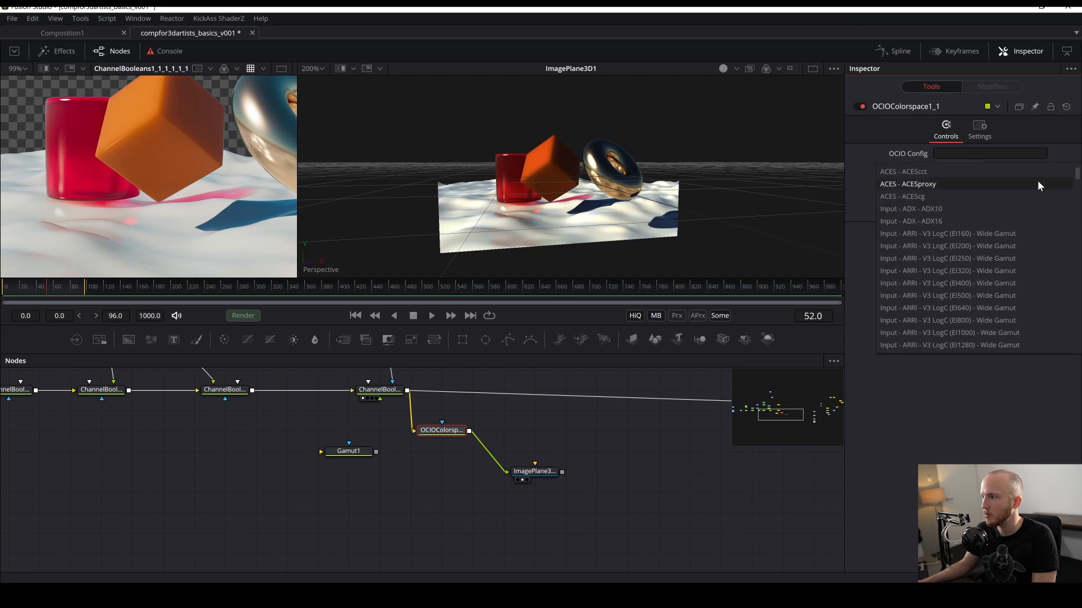
drag(1073, 171, 1078, 223)
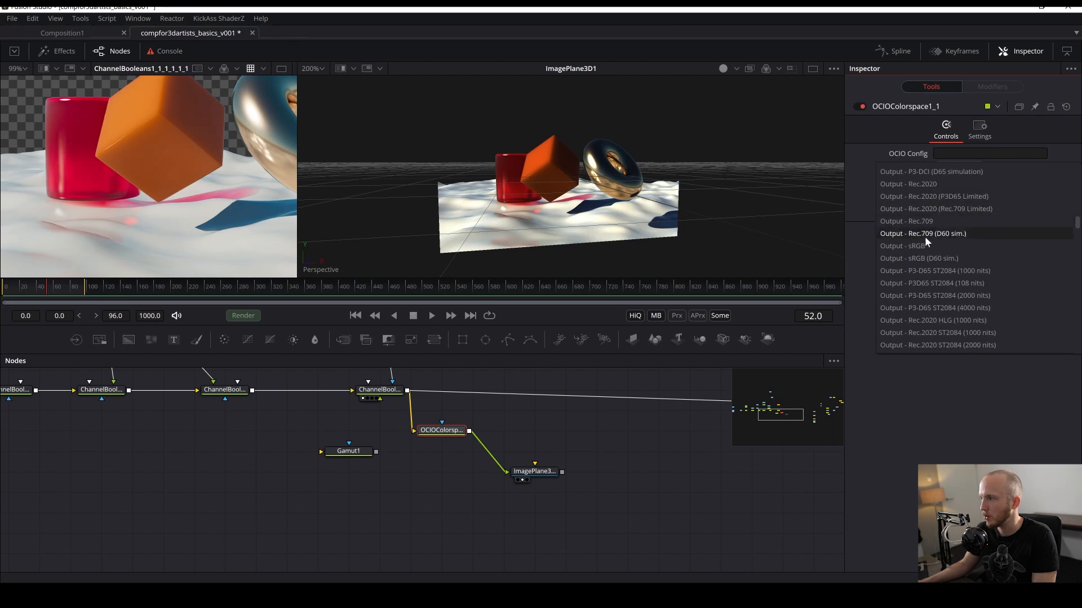
click(925, 221)
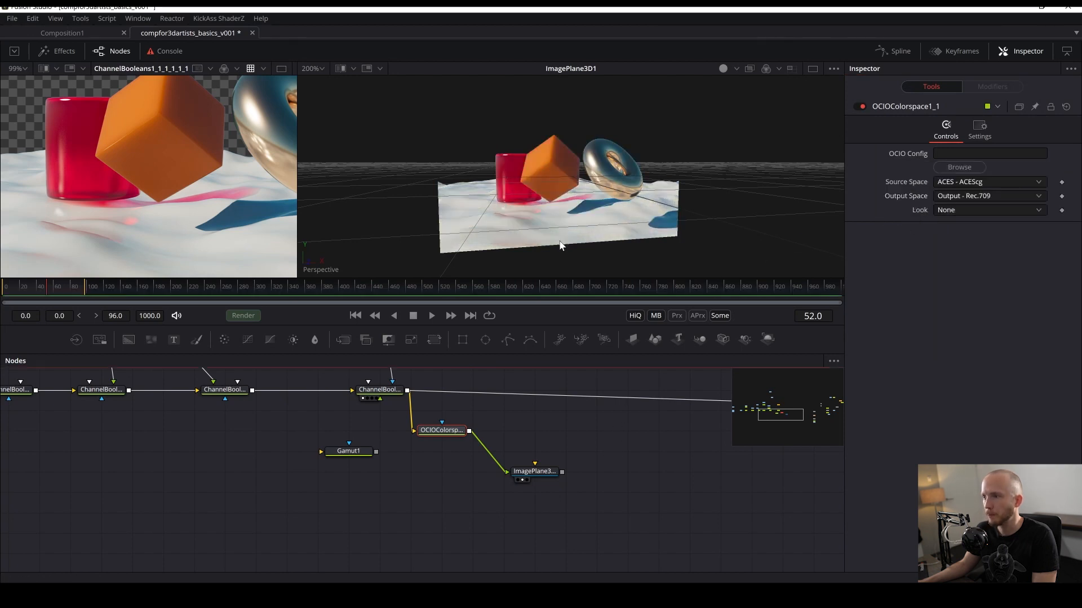
key(ctrl+s)
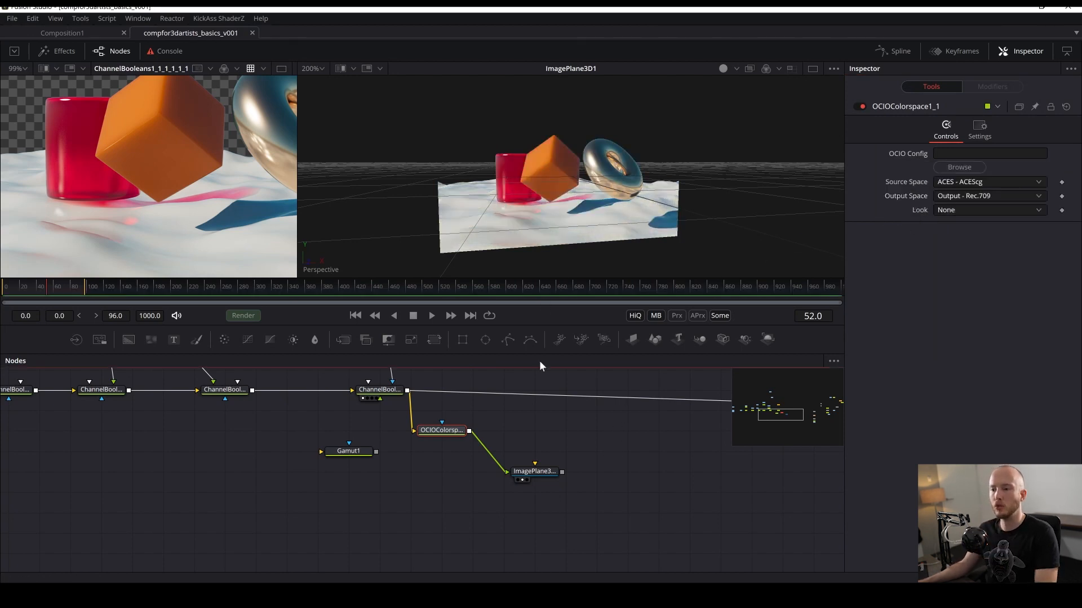
- Line up the Image Plane 3D node level with the OCIO Colorspace node
drag(531, 470, 531, 430)
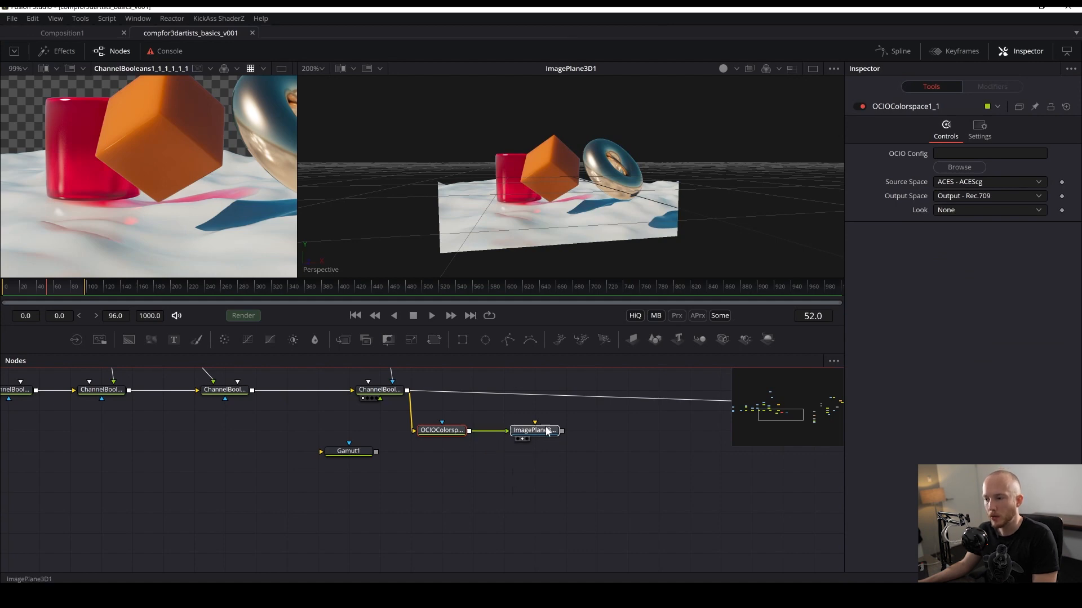
drag(558, 256, 562, 212)
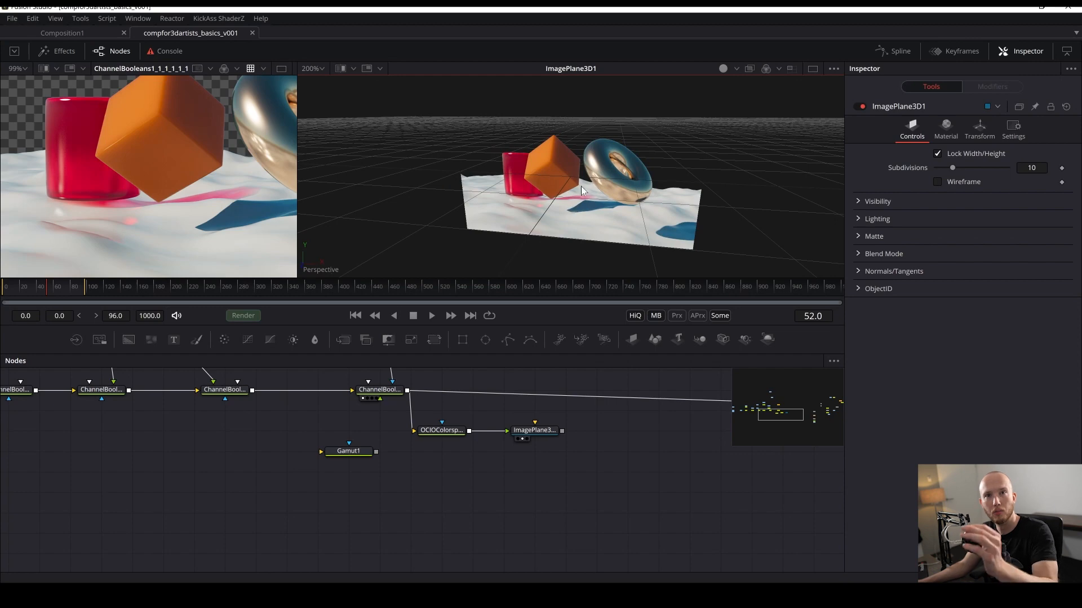
drag(563, 164, 631, 151)
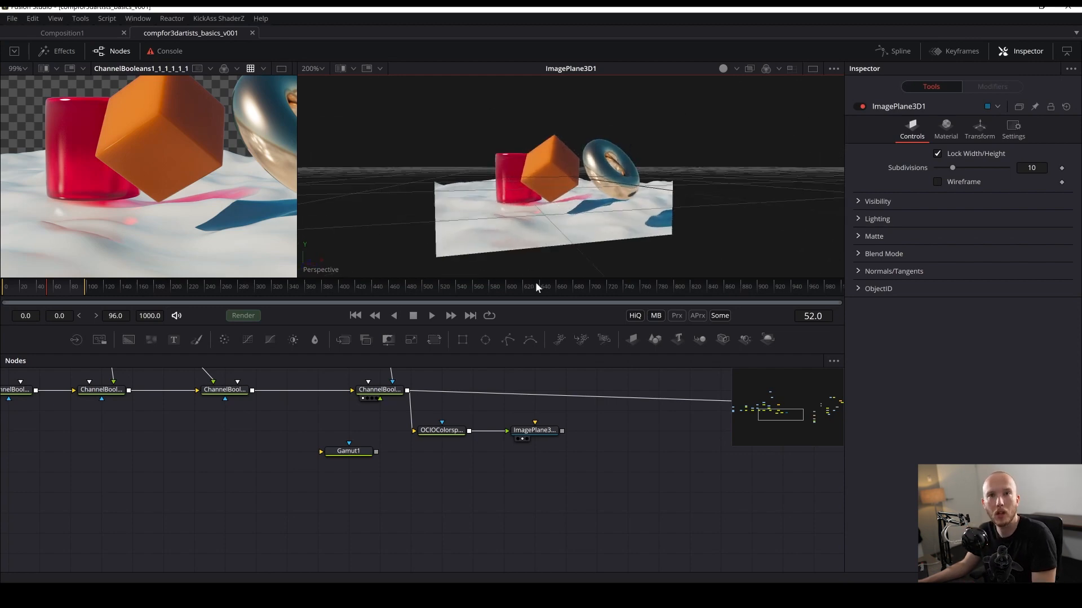
mouse_move(587, 222)
mouse_down()
mouse_move(570, 225)
mouse_move(543, 270)
mouse_move(583, 245)
mouse_move(586, 226)
mouse_up()
scroll(598, 175, up, 3)
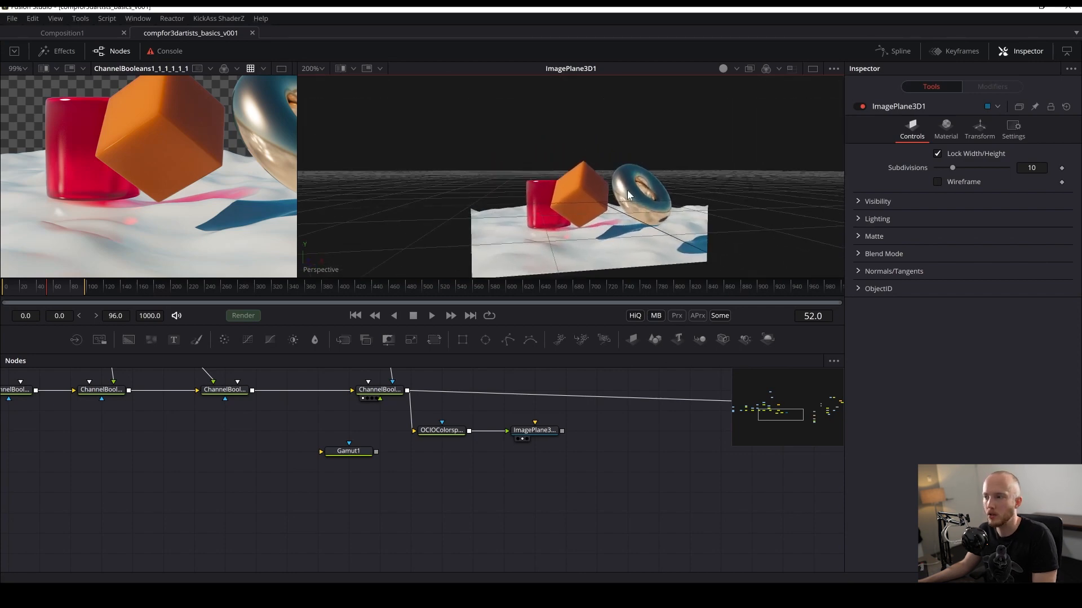
drag(599, 208, 598, 248)
- Toggle pass-through on the OCIO Colorspace node on and off to compare the plane's colours, then save
drag(463, 489, 422, 417)
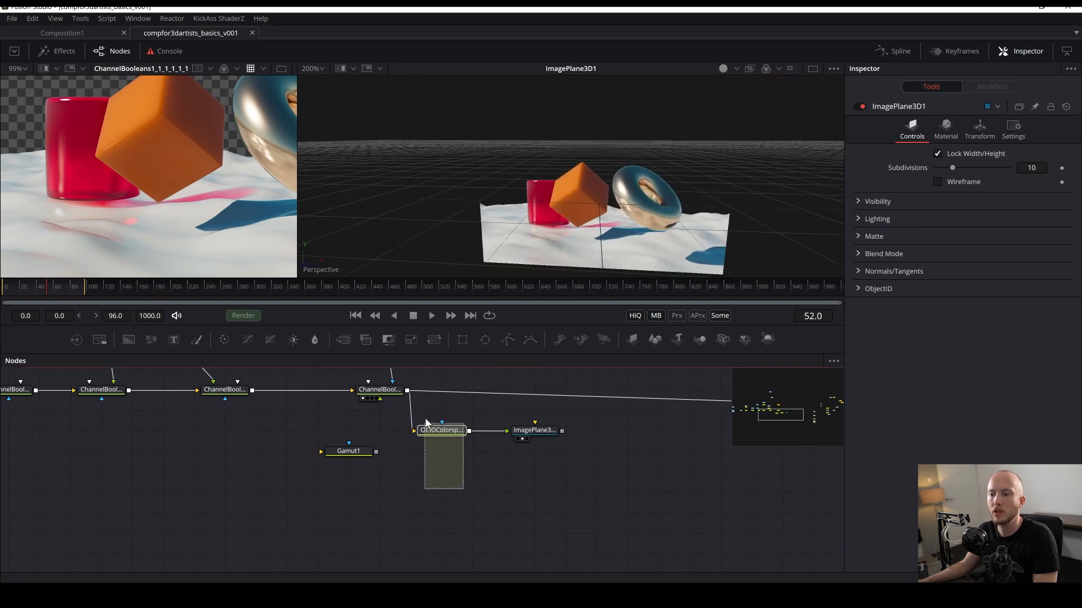
scroll(495, 485, right, 2)
scroll(591, 482, right, 2)
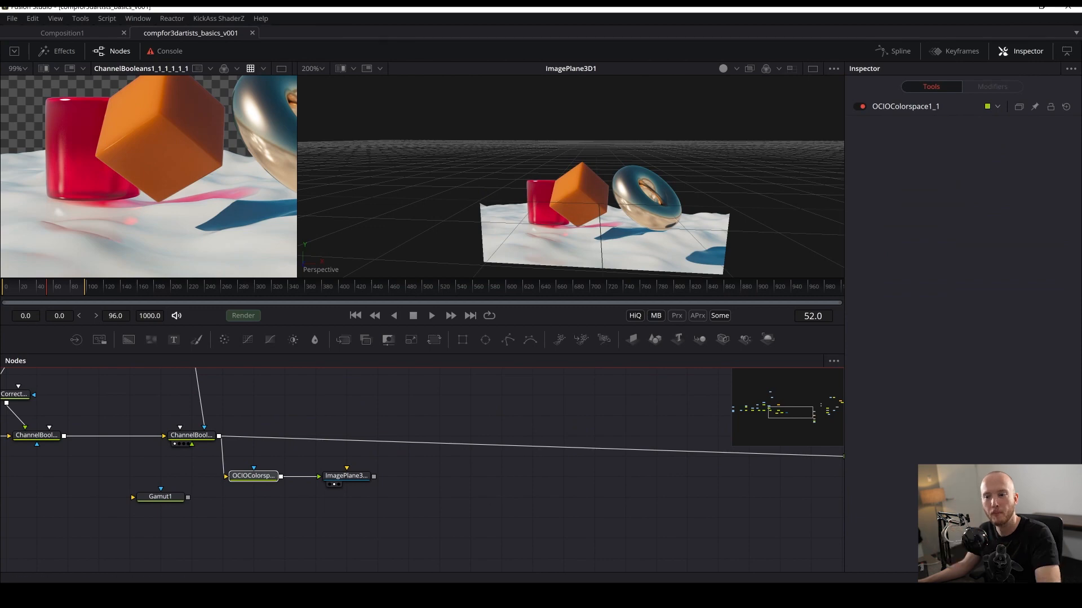
drag(260, 472, 258, 472)
key(ctrl+p)
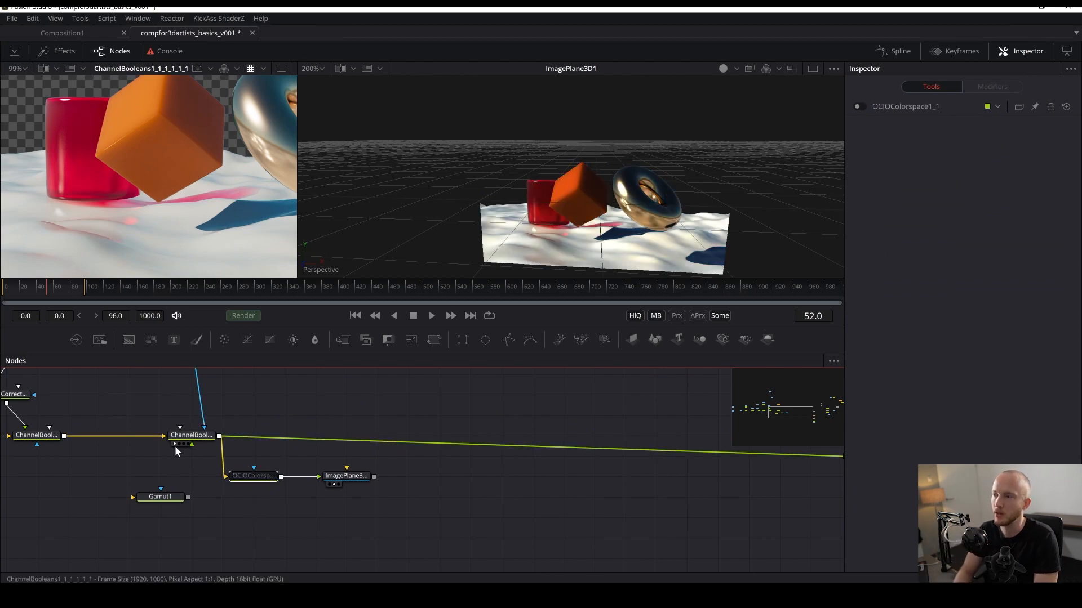
key(ctrl+p)
click(341, 562)
key(ctrl+s)
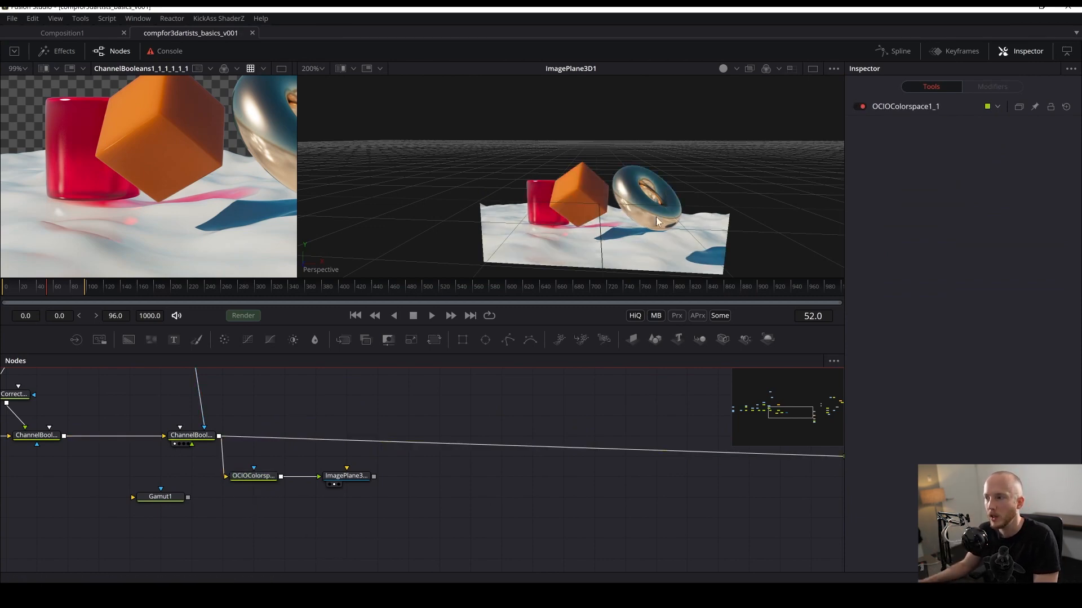
- Turn on Wireframe for the Image Plane 3D and set its subdivisions to 500
alt+drag(571, 134, 598, 198)
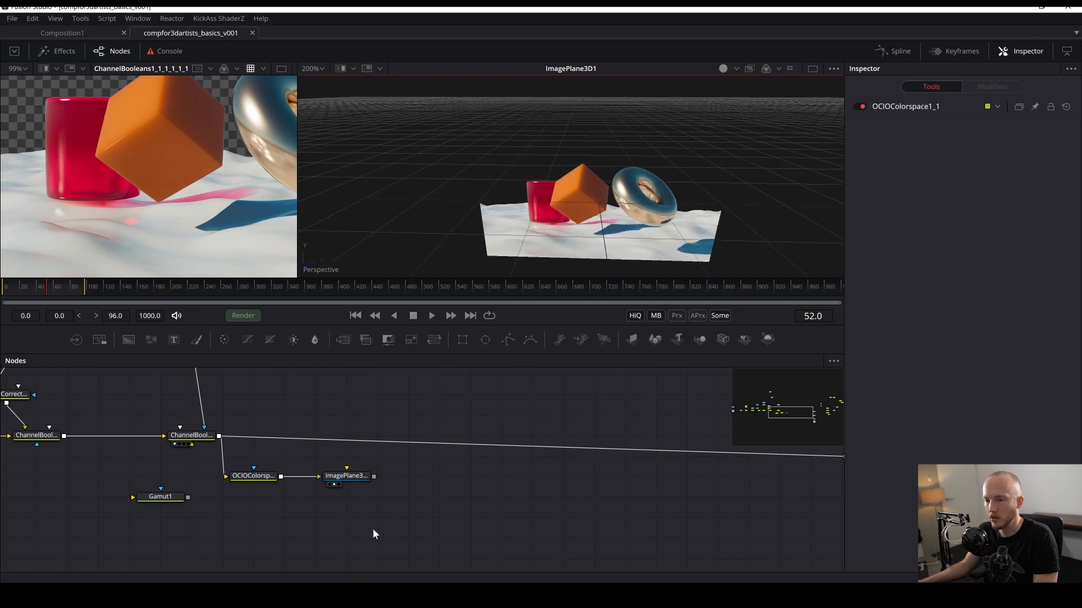
click(341, 483)
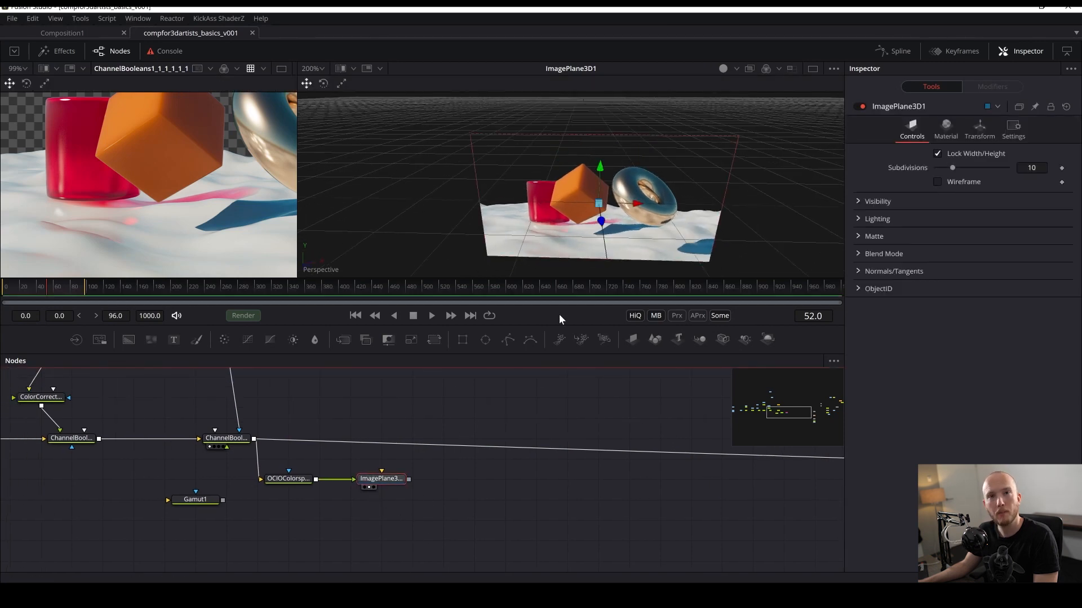
click(936, 181)
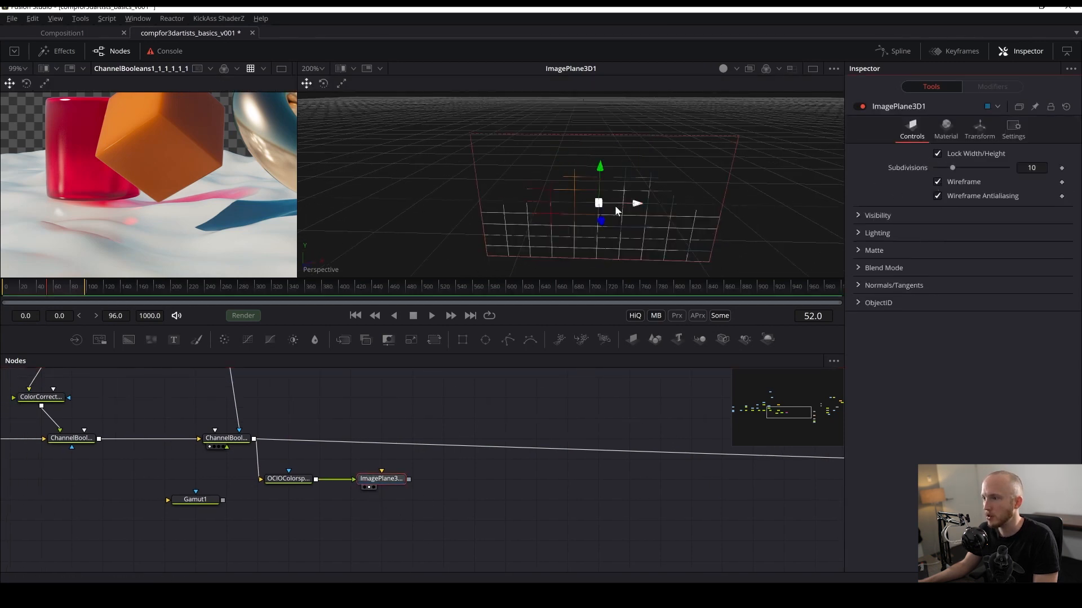
scroll(614, 205, up, 3)
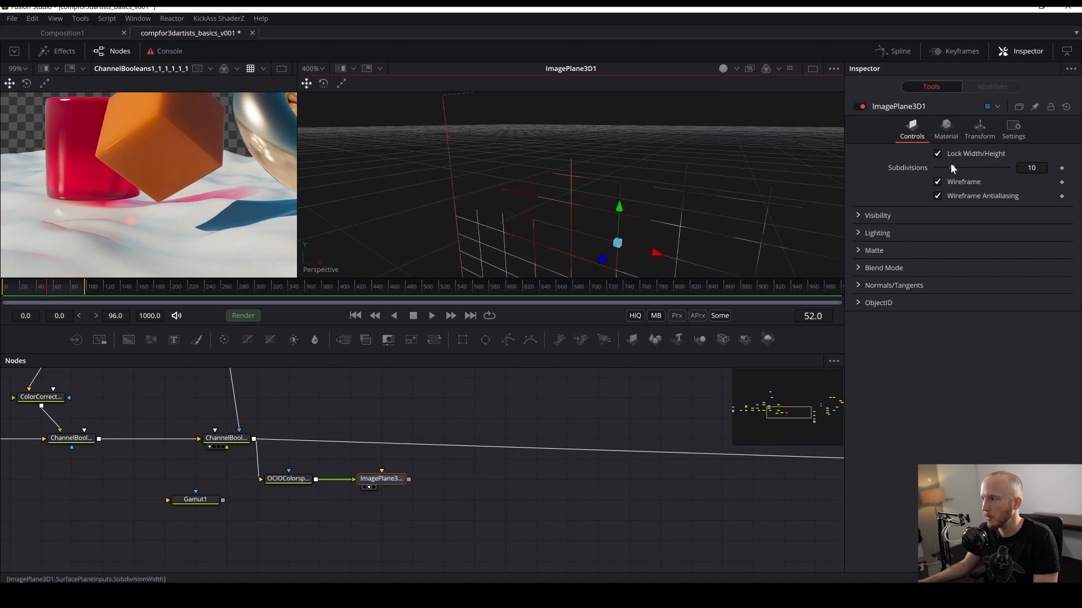
drag(951, 167, 1050, 175)
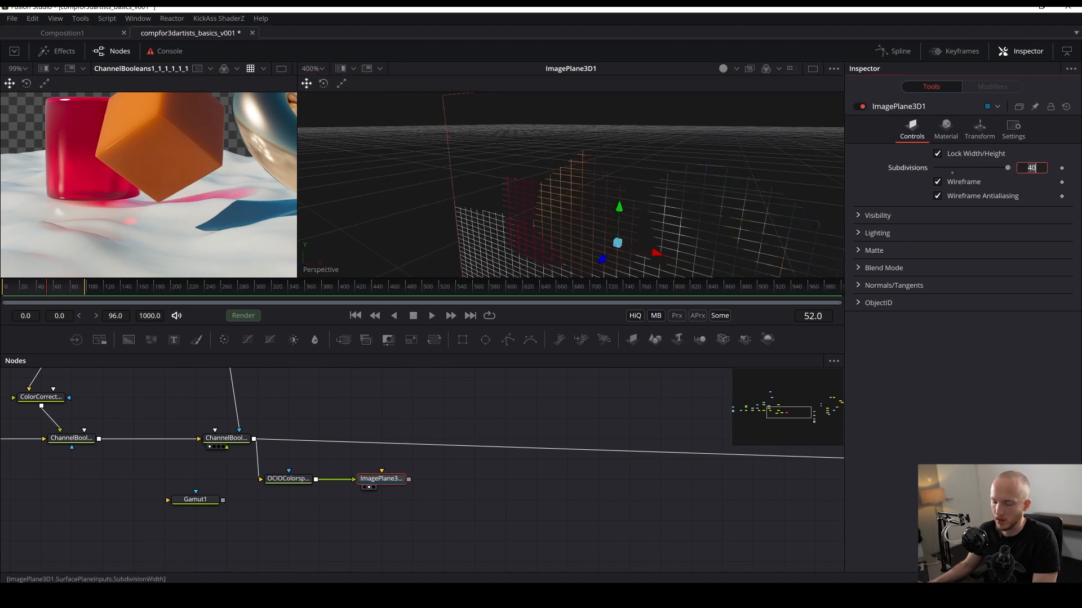
text(500)
key(Return)
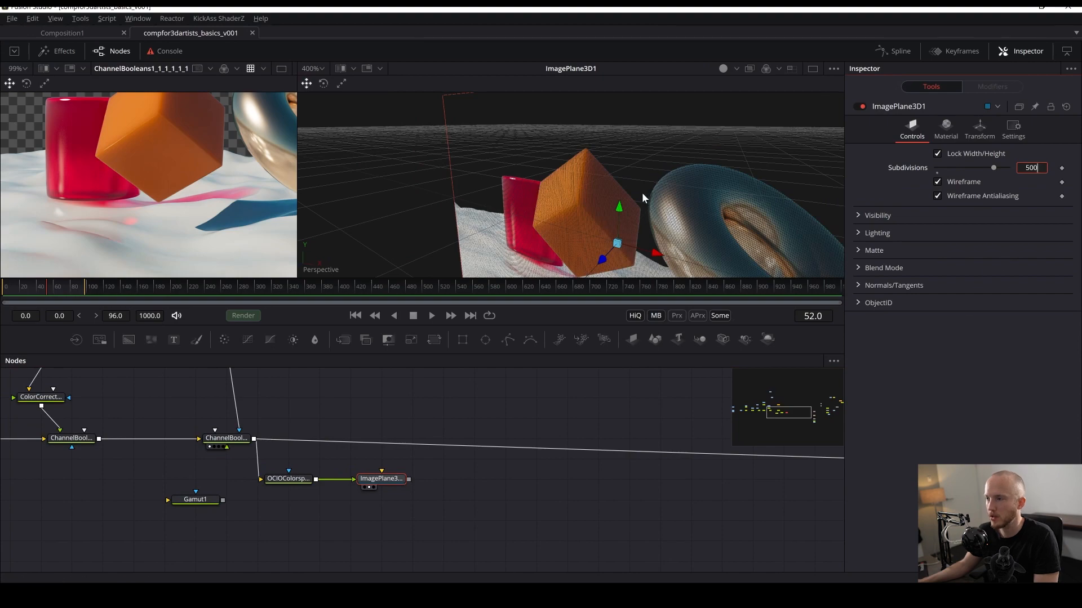
- Orbit the 3D viewer around the subdivided image plane, undoing an accidental change
drag(641, 192, 717, 198)
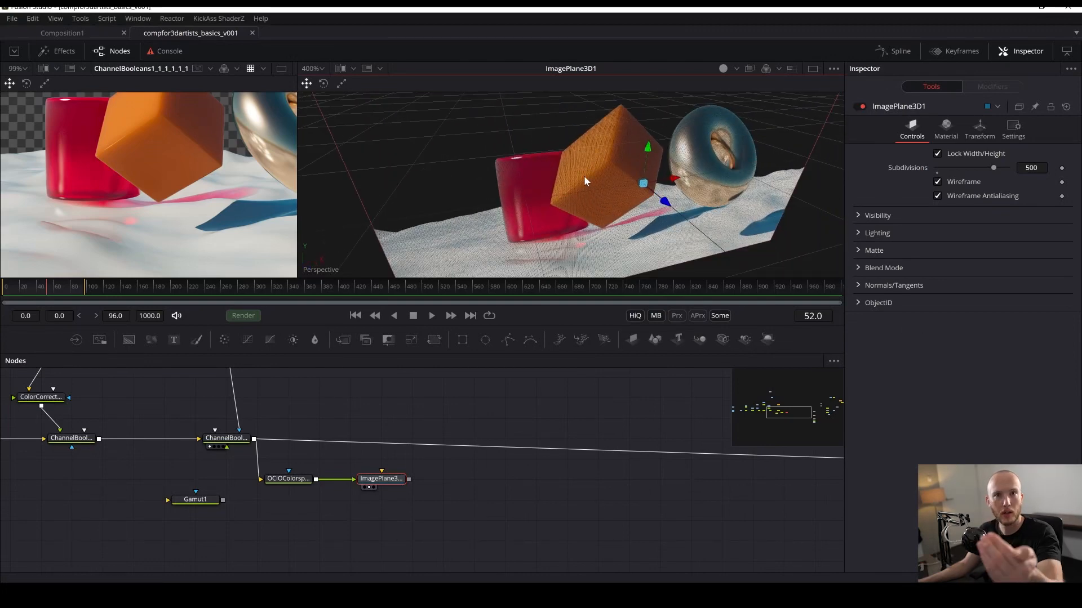
drag(665, 201, 582, 194)
key(ctrl+z)
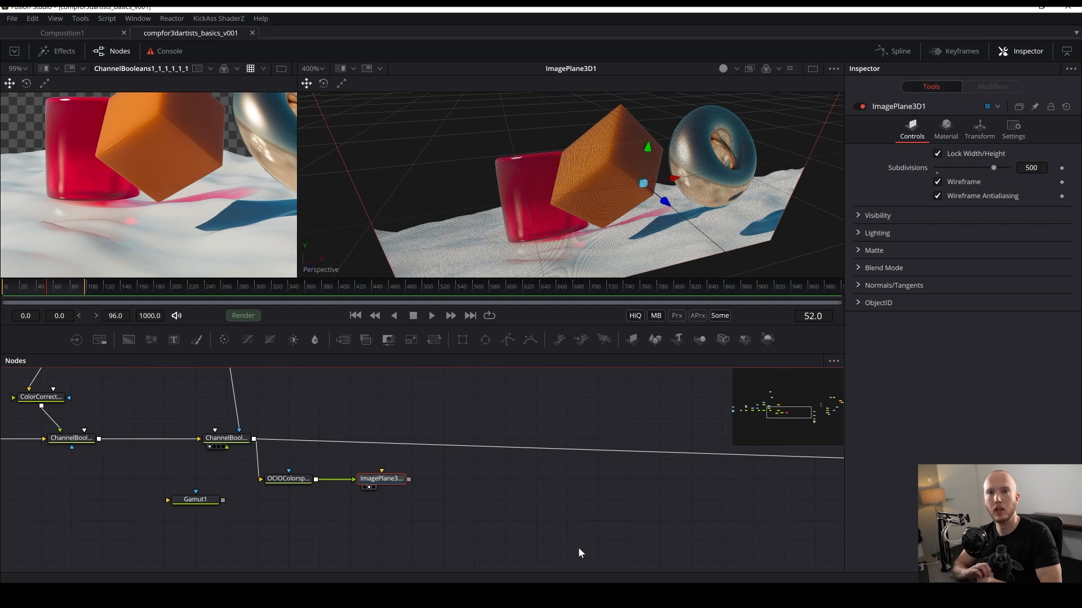
- Find the P pass Loader node in the tree and paste a copy of it below the Image Plane 3D node
click(451, 506)
drag(449, 506, 610, 517)
drag(288, 517, 639, 535)
drag(214, 476, 2, 447)
drag(474, 389, 514, 532)
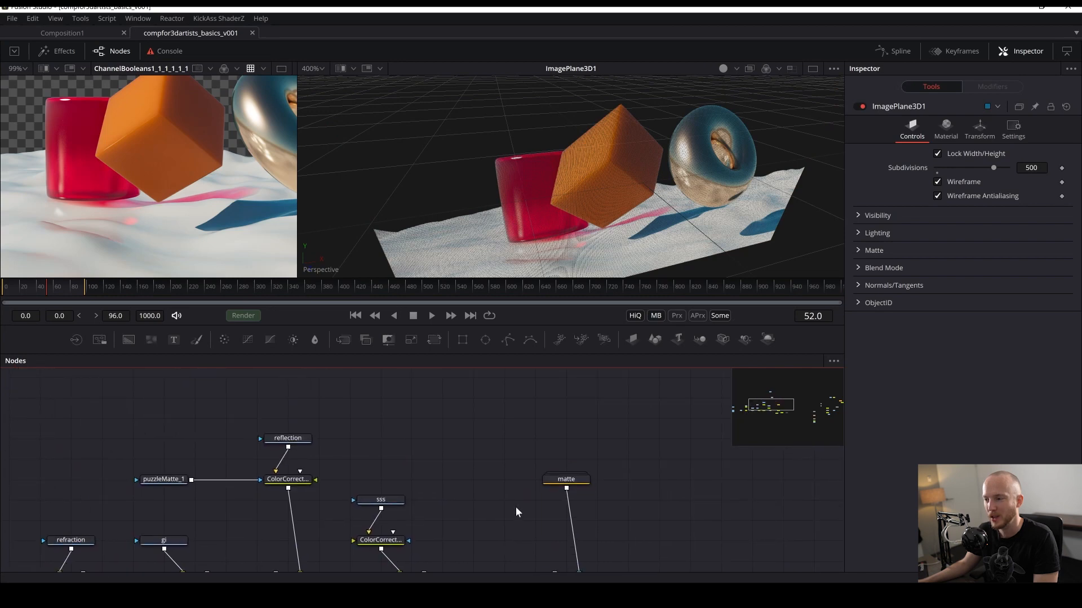
scroll(507, 499, down, 3)
drag(381, 481, 507, 502)
drag(397, 469, 603, 435)
click(283, 485)
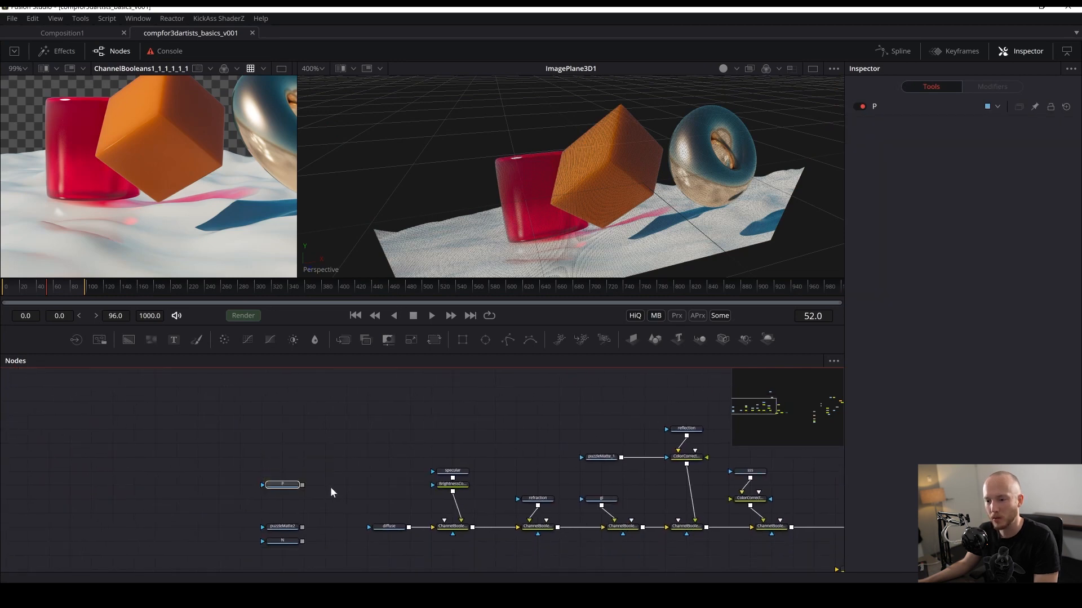
drag(778, 499, 477, 484)
drag(678, 473, 509, 480)
scroll(511, 490, down, 2)
key(ctrl+v)
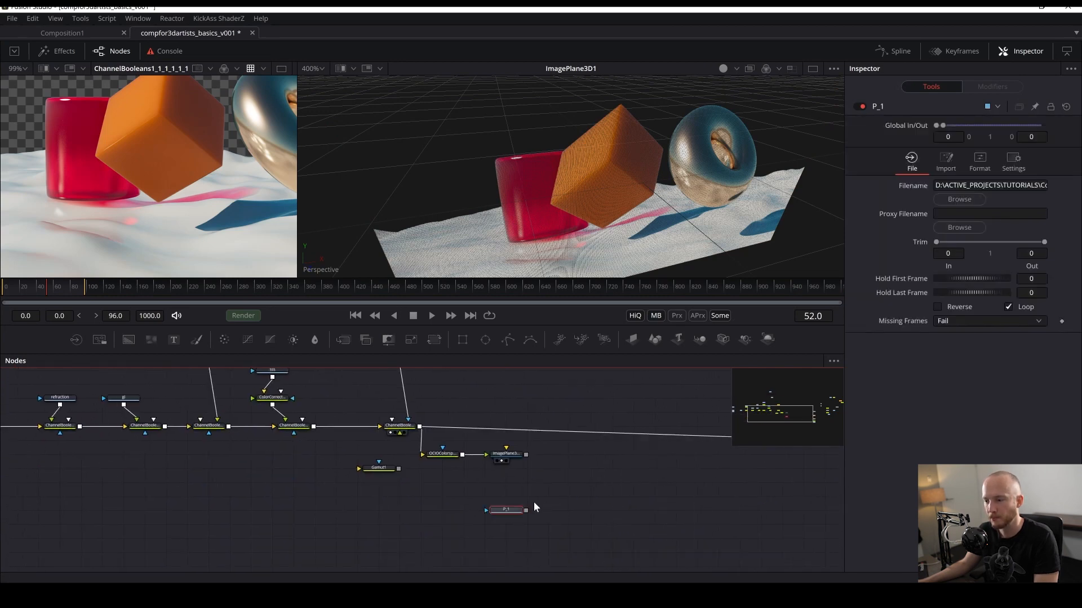
- Add an RsVectorFlipper node after the P pass Loader node
key(2)
key(ctrl+s)
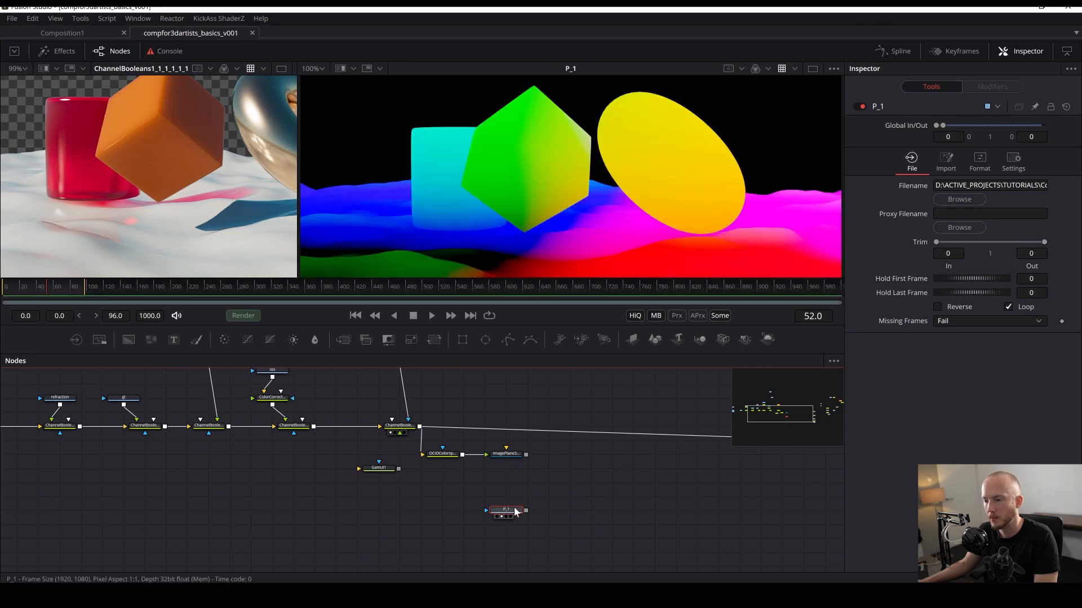
key(shift+space)
text(gamut)
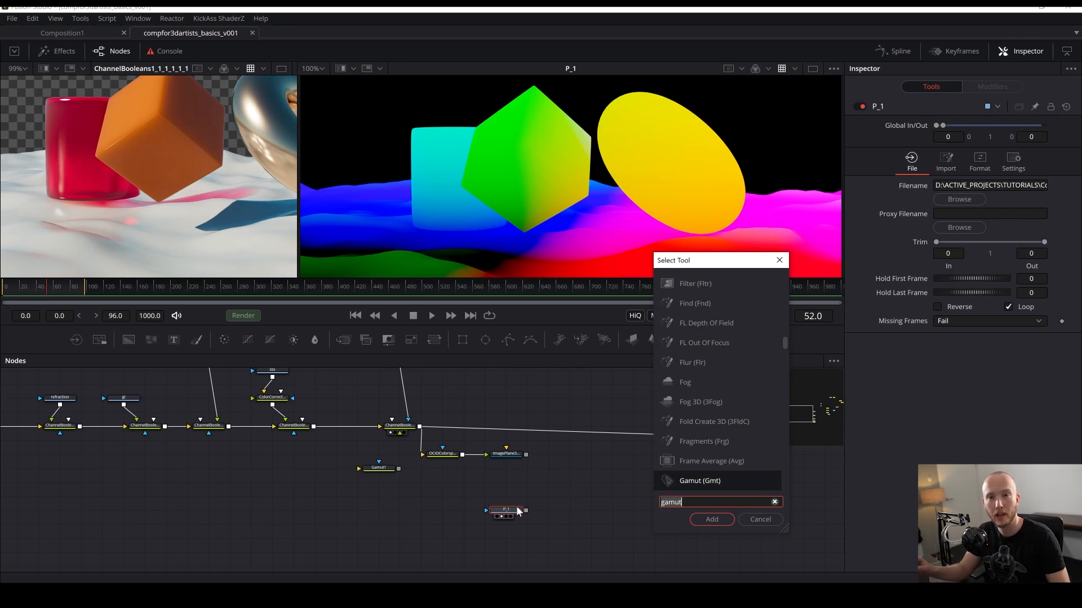
key(ctrl+a)
text(rs)
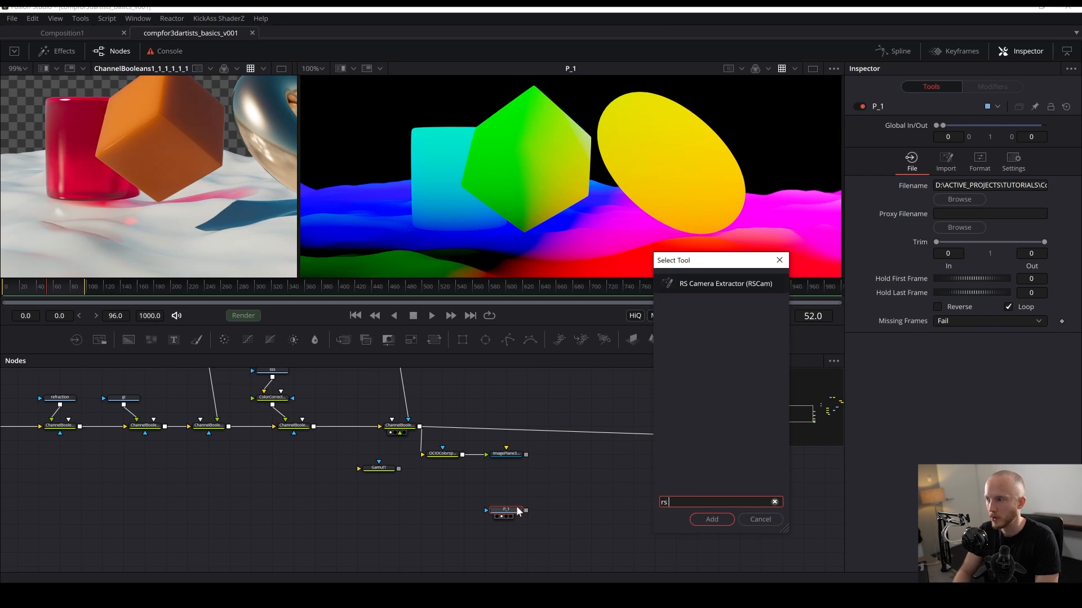
key(BackSpace)
text(e)
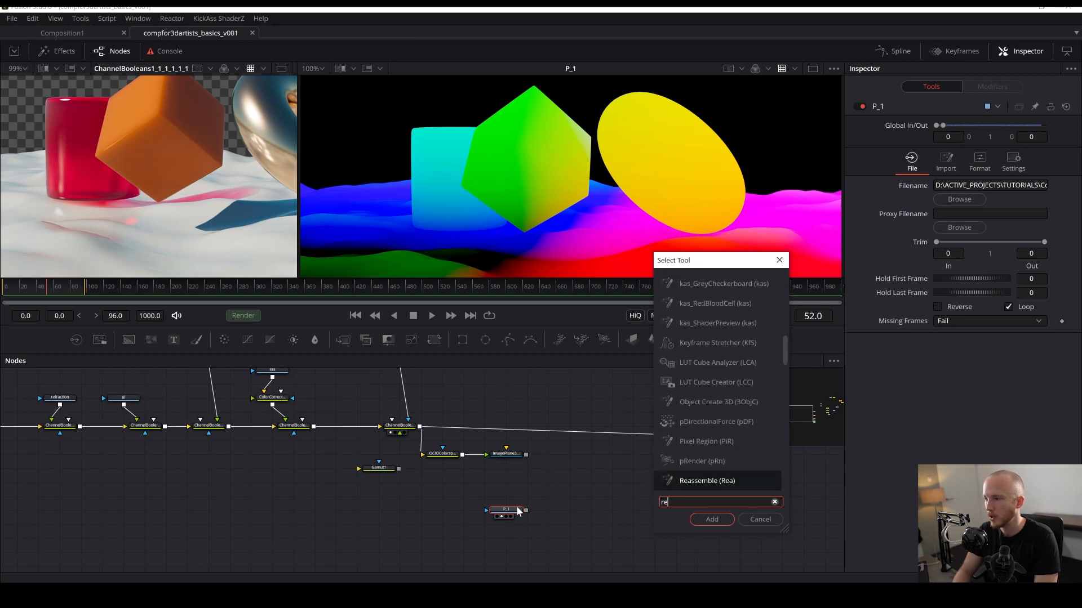
key(BackSpace)
text(s)
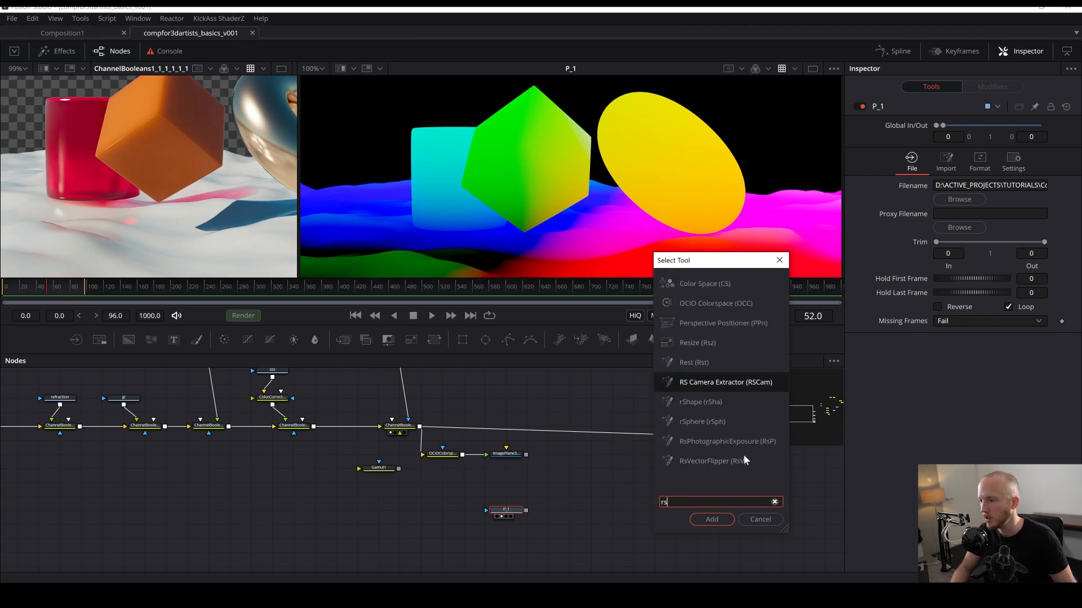
click(726, 460)
click(714, 520)
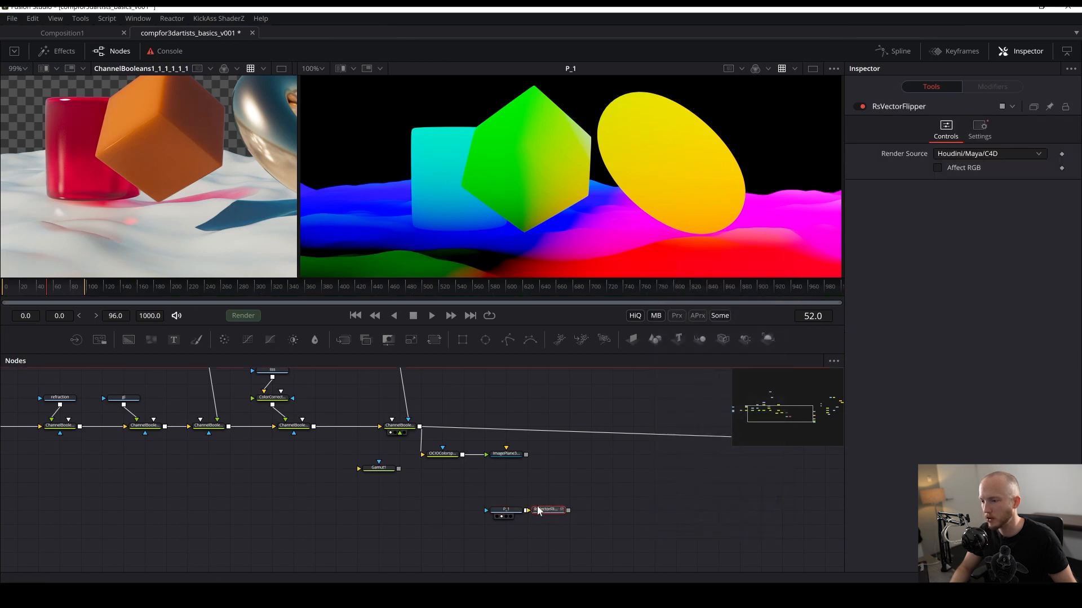
- Enable Affect RGB on the RsVectorFlipper with render source Houdini/Maya/C4D, and save the comp
scroll(569, 493, up, 2)
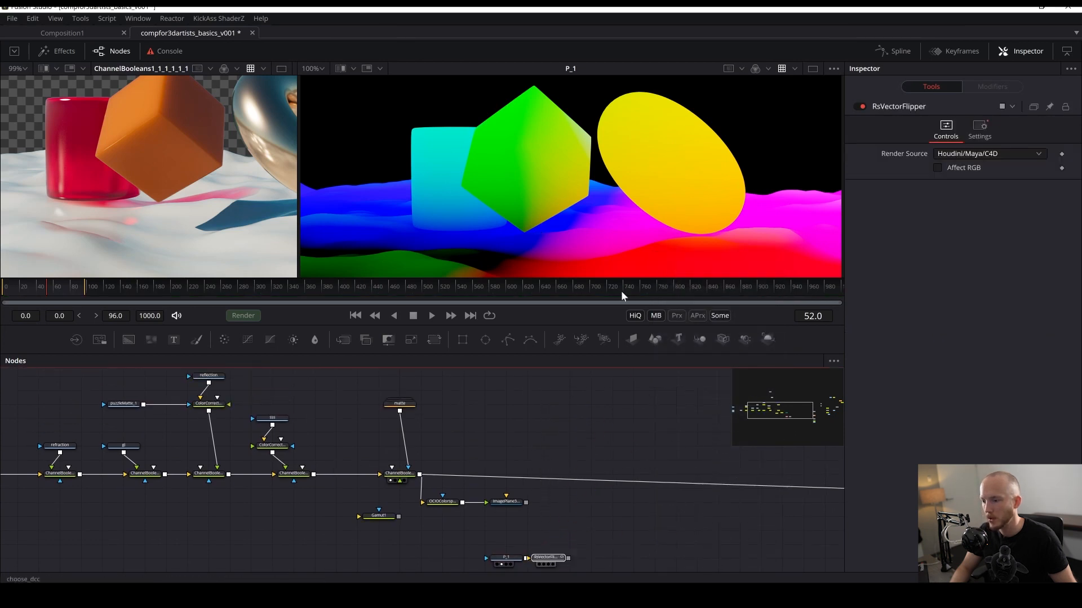
key(2)
click(937, 167)
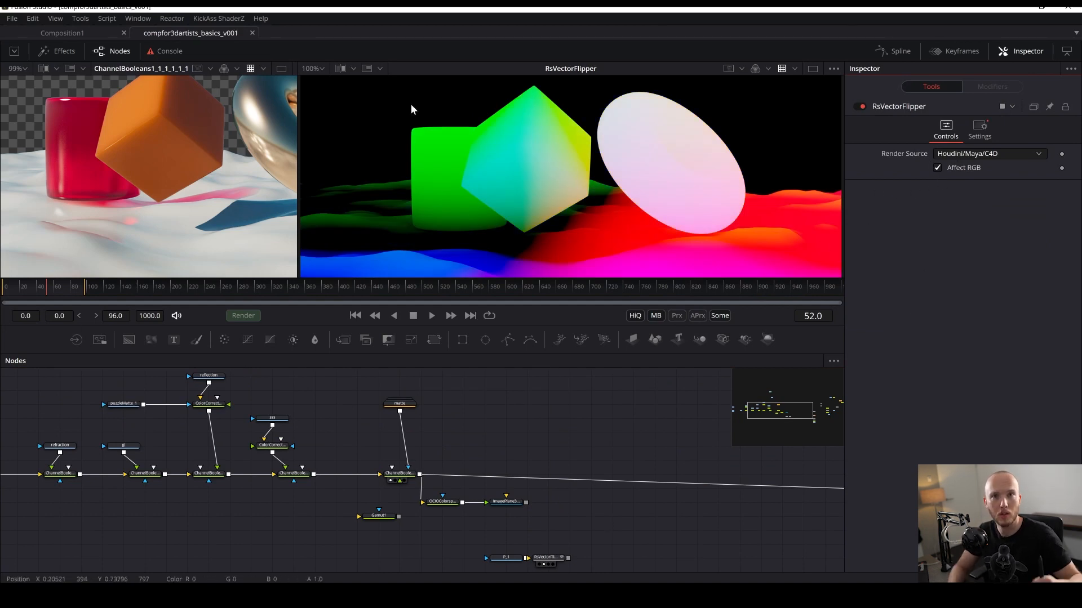
click(978, 152)
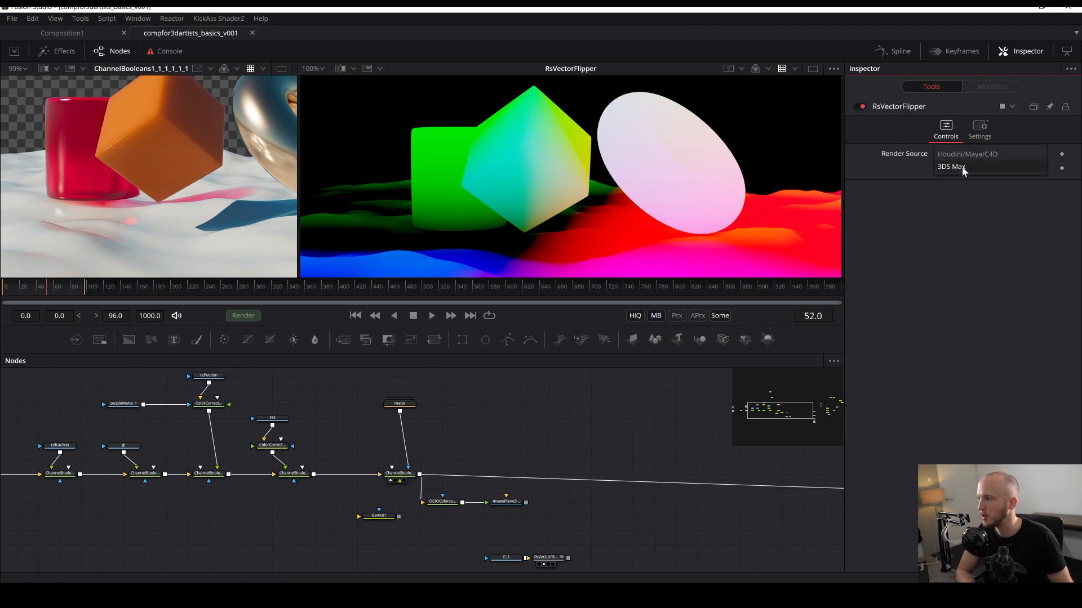
click(961, 167)
click(959, 141)
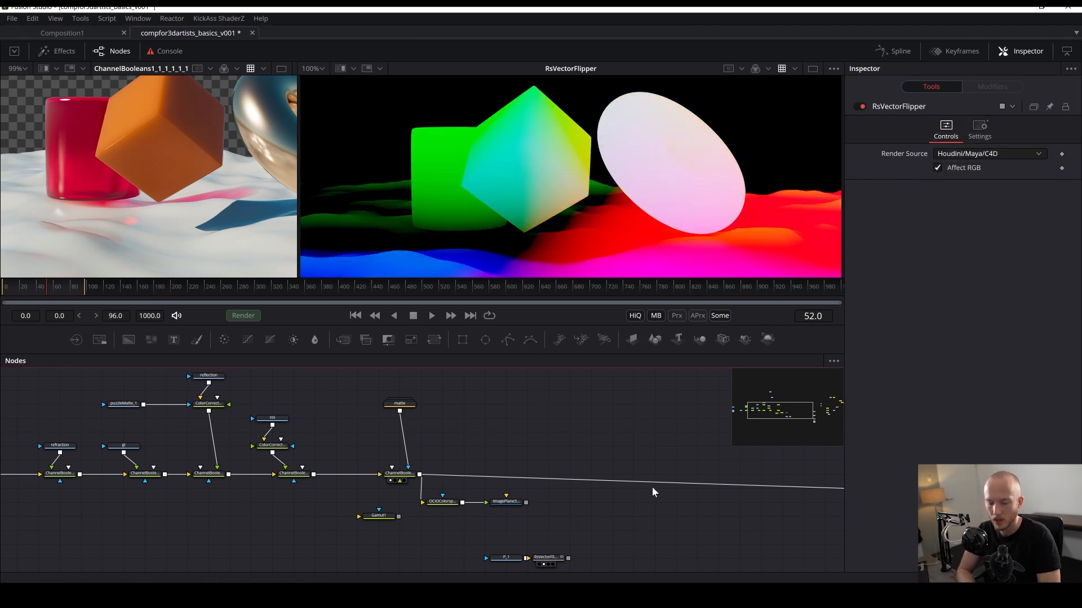
key(ctrl+s)
- Add a Displace 3D node after the Image Plane 3D and feed the RsVectorFlipper output into it
drag(525, 195, 603, 107)
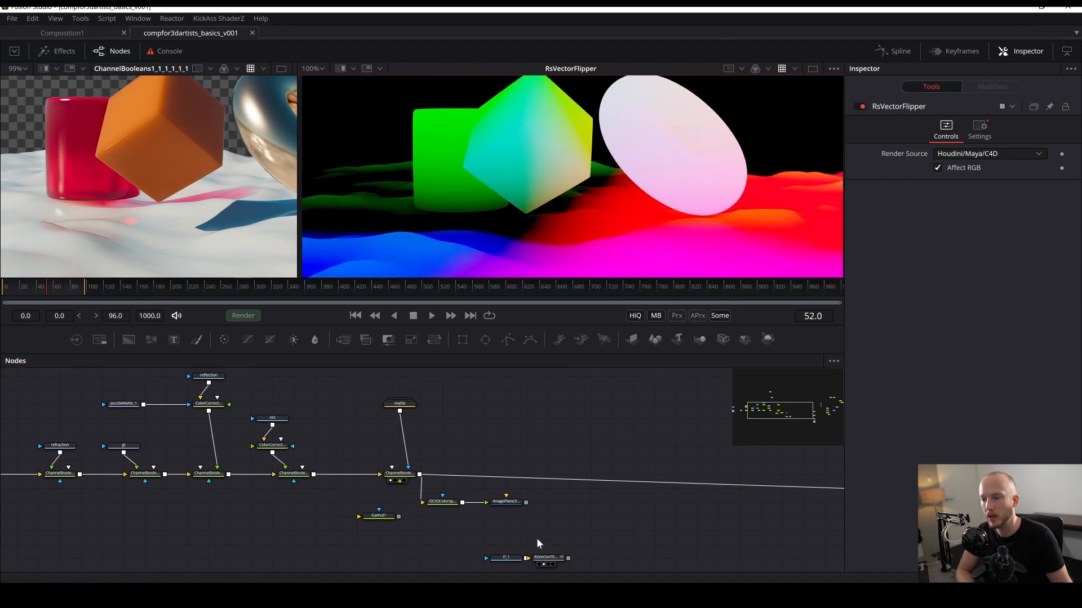
drag(500, 553, 135, 246)
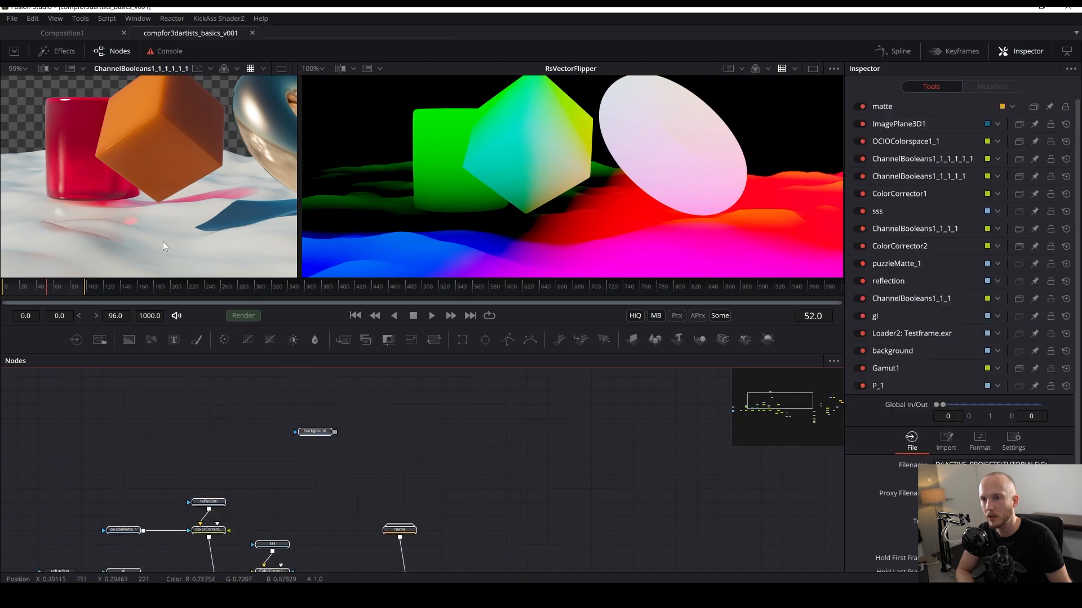
scroll(537, 195, down, 3)
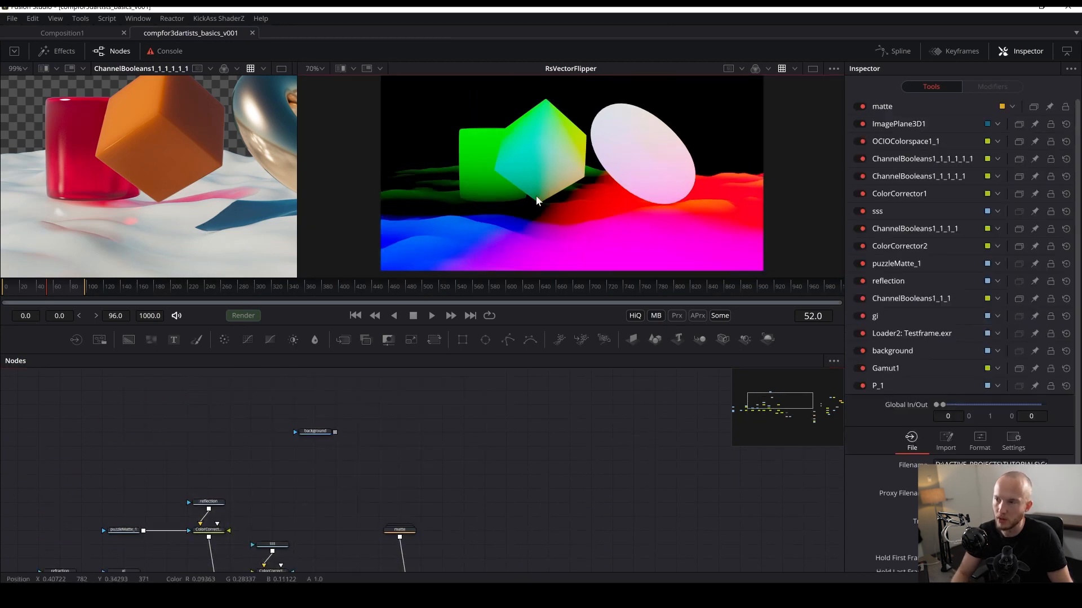
scroll(125, 212, down, 3)
drag(457, 491, 416, 361)
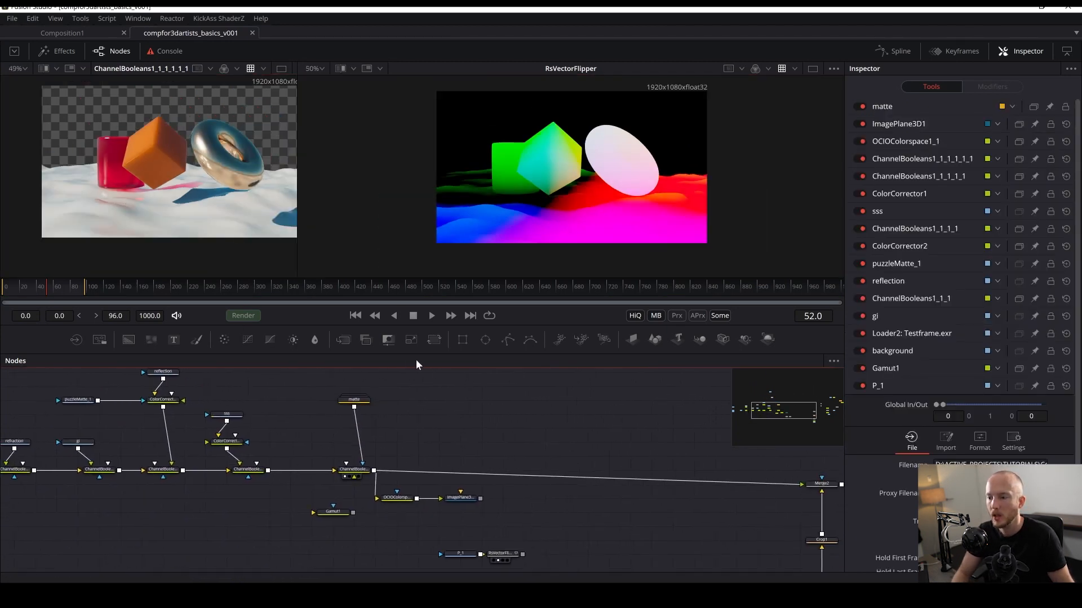
click(454, 499)
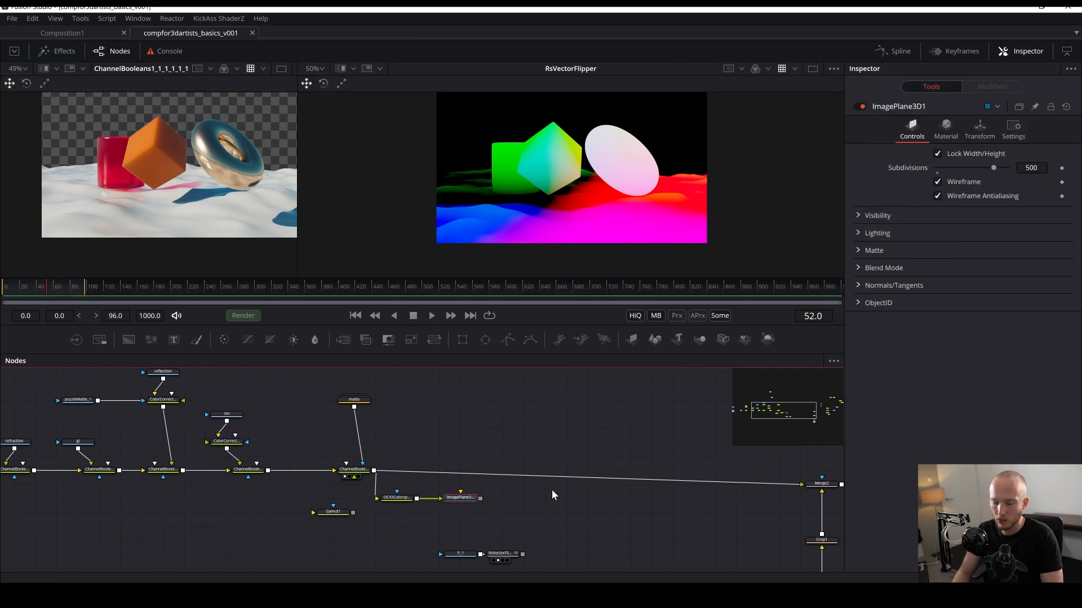
mouse_move(456, 500)
mouse_down()
mouse_move(552, 248)
mouse_move(447, 517)
mouse_up()
drag(519, 526, 540, 403)
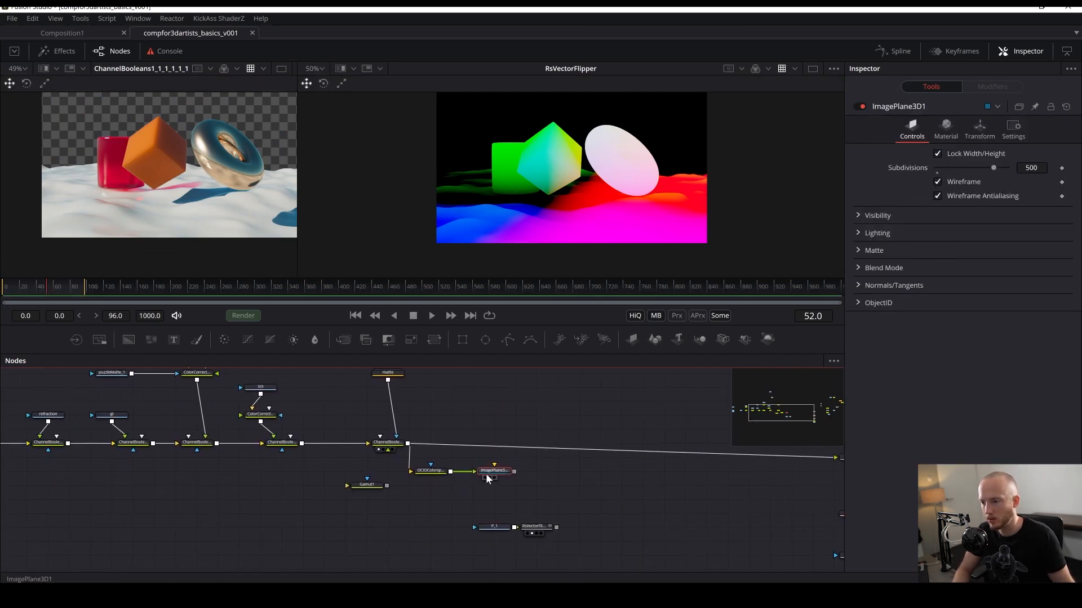
drag(485, 473, 558, 208)
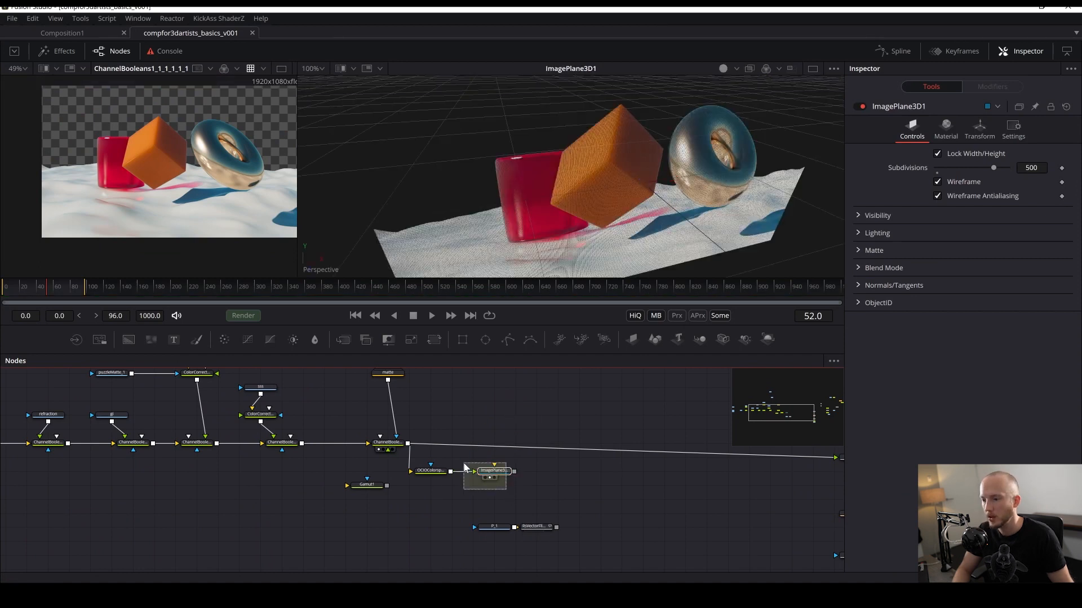
key(shift+space)
text(displace)
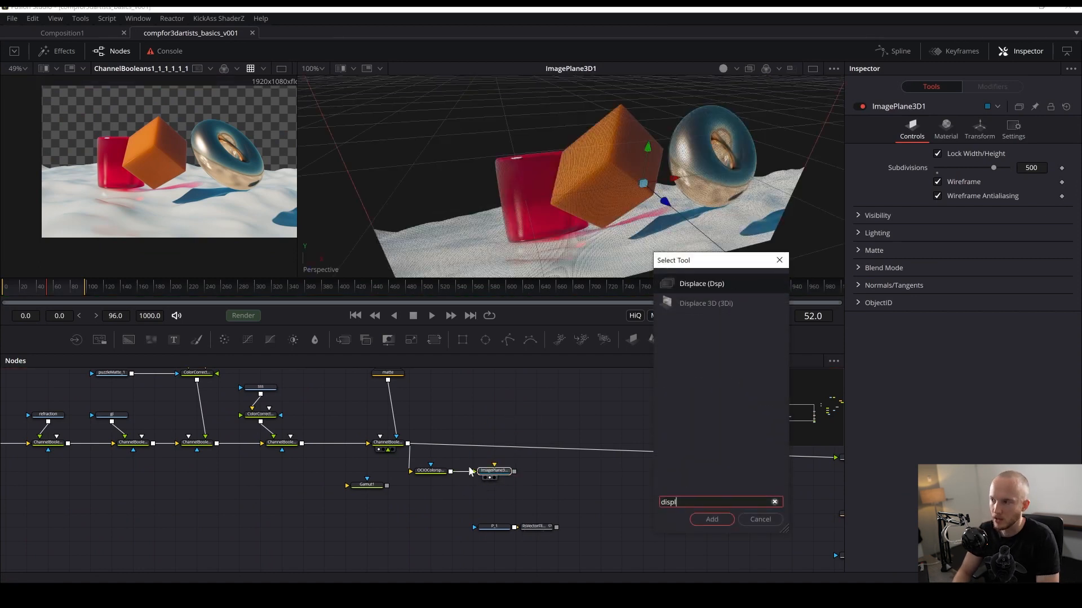
key(Return)
drag(503, 489, 555, 471)
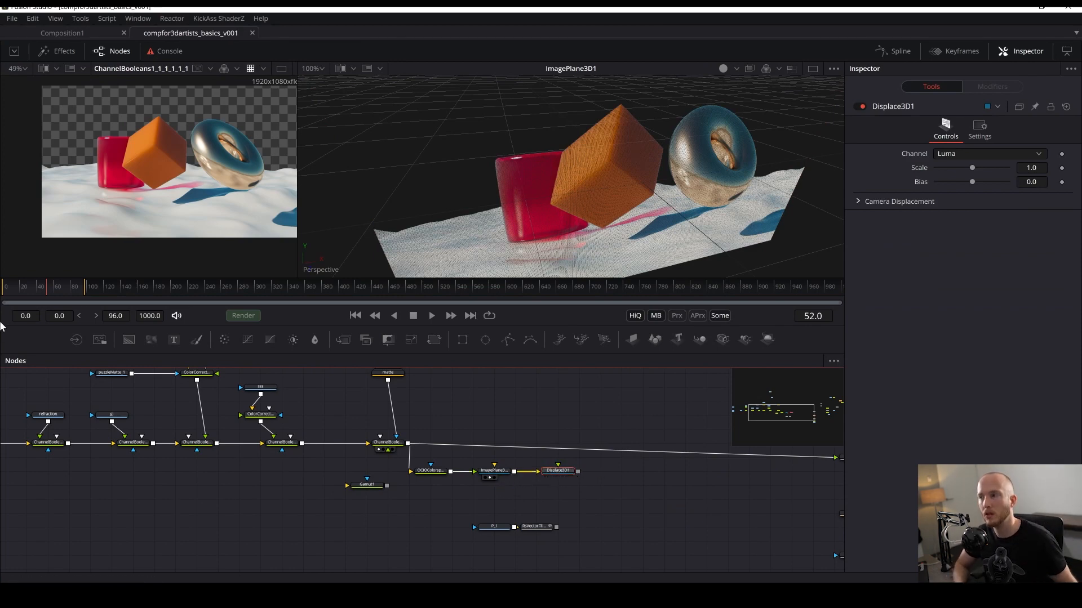
drag(556, 527, 558, 475)
- Set the Displace 3D channel to RGB and its mode to Absolute
key(2)
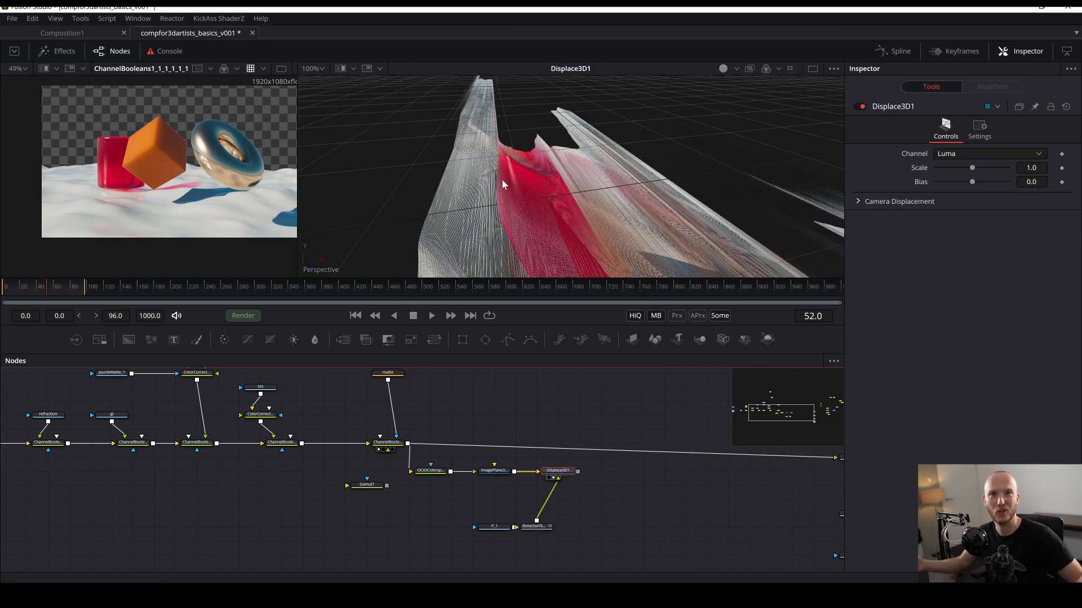
click(952, 154)
click(945, 231)
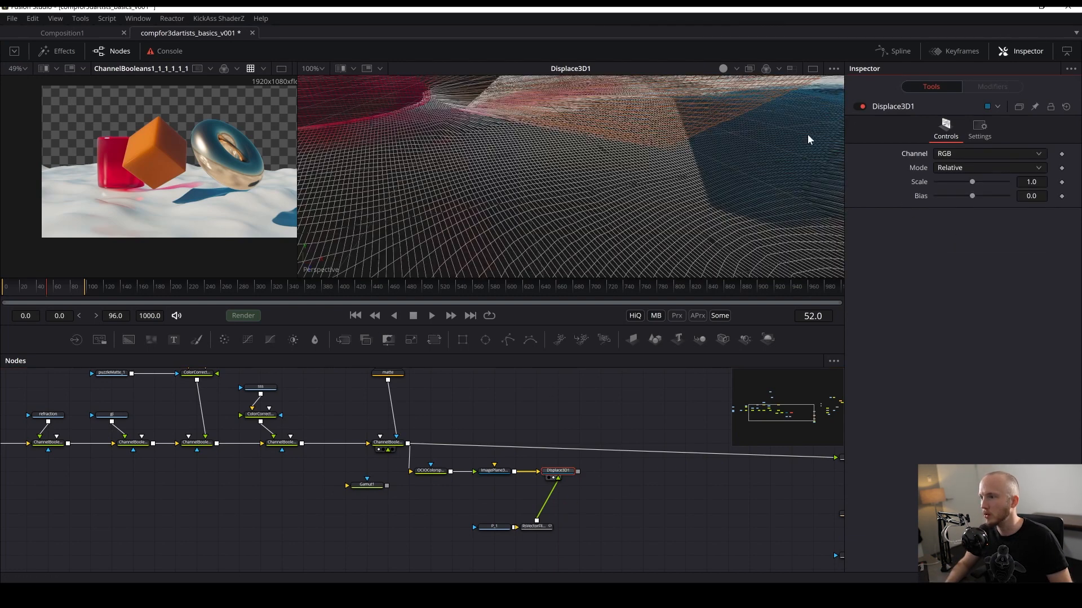
click(946, 167)
click(950, 181)
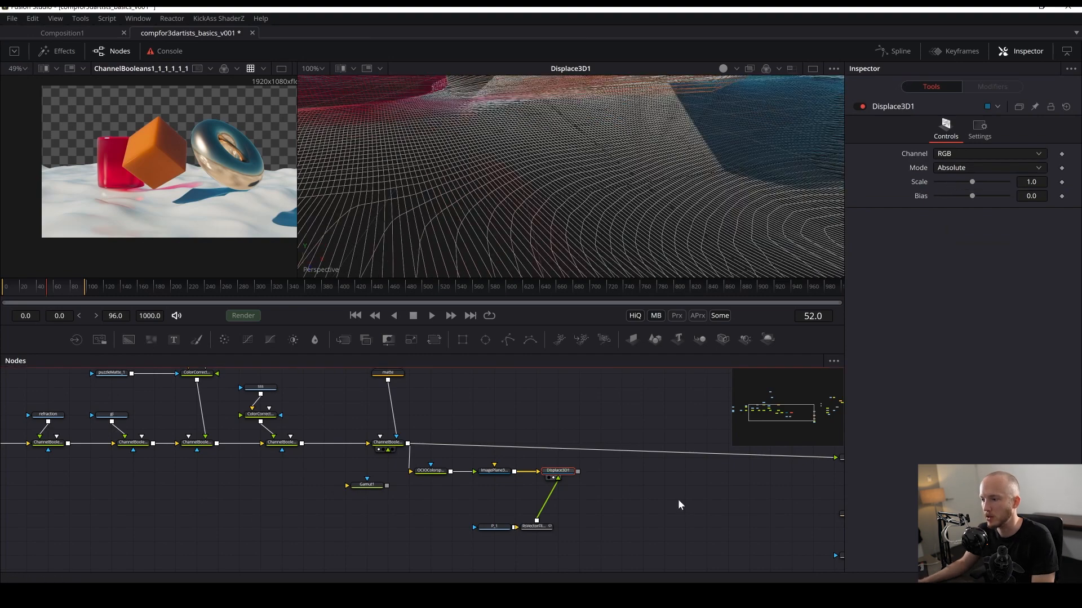
scroll(676, 144, down, 10)
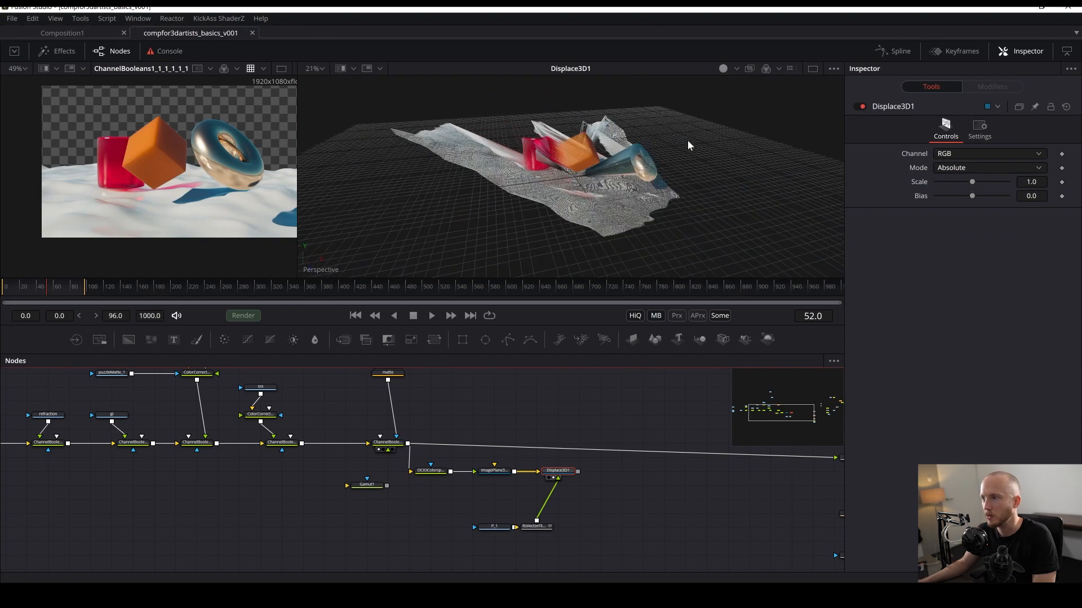
scroll(556, 192, up, 5)
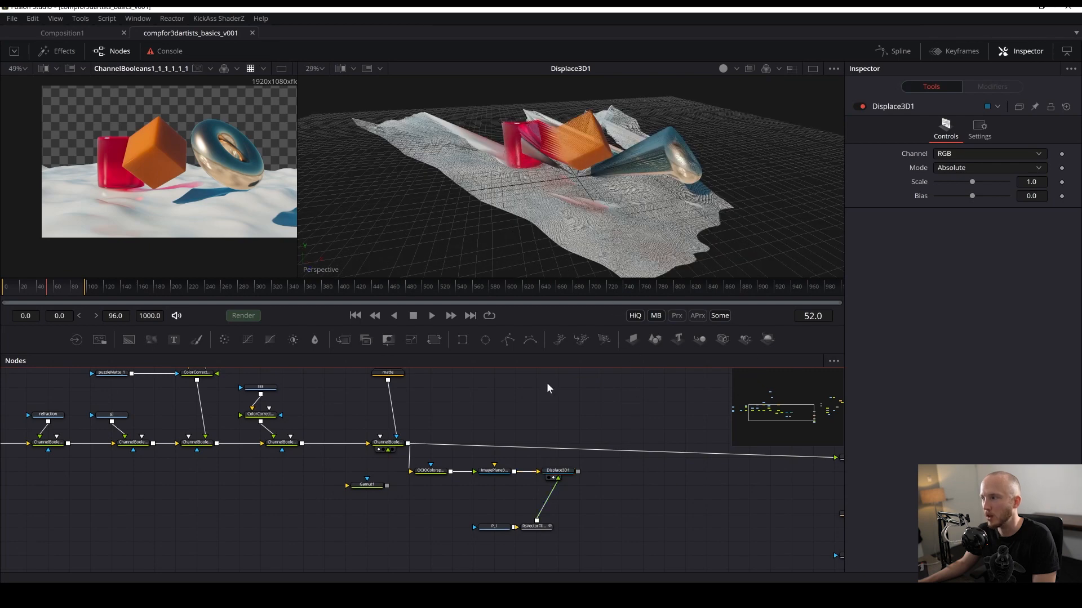
- Turn off Wireframe on the Image Plane 3D, inspect the displaced plane in 3D, and save
click(499, 471)
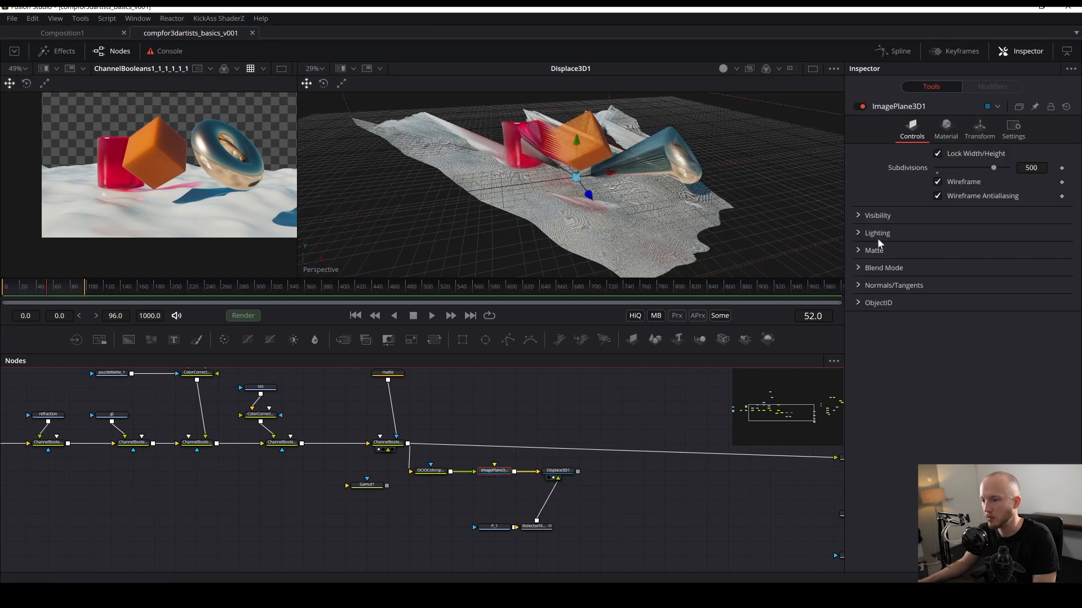
click(937, 184)
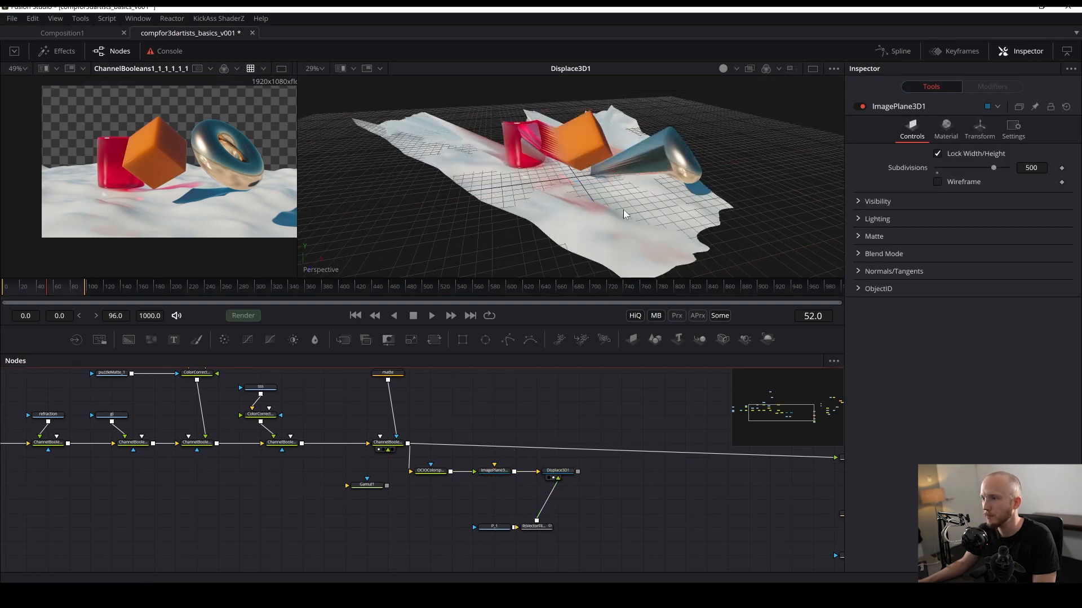
mouse_move(623, 210)
mouse_down()
mouse_move(542, 158)
mouse_move(686, 173)
mouse_move(623, 164)
mouse_move(624, 143)
mouse_move(590, 126)
mouse_move(651, 162)
mouse_move(745, 84)
mouse_up()
scroll(607, 137, up, 3)
scroll(607, 136, up, 1)
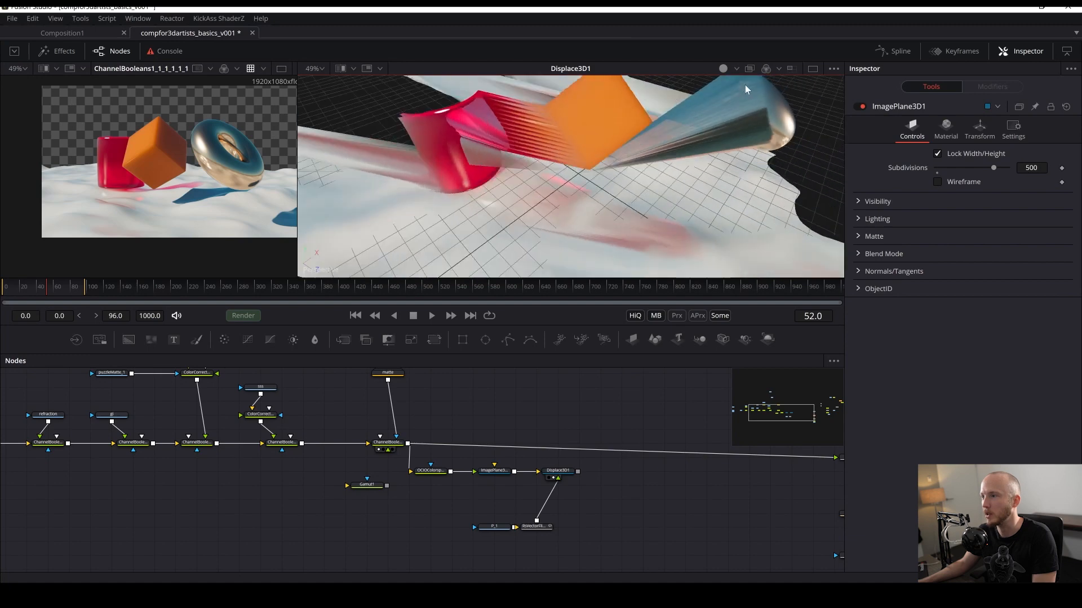
drag(762, 128, 682, 114)
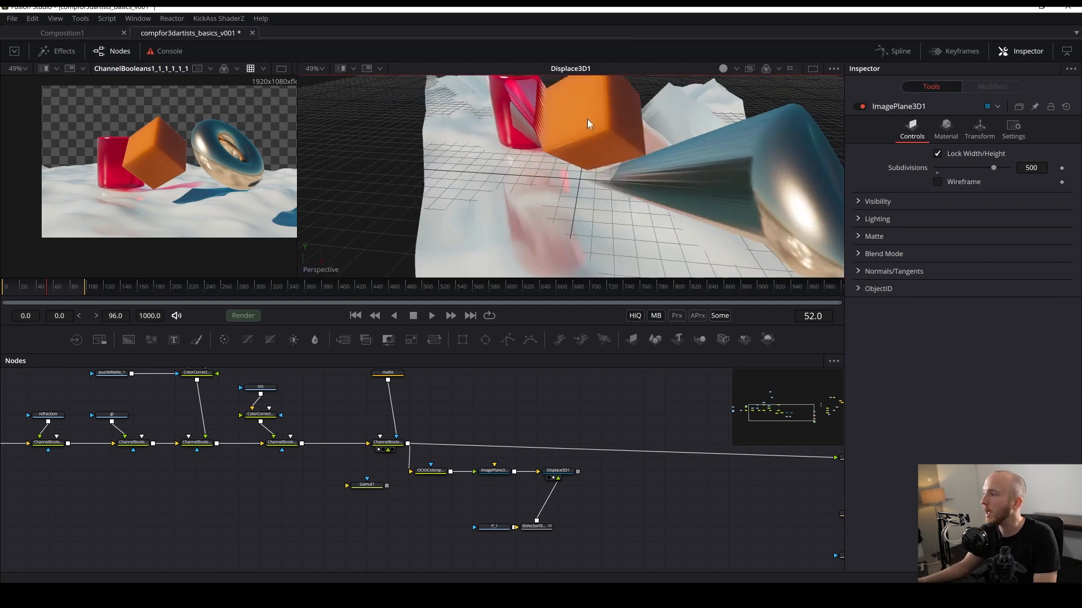
key(ctrl+s)
- Add a Merge 3D node after the Displace 3D node
drag(658, 115, 659, 276)
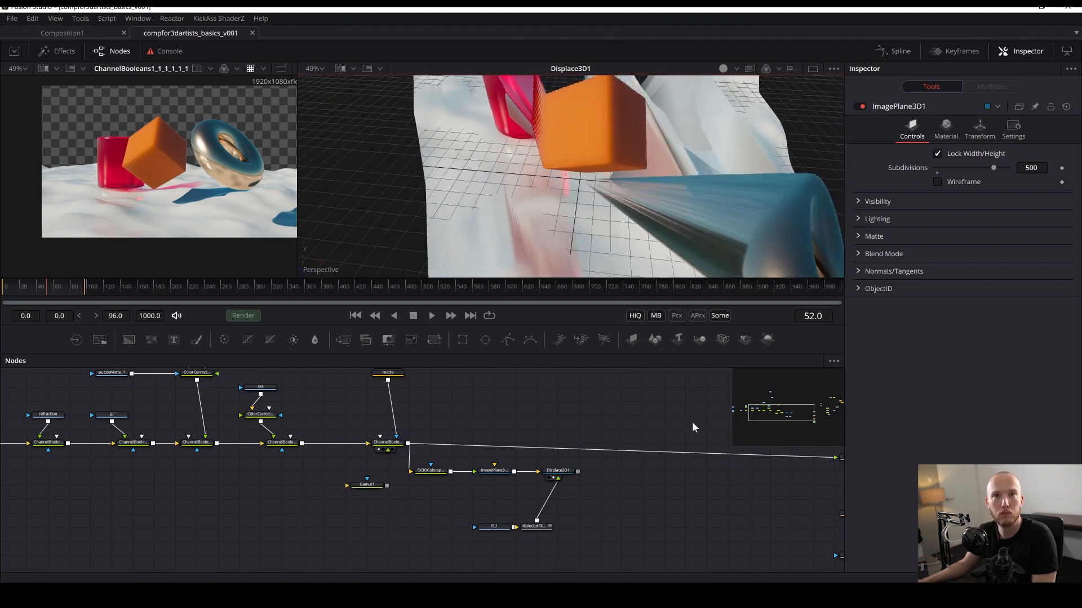
drag(513, 517, 438, 511)
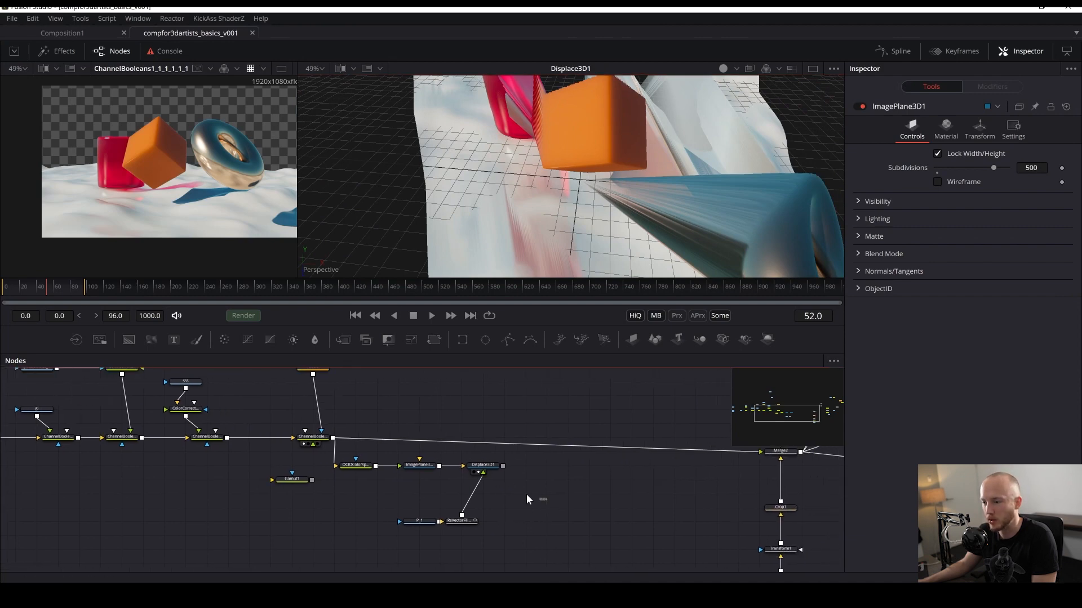
click(488, 471)
key(shift+space)
text(merg)
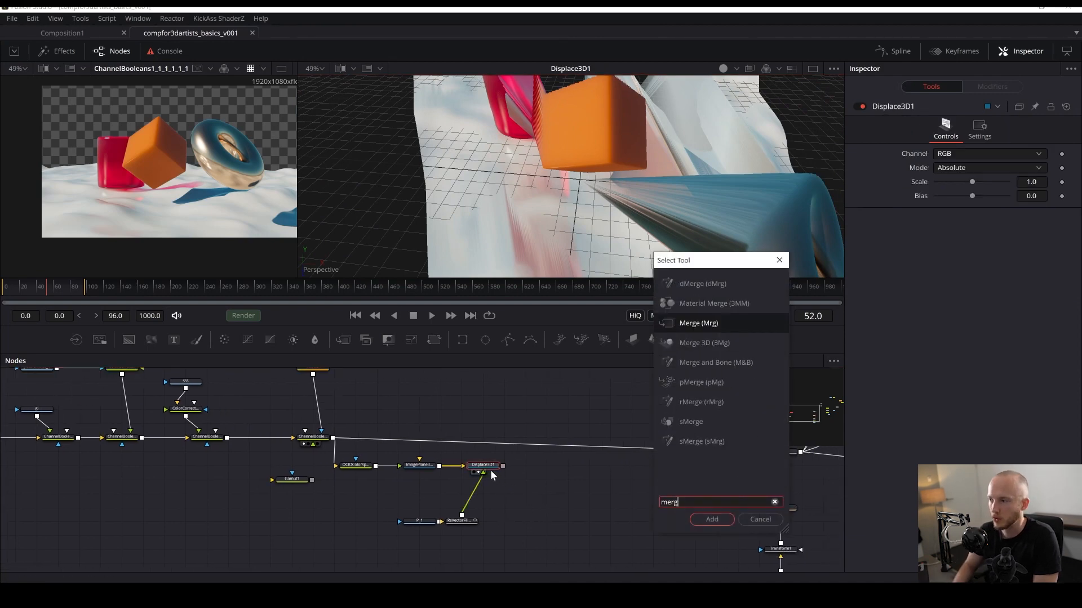
key(Down)
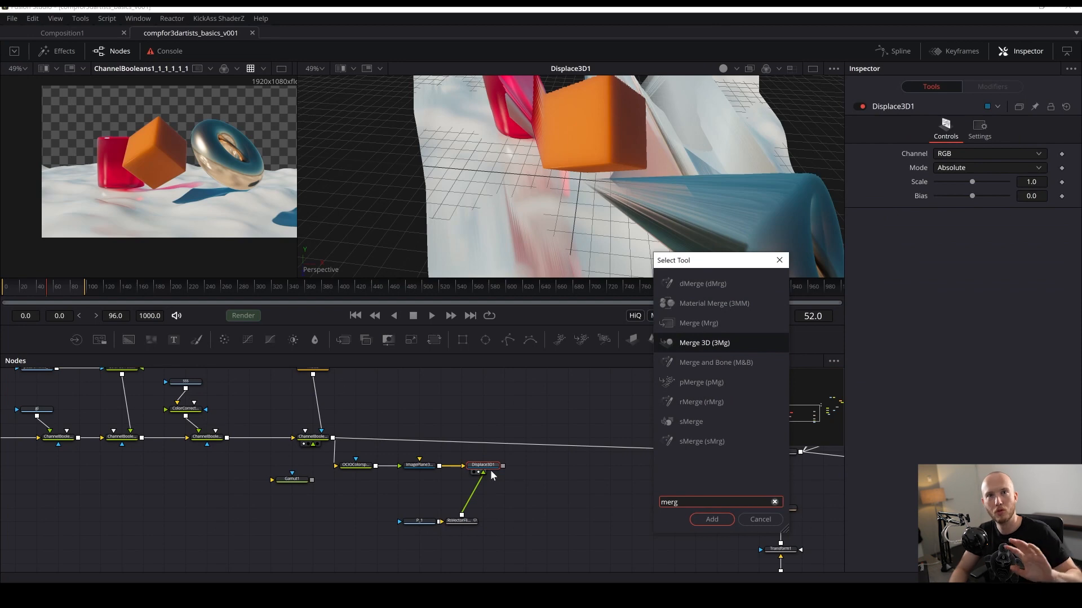
key(Return)
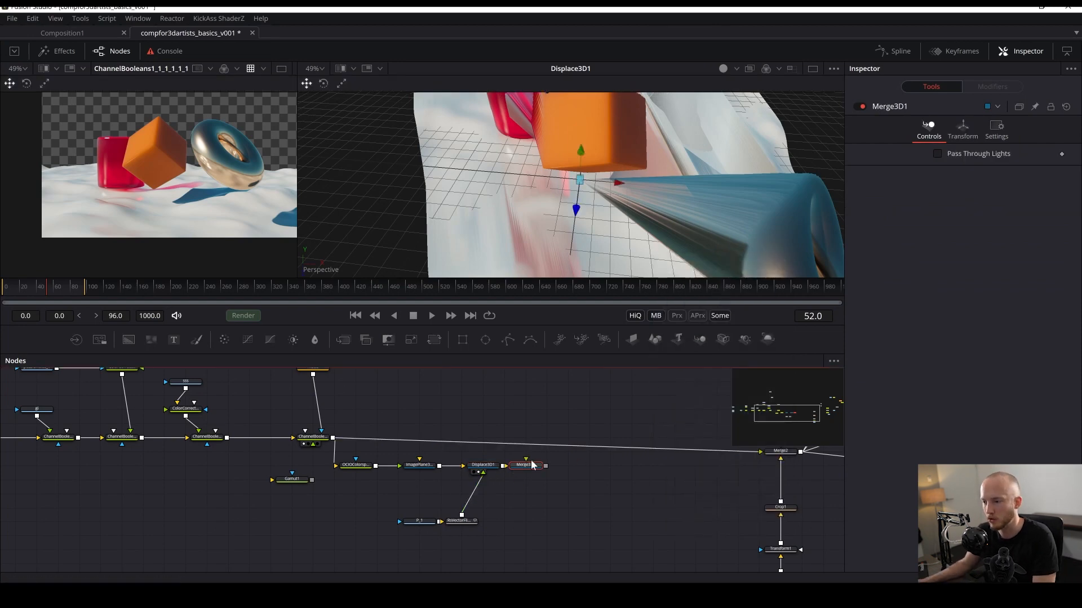
drag(531, 465, 555, 479)
- Add a Point Light connected into the Merge 3D node and zoom the 3D view, saving the comp
key(ctrl+s)
key(shift+space)
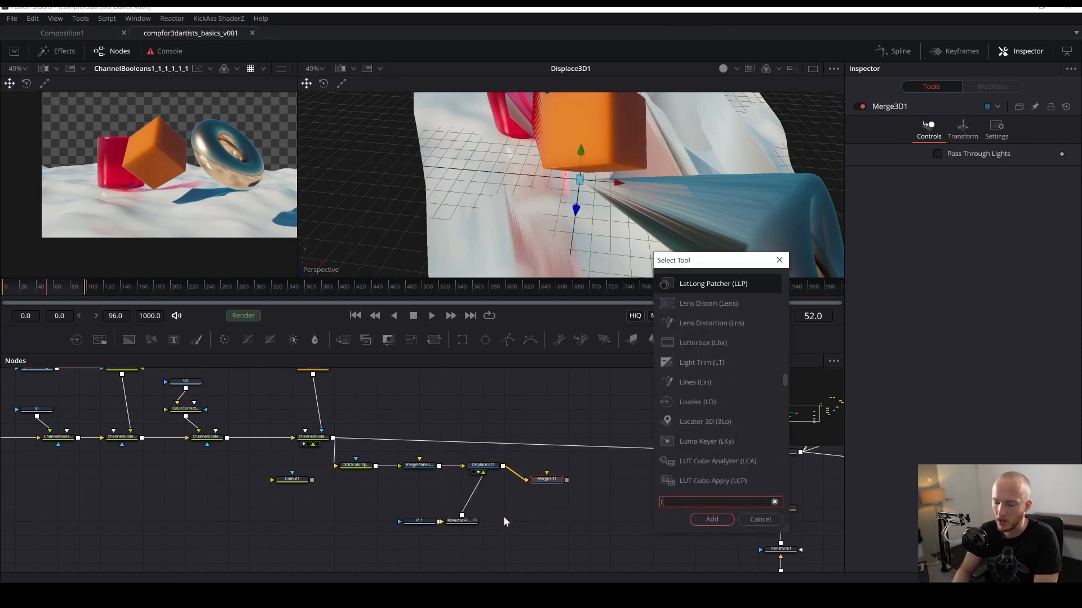
text(light)
key(Down)
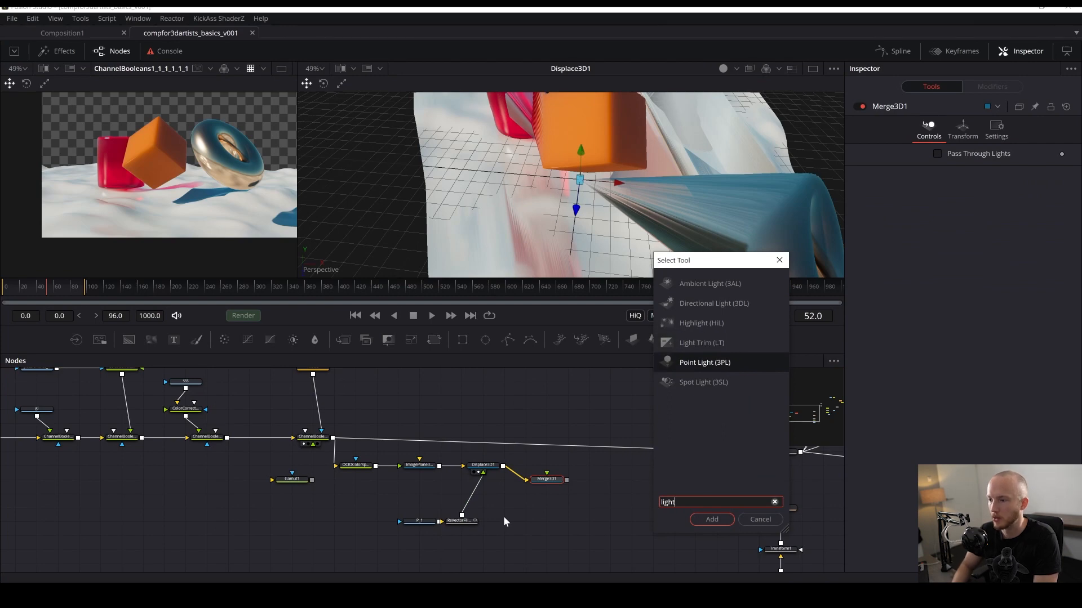
key(Return)
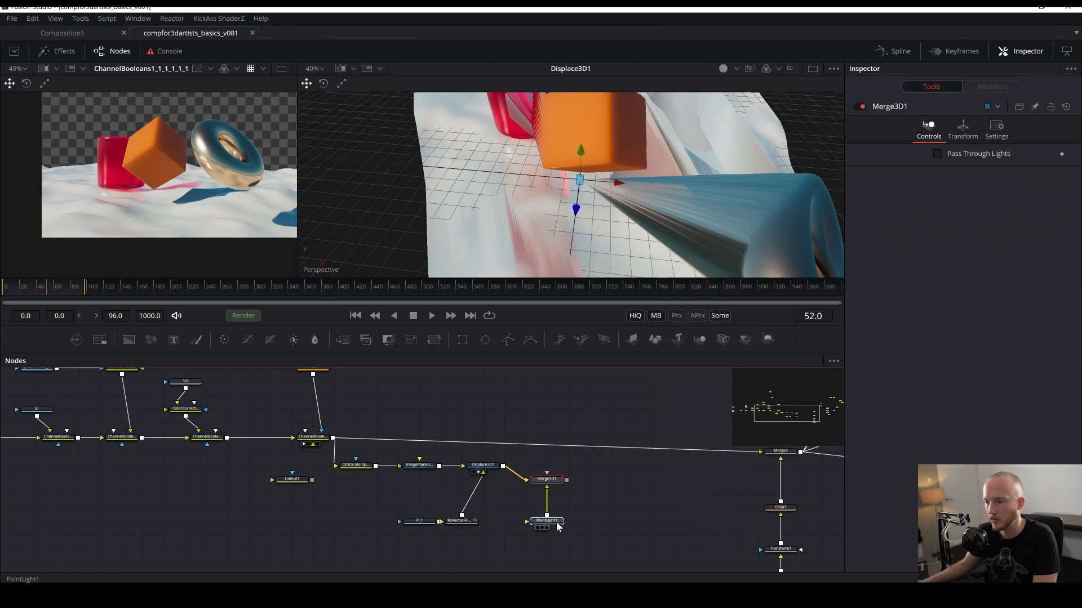
click(526, 521)
drag(590, 195, 590, 194)
scroll(592, 193, down, 5)
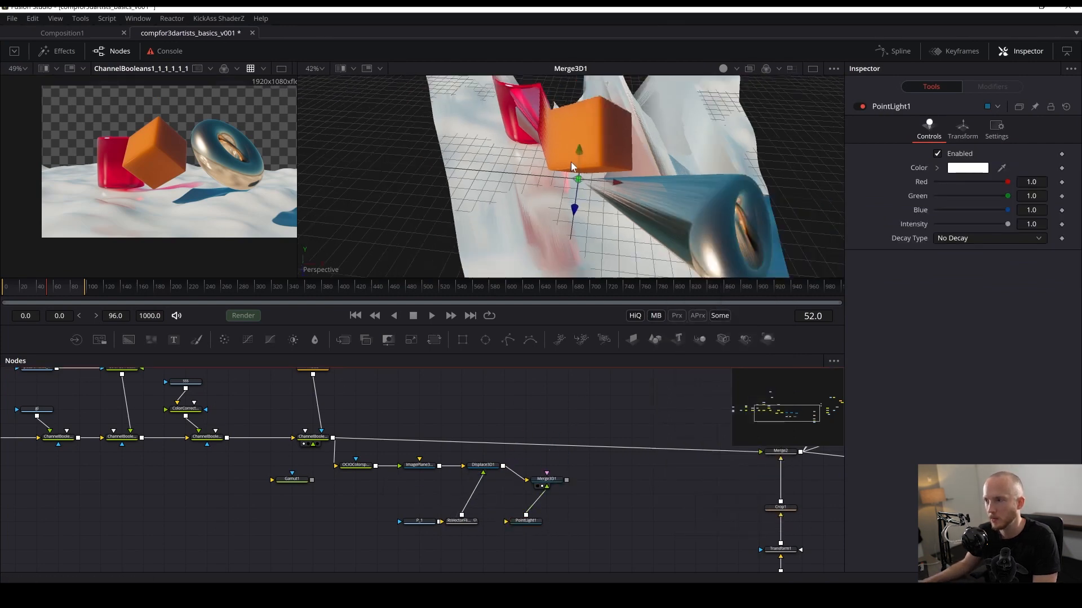
key(ctrl+s)
- Turn on lighting display in the 3D viewer's options
right_click(657, 154)
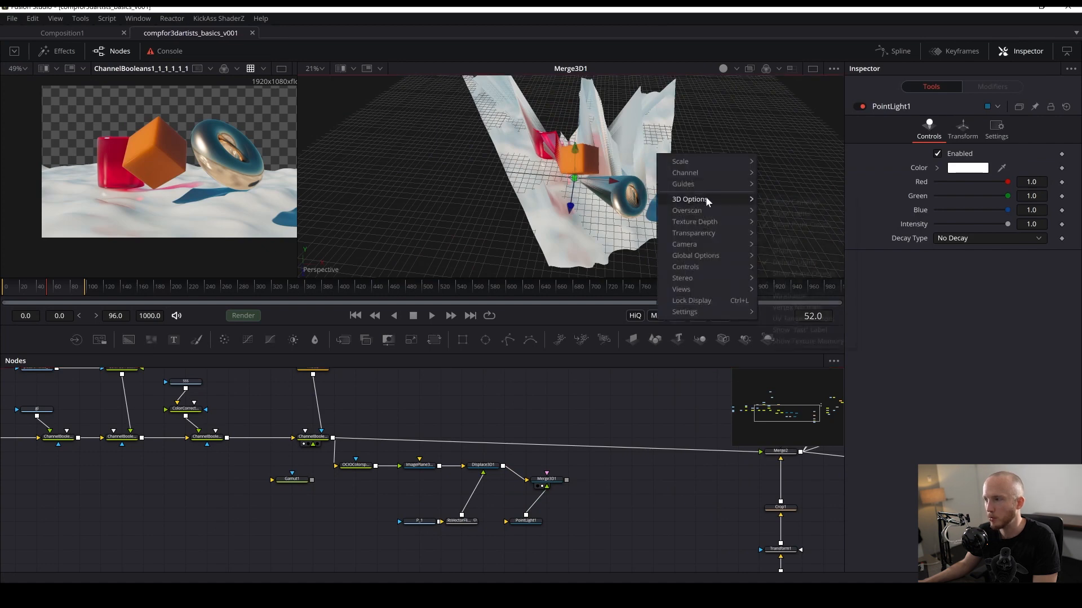
mouse_move(699, 199)
click(772, 241)
right_click(630, 167)
mouse_move(664, 213)
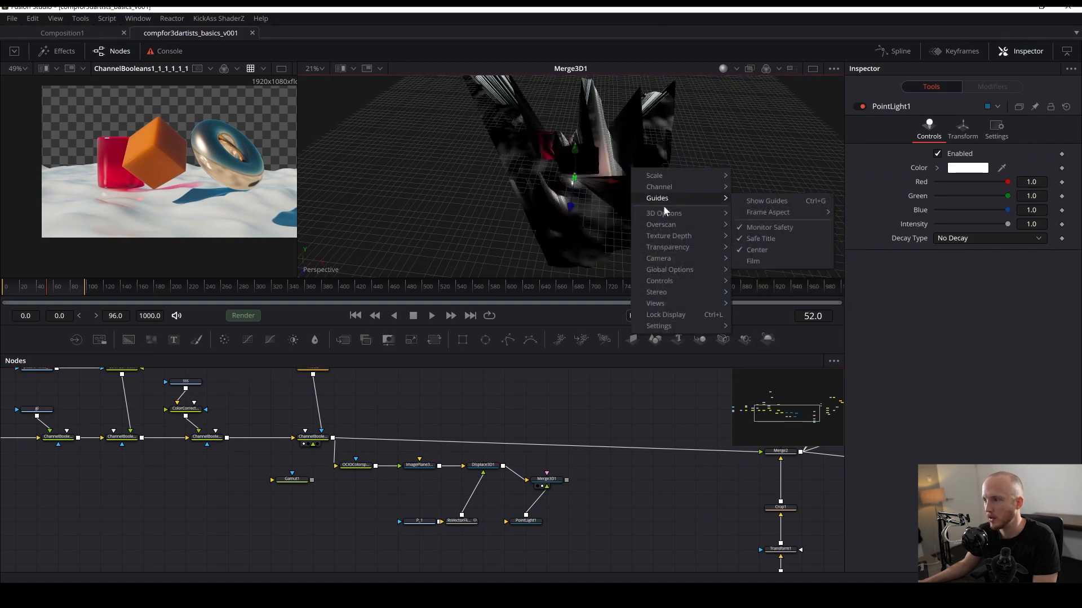
click(777, 263)
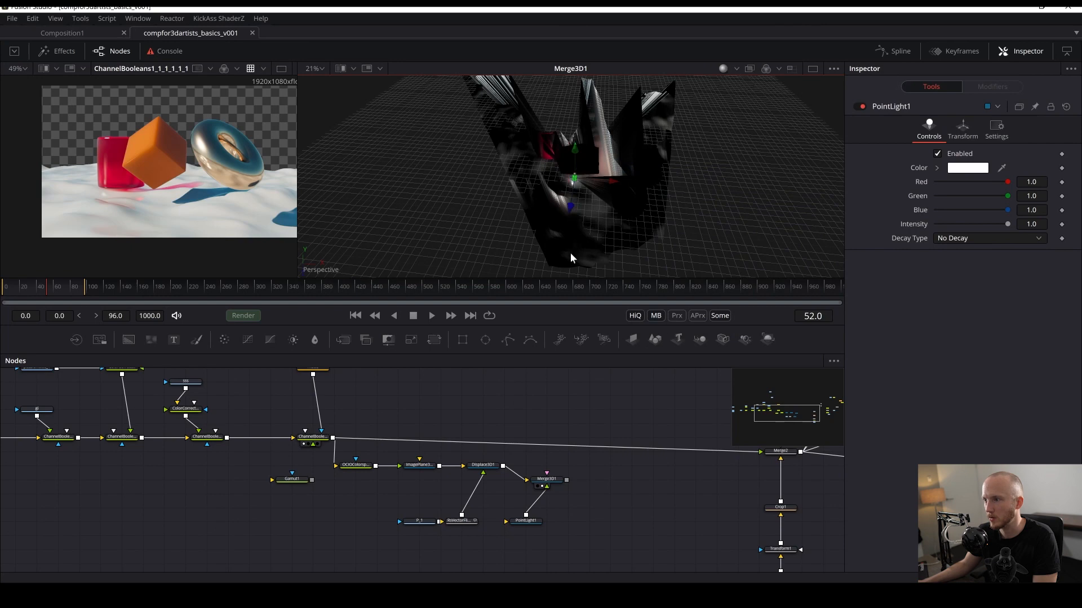
- Move the point light in the scene and set its intensity to 4, undoing a stray move
click(524, 525)
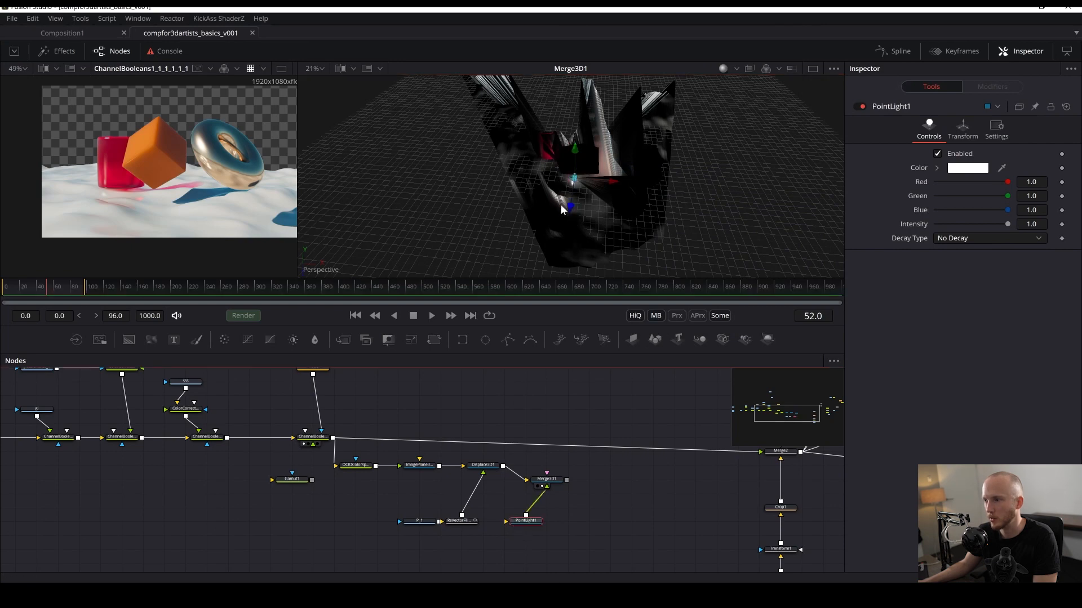
drag(561, 209, 711, 146)
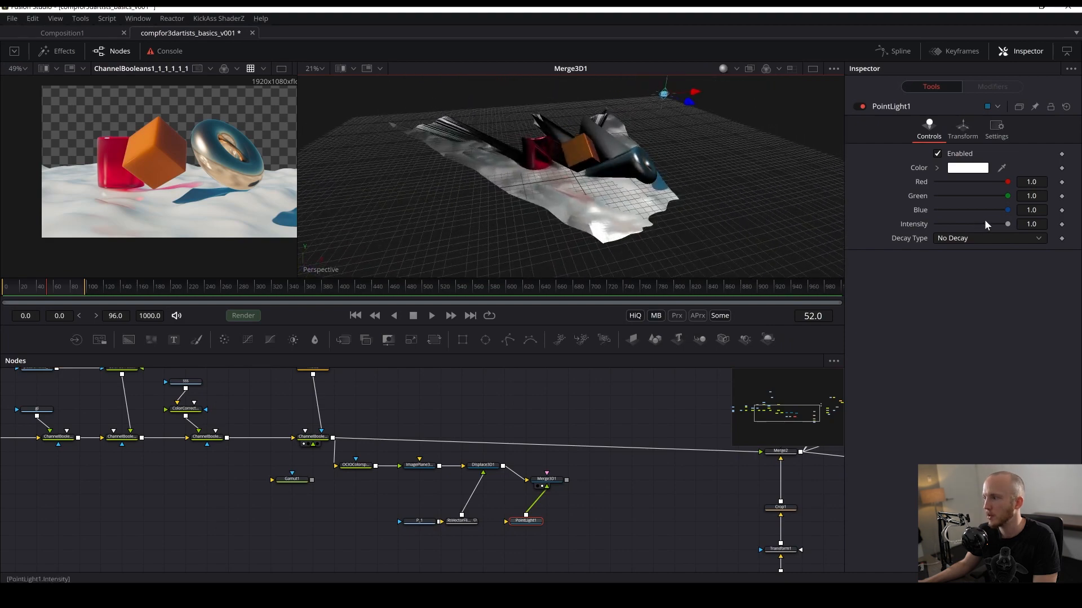
drag(1025, 224, 1051, 226)
text(4)
key(Return)
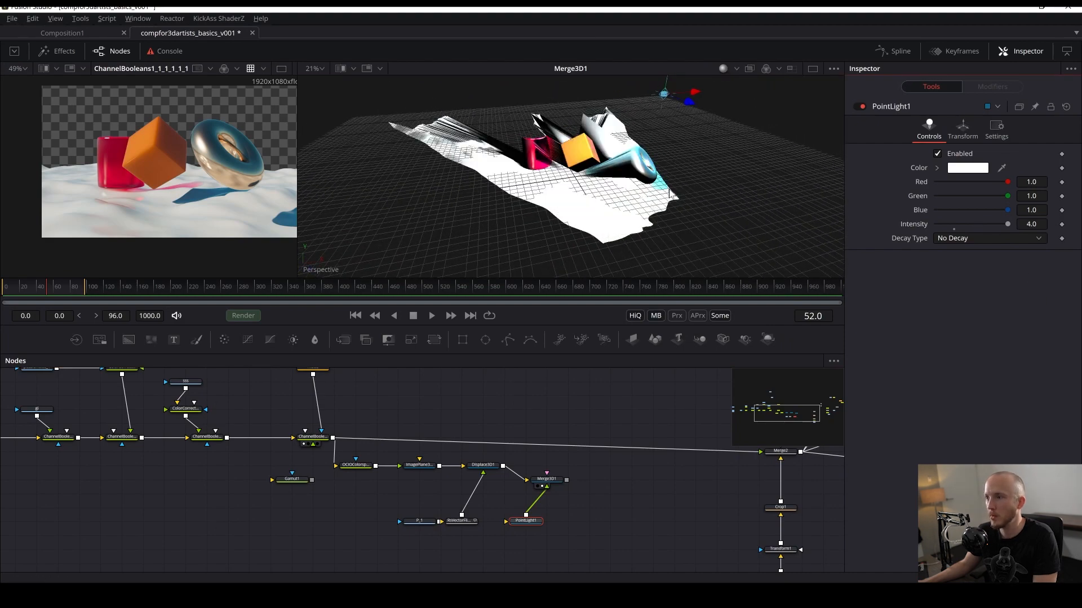
drag(688, 104, 771, 146)
key(ctrl+z)
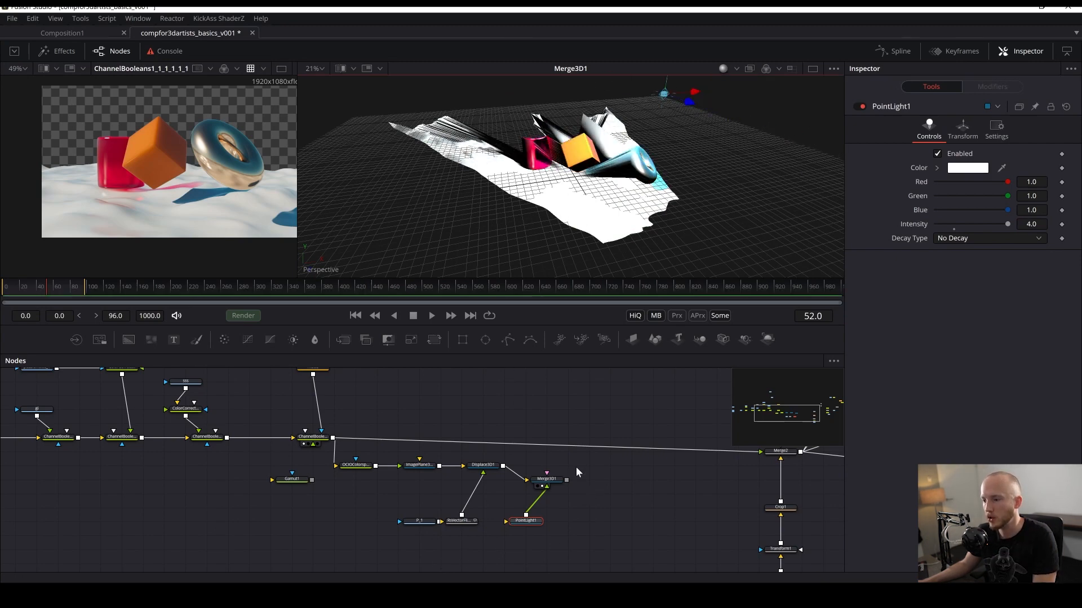
- Delete the Merge 3D and Point Light nodes and save the comp
drag(577, 461, 518, 556)
key(Delete)
key(ctrl+s)
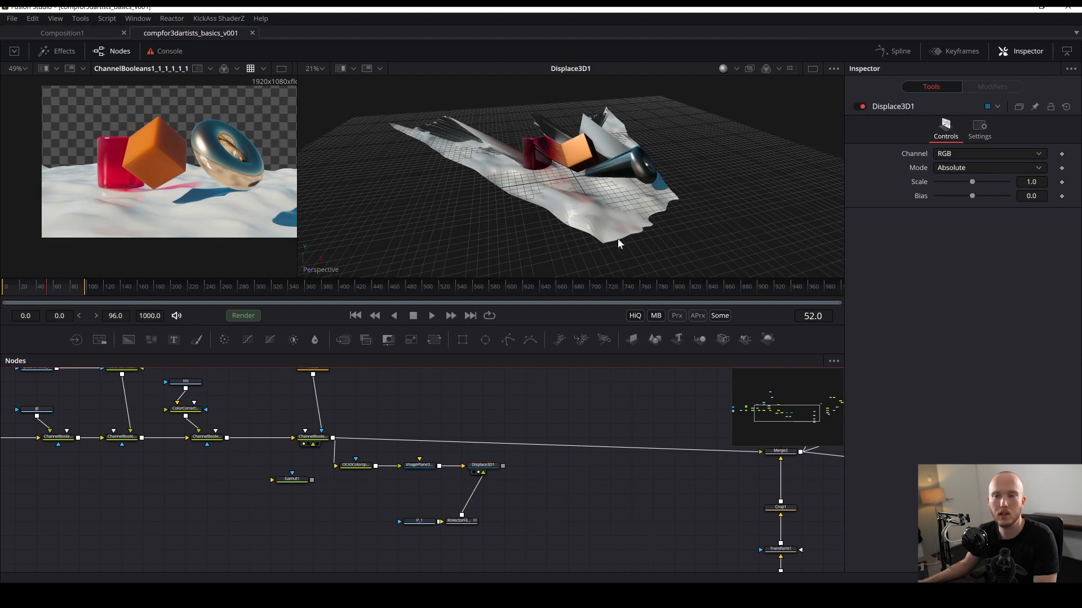
- Orbit and zoom around the displaced plane to inspect it in 3D
scroll(594, 144, up, 4)
drag(667, 173, 589, 161)
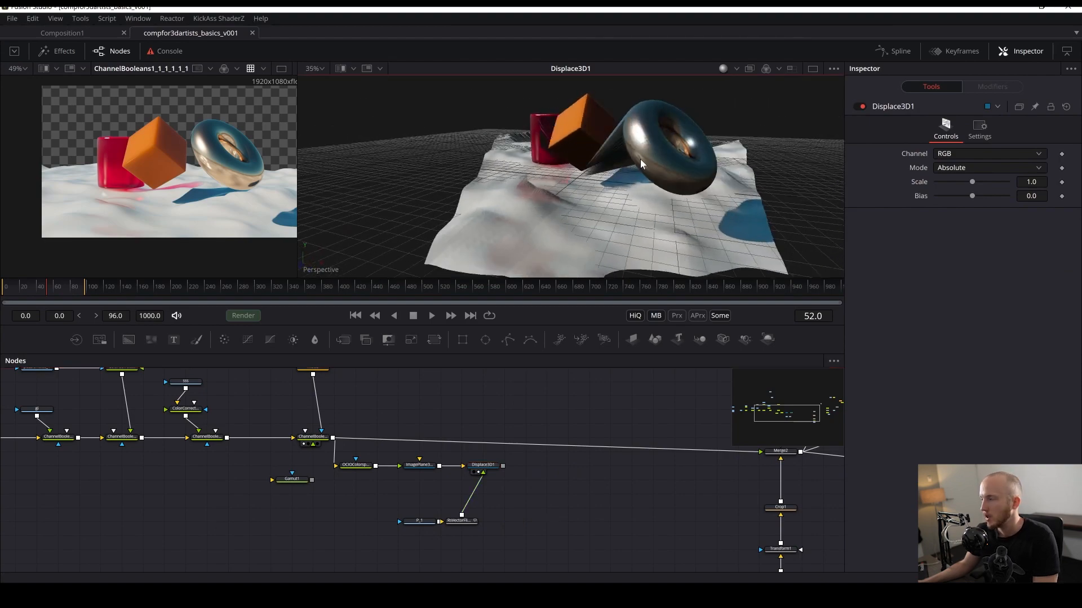
drag(673, 161, 639, 83)
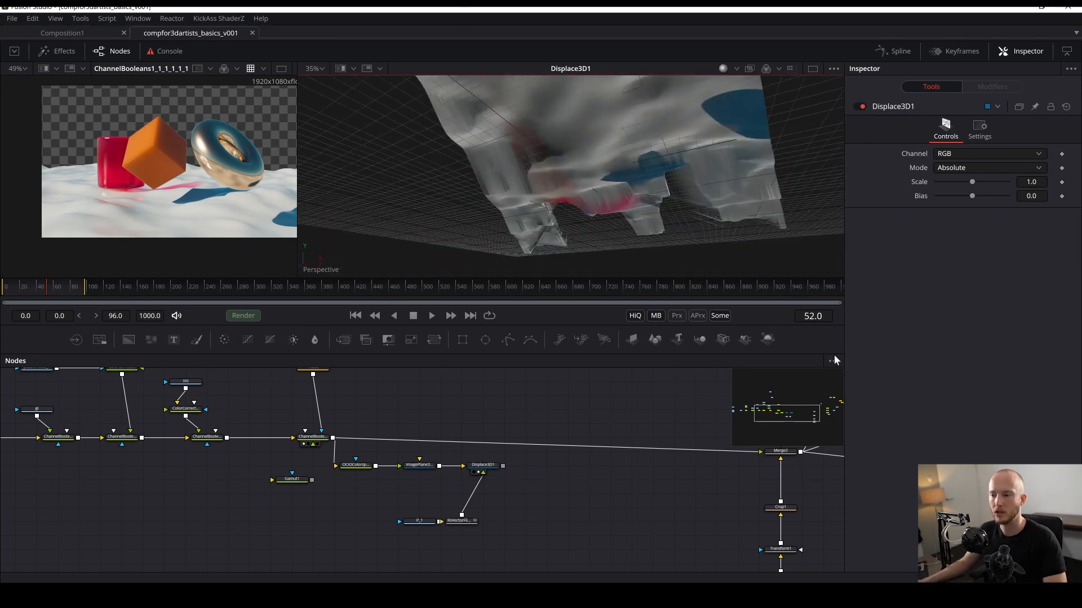
- Add a Renderer 3D node after the Displace 3D node, view it in the second viewer, and reposition it
key(shift+space)
text(rende)
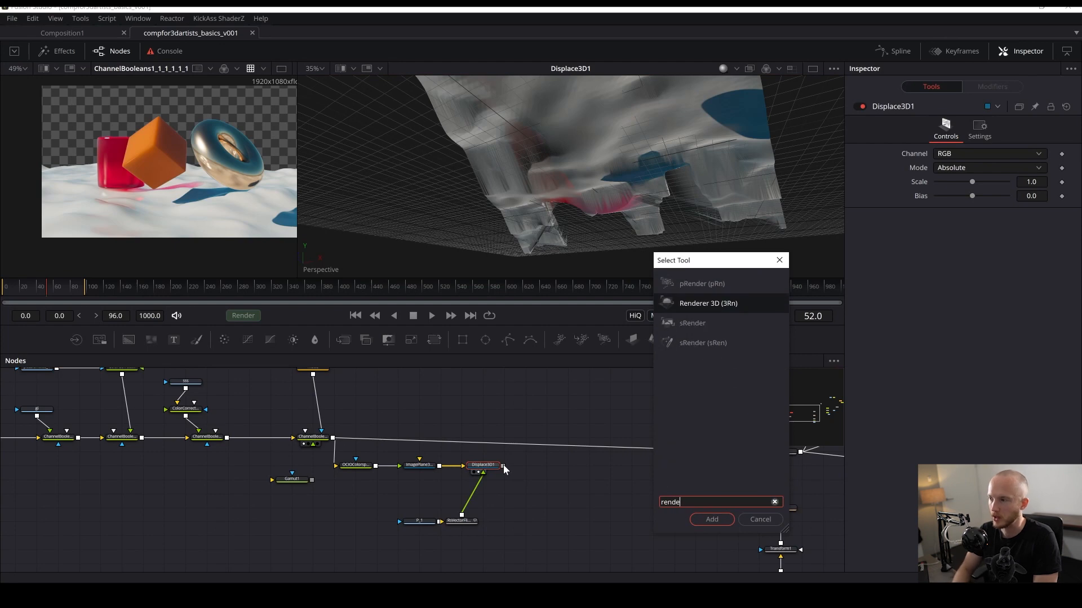
key(Return)
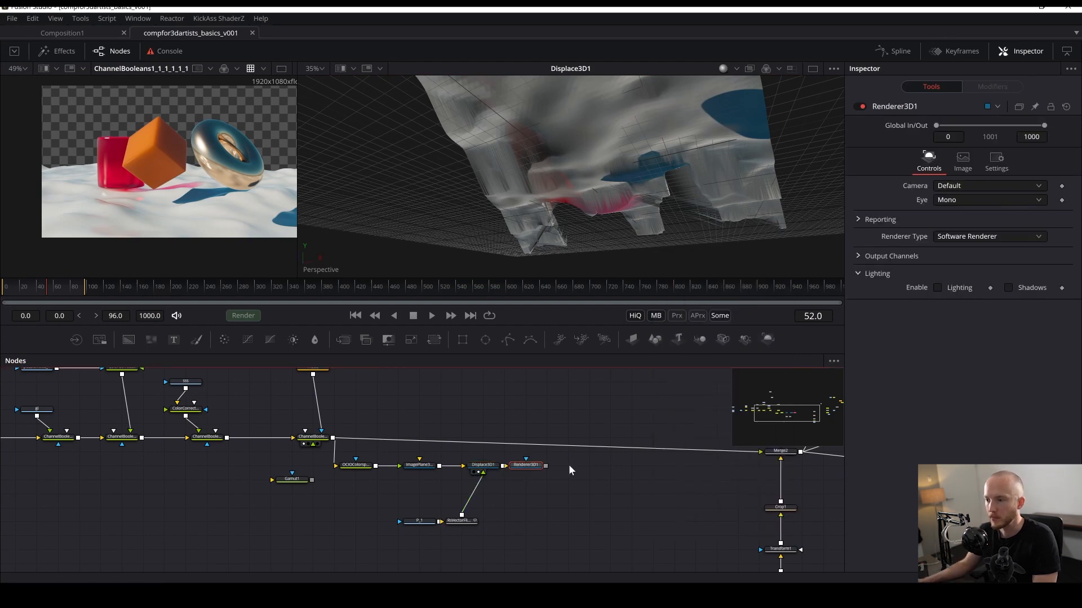
key(2)
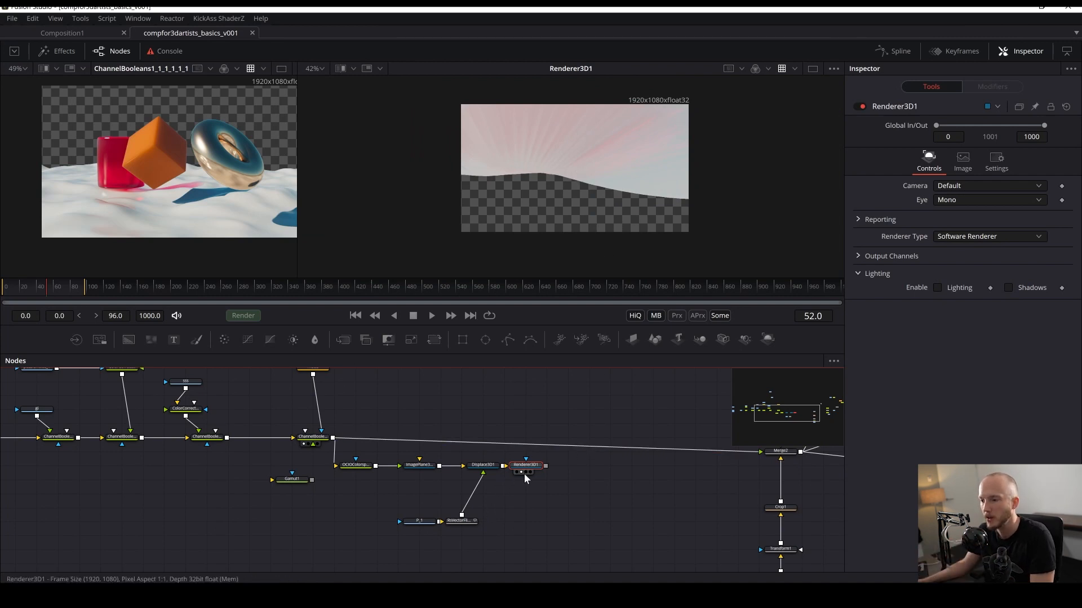
drag(523, 468, 544, 469)
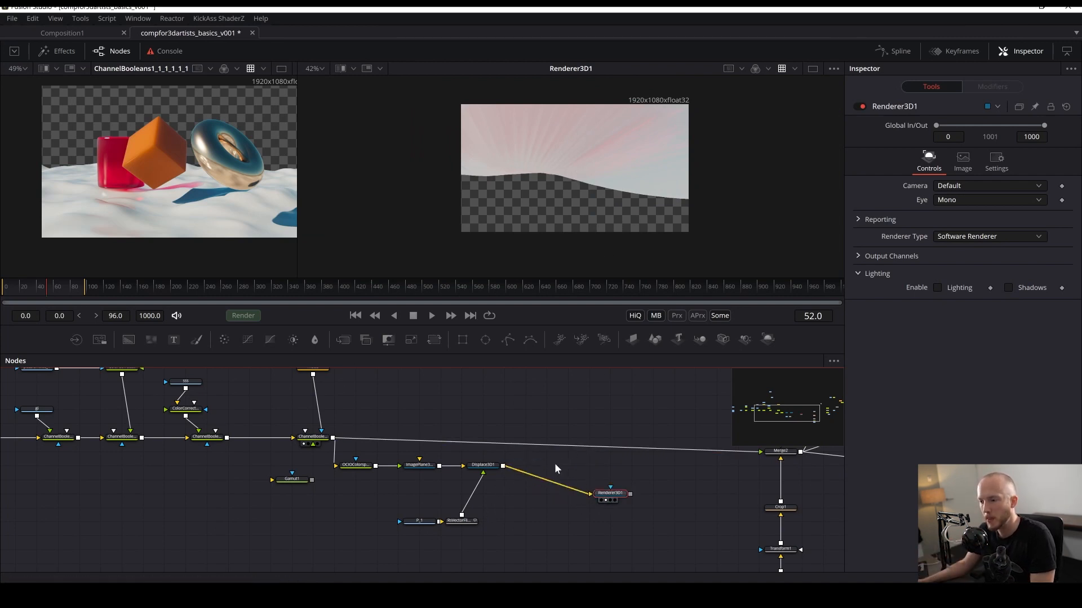
- Add an RS Camera Extractor node, save, and move it below the displace branch
key(shift+space)
text(rs)
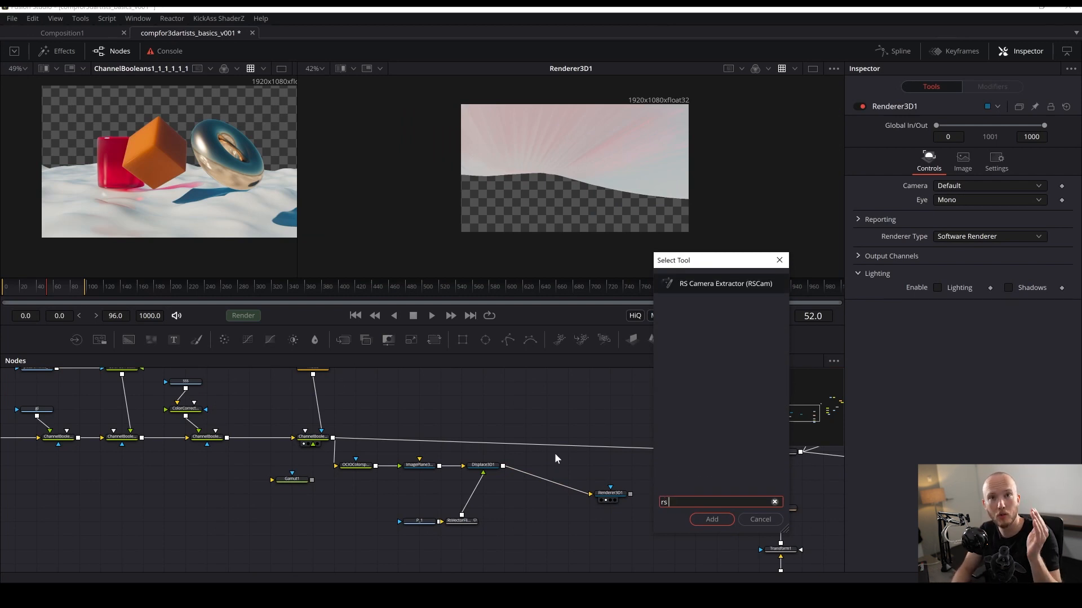
key(Return)
key(ctrl+s)
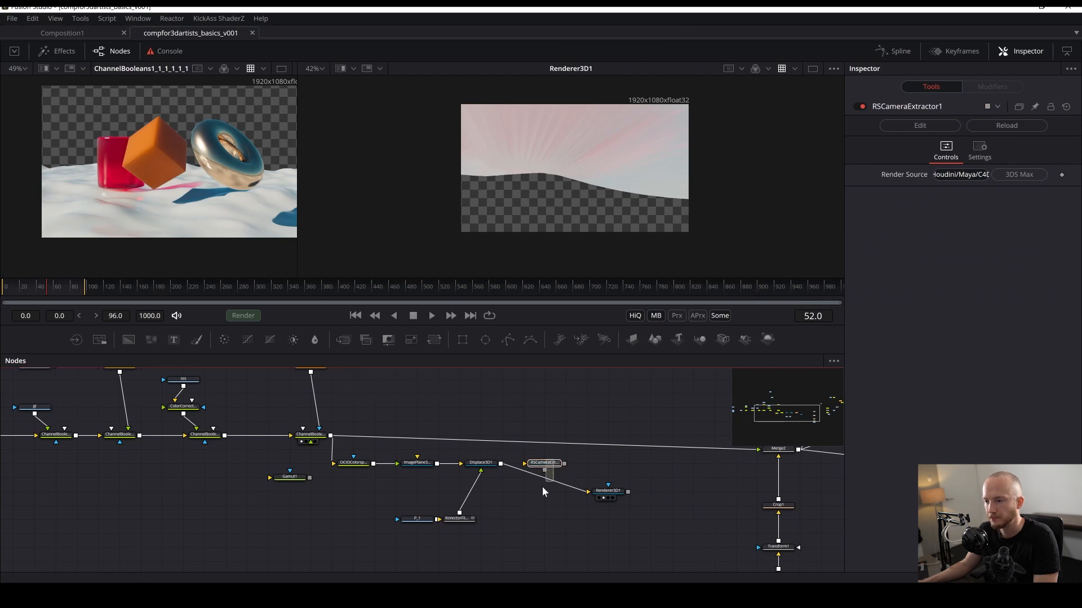
click(528, 501)
drag(531, 464, 485, 546)
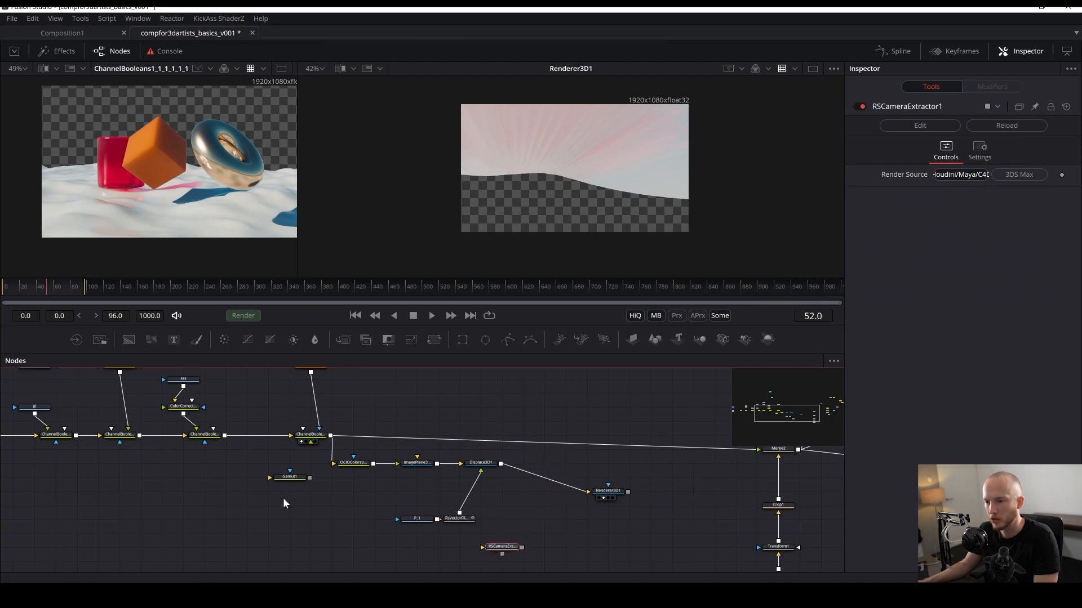
- Bring in a Testframe.exr Loader and connect it into the RS Camera Extractor
drag(283, 498, 475, 515)
drag(416, 480, 435, 315)
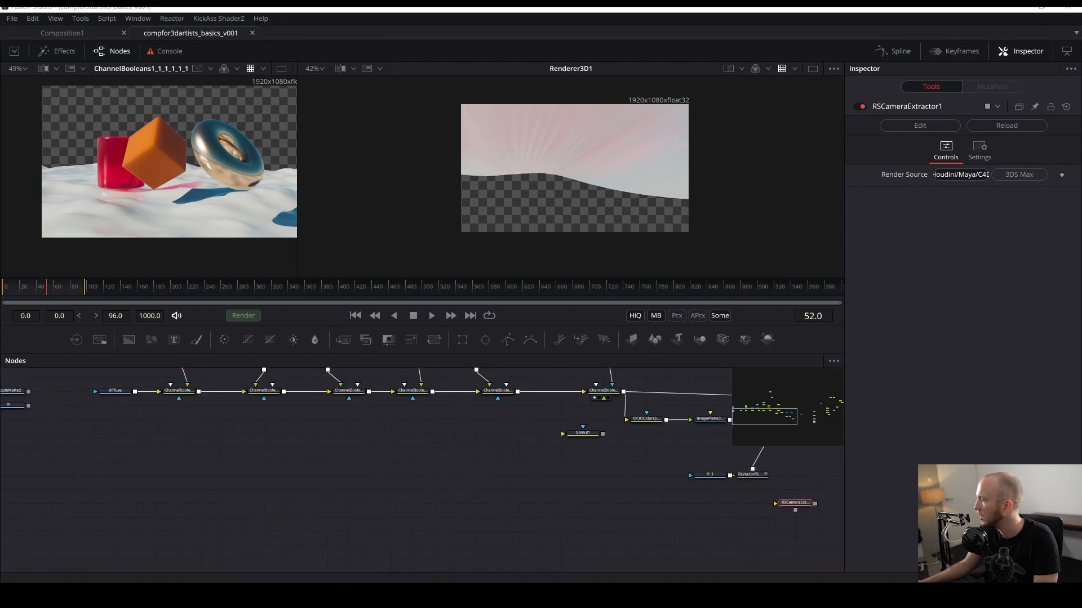
drag(870, 410, 630, 527)
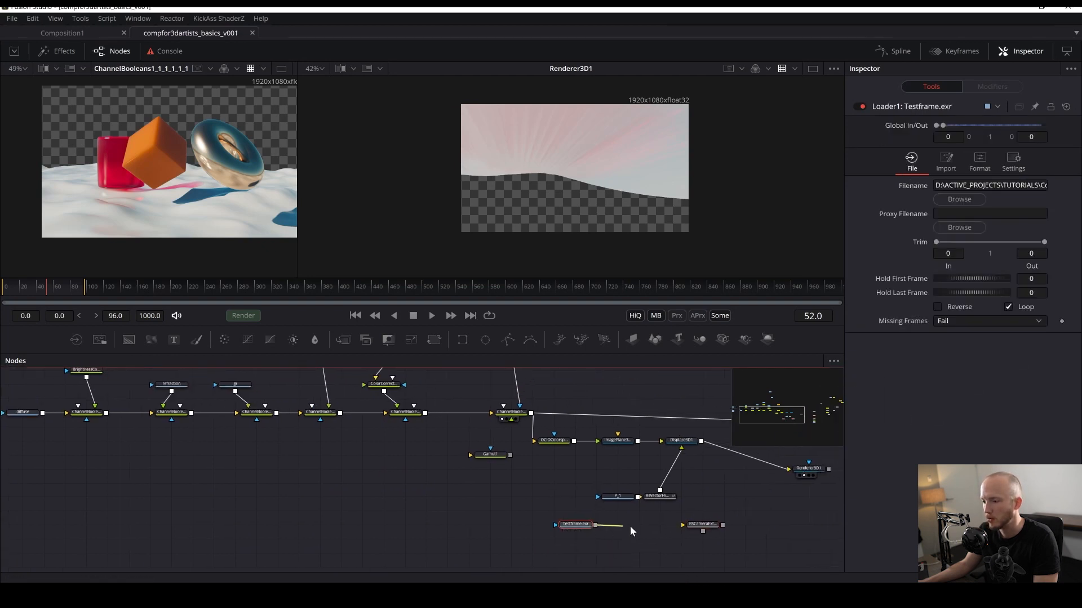
drag(709, 529, 708, 528)
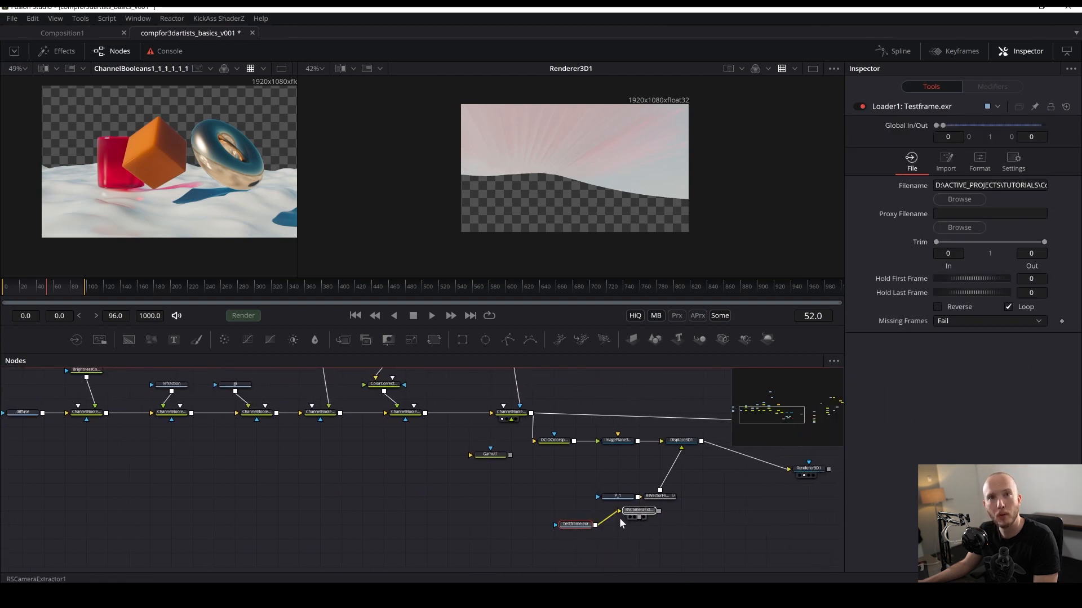
drag(638, 510, 617, 524)
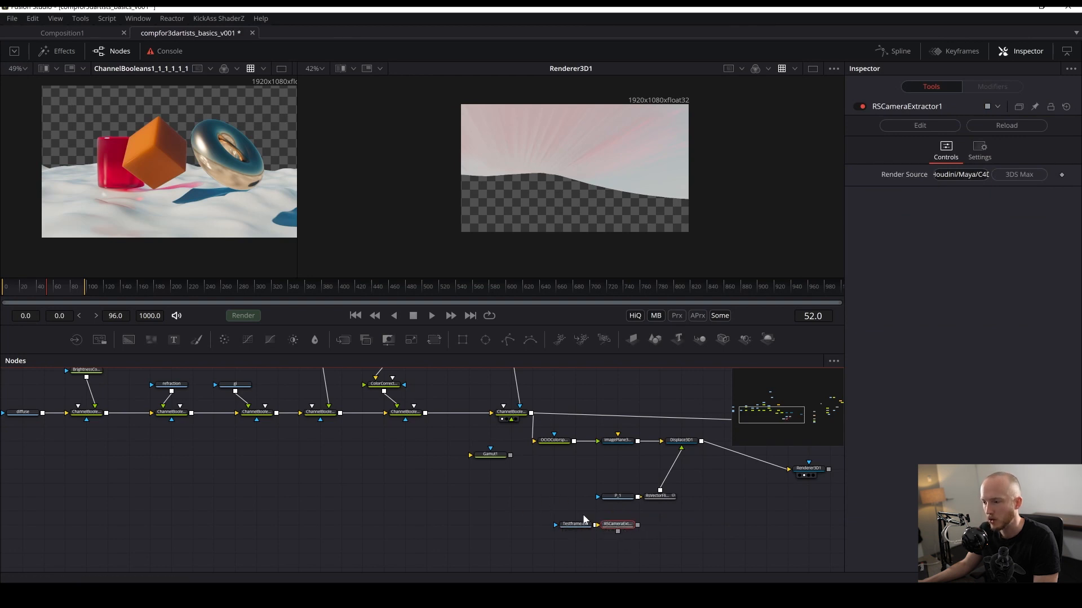
drag(555, 514, 623, 524)
drag(554, 518, 619, 527)
click(638, 533)
drag(622, 527, 547, 525)
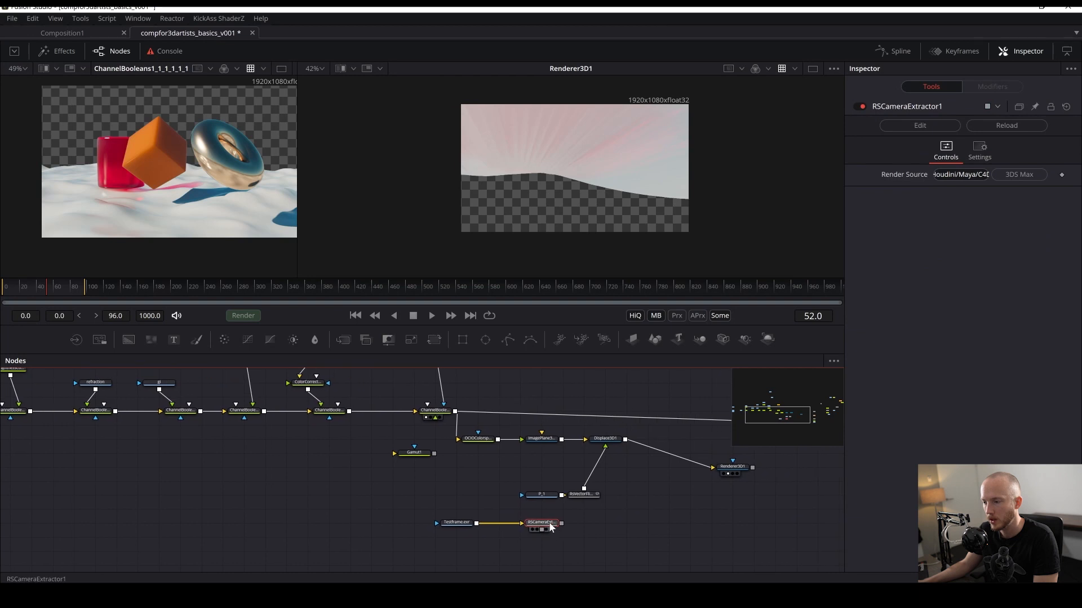
- Add a Camera 3D fed by the RS Camera Extractor, switch it to version 6, and view it
key(shift+space)
text(cam)
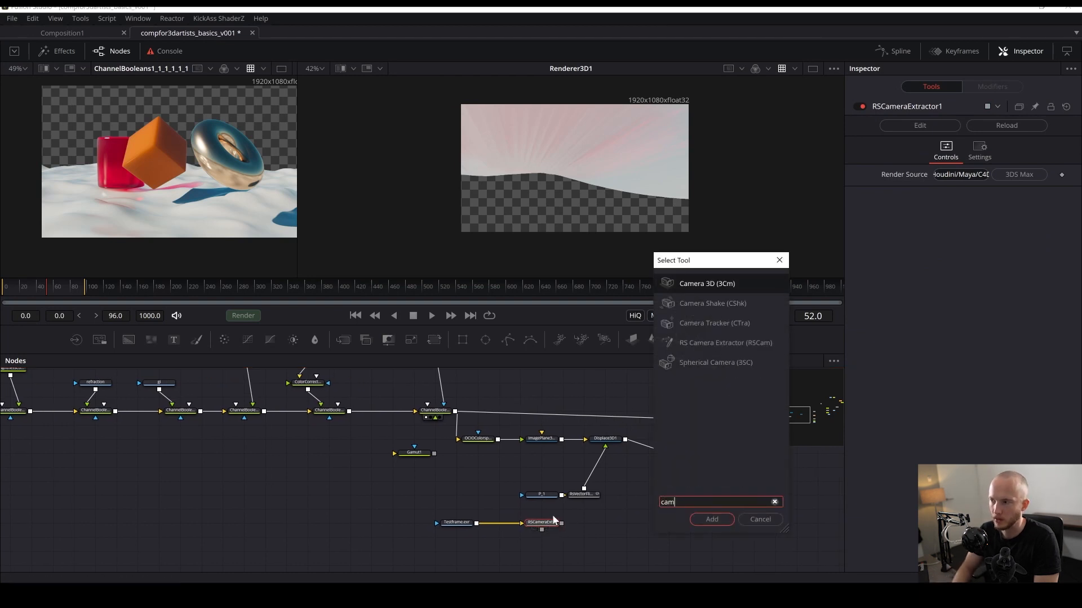
key(Return)
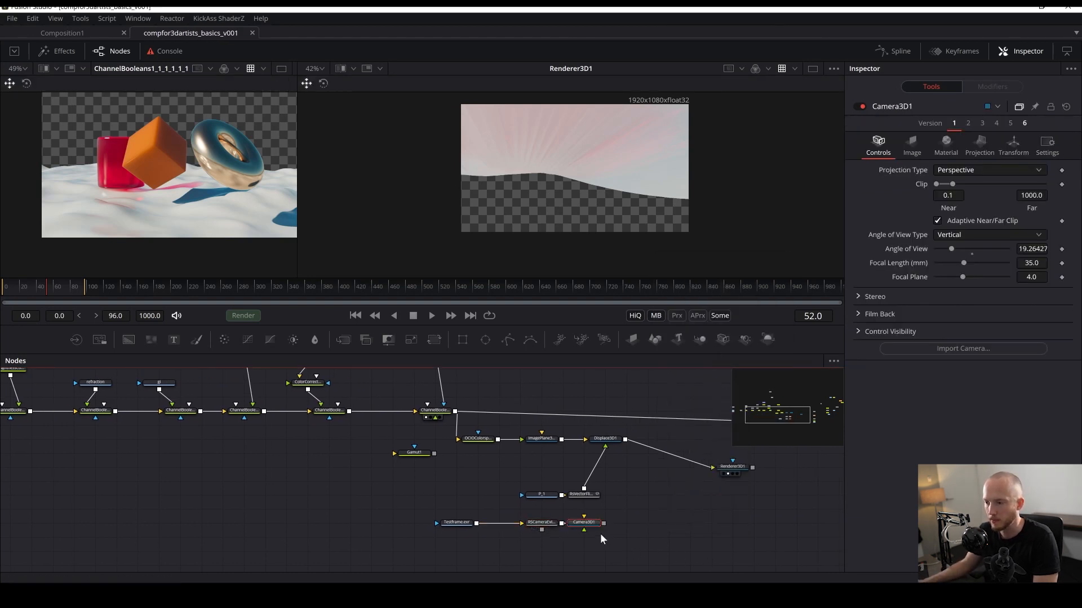
drag(589, 525, 610, 527)
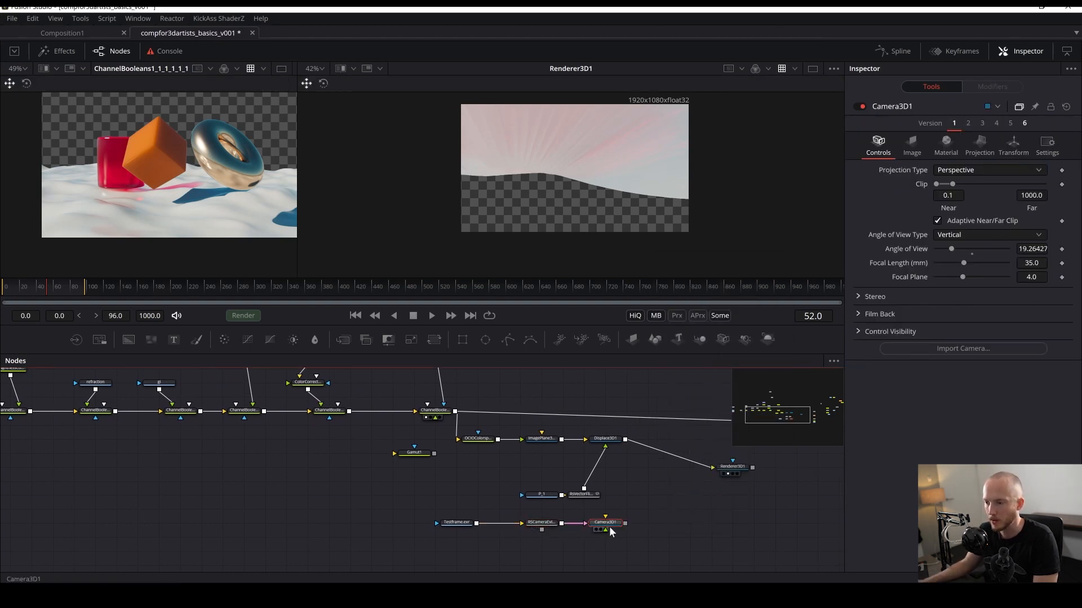
click(1024, 123)
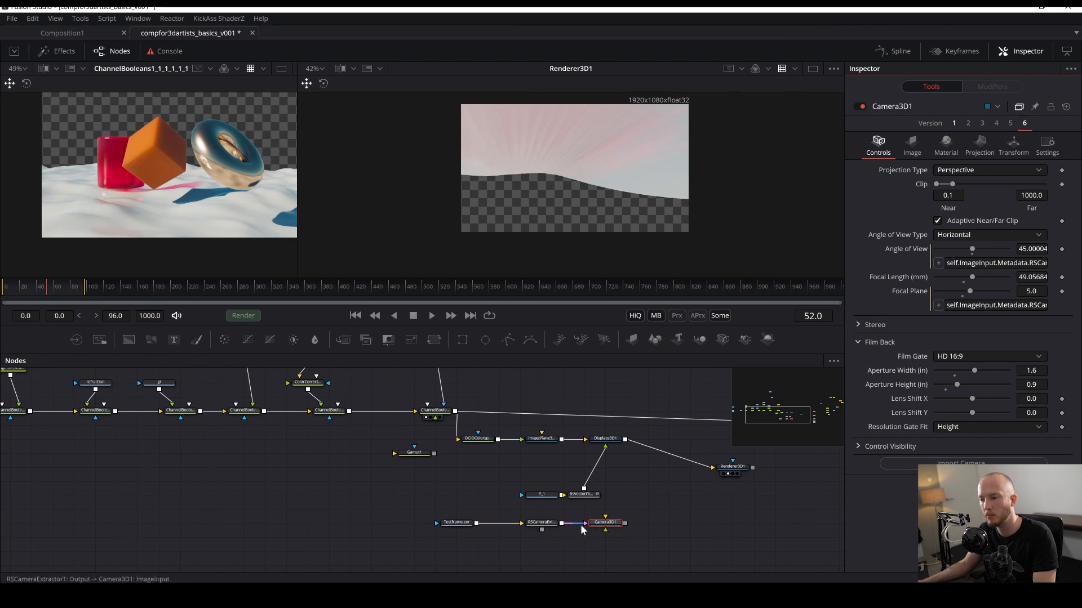
drag(603, 530, 579, 171)
drag(647, 522, 566, 556)
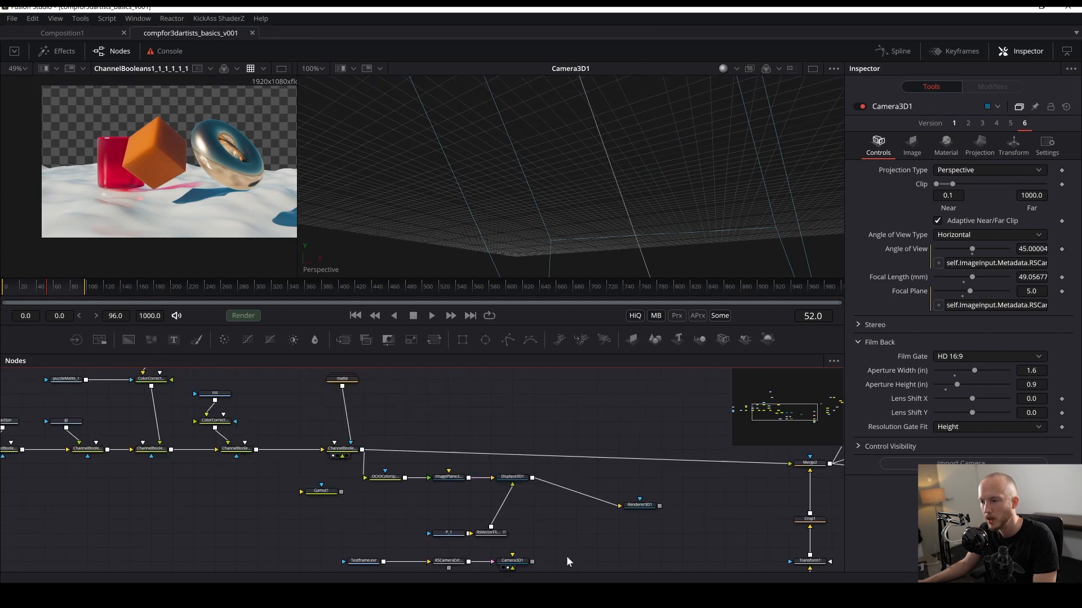
- Insert a Merge 3D between Displace 3D and Renderer 3D and connect the Camera 3D into it
click(511, 478)
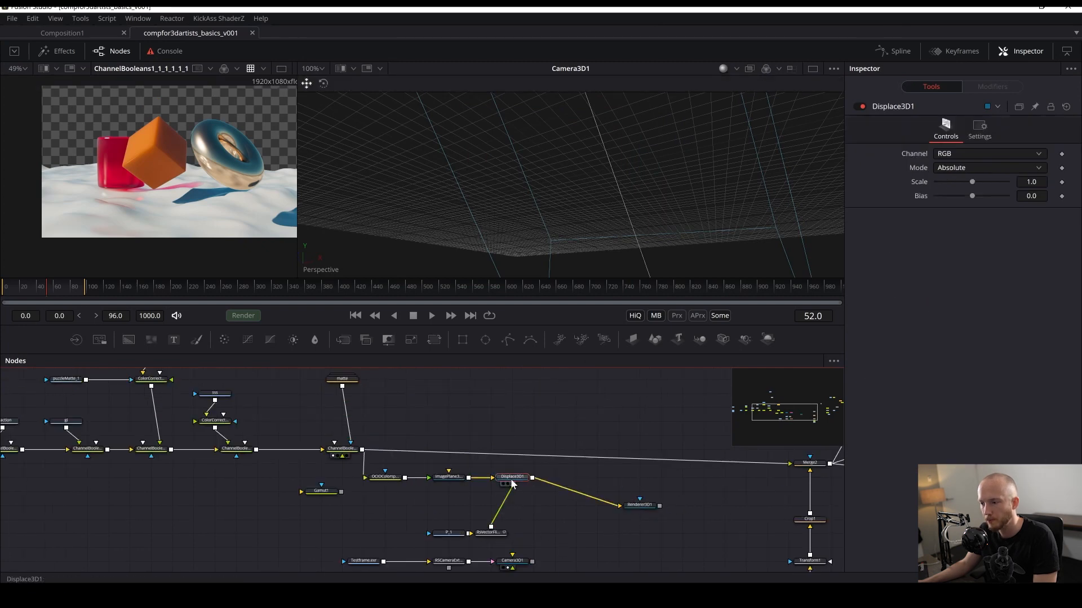
key(shift+space)
text(merg)
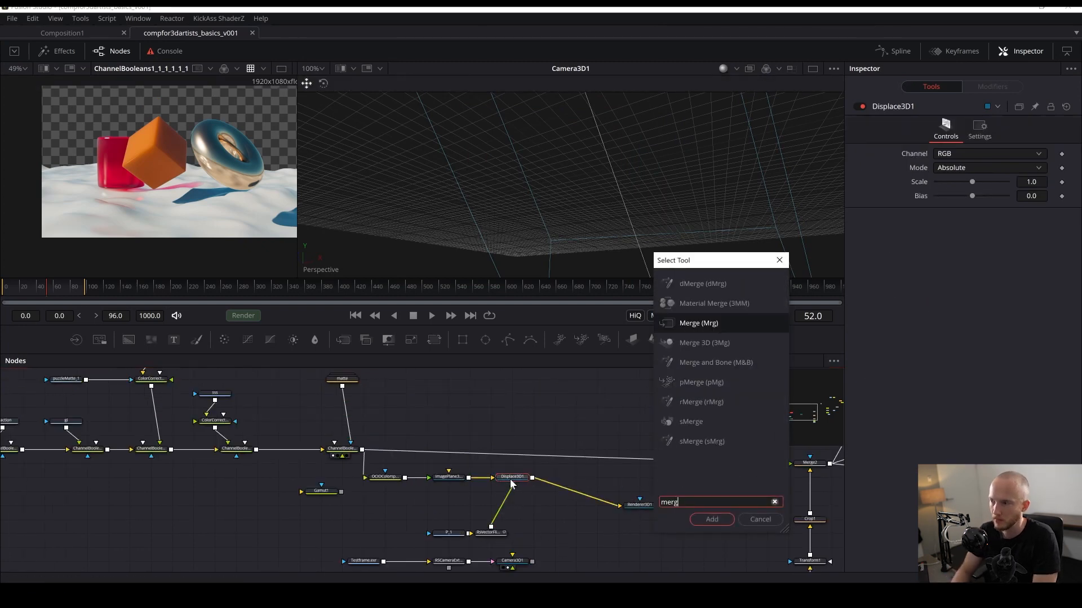
key(Down)
key(Return)
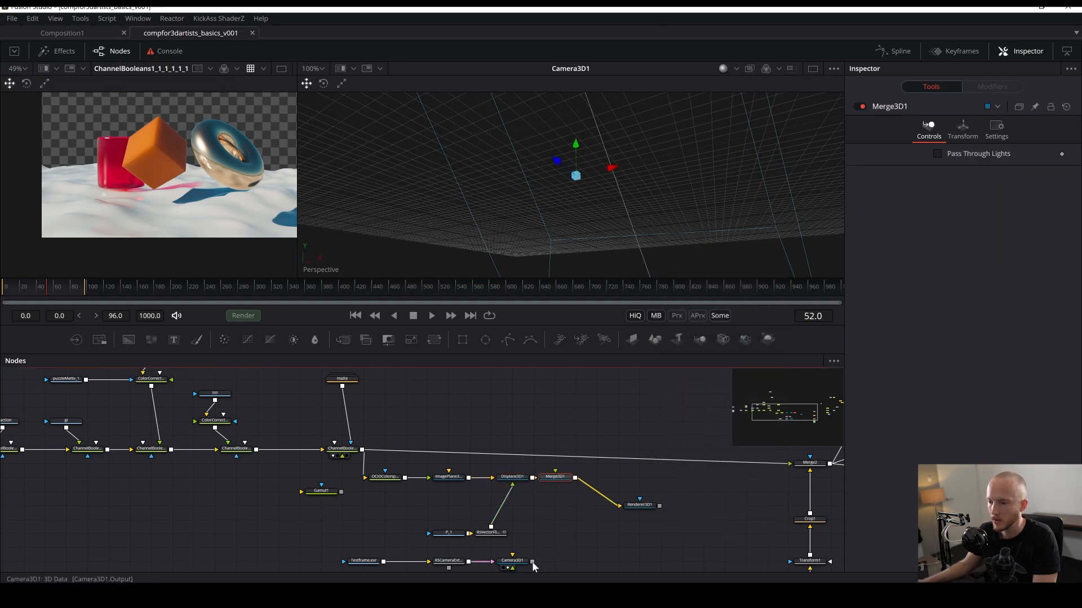
drag(532, 562, 570, 163)
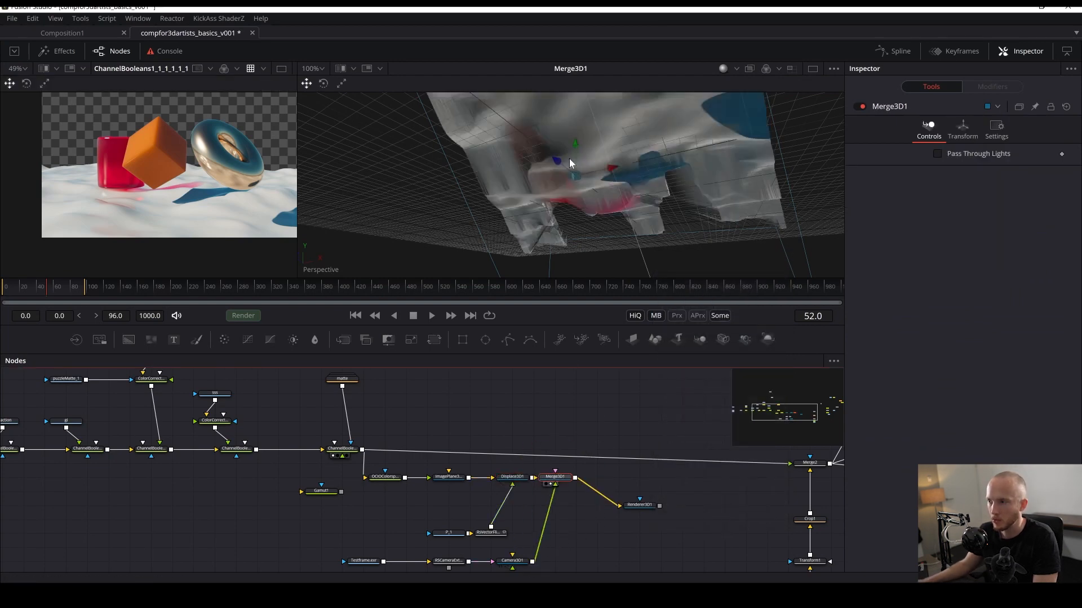
- Look through Camera3D1 in the 3D viewer, then display the Renderer 3D output fitted to the viewer
right_click(325, 269)
click(344, 276)
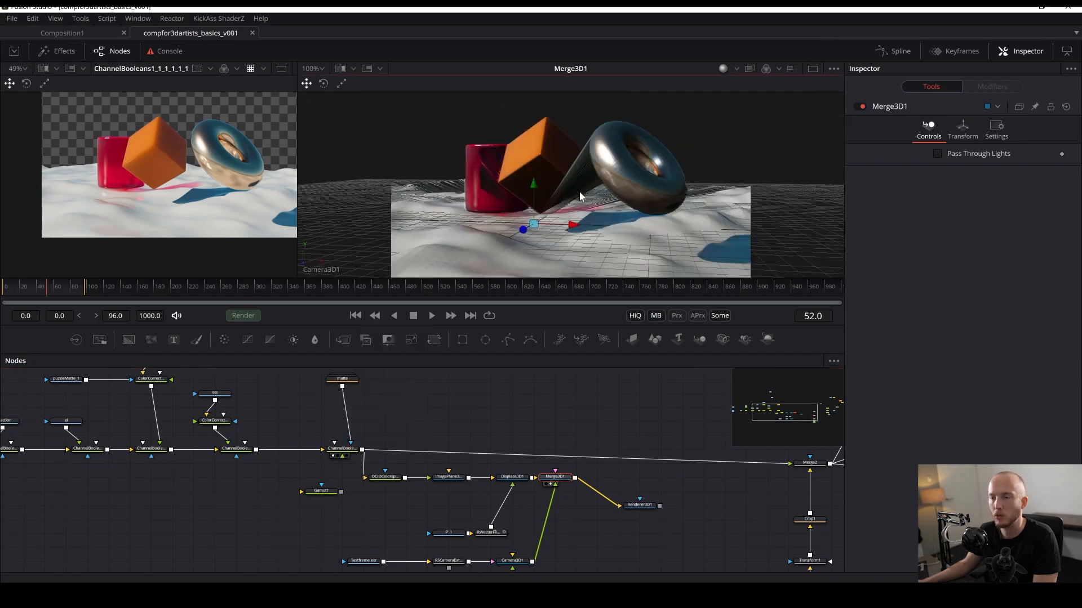
drag(639, 505, 594, 157)
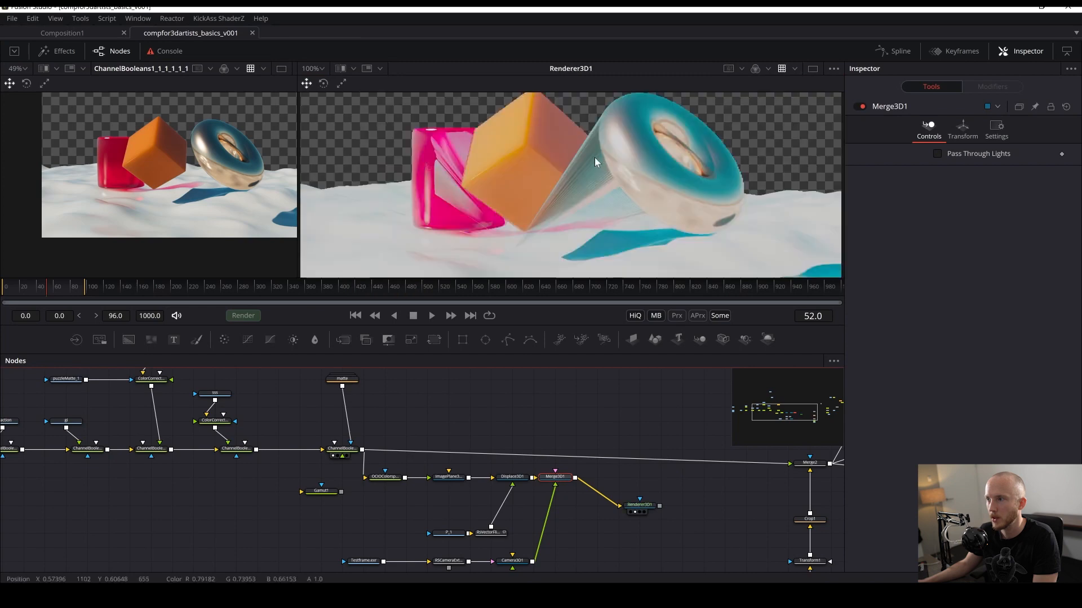
click(701, 556)
key(ctrl+f)
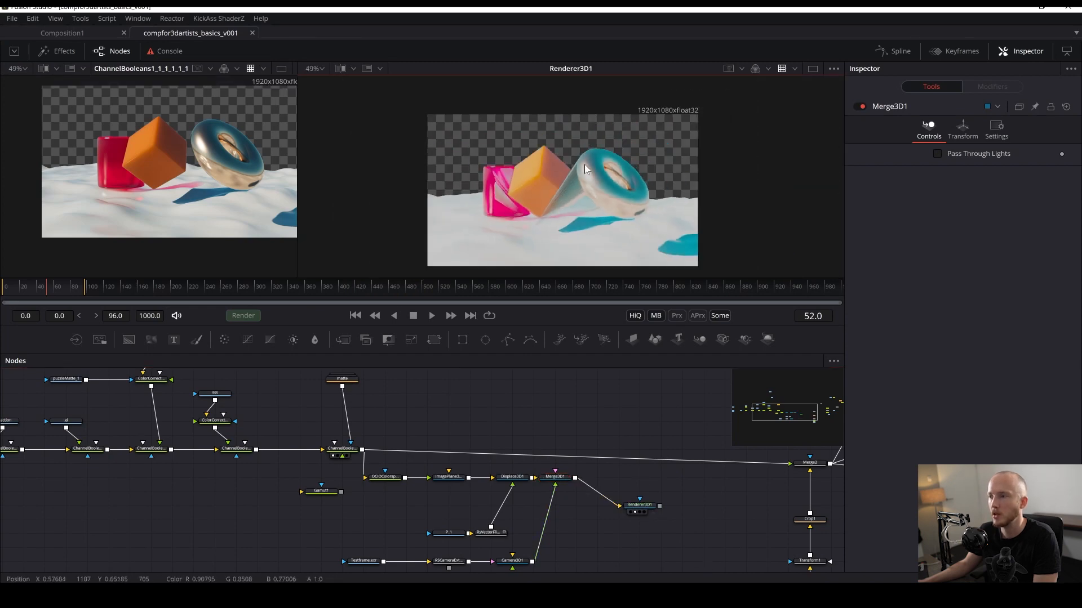
- Bypass the OCIO Colorspace node feeding the image plane and compare the rendered result
click(395, 480)
key(ctrl+p)
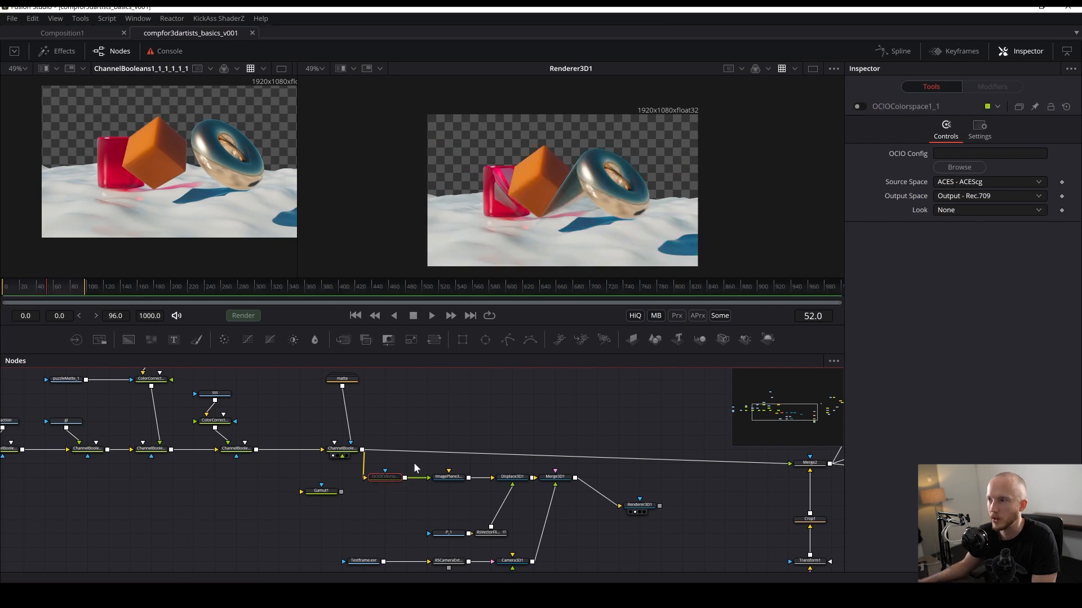
scroll(600, 120, up, 3)
drag(572, 223, 555, 126)
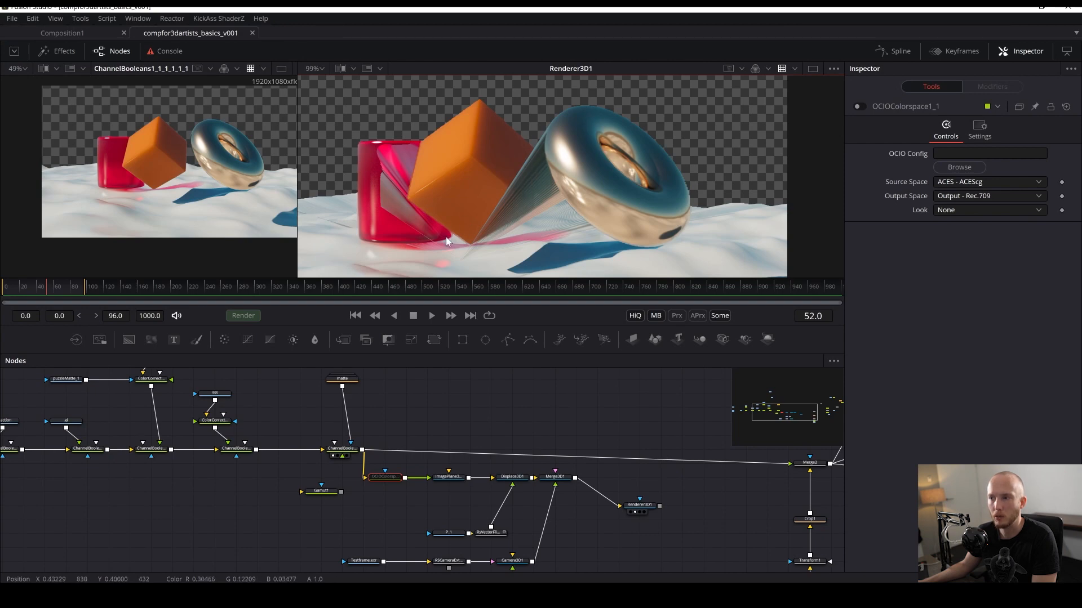
drag(447, 220, 535, 211)
drag(409, 534, 315, 524)
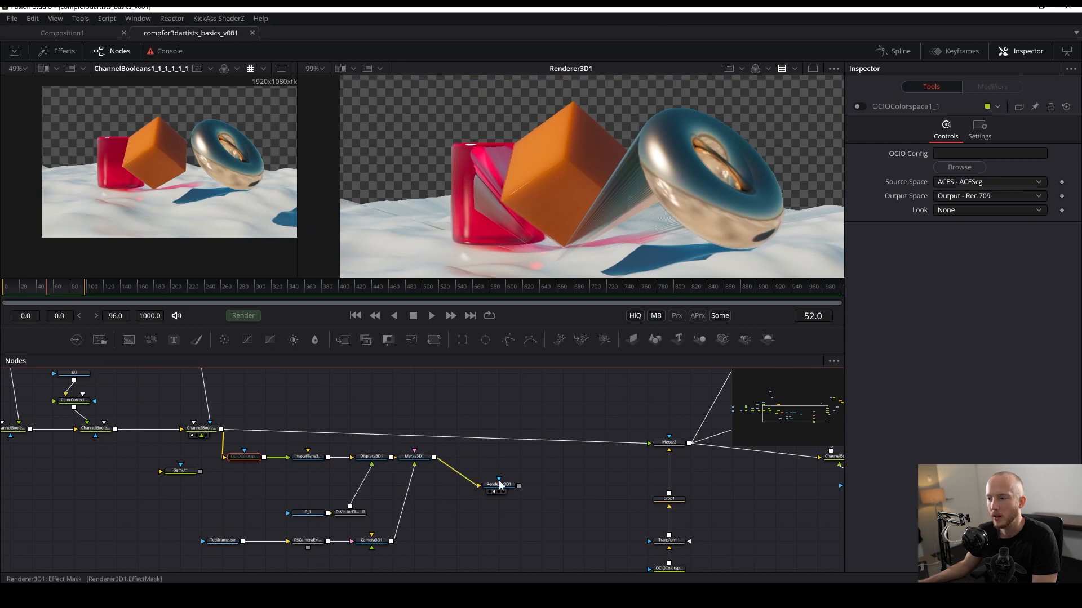
- Move the Renderer 3D node closer to the Merge 3D and save the comp
click(614, 465)
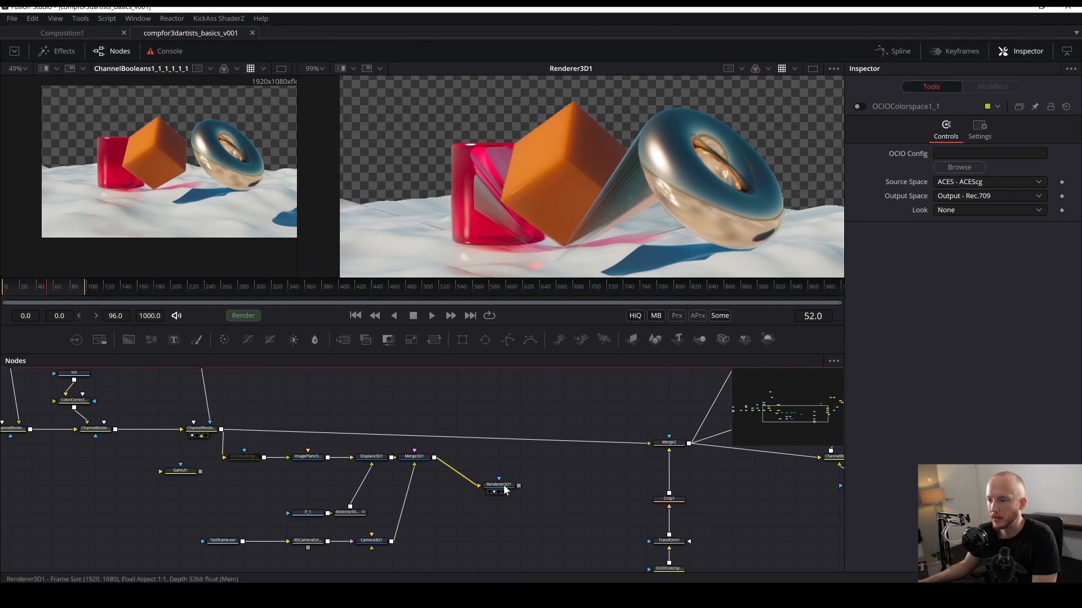
drag(498, 487, 515, 469)
key(ctrl+s)
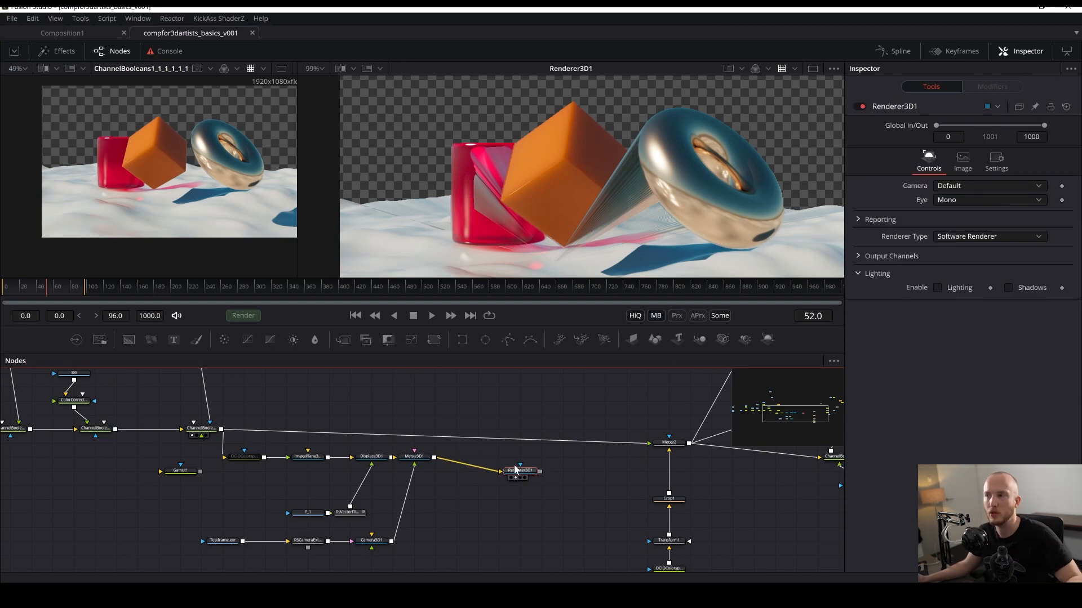
- Align the Renderer 3D node with the Merge 3D and view the Merge 3D in the second viewer
drag(635, 204, 491, 186)
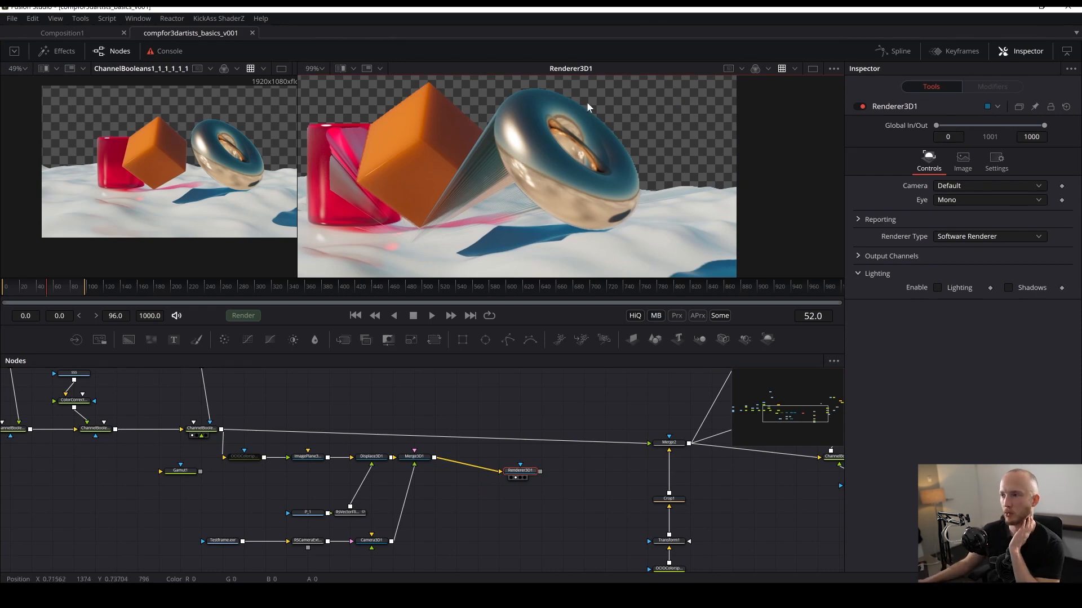
mouse_move(601, 152)
mouse_down()
mouse_move(540, 237)
mouse_move(586, 146)
mouse_up()
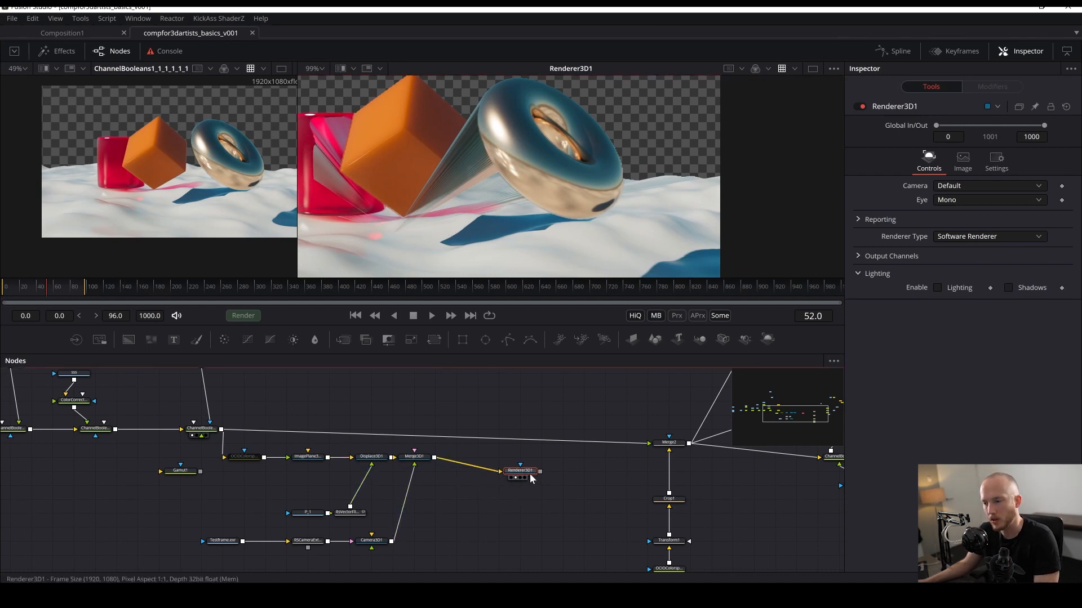
drag(529, 473, 550, 459)
key(2)
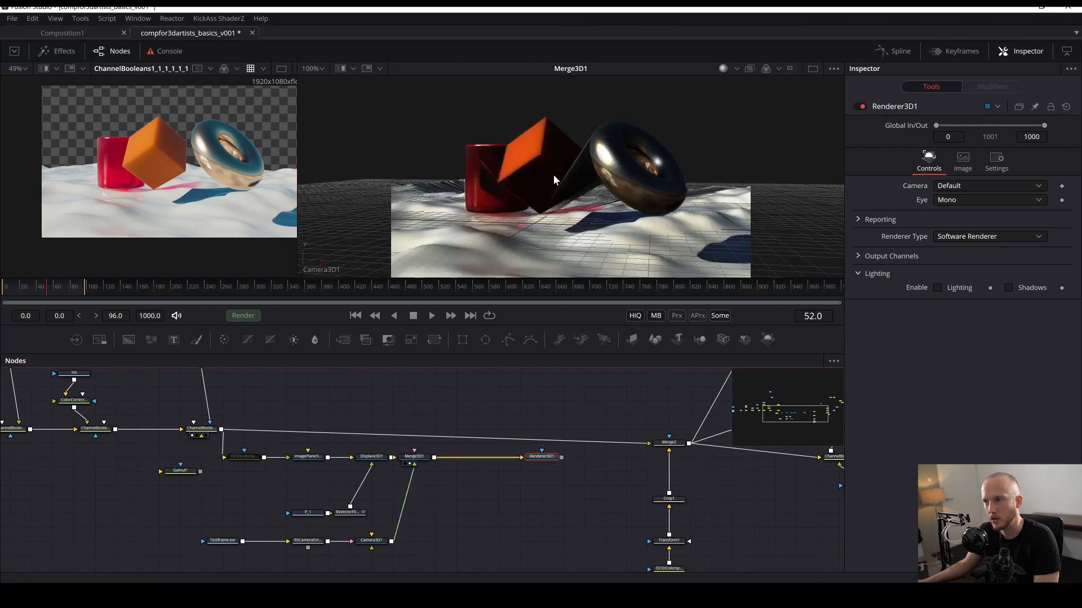
- Switch the 3D viewer to Perspective and orbit around the displaced image plane
right_click(329, 268)
click(367, 303)
scroll(546, 197, down, 5)
drag(546, 197, 631, 248)
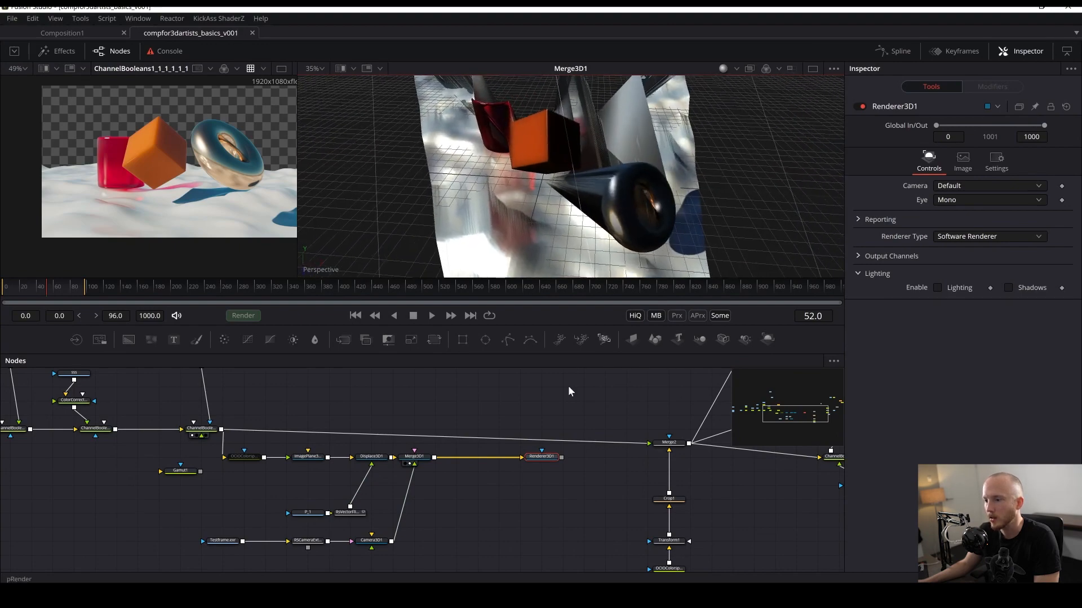
- Pan the node graph to the puzzle matte loaders and view puzzleMatte2 in the first viewer
click(455, 531)
drag(454, 532, 494, 533)
drag(284, 467, 428, 535)
drag(504, 378, 833, 371)
drag(355, 535, 553, 529)
drag(401, 435, 200, 433)
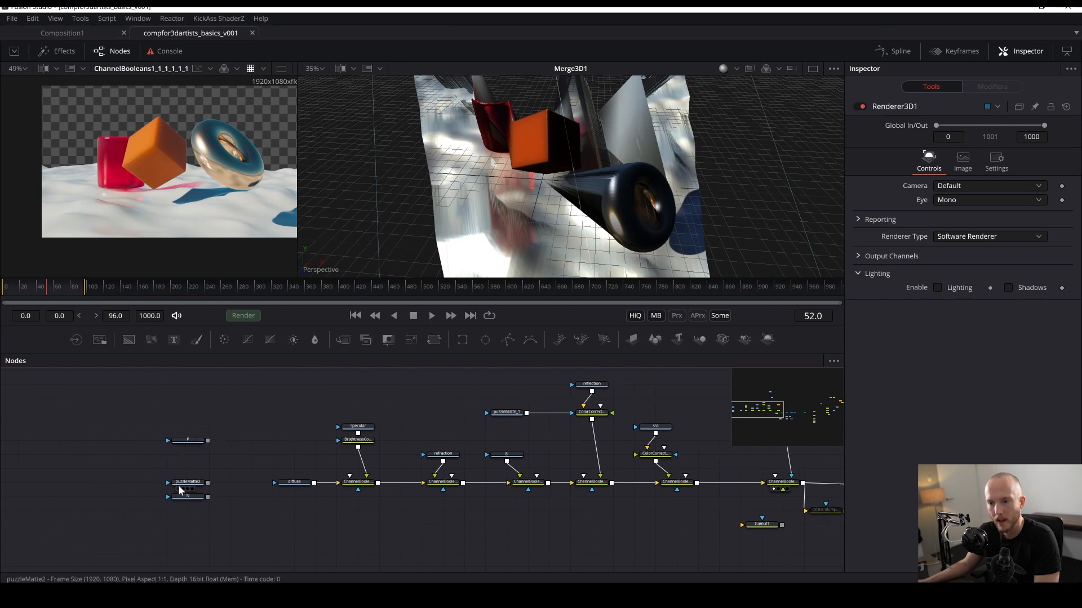
key(1)
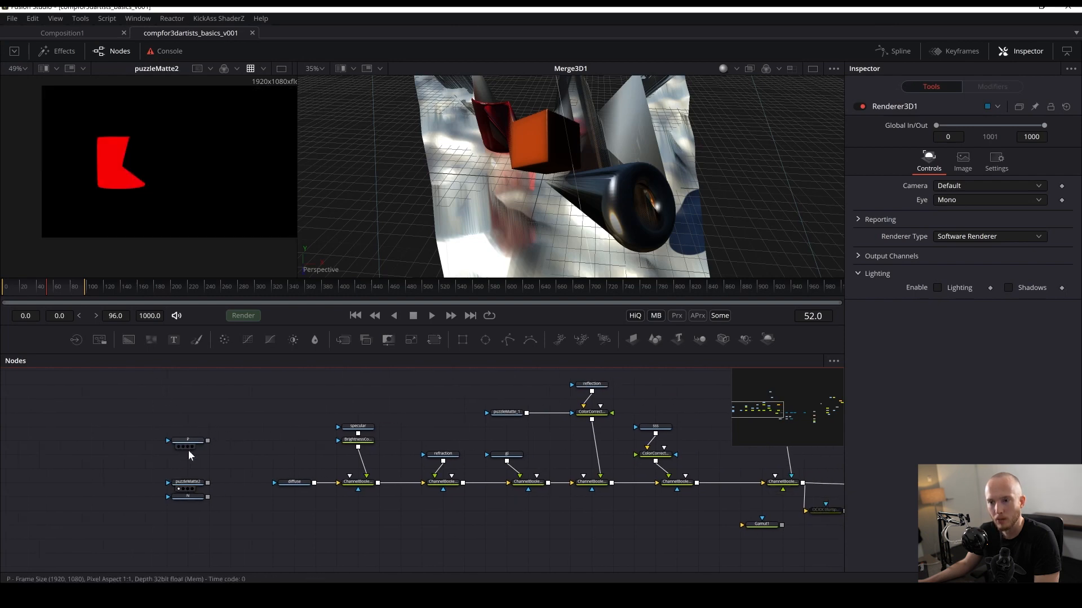
drag(375, 427, 171, 444)
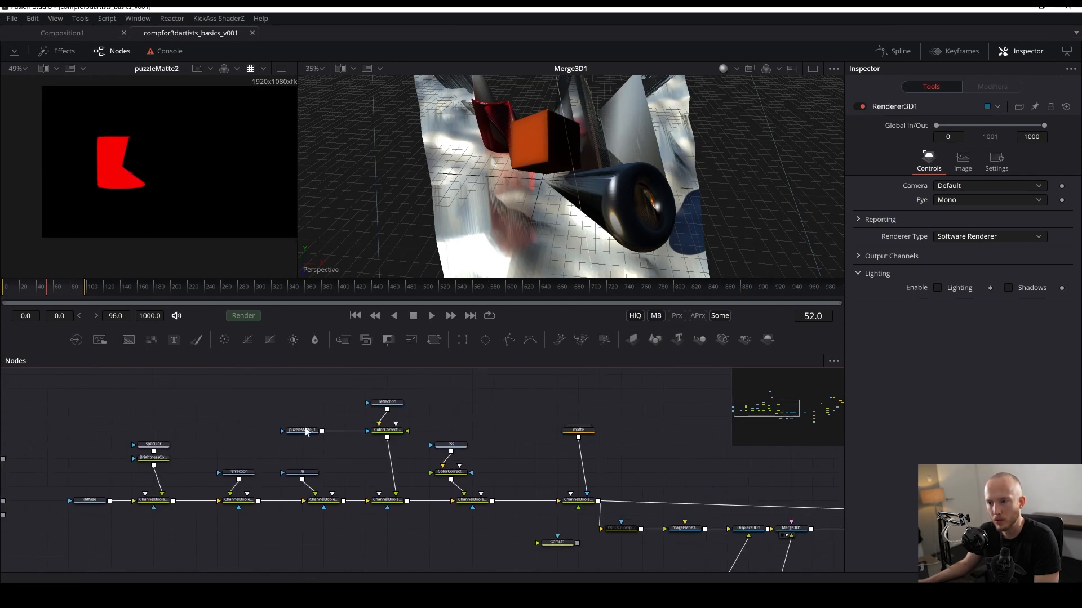
- Duplicate the puzzleMatte_1 loader with copy and paste
drag(305, 431, 304, 450)
click(303, 452)
drag(481, 514, 387, 448)
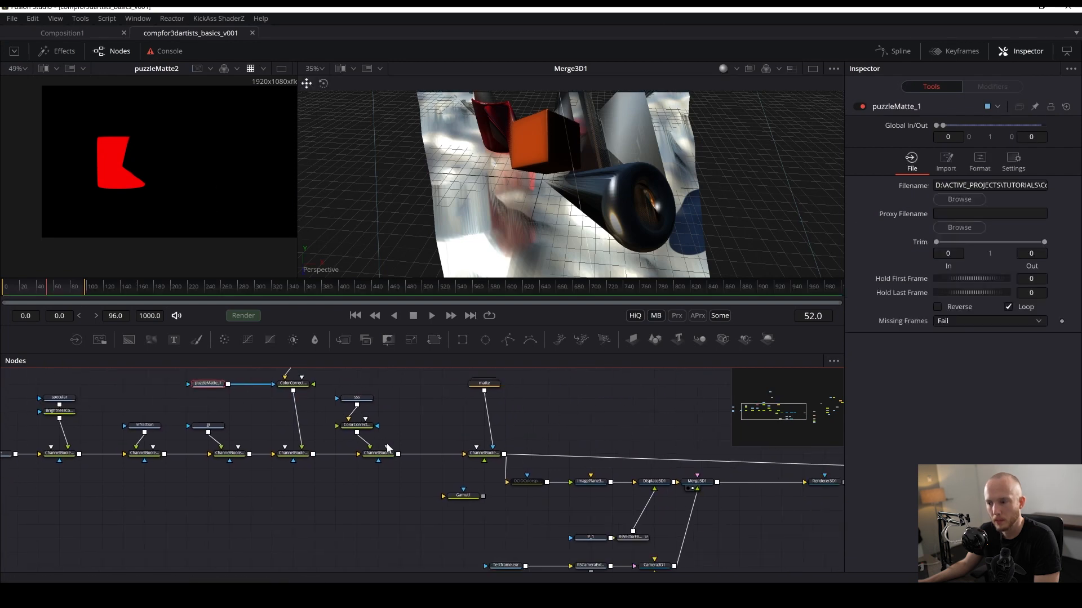
key(ctrl+c)
key(ctrl+v)
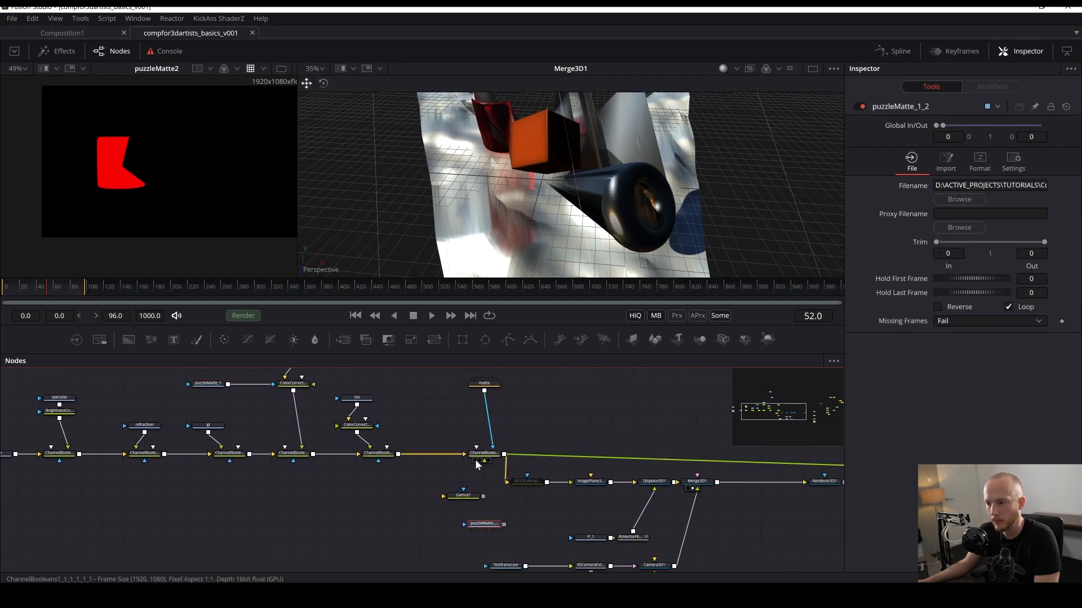
- Insert a Channel Booleans node after the final Channel Booleans node of the rebuild chain and save
drag(522, 484, 406, 496)
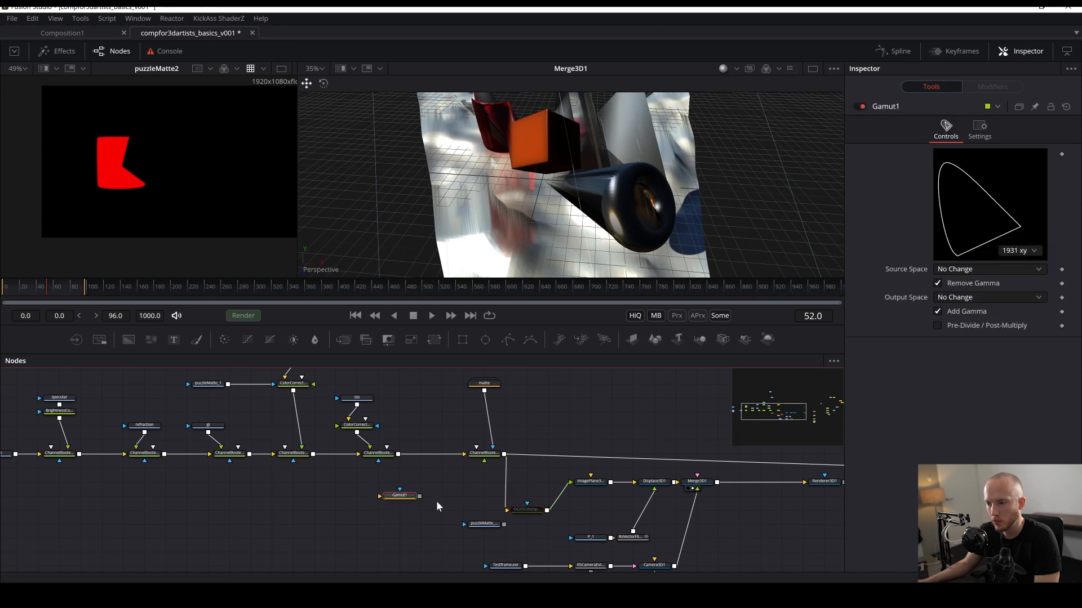
click(480, 453)
key(shift+space)
text(boo)
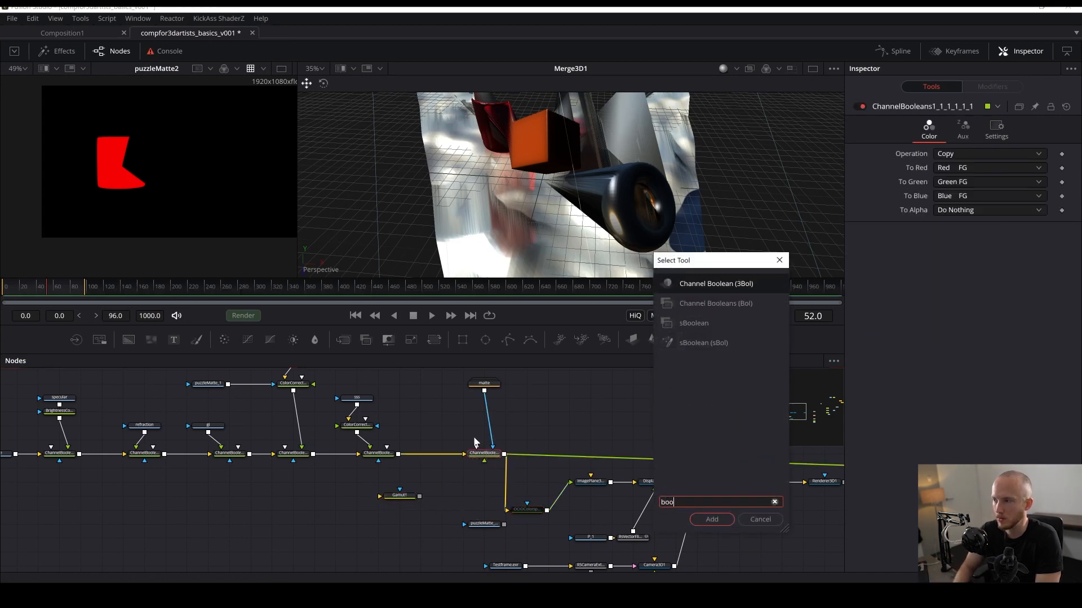
key(Down)
key(Return)
key(ctrl+s)
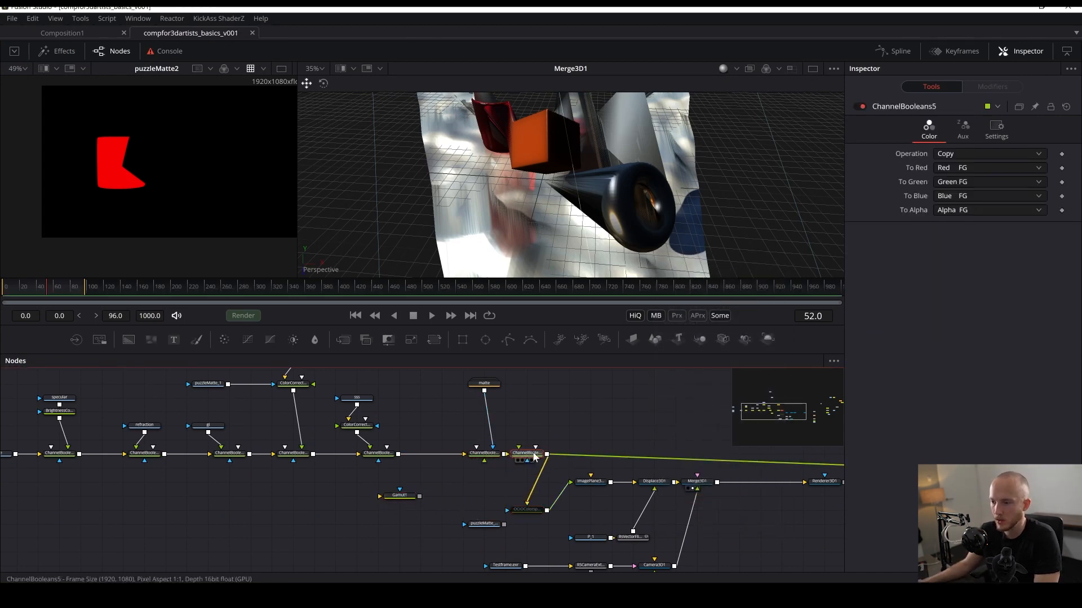
- Place the new Channel Booleans above the OCIO Colorspace node, view it, and connect the duplicated puzzle matte as its mask
drag(521, 454, 487, 482)
key(2)
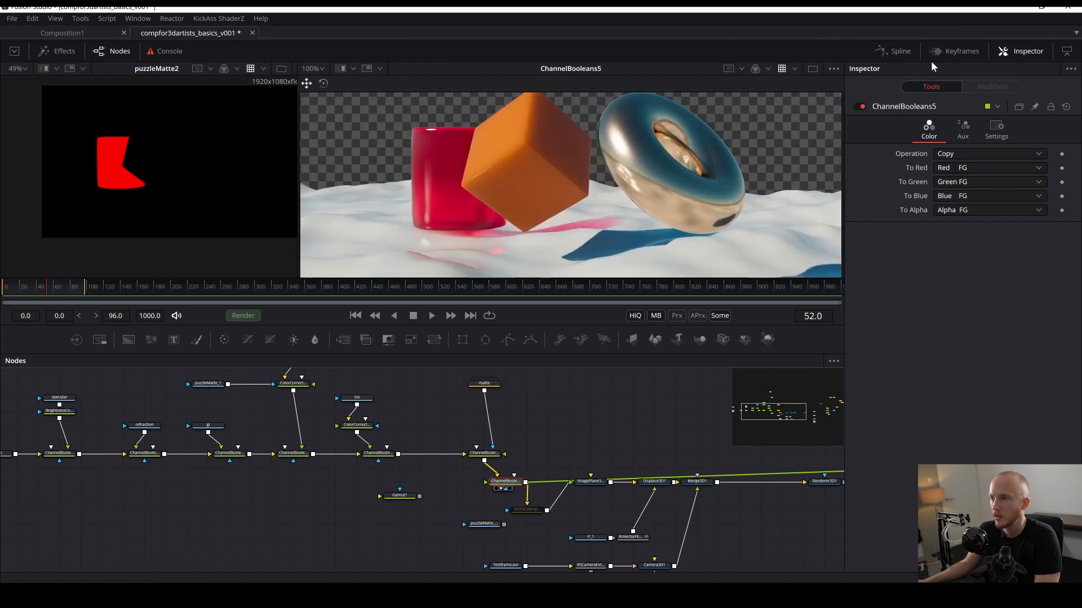
click(987, 137)
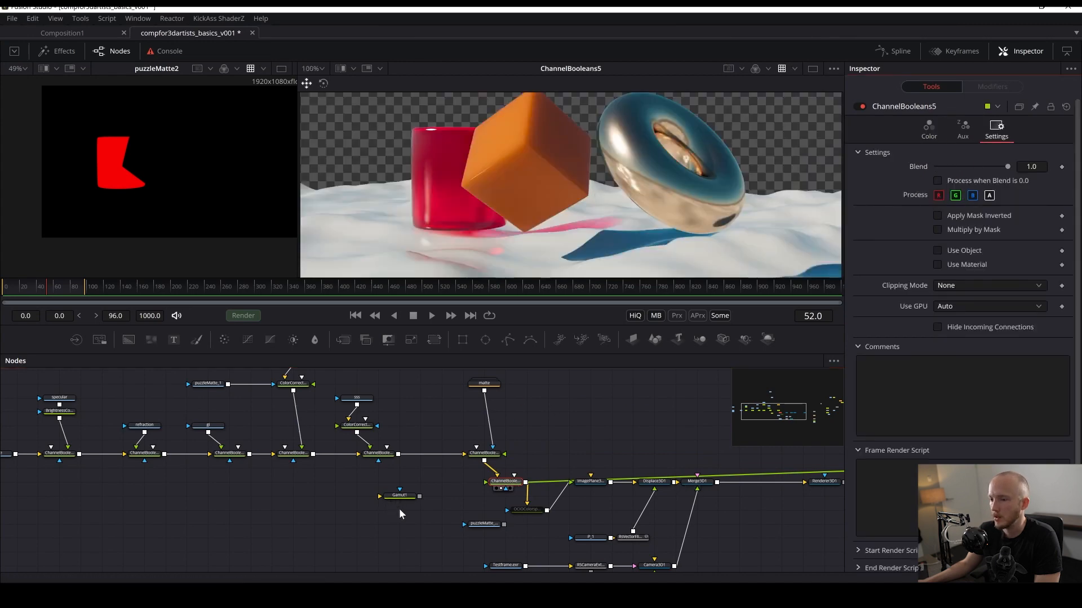
drag(481, 528, 503, 486)
click(534, 514)
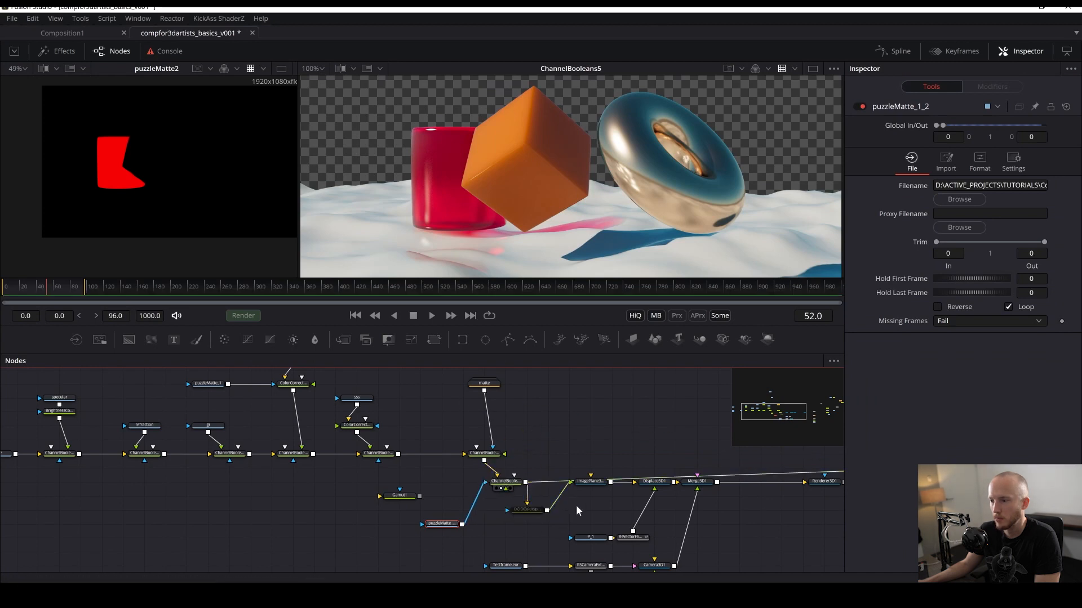
click(504, 488)
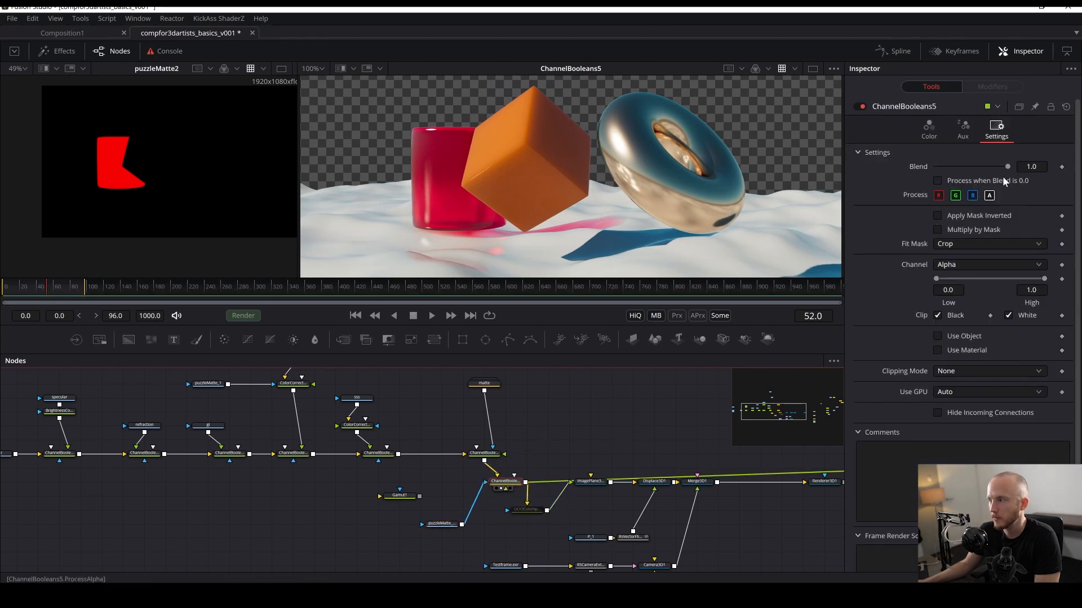
- Try masking by the Blue channel, then undo the change
click(964, 265)
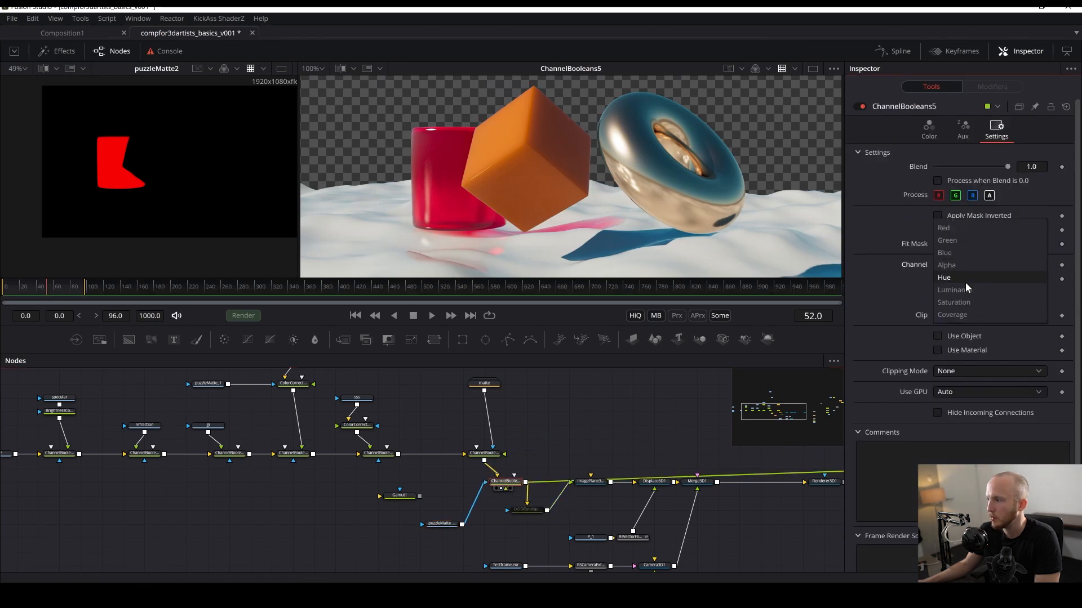
click(944, 253)
drag(450, 524, 428, 510)
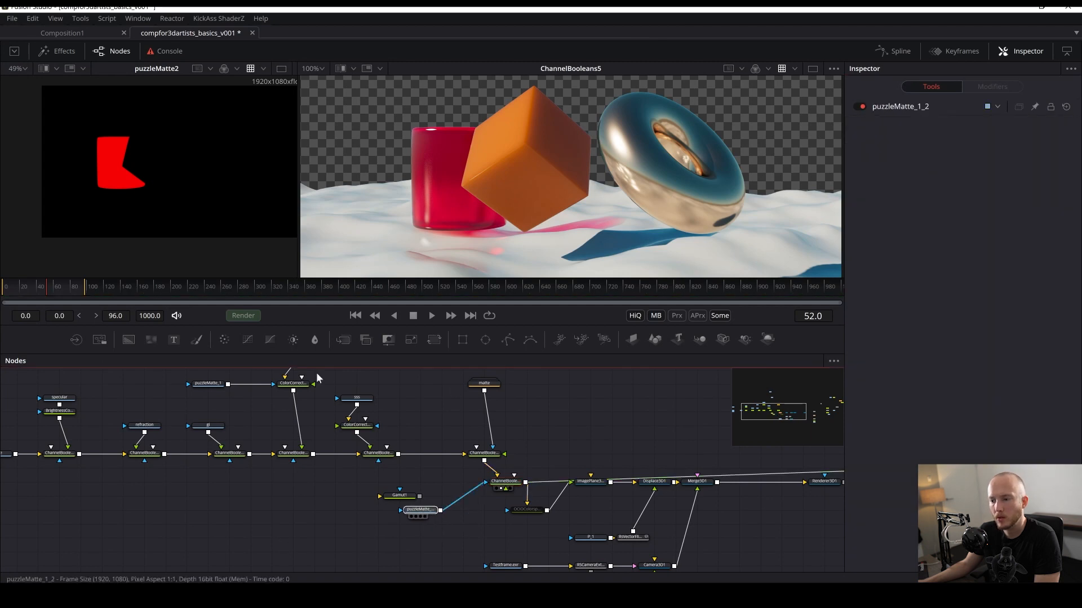
key(ctrl+z)
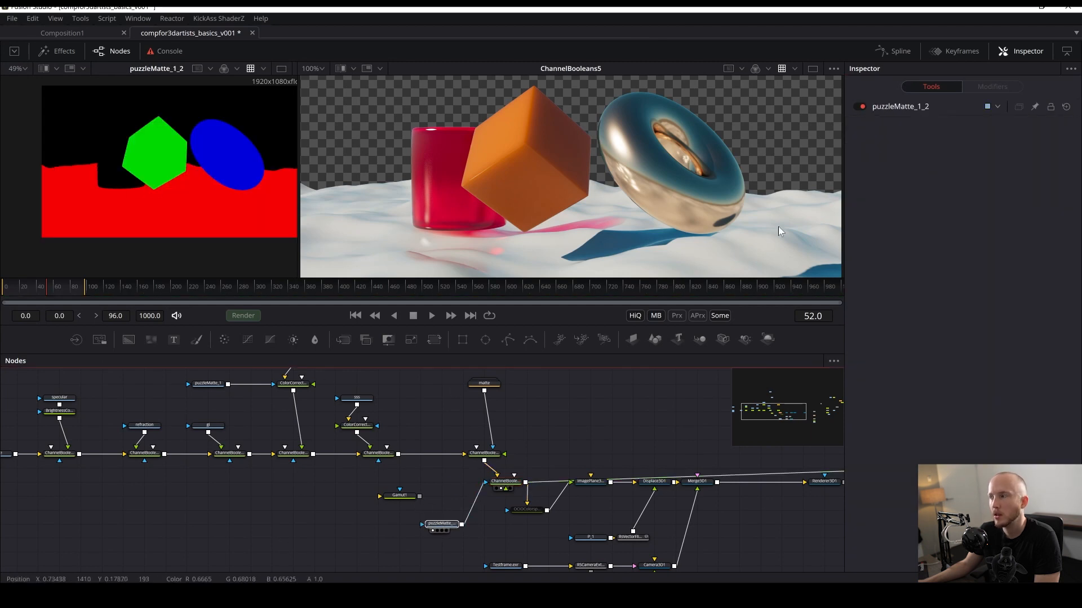
- Set the Channel Booleans mask channel to Green and enable Multiply by Mask
click(505, 481)
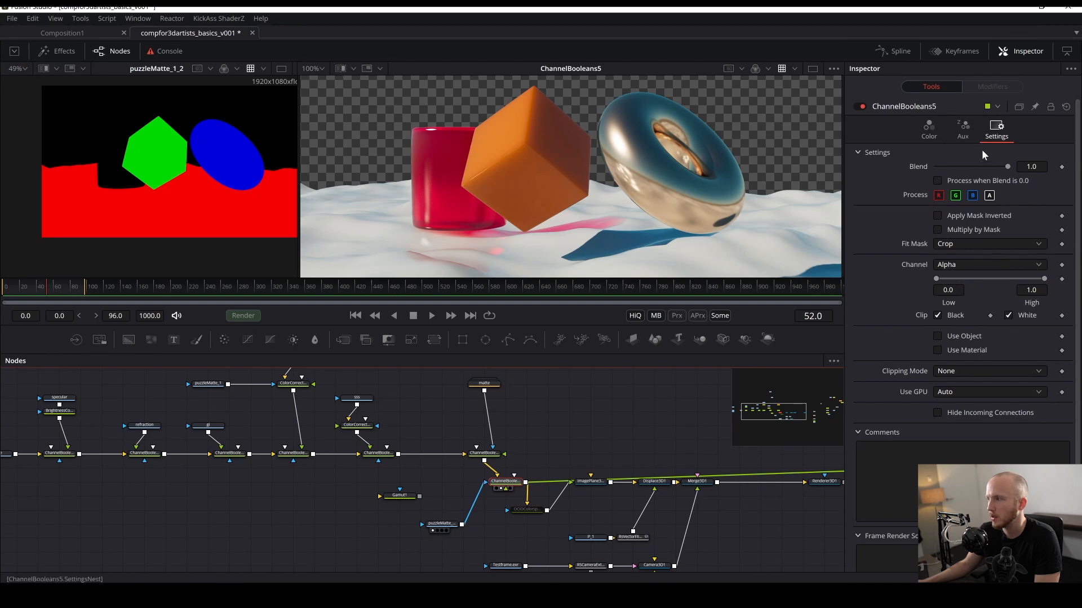
click(958, 265)
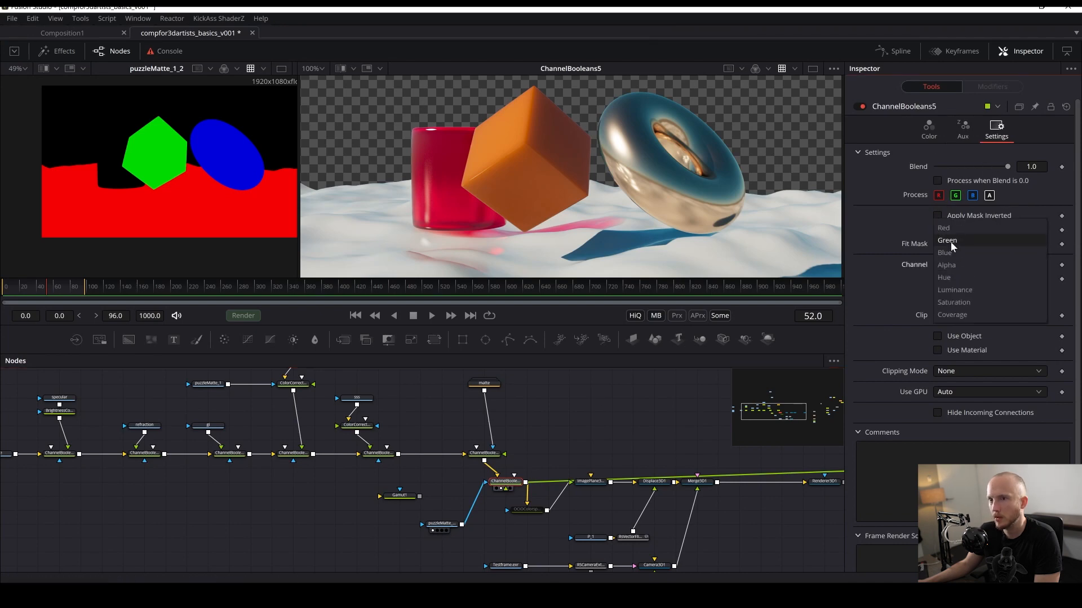
click(951, 241)
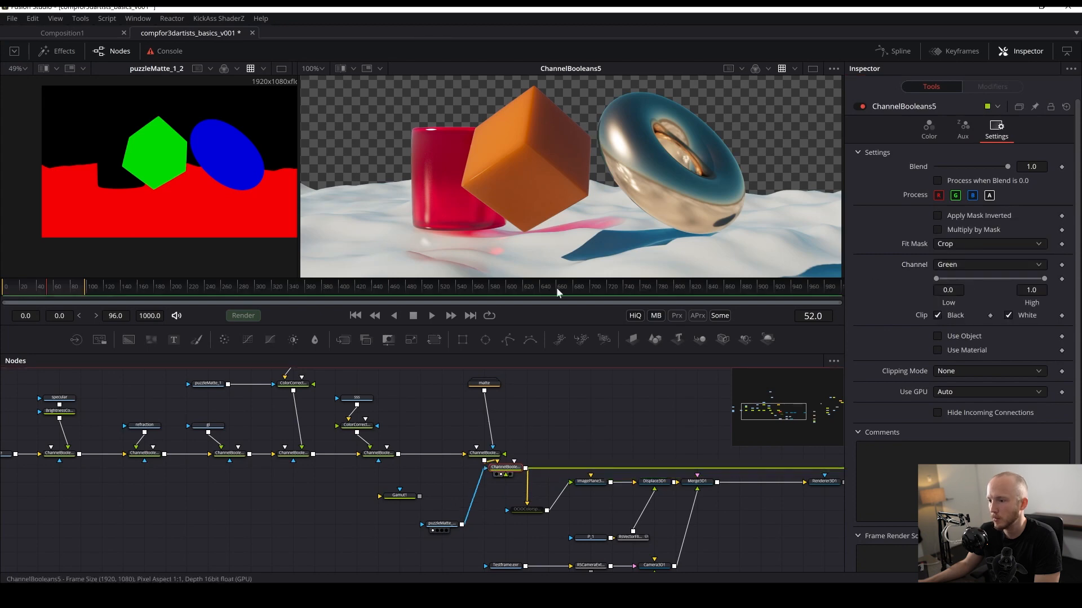
click(939, 230)
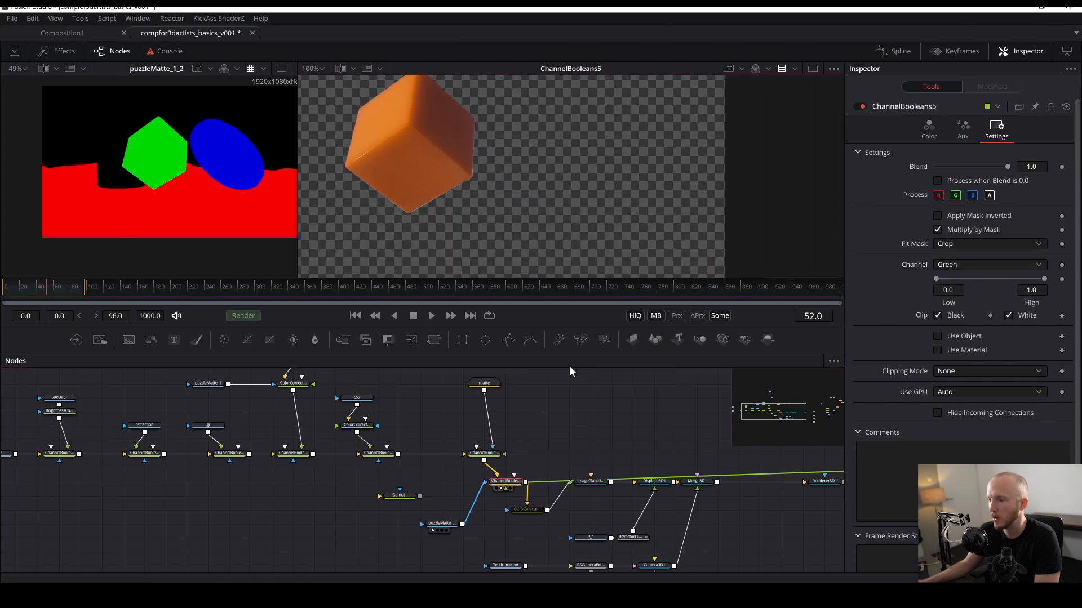
- Re-enable the OCIO Colorspace node, view the Merge 3D in the 3D viewer, and save
drag(596, 477, 512, 173)
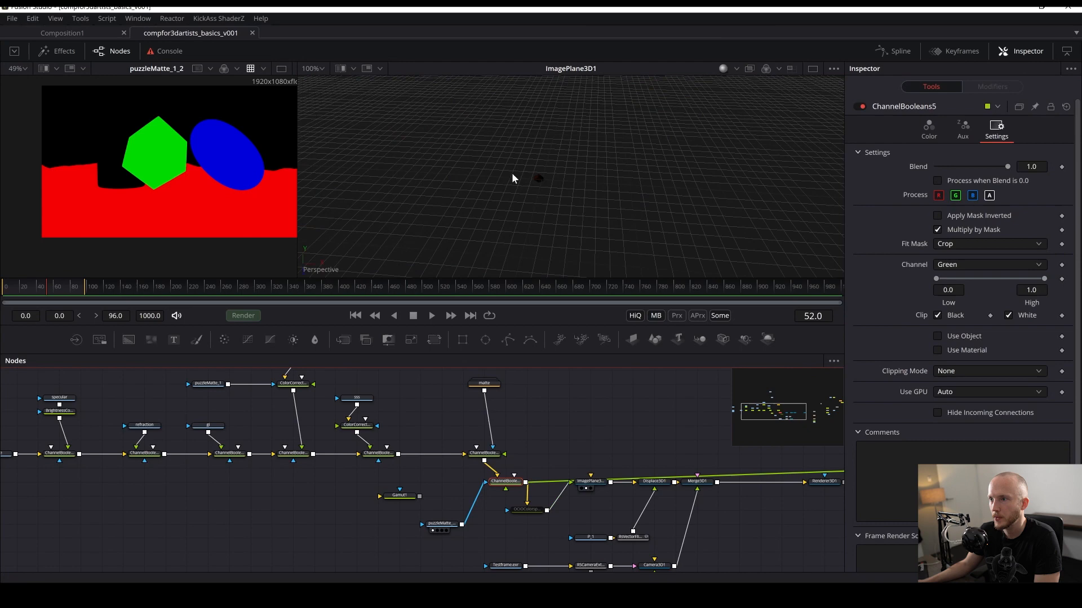
click(530, 509)
key(ctrl+p)
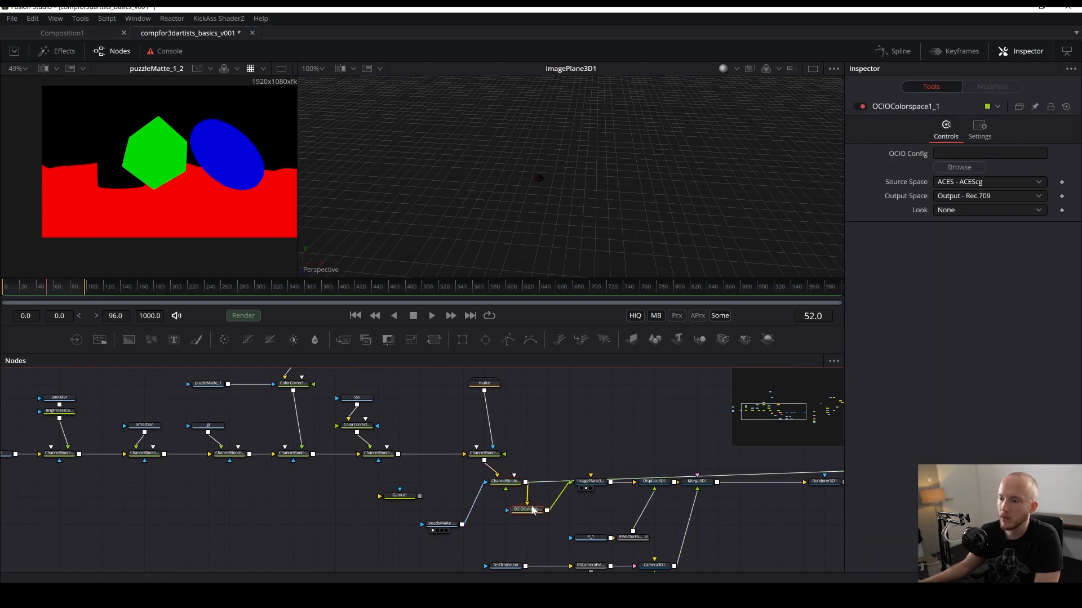
drag(652, 489, 538, 180)
key(ctrl+s)
- View the Merge 3D in the 3D viewer through Camera3D1
drag(588, 156, 814, 385)
click(692, 488)
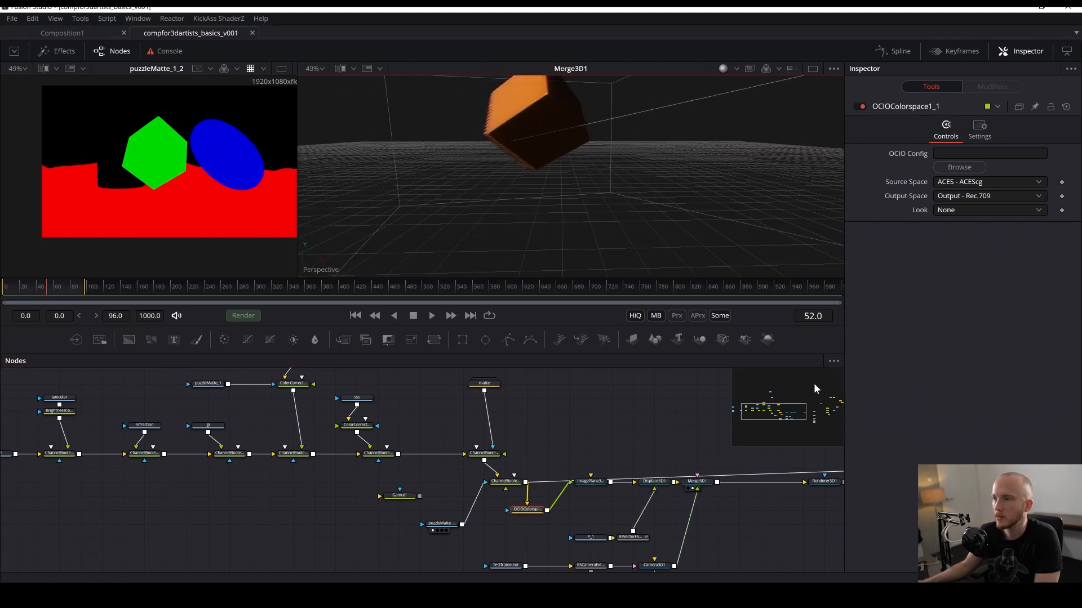
right_click(330, 273)
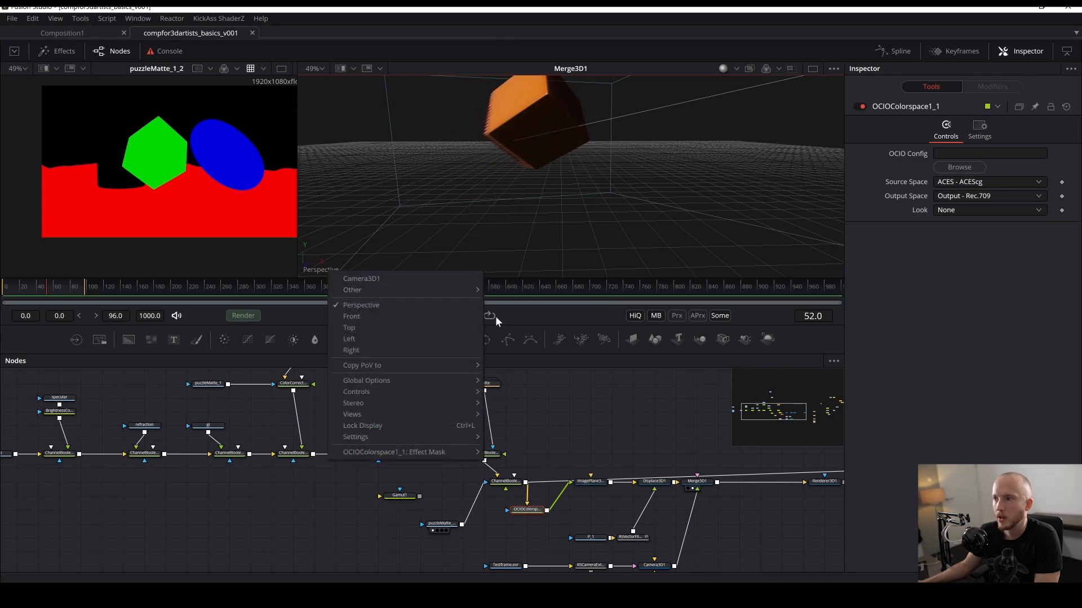
click(360, 278)
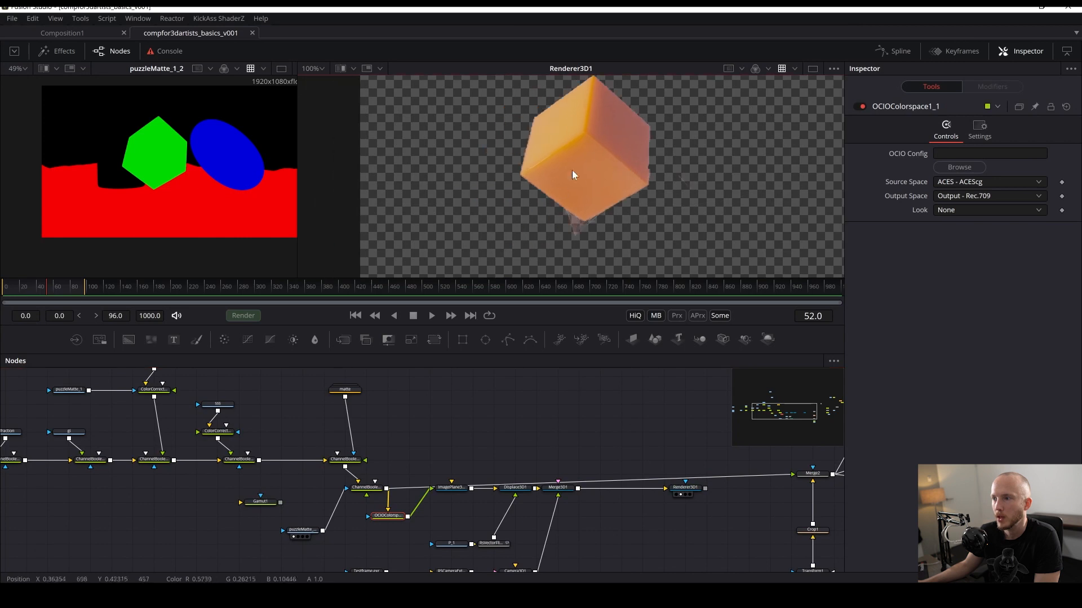
- Pull the Channel Booleans node out of the chain so the OCIO Colorspace node feeds the image plane directly
drag(349, 538, 410, 511)
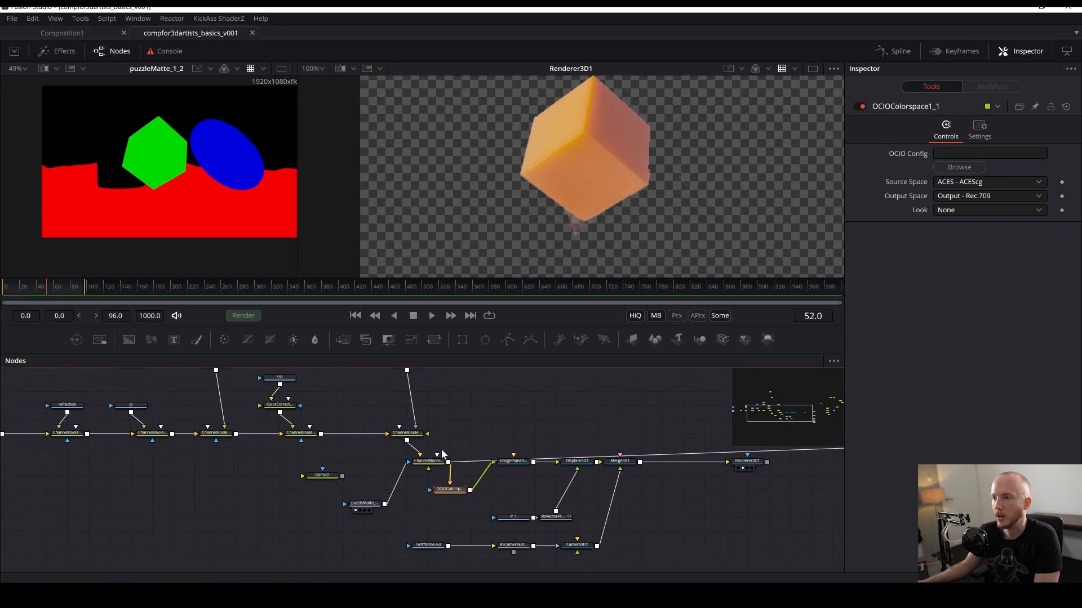
drag(434, 461, 353, 478)
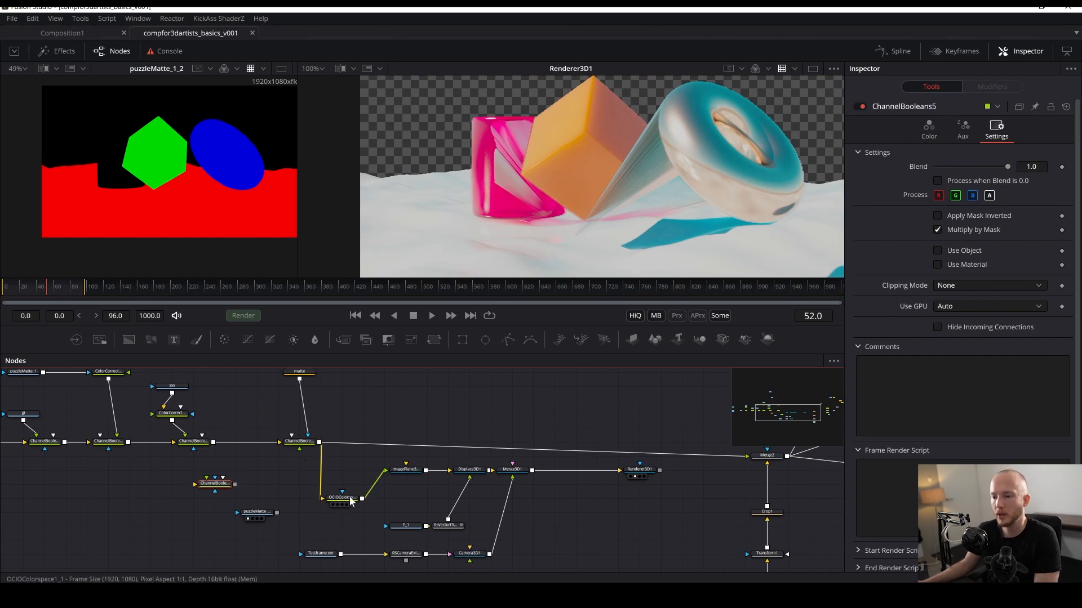
drag(351, 501, 315, 491)
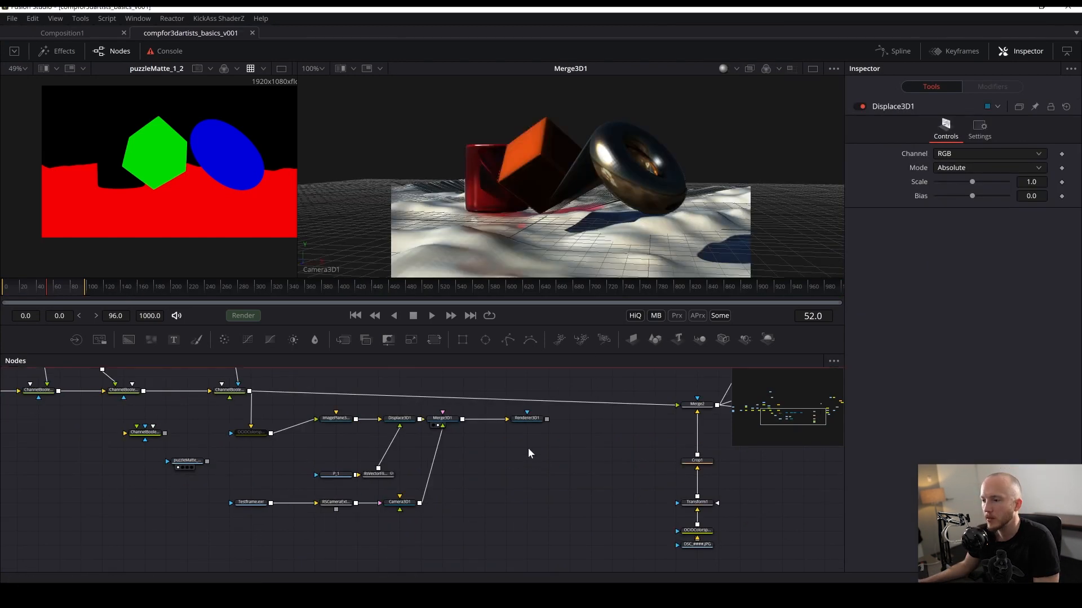
- Add a Shape 3D node to the flow
key(ctrl+space)
text(shape)
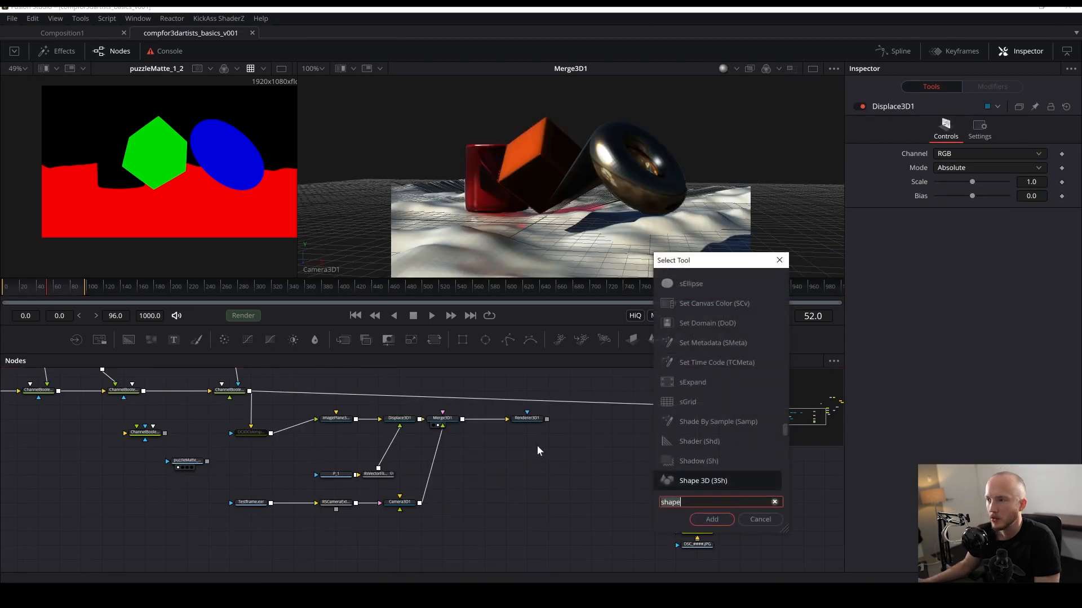
key(BackSpace)
key(BackSpace)
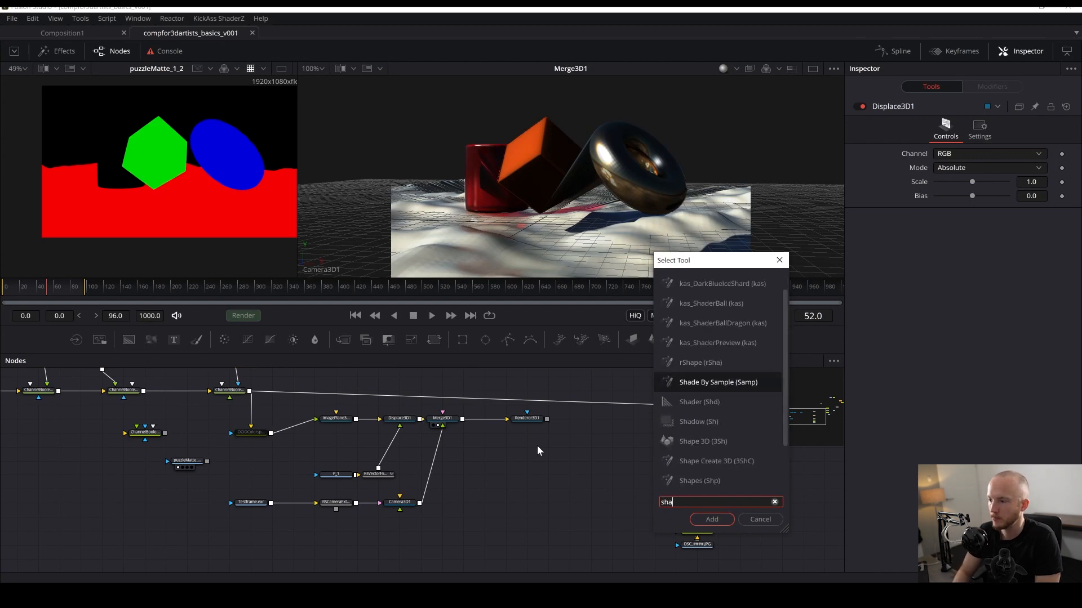
text(pe)
key(Return)
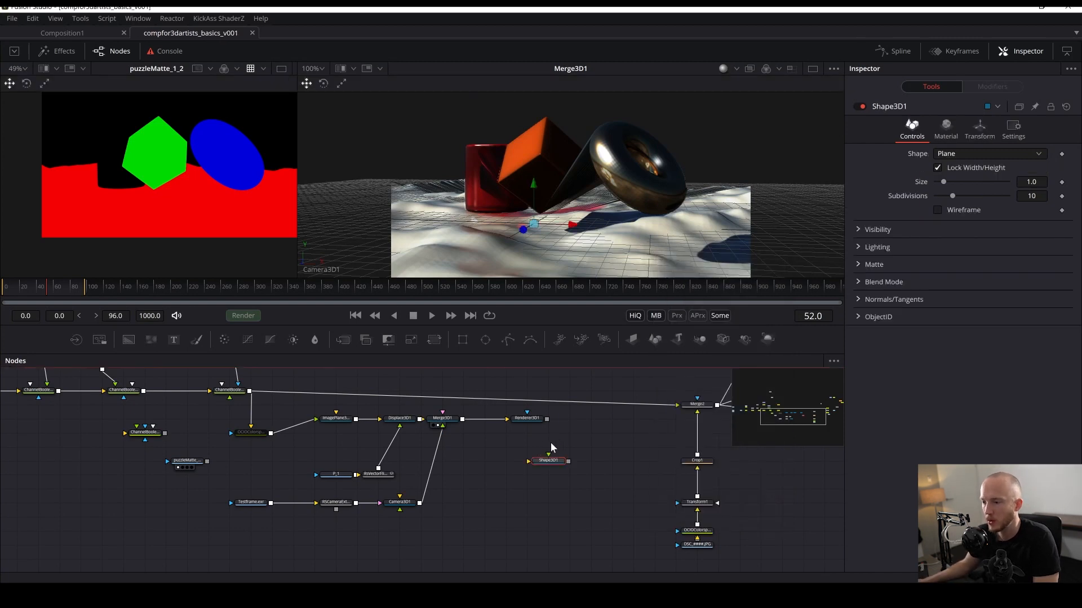
- Select the new Shape 3D node and set its shape to Sphere
key(2)
click(251, 433)
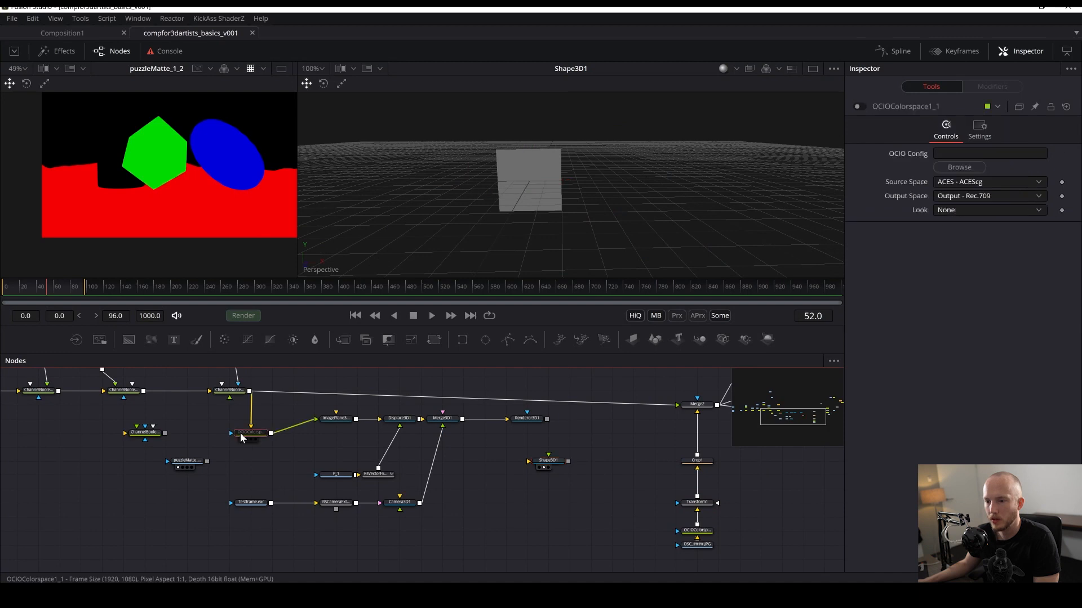
click(549, 460)
click(979, 152)
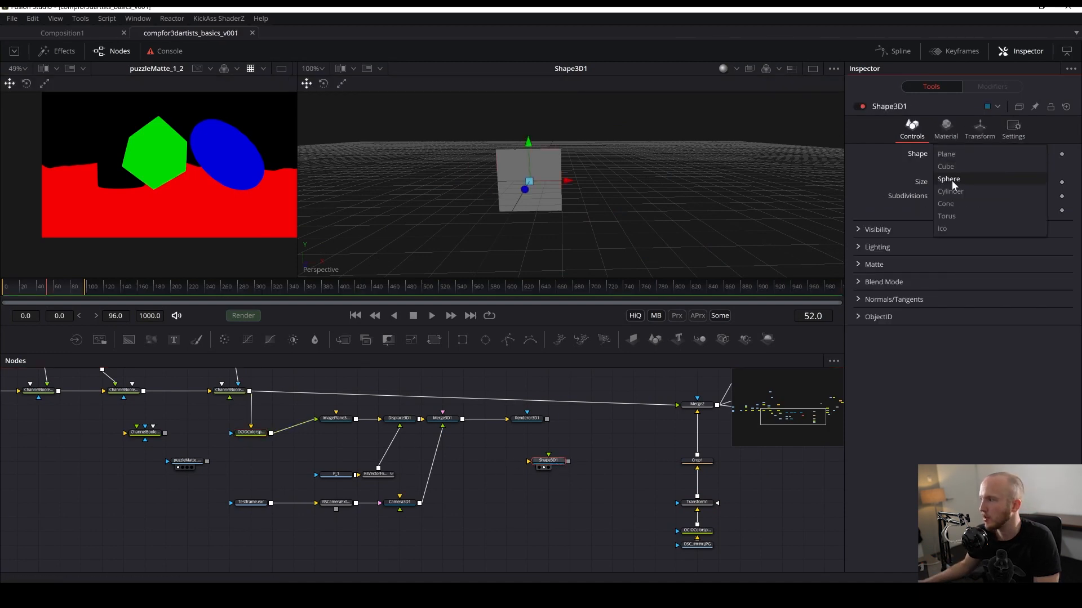
click(948, 216)
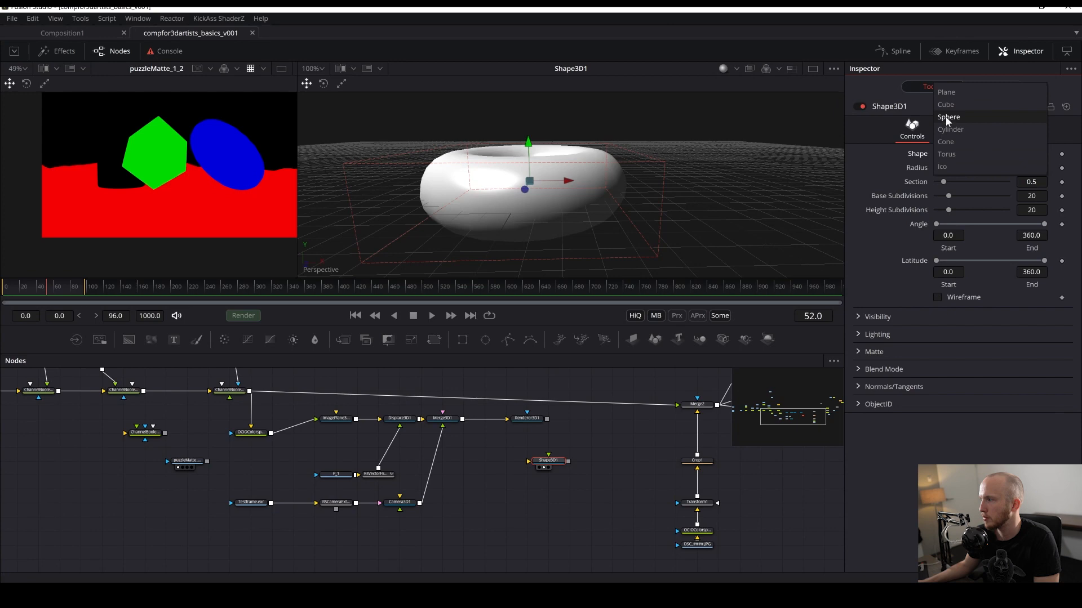
click(948, 117)
- Connect the Shape 3D sphere into the Merge 3D node below the renderer line
drag(637, 477, 555, 489)
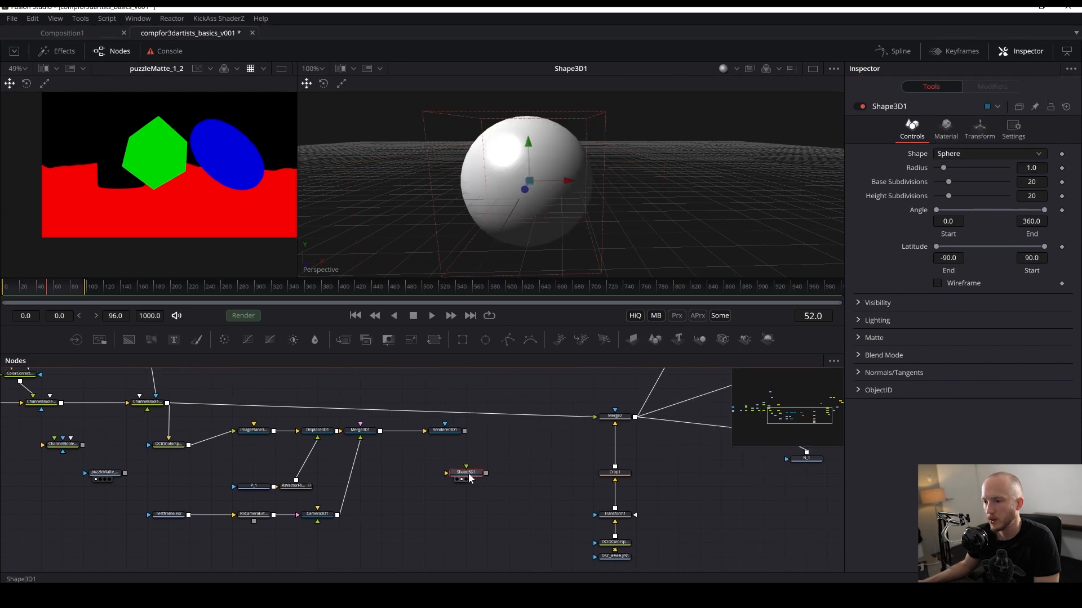
drag(468, 478, 404, 492)
drag(439, 432, 483, 432)
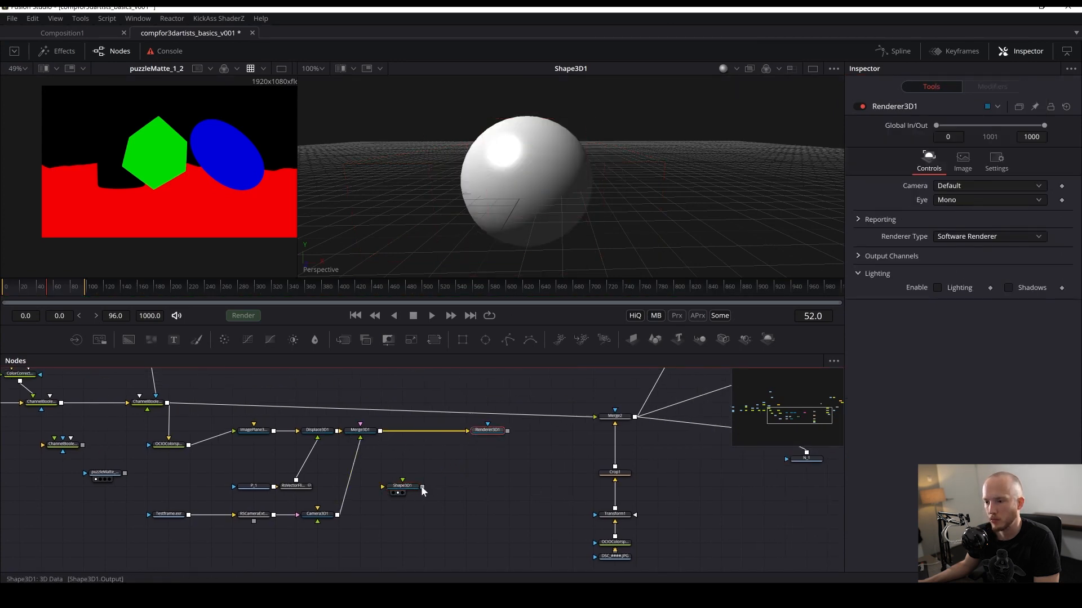
drag(423, 491, 540, 198)
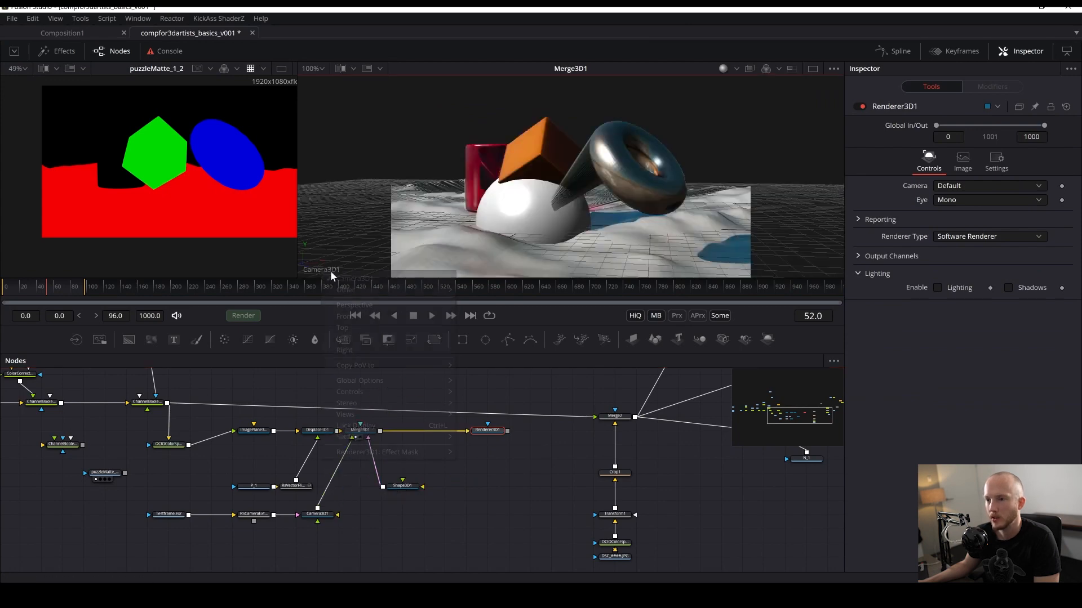
- Switch the 3D viewer to the perspective view of the scene and save the composition
right_click(331, 275)
click(318, 282)
drag(561, 159, 565, 182)
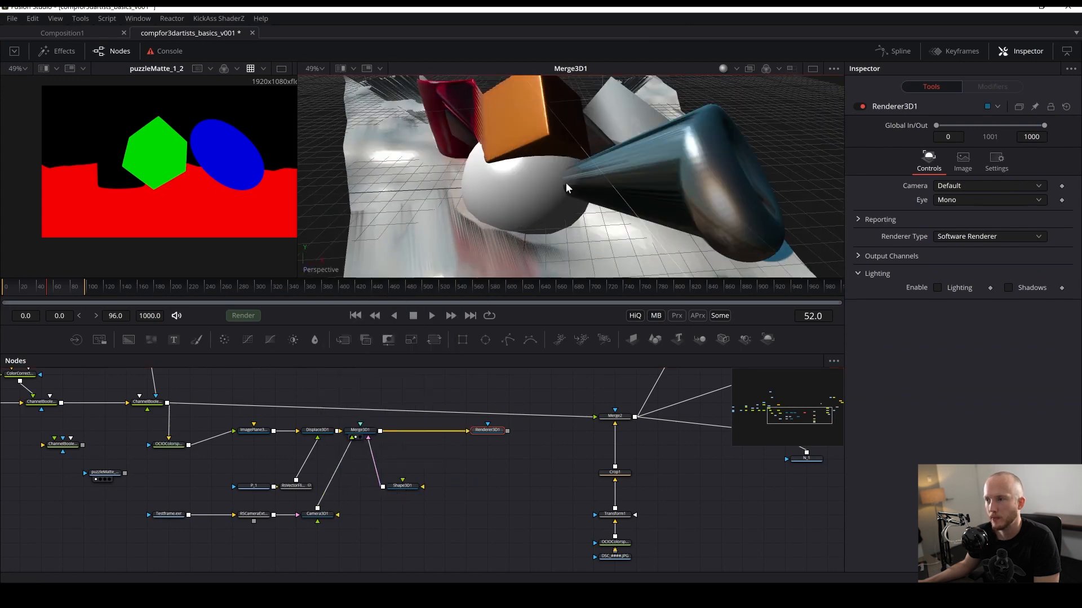
scroll(566, 183, down, 5)
key(ctrl+s)
- Move the sphere with the transform gizmo up next to the torus's opening and save
click(395, 488)
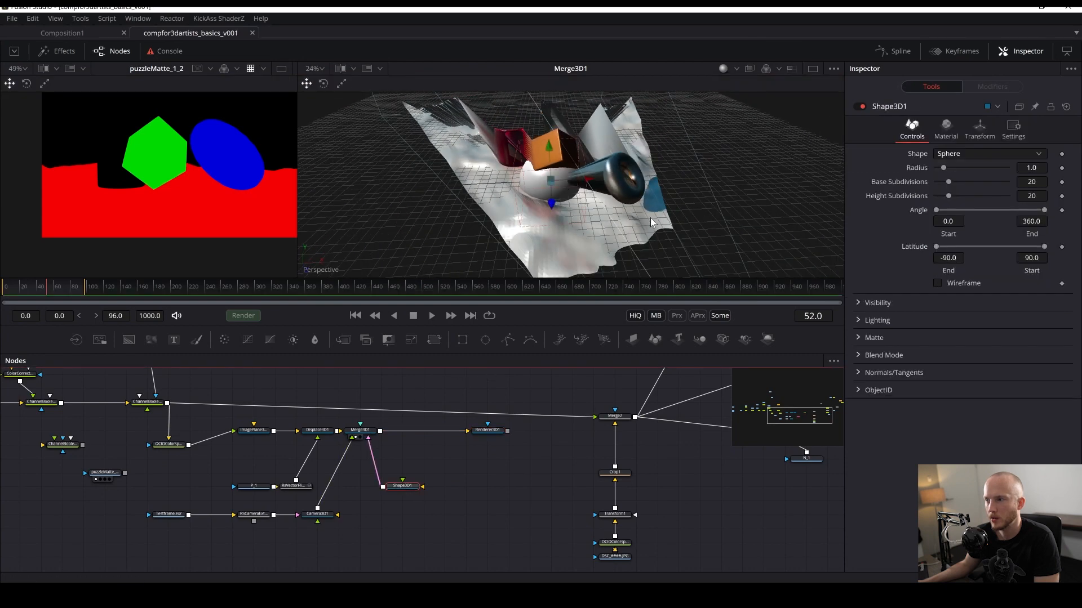
click(554, 156)
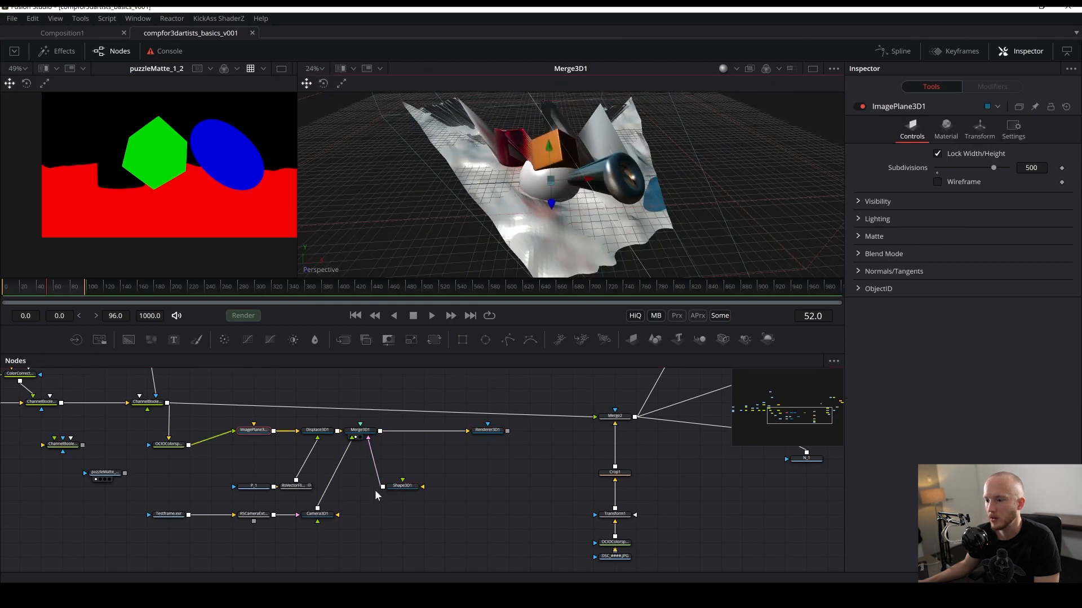
click(398, 487)
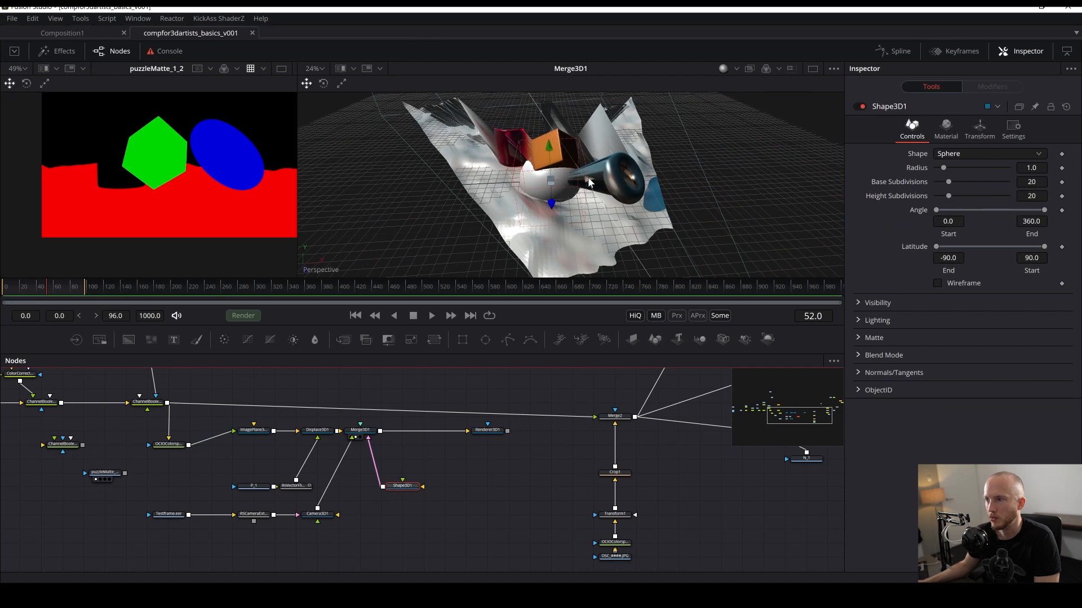
drag(589, 182, 665, 226)
key(w)
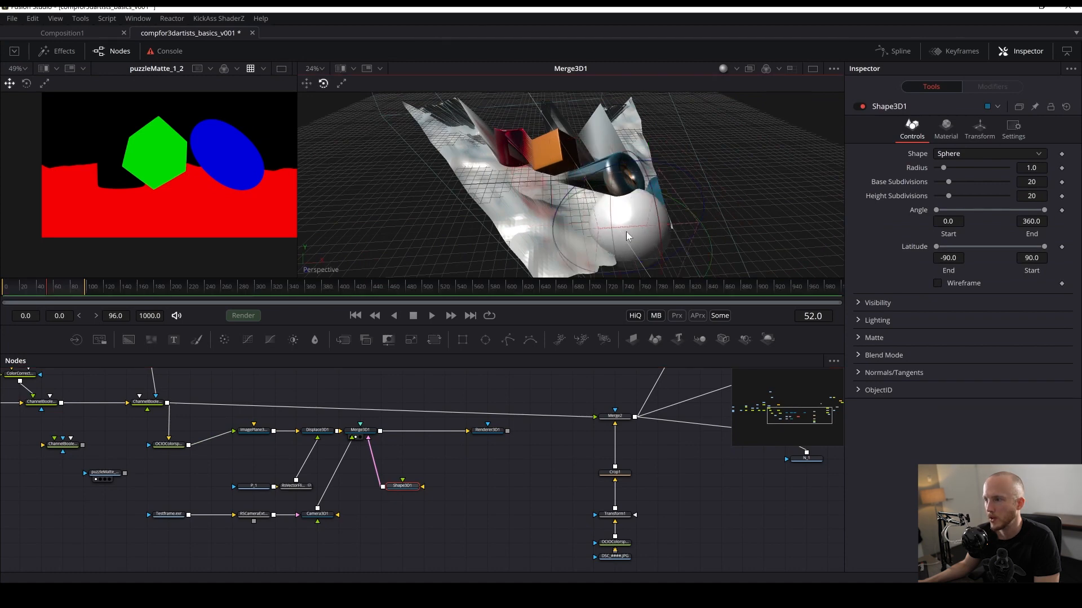
key(e)
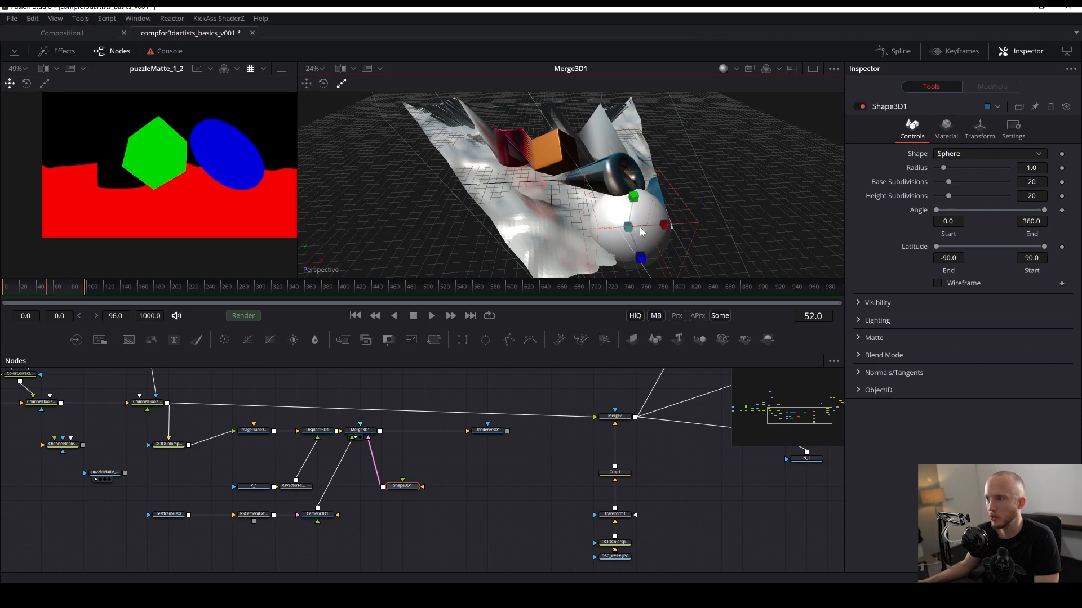
drag(640, 226, 654, 192)
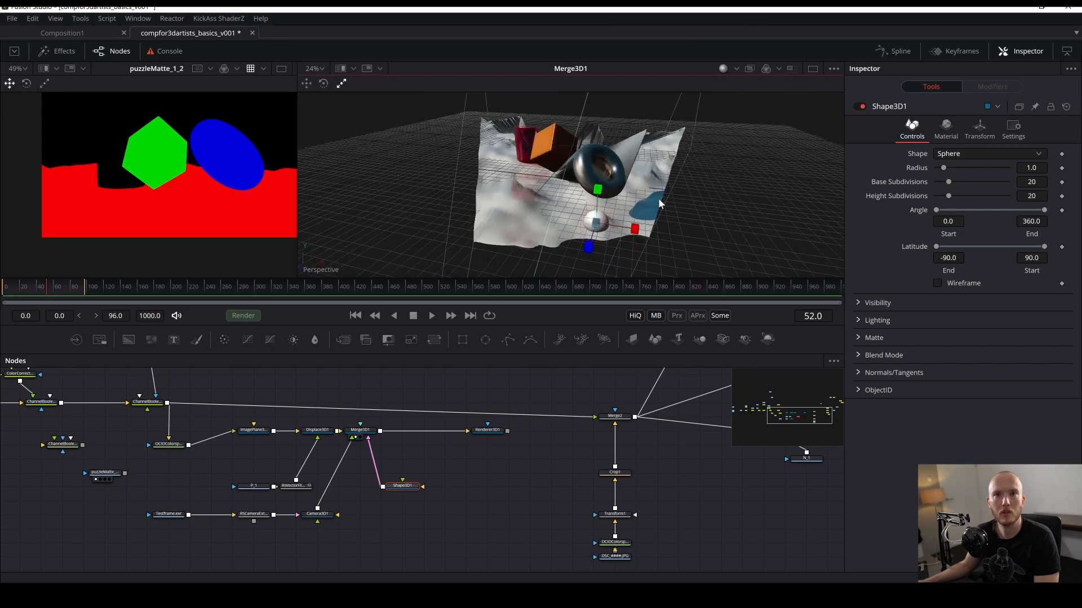
key(q)
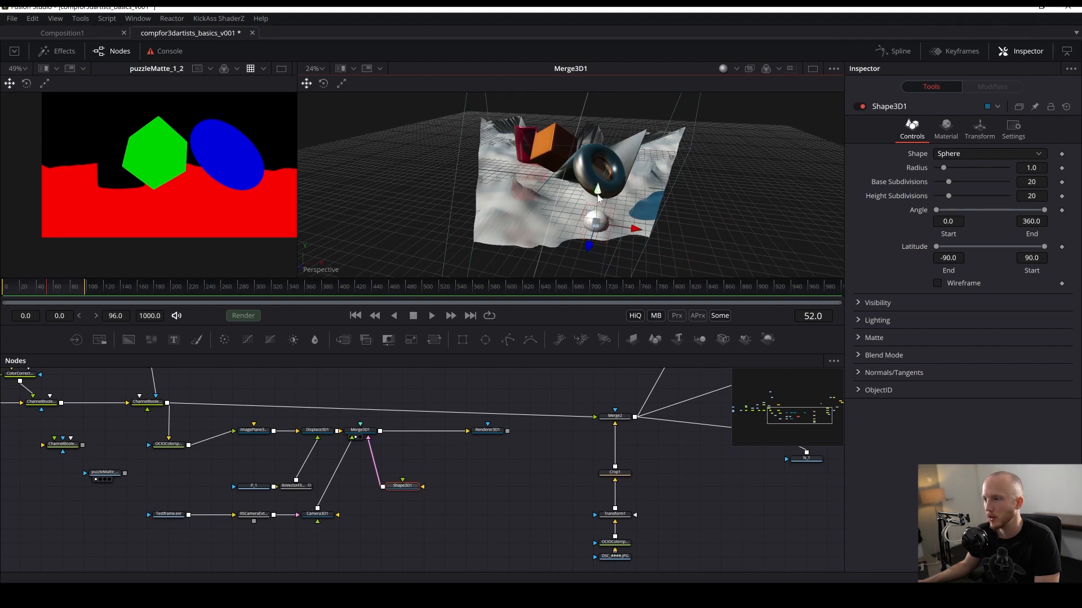
drag(597, 194, 517, 168)
scroll(636, 146, up, 2)
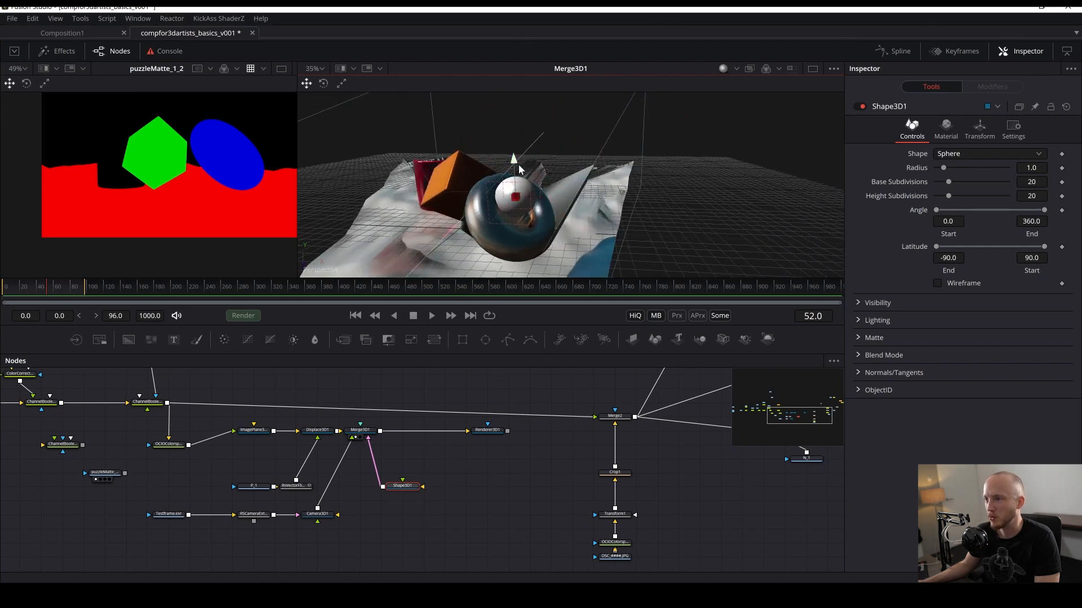
drag(510, 223, 567, 180)
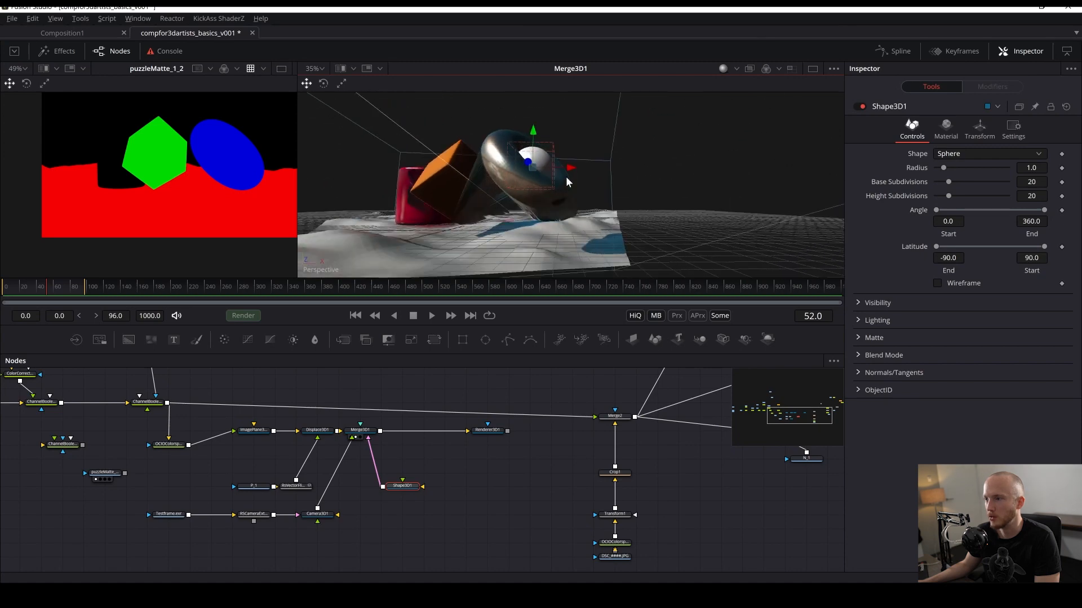
key(ctrl+s)
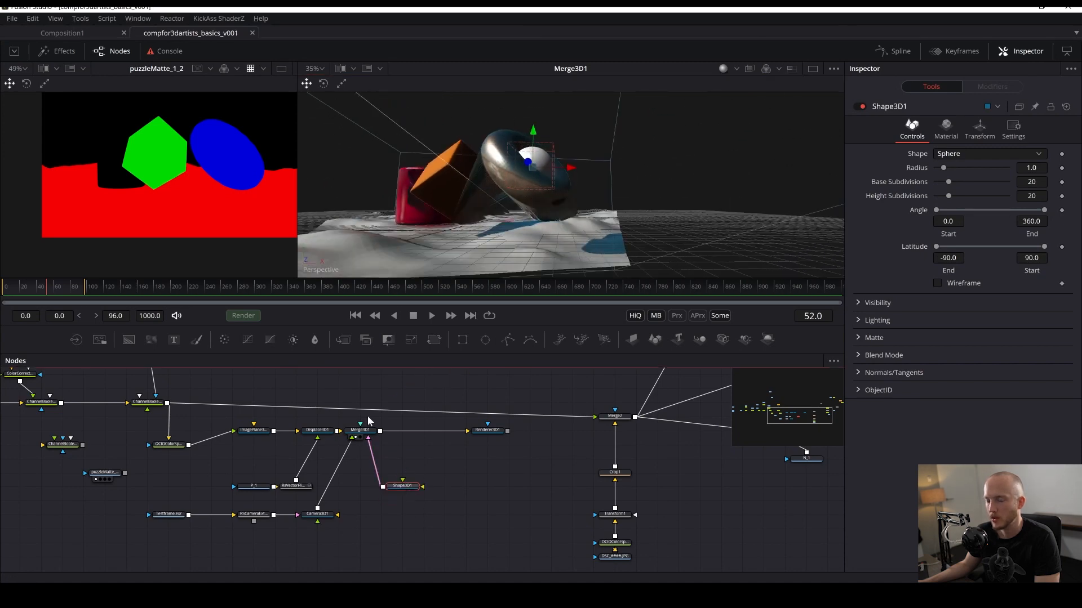
- View through Camera3D1, nudge the sphere slightly upward, and save
right_click(326, 272)
click(358, 278)
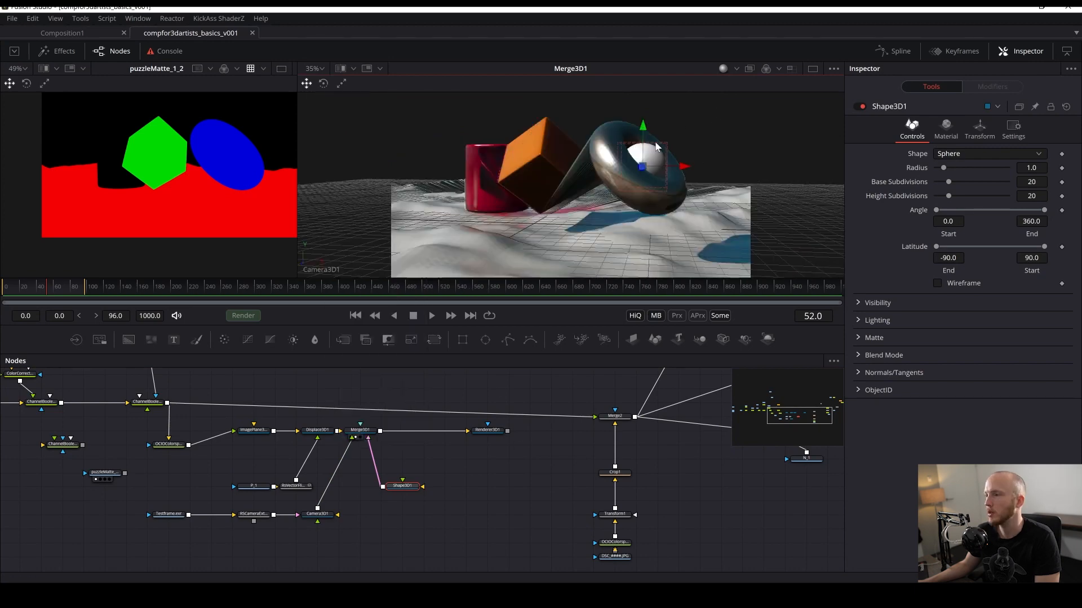
drag(642, 127, 643, 120)
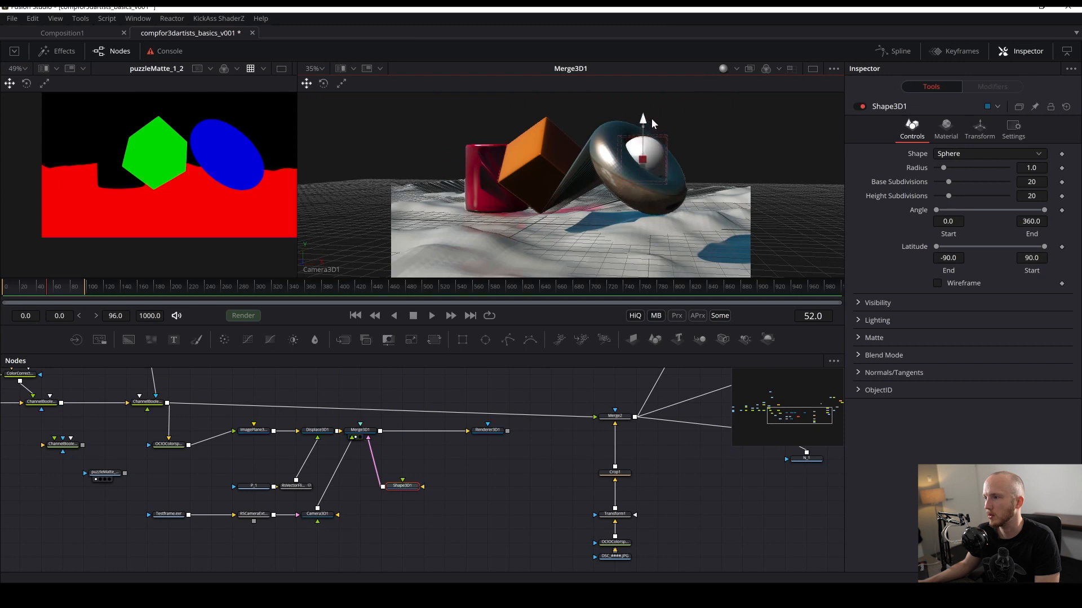
drag(430, 470, 503, 488)
key(ctrl+s)
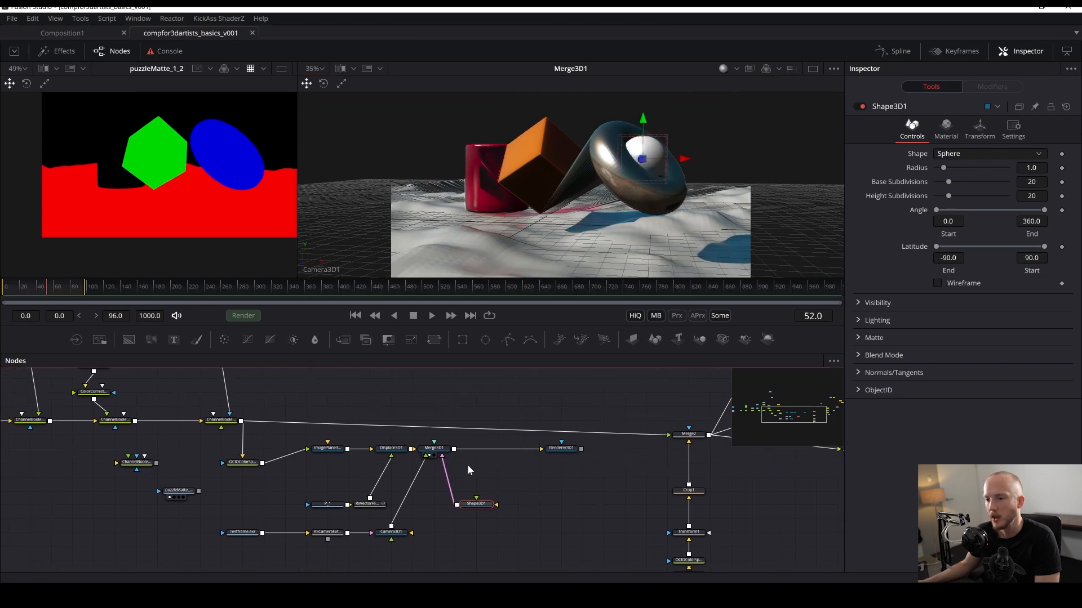
- Enable Is Matte in the Image Plane 3D's Matte settings
click(329, 449)
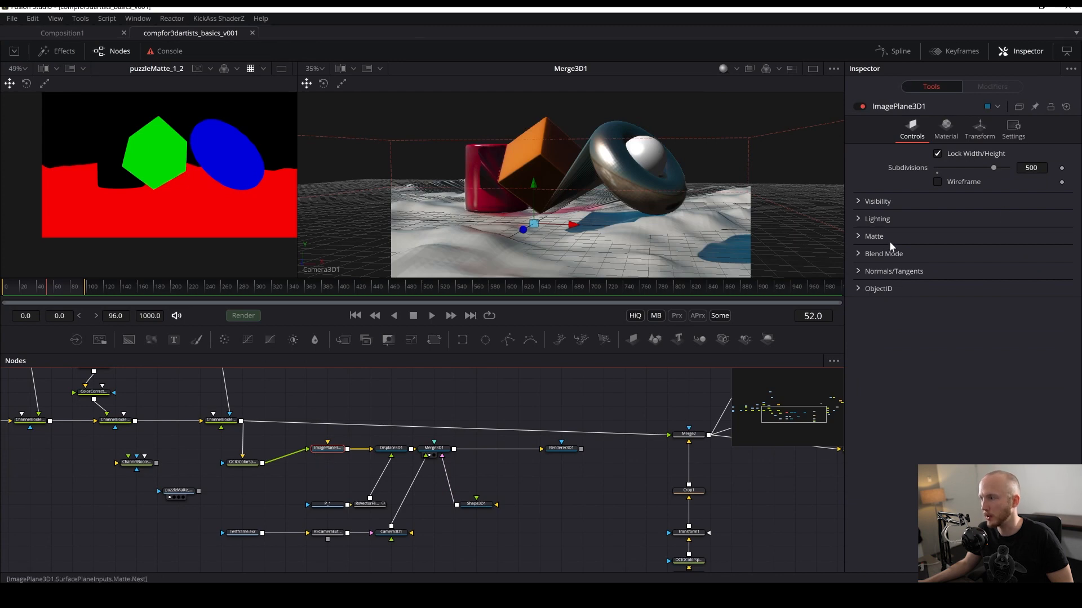
click(857, 237)
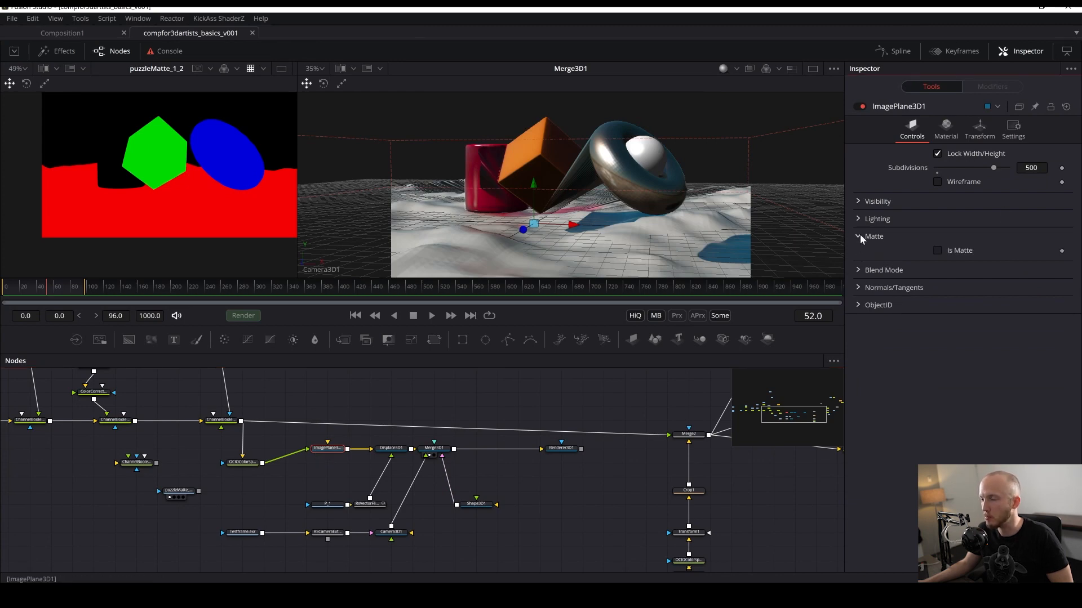
click(937, 251)
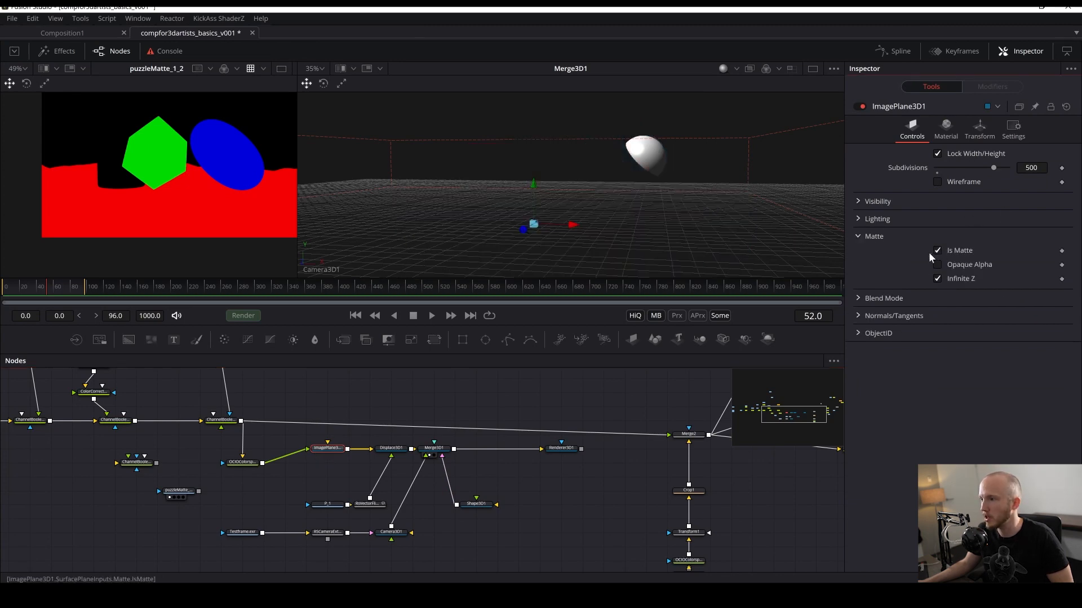
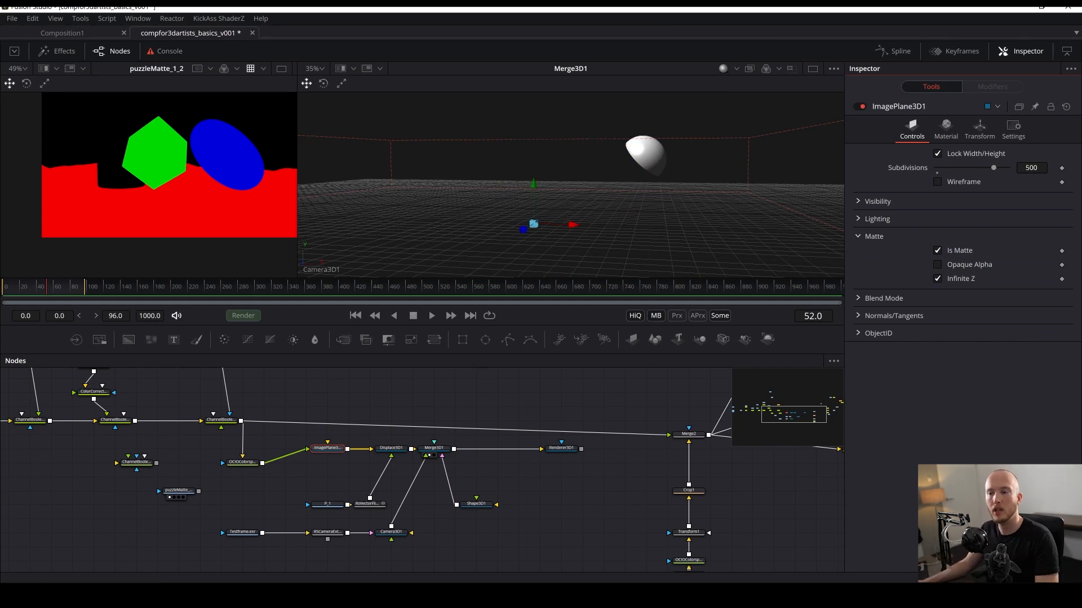
- Save the composition and view the Renderer3D1 output in the second viewer
key(ctrl+s)
drag(561, 448, 573, 135)
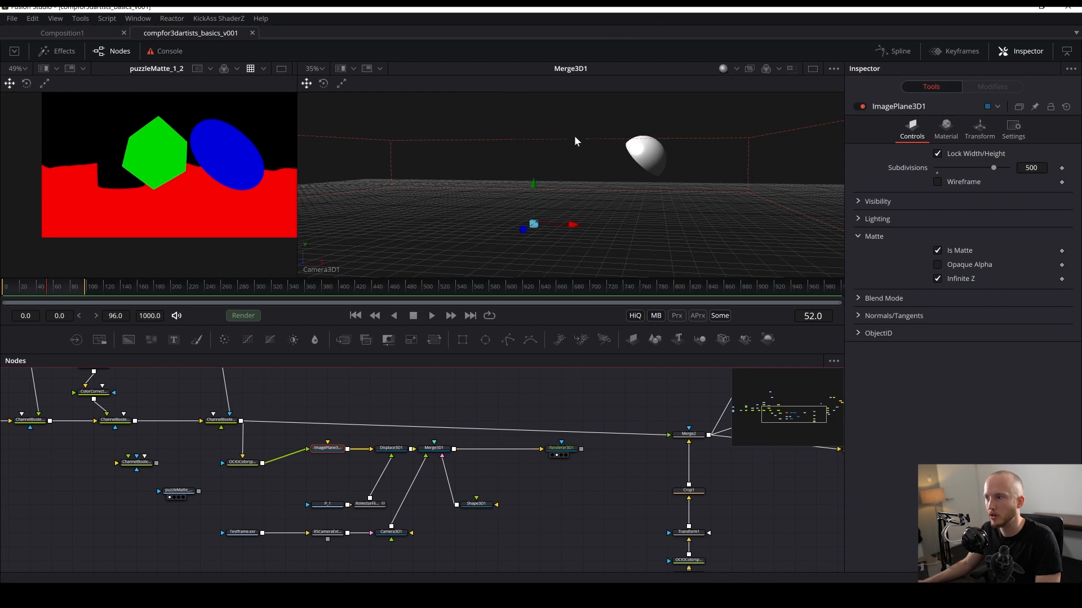
scroll(519, 131, down, 4)
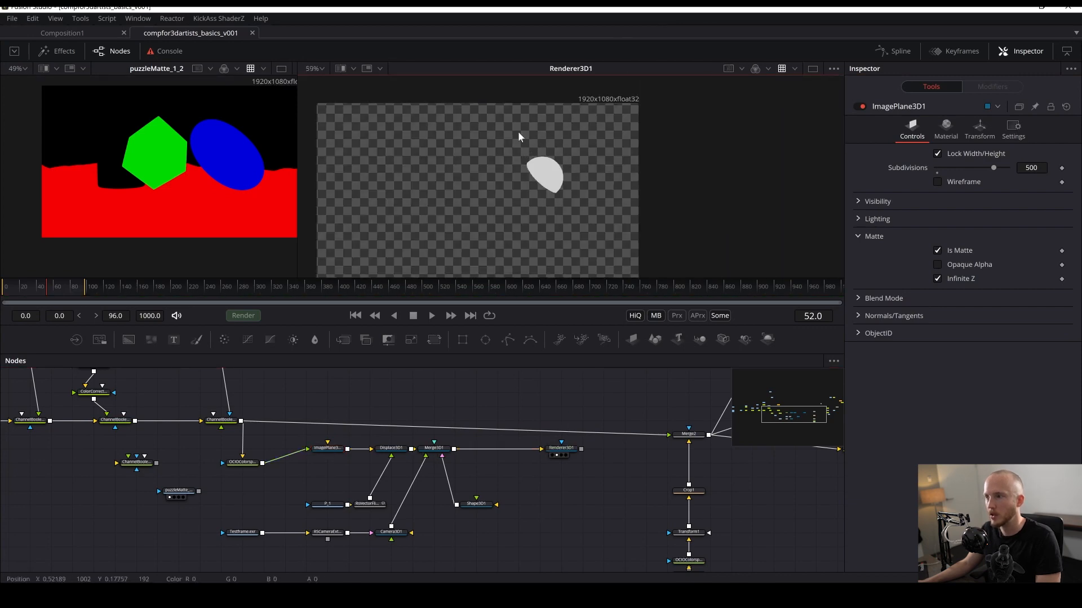
- Insert a Merge node layering the renderer output over the channel-boolean branch, view it and save
click(550, 454)
drag(550, 454, 532, 490)
drag(210, 448, 252, 449)
key(shift+space)
text(merge)
key(Return)
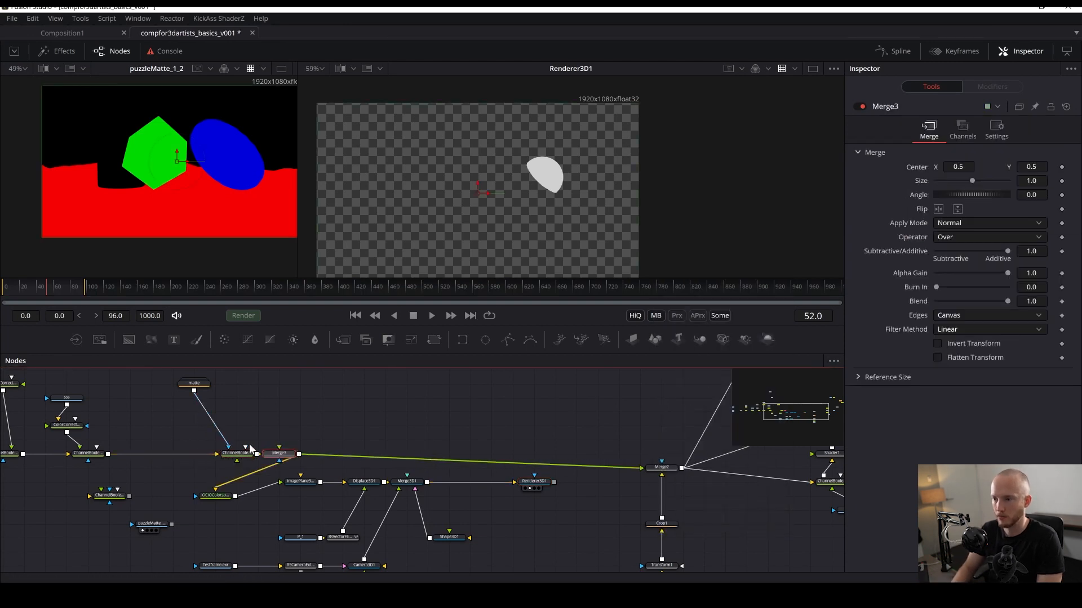
drag(280, 453, 534, 233)
key(ctrl+s)
scroll(573, 190, up, 2)
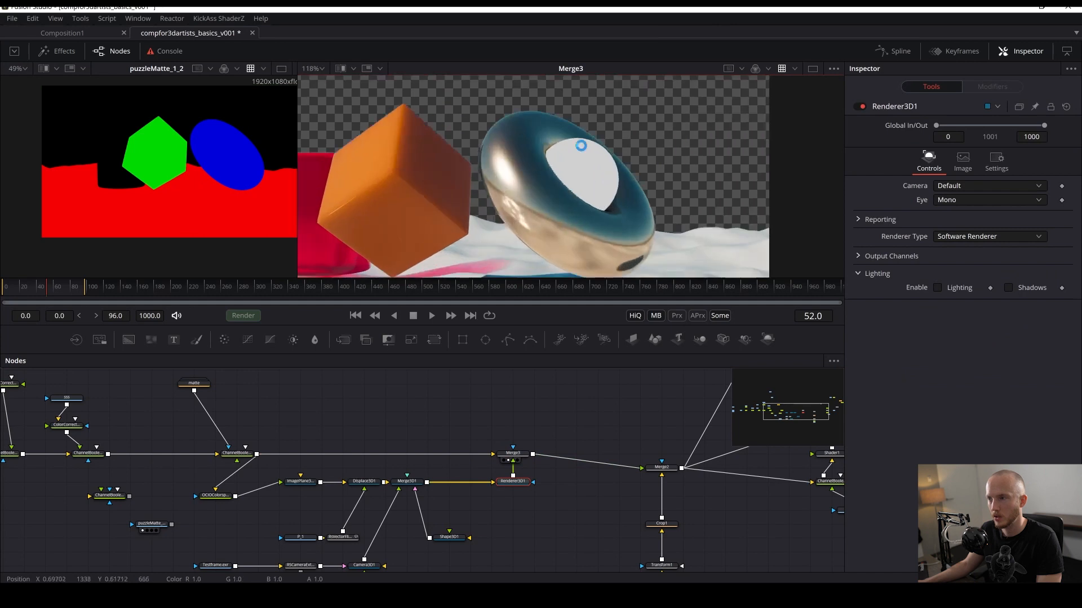
- Enable Lighting and Shadows in the Renderer3D1 settings and save
key(ctrl+s)
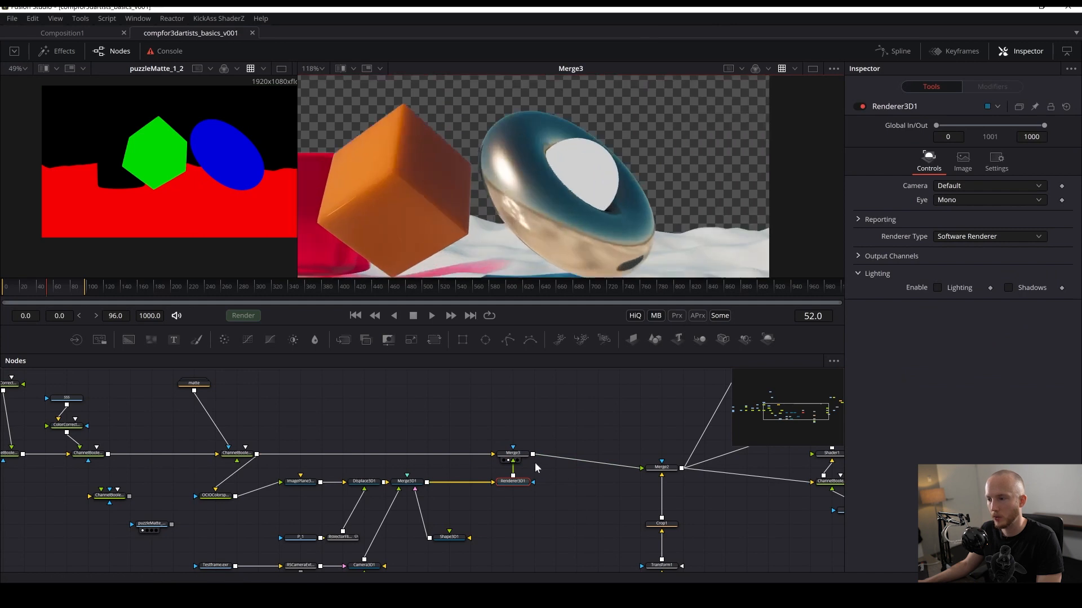
click(938, 289)
click(1008, 288)
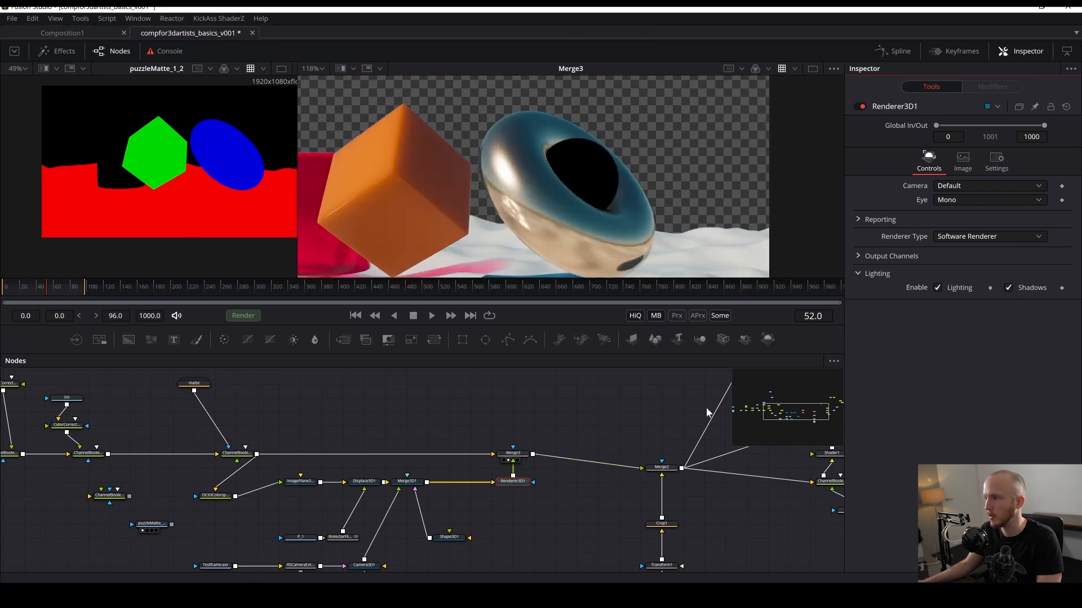
key(ctrl+s)
- Add a Point Light connected to Merge3D1 and save
click(406, 483)
key(shift+space)
text(lig)
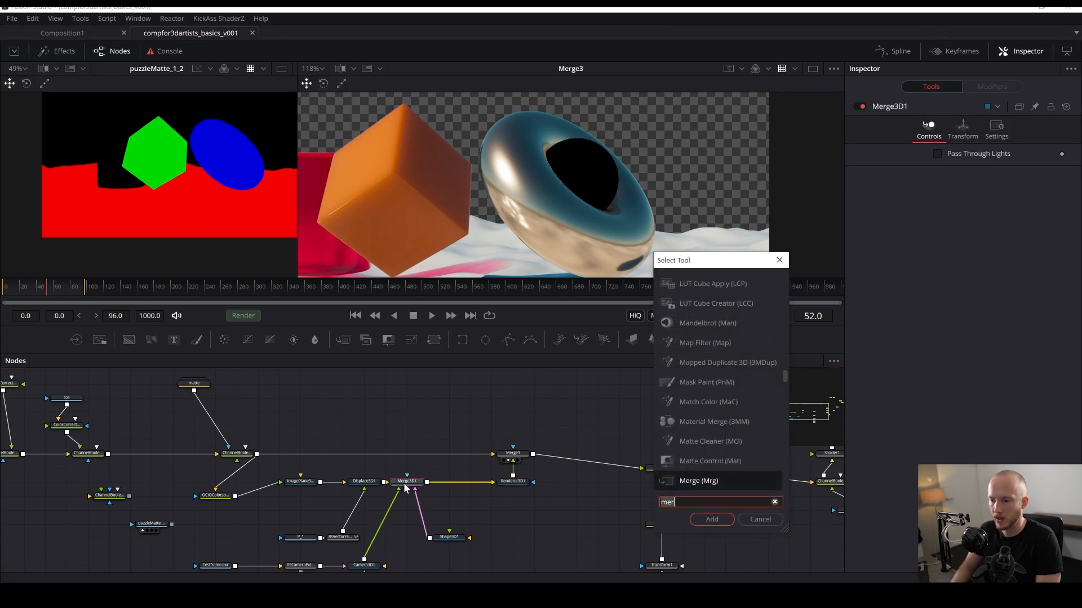
text(ht)
key(Down)
key(Return)
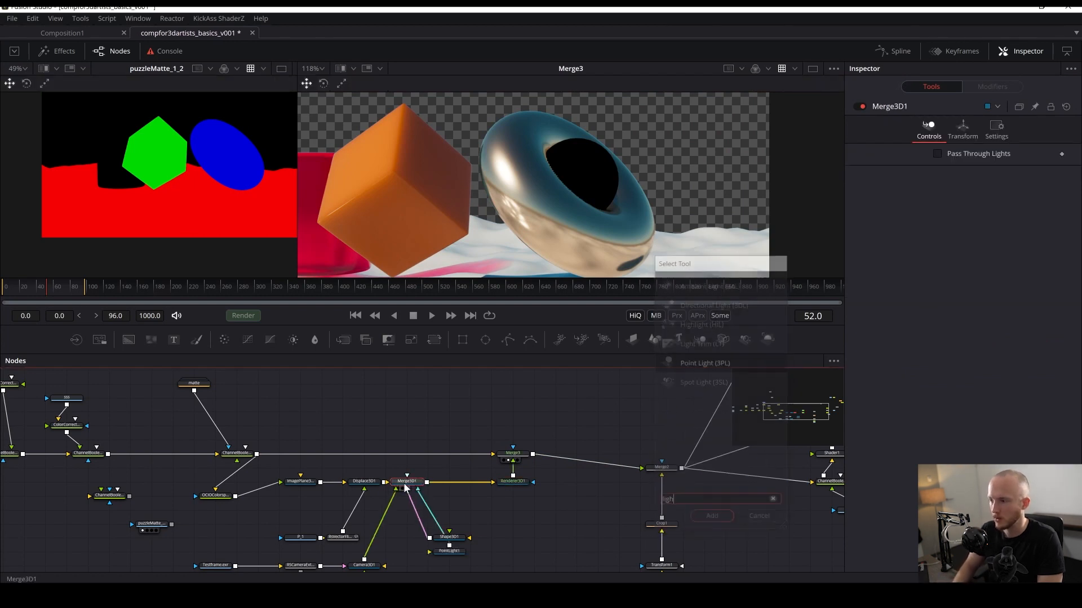
key(ctrl+s)
drag(455, 555, 409, 573)
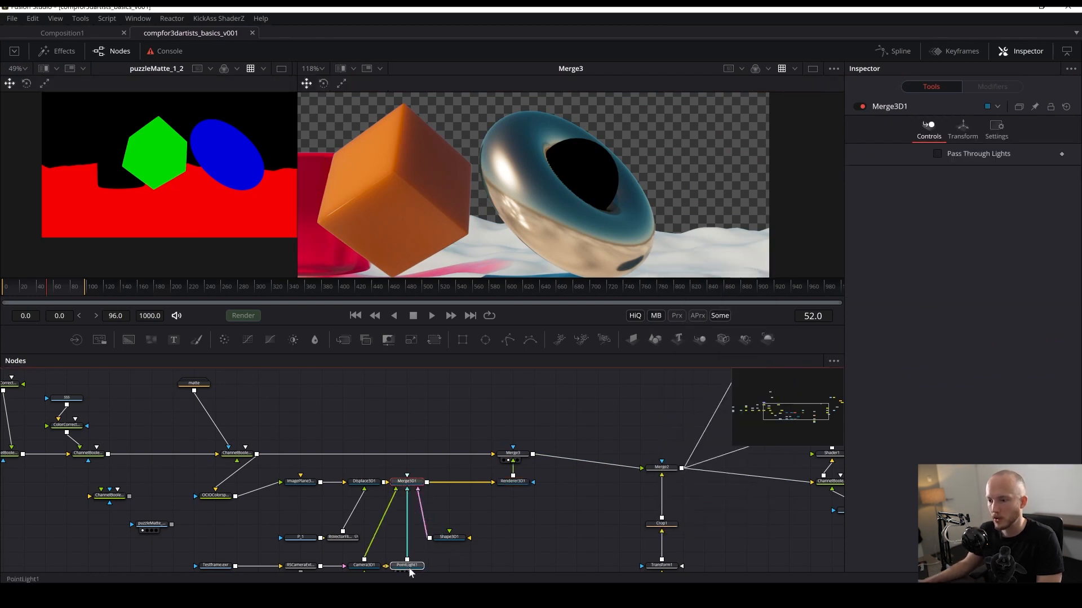
- Show Merge3D1 in the first viewer, looking through Camera3D1
click(407, 550)
drag(407, 481, 163, 168)
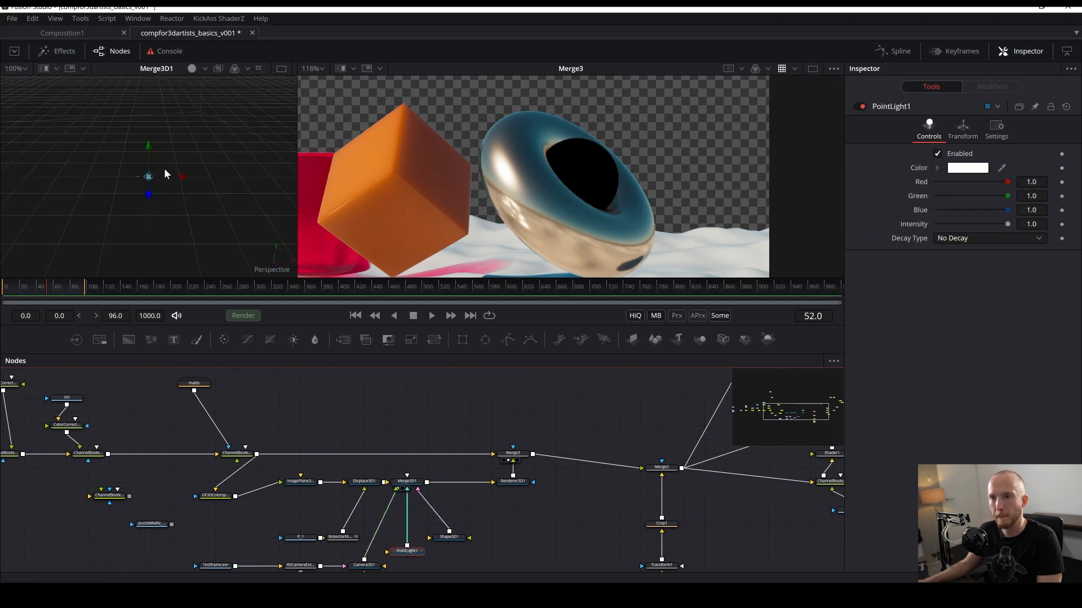
key(ctrl+s)
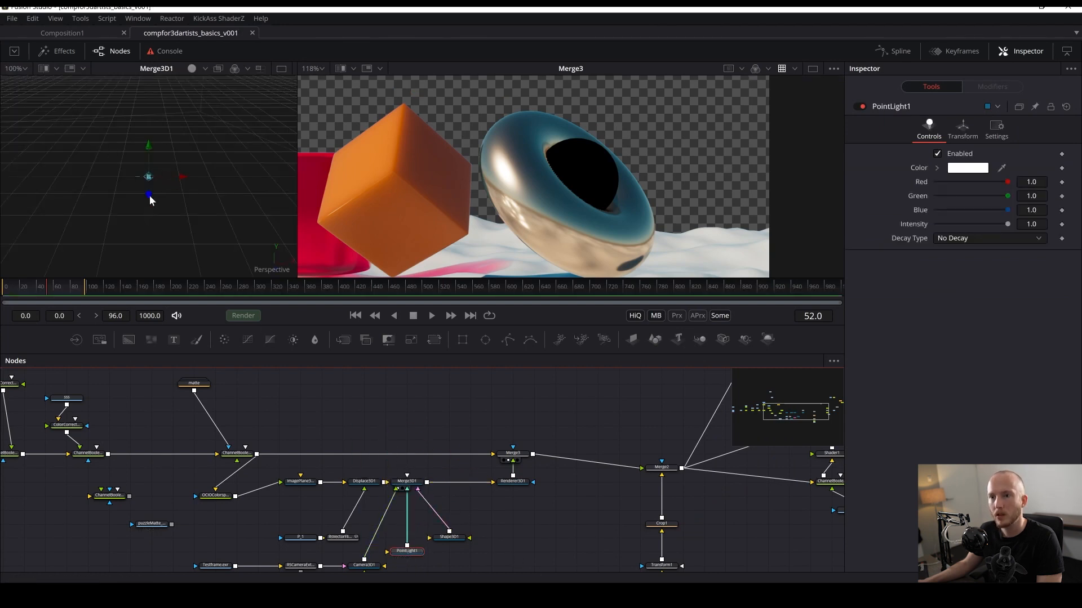
scroll(137, 185, up, 6)
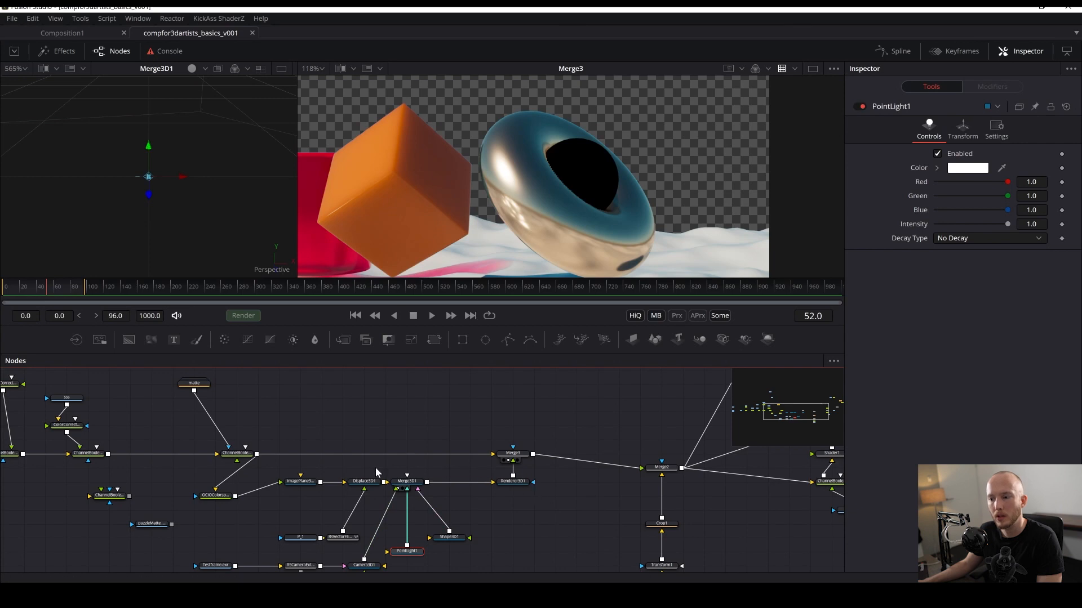
drag(176, 193, 62, 269)
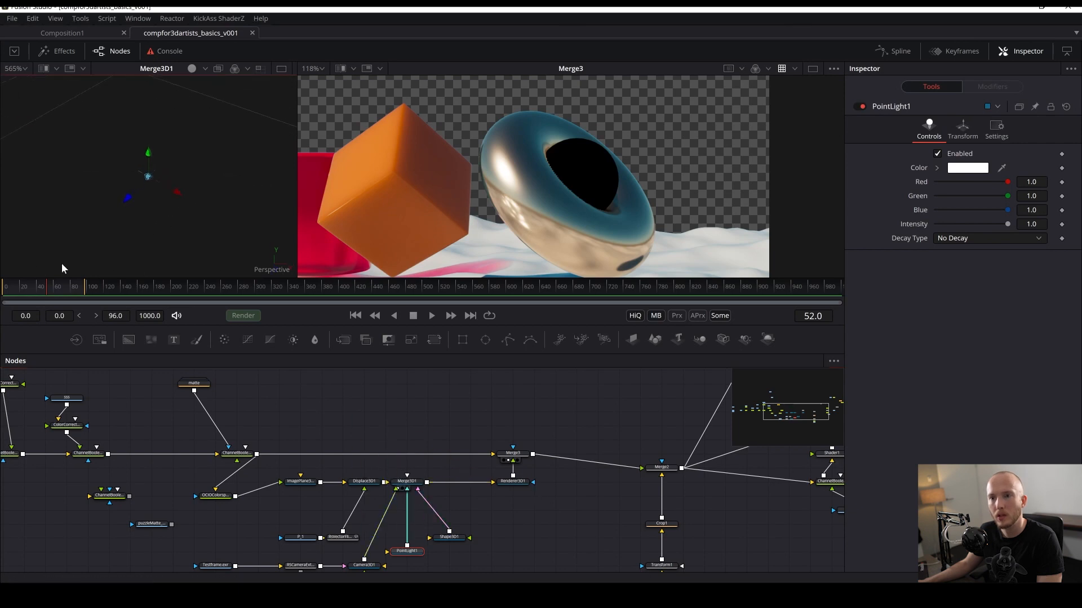
right_click(285, 279)
click(292, 285)
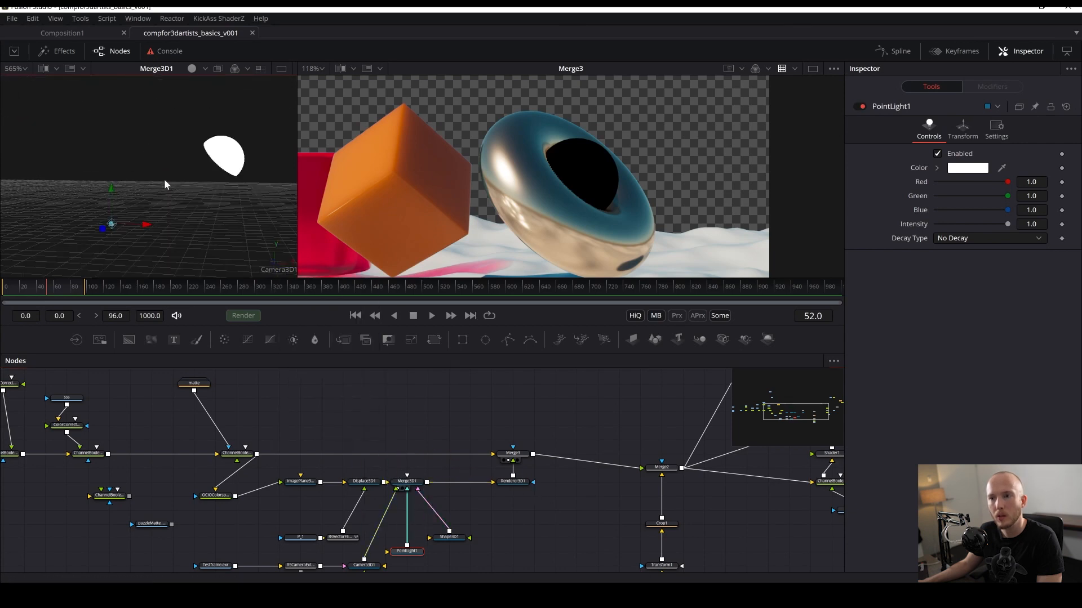
- Turn on Shadows in the first viewer's 3D options
click(398, 551)
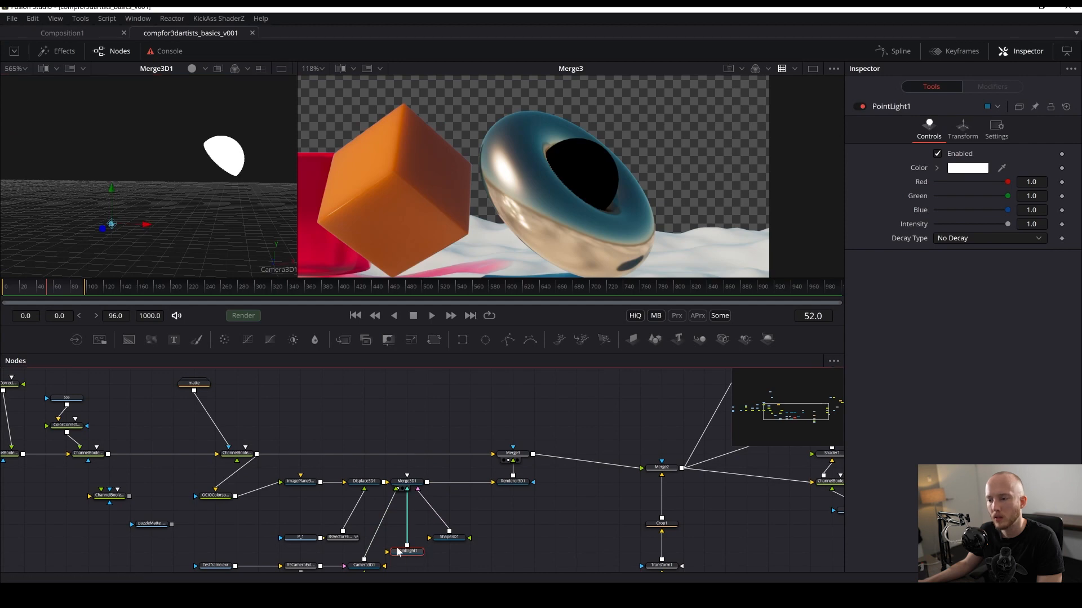
drag(143, 225, 245, 219)
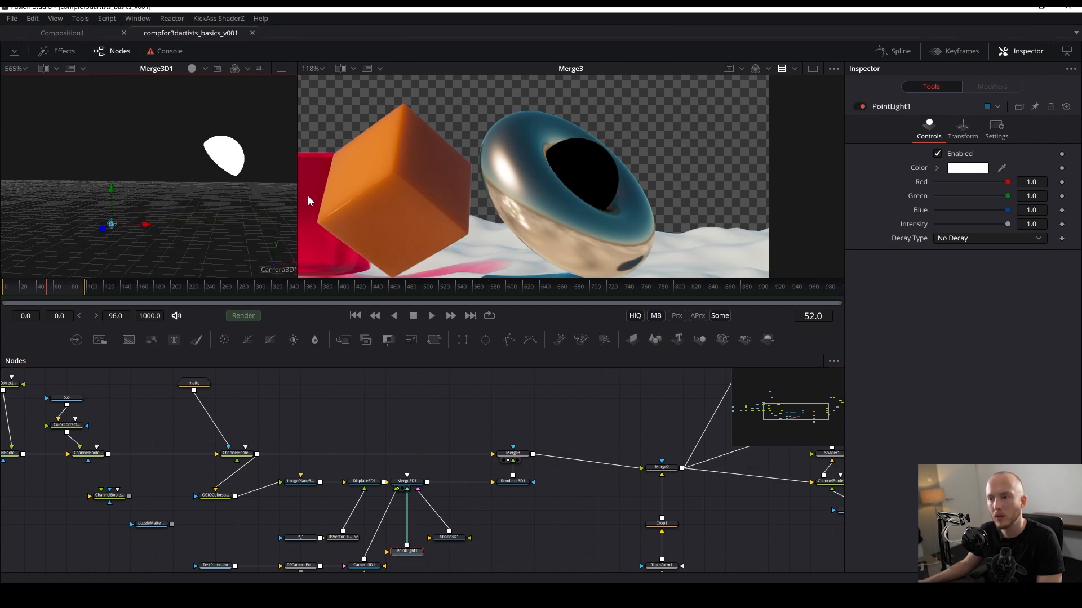
right_click(279, 193)
mouse_move(323, 233)
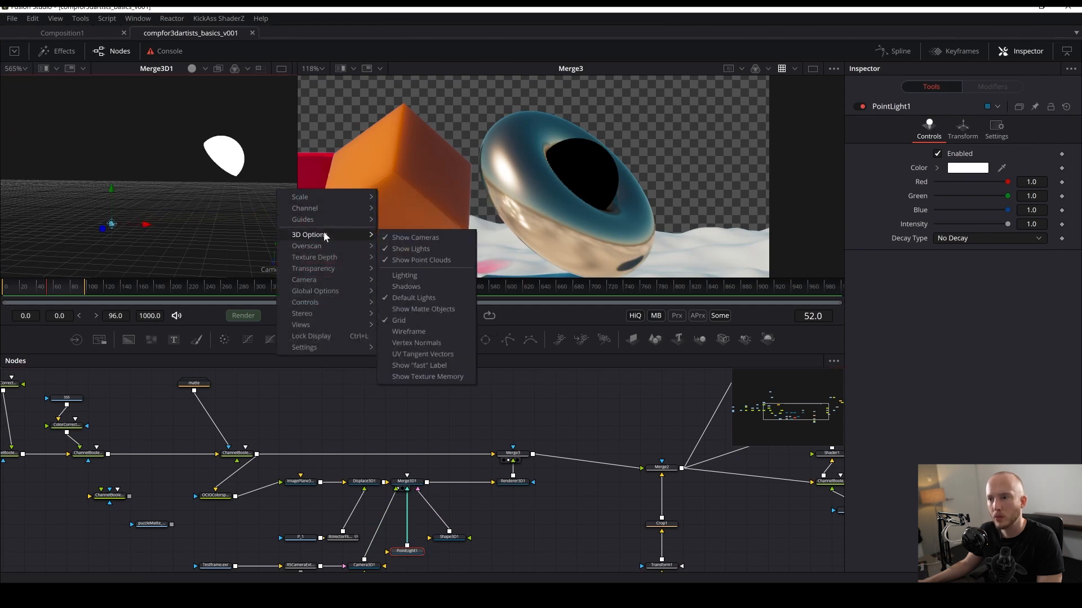
click(400, 285)
- Move the point light in the perspective view so it lights the sphere, then save
drag(147, 225, 269, 215)
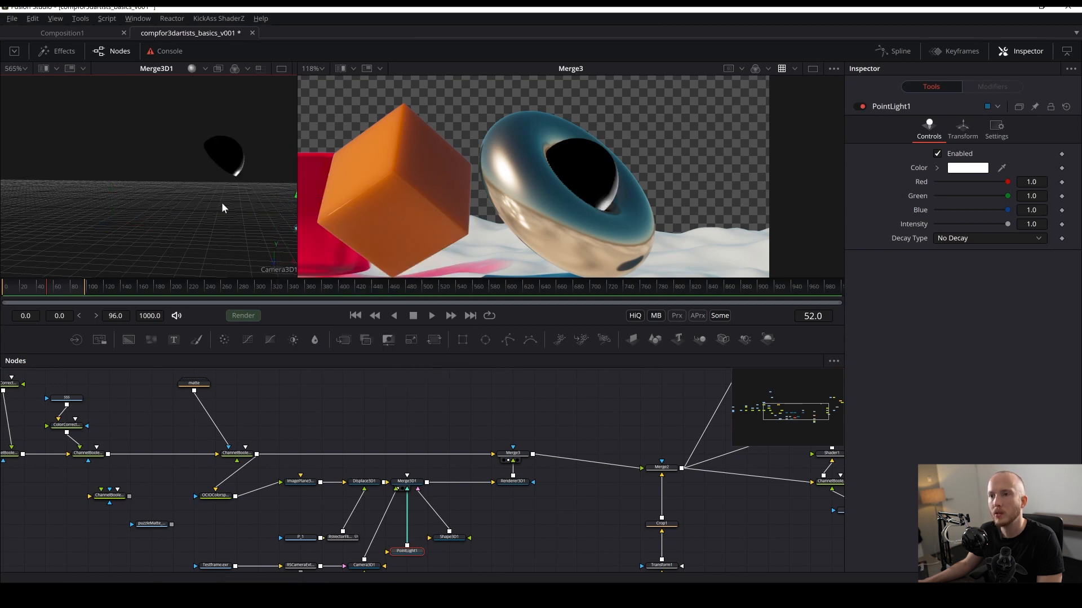
right_click(275, 271)
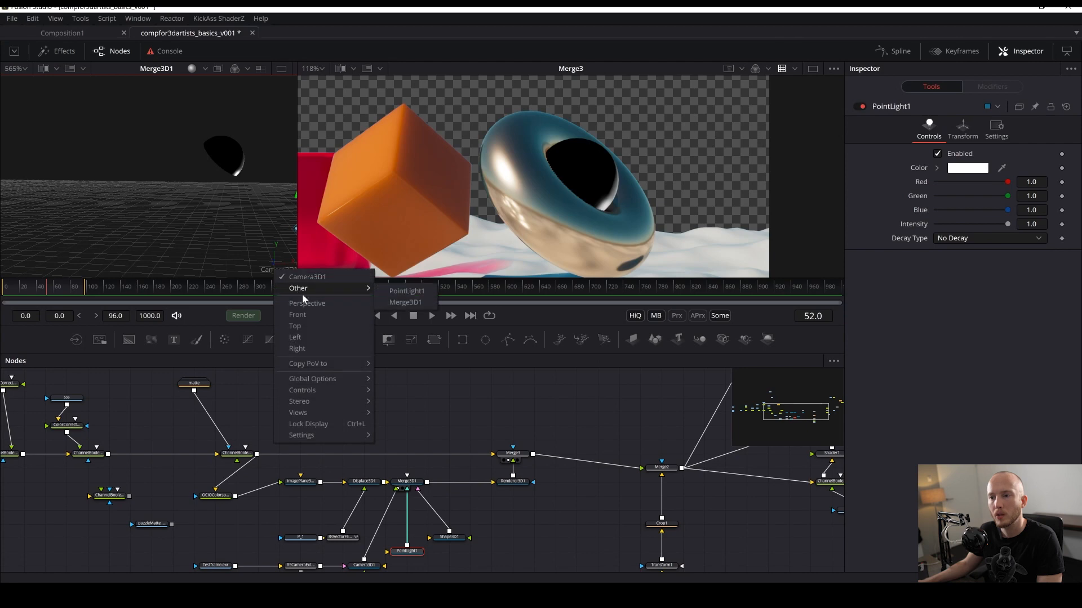
click(309, 304)
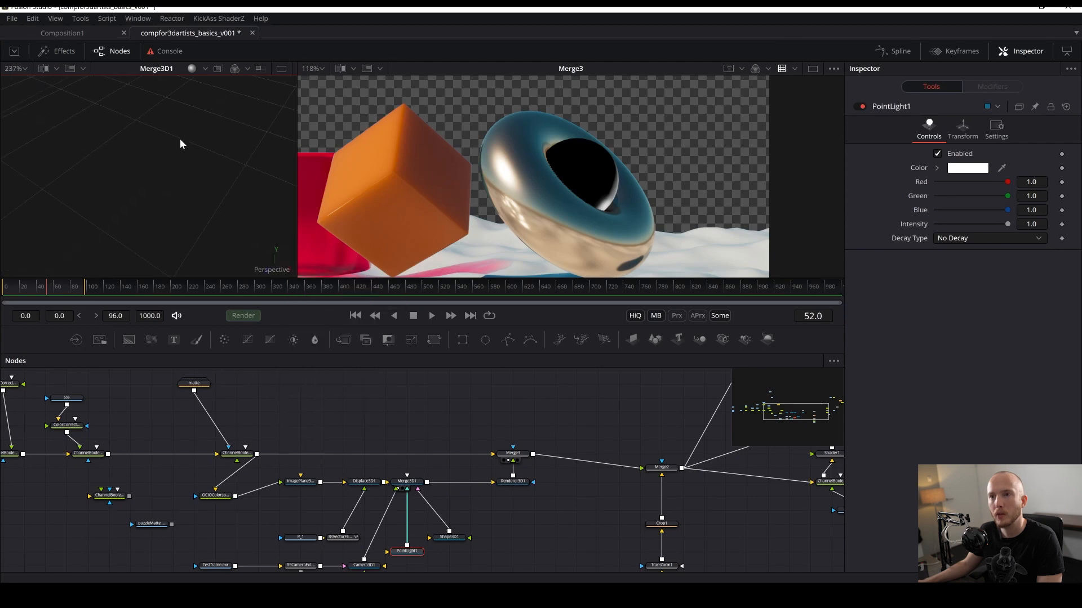
scroll(182, 140, down, 12)
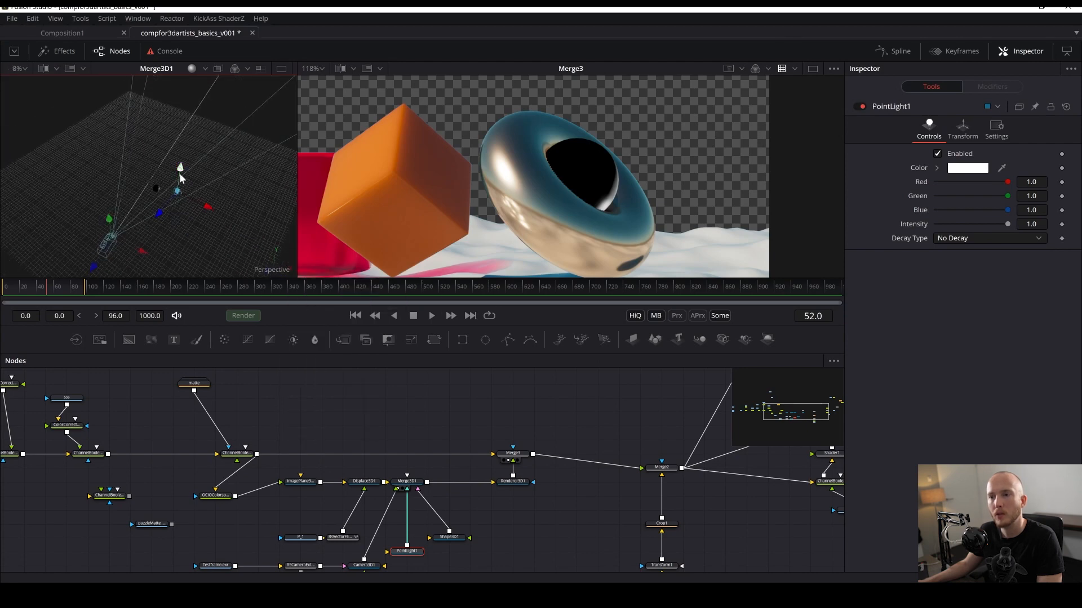
mouse_move(180, 178)
mouse_down()
mouse_move(187, 138)
mouse_move(172, 177)
mouse_up()
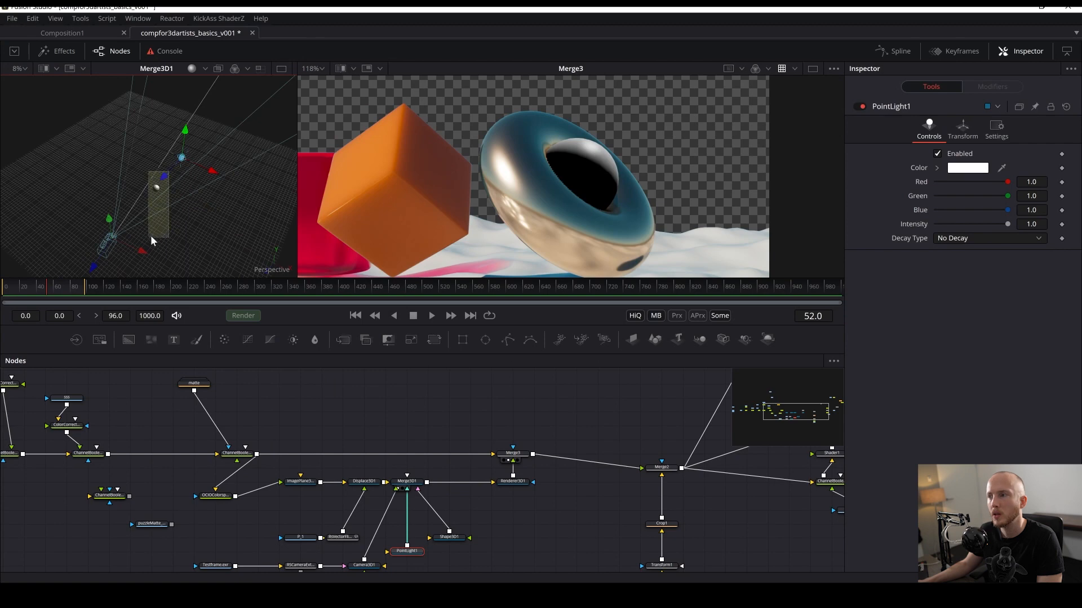
drag(150, 235, 152, 234)
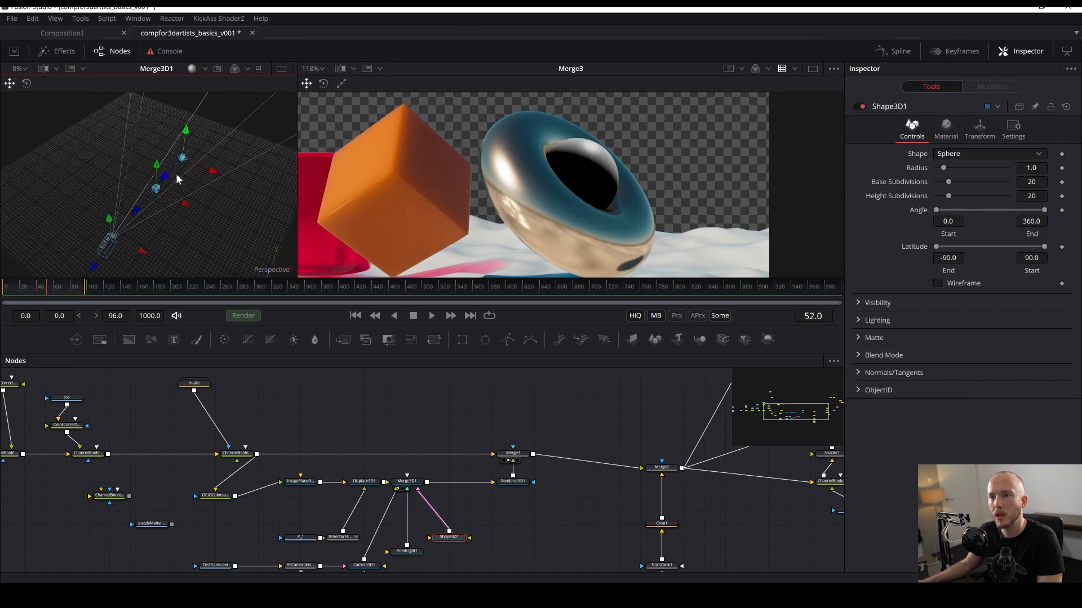
drag(171, 179, 201, 215)
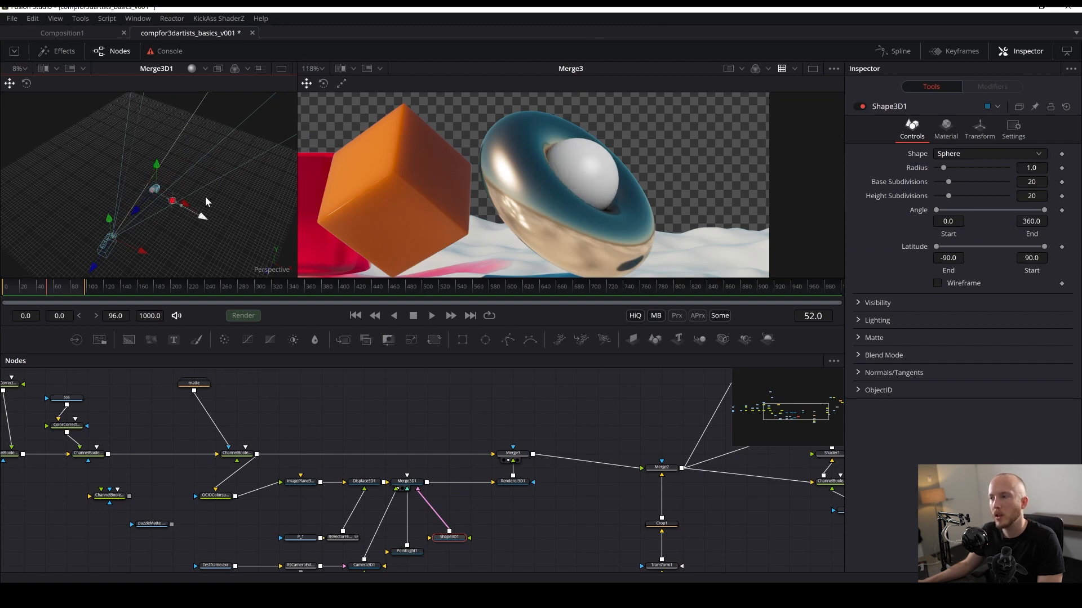
key(ctrl+s)
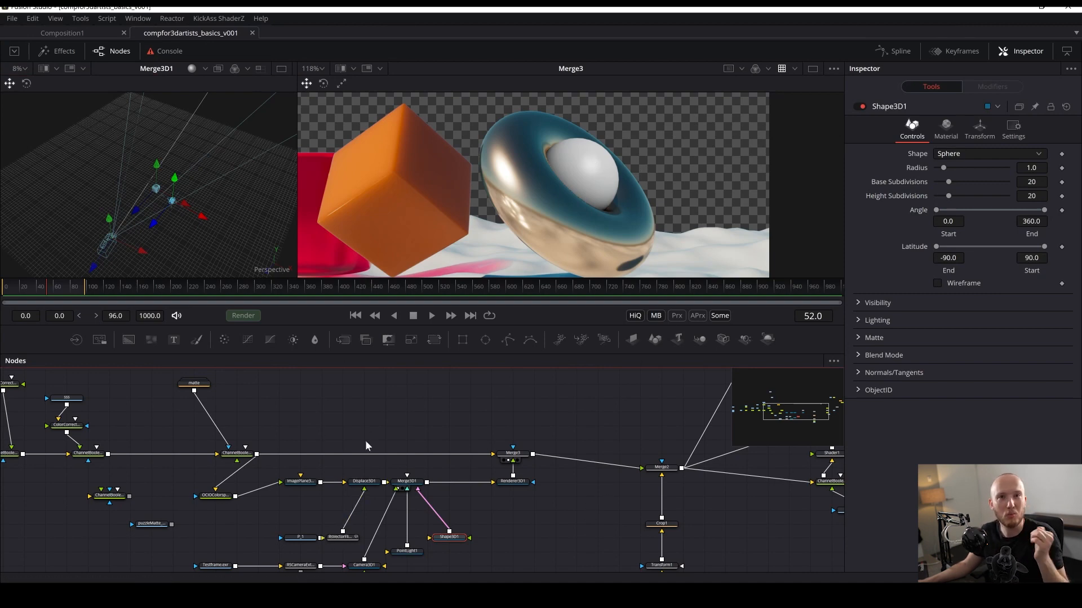
- Select and reposition the camera and loader nodes in the node graph
click(462, 515)
drag(528, 445, 493, 413)
drag(427, 513, 557, 448)
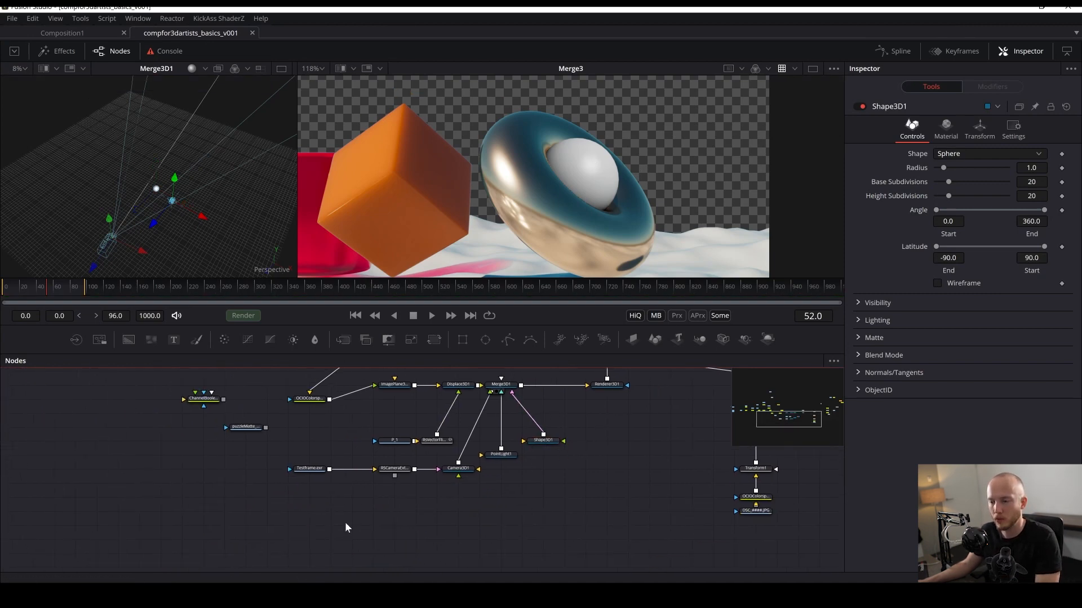
drag(309, 546, 465, 423)
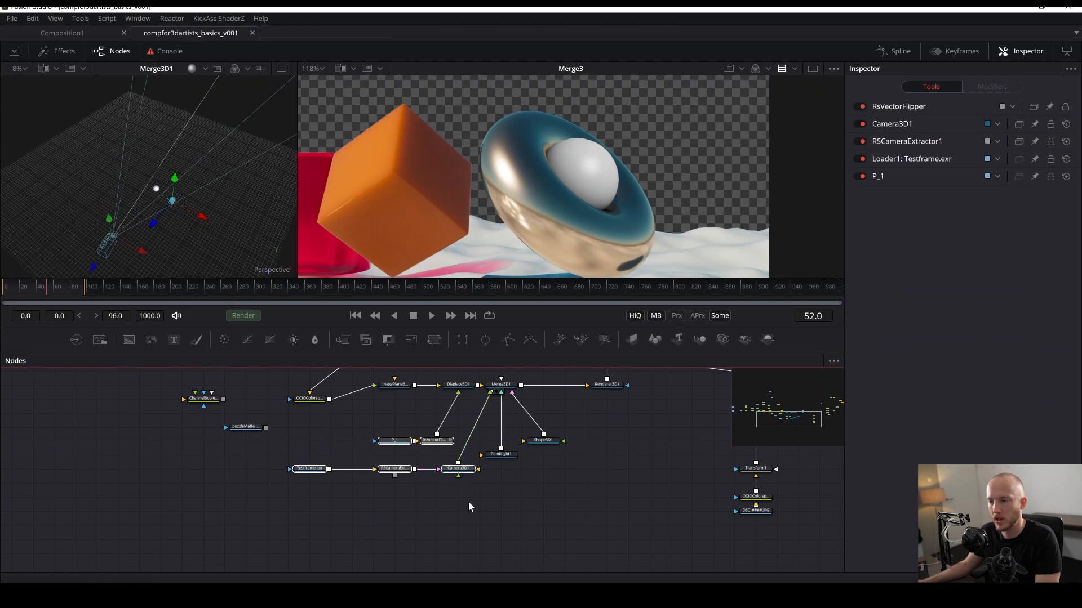
drag(465, 514, 284, 442)
drag(444, 468, 361, 524)
click(422, 495)
drag(426, 496, 337, 500)
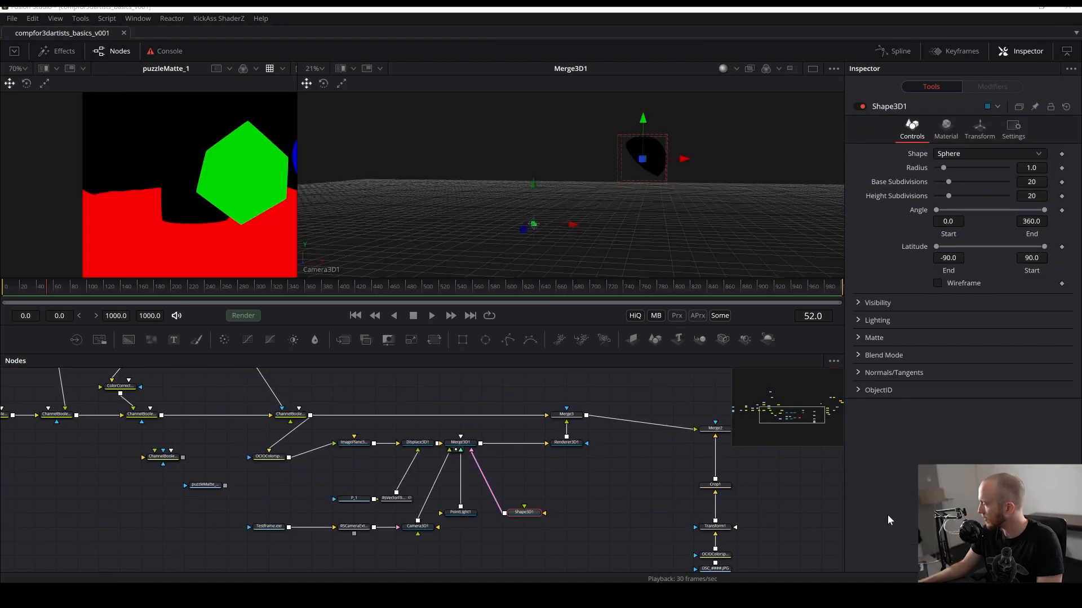
- Add a Replace Material 3D node between the Shape3D1 sphere and Merge3D1
click(630, 471)
drag(633, 469, 604, 478)
key(shift+space)
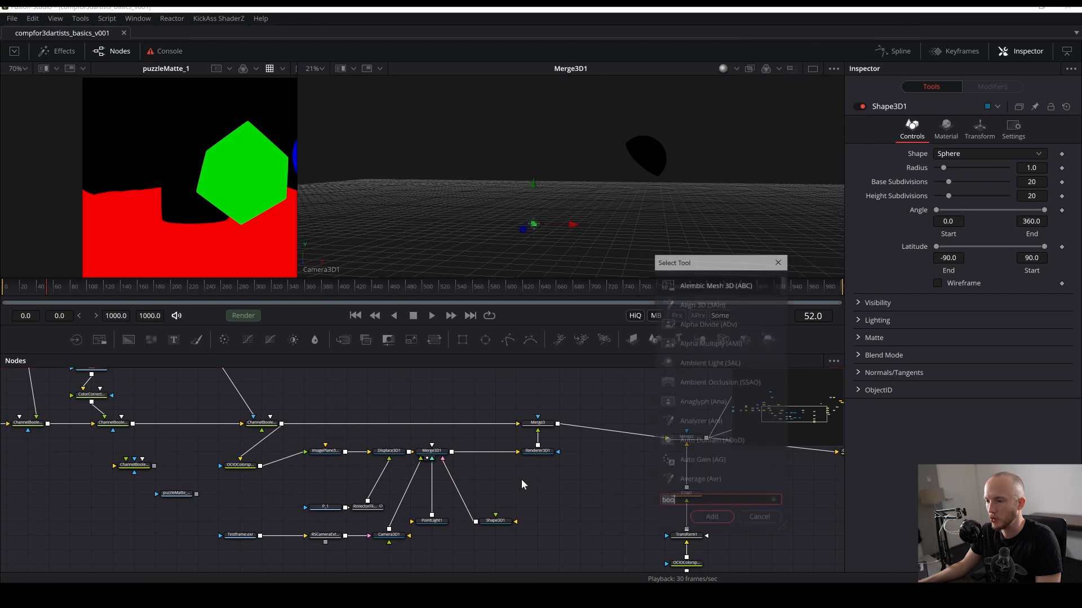
text(repl)
key(Return)
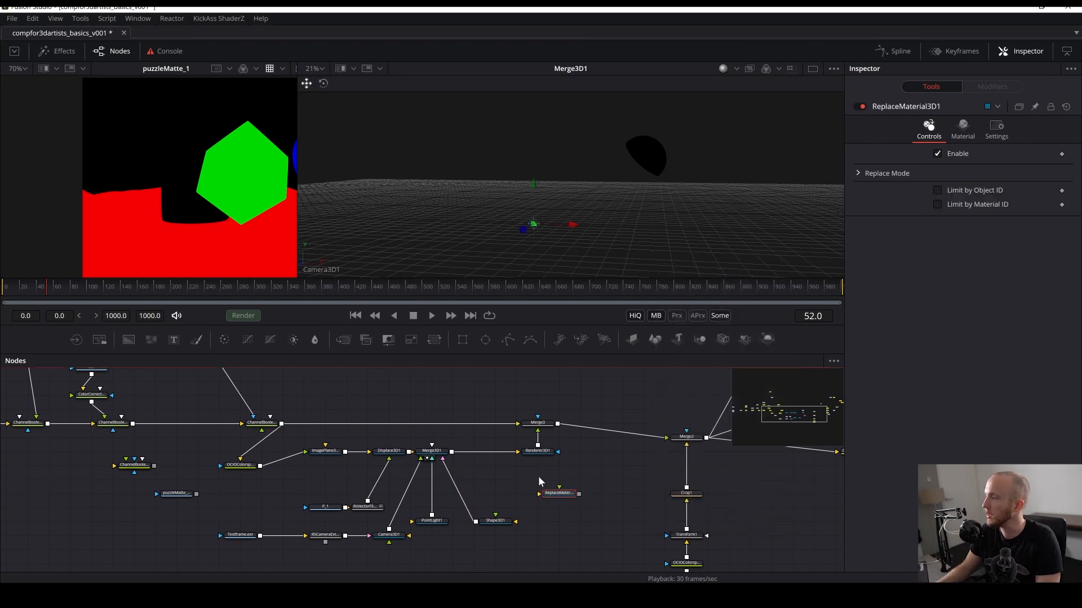
drag(560, 494, 453, 494)
- Add a Reflect material node and connect it to the Replace Material node's material input
right_click(533, 495)
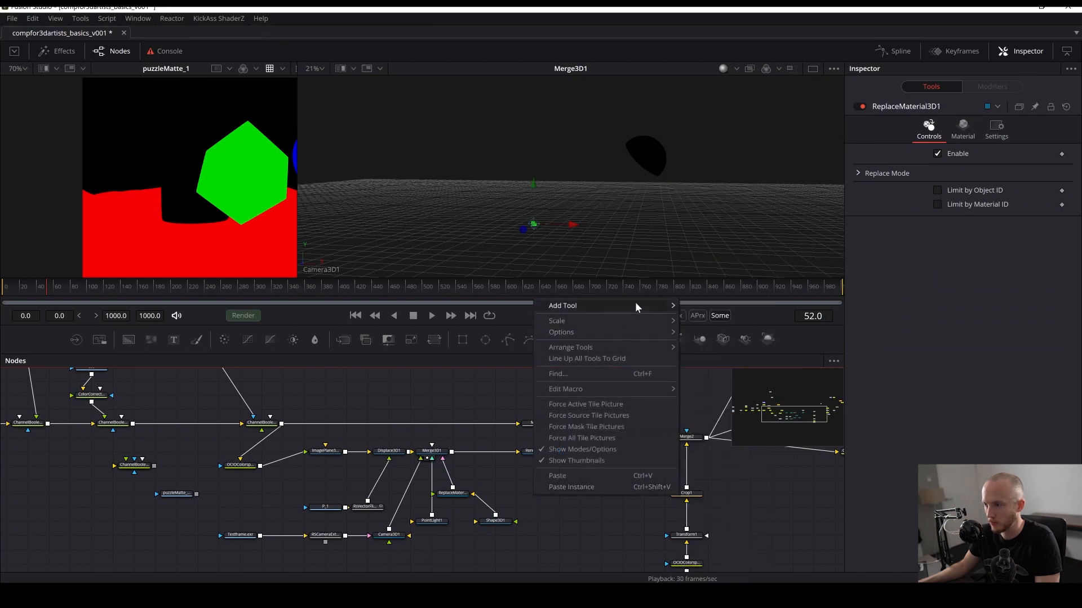
mouse_move(635, 305)
mouse_move(719, 272)
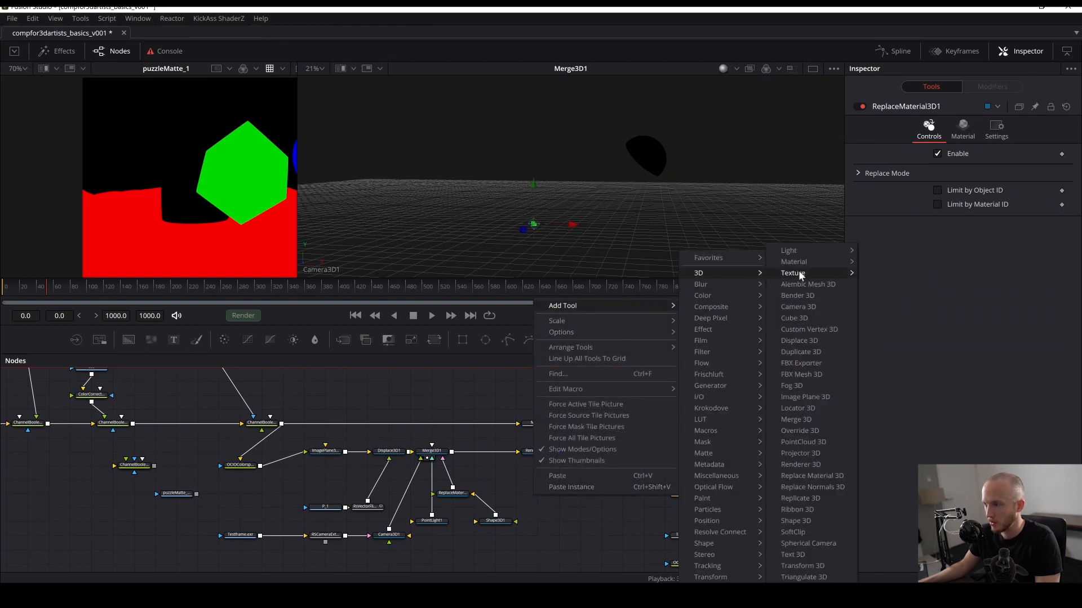
mouse_move(795, 262)
click(883, 320)
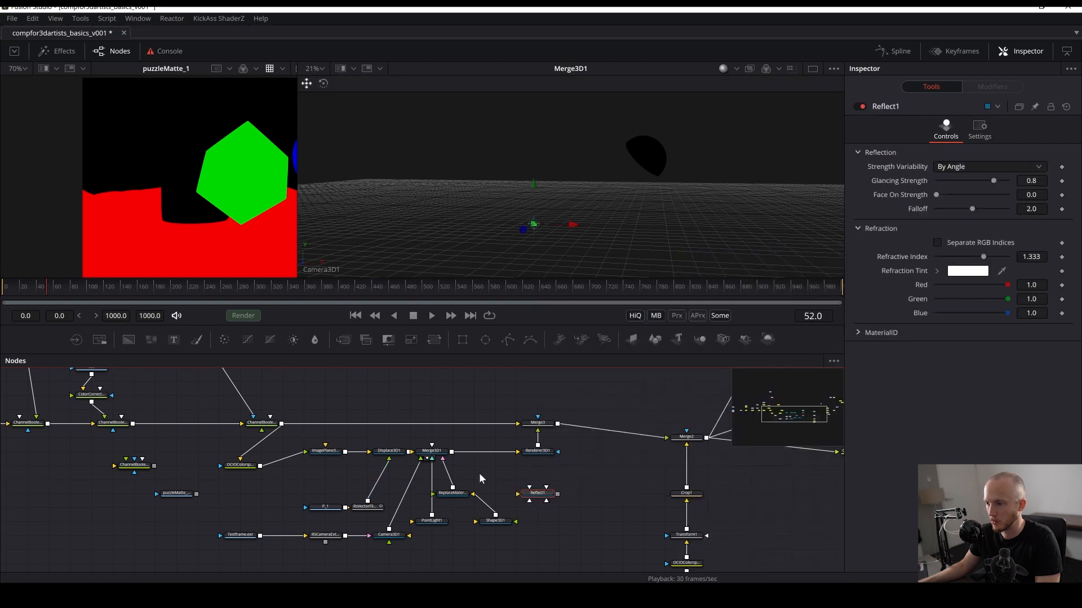
drag(453, 496, 474, 483)
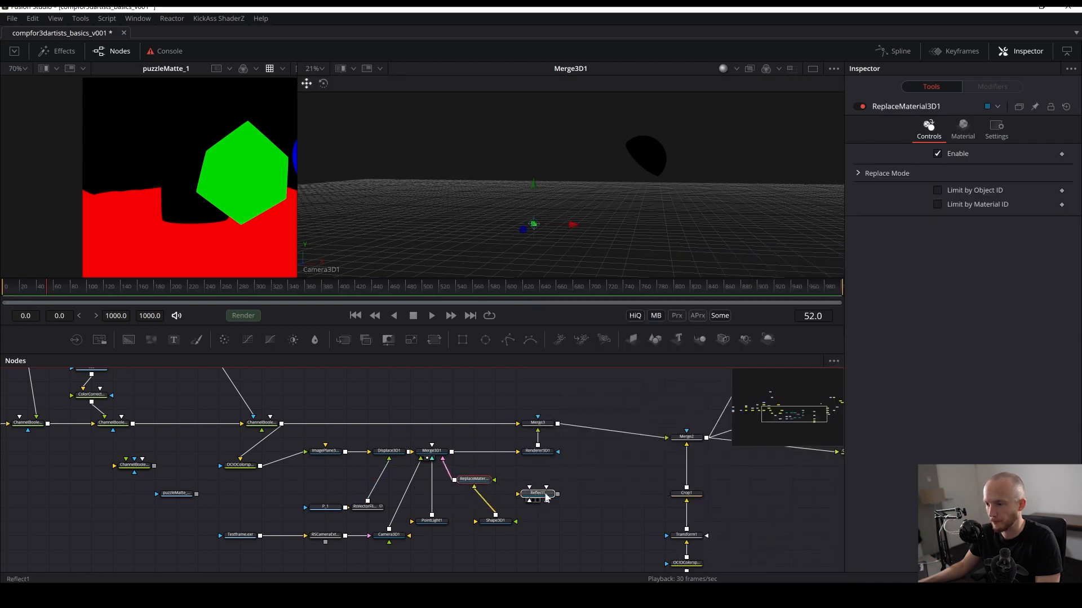
drag(544, 495, 494, 479)
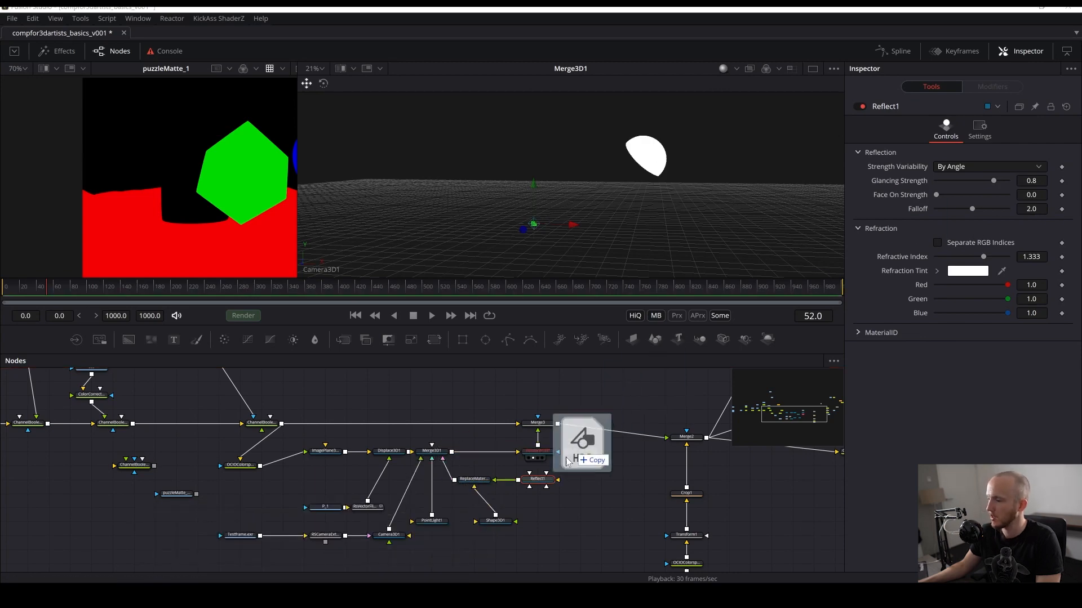
- Import the lenong_1_4k.hdr HDRI image as a loader node and place it below the Reflect material node
drag(562, 417, 592, 484)
drag(536, 512, 493, 538)
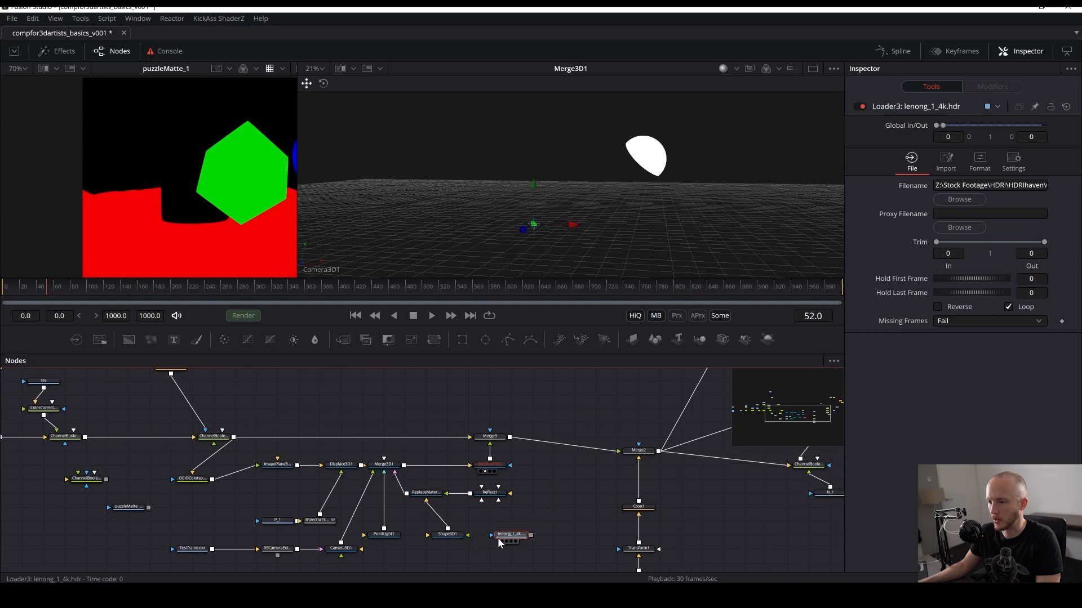
scroll(567, 451, down, 3)
click(634, 519)
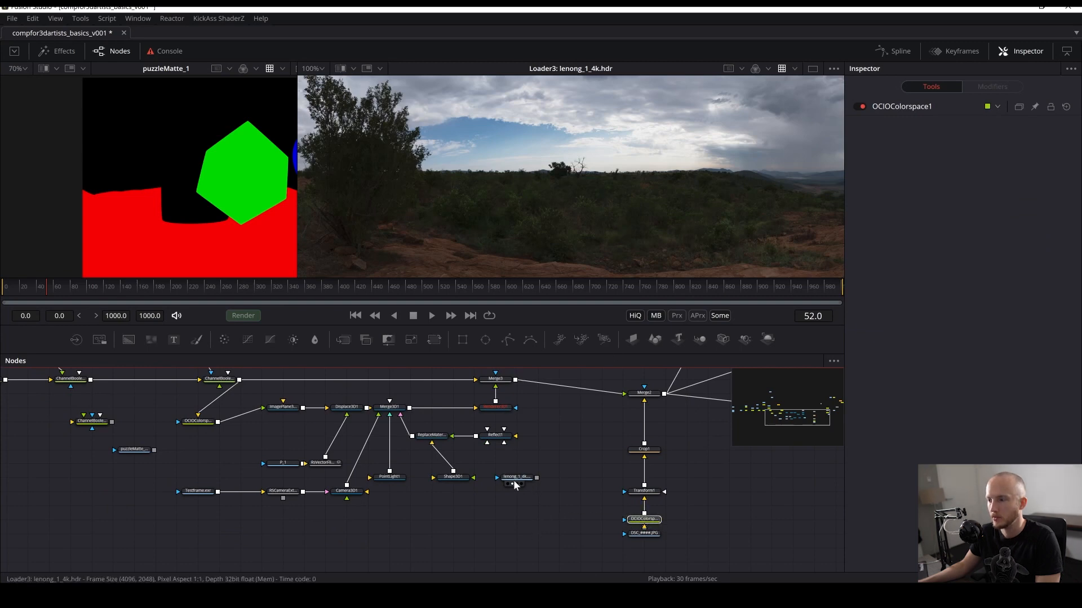
drag(515, 478, 515, 506)
scroll(588, 157, down, 5)
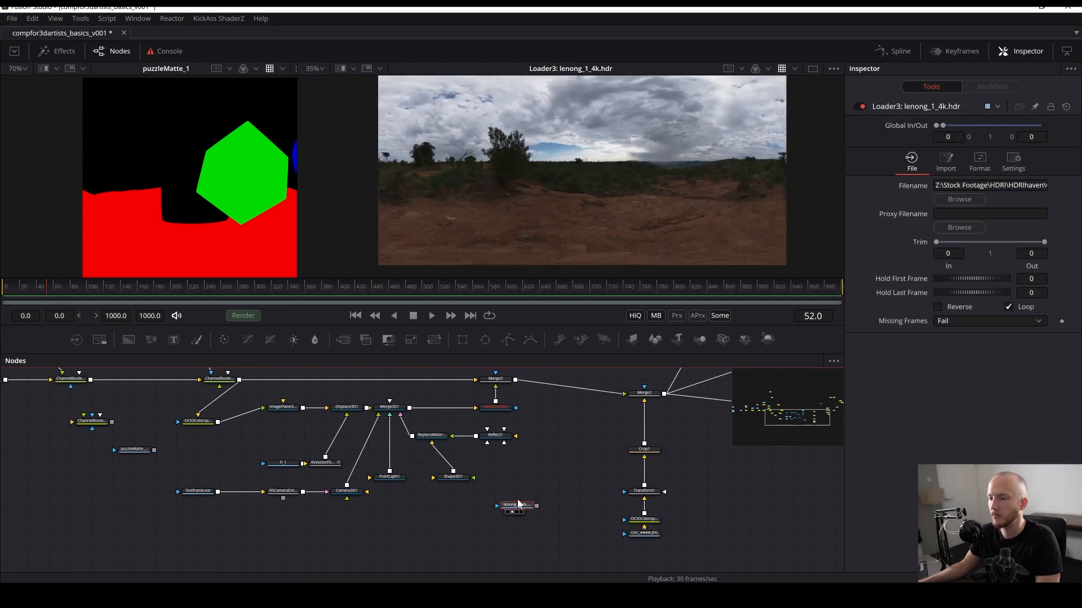
- Add a copy of the OCIO Colorspace node after the HDRI loader and set its source space to Utility - Linear - sRGB
drag(635, 528, 646, 519)
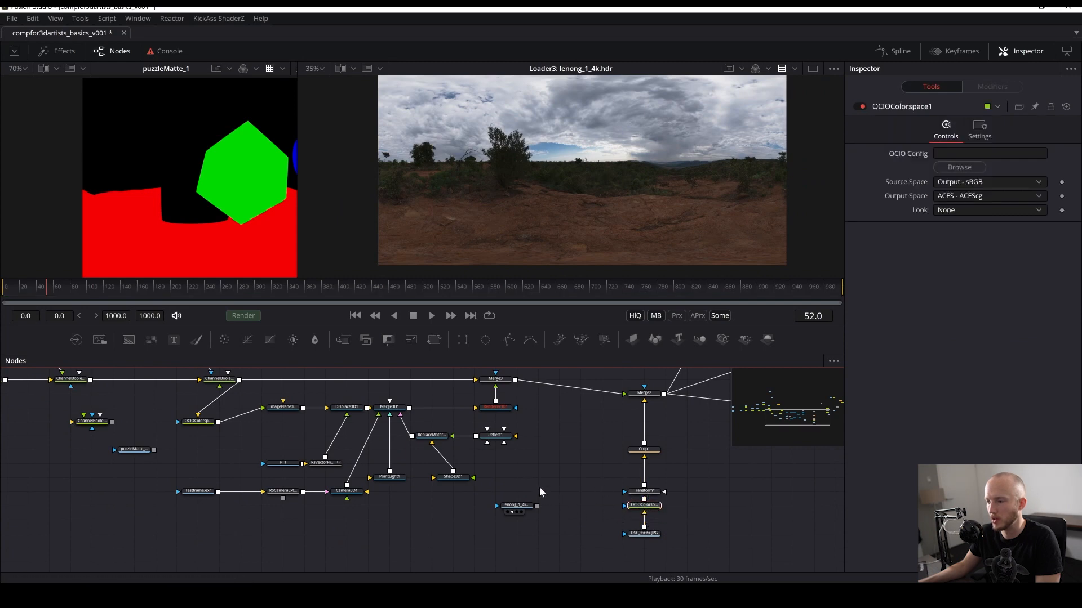
drag(536, 505, 517, 478)
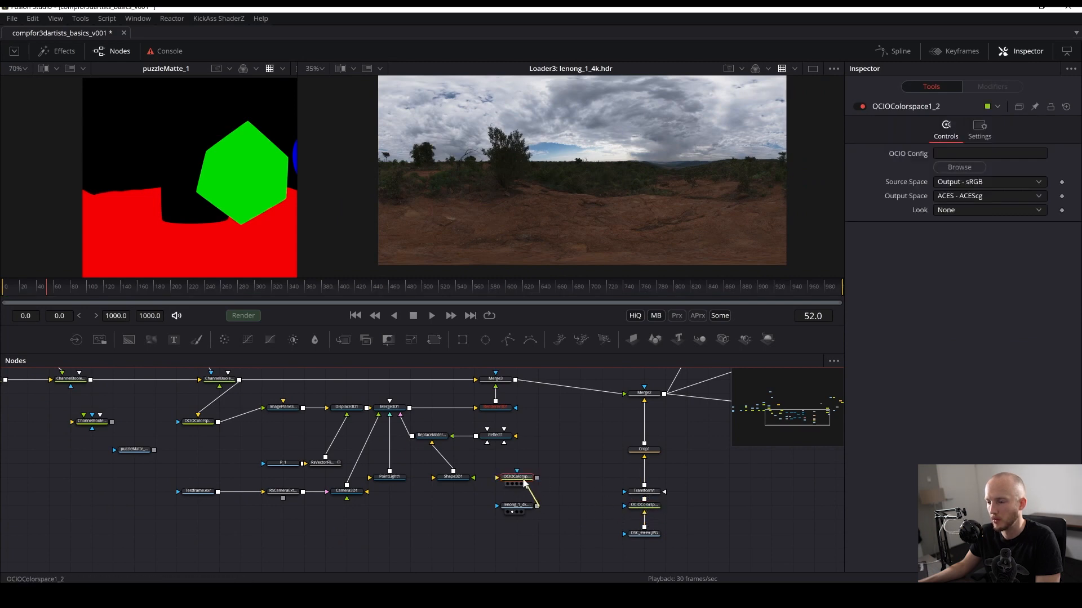
key(2)
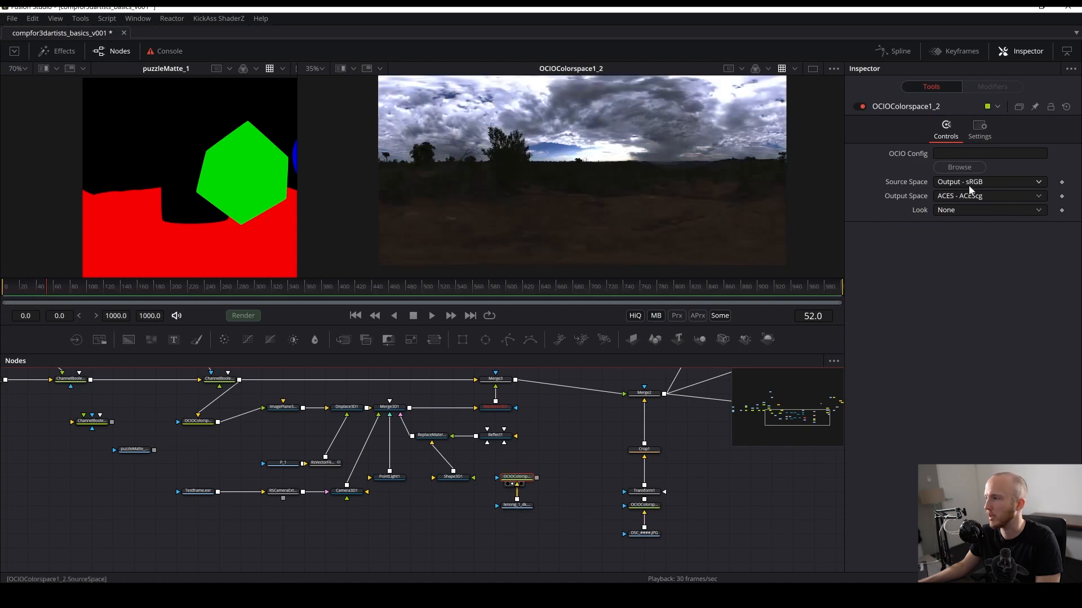
click(966, 182)
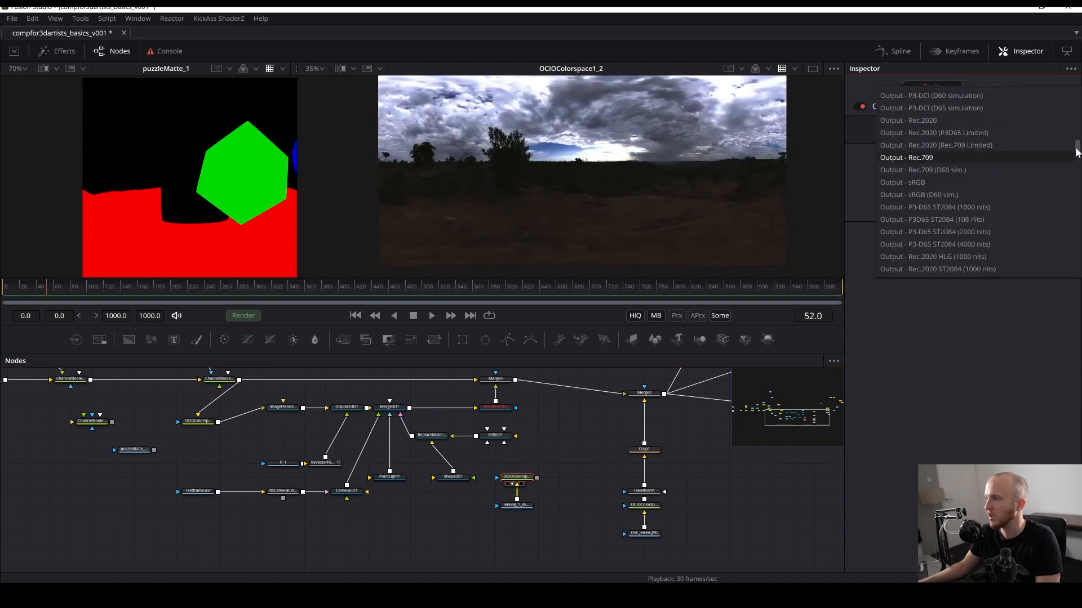
drag(1076, 149, 1070, 176)
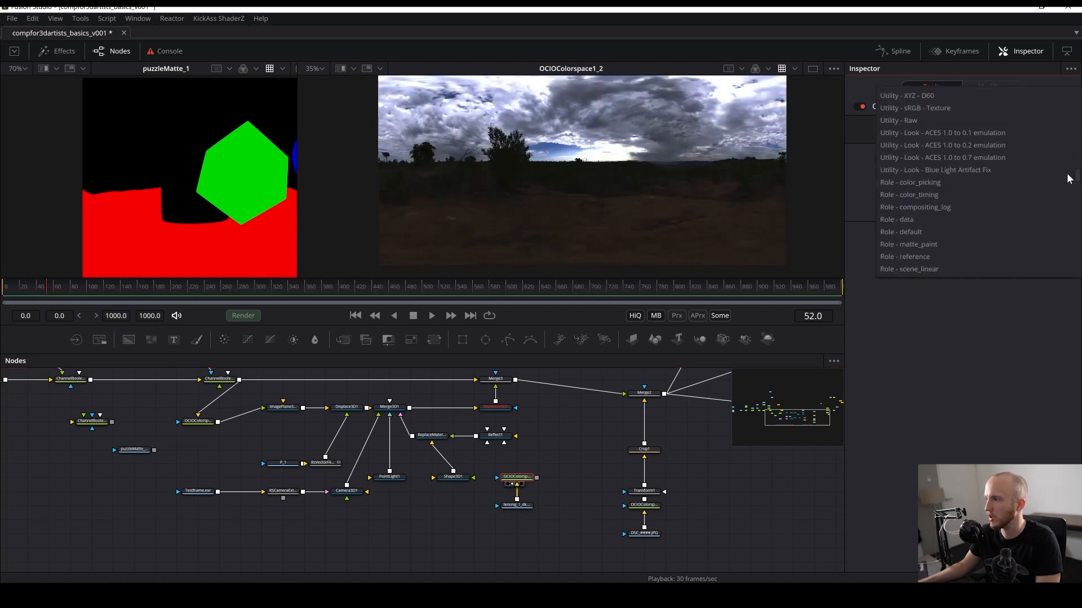
scroll(936, 150, up, 2)
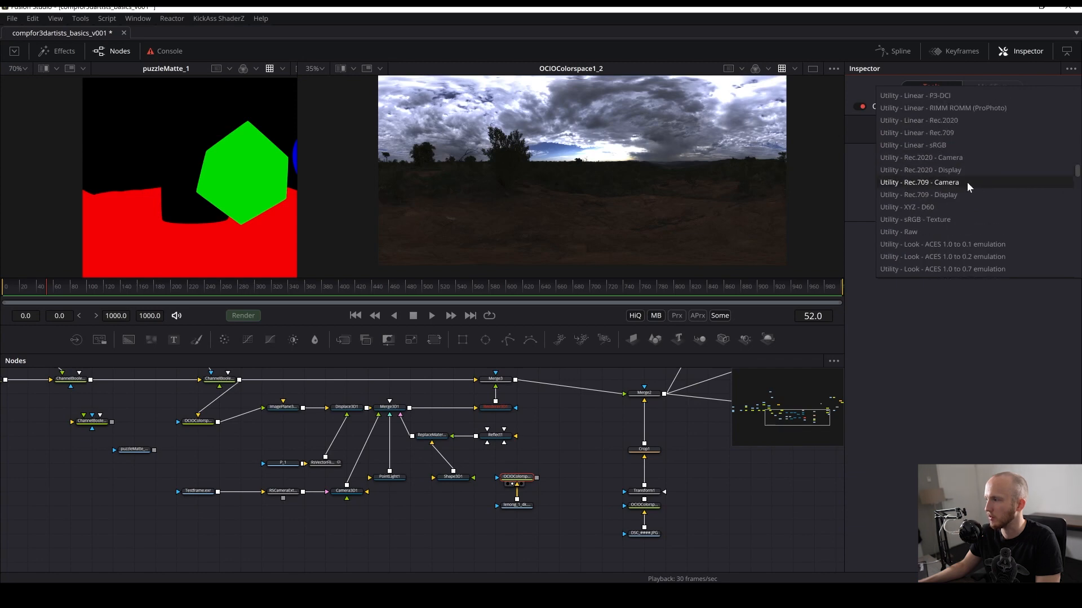
click(928, 145)
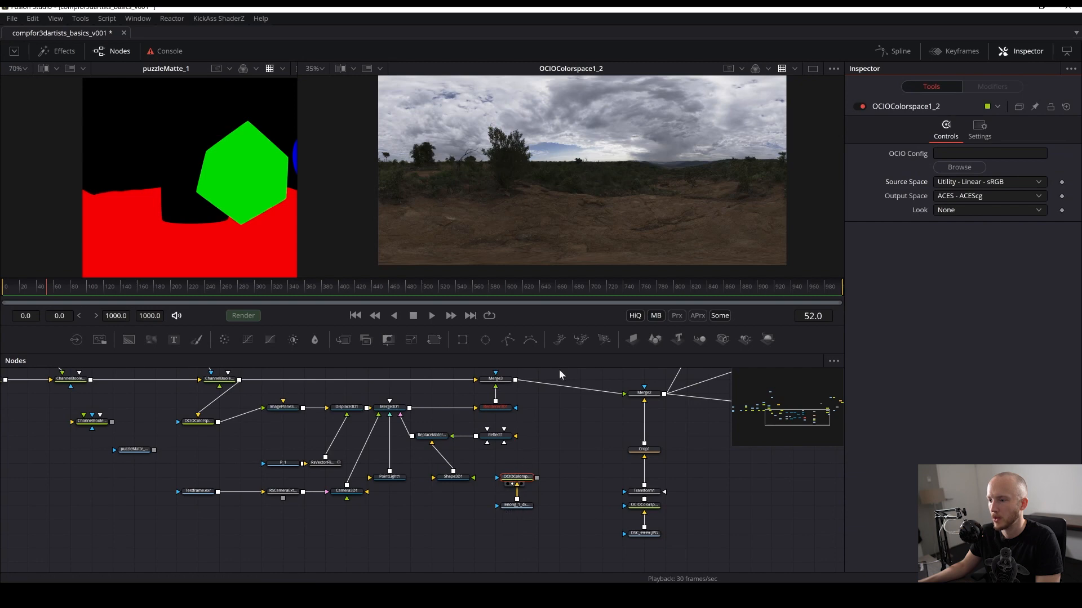
- Connect the converted HDRI into the Reflect material's reflection input and view the Renderer3D1 output
drag(531, 536, 507, 530)
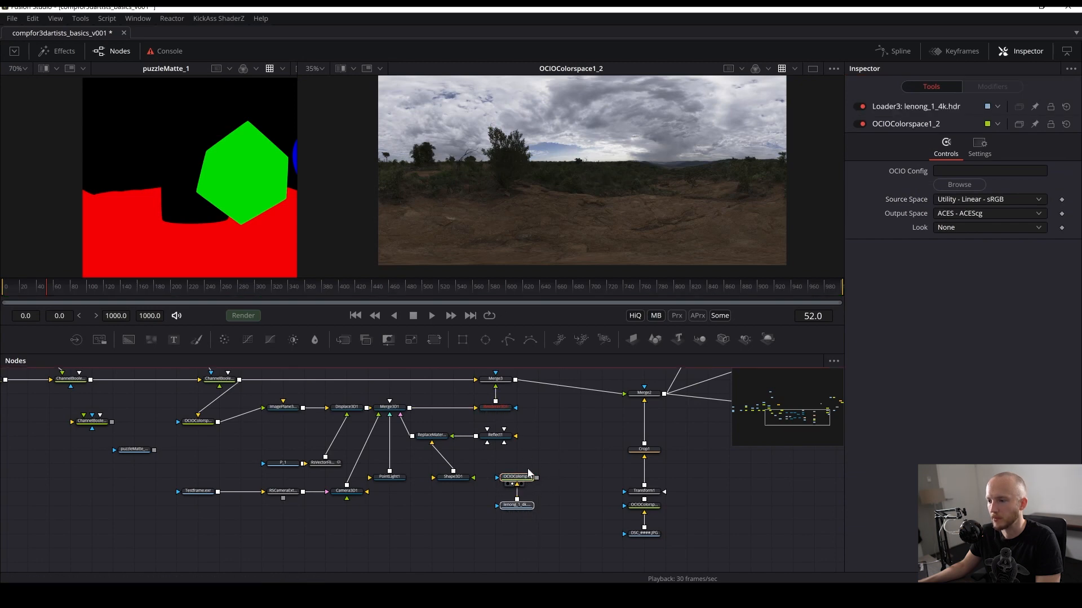
key(ctrl+s)
drag(536, 478, 498, 442)
drag(536, 477, 565, 174)
click(545, 456)
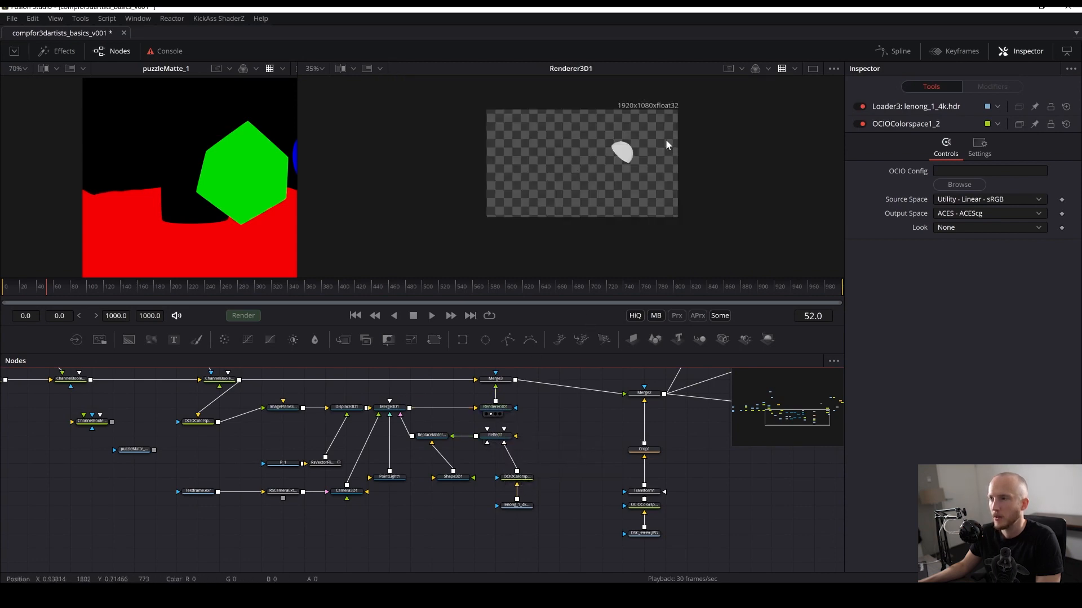
scroll(583, 179, up, 8)
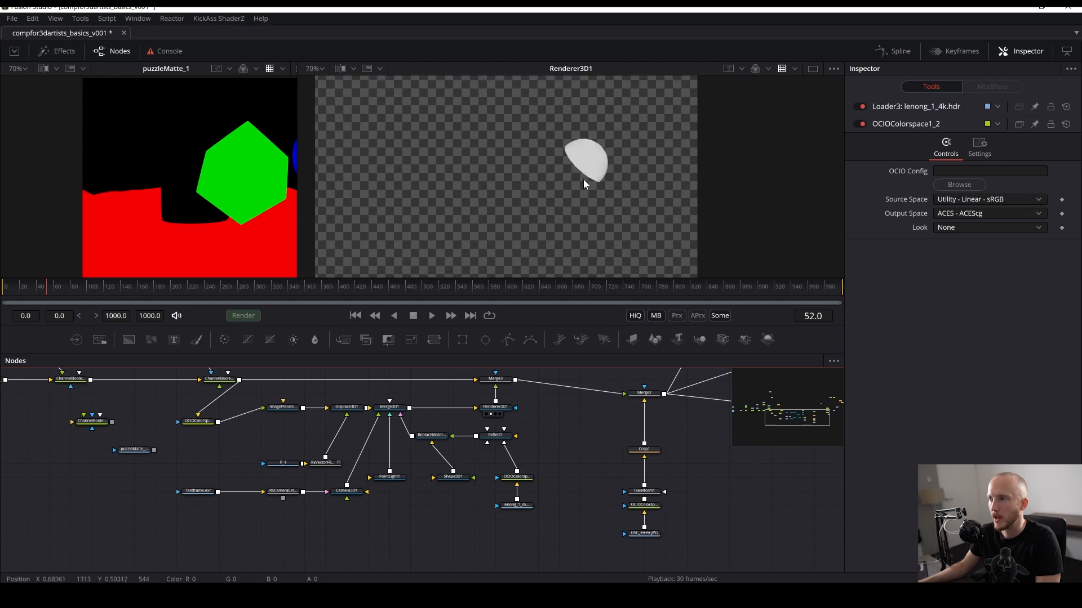
- Set the Reflect material's falloff to about 0.5 and its glancing strength to 1.0
click(496, 436)
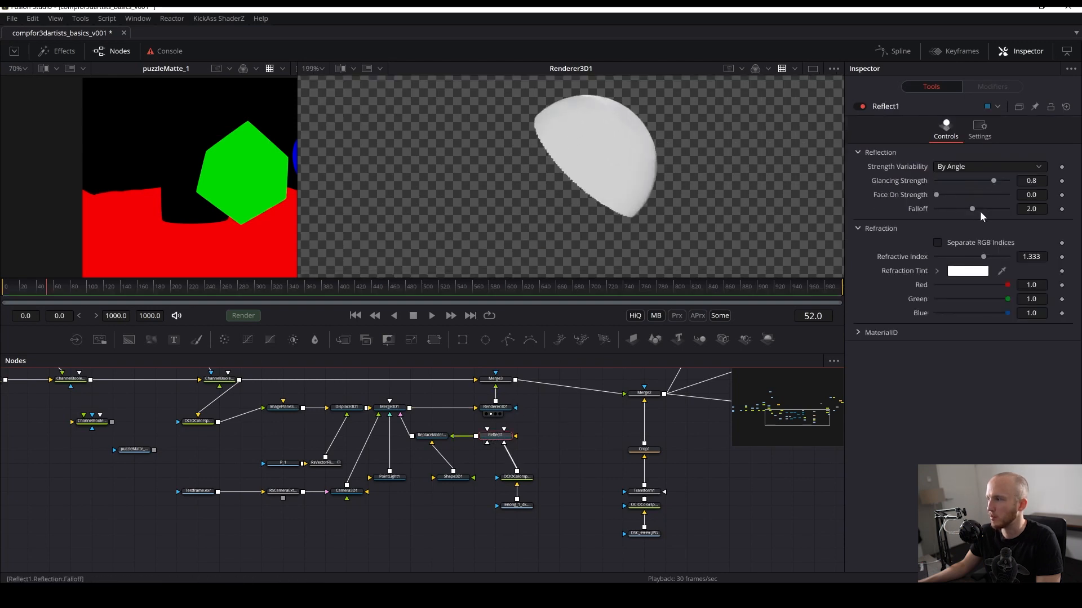
mouse_move(970, 212)
mouse_down()
mouse_move(934, 207)
mouse_move(944, 212)
mouse_up()
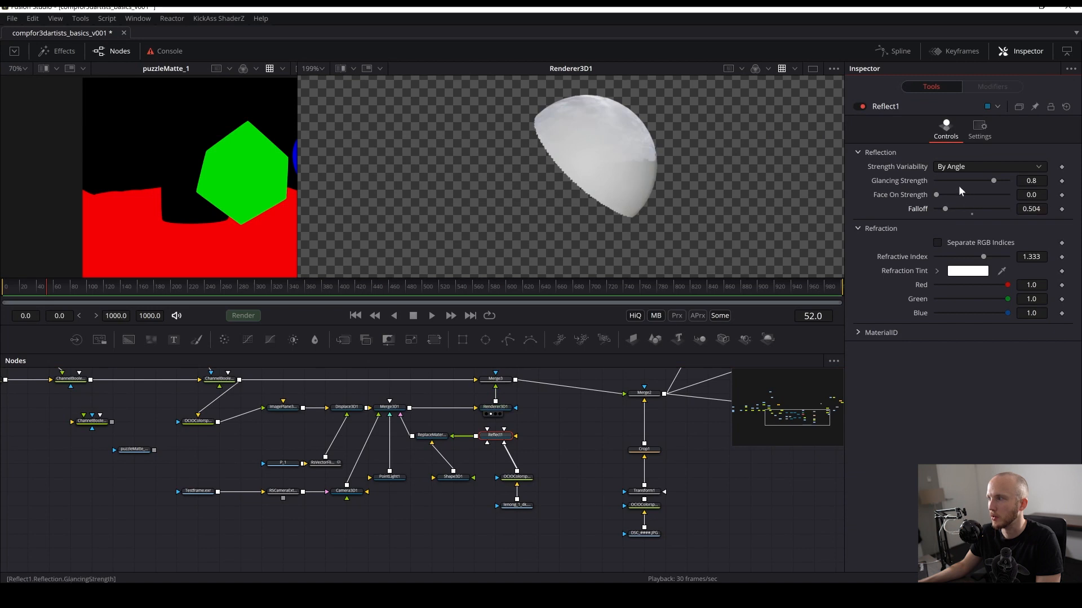
drag(993, 180, 1009, 180)
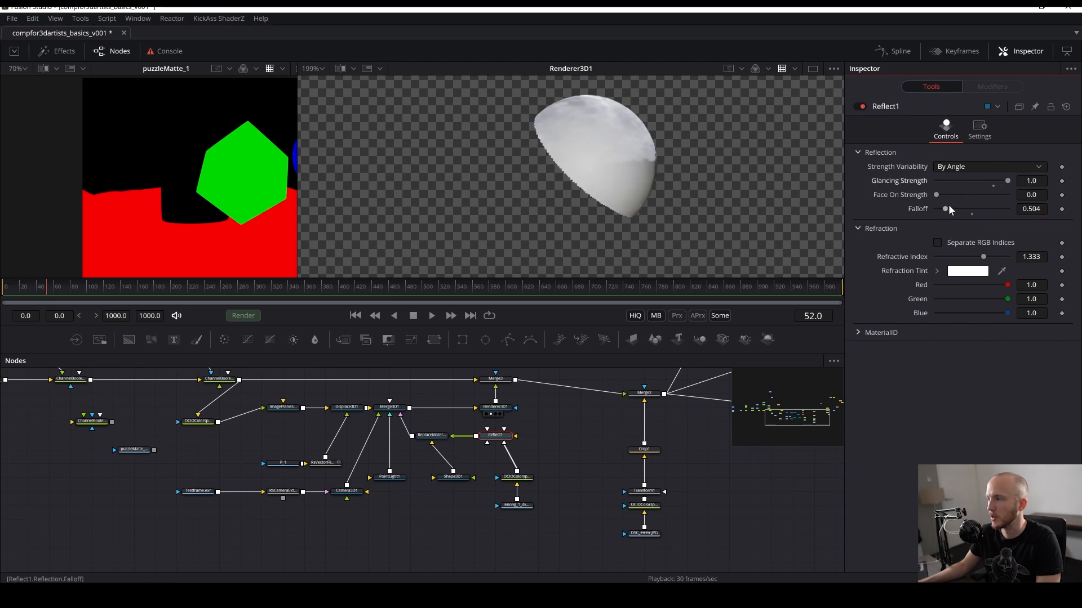
mouse_move(983, 260)
mouse_down()
mouse_move(1001, 259)
mouse_move(970, 260)
mouse_up()
double_click(992, 257)
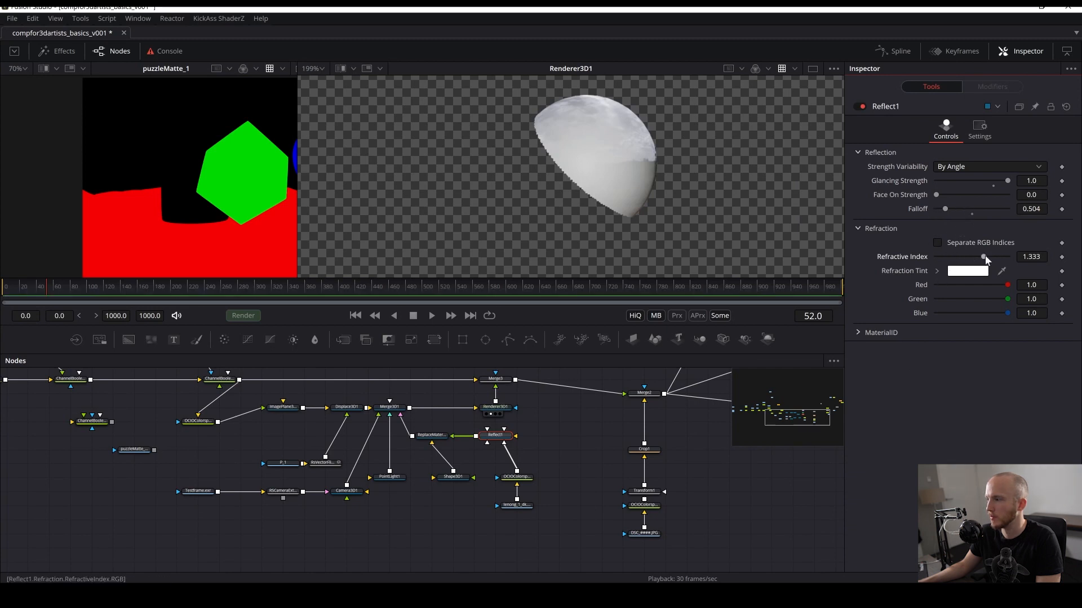
- Try a lower reflection falloff and undo the change
drag(603, 480, 596, 497)
key(ctrl+s)
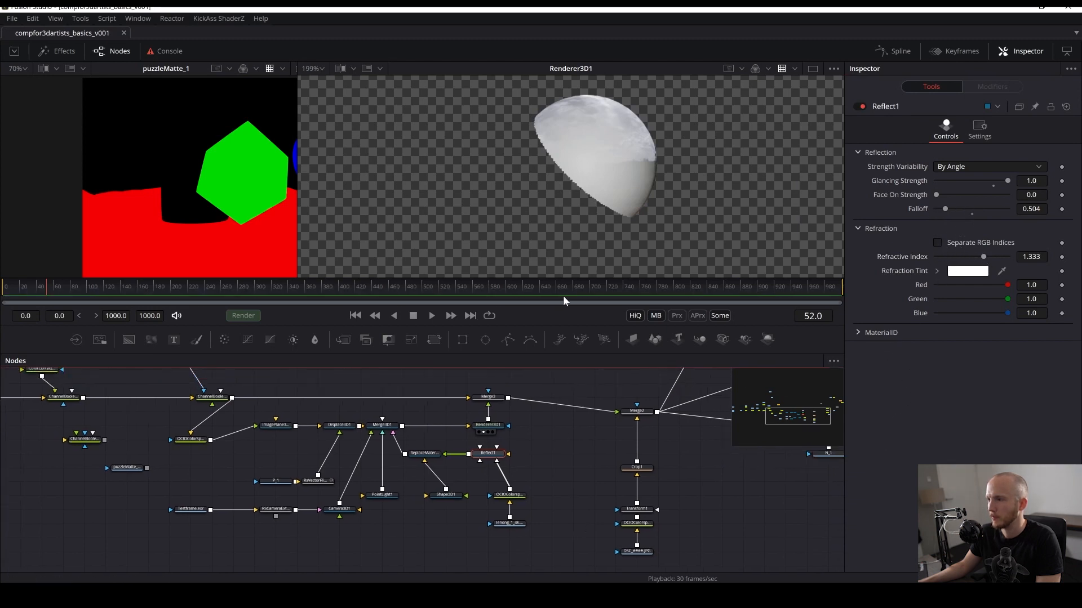
drag(635, 194, 576, 202)
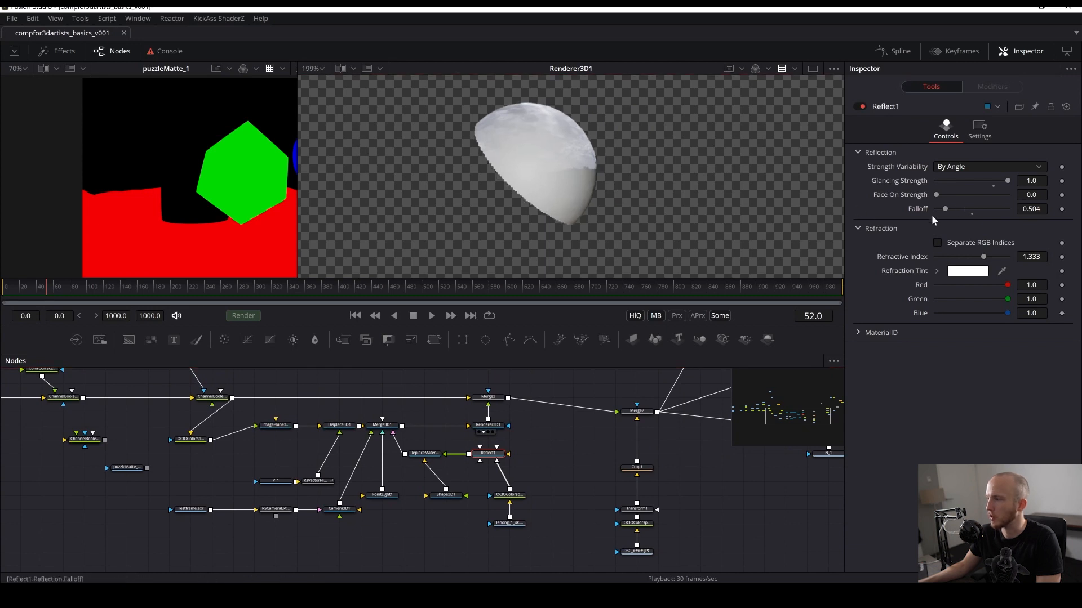
drag(945, 209, 942, 209)
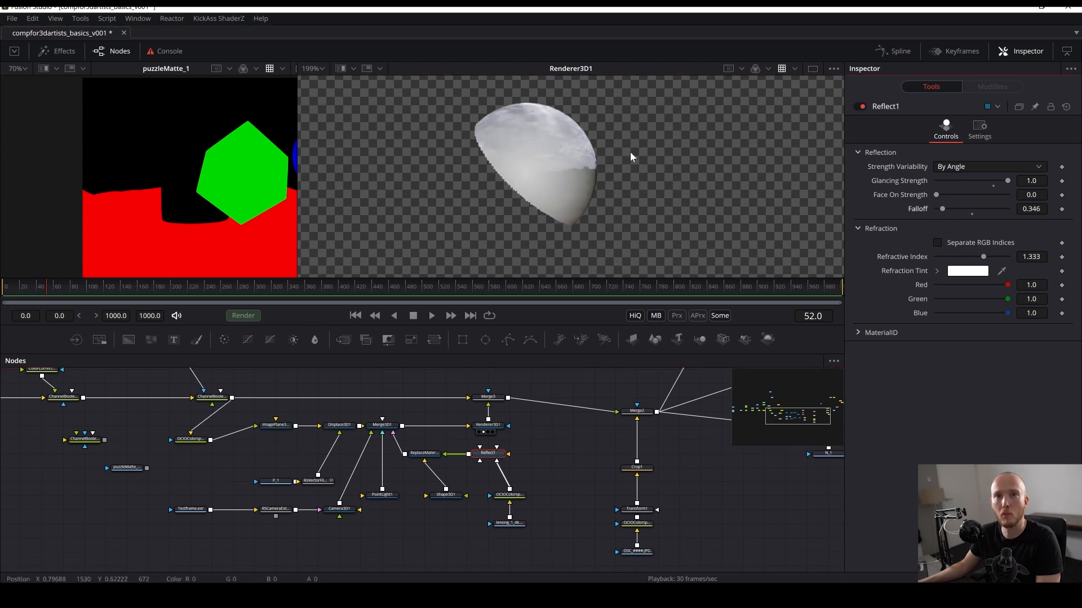
key(ctrl+z)
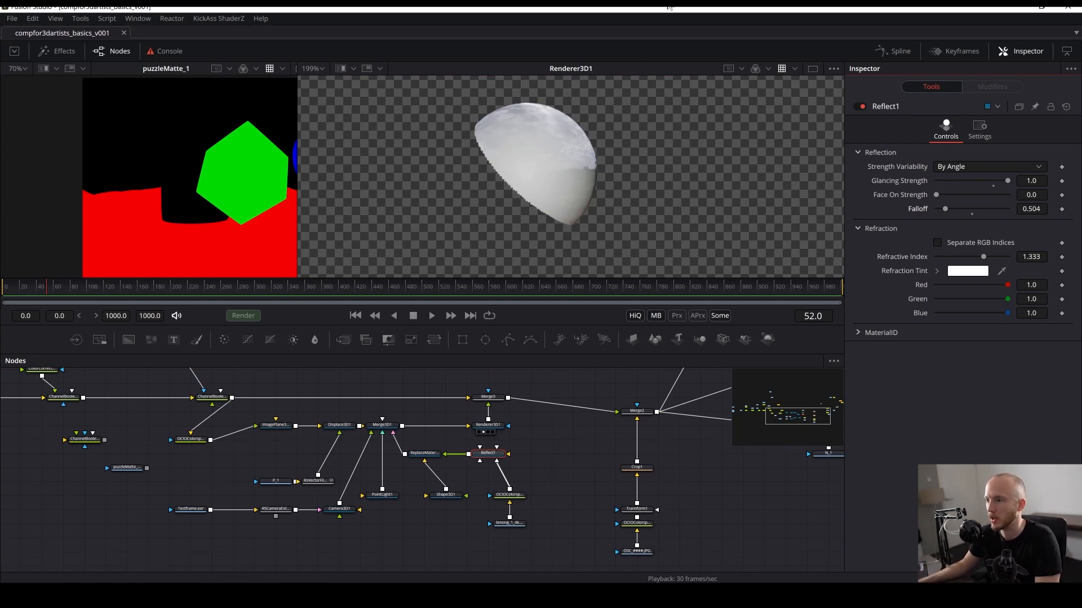
drag(529, 183, 603, 191)
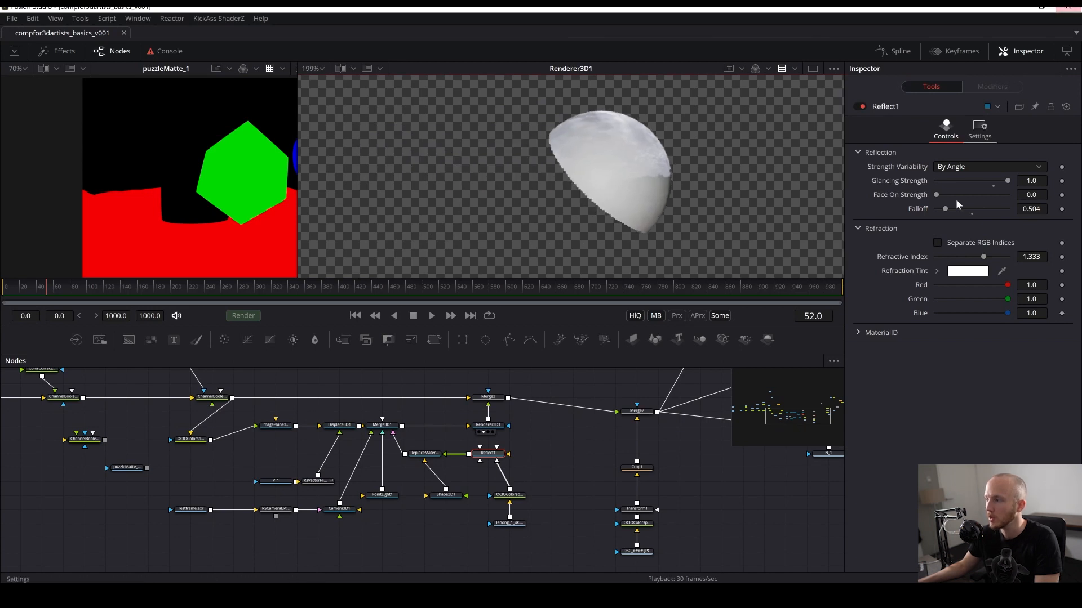
drag(935, 195, 935, 195)
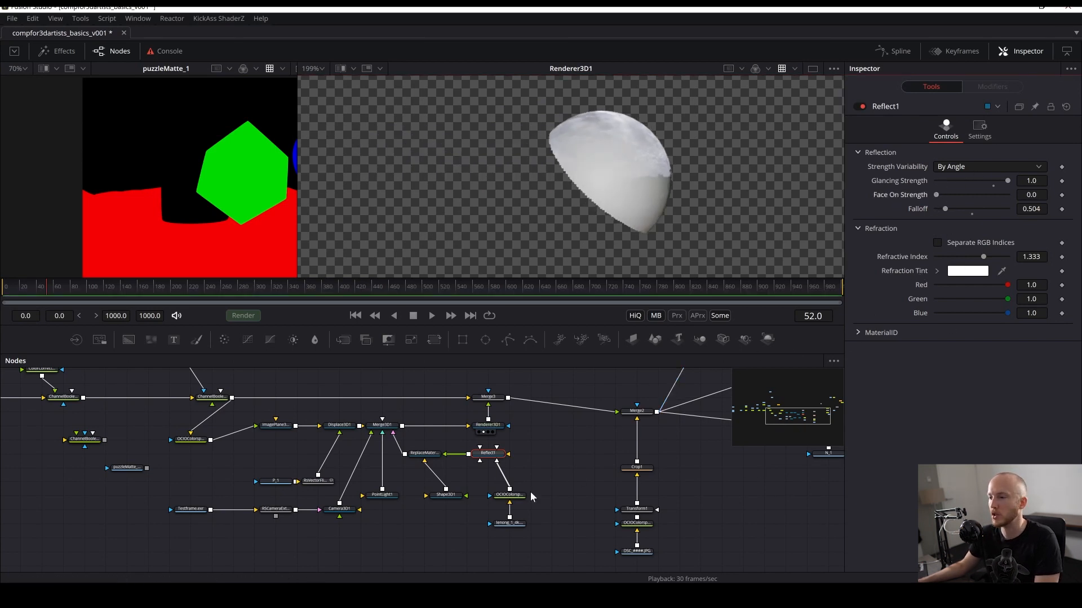
drag(550, 483, 523, 455)
key(ctrl+s)
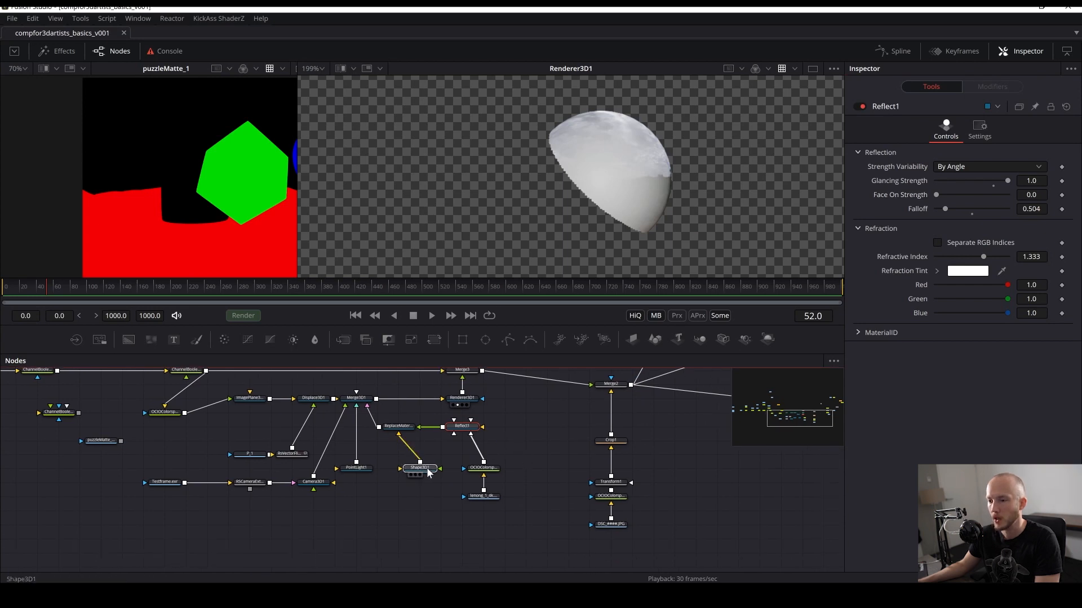
- Raise the Reflect material's falloff to about 0.98 and save the composition
drag(419, 467, 399, 481)
click(463, 427)
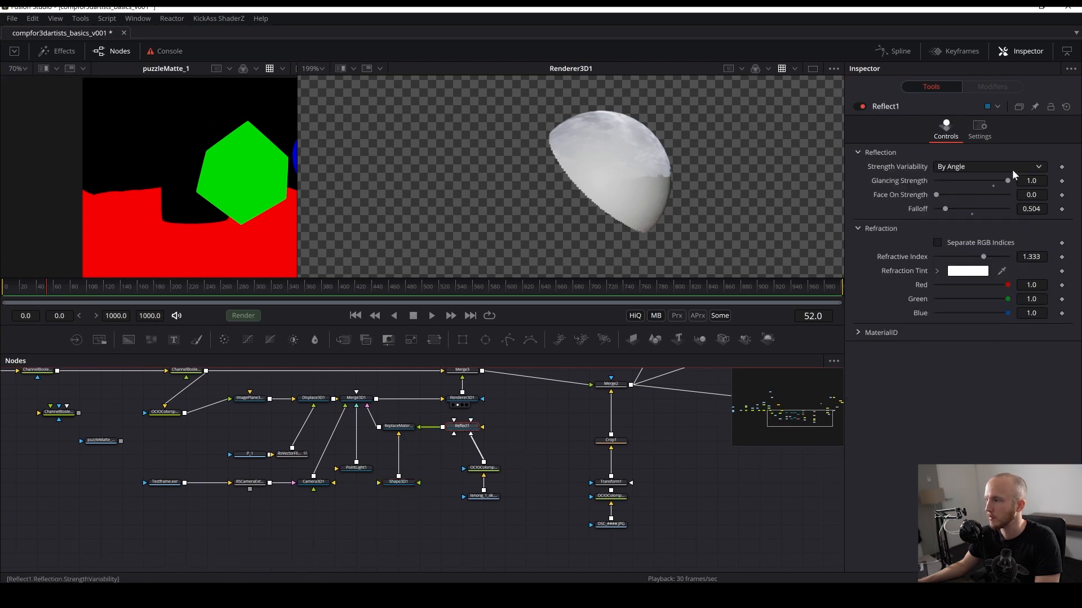
drag(1008, 180, 1007, 187)
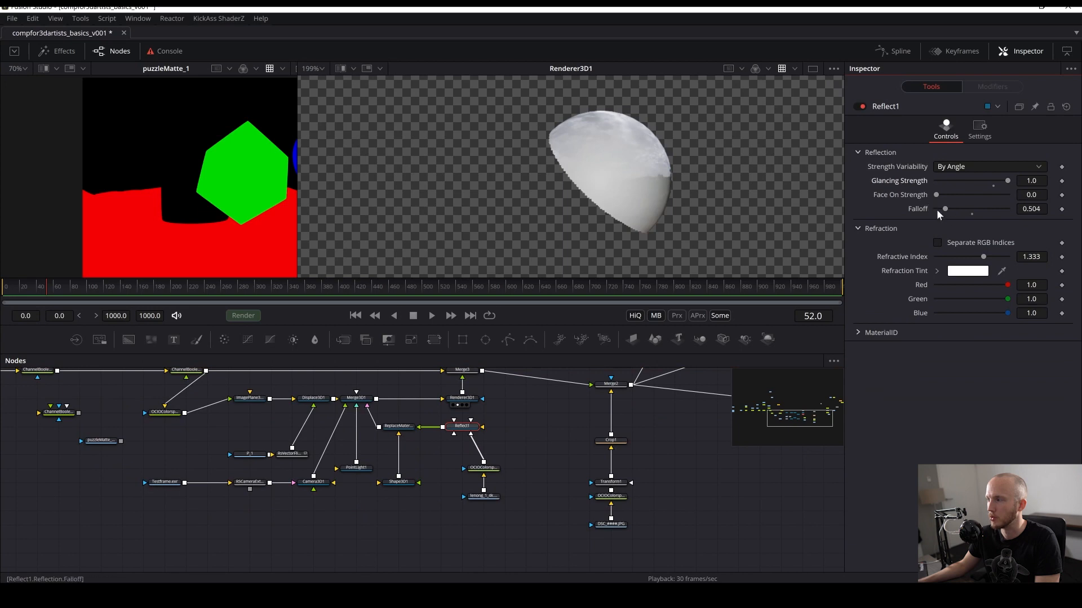
mouse_move(936, 208)
mouse_down()
mouse_move(972, 208)
mouse_move(944, 208)
mouse_move(955, 211)
mouse_up()
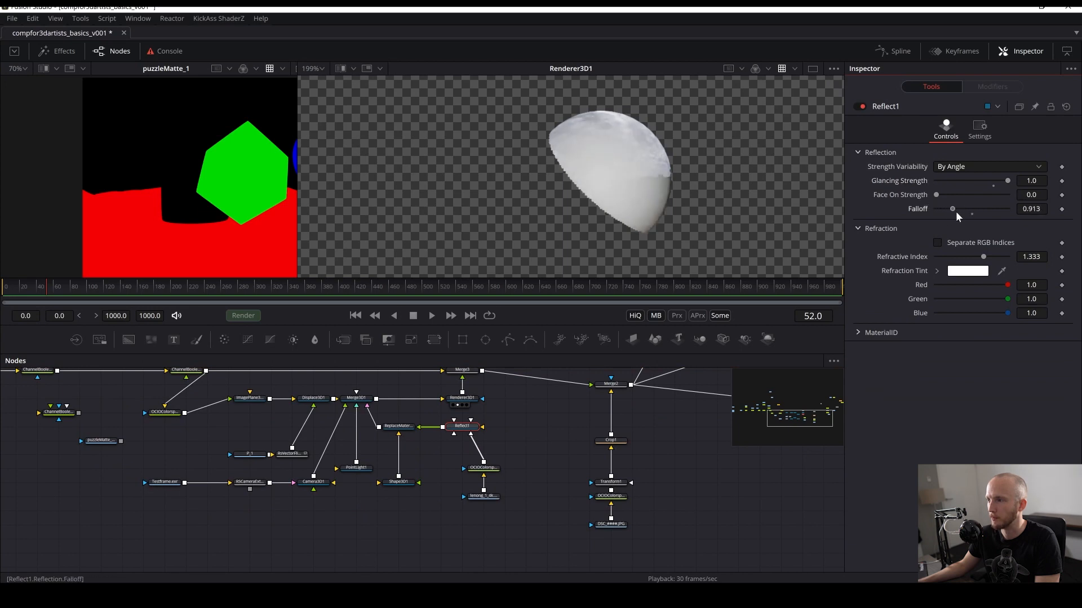
key(ctrl+s)
drag(494, 416, 480, 464)
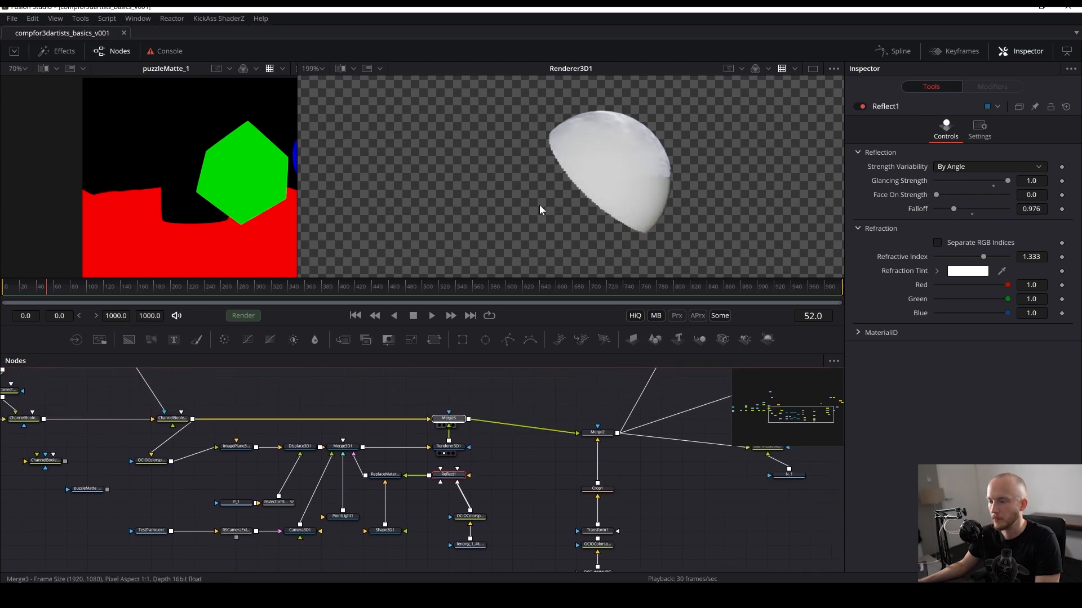
- Inspect the Merge3 composite, Merge3D1 and Displace3D1 outputs in the viewer
key(2)
drag(635, 161, 606, 126)
scroll(605, 127, down, 6)
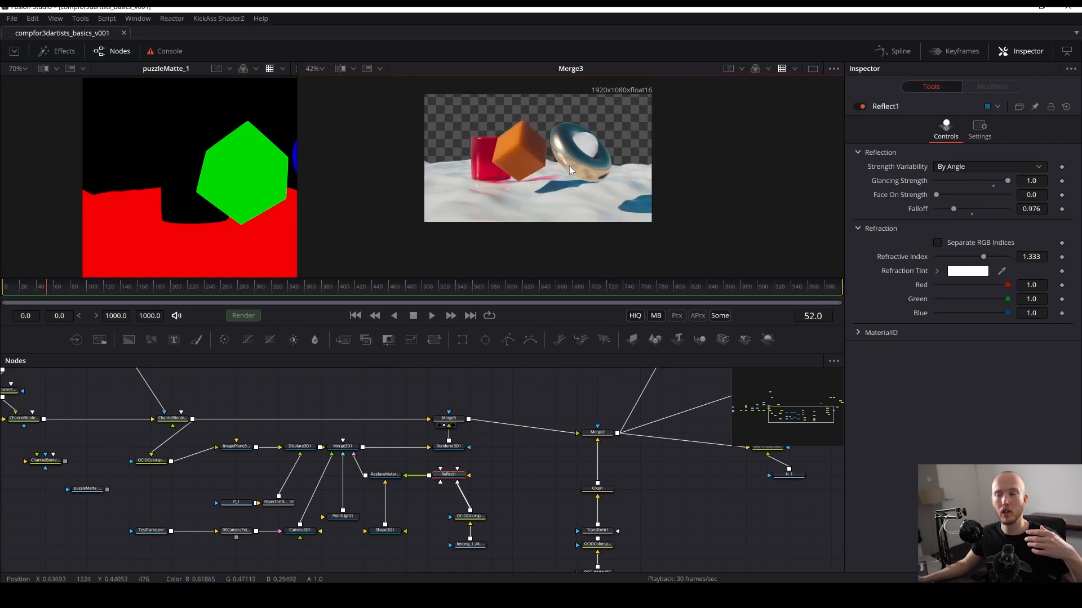
drag(575, 155, 590, 179)
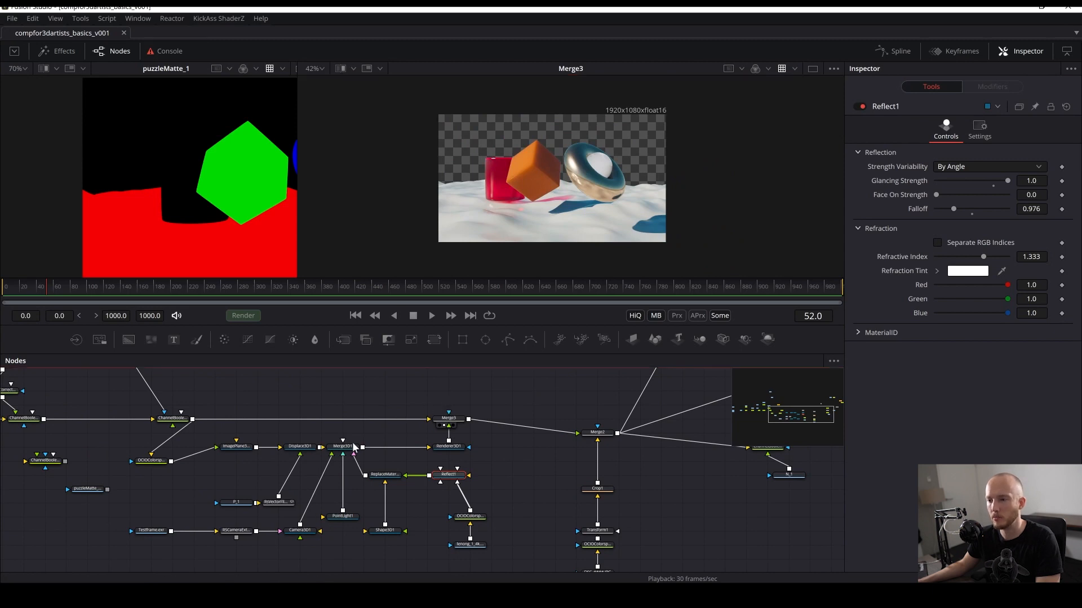
drag(354, 447, 595, 167)
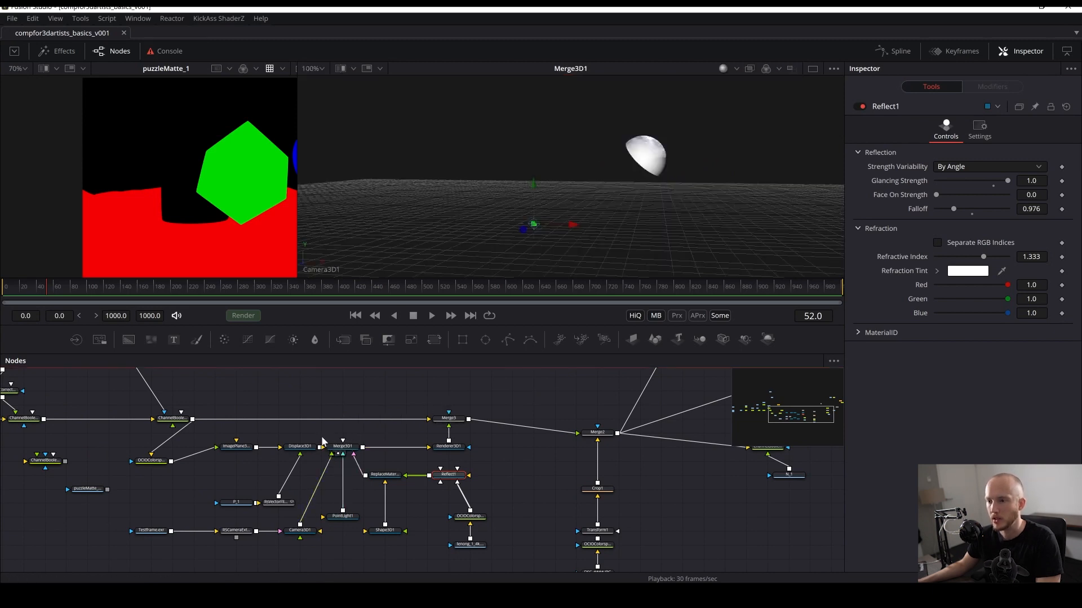
drag(300, 447, 542, 183)
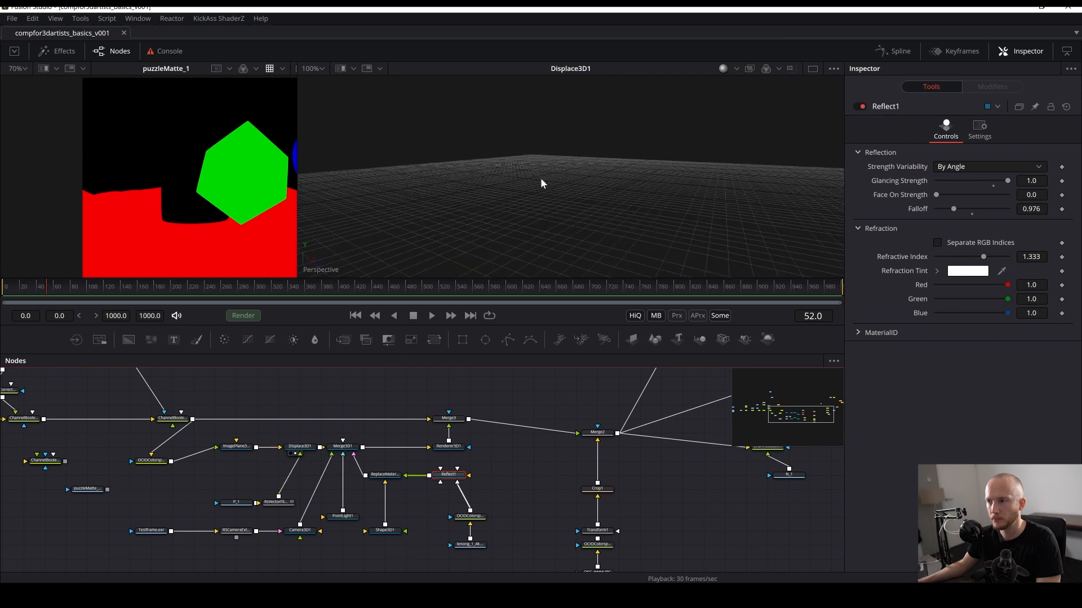
- Turn off Is Matte on the ImagePlane3D1 node
click(300, 447)
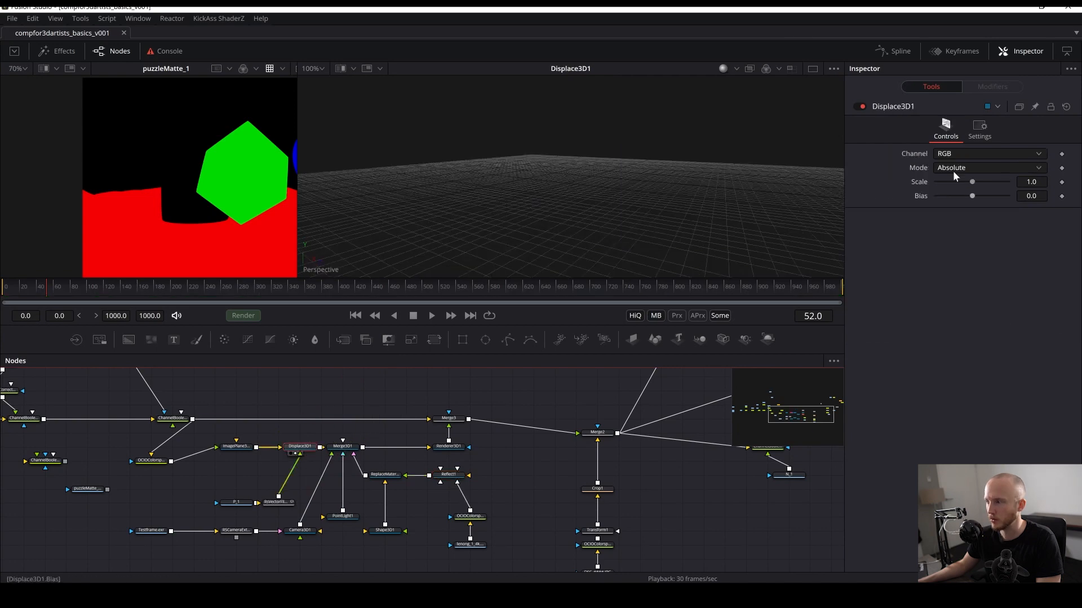
click(236, 446)
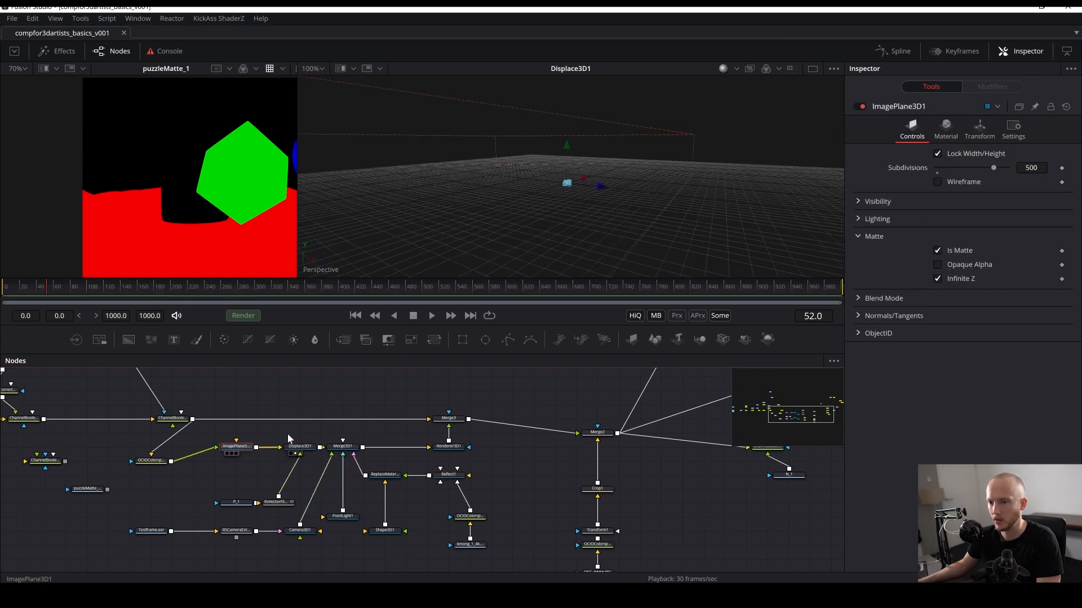
click(937, 250)
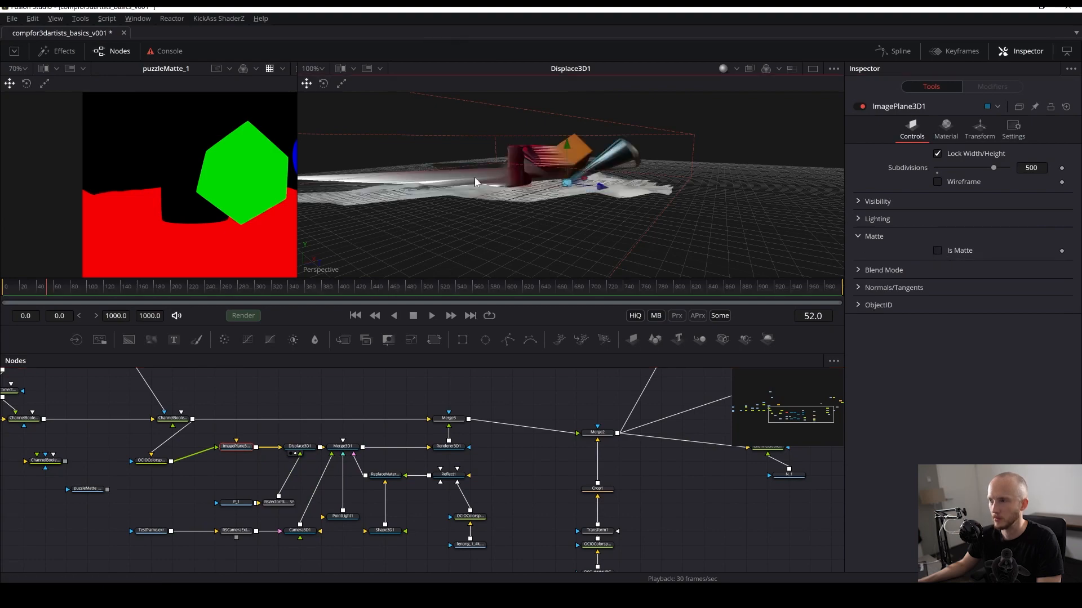
- Inspect the displaced 3D scene, the Renderer3D1 output and the Merge3 composite in the viewer, and save the composition
drag(474, 178, 400, 220)
scroll(499, 161, up, 5)
drag(501, 161, 601, 168)
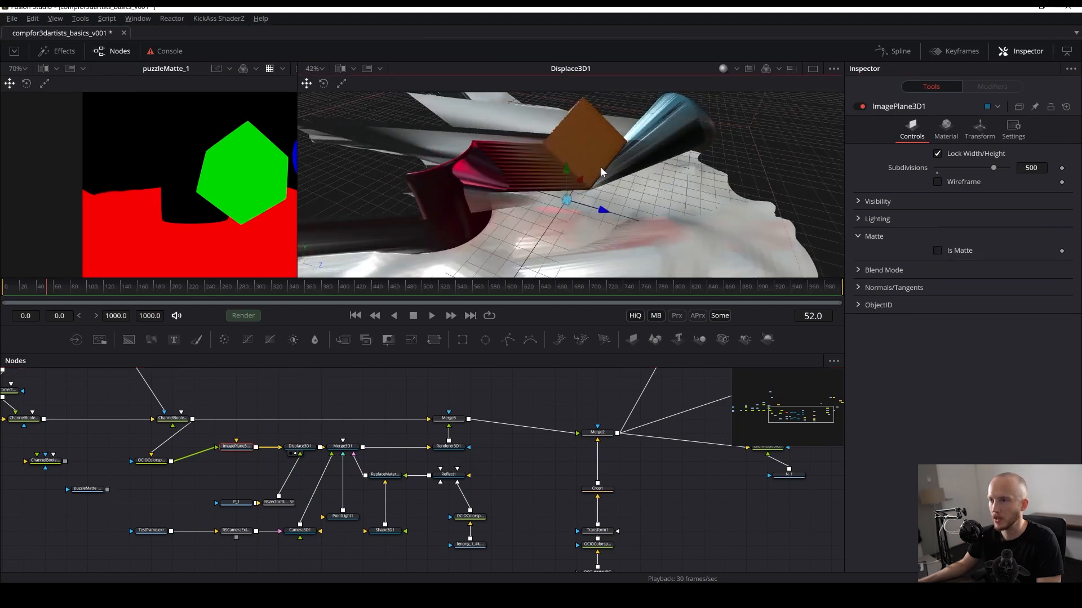
click(444, 453)
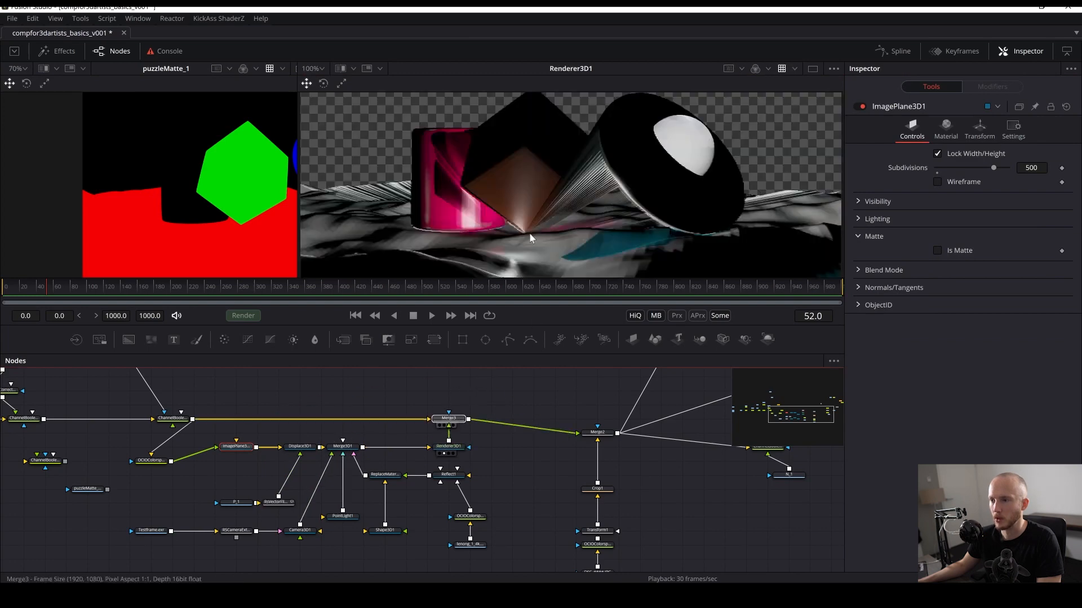
click(444, 425)
key(ctrl+s)
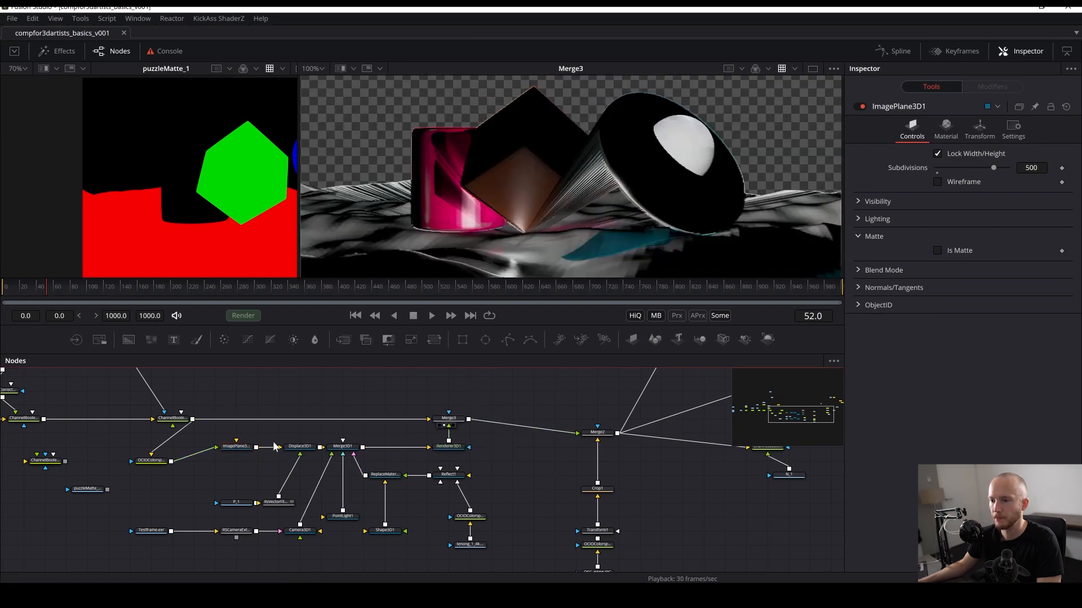
- Turn Is Matte back on for the ImagePlane3D1 node and save the composition
click(237, 448)
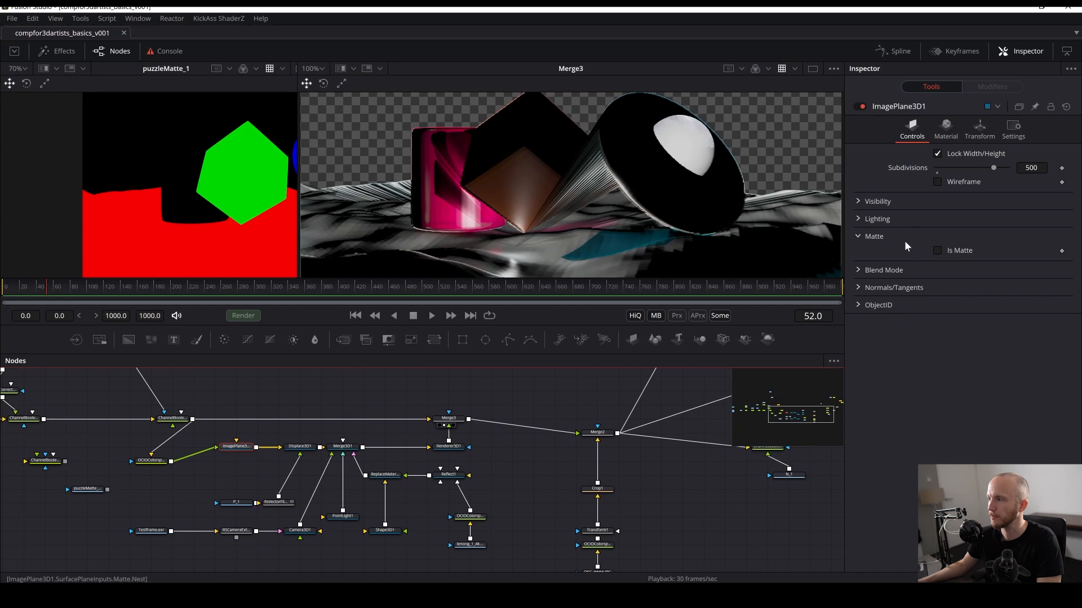
click(938, 250)
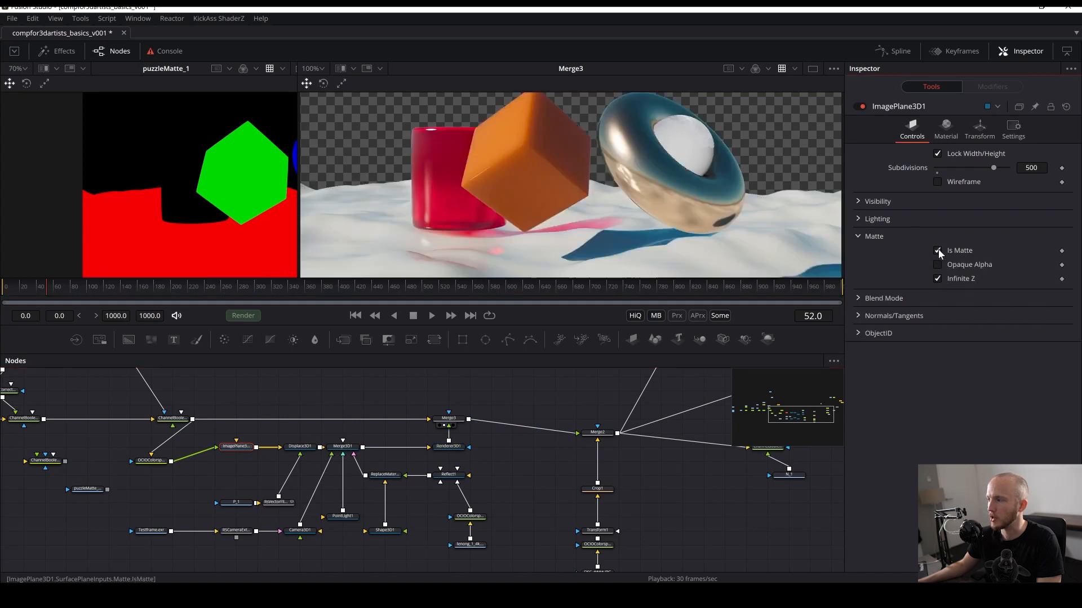
key(ctrl+s)
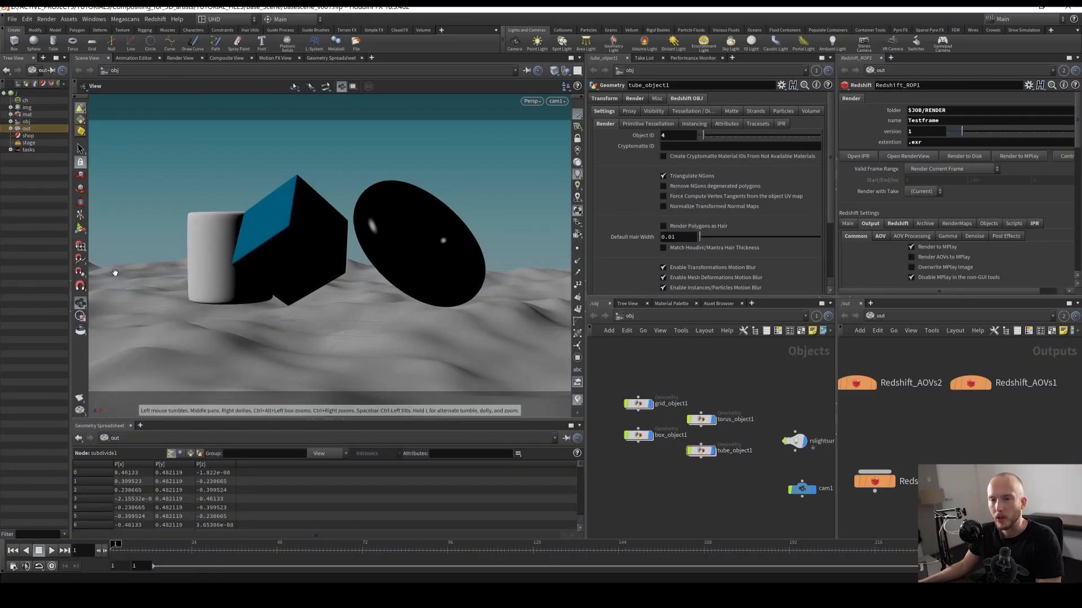
- Switch to Houdini, start an Alembic export and set its source objects from the operator bundle list
click(11, 20)
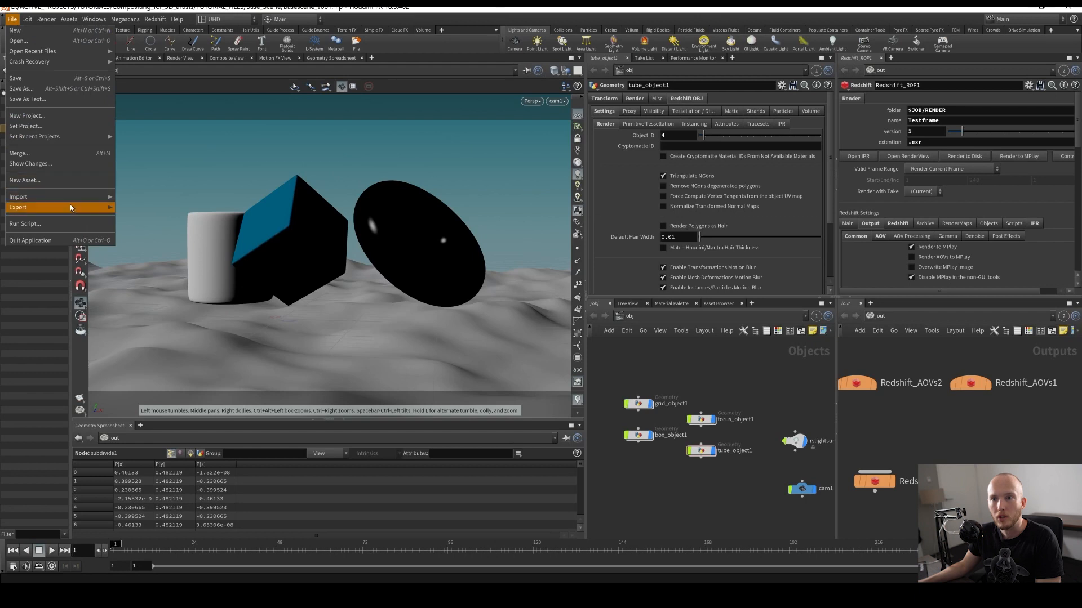
mouse_move(79, 208)
click(135, 210)
click(208, 254)
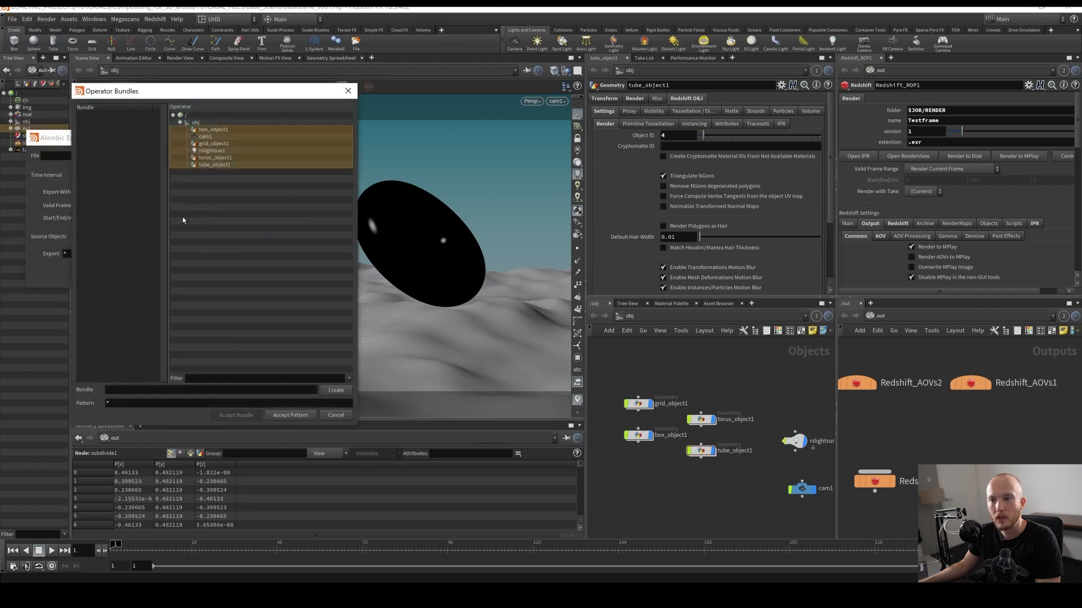
ctrl+click(214, 151)
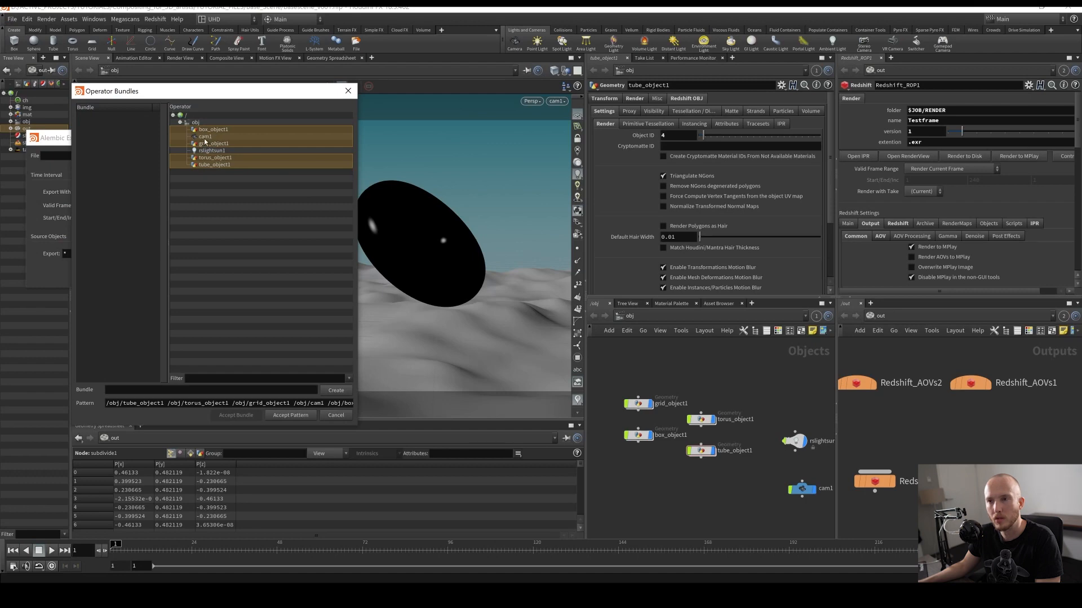
ctrl+click(204, 138)
click(291, 415)
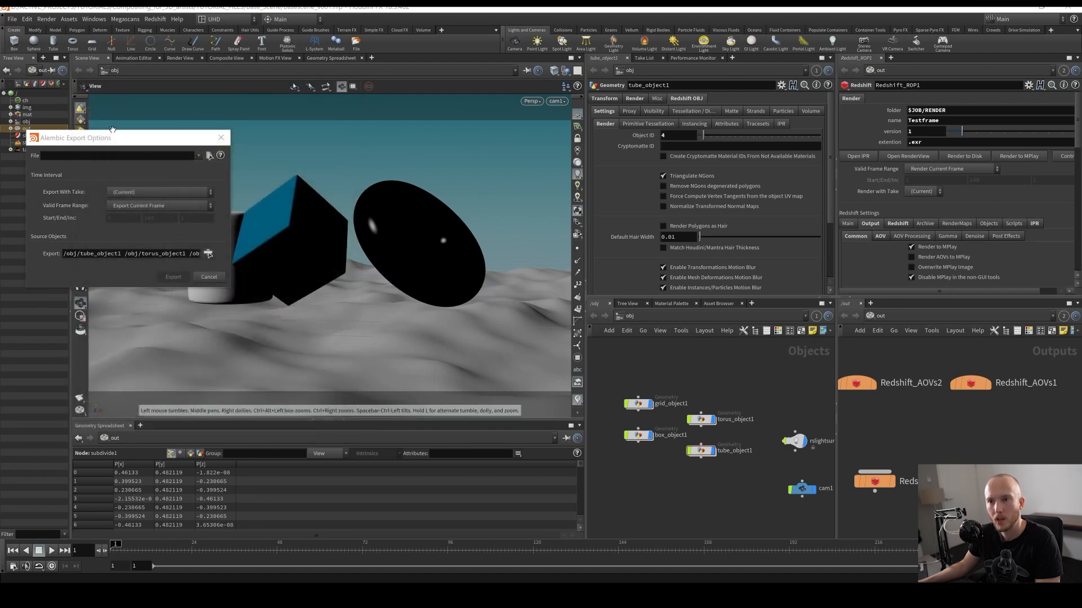
- Choose myobjects_v001.abc in the abc folder as the export file and export the Alembic
click(209, 156)
click(161, 95)
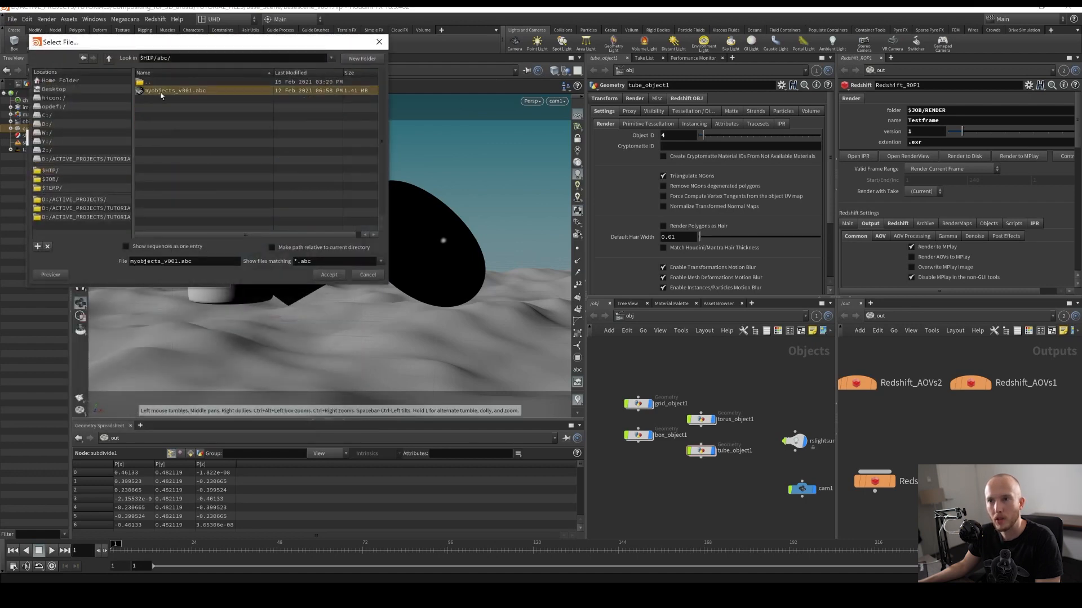
double_click(163, 93)
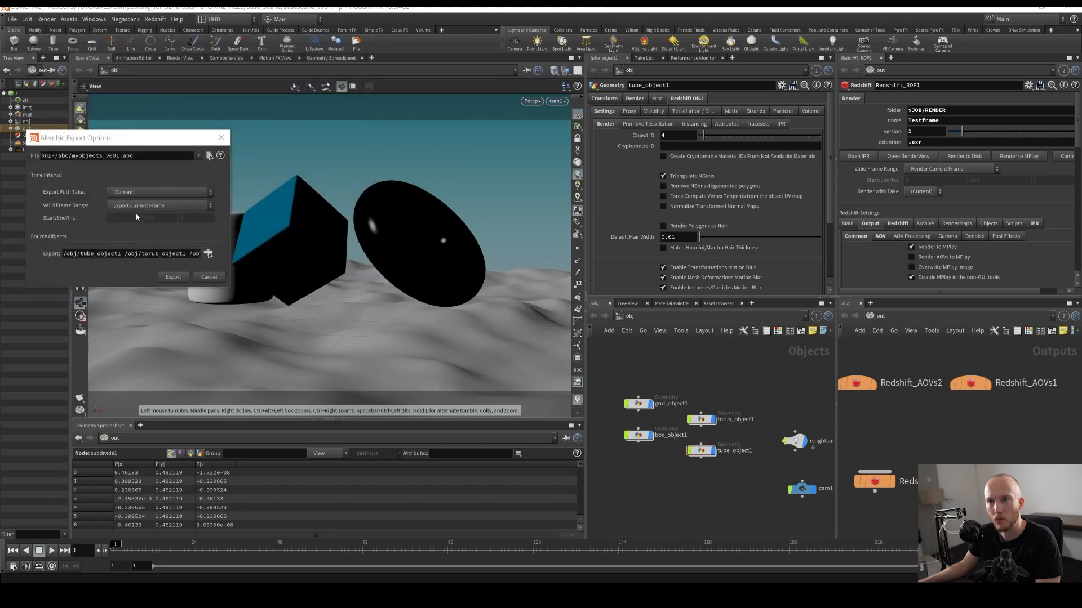
click(188, 278)
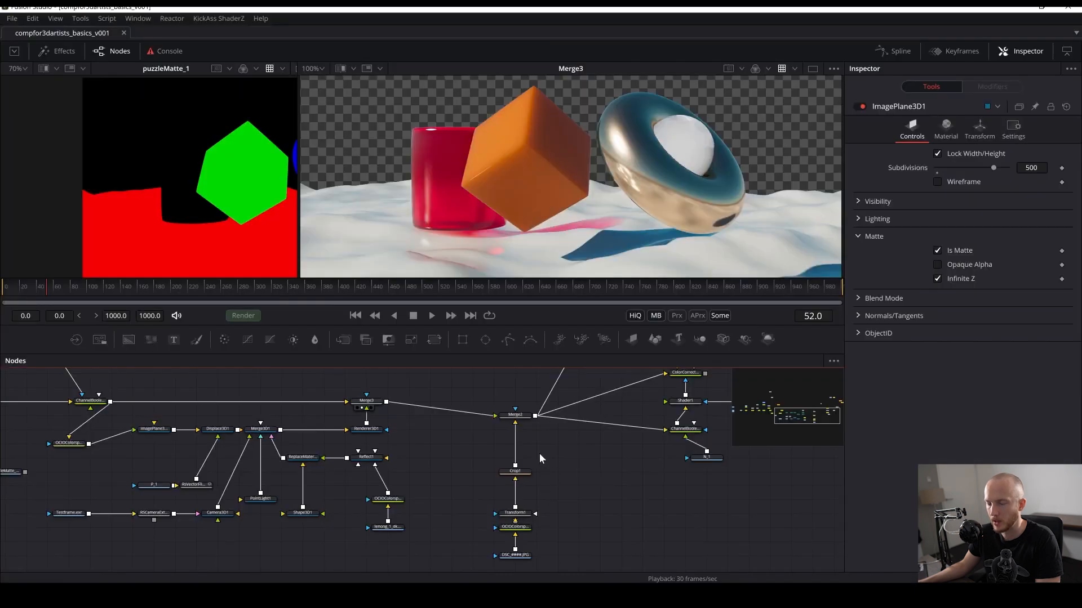
- Switch to Fusion, add an AlembicMesh3D node and load myobjects_v001.abc from the abc folder into it
drag(333, 426, 493, 425)
key(shift+space)
text(ale)
key(Return)
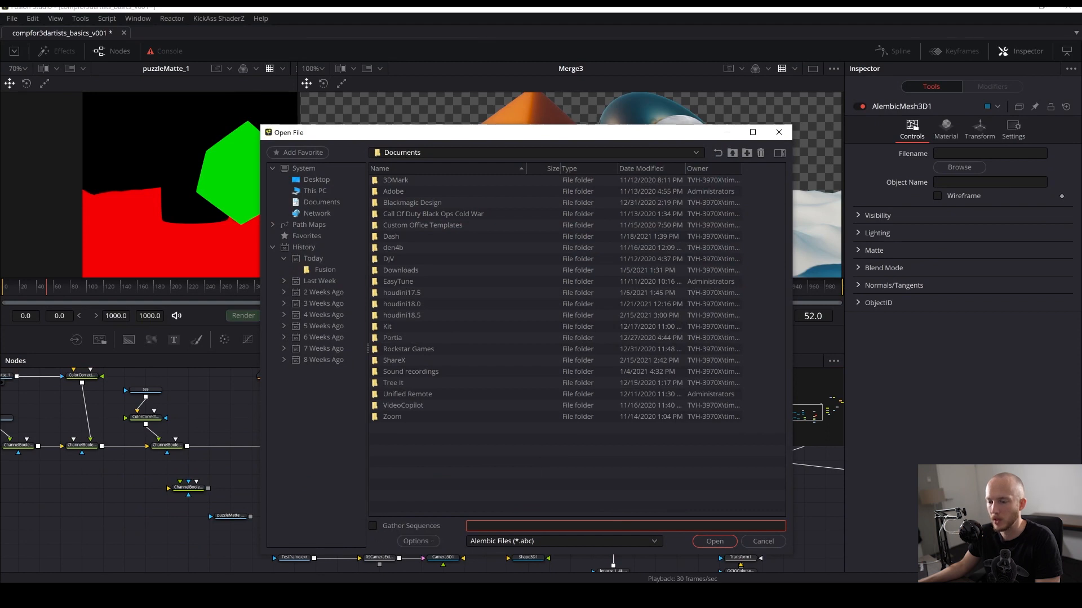
mouse_move(345, 582)
click(378, 562)
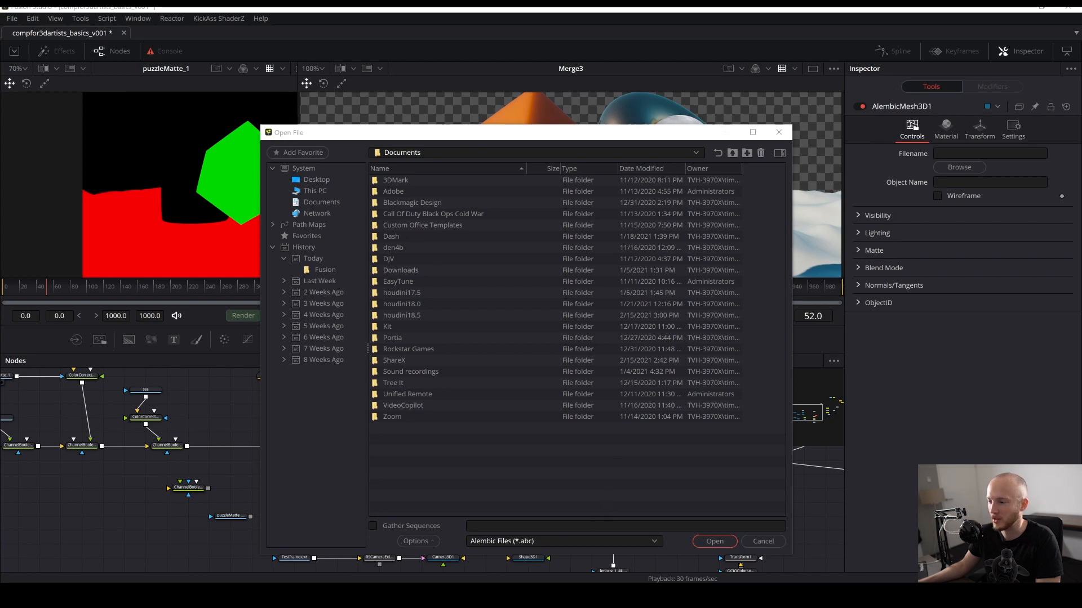
click(625, 526)
key(ctrl+v)
key(Return)
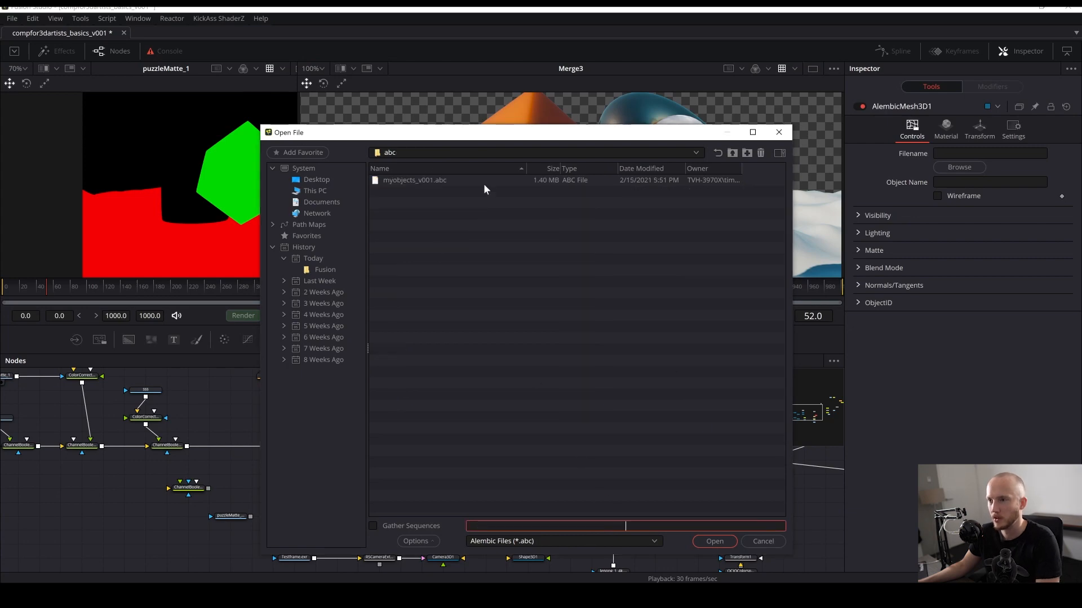
double_click(411, 180)
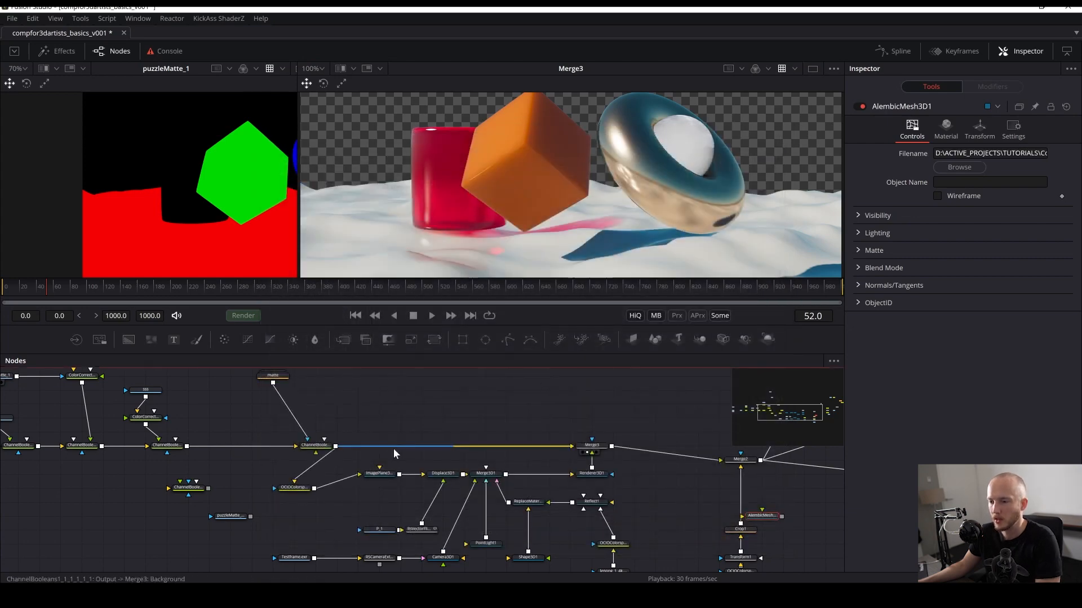
- Preview the AlembicMesh3D1 output in the viewer and delete the node
drag(393, 448, 239, 338)
scroll(406, 479, down, 5)
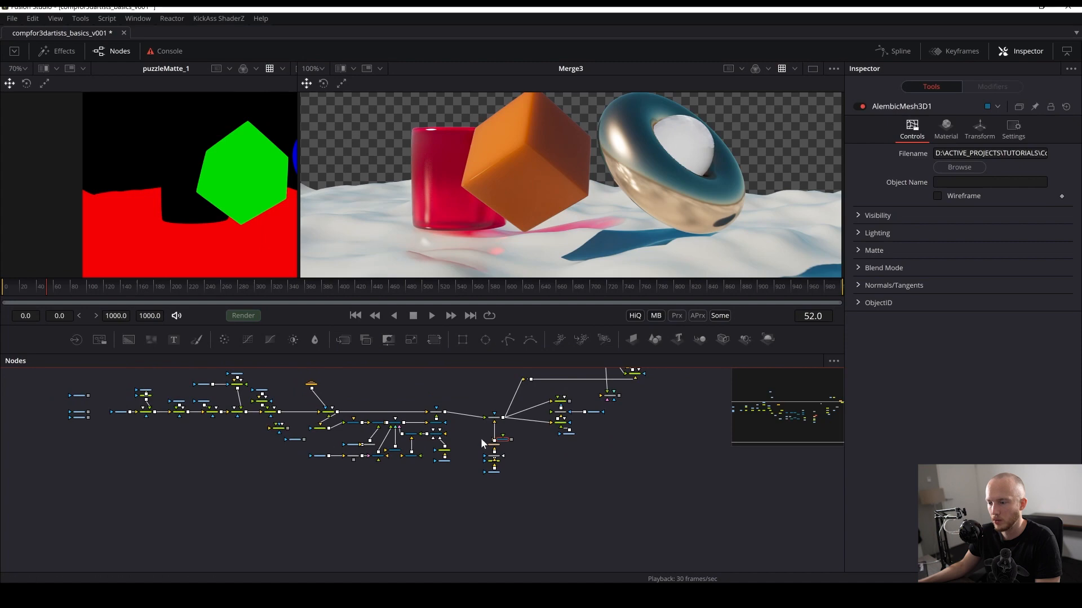
scroll(491, 438, up, 6)
mouse_move(565, 193)
mouse_down()
mouse_move(558, 183)
mouse_move(576, 177)
mouse_up()
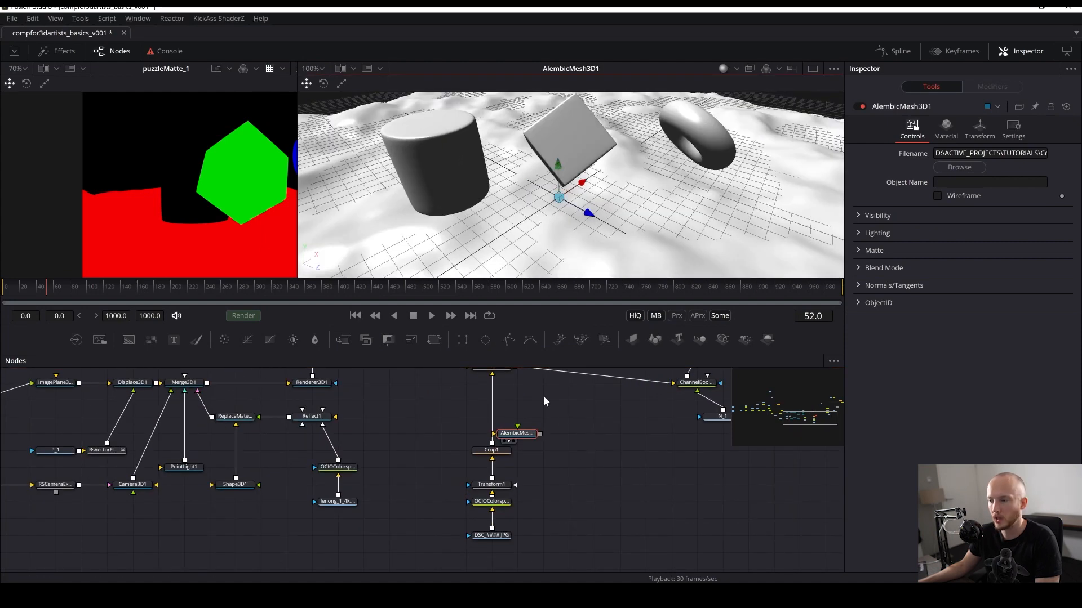
key(Delete)
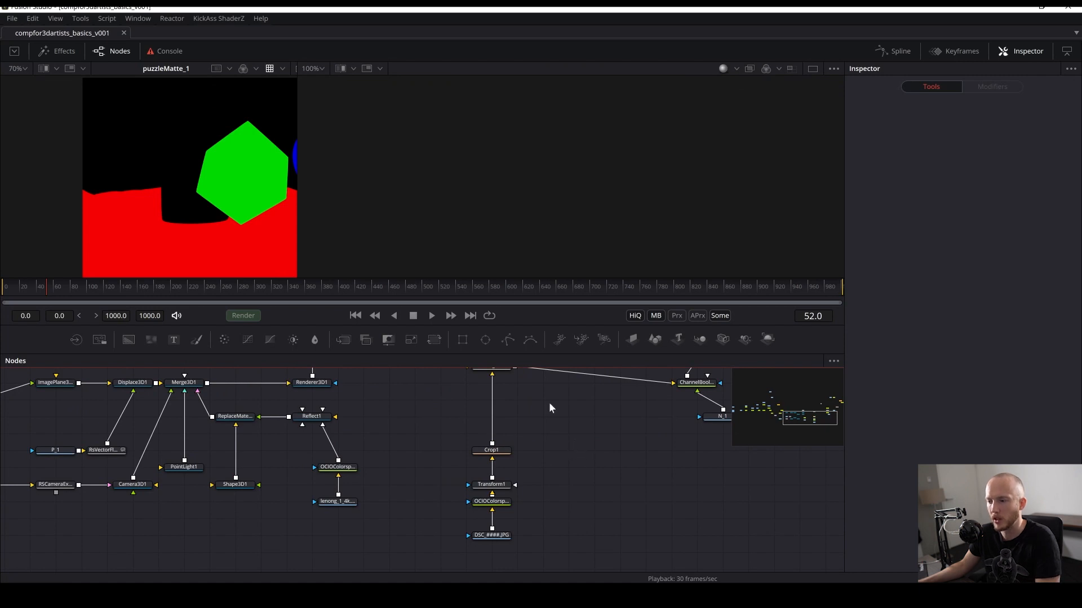
- Import myobjects_v001.abc as an Alembic scene merged into the existing composition and save
click(12, 18)
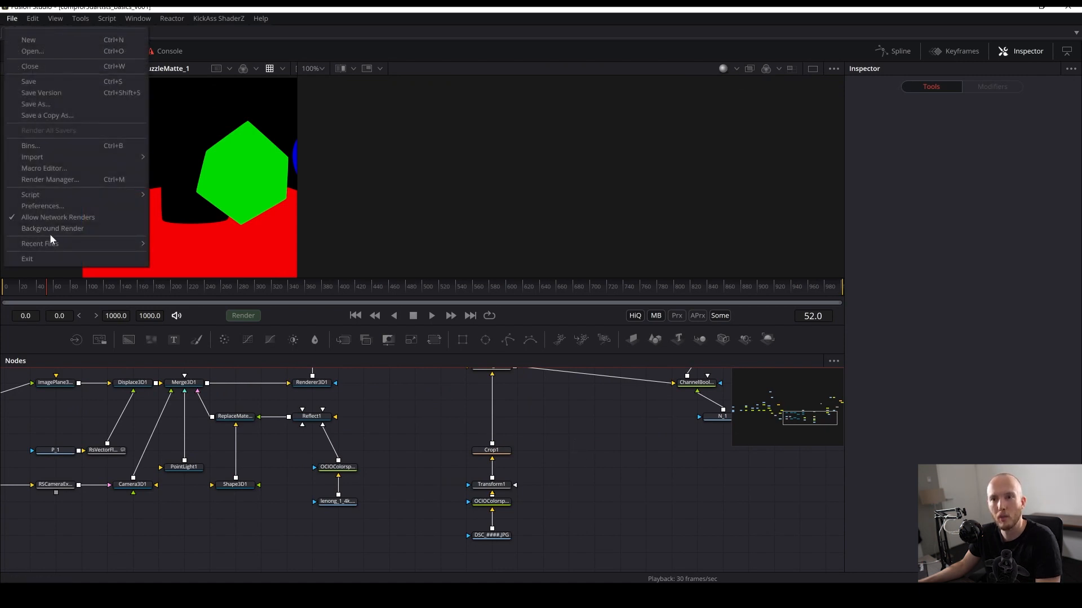
mouse_move(96, 157)
click(177, 165)
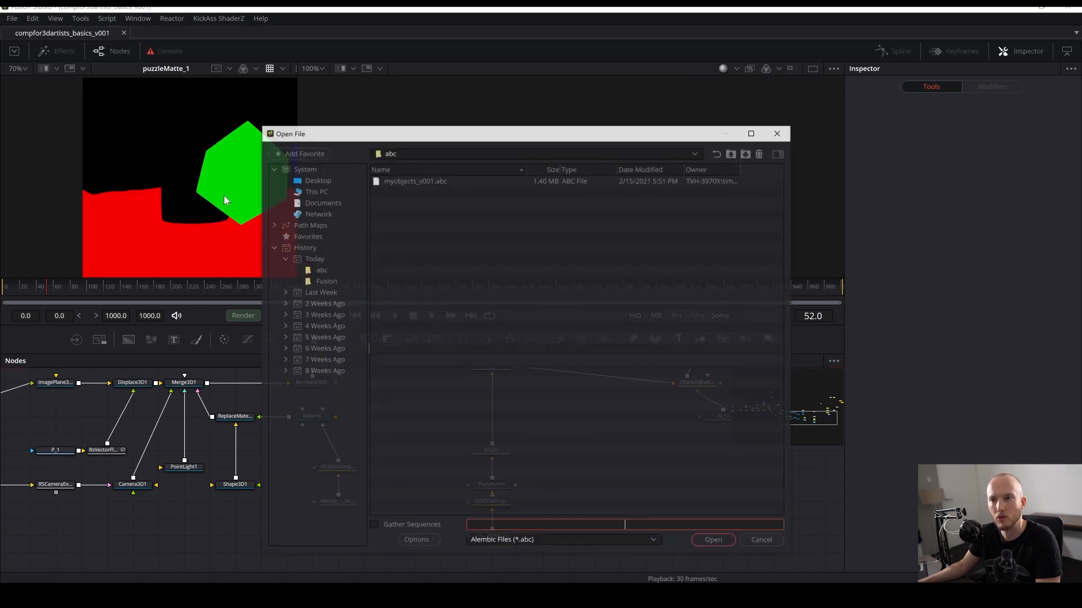
double_click(429, 179)
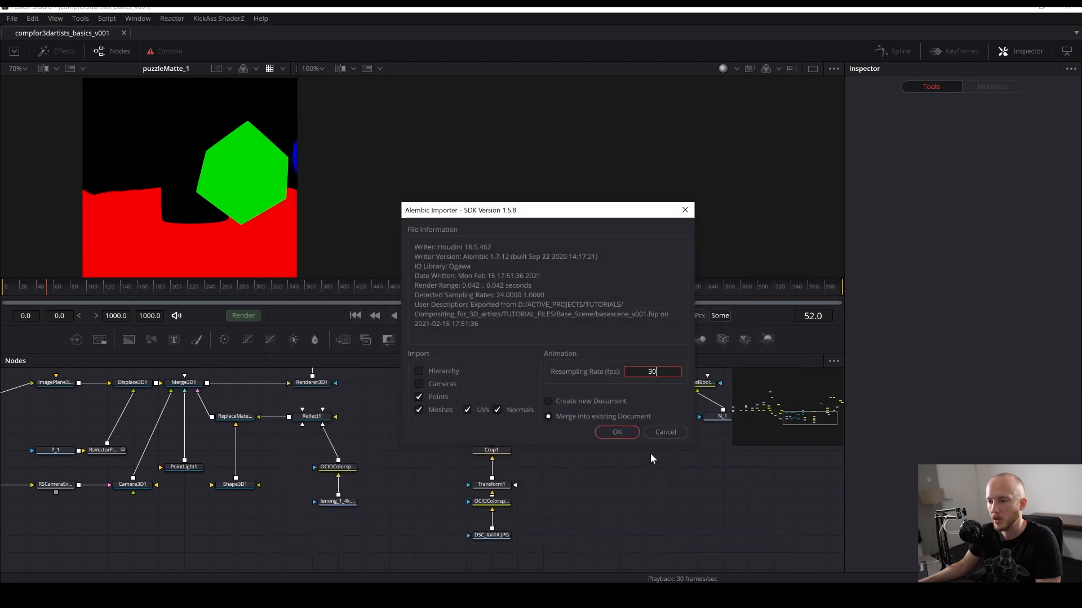
click(617, 432)
scroll(405, 524, down, 8)
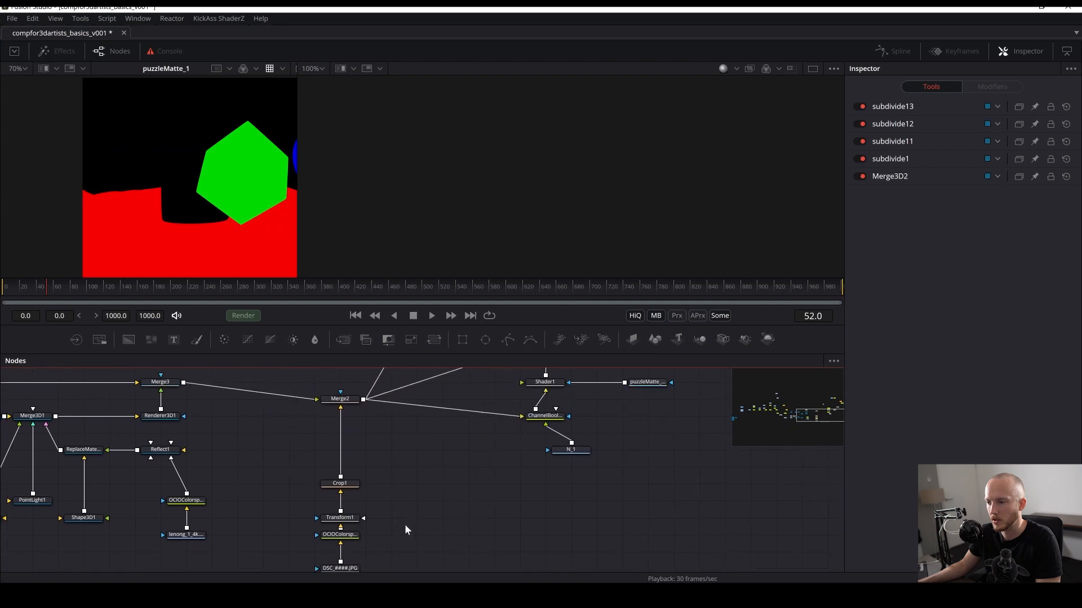
drag(136, 463, 308, 426)
scroll(145, 503, up, 4)
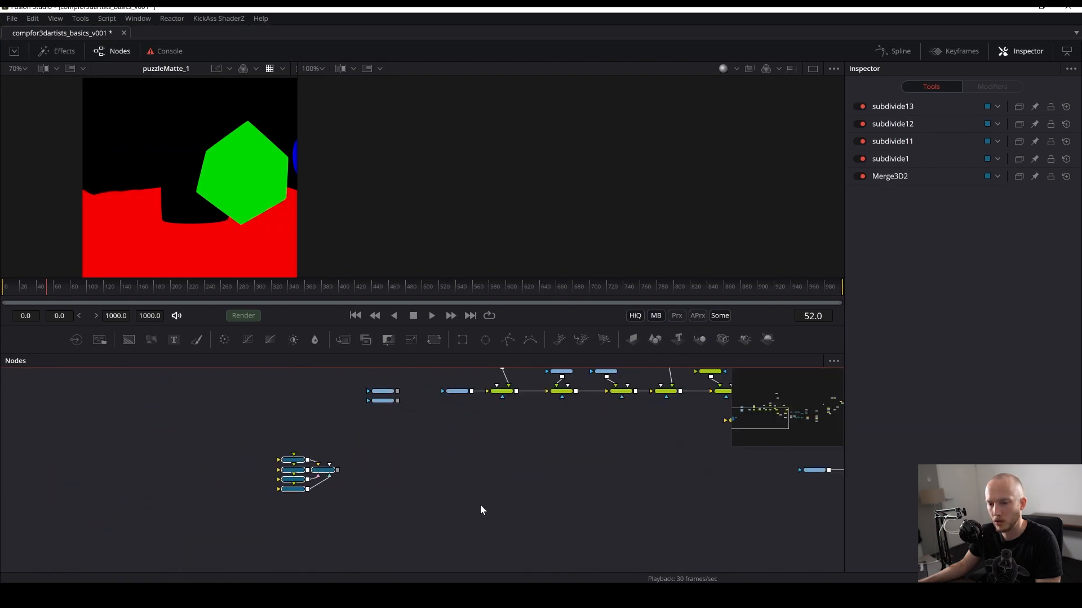
scroll(291, 476, up, 3)
key(ctrl+s)
- Display the imported Merge3D2 scene in the viewer
drag(371, 459, 679, 163)
click(580, 117)
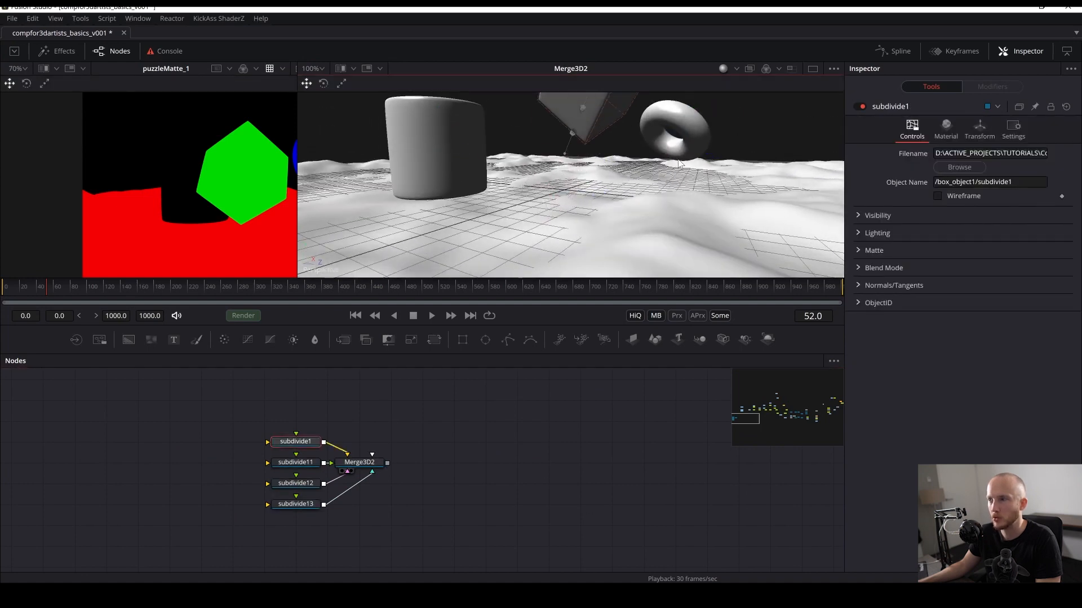
key(ctrl+z)
- Select the imported subdivide and Merge3D2 nodes and move them beside the main node tree, then save
drag(166, 423, 462, 528)
drag(431, 516, 335, 559)
scroll(276, 501, down, 3)
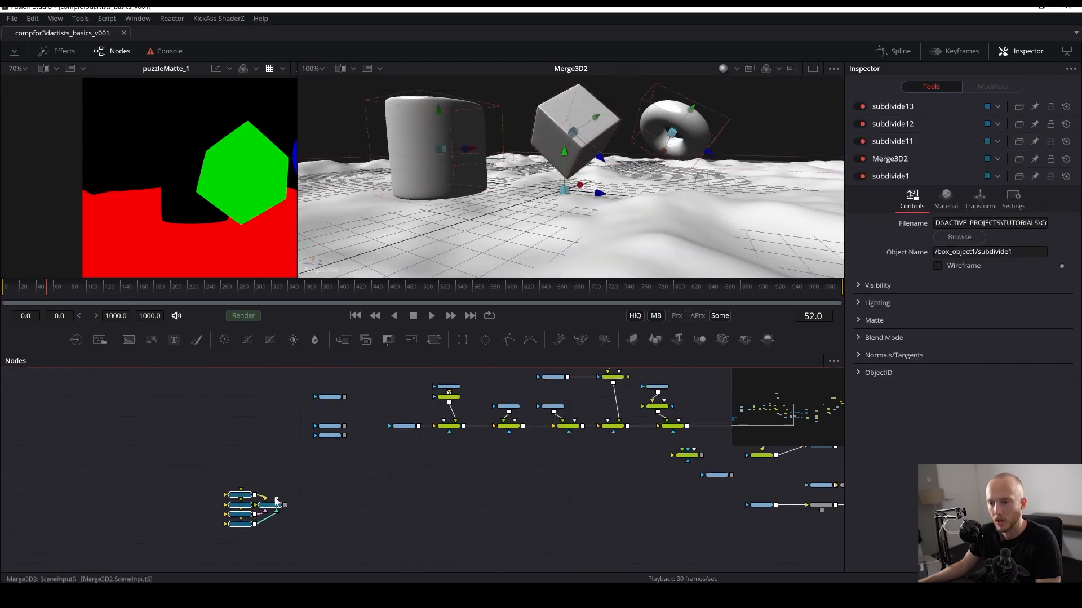
drag(267, 507, 134, 454)
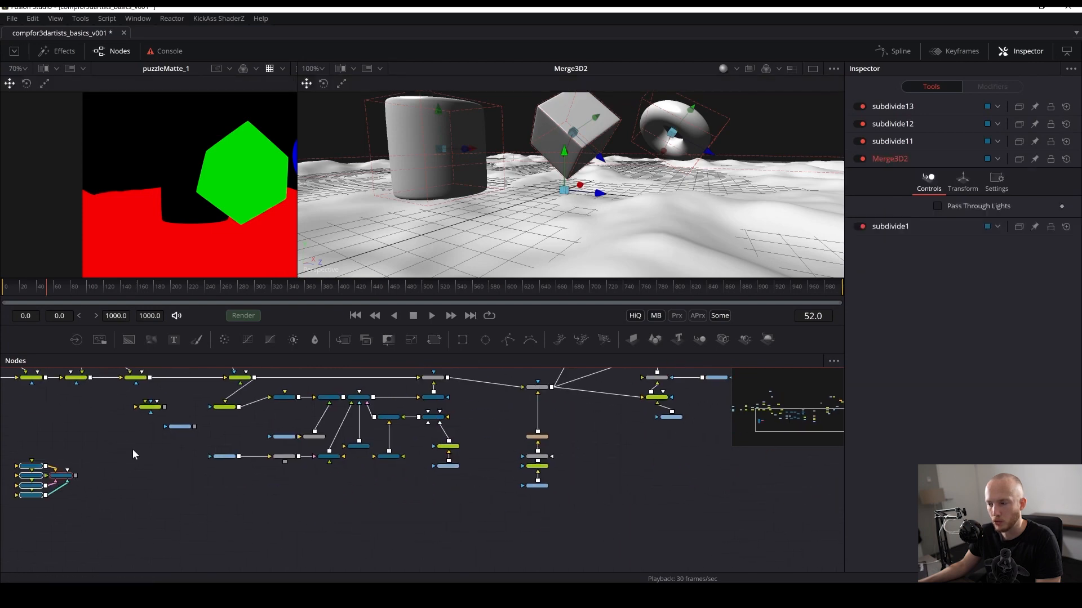
key(ctrl+s)
- Reposition the Alembic node group above the ImagePlane3D1 and Merge3D1 branch and save the composition
scroll(356, 489, up, 2)
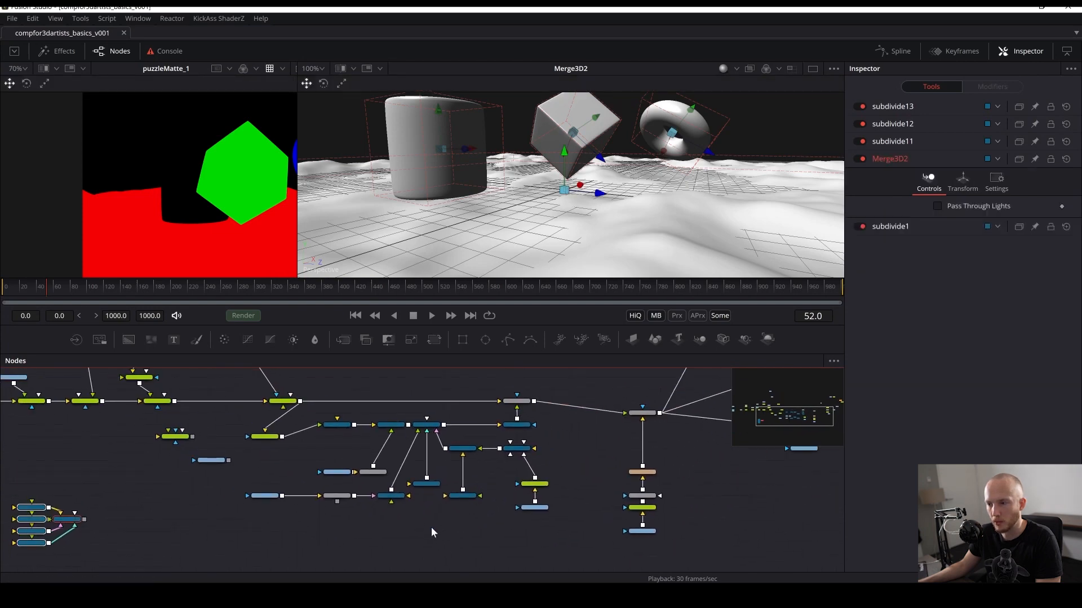
scroll(276, 470, down, 2)
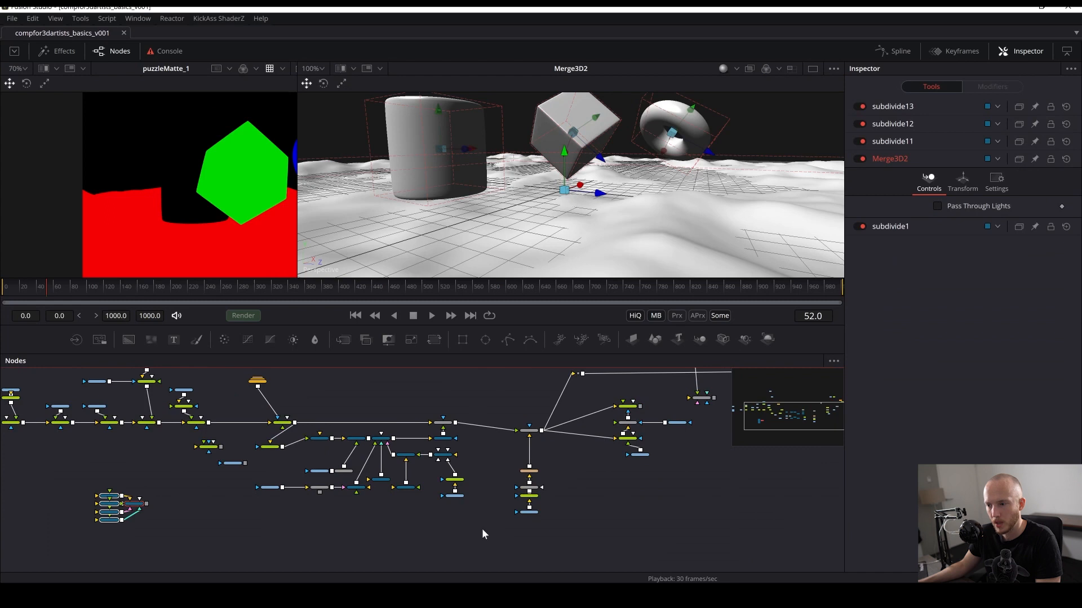
drag(482, 529, 227, 433)
drag(321, 441, 402, 489)
click(369, 487)
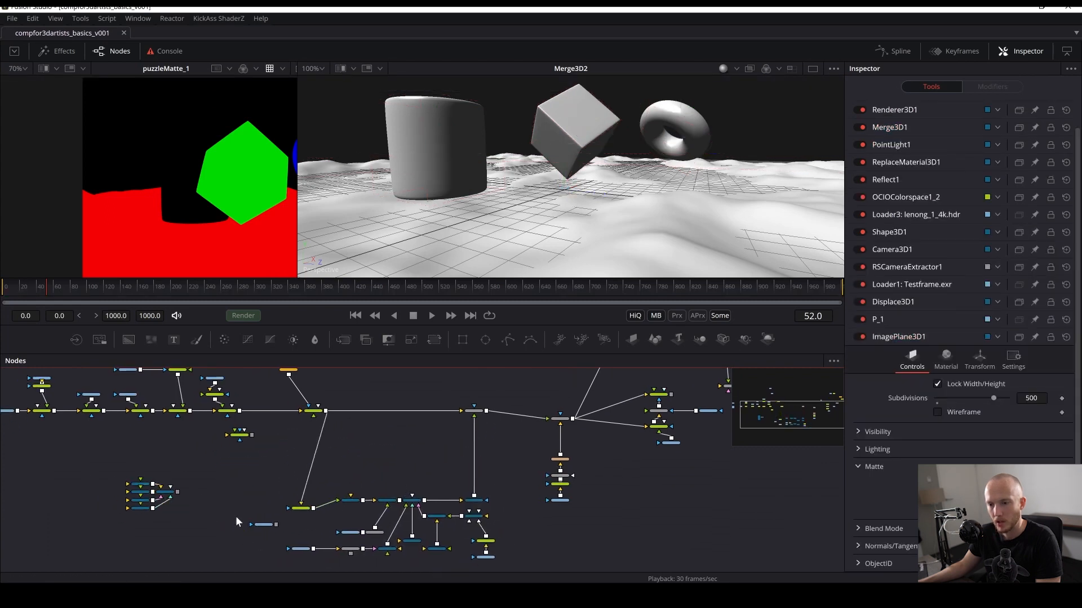
drag(147, 462, 98, 501)
drag(172, 495, 407, 446)
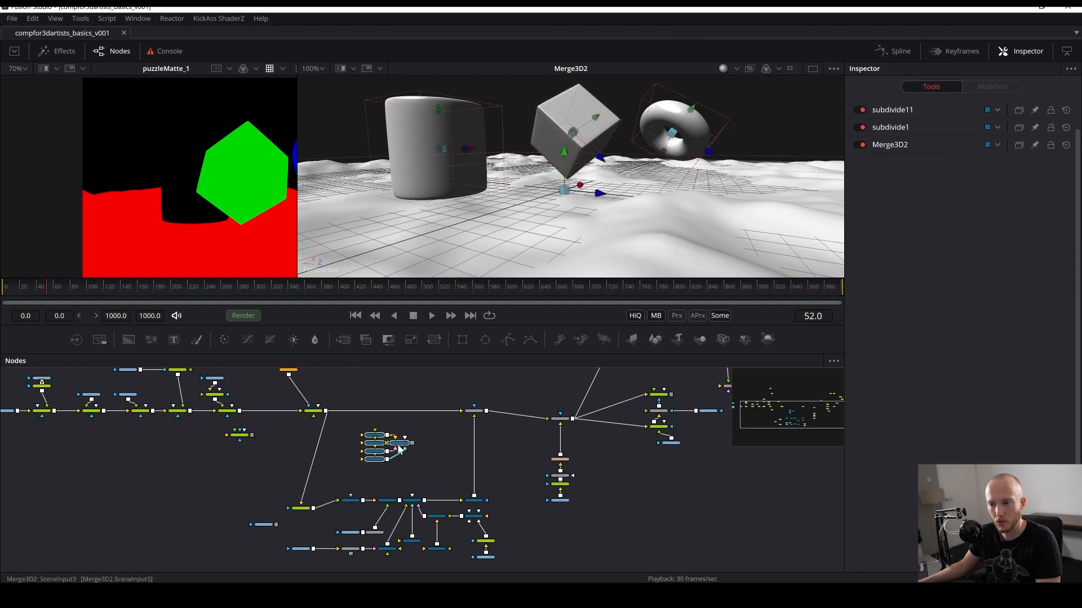
scroll(428, 454, up, 3)
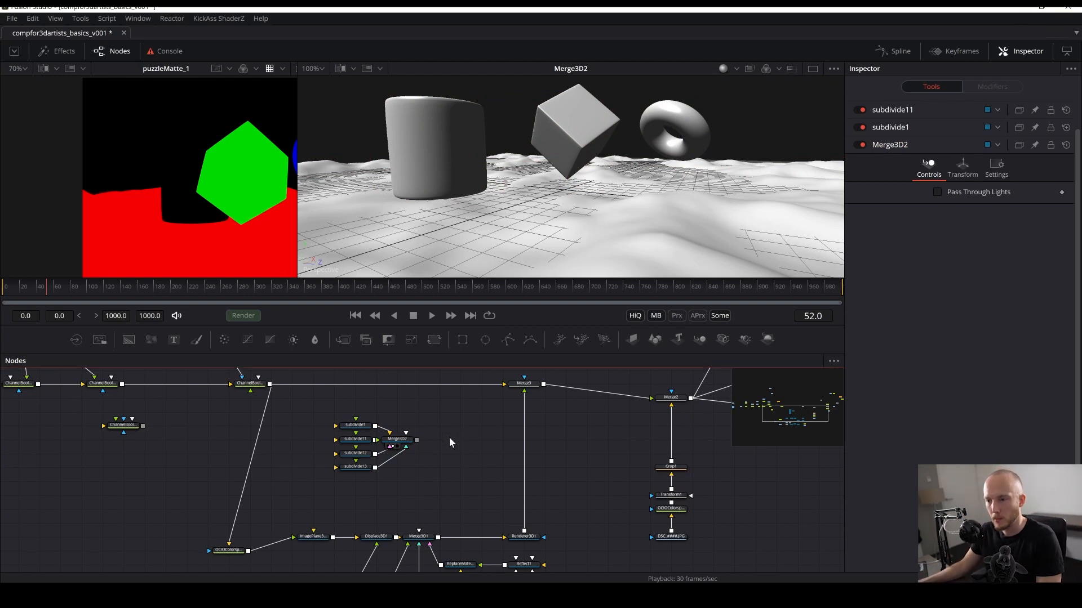
drag(449, 442, 417, 415)
key(ctrl+s)
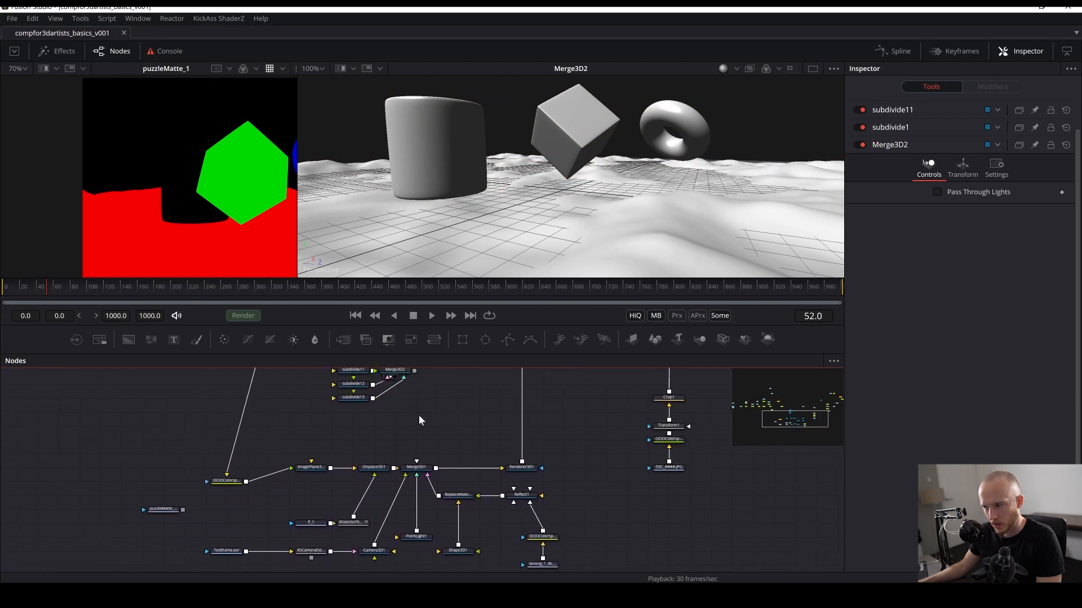
drag(558, 474, 532, 525)
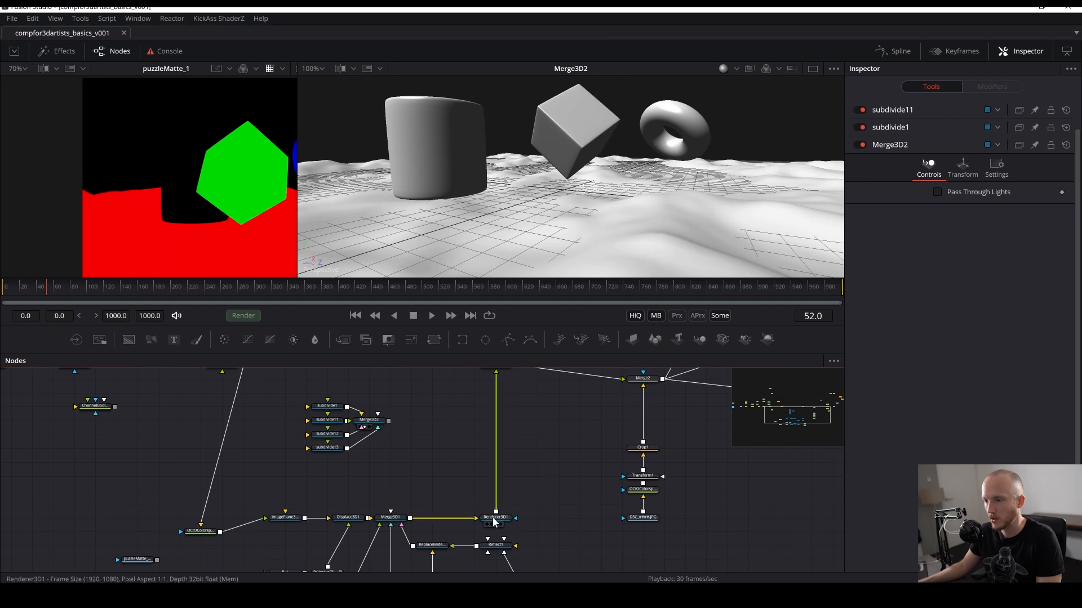
- Connect the Camera3D1 output into the imported Merge3D2 scene and save the composition
key(2)
drag(337, 407, 407, 520)
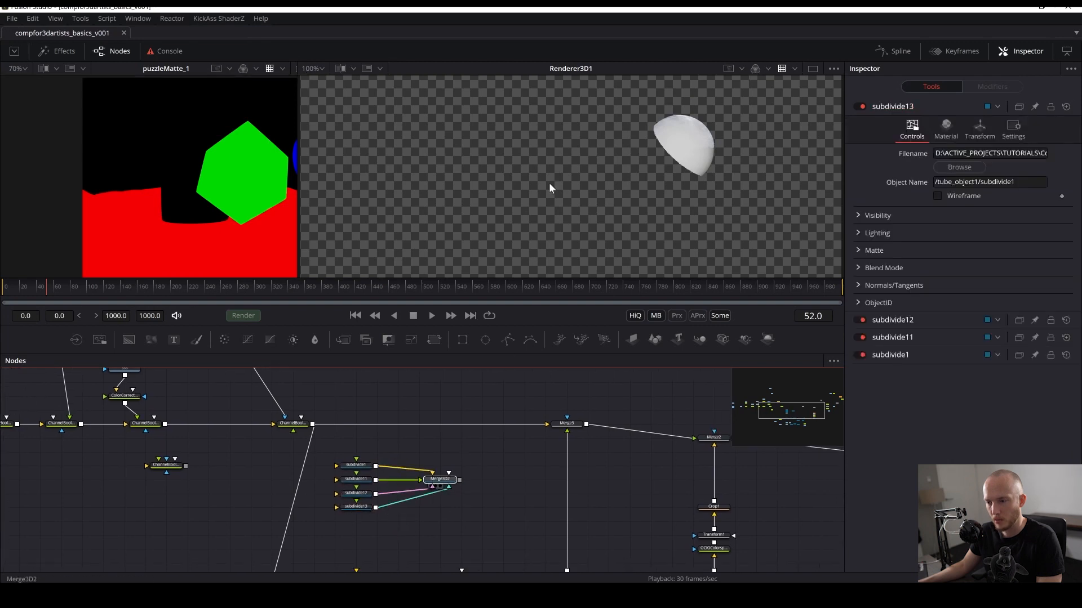
drag(549, 183, 549, 180)
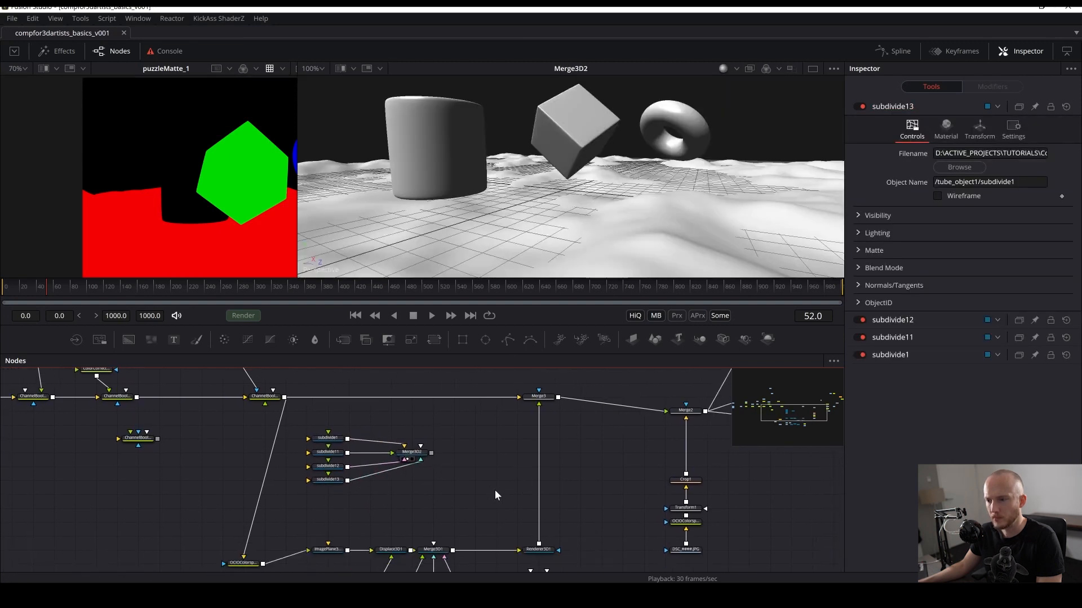
scroll(488, 473, down, 5)
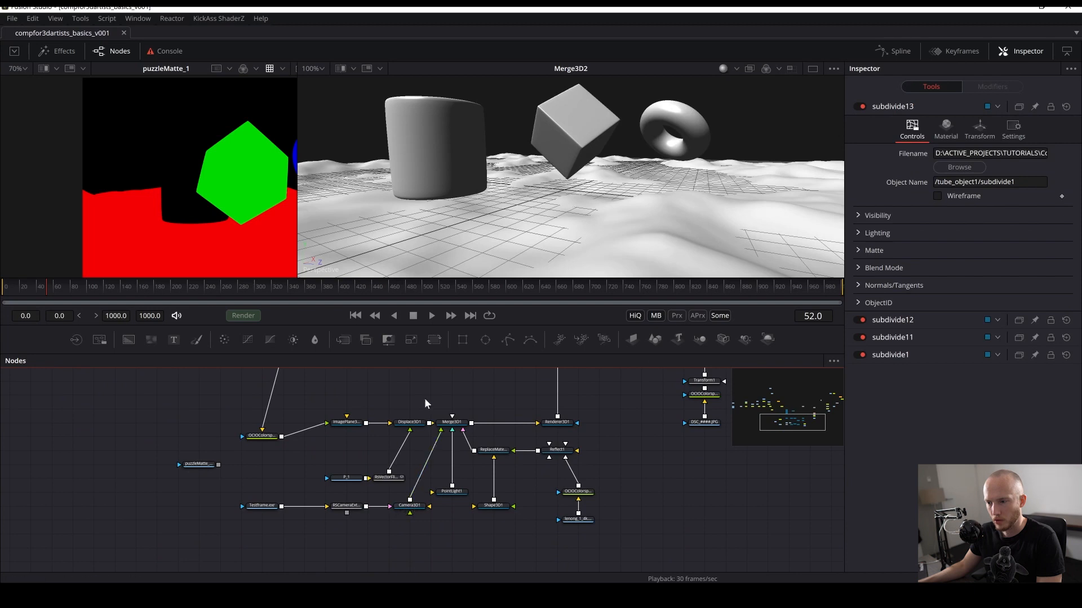
scroll(419, 467, up, 3)
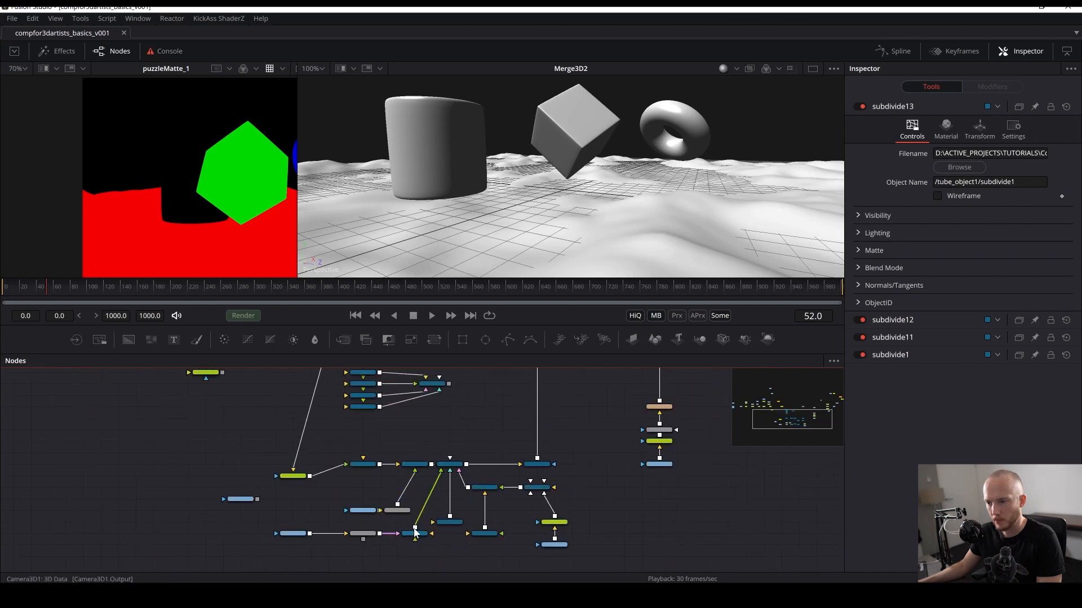
drag(415, 531, 441, 388)
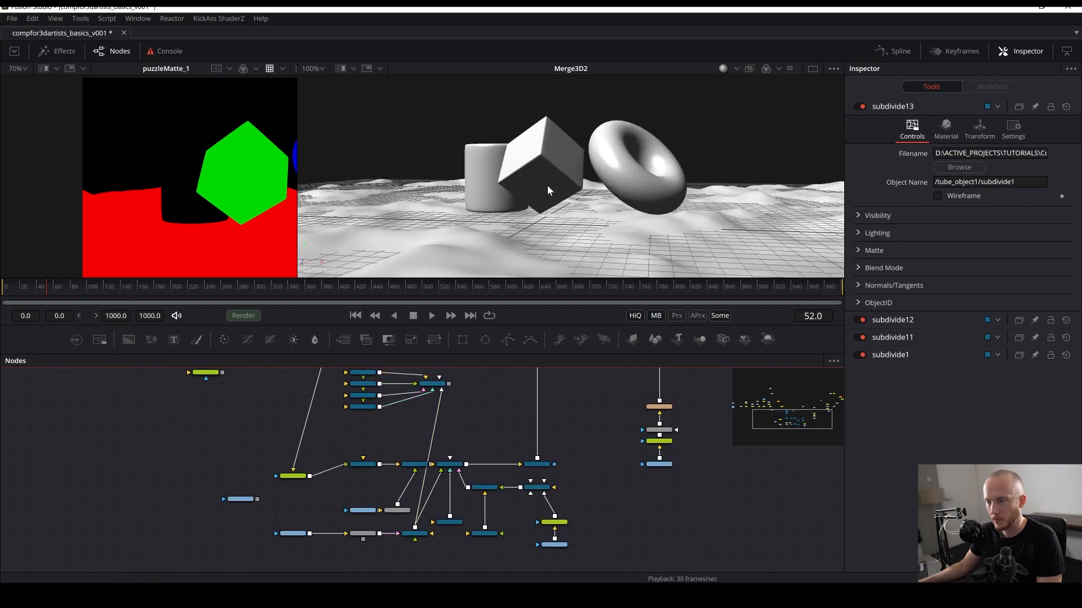
scroll(416, 433, up, 5)
key(ctrl+s)
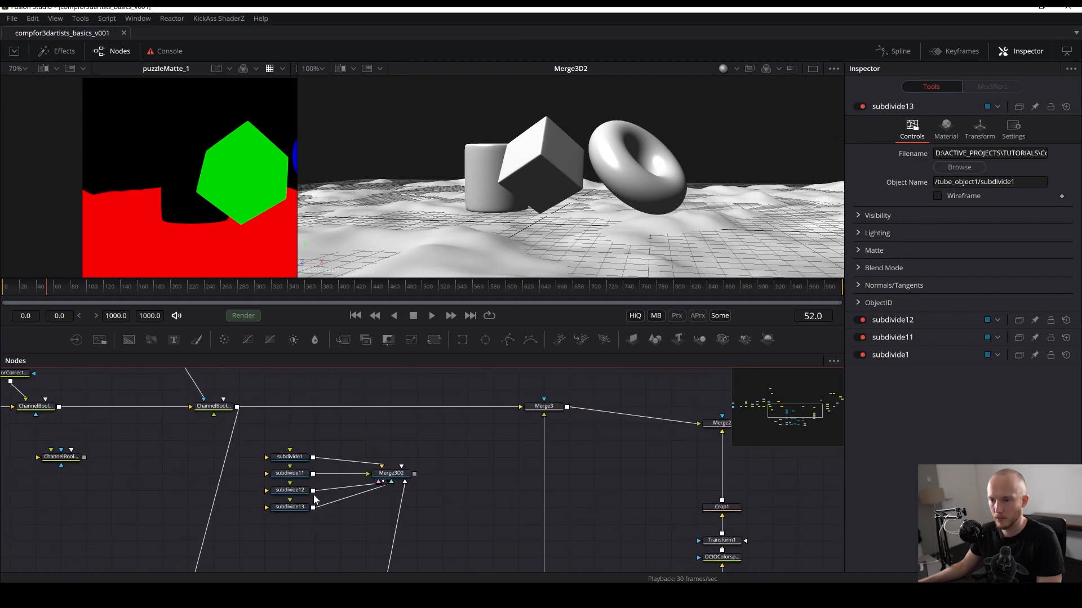
- View the imported subdivide objects one by one in the left viewer, ending with subdivide11
key(1)
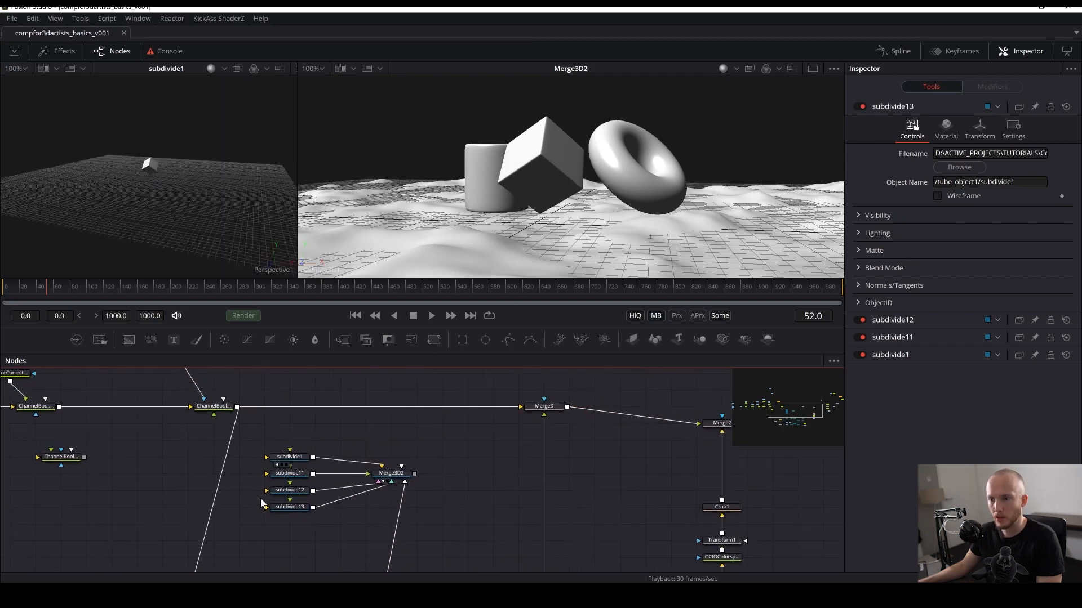
key(1)
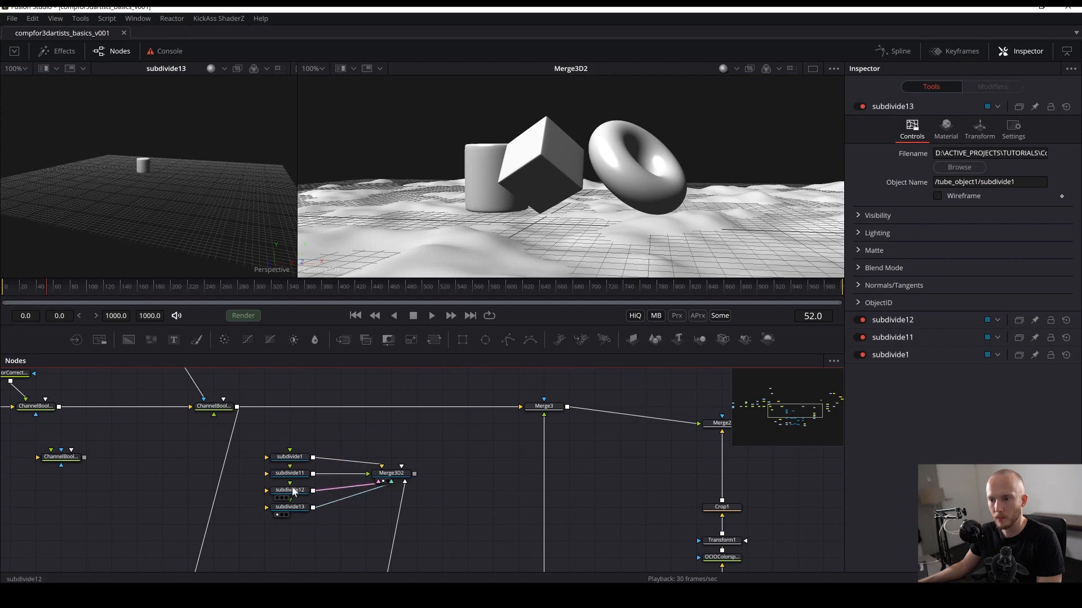
scroll(178, 205, up, 1)
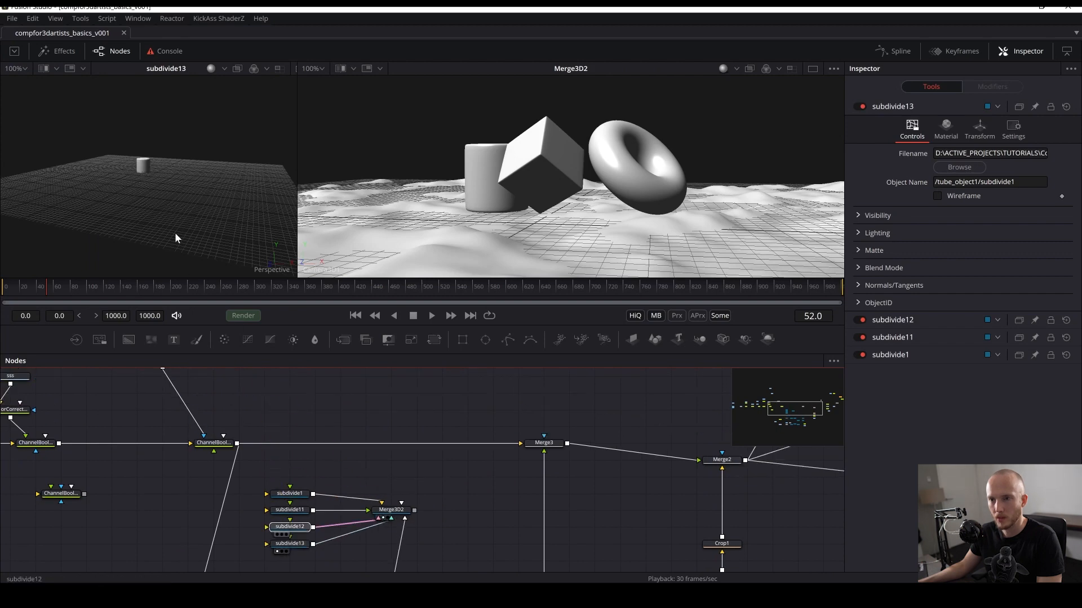
drag(175, 234, 174, 229)
drag(294, 510, 168, 226)
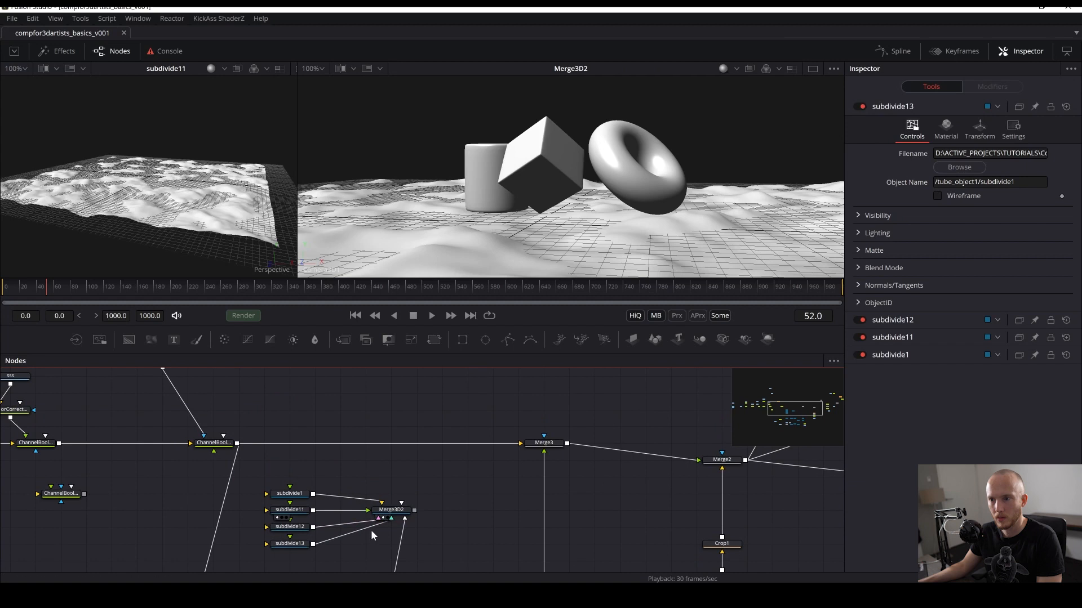
- Disconnect the other objects from Merge3D2, keeping only subdivide11, and rename subdivide11 as ground
click(373, 501)
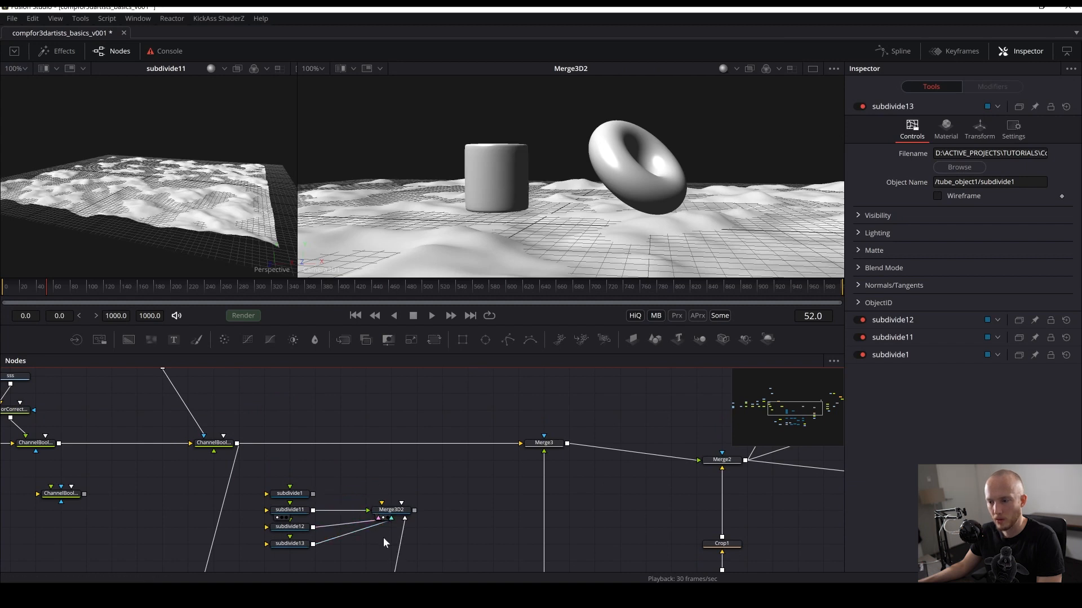
drag(384, 524, 295, 513)
click(289, 511)
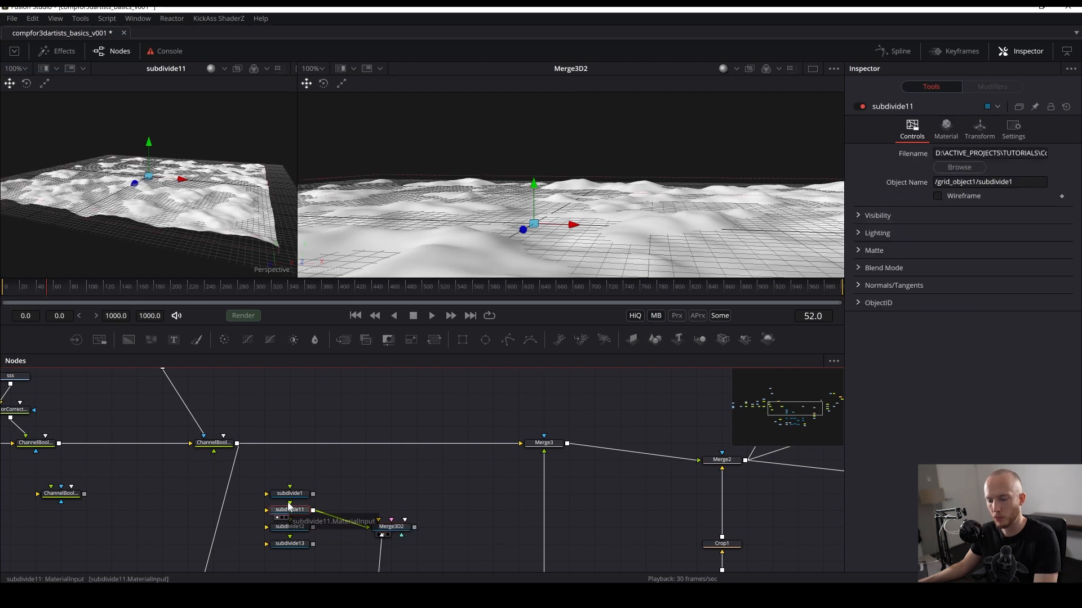
key(F2)
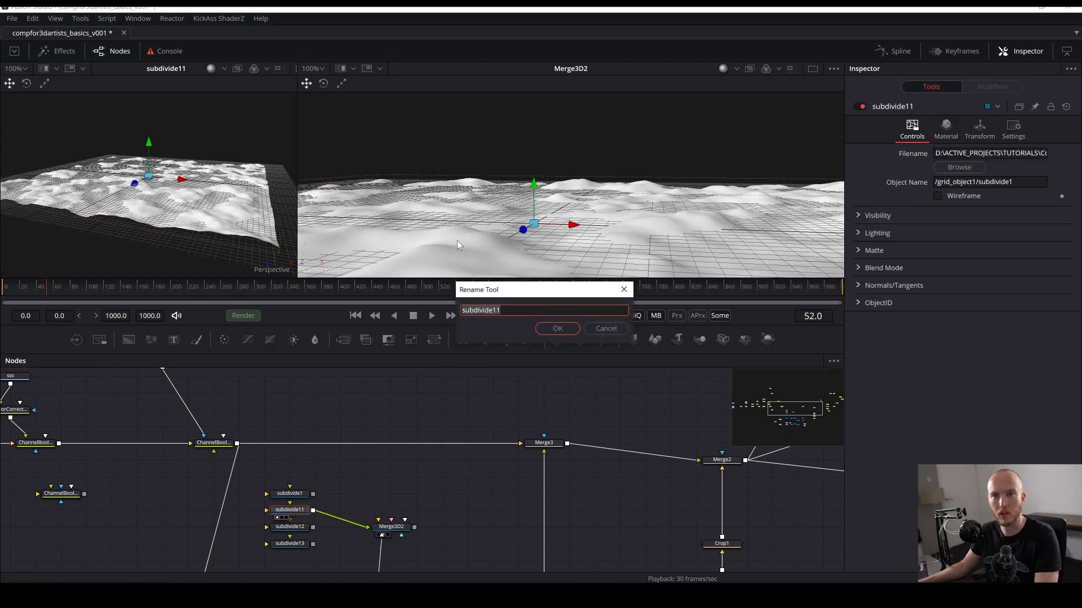
text(ground)
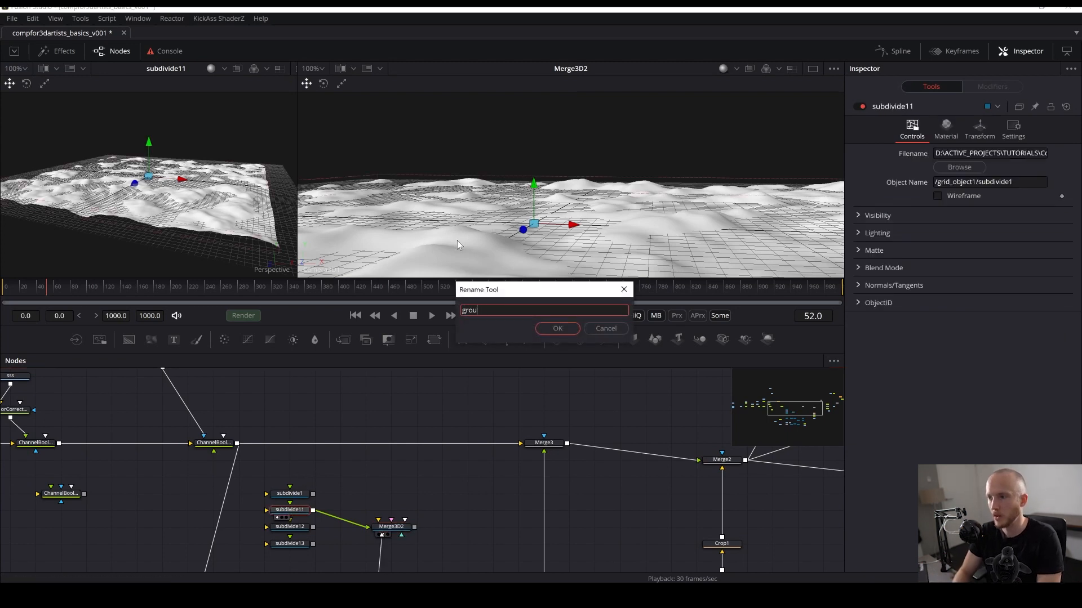
key(Return)
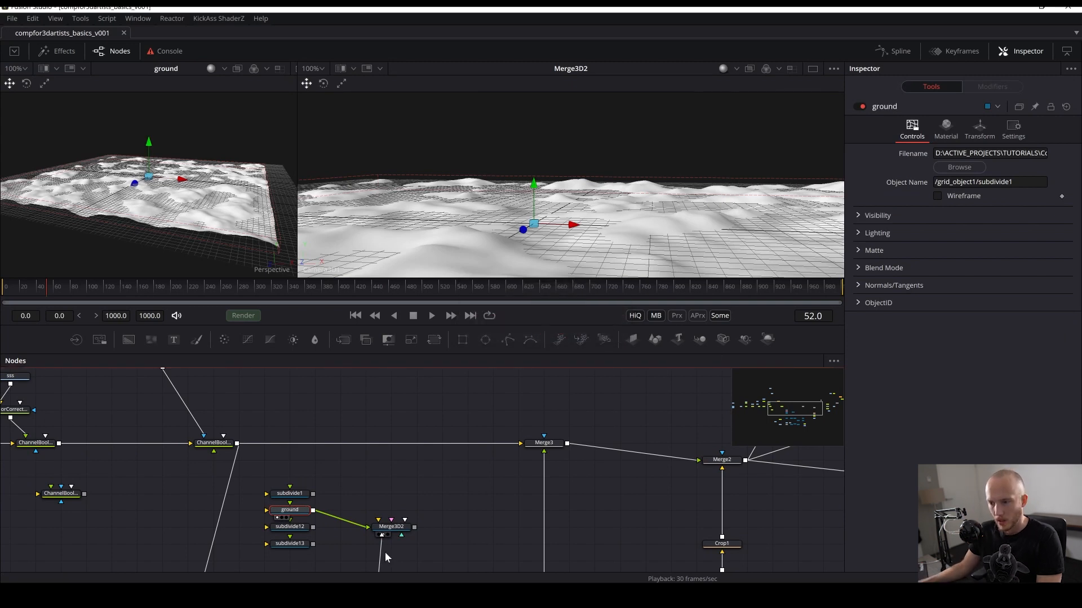
- Insert a UV Map 3D node between ground and Merge3D2
drag(383, 528, 434, 511)
click(357, 490)
drag(357, 487, 361, 474)
key(shift+space)
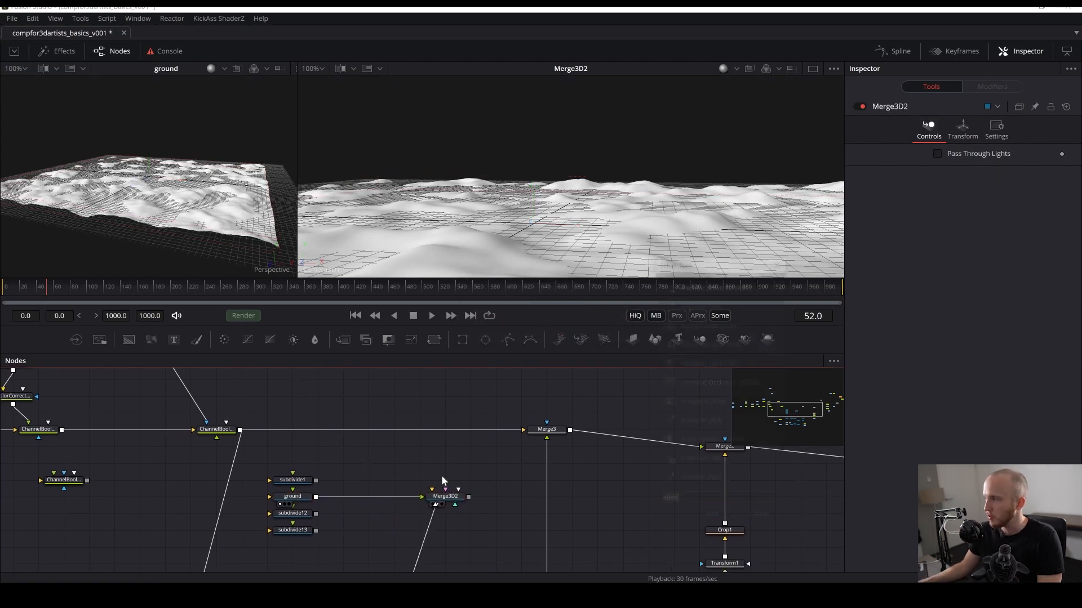
text(uv m)
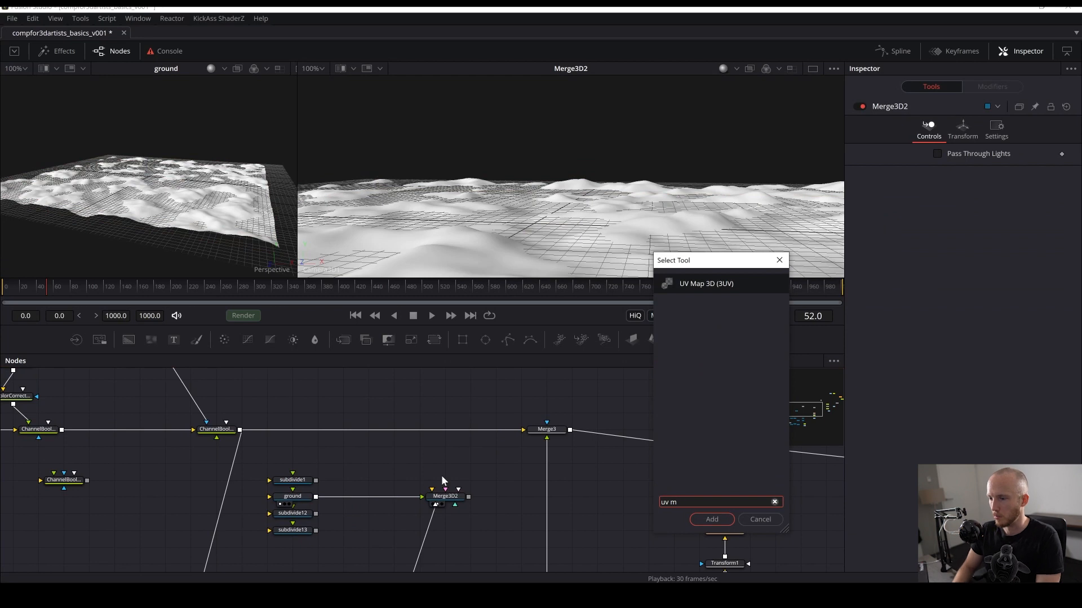
key(Return)
drag(335, 474, 361, 512)
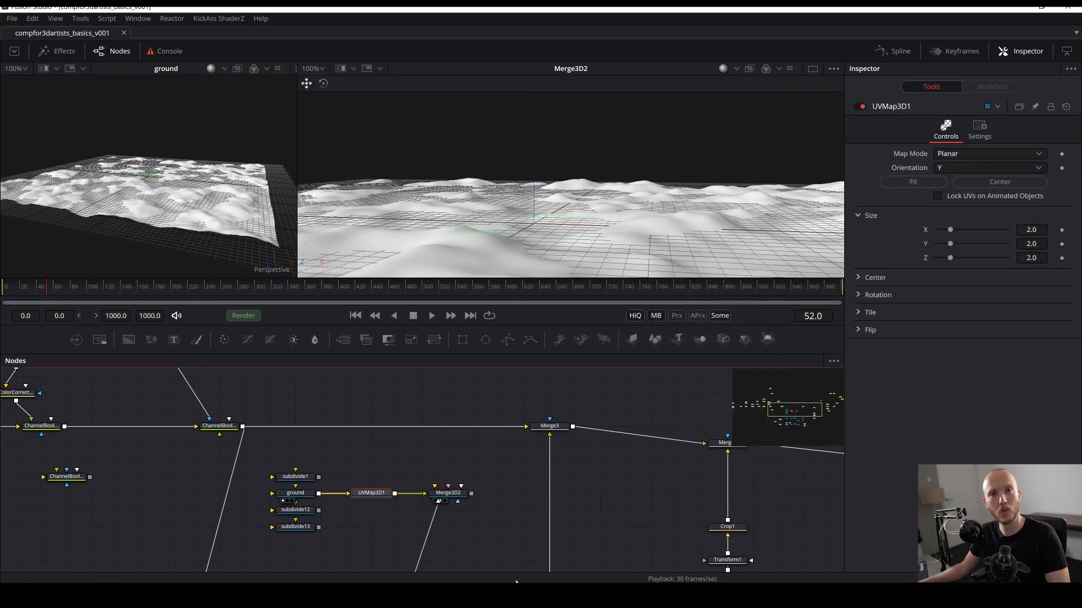
- Insert a Replace Material 3D node after UVMap3D1 in the ground branch
scroll(505, 558, down, 3)
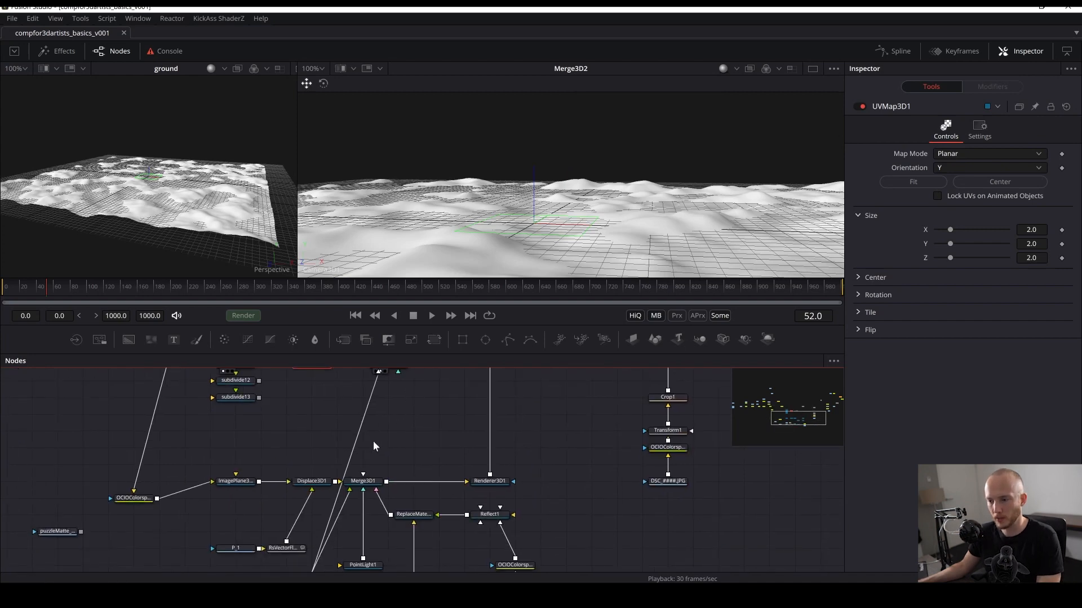
key(shift+space)
text(replac)
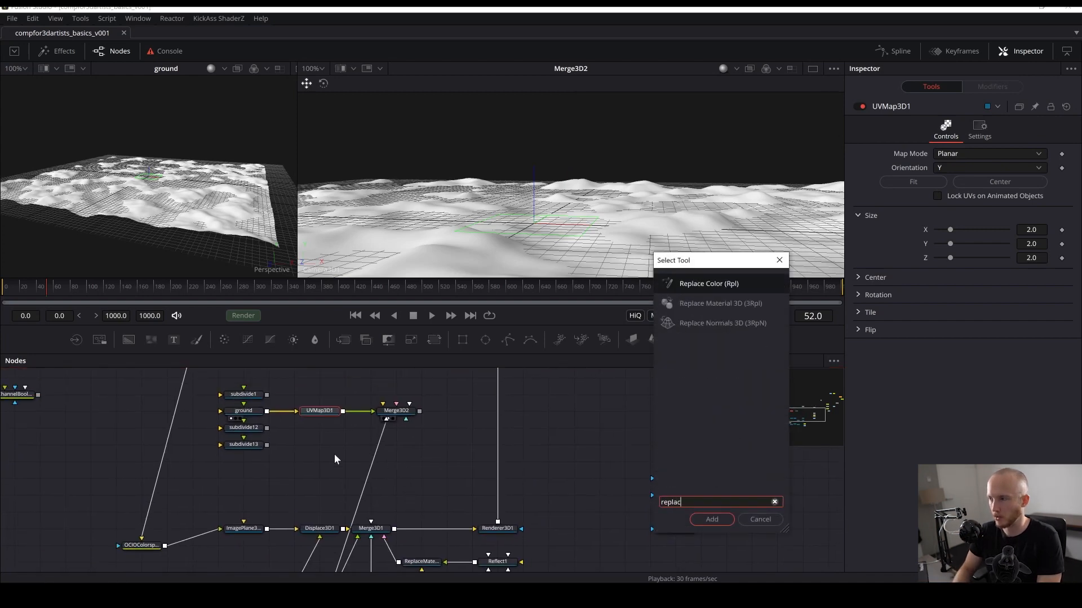
key(Down)
key(Return)
scroll(335, 452, up, 2)
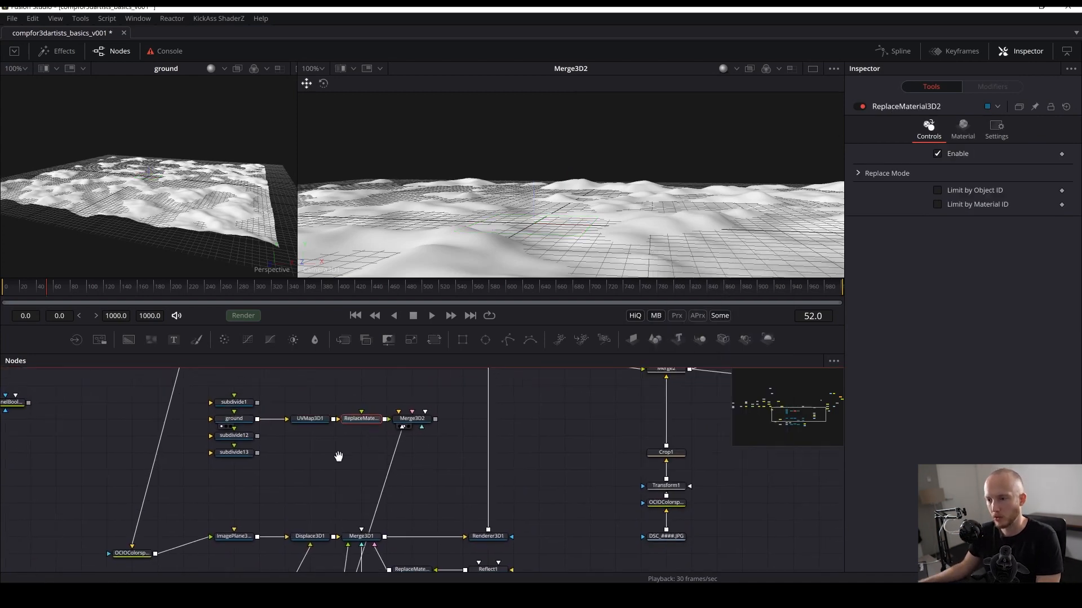
drag(352, 486, 373, 444)
- Import the Albedo_4K brick texture as a loader and display it fitted in the viewer
mouse_move(317, 595)
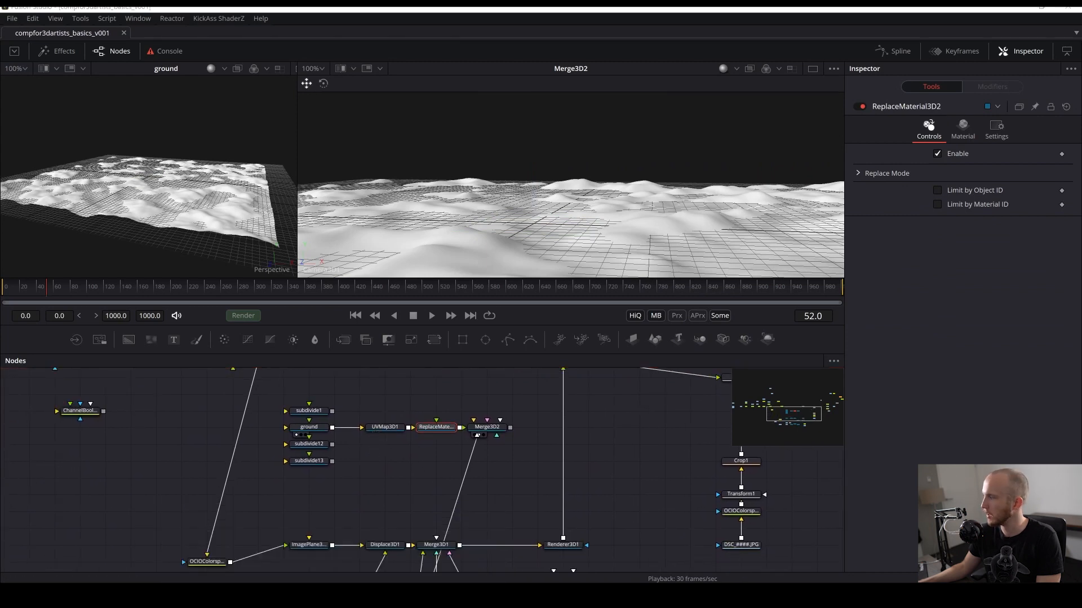
drag(630, 338, 410, 462)
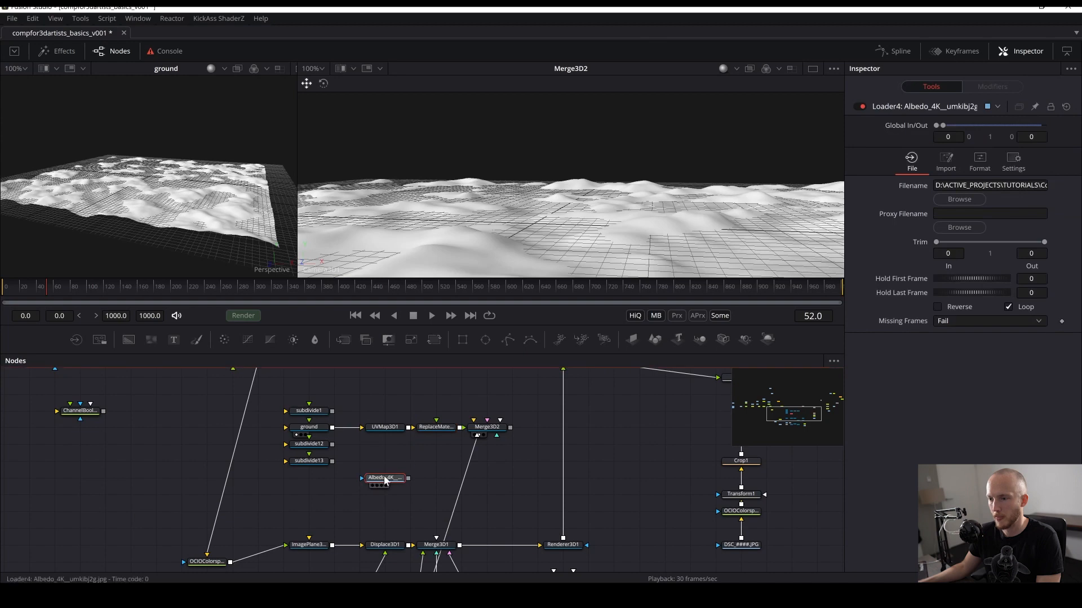
key(2)
key(ctrl+f)
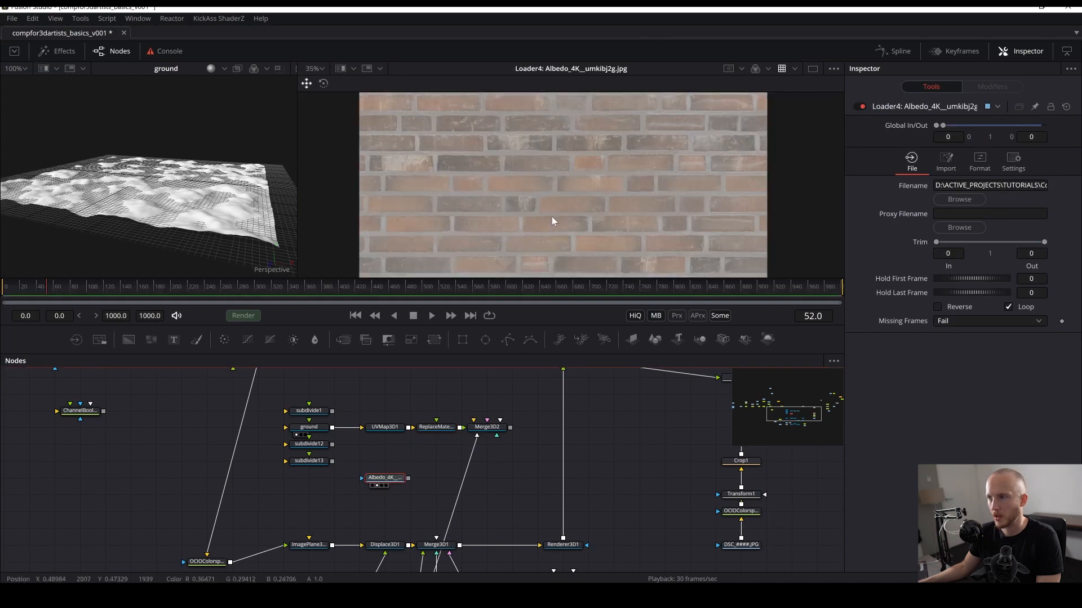
drag(371, 477, 344, 411)
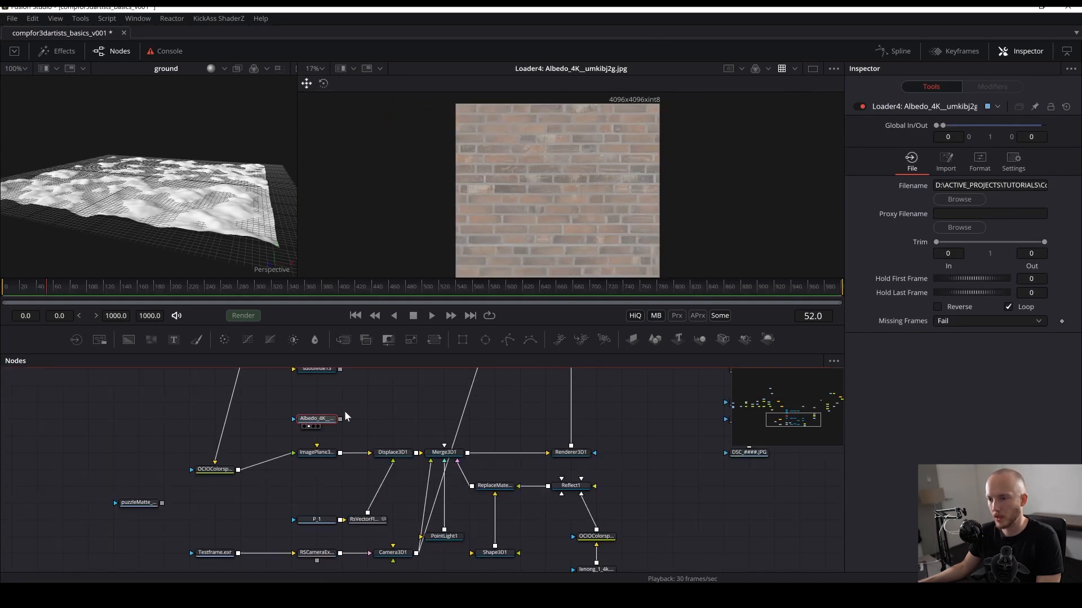
- Paste a copy of the plate's OCIO Colorspace node beside the brick texture loader
drag(539, 551, 454, 464)
drag(609, 430, 639, 603)
key(ctrl+v)
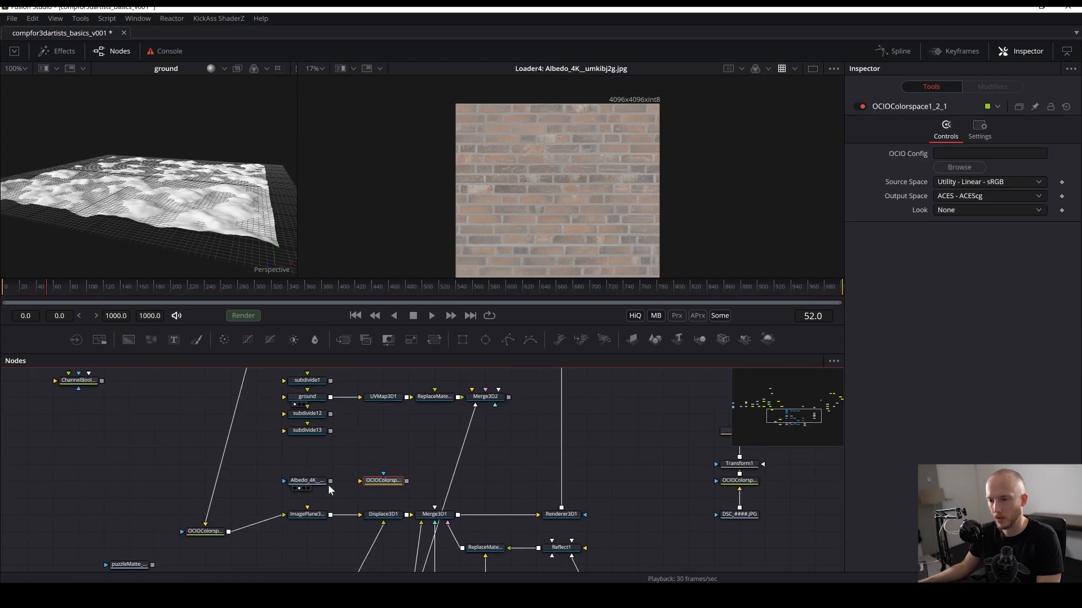
drag(330, 481, 379, 481)
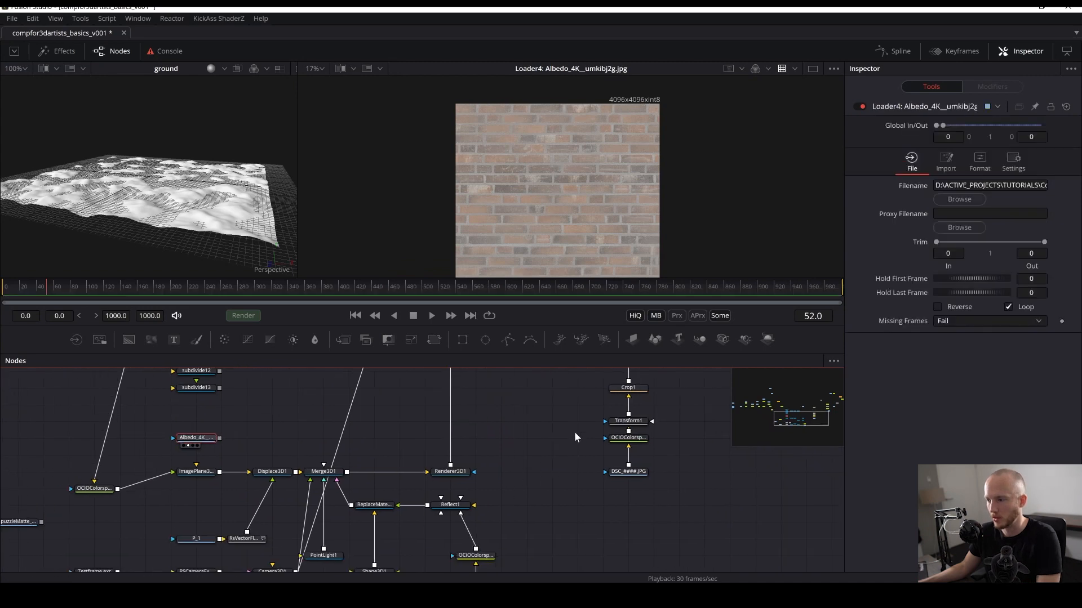
click(627, 438)
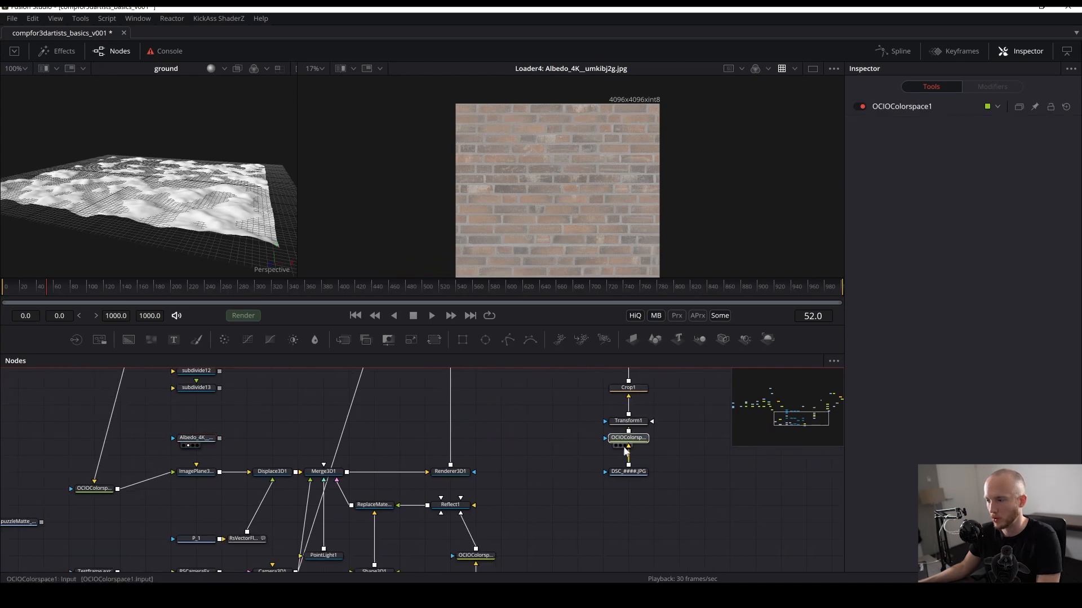
key(ctrl+c)
key(ctrl+v)
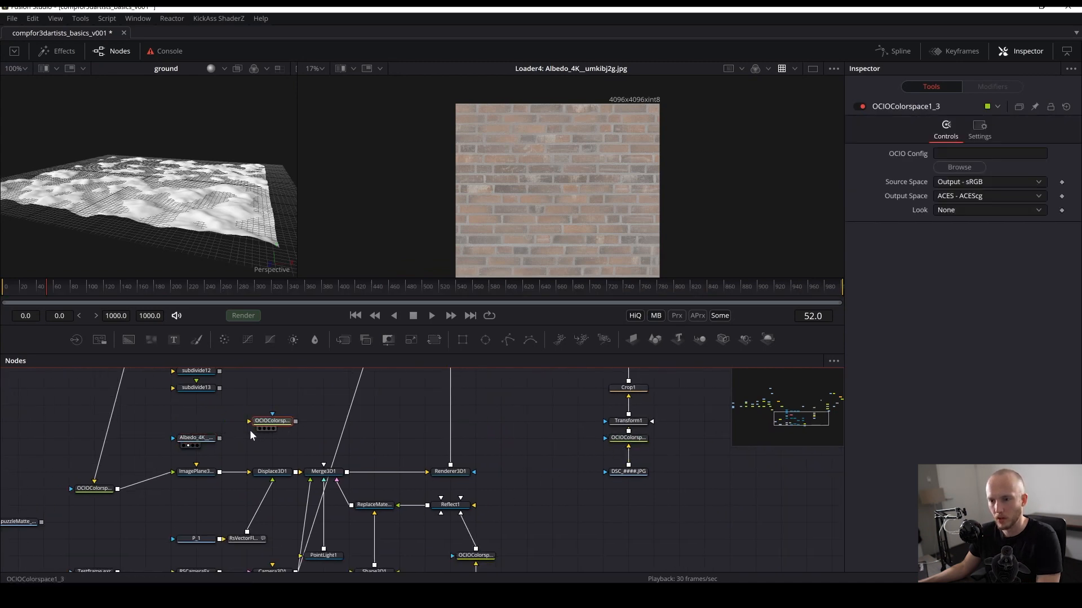
- Connect the brick texture loader into the copied OCIO Colorspace node, arrange them, and save
drag(210, 438, 268, 424)
mouse_move(267, 424)
mouse_down()
mouse_move(233, 438)
mouse_move(258, 422)
mouse_up()
drag(556, 185, 563, 174)
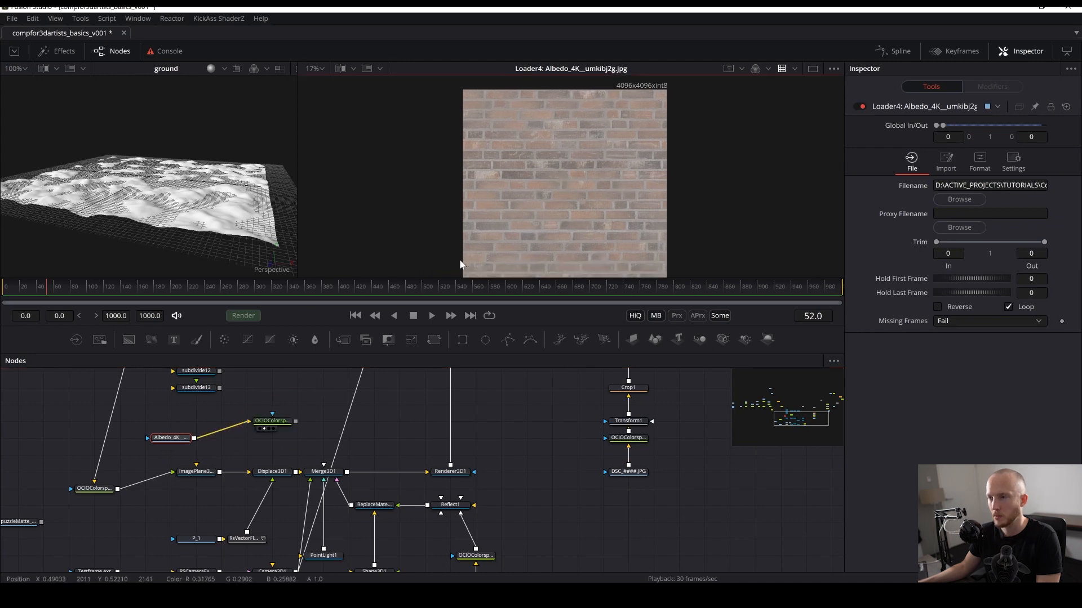
drag(166, 440, 195, 406)
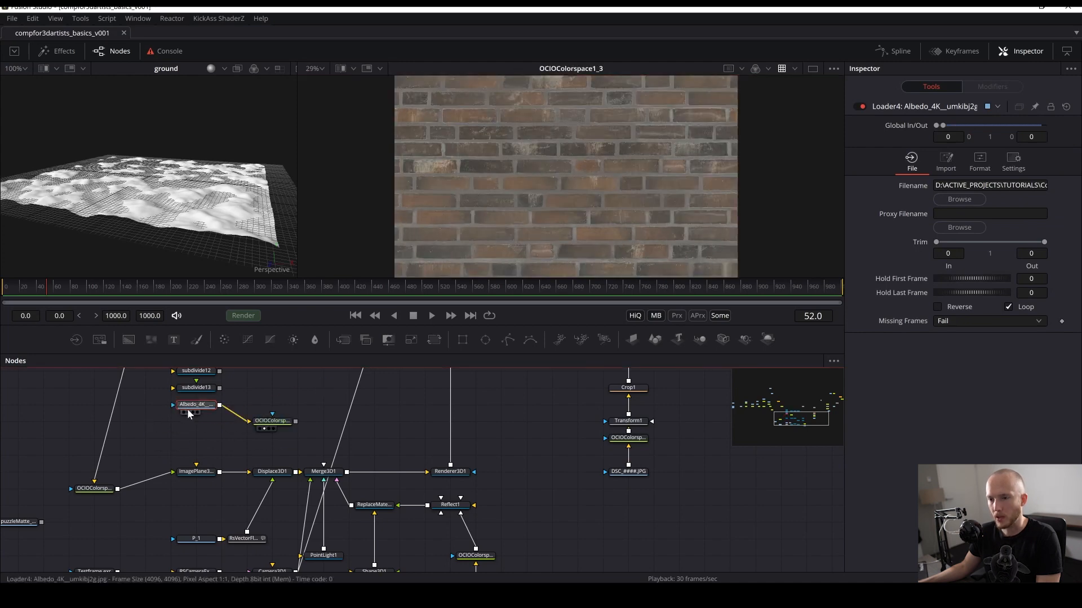
drag(209, 422, 242, 474)
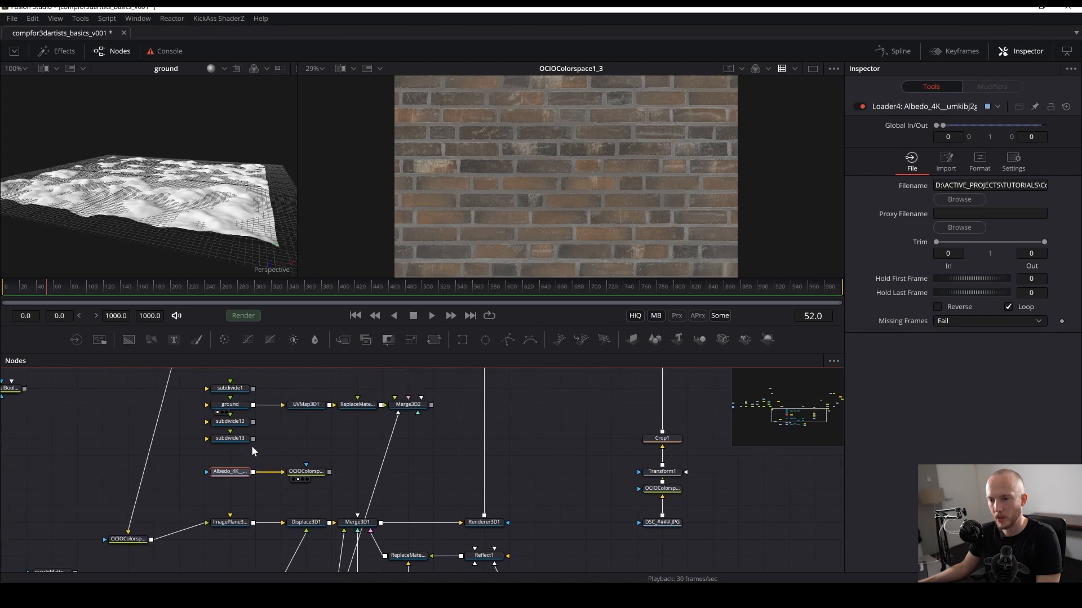
key(ctrl+s)
click(436, 405)
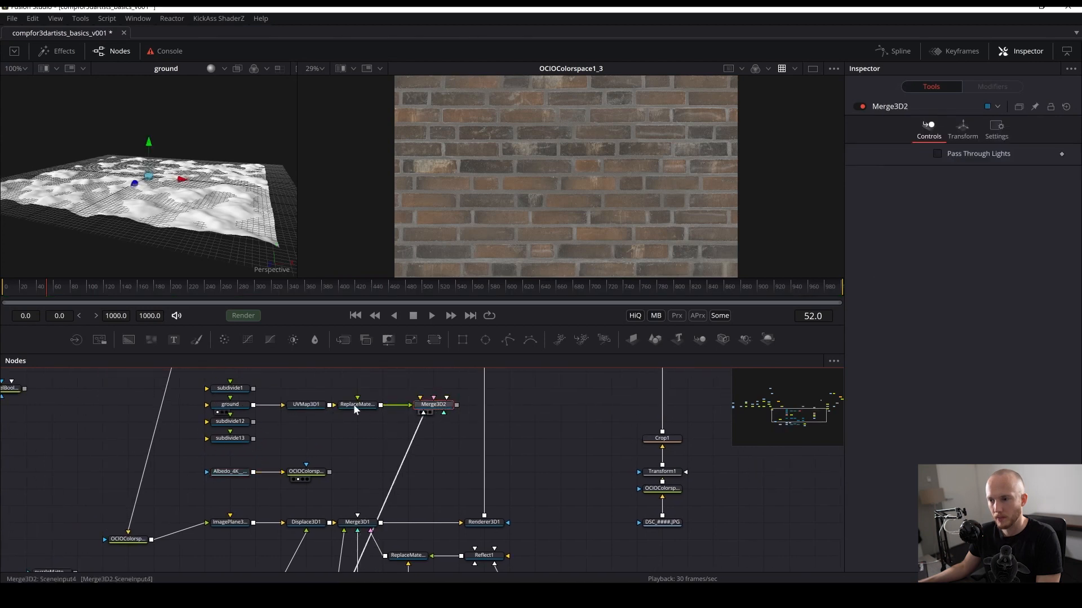
key(shift+space)
text(replac)
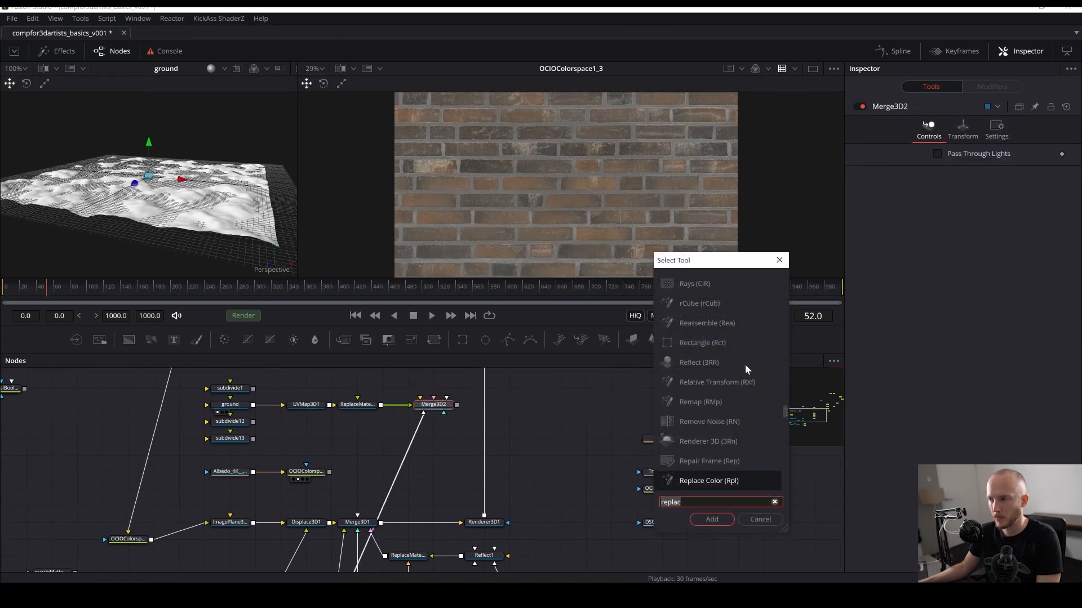
click(778, 261)
- Add a Cook Torrance material node to the ground branch and save the comp
right_click(293, 455)
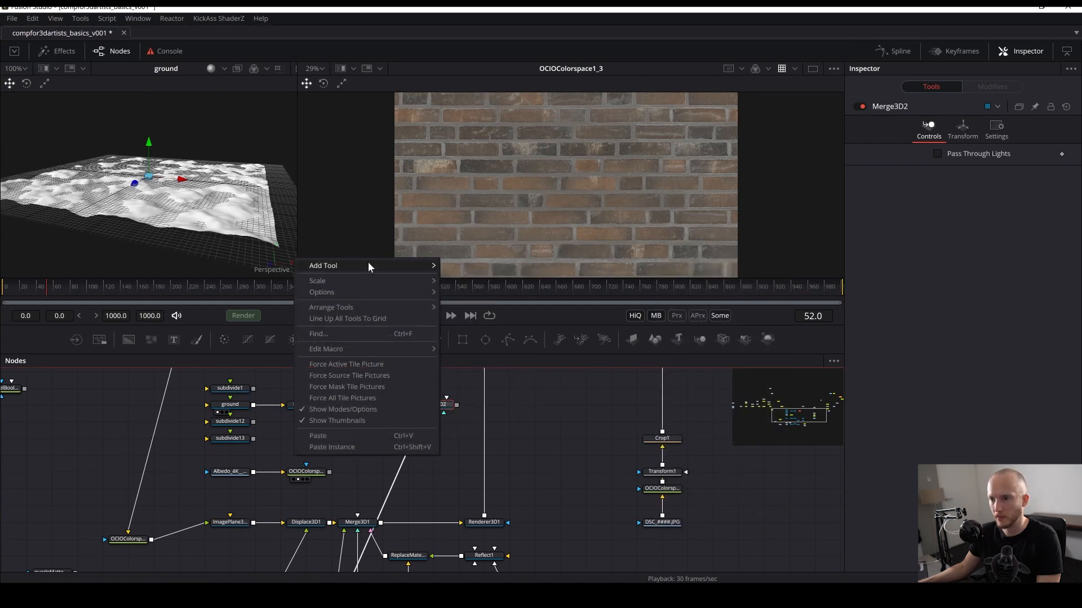
mouse_move(369, 265)
mouse_move(472, 274)
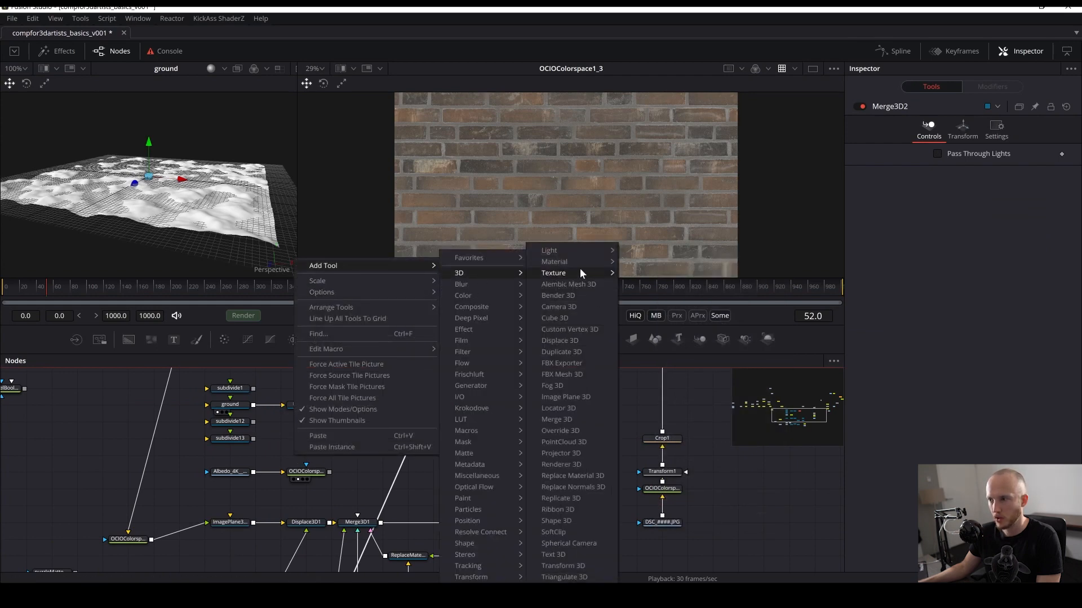
mouse_move(611, 261)
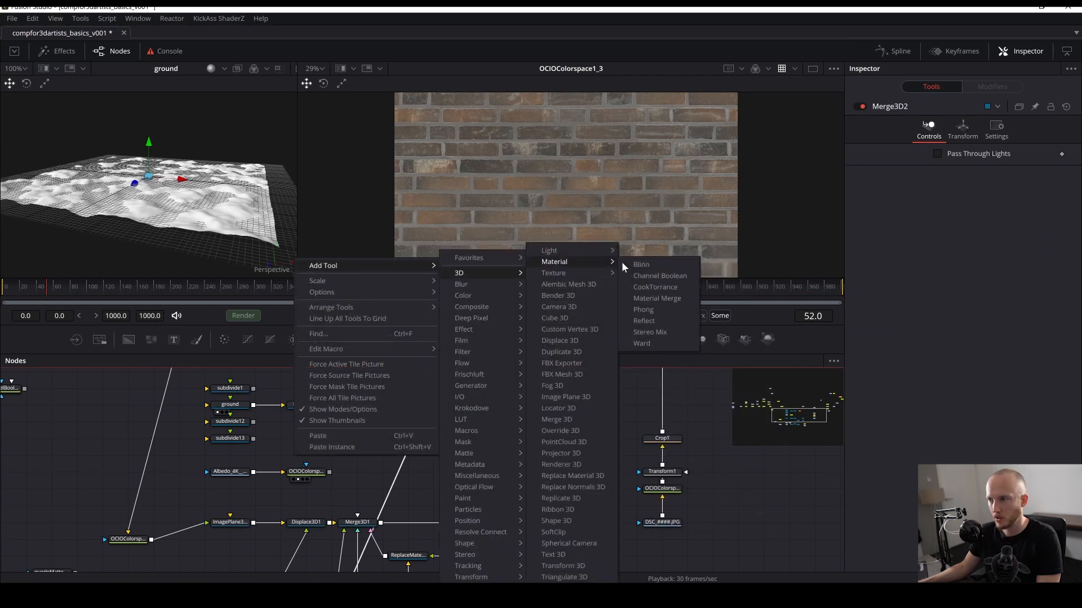
click(652, 289)
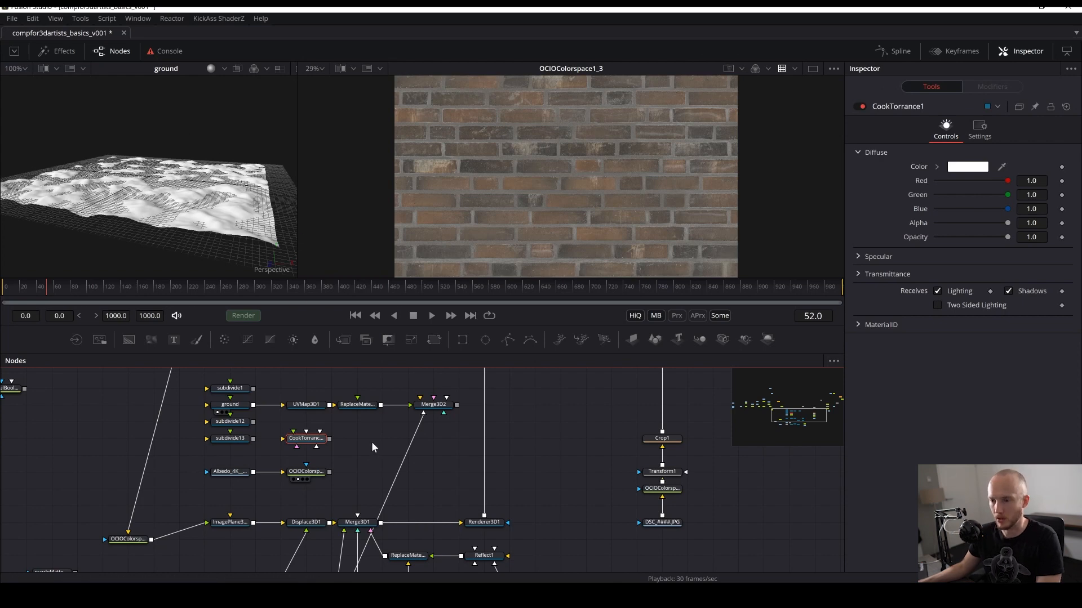
key(ctrl+s)
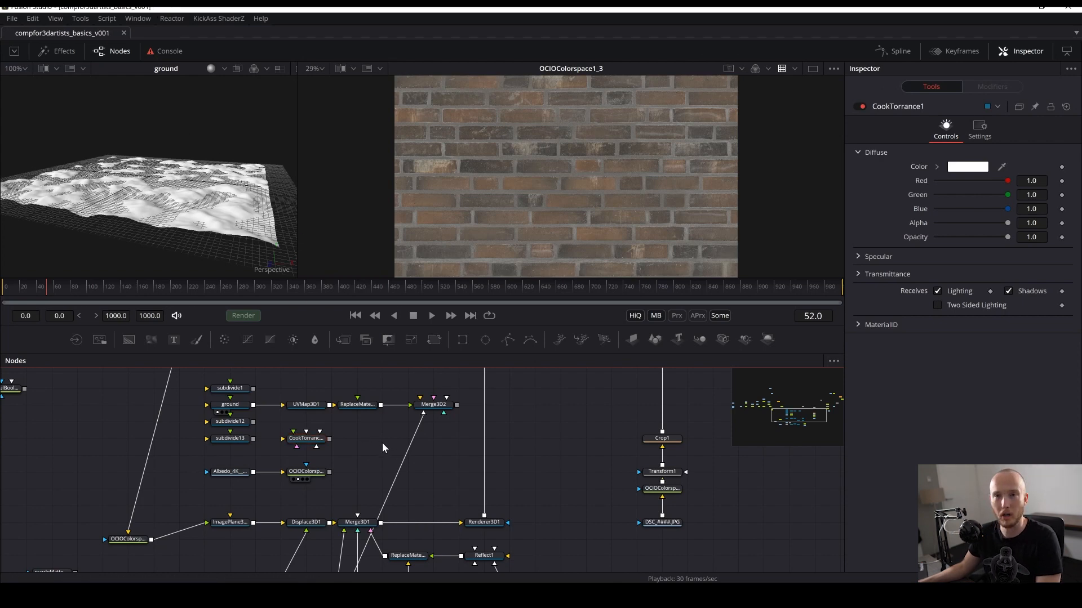
- Connect the brick texture's OCIO Colorspace into the Cook Torrance material and the material into Replace Material, viewing Merge3D2
drag(356, 449, 410, 473)
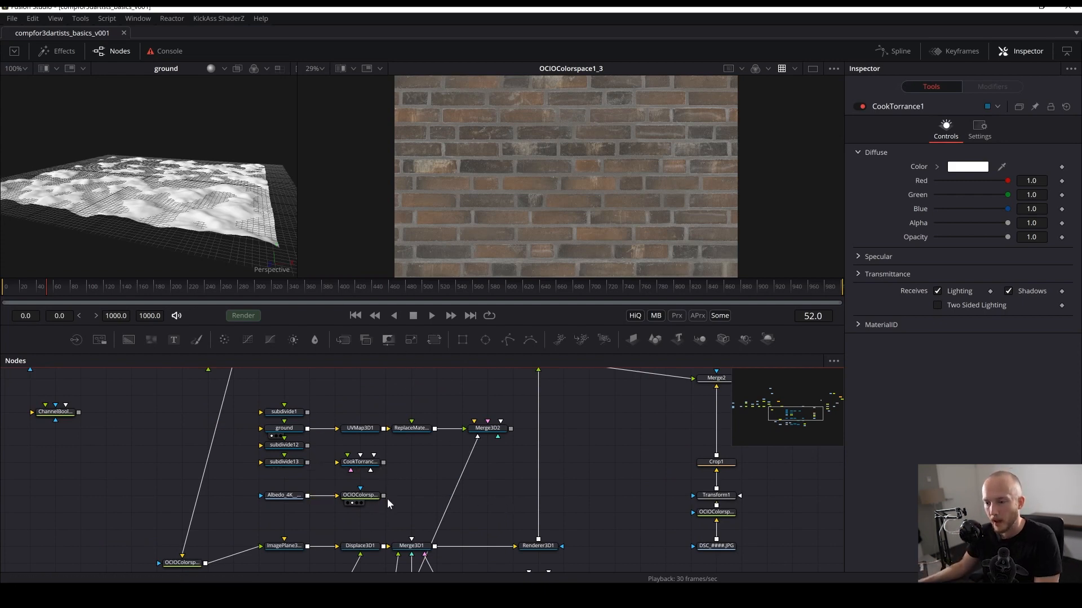
drag(383, 495, 412, 435)
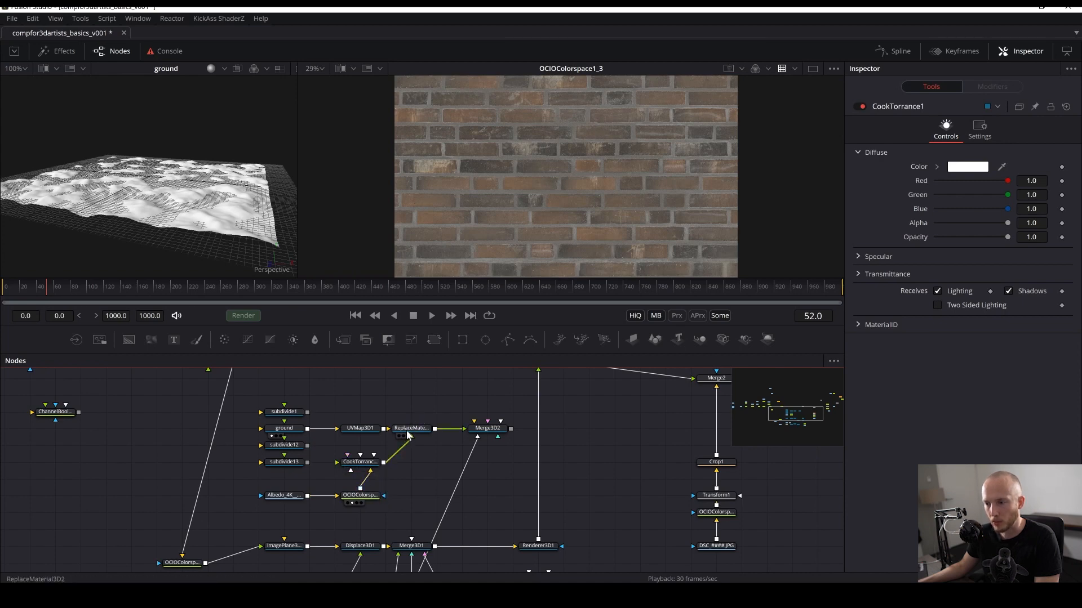
key(2)
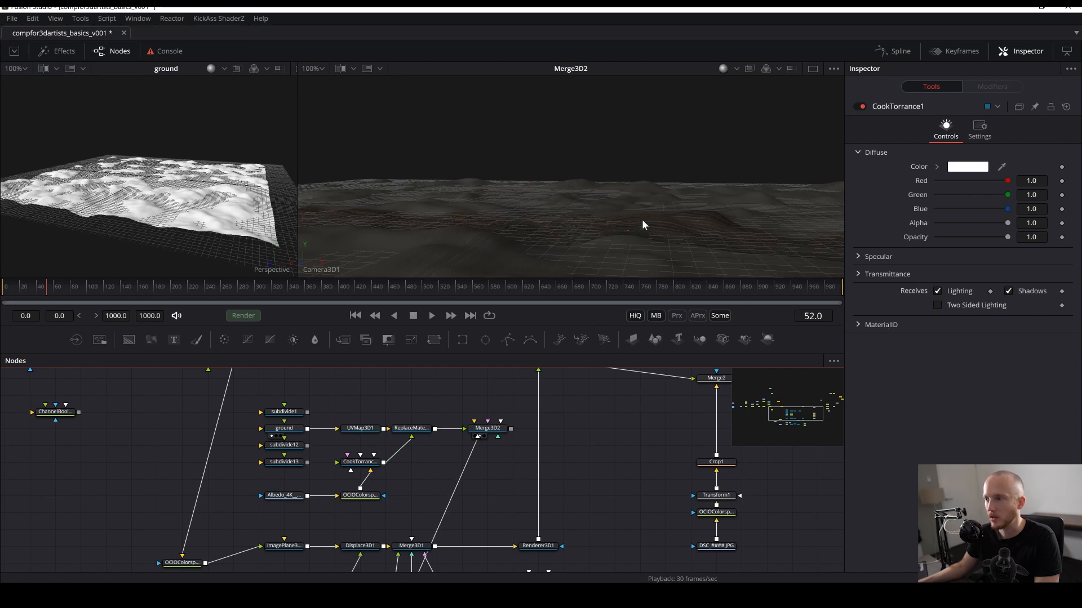
- Move the spare subdivide nodes aside and tidy the ground branch node layout
drag(234, 403, 348, 407)
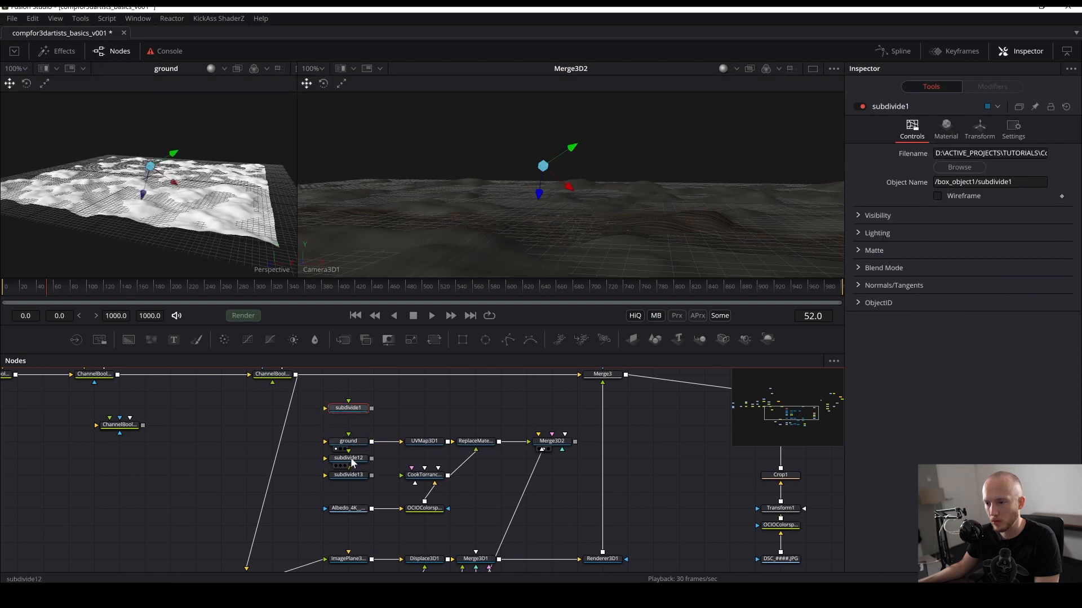
drag(316, 492, 101, 526)
drag(455, 459, 414, 416)
click(428, 432)
drag(400, 457, 387, 479)
click(371, 420)
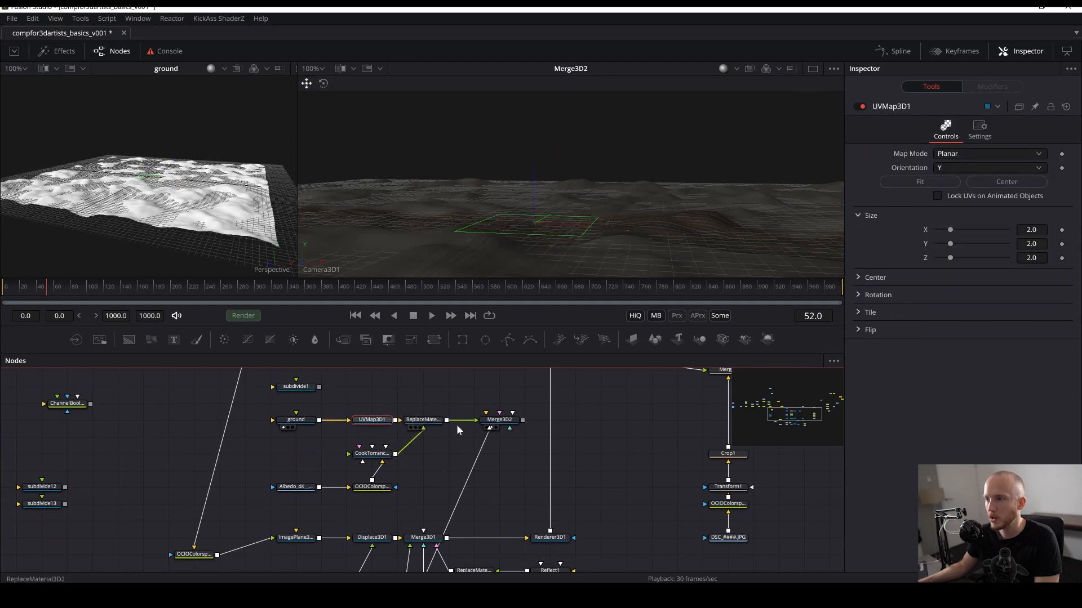
drag(536, 438, 455, 484)
drag(509, 457, 451, 450)
drag(506, 497, 379, 400)
drag(309, 464, 355, 479)
click(309, 460)
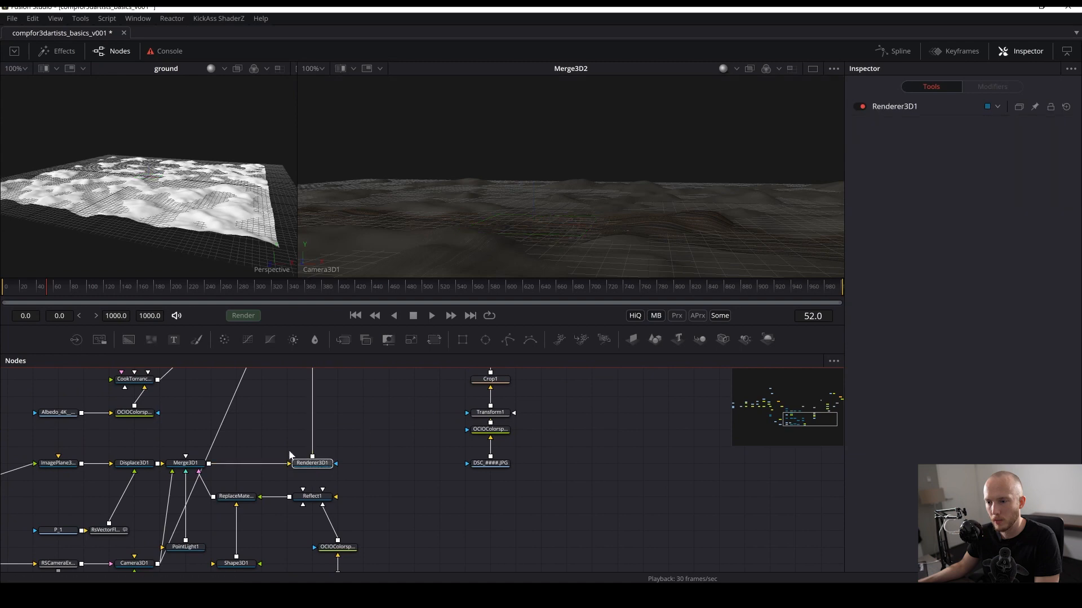
- Paste a copy of Renderer3D1 fed by Merge3D2, view it fitted, save, and disable its lighting
drag(224, 388, 370, 511)
key(ctrl+v)
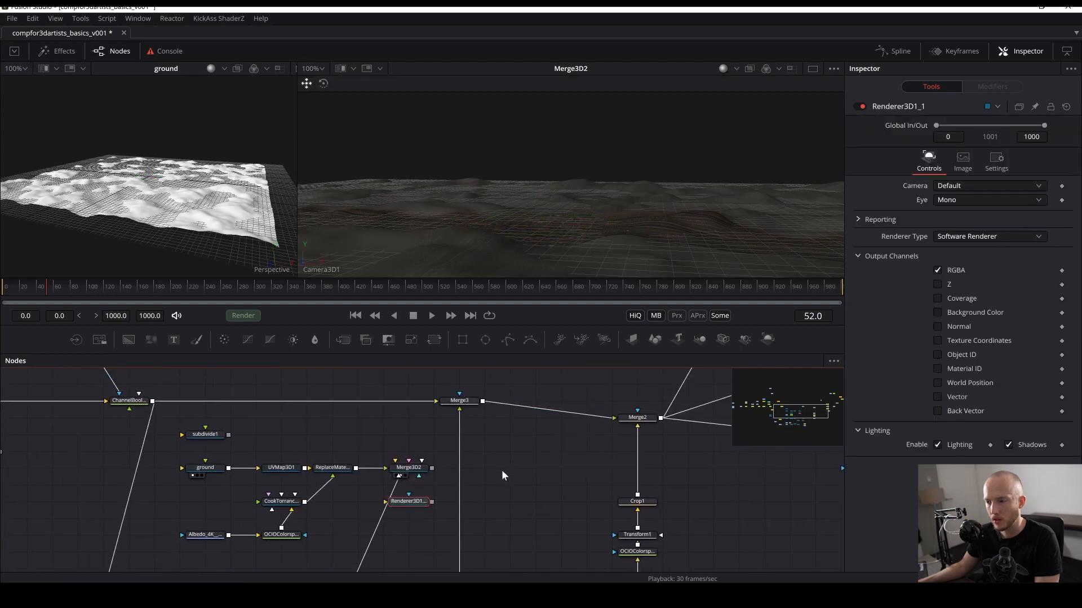
drag(433, 469, 506, 470)
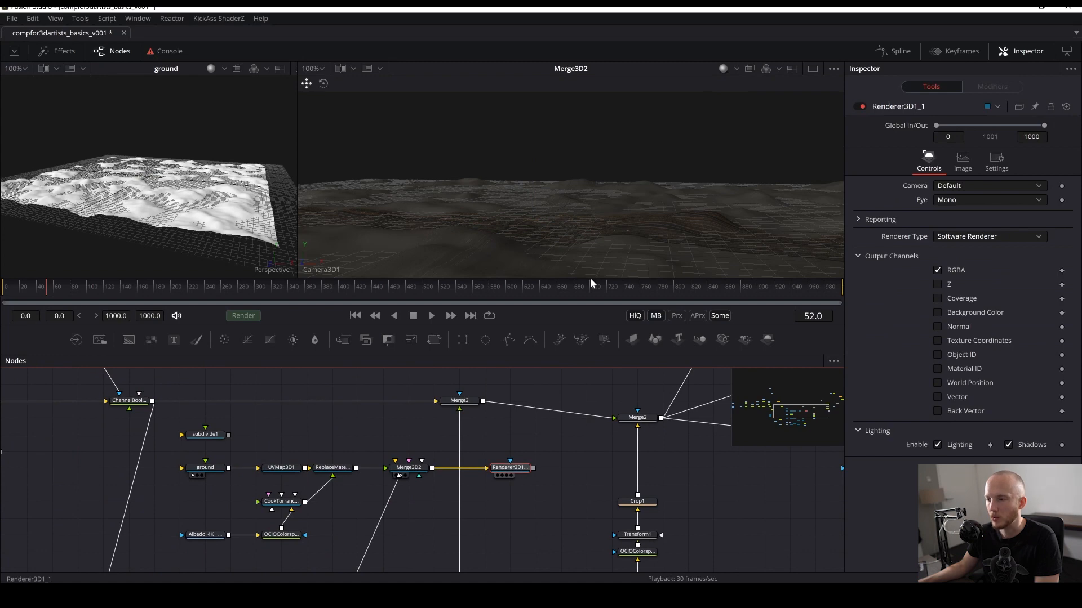
key(2)
key(ctrl+f)
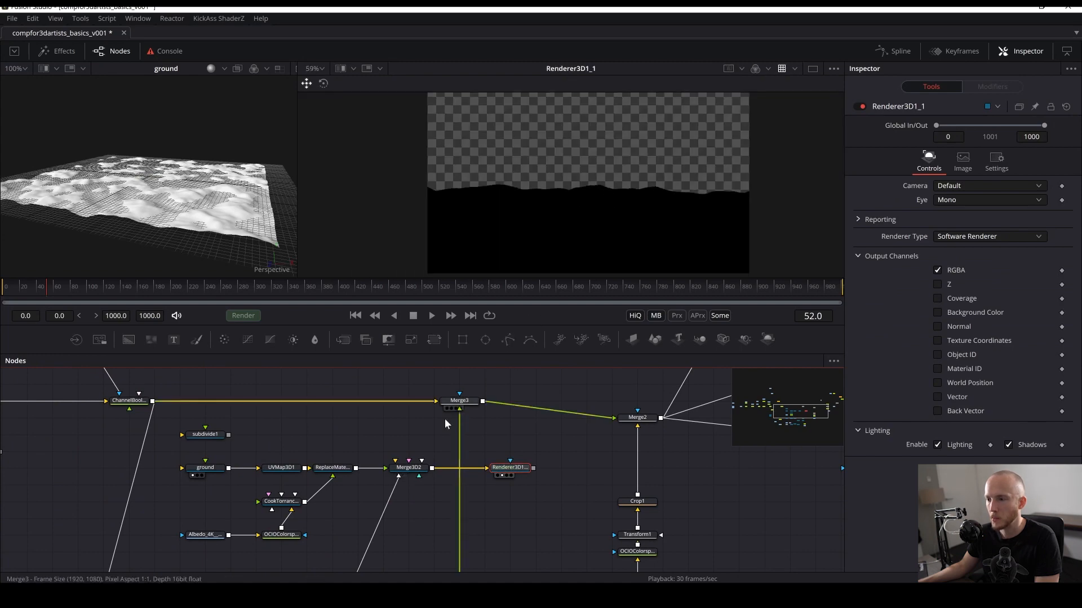
key(ctrl+s)
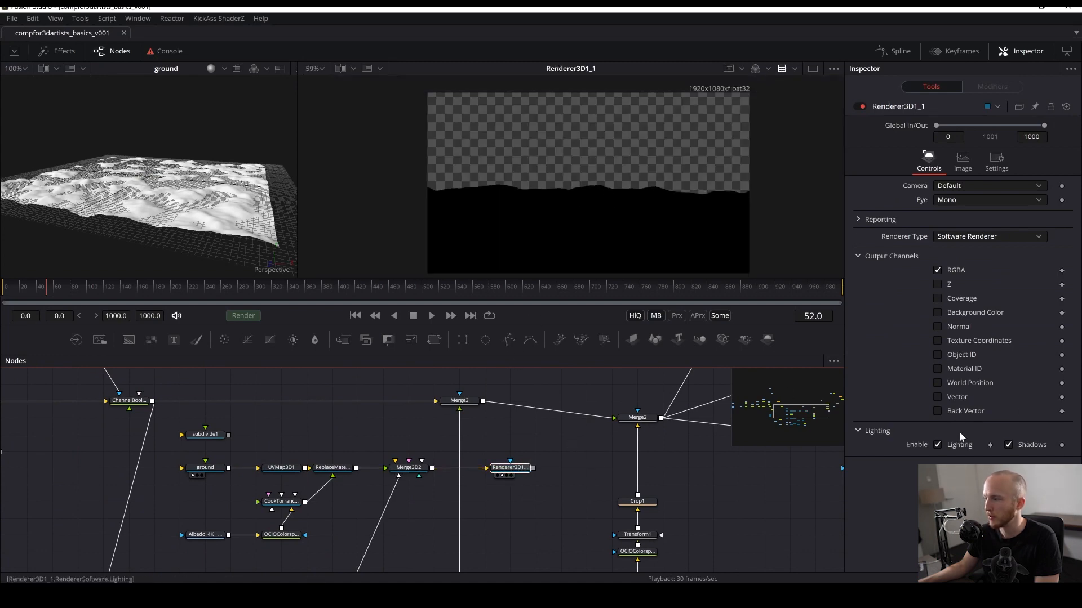
click(937, 445)
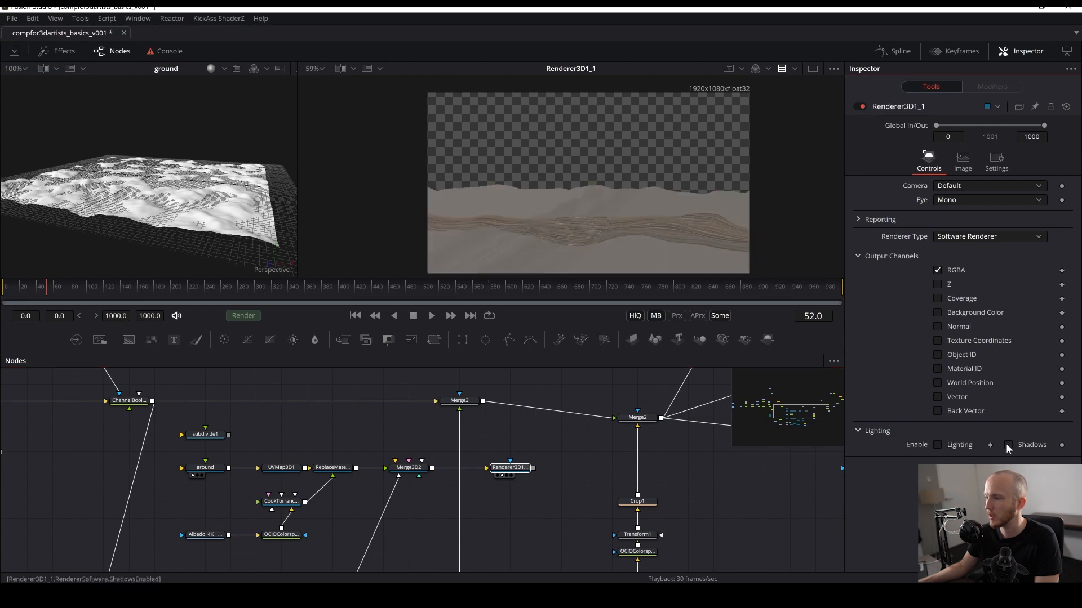
- Set UVMap3D1's size to X 8.898, Y 7.717 and Z 15
click(333, 468)
click(279, 468)
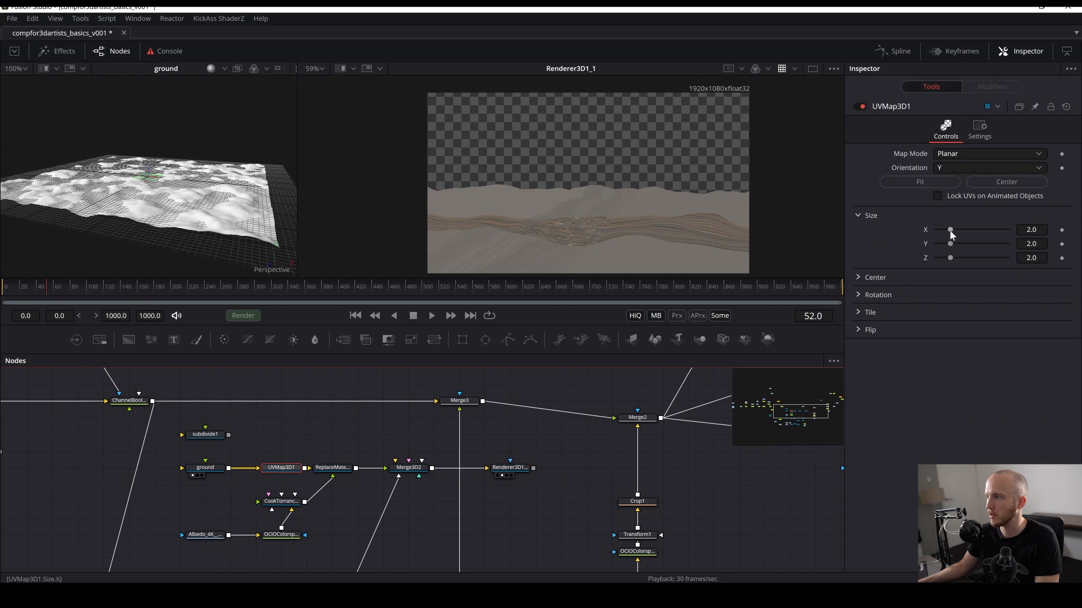
drag(949, 230, 999, 229)
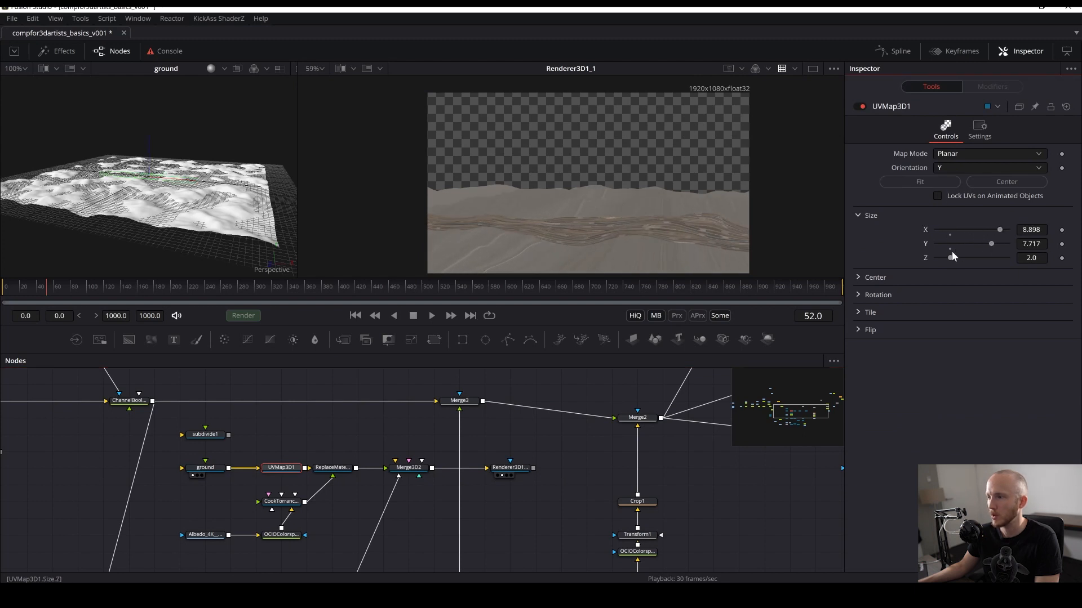
drag(960, 258, 1006, 258)
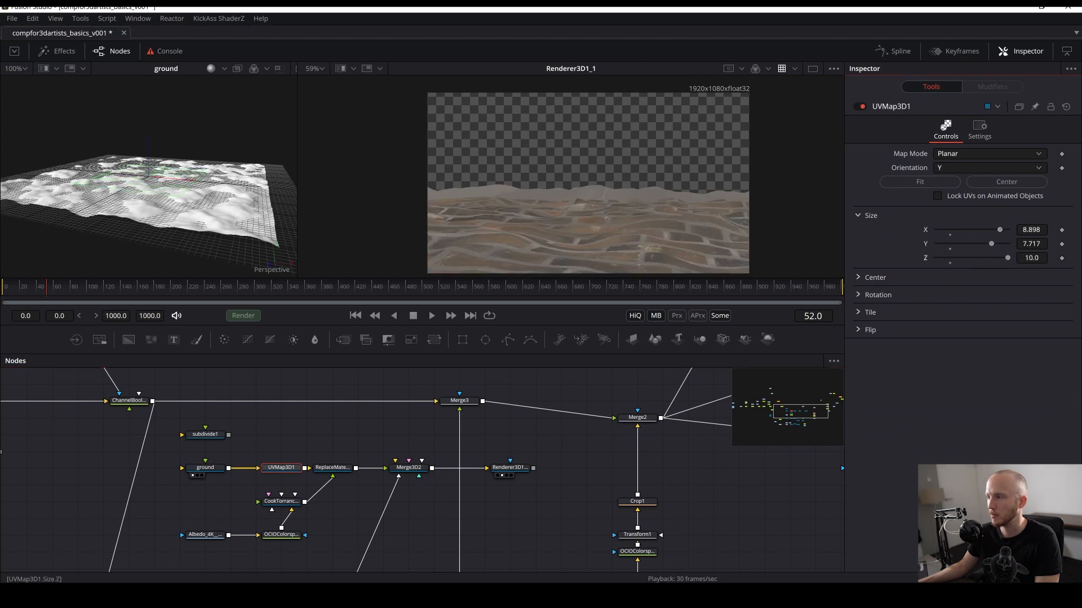
key(grave)
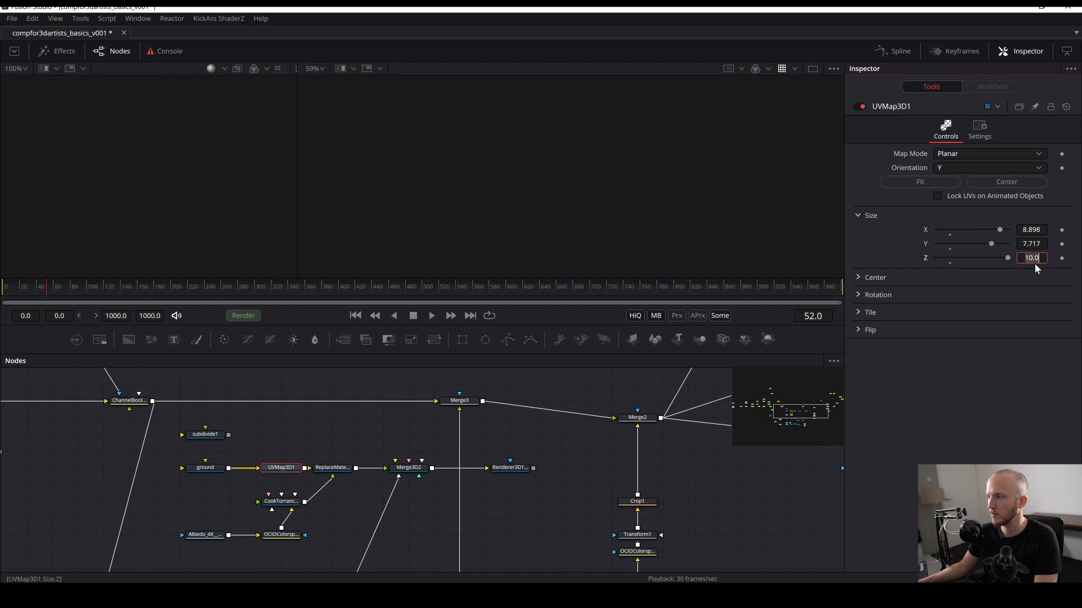
key(Return)
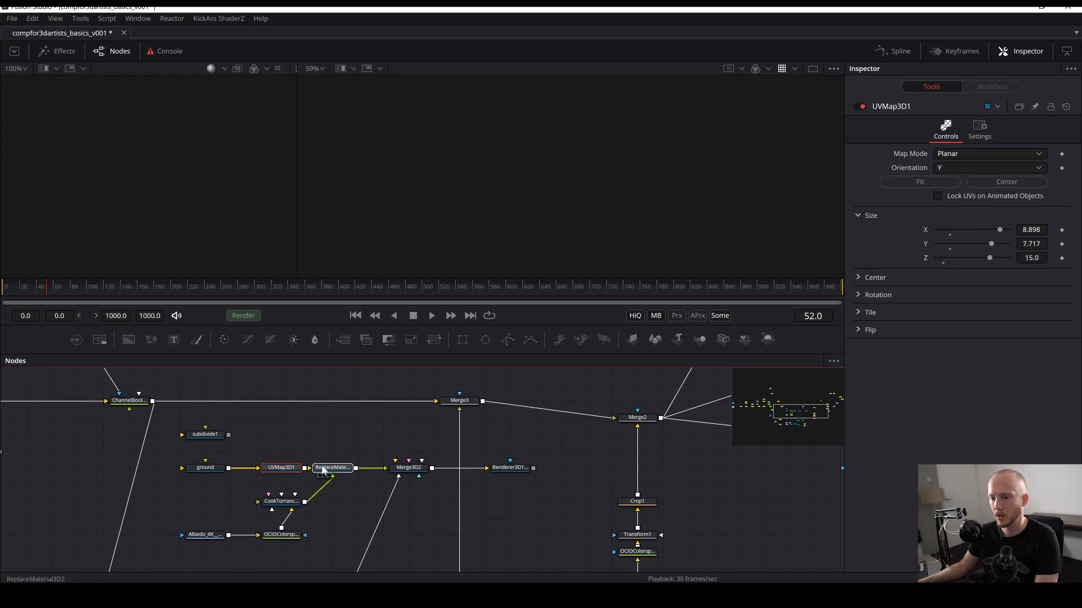
- Display the copied renderer's output enlarged in the second viewer and save
drag(501, 283, 516, 259)
drag(410, 469, 555, 239)
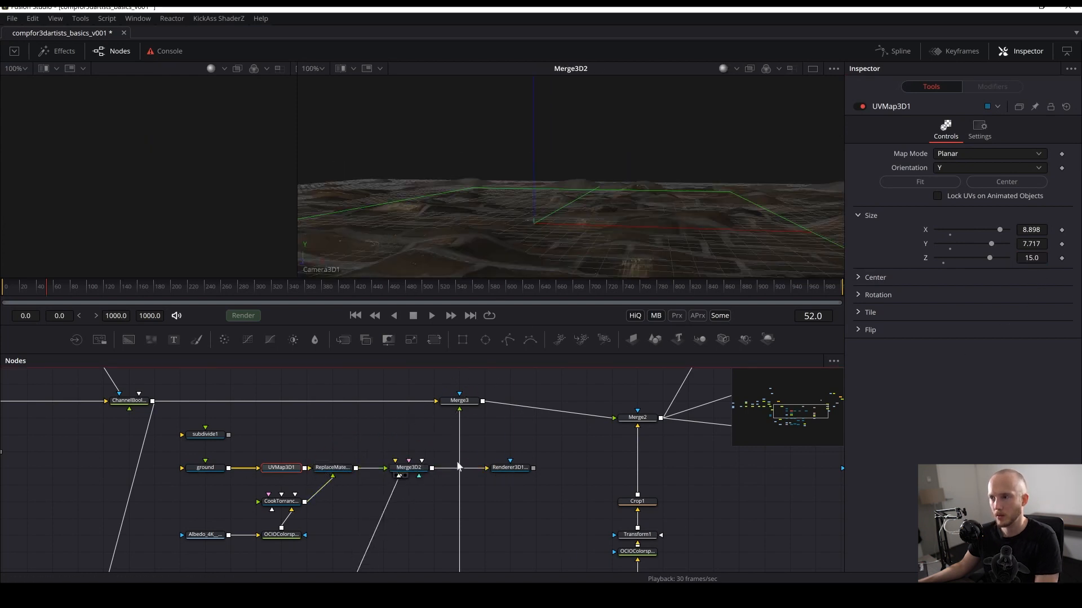
drag(509, 468, 573, 188)
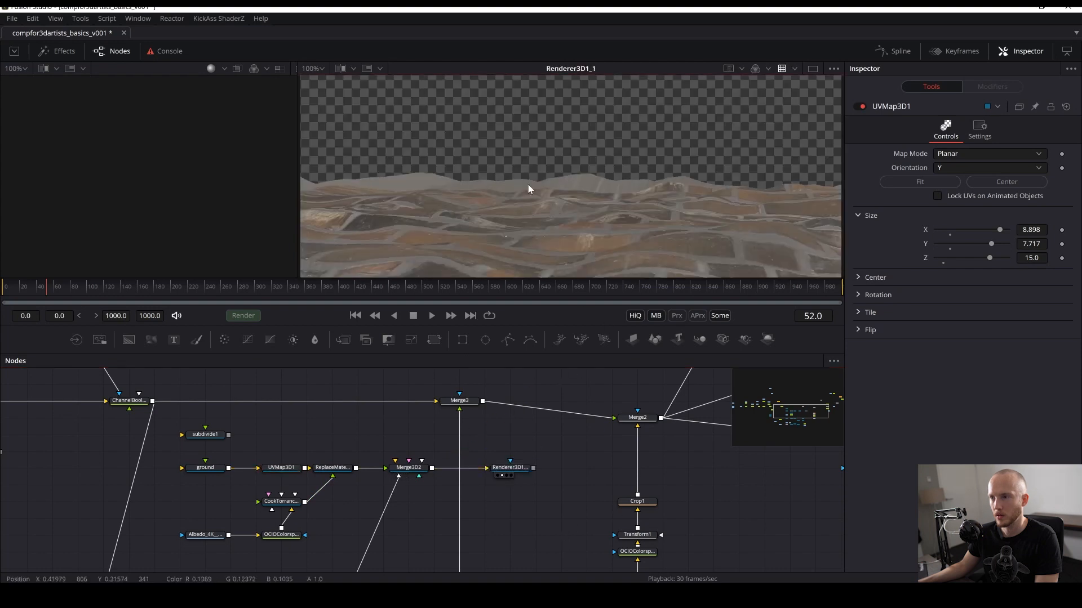
key(ctrl+s)
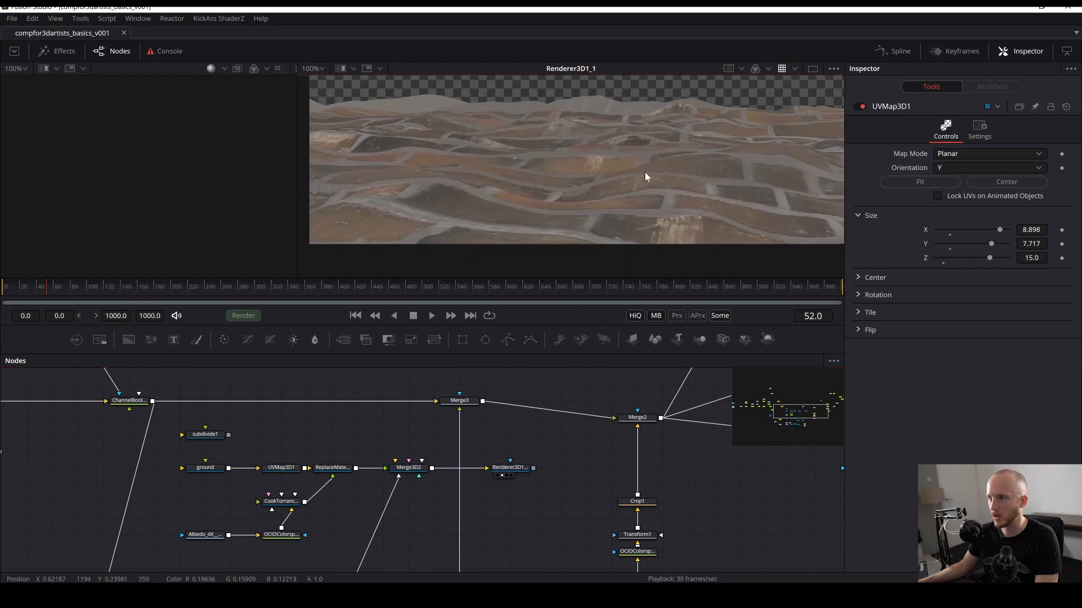
- Set UVMap3D1's Z size to 20 and save the comp
click(325, 474)
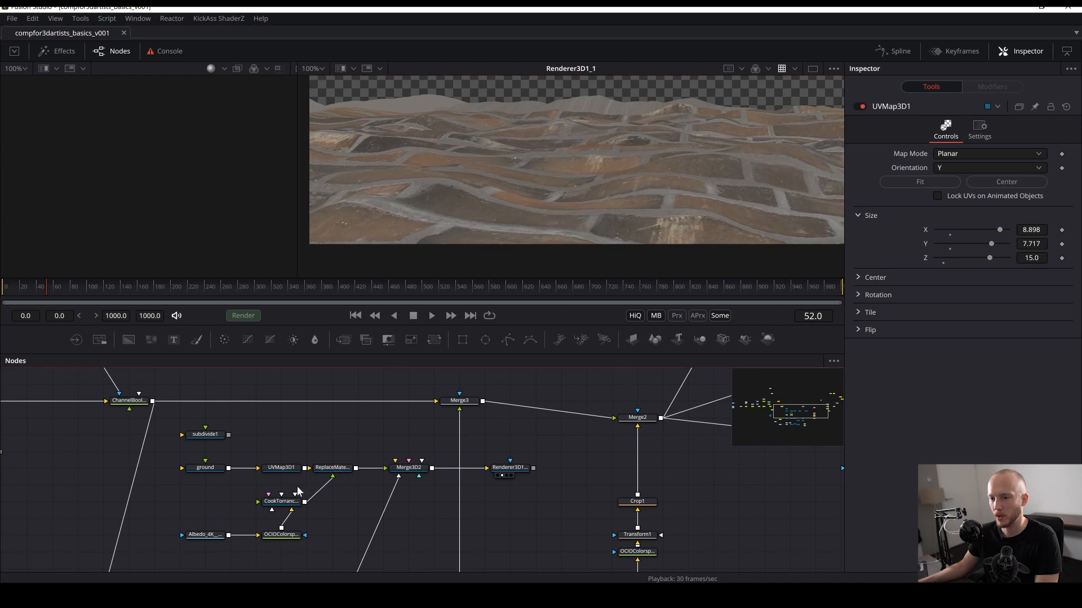
click(332, 475)
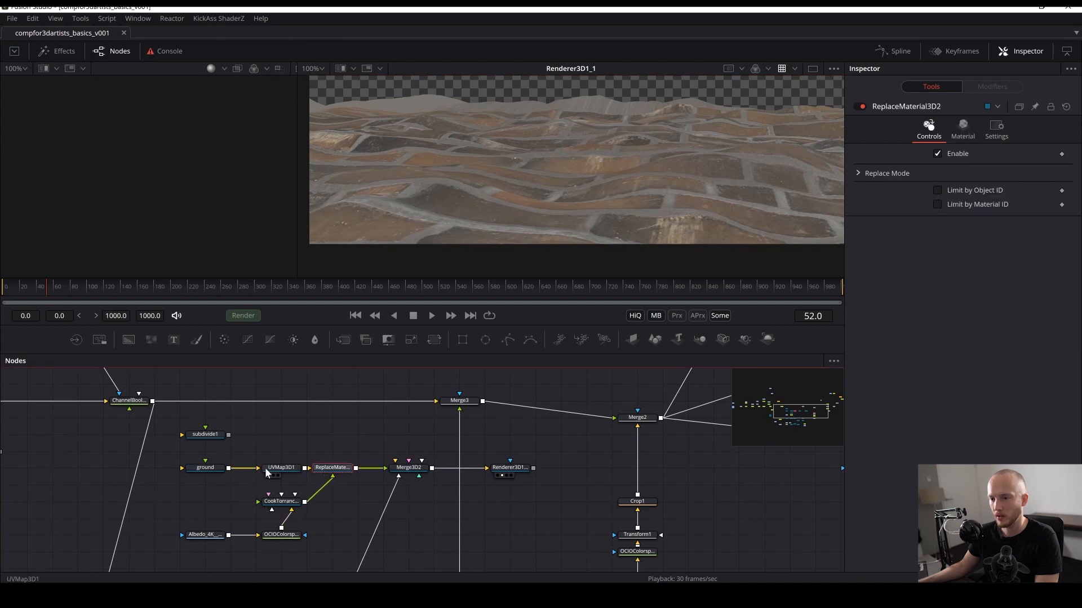
click(291, 469)
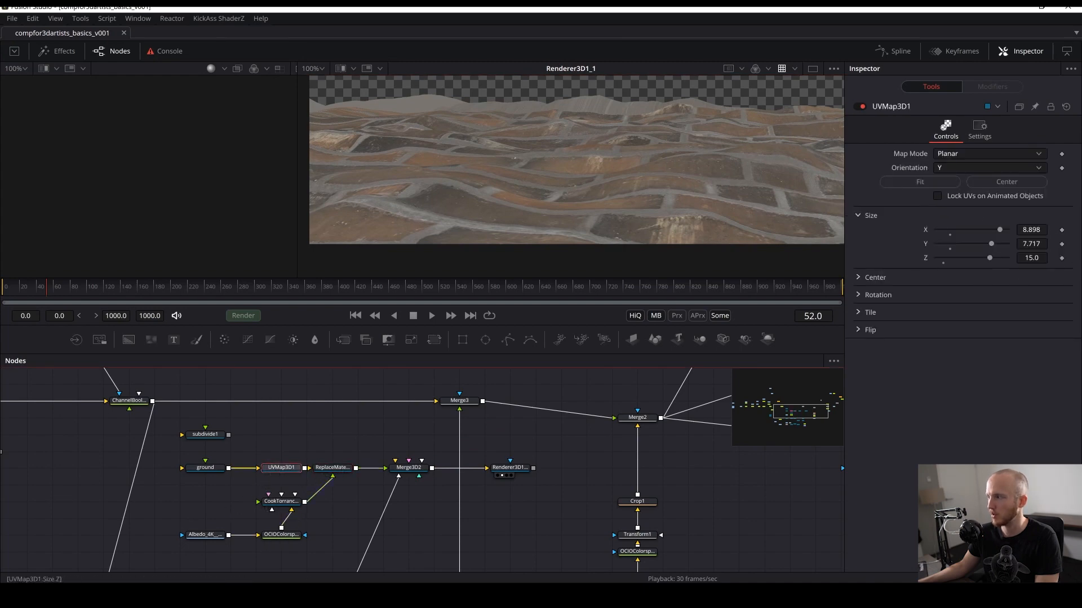
drag(990, 258, 1008, 260)
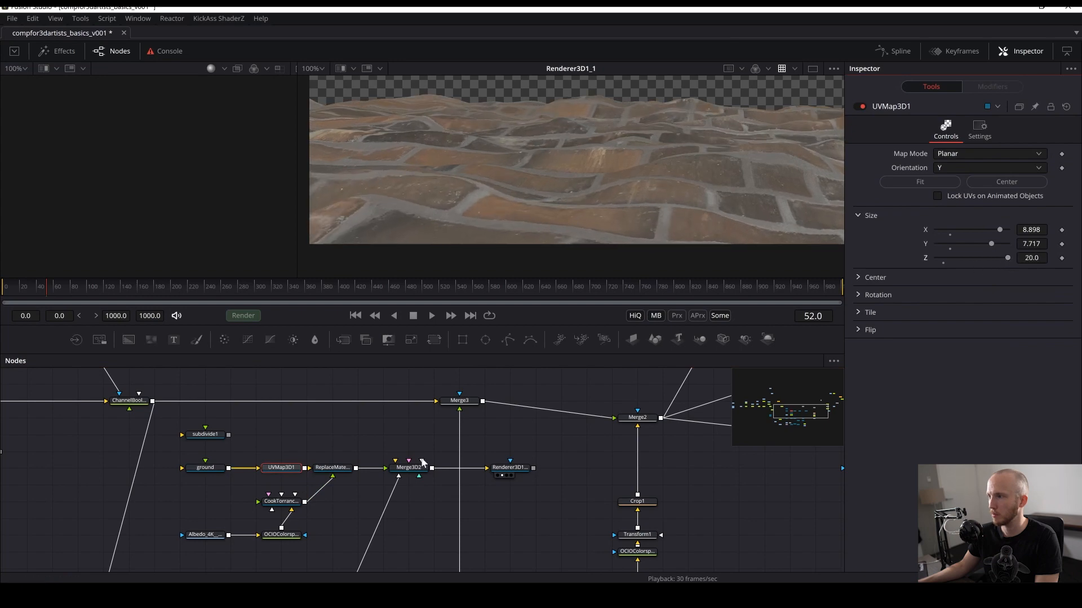
key(ctrl+s)
- Import the Normal_4K brick normal map as a loader and place it below the Cook Torrance material
drag(844, 445, 184, 222)
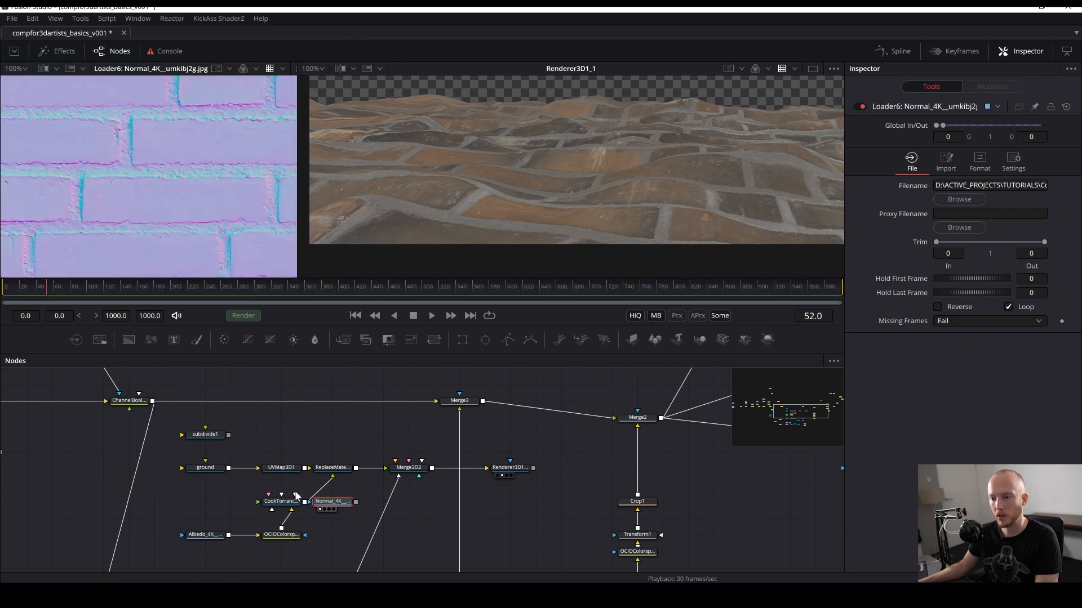
click(283, 501)
drag(346, 505, 345, 522)
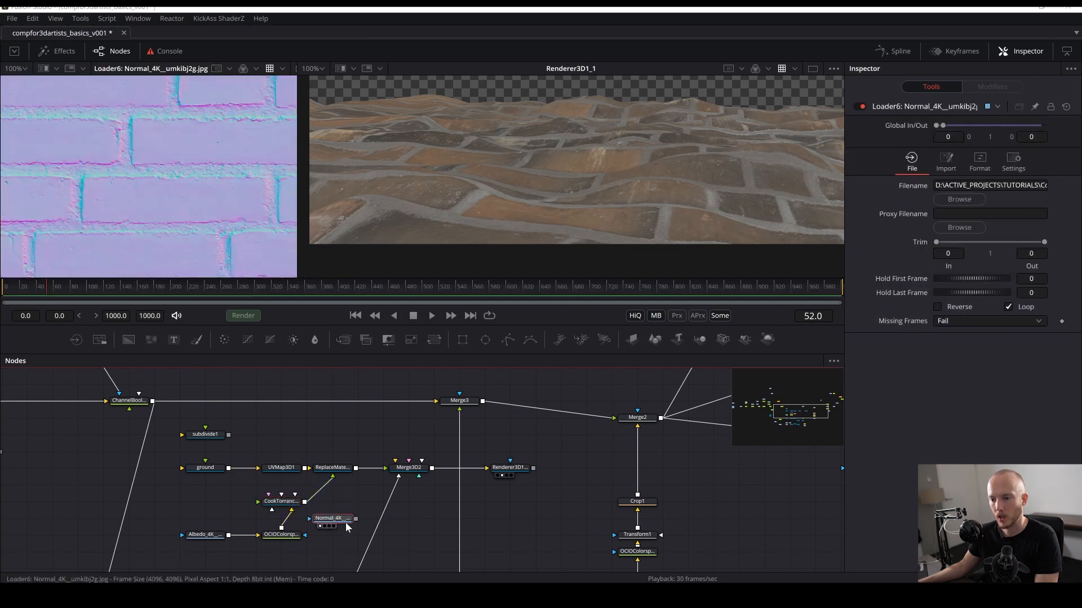
- Add a Replace Normals 3D node beside the normal map loader and delete it again
key(shift+space)
text(replac)
key(BackSpace)
key(BackSpace)
key(BackSpace)
key(BackSpace)
key(BackSpace)
key(BackSpace)
text(nor)
key(Return)
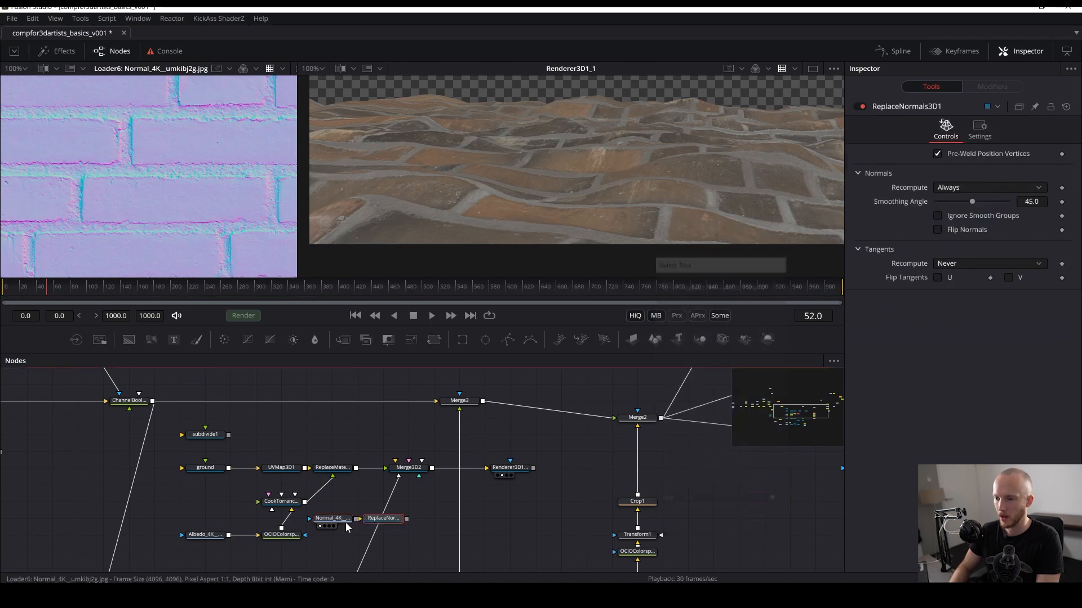
key(Delete)
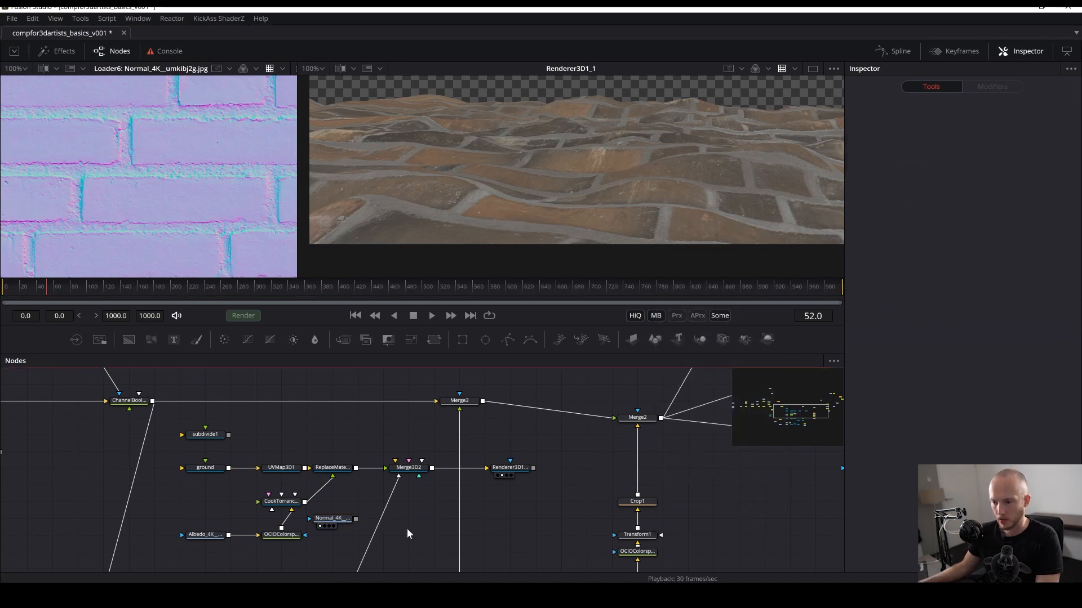
- Add a BumpMap node and connect the Normal_4K brick normal map loader into its input
key(shift+space)
text(nor)
key(BackSpace)
key(BackSpace)
key(BackSpace)
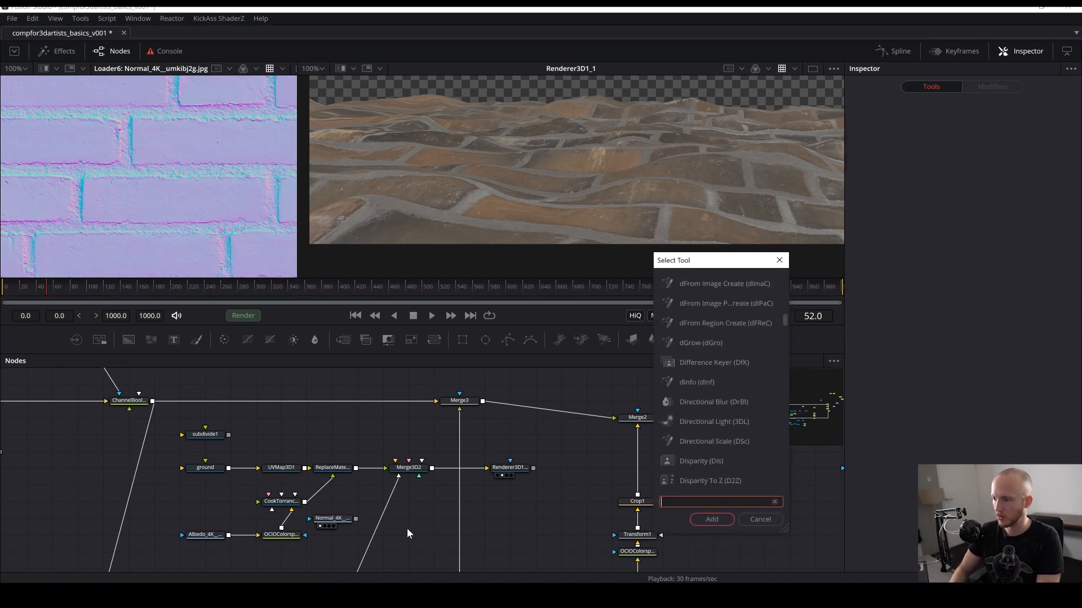
text(bump)
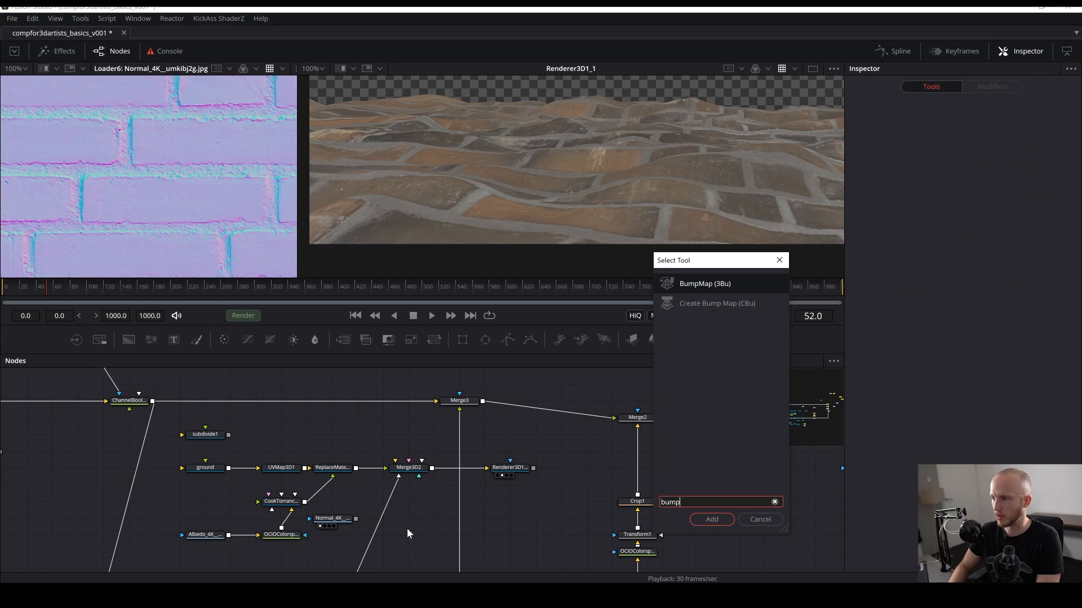
key(Return)
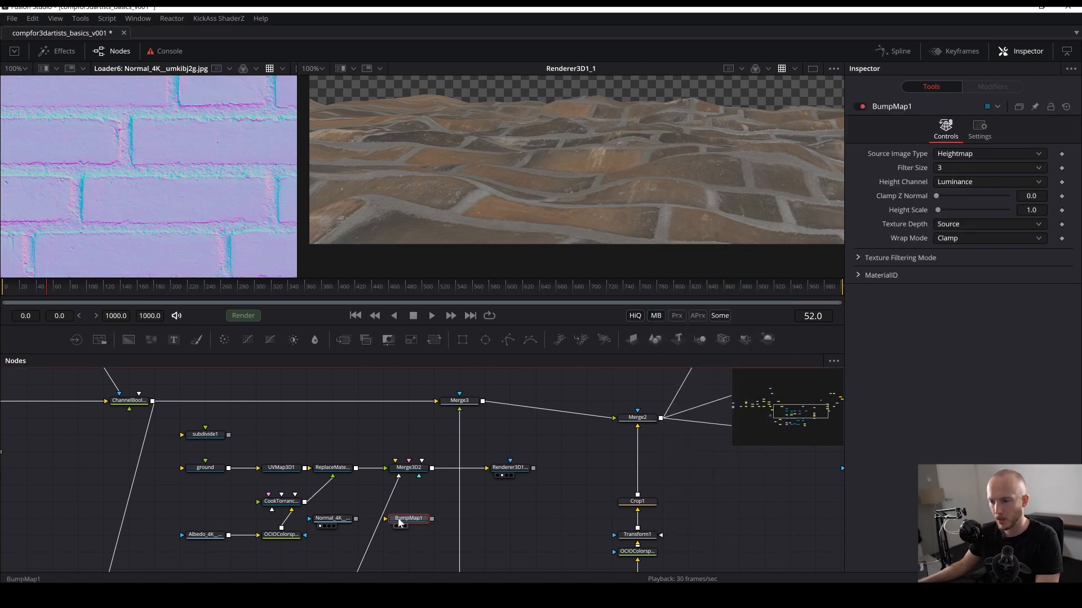
click(404, 555)
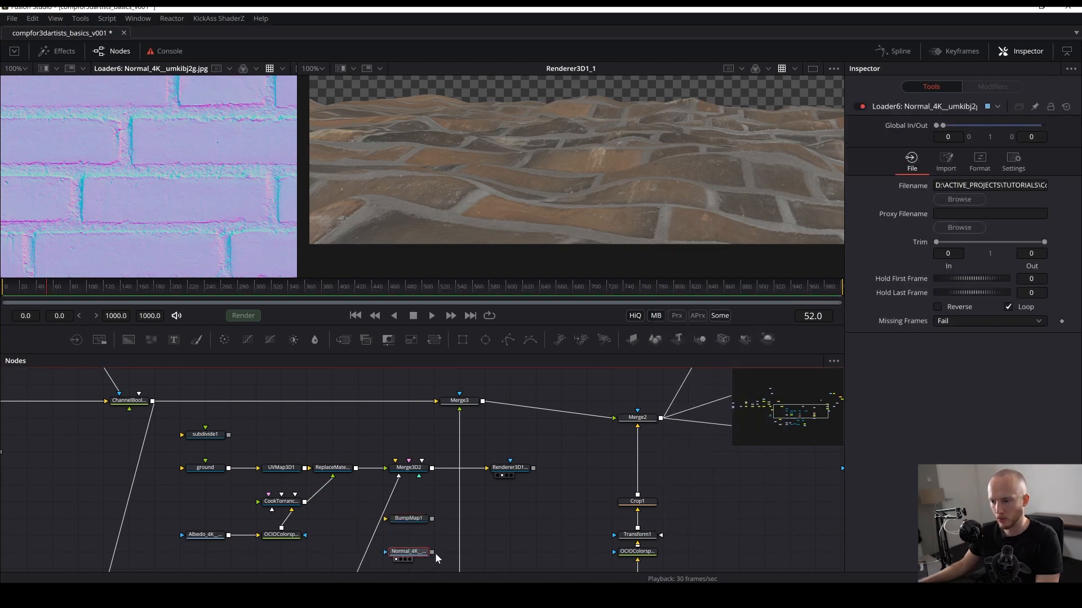
drag(433, 552, 414, 523)
click(413, 521)
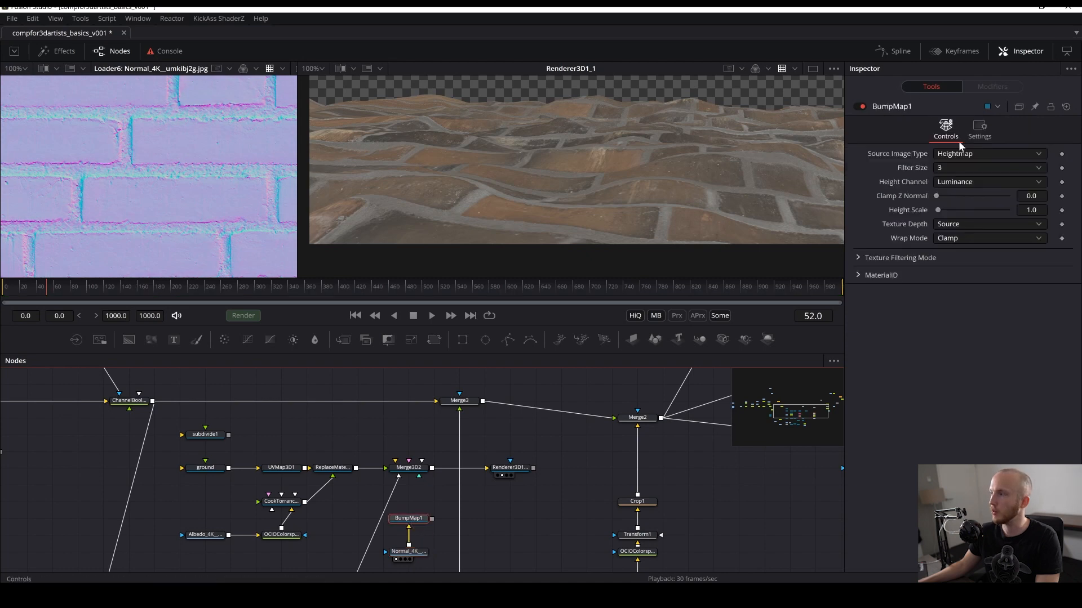
- Set the BumpMap's Source Image Type to Bumpmap and connect its output to the Cook Torrance material's bump input
click(958, 156)
click(952, 169)
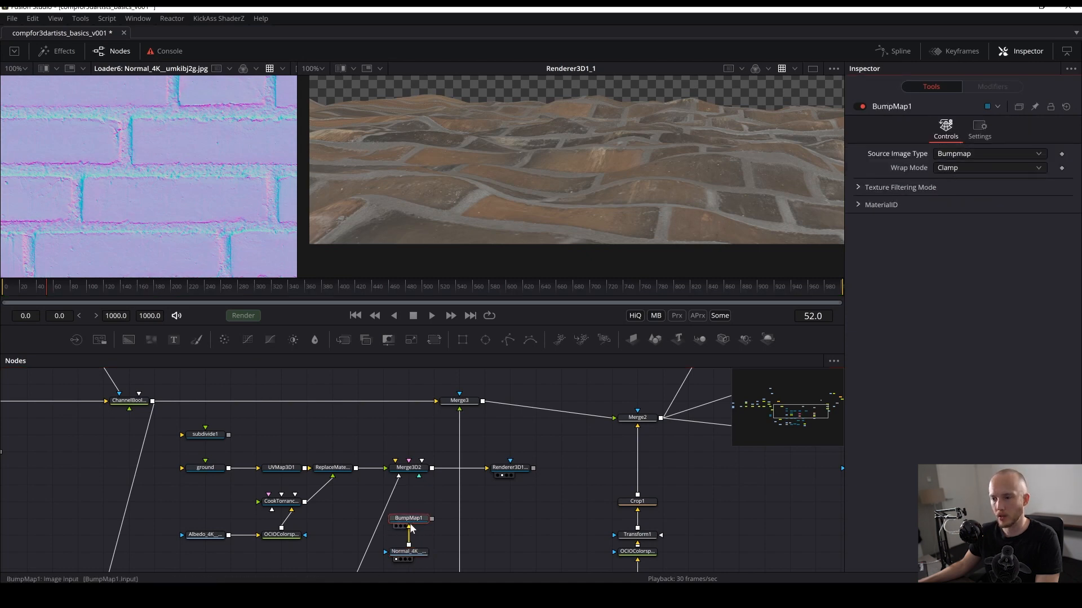
drag(419, 517, 289, 503)
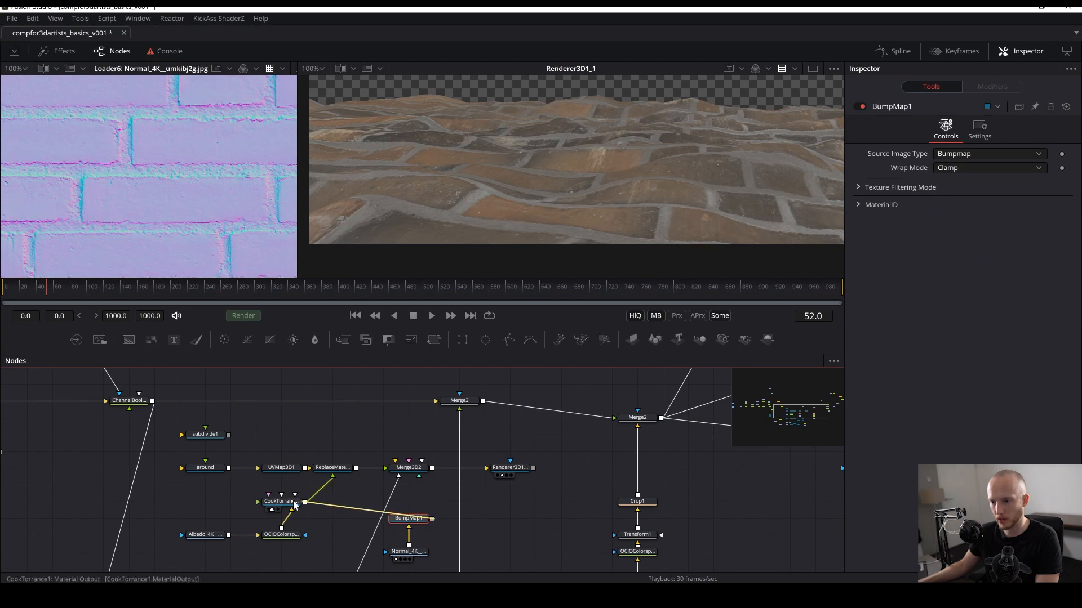
click(317, 565)
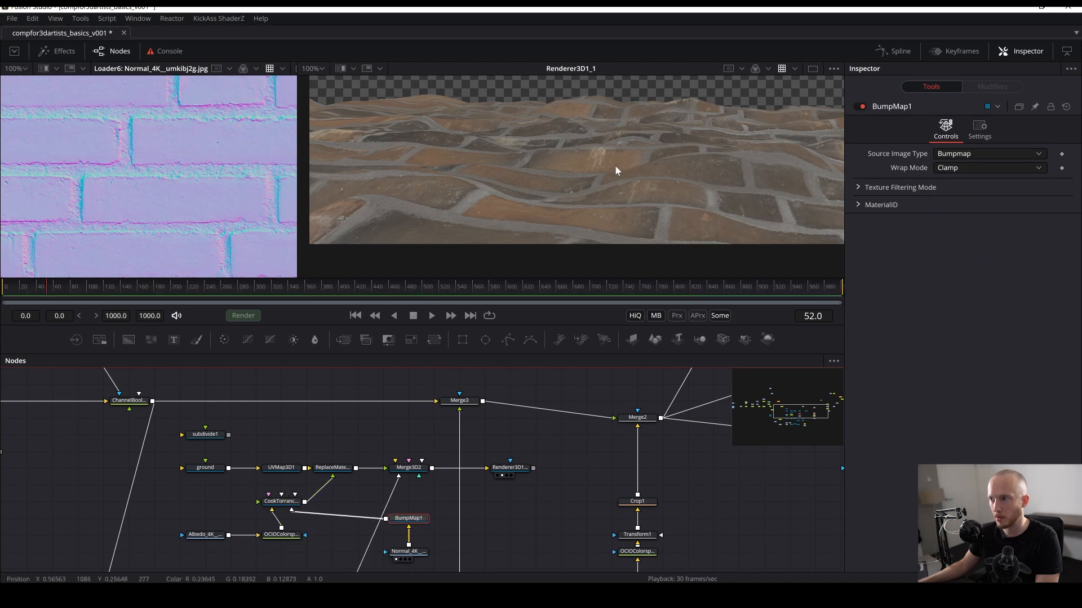
- Preview the BumpMap node in the second viewer and reconnect it to the Cook Torrance material's bump input
drag(566, 151, 608, 169)
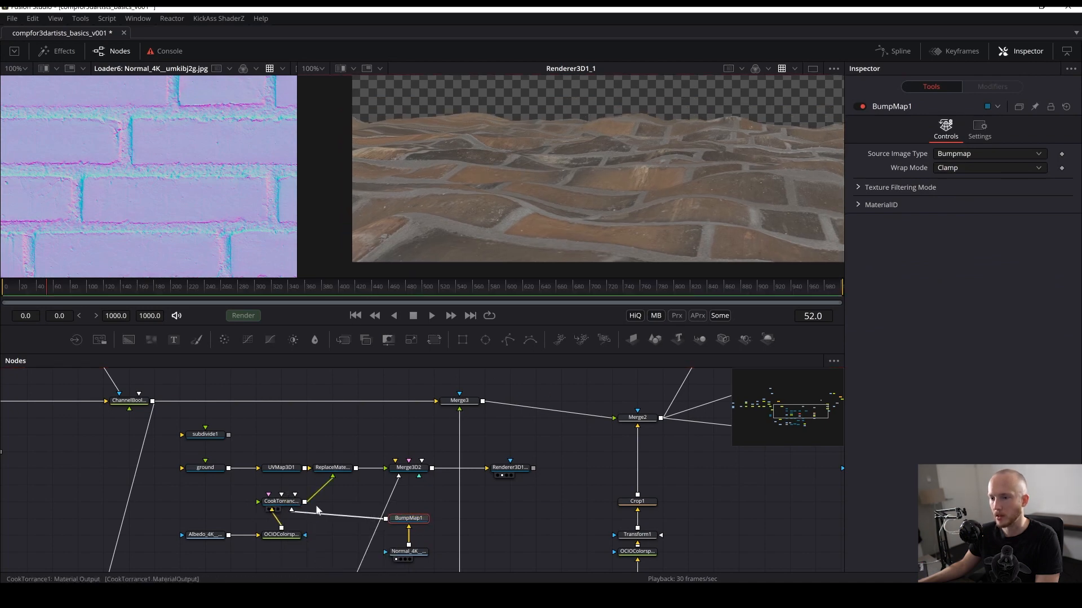
click(287, 509)
drag(287, 509, 362, 512)
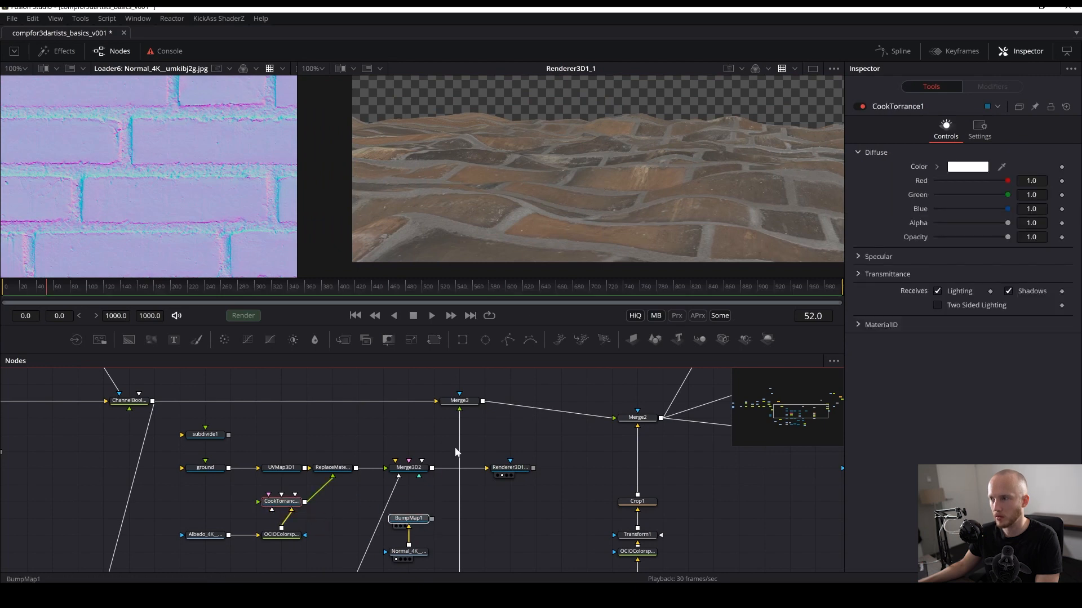
key(2)
click(415, 518)
click(975, 154)
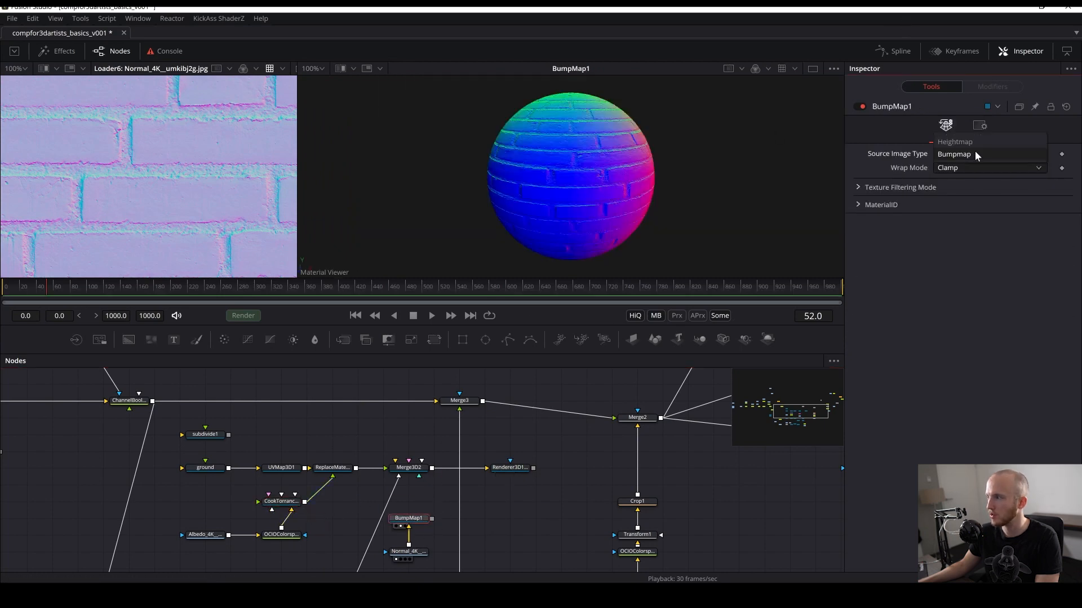
click(962, 155)
drag(431, 518, 275, 503)
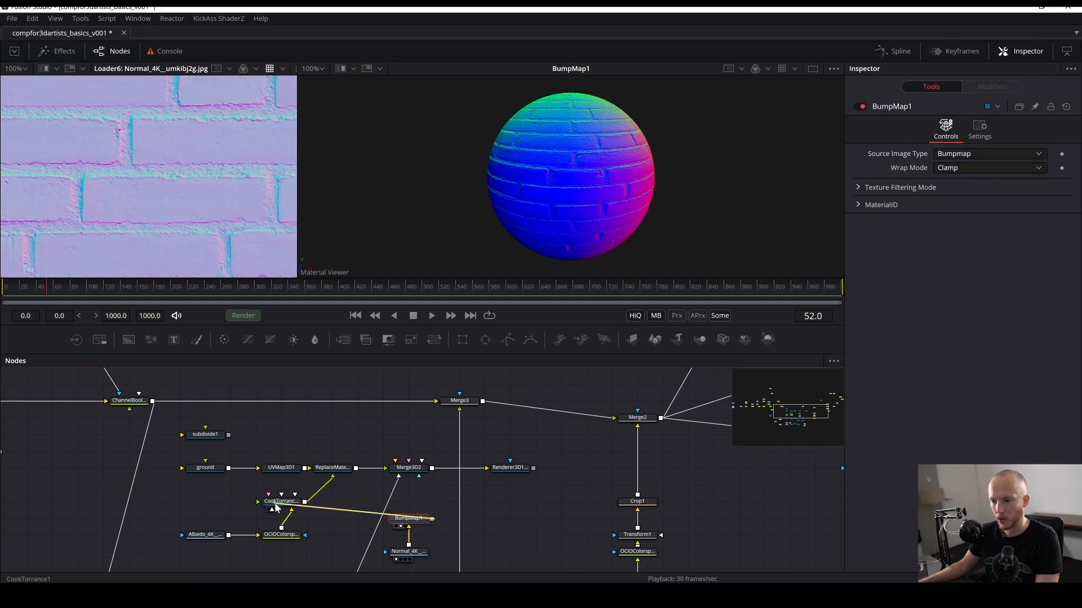
- Inspect the Replace Material and Merge3D2 outputs in the second viewer
click(305, 568)
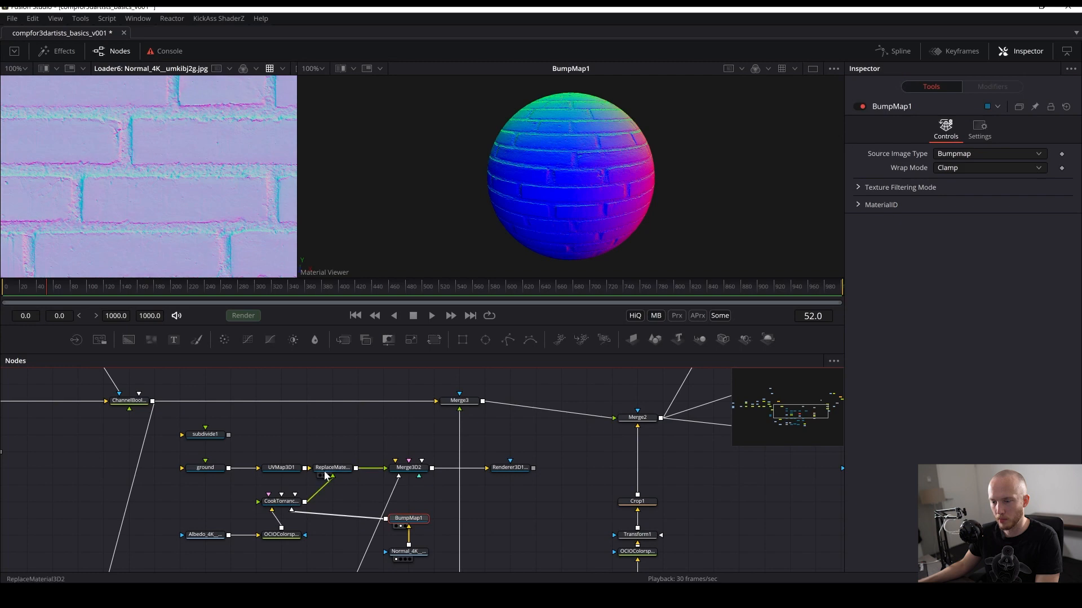
key(2)
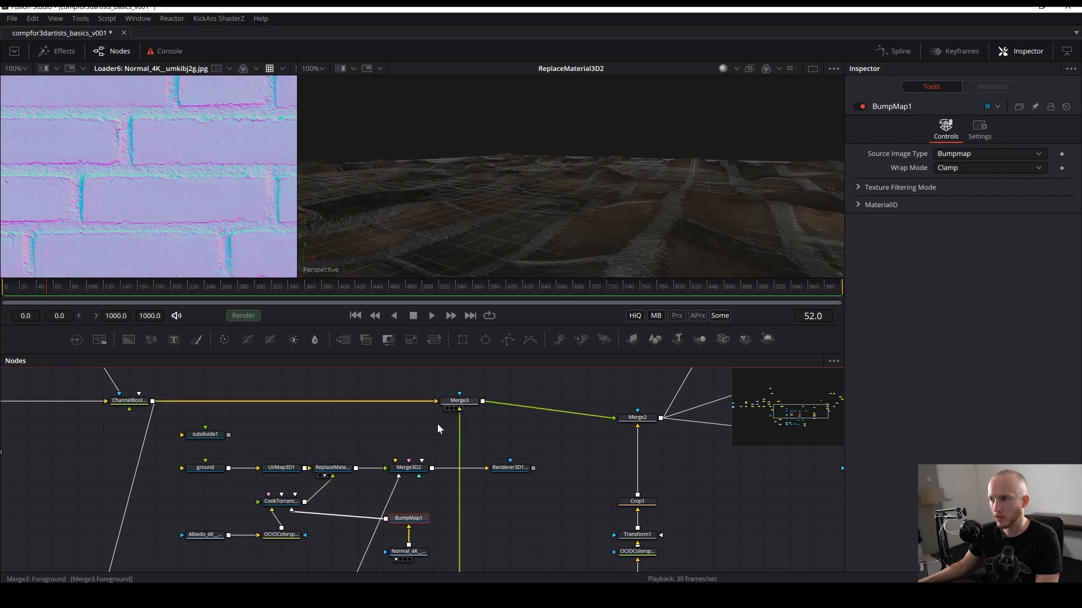
drag(415, 470, 543, 192)
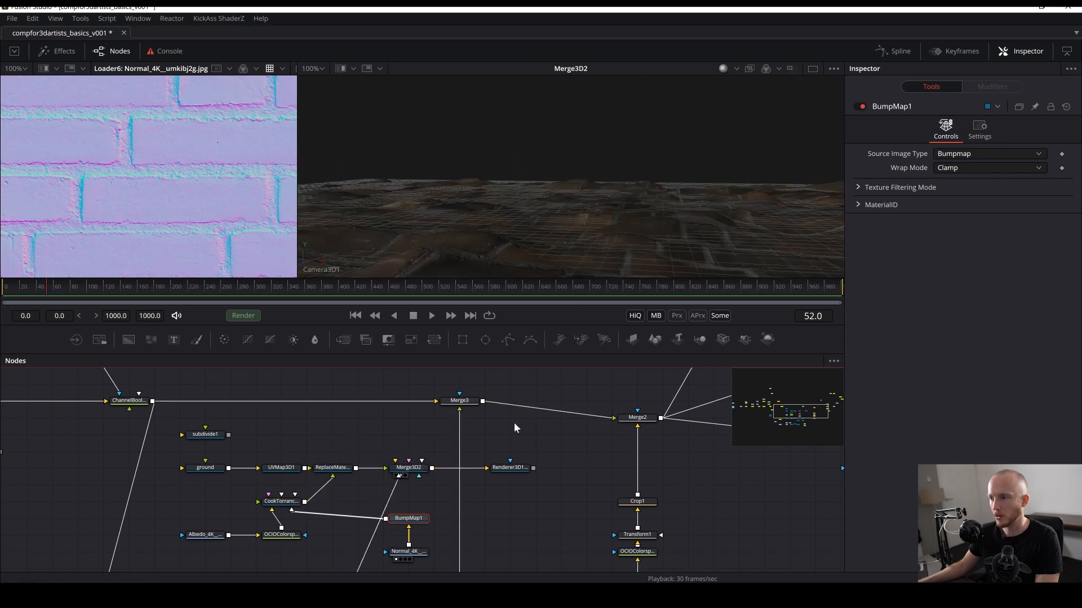
drag(539, 234, 545, 235)
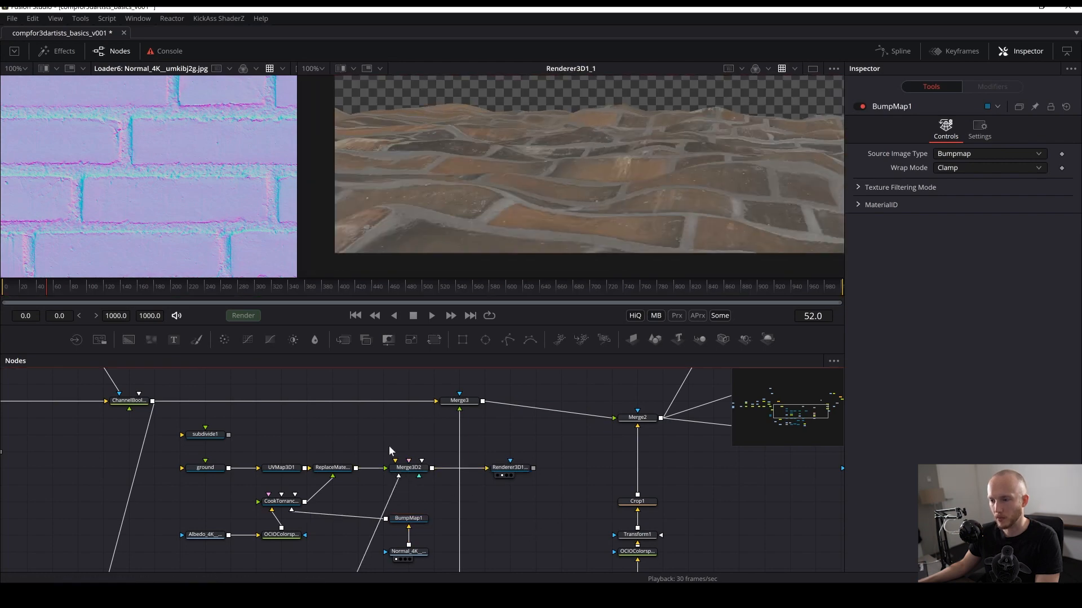
key(shift+space)
text(ligh)
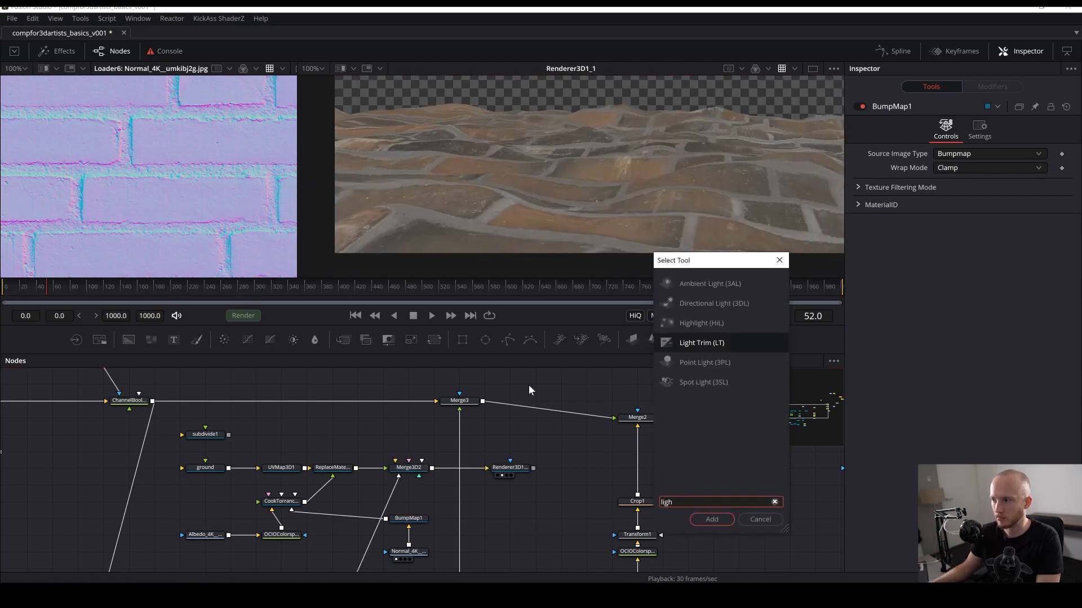
click(712, 341)
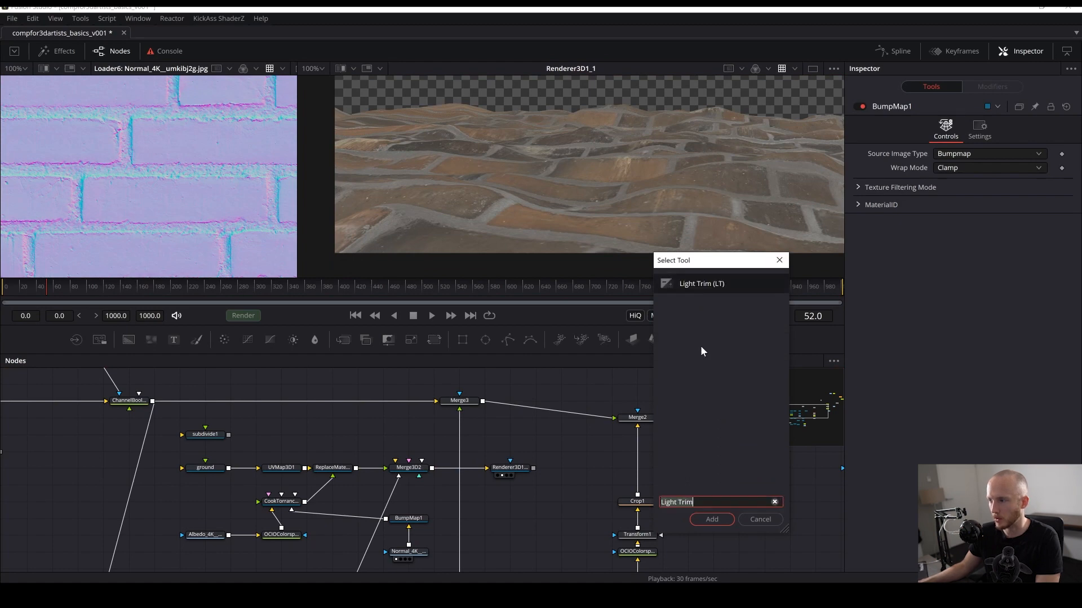
click(711, 520)
drag(373, 450, 307, 424)
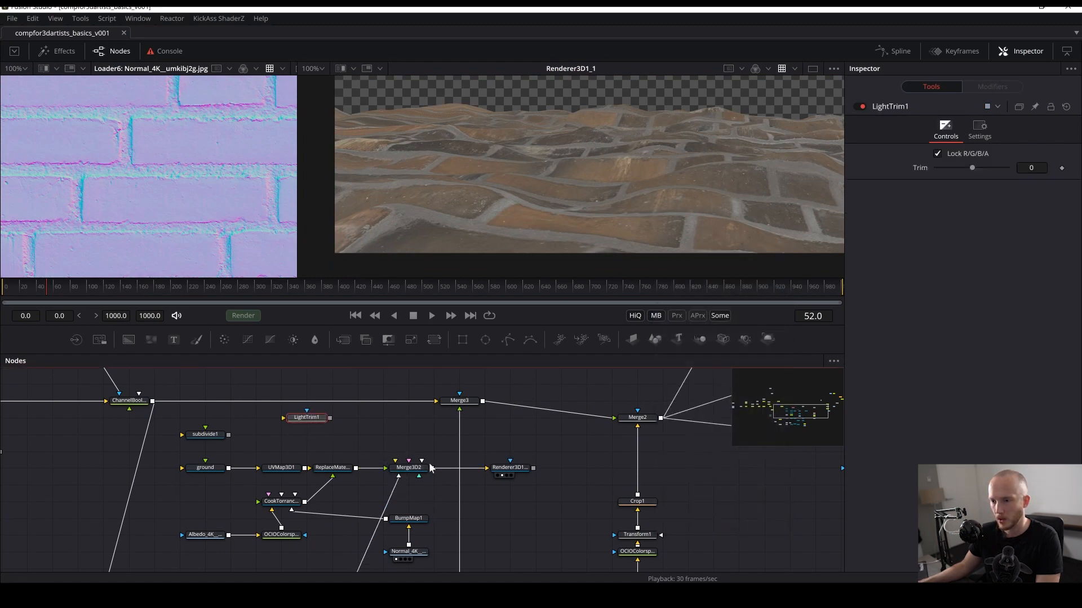
- Enable Lighting and Shadows on the Renderer3D1_1 node
click(411, 470)
click(509, 469)
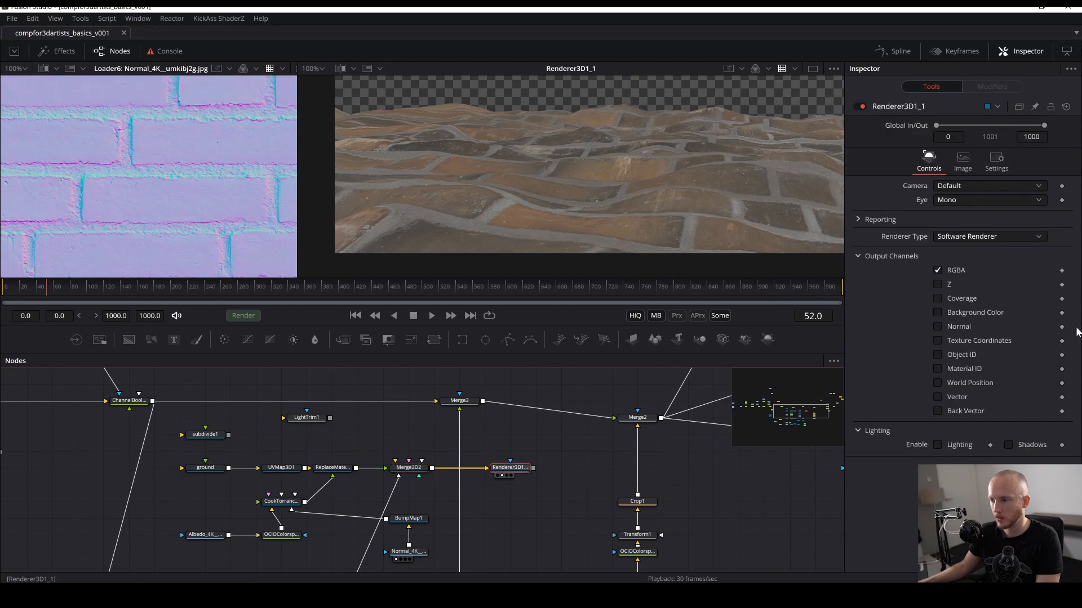
click(937, 445)
click(1008, 445)
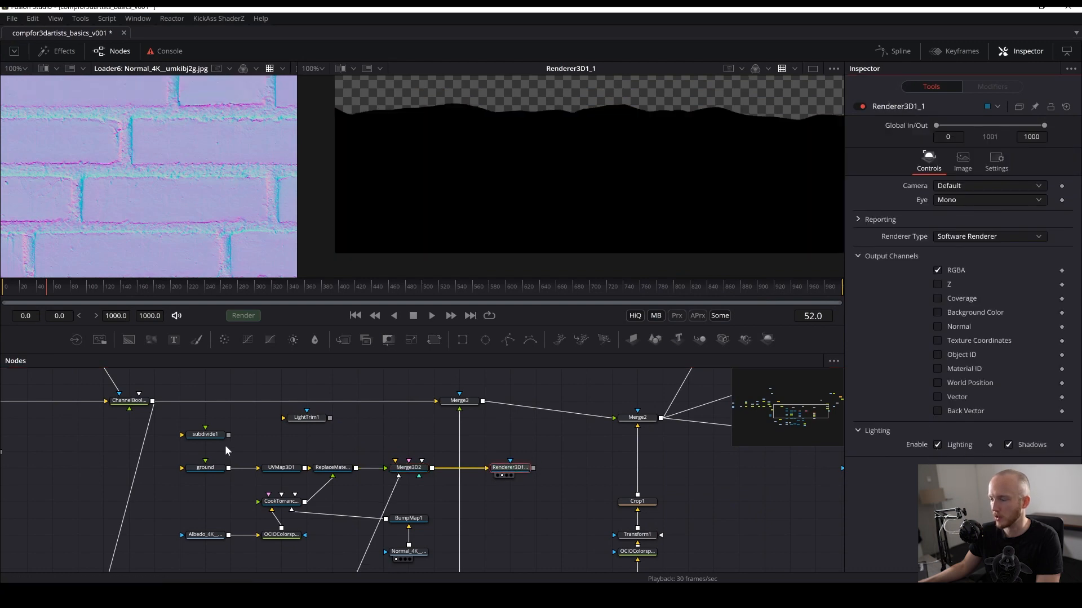
drag(330, 419, 407, 471)
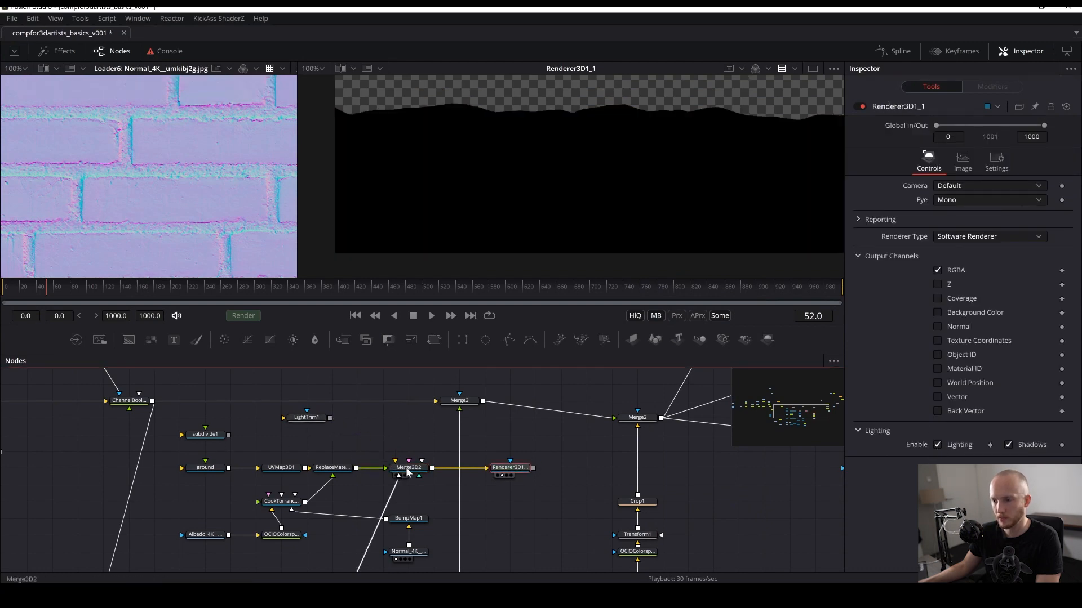
drag(330, 419, 404, 473)
click(312, 421)
key(Delete)
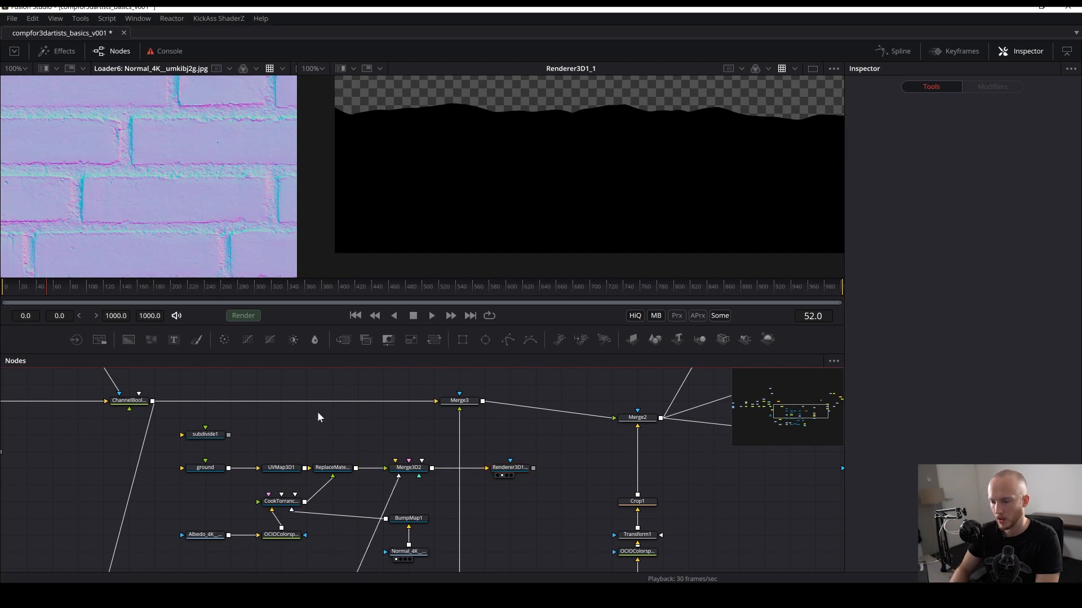
- Add a Point Light, connect it to the Merge3D2 node, and save the comp
key(shift+space)
text(ligh)
key(Down)
key(Return)
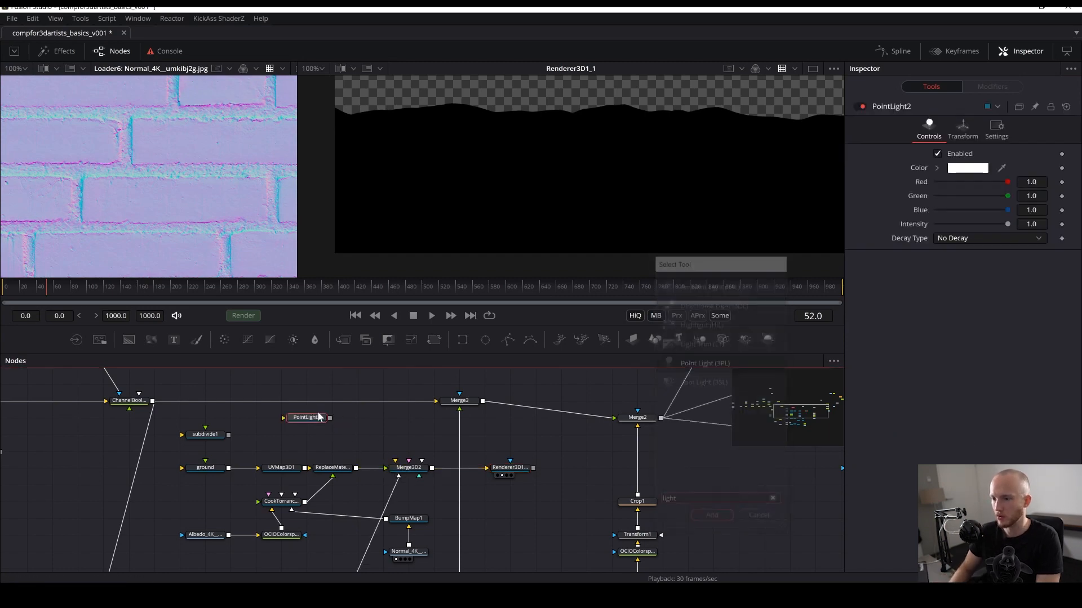
drag(330, 418, 181, 180)
click(298, 420)
scroll(174, 171, down, 1)
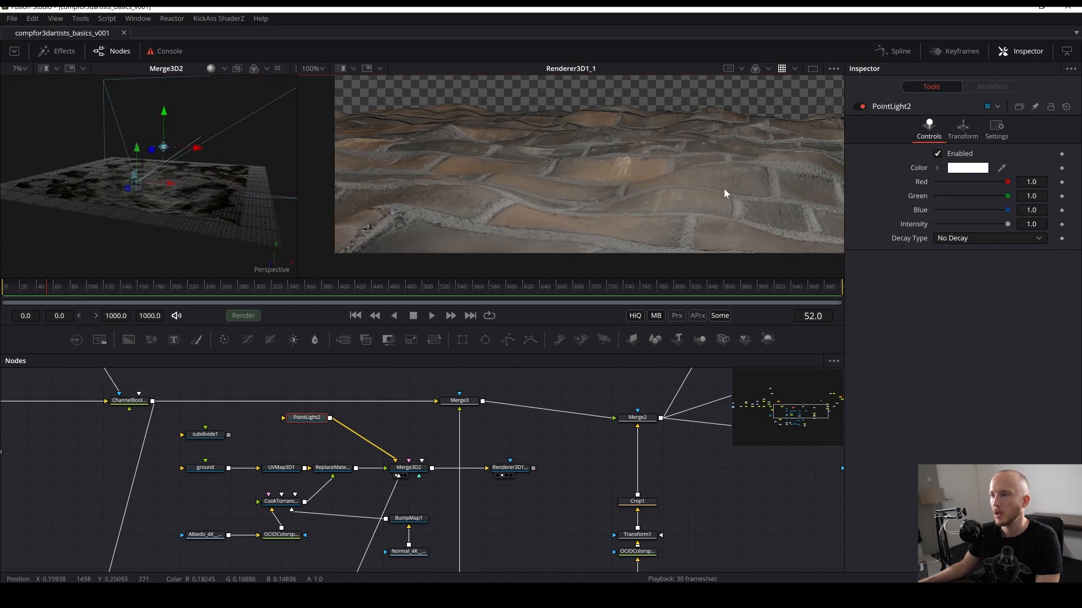
key(ctrl+s)
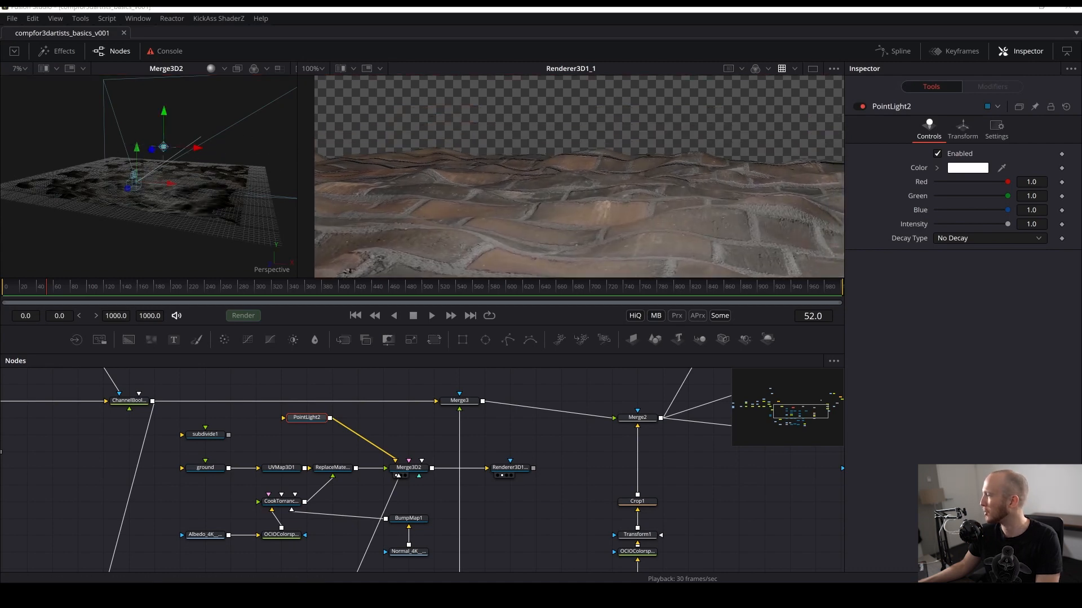
- Navigate the node graph and compare the Merge3 result with the renderer output in the second viewer
drag(486, 401, 449, 510)
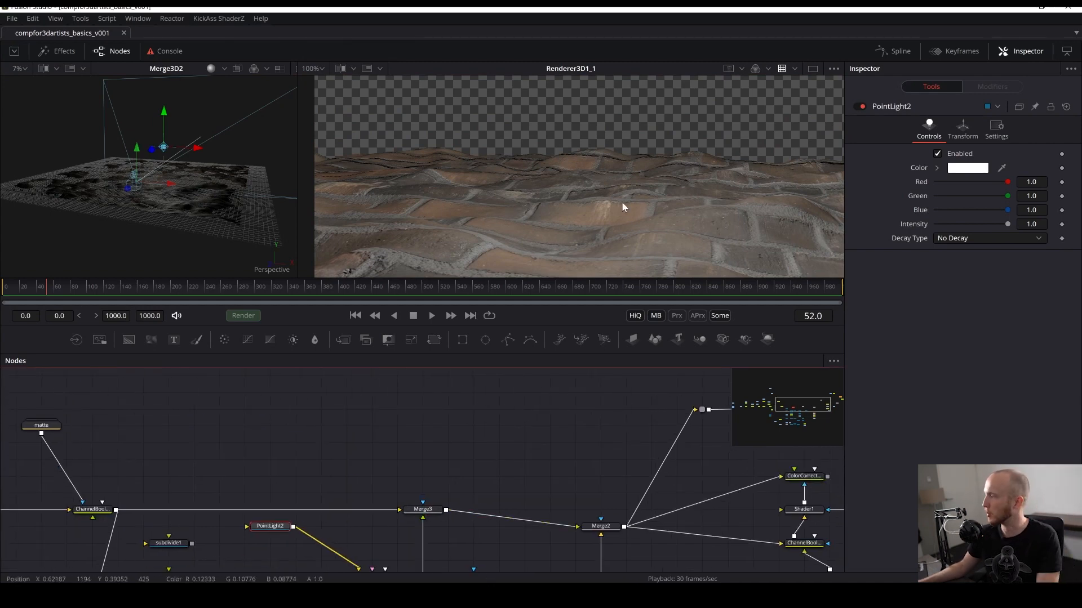
drag(423, 509, 524, 186)
drag(505, 310, 506, 290)
drag(477, 412, 444, 492)
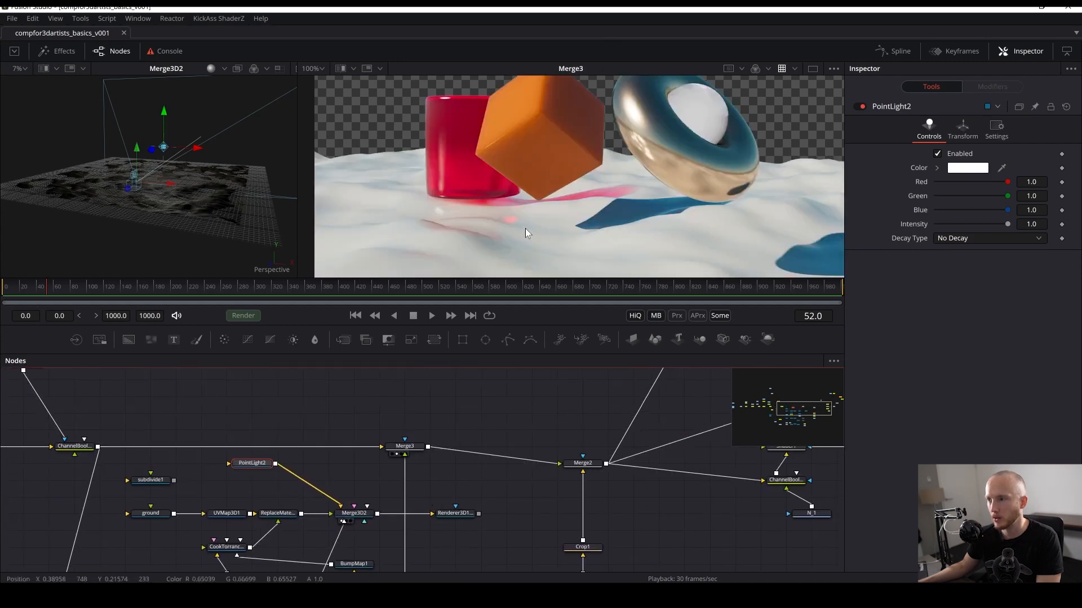
scroll(539, 191, down, 1)
drag(485, 452, 467, 561)
drag(422, 530, 454, 414)
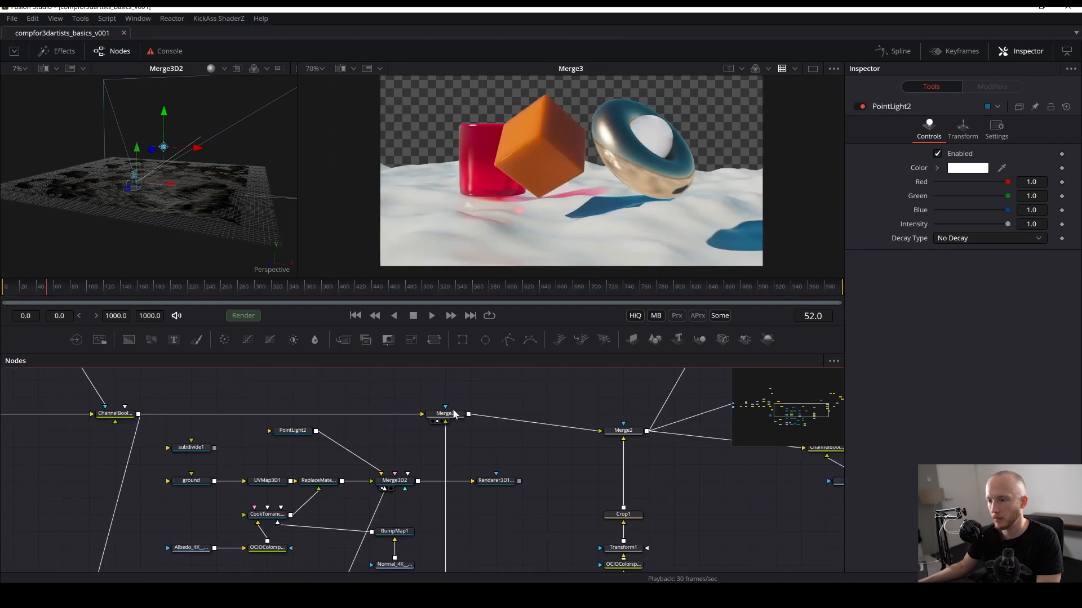
drag(437, 473, 490, 468)
drag(506, 510, 453, 480)
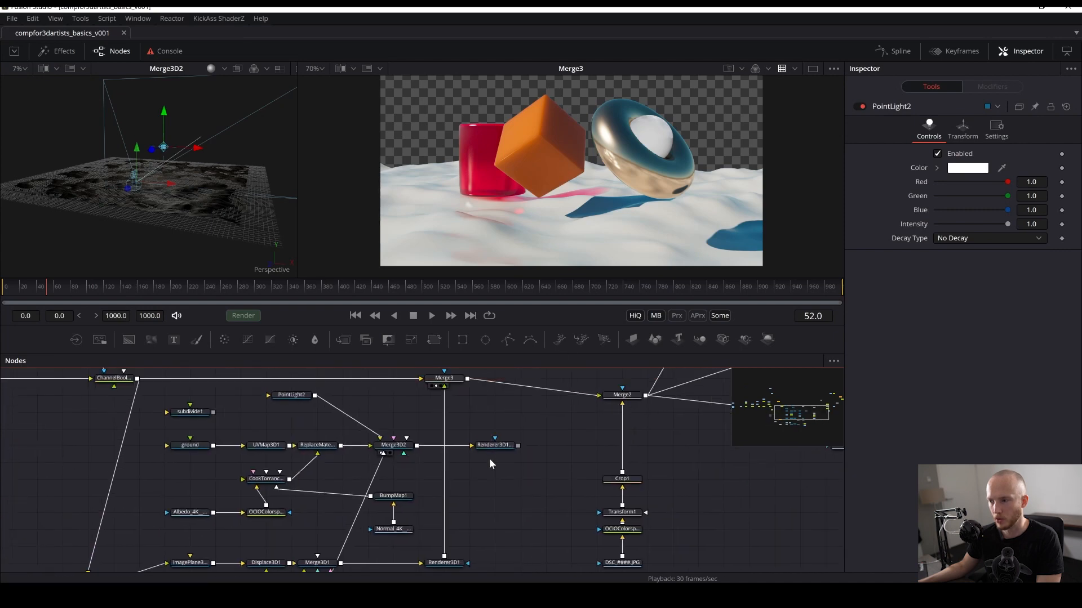
drag(494, 446, 557, 109)
drag(525, 470, 559, 486)
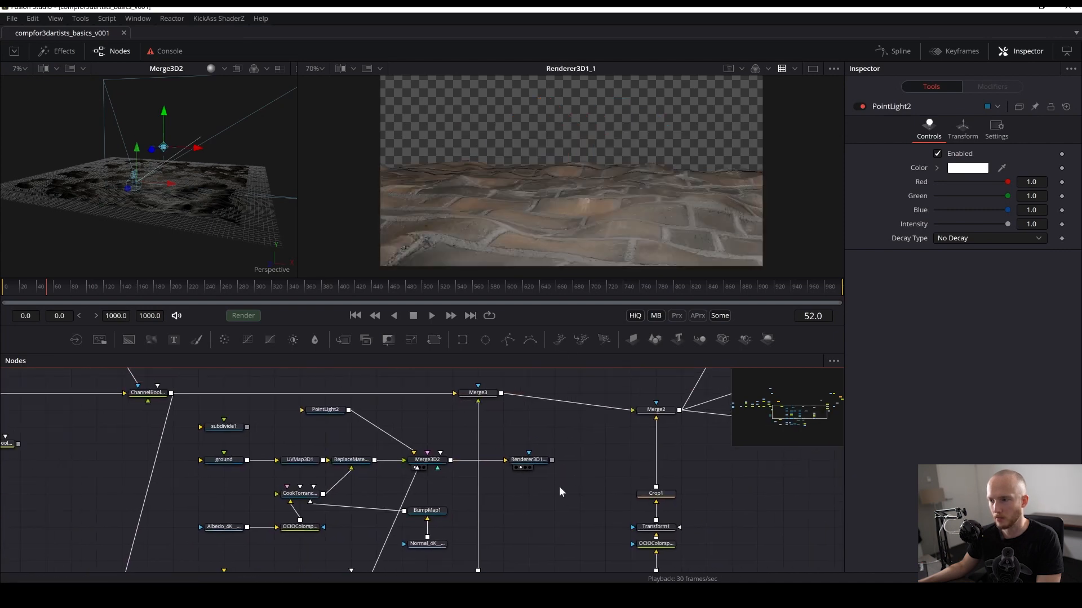
click(522, 465)
- Locate the puzzleMatte_1 loader, view it, and paste a copy of it beside the Merge3D2 node
drag(158, 481, 249, 492)
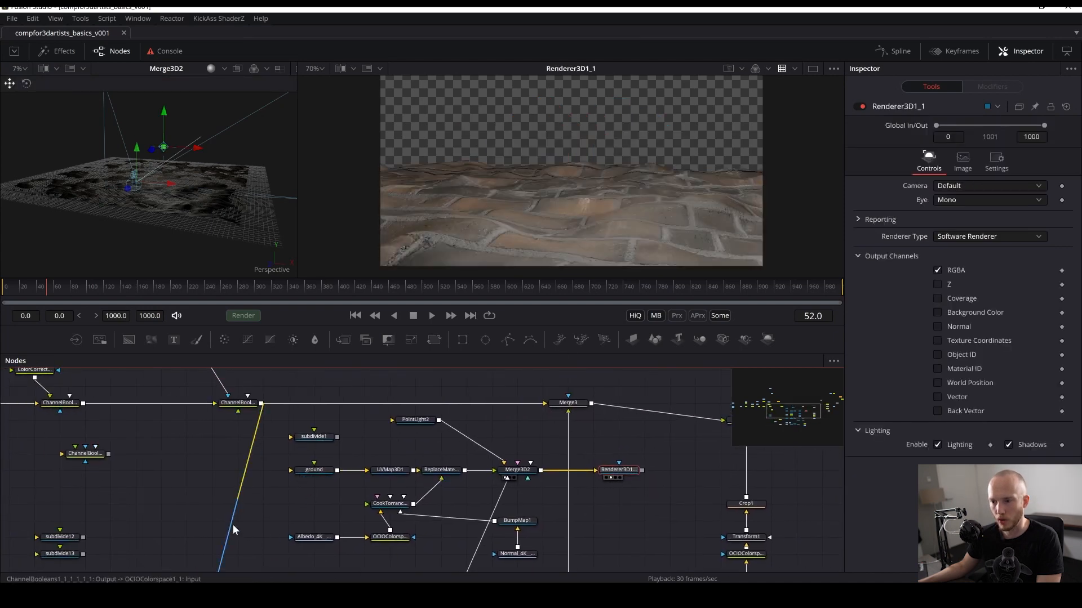
drag(170, 509, 360, 519)
drag(196, 478, 425, 580)
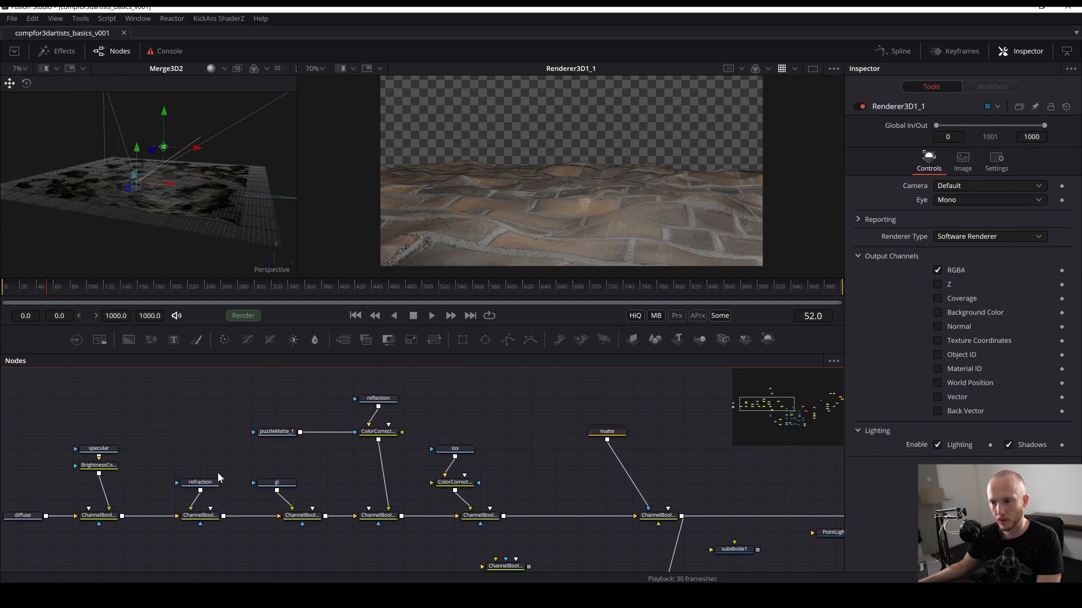
drag(273, 430, 238, 198)
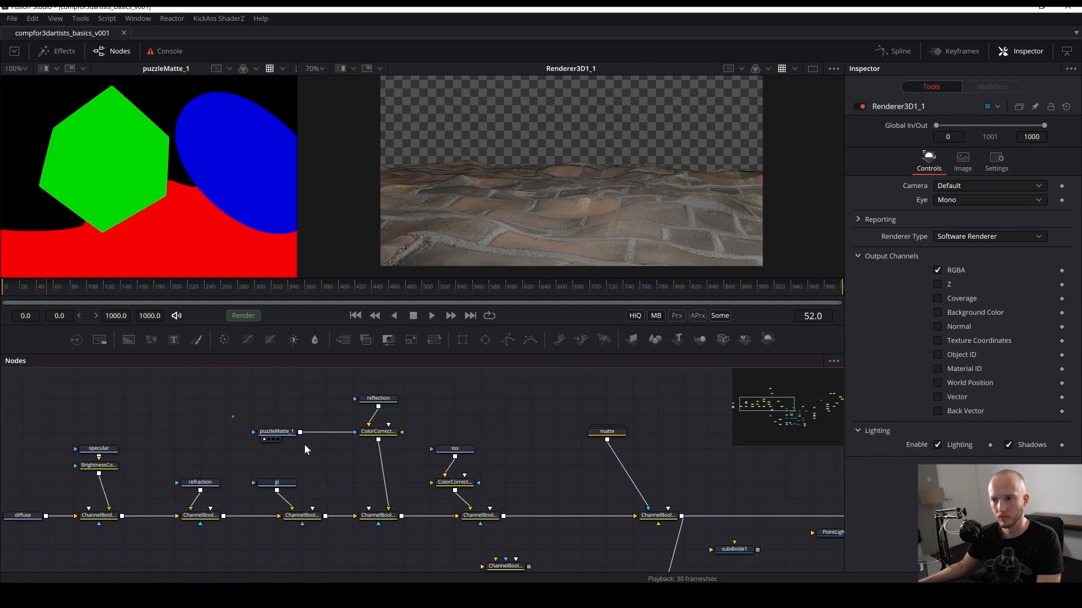
drag(323, 515, 238, 491)
key(ctrl+v)
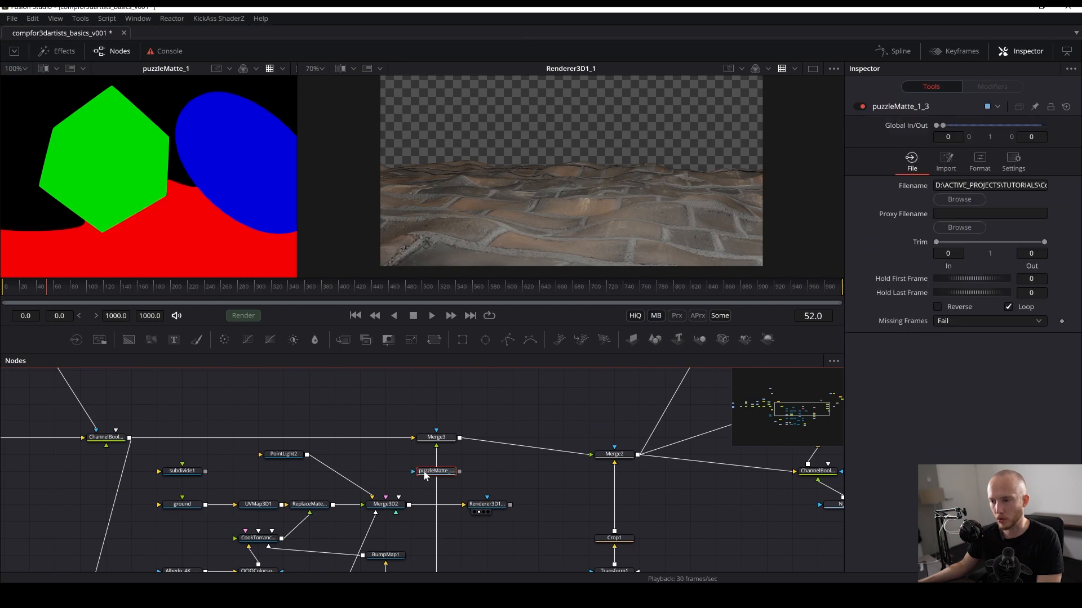
- Connect the puzzleMatte_1_3 copy as a mask to Renderer3D1_1 and set its mask channel to Red
drag(428, 476, 363, 458)
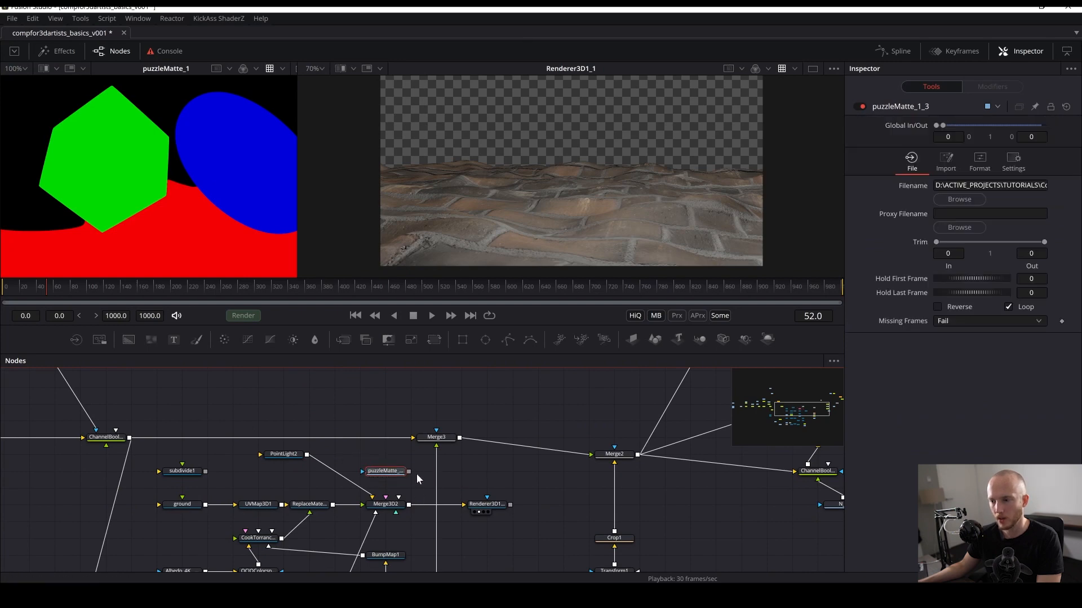
drag(481, 501, 505, 519)
click(498, 503)
click(996, 160)
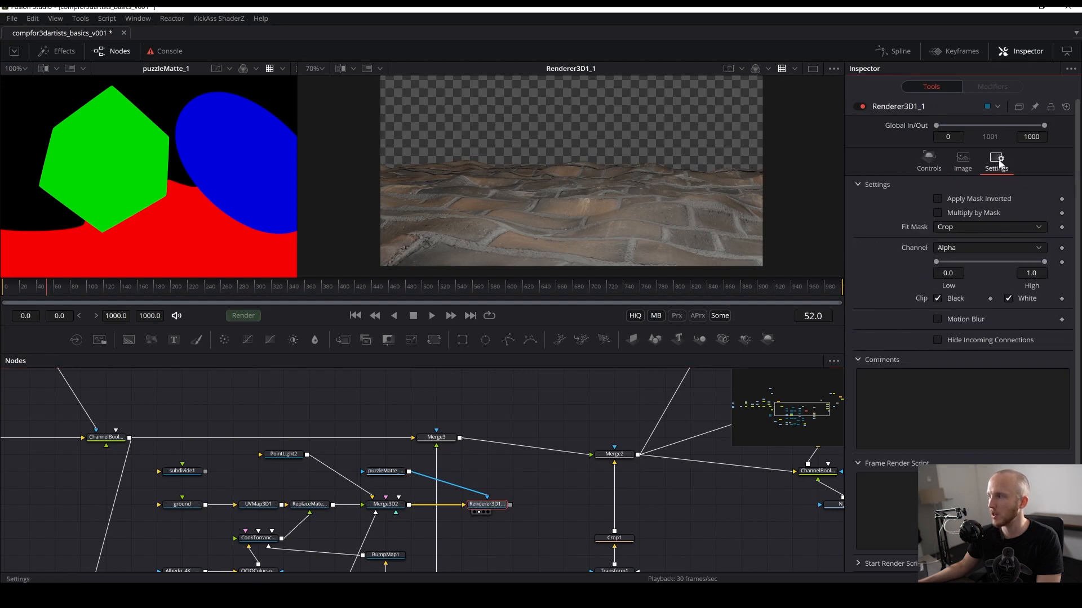
click(965, 247)
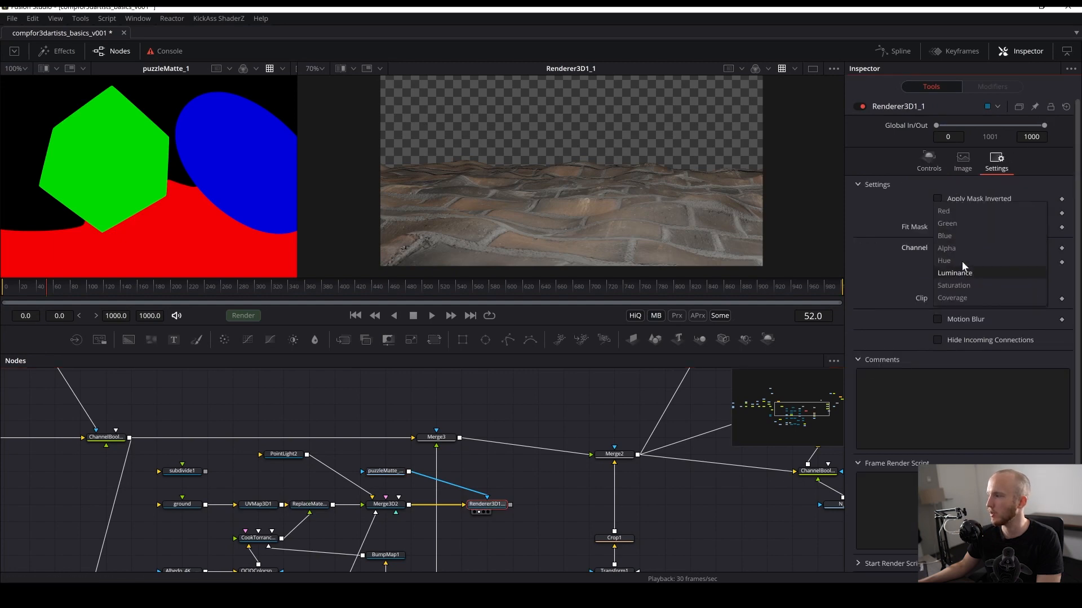
click(947, 211)
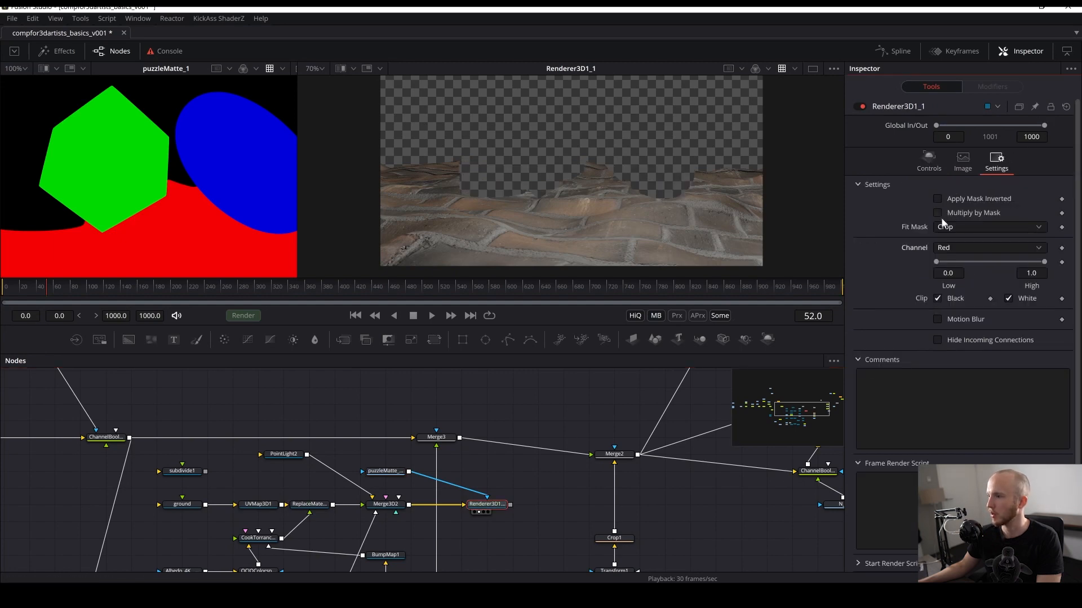
- Insert a Merge node after Merge3, feed the masked renderer output into it, and save the comp
drag(443, 438, 544, 195)
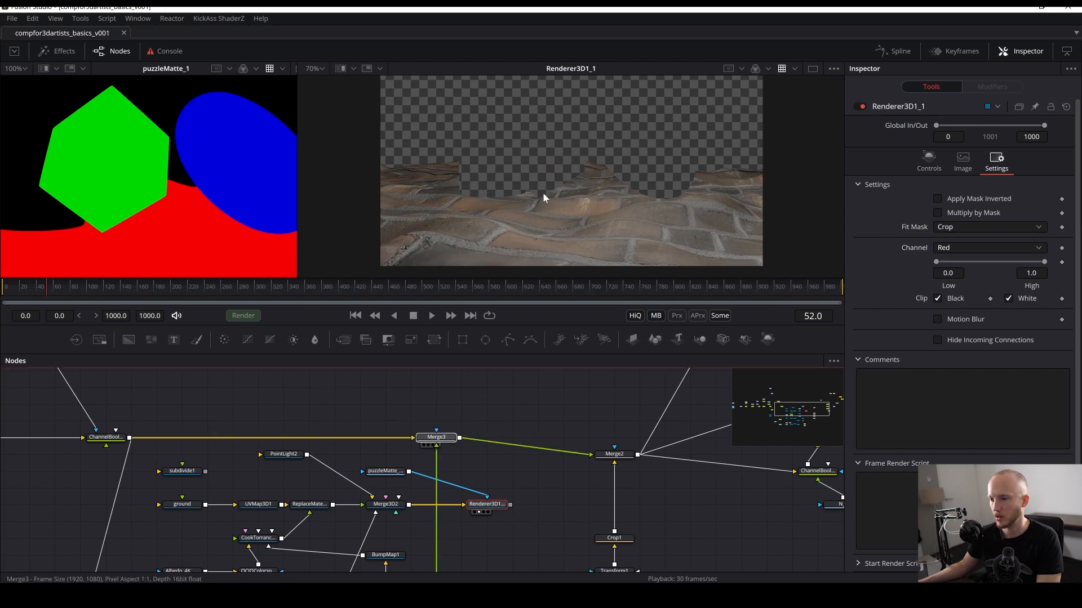
key(shift+space)
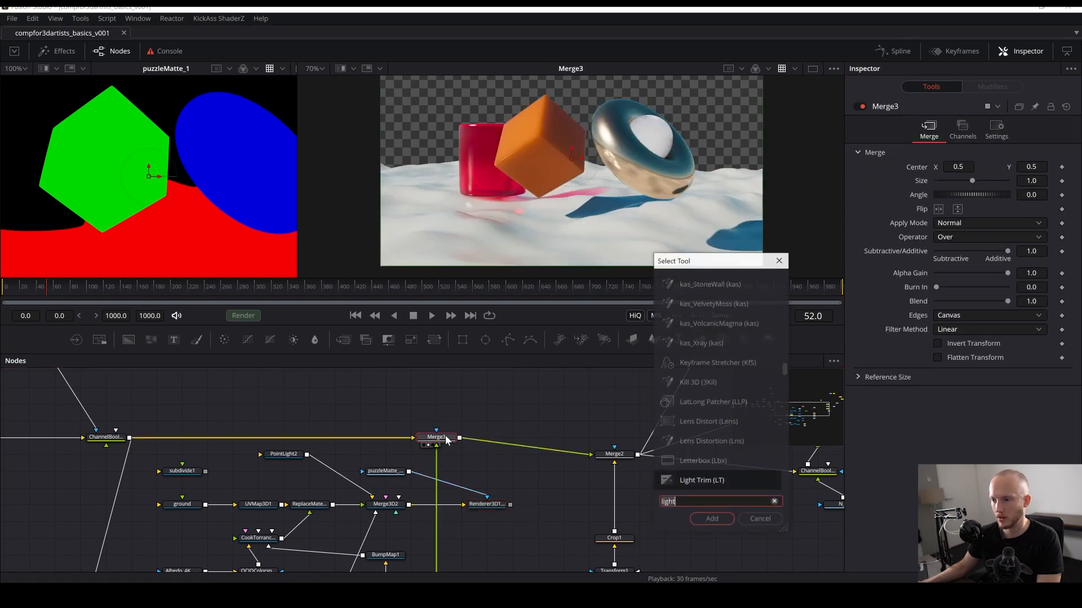
text(merge)
key(Return)
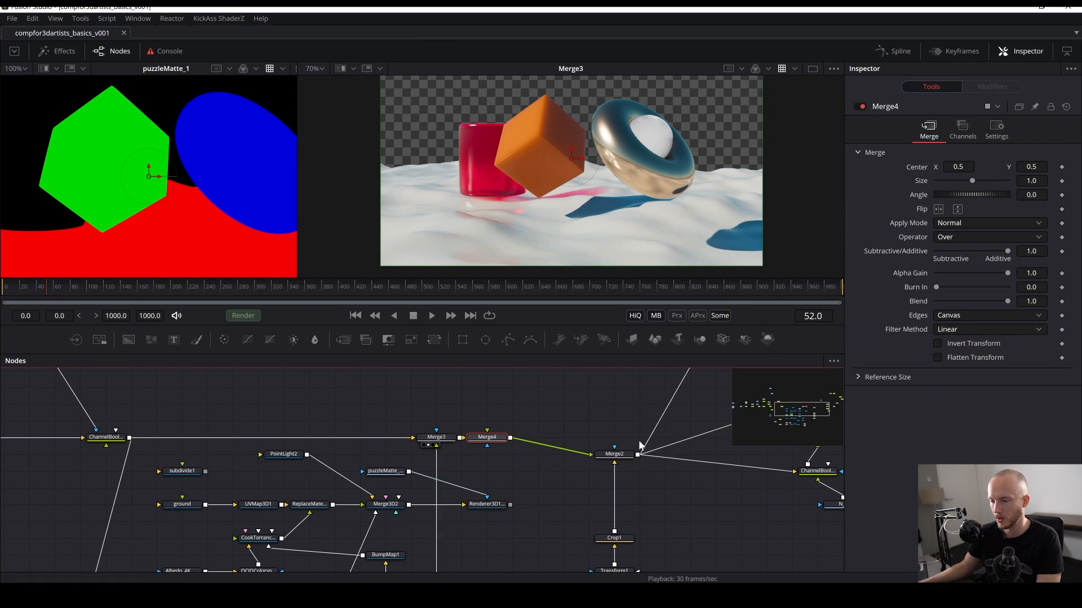
drag(510, 504, 585, 202)
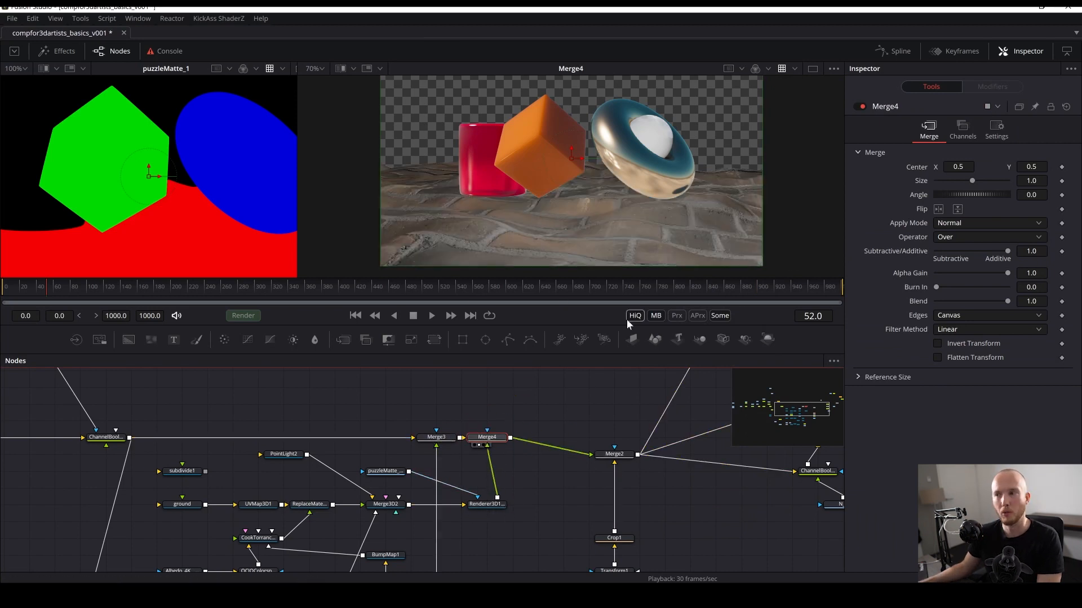
scroll(547, 205, up, 3)
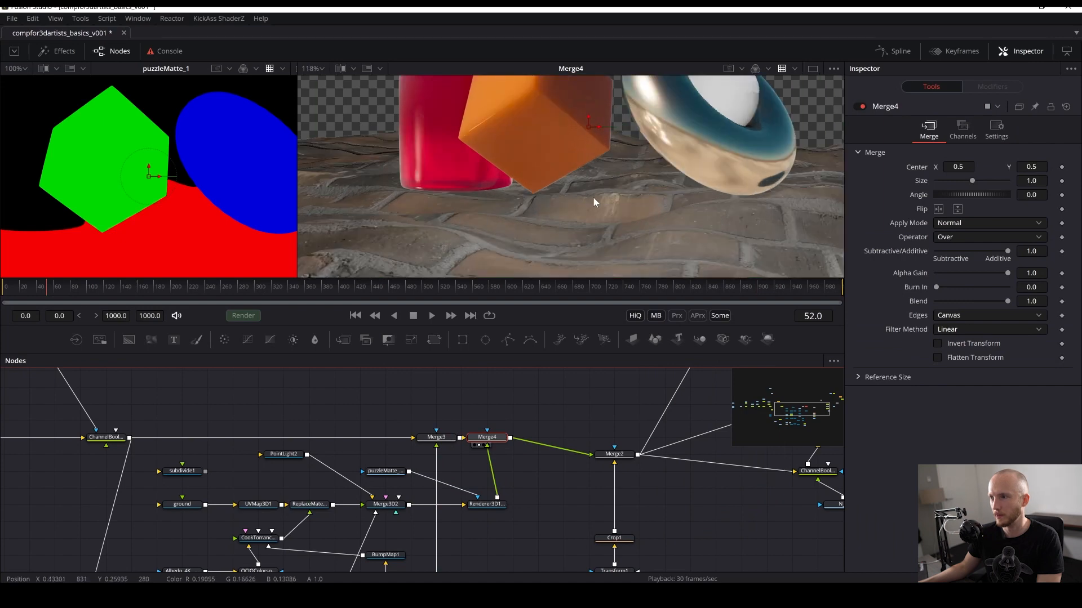
drag(461, 242, 745, 223)
key(ctrl+s)
- Find the gi pass loader among the render passes, view it, and paste a copy into the node graph
drag(222, 454, 608, 428)
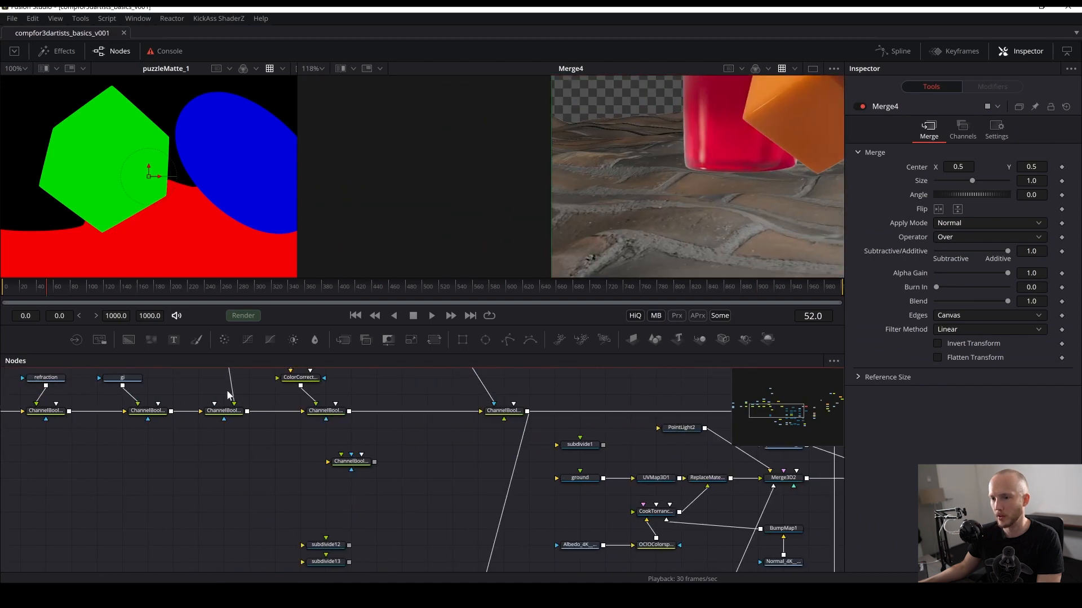
drag(229, 393, 402, 464)
drag(209, 454, 693, 235)
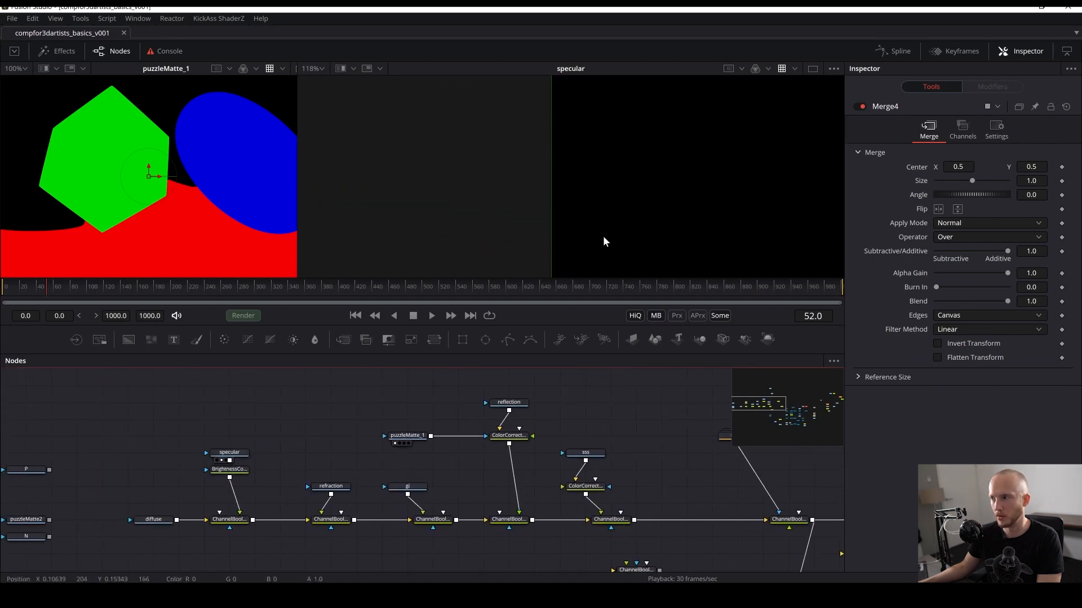
drag(416, 490, 667, 241)
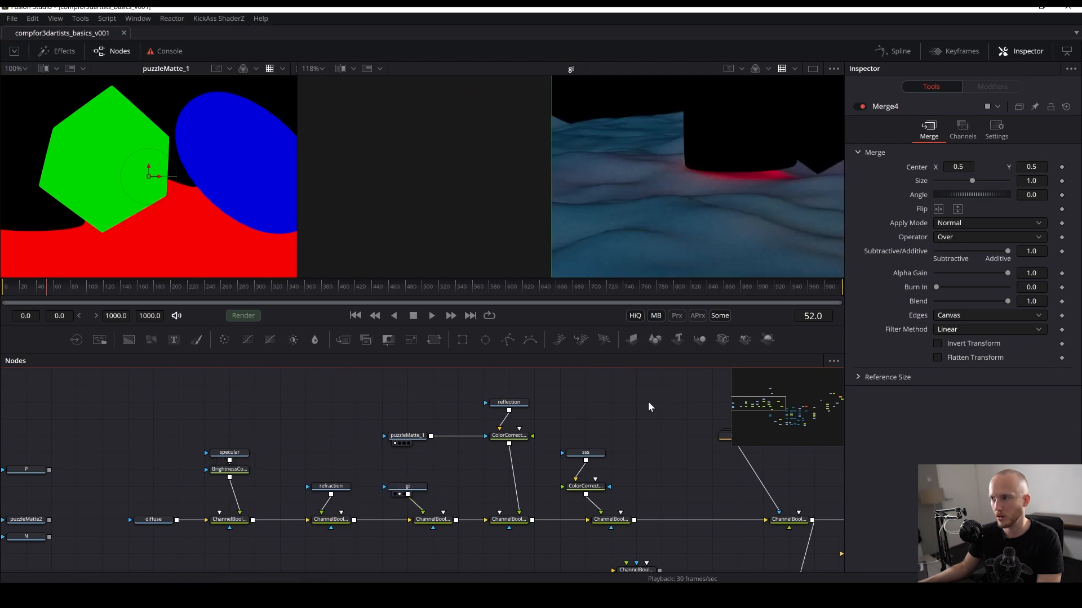
drag(401, 427, 207, 454)
drag(181, 495, 249, 525)
key(ctrl+c)
drag(475, 509, 126, 438)
click(440, 431)
key(ctrl+v)
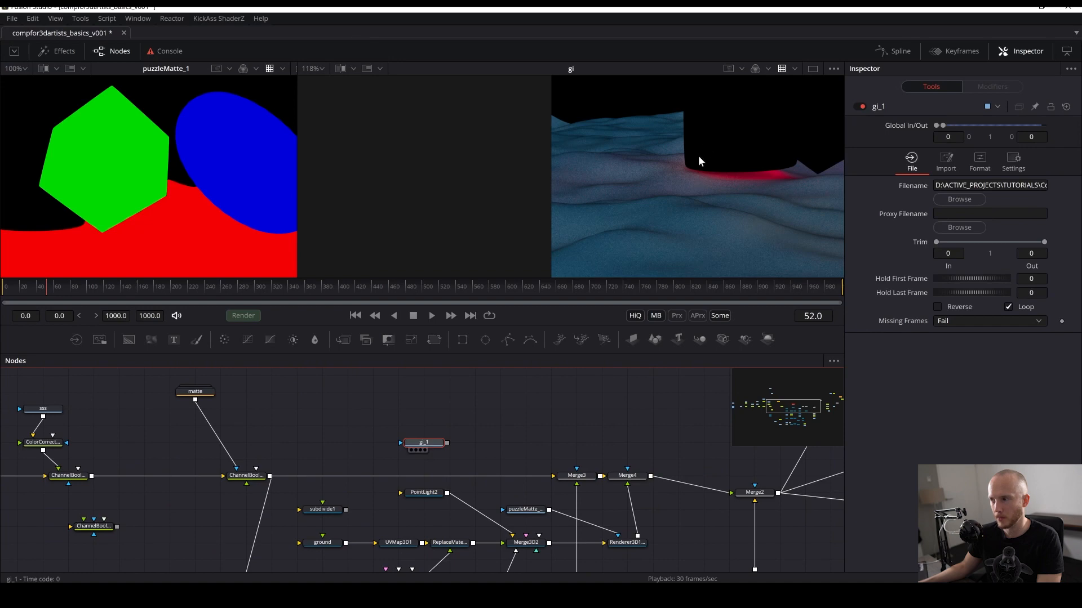
- Place the gi_1 copy beside Renderer3D1_1 and connect the puzzleMatte_1_3 copy to it as a mask
drag(698, 162, 699, 163)
drag(397, 467, 489, 389)
drag(478, 411, 363, 364)
key(ctrl+s)
drag(271, 477, 441, 514)
drag(472, 448, 448, 516)
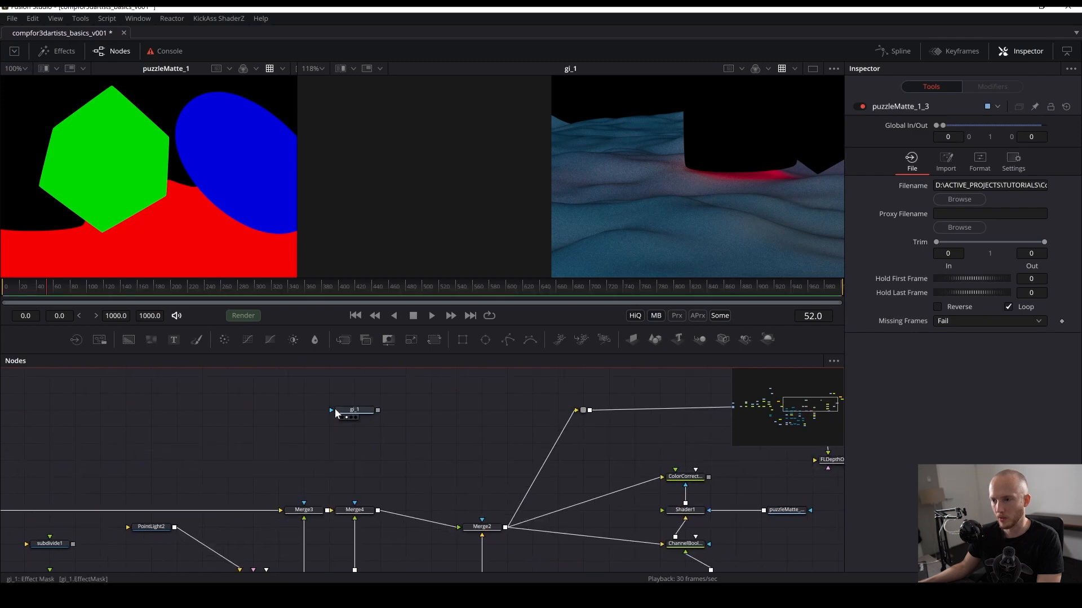
drag(335, 413, 399, 545)
drag(402, 439, 394, 376)
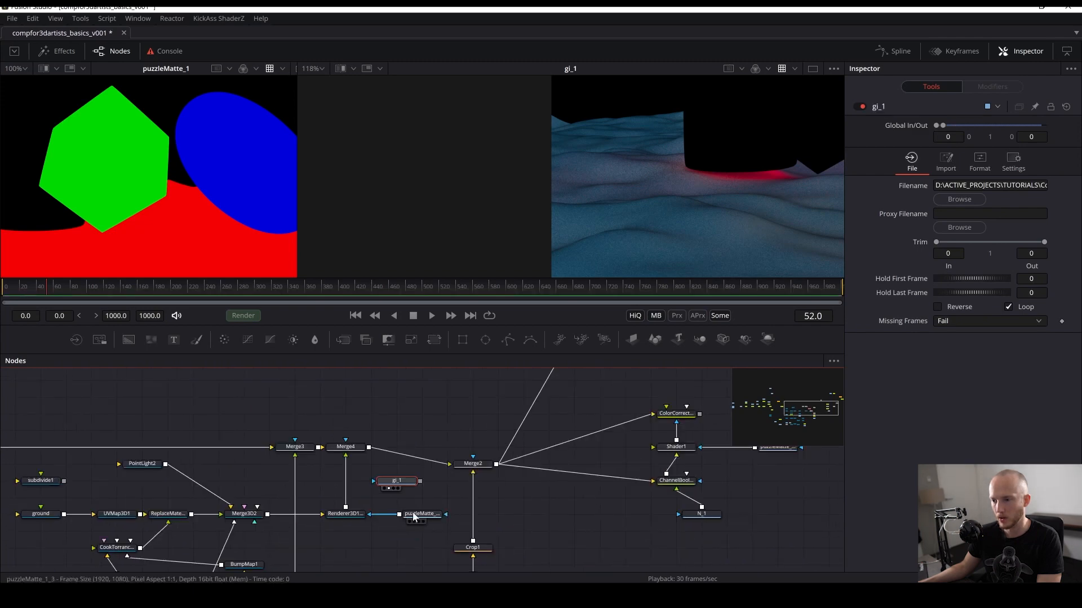
drag(396, 513, 397, 488)
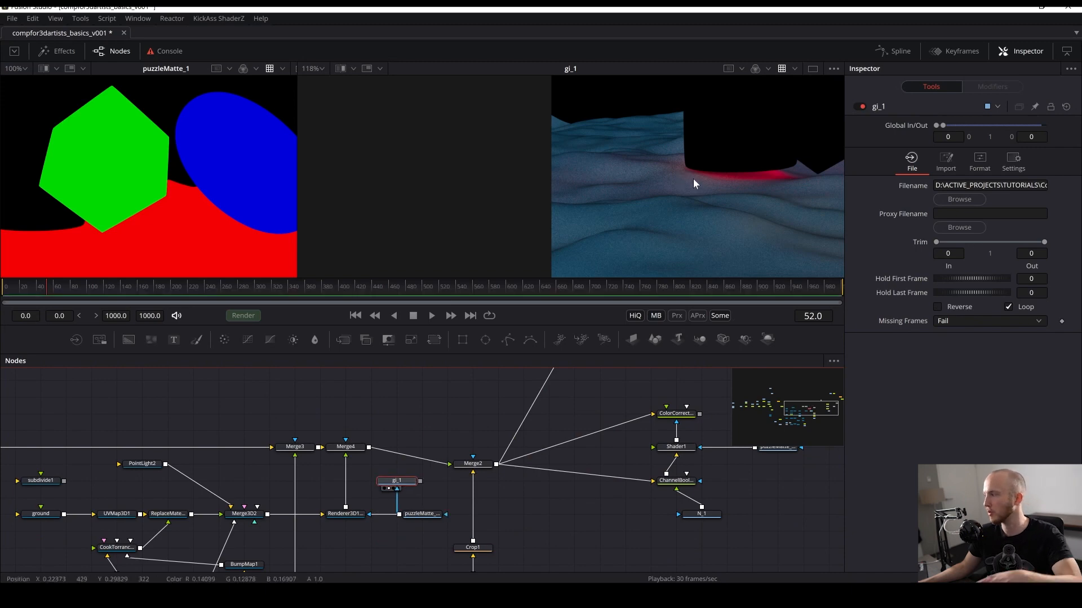
- Set gi_1's mask channel to Red and save the comp
drag(644, 162, 556, 160)
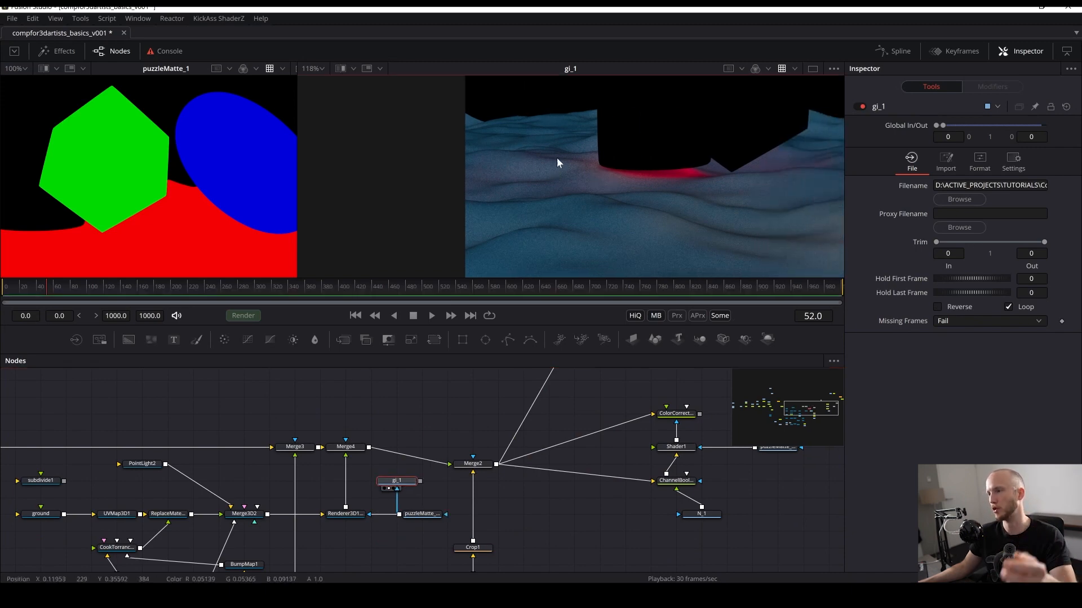
click(416, 485)
click(1013, 161)
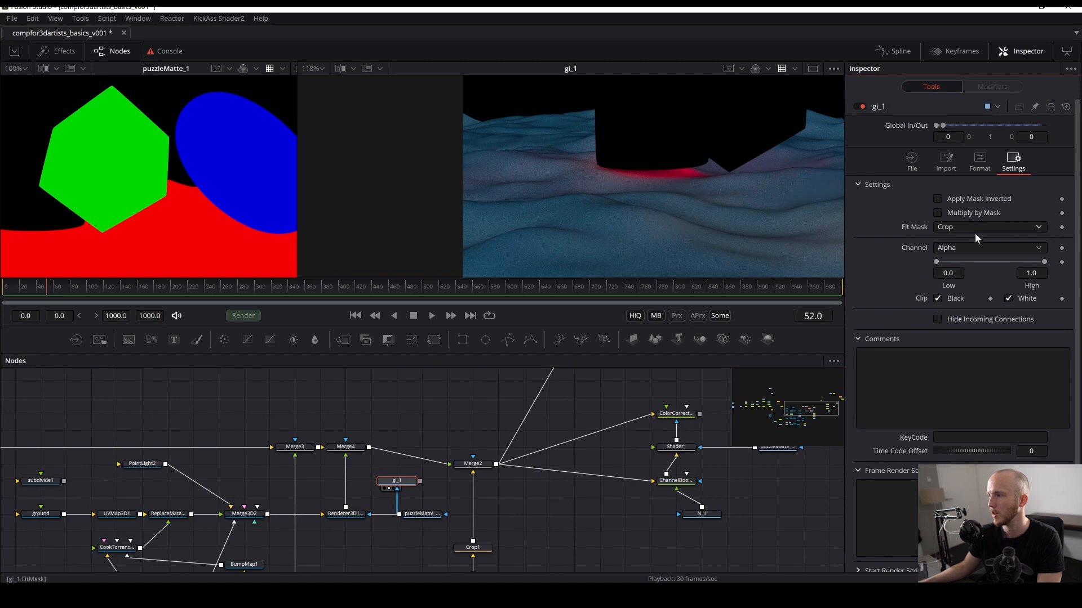
click(981, 248)
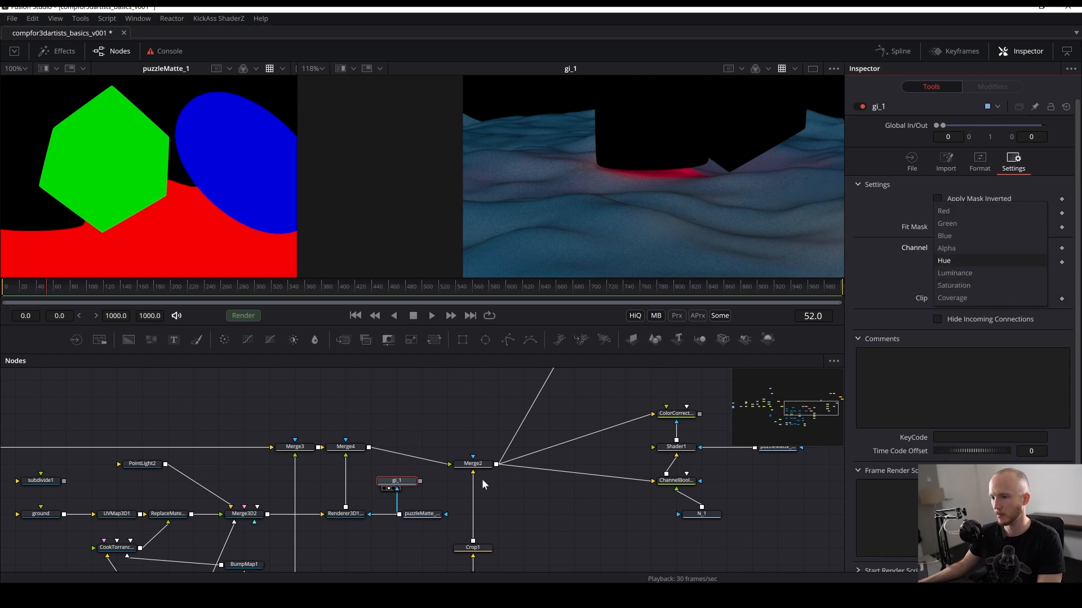
click(398, 483)
drag(706, 190, 506, 237)
scroll(654, 197, down, 2)
click(961, 248)
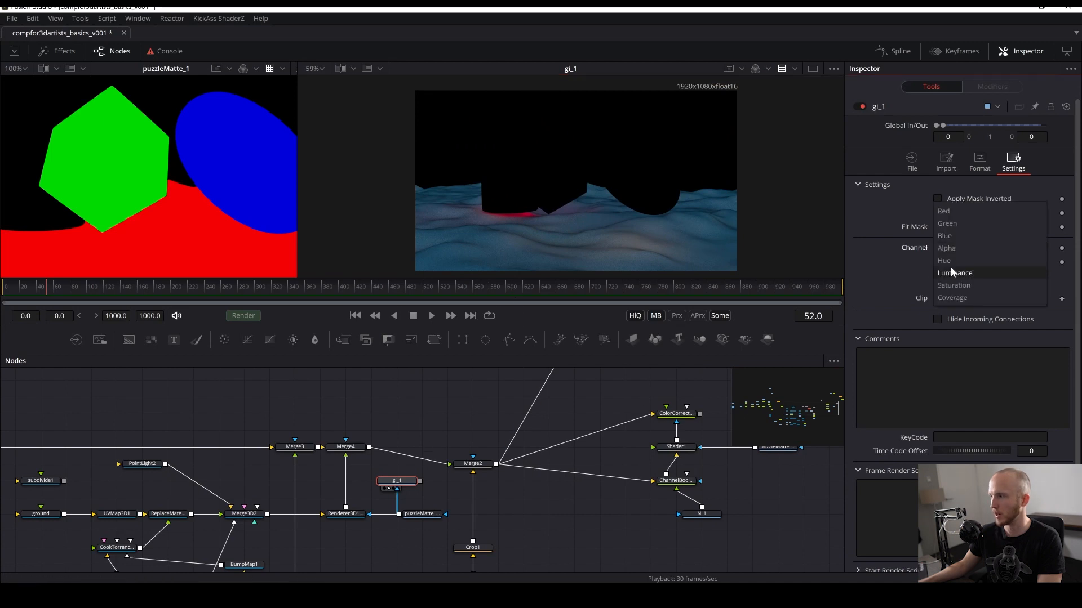
click(952, 214)
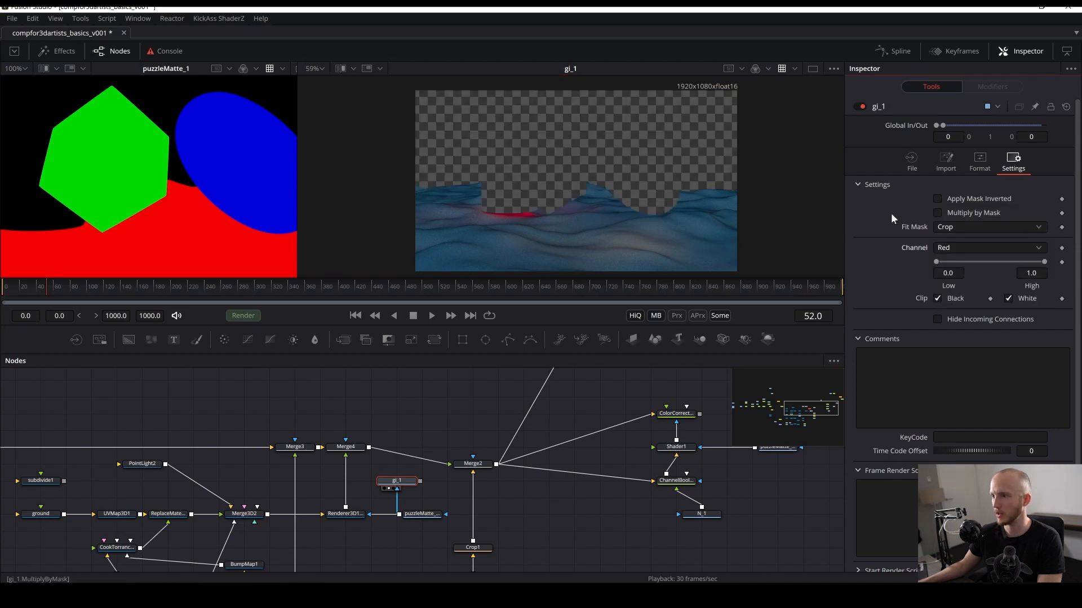
key(ctrl+s)
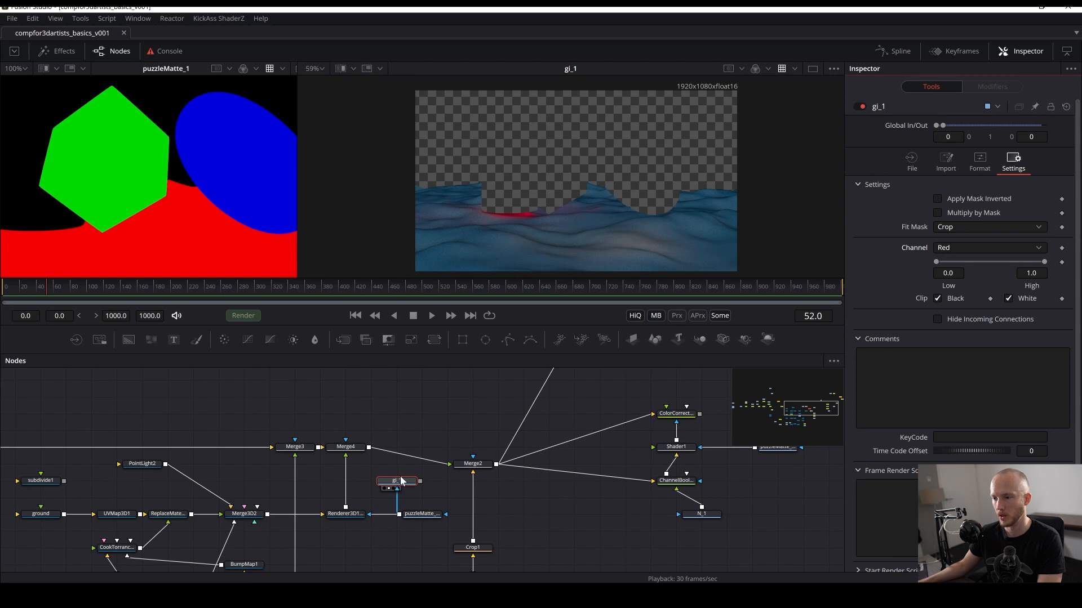
- Add a Channel Booleans node after Renderer3D1_1 and save the comp
drag(472, 463, 523, 447)
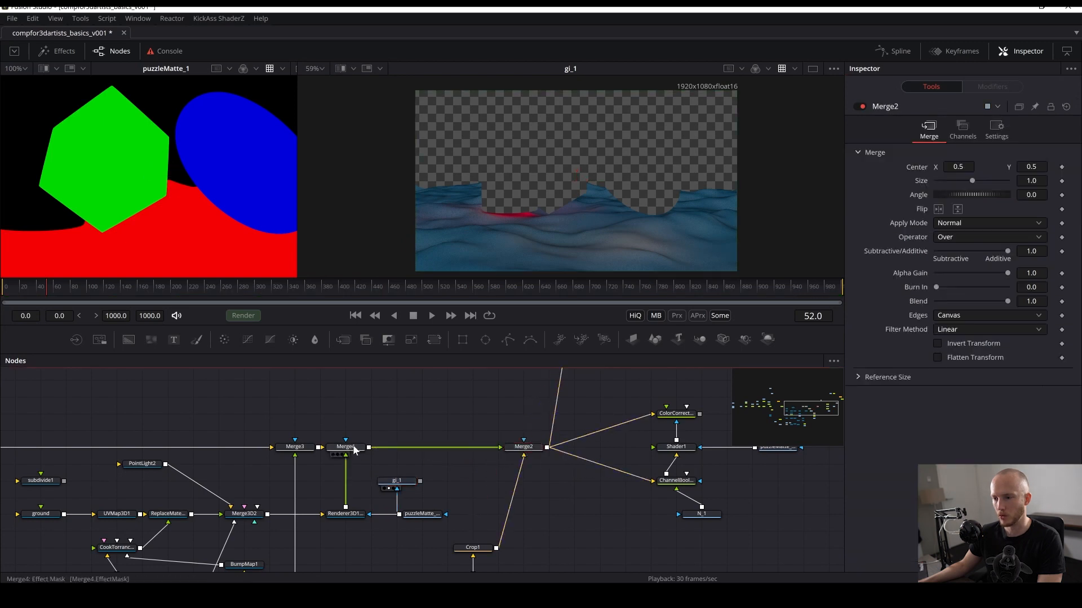
click(341, 521)
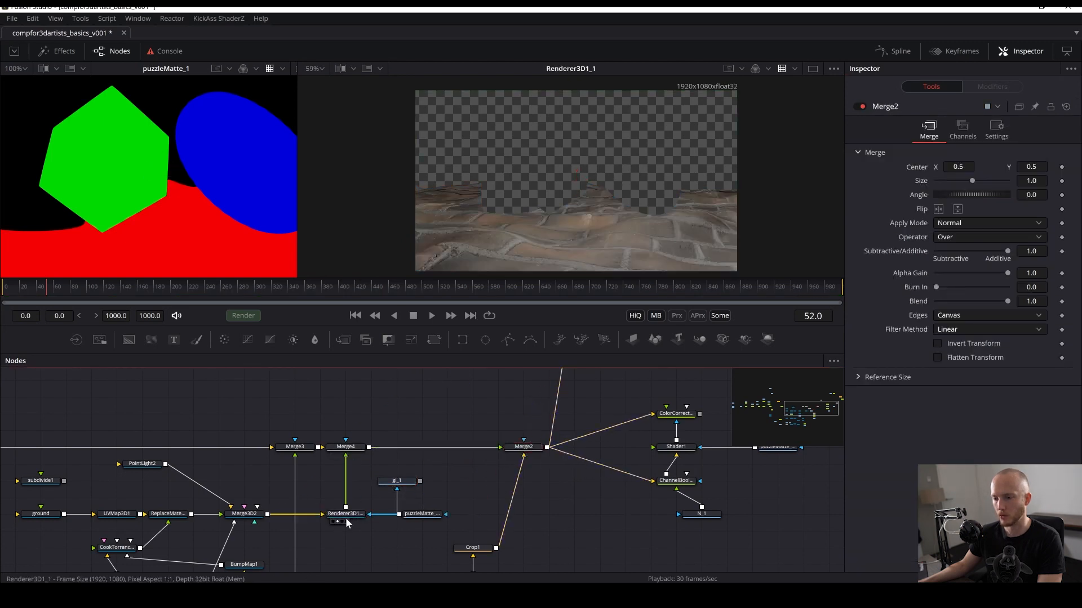
click(346, 516)
key(shift+space)
text(merbool)
key(Down)
key(Return)
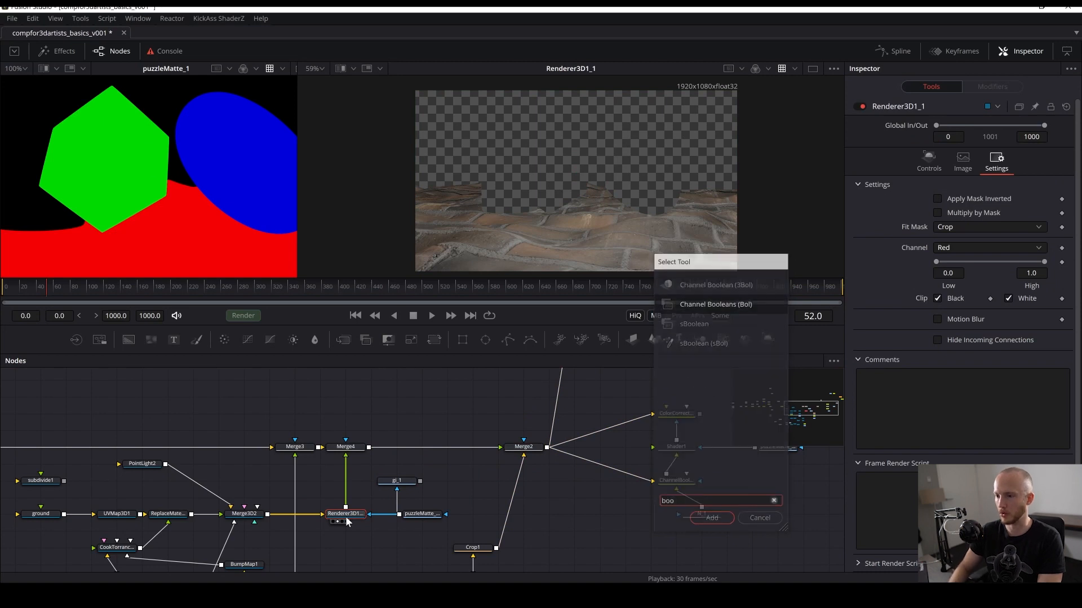
key(ctrl+s)
- Feed gi_1 into the Channel Booleans node, view it, set its Operation to Add, and save
drag(354, 498, 354, 481)
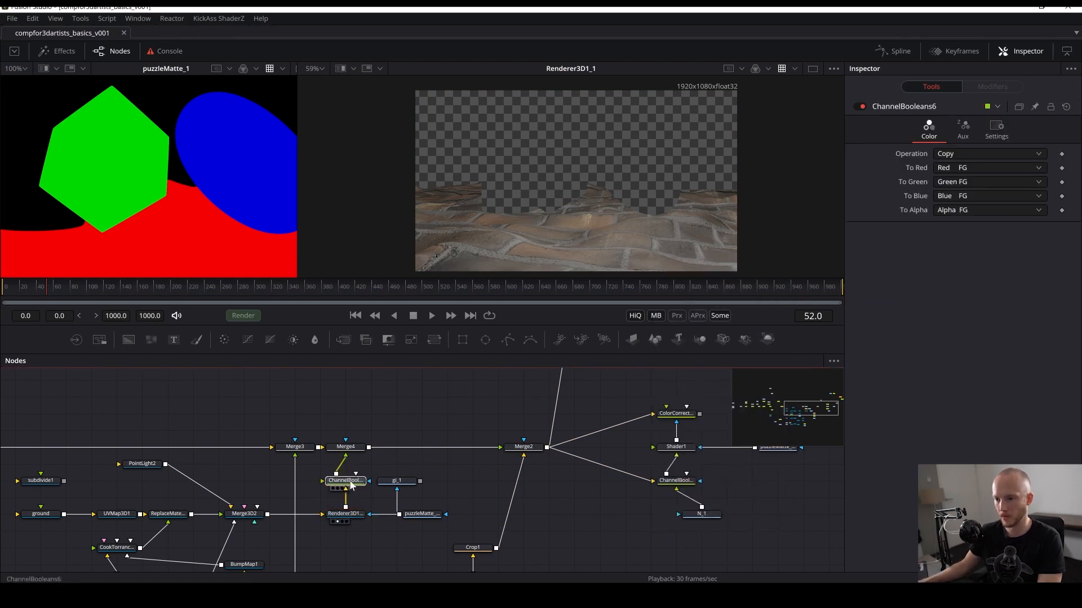
click(411, 482)
ctrl+click(345, 482)
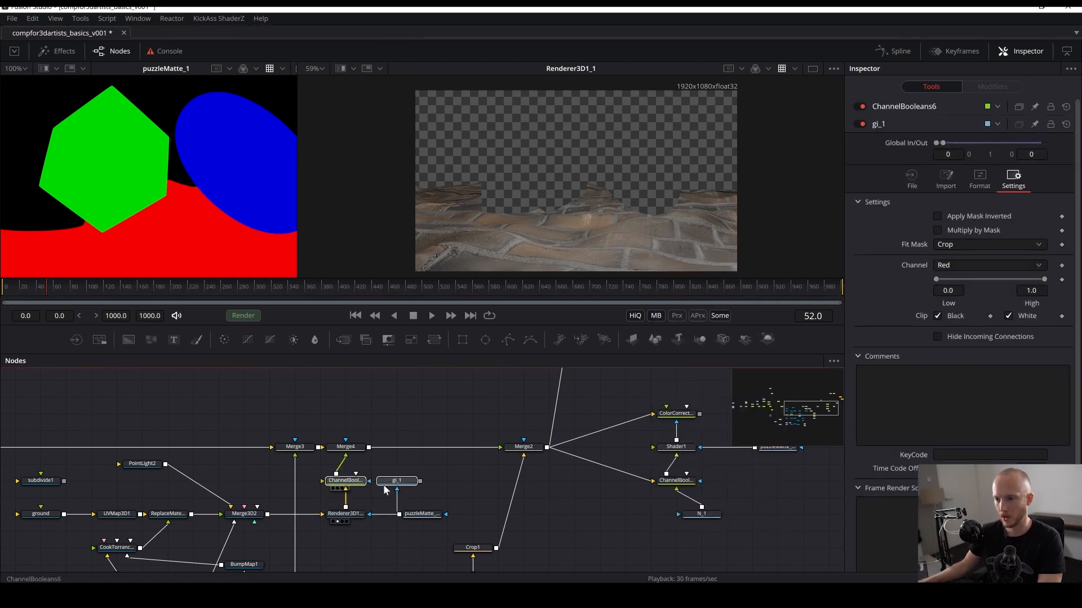
drag(344, 483, 538, 232)
click(348, 483)
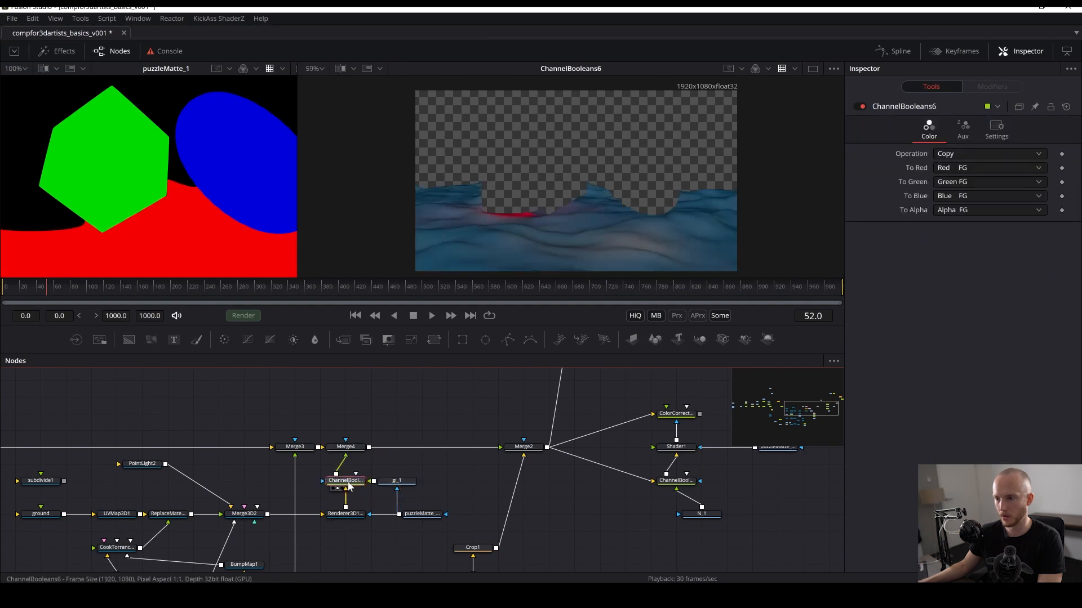
click(952, 155)
click(951, 171)
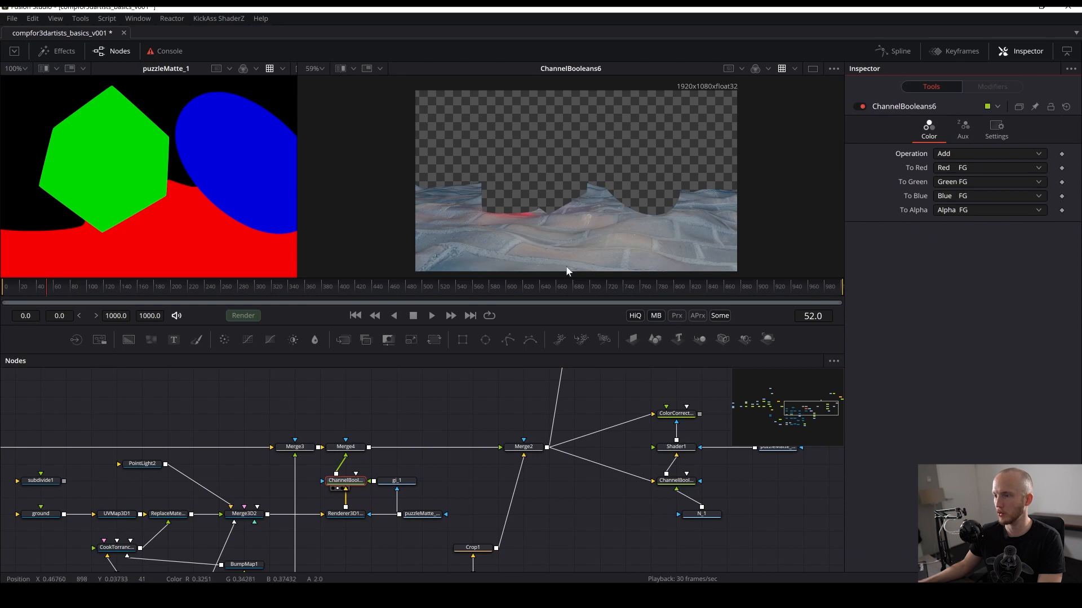
key(ctrl+s)
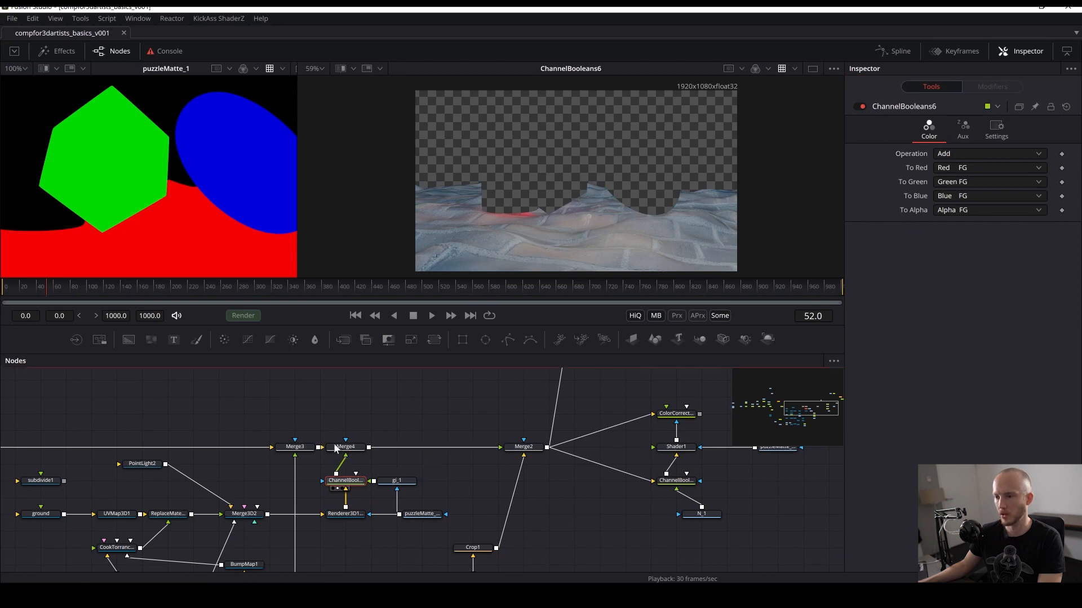
- Reposition the Merge4 and gi_1 nodes while comparing the Merge4, Channel Booleans and Merge3 results in the viewer
drag(345, 447, 535, 209)
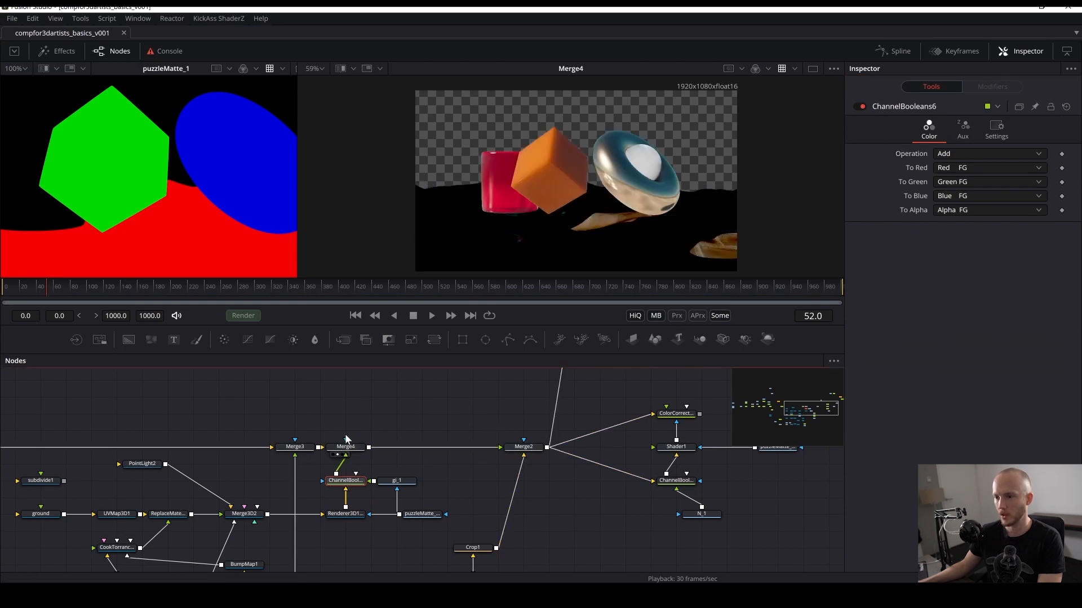
drag(332, 447, 383, 448)
drag(346, 480, 536, 255)
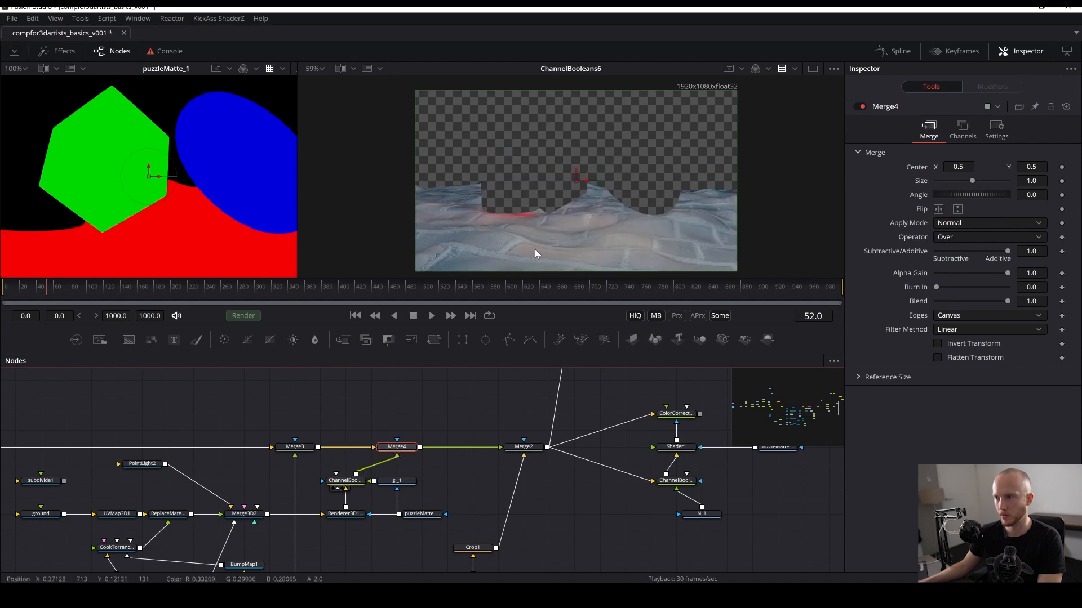
key(ctrl+s)
drag(397, 481, 422, 481)
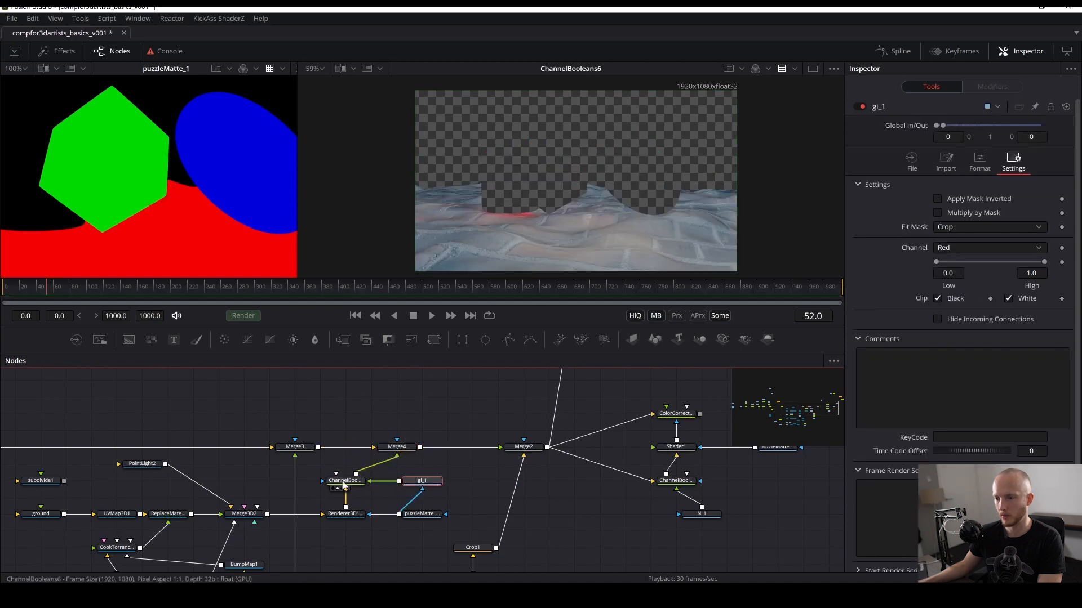
drag(337, 483, 541, 250)
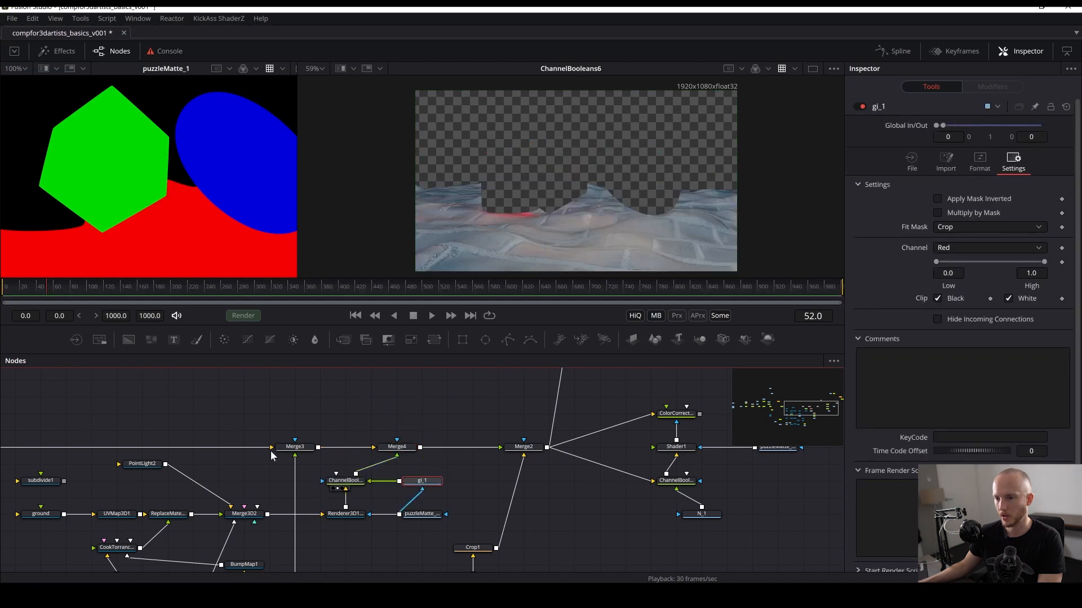
drag(564, 212, 568, 204)
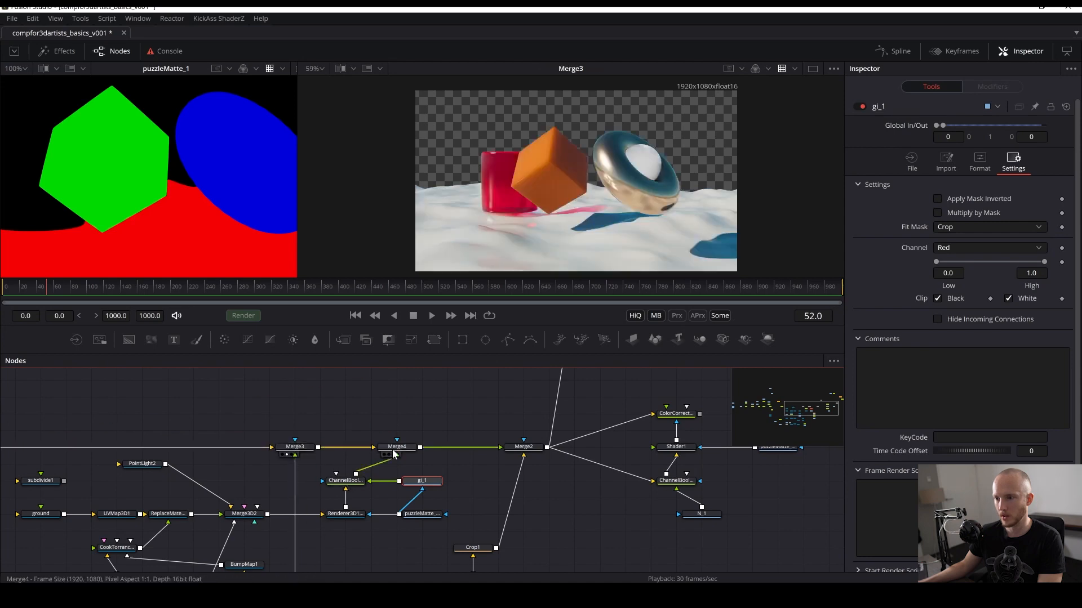
- Select the Channel Booleans node after Renderer3D1_1 and set its To Alpha channel to Do Nothing
drag(530, 274, 531, 273)
click(346, 481)
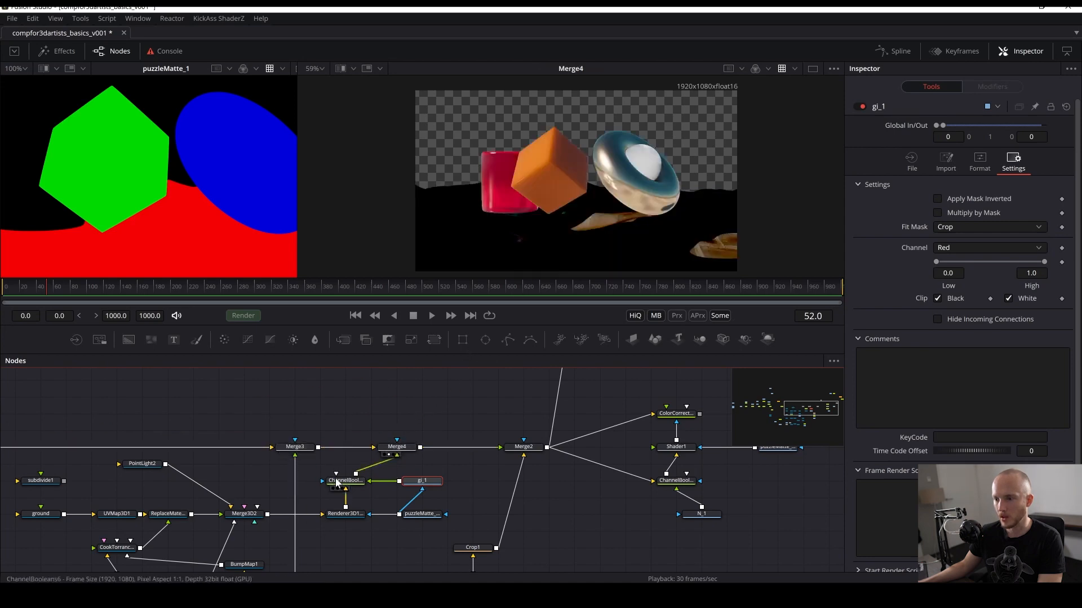
click(952, 211)
click(957, 222)
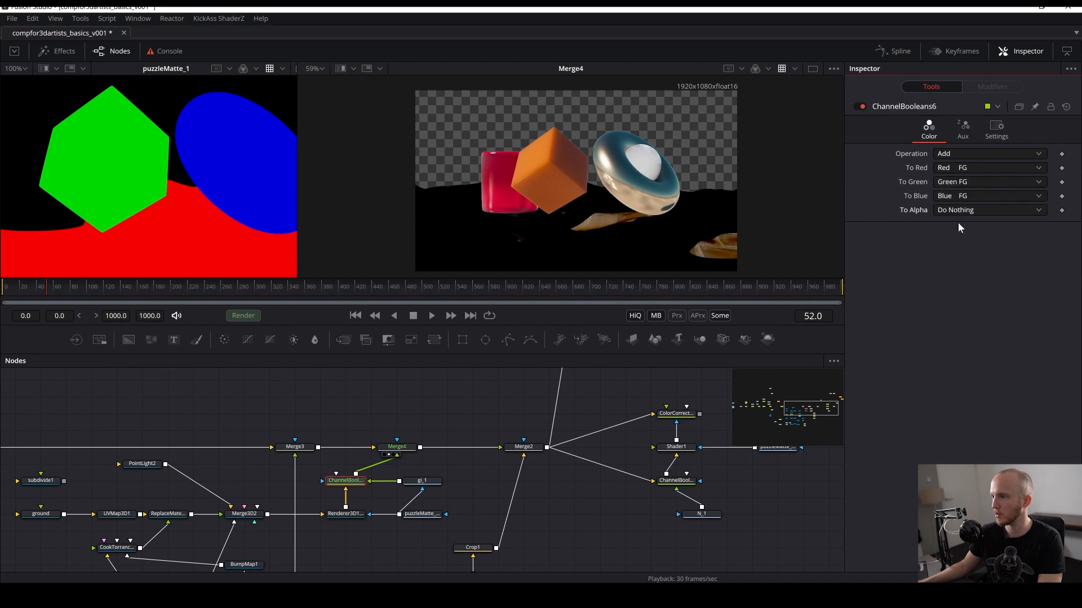
- Move the Merge4 node next to Merge3, above the Channel Booleans node, and inspect the textured ground up close
drag(397, 447, 346, 447)
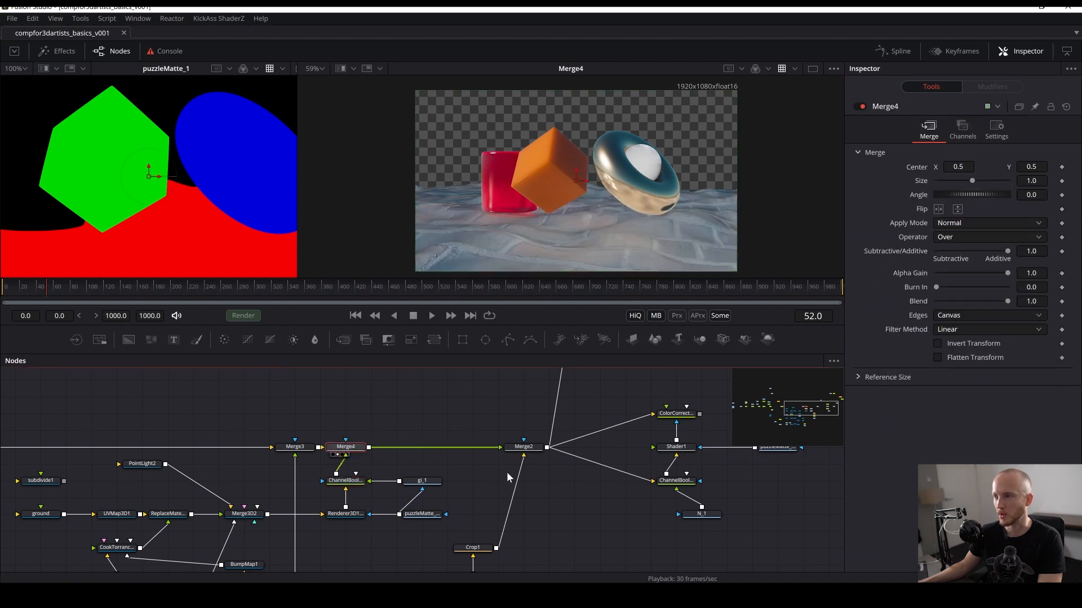
click(441, 399)
scroll(522, 211, up, 5)
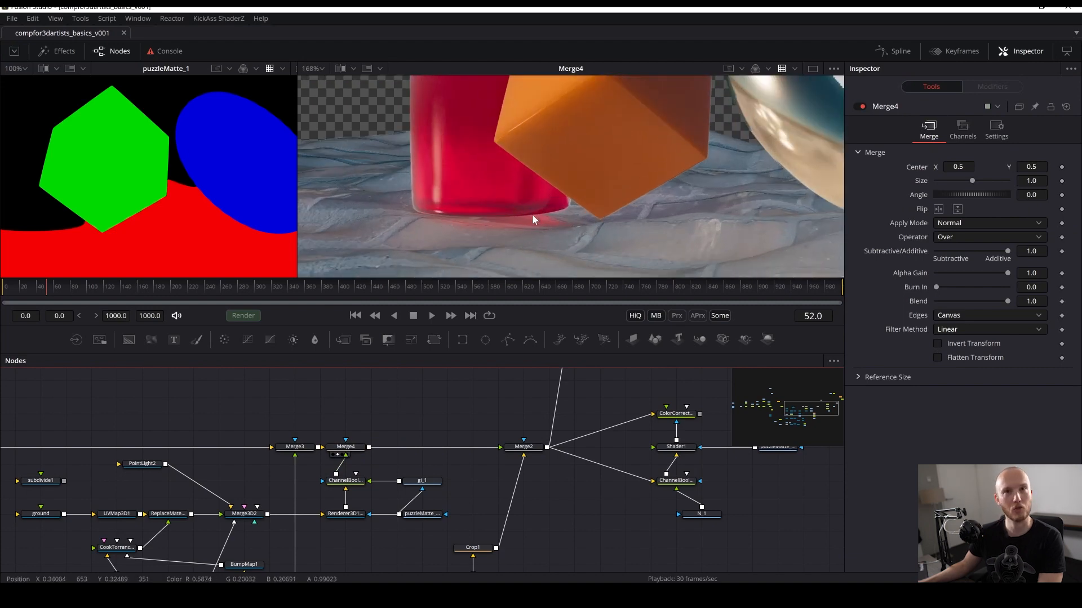
scroll(530, 207, down, 3)
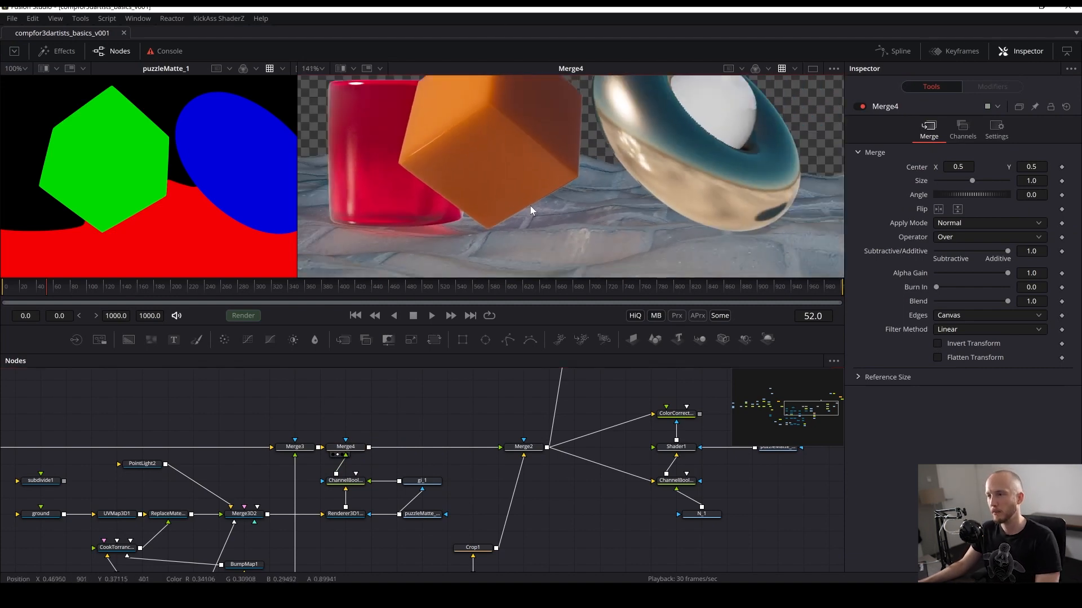
- View the Merge2 composite over the background plate and look around the node graph
drag(507, 499, 453, 552)
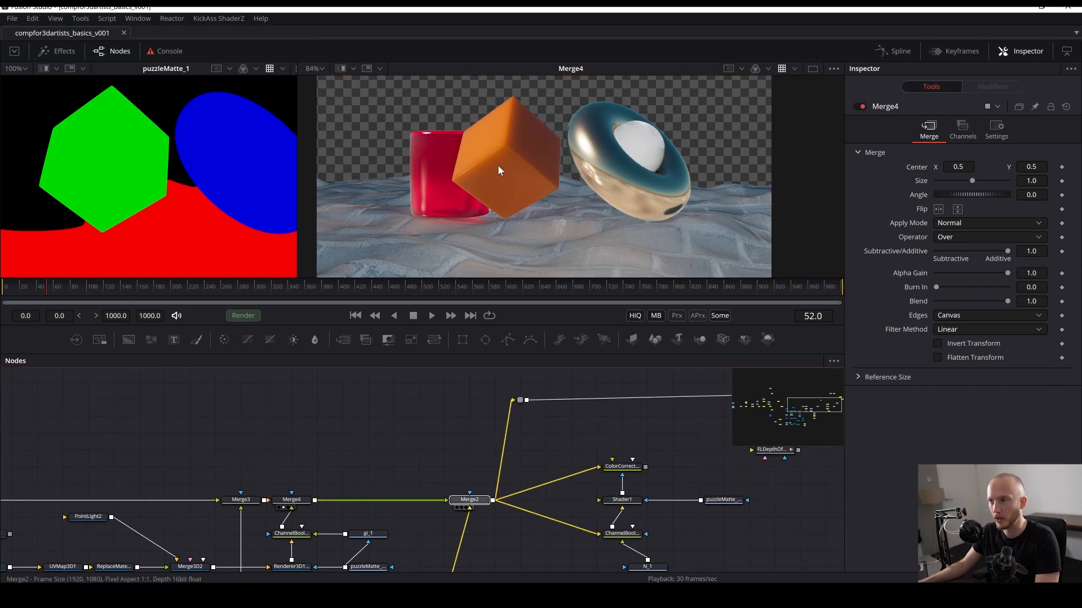
drag(498, 166, 498, 168)
mouse_move(419, 422)
mouse_down()
mouse_move(358, 462)
mouse_move(402, 417)
mouse_up()
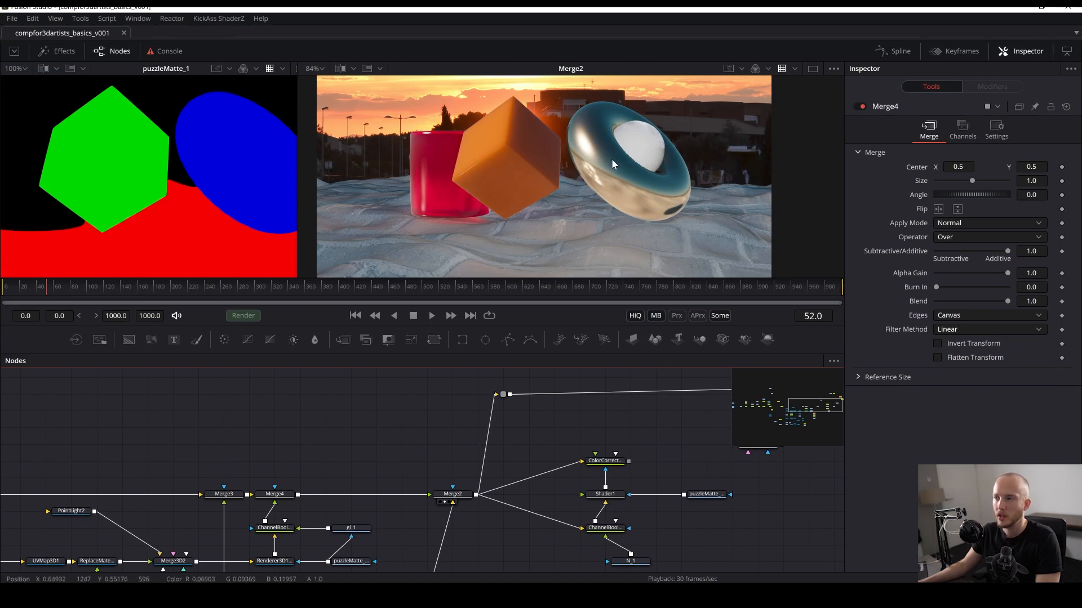
drag(568, 221, 510, 199)
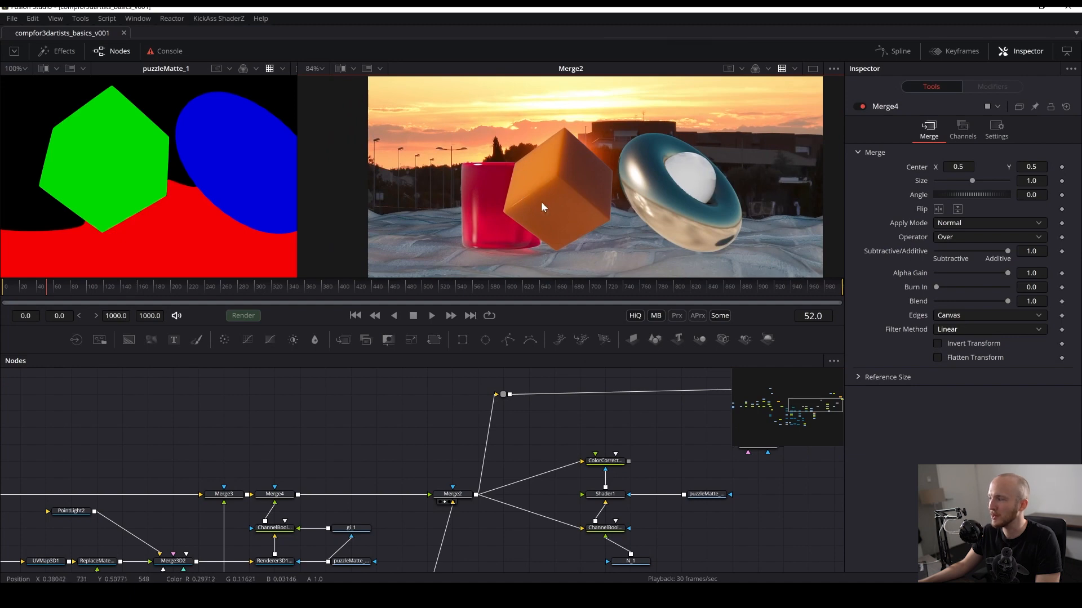
drag(381, 466, 578, 437)
scroll(685, 512, up, 5)
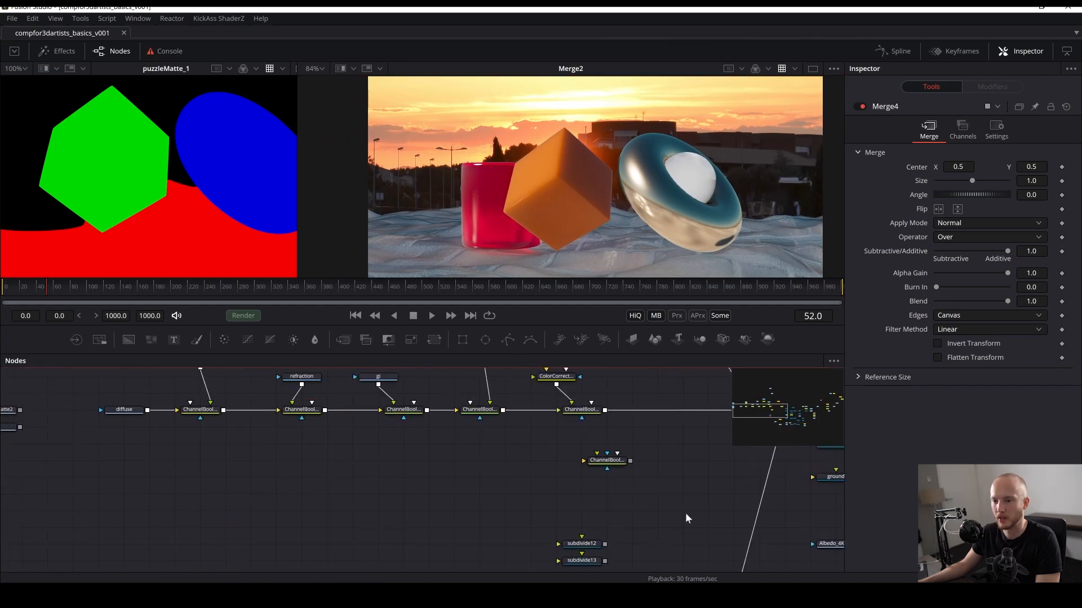
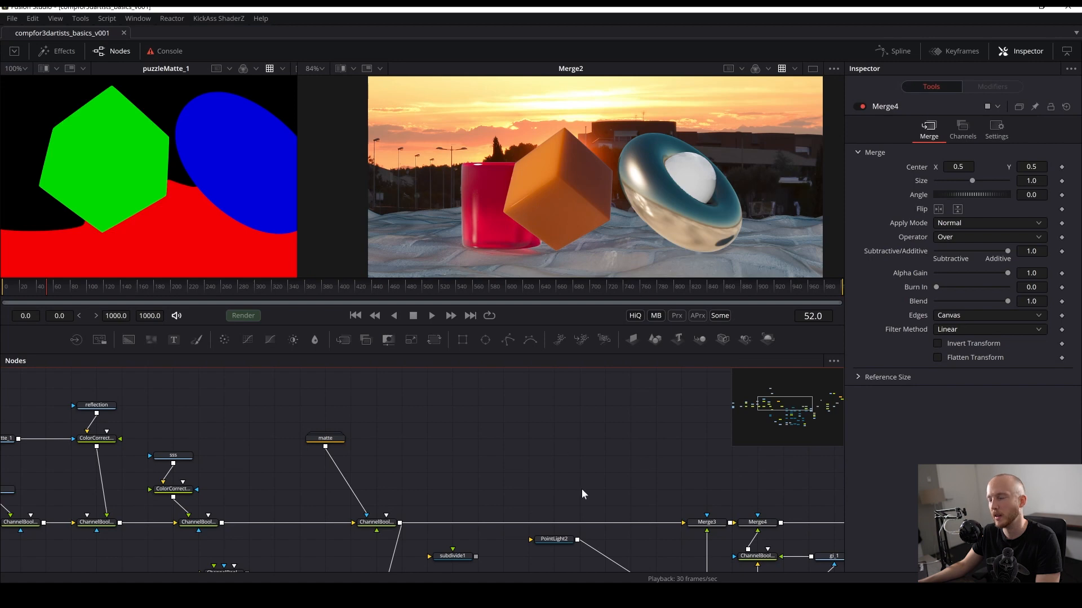
- Navigate around the node graph and inspect the Channel Booleans and OCIO Colorspace nodes
drag(582, 490, 479, 377)
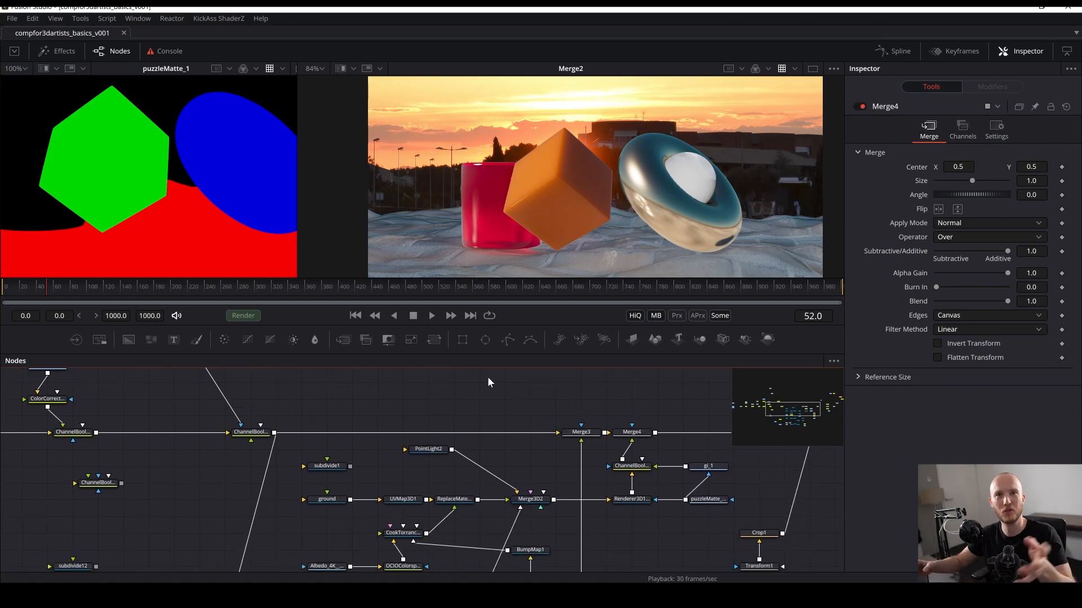
scroll(346, 475, down, 2)
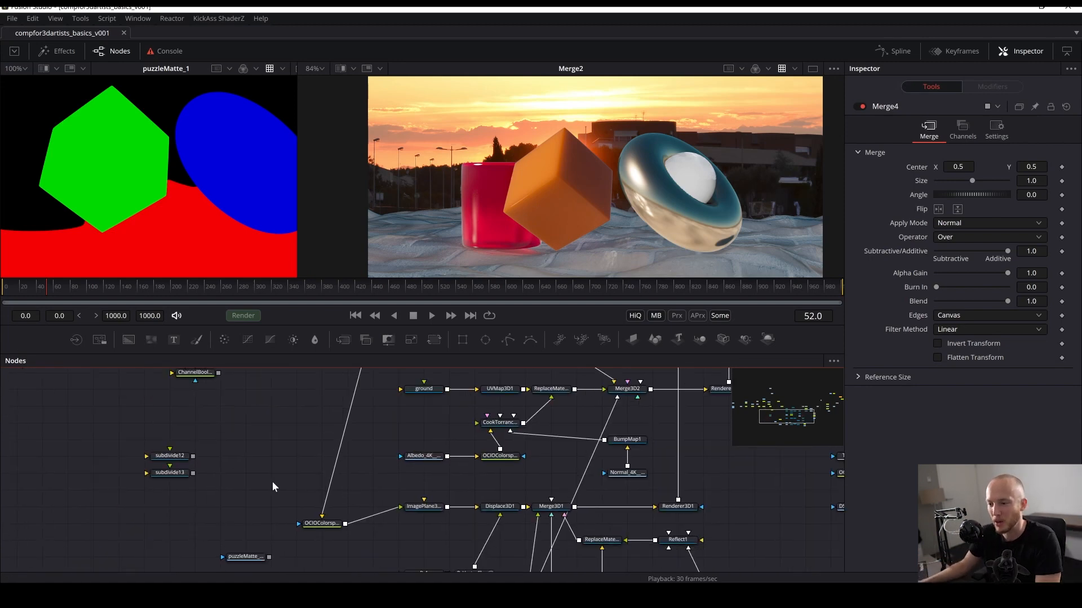
scroll(272, 481, left, 5)
drag(217, 549, 356, 475)
scroll(357, 481, down, 2)
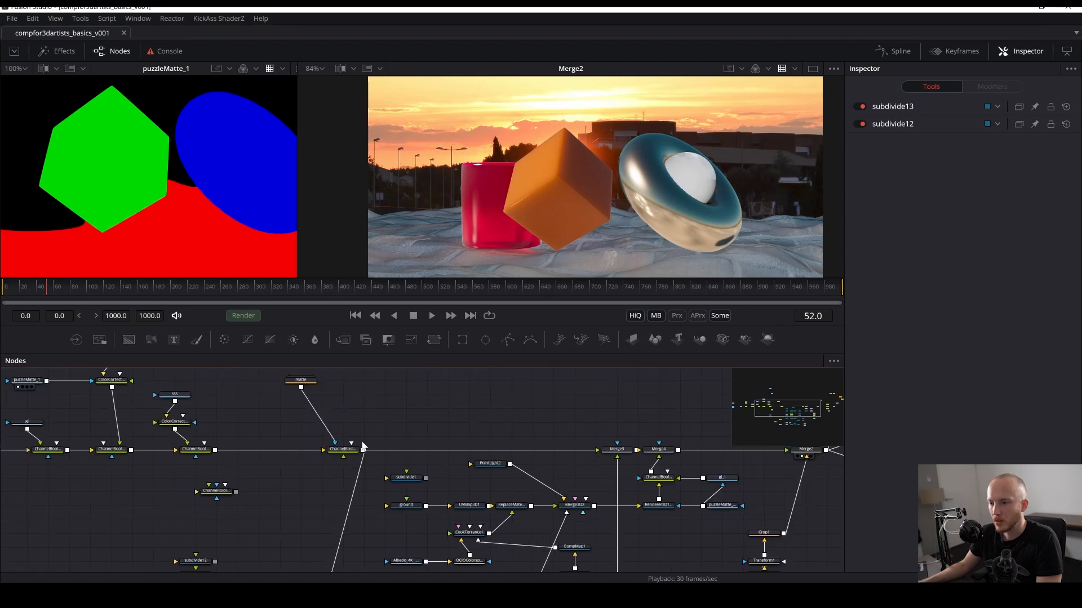
click(356, 449)
scroll(259, 497, down, 3)
scroll(311, 458, left, 4)
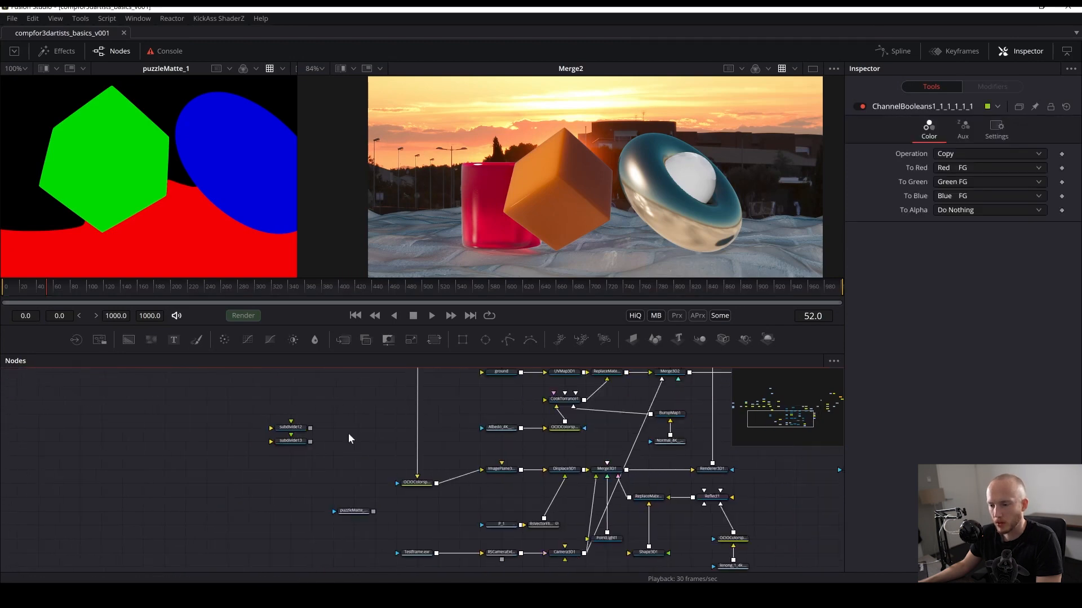
drag(422, 484, 423, 472)
scroll(383, 411, up, 2)
scroll(369, 448, right, 3)
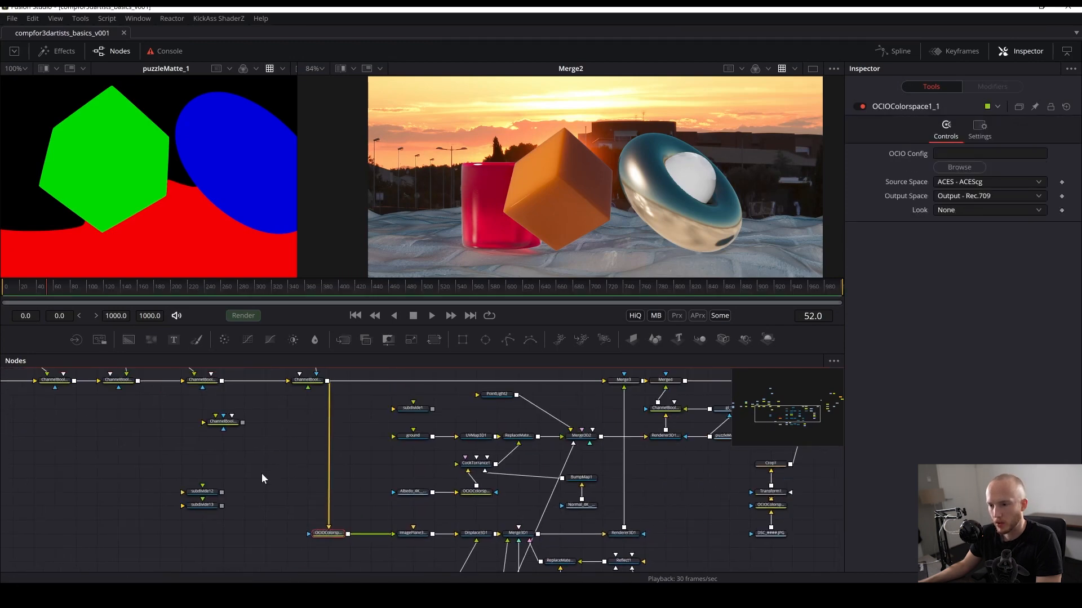
- Delete the subdivide12 and subdivide13 nodes after previewing each mesh in the left viewer
drag(197, 491, 210, 203)
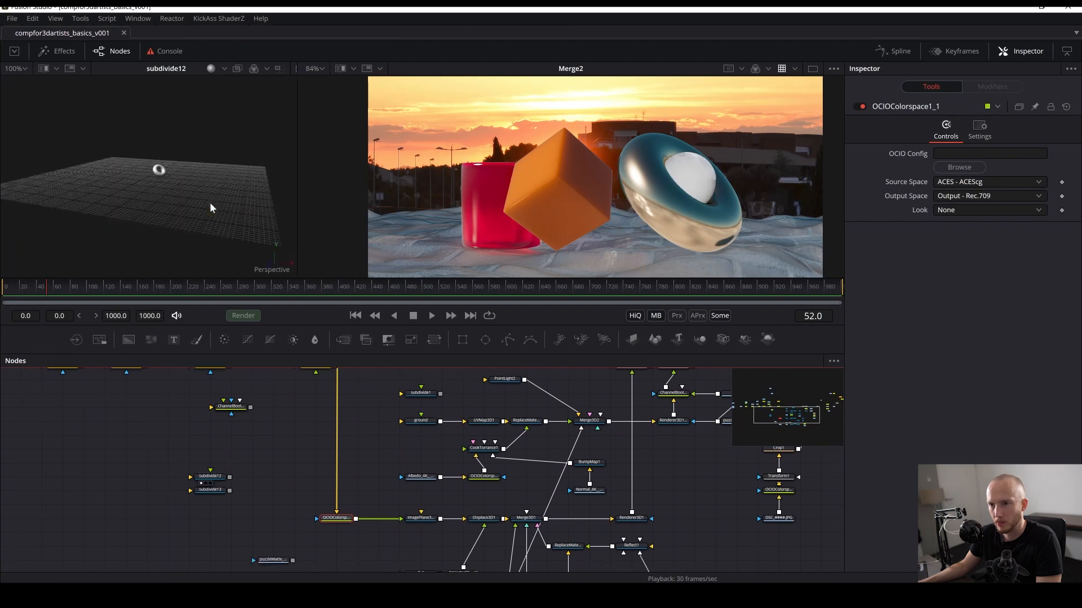
key(1)
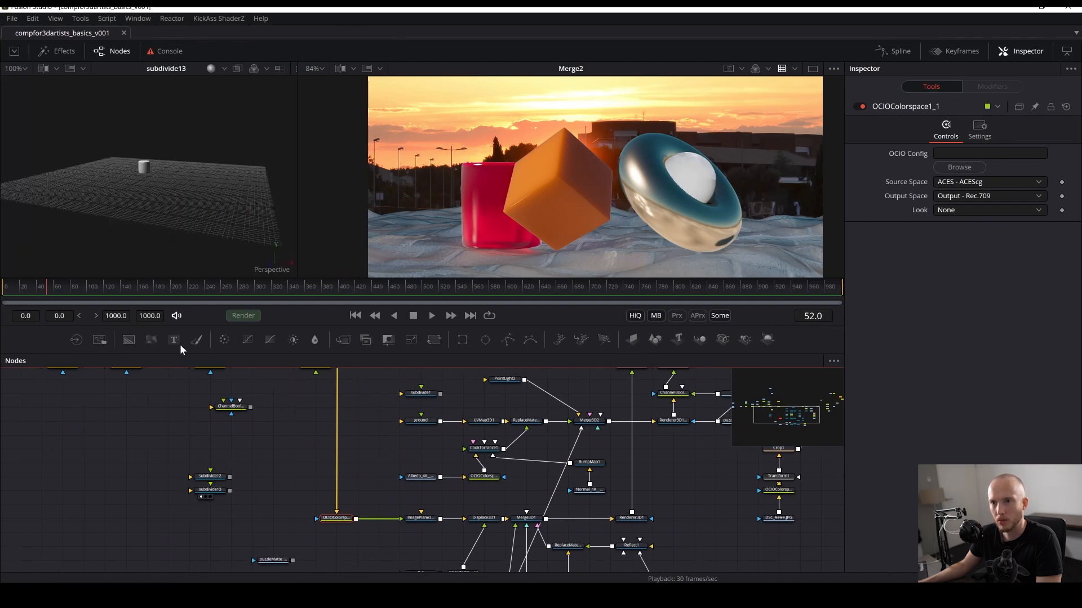
drag(231, 407, 225, 540)
key(Delete)
- View subdivide1 in the left viewer, move its node below the graph, and save the comp
drag(399, 414, 126, 210)
key(ctrl+s)
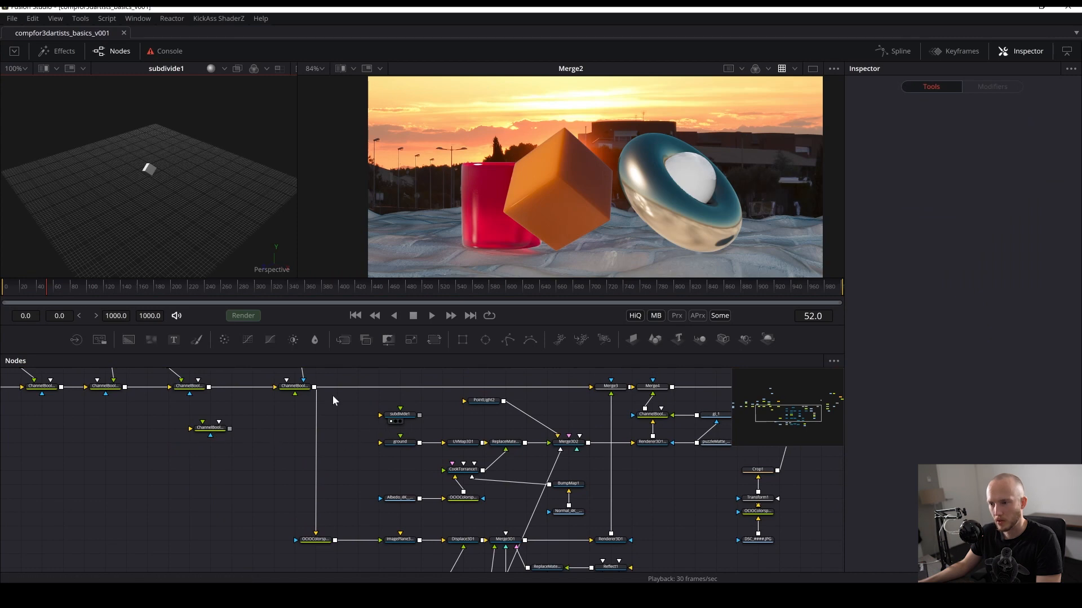
drag(402, 415, 169, 513)
scroll(481, 506, down, 4)
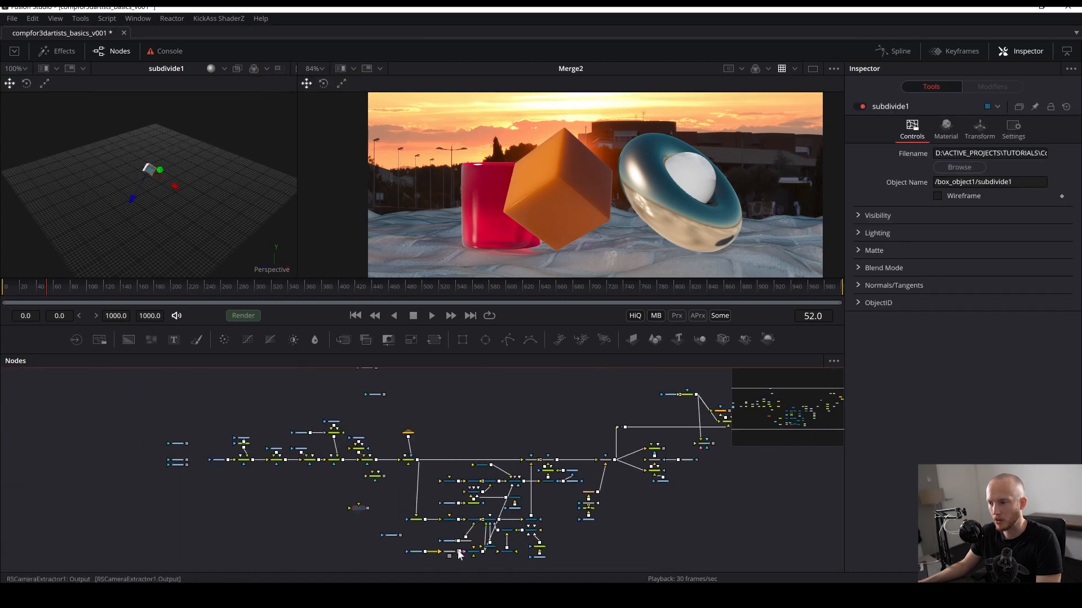
scroll(515, 436, up, 4)
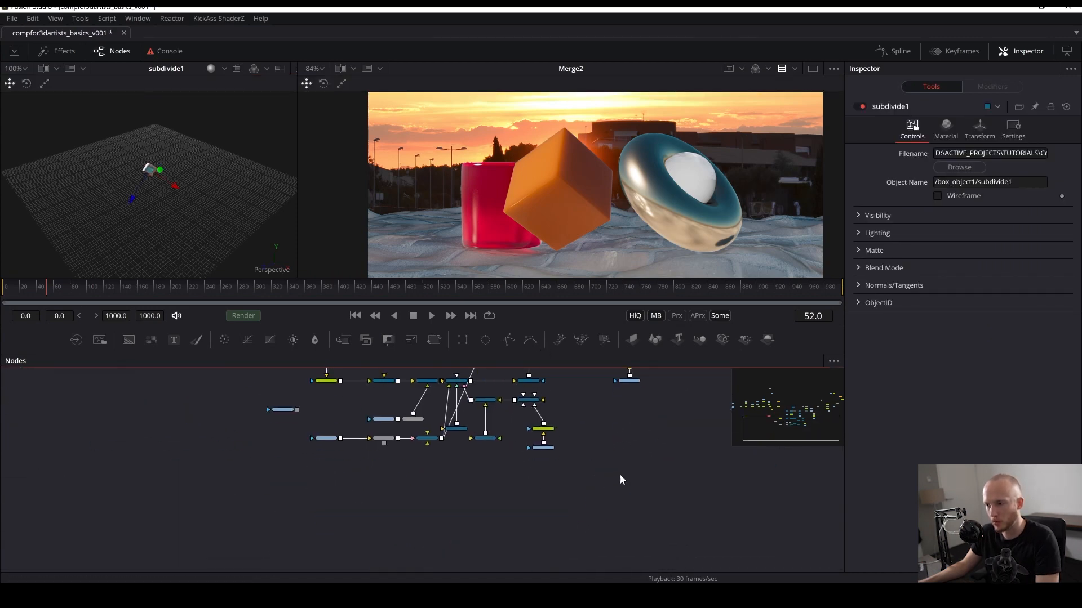
drag(620, 480, 302, 381)
drag(385, 428, 393, 568)
key(ctrl+s)
scroll(413, 475, up, 3)
drag(311, 405, 584, 543)
key(ctrl+g)
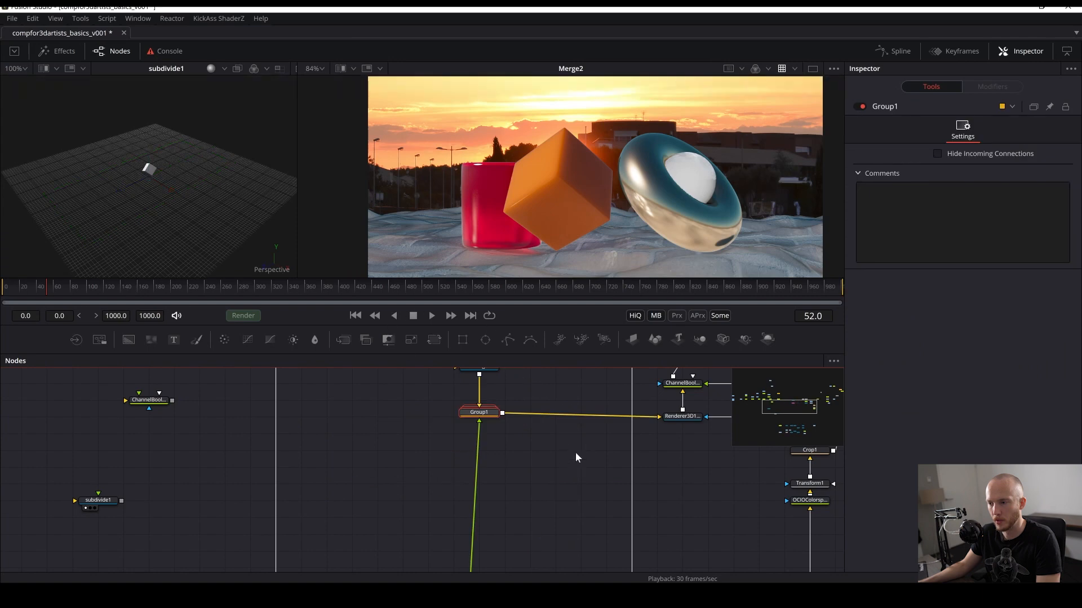
key(ctrl+z)
key(ctrl+s)
- Group the ground texturing nodes together with PointLight2 and rename the group texture_ground
drag(401, 497, 347, 504)
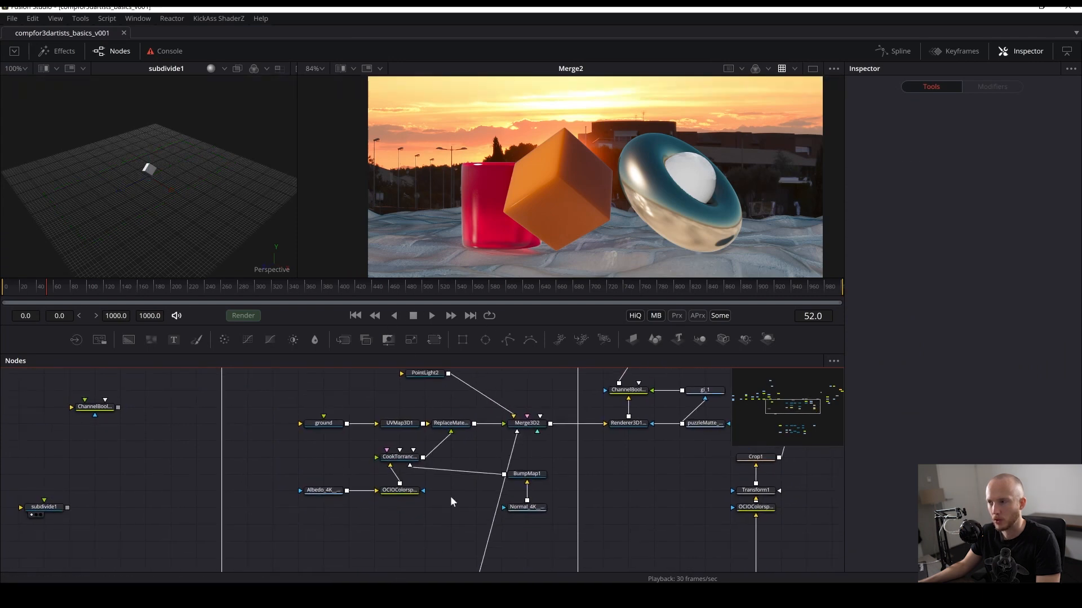
drag(294, 396, 583, 539)
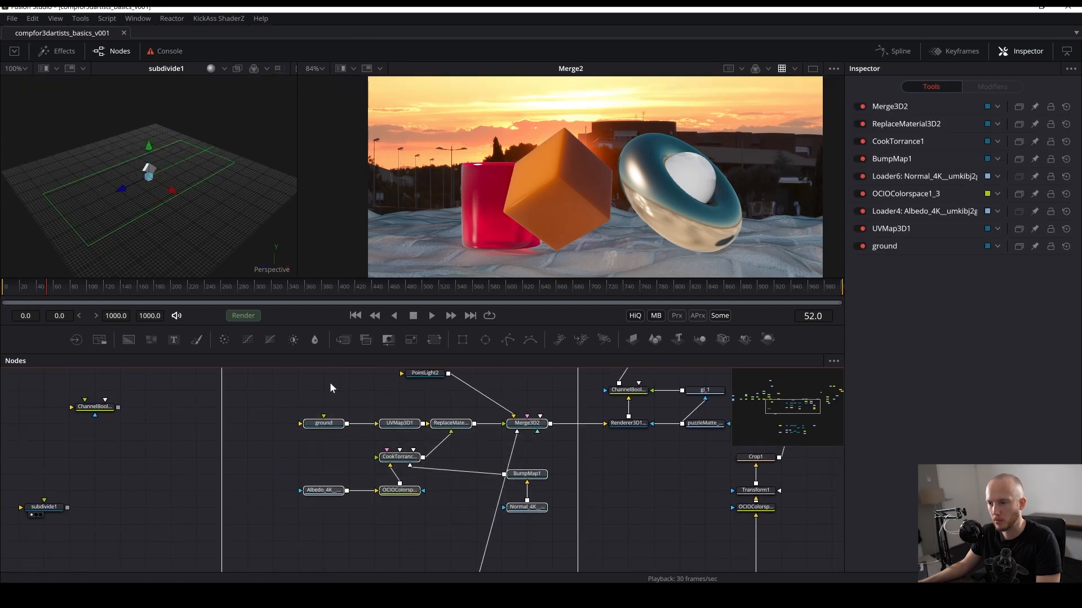
drag(329, 382, 505, 547)
scroll(290, 425, down, 1)
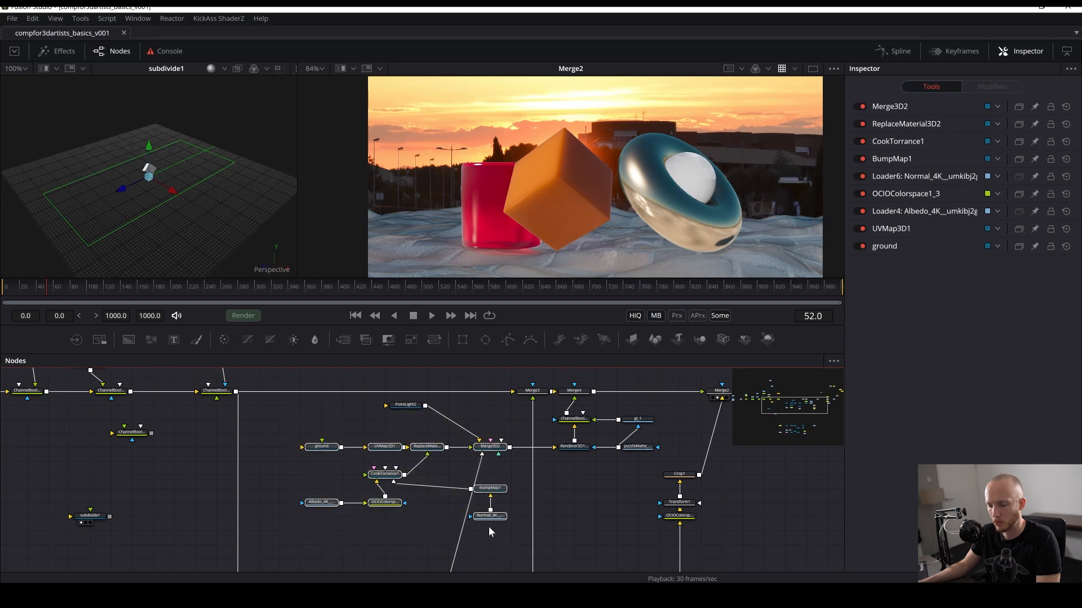
drag(363, 427, 394, 462)
key(ctrl+g)
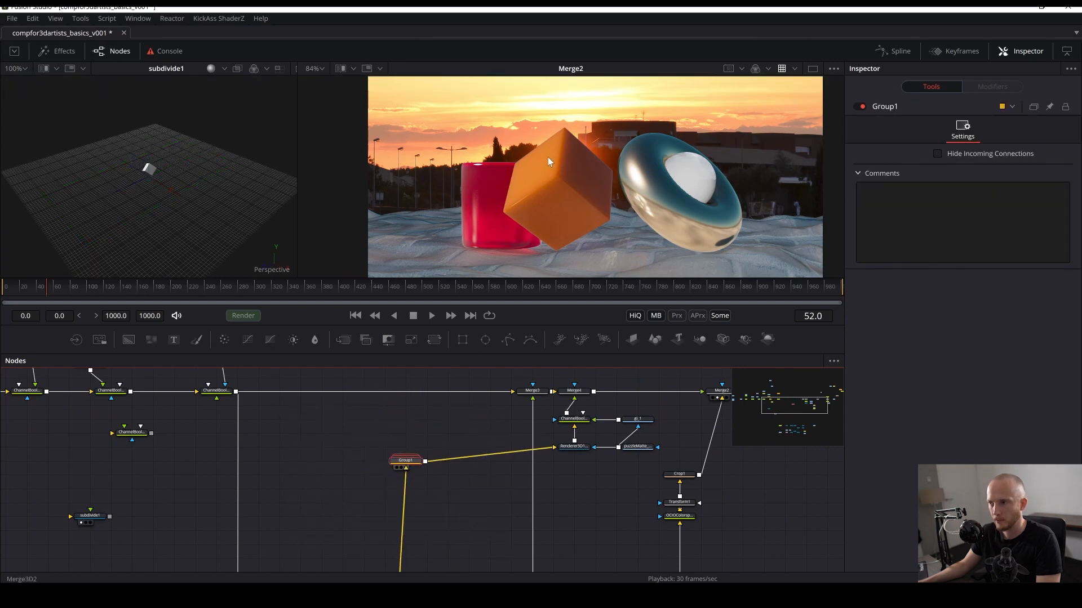
key(2)
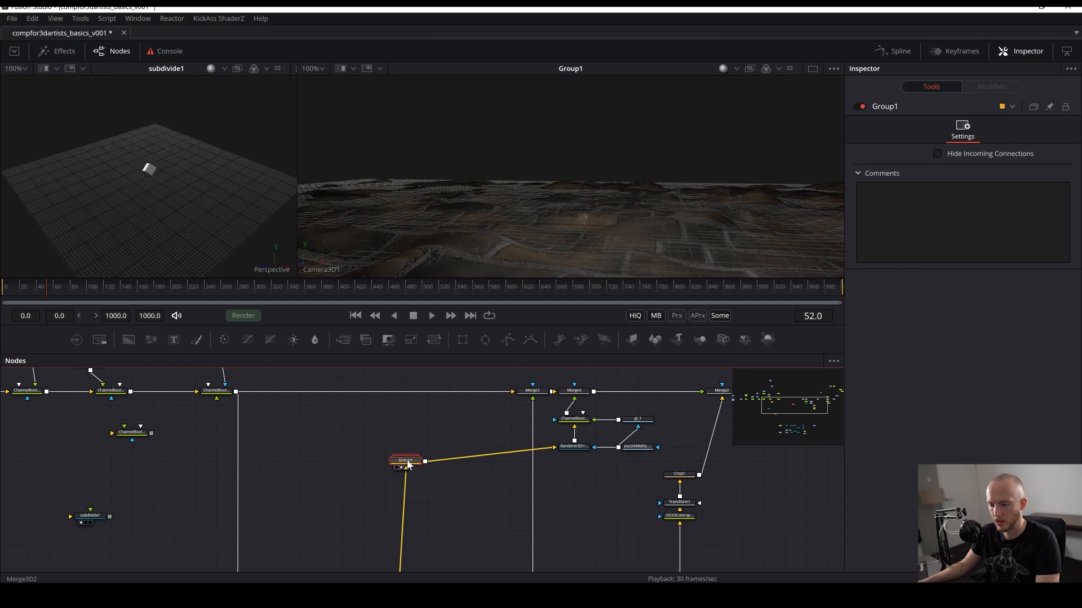
key(F2)
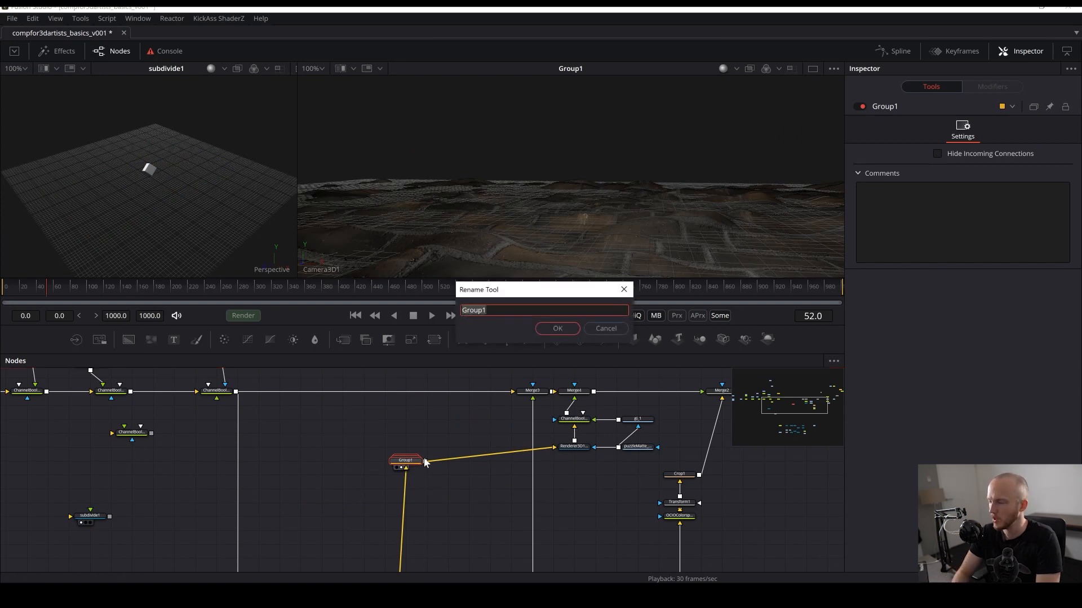
text(texture_g)
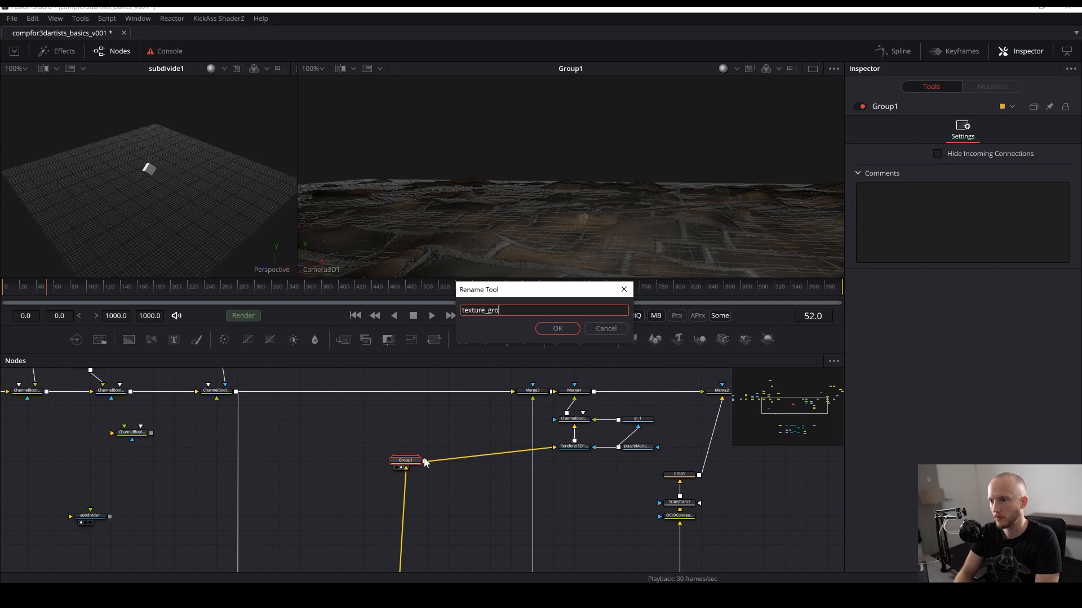
key(Return)
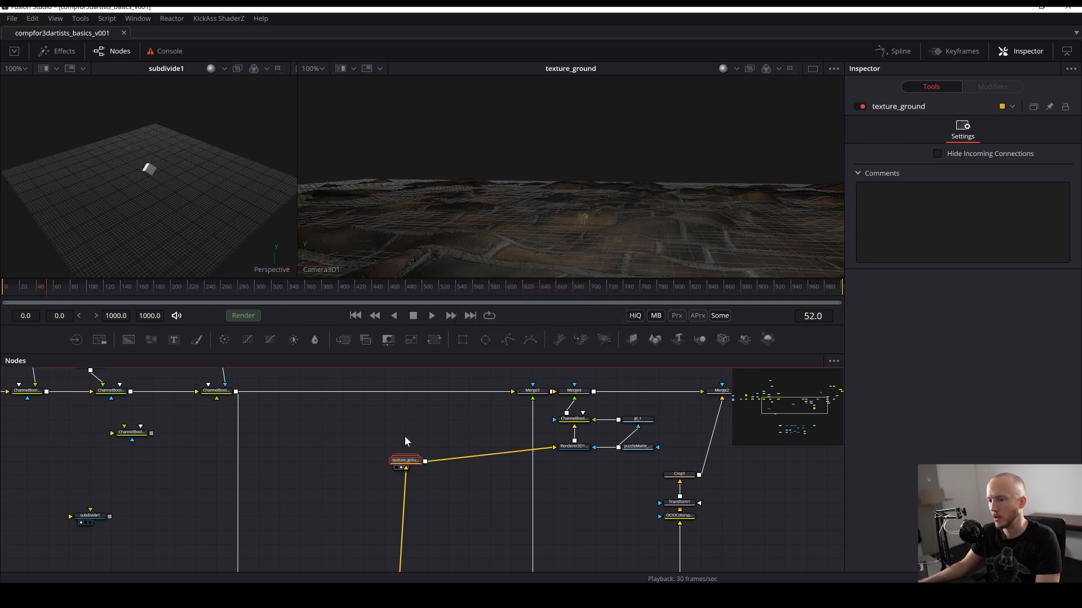
- View the Renderer3D1_1 output and open and close the texture_ground group to check its contents
drag(573, 447, 567, 149)
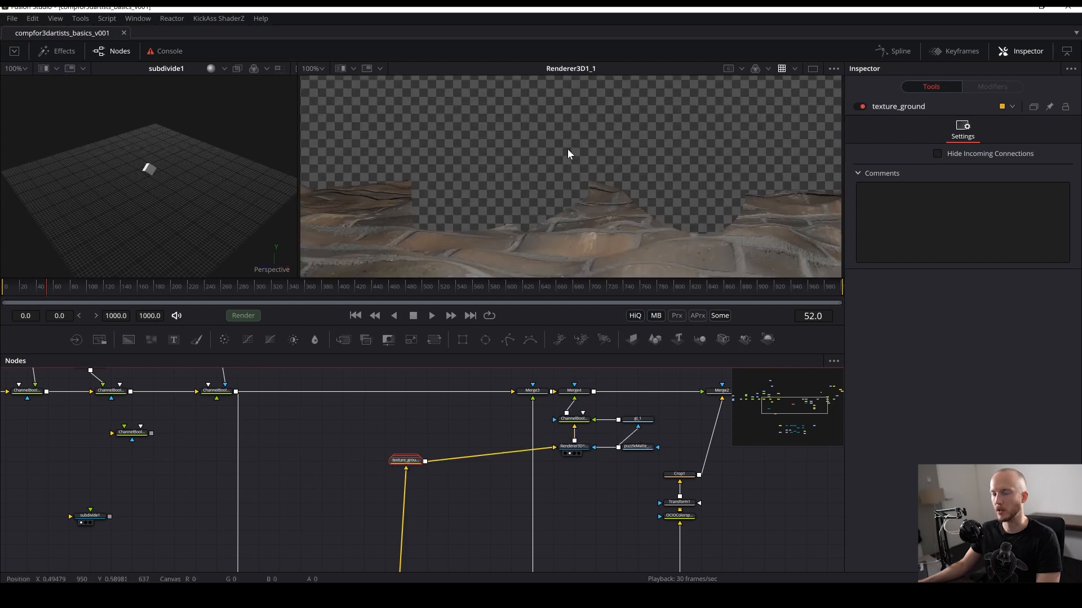
click(304, 509)
drag(213, 499, 299, 497)
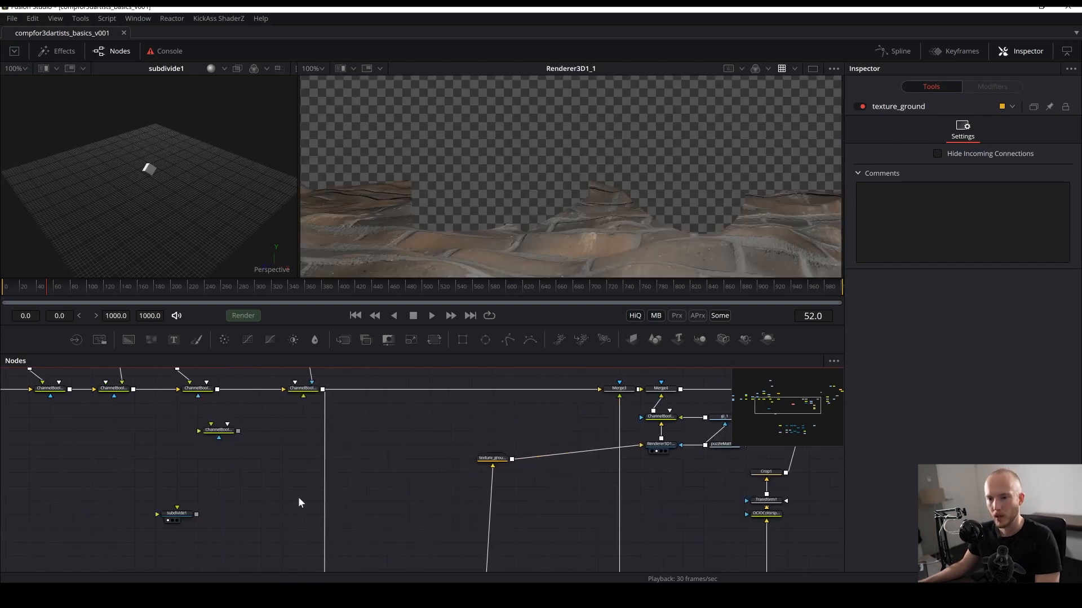
double_click(494, 460)
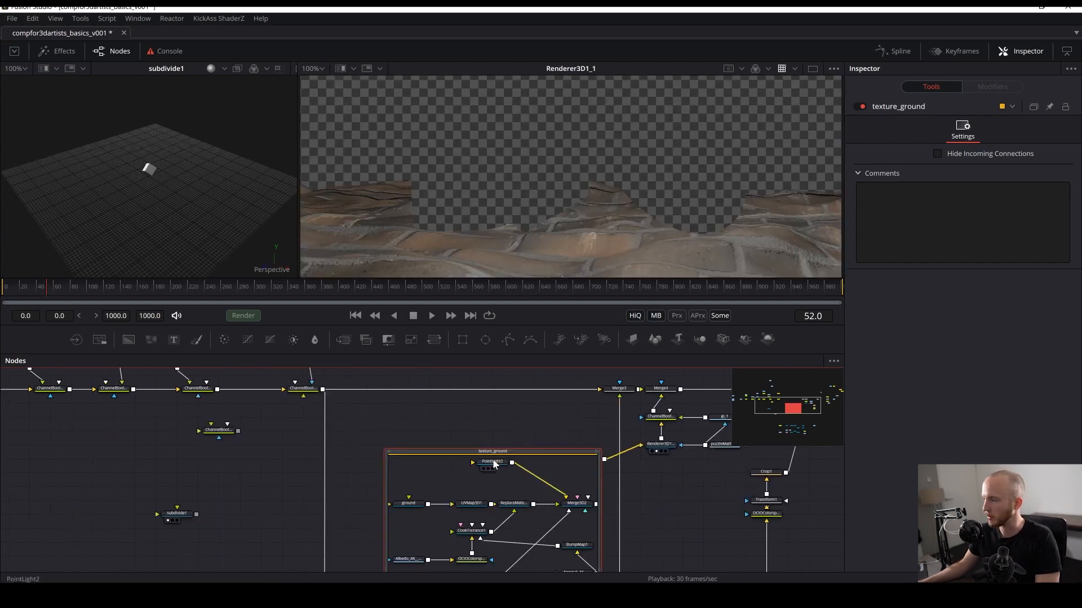
click(388, 452)
click(160, 488)
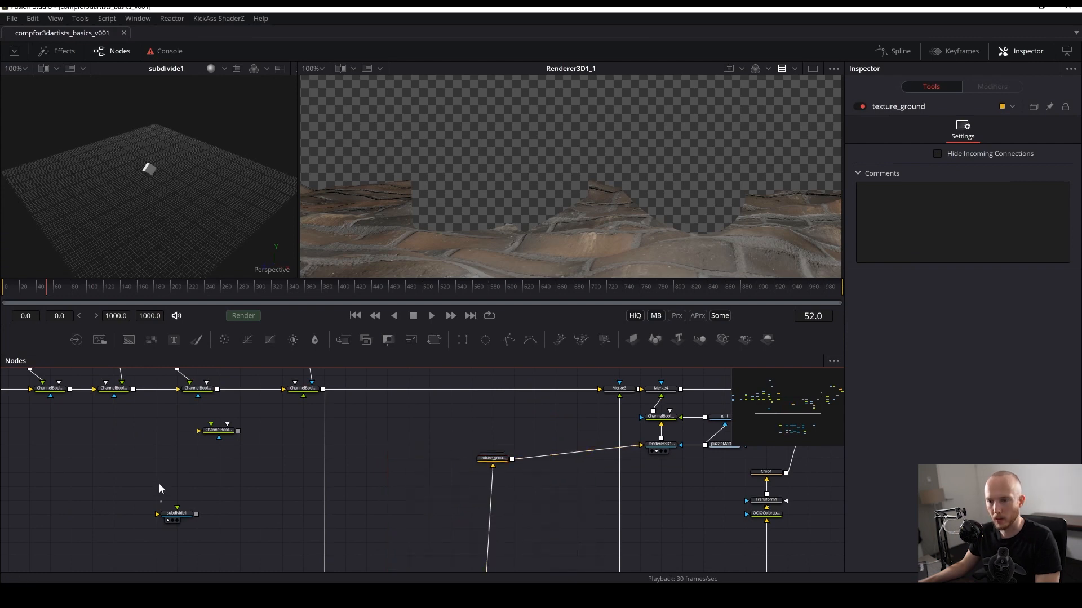
- Rename subdivide1 to box, place it left of texture_ground, and save the comp
drag(178, 514, 669, 126)
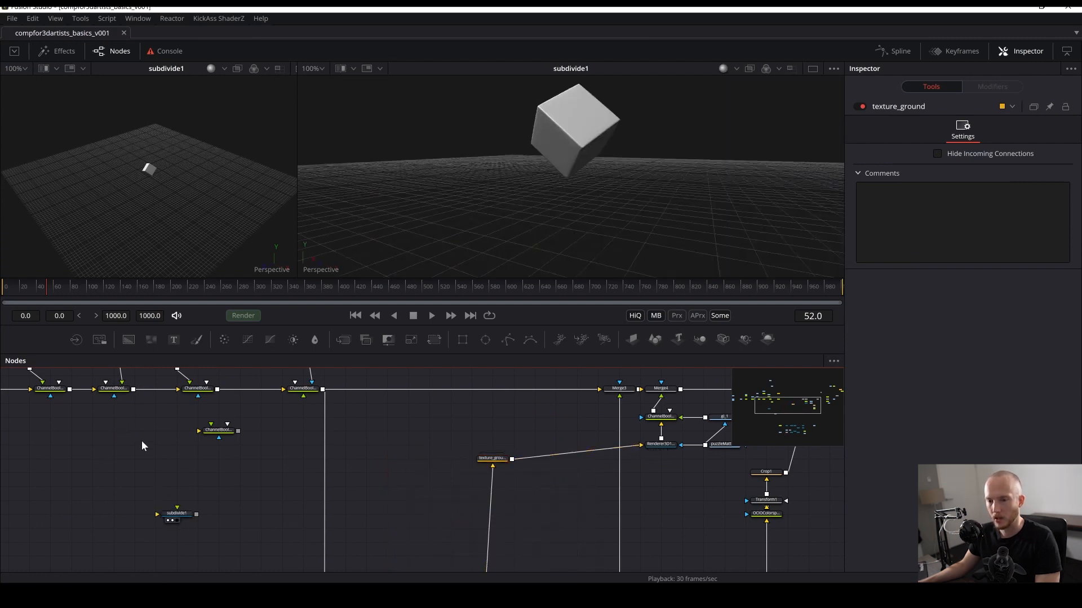
drag(188, 516, 251, 502)
key(F2)
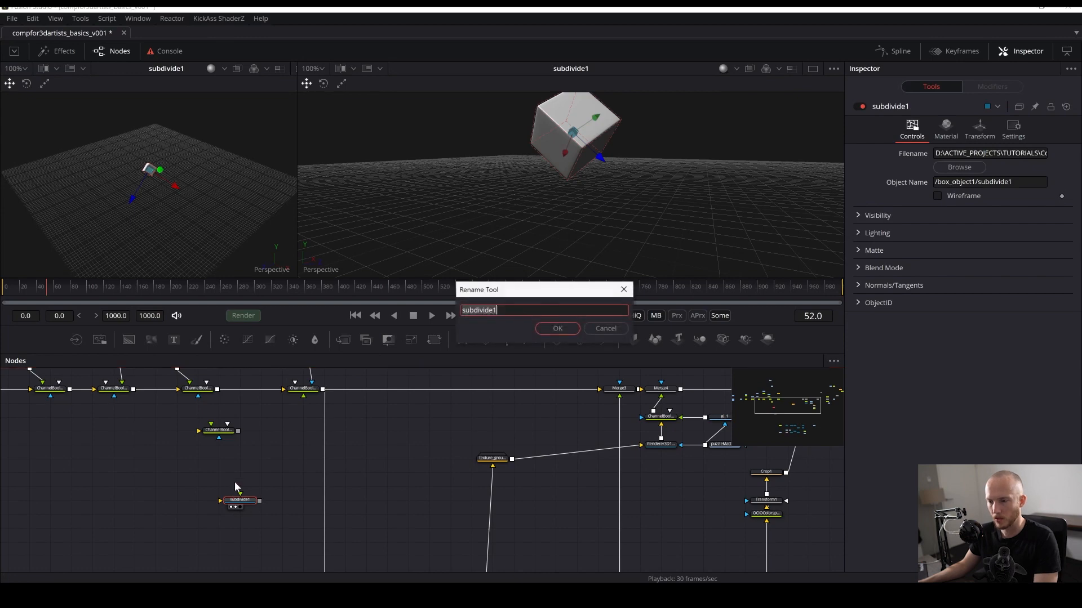
key(Return)
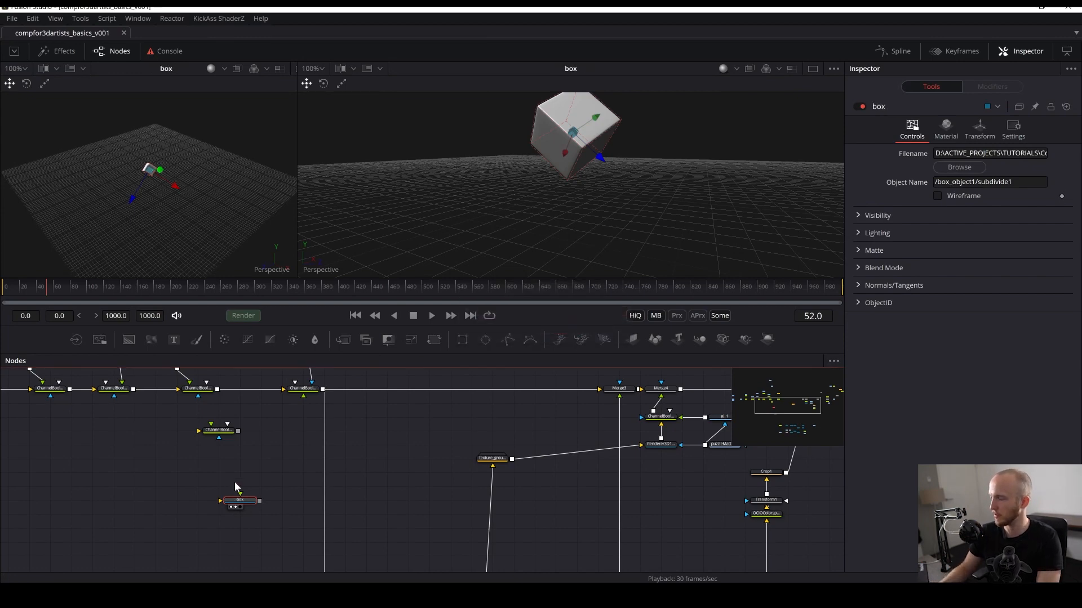
drag(247, 500, 366, 455)
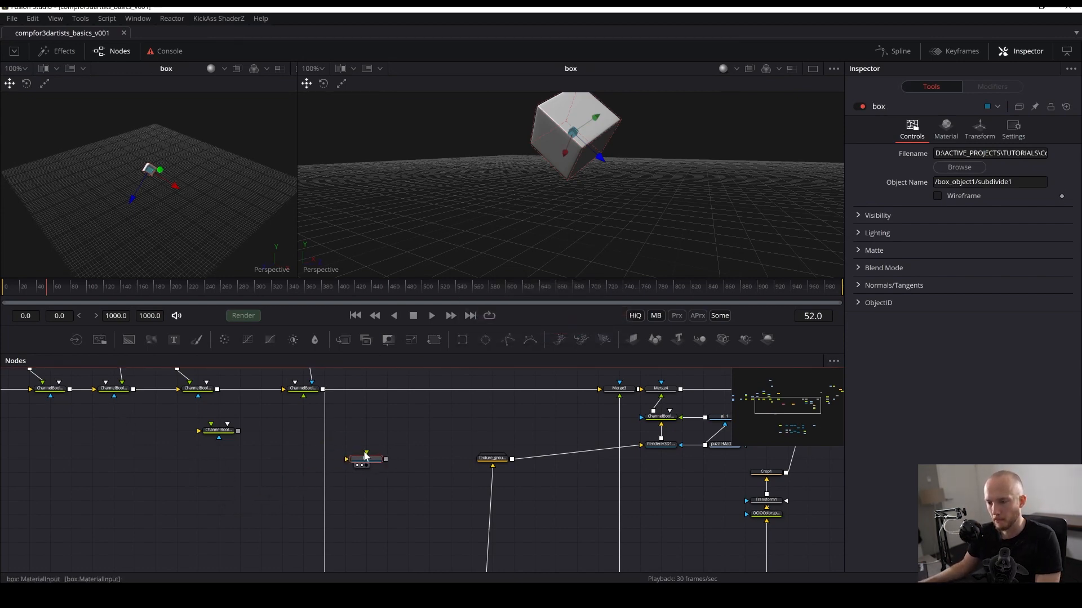
drag(485, 460, 505, 462)
key(ctrl+s)
- Add a Merge3D node after the box node
click(370, 459)
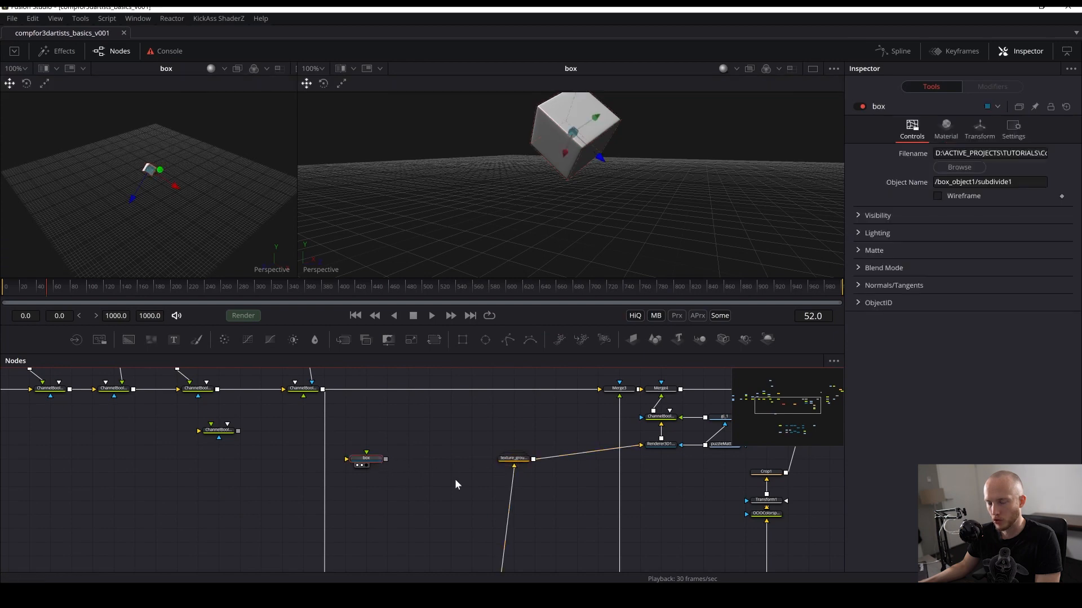
drag(434, 479, 377, 469)
key(shift+space)
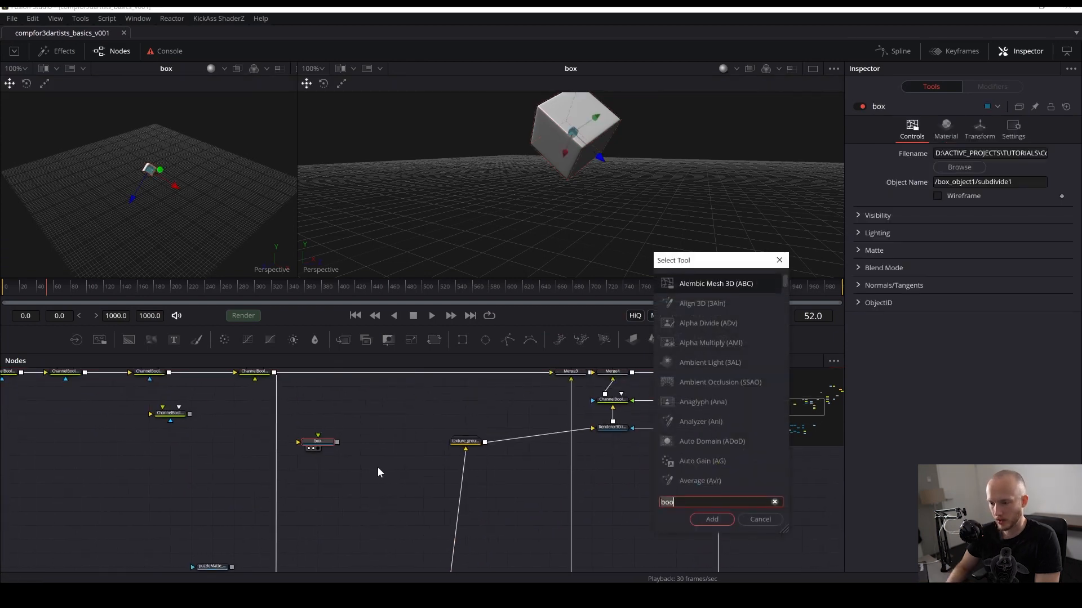
text(merg)
key(Down)
key(Return)
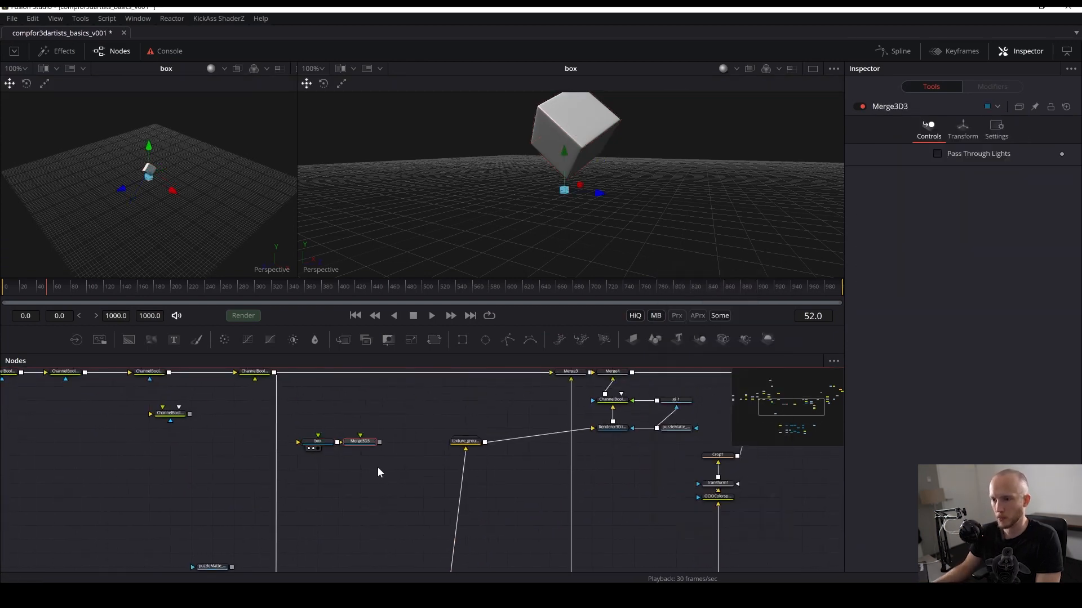
- Rearrange the testframe and RSCameraExtractor1 nodes in the camera branch and save the comp
drag(389, 515, 414, 344)
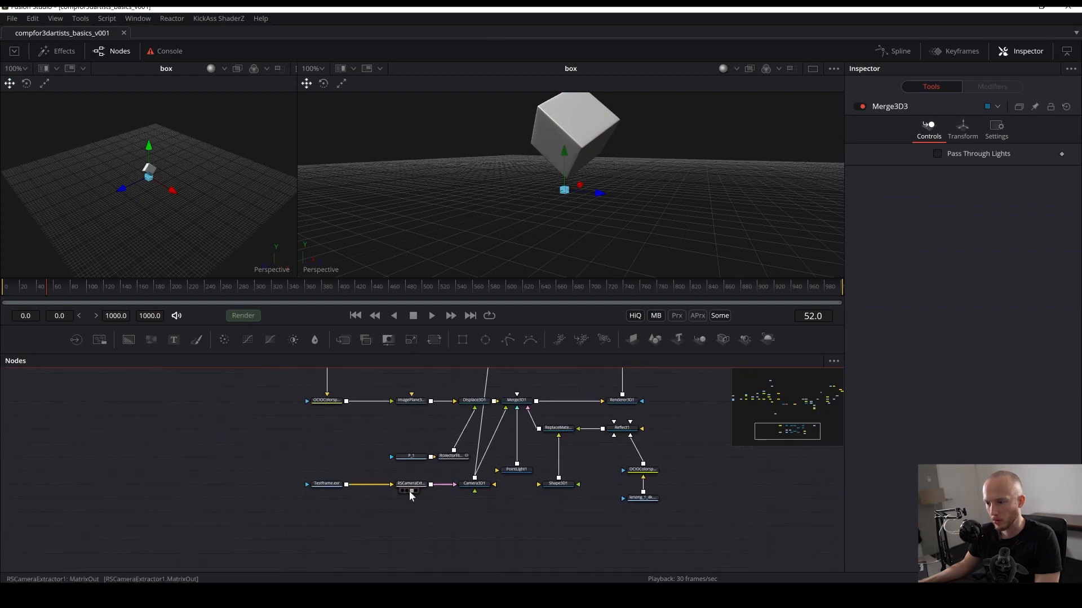
drag(418, 485, 397, 485)
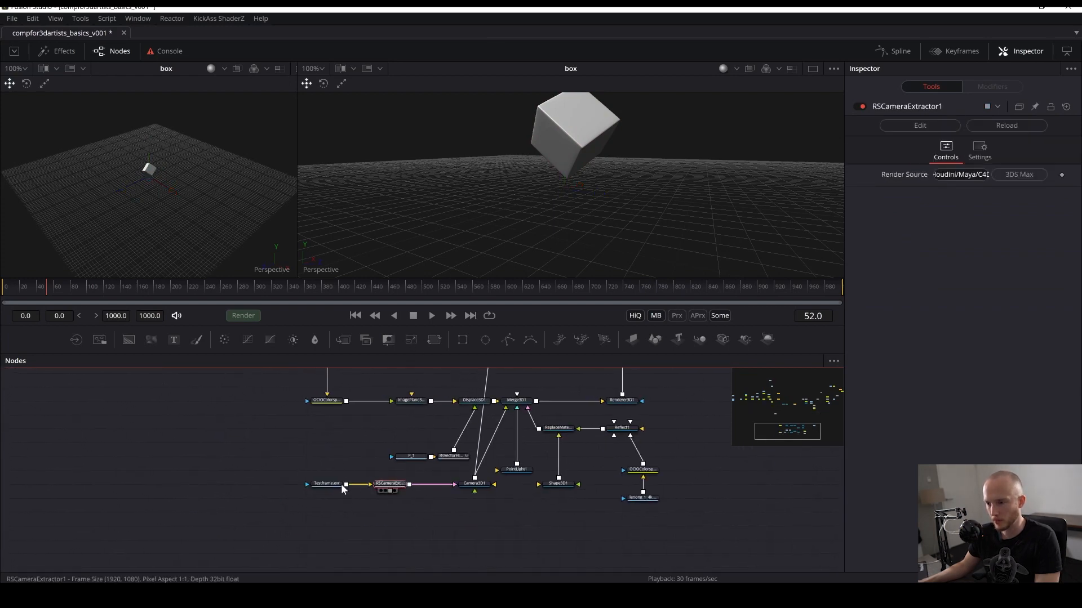
drag(331, 486, 268, 488)
drag(392, 489, 372, 488)
drag(457, 499, 417, 524)
key(ctrl+s)
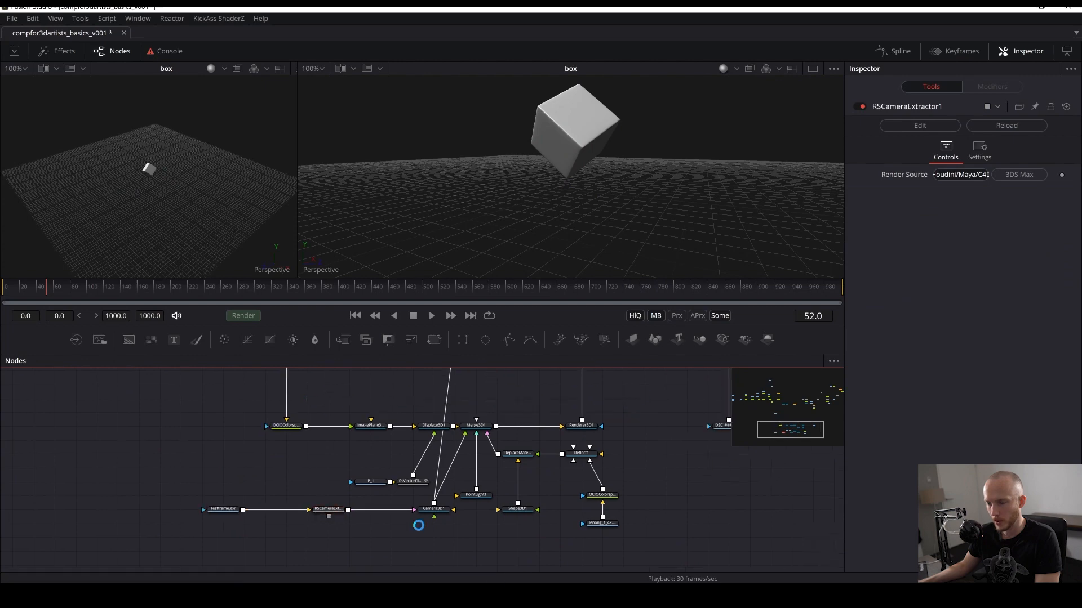
- Paste an instance of Camera3D1 near the box node
click(434, 513)
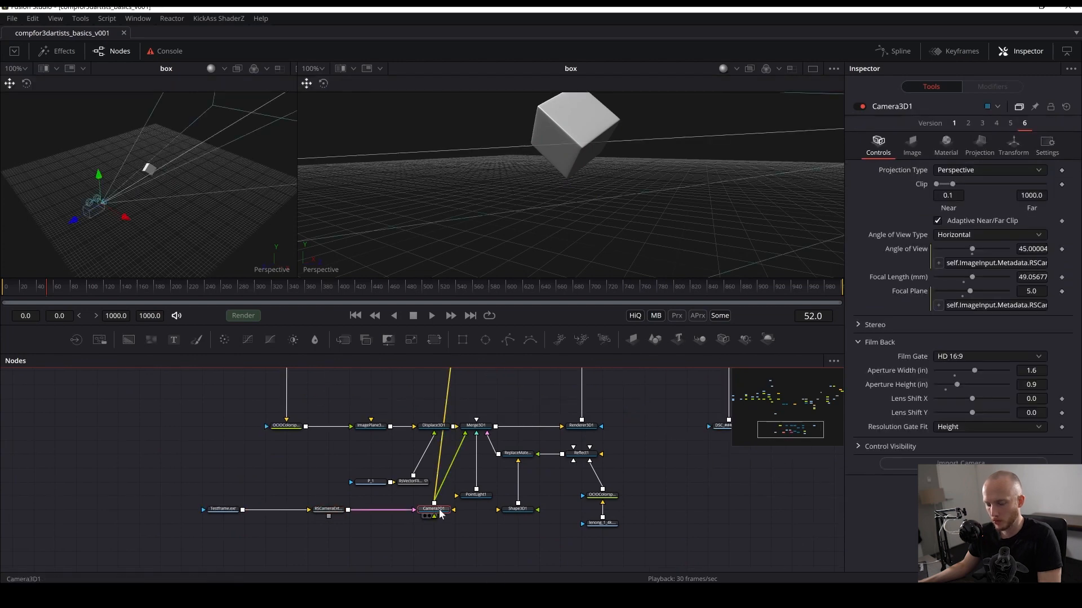
click(402, 377)
drag(347, 467, 400, 603)
key(ctrl+shift+v)
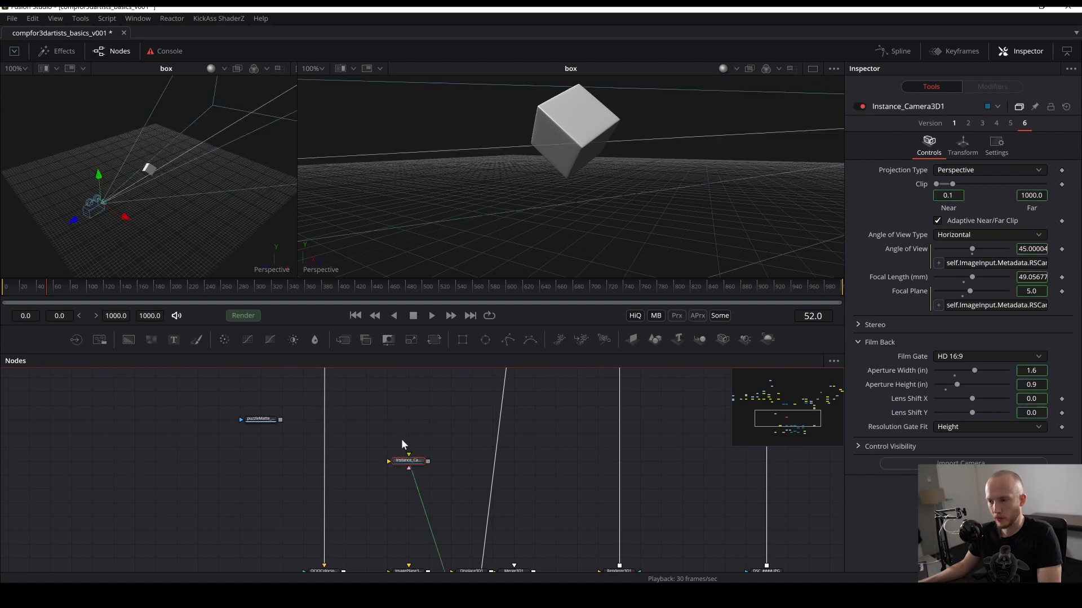
- Connect the Instance_Camera3D1 node into the Merge3D3 node below it
drag(405, 427, 411, 514)
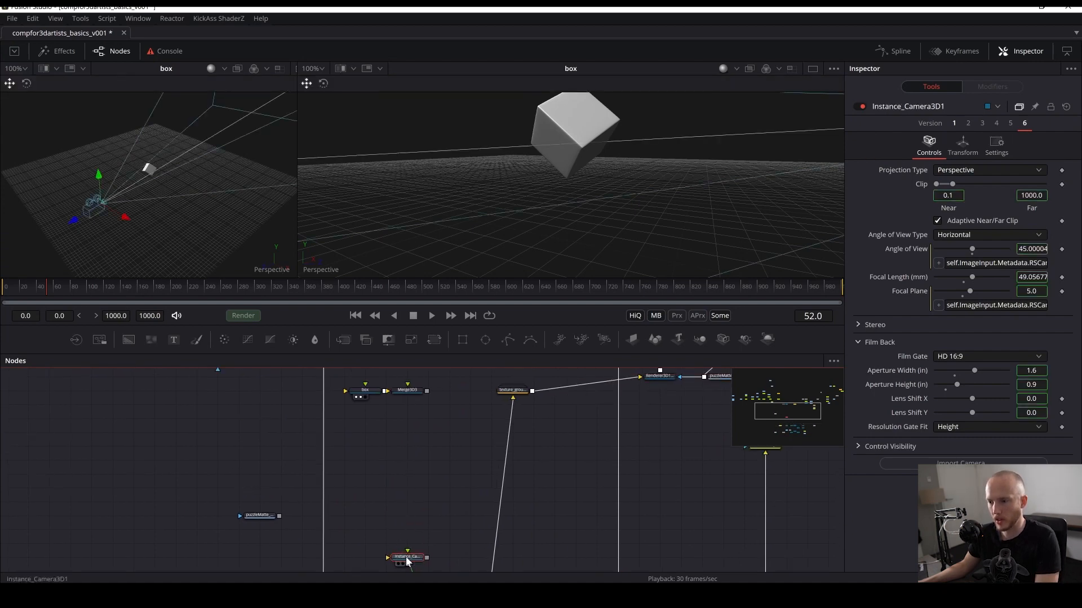
drag(396, 562, 400, 459)
click(428, 432)
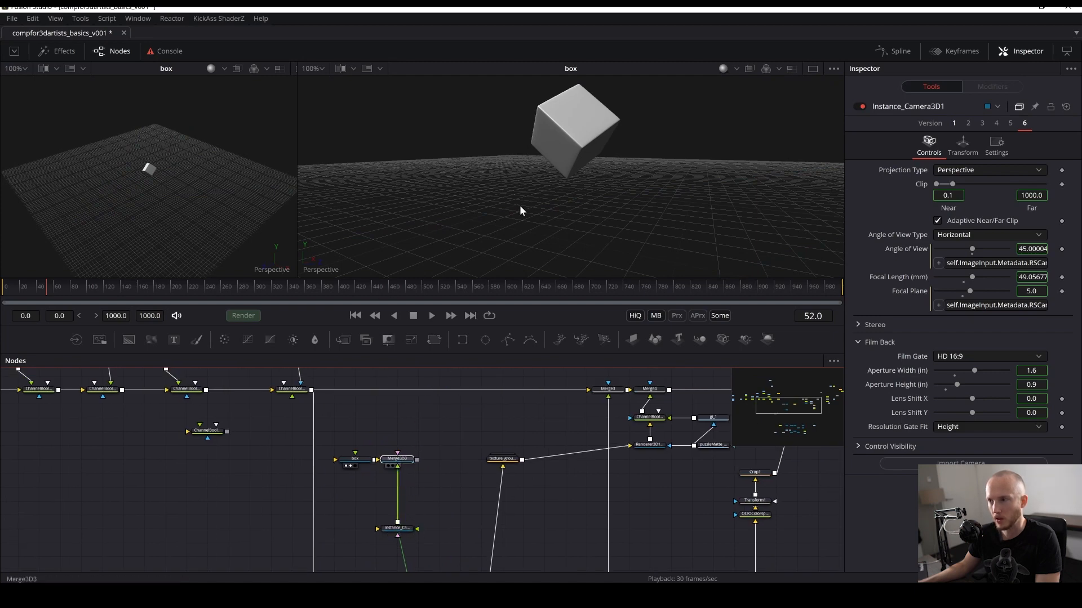
- Show Merge3D3 in the second viewer and look through the Instance_Camera3D1 camera
key(2)
right_click(325, 274)
click(377, 282)
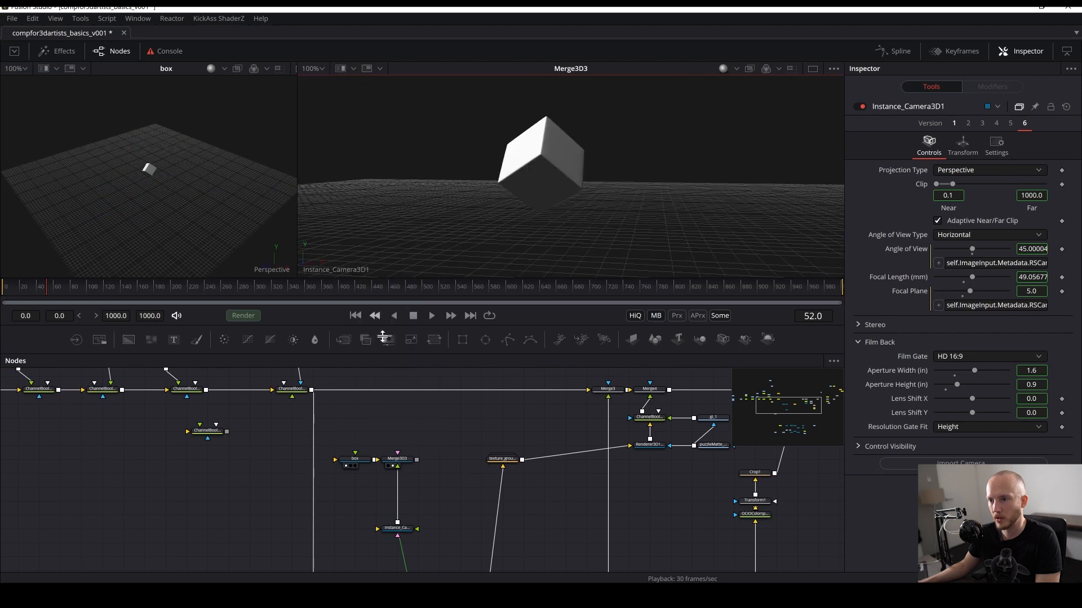
- Move the box node further left of Merge3D3 to make room for new nodes
drag(489, 543, 549, 229)
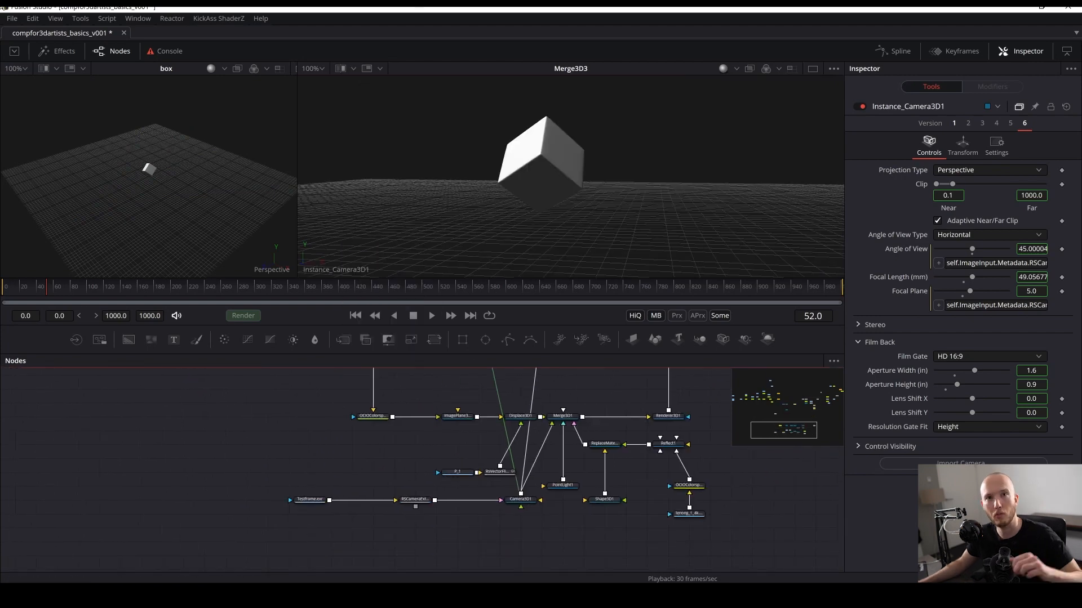
drag(451, 421, 448, 378)
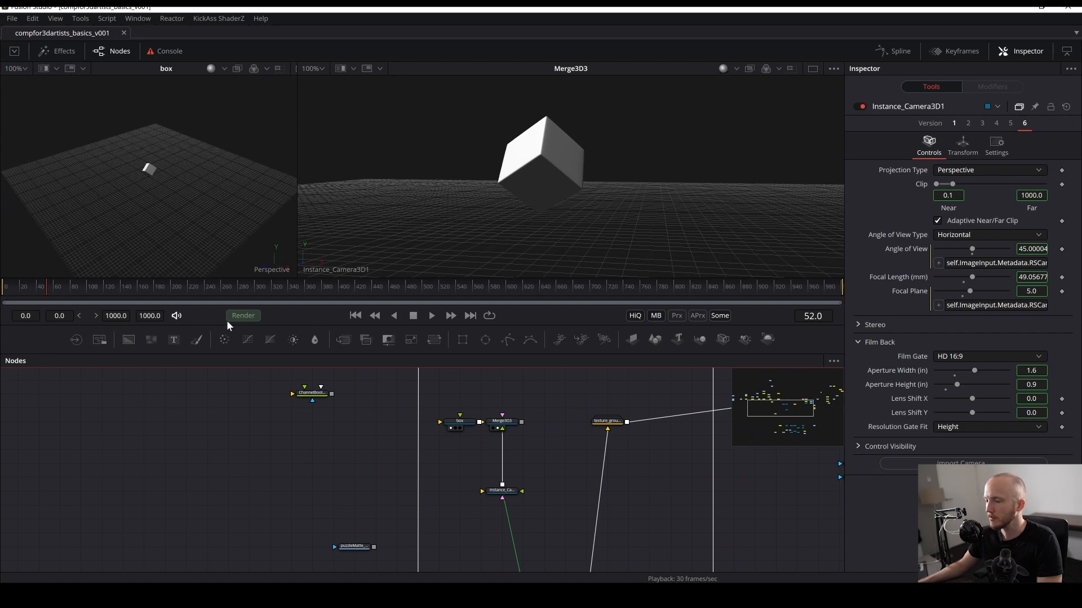
drag(495, 398, 476, 186)
drag(557, 522, 423, 425)
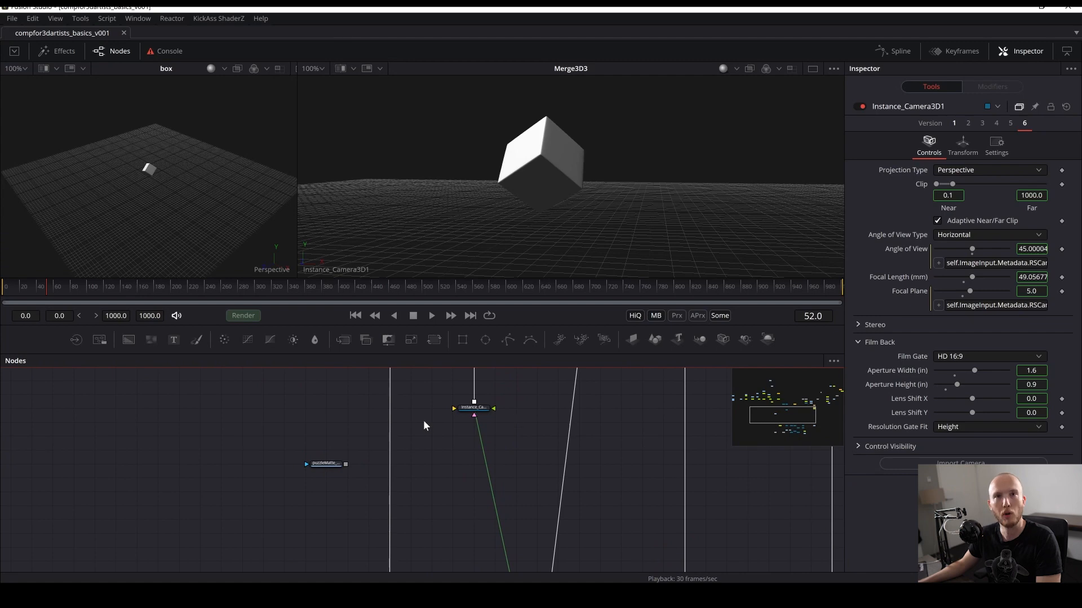
drag(479, 446, 487, 524)
click(470, 430)
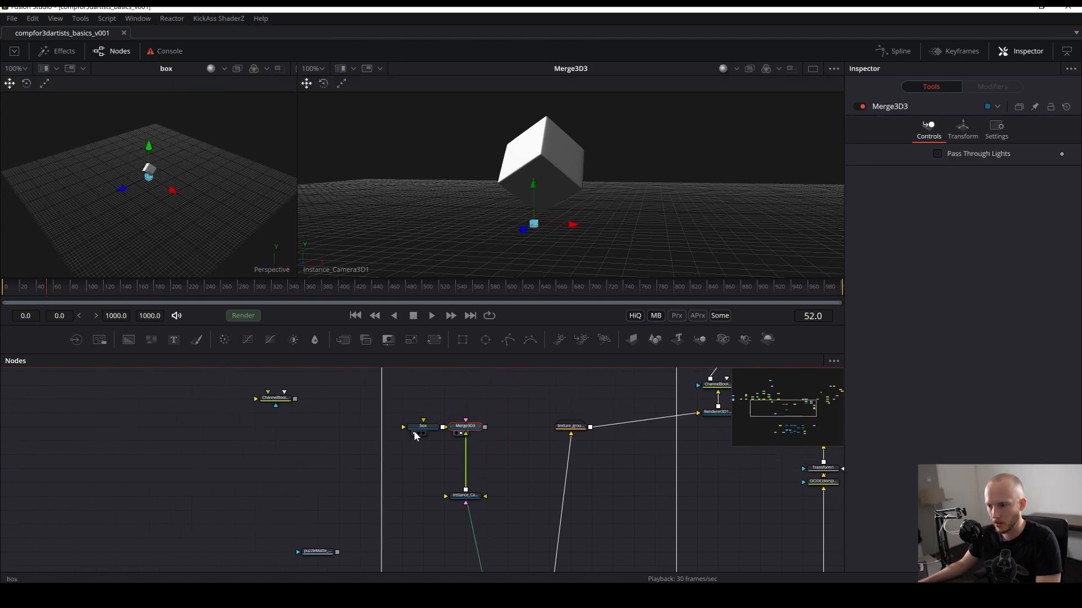
drag(418, 427, 339, 432)
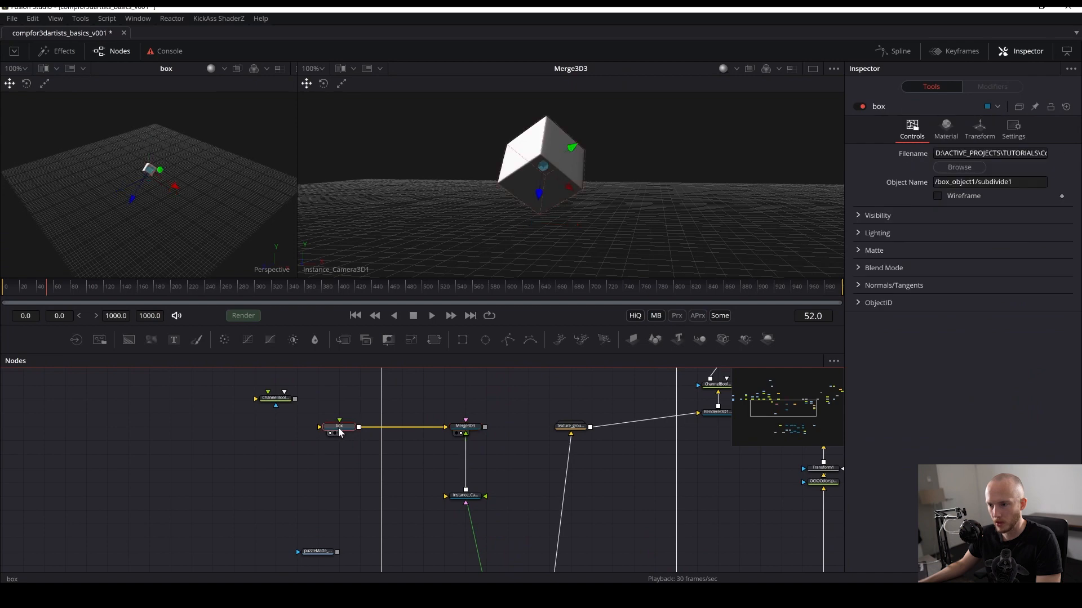
- Insert a UV Map 3D node between the box node and Merge3D3
key(shift+space)
text(uv pr)
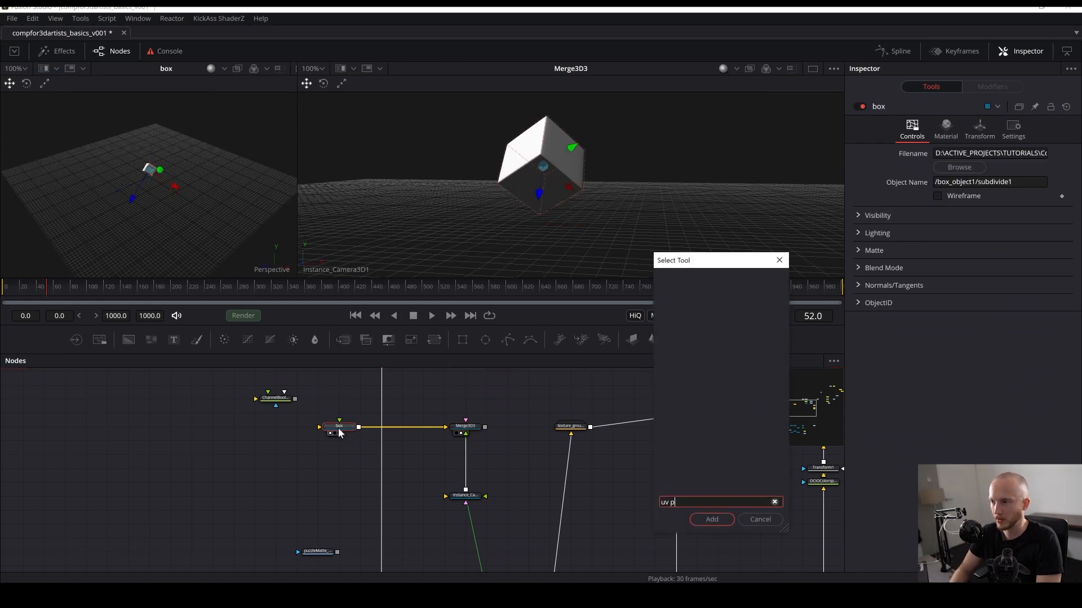
key(BackSpace)
key(BackSpace)
key(Down)
key(Return)
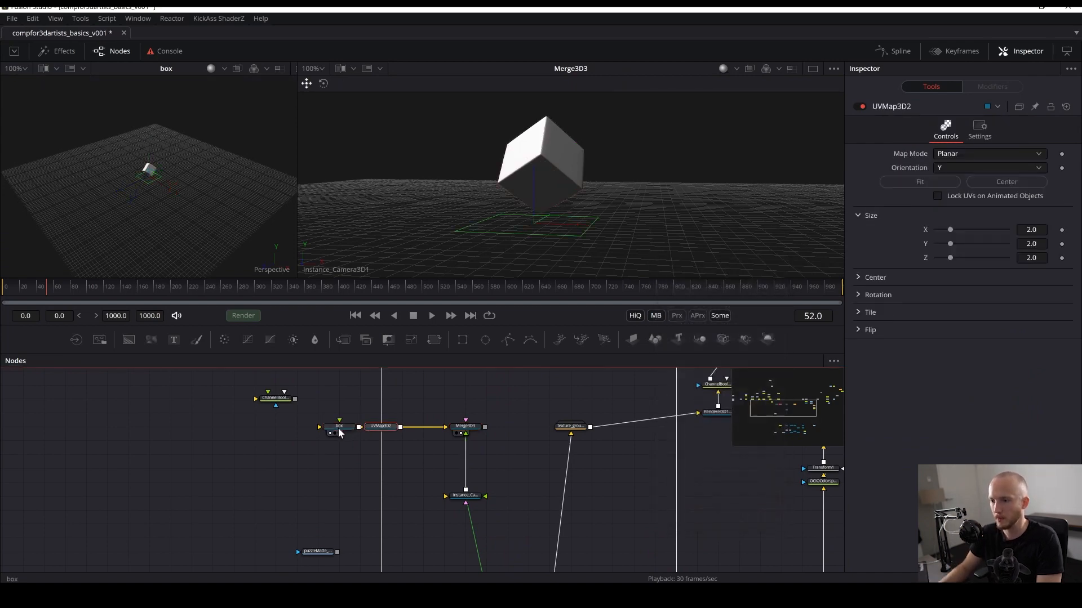
drag(377, 428, 399, 429)
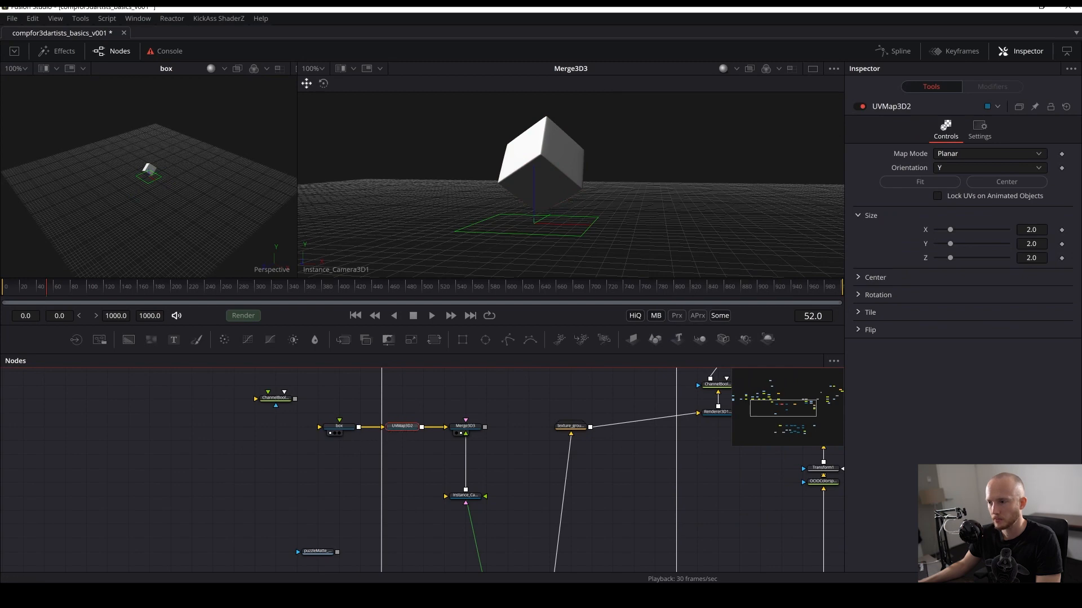
- Set the UV map mode to Camera and connect Instance_Camera3D1 to its camera input
click(960, 155)
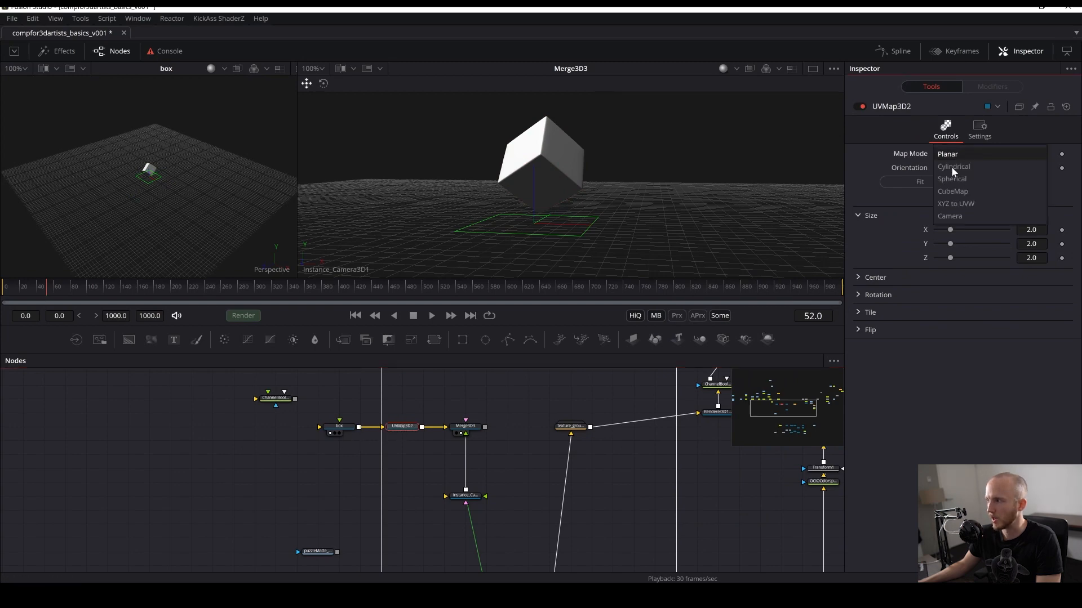
click(956, 218)
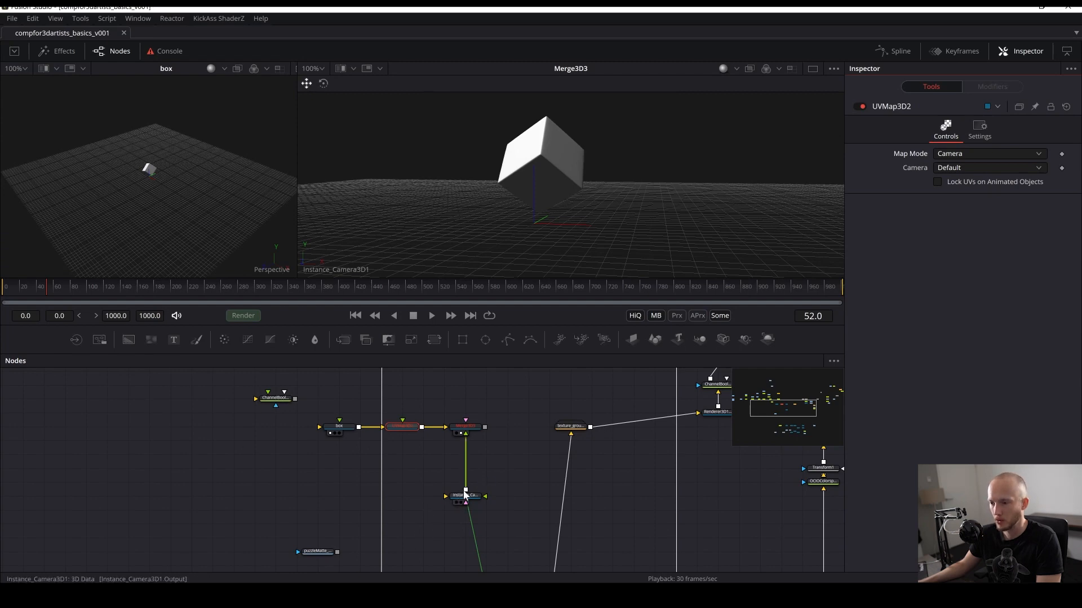
drag(465, 495, 403, 429)
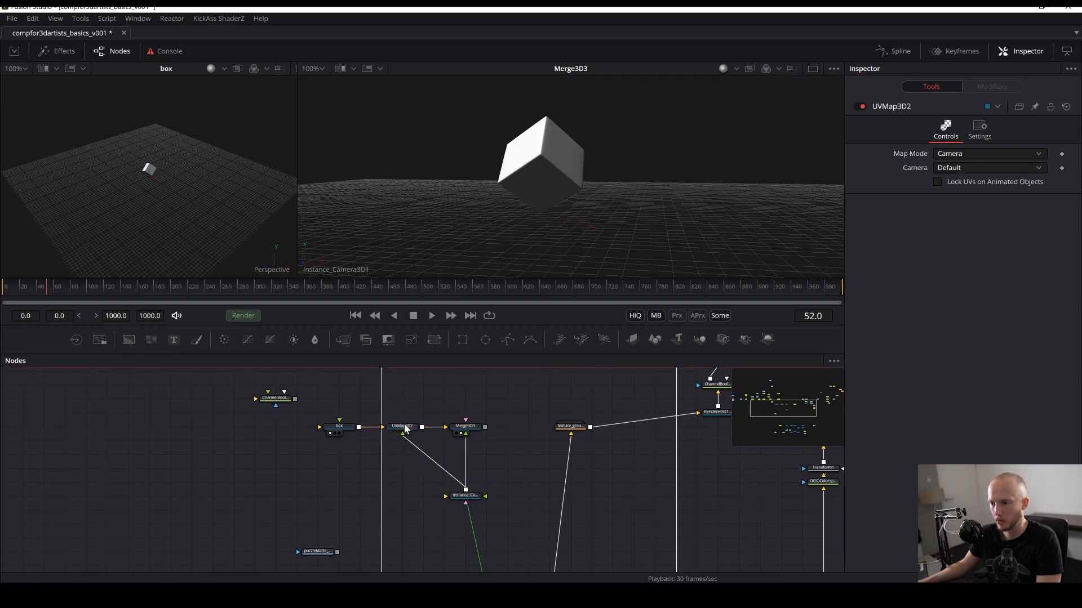
click(401, 431)
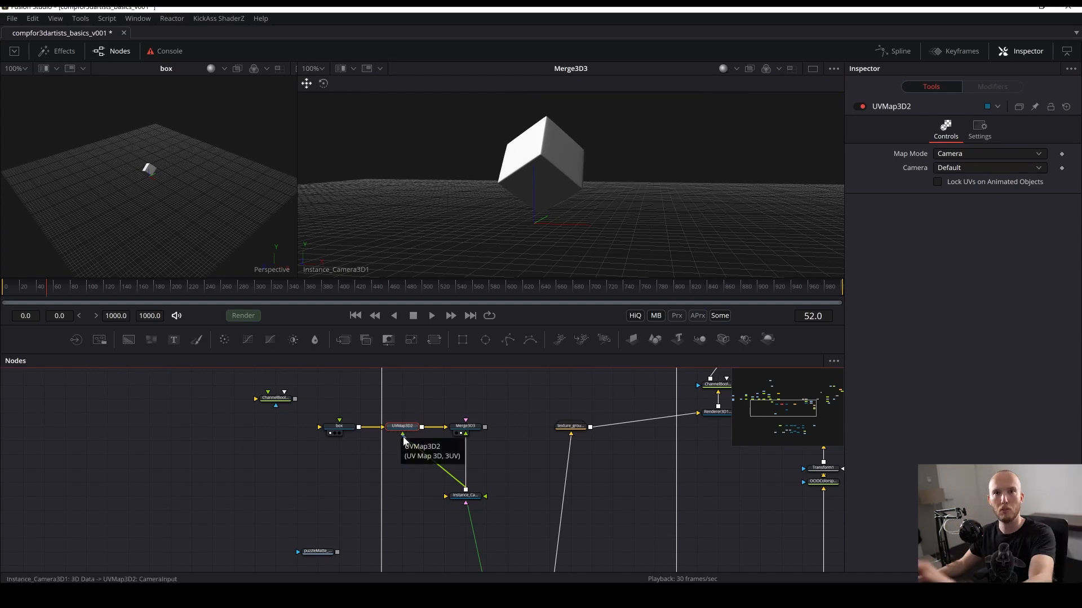
- Add a Replace Material 3D node after the UV Map node
drag(444, 404, 505, 441)
click(406, 441)
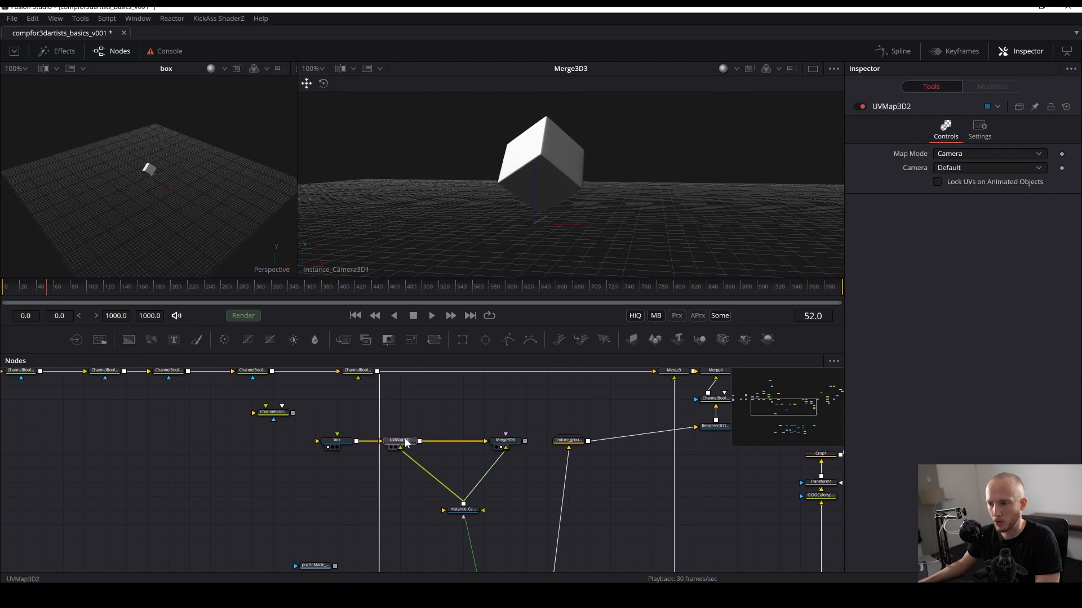
key(shift+space)
text(repla)
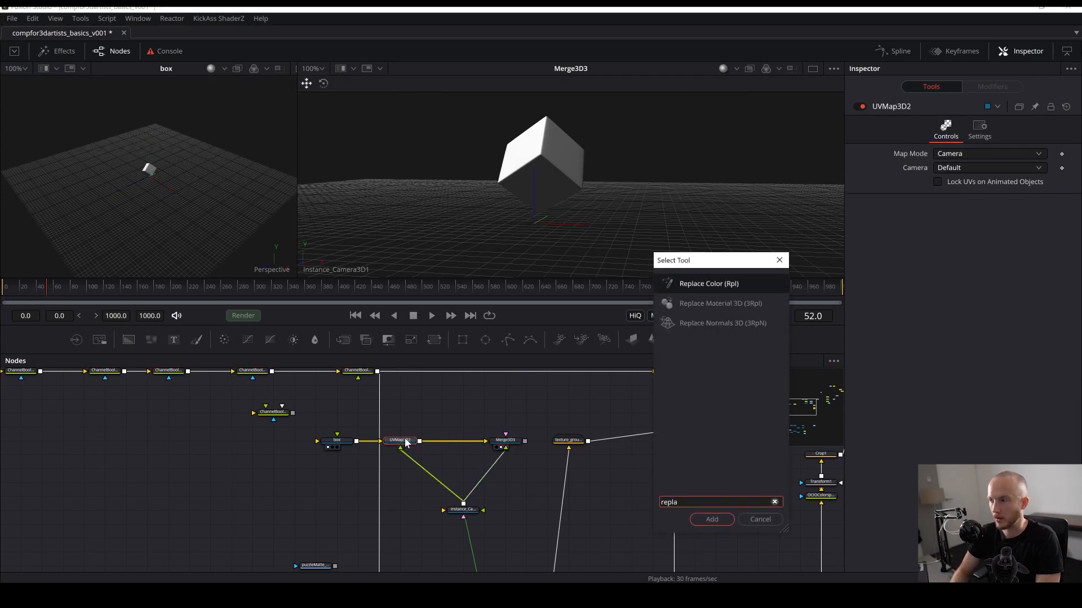
key(Down)
key(Return)
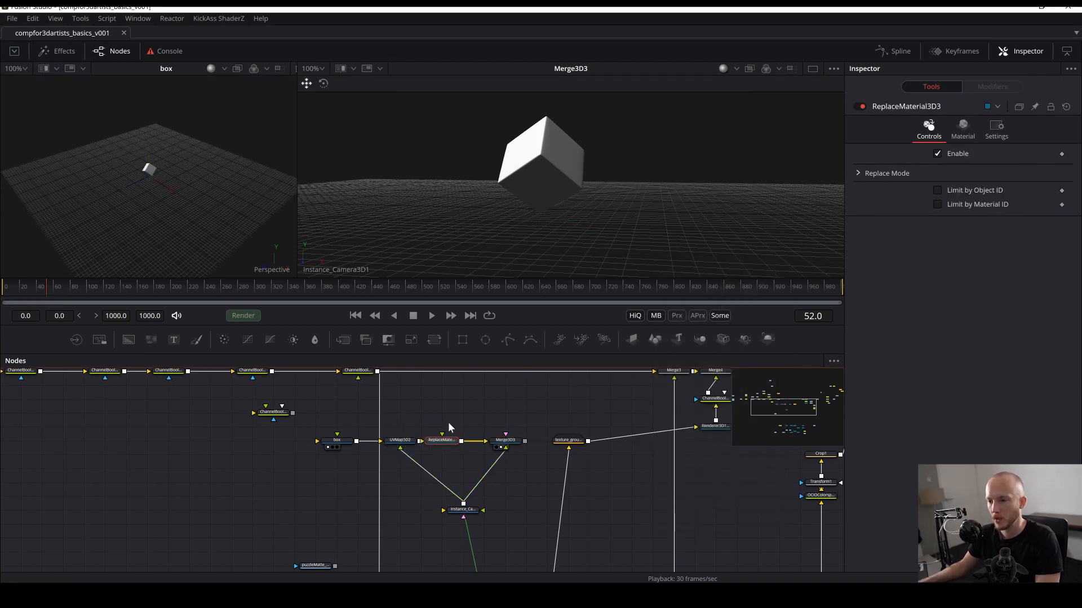
- Connect the last ChannelBooleans output to the Replace Material node's material input
drag(429, 415, 437, 462)
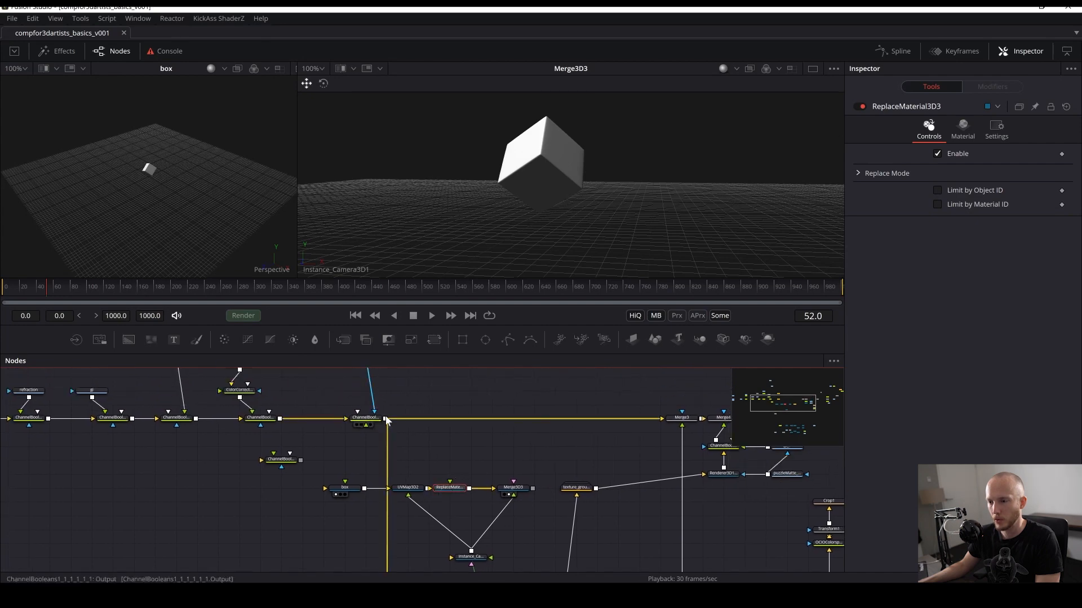
drag(386, 418, 450, 483)
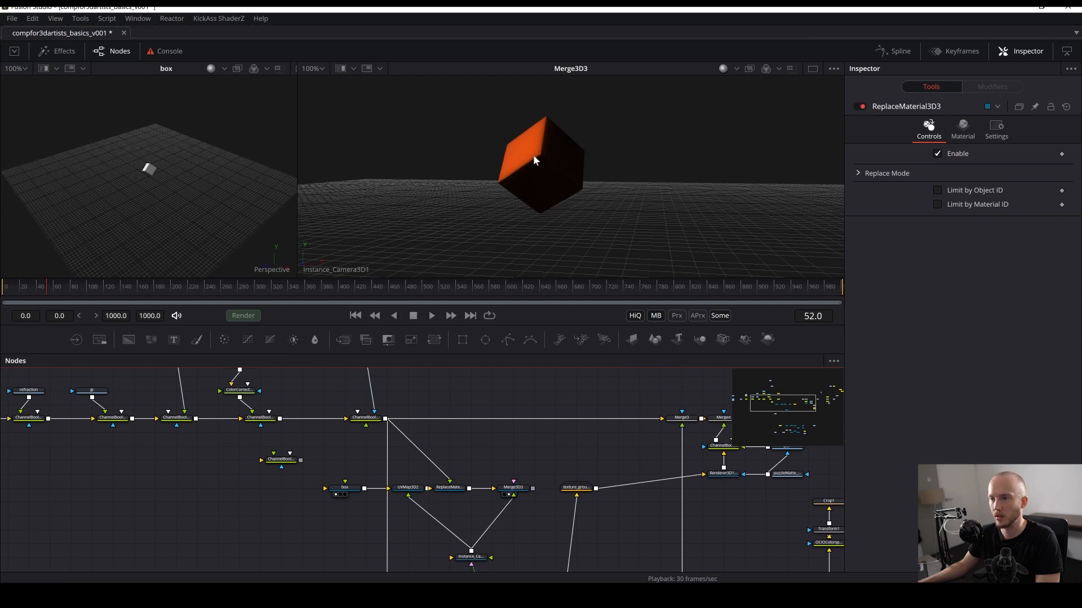
drag(525, 461, 462, 450)
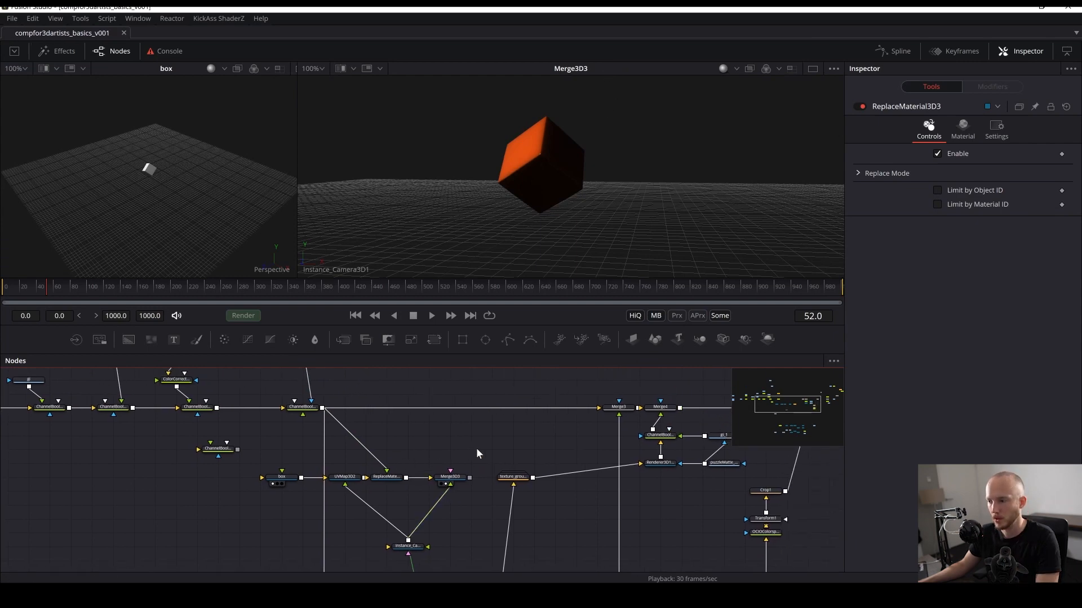
- Copy and paste the existing Renderer3D node and feed Merge3D3 into the copy
click(660, 463)
key(ctrl+c)
key(ctrl+v)
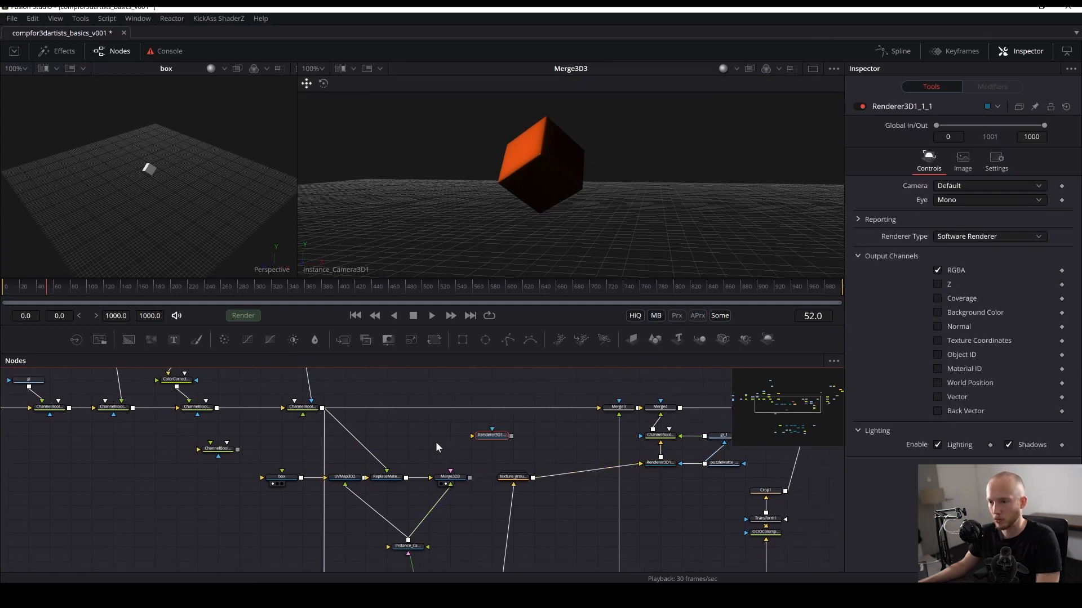
drag(467, 480, 487, 440)
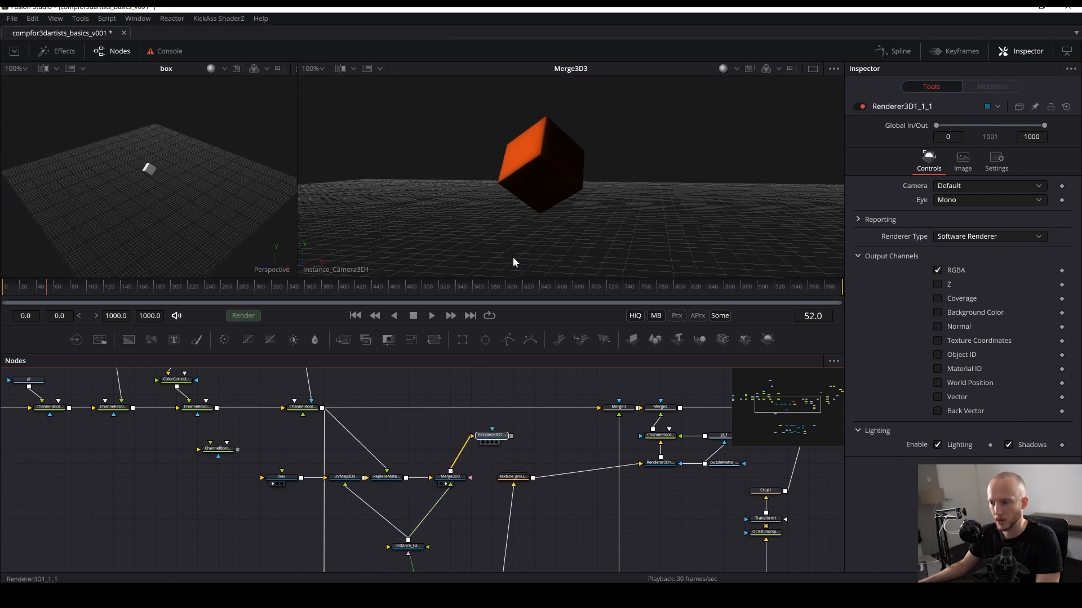
- View the new renderer, disable its lighting, and save the comp
key(2)
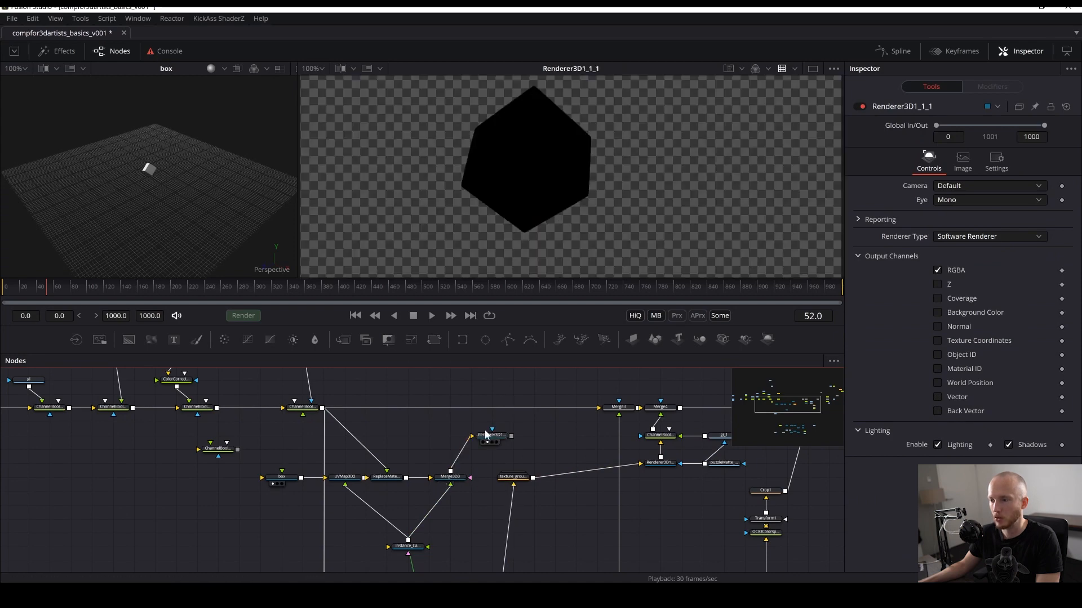
click(937, 445)
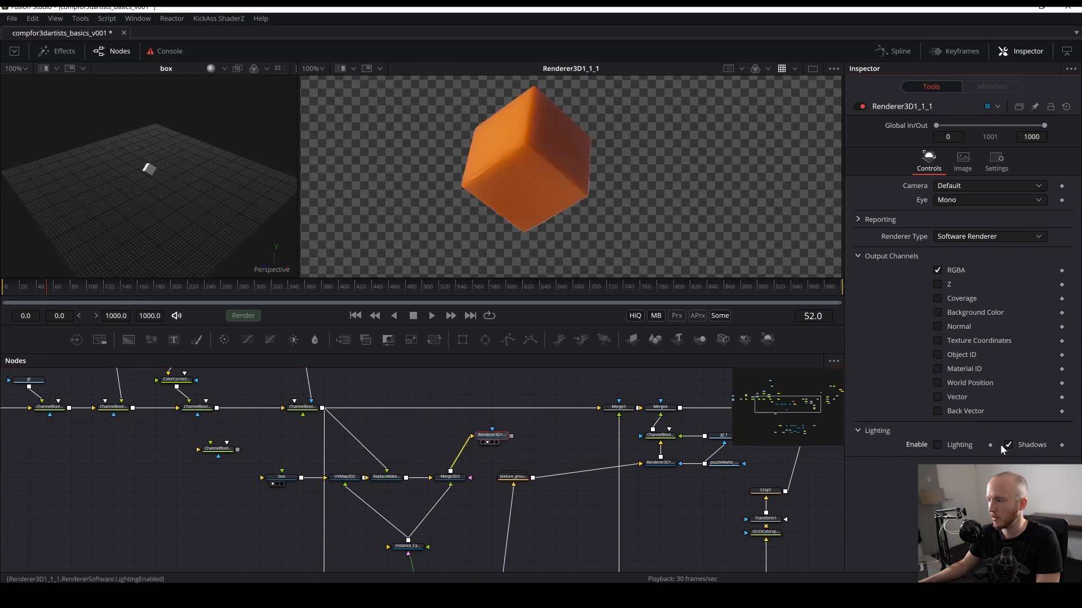
key(ctrl+s)
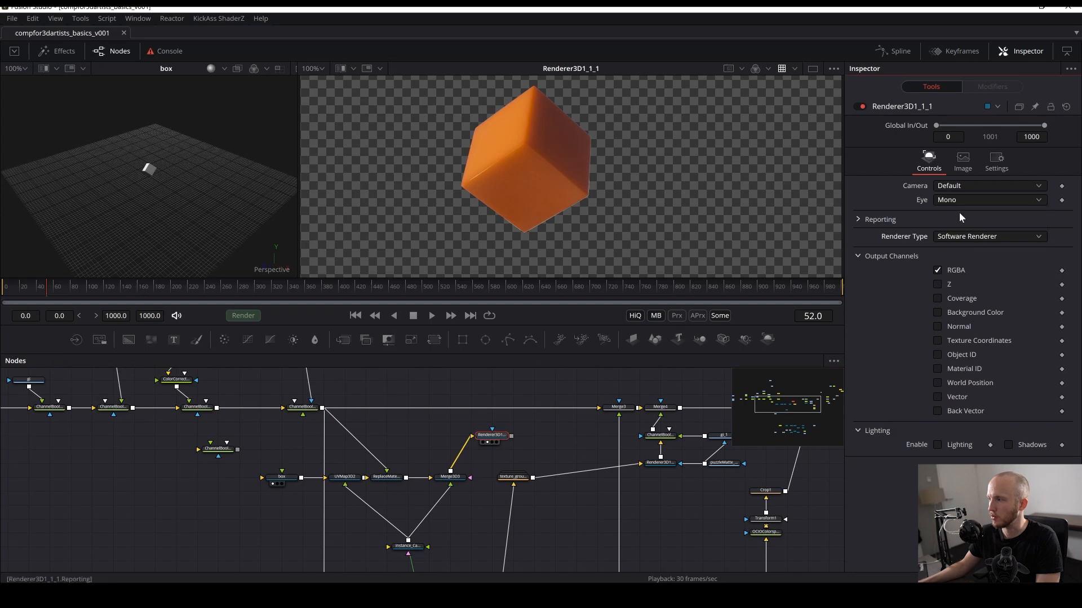
- Set the new renderer's type to OpenGL Renderer
click(969, 236)
click(962, 215)
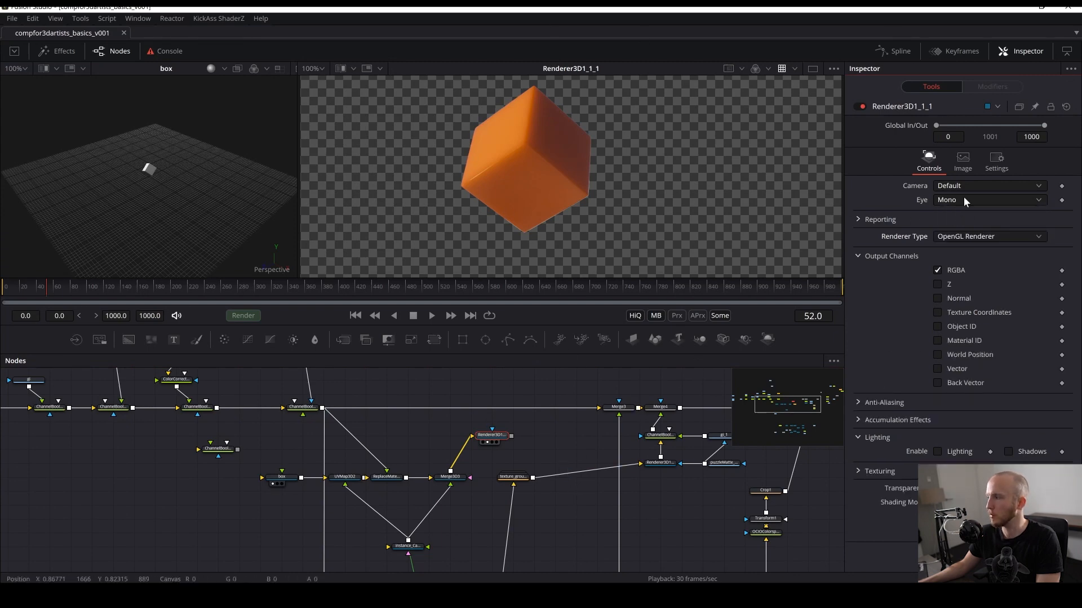
click(963, 232)
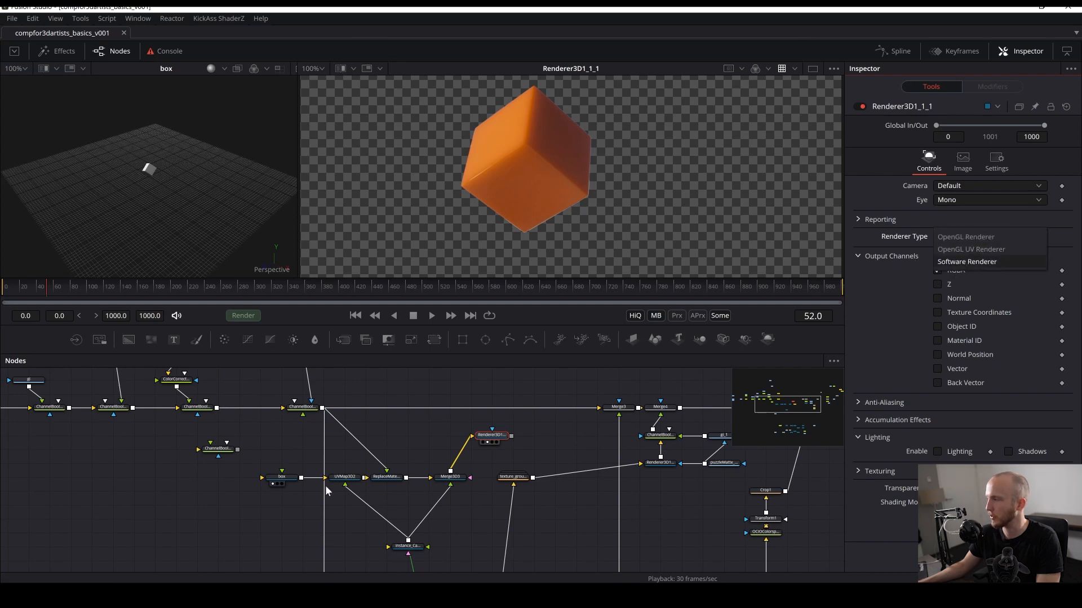
click(120, 436)
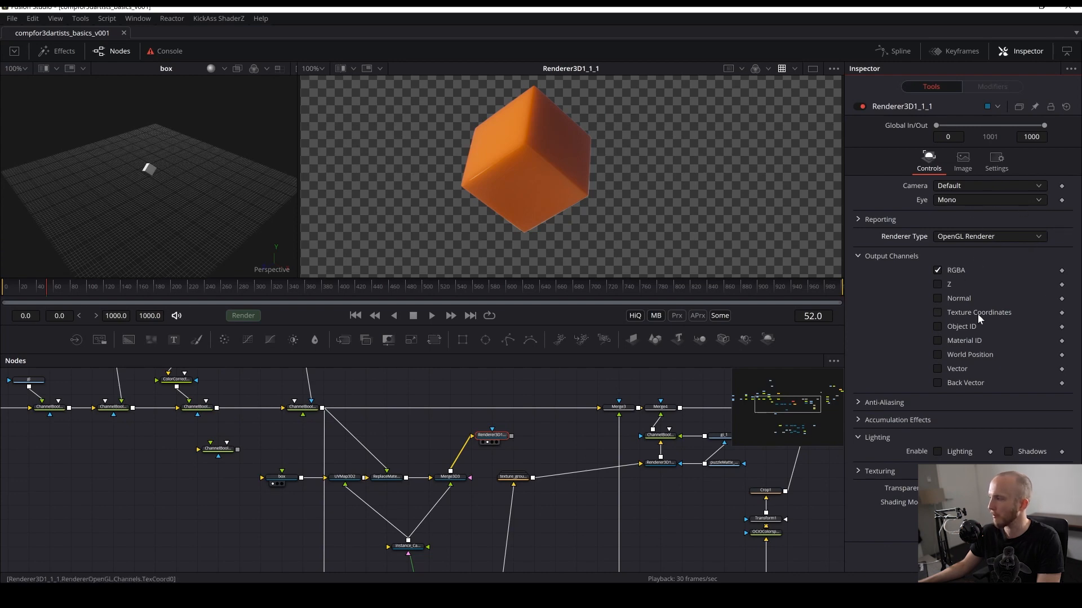
click(986, 238)
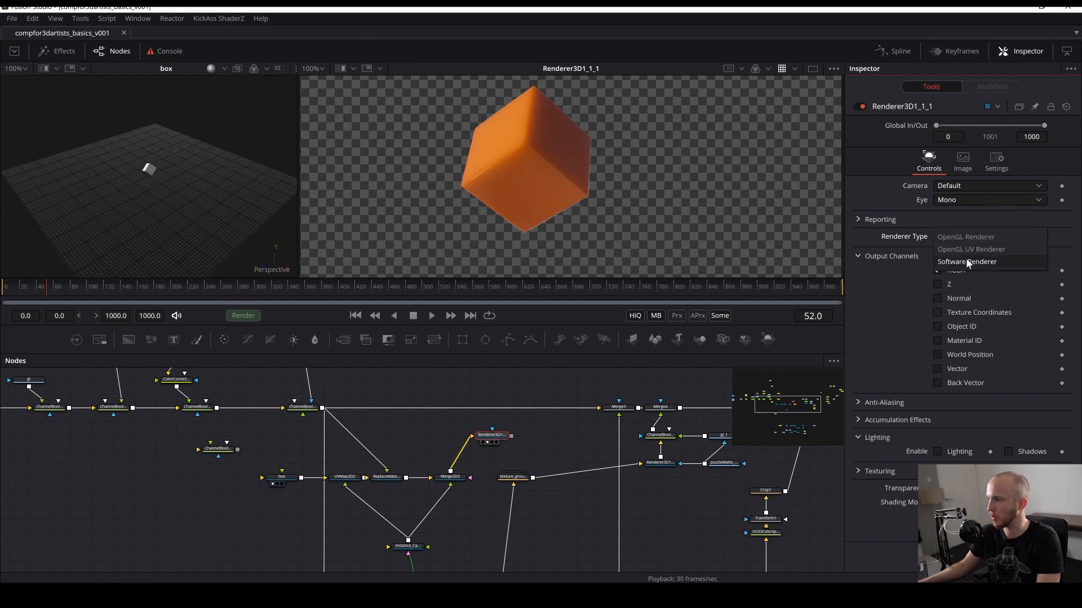
click(888, 315)
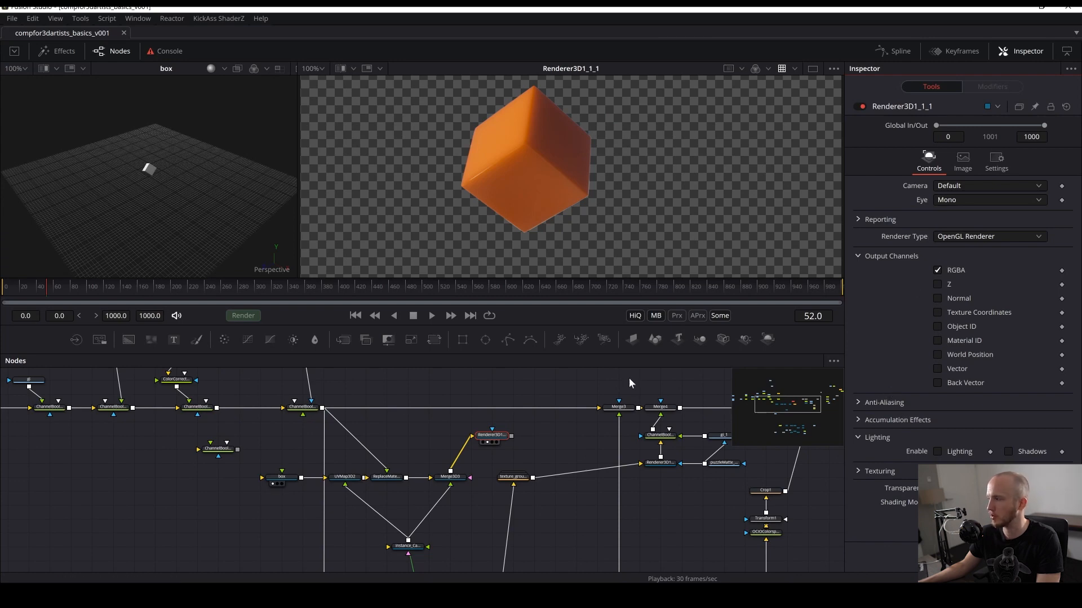
- Move the new renderer node next to Merge3D3 and save the comp
mouse_move(426, 423)
mouse_down()
mouse_move(415, 495)
mouse_move(470, 360)
mouse_move(436, 505)
mouse_move(411, 432)
mouse_up()
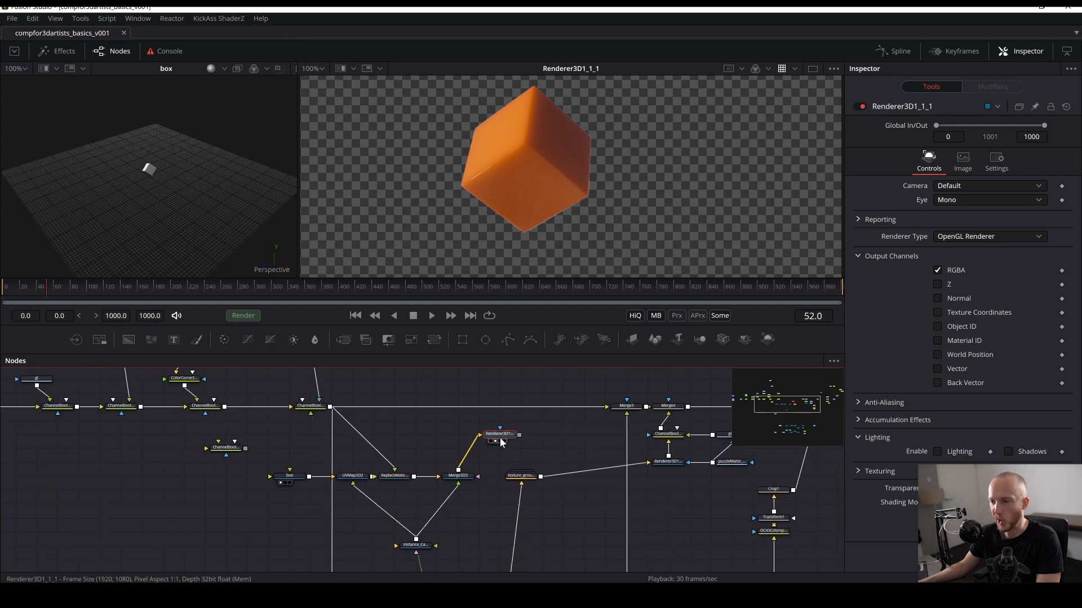
drag(501, 443, 423, 459)
key(ctrl+s)
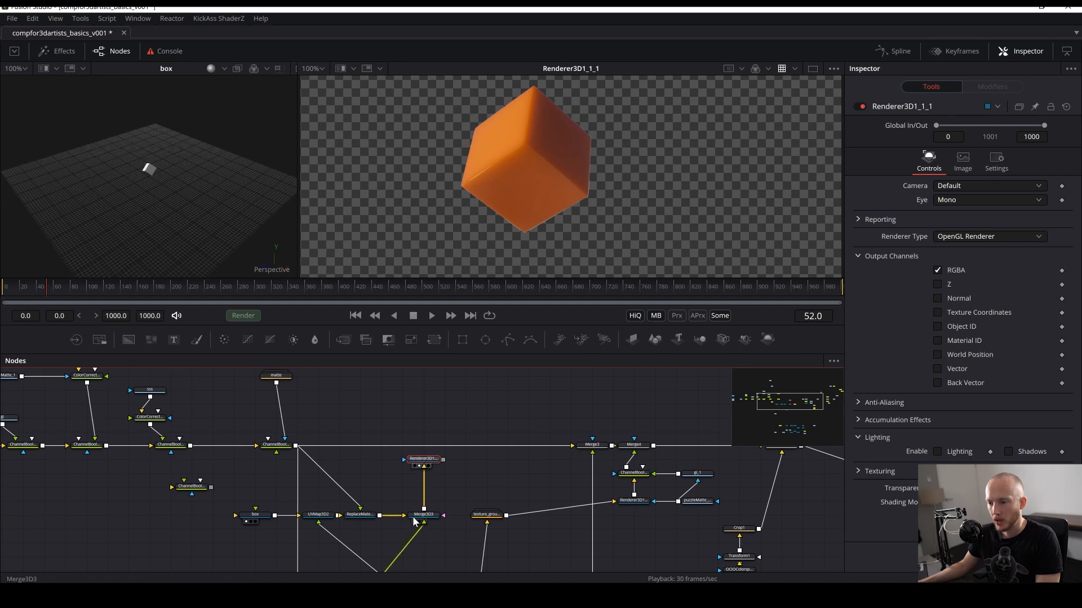
- Reposition Merge3D3 and the new renderer node in the box branch and save the comp
drag(416, 517, 437, 517)
drag(375, 482, 412, 429)
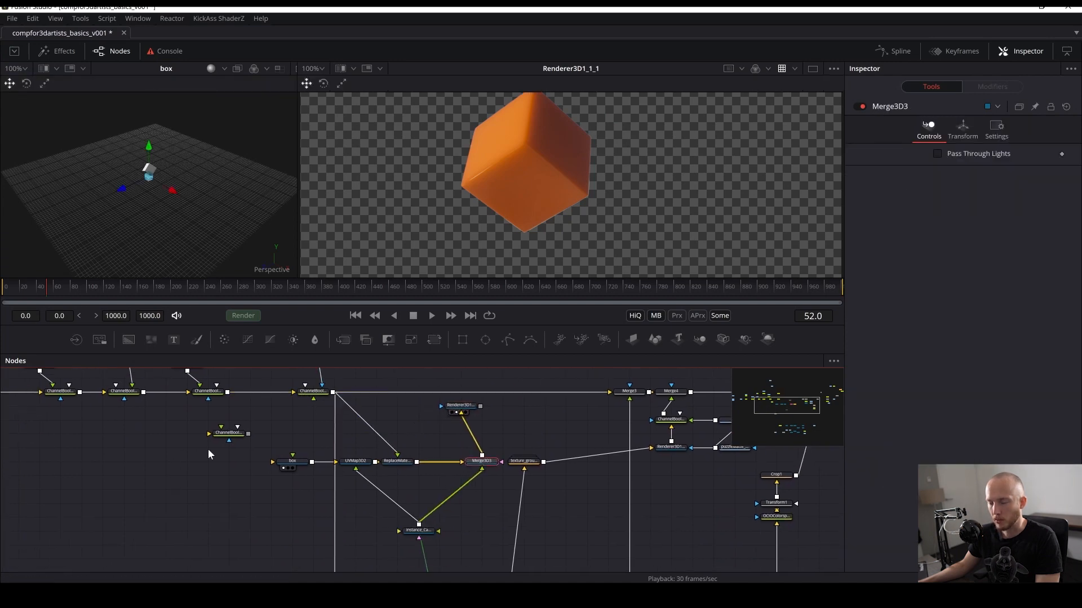
drag(208, 449, 422, 479)
click(460, 405)
drag(460, 407, 422, 475)
key(ctrl+s)
- Rearrange the branch, placing Merge3D2 above Merge3D3 and the new renderer to the right
drag(511, 431, 422, 436)
drag(365, 475, 576, 516)
drag(404, 505, 359, 478)
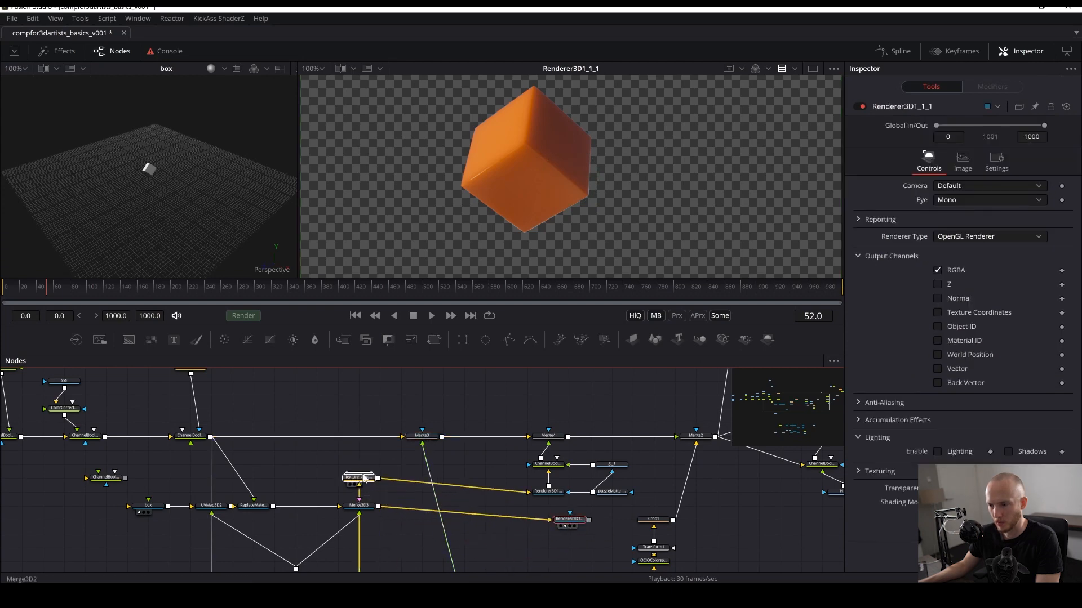
- Rearrange the new renderer and the gl_1, puzzleMatte_1_3 and ChannelBooleans6 nodes into a tidy cluster, then save the comp
drag(566, 524, 588, 524)
click(548, 492)
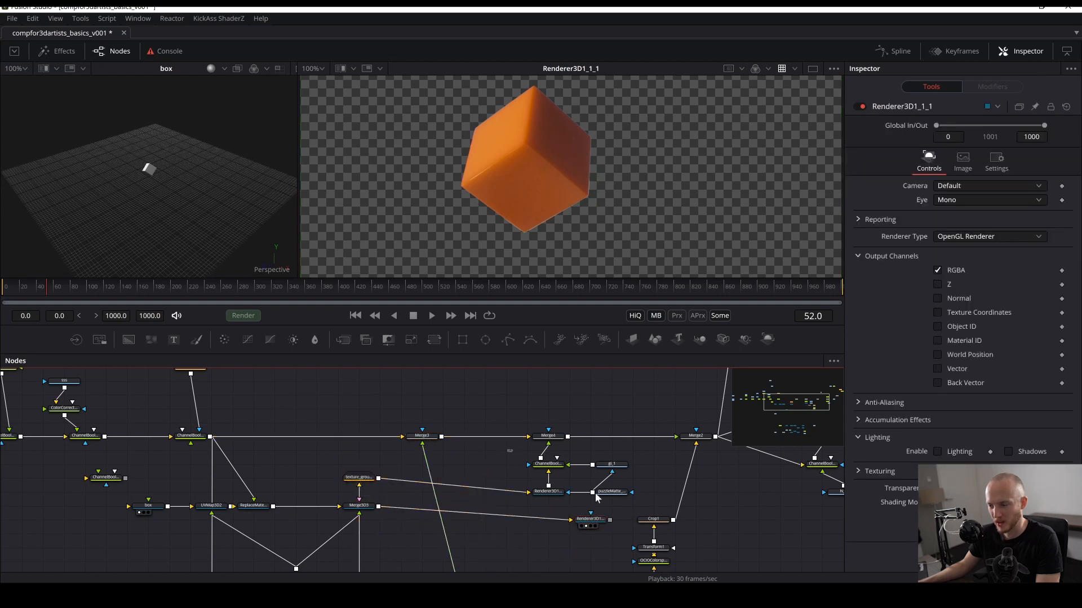
drag(516, 451, 414, 382)
drag(454, 428, 483, 509)
click(480, 497)
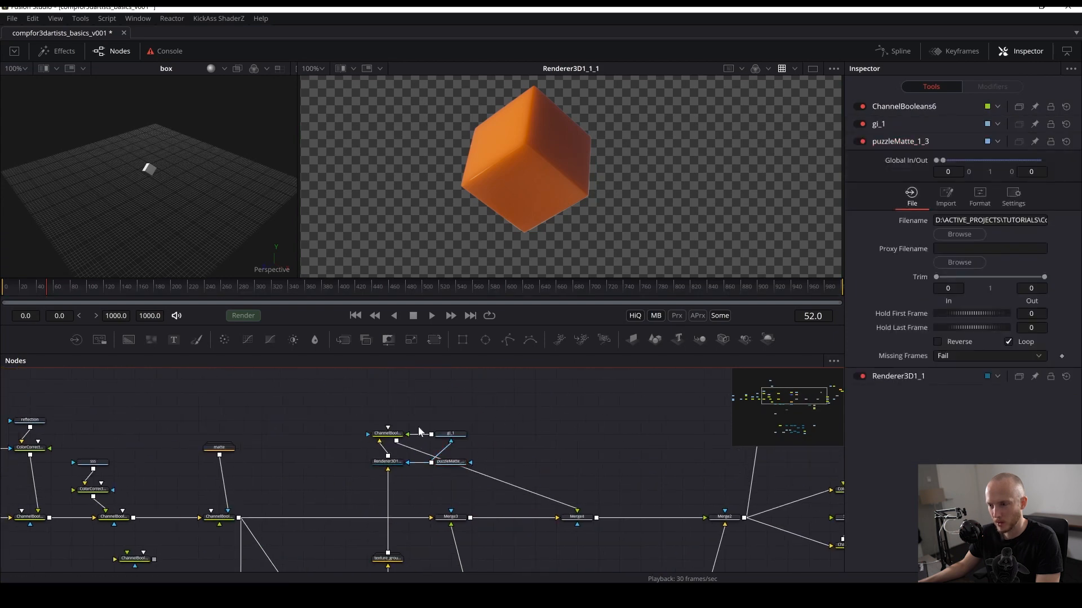
click(379, 436)
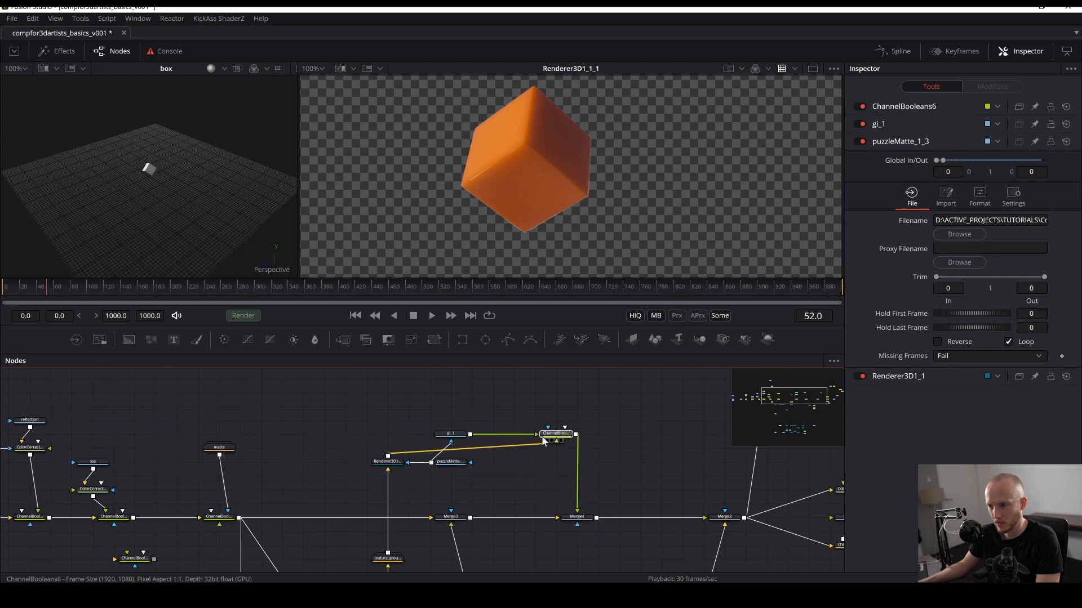
drag(454, 466, 518, 465)
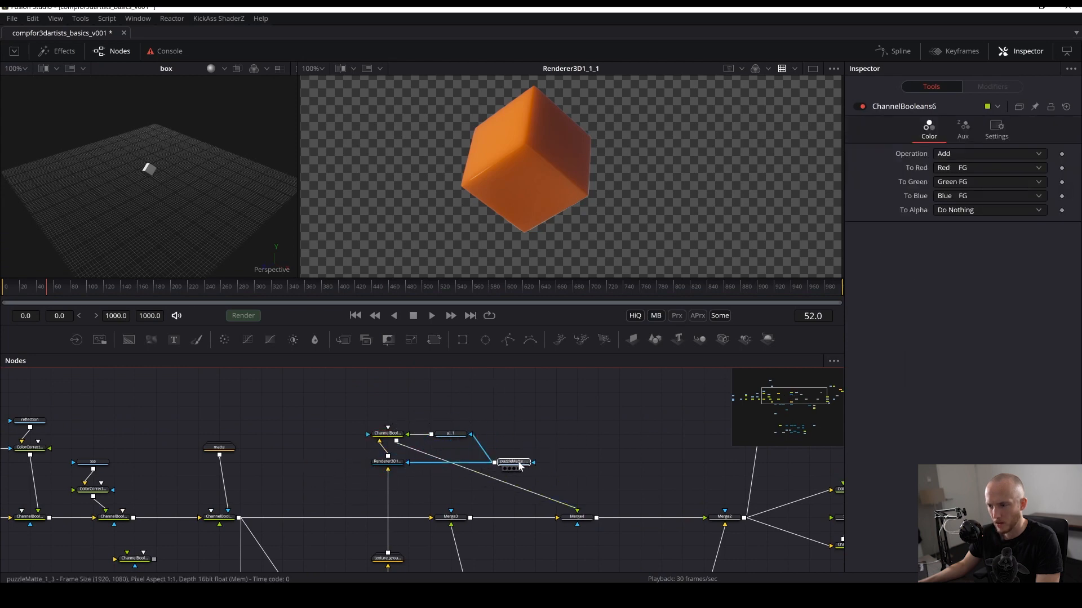
drag(454, 435, 512, 436)
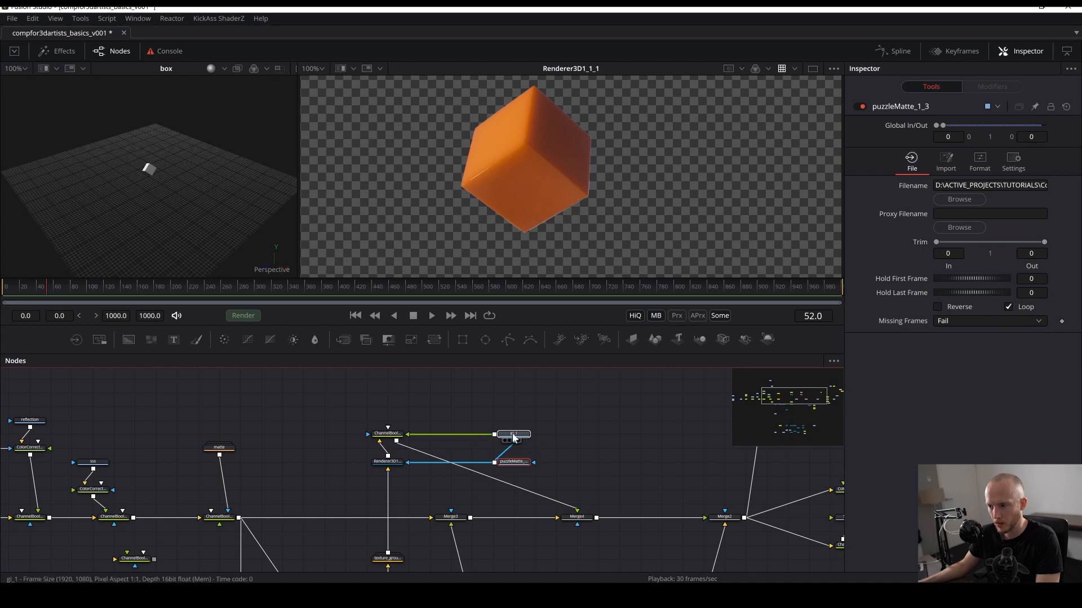
click(674, 482)
key(ctrl+s)
- Add a Merge node and insert it into the main 2D merge chain, then save the comp
drag(542, 540, 501, 500)
drag(447, 521, 477, 496)
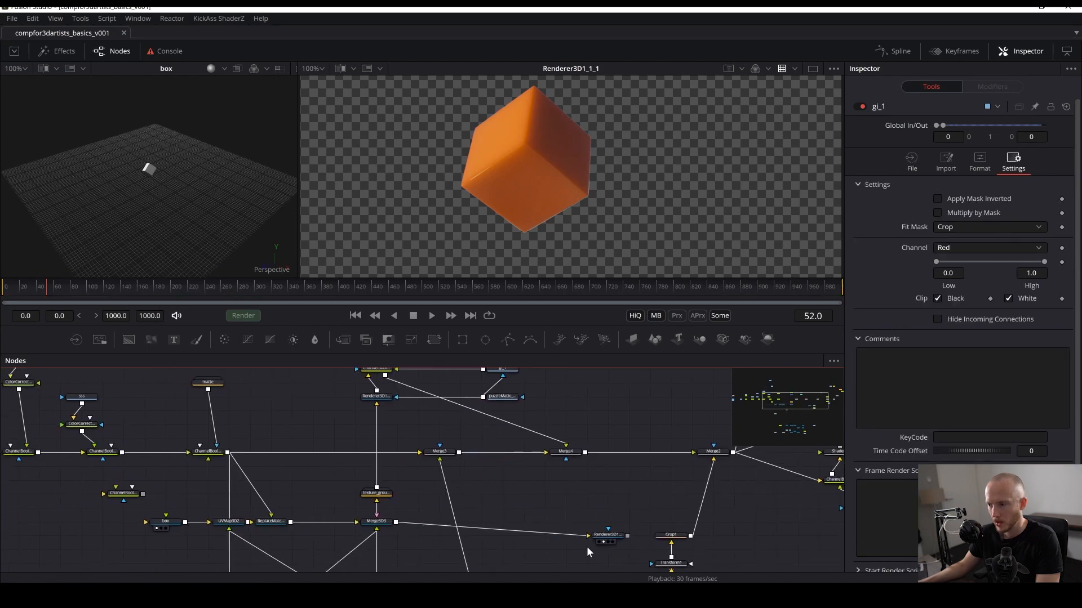
key(shift+space)
text(me)
key(Return)
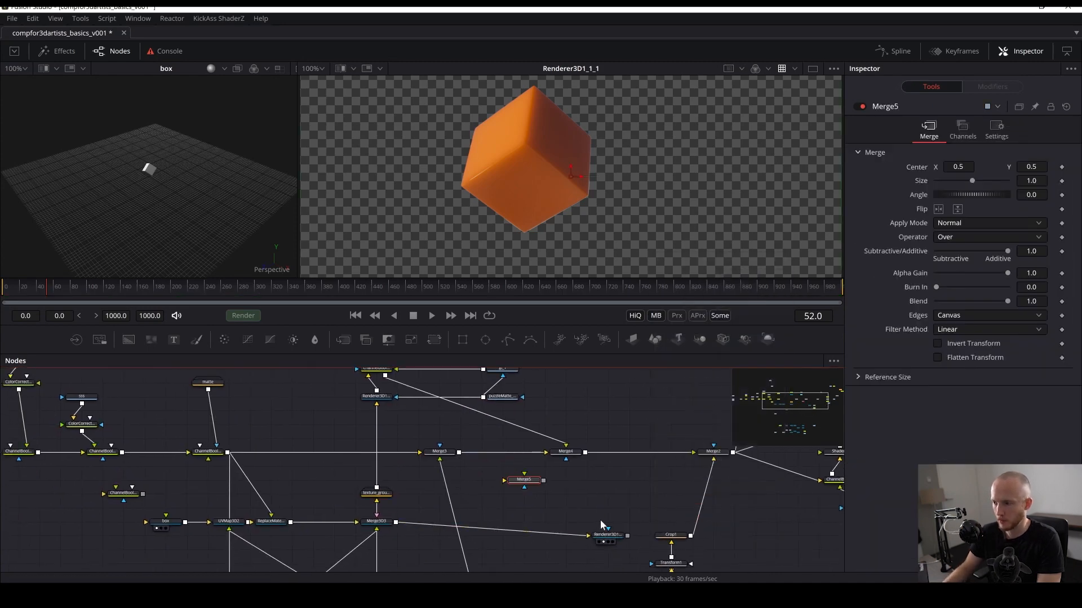
drag(611, 440, 632, 454)
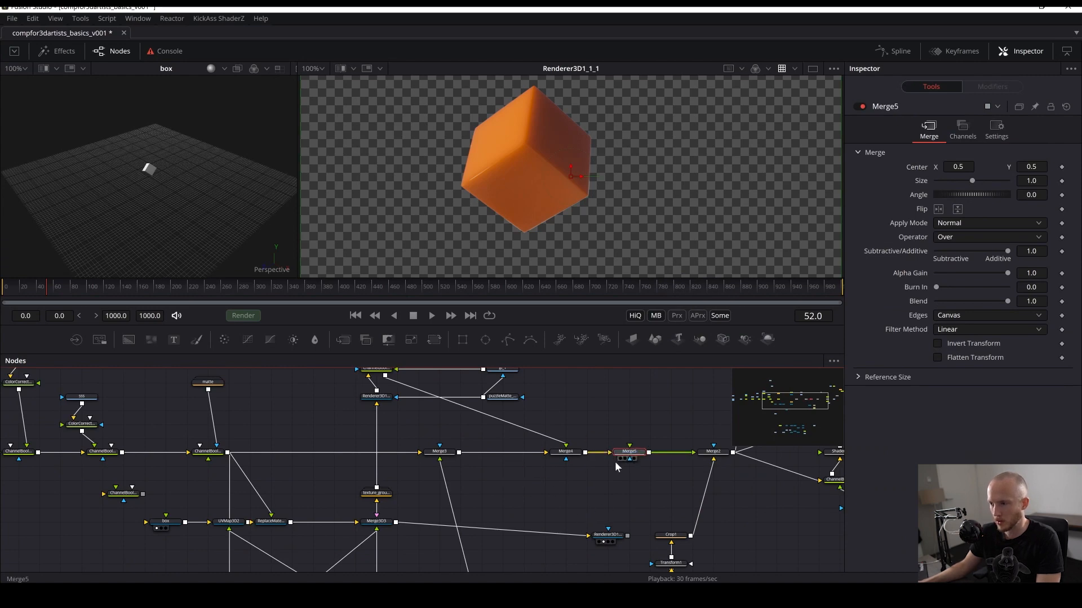
key(ctrl+s)
- Connect the box renderer's output into Merge5's foreground, view the downstream Merge2 result, and save
drag(627, 536, 630, 455)
drag(712, 451, 636, 207)
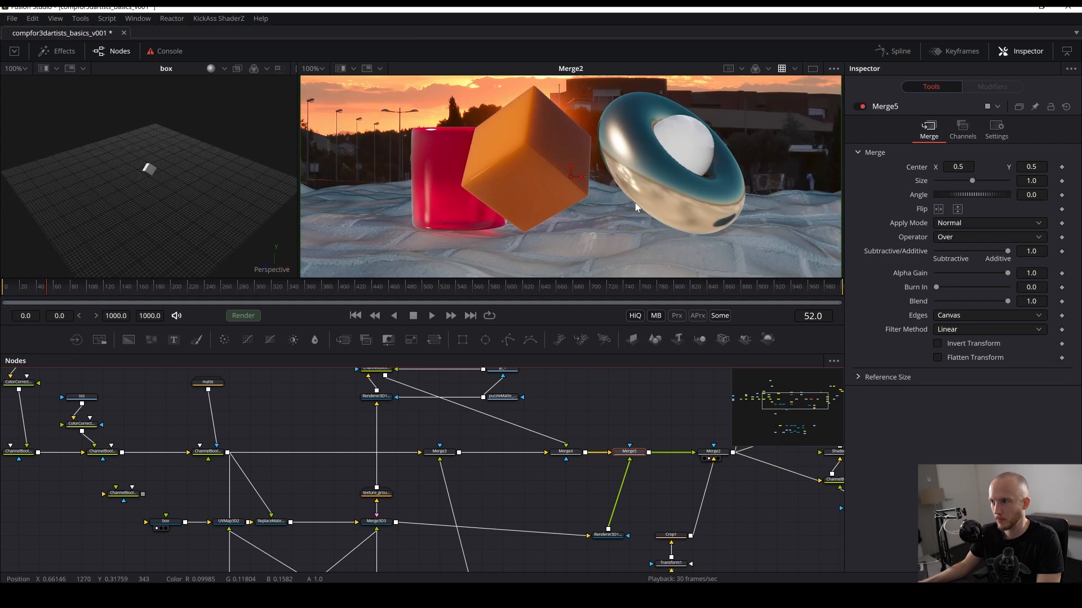
click(634, 487)
key(ctrl+s)
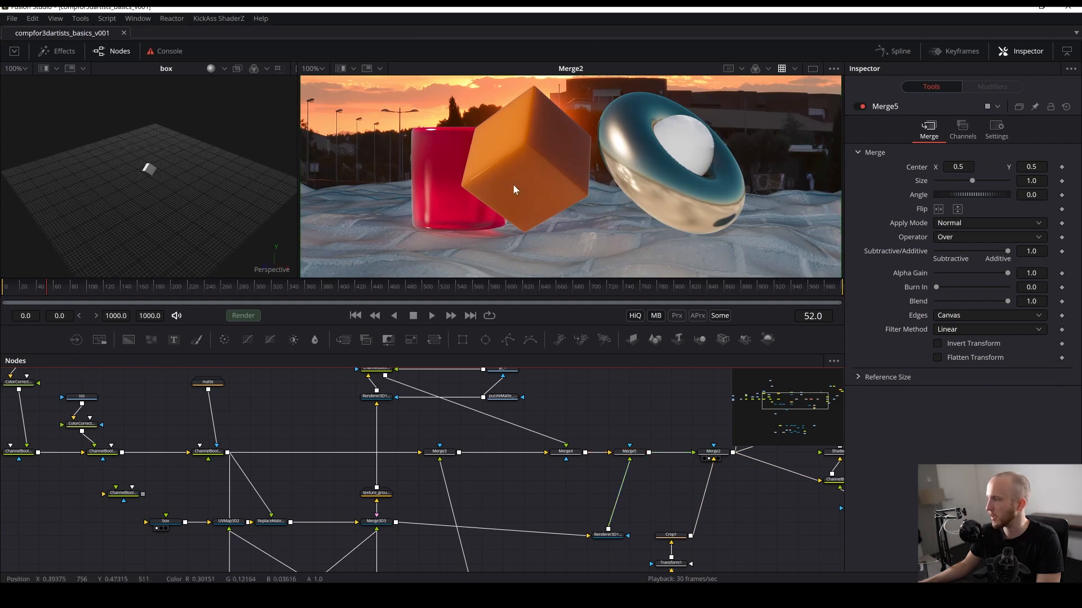
- Insert a Transform 3D node after the box's ReplaceMaterial3D3 node and save the comp
drag(276, 476, 346, 461)
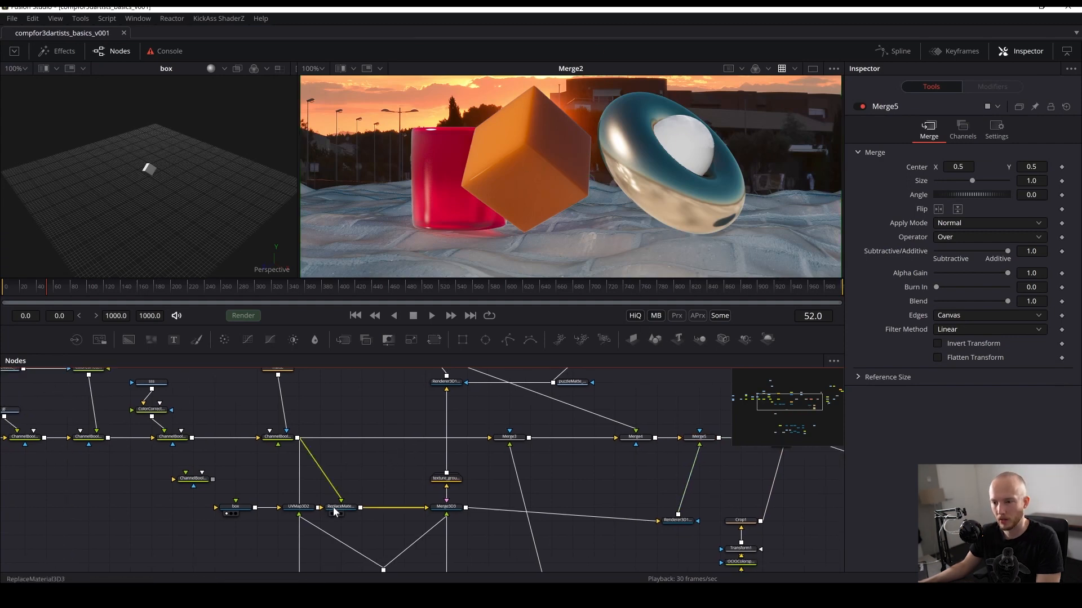
drag(235, 511, 193, 511)
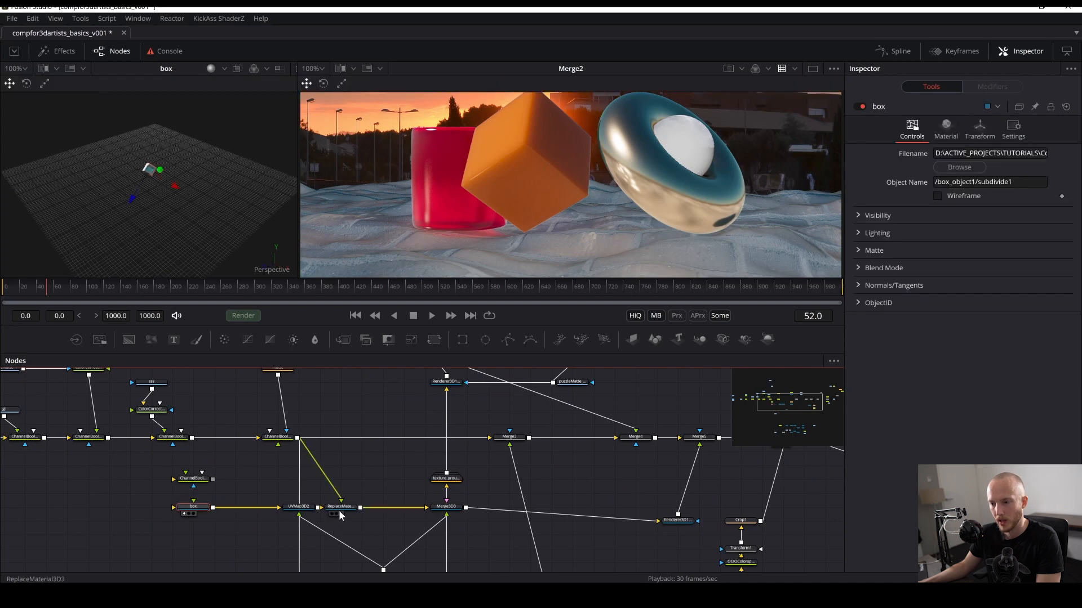
click(339, 507)
key(shift+space)
text(tra)
key(Down)
key(Down)
key(Down)
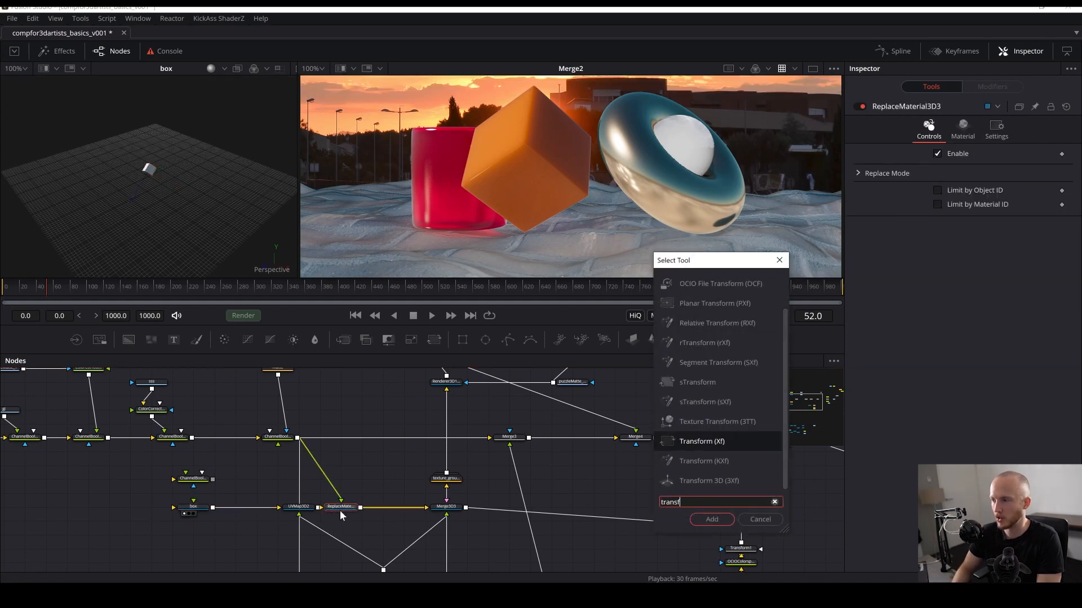
key(Down)
key(Return)
key(ctrl+s)
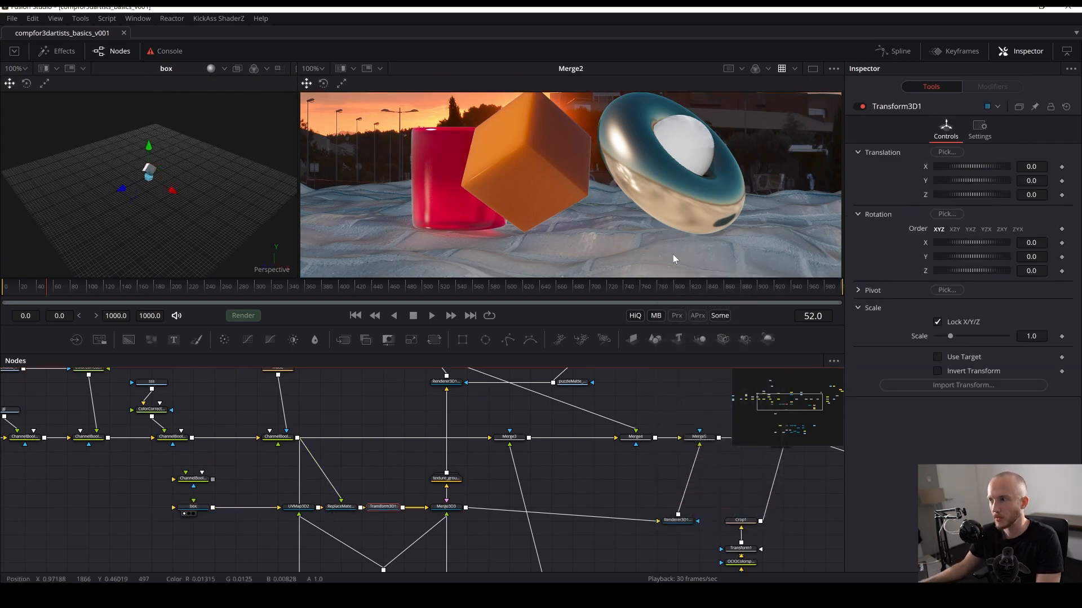
- Scale the box uniformly to 1.3 with the Transform3D1 node
scroll(572, 171, down, 2)
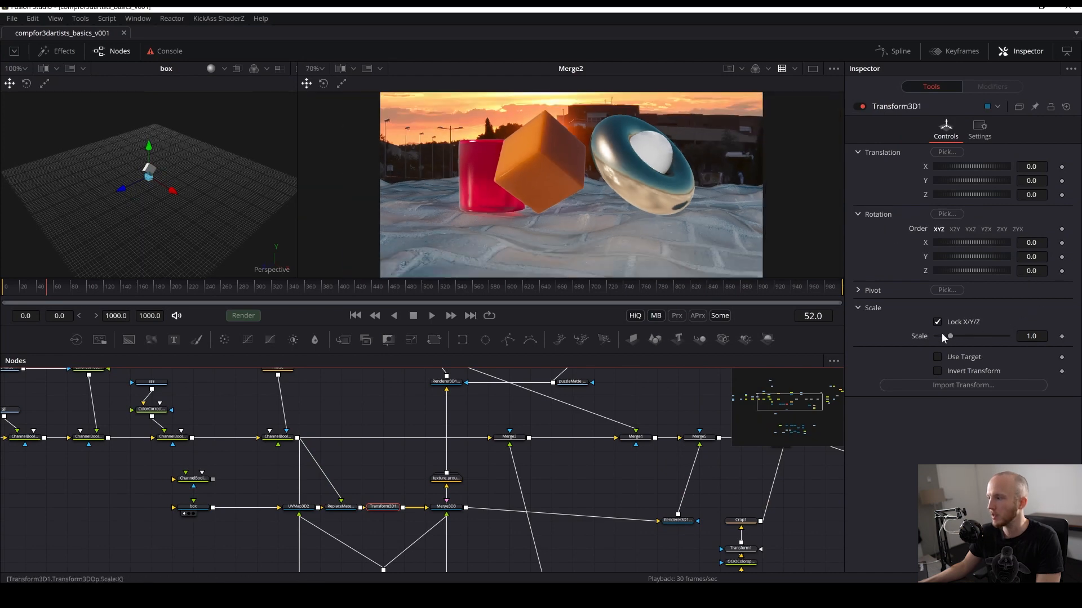
drag(954, 332, 958, 333)
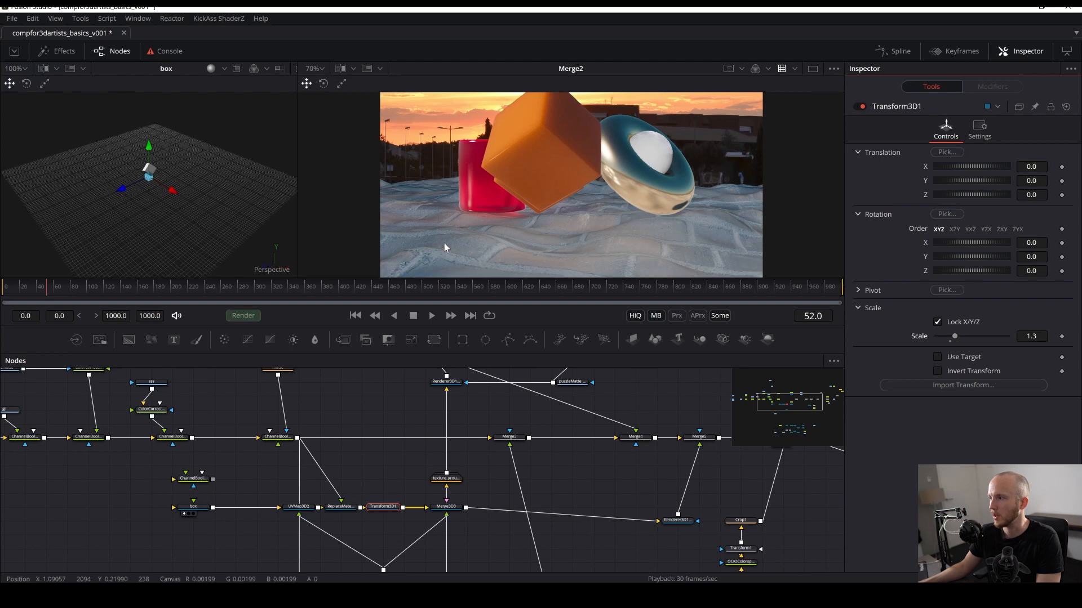
- Move the box to -0.348 in Y and rotate it 7.8, 10.4 and 5.2 degrees on X, Y and Z, then save
drag(975, 179, 968, 183)
drag(972, 253, 975, 252)
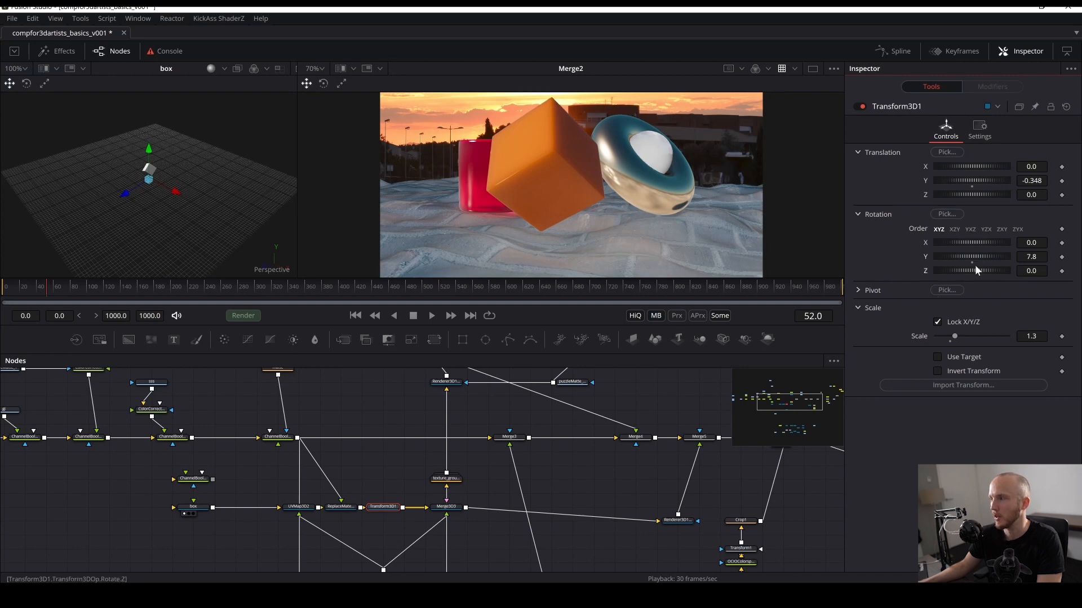
drag(975, 271, 974, 237)
key(ctrl+z)
key(ctrl+z)
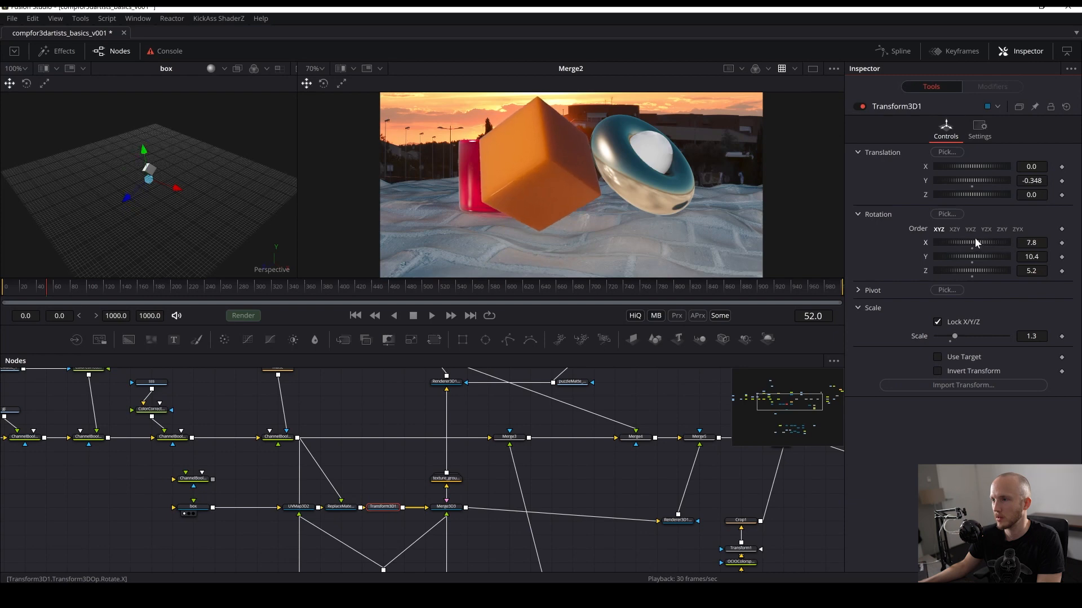
key(ctrl+s)
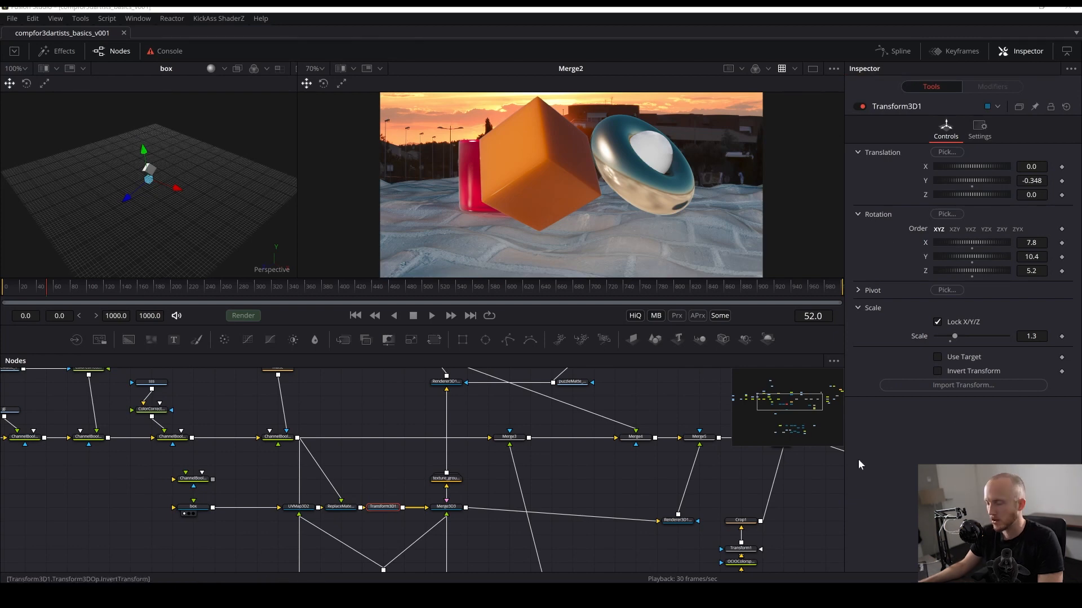
- Add a Merge 3D node and connect the box's Merge3D3 output into it
click(518, 462)
scroll(518, 462, down, 2)
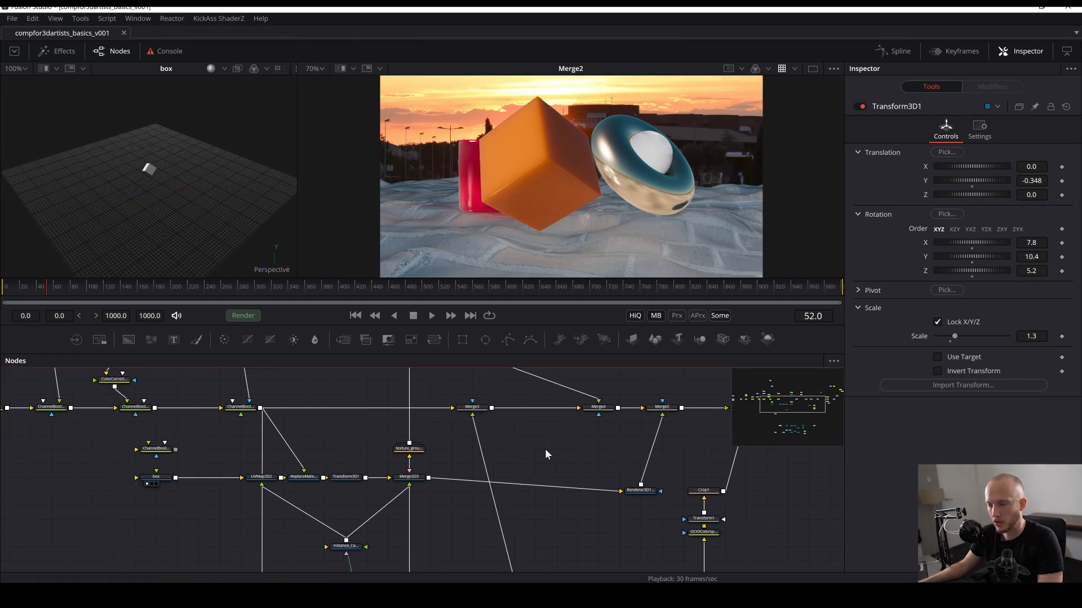
key(shift+space)
text(merg)
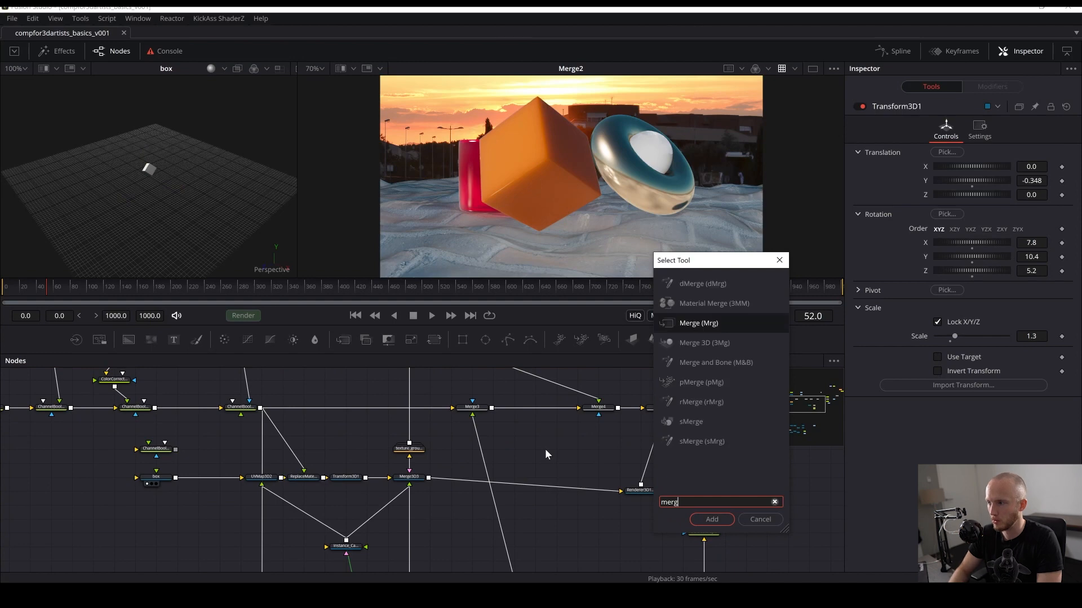
key(Down)
key(Return)
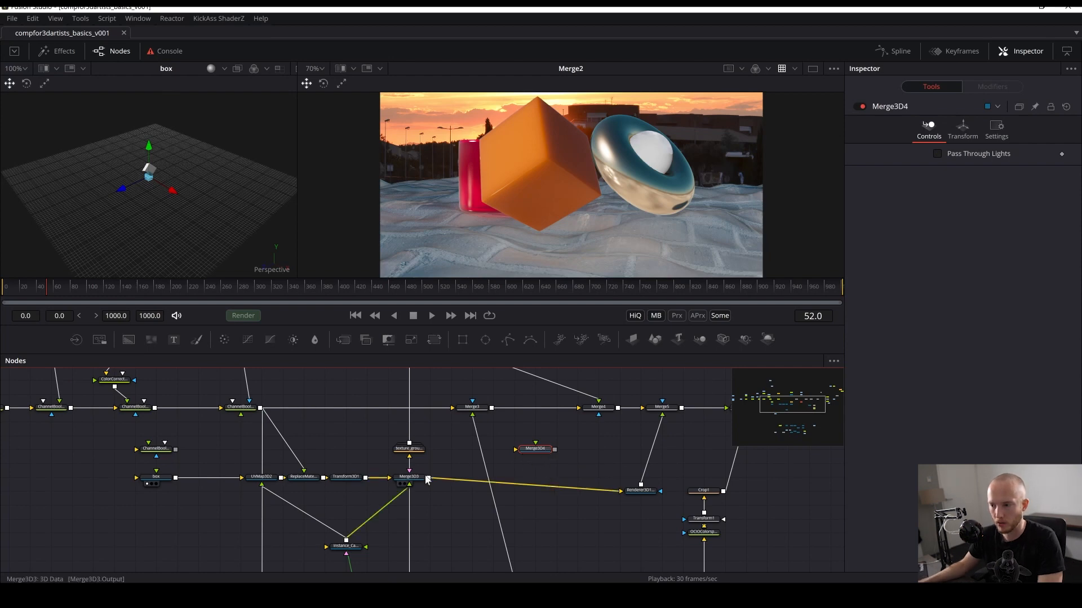
drag(479, 450, 538, 441)
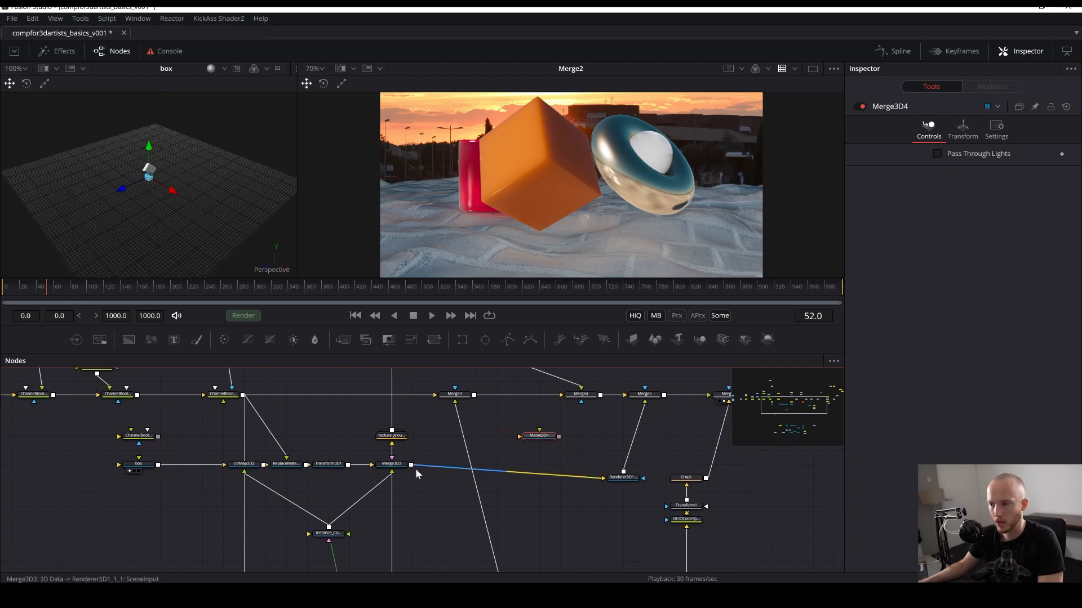
click(391, 464)
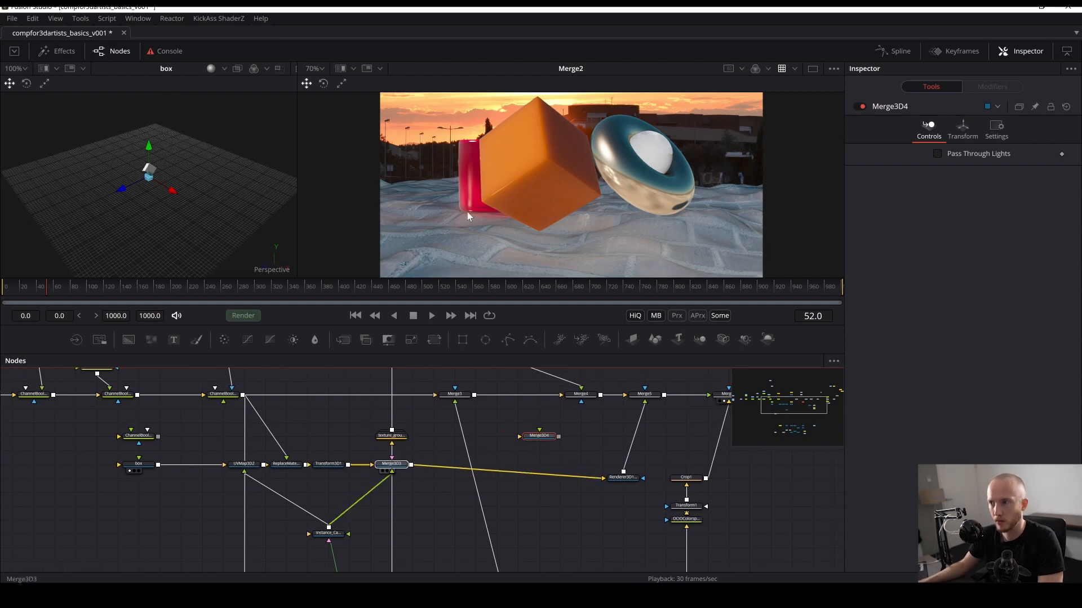
key(2)
drag(410, 464, 545, 437)
drag(536, 436, 549, 439)
click(564, 496)
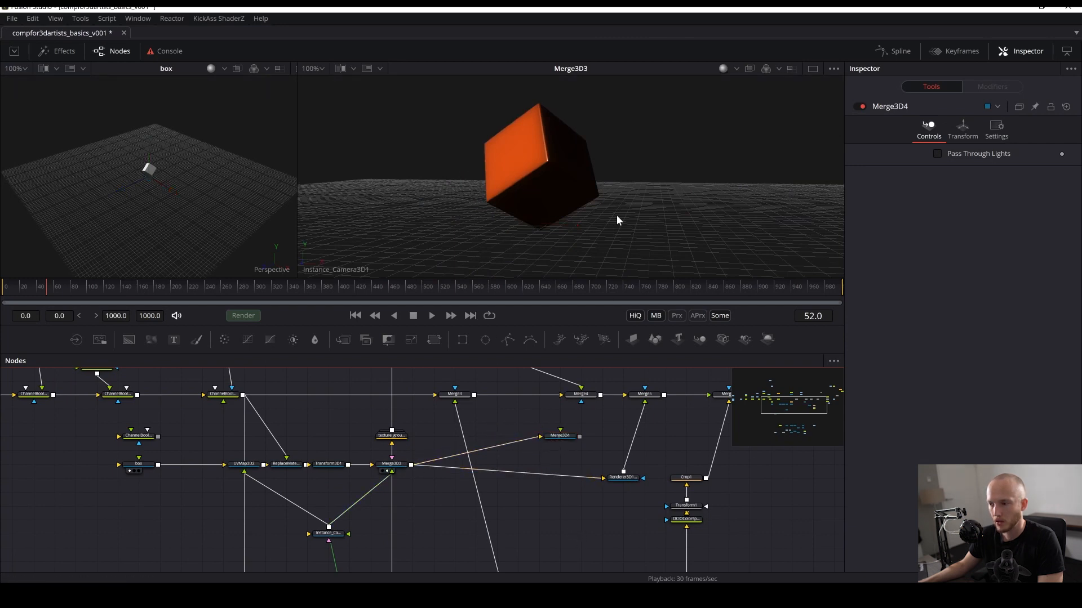
- View Merge3D4 in the second viewer
click(551, 436)
key(2)
click(583, 498)
- Display the main scene's Merge3D1 in the second viewer through Camera3D1 and save the comp
drag(575, 537, 542, 454)
scroll(542, 454, down, 5)
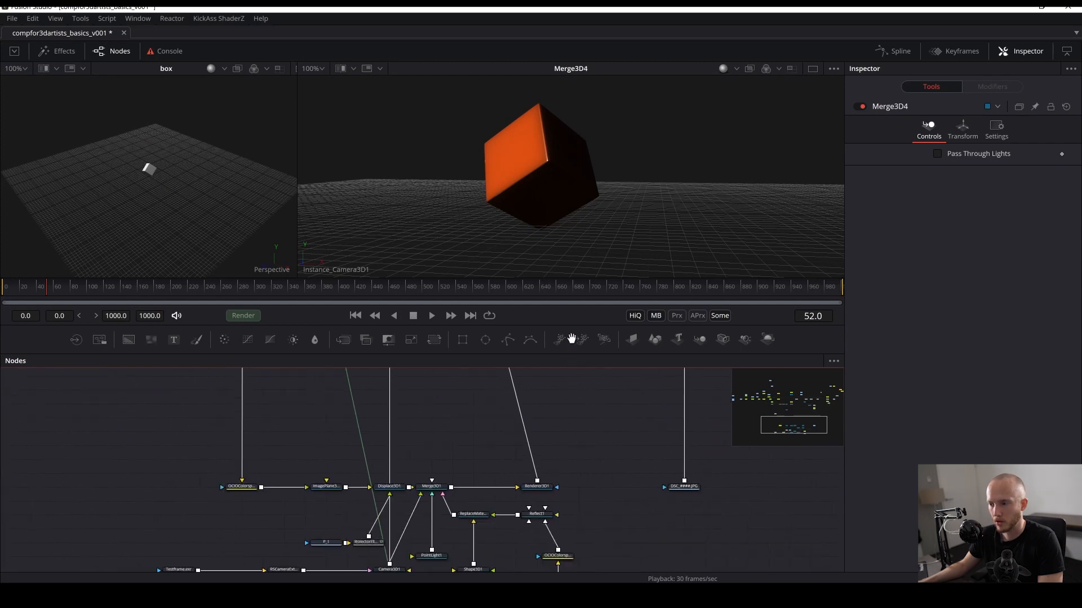
scroll(526, 452, down, 3)
scroll(536, 423, up, 2)
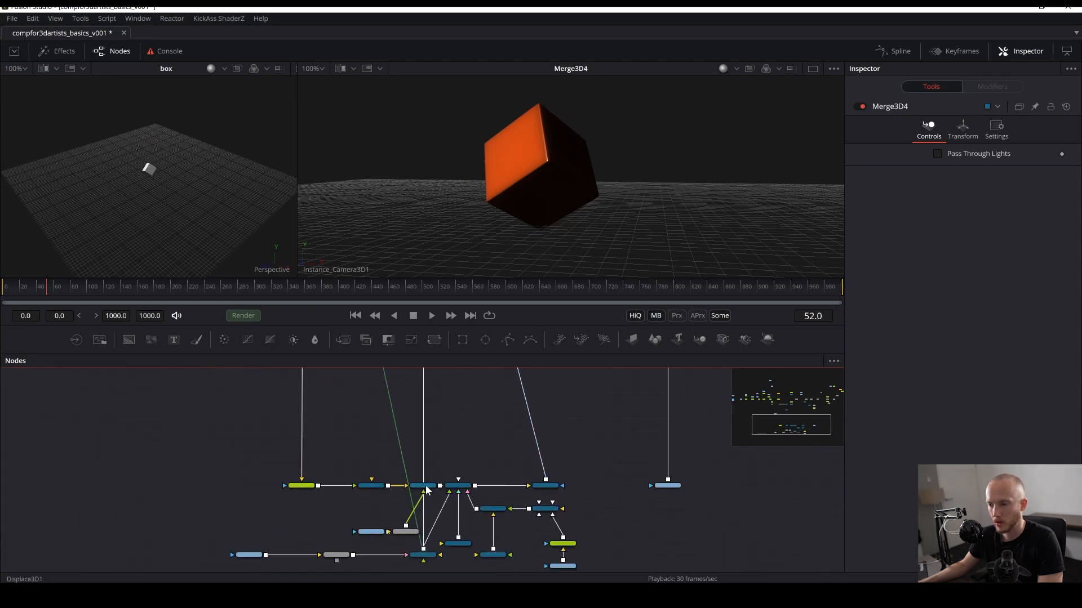
drag(455, 489, 498, 214)
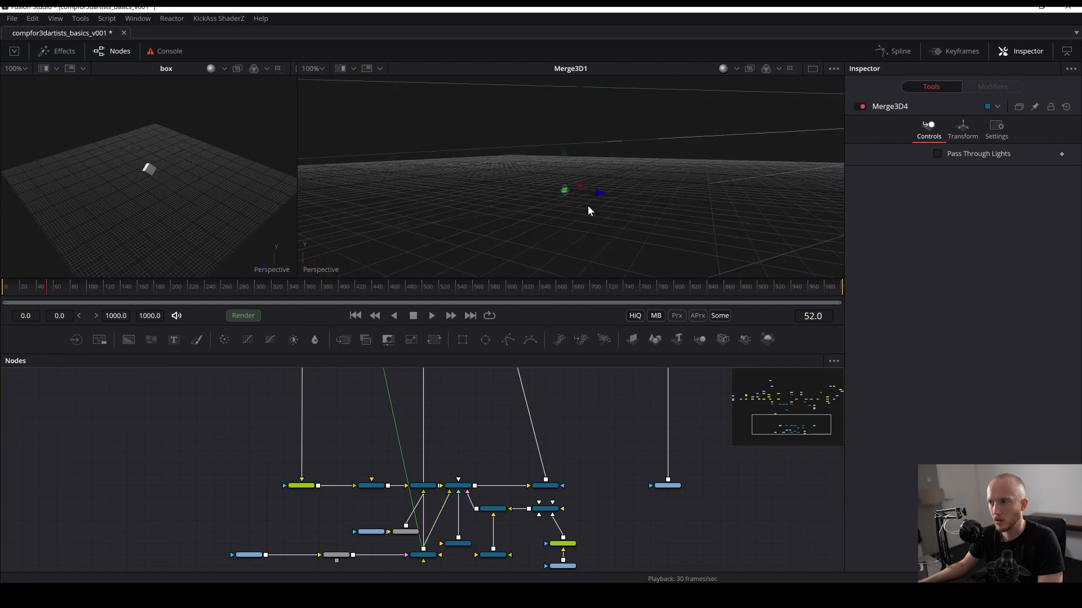
right_click(322, 266)
click(343, 281)
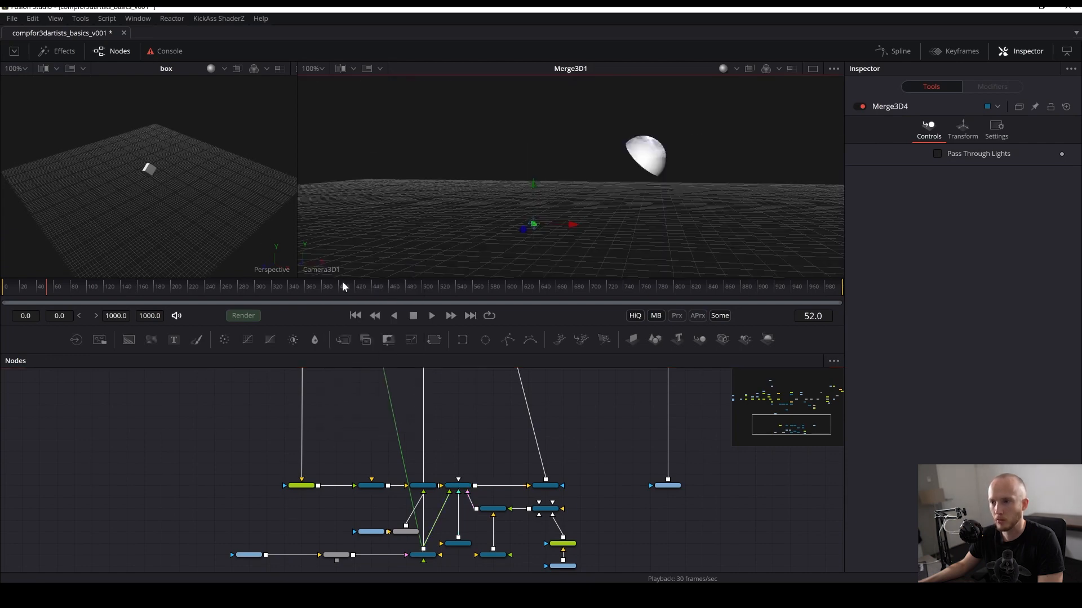
scroll(402, 479, up, 2)
key(ctrl+s)
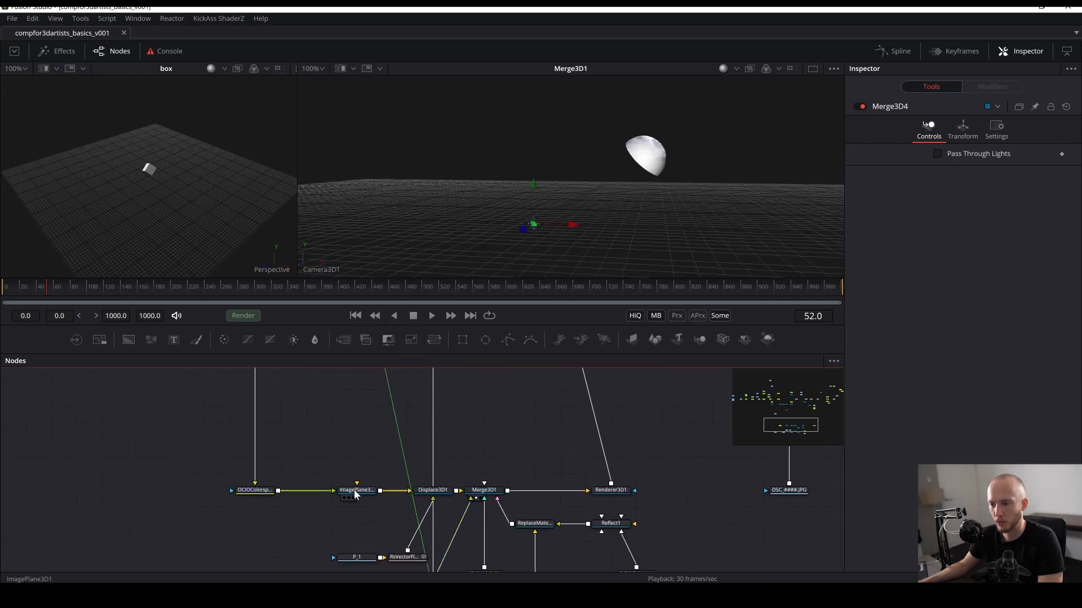
- Examine the node graph around the main scene's ReplaceMaterial3D1 and the new Merge3D4 node
drag(512, 420, 536, 409)
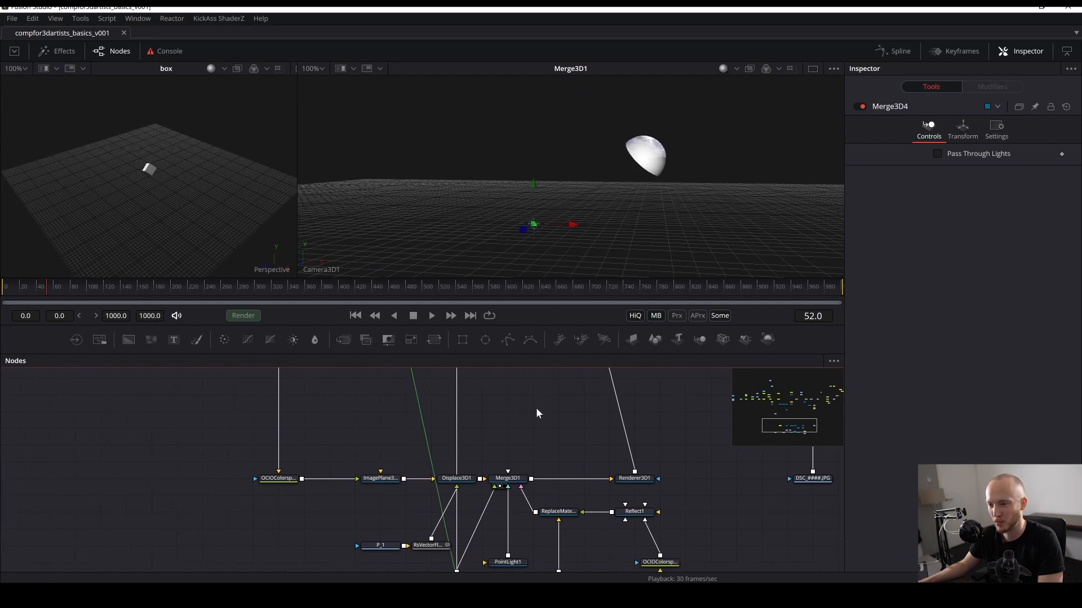
drag(515, 465, 444, 381)
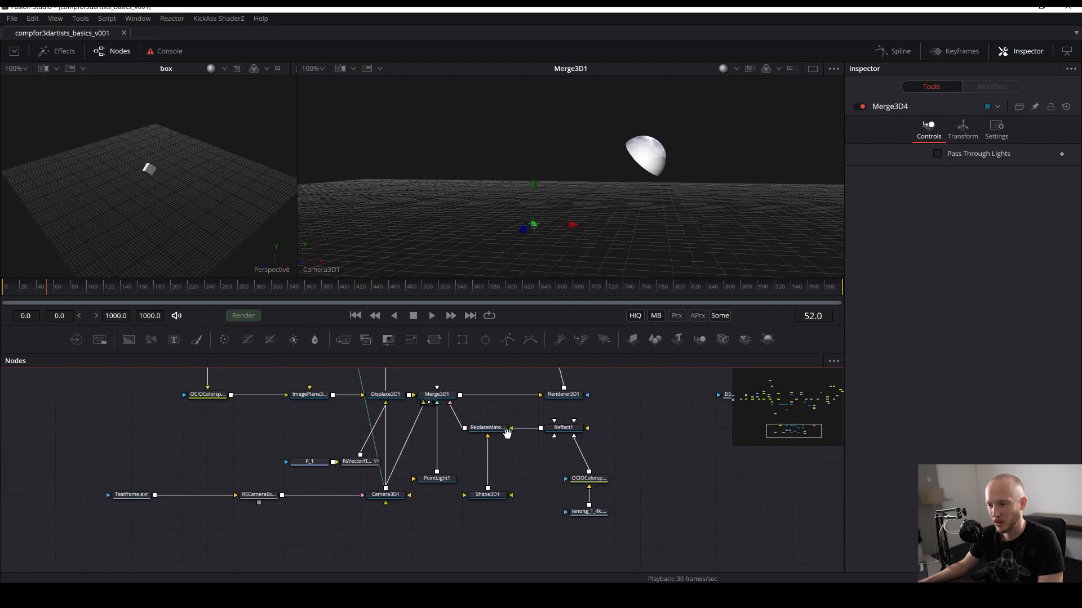
drag(505, 436, 458, 504)
click(441, 496)
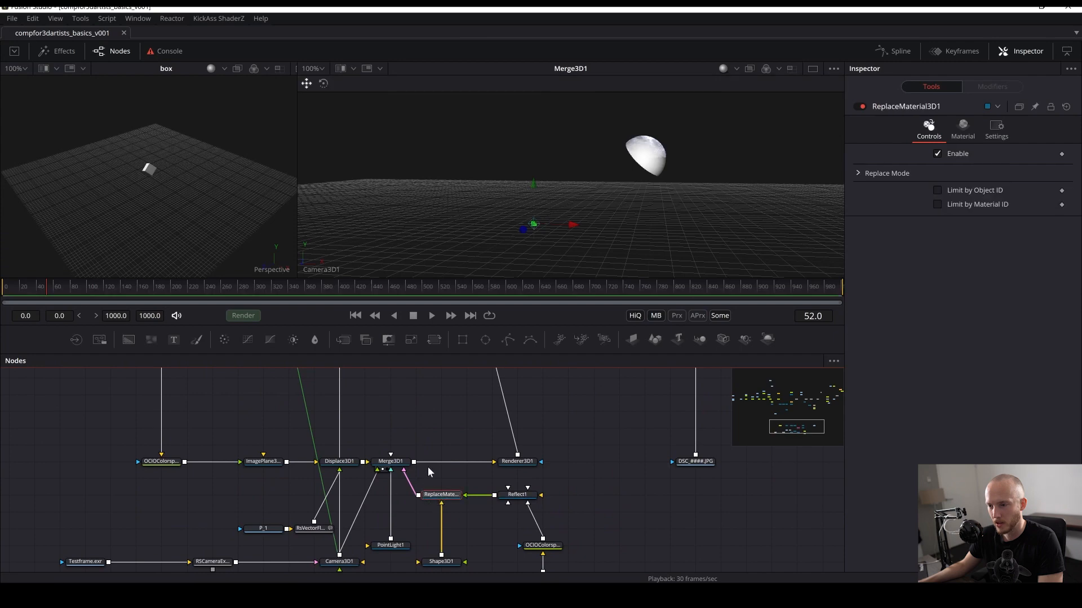
scroll(423, 451, up, 3)
scroll(371, 484, down, 1)
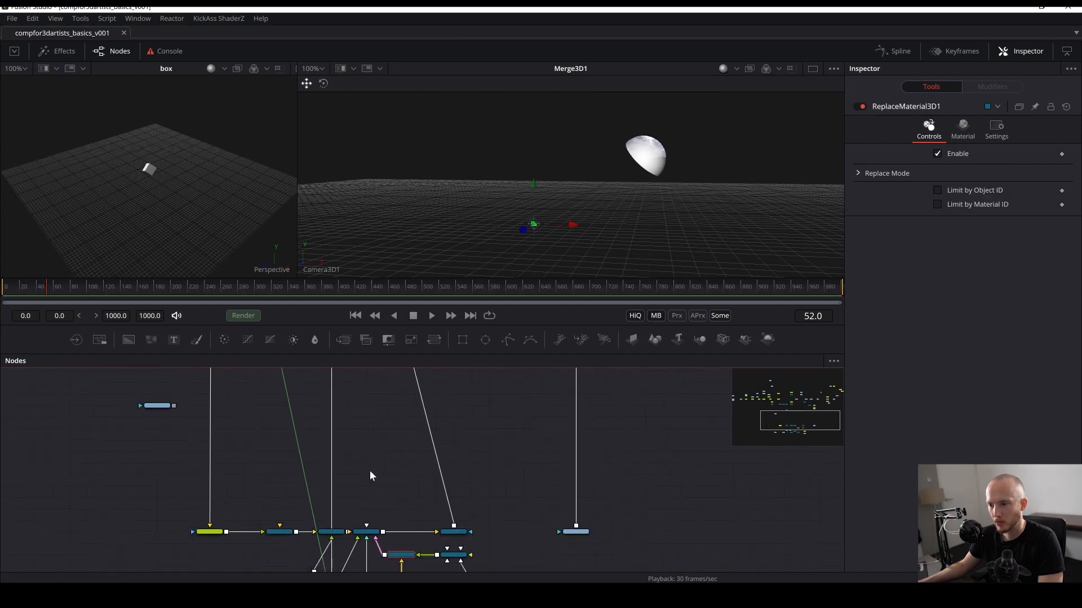
drag(373, 458, 369, 552)
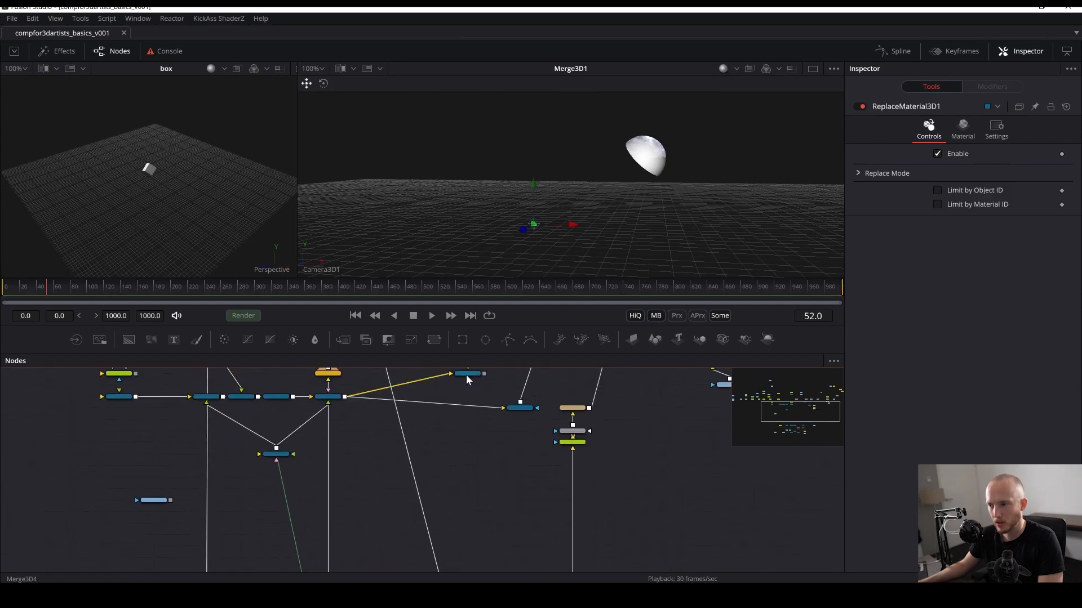
- Try connecting the main scene's Merge3D1 output into Merge3D4, undo the connection, and save the comp
drag(465, 374, 393, 414)
scroll(389, 462, up, 2)
drag(384, 456, 377, 487)
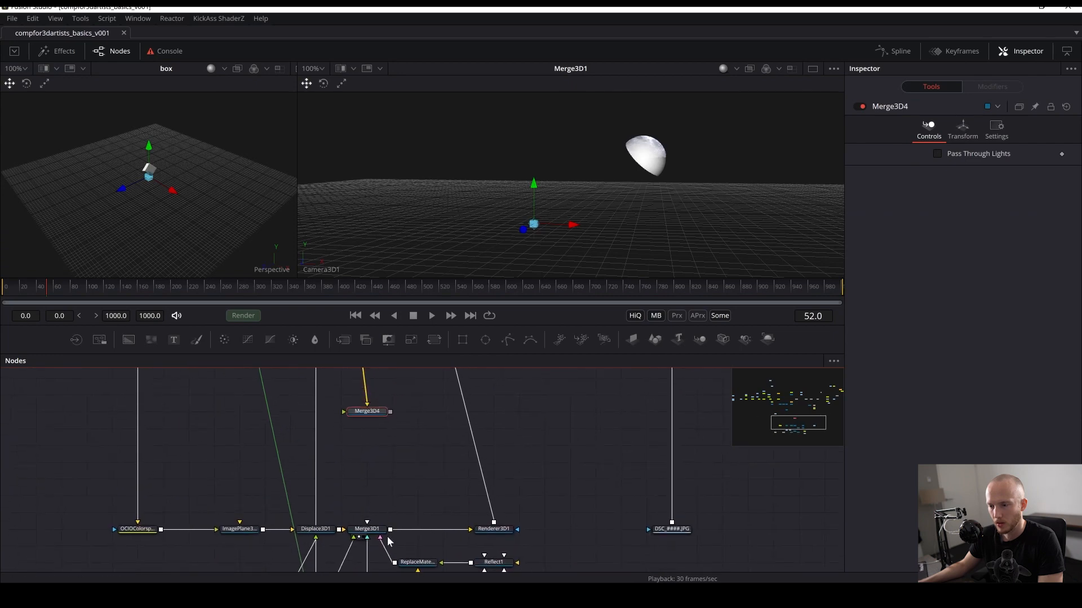
drag(391, 530, 367, 411)
key(ctrl+z)
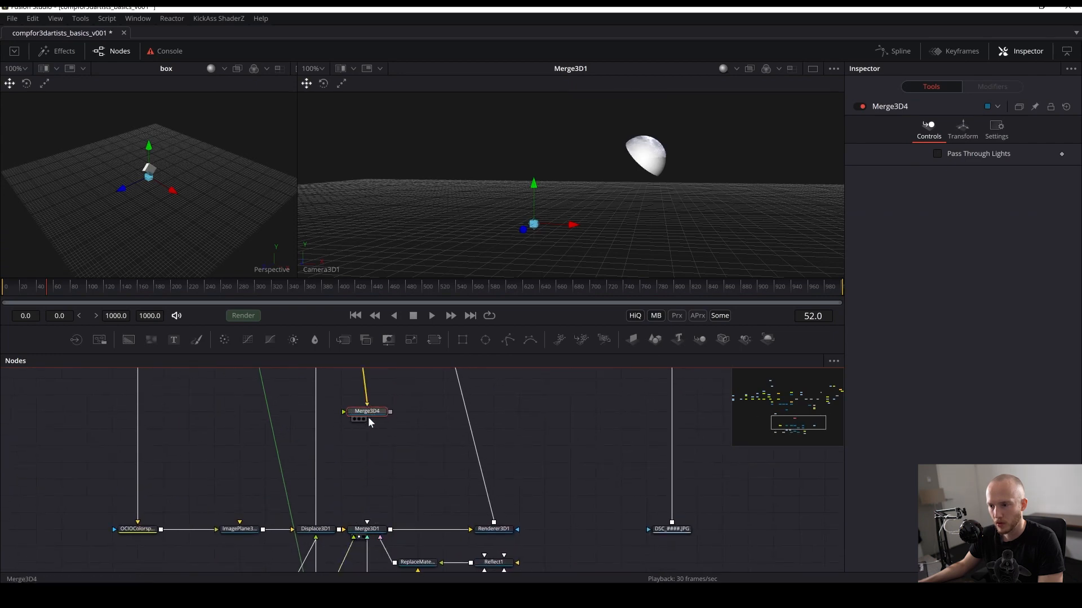
drag(391, 529, 538, 211)
click(510, 438)
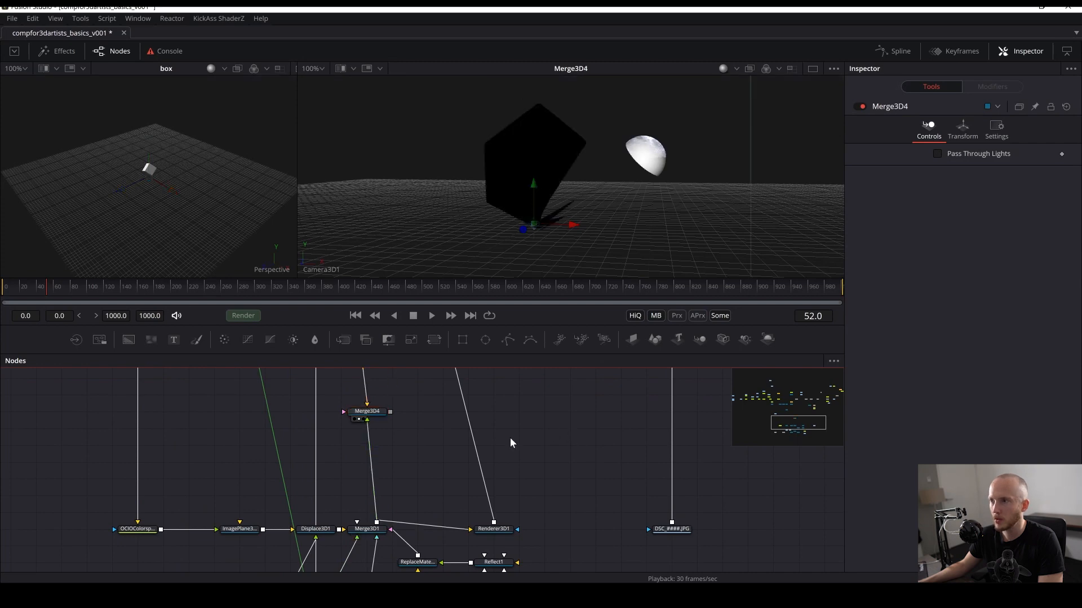
scroll(448, 523, up, 3)
key(ctrl+z)
drag(449, 523, 483, 523)
drag(401, 458, 442, 425)
key(ctrl+s)
drag(296, 508, 146, 458)
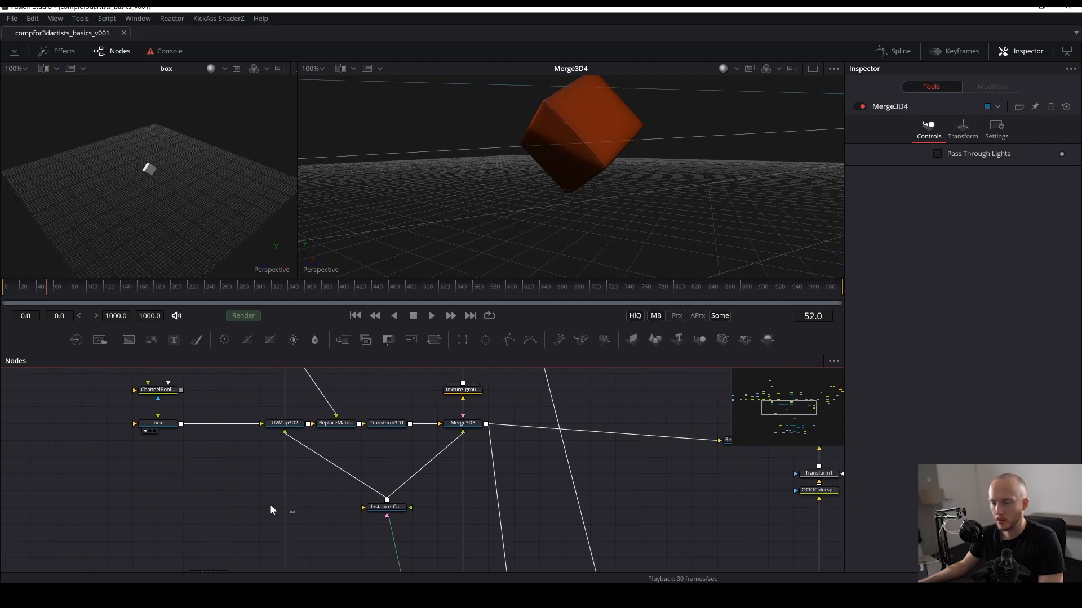
key(shift+space)
text(la)
key(BackSpace)
key(BackSpace)
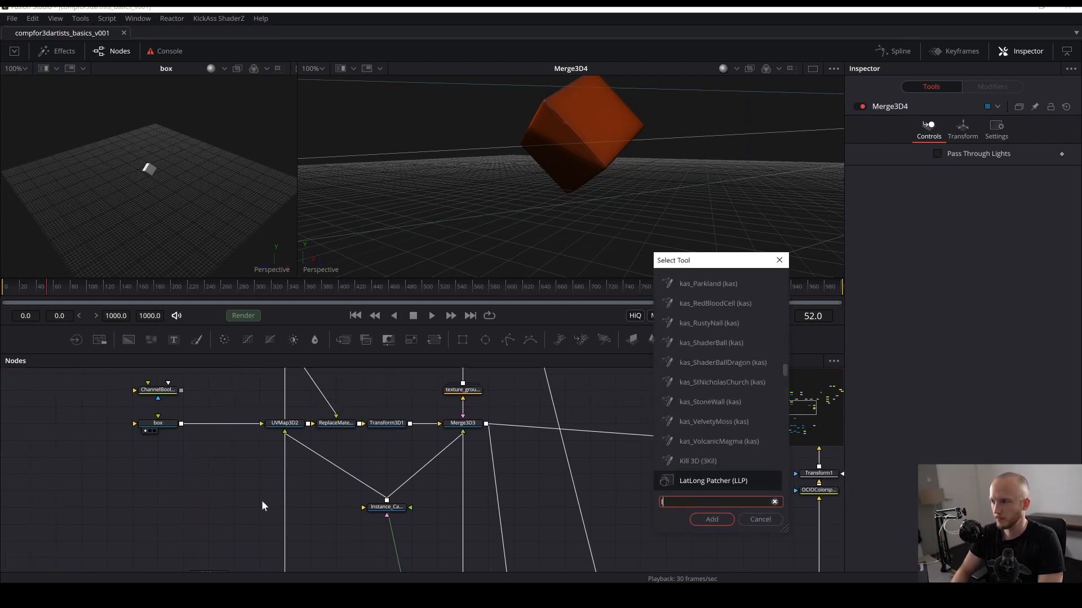
text(alem)
key(Return)
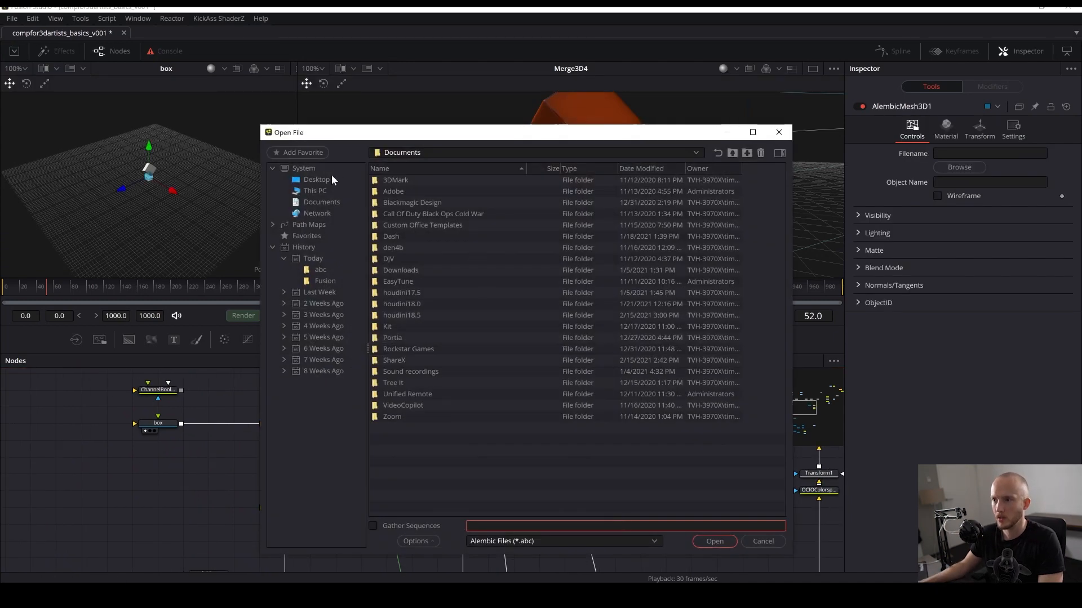
mouse_move(307, 591)
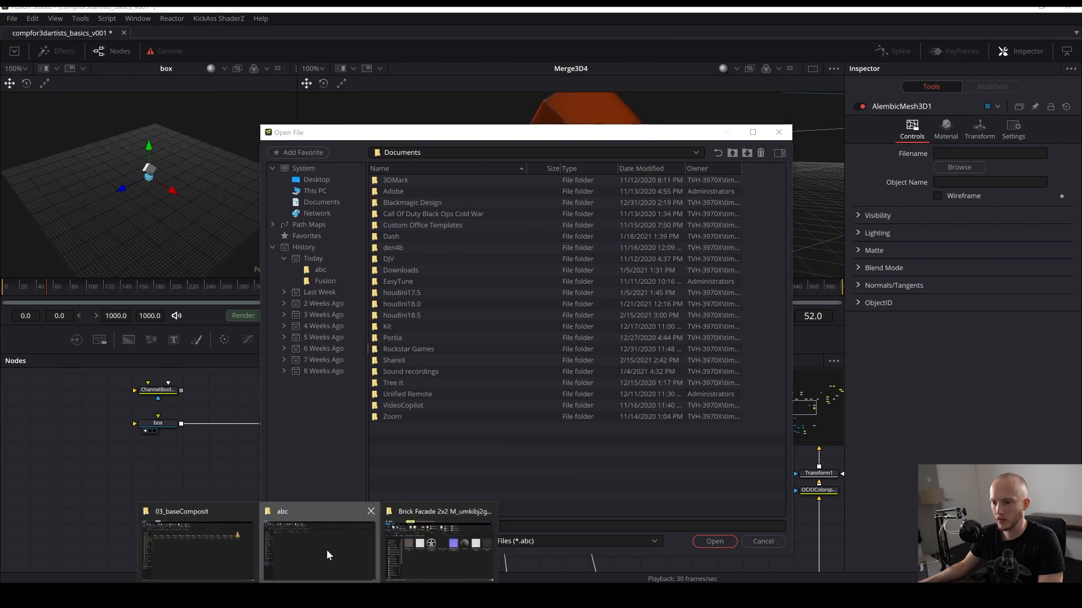
click(326, 550)
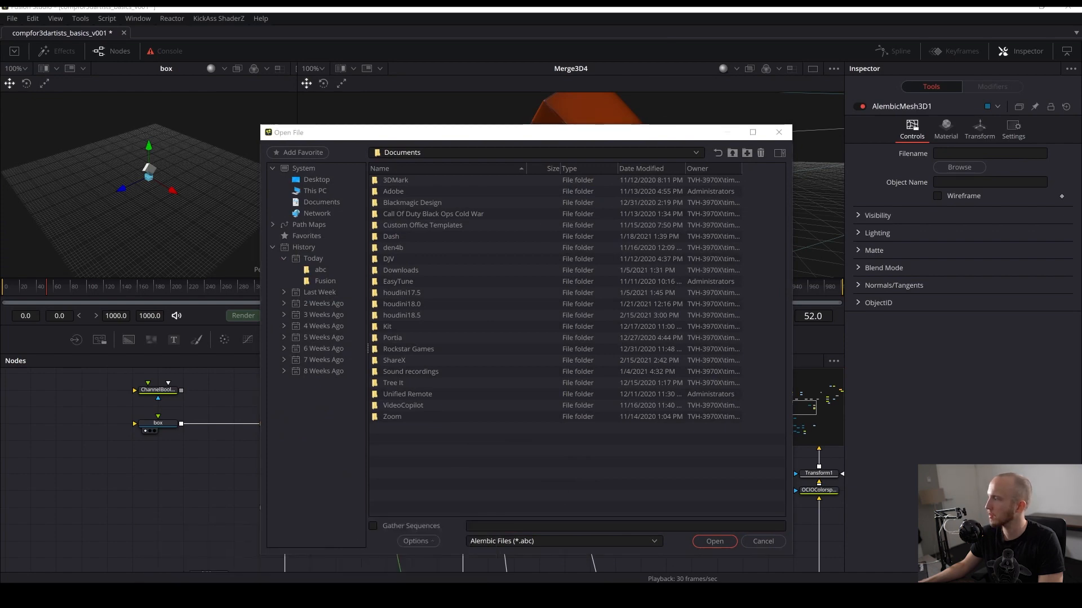
click(795, 125)
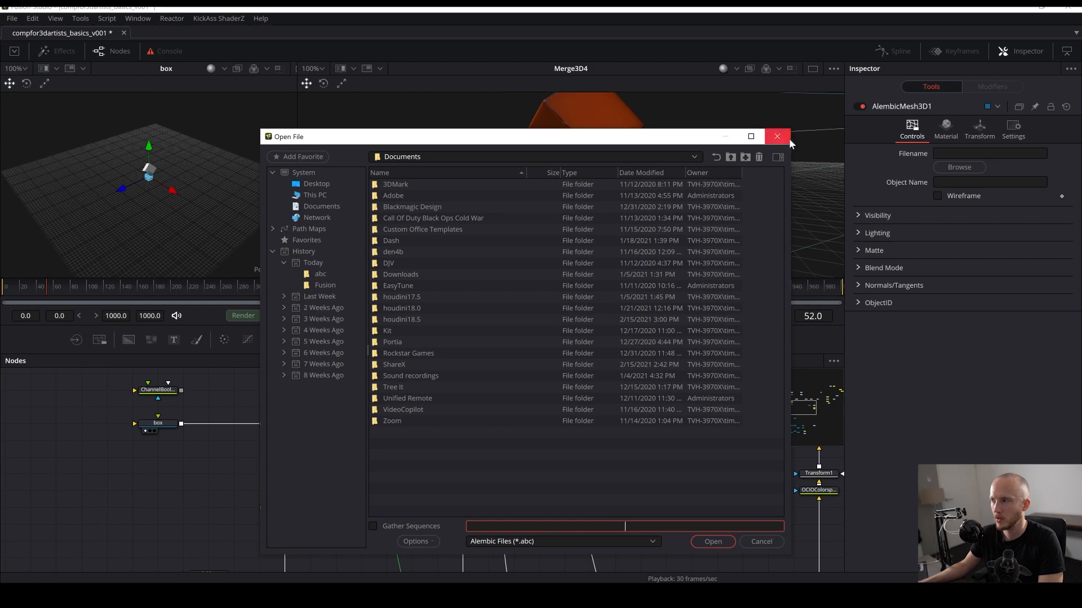
click(779, 132)
drag(291, 509, 217, 514)
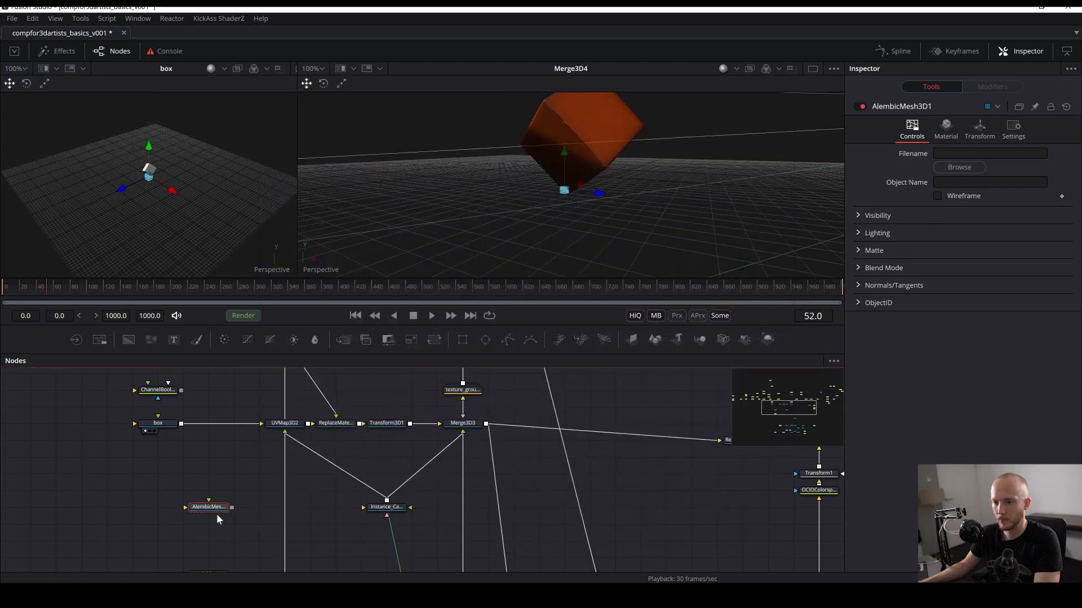
key(Delete)
- Add an Alembic Mesh 3D node loading myobjects_v001.abc and save the comp
key(shift+space)
text(alem)
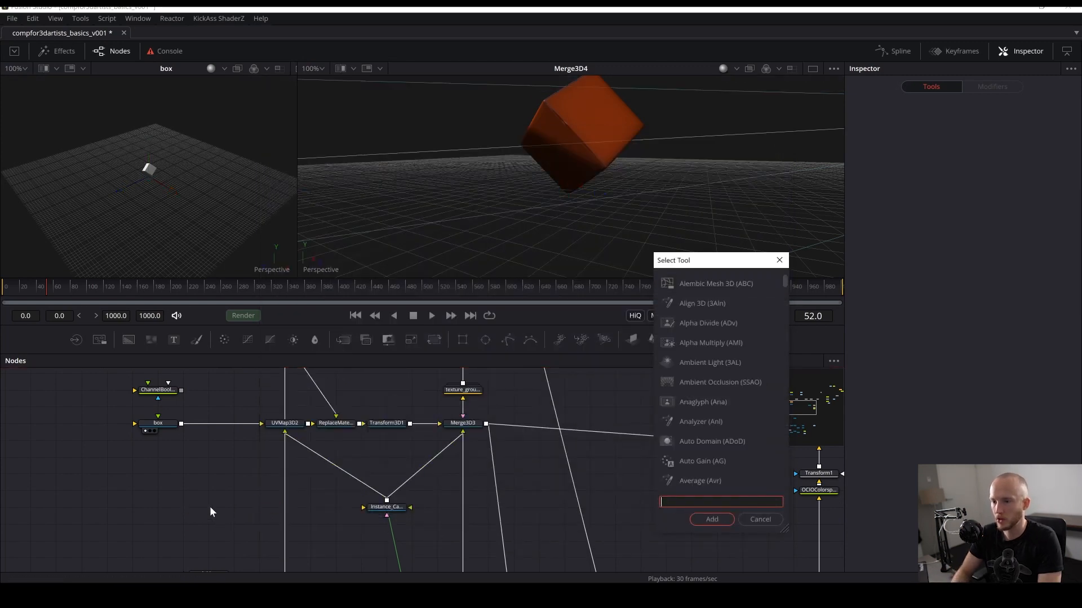
key(Return)
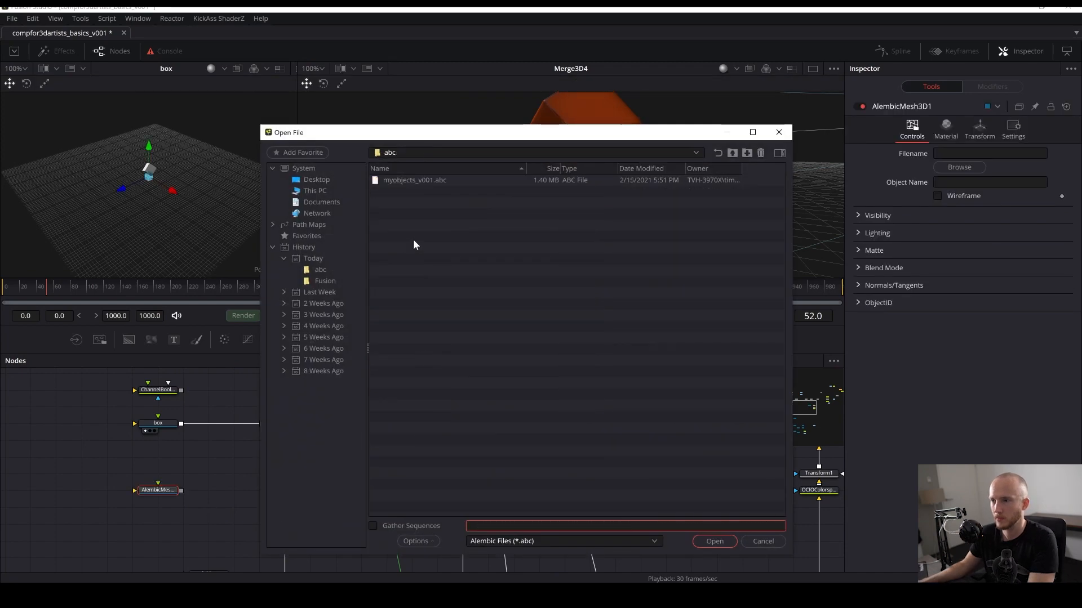
double_click(427, 184)
drag(145, 488, 551, 537)
drag(623, 473, 458, 456)
key(ctrl+s)
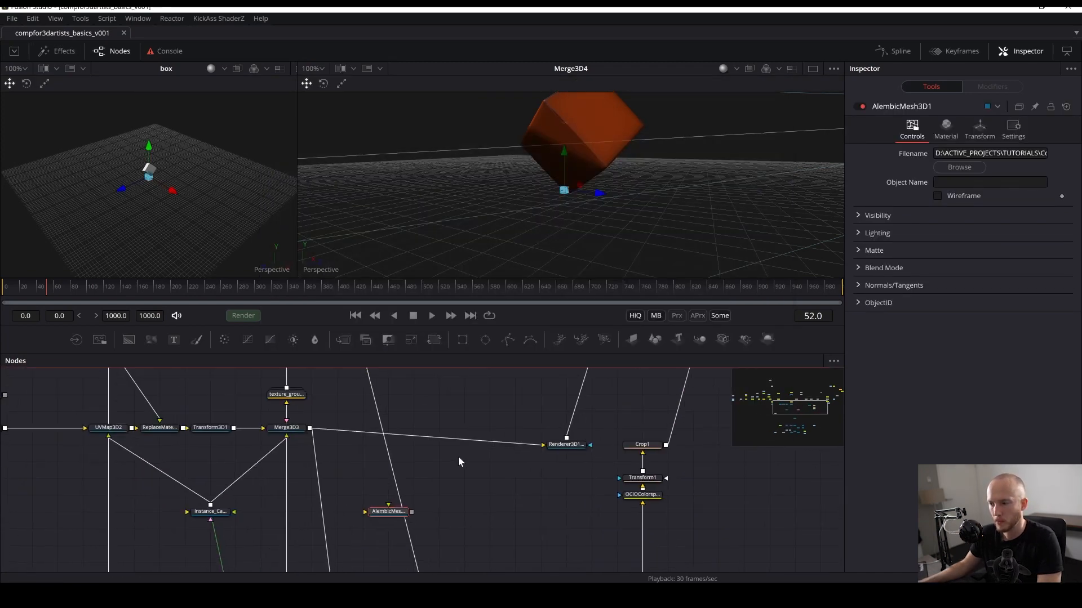
- View the Alembic mesh, add a Merge 3D node fed by it, and save the comp
drag(440, 496, 599, 144)
drag(435, 569, 481, 508)
key(shift+space)
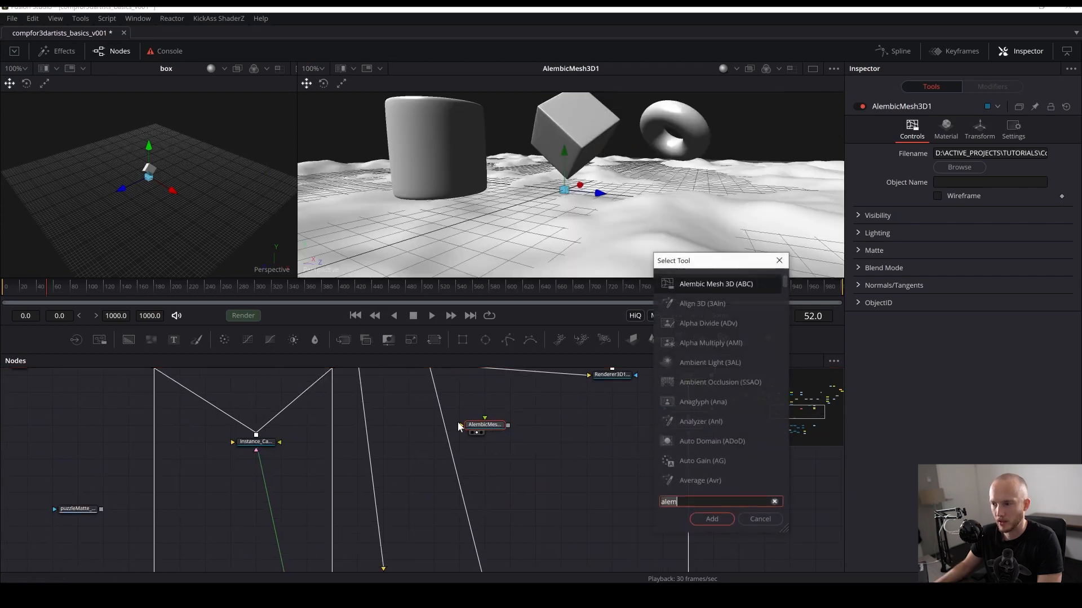
text(merg)
key(Down)
key(Return)
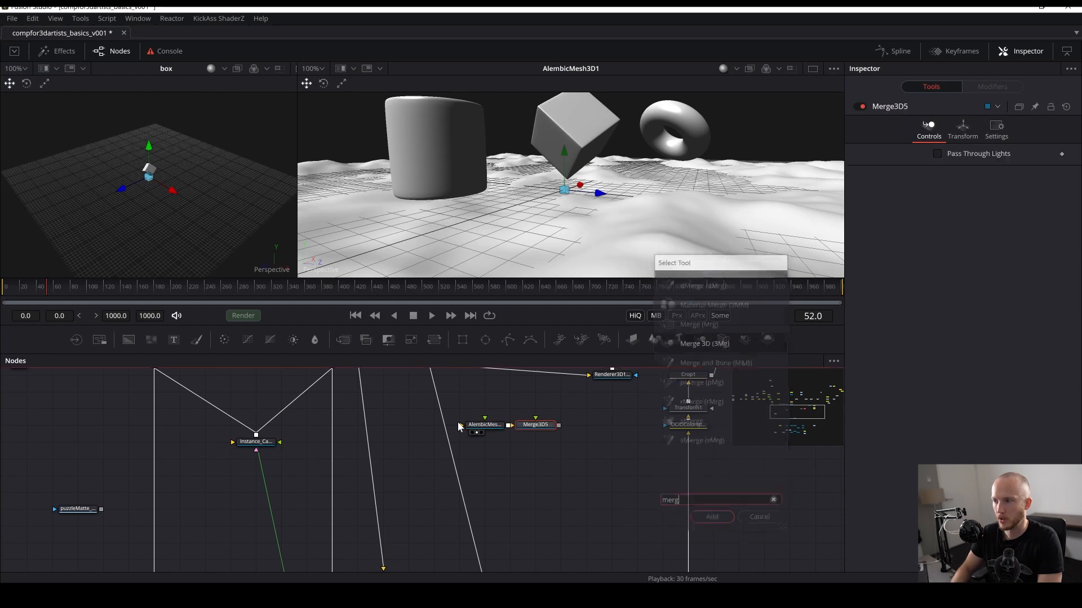
key(ctrl+s)
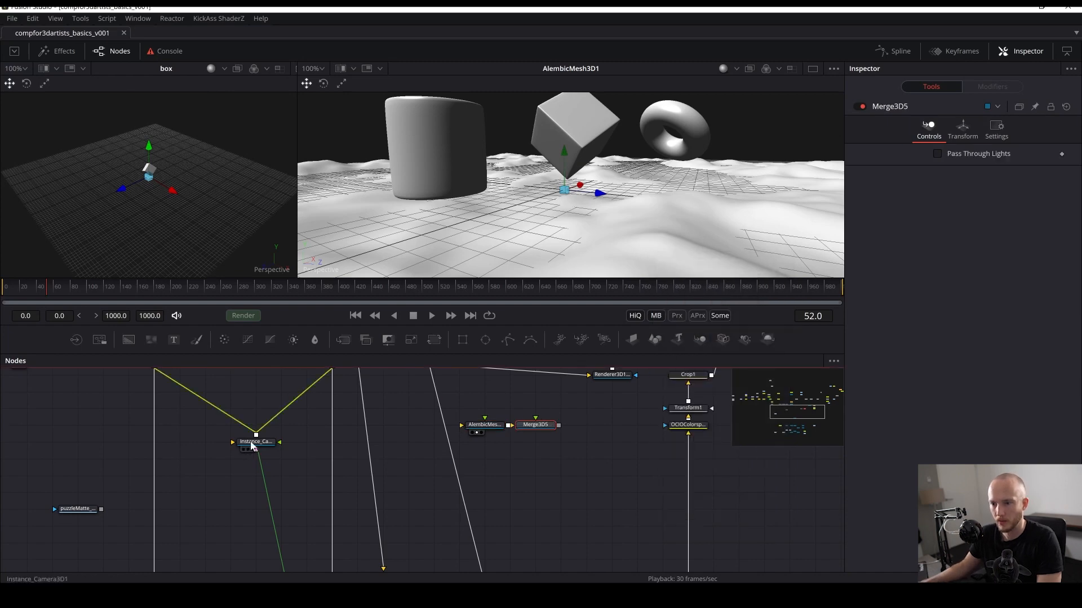
- Paste a copy of the box scene's instance camera and connect it into Merge3D5
click(251, 443)
key(ctrl+c)
click(506, 474)
key(ctrl+v)
drag(512, 475, 539, 433)
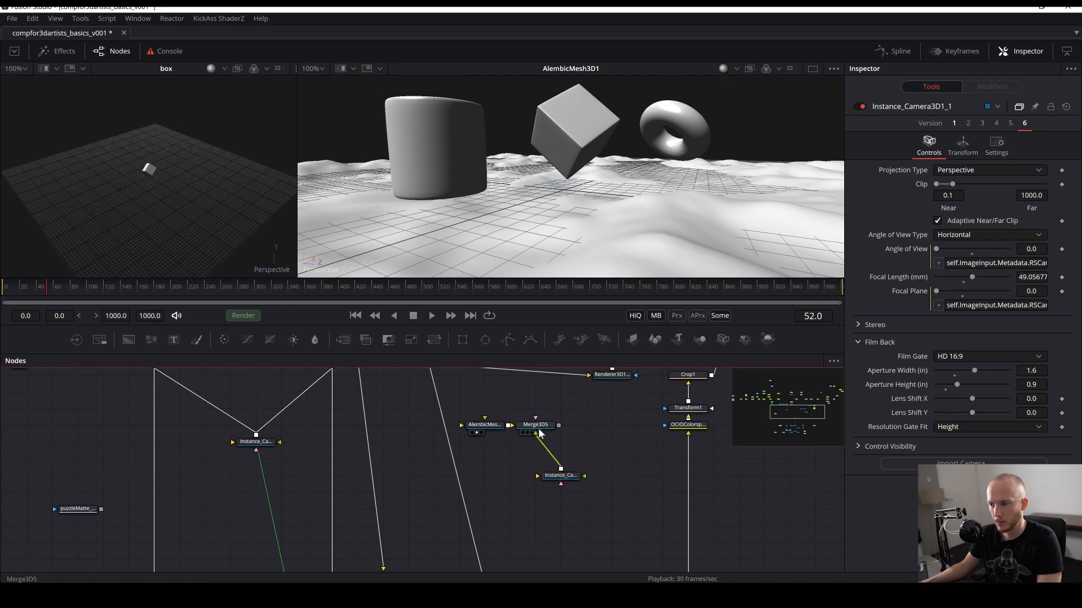
drag(583, 167, 583, 167)
- Connect the box's Transform3D1 output into Merge3D5
drag(72, 414, 123, 486)
drag(193, 476, 78, 467)
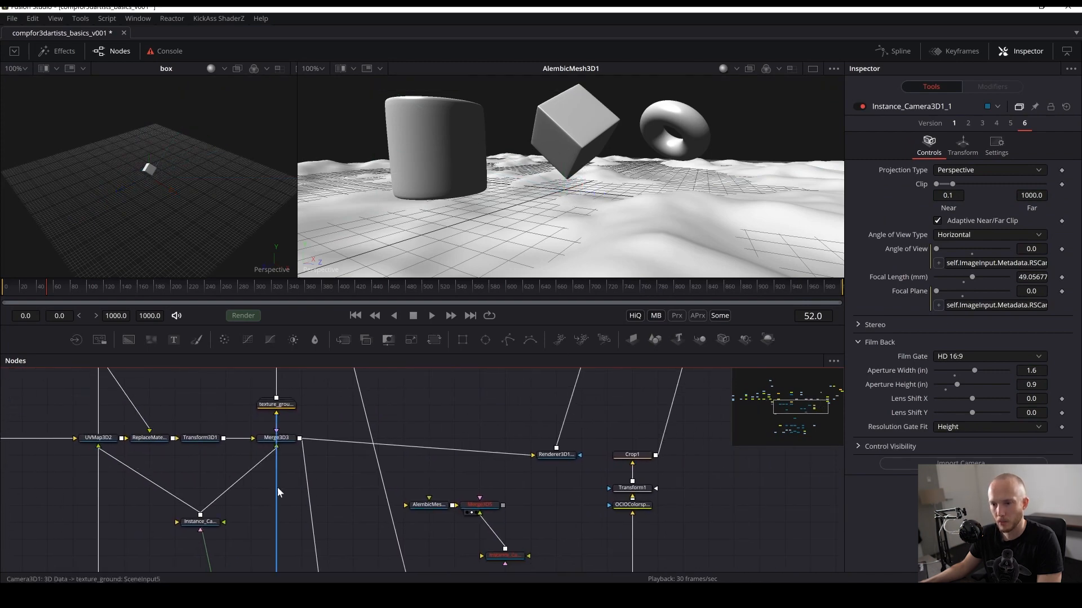
drag(277, 487, 246, 471)
drag(192, 422, 495, 492)
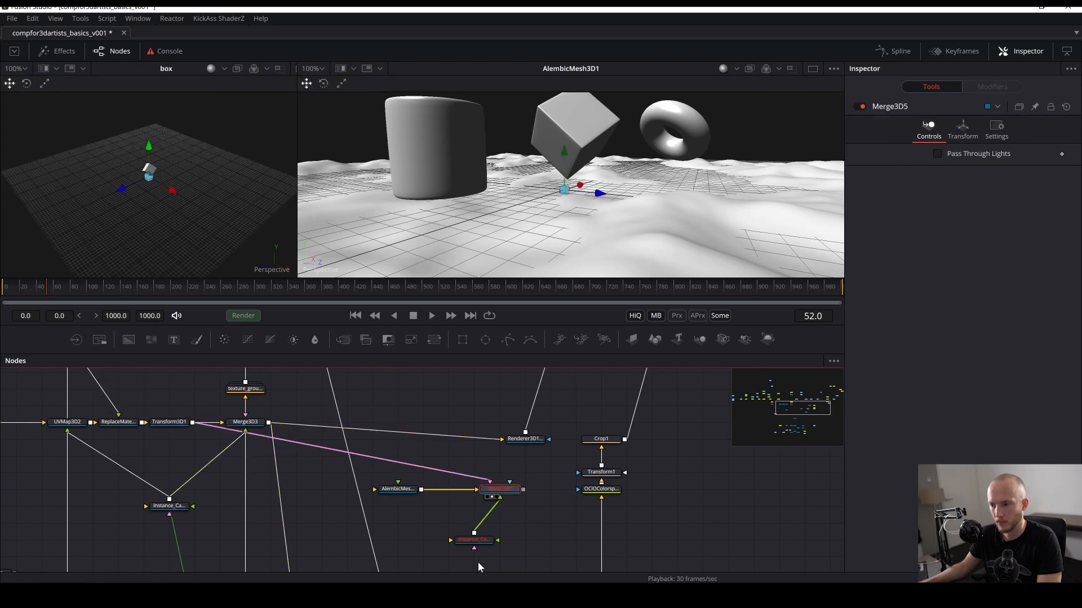
- Delete the pasted camera copy and save the comp
click(437, 475)
click(467, 544)
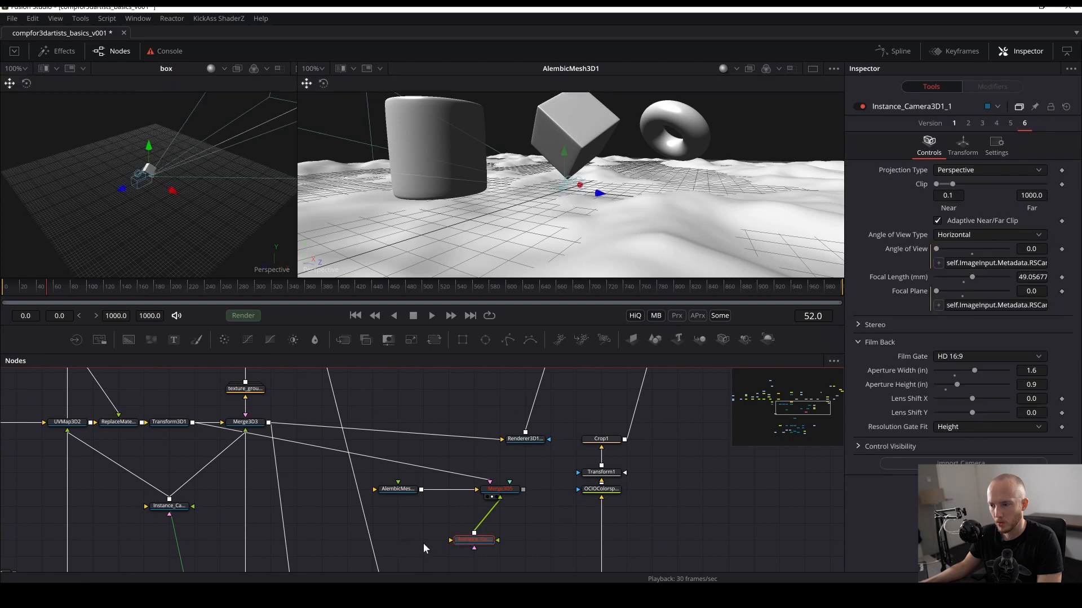
key(Delete)
key(ctrl+s)
- Copy the instance camera in the box scene
drag(290, 506, 402, 563)
drag(365, 490, 468, 414)
drag(419, 497, 194, 472)
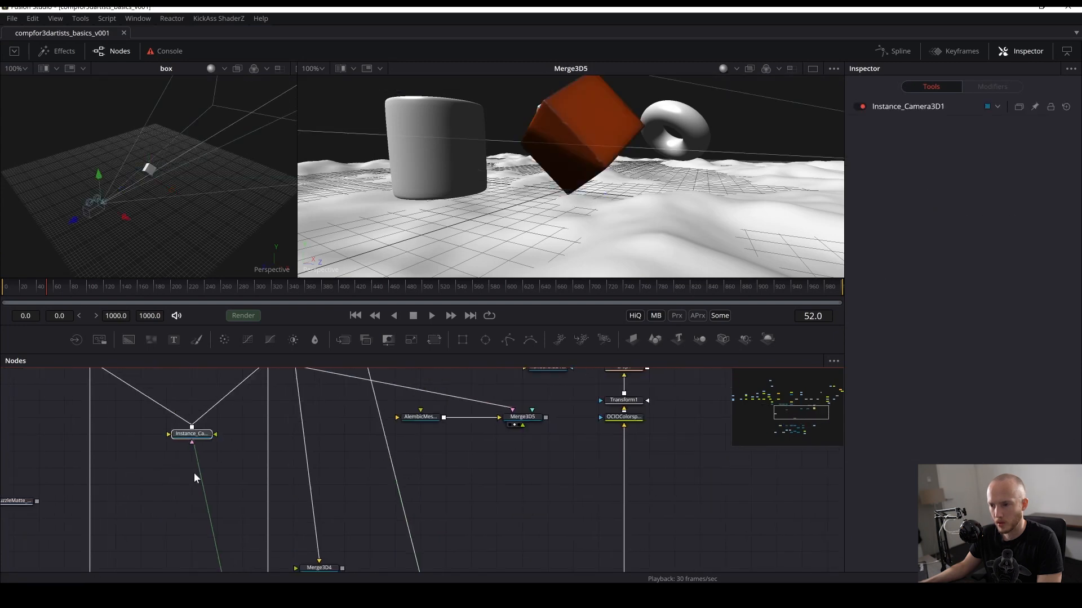
key(ctrl+c)
click(419, 461)
key(ctrl+v)
drag(422, 469, 498, 451)
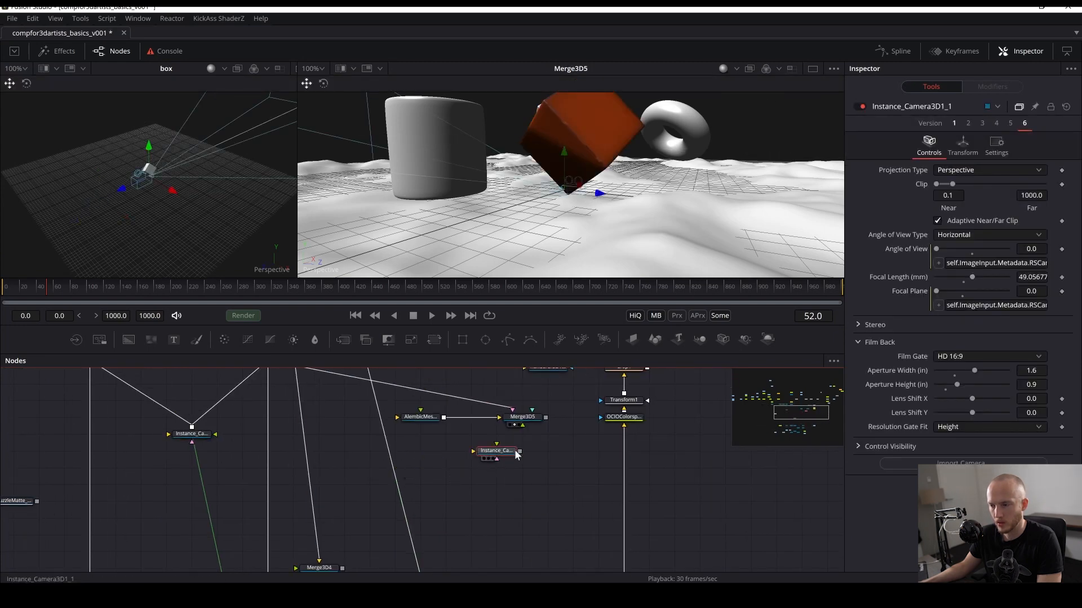
key(Delete)
- Paste an instance of the copied camera and connect it into Merge3D5
drag(434, 535, 527, 382)
key(ctrl+s)
drag(289, 558, 314, 414)
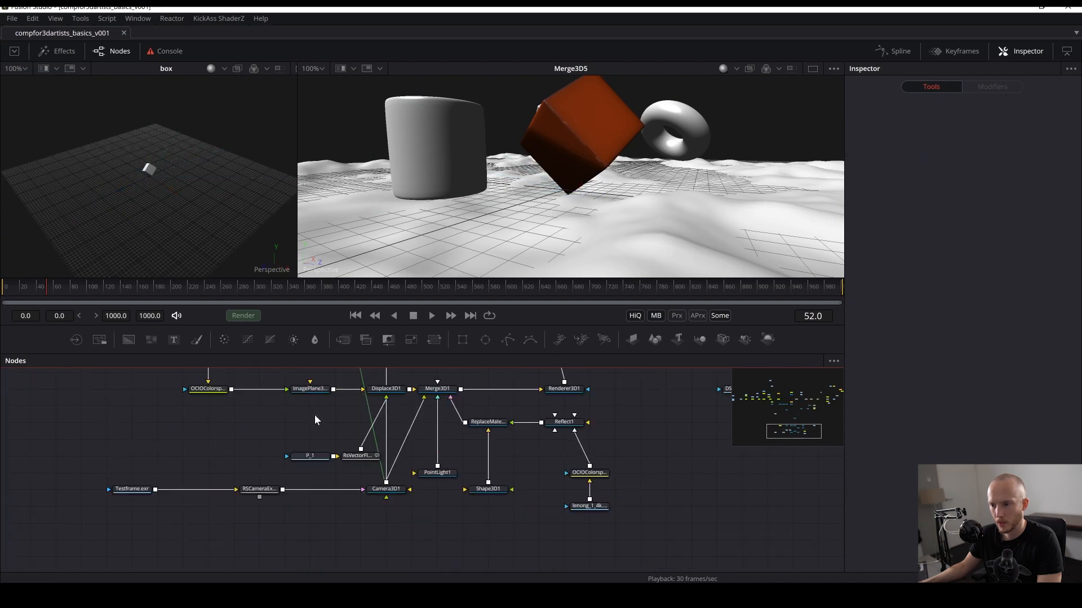
drag(385, 469, 376, 458)
drag(400, 549, 373, 488)
drag(469, 500, 433, 574)
drag(507, 432, 544, 446)
key(ctrl+shift+v)
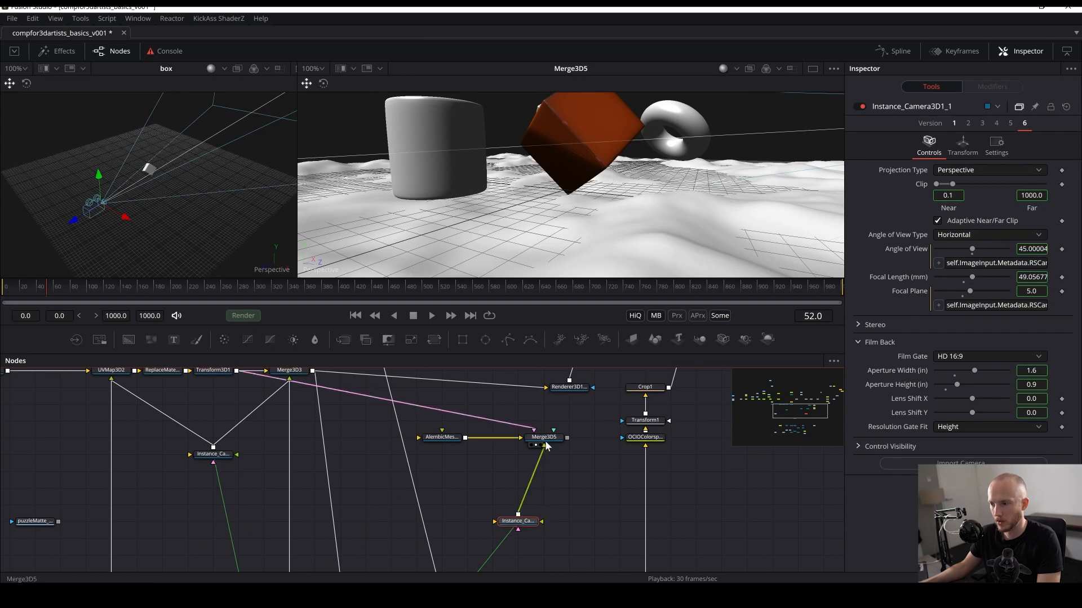
- View Merge3D5 through the instanced camera and save the comp
click(578, 485)
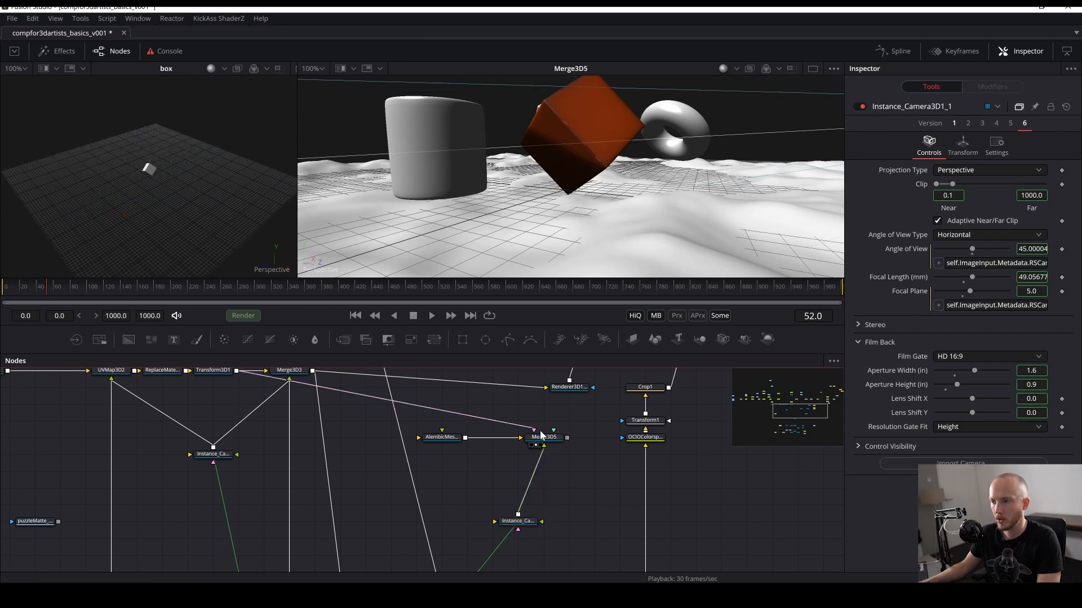
right_click(315, 269)
click(346, 275)
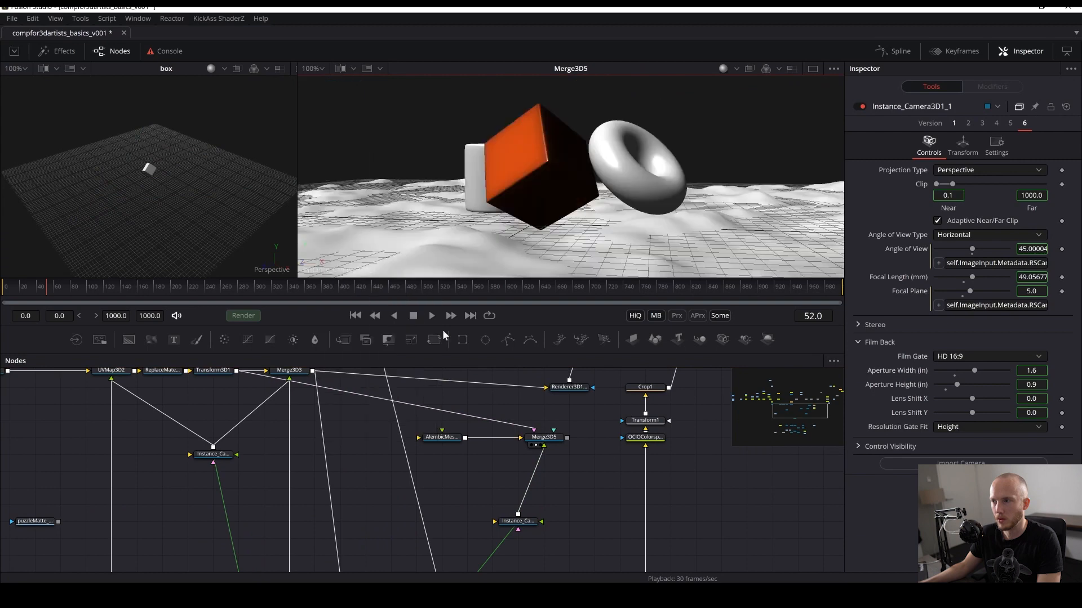
key(ctrl+s)
- Connect the main scene's ReplaceMaterial3D1 output into Merge3D5 and save the comp
drag(606, 507, 553, 228)
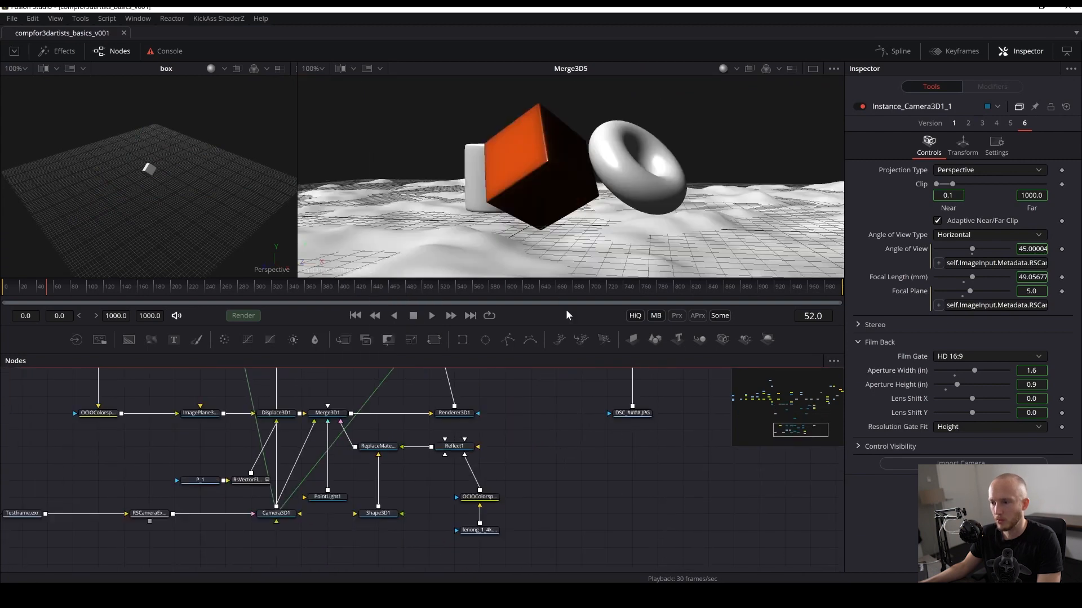
drag(529, 459, 492, 557)
scroll(503, 505, down, 1)
drag(502, 505, 471, 453)
scroll(387, 466, down, 1)
drag(388, 467, 320, 536)
scroll(347, 458, up, 1)
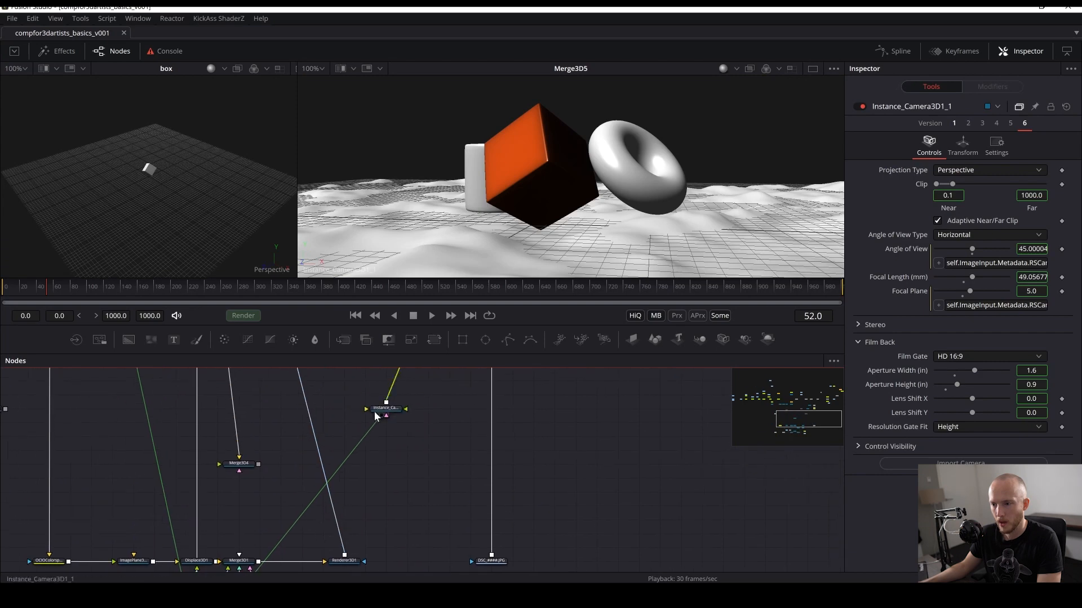
drag(383, 411, 408, 447)
drag(423, 387, 373, 484)
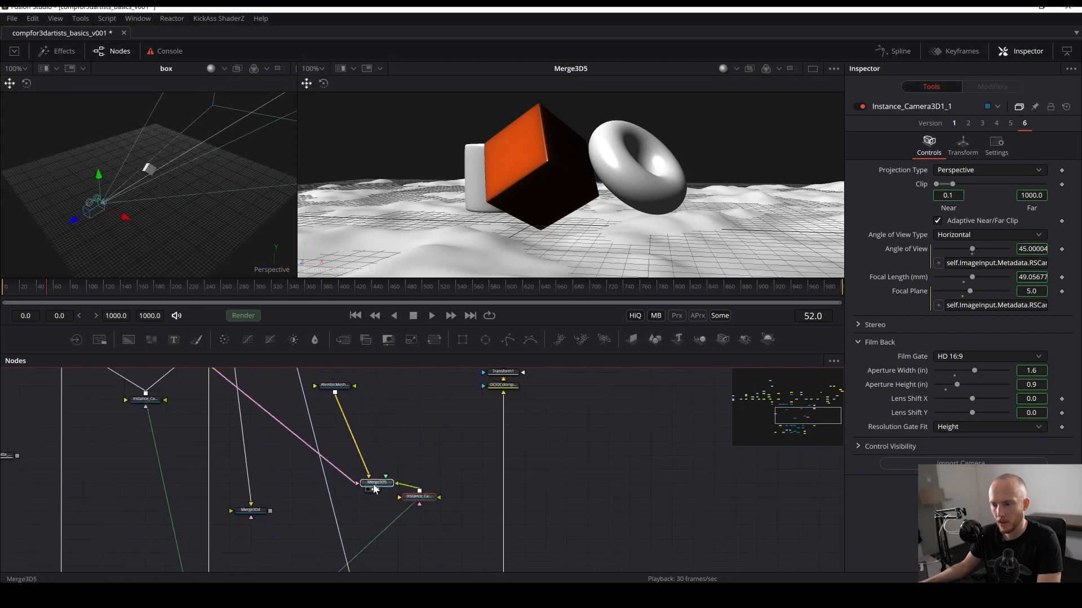
drag(326, 558, 369, 462)
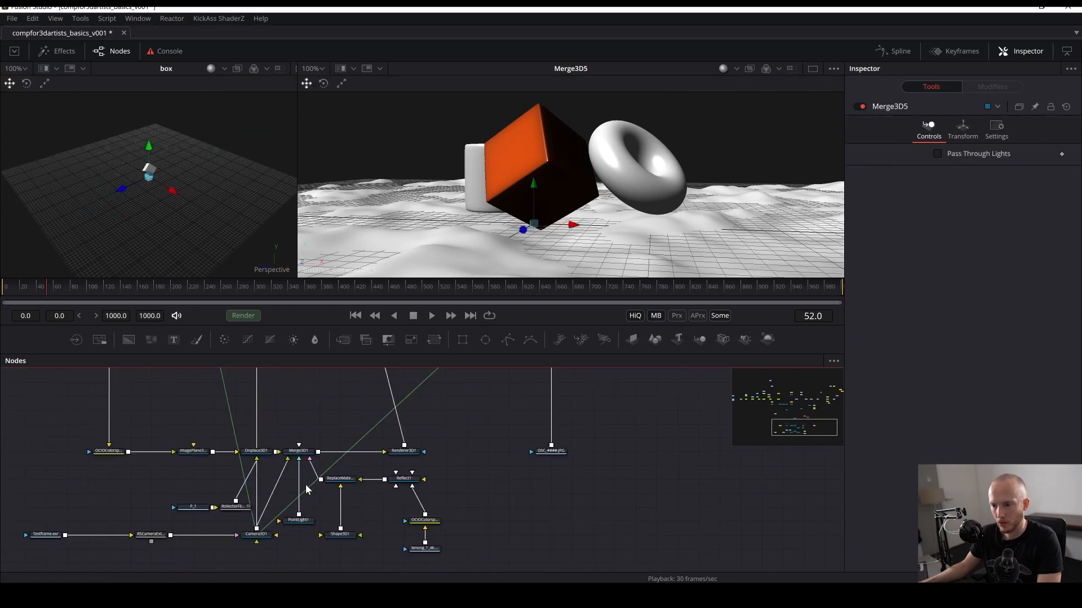
drag(387, 407, 342, 473)
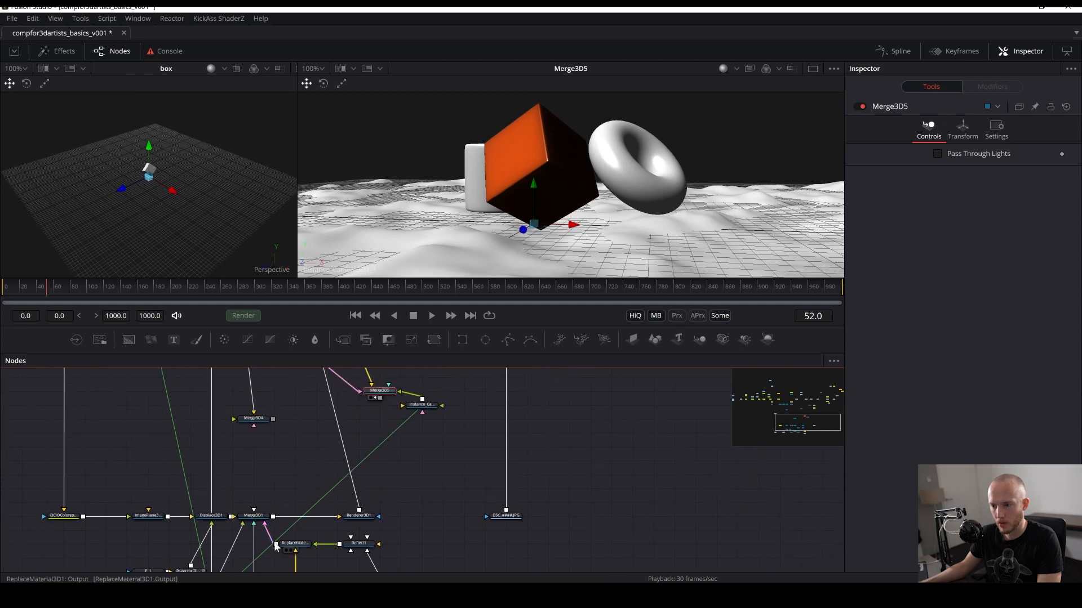
drag(276, 544, 428, 429)
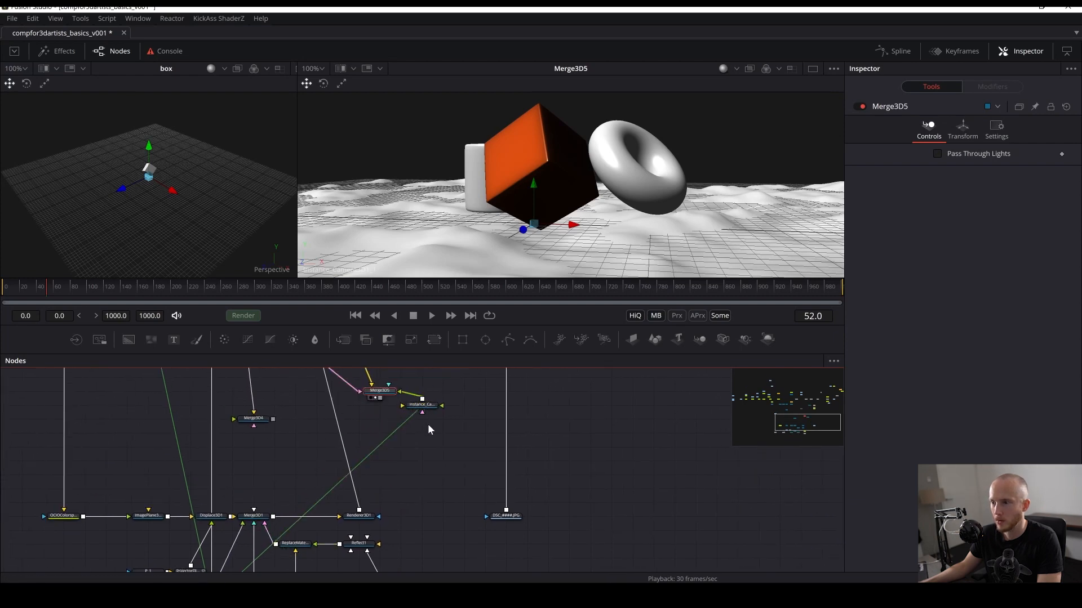
drag(275, 545, 360, 392)
drag(414, 484, 405, 507)
key(ctrl+s)
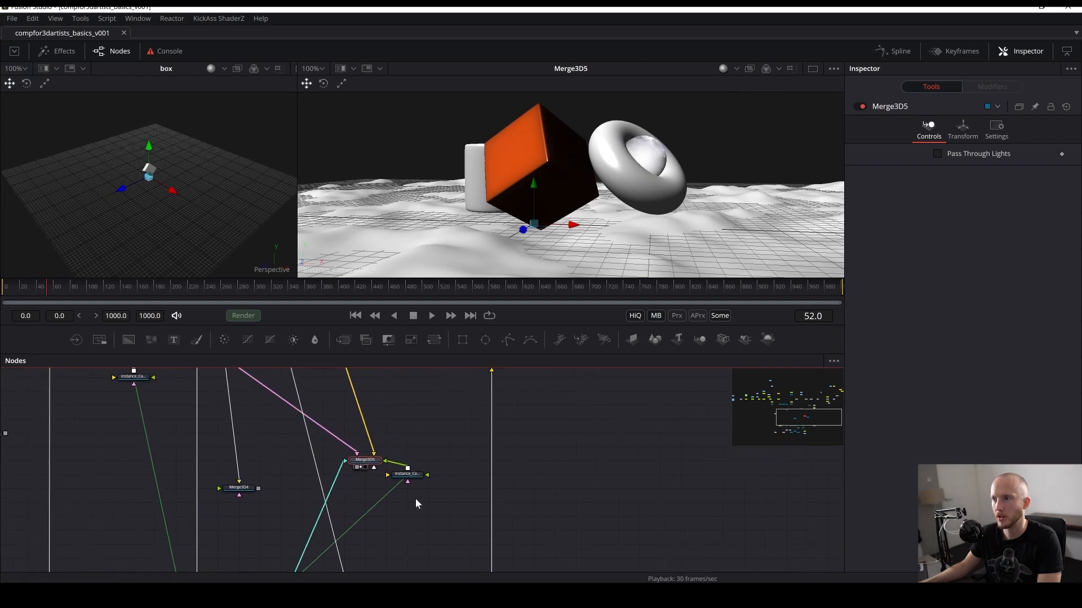
- Move Merge3D5 up, save, and add a Renderer 3D node after it
drag(357, 460, 359, 396)
drag(394, 448, 331, 544)
key(ctrl+s)
key(shift+space)
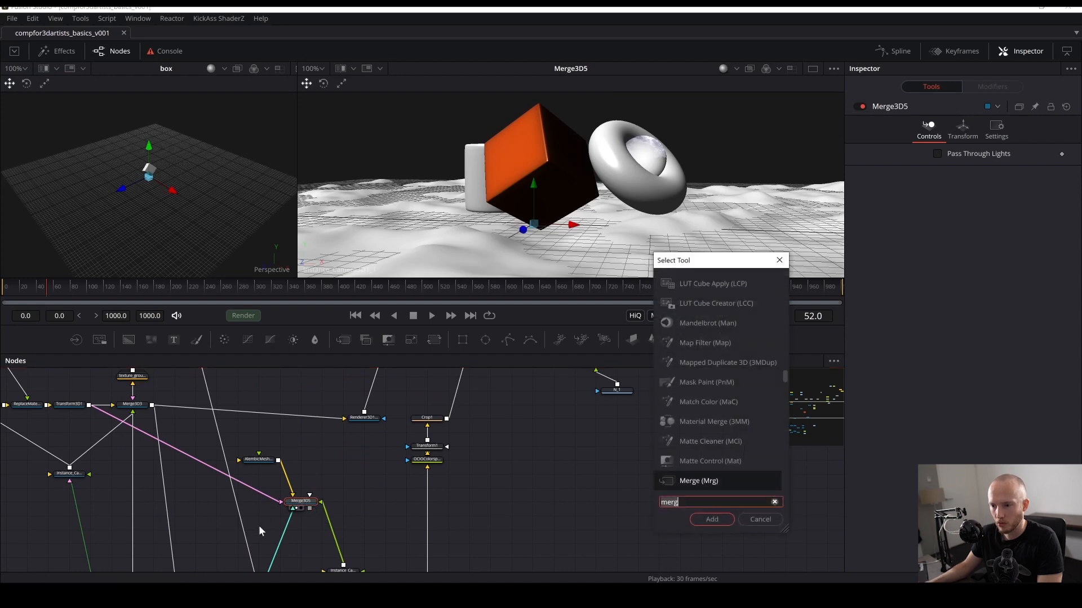
text(render)
key(Return)
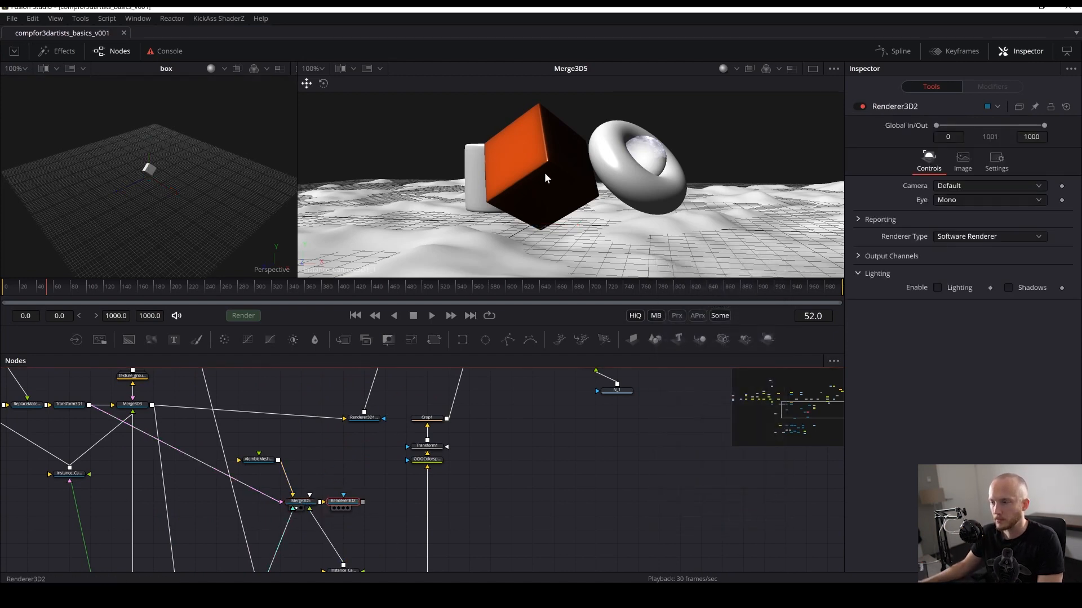
- Set Renderer3D2 to the Software Renderer with the Z output channel enabled, and save the comp
key(2)
scroll(576, 117, down, 3)
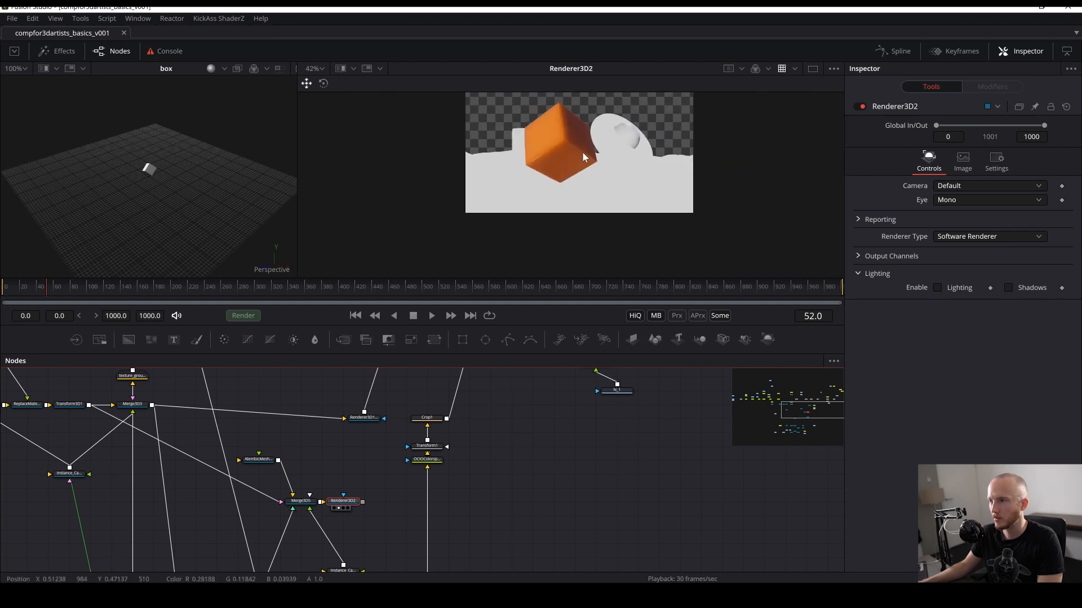
click(972, 235)
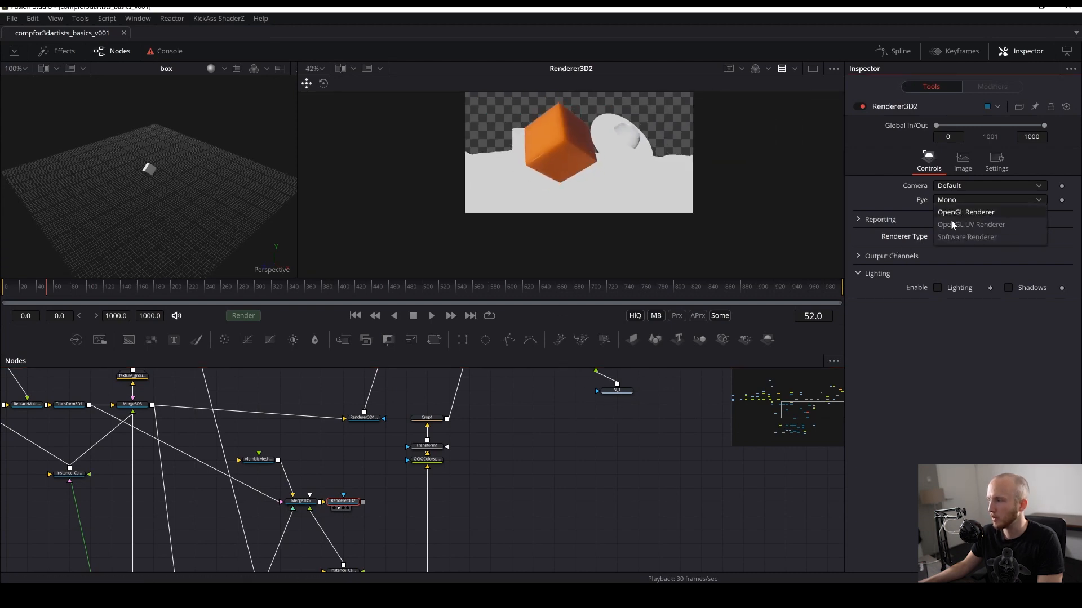
click(967, 237)
click(860, 257)
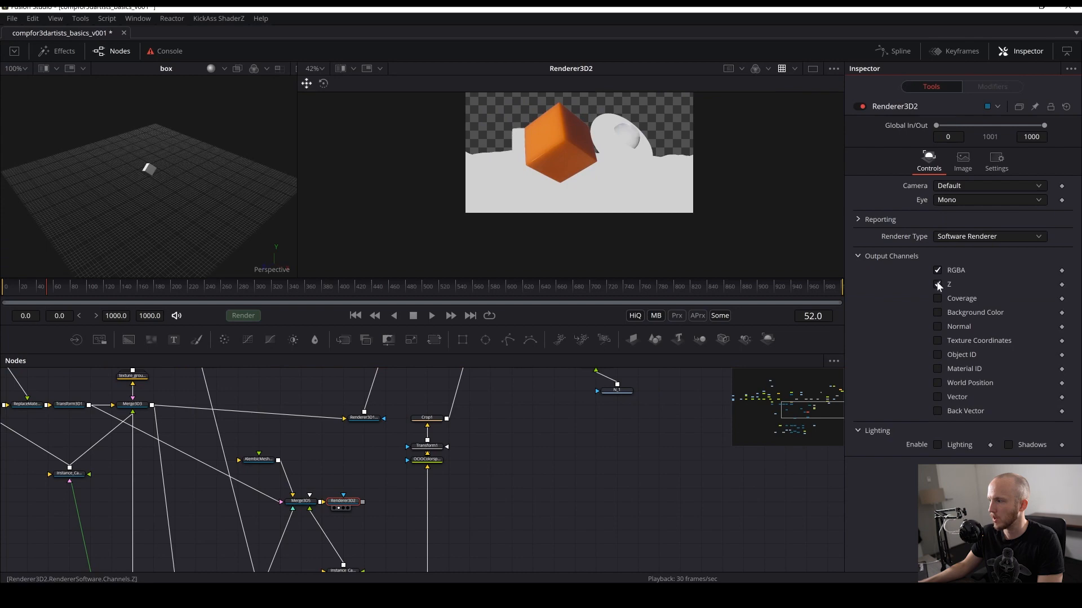
key(ctrl+s)
- Display the rendered Z channel in the viewer and fit the image to the view
scroll(540, 157, up, 2)
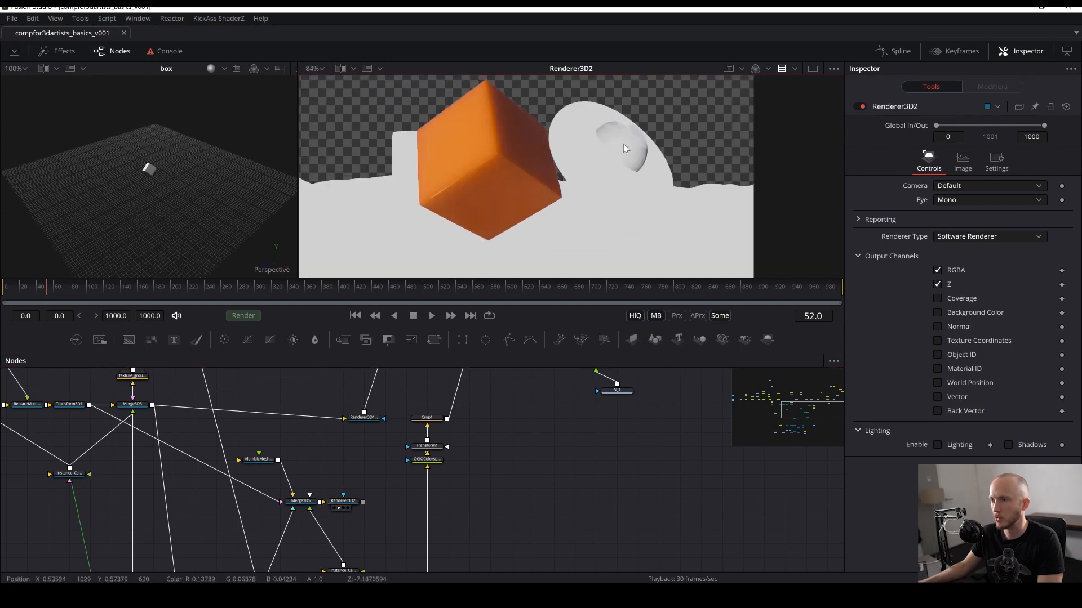
drag(705, 147, 683, 162)
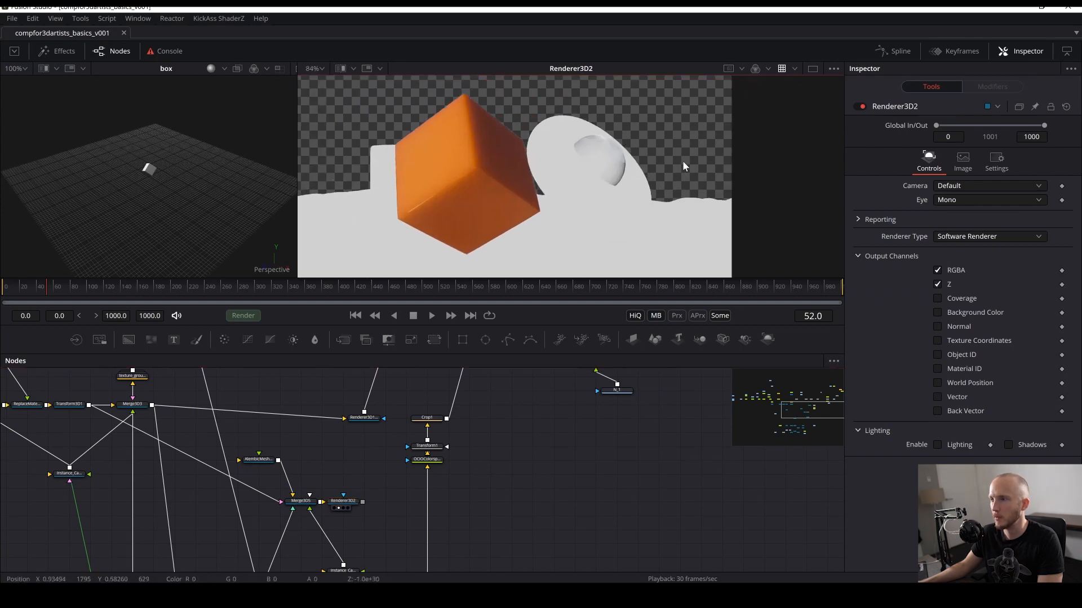
click(795, 69)
click(777, 81)
click(768, 68)
click(769, 156)
key(ctrl+f)
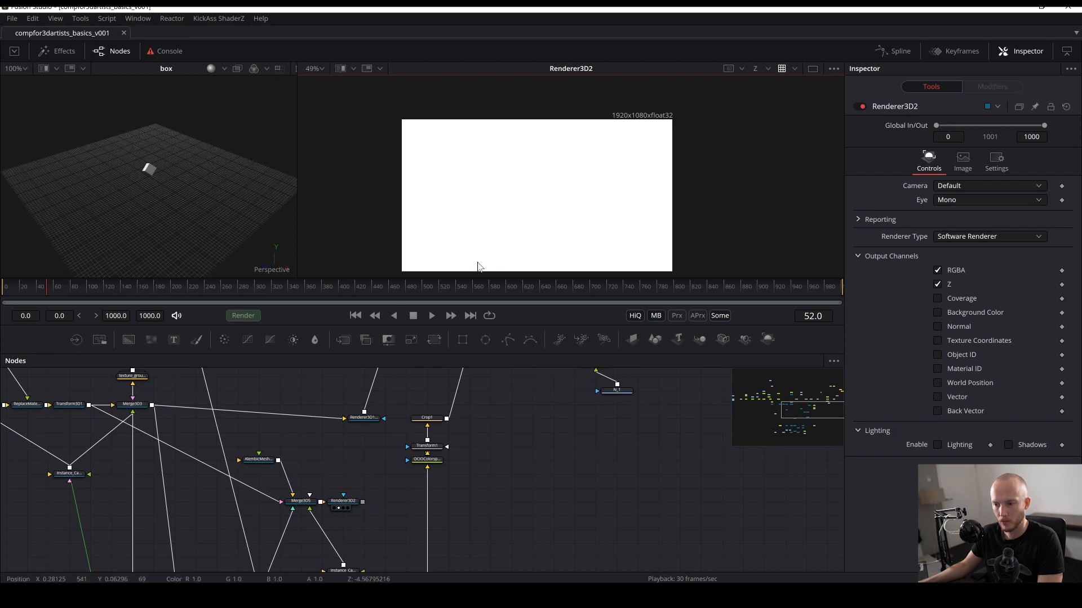
- Add a Channel Booleans node after Renderer3D2
scroll(337, 504, up, 2)
drag(341, 502, 364, 500)
key(shift+space)
text(boo)
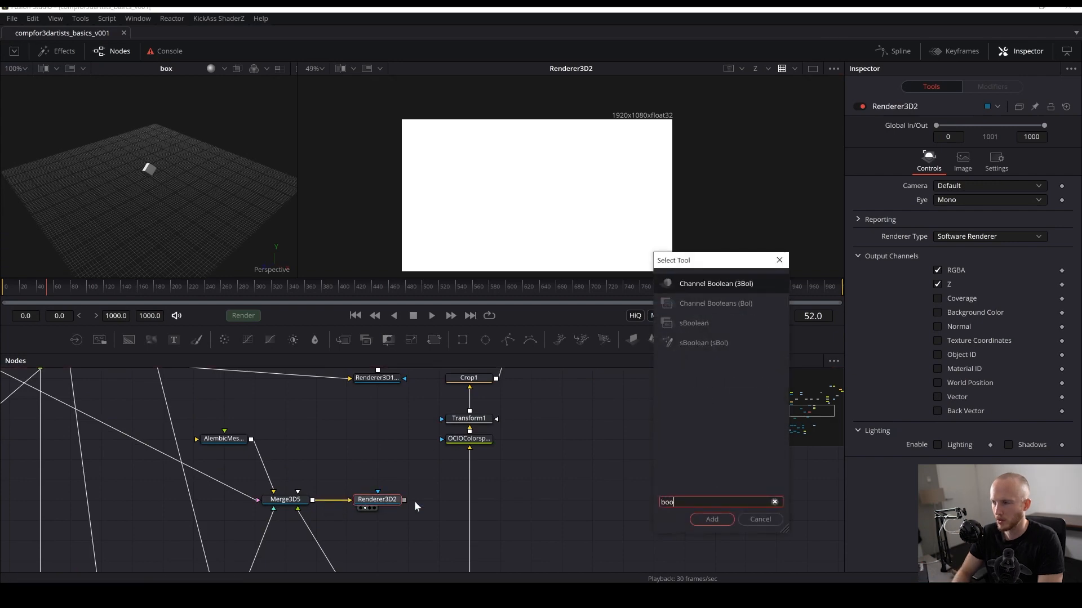
key(Return)
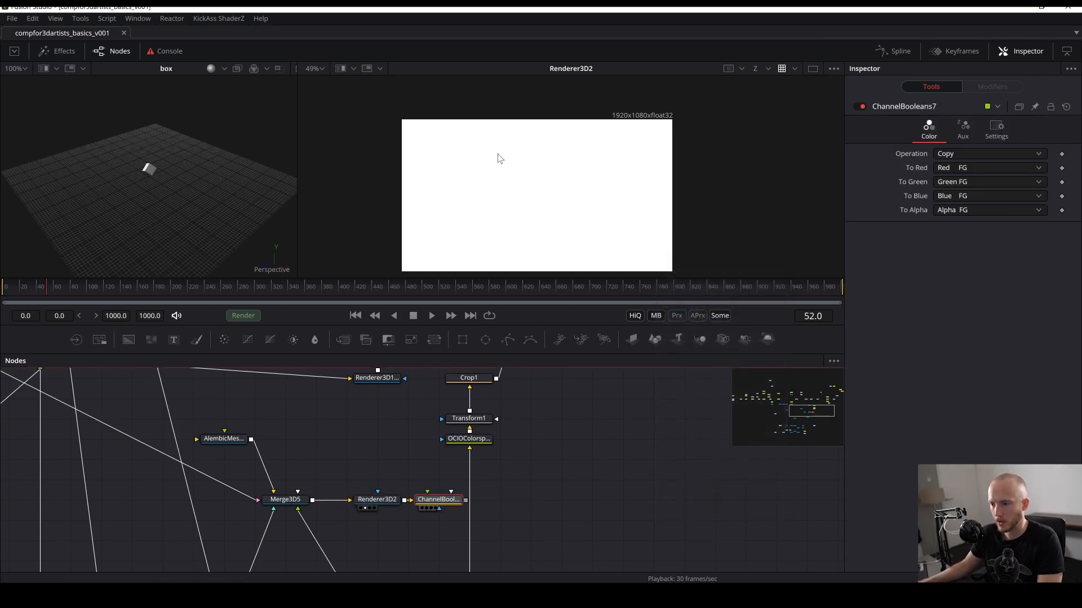
- View ChannelBooleans7 and move the node further along to the right of Renderer3D2
key(2)
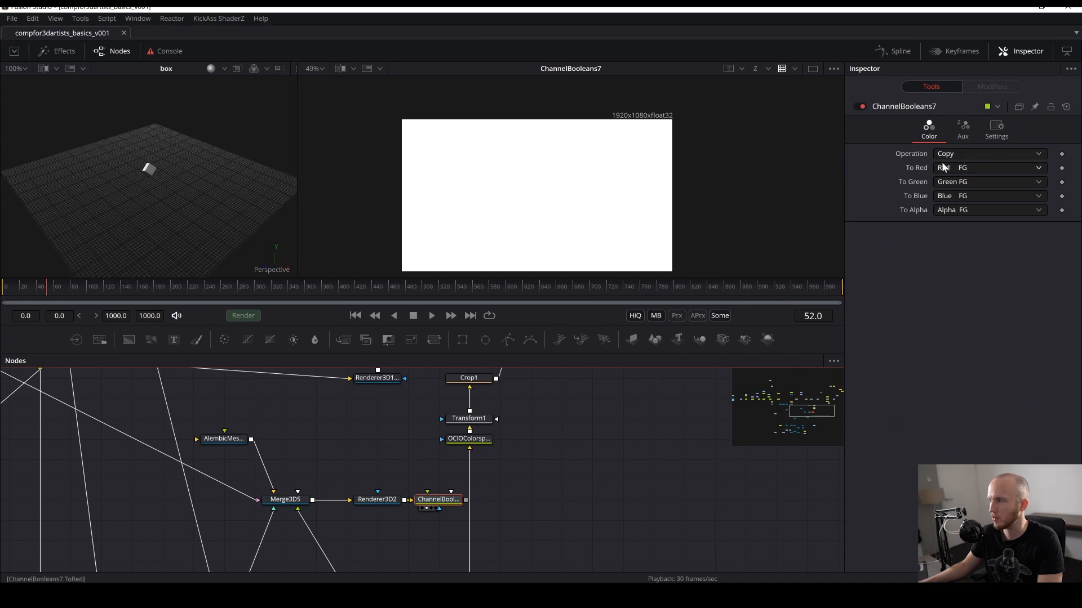
click(967, 168)
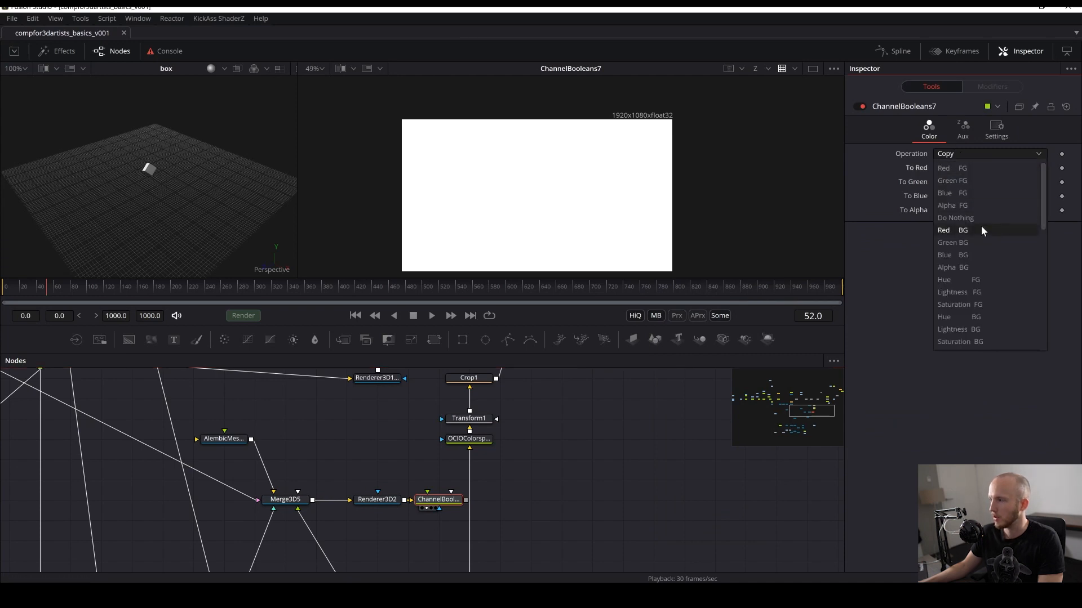
scroll(977, 242, down, 2)
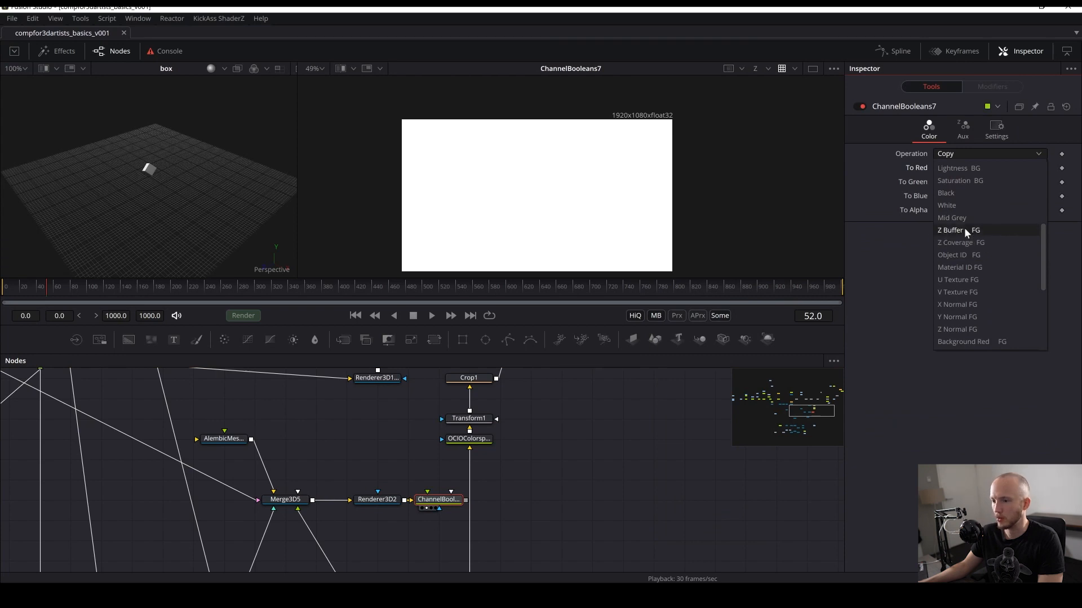
click(403, 507)
drag(438, 500, 561, 498)
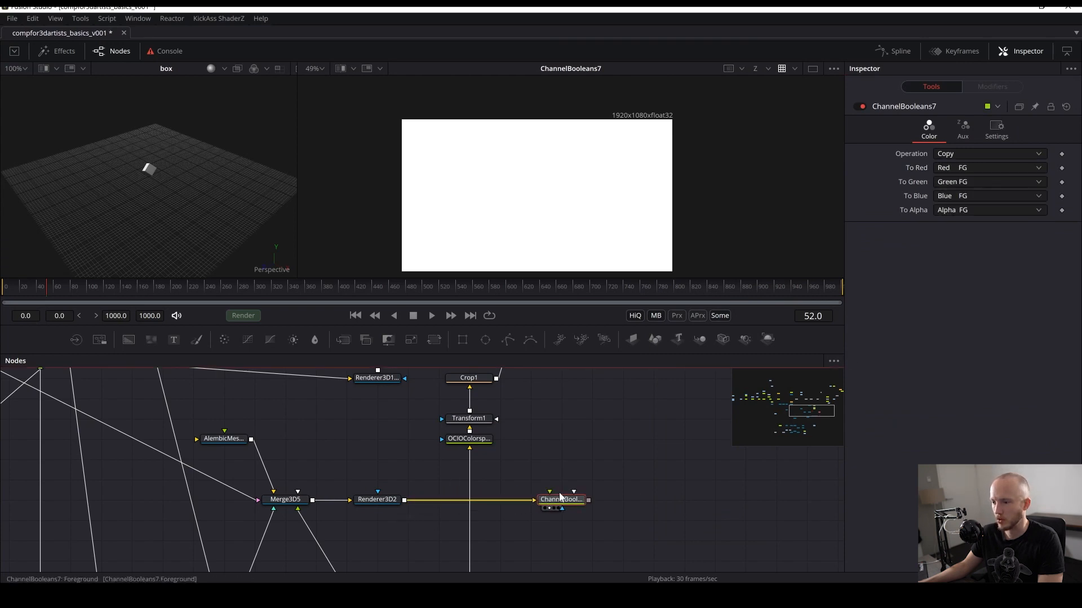
- Browse the Channel Booleans operation and channel source options
click(980, 152)
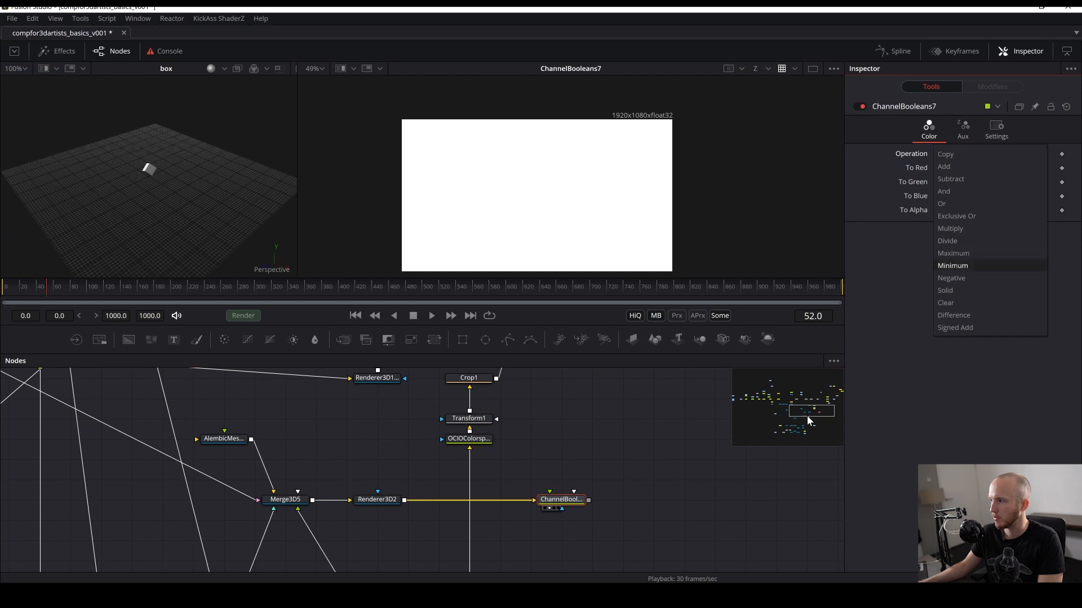
drag(807, 415, 832, 384)
click(971, 182)
scroll(968, 281, down, 10)
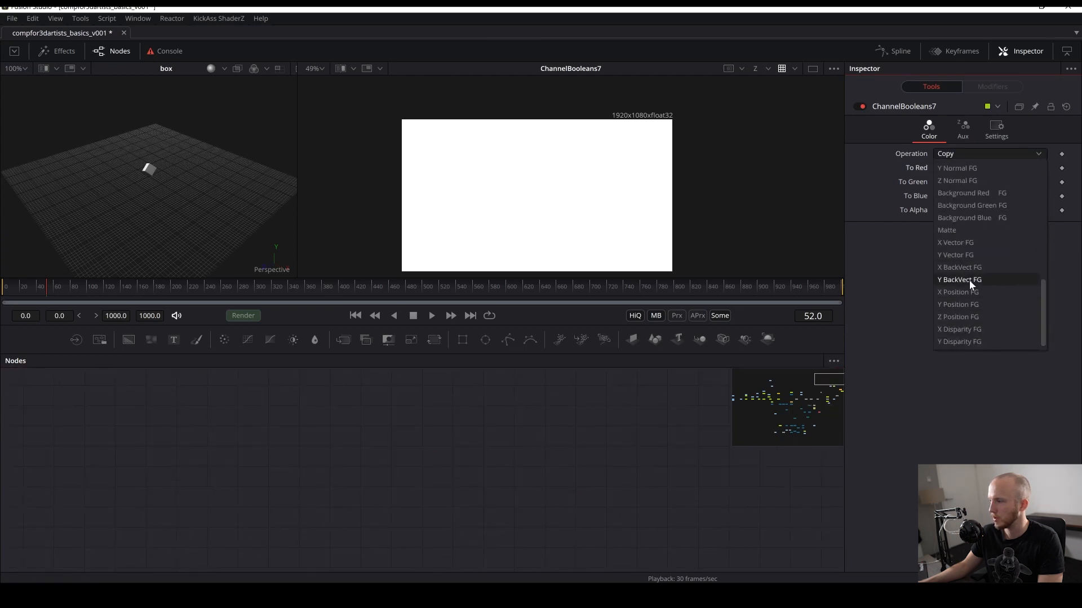
scroll(968, 280, up, 3)
scroll(981, 259, up, 10)
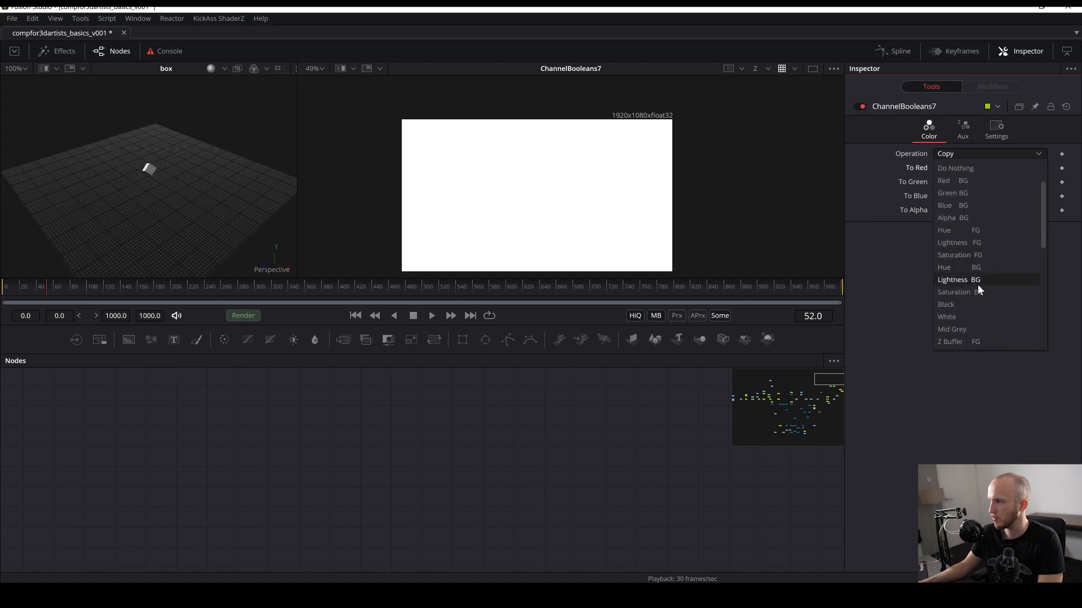
scroll(978, 265, up, 2)
scroll(980, 254, down, 4)
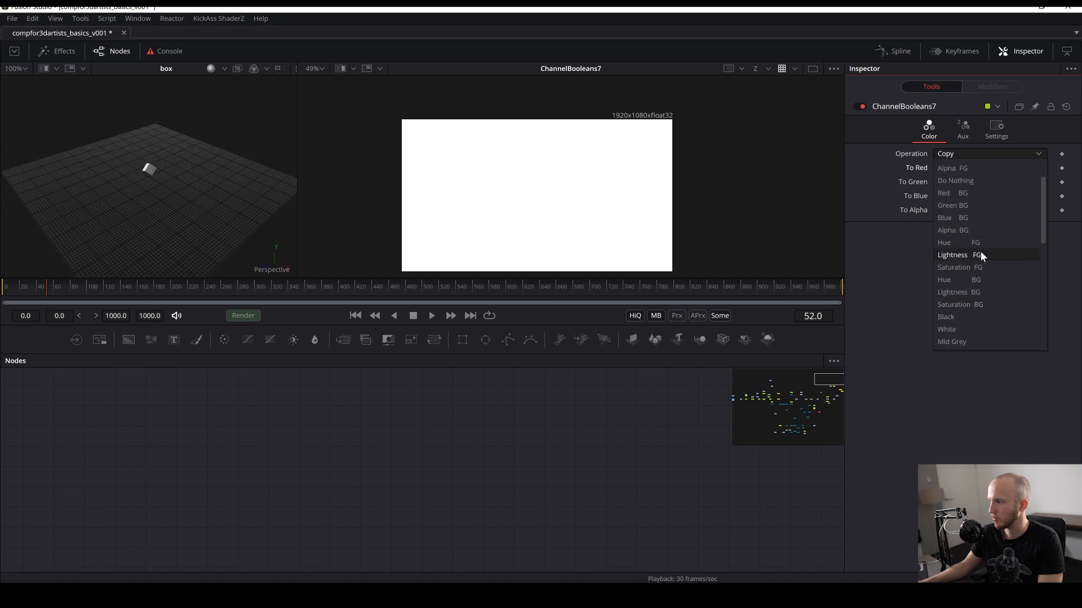
scroll(959, 303, down, 3)
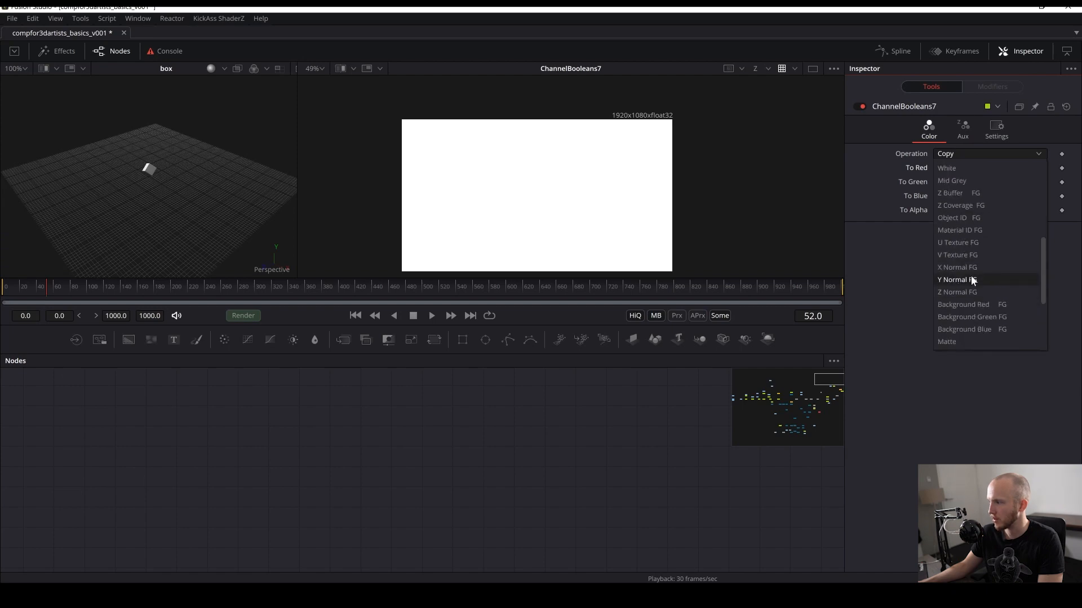
scroll(971, 278, down, 3)
scroll(972, 293, down, 1)
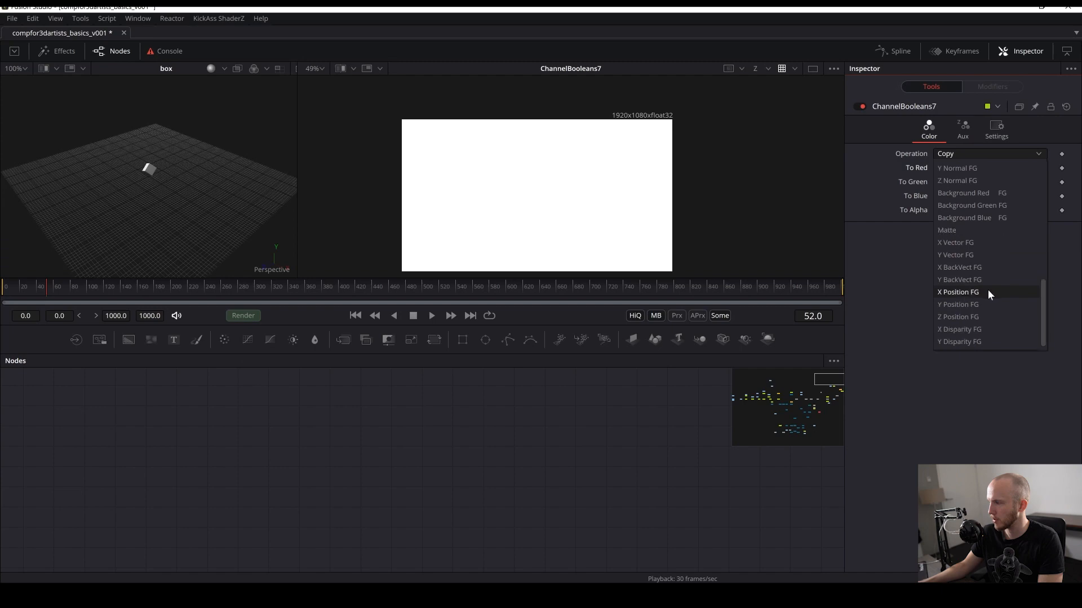
click(651, 500)
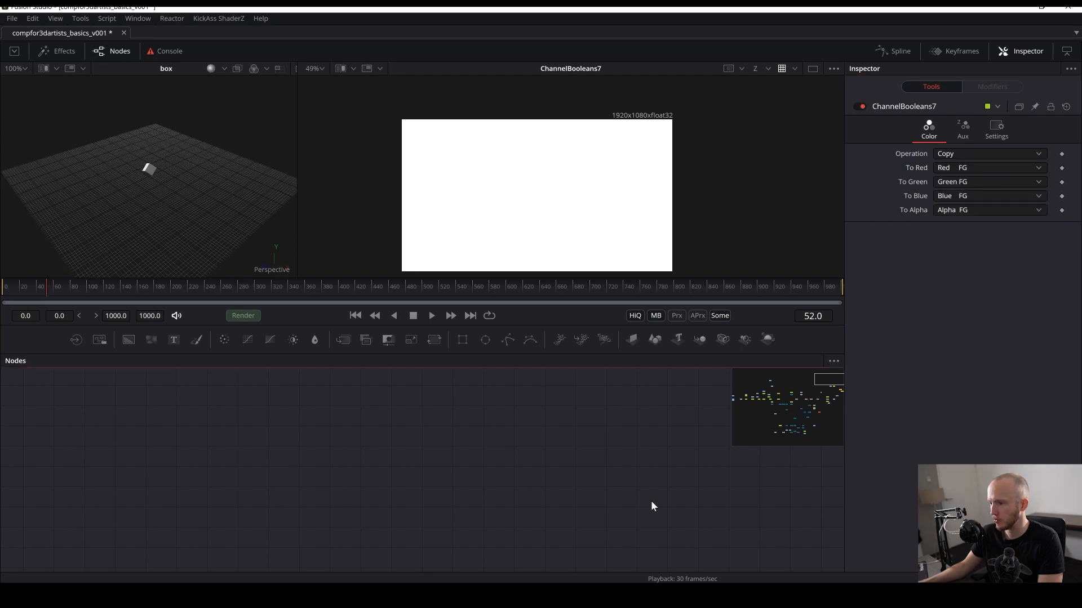
- Examine other nodes elsewhere in the node graph
drag(478, 557, 497, 418)
drag(437, 509, 455, 423)
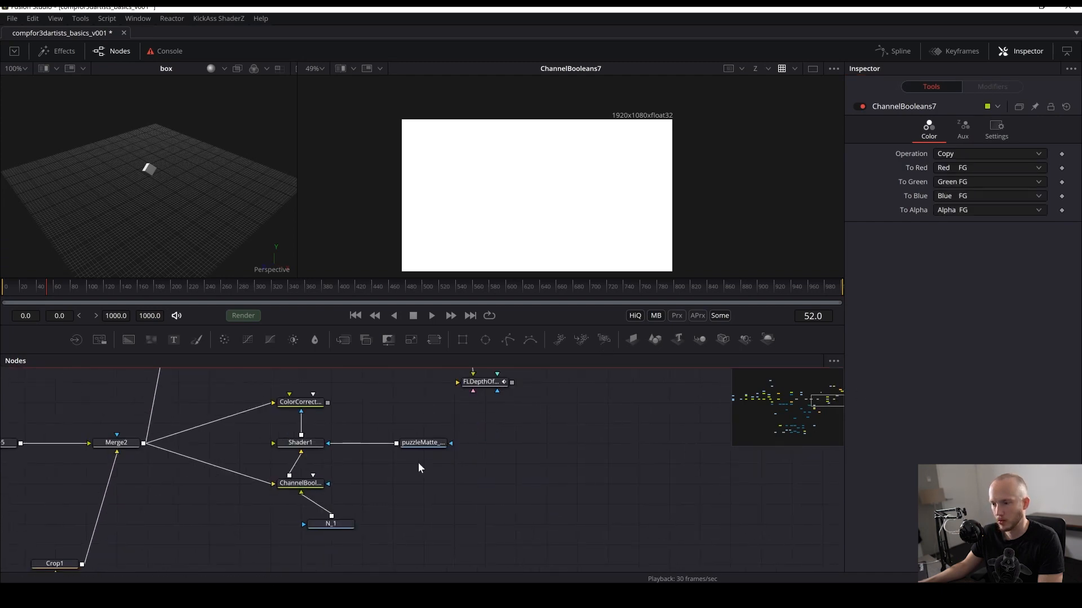
click(437, 443)
scroll(491, 441, down, 5)
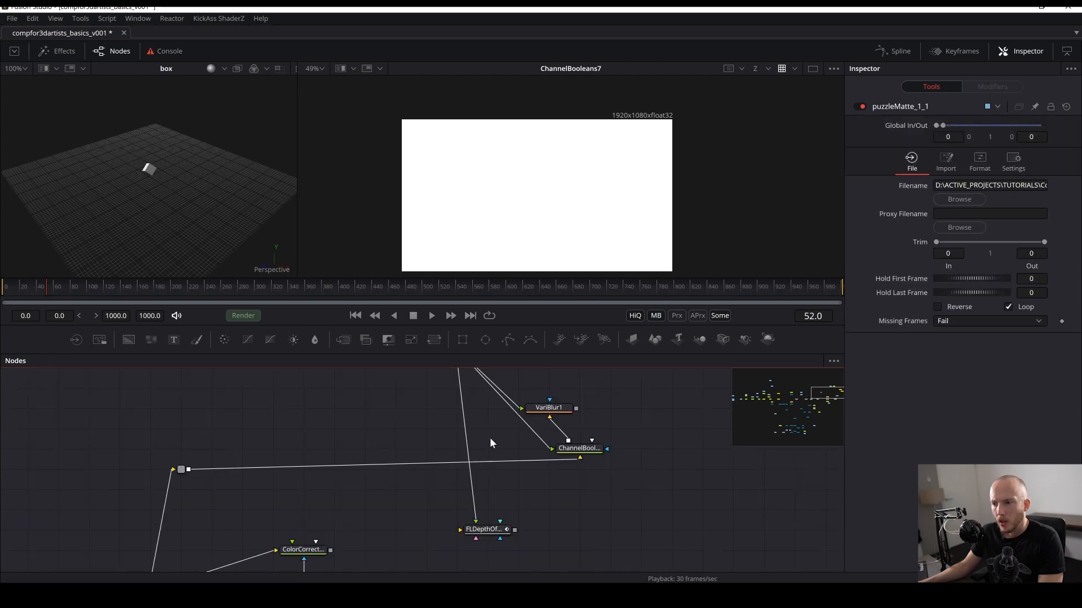
drag(388, 491, 444, 369)
scroll(404, 484, up, 3)
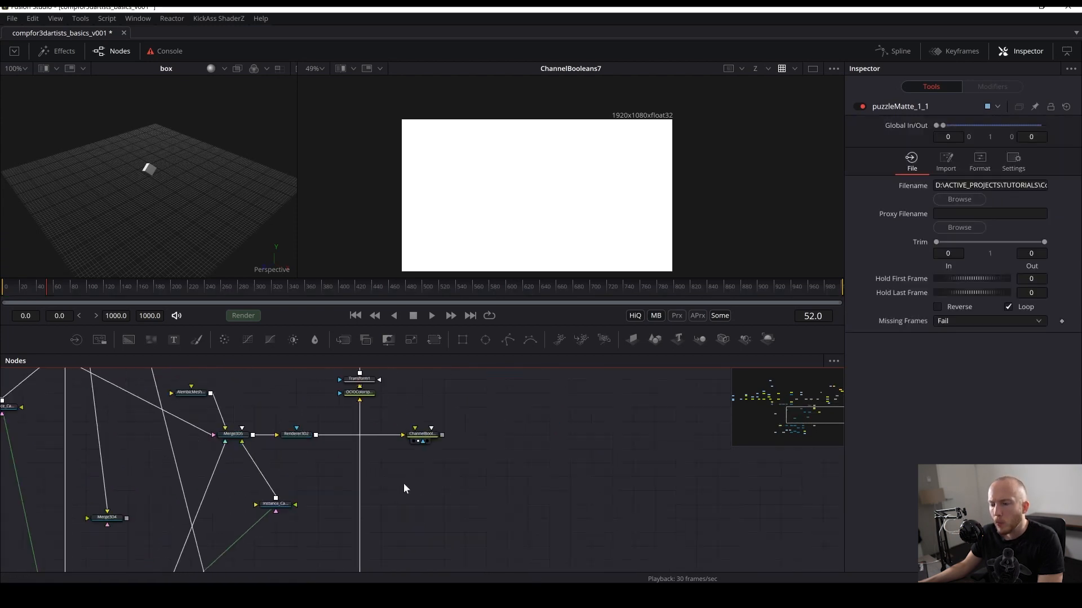
drag(425, 483, 486, 490)
click(476, 431)
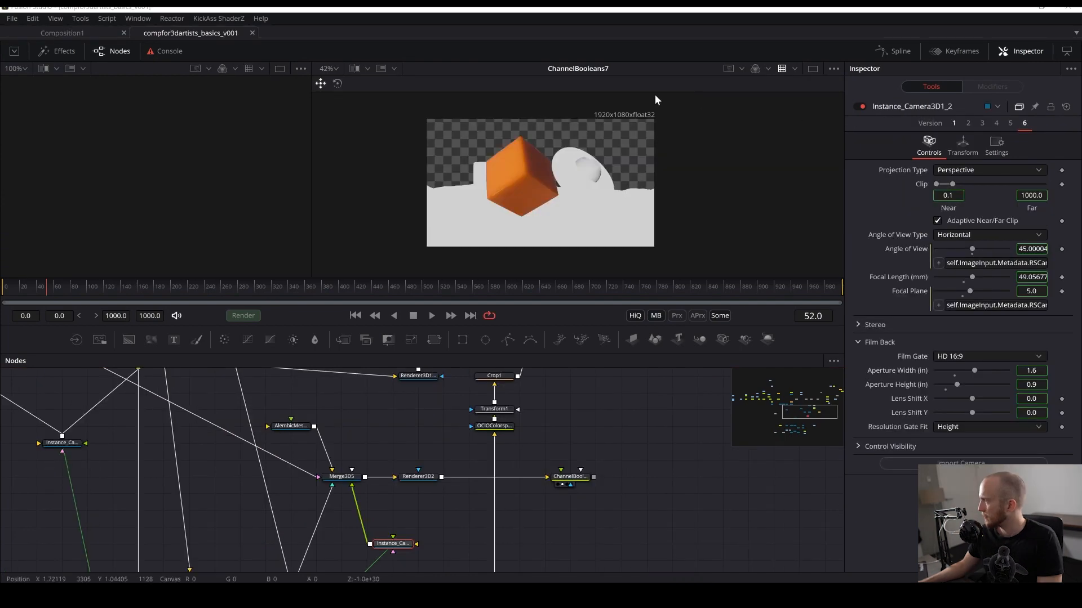
- Connect Renderer3D2's output to ChannelBooleans7's background input as well
scroll(397, 479, up, 2)
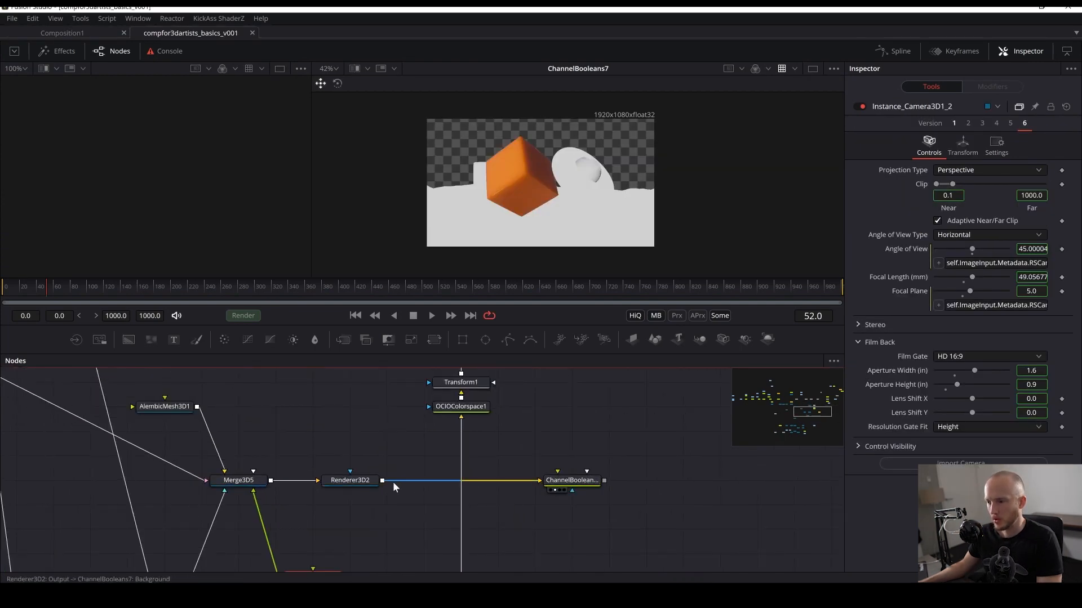
drag(383, 481, 581, 483)
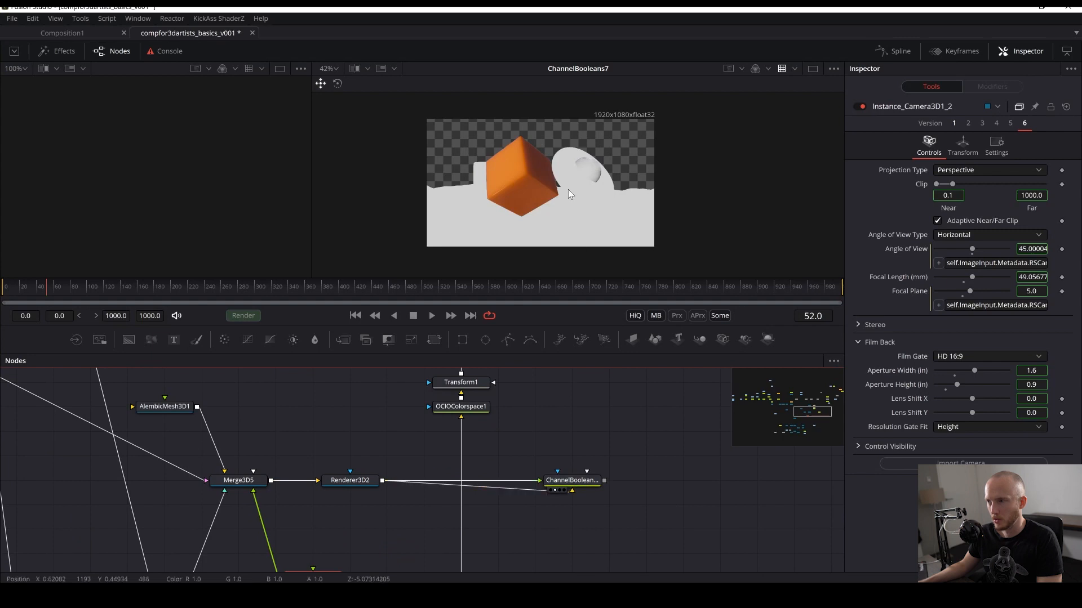
click(573, 481)
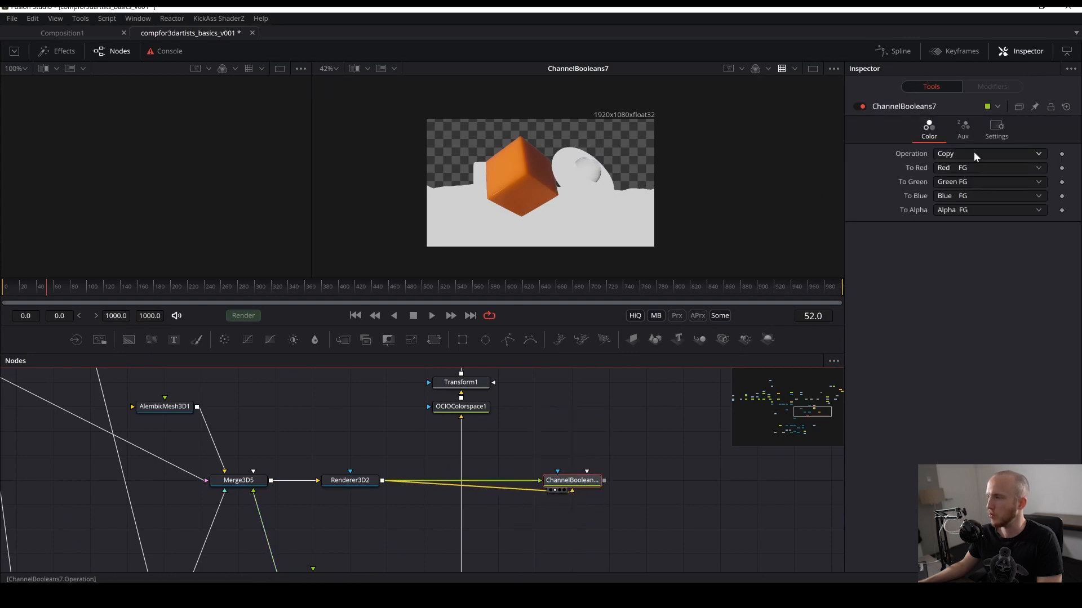
- Set To Red, To Green and To Blue of ChannelBooleans7 to Z Buffer FG
click(955, 169)
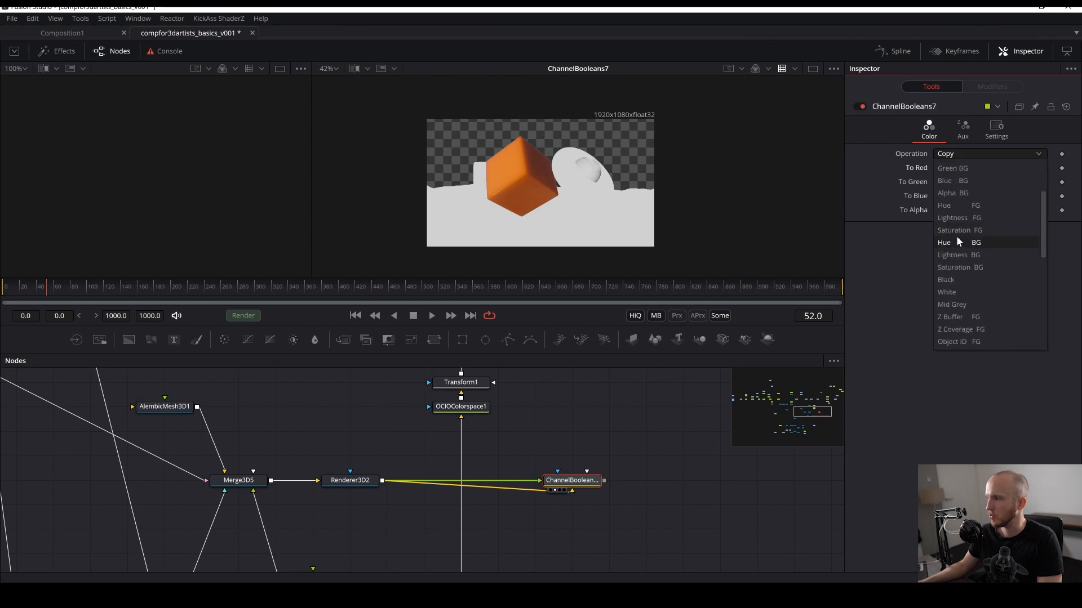
click(970, 317)
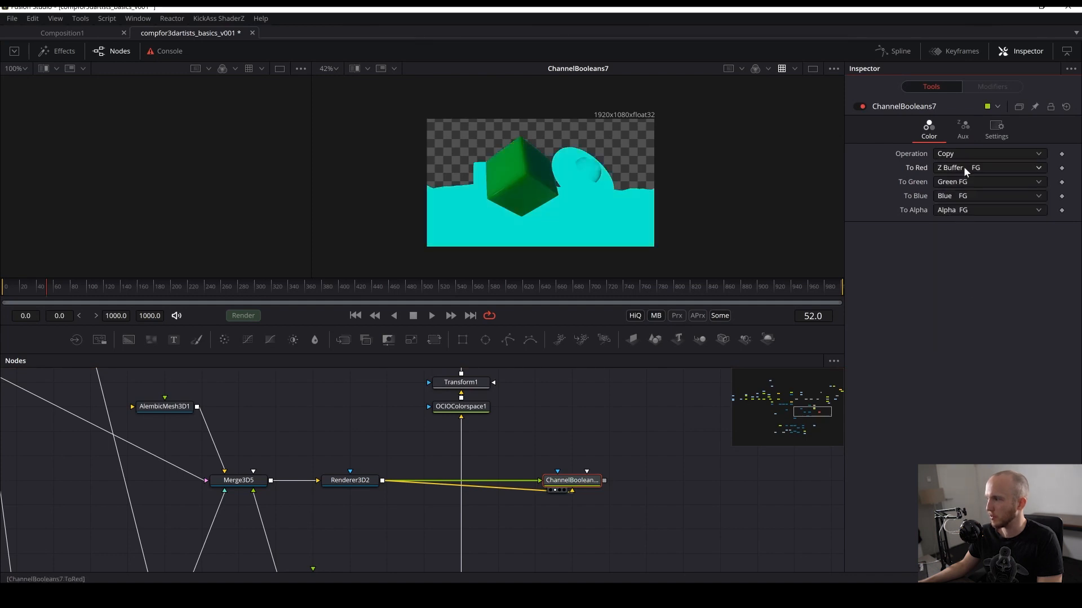
click(964, 167)
click(968, 178)
click(968, 183)
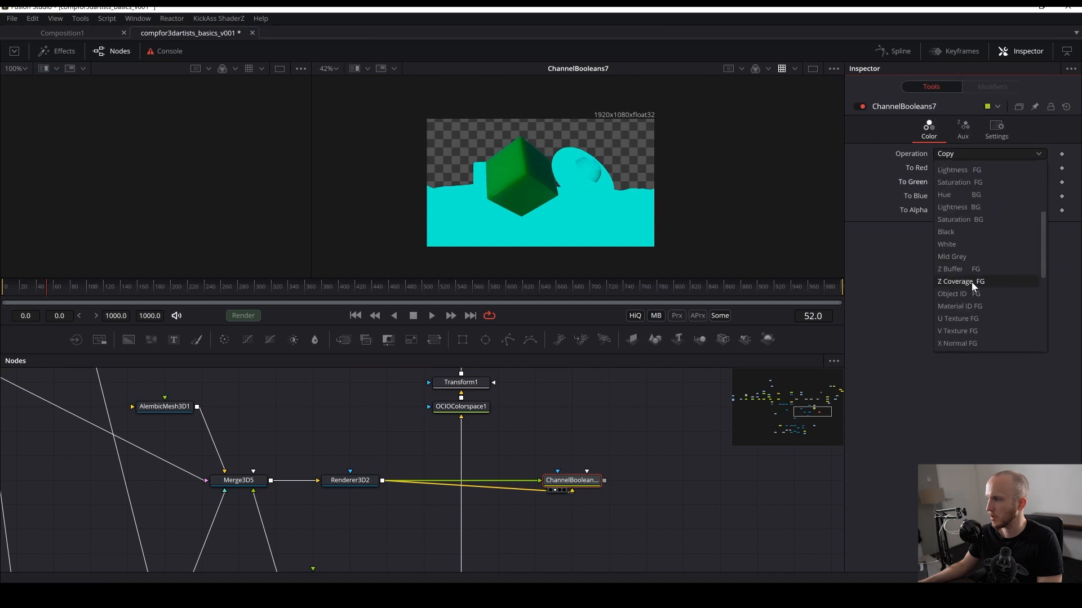
click(962, 269)
click(953, 199)
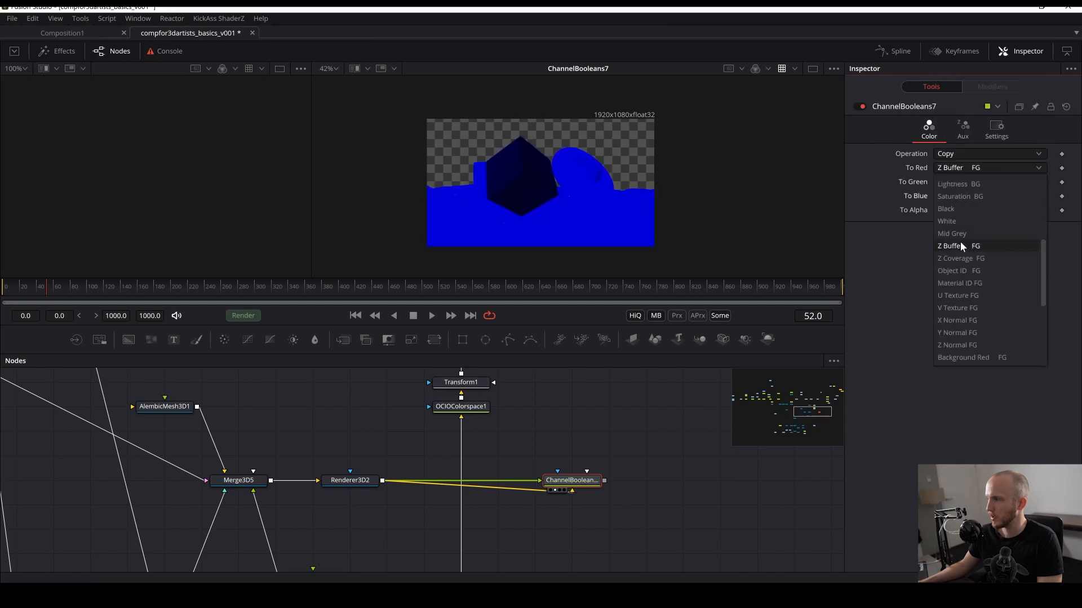
scroll(963, 271, down, 1)
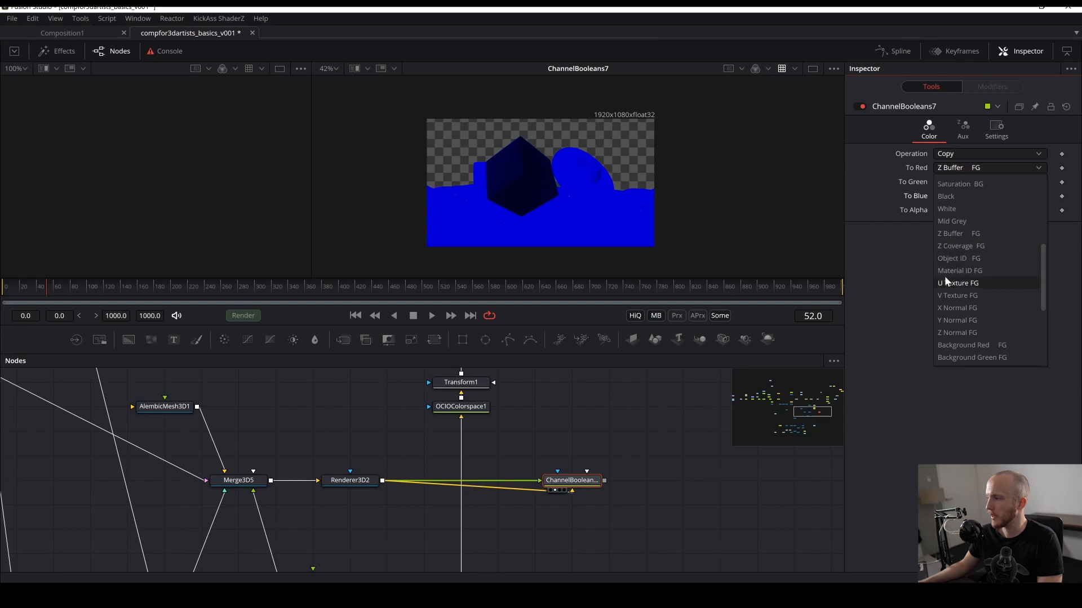
click(968, 246)
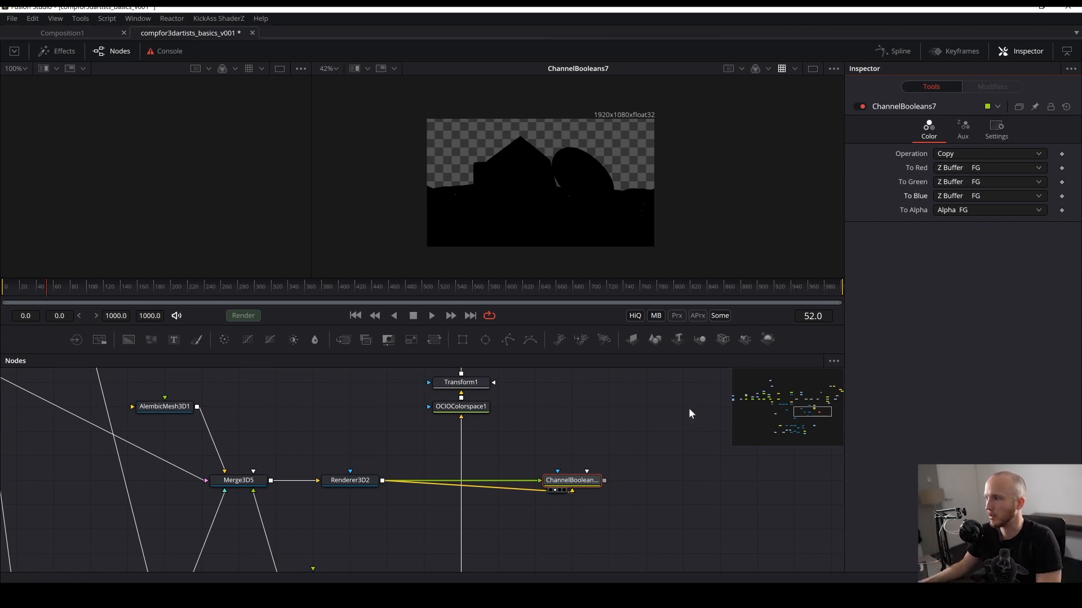
- Set ChannelBooleans7's To Alpha to Do Nothing
click(957, 209)
click(949, 212)
click(949, 212)
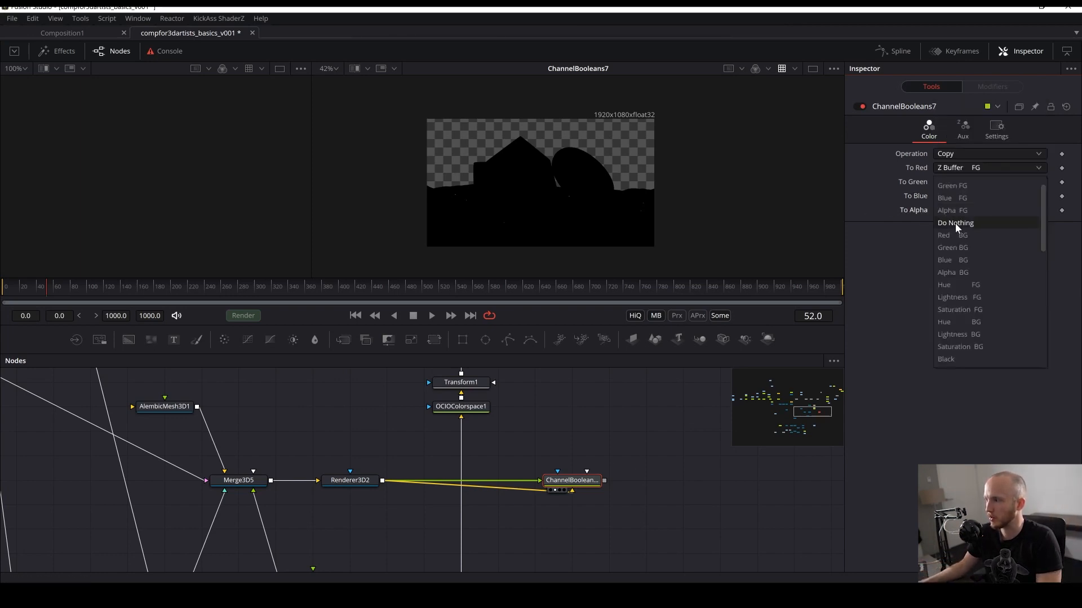
click(955, 223)
drag(647, 422, 632, 391)
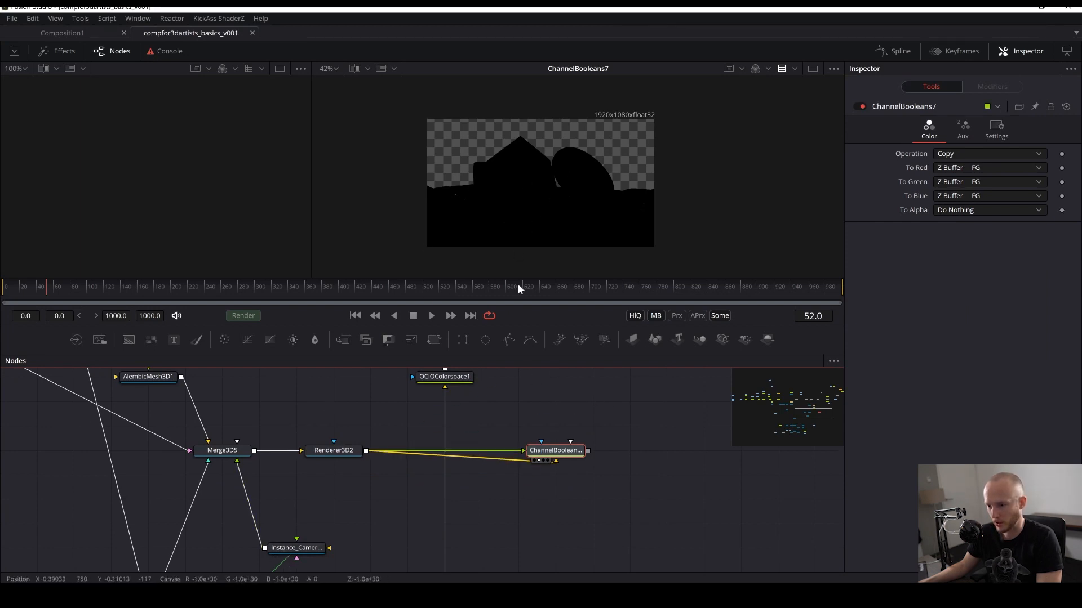
- Add a Brightness/Contrast node after ChannelBooleans7
key(shift+space)
text(brigh)
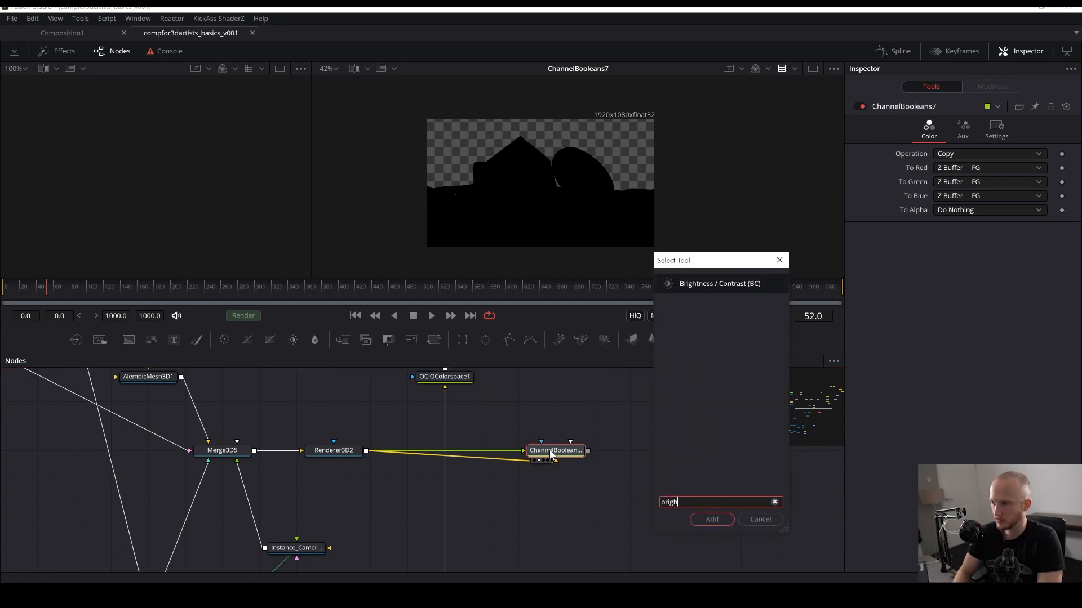
key(Return)
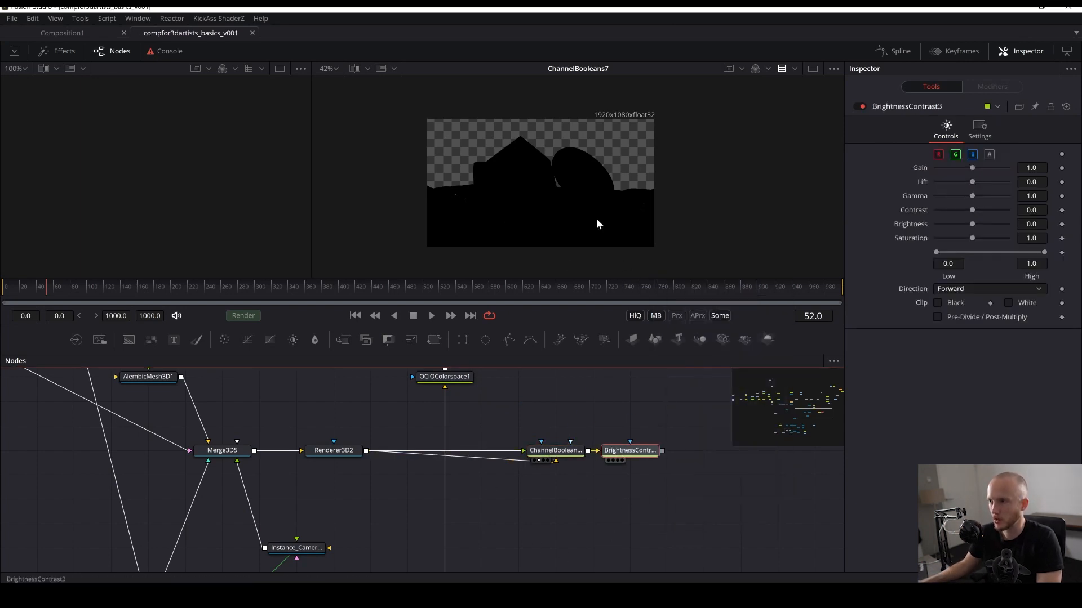
- View BrightnessContrast3 and set its Contrast to -0.86 and Brightness to 1.0 to reveal the depth gradient
key(2)
scroll(583, 201, up, 2)
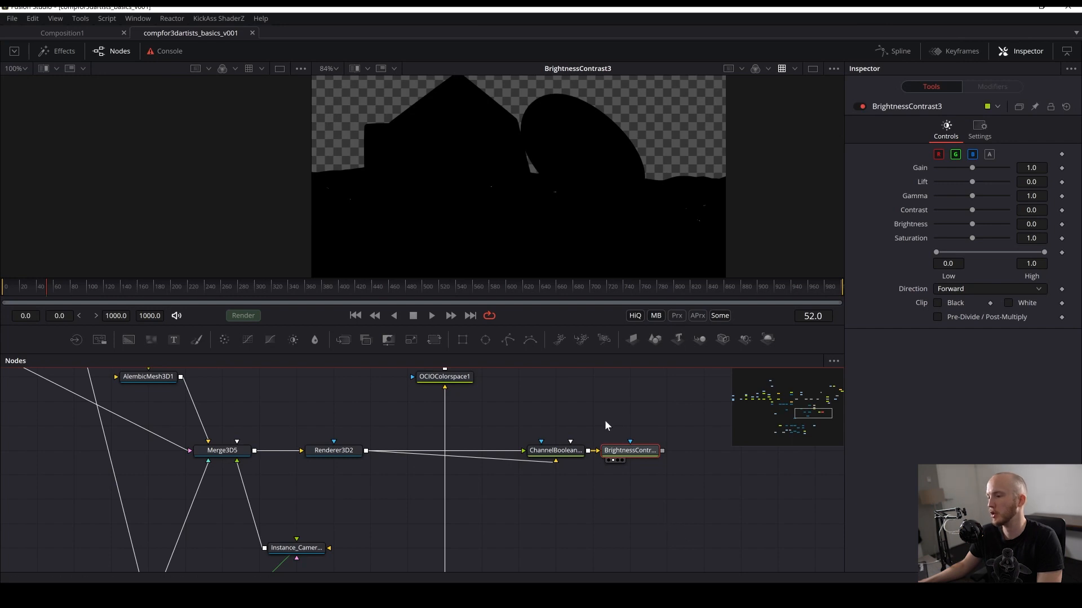
drag(972, 209, 1012, 232)
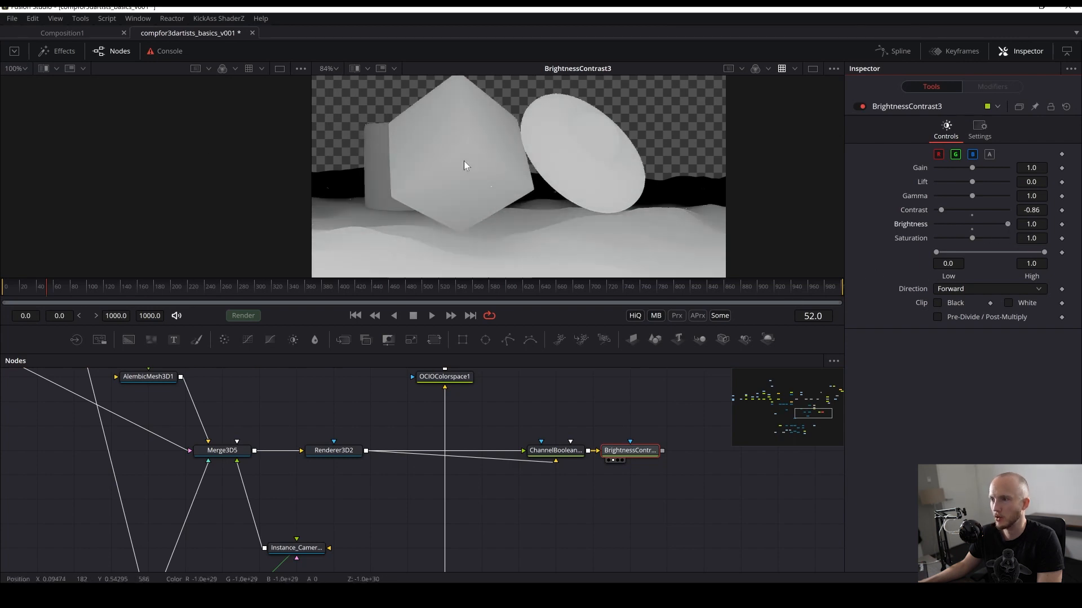
- Switch Renderer3D2's renderer type to OpenGL Renderer
click(329, 455)
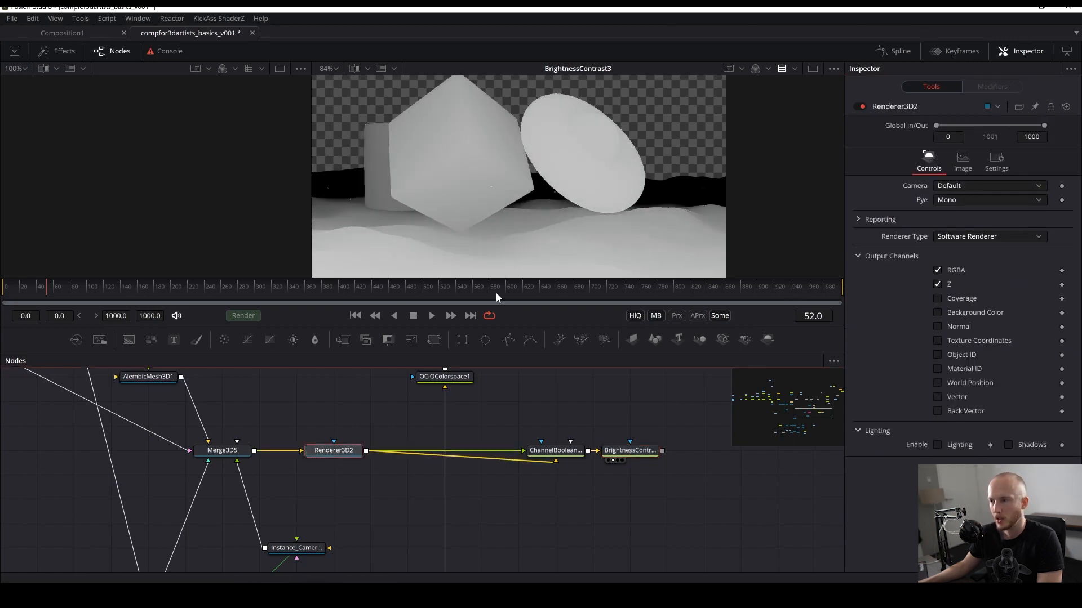
key(ctrl+s)
click(1005, 238)
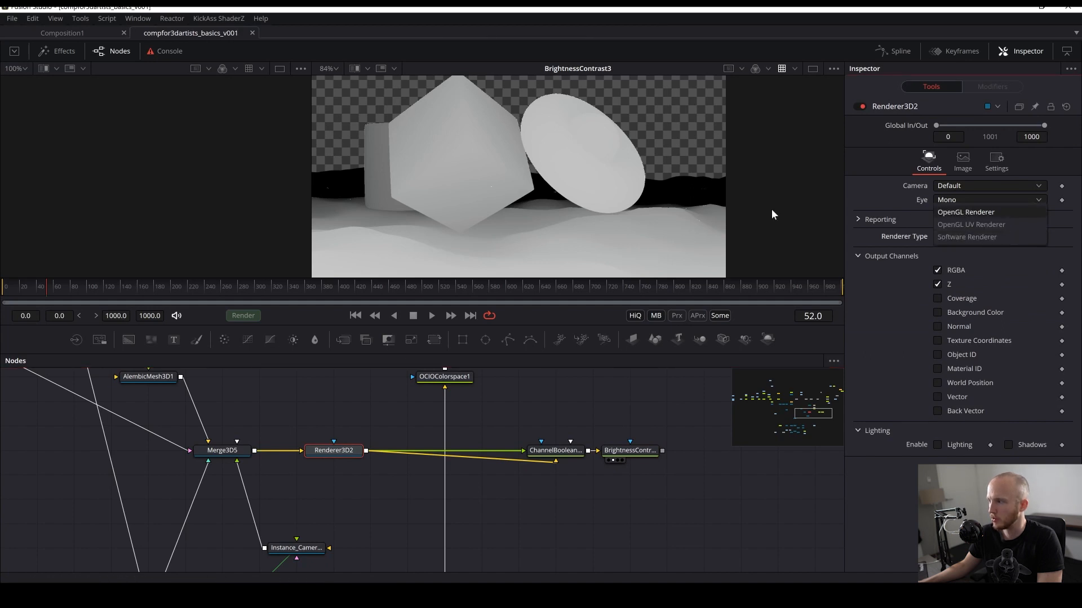
scroll(465, 197, up, 2)
click(938, 284)
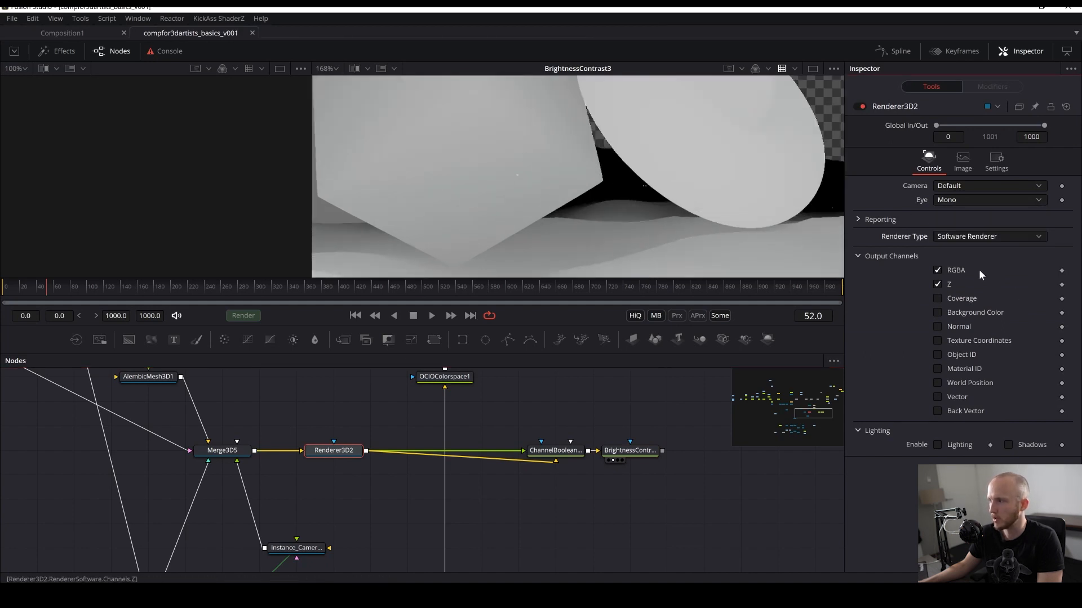
click(952, 239)
click(956, 215)
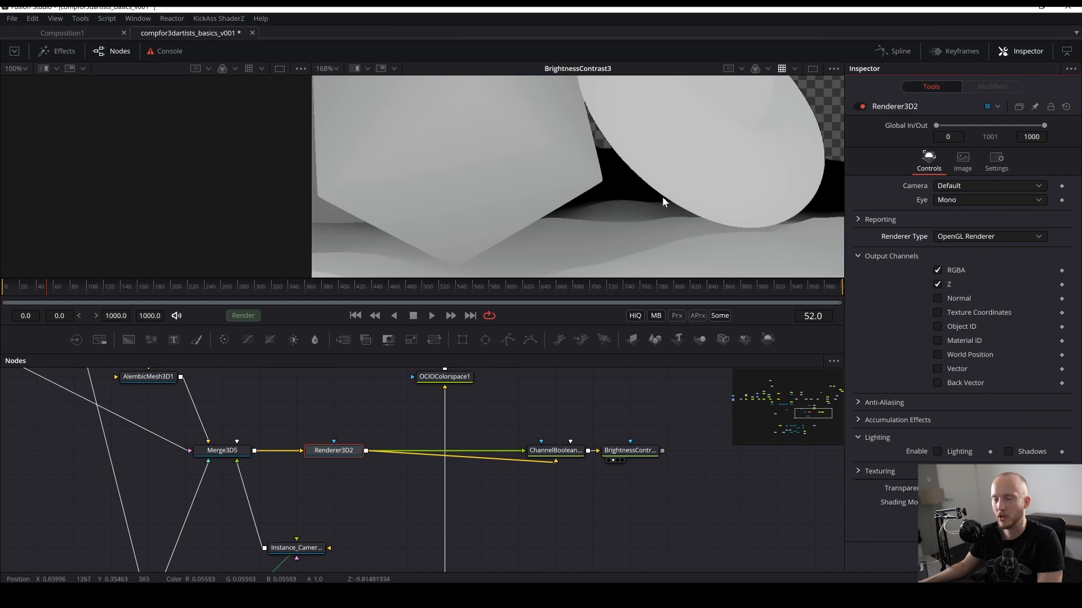
- Navigate the node graph to locate the main scene's Merge2 node and view its output
drag(591, 483, 475, 569)
key(ctrl+s)
click(514, 536)
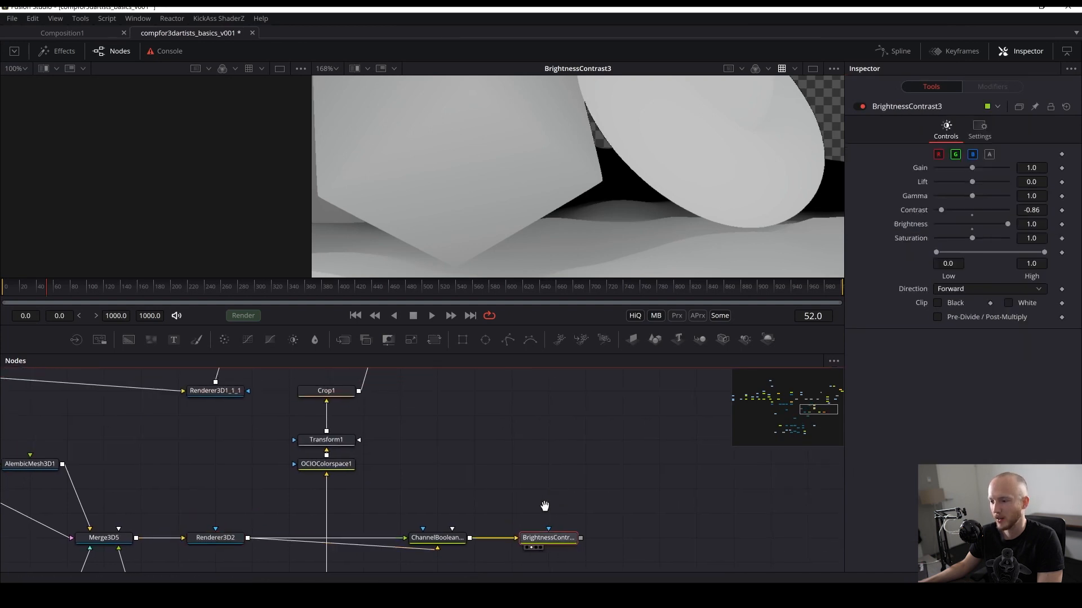
scroll(519, 510, down, 3)
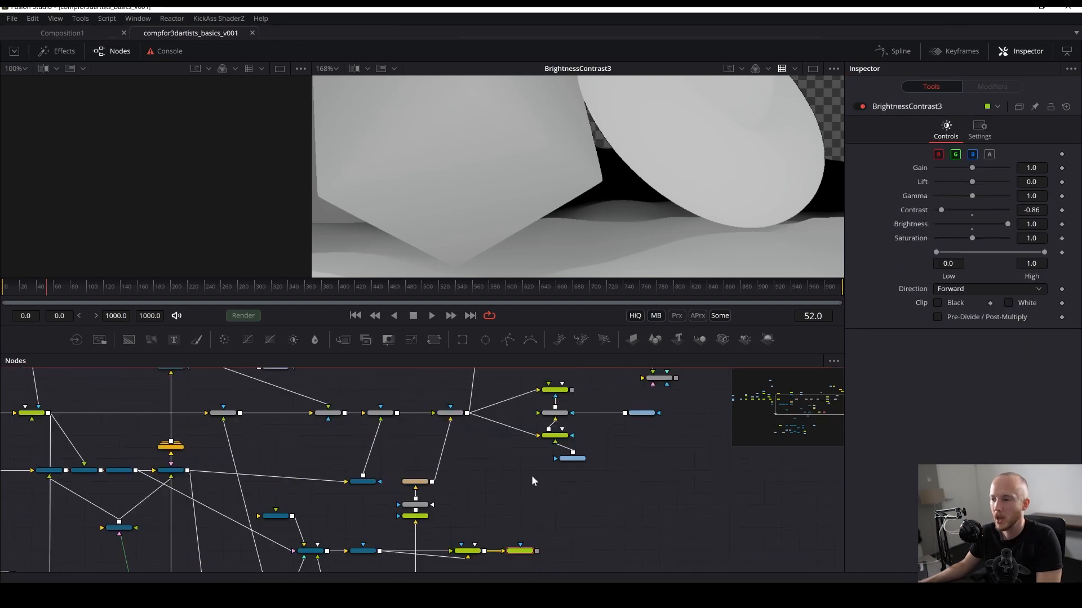
scroll(532, 475, up, 3)
drag(519, 441, 439, 573)
drag(629, 433, 523, 485)
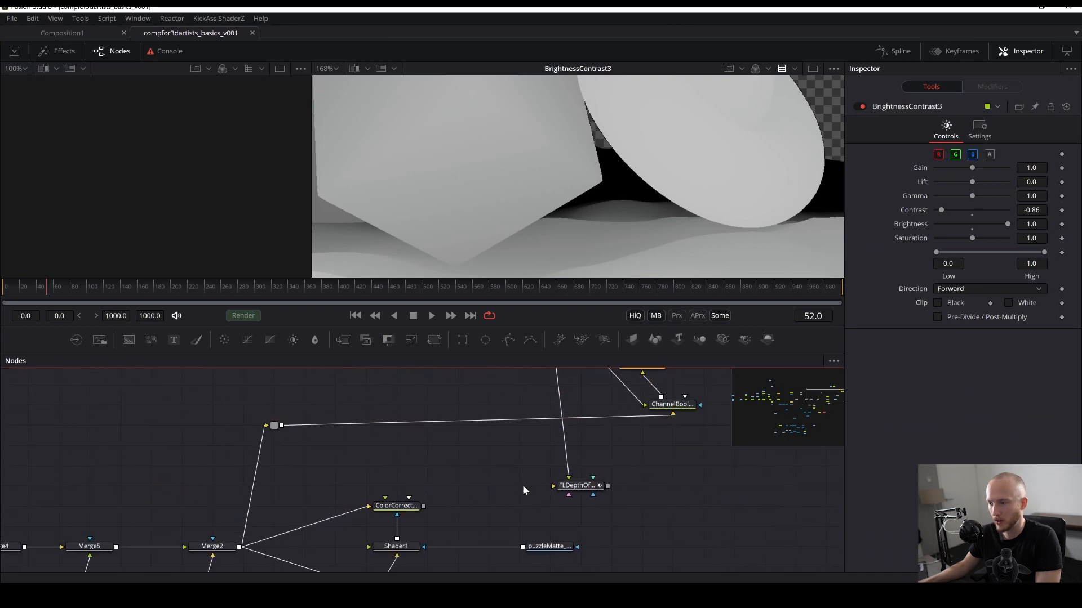
scroll(411, 437, down, 2)
click(275, 510)
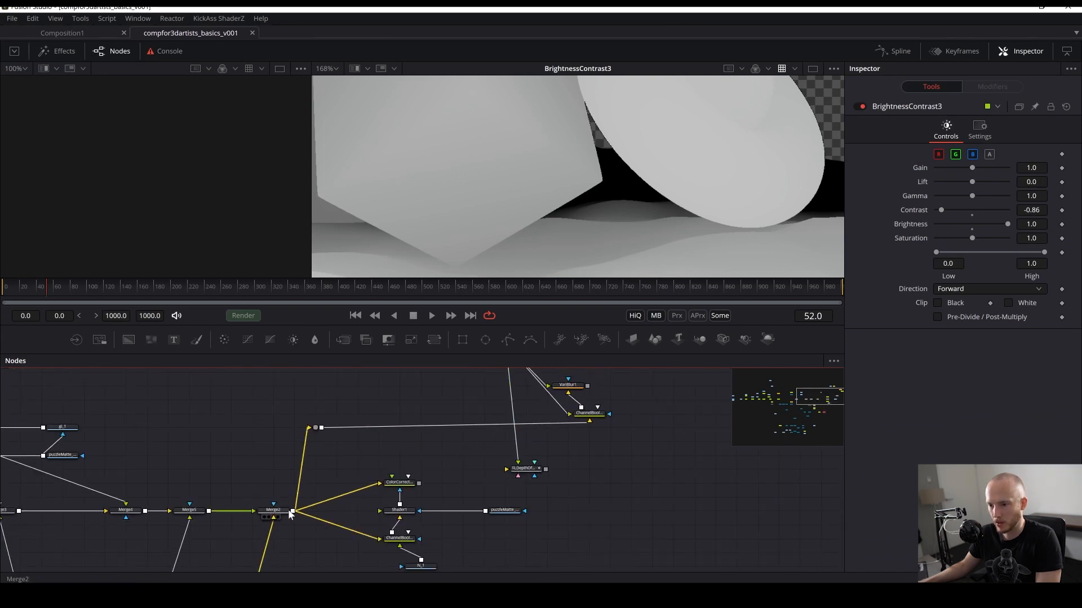
click(269, 516)
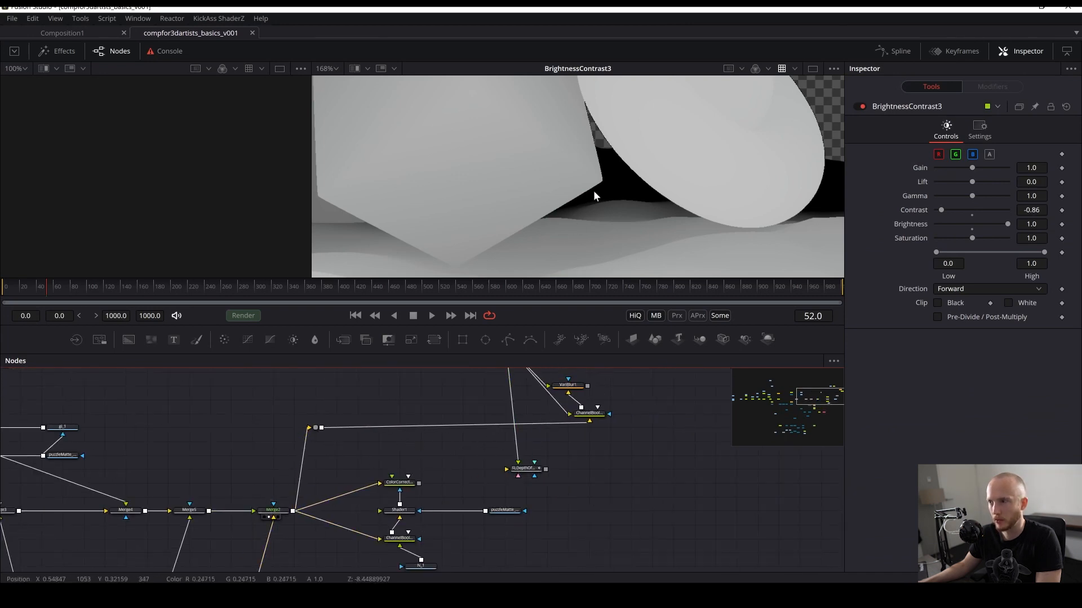
key(ctrl+f)
click(274, 511)
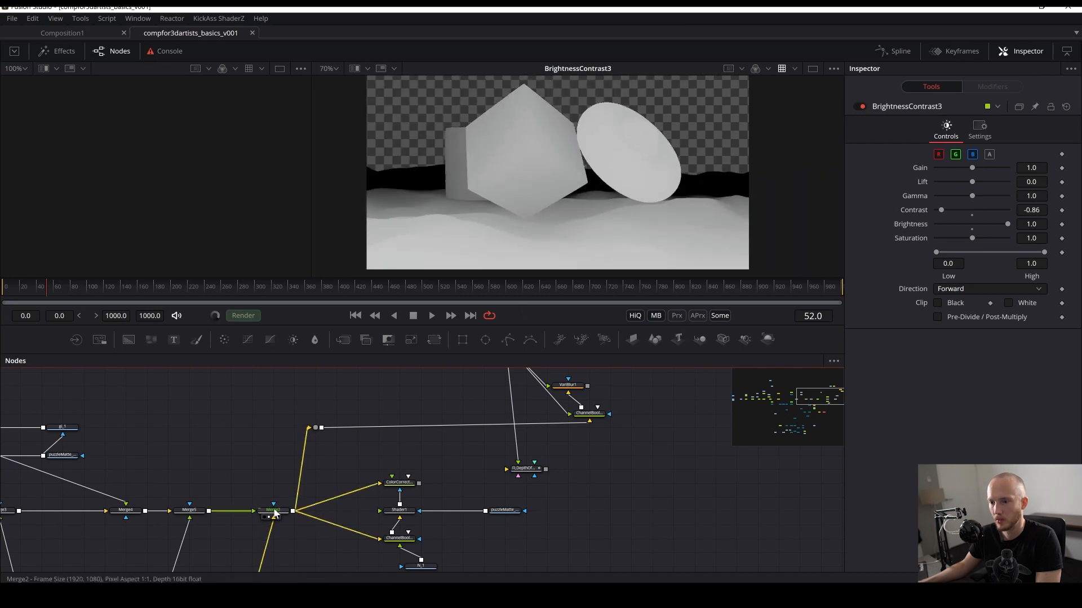
click(232, 482)
drag(232, 481, 303, 396)
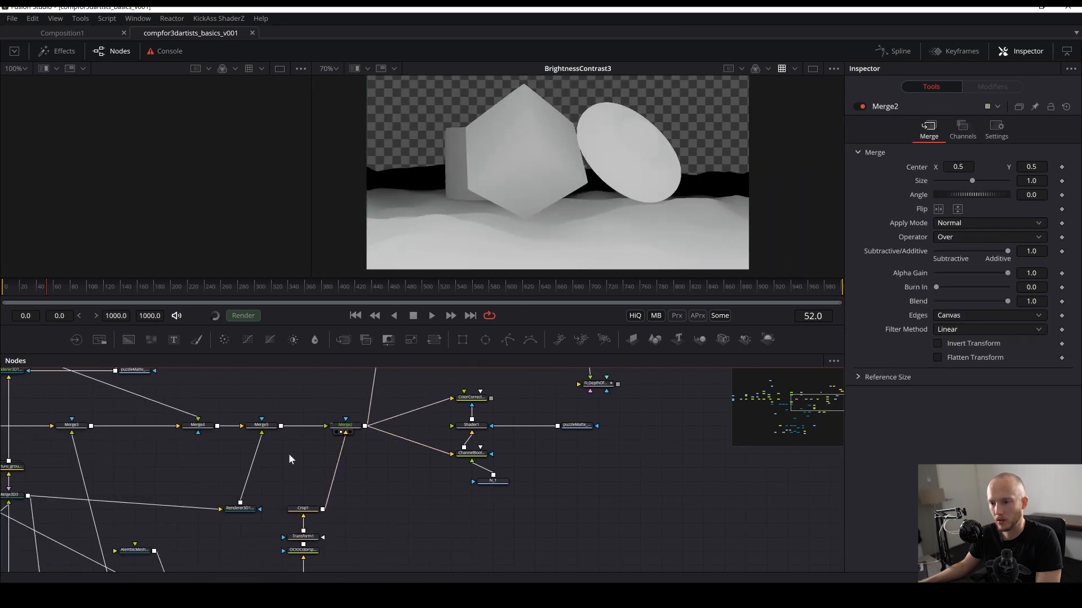
- Connect Merge2's output to the FLDepthOfField1 node's image input
drag(318, 479, 399, 406)
scroll(603, 197, down, 2)
drag(568, 399, 478, 569)
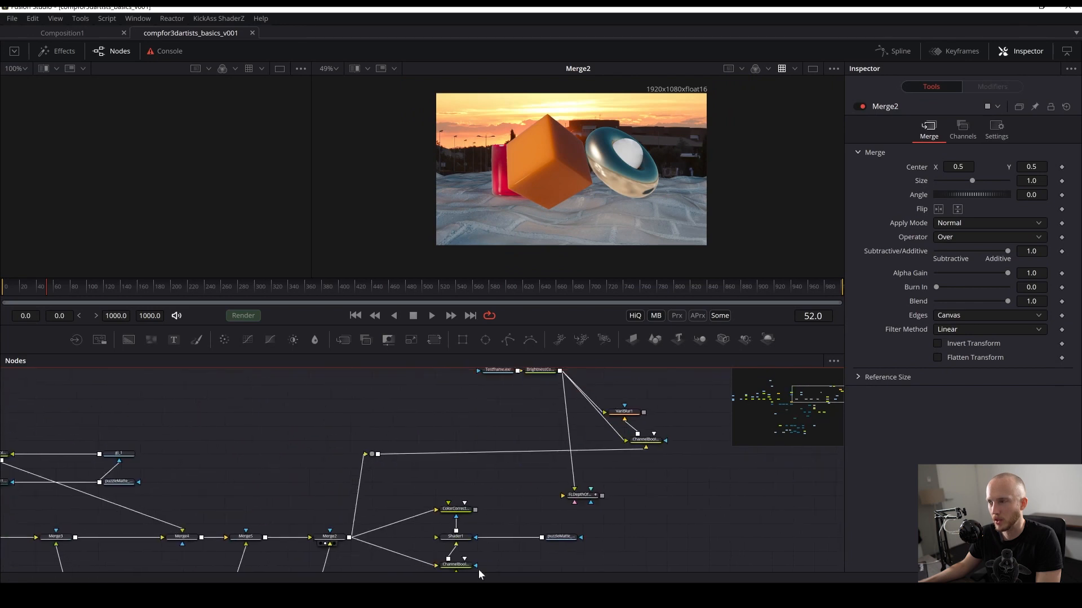
drag(539, 538, 499, 453)
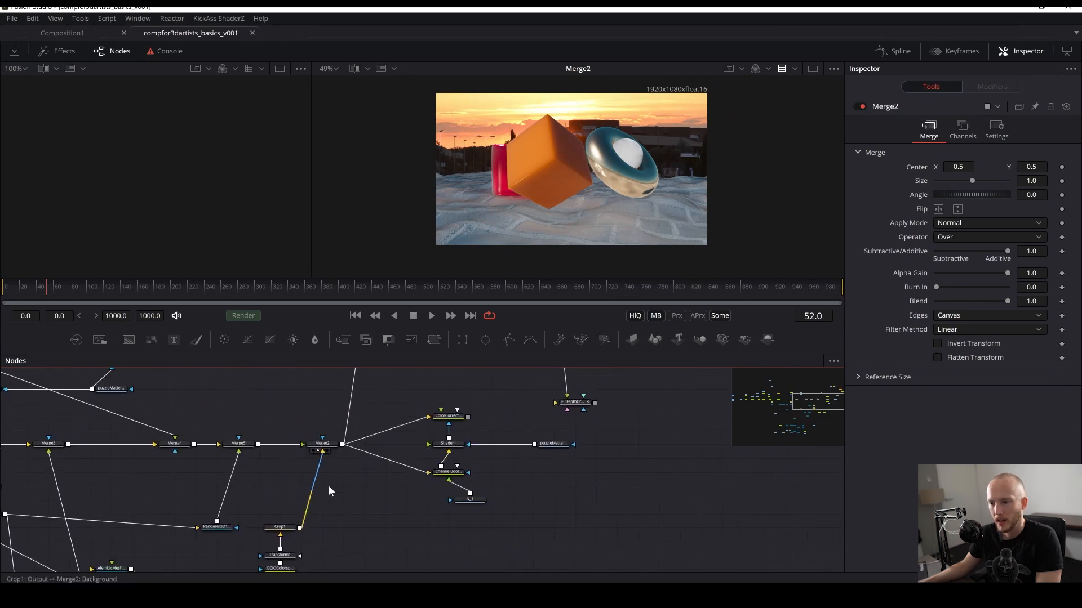
drag(354, 466, 306, 502)
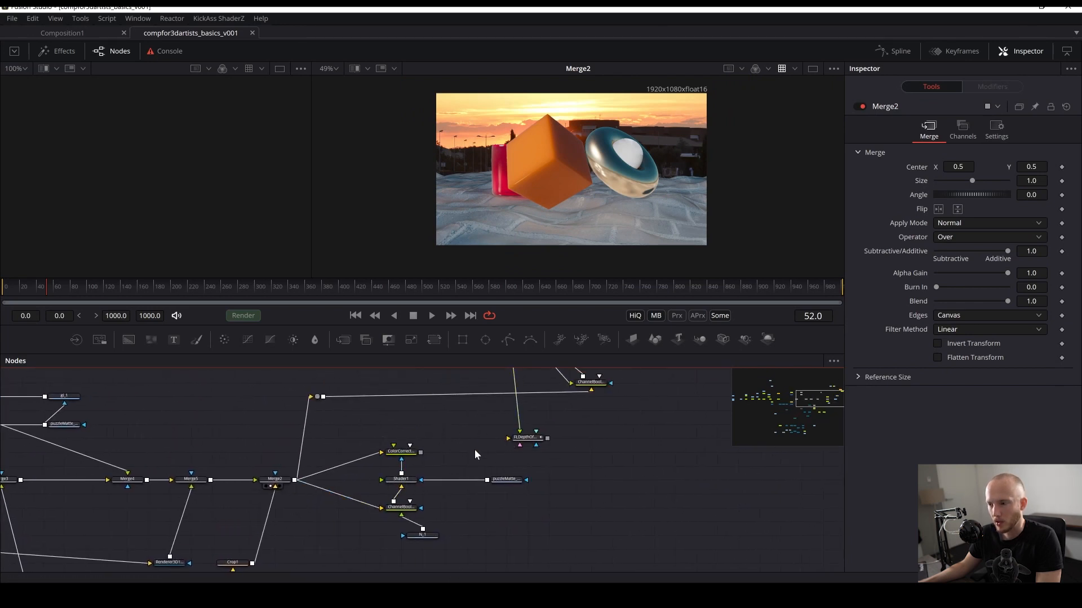
drag(294, 479, 528, 441)
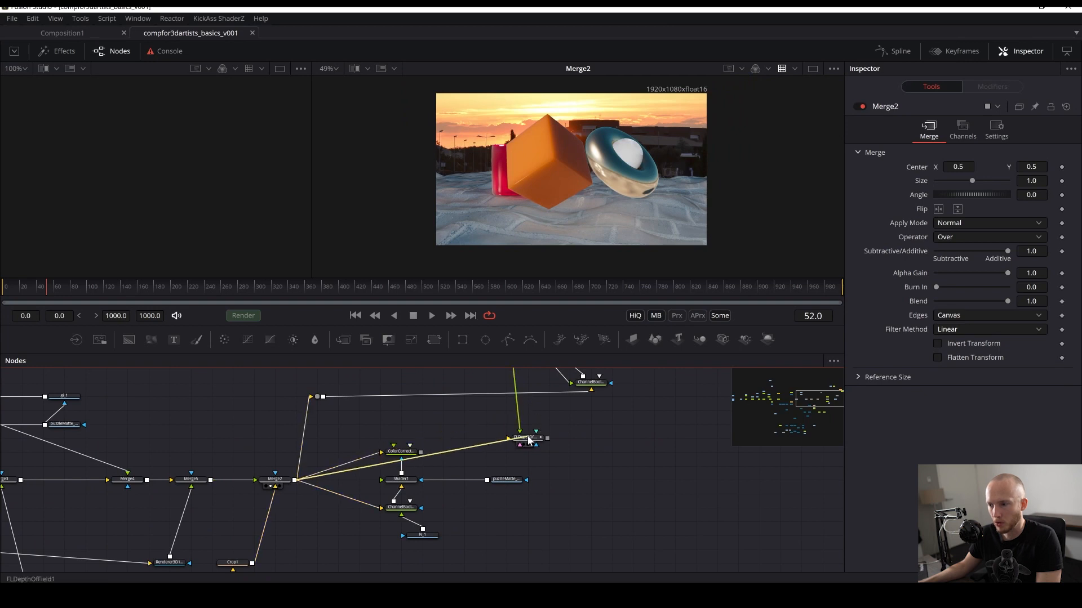
click(530, 444)
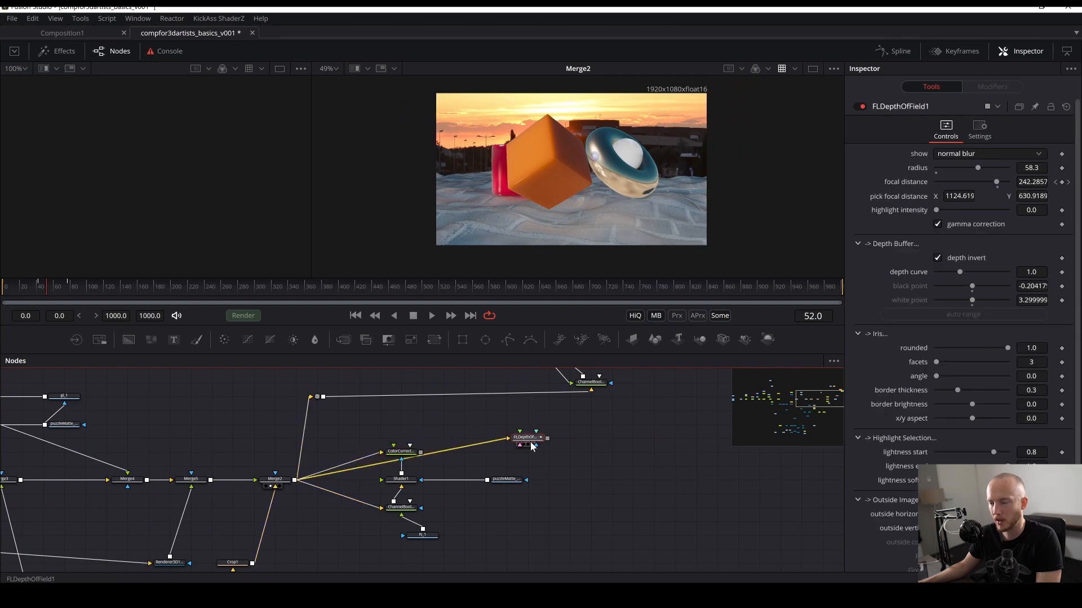
key(ctrl+s)
- View the existing BrightnessContrast2 depth pass and the new BrightnessContrast3 output for comparison
drag(545, 549, 552, 562)
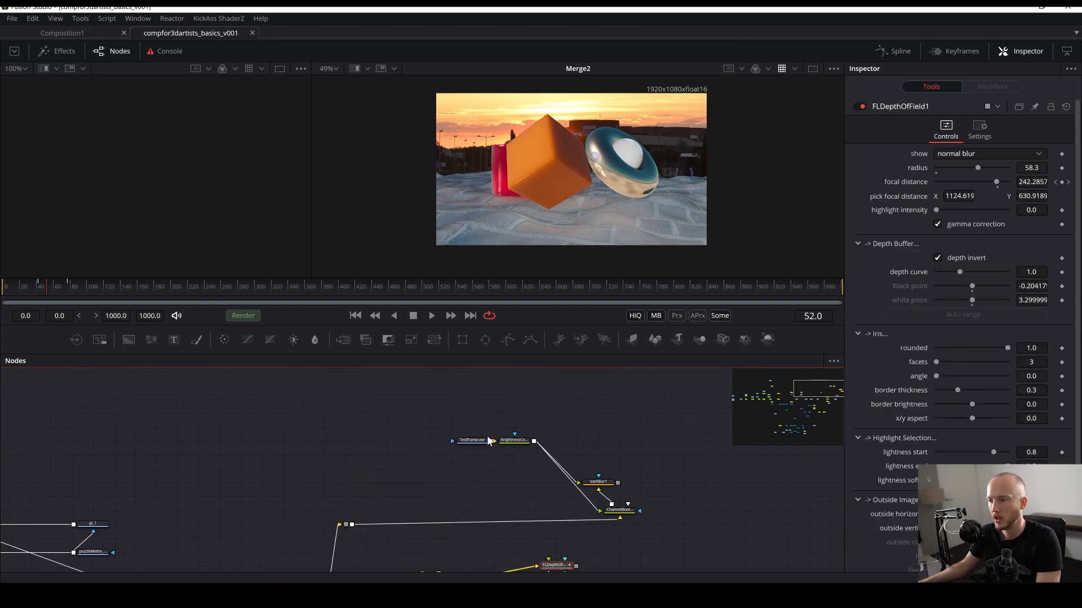
drag(516, 440, 596, 174)
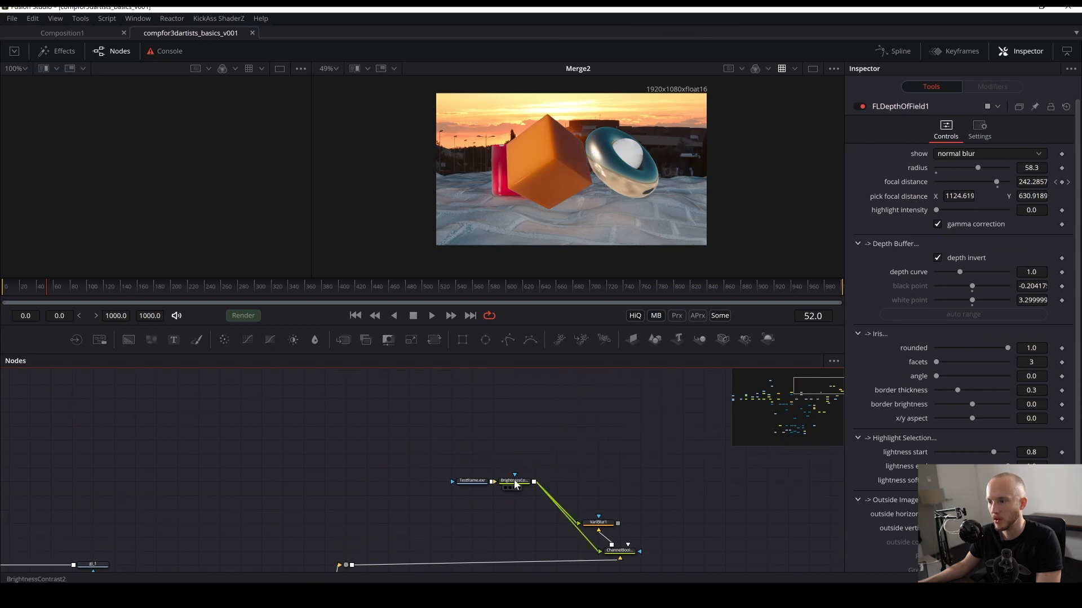
drag(514, 484, 593, 189)
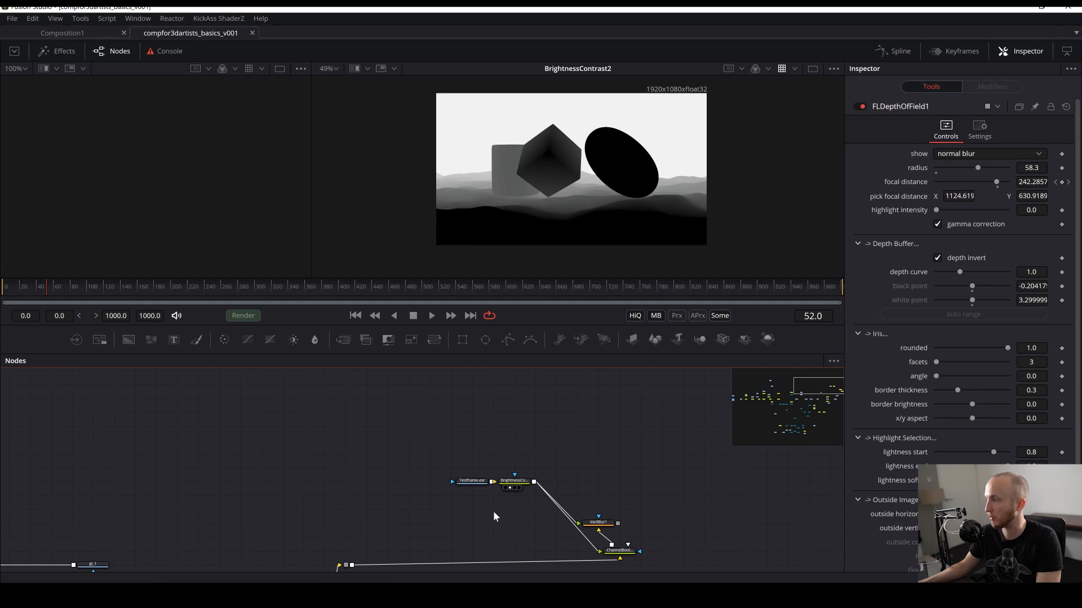
drag(494, 517, 589, 343)
drag(556, 445, 557, 232)
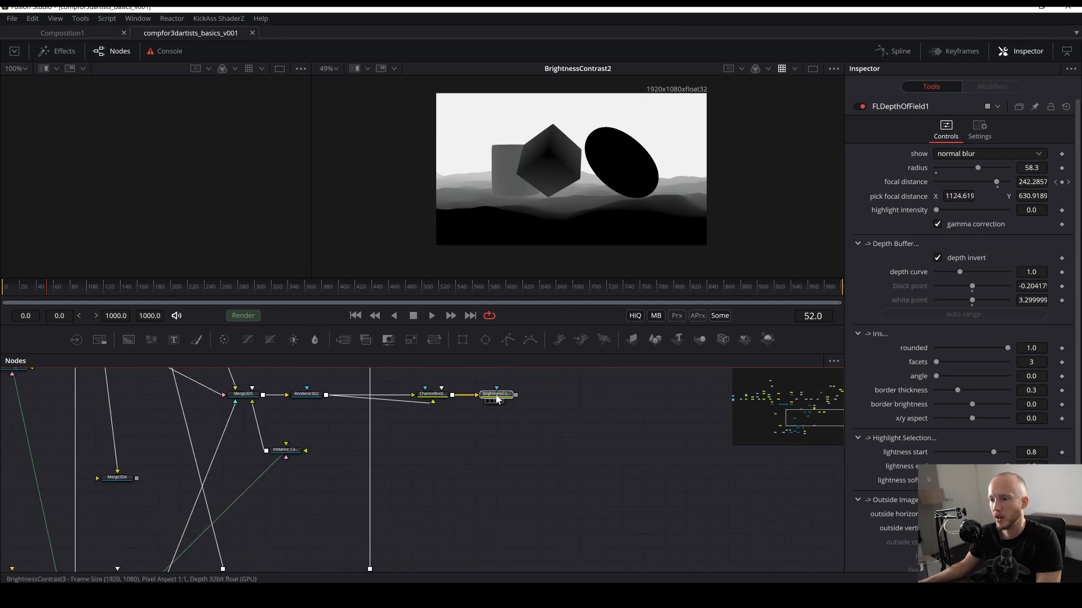
drag(497, 396, 495, 505)
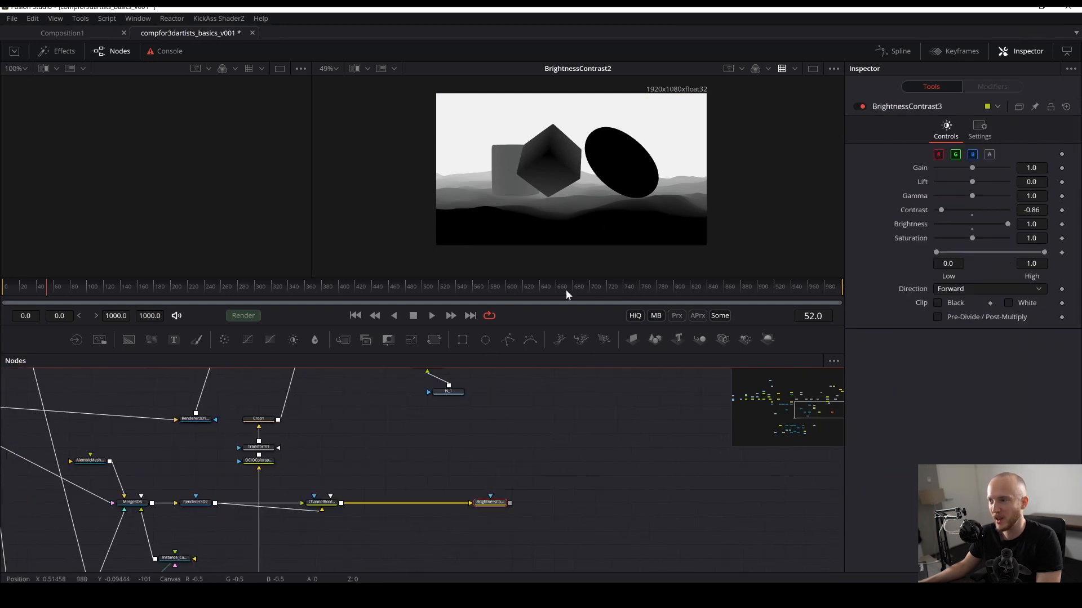
key(2)
- Connect BrightnessContrast3's output to FLDepthOfField1's depth input
drag(498, 404, 383, 573)
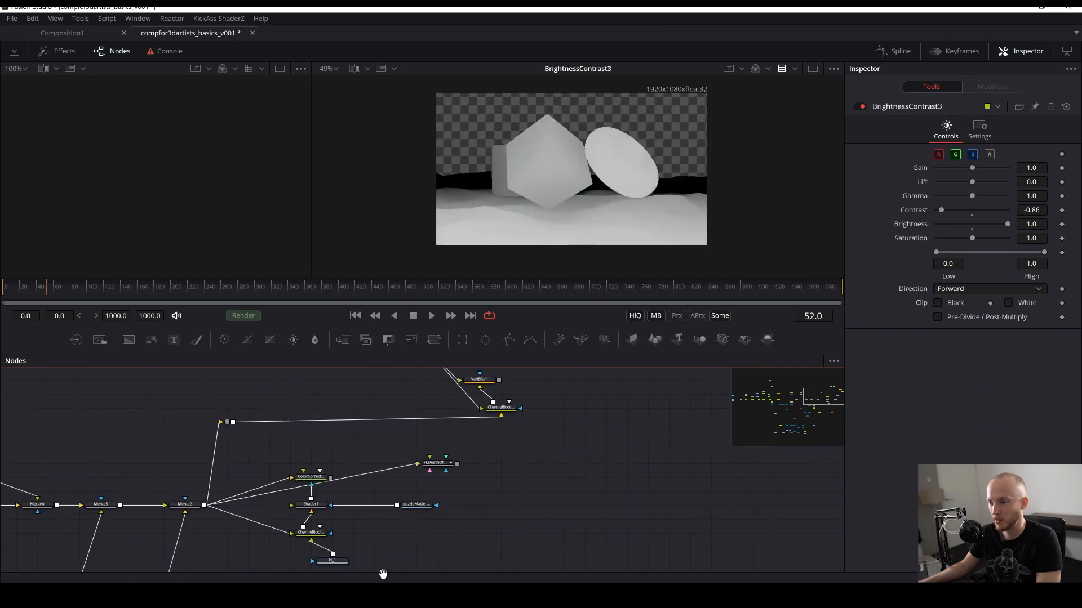
drag(465, 474, 482, 393)
drag(405, 449, 406, 416)
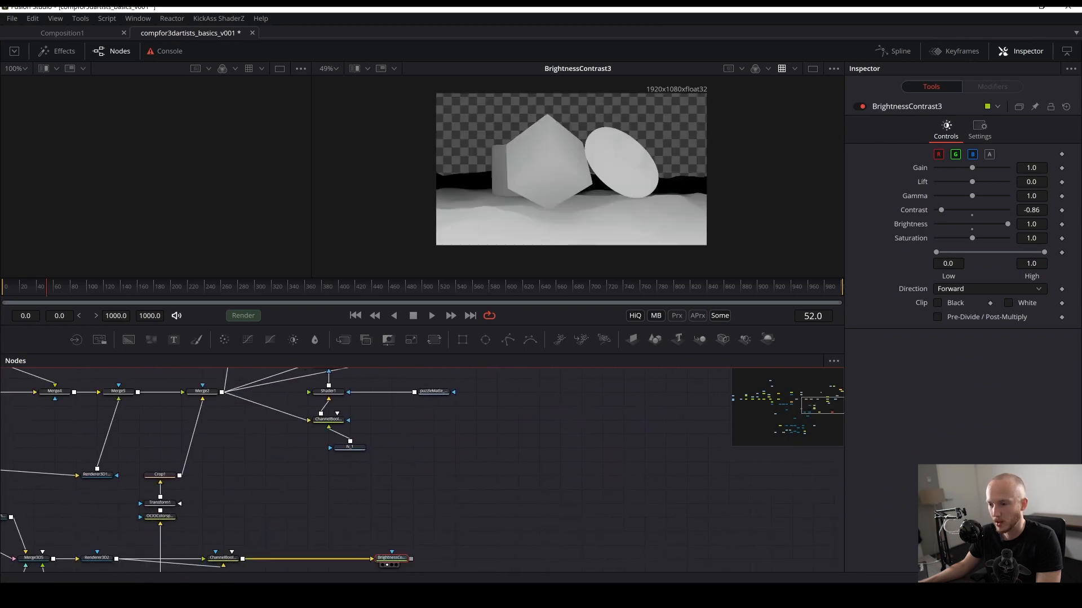
drag(410, 559, 483, 401)
drag(499, 456, 514, 474)
scroll(486, 429, down, 2)
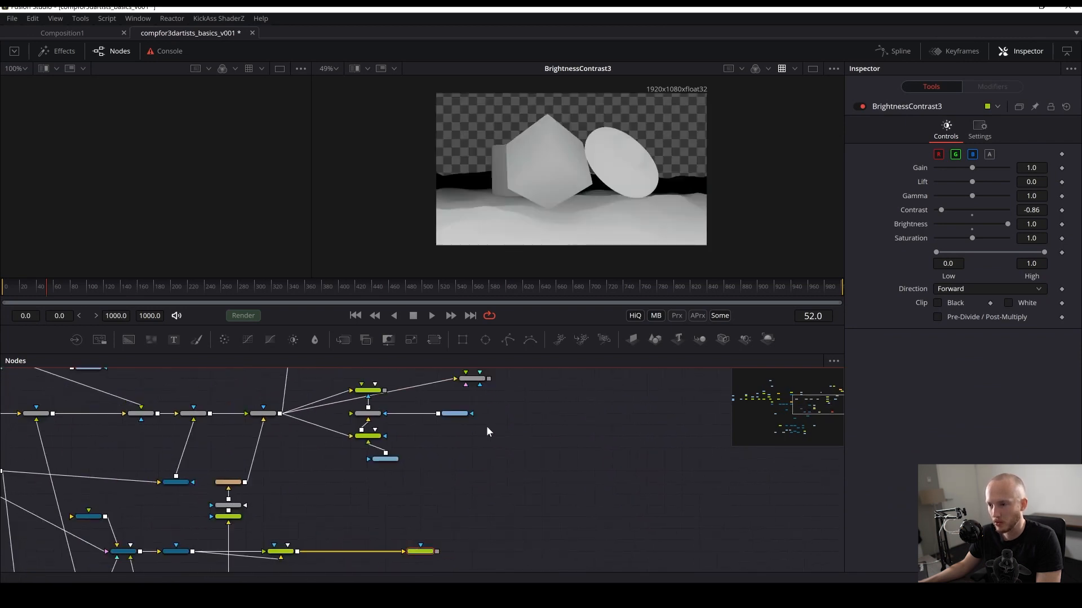
drag(438, 552, 476, 382)
click(471, 379)
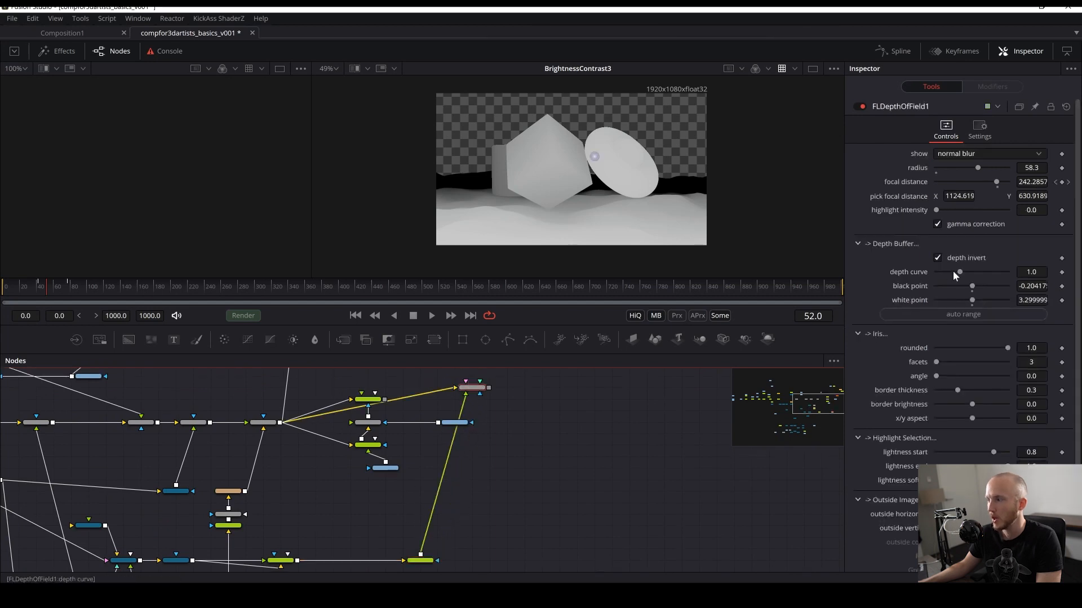
- Auto-range FLDepthOfField1's depth buffer black and white points and view the node's result
click(976, 314)
click(977, 316)
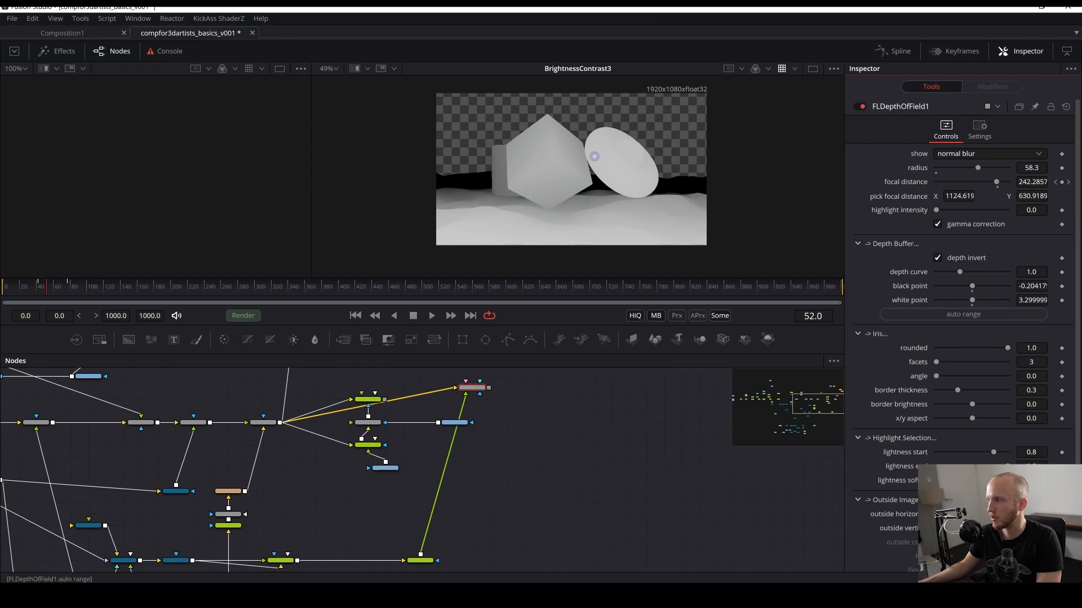
click(474, 385)
key(2)
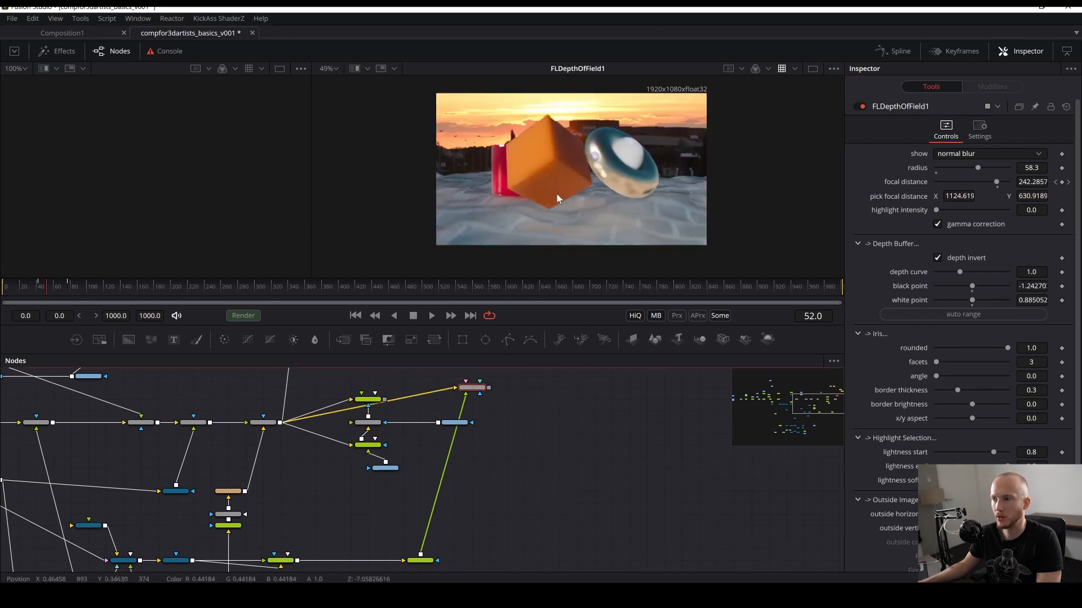
- Pick the focal distance on the orange cube in the viewer for FLDepthOfField1
click(498, 385)
scroll(582, 198, up, 2)
key(ctrl+s)
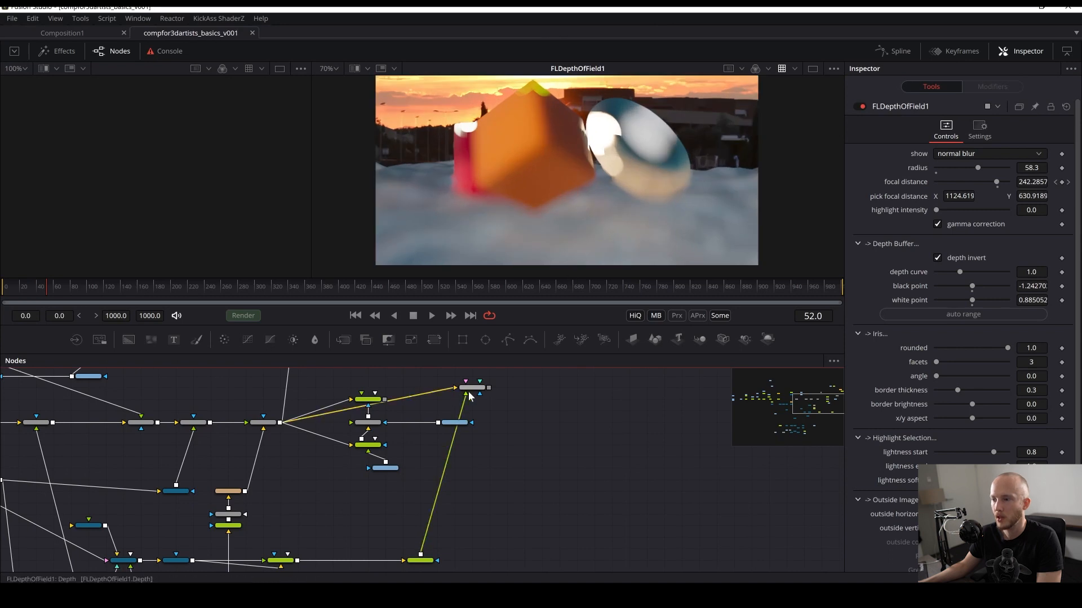
click(472, 388)
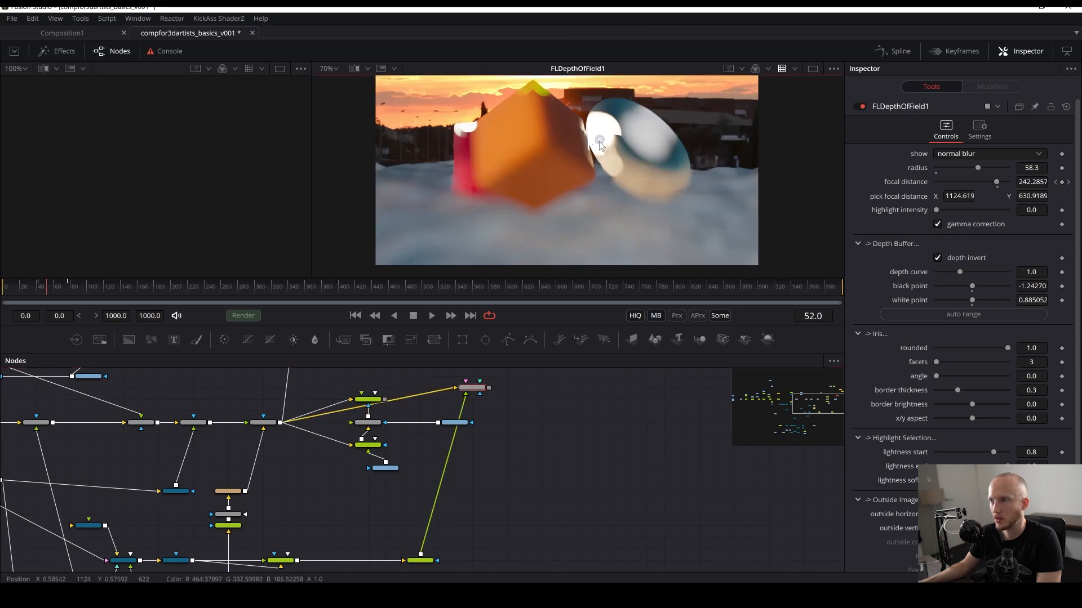
drag(599, 140, 534, 151)
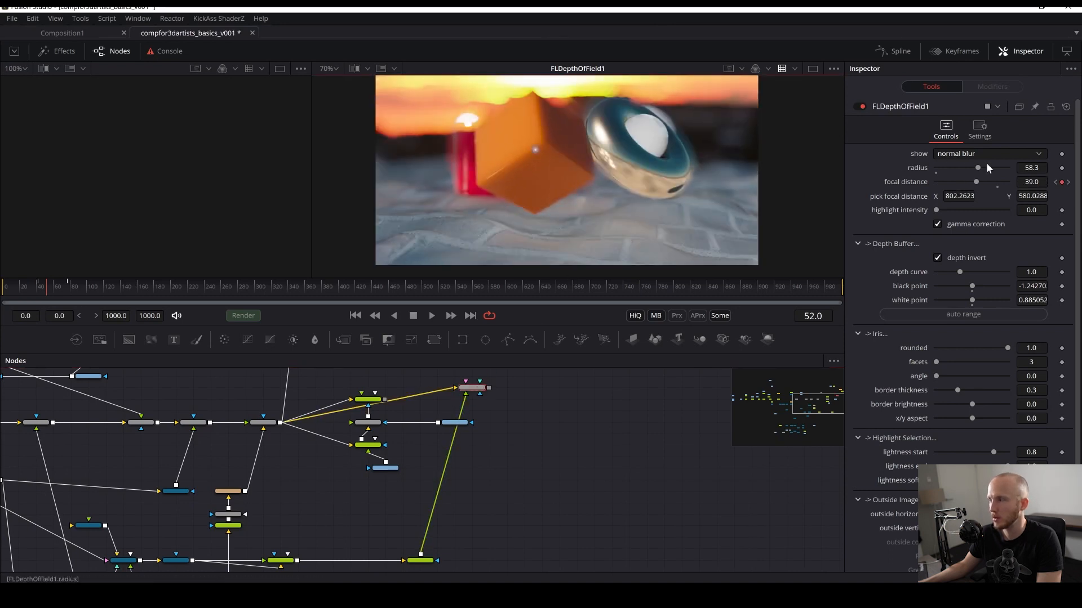
- Remove the focal distance animation on FLDepthOfField1 and lower the blur radius to 16.5
right_click(978, 181)
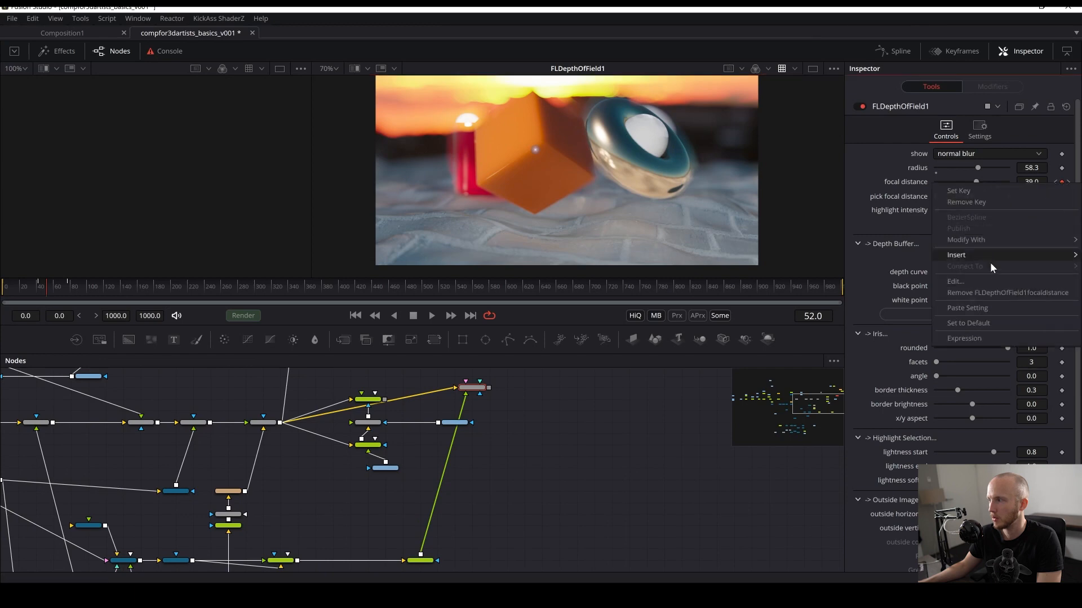
click(972, 292)
scroll(663, 481, up, 4)
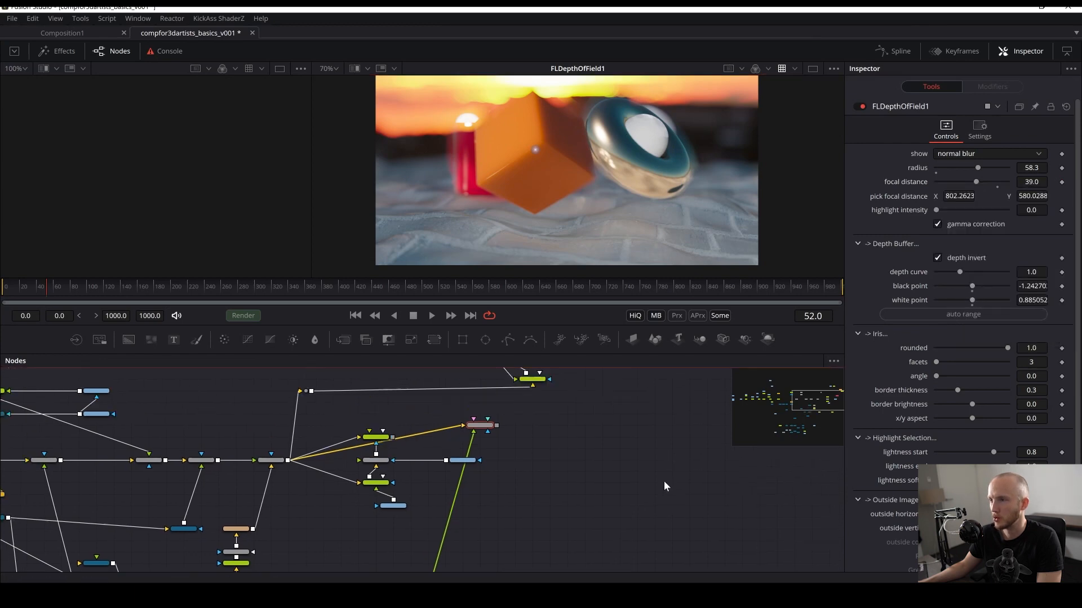
scroll(556, 202, up, 2)
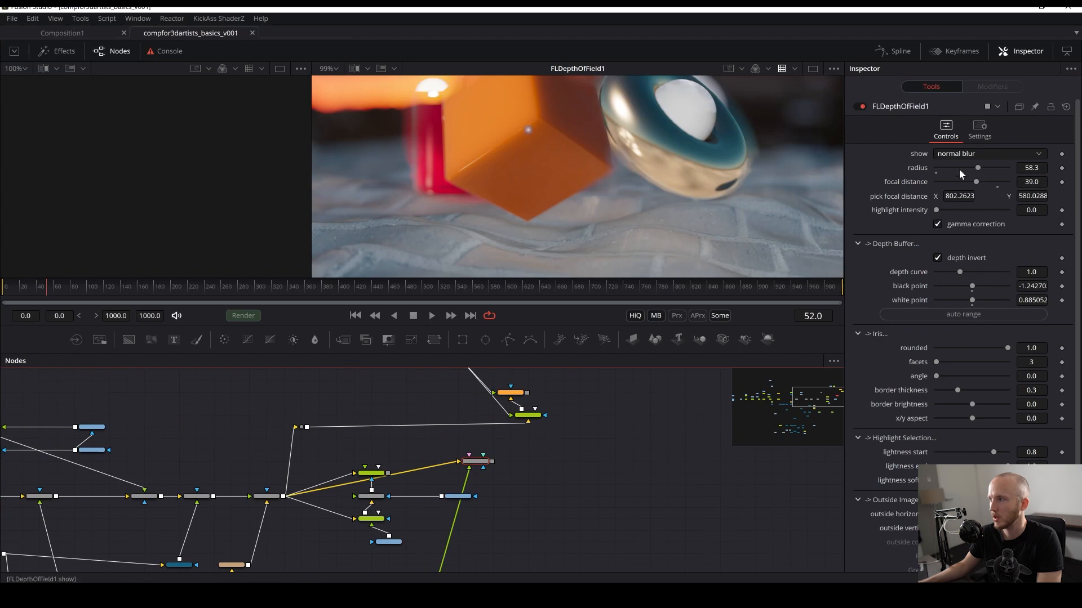
drag(978, 168, 948, 167)
key(ctrl+s)
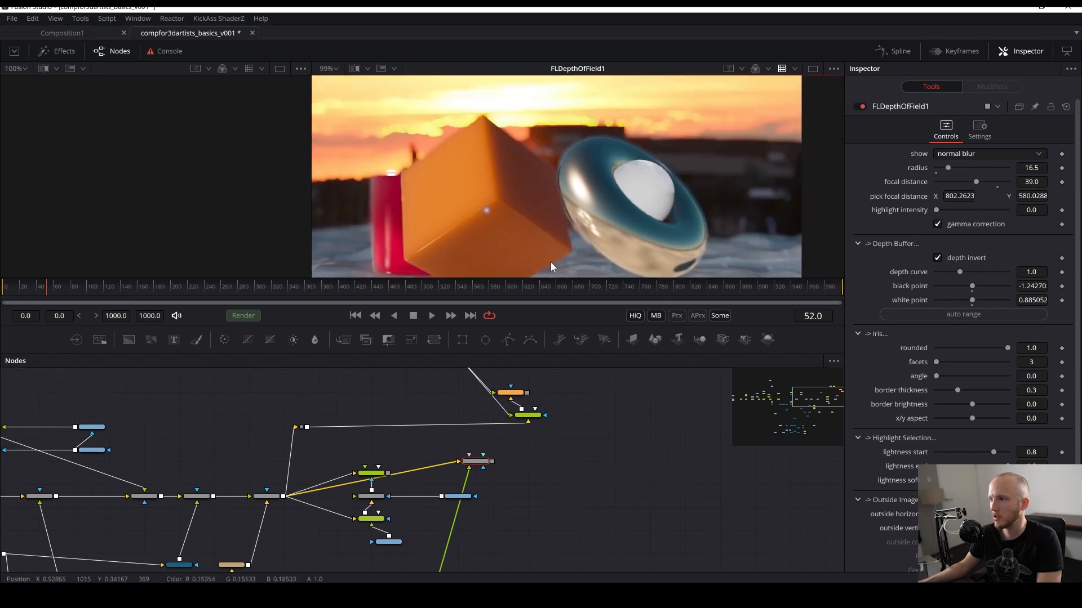
- Pick the focal distance on the chrome ring in the viewer and raise the radius to 42.5
scroll(549, 258, down, 2)
drag(501, 224, 612, 153)
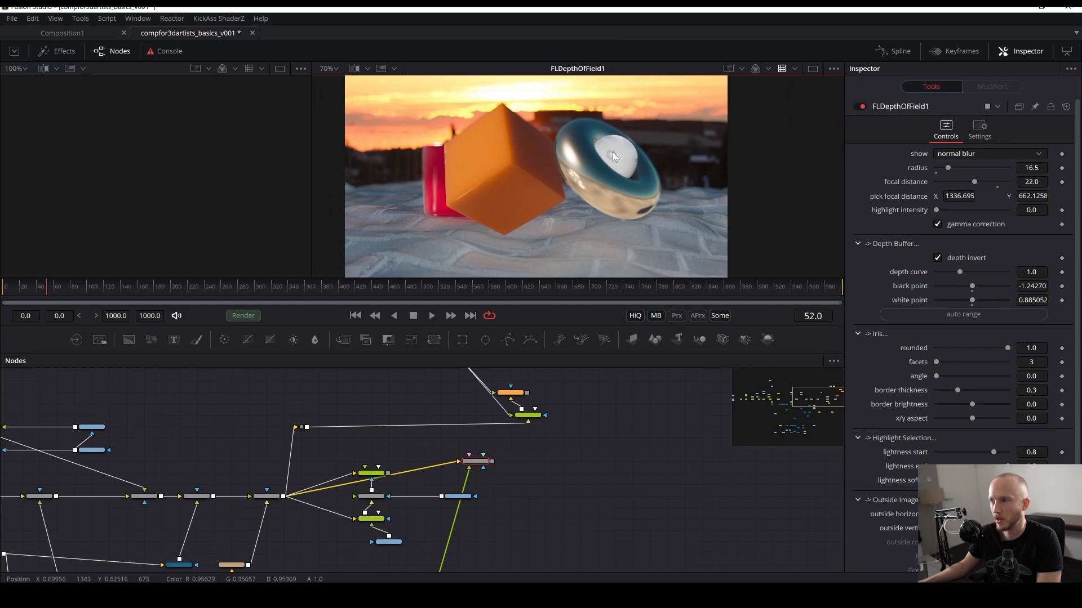
drag(948, 167, 967, 169)
drag(604, 464, 691, 323)
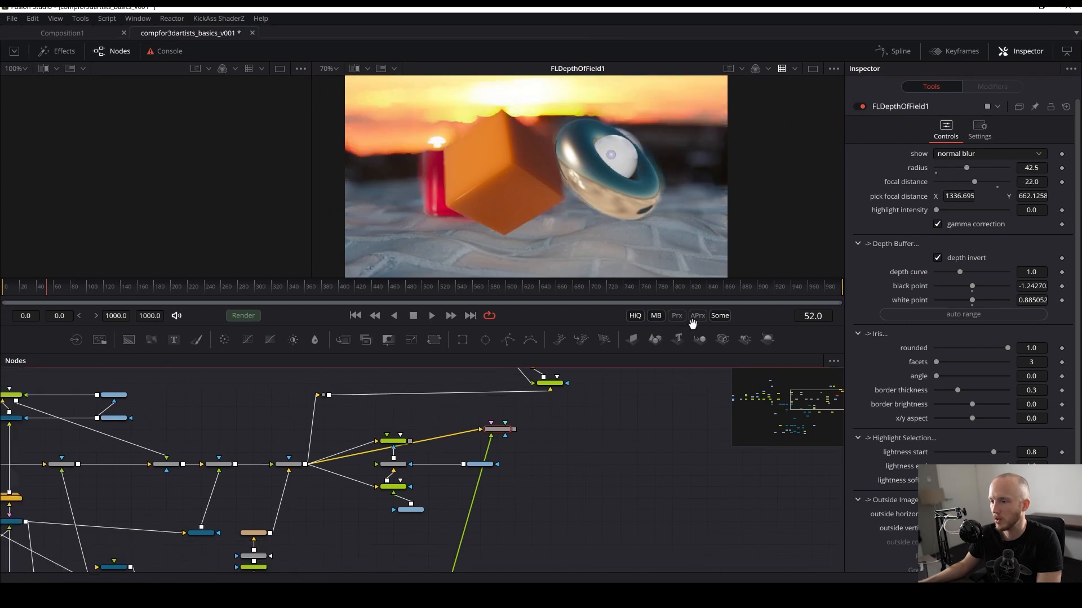
key(ctrl+s)
- Set Renderer3D2's image depth to float32
scroll(511, 498, up, 3)
click(510, 491)
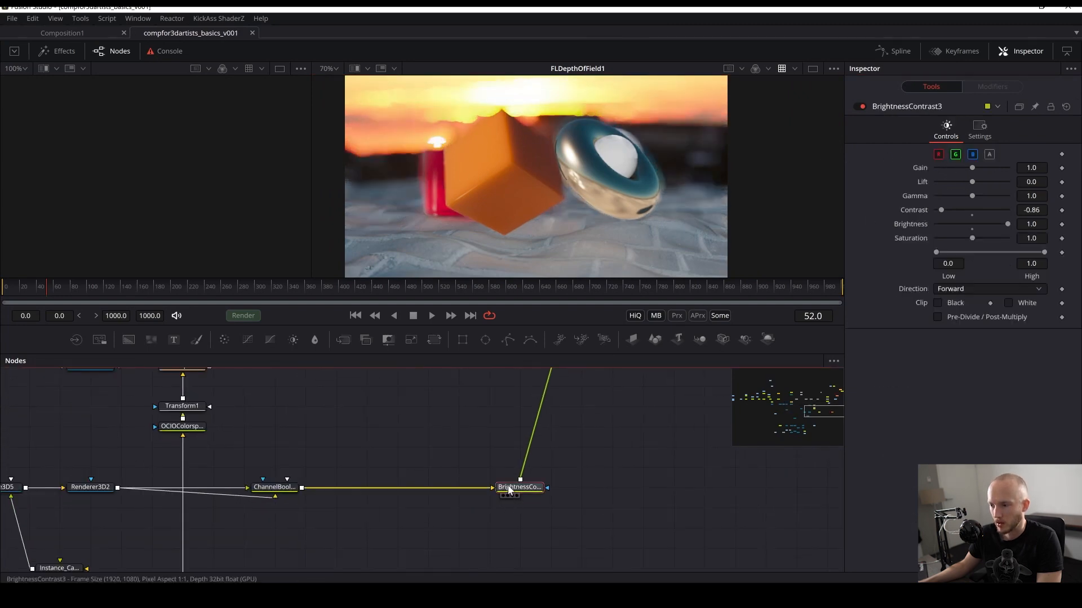
drag(509, 495, 638, 469)
click(217, 462)
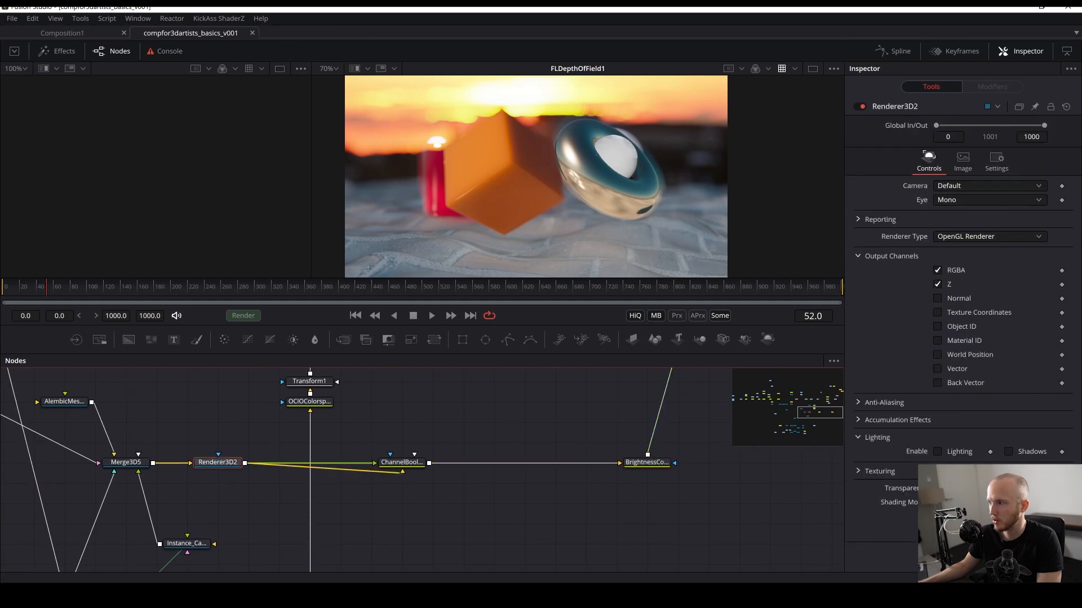
click(962, 161)
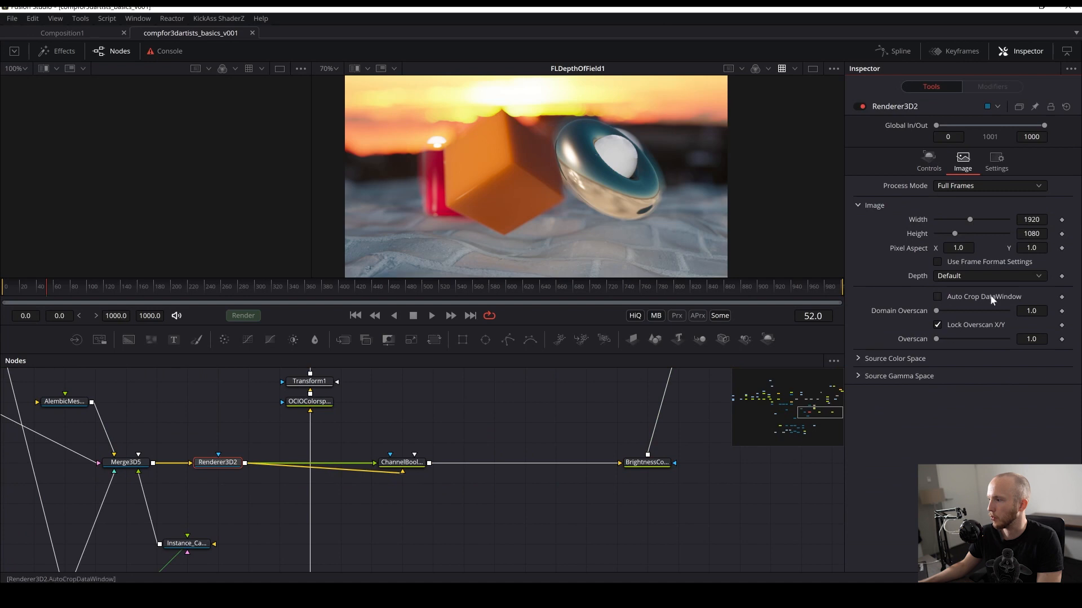
click(964, 277)
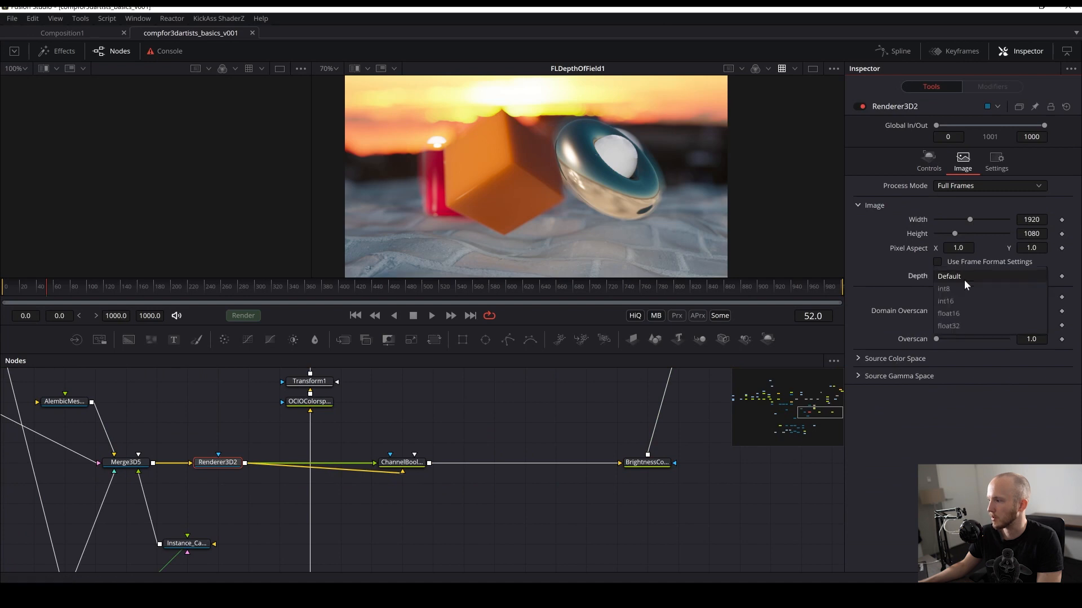
click(958, 327)
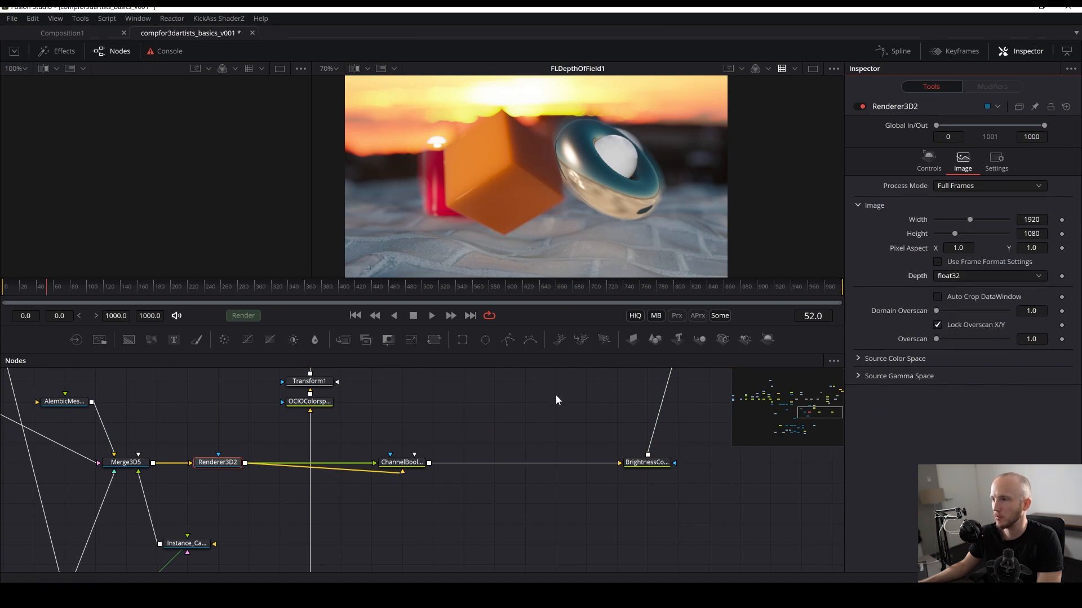
- View BrightnessContrast3's depth output and set its contrast to -0.81
drag(430, 496, 367, 567)
drag(540, 436, 493, 493)
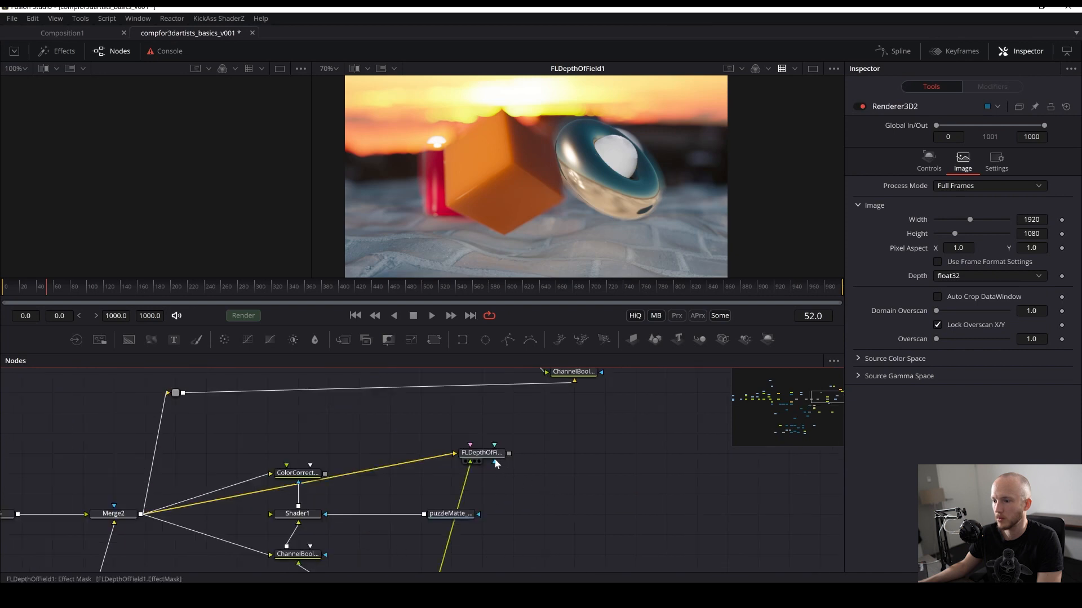
click(477, 456)
drag(391, 499, 503, 231)
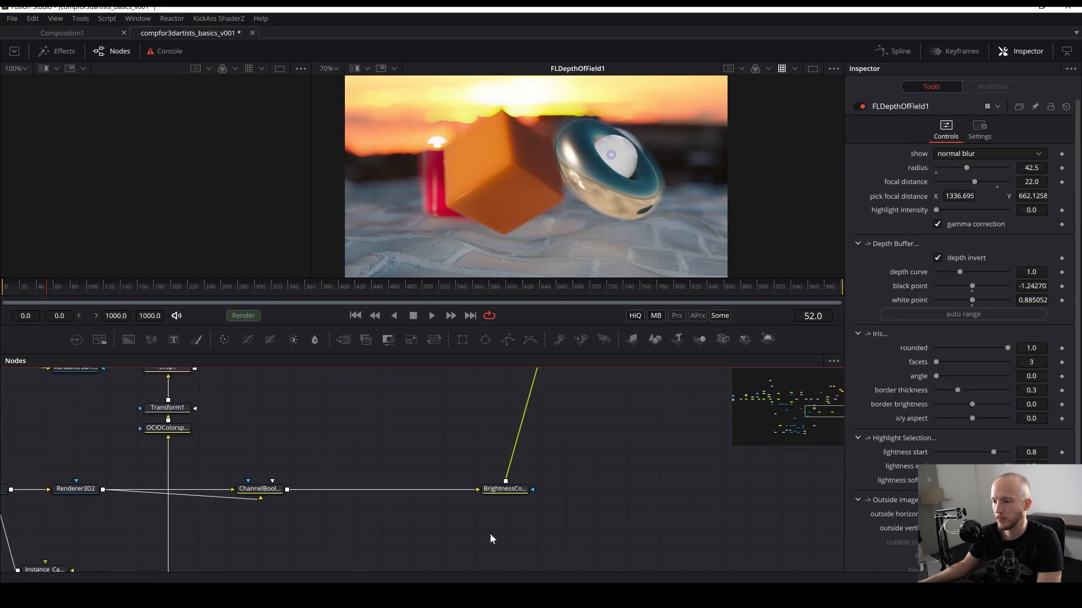
drag(509, 489, 538, 199)
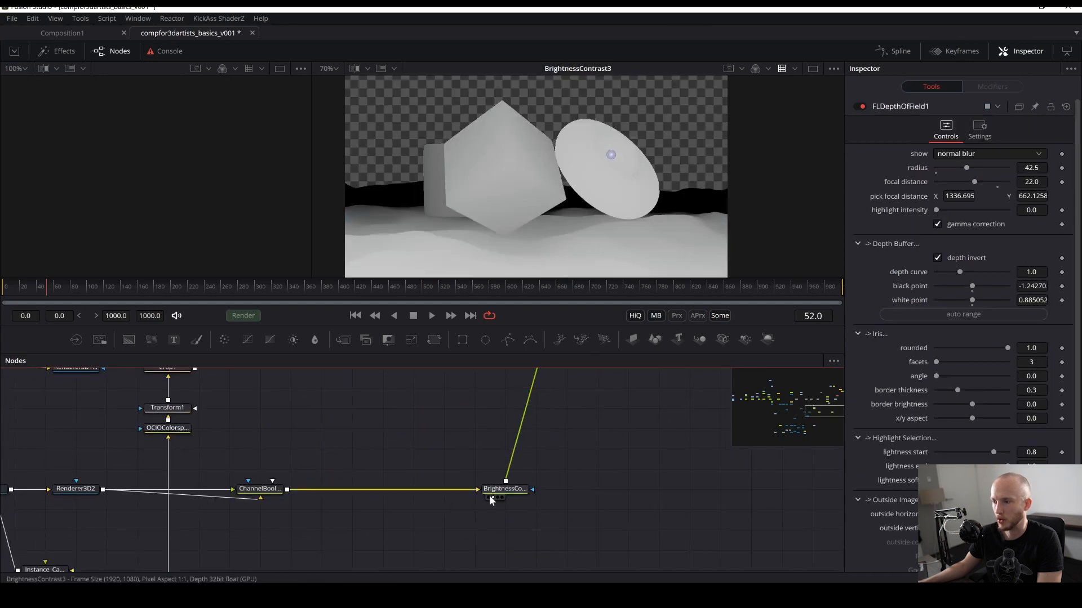
click(497, 491)
key(ctrl+s)
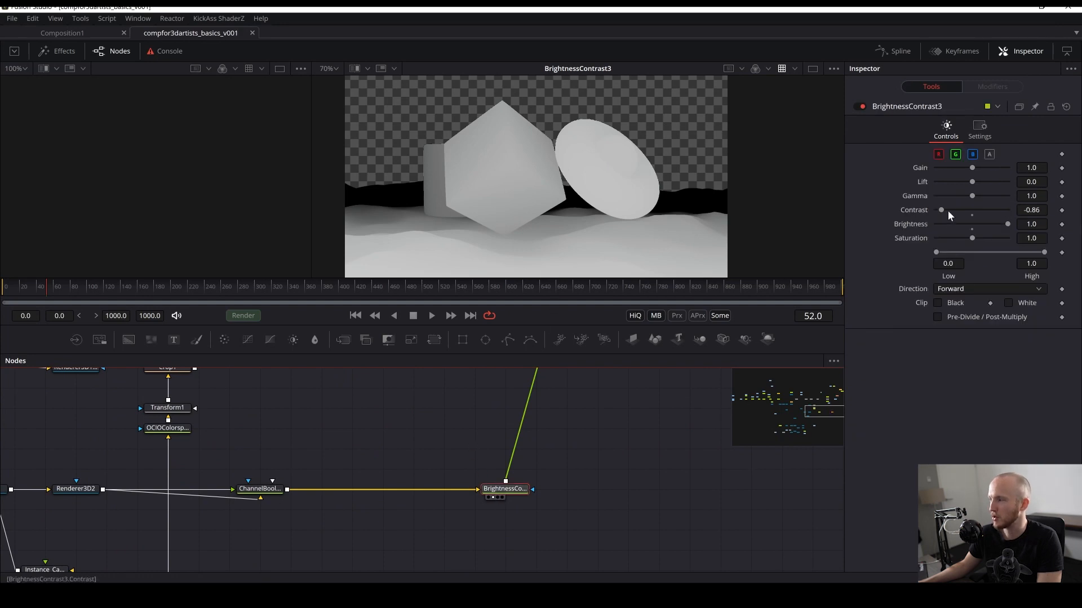
drag(939, 212, 942, 210)
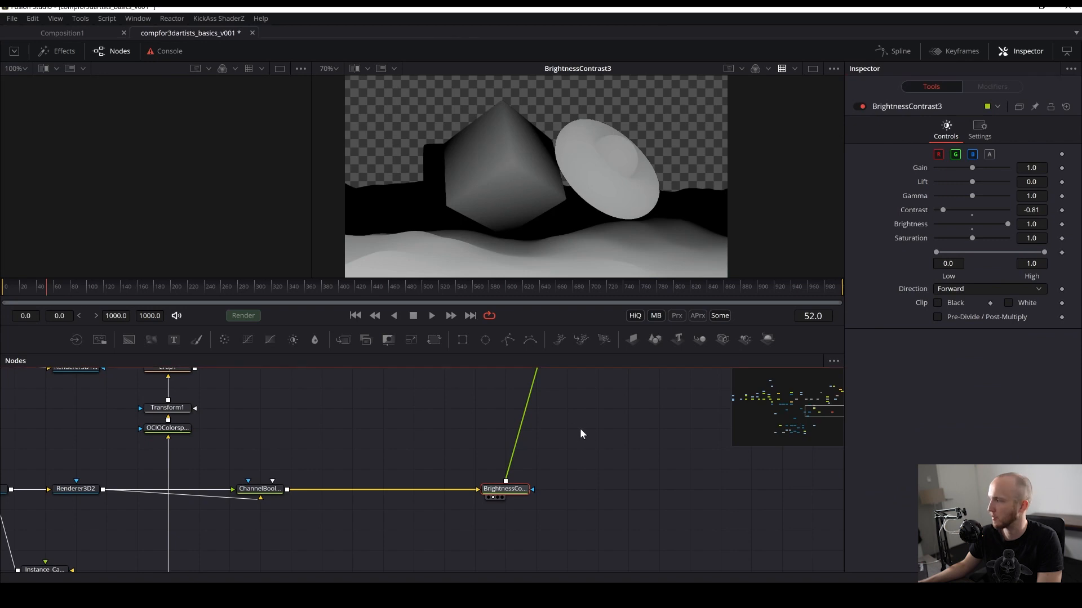
drag(582, 435, 523, 603)
key(ctrl+s)
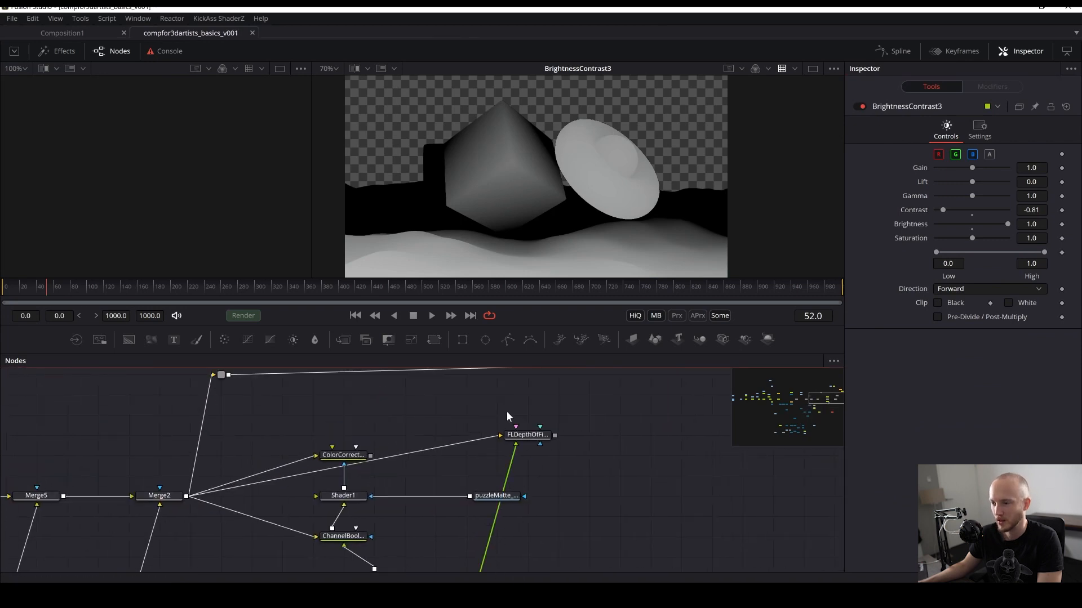
- Auto-range FLDepthOfField1's depth buffer points and view the node's result
click(525, 438)
click(975, 315)
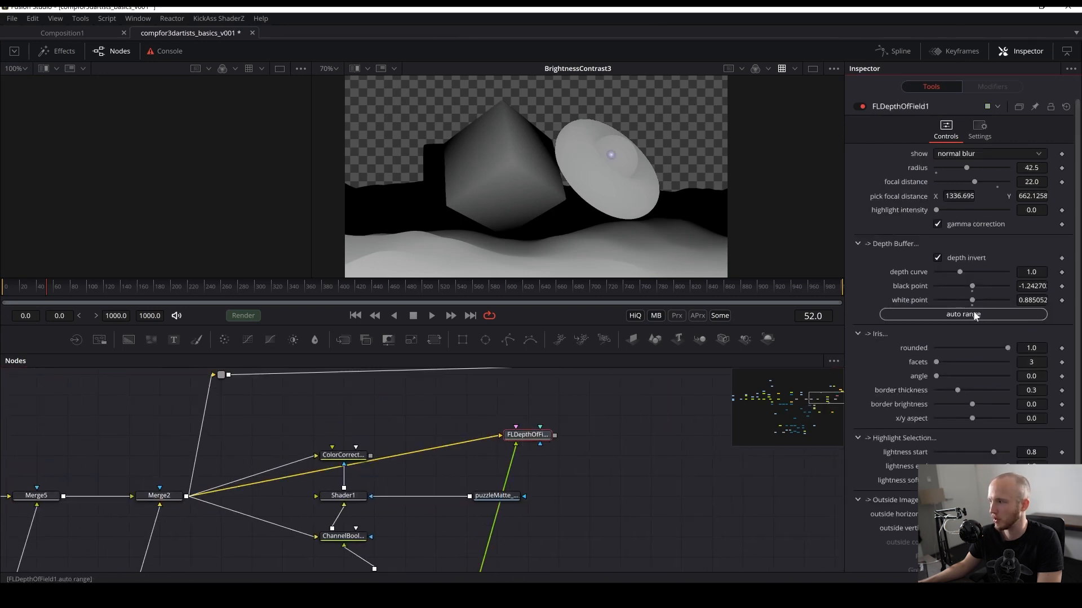
click(627, 502)
scroll(665, 451, down, 2)
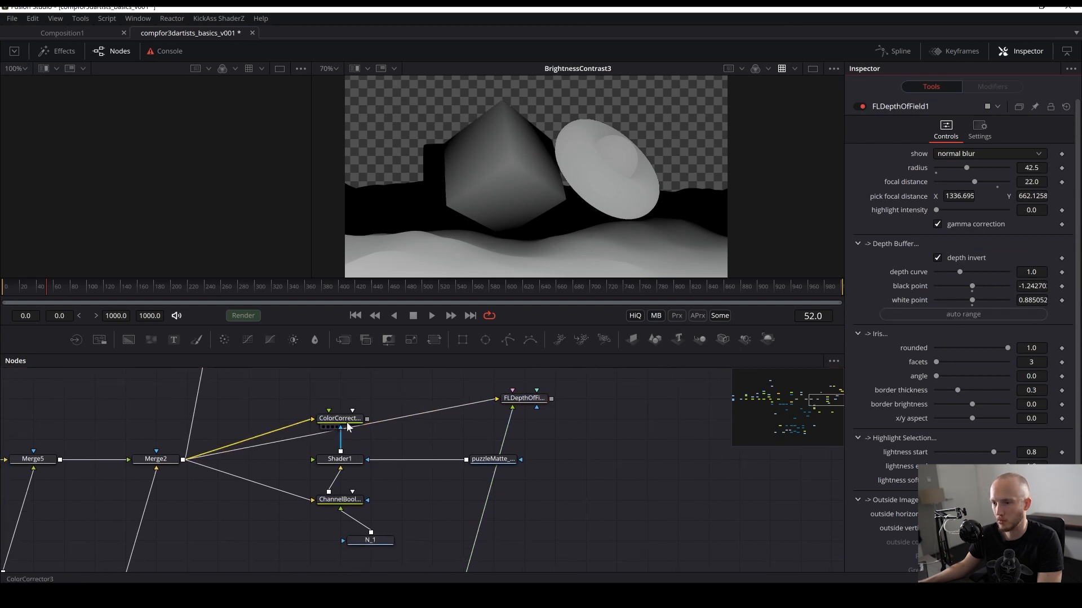
click(521, 399)
key(2)
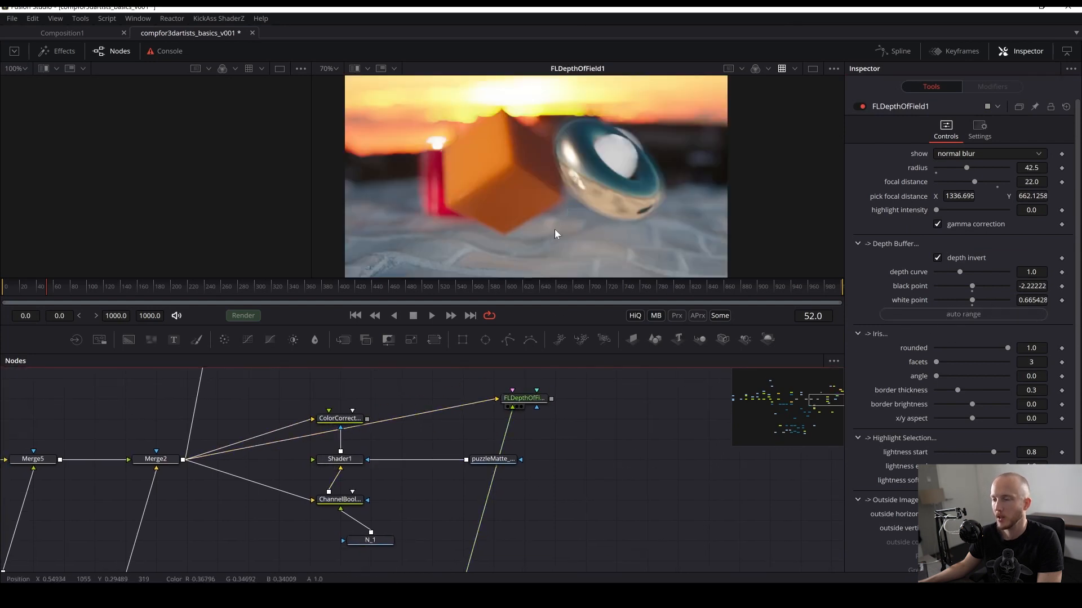
key(ctrl+s)
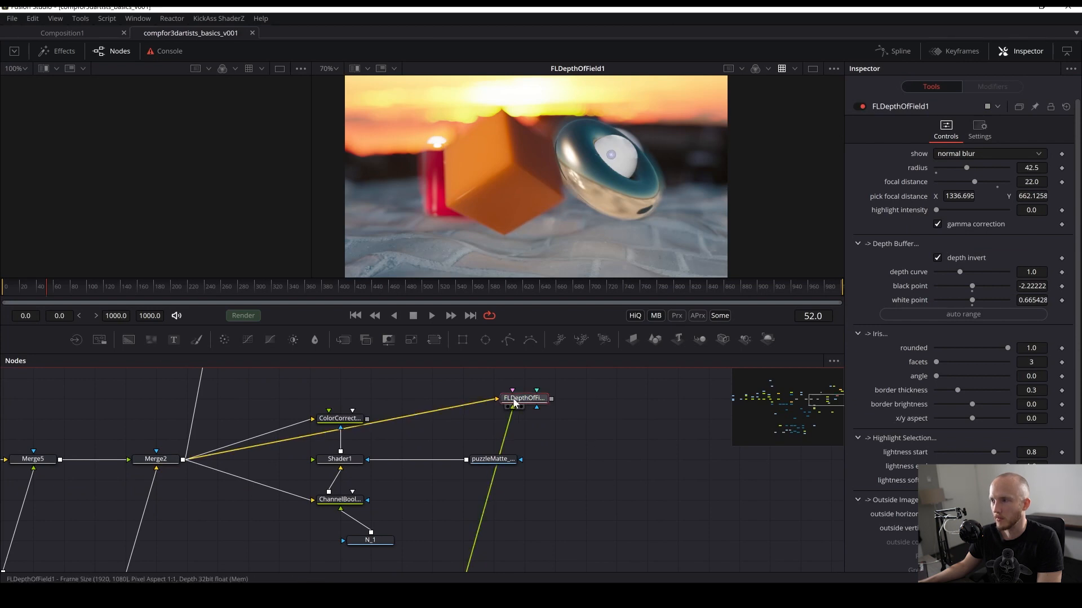
- Pick the focal distance on the red cylinder in the viewer
drag(613, 151, 432, 181)
scroll(441, 178, up, 2)
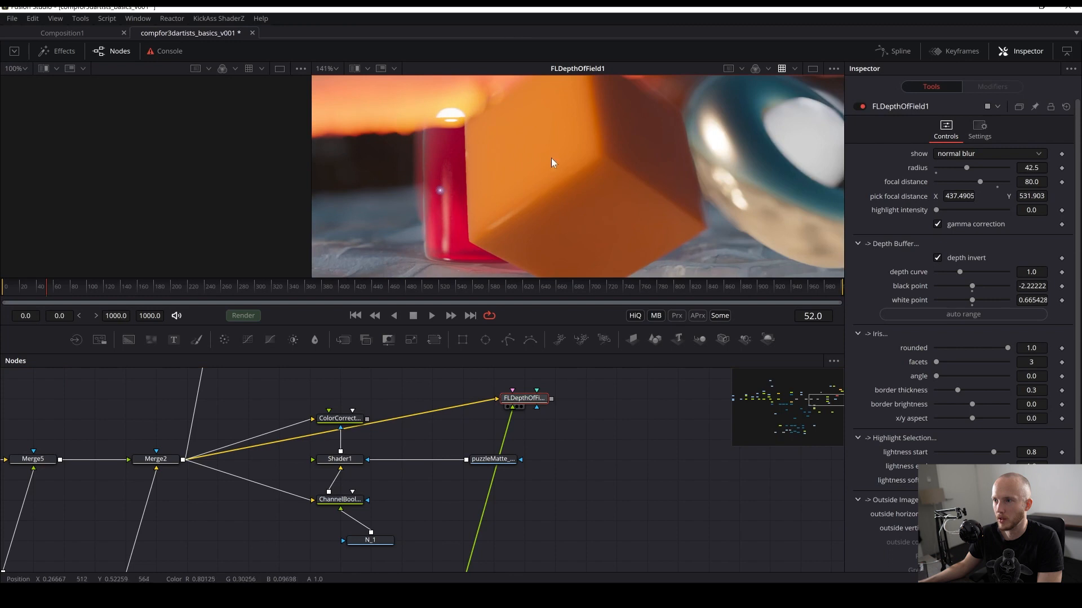
scroll(465, 225, down, 3)
key(ctrl+s)
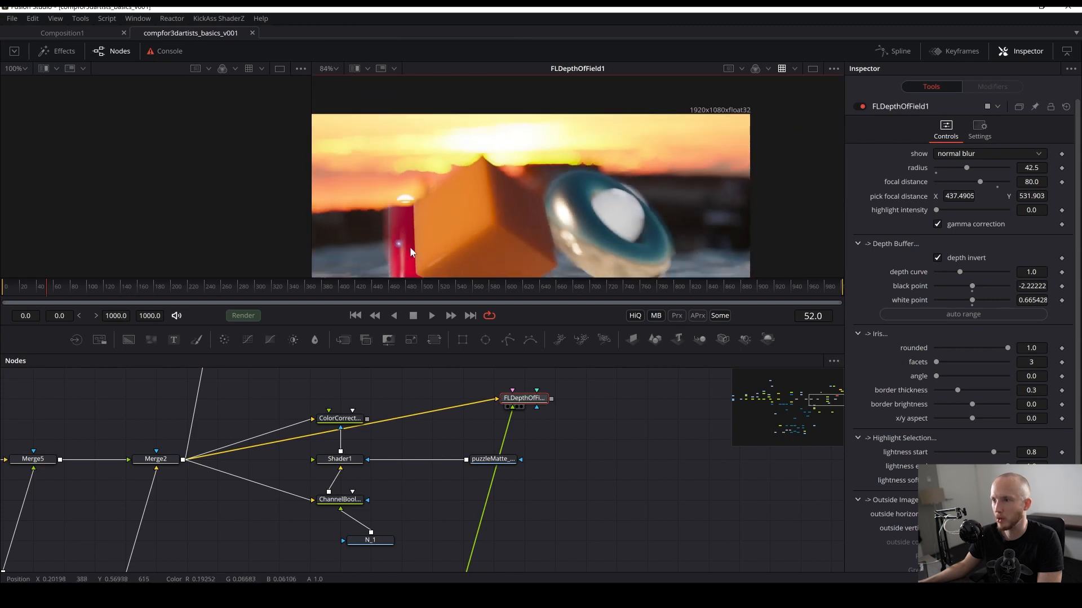
- Pick the focal distance on the chrome ring and set FLDepthOfField1's radius to 24.4
drag(400, 244, 469, 235)
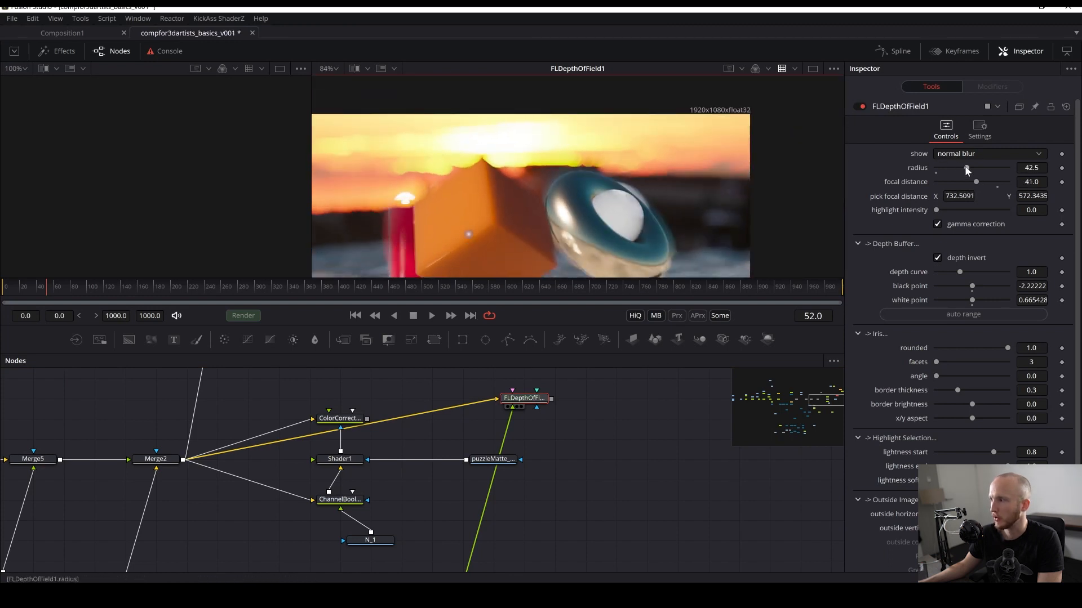
drag(964, 165, 945, 165)
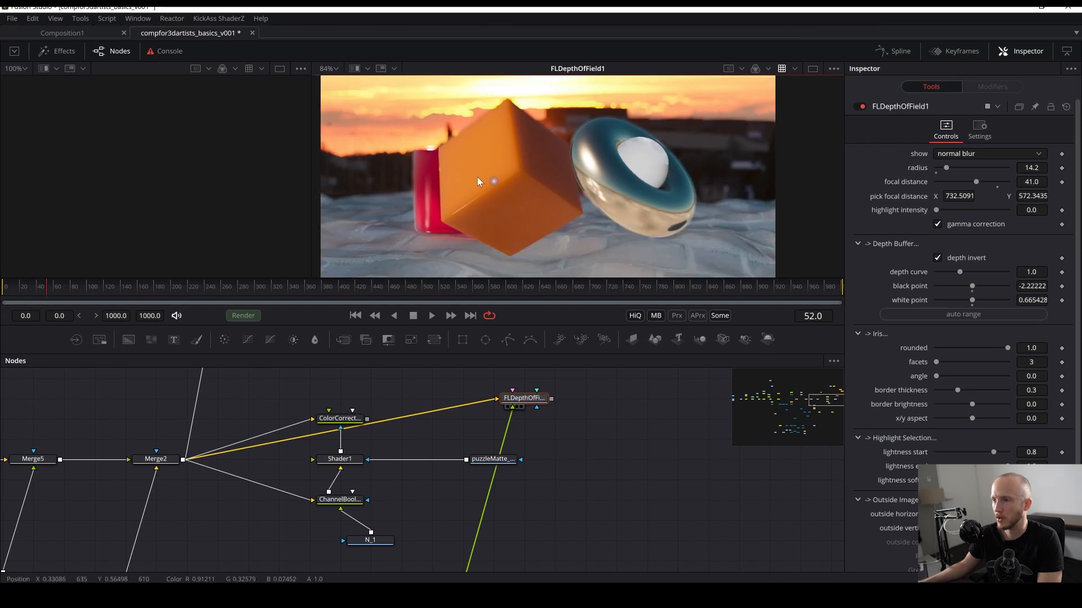
drag(478, 177, 607, 171)
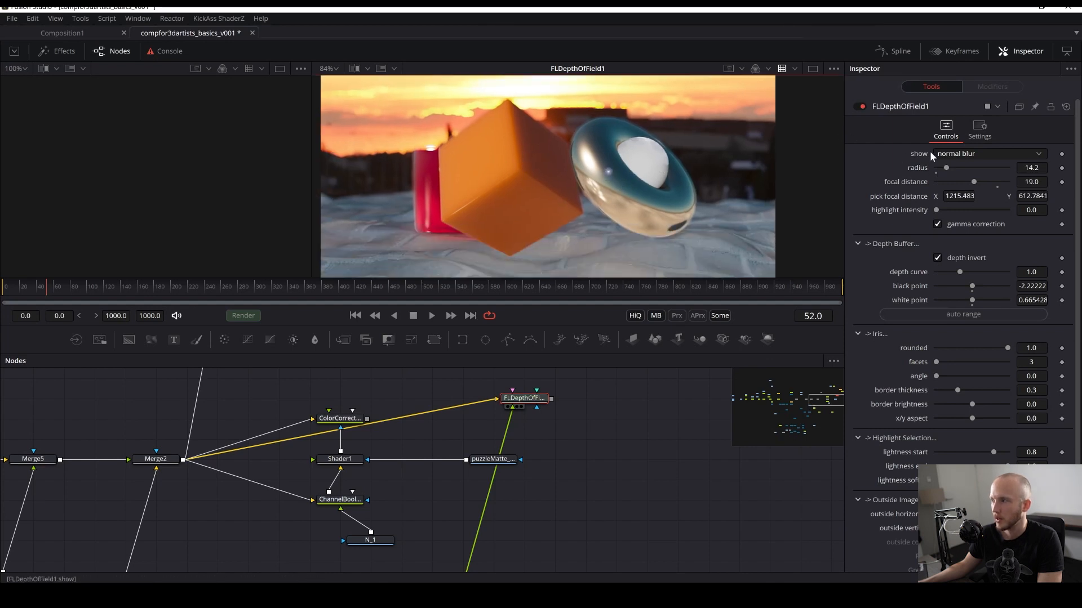
drag(947, 168, 954, 167)
key(ctrl+s)
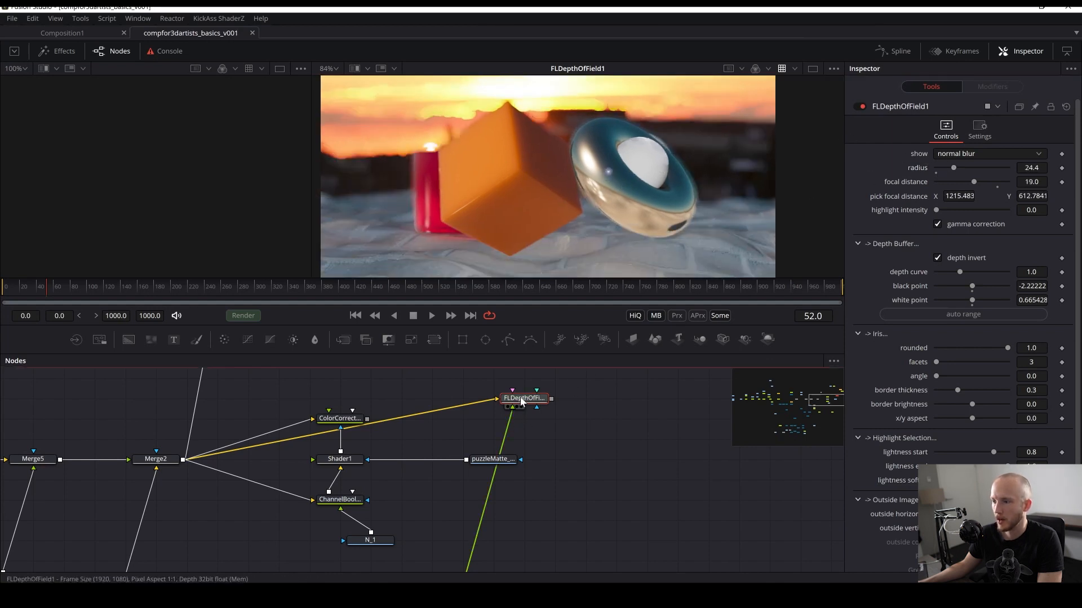
- Add a Color Corrector tool after FLDepthOfField1
click(522, 400)
key(shift+space)
text(cop)
key(BackSpace)
key(BackSpace)
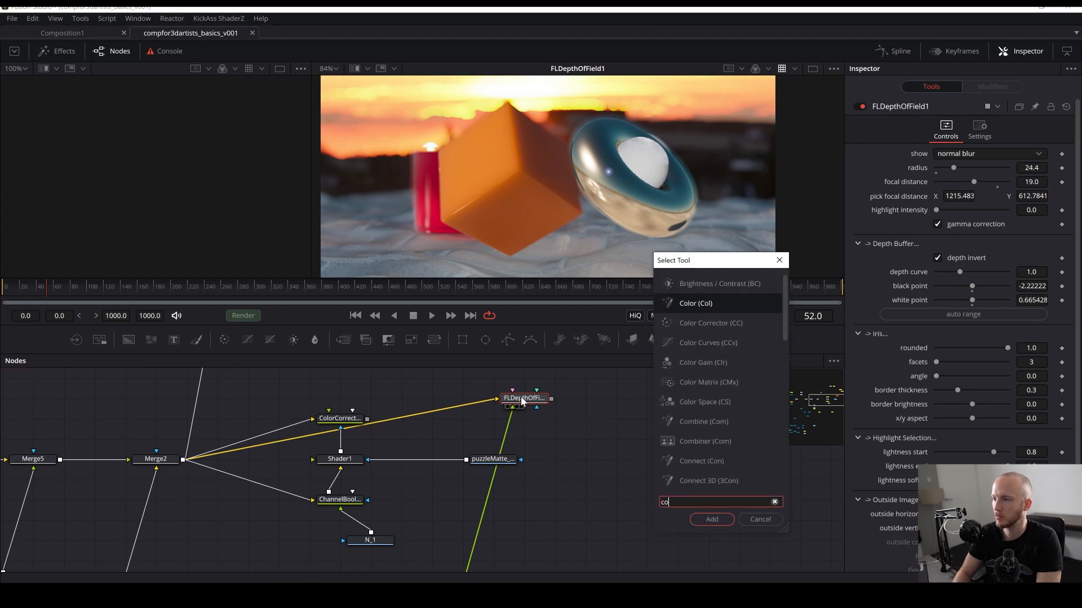
text(olor corr)
key(Return)
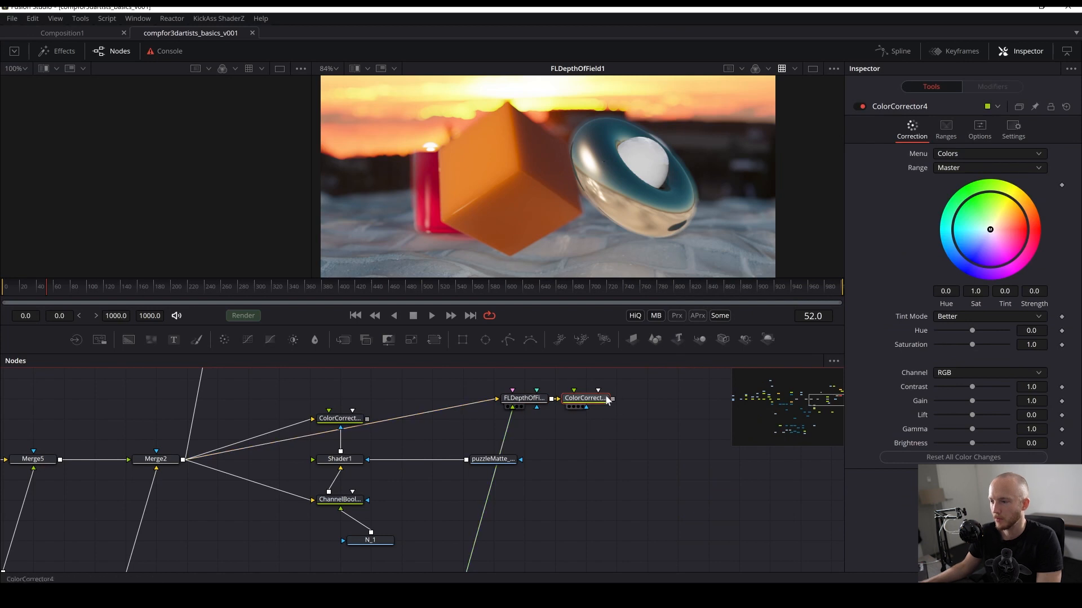
- View ColorCorrector4 and shift its color wheel to tint -1.3838 with strength 0.1515
key(2)
drag(989, 231, 977, 238)
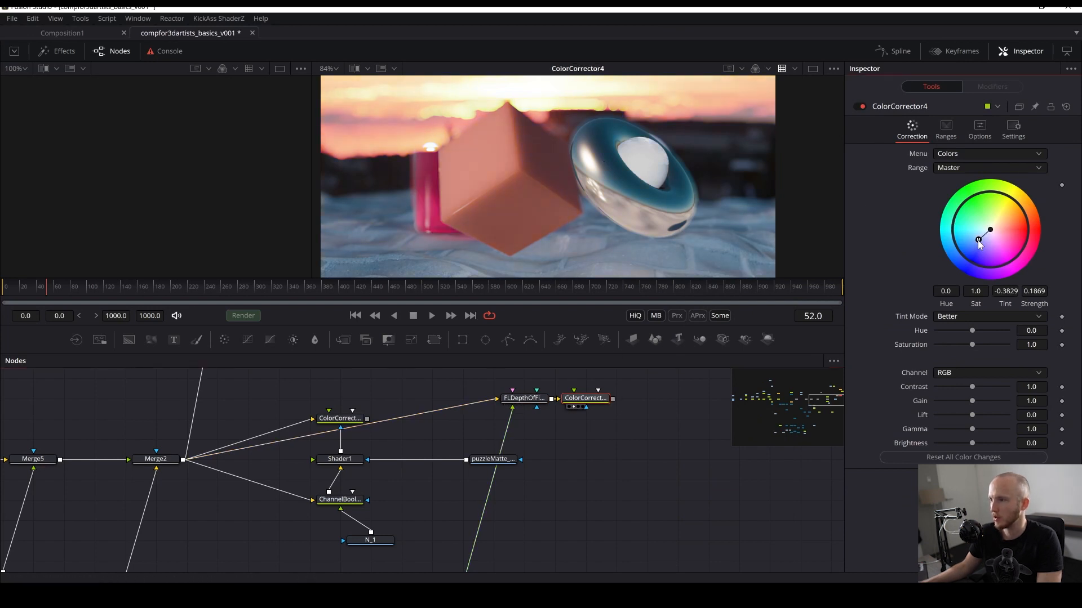
scroll(577, 223, down, 2)
drag(577, 221, 471, 270)
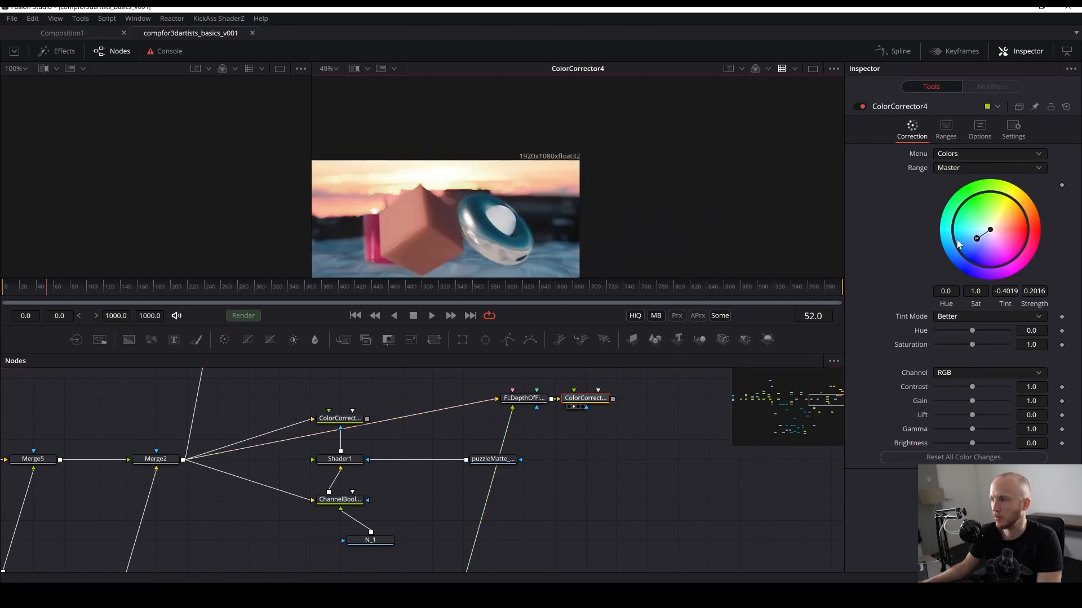
drag(978, 241, 979, 238)
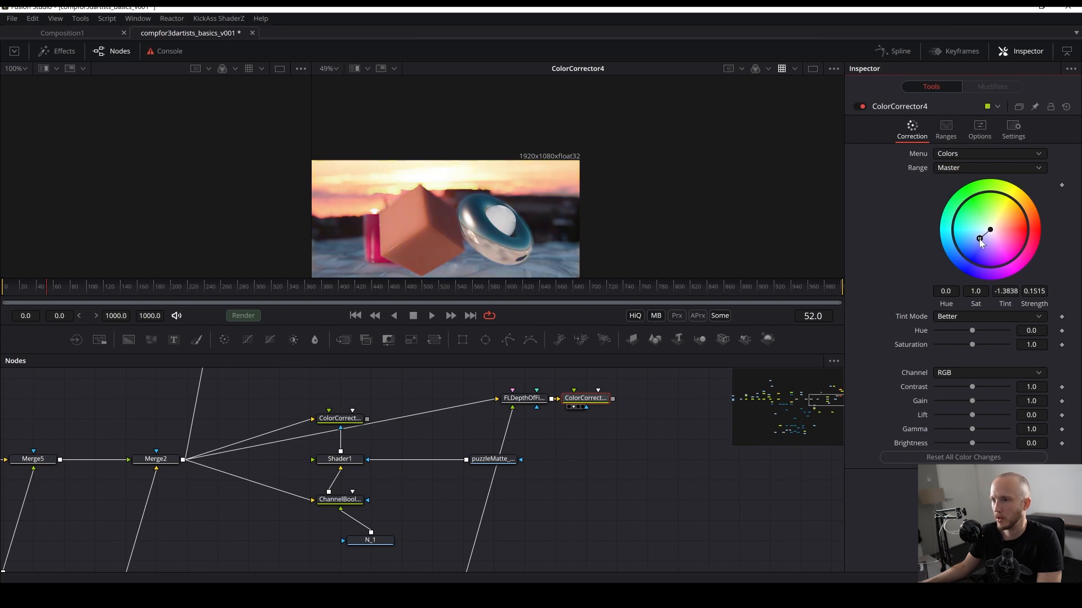
drag(382, 232, 364, 203)
key(ctrl+s)
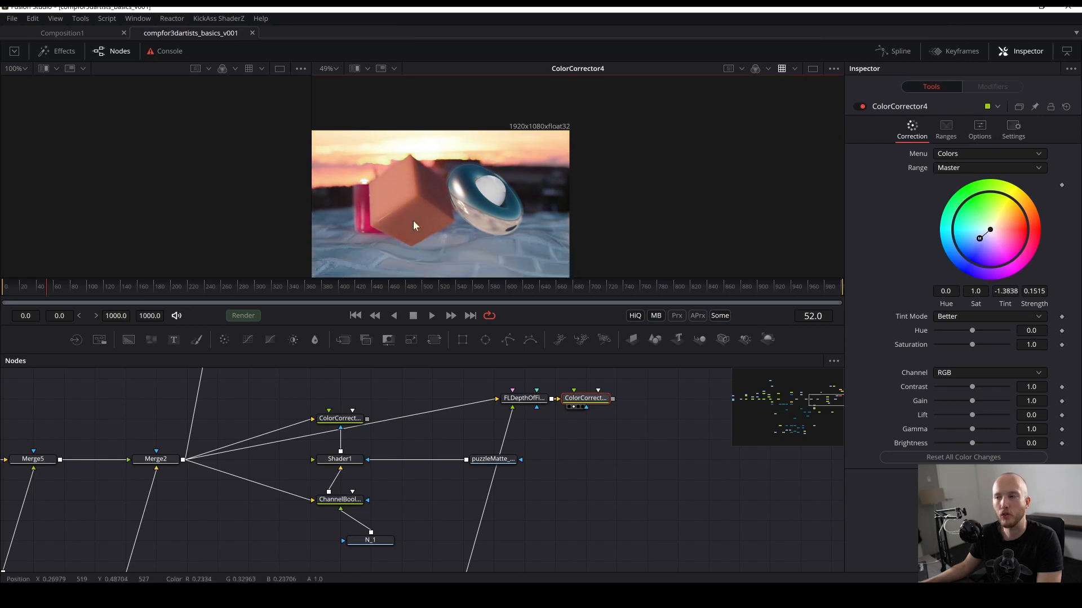
- Add a Film Grain tool after ColorCorrector4
drag(530, 194, 428, 242)
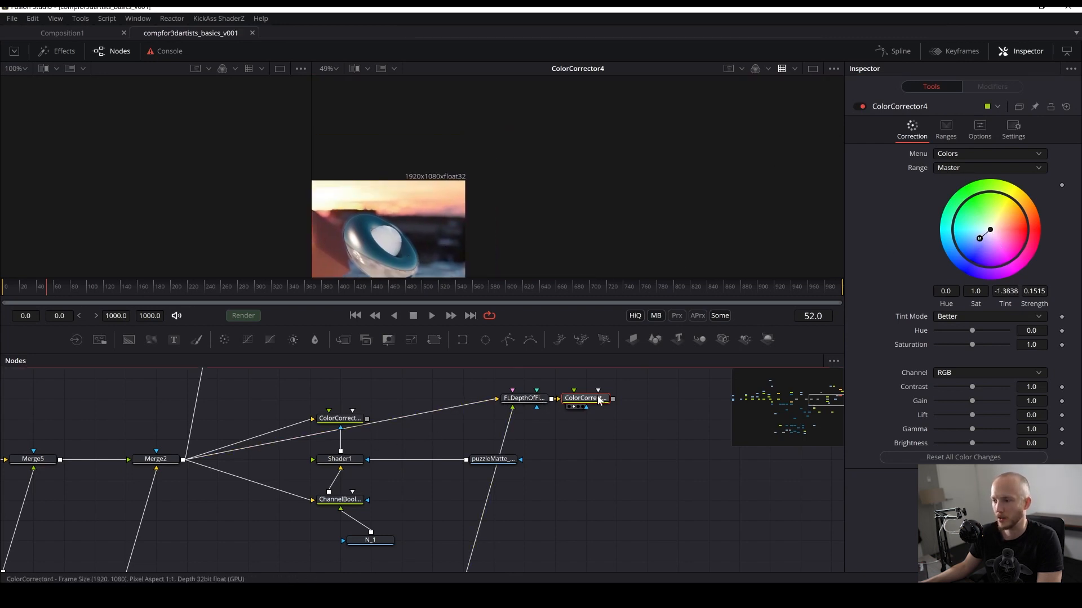
key(shift+space)
text(add)
key(BackSpace)
key(BackSpace)
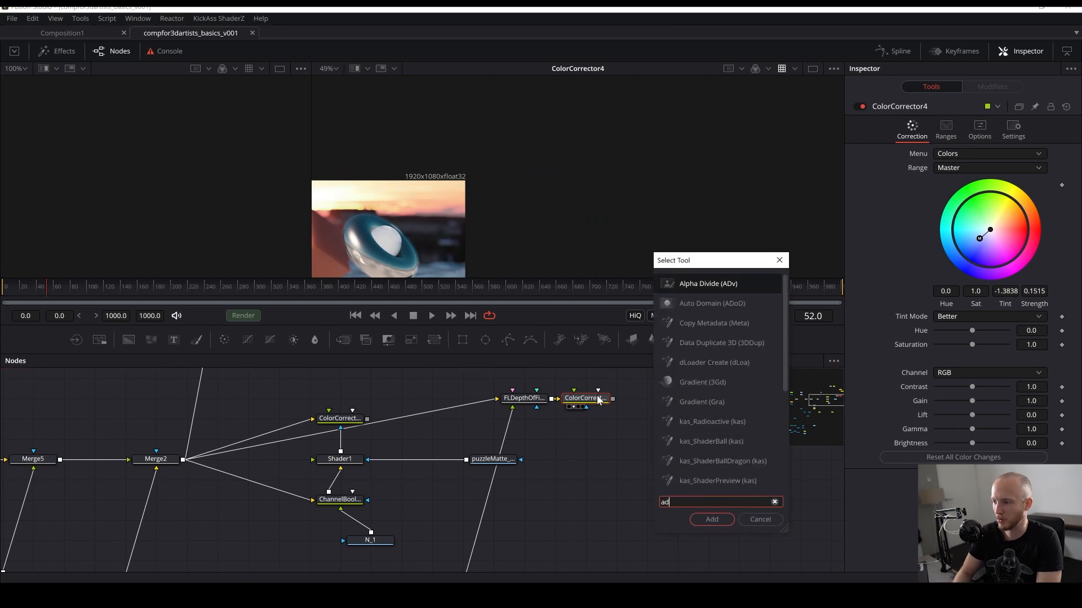
text(d g)
key(BackSpace)
key(BackSpace)
key(BackSpace)
key(BackSpace)
key(BackSpace)
text(grain)
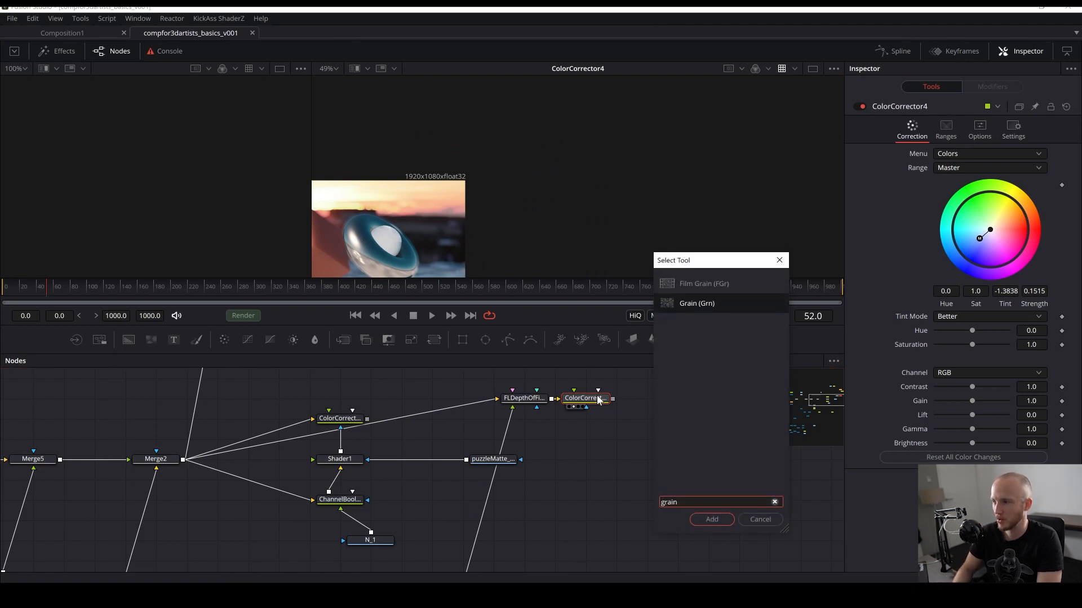
key(Up)
key(Return)
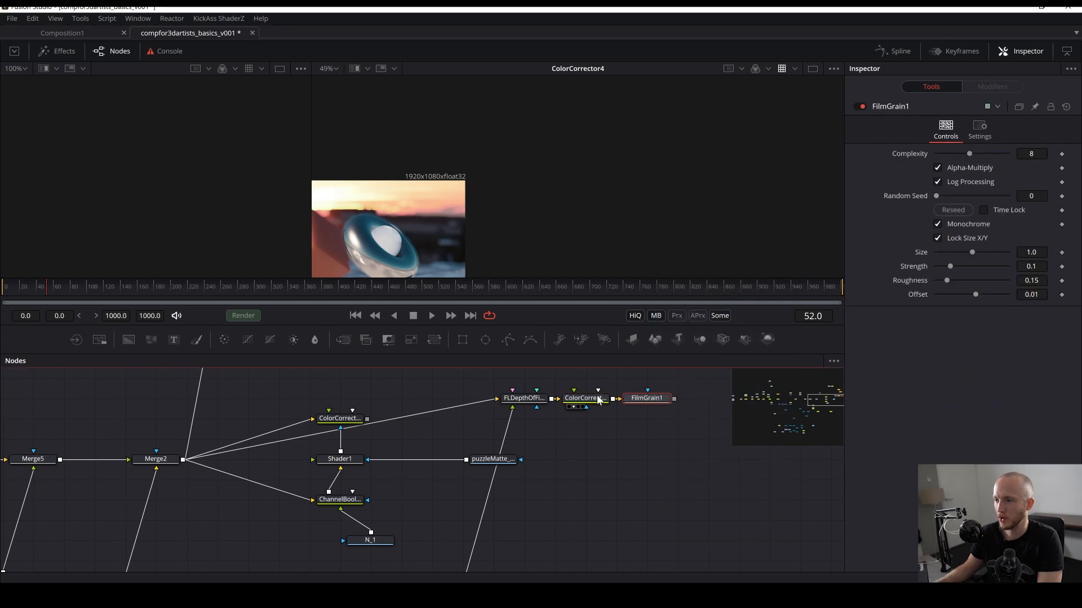
- View FilmGrain1 in the viewer and zoom in to inspect the grain on the render
key(2)
drag(434, 245, 525, 181)
scroll(412, 190, up, 4)
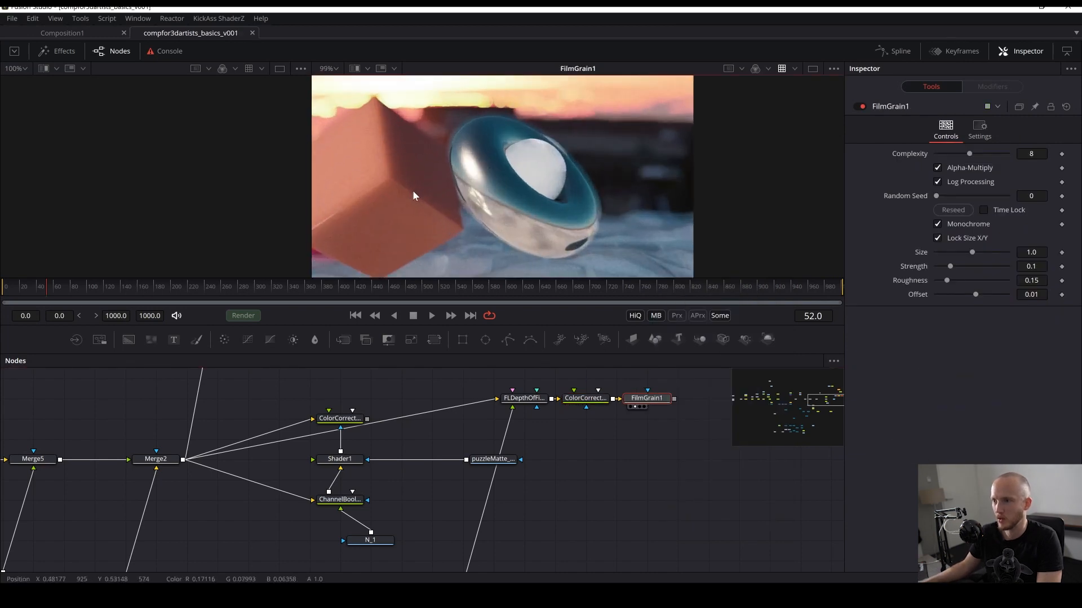
drag(412, 191, 507, 245)
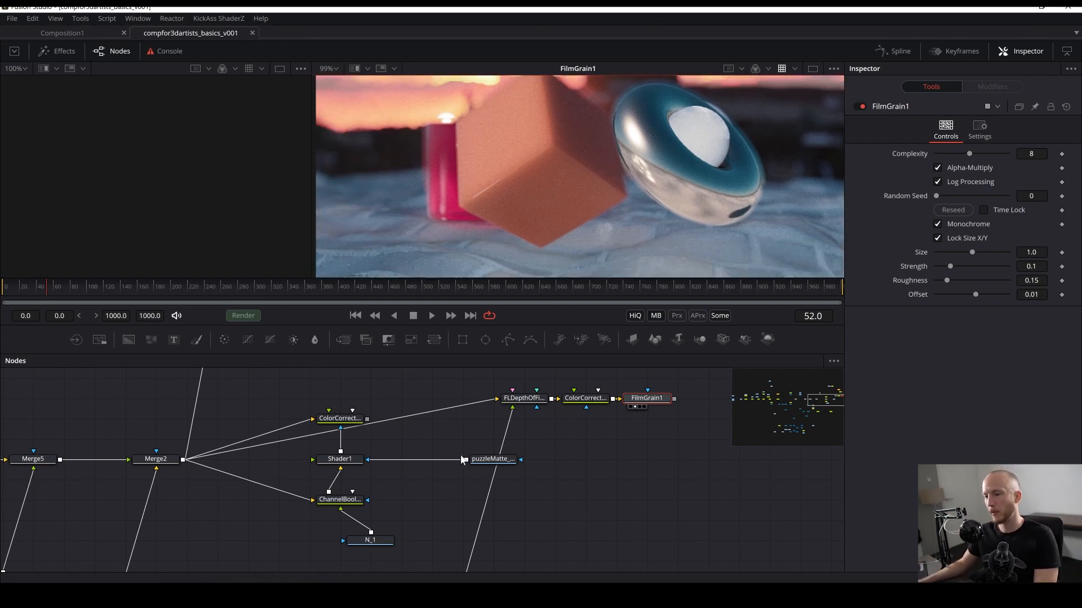
- Navigate across the node tree to review the whole composition's node network
drag(414, 467, 675, 431)
drag(397, 547, 507, 498)
scroll(469, 430, down, 1)
scroll(467, 431, down, 1)
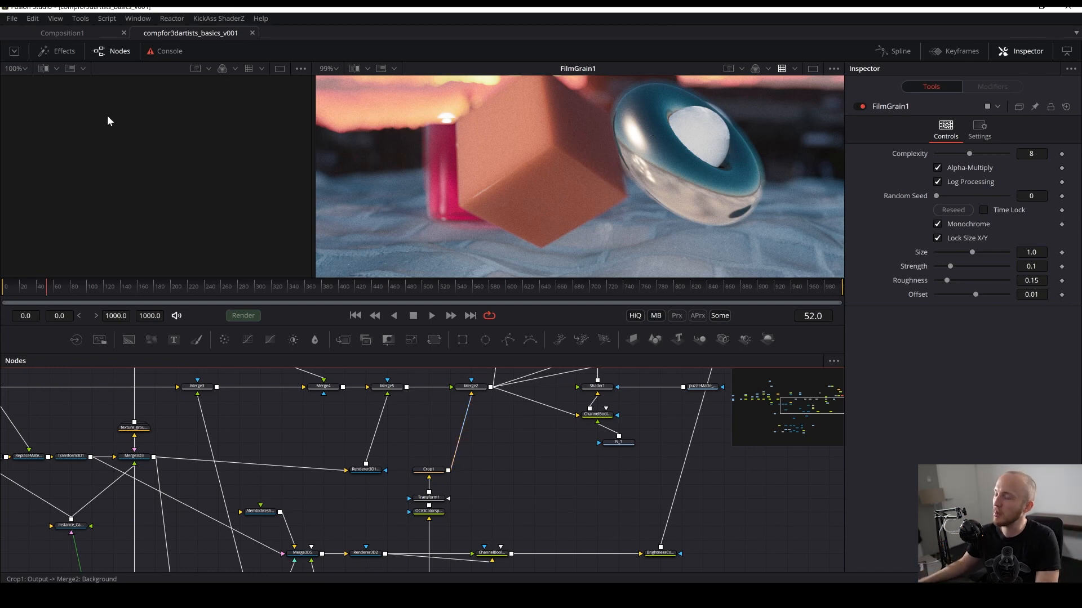
drag(575, 480, 686, 505)
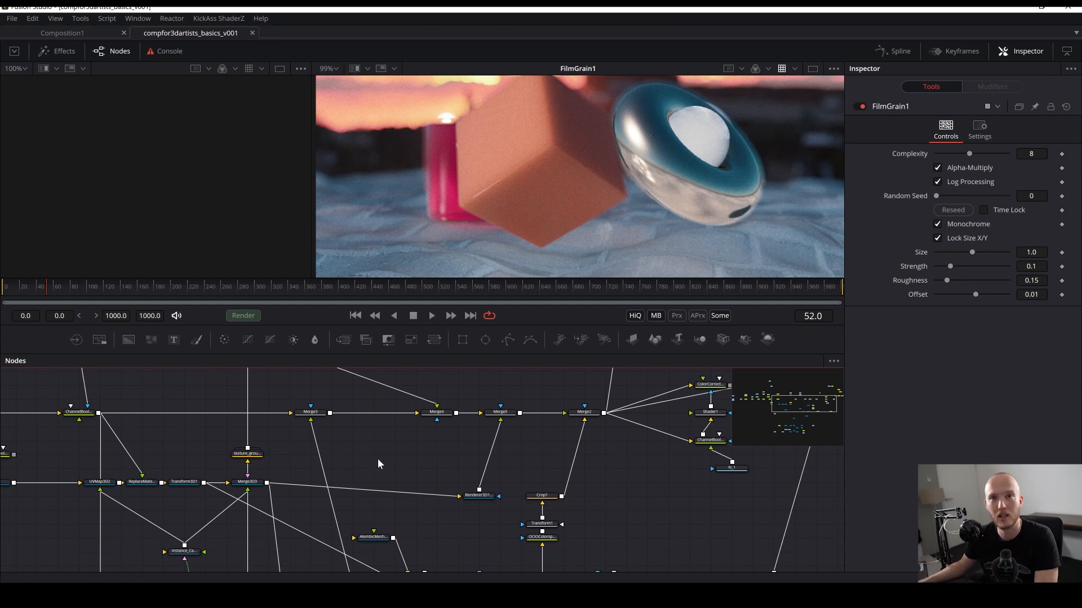
drag(318, 411, 431, 442)
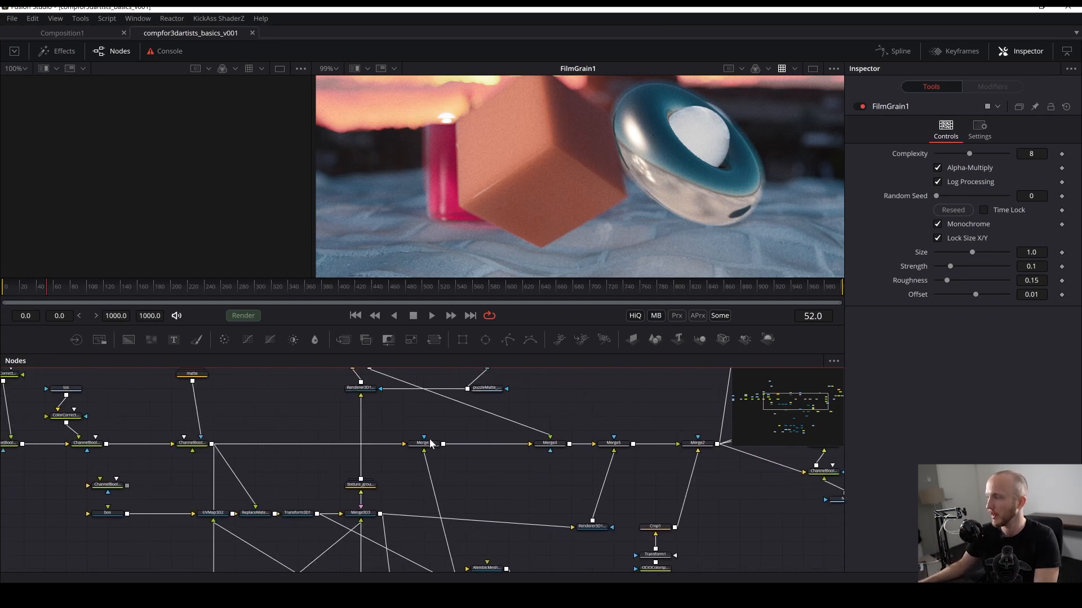
drag(402, 515, 562, 525)
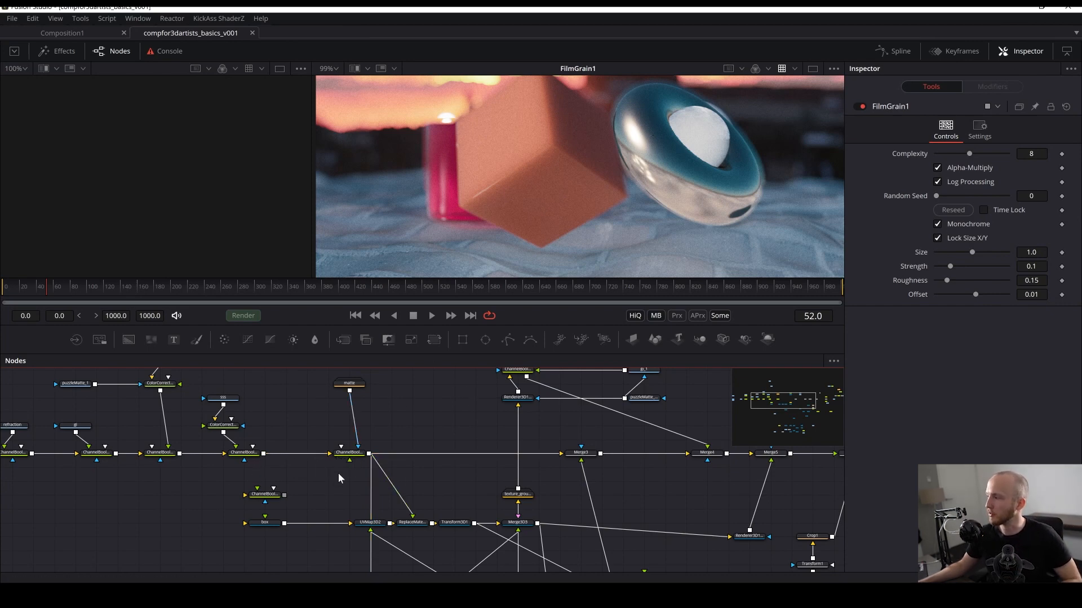
drag(254, 507, 531, 537)
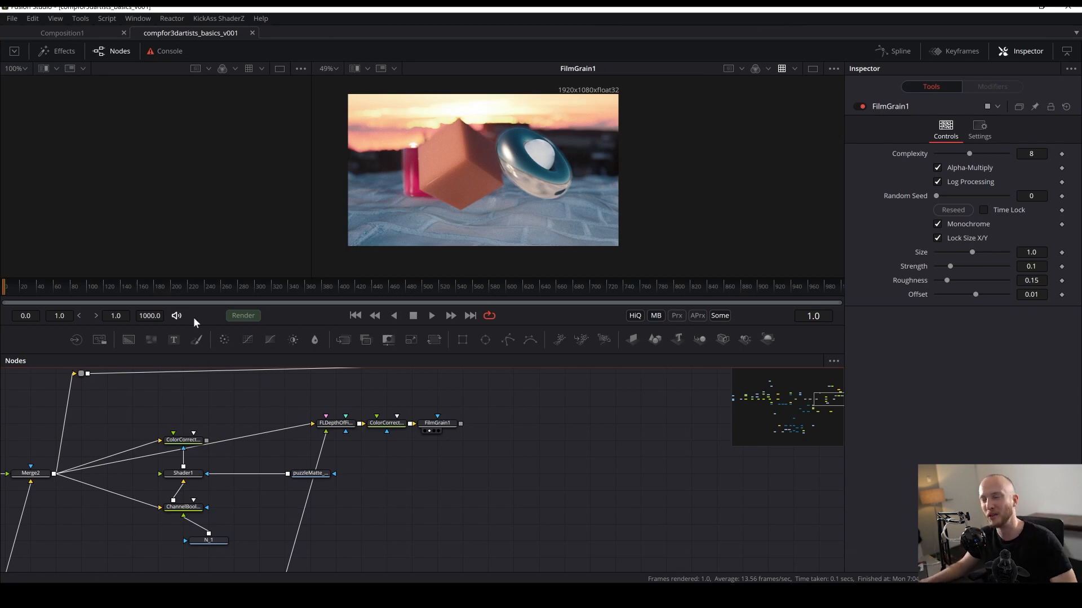
drag(584, 473, 525, 493)
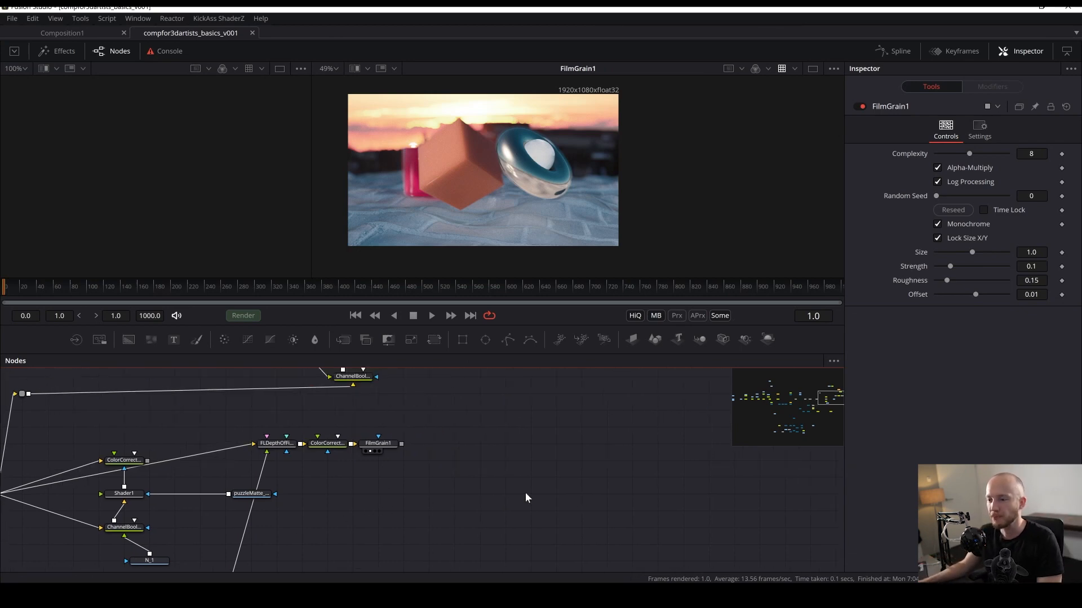
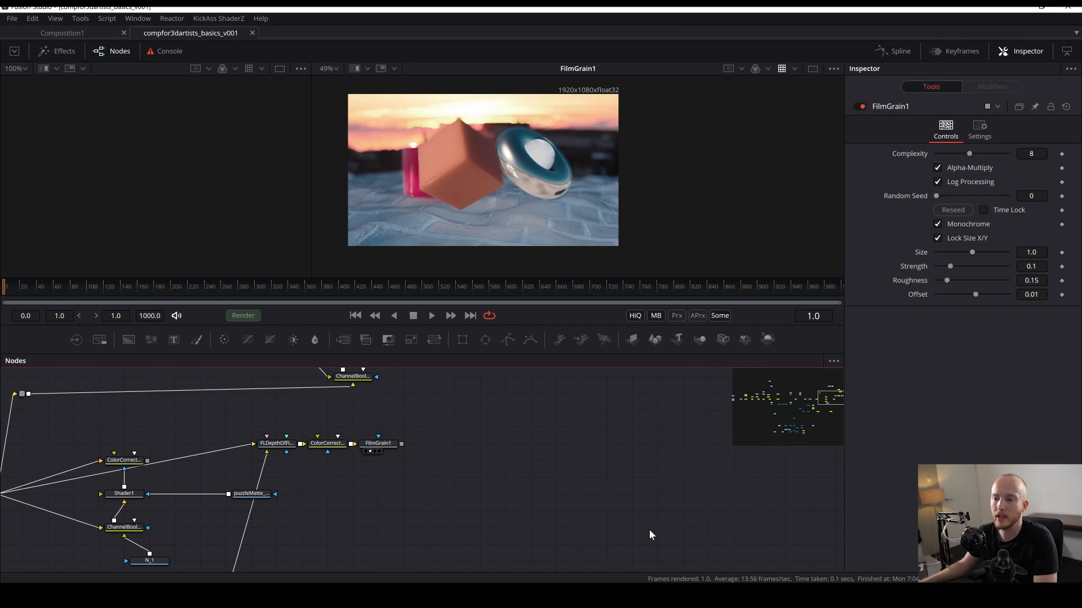
- Add a Saver tool after FilmGrain1 at the end of the node tree
drag(362, 452, 414, 445)
drag(555, 412, 476, 446)
click(464, 449)
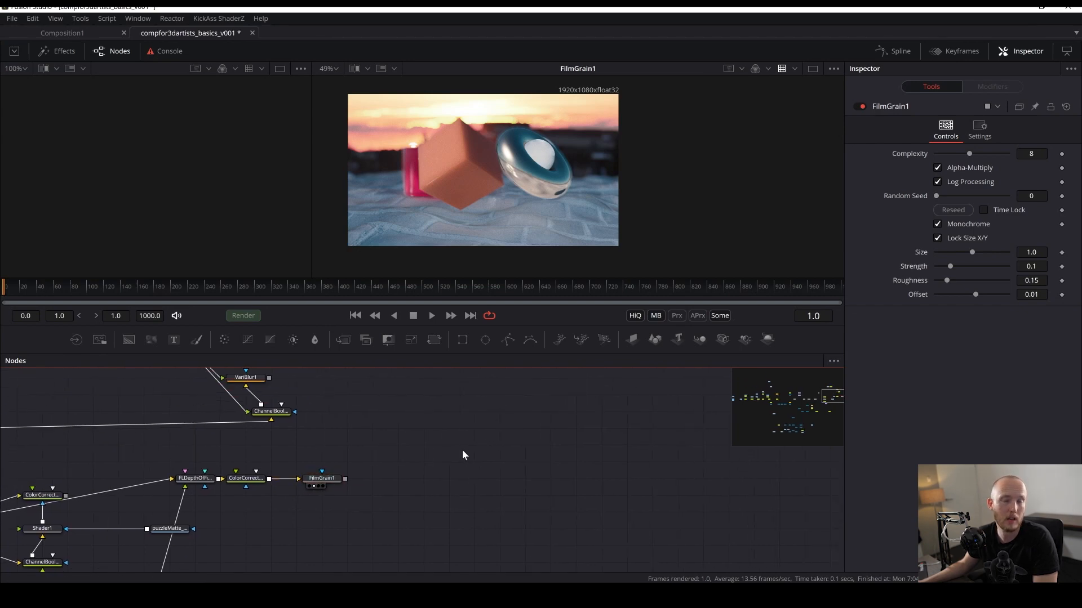
key(shift+space)
text(sav)
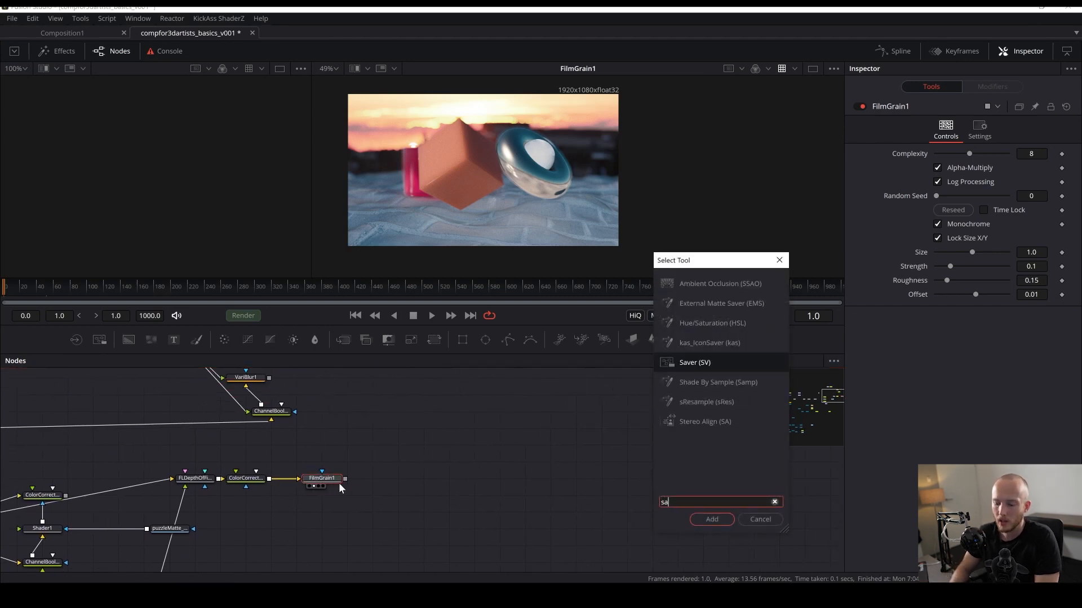
key(Return)
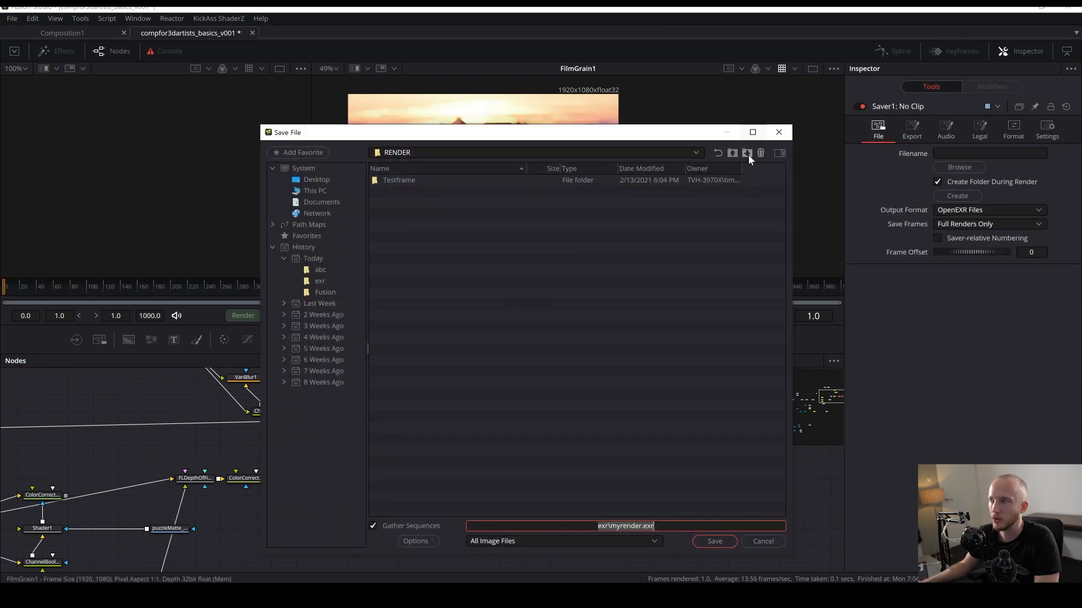
- Create a new folder named exr in the RENDER directory, open it, and set the output file name to myrender.exr
click(747, 154)
text(exr)
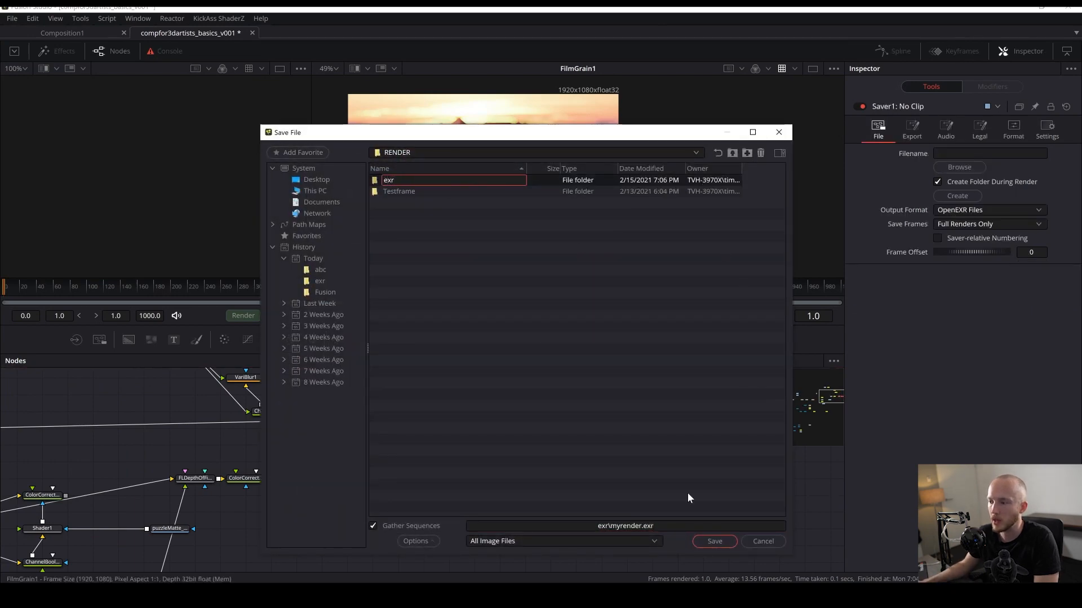
key(Return)
double_click(390, 178)
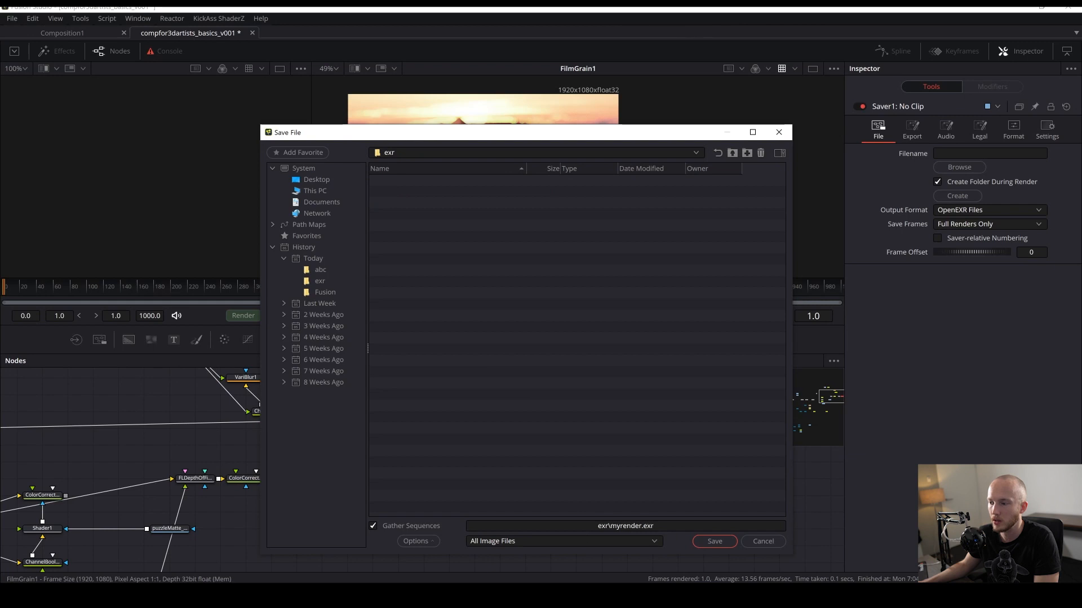
click(573, 517)
text(mte)
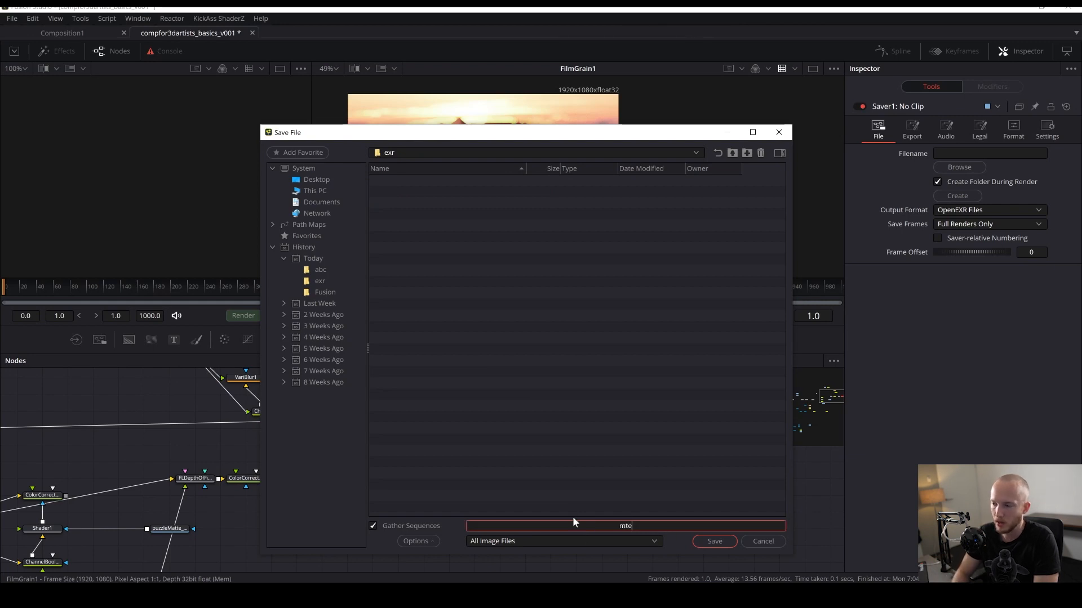
key(BackSpace)
key(BackSpace)
text(yrender.exr)
key(Return)
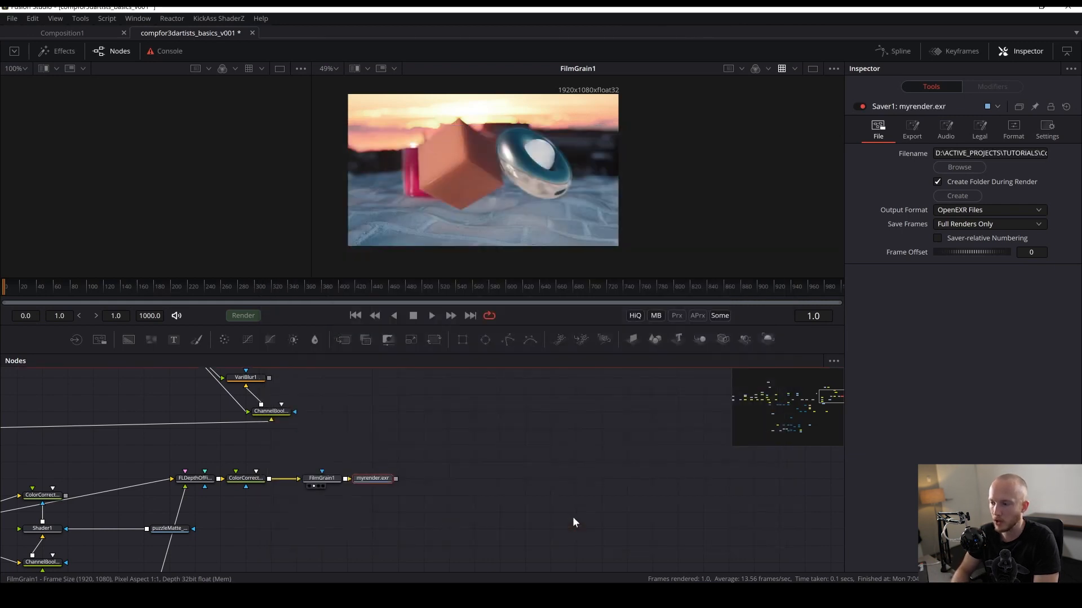
- Save the composition and render the current frame through the Saver
key(ctrl+s)
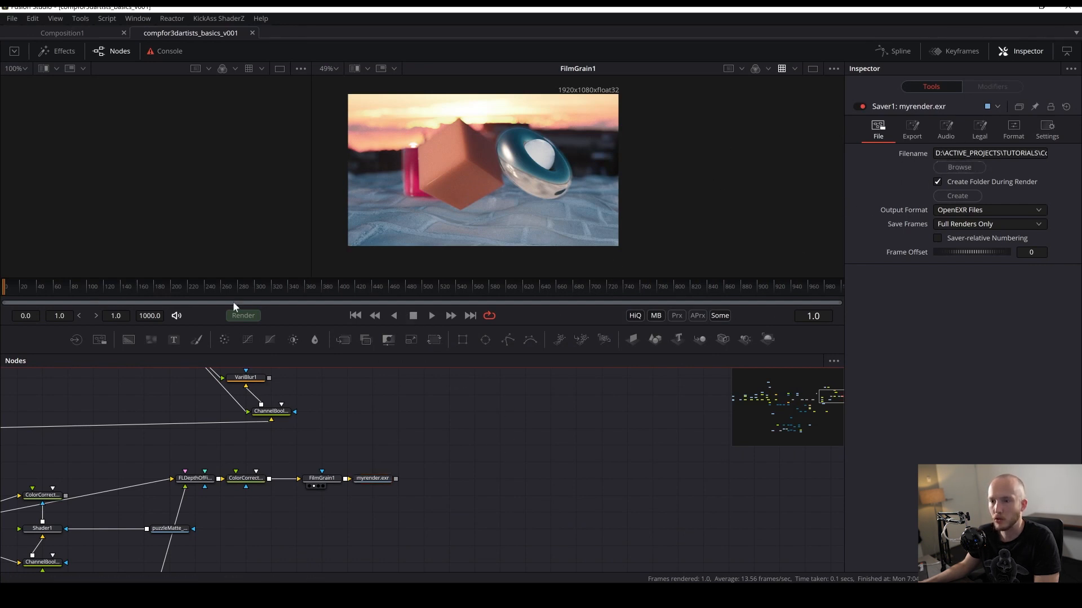
click(244, 316)
click(380, 397)
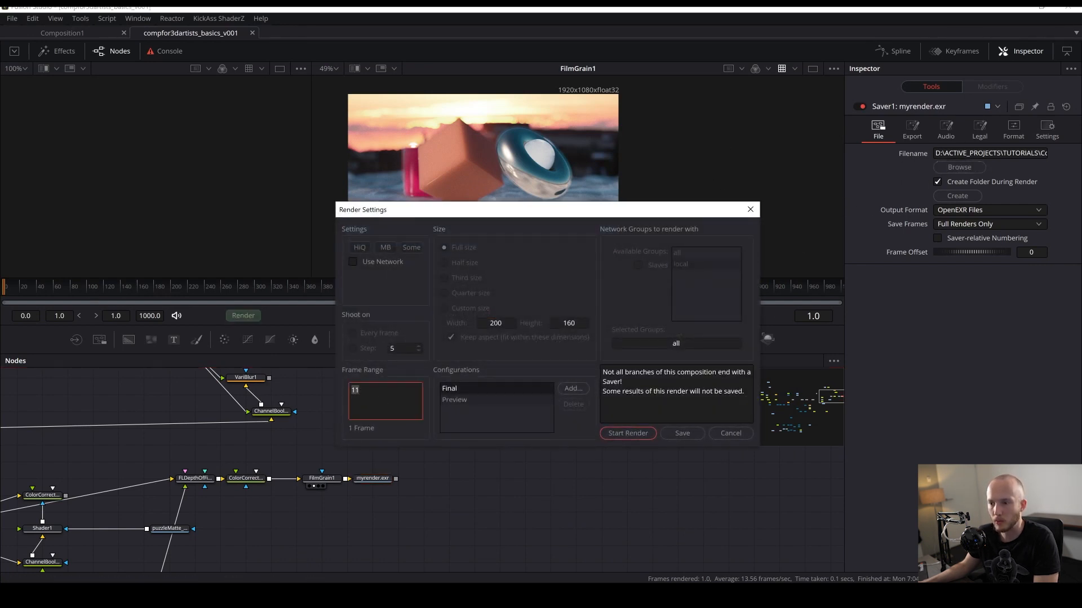
click(630, 432)
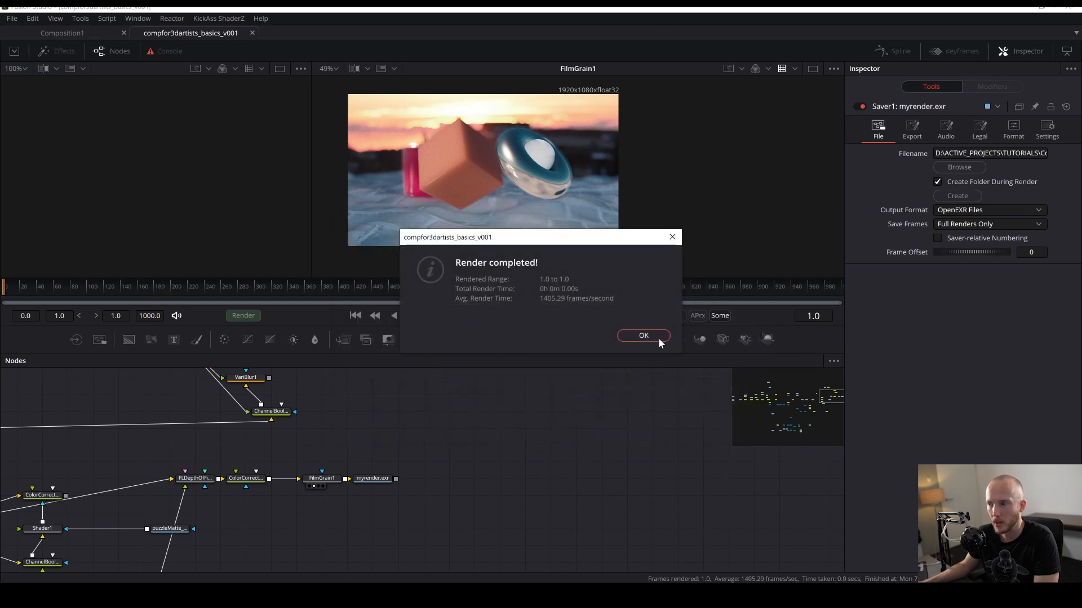
click(657, 338)
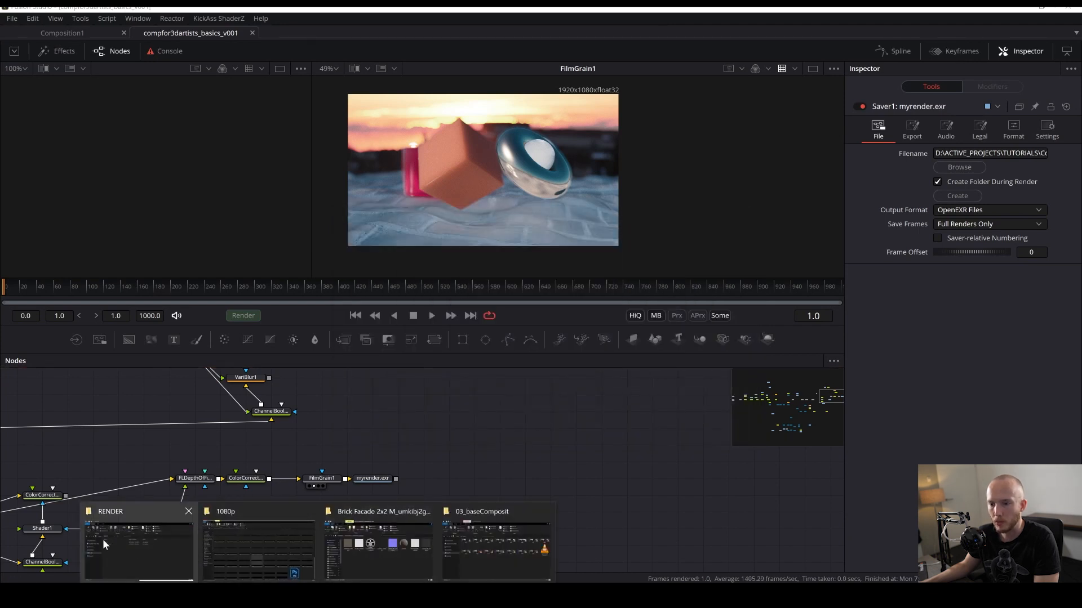
- Open the rendered myrender0001.exr in an external image viewer to inspect it, then close the viewer
click(103, 540)
double_click(359, 387)
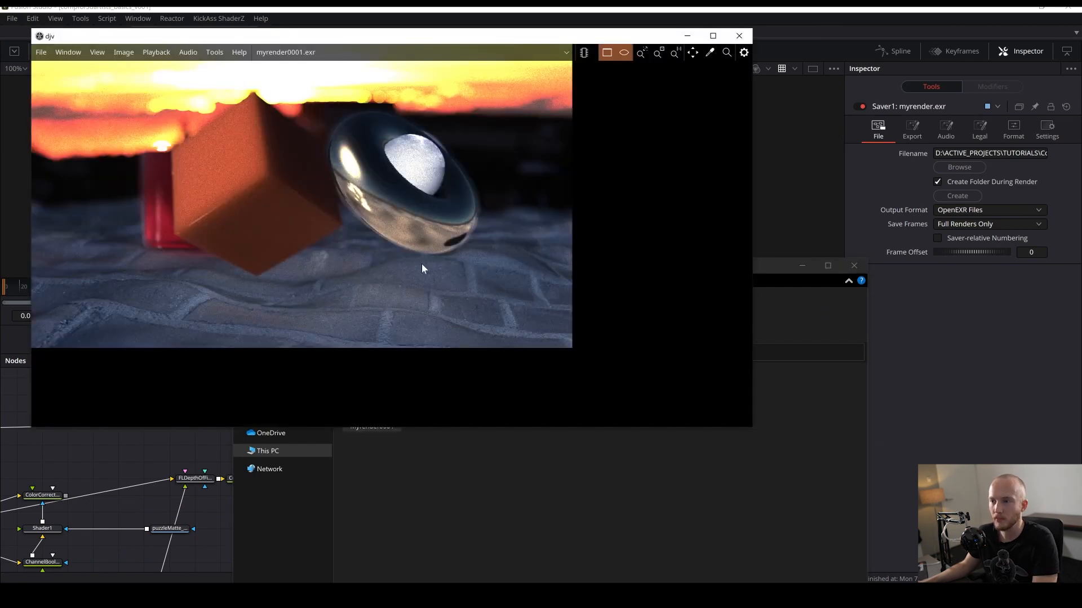
drag(403, 264, 473, 326)
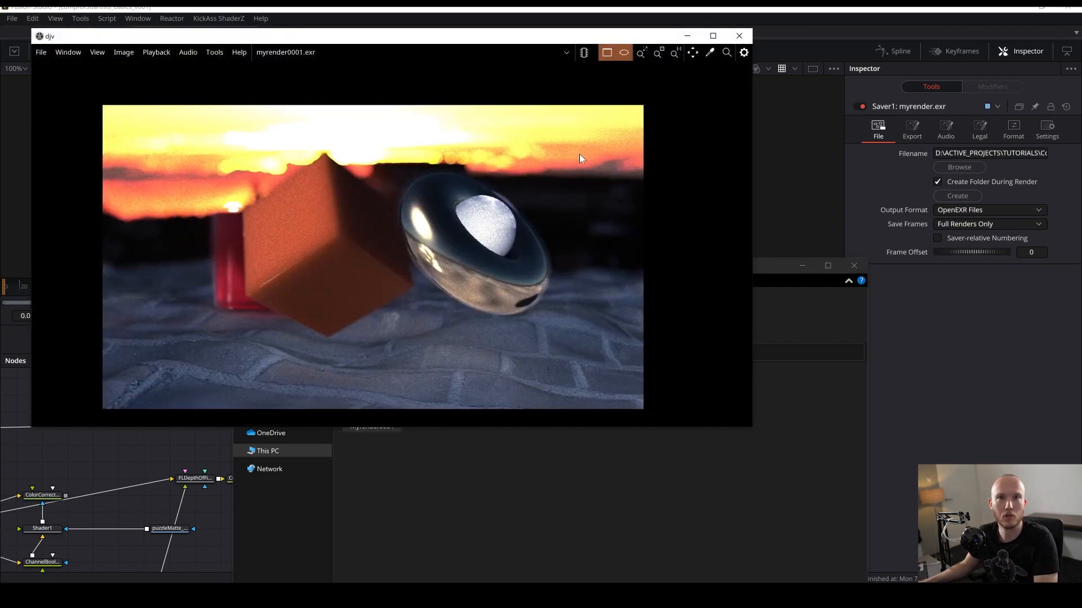
click(738, 35)
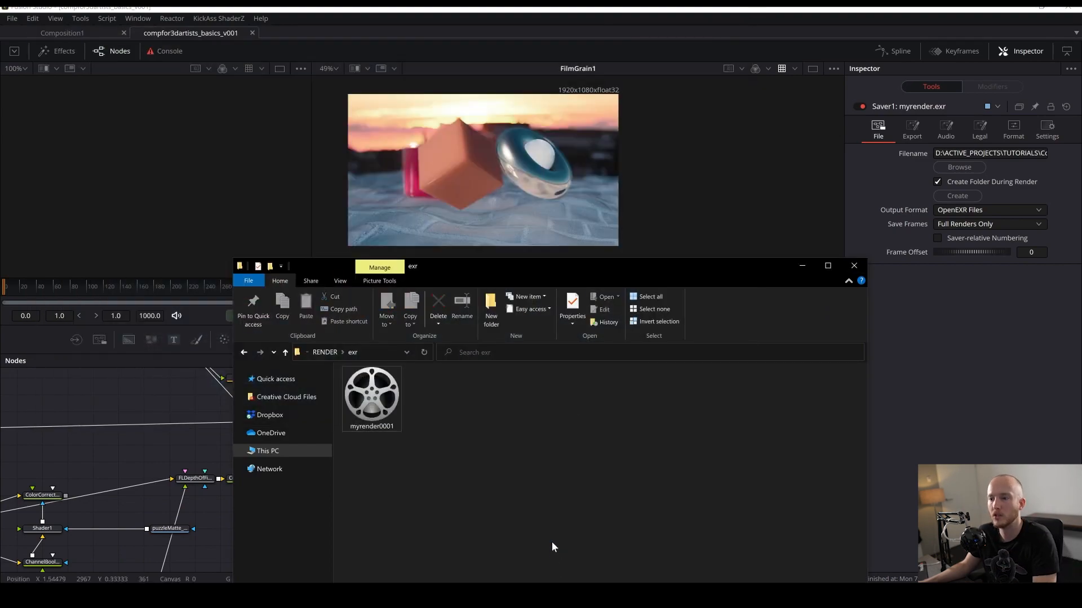
double_click(625, 8)
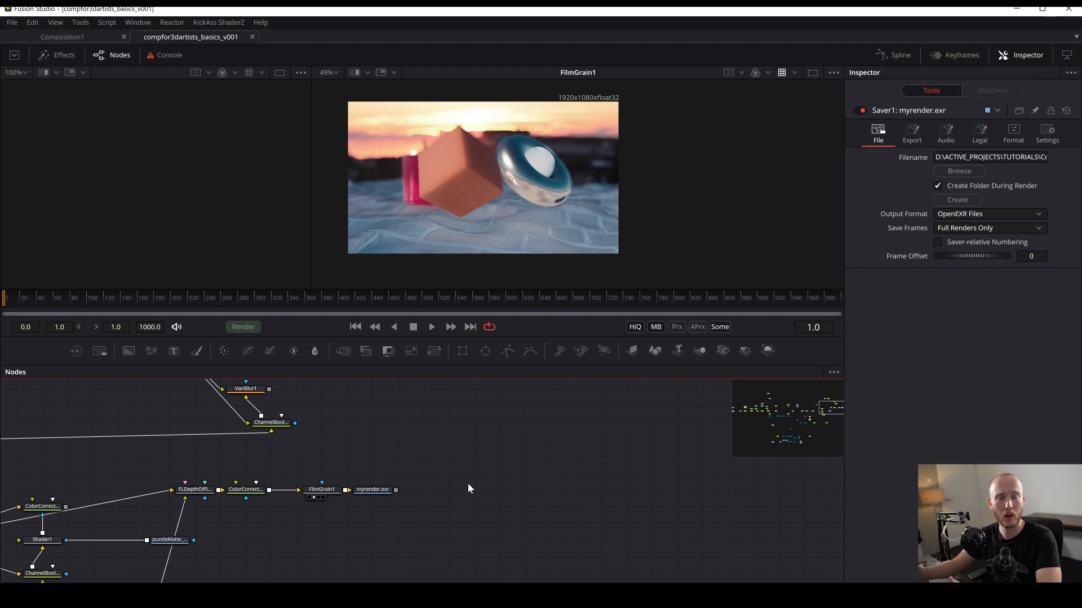
- Move the Saver node up and to the right of FilmGrain1 and save the composition
drag(359, 495, 402, 457)
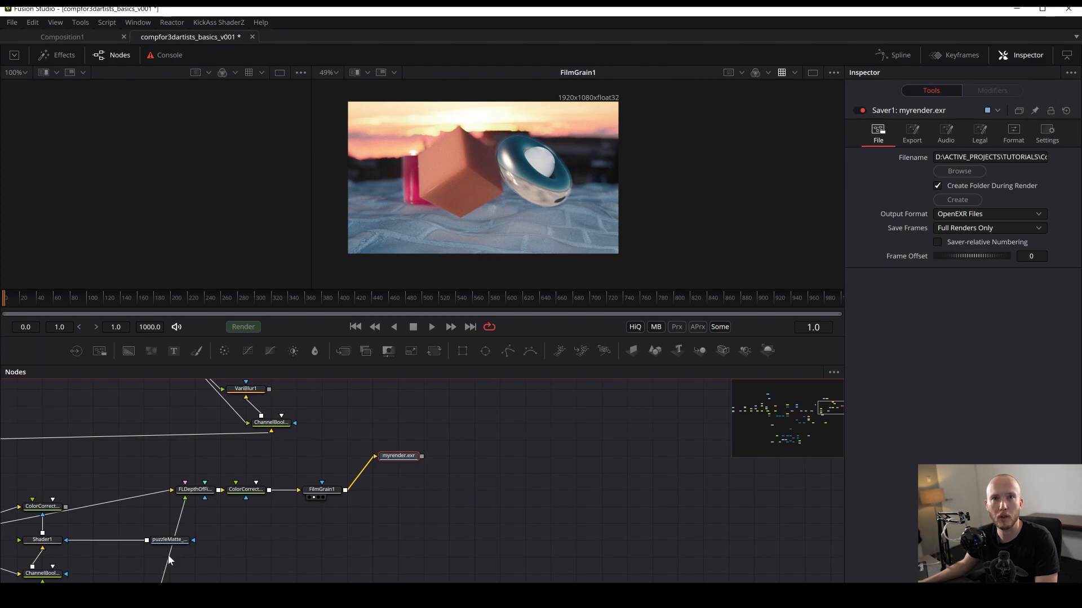
key(ctrl+s)
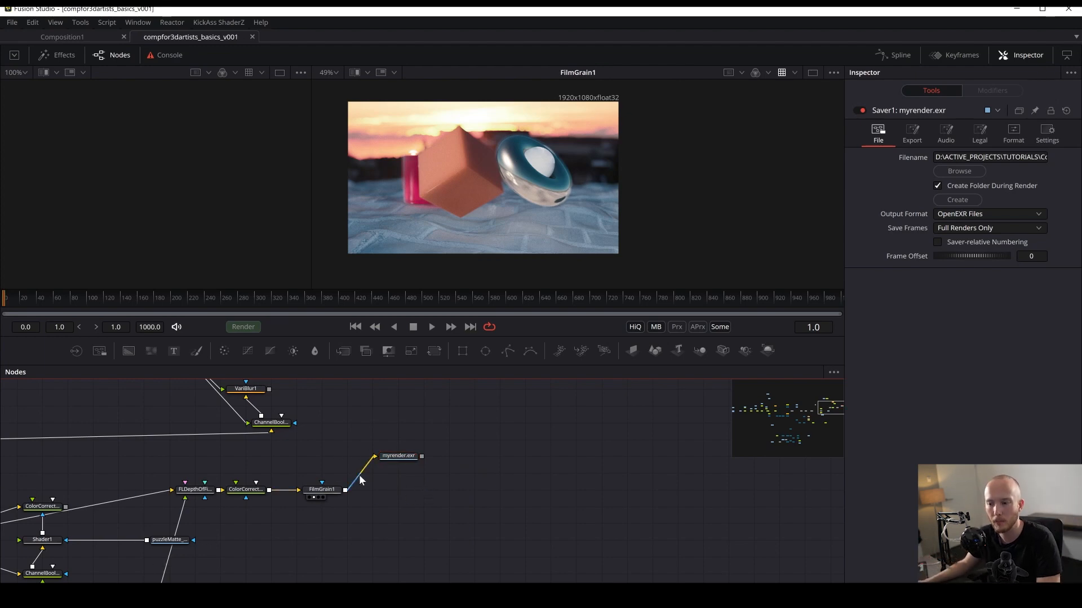
drag(402, 458, 477, 458)
key(ctrl+s)
- Insert an OCIO Colorspace tool between FilmGrain1 and the Saver
click(333, 491)
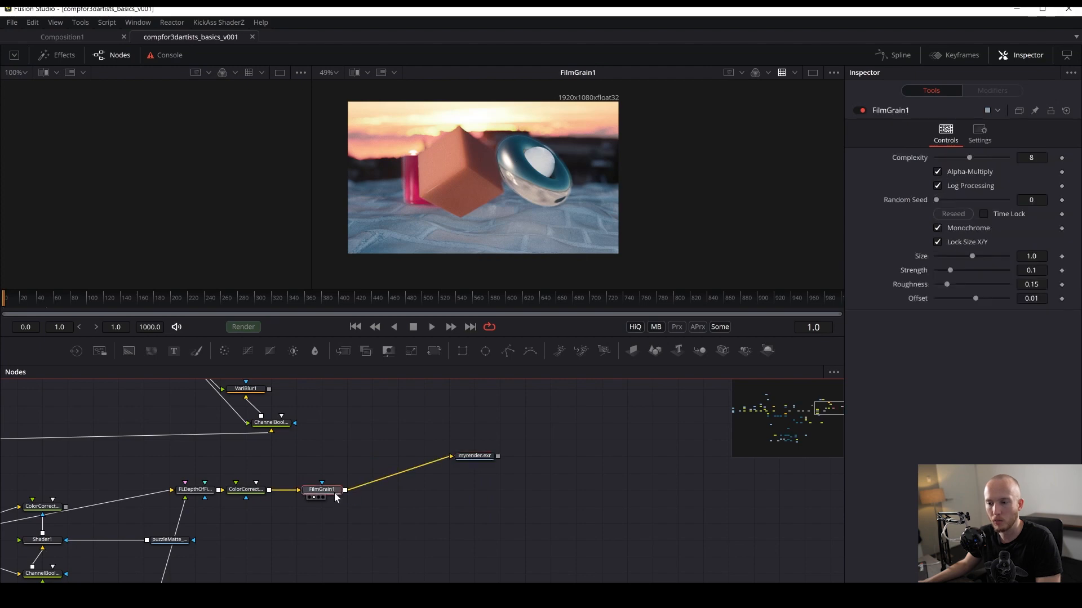
key(shift+space)
text(sav)
key(BackSpace)
key(BackSpace)
key(BackSpace)
text(ocio)
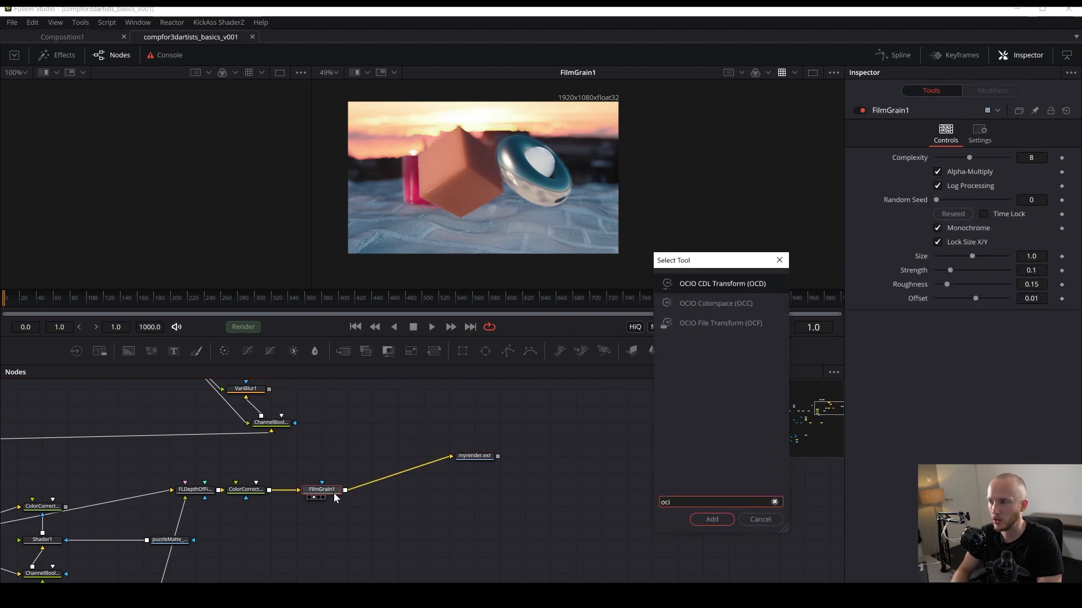
key(Down)
key(Return)
- View OCIOColorspace2, set its source space to ACES - ACEScg and output space to Output - Rec.709, and save the composition
scroll(374, 479, up, 5)
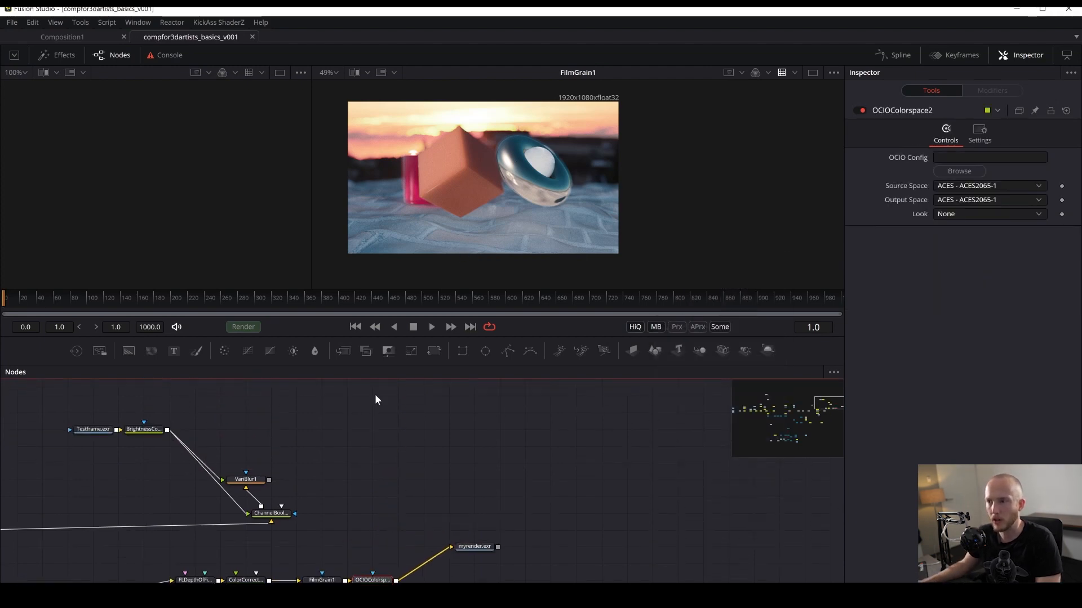
scroll(374, 394, down, 3)
key(1)
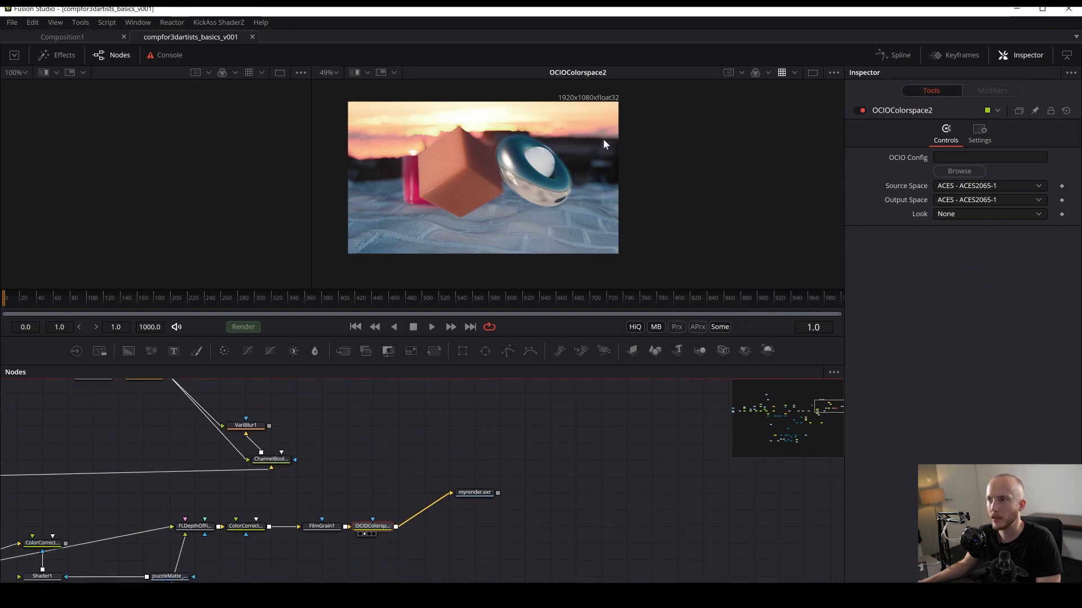
scroll(634, 177, up, 5)
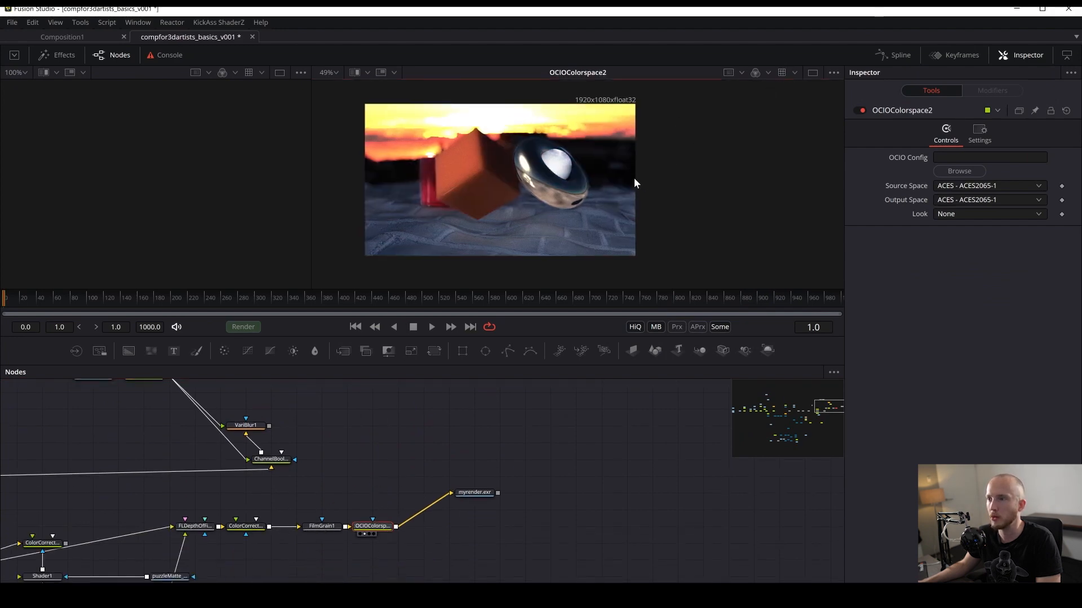
click(965, 190)
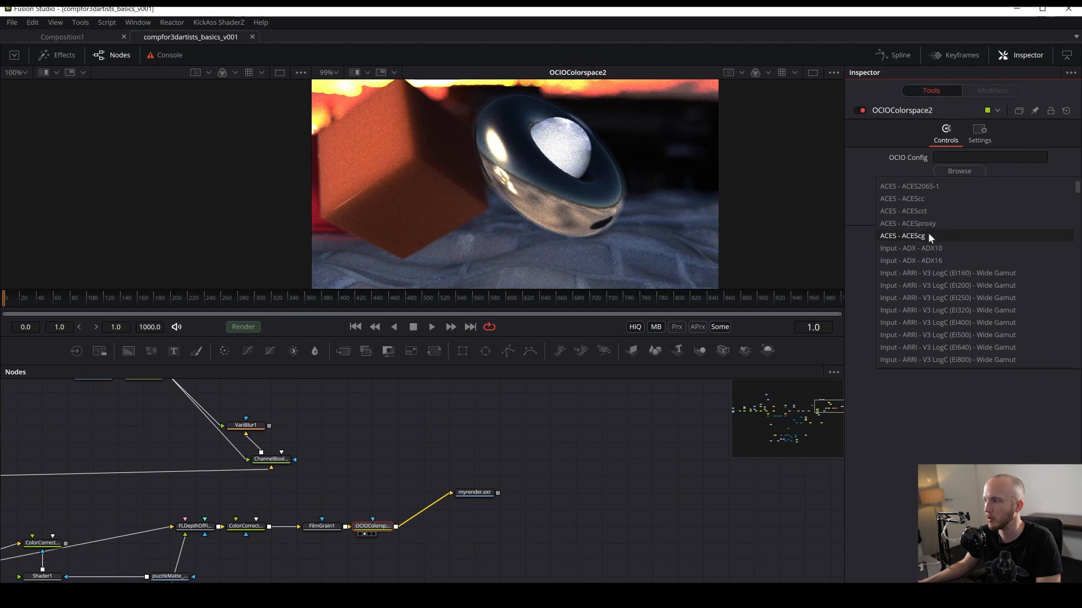
click(931, 235)
click(969, 187)
click(1079, 218)
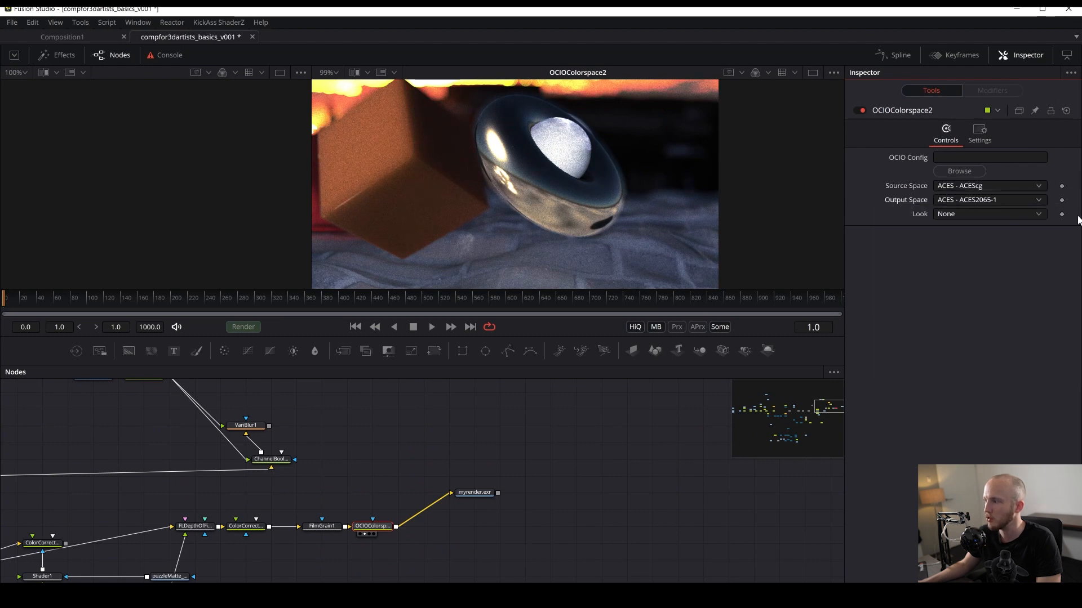
click(1031, 188)
drag(1078, 200, 1078, 251)
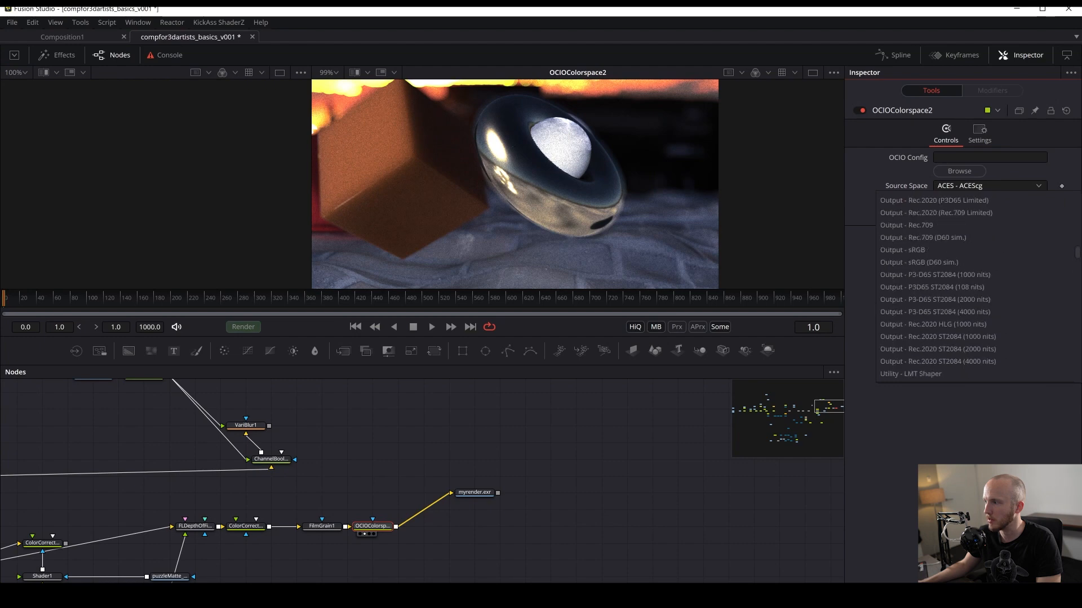
click(924, 225)
drag(468, 187, 566, 178)
scroll(566, 178, down, 5)
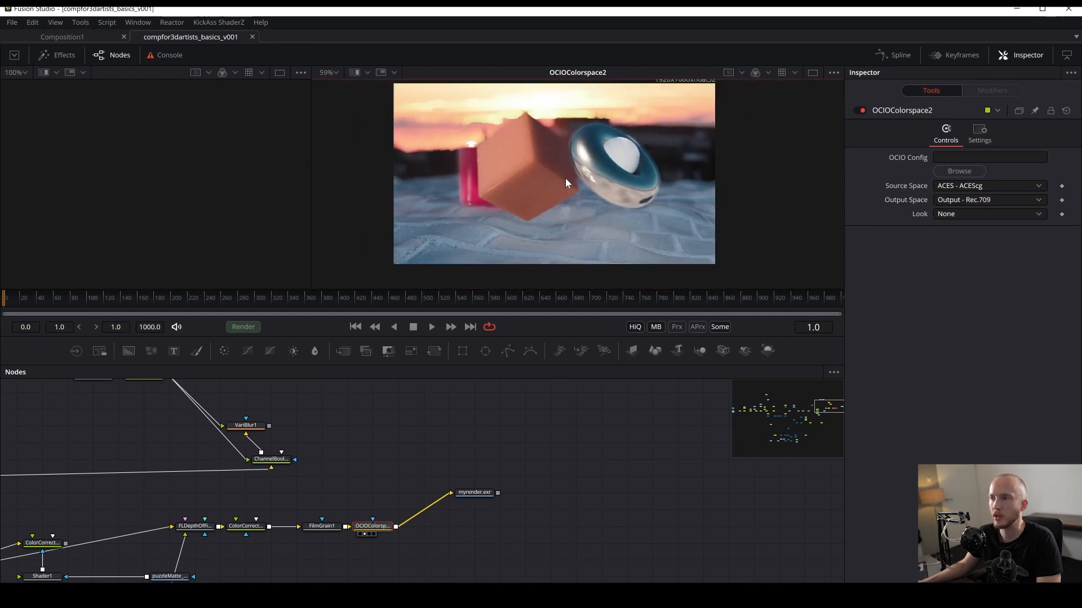
key(ctrl+s)
- Show FilmGrain1 and OCIOColorspace2 in the two viewers to compare them side by side
drag(338, 532, 566, 241)
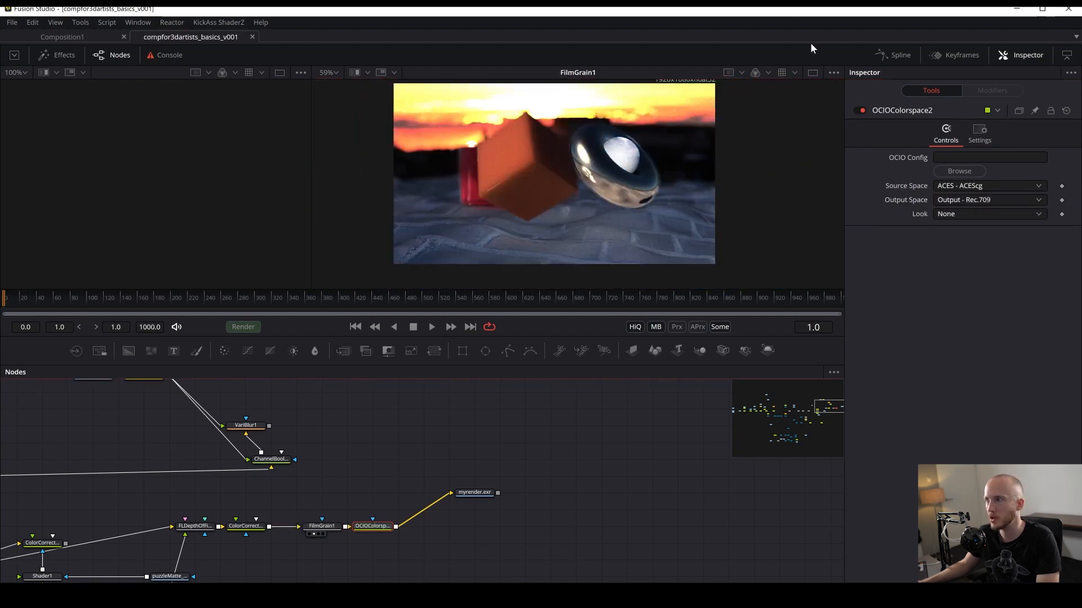
drag(322, 527, 287, 141)
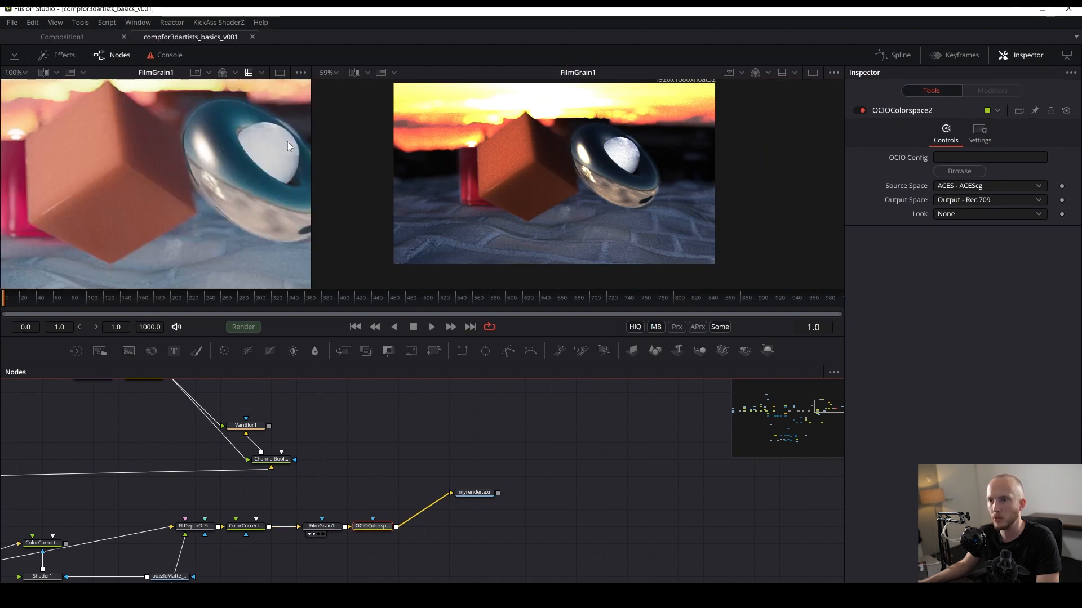
drag(371, 526, 557, 218)
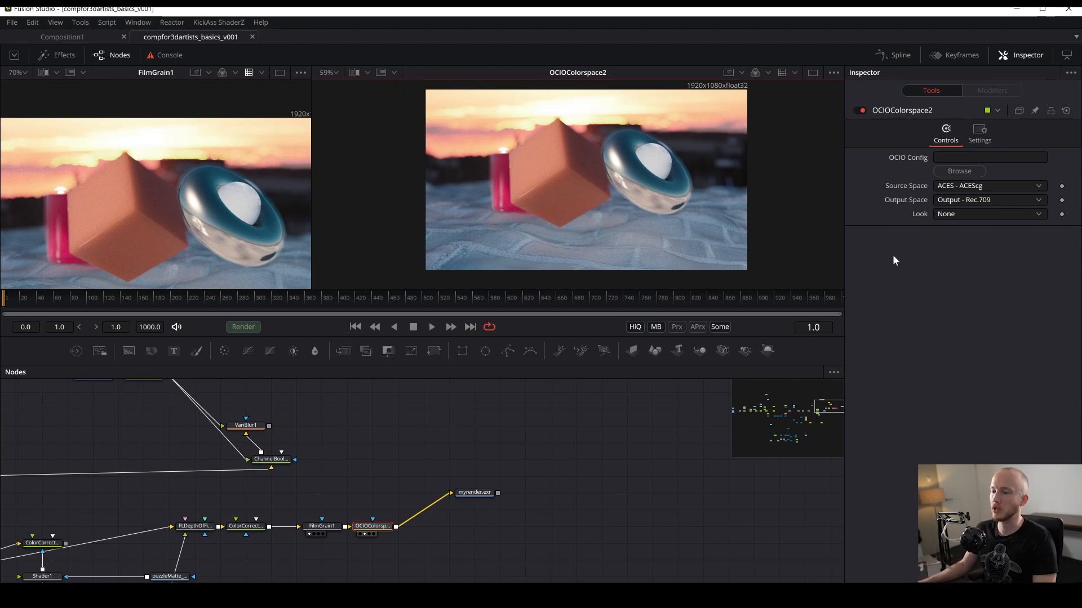
- Open the Saver's file browser, go up to the RENDER folder and create a new folder named jpg
drag(496, 472, 471, 514)
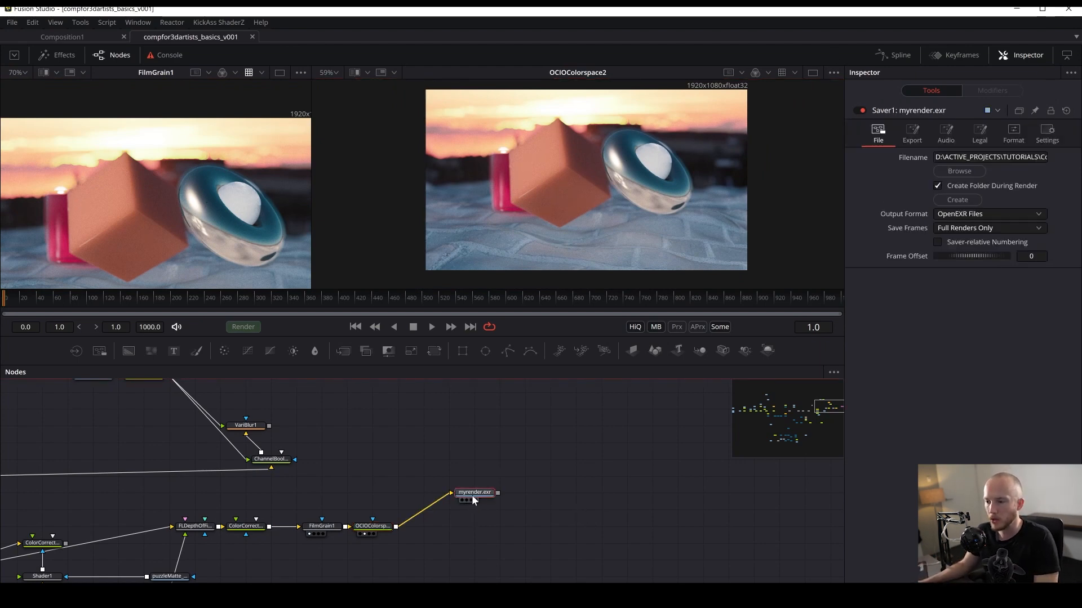
click(976, 174)
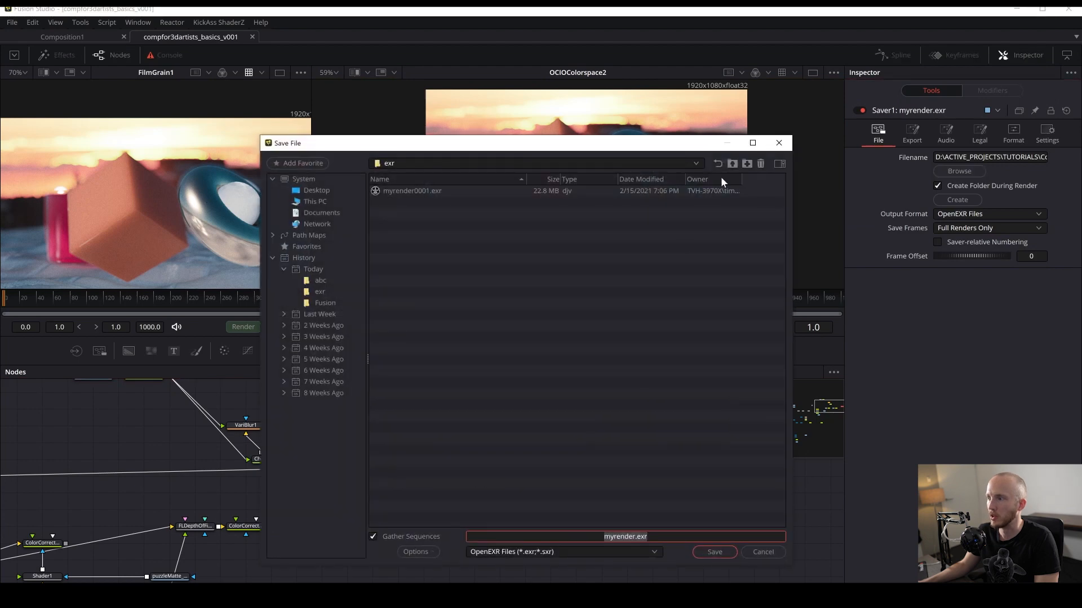
click(732, 163)
click(746, 164)
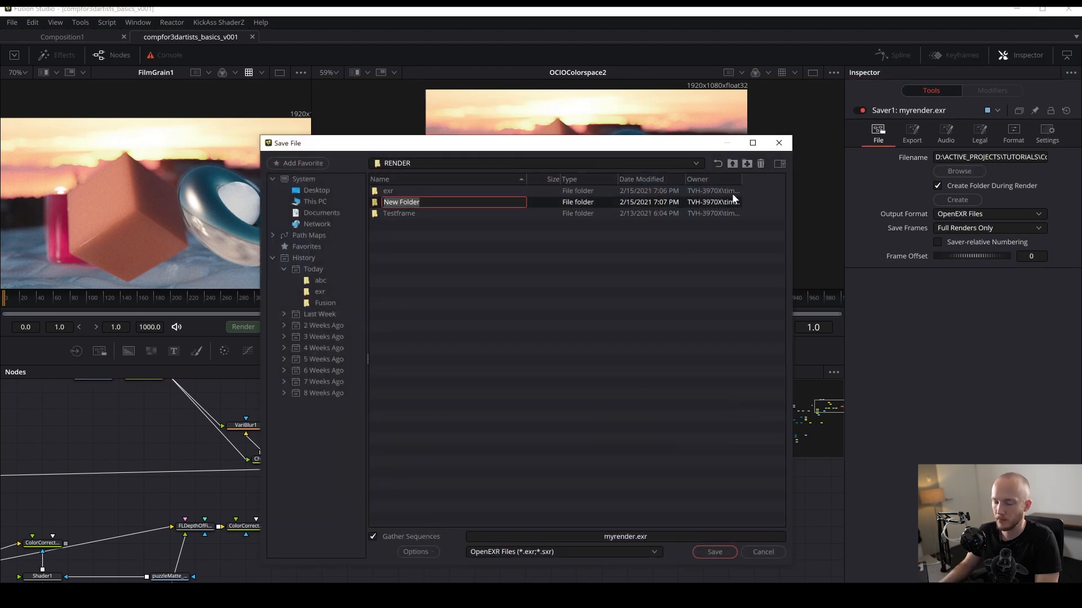
text(jpg)
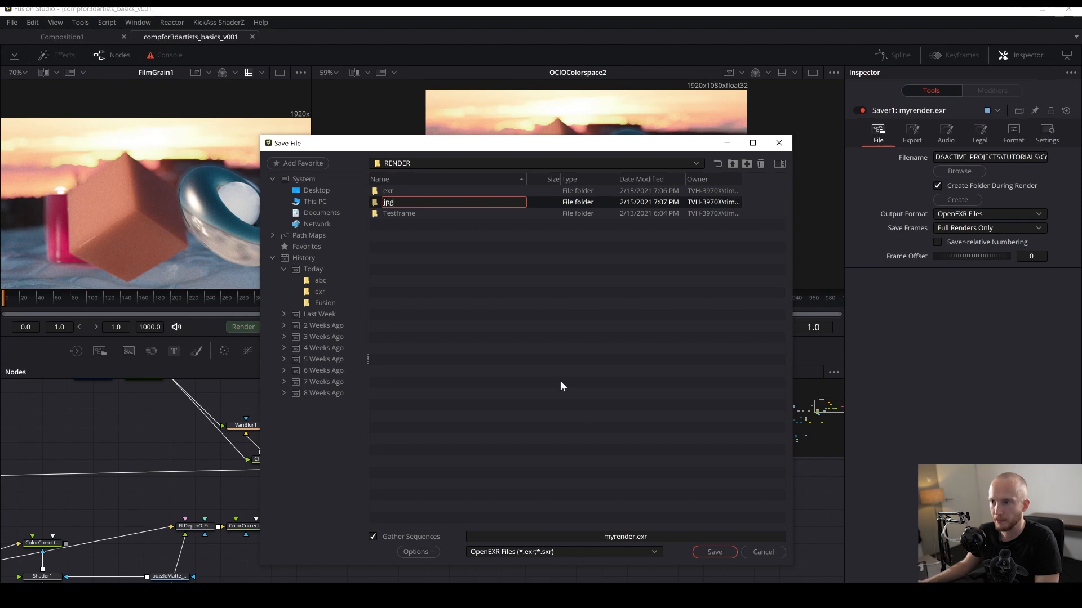
click(395, 219)
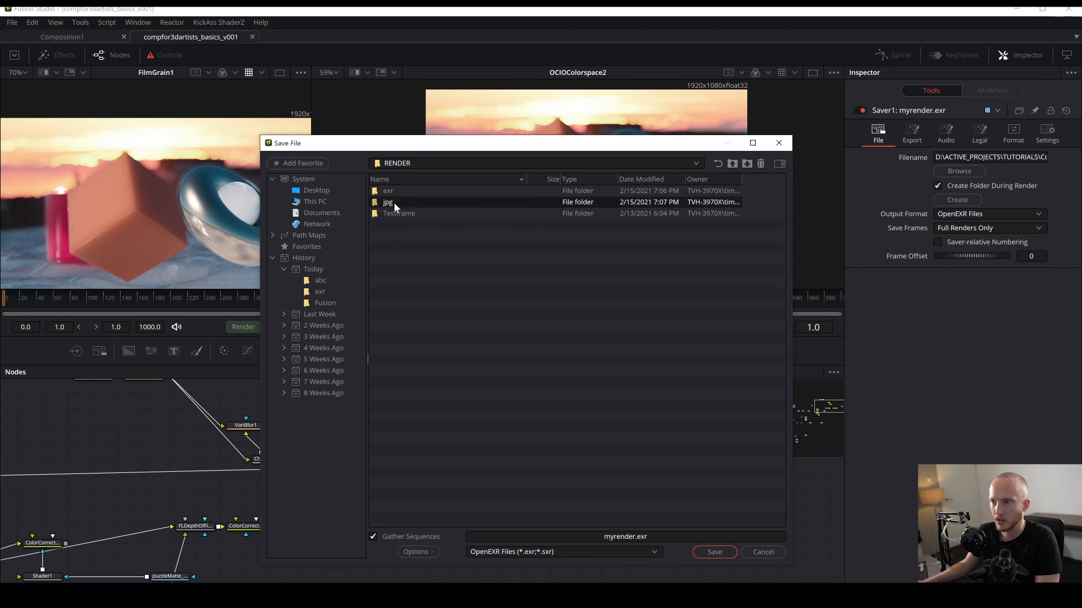
- Inside the jpg folder, set the Saver's output filename to myrender.jpg and accept it
double_click(395, 202)
click(651, 536)
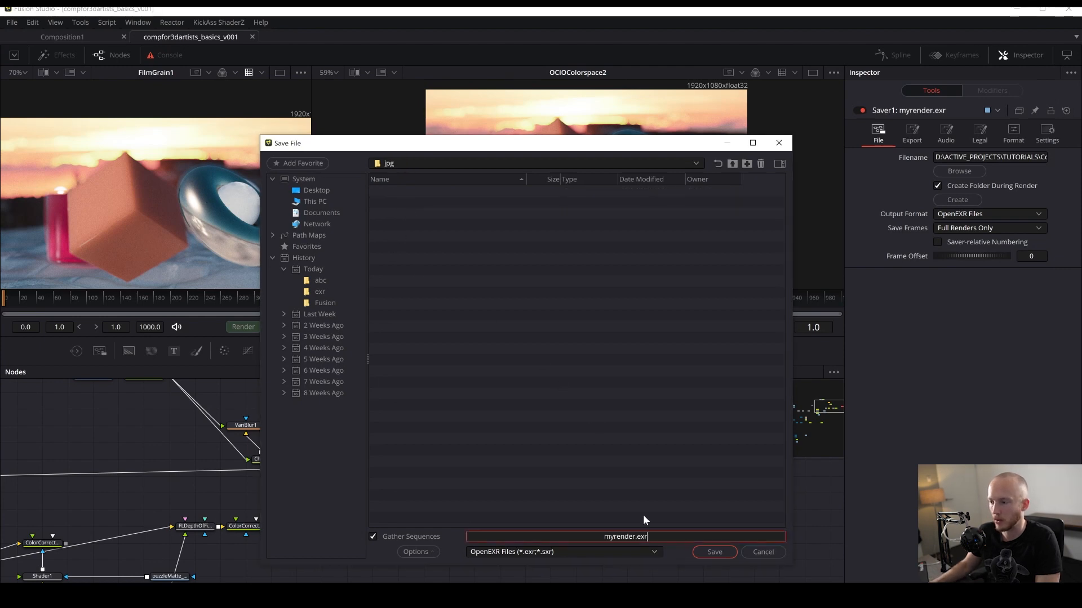
key(BackSpace)
key(BackSpace)
text(g)
key(Return)
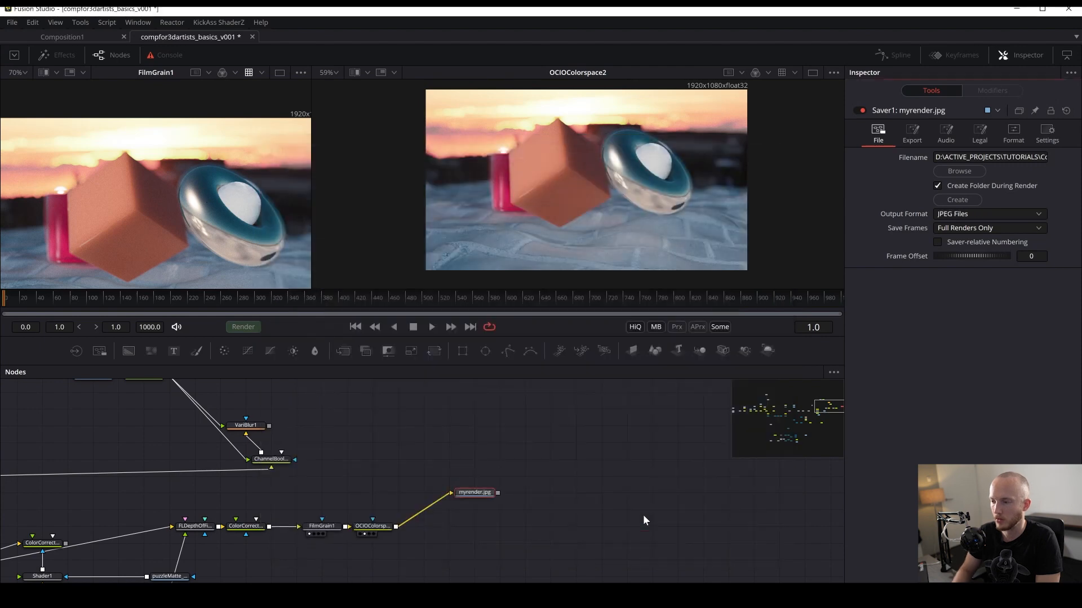
- Render the composition through the Saver and dismiss the completion dialog
click(242, 327)
click(645, 444)
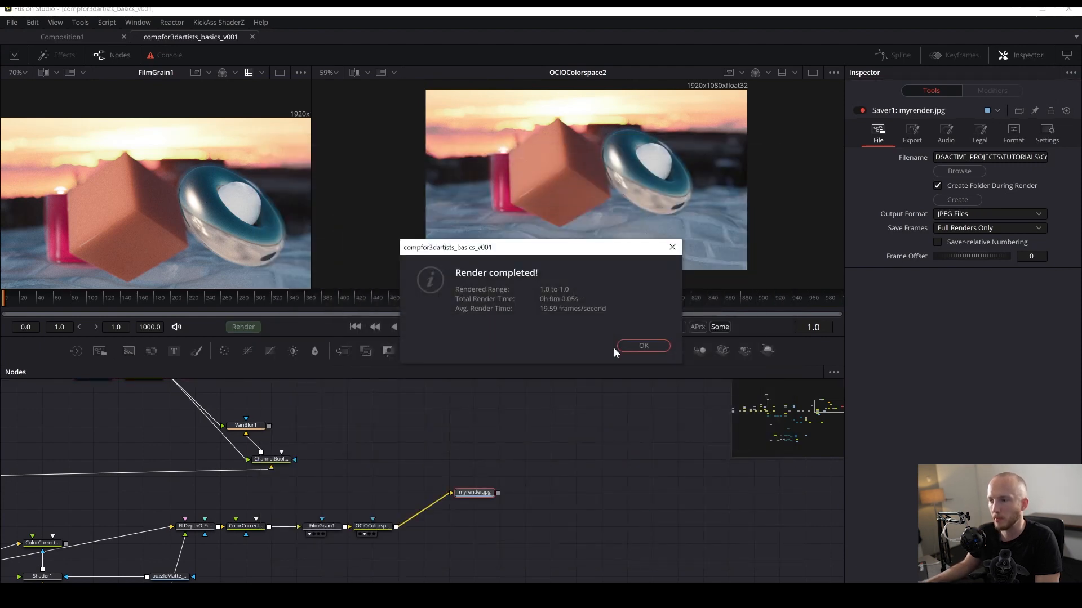
click(645, 346)
- Open the rendered myrender0001.jpg from the jpg folder in a photo viewer to inspect the final image
click(317, 595)
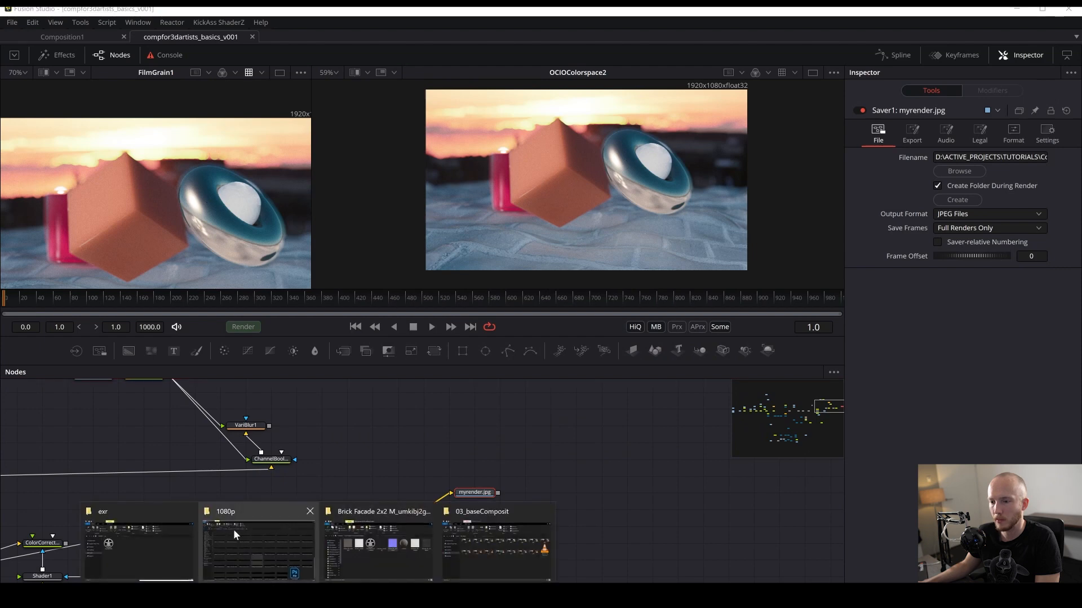
click(189, 542)
key(alt+Left)
double_click(411, 400)
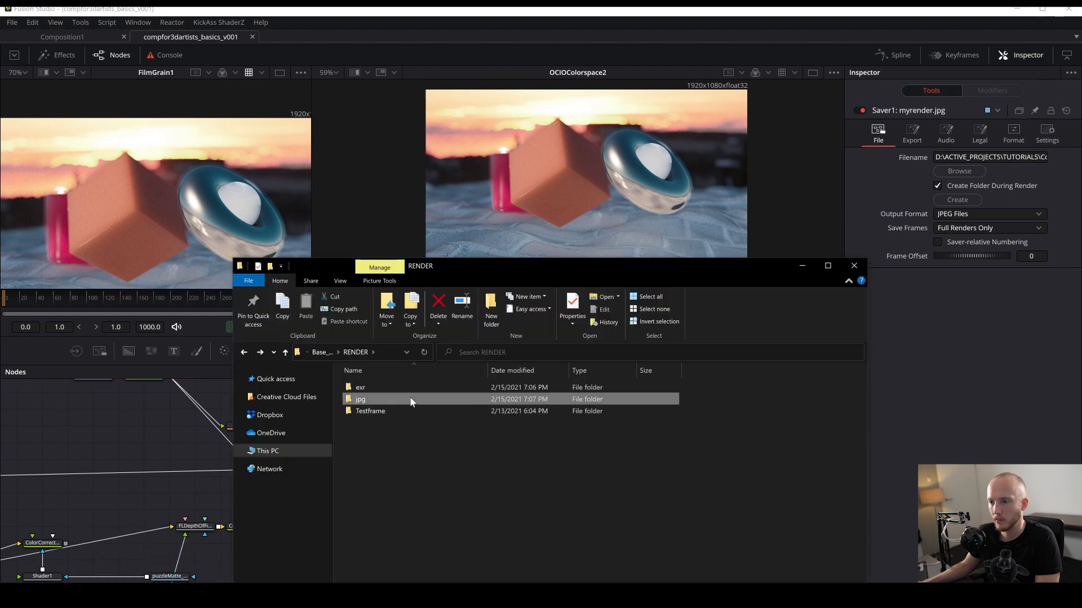
double_click(384, 384)
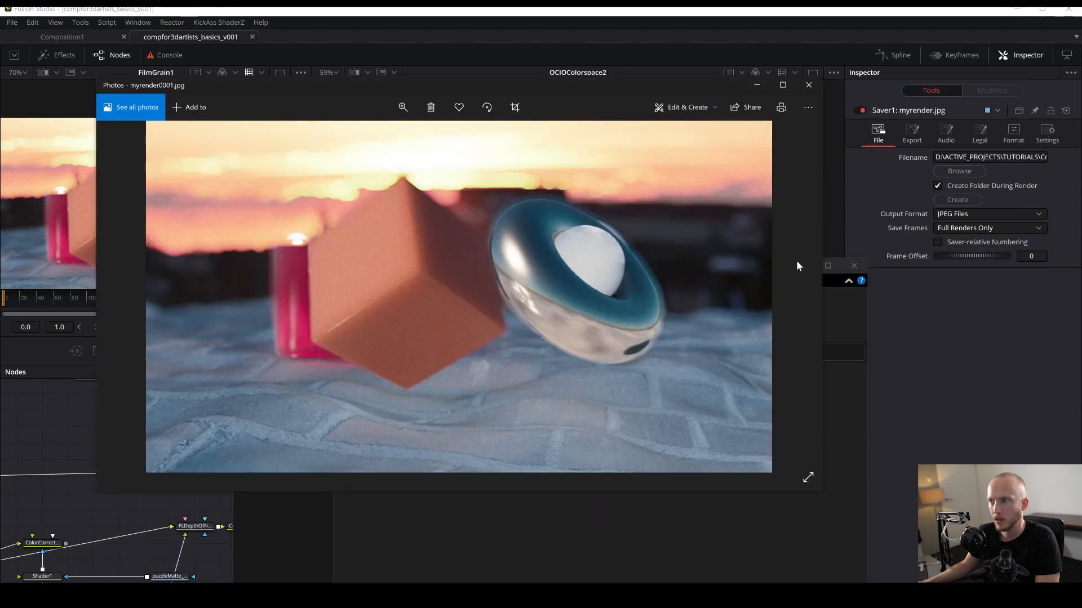
drag(709, 82, 618, 111)
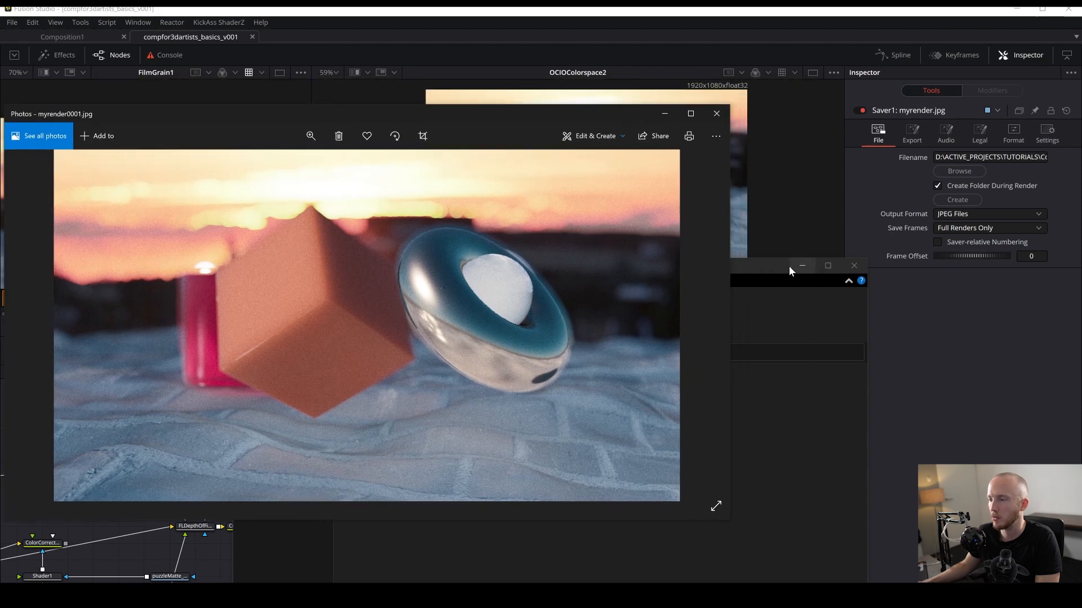
click(795, 265)
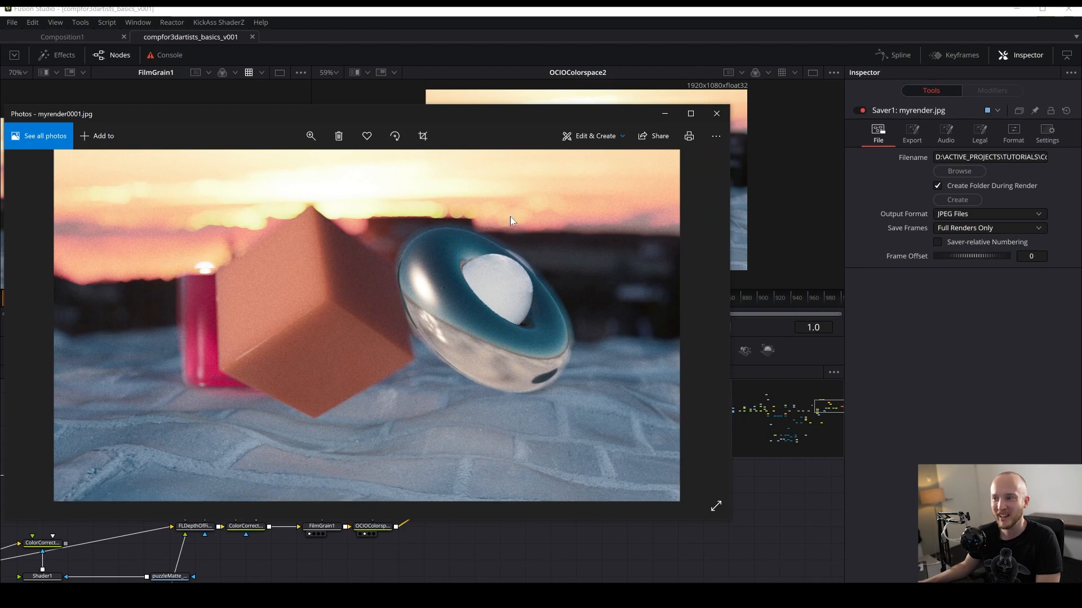
drag(563, 117, 704, 144)
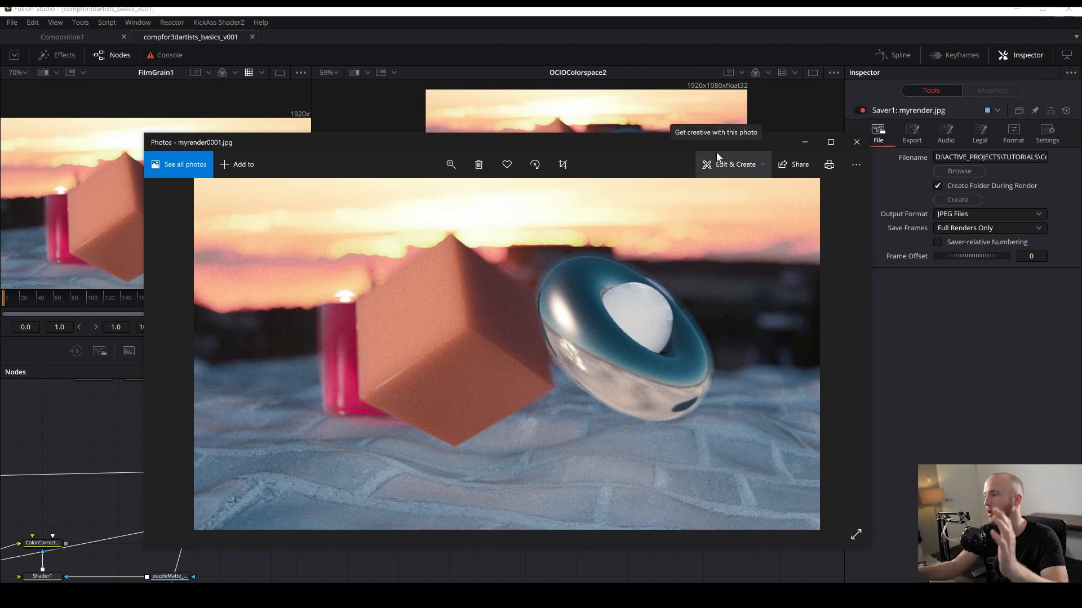
click(985, 381)
scroll(613, 490, down, 3)
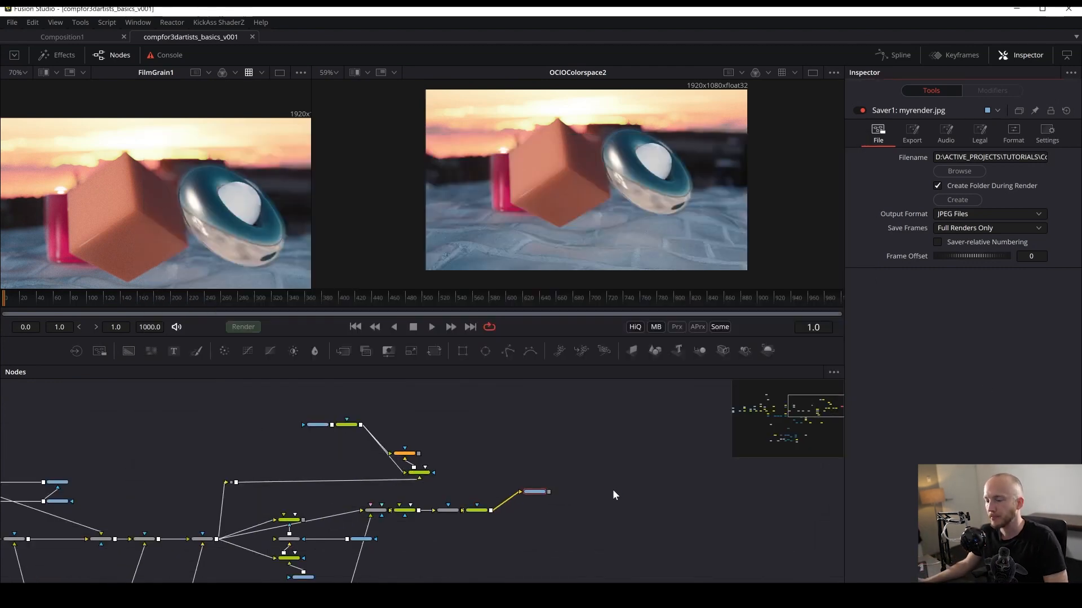